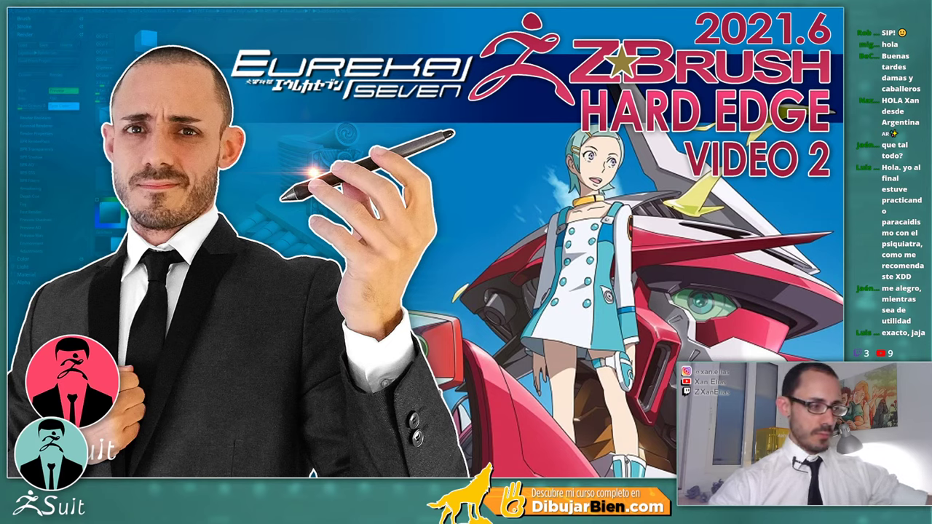
# Close the thumbnail picture and page through the type ZERO line-art sheets of body, head, torso, shoulders, hands and feet in IrfanView
pyautogui.hotkey('alt', 'Tab')
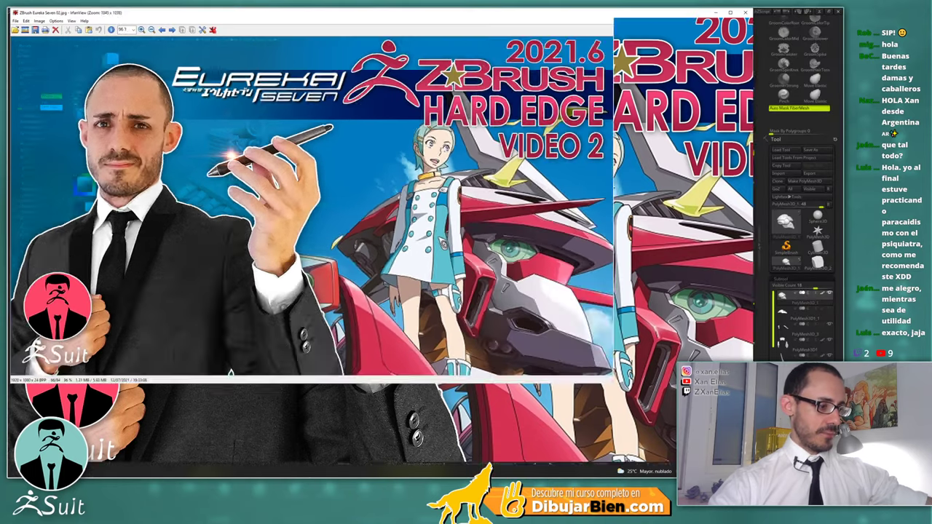
pyautogui.press('Escape')
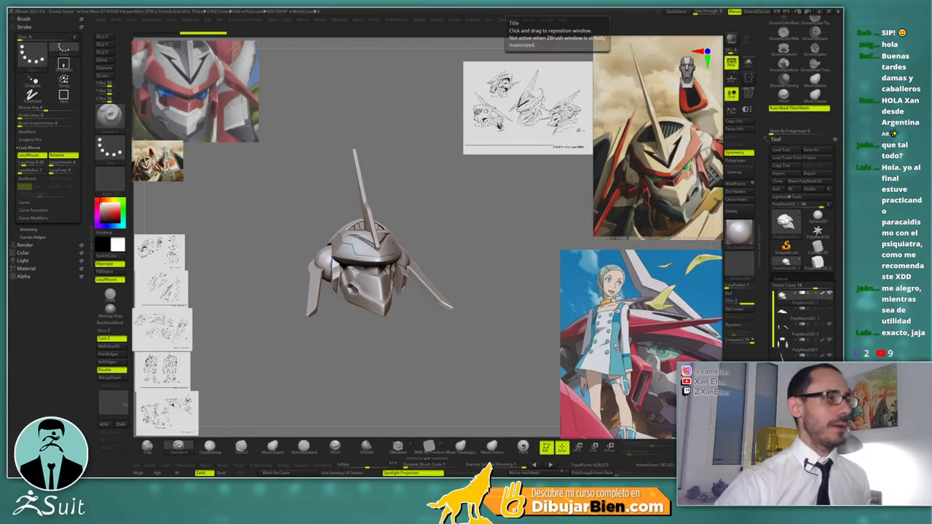
pyautogui.click(238, 471)
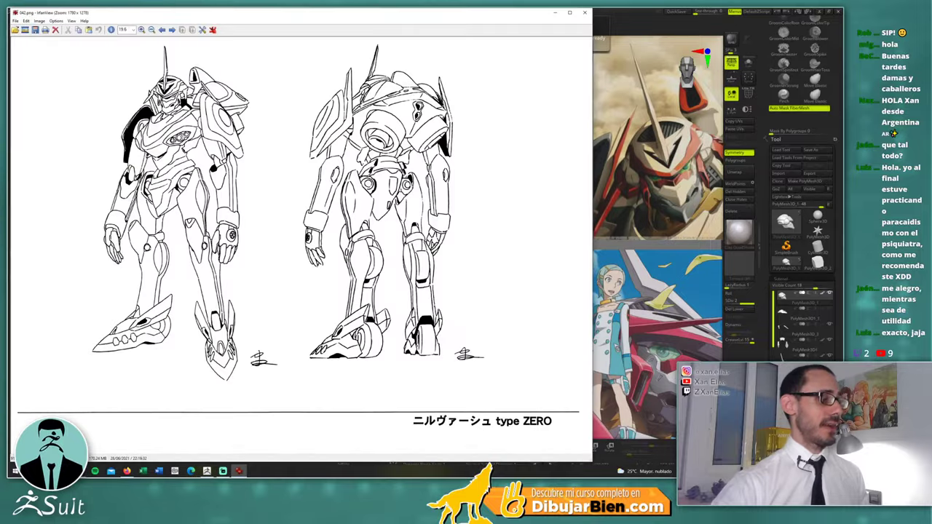
pyautogui.press('Right')
pyautogui.press('Right')
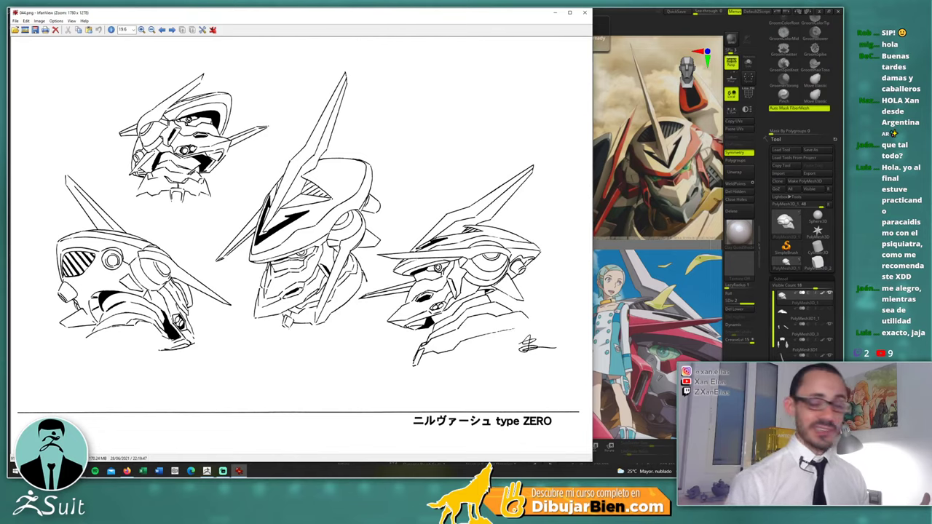
pyautogui.press('Right')
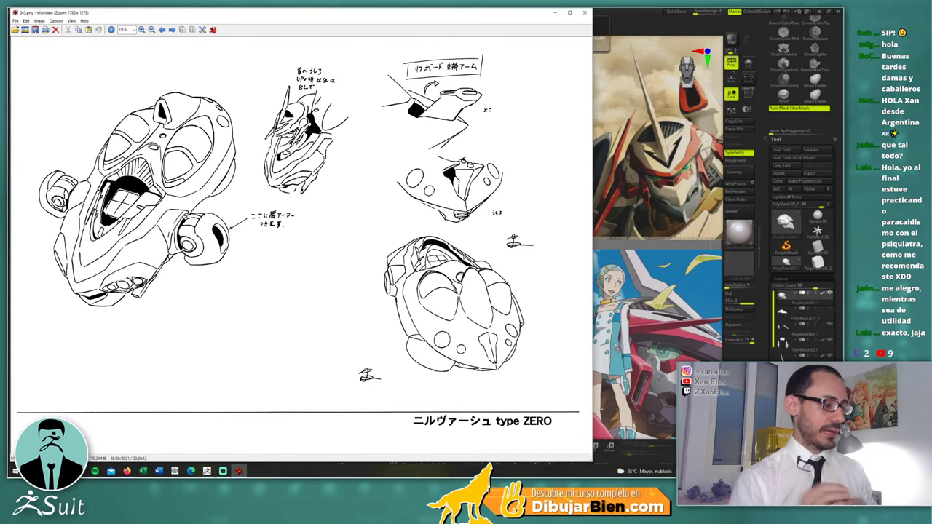
pyautogui.press('Right')
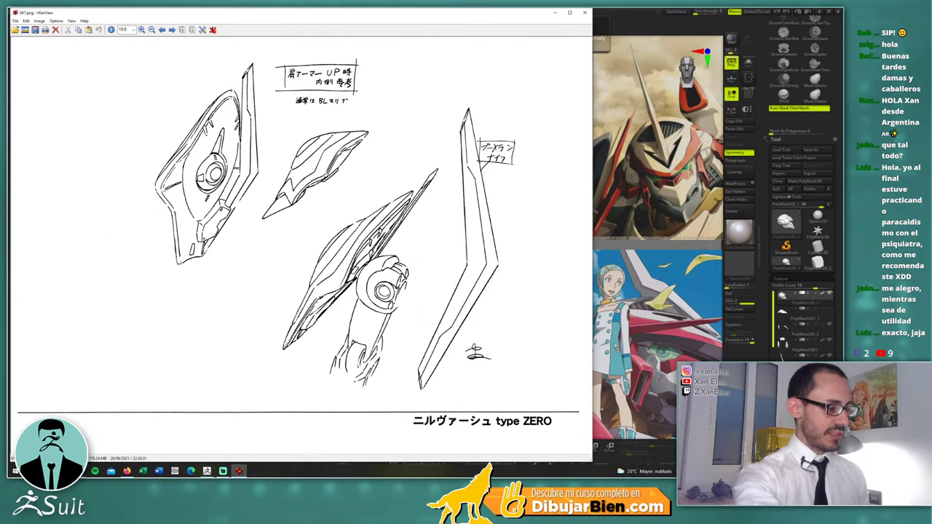
pyautogui.press('Right')
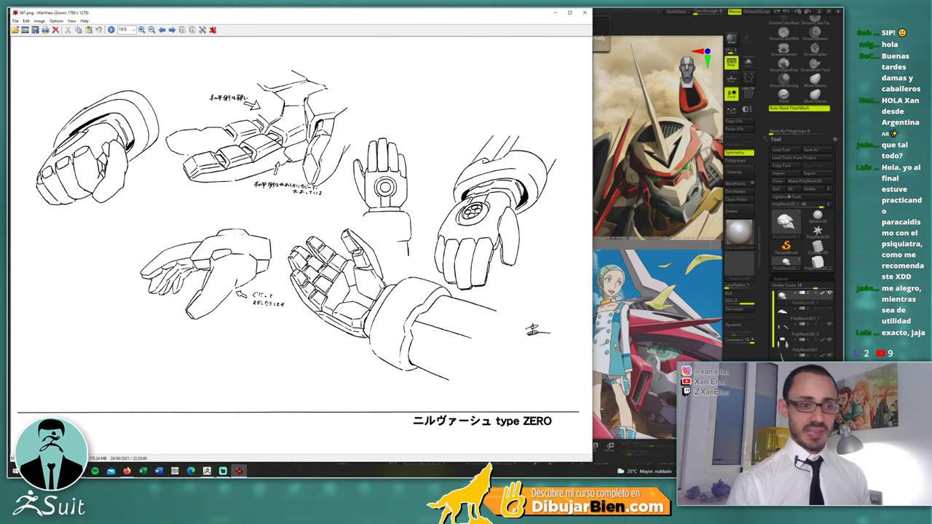
pyautogui.press('Right')
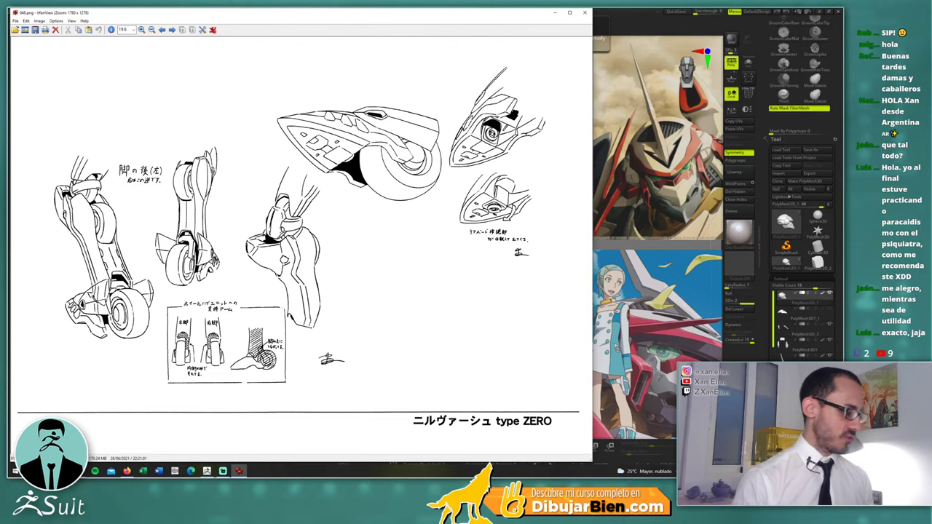
pyautogui.press('Right')
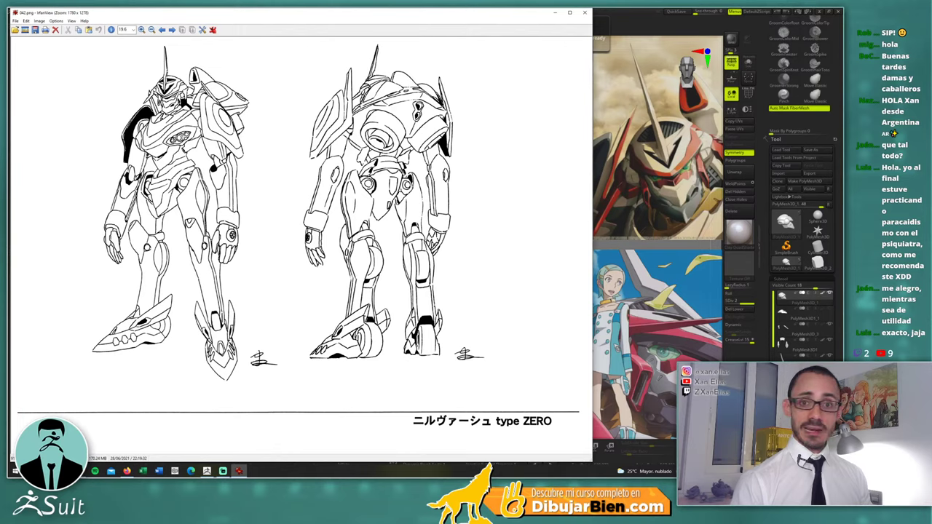
pyautogui.press('Escape')
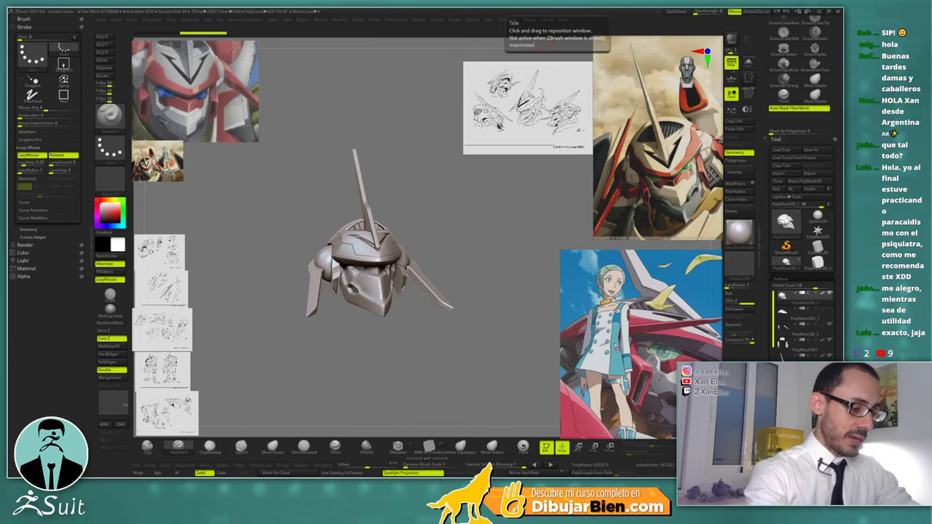
# Enlarge the head line-art reference in Spotlight and place it beside the painted head, partly tucked behind that image
pyautogui.moveTo(459, 213)
pyautogui.mouseDown()
pyautogui.moveTo(459, 194)
pyautogui.moveTo(490, 235)
pyautogui.moveTo(470, 226)
pyautogui.moveTo(473, 205)
pyautogui.moveTo(506, 131)
pyautogui.moveTo(485, 135)
pyautogui.mouseUp()
pyautogui.press('z')
pyautogui.moveTo(518, 67)
pyautogui.mouseDown()
pyautogui.moveTo(539, 102)
pyautogui.moveTo(663, 94)
pyautogui.mouseUp()
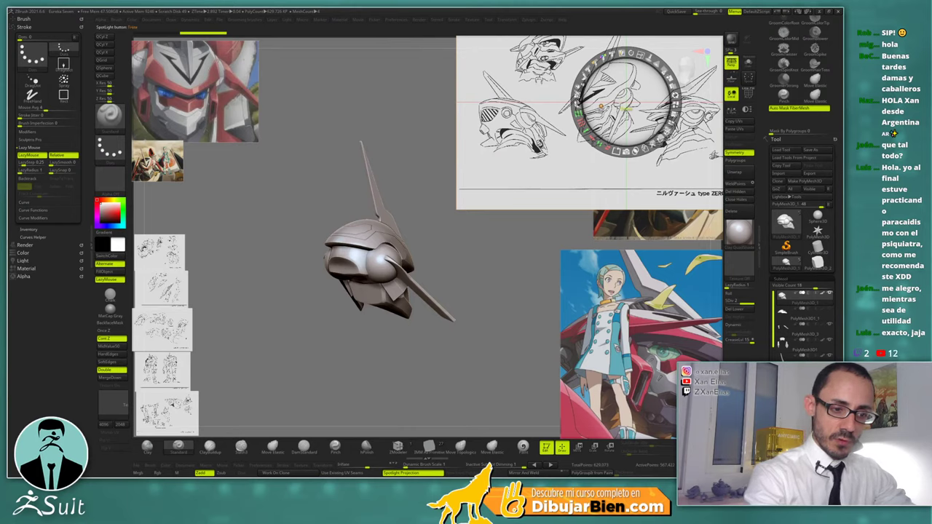
pyautogui.click(661, 137)
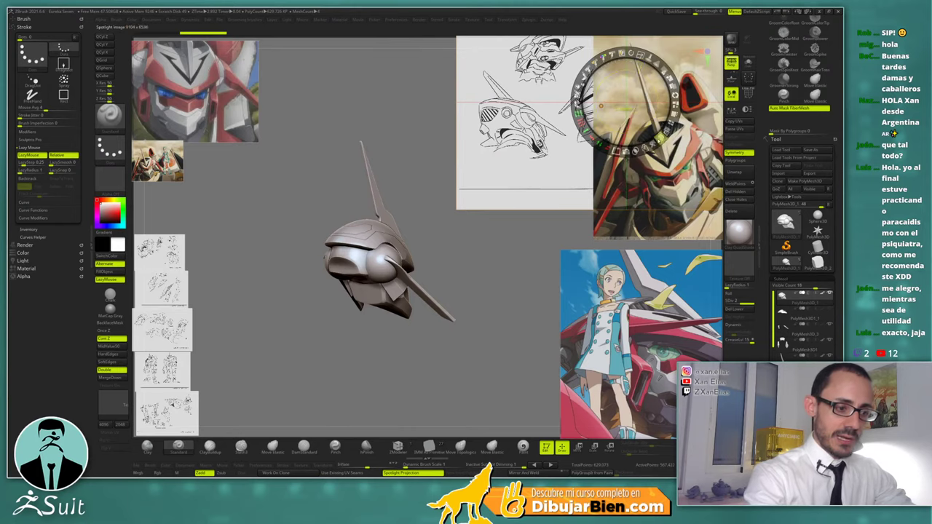
pyautogui.moveTo(534, 179); pyautogui.dragTo(556, 181)
pyautogui.moveTo(572, 135); pyautogui.dragTo(588, 144)
pyautogui.moveTo(572, 176); pyautogui.dragTo(580, 192)
pyautogui.press('z')
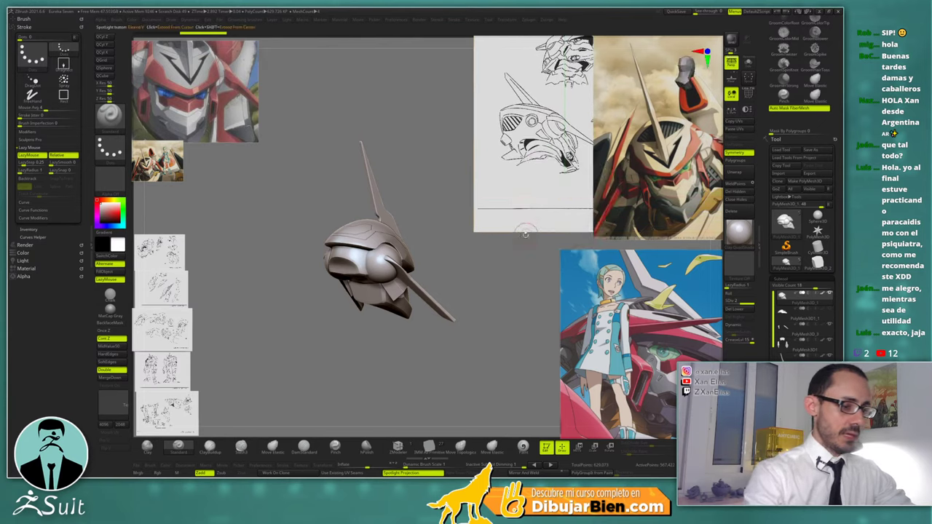
# Examine the whole mecha head model from the front, back, top and sides against the reference images
pyautogui.moveTo(524, 234); pyautogui.dragTo(505, 260)
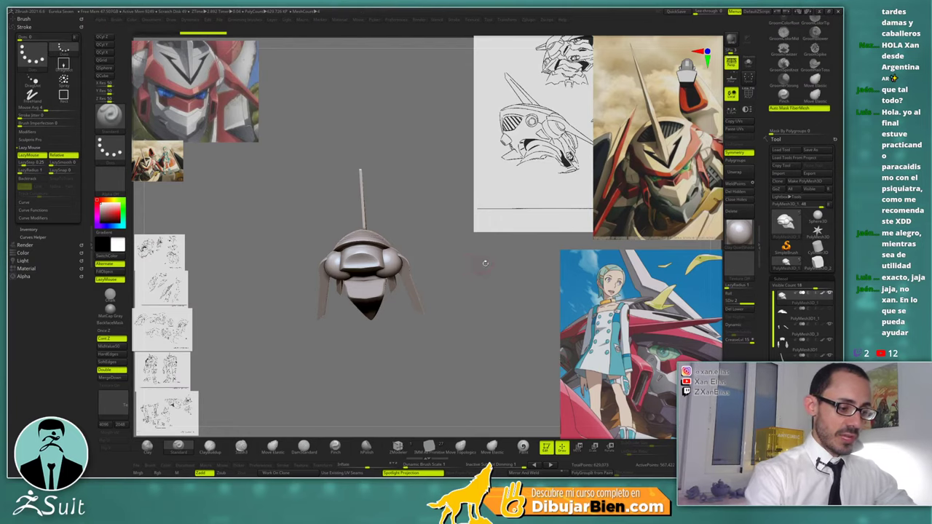
pyautogui.moveTo(485, 264); pyautogui.dragTo(457, 266)
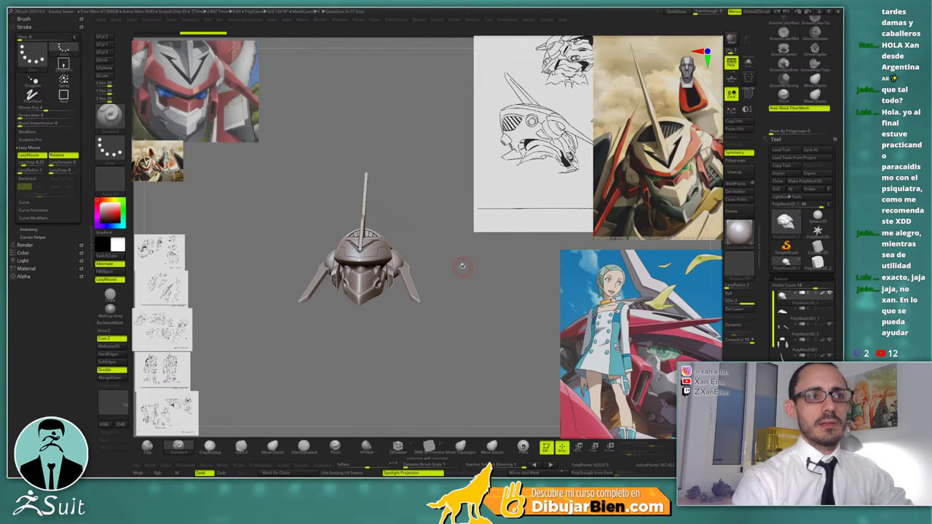
pyautogui.moveTo(461, 265)
pyautogui.mouseDown()
pyautogui.moveTo(476, 284)
pyautogui.moveTo(443, 289)
pyautogui.moveTo(470, 295)
pyautogui.moveTo(463, 334)
pyautogui.moveTo(480, 254)
pyautogui.mouseUp()
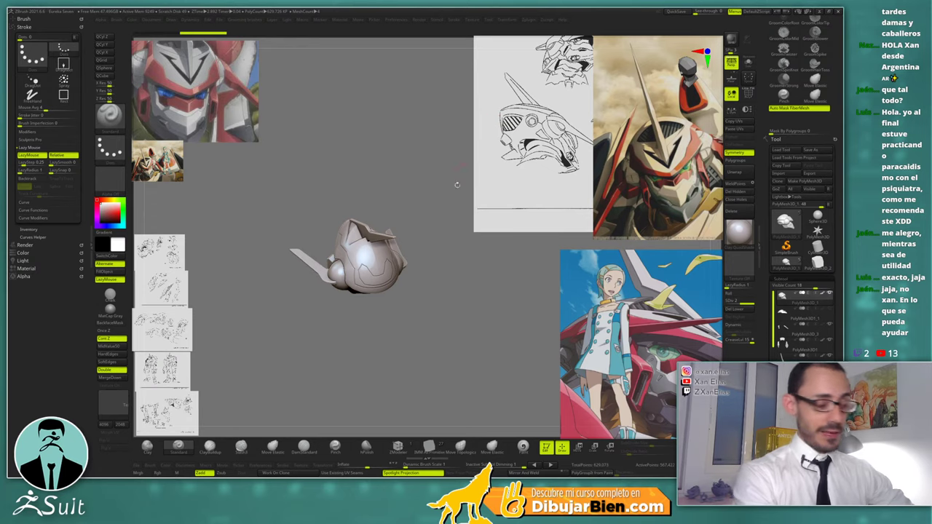
pyautogui.moveTo(456, 225); pyautogui.dragTo(418, 281)
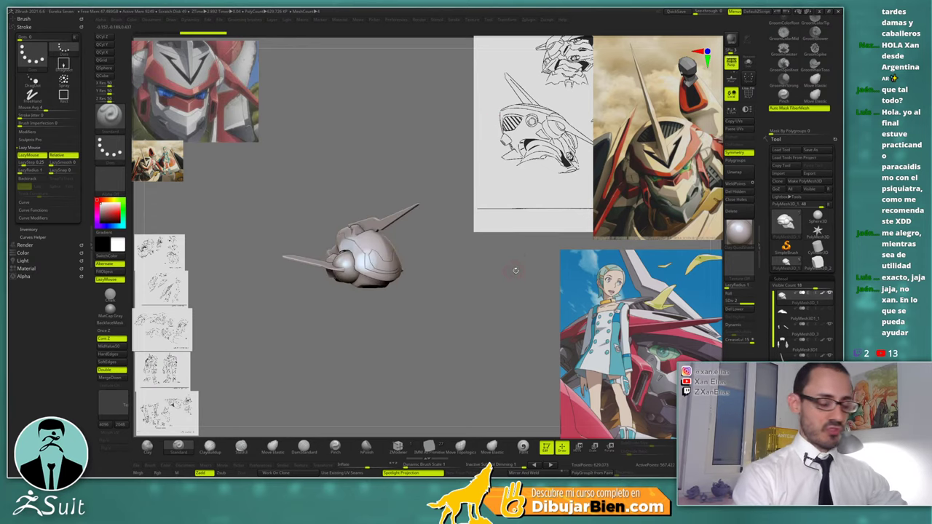
pyautogui.moveTo(516, 271)
pyautogui.mouseDown()
pyautogui.moveTo(482, 272)
pyautogui.moveTo(517, 270)
pyautogui.moveTo(497, 272)
pyautogui.mouseUp()
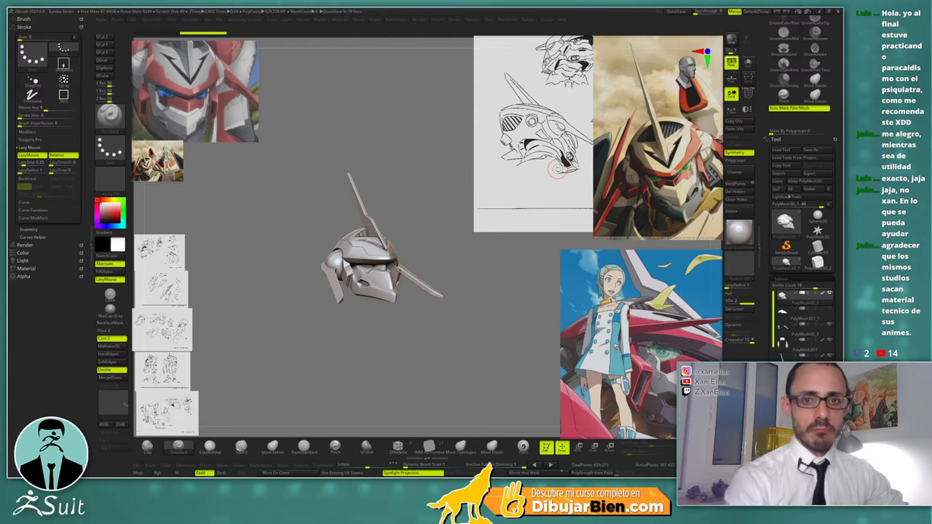
pyautogui.moveTo(499, 256); pyautogui.dragTo(441, 267)
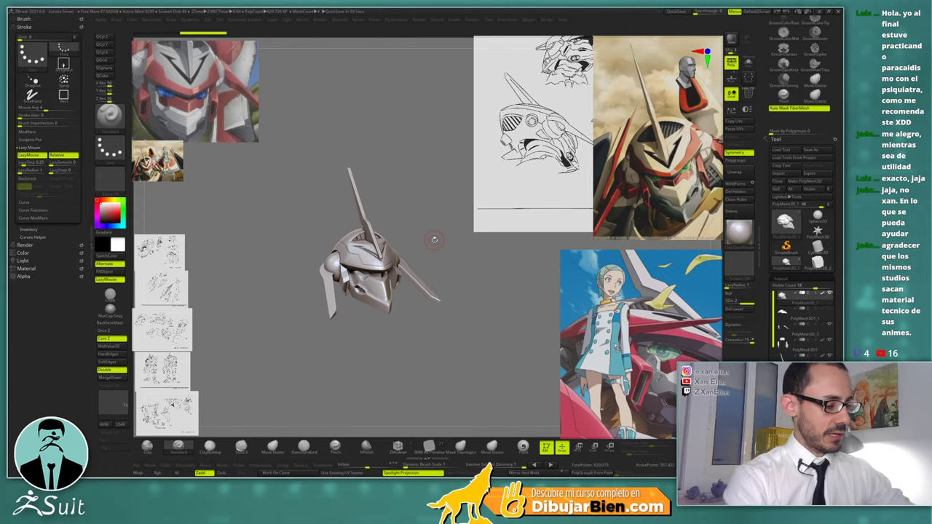
pyautogui.moveTo(434, 239); pyautogui.dragTo(472, 252)
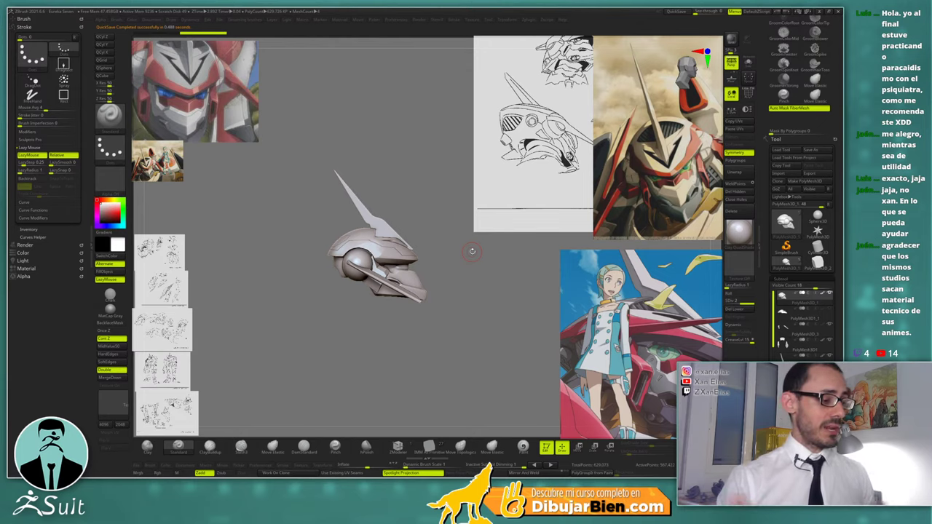
# Select the helmet shell subtool, inspect its low-poly wireframe in isolation, and bring the full shaded head back
pyautogui.moveTo(472, 251); pyautogui.dragTo(476, 308)
pyautogui.click(805, 311)
pyautogui.hotkey('shift', 's')
pyautogui.hotkey('shift', 'f')
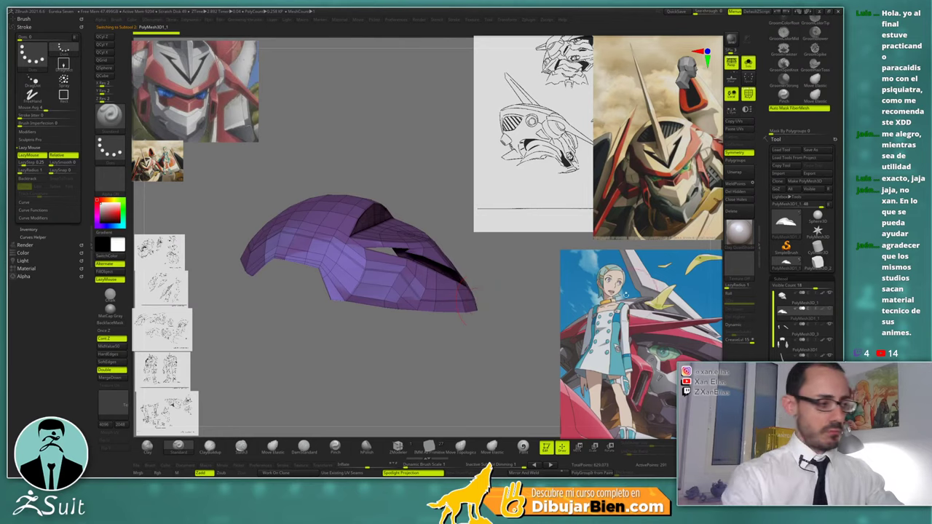
pyautogui.hotkey('shift', 's')
pyautogui.hotkey('shift', 'f')
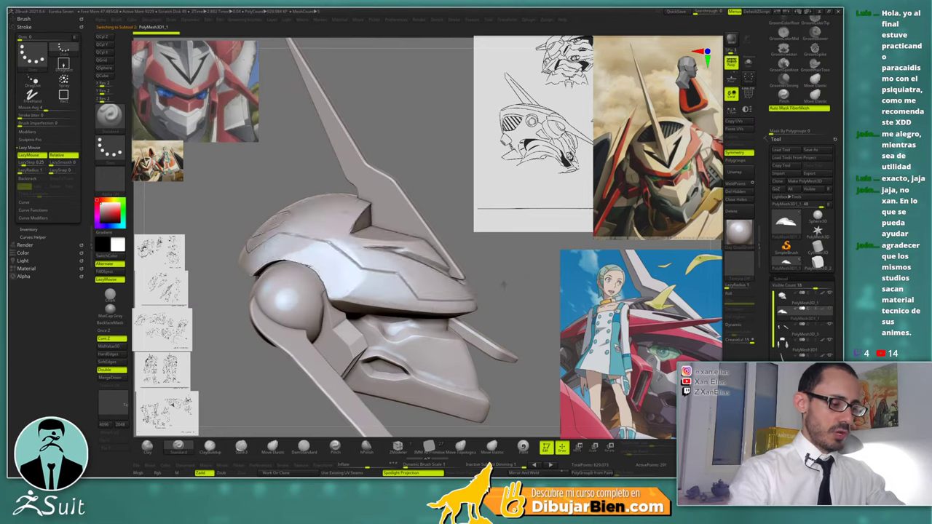
# Isolate the helmet shell again with Solo and display its polygon wireframe
pyautogui.keyDown('alt'); pyautogui.moveTo(501, 243); pyautogui.dragTo(507, 276); pyautogui.keyUp('alt')
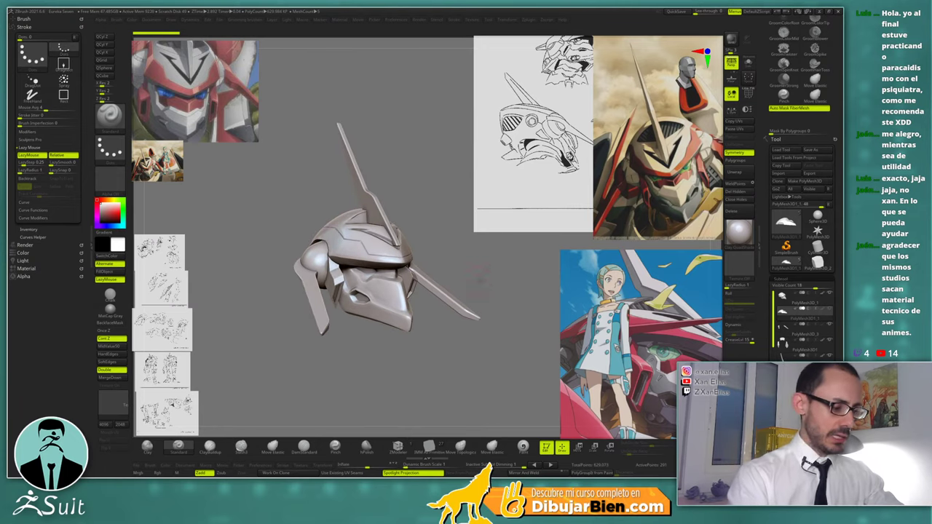
pyautogui.moveTo(479, 270); pyautogui.dragTo(525, 278)
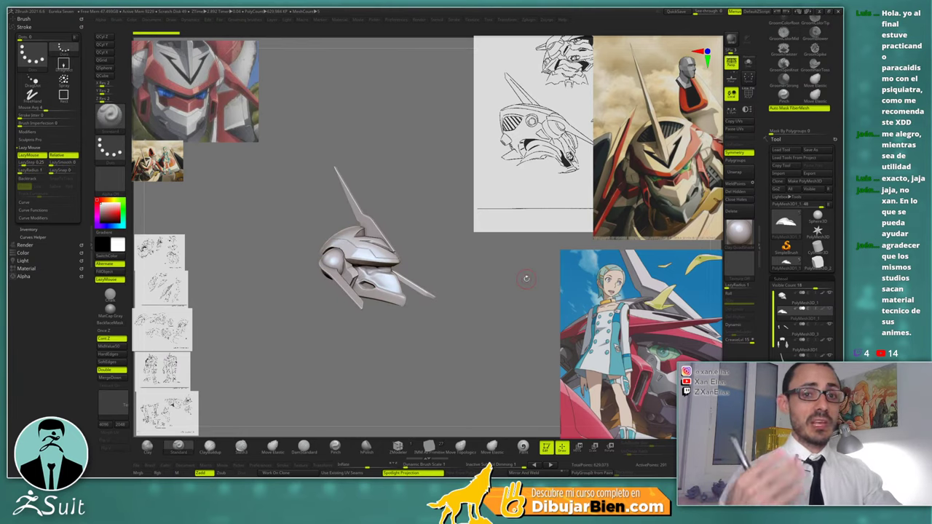
pyautogui.moveTo(481, 275); pyautogui.dragTo(513, 304)
pyautogui.hotkey('shift', 'f')
pyautogui.hotkey('shift', 's')
pyautogui.hotkey('shift', 's')
pyautogui.hotkey('shift', 's')
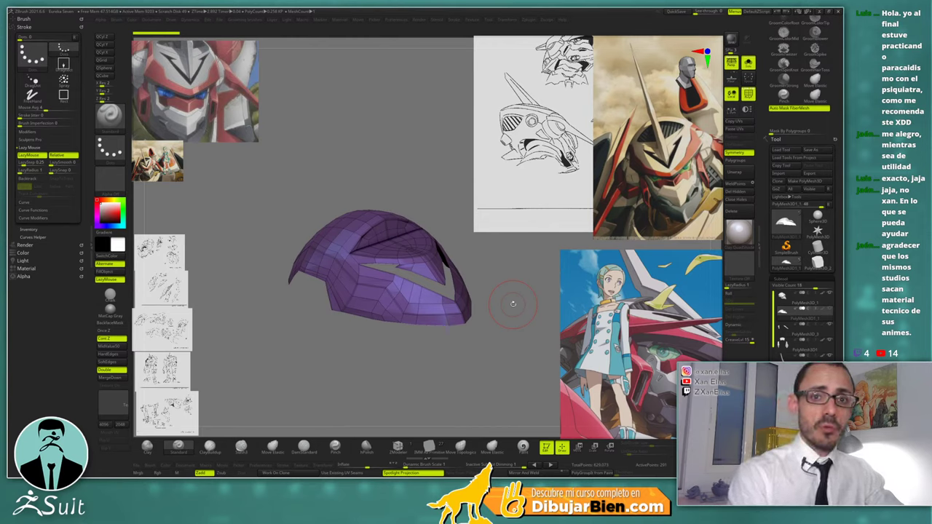
# Hide the helmet shell's wireframe and preview it with Dynamic Subdivision, viewing the open underside
pyautogui.moveTo(516, 285)
pyautogui.mouseDown()
pyautogui.moveTo(519, 271)
pyautogui.moveTo(509, 276)
pyautogui.moveTo(516, 298)
pyautogui.moveTo(536, 315)
pyautogui.moveTo(466, 341)
pyautogui.mouseUp()
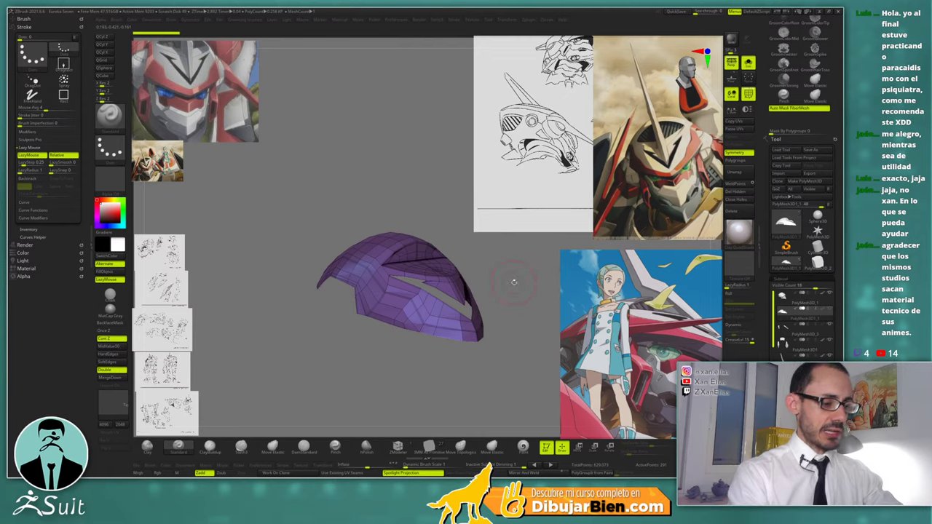
pyautogui.moveTo(513, 282)
pyautogui.mouseDown()
pyautogui.moveTo(526, 274)
pyautogui.moveTo(505, 276)
pyautogui.moveTo(507, 289)
pyautogui.moveTo(491, 279)
pyautogui.moveTo(528, 270)
pyautogui.moveTo(518, 286)
pyautogui.moveTo(521, 271)
pyautogui.moveTo(502, 288)
pyautogui.moveTo(521, 286)
pyautogui.moveTo(511, 274)
pyautogui.mouseUp()
pyautogui.hotkey('shift', 'f')
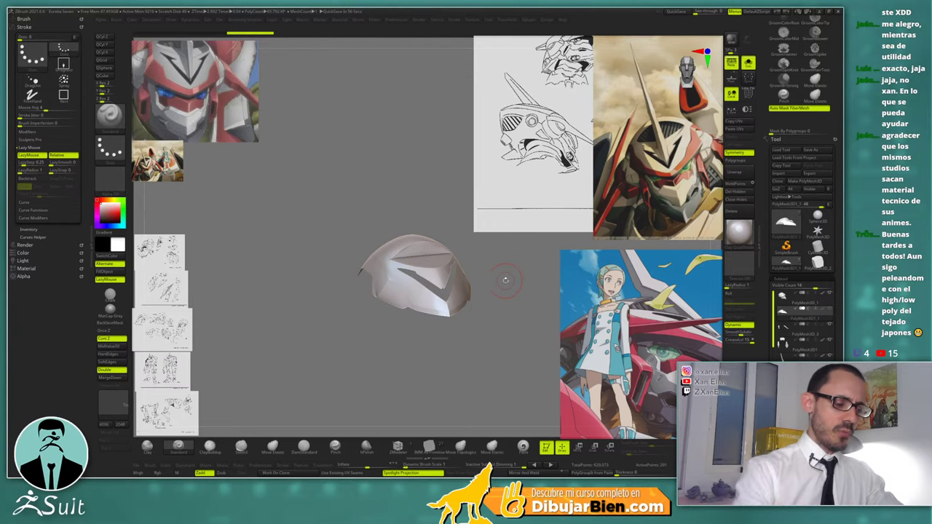
pyautogui.moveTo(506, 280)
pyautogui.mouseDown()
pyautogui.moveTo(523, 299)
pyautogui.moveTo(459, 317)
pyautogui.moveTo(502, 293)
pyautogui.mouseUp()
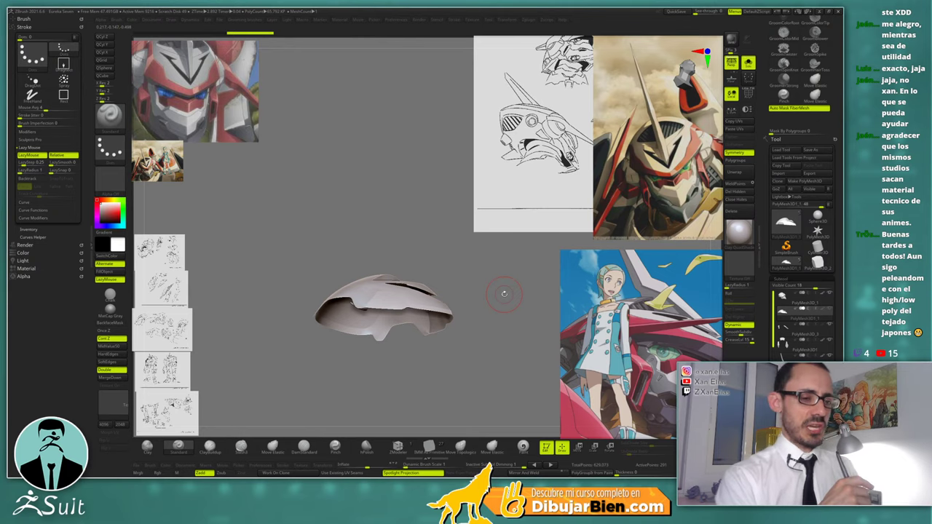
# Launch Epic Pen and move its drawing toolbar to the edge of the canvas beside the Tool palette
pyautogui.press('super')
pyautogui.write('epi')
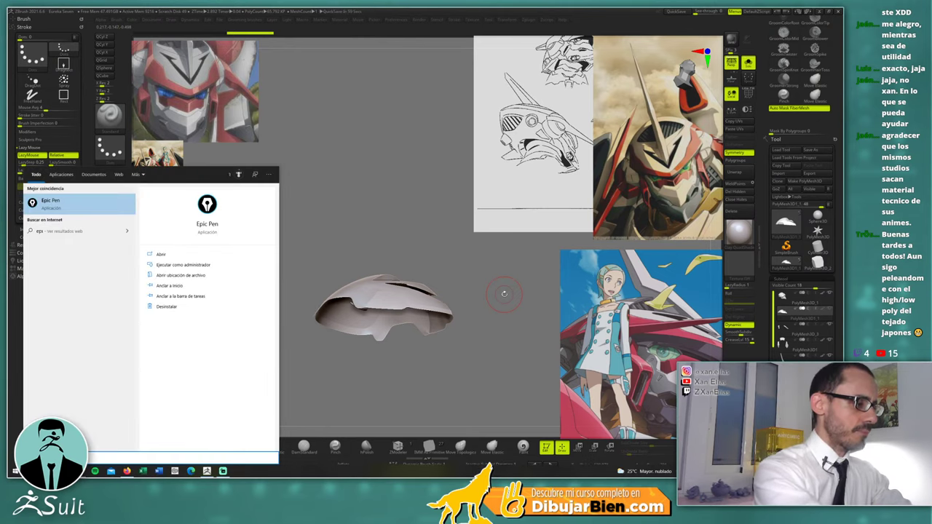
pyautogui.press('Return')
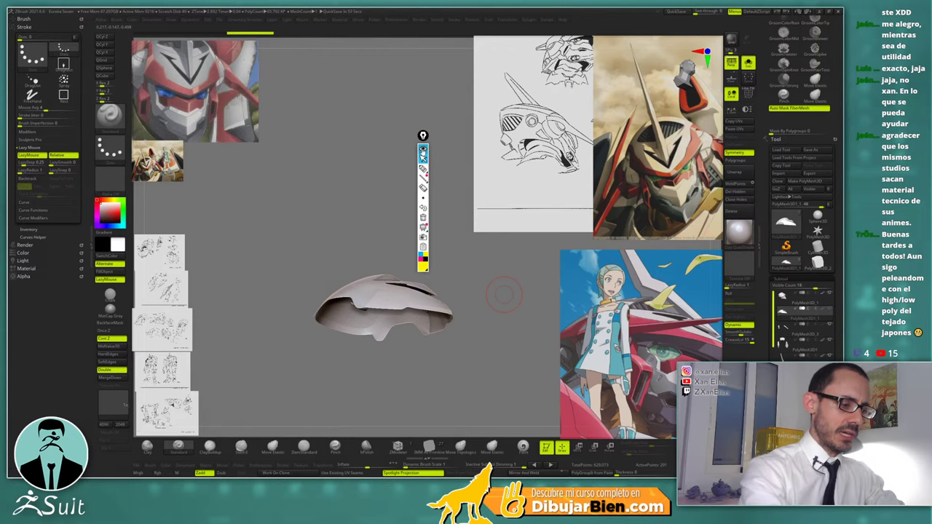
pyautogui.moveTo(422, 135)
pyautogui.mouseDown()
pyautogui.moveTo(520, 134)
pyautogui.moveTo(685, 86)
pyautogui.moveTo(762, 45)
pyautogui.mouseUp()
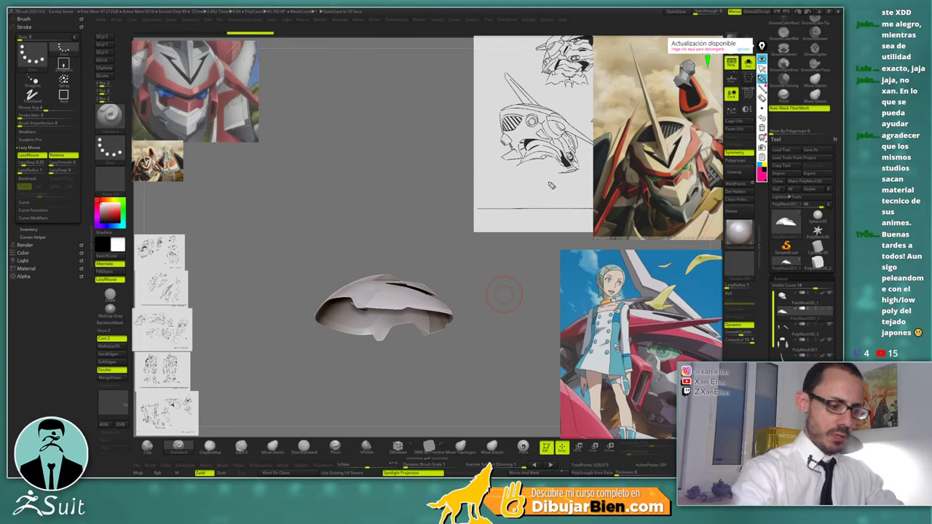
# Annotate the shell's open rim in pink and draw a sharp corner diagram above it with yellow offset outlines and blue direction arrows
pyautogui.moveTo(358, 309)
pyautogui.mouseDown()
pyautogui.moveTo(453, 325)
pyautogui.moveTo(426, 338)
pyautogui.moveTo(413, 322)
pyautogui.moveTo(374, 335)
pyautogui.mouseUp()
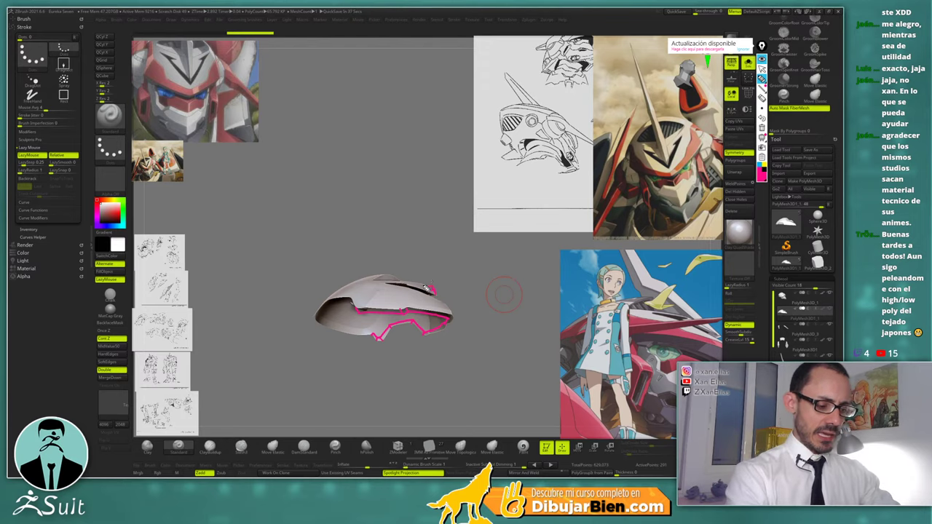
pyautogui.moveTo(339, 224)
pyautogui.mouseDown()
pyautogui.moveTo(400, 147)
pyautogui.moveTo(399, 233)
pyautogui.mouseUp()
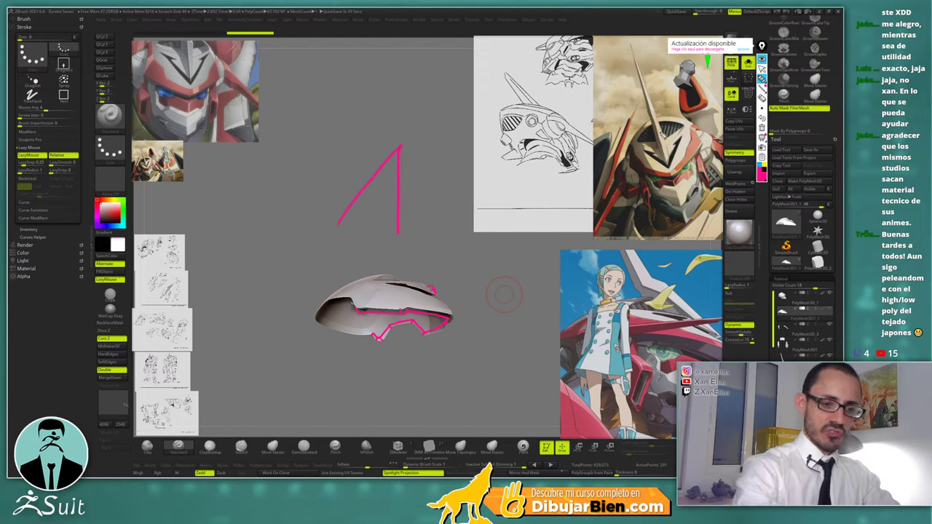
pyautogui.click(763, 166)
pyautogui.moveTo(369, 139)
pyautogui.mouseDown()
pyautogui.moveTo(400, 146)
pyautogui.moveTo(371, 239)
pyautogui.mouseUp()
pyautogui.moveTo(400, 146)
pyautogui.mouseDown()
pyautogui.moveTo(427, 172)
pyautogui.moveTo(341, 245)
pyautogui.mouseUp()
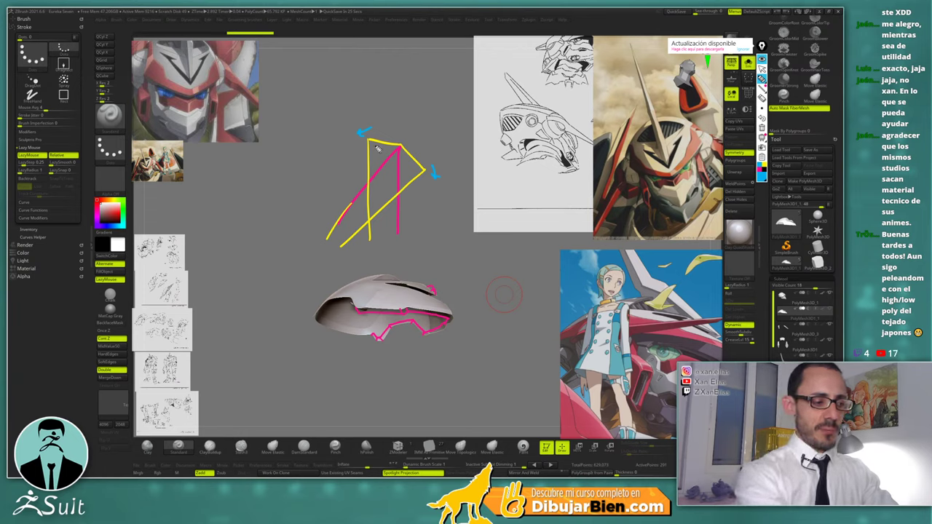
pyautogui.moveTo(397, 146); pyautogui.dragTo(369, 142)
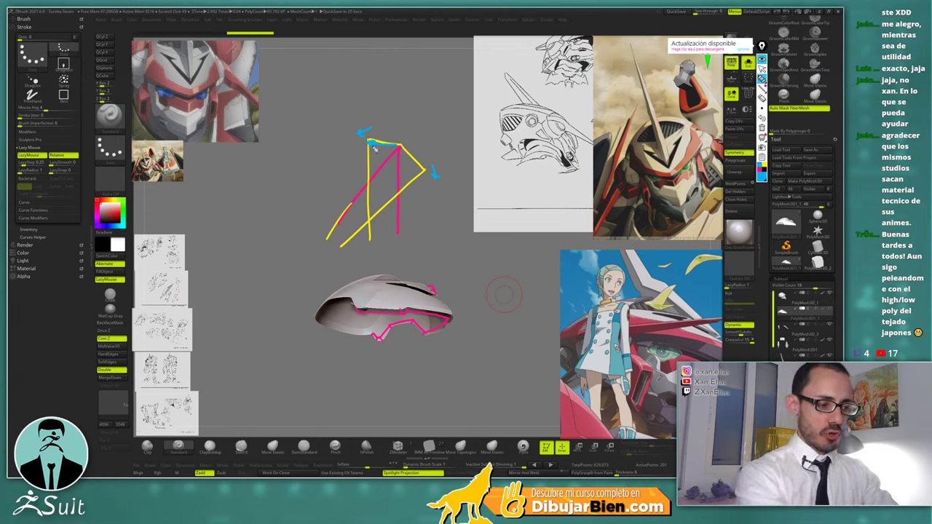
# Emphasize the corner diagram's offset edge in blue, and clear the Epic Pen annotations and update notice from view
pyautogui.moveTo(402, 149); pyautogui.dragTo(433, 171)
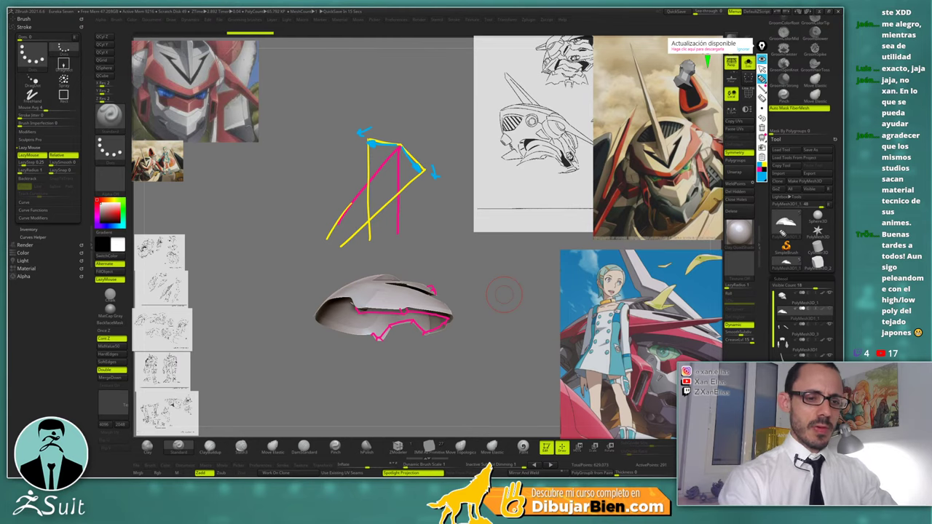
pyautogui.click(762, 59)
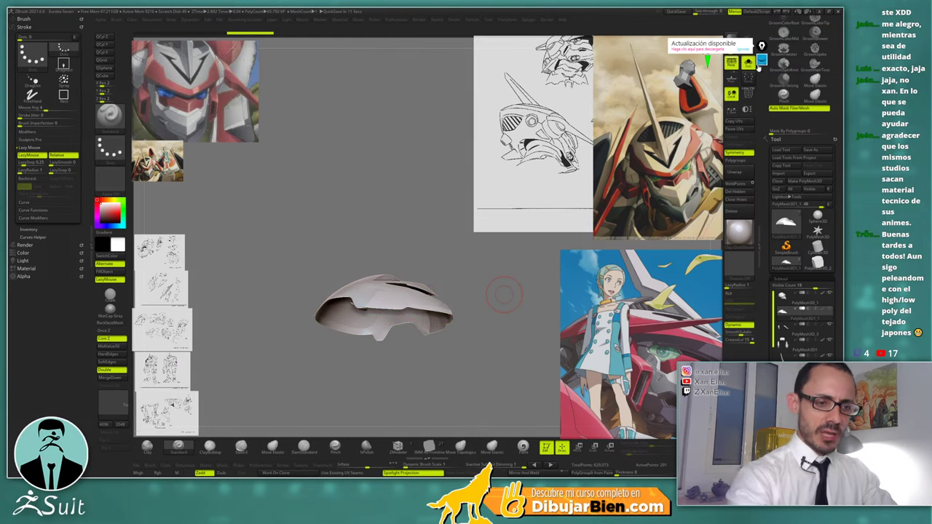
pyautogui.click(742, 49)
# Redo the helmet shell's edits to restore its newer mesh, turn off Dynamic Subdivision and inspect the faceted form
pyautogui.moveTo(450, 244)
pyautogui.mouseDown()
pyautogui.moveTo(462, 265)
pyautogui.moveTo(488, 263)
pyautogui.moveTo(505, 276)
pyautogui.moveTo(506, 267)
pyautogui.moveTo(497, 268)
pyautogui.moveTo(502, 262)
pyautogui.moveTo(494, 297)
pyautogui.moveTo(495, 242)
pyautogui.mouseUp()
pyautogui.press('space')
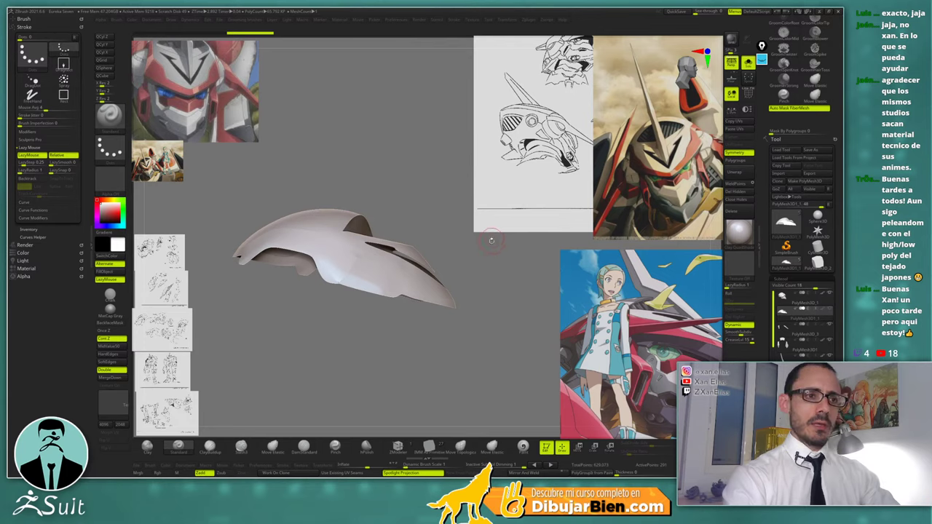
pyautogui.hotkey('ctrl', 'shift')
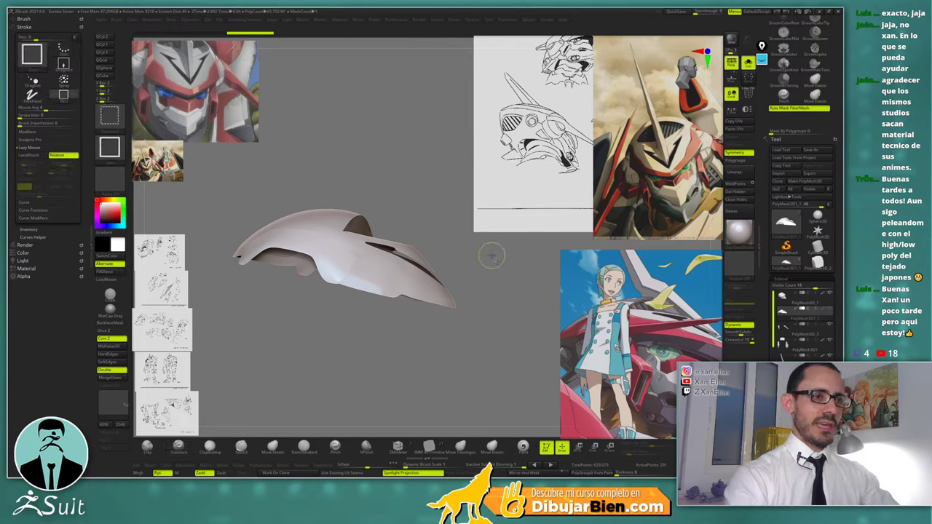
pyautogui.hotkey('ctrl', 'shift', 'z')
pyautogui.moveTo(492, 260); pyautogui.dragTo(506, 269)
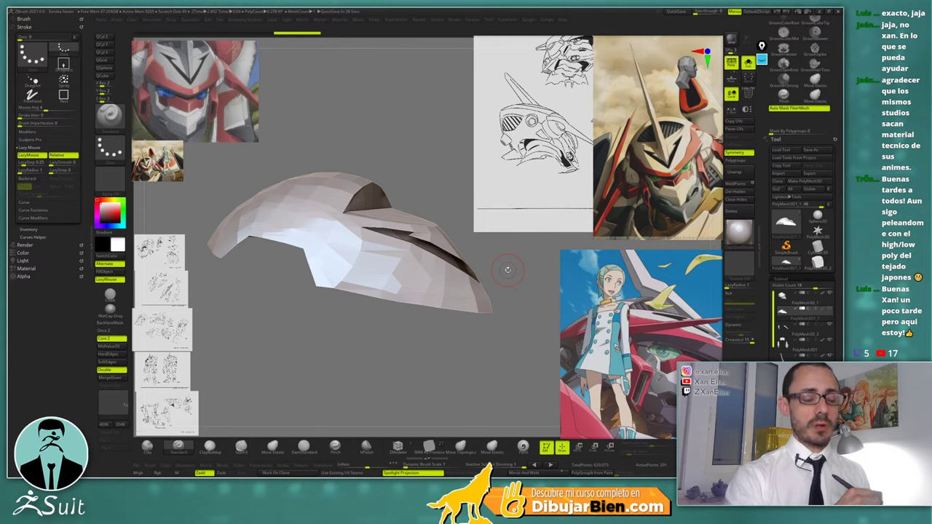
pyautogui.moveTo(505, 267)
pyautogui.mouseDown()
pyautogui.moveTo(527, 262)
pyautogui.moveTo(521, 271)
pyautogui.moveTo(537, 305)
pyautogui.moveTo(522, 269)
pyautogui.moveTo(501, 256)
pyautogui.moveTo(495, 284)
pyautogui.moveTo(536, 236)
pyautogui.mouseUp()
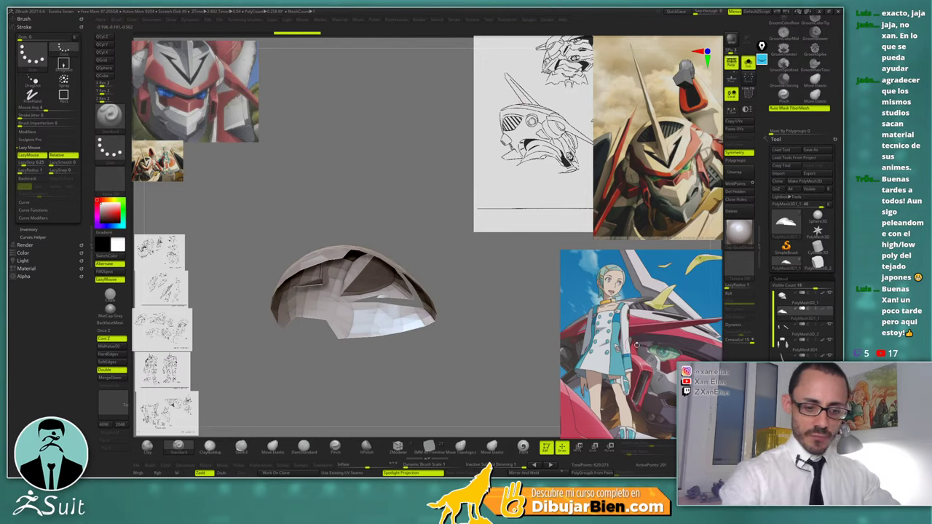
# Turn off Solo to show the whole head and display the helmet shell's polygon wireframe
pyautogui.moveTo(483, 278); pyautogui.dragTo(483, 289)
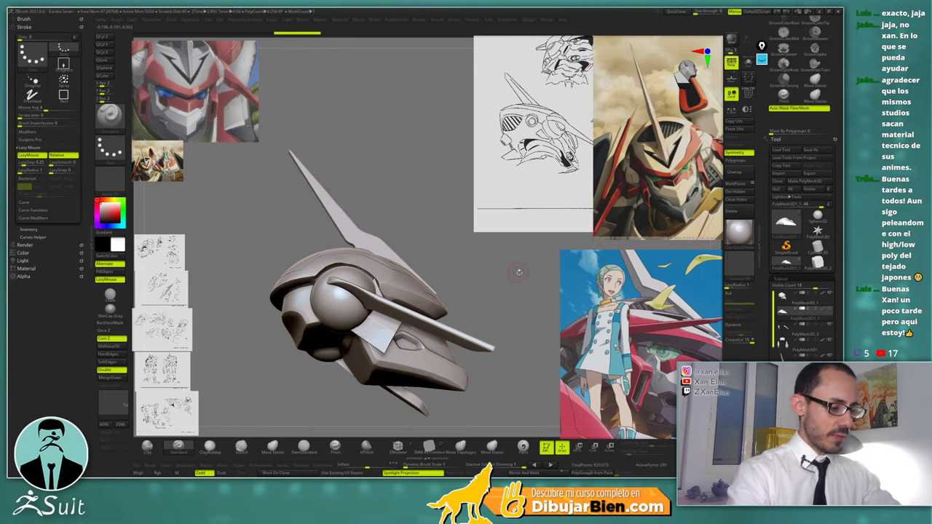
pyautogui.press('space')
pyautogui.hotkey('shift', 'f')
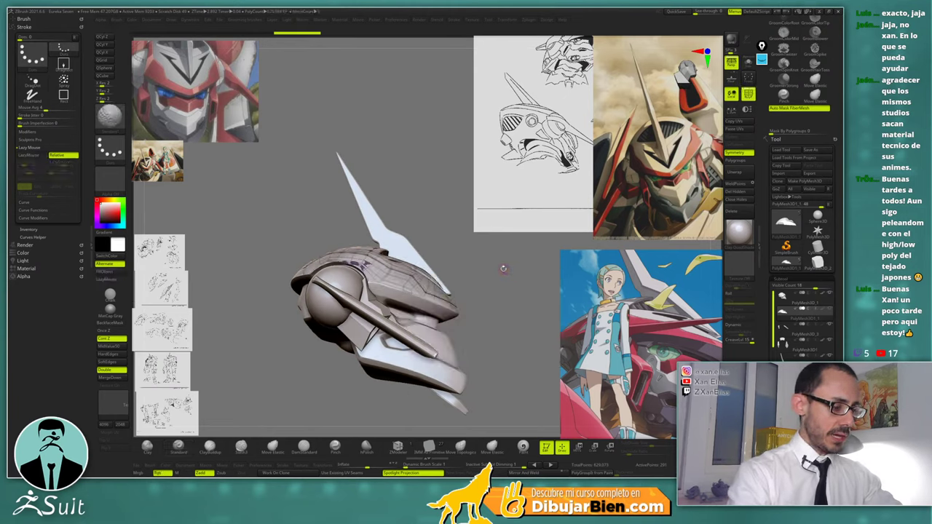
pyautogui.moveTo(507, 265); pyautogui.dragTo(506, 288)
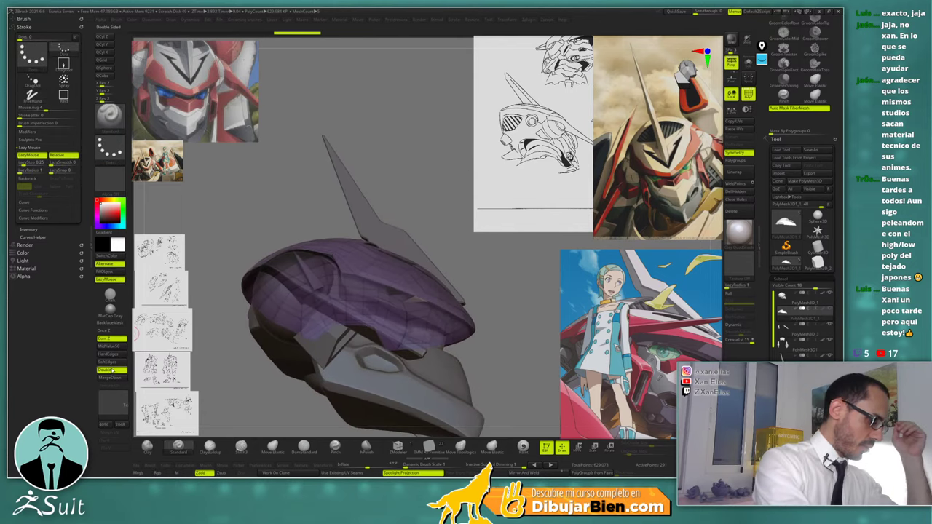
# Disable Double display for the helmet shell and switch the model to a plain light grey material
pyautogui.moveTo(468, 237); pyautogui.dragTo(518, 258)
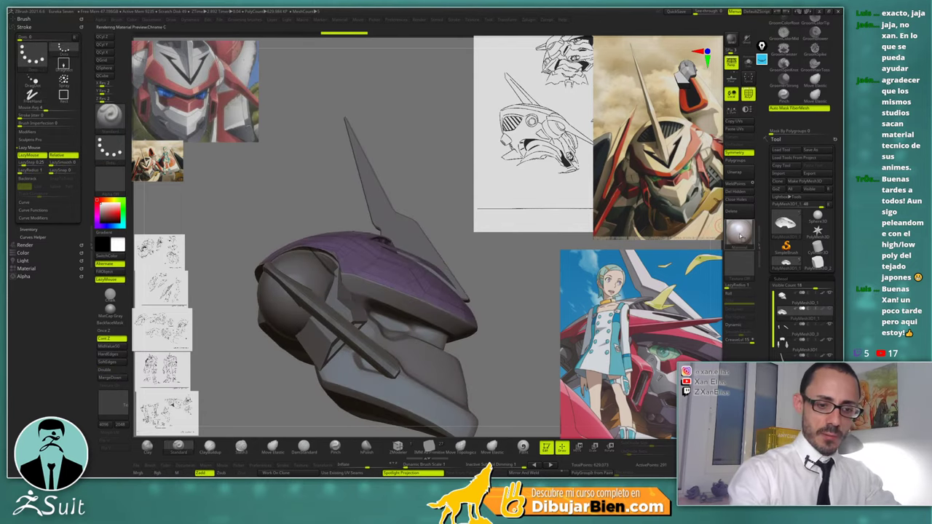
pyautogui.click(738, 233)
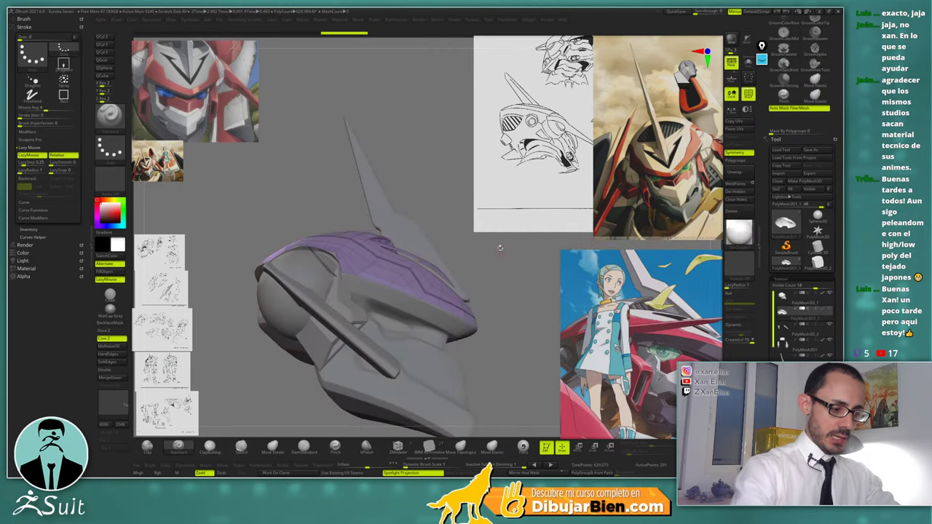
pyautogui.moveTo(506, 201); pyautogui.dragTo(429, 247)
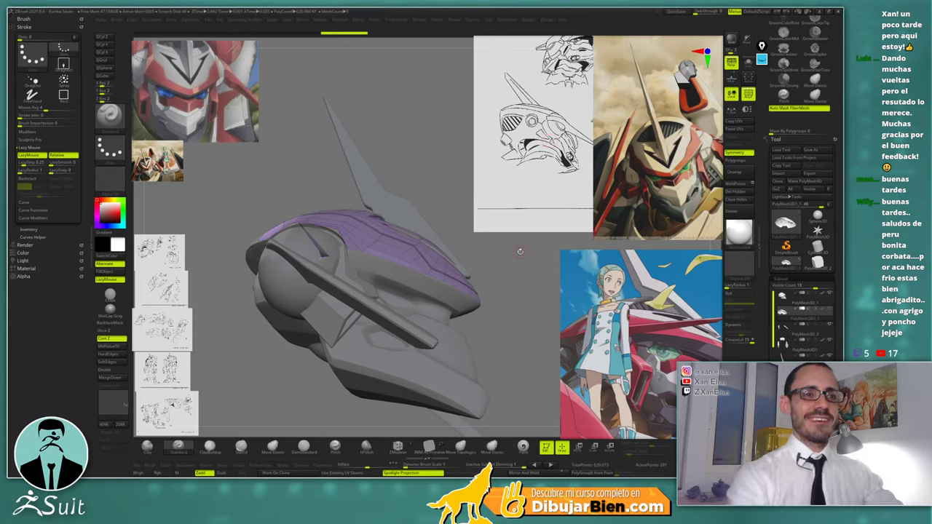
# Choose the ZModeler brush and set its polygon action to Delete with A Single Poly as the target
pyautogui.moveTo(519, 255)
pyautogui.mouseDown()
pyautogui.moveTo(510, 259)
pyautogui.moveTo(505, 246)
pyautogui.moveTo(526, 248)
pyautogui.mouseUp()
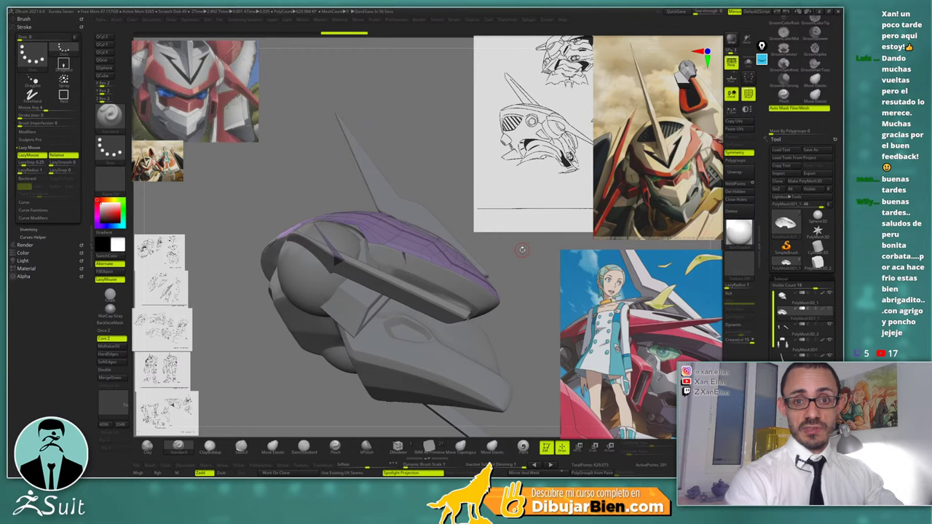
pyautogui.moveTo(522, 250)
pyautogui.mouseDown()
pyautogui.moveTo(519, 223)
pyautogui.moveTo(519, 232)
pyautogui.mouseUp()
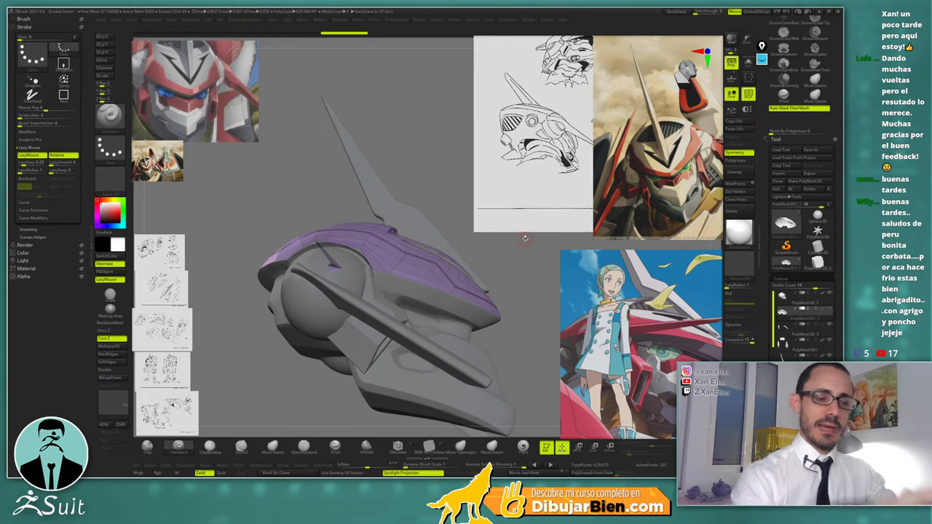
pyautogui.moveTo(507, 241)
pyautogui.mouseDown()
pyautogui.moveTo(560, 233)
pyautogui.moveTo(497, 226)
pyautogui.mouseUp()
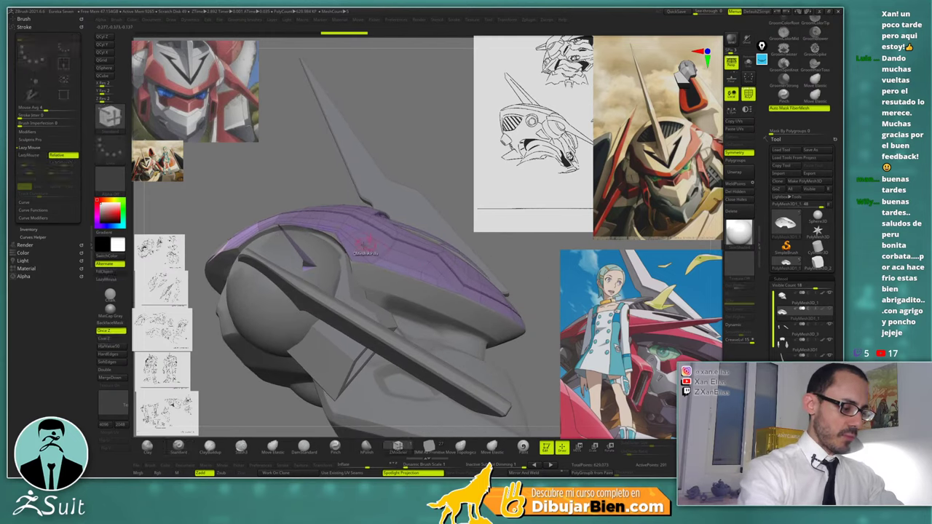
pyautogui.press('space')
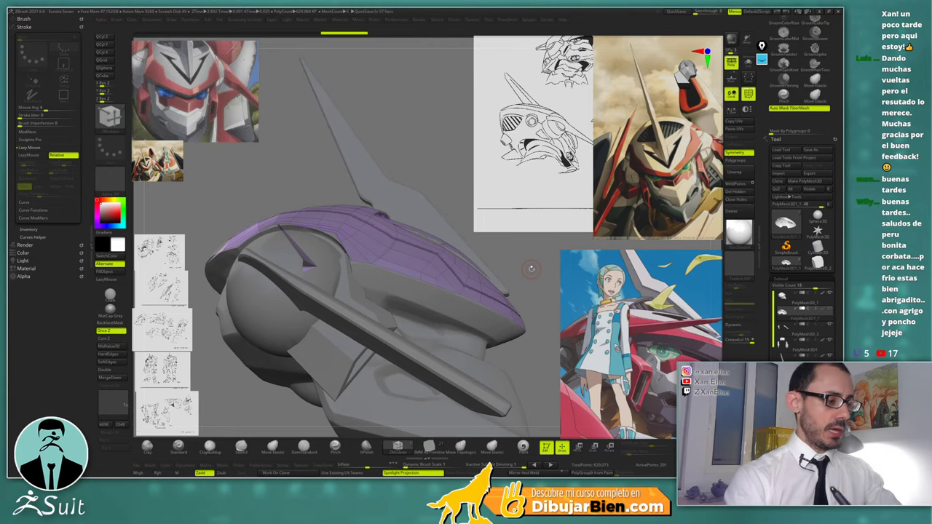
pyautogui.press('space')
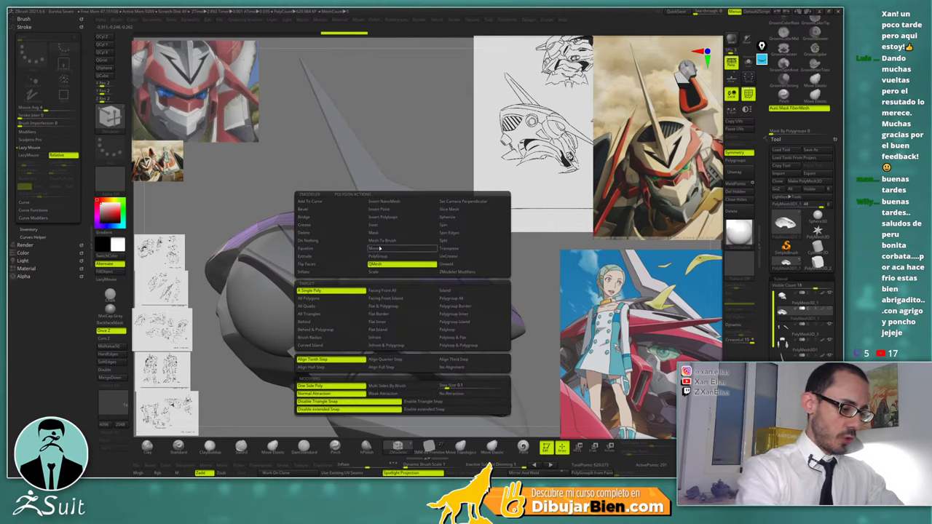
pyautogui.click(312, 232)
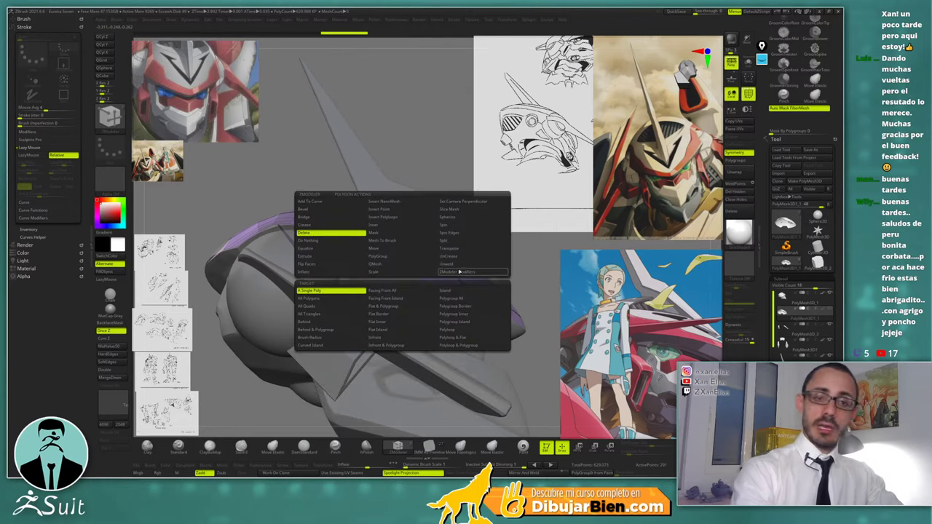
# Set ZModeler's edge action to Extrude with Snap To Surface, and enable Snap To Surface for its point Move action
pyautogui.press('space')
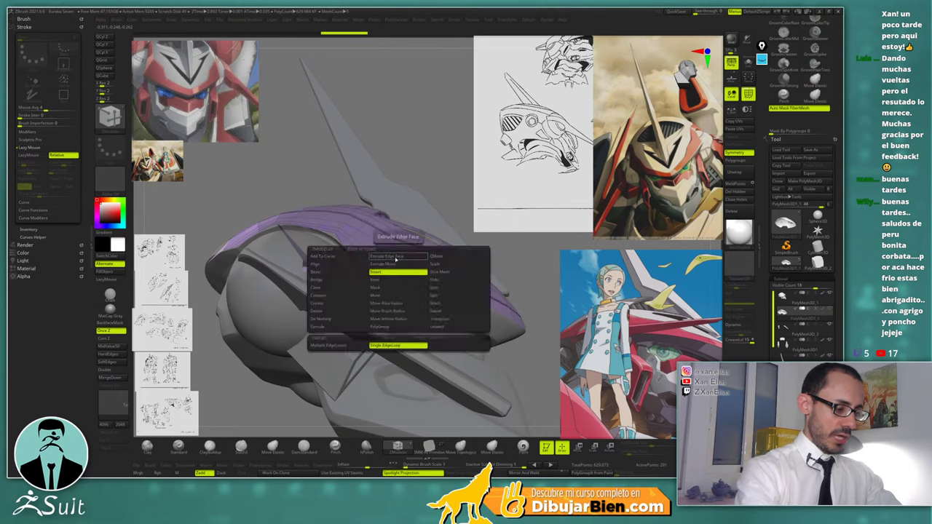
pyautogui.click(341, 326)
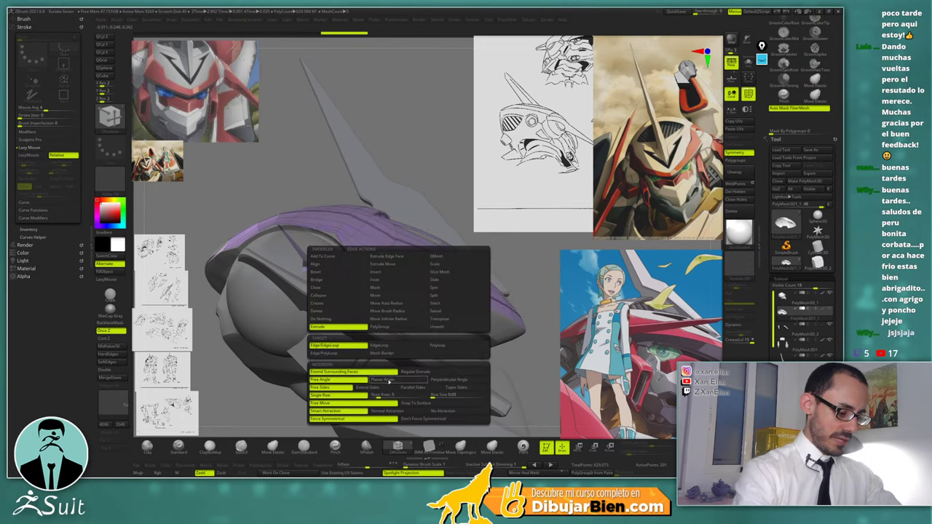
pyautogui.click(412, 403)
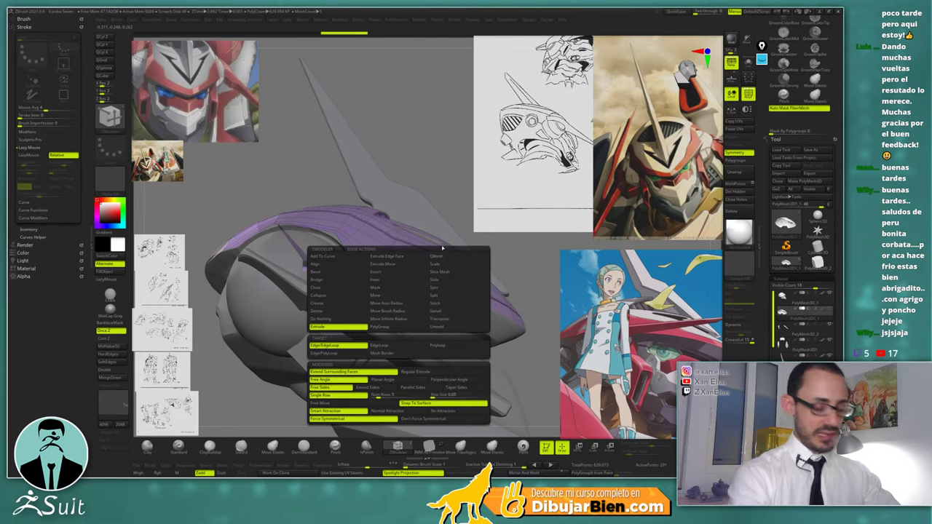
pyautogui.press('space')
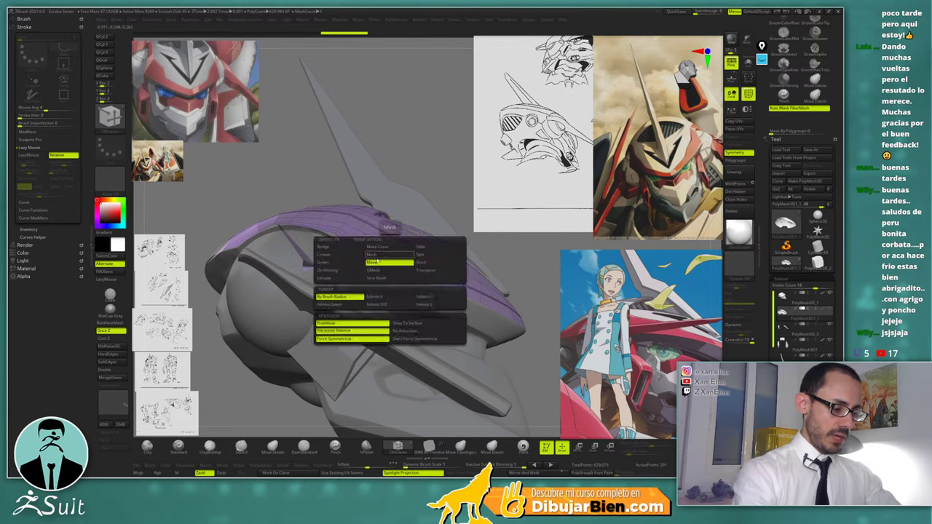
pyautogui.click(406, 323)
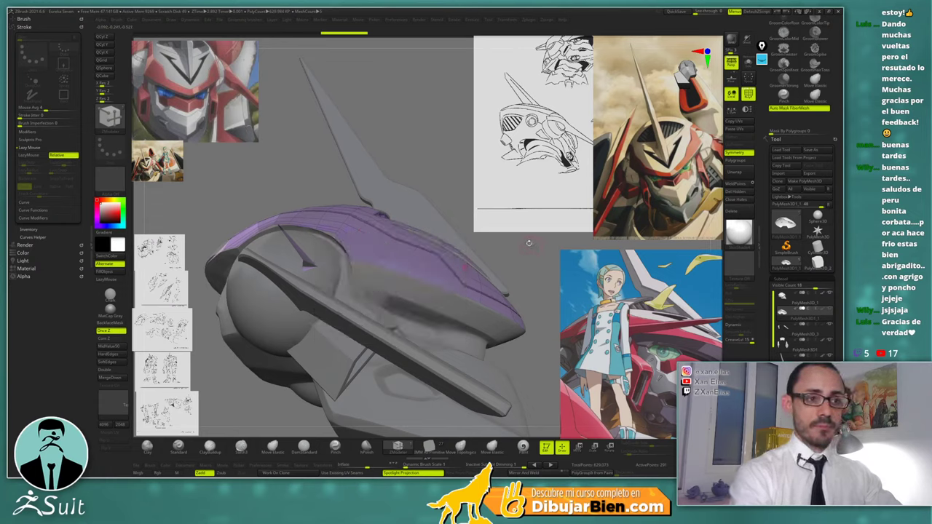
# Isolate the helmet shell with Solo, enable Double display and delete the stray polygons hanging from its side rim
pyautogui.moveTo(528, 242)
pyautogui.mouseDown()
pyautogui.moveTo(537, 265)
pyautogui.moveTo(540, 251)
pyautogui.mouseUp()
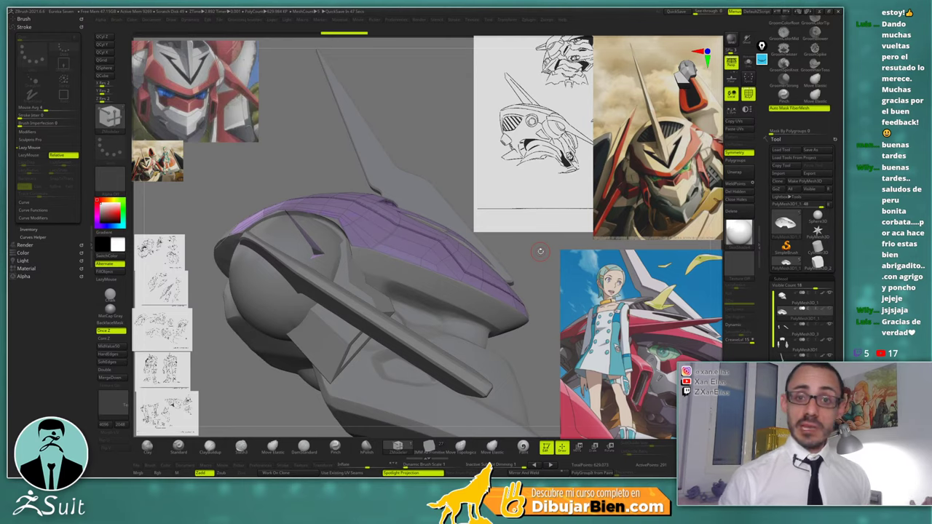
pyautogui.moveTo(540, 251); pyautogui.dragTo(565, 371)
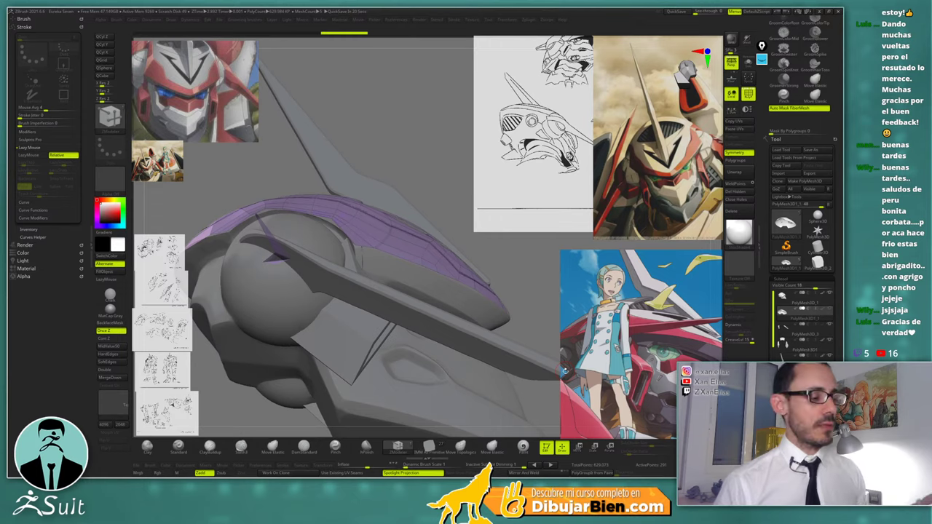
pyautogui.moveTo(494, 160); pyautogui.dragTo(400, 220)
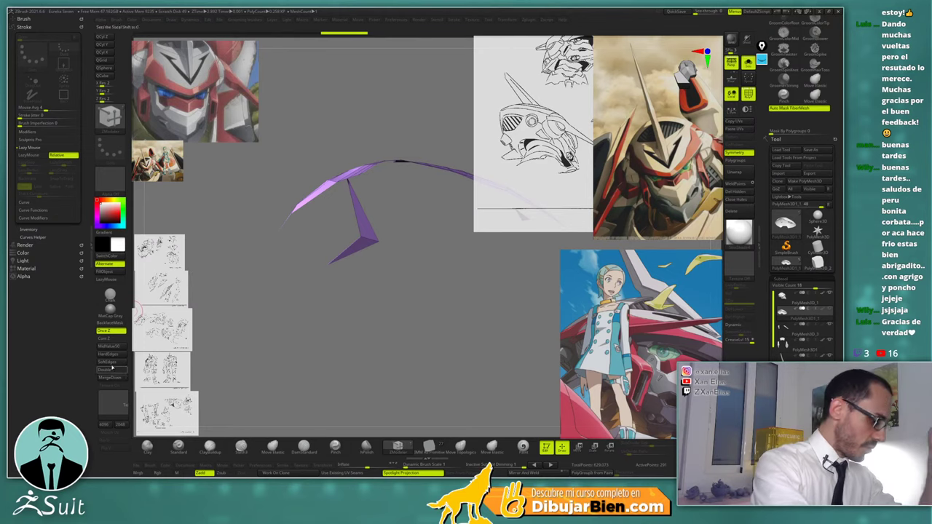
pyautogui.click(113, 369)
pyautogui.moveTo(381, 337)
pyautogui.mouseDown()
pyautogui.moveTo(379, 360)
pyautogui.moveTo(388, 356)
pyautogui.moveTo(375, 354)
pyautogui.mouseUp()
pyautogui.click(356, 234)
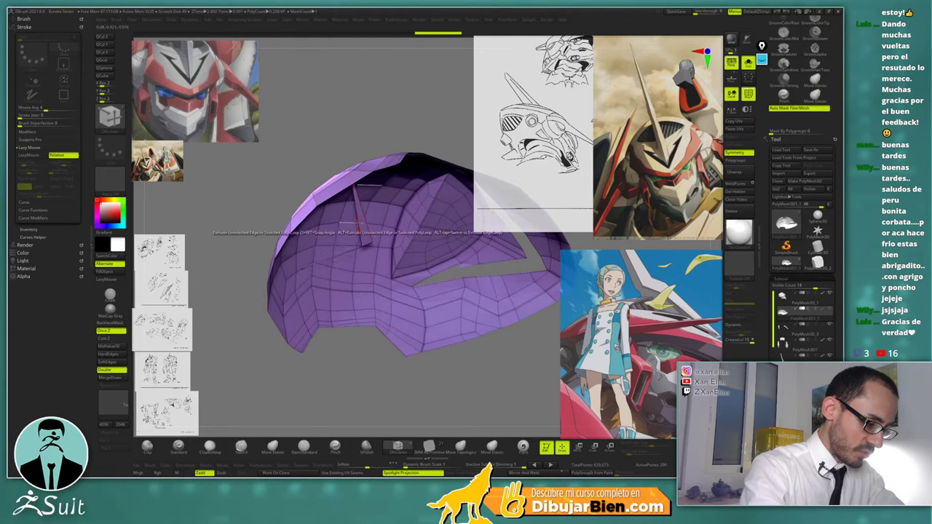
pyautogui.click(361, 237)
pyautogui.keyDown('ctrl'); pyautogui.moveTo(371, 284); pyautogui.dragTo(388, 219, button='right'); pyautogui.keyUp('ctrl')
pyautogui.moveTo(389, 219); pyautogui.dragTo(430, 209)
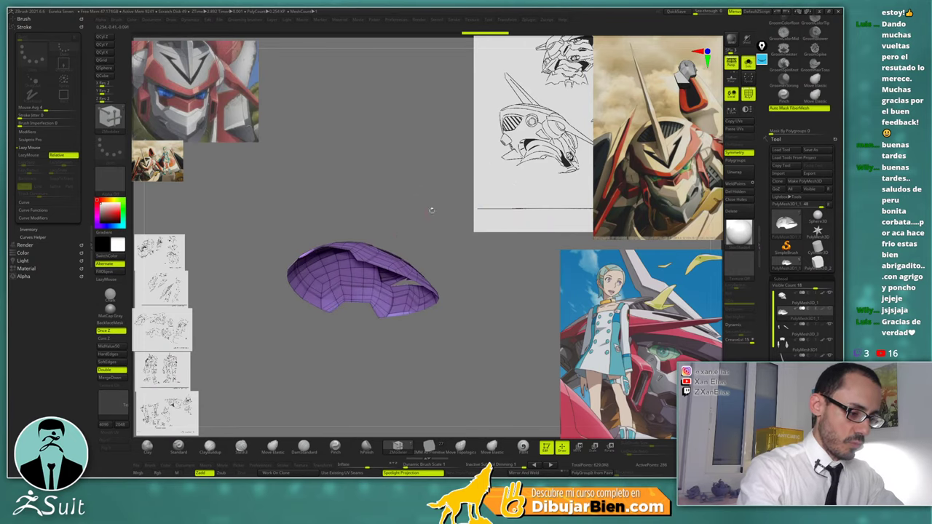
# Show the whole head again and turn off Double display for the helmet shell
pyautogui.hotkey('shift', 's')
pyautogui.keyDown('ctrl'); pyautogui.moveTo(434, 214); pyautogui.dragTo(462, 198, button='right'); pyautogui.keyUp('ctrl')
pyautogui.moveTo(461, 198); pyautogui.dragTo(458, 126)
pyautogui.click(117, 372)
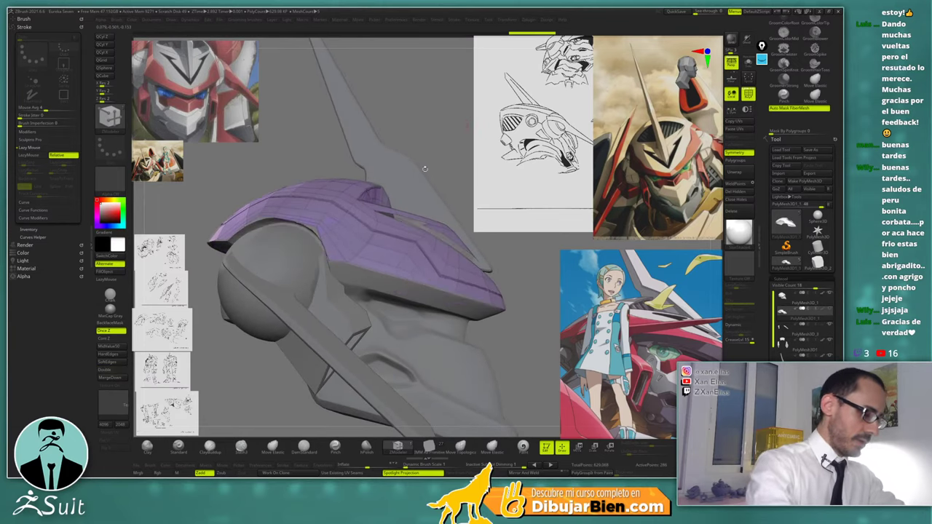
# Extrude the front rim edges of the helmet shell downward with ZModeler and fit the new points to the sculpted brow
pyautogui.moveTo(424, 167); pyautogui.dragTo(443, 157)
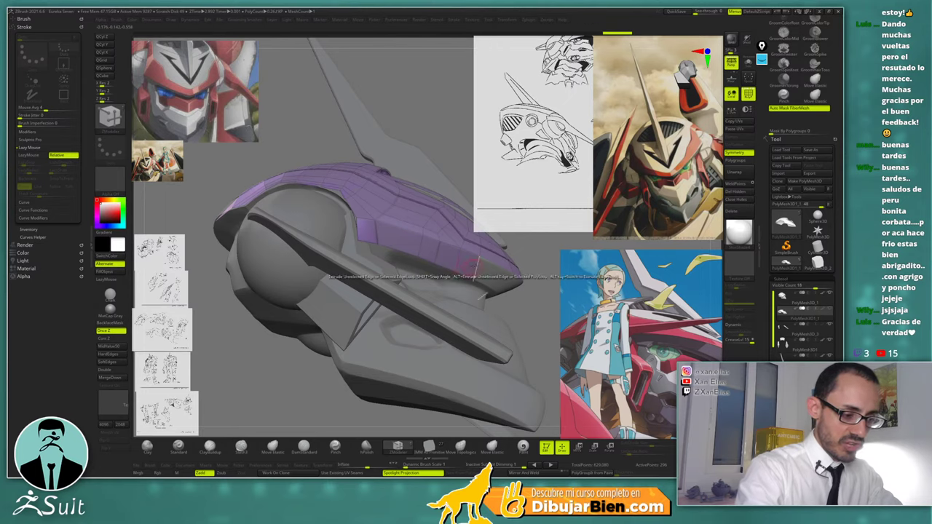
pyautogui.moveTo(457, 278)
pyautogui.mouseDown(button='right')
pyautogui.moveTo(381, 357)
pyautogui.moveTo(477, 267)
pyautogui.moveTo(495, 273)
pyautogui.moveTo(459, 262)
pyautogui.mouseUp(button='right')
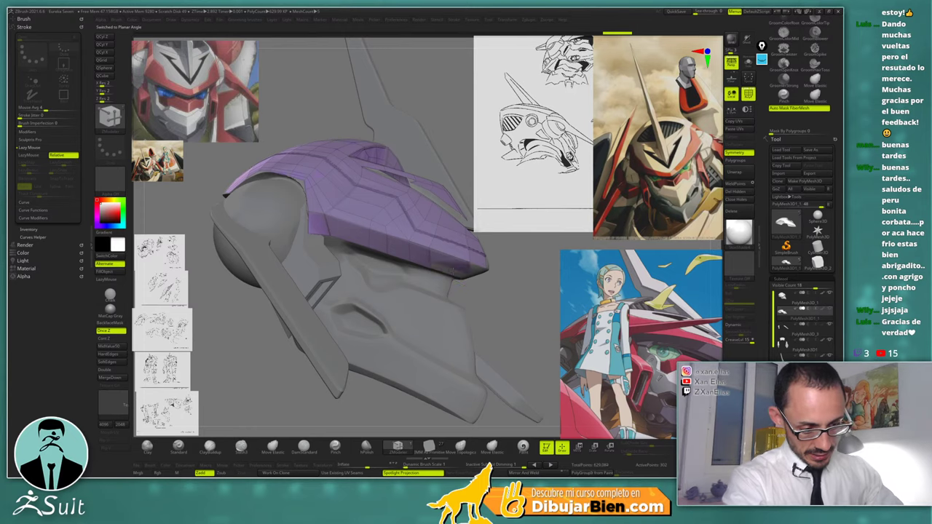
pyautogui.moveTo(525, 270); pyautogui.dragTo(458, 266)
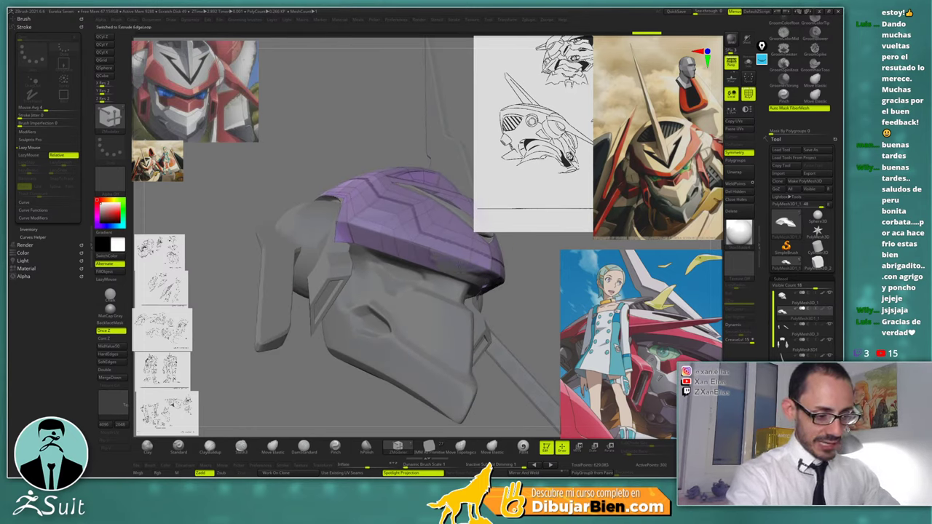
pyautogui.moveTo(530, 265)
pyautogui.mouseDown()
pyautogui.moveTo(518, 257)
pyautogui.moveTo(510, 264)
pyautogui.moveTo(521, 259)
pyautogui.mouseUp()
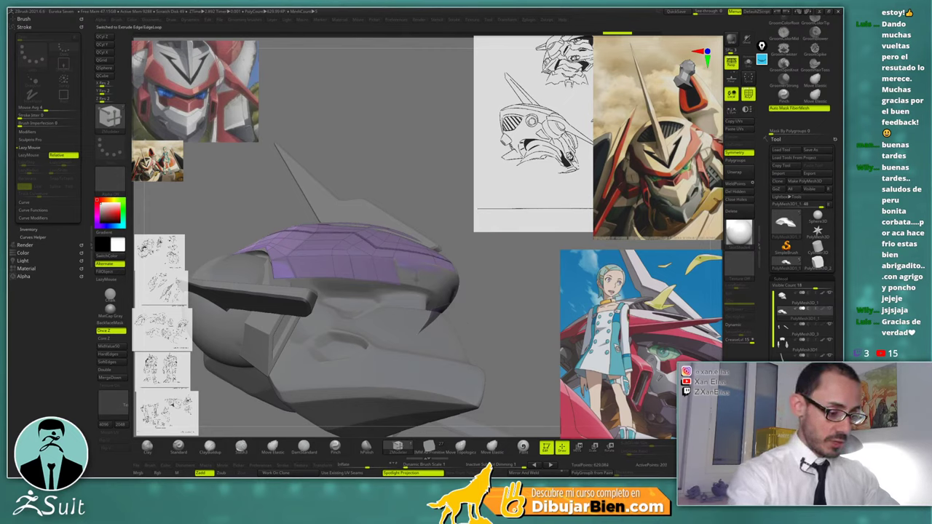
pyautogui.click(416, 301)
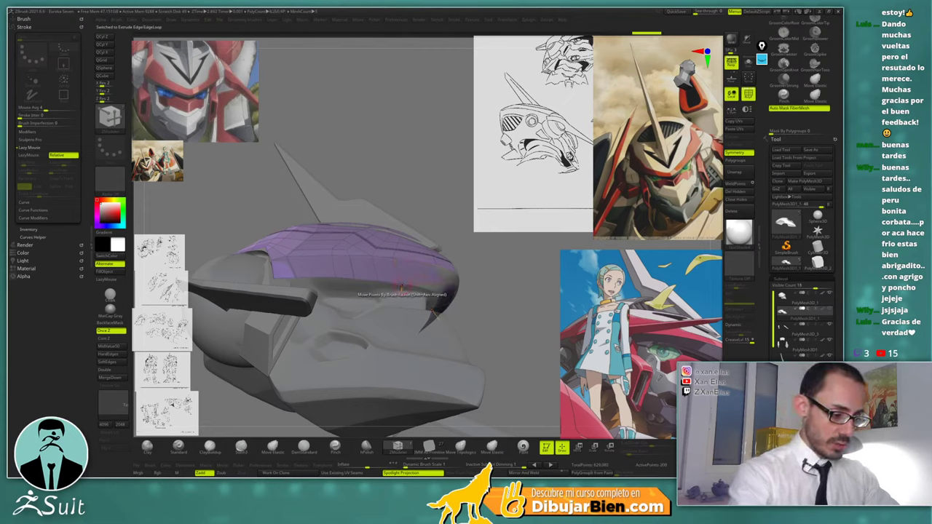
pyautogui.hotkey('ctrl', 'shift', 'z')
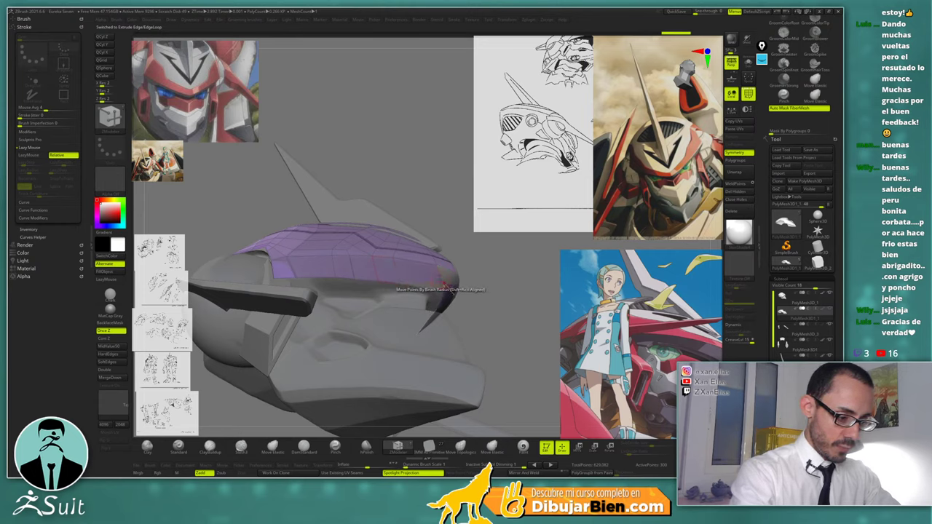
pyautogui.hotkey('ctrl', 'z')
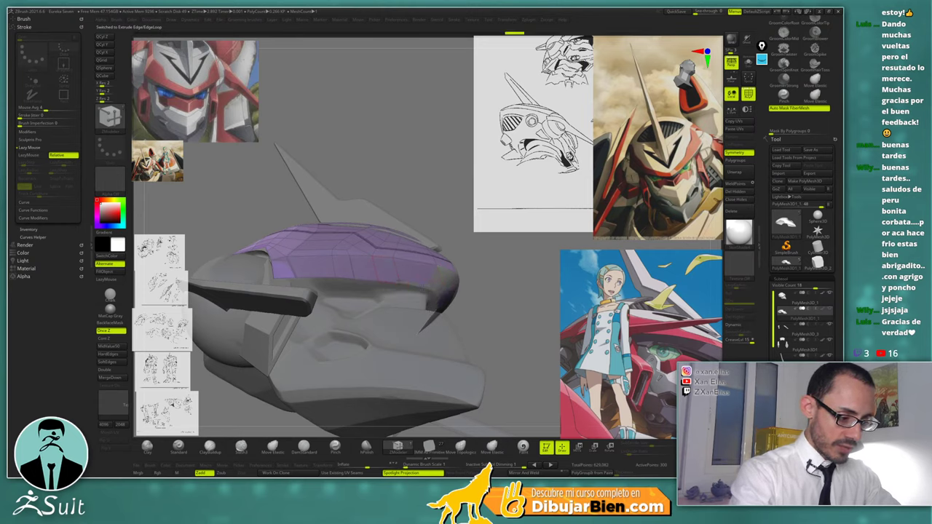
# Rework the polygons on the underside of the shell's front rim, extruding edges and deleting the spikes over the brow
pyautogui.moveTo(475, 241); pyautogui.dragTo(449, 249)
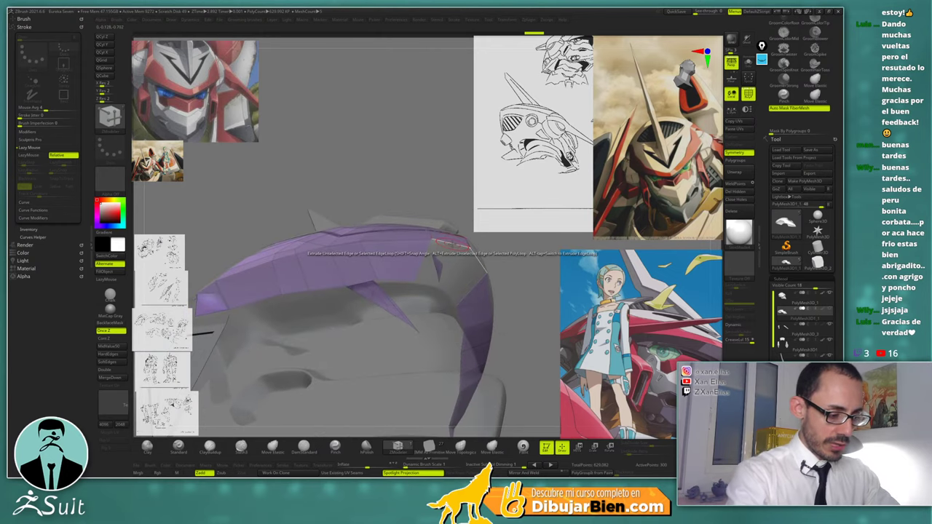
pyautogui.click(473, 280)
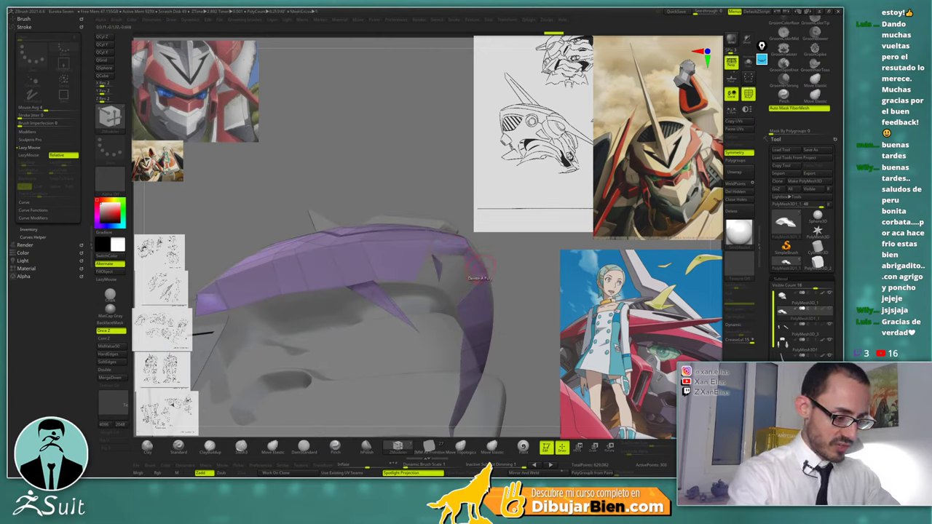
pyautogui.moveTo(523, 260)
pyautogui.mouseDown()
pyautogui.moveTo(510, 271)
pyautogui.moveTo(528, 261)
pyautogui.moveTo(477, 252)
pyautogui.moveTo(434, 323)
pyautogui.mouseUp()
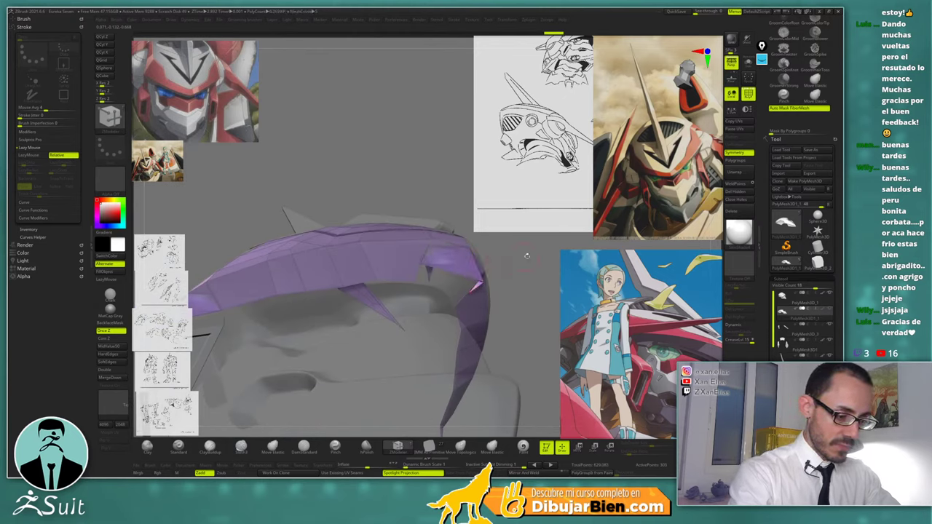
pyautogui.moveTo(526, 255)
pyautogui.mouseDown()
pyautogui.moveTo(499, 243)
pyautogui.moveTo(508, 230)
pyautogui.moveTo(537, 249)
pyautogui.mouseUp()
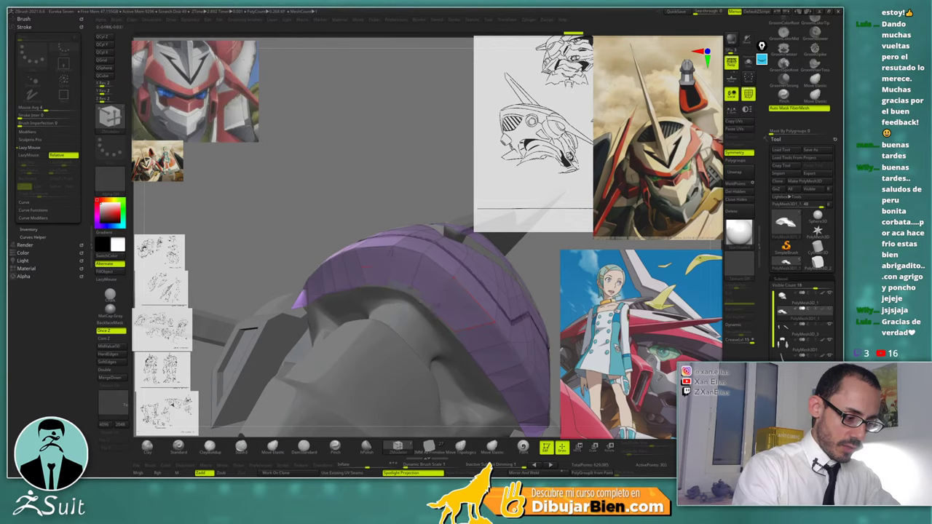
pyautogui.click(457, 329)
pyautogui.moveTo(429, 305)
pyautogui.mouseDown(button='right')
pyautogui.moveTo(414, 329)
pyautogui.moveTo(448, 357)
pyautogui.moveTo(443, 326)
pyautogui.mouseUp(button='right')
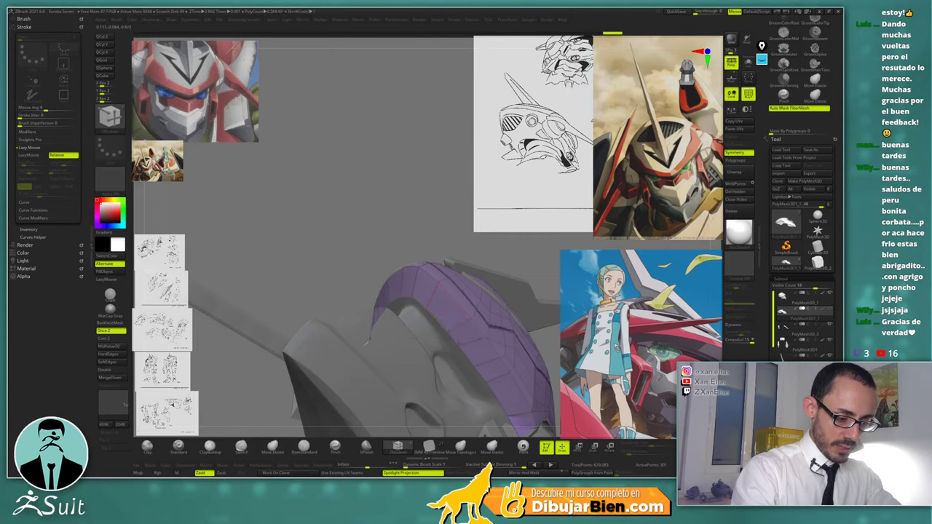
# Clean up the remaining points and polygons along the shell's front rim up to the side
pyautogui.click(470, 319)
pyautogui.click(477, 336)
pyautogui.moveTo(477, 336)
pyautogui.mouseDown(button='right')
pyautogui.moveTo(430, 277)
pyautogui.moveTo(406, 290)
pyautogui.moveTo(429, 286)
pyautogui.moveTo(405, 235)
pyautogui.moveTo(379, 251)
pyautogui.mouseUp(button='right')
pyautogui.click(409, 293)
pyautogui.keyDown('ctrl'); pyautogui.moveTo(440, 263); pyautogui.dragTo(450, 302, button='right'); pyautogui.keyUp('ctrl')
pyautogui.moveTo(449, 300); pyautogui.dragTo(437, 230)
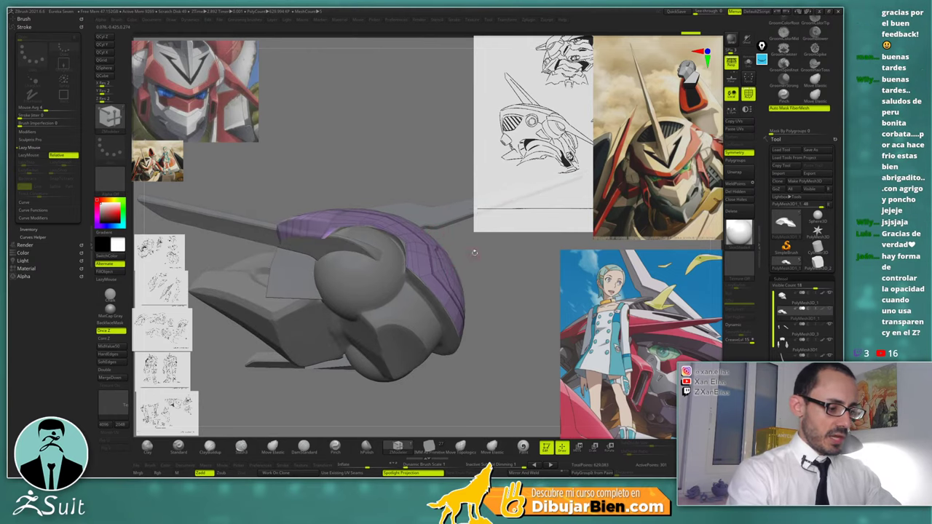
pyautogui.moveTo(474, 252)
pyautogui.mouseDown()
pyautogui.moveTo(460, 259)
pyautogui.moveTo(475, 246)
pyautogui.mouseUp()
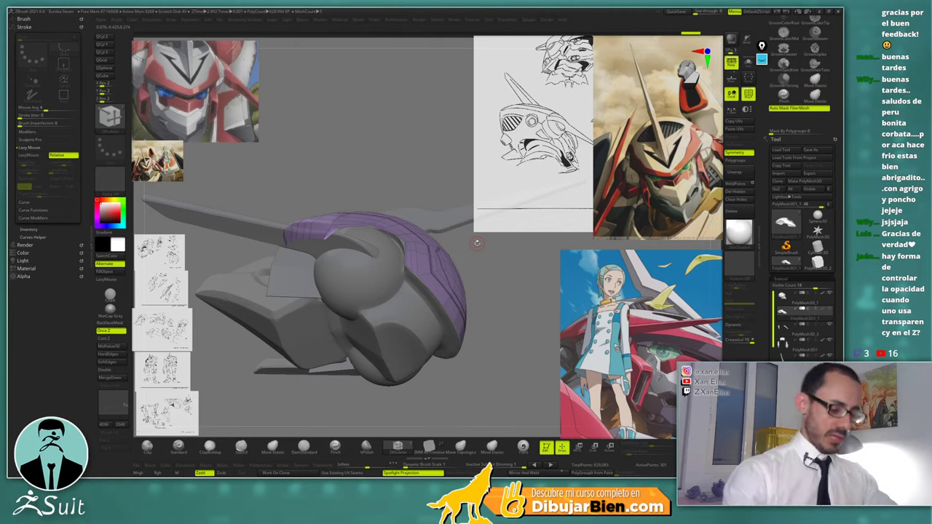
# Look through the preferences for a control over transparency opacity
pyautogui.click(267, 468)
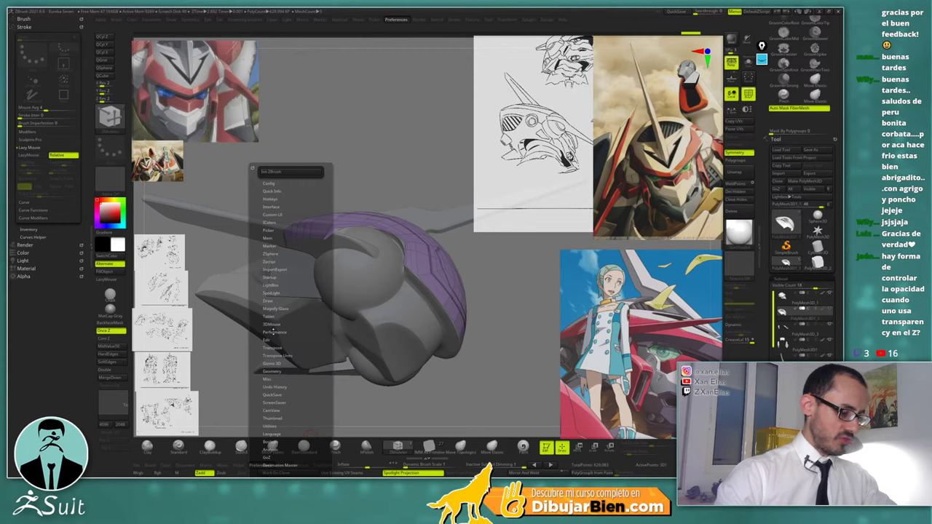
pyautogui.click(271, 339)
pyautogui.scroll(-3, 313, 318)
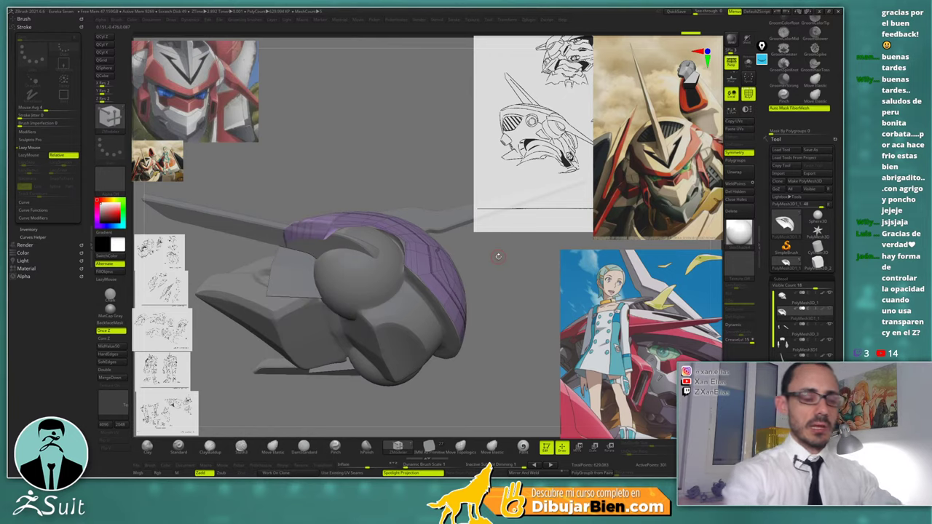
# Extrude polygons inward from the shell's rear rim behind the ear sphere and move their points onto the sculpt
pyautogui.moveTo(498, 256); pyautogui.dragTo(420, 306)
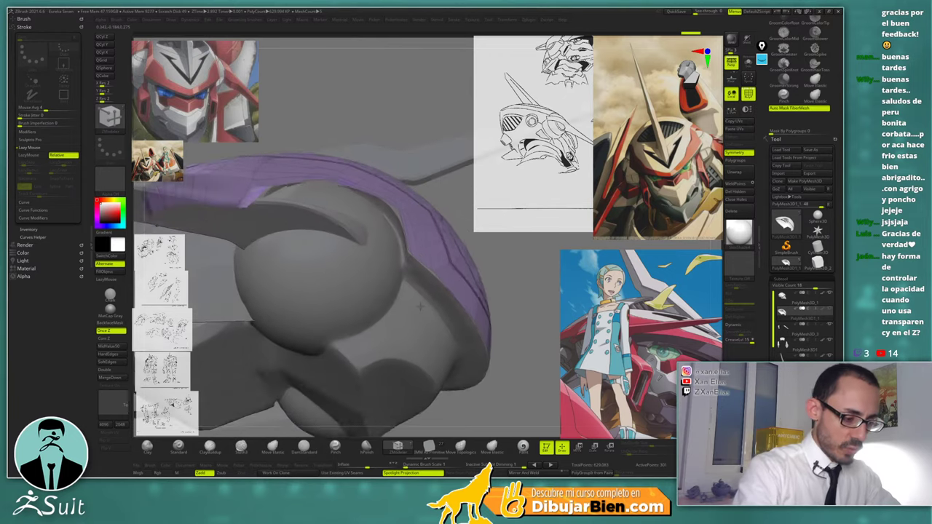
pyautogui.moveTo(420, 306); pyautogui.dragTo(433, 327, button='right')
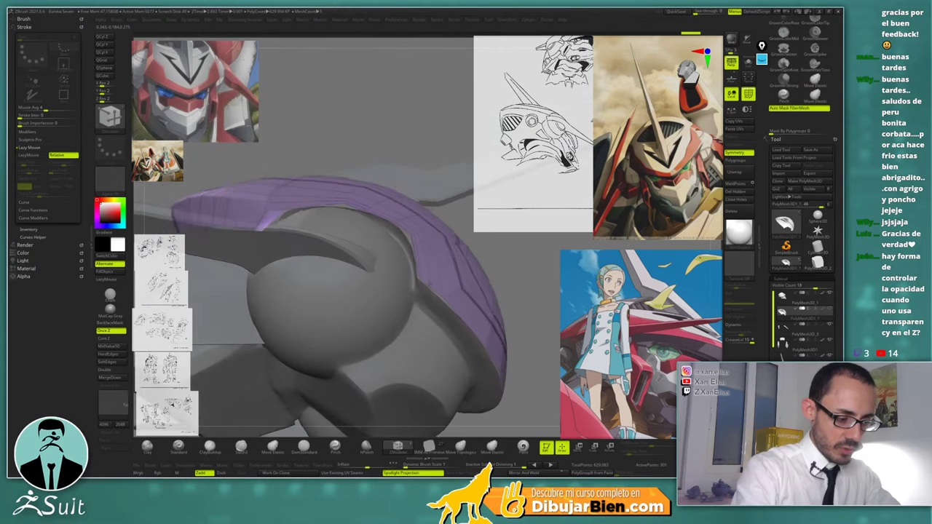
pyautogui.moveTo(453, 293)
pyautogui.mouseDown()
pyautogui.moveTo(436, 279)
pyautogui.moveTo(441, 294)
pyautogui.mouseUp()
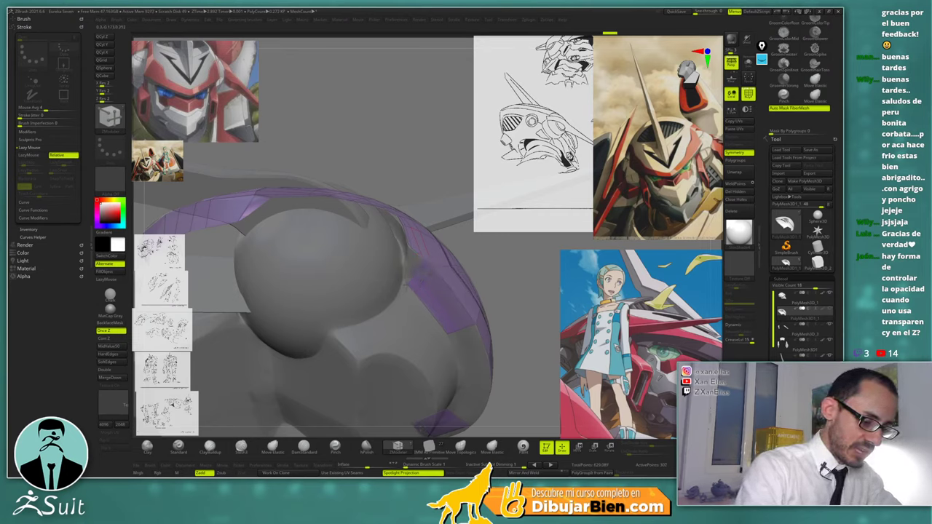
pyautogui.click(412, 270)
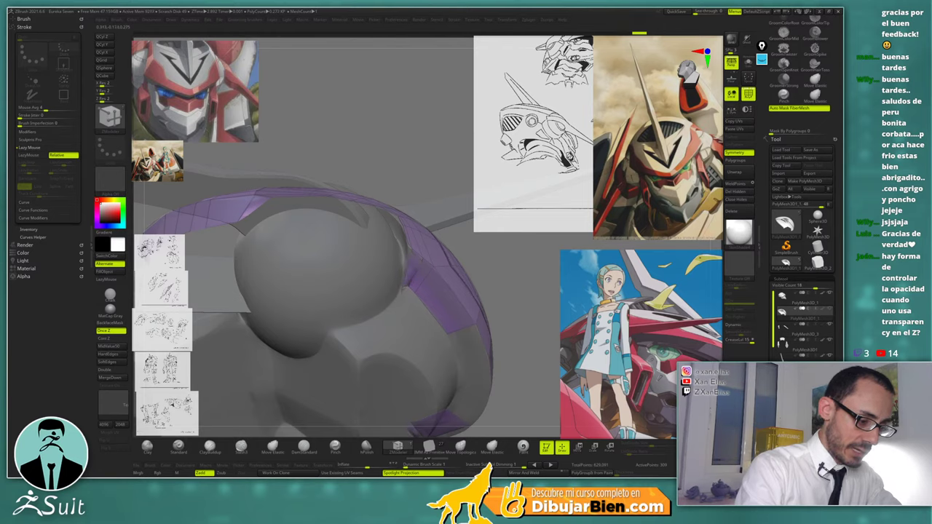
pyautogui.click(408, 268)
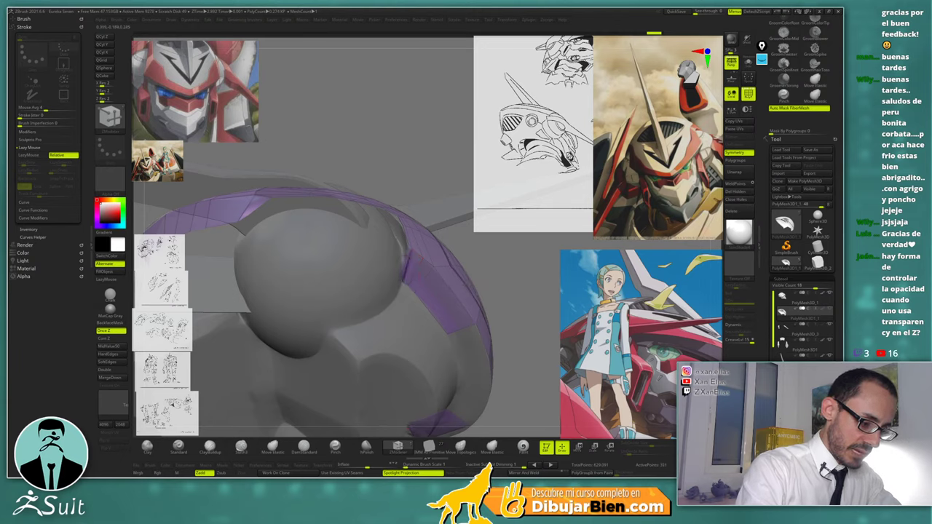
pyautogui.hotkey('ctrl', 'z')
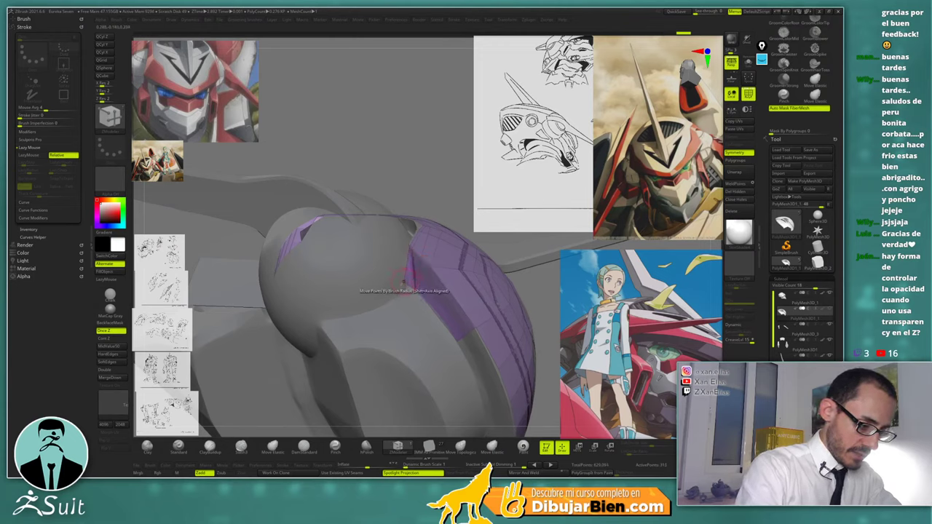
pyautogui.click(420, 277)
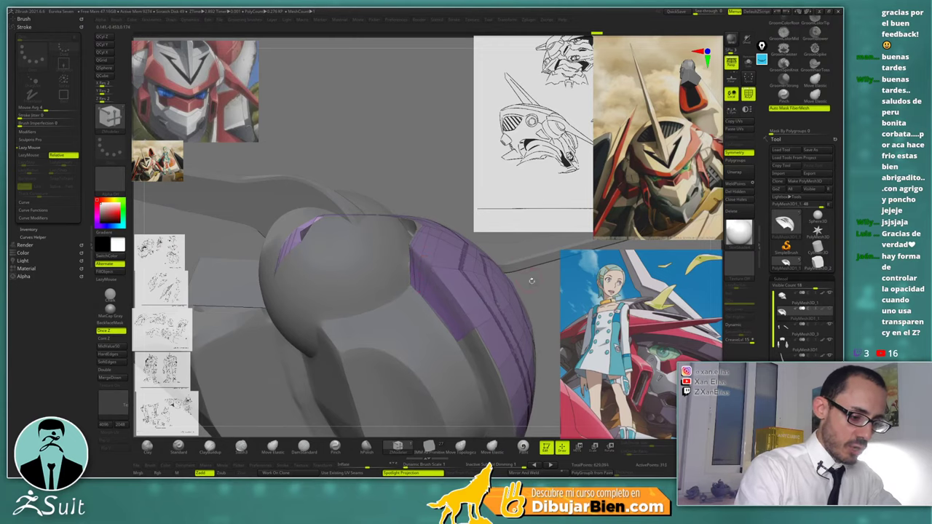
# Extend the rear rim strip toward the middle of the nape, moving its points to follow the sculpted edge
pyautogui.moveTo(532, 278); pyautogui.dragTo(499, 273)
pyautogui.rightClick(492, 268)
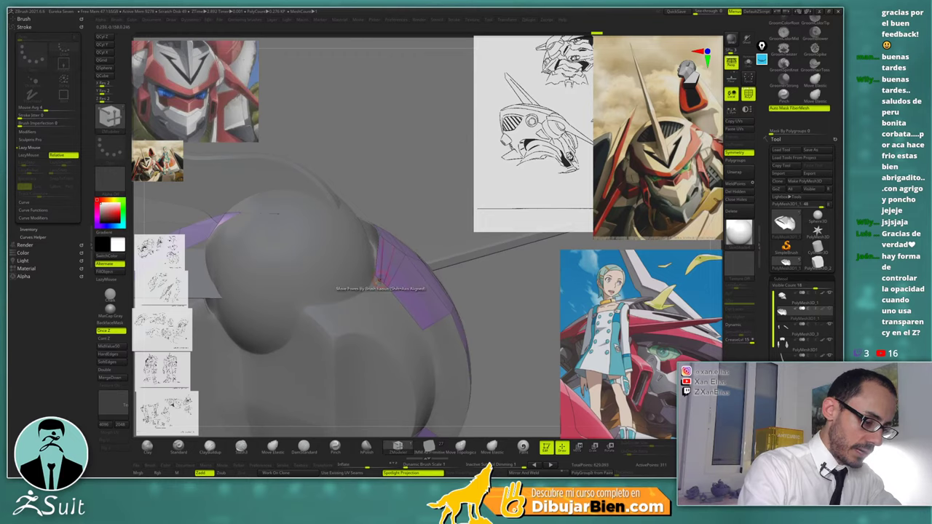
pyautogui.moveTo(451, 276)
pyautogui.keyDown('alt'); pyautogui.mouseDown()
pyautogui.moveTo(466, 208)
pyautogui.moveTo(476, 254)
pyautogui.moveTo(449, 257)
pyautogui.moveTo(437, 284)
pyautogui.moveTo(419, 290)
pyautogui.mouseUp(); pyautogui.keyUp('alt')
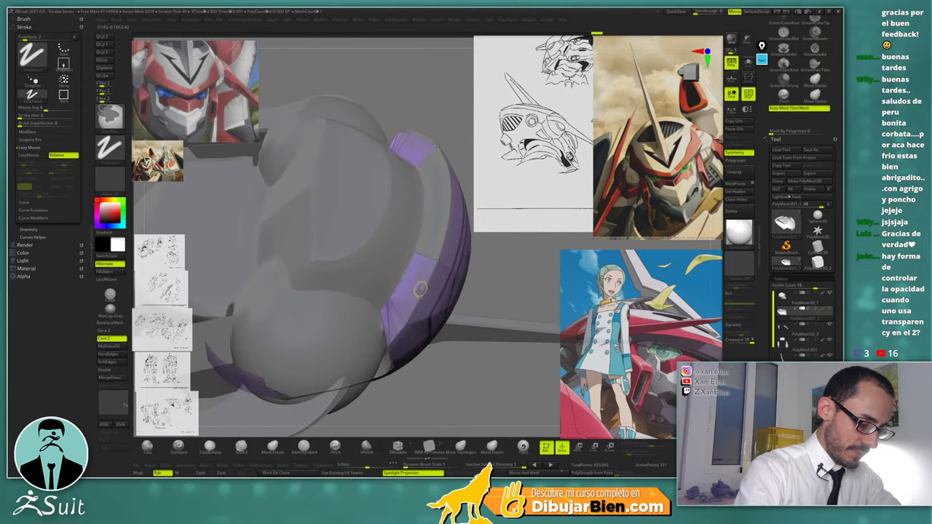
pyautogui.moveTo(407, 303)
pyautogui.mouseDown(button='right')
pyautogui.moveTo(393, 300)
pyautogui.moveTo(414, 286)
pyautogui.mouseUp(button='right')
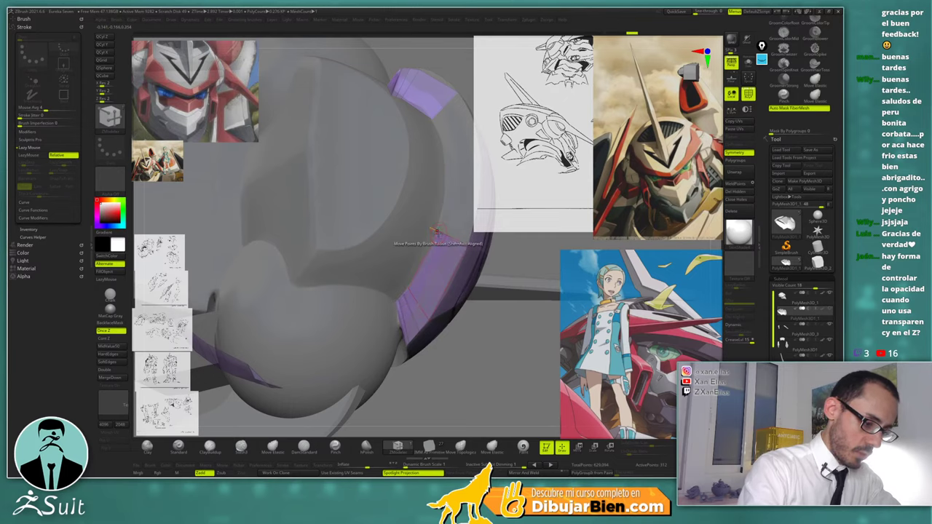
pyautogui.moveTo(438, 232); pyautogui.dragTo(414, 258, button='right')
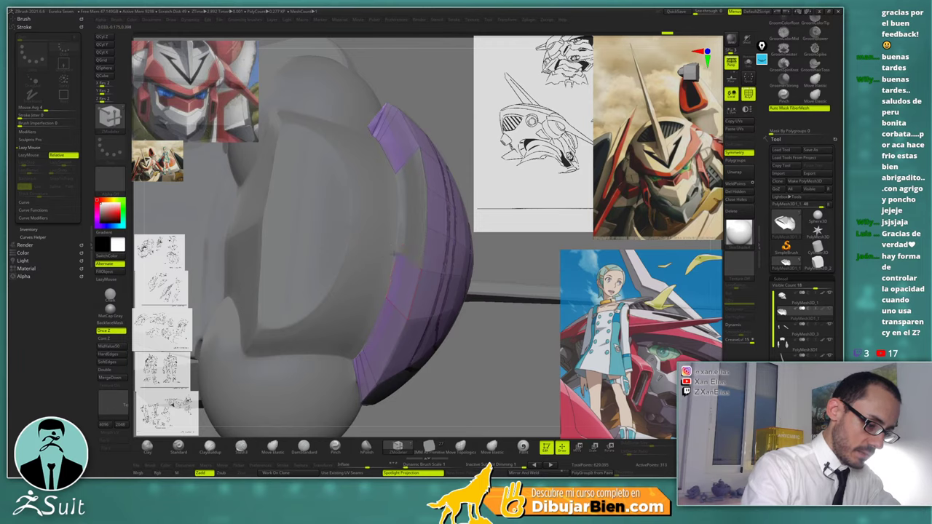
pyautogui.moveTo(403, 246); pyautogui.dragTo(399, 226, button='right')
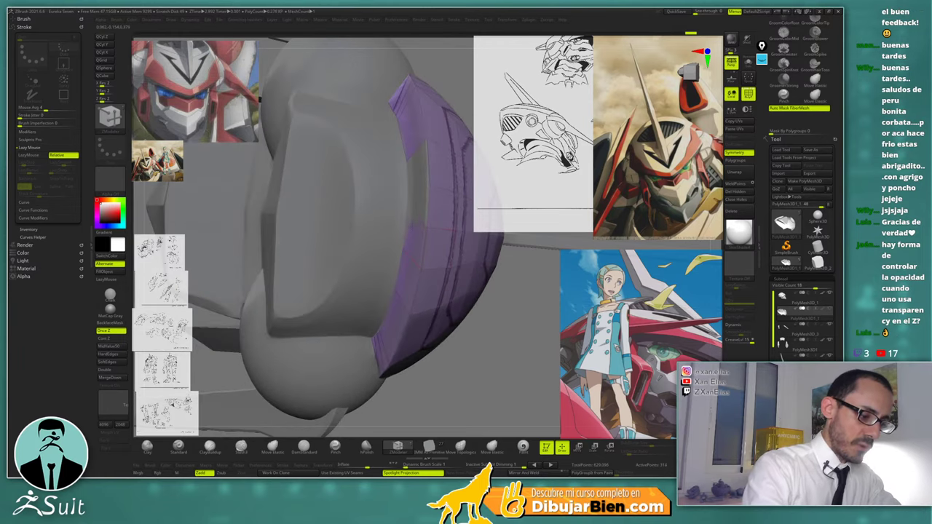
# Close the remaining gap in the rear rim strip with Mirror And Weld
pyautogui.moveTo(412, 245); pyautogui.dragTo(447, 233, button='right')
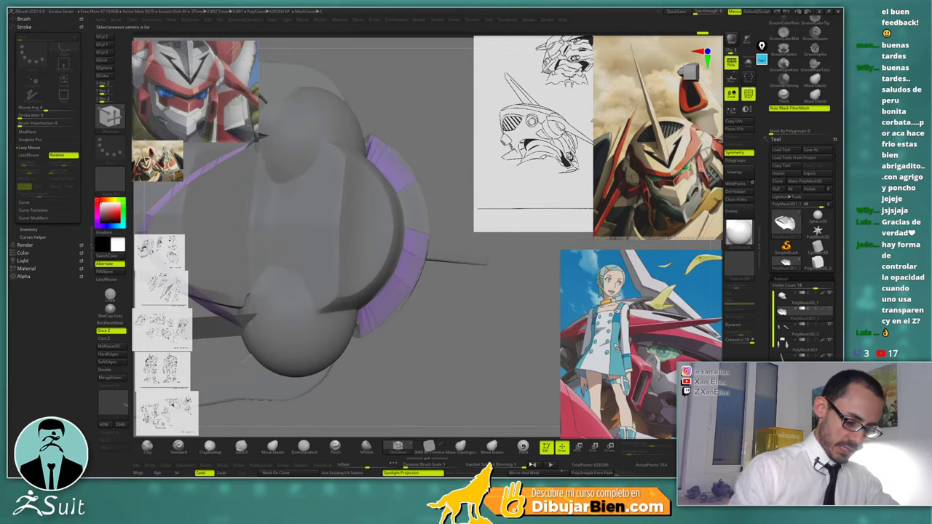
pyautogui.click(524, 474)
pyautogui.moveTo(468, 310); pyautogui.dragTo(453, 291, button='right')
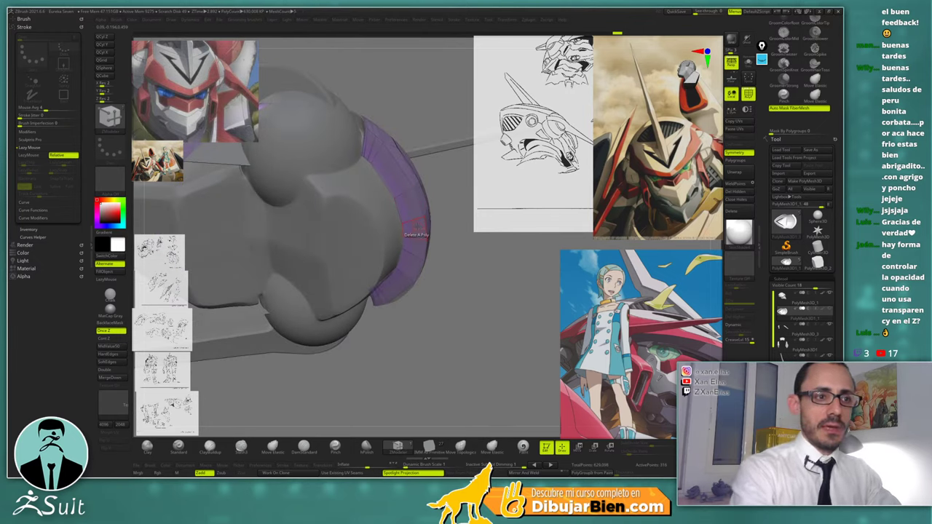
# Isolate the helmet shell with Solo and choose the Move brush
pyautogui.moveTo(422, 233); pyautogui.dragTo(465, 212, button='right')
pyautogui.hotkey('shift', 's')
pyautogui.moveTo(356, 218)
pyautogui.keyDown('ctrl'); pyautogui.mouseDown(button='right')
pyautogui.moveTo(351, 189)
pyautogui.moveTo(364, 158)
pyautogui.moveTo(362, 198)
pyautogui.moveTo(313, 237)
pyautogui.moveTo(320, 247)
pyautogui.mouseUp(button='right'); pyautogui.keyUp('ctrl')
pyautogui.press('b')
pyautogui.press('m')
pyautogui.press('v')
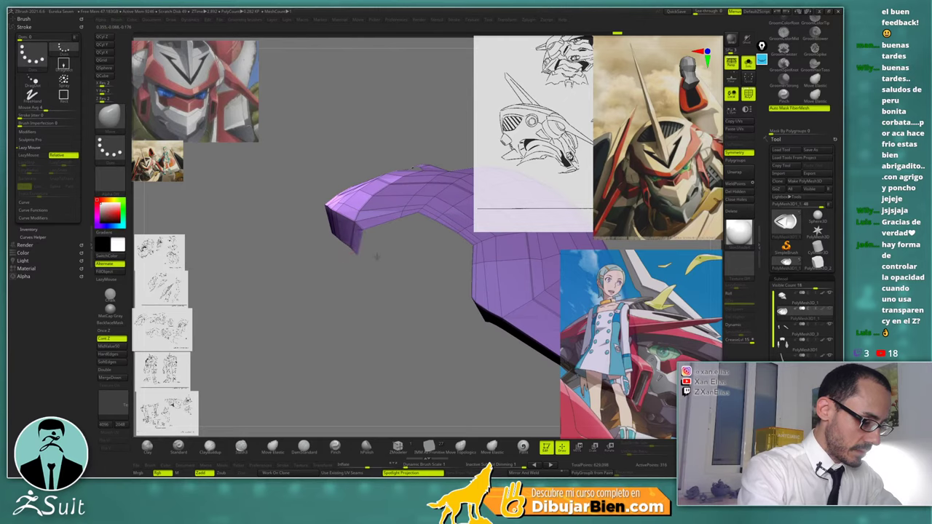
# Adjust the corners of the shell's lower rim with the Move brush and make both sides match with Mirror And Weld
pyautogui.moveTo(375, 266); pyautogui.dragTo(295, 316, button='right')
pyautogui.moveTo(444, 246); pyautogui.dragTo(321, 306, button='right')
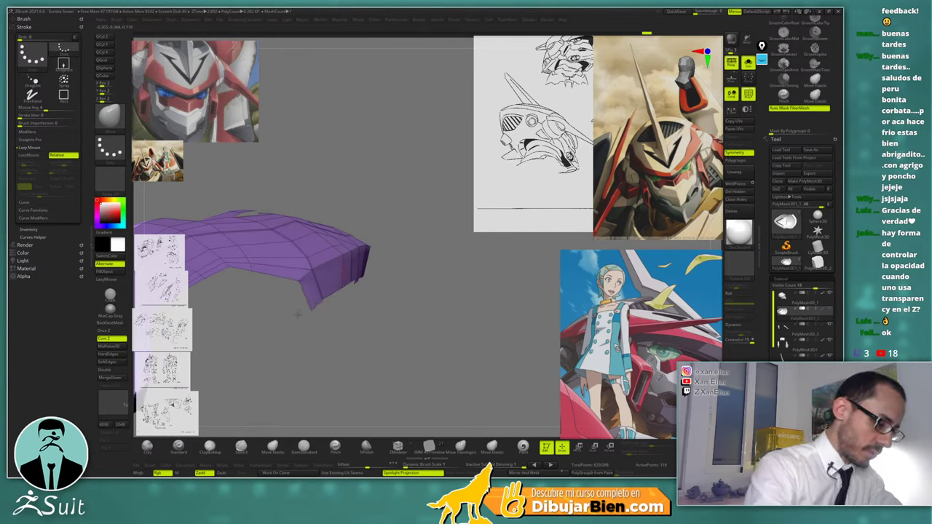
pyautogui.moveTo(437, 342); pyautogui.dragTo(483, 374, button='right')
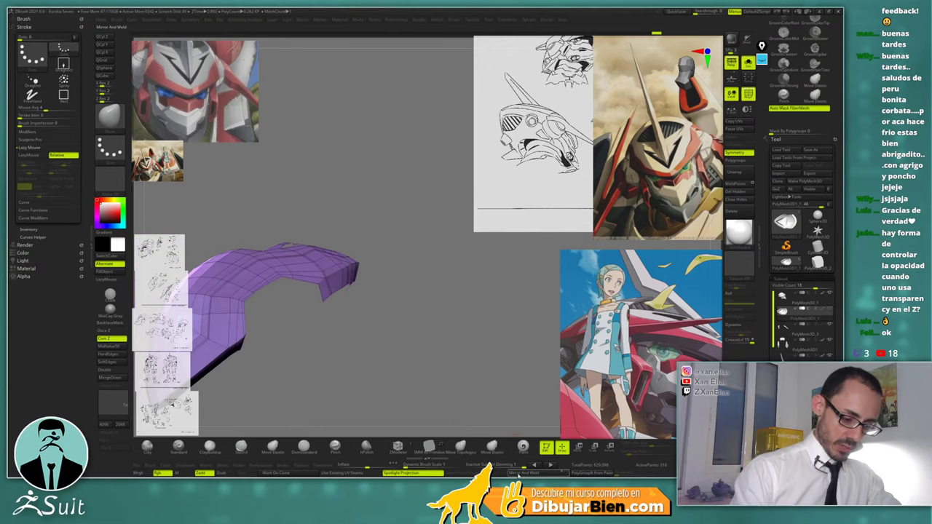
pyautogui.moveTo(478, 308); pyautogui.dragTo(291, 335, button='right')
# Crease the edges where the shell's side meets the lower rim with ZModeler, matching both sides with Mirror And Weld
pyautogui.keyDown('ctrl'); pyautogui.moveTo(307, 300); pyautogui.dragTo(346, 290, button='right'); pyautogui.keyUp('ctrl')
pyautogui.press('b')
pyautogui.press('z')
pyautogui.press('m')
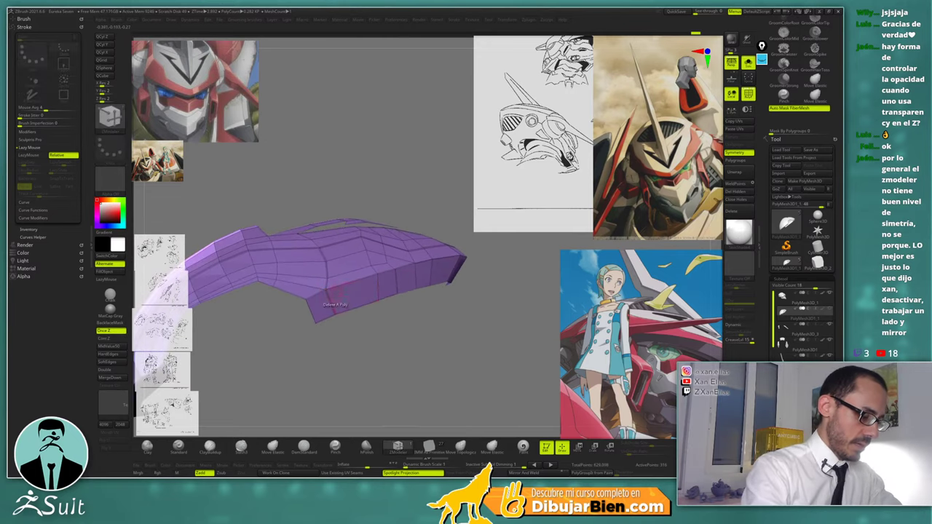
pyautogui.press('space')
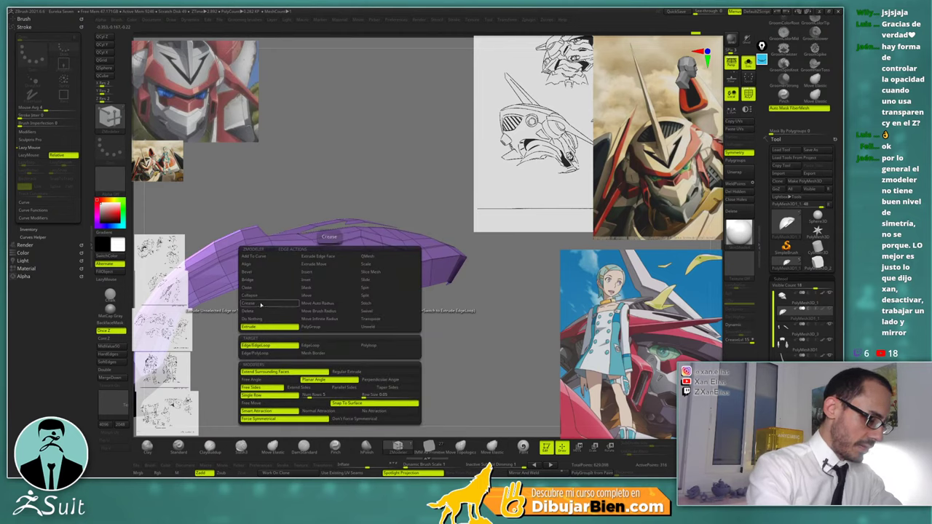
pyautogui.click(260, 306)
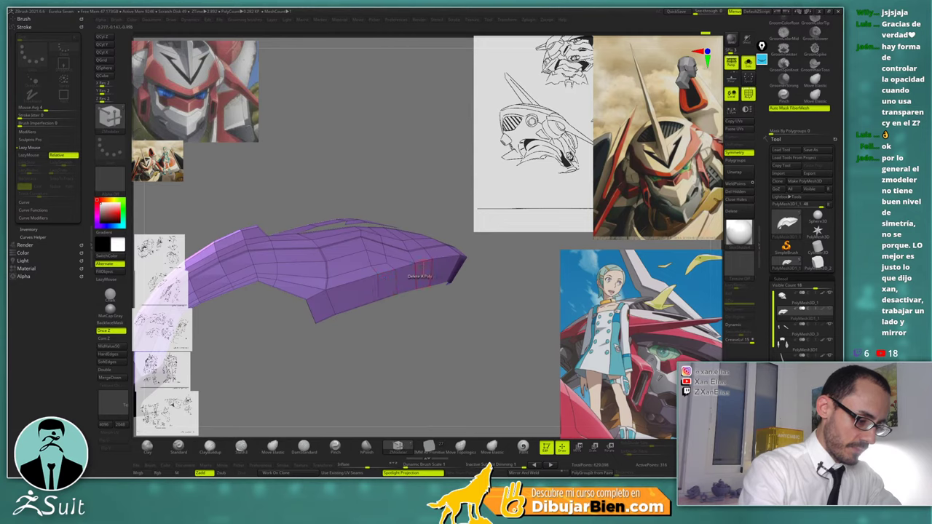
pyautogui.moveTo(419, 270); pyautogui.dragTo(366, 282, button='right')
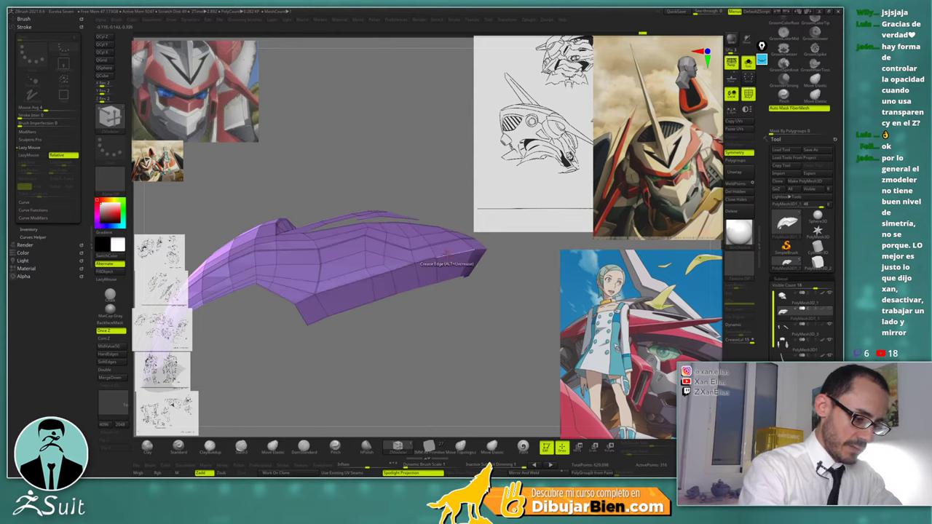
pyautogui.moveTo(421, 264); pyautogui.dragTo(390, 280, button='right')
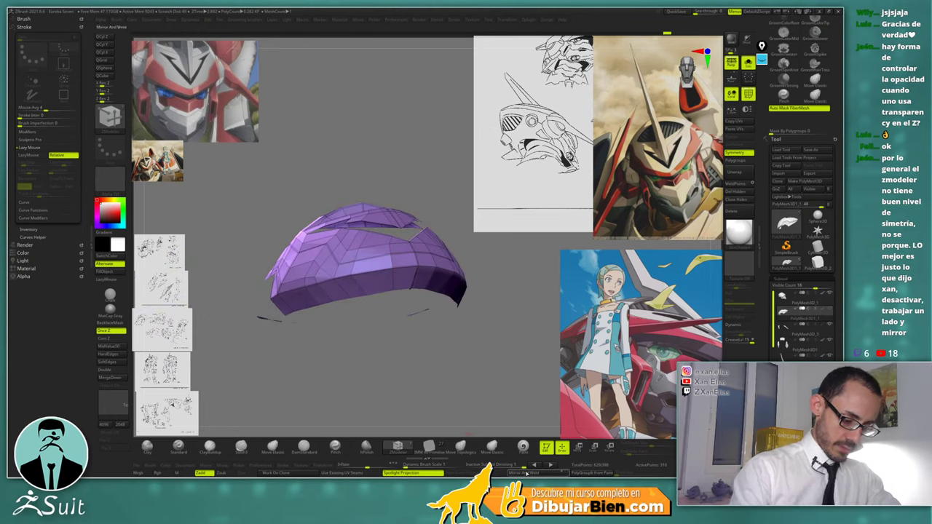
# Stitch the two separate inner points at the middle of the rim's pointed tip to close the narrow gap
pyautogui.moveTo(457, 209); pyautogui.dragTo(413, 295)
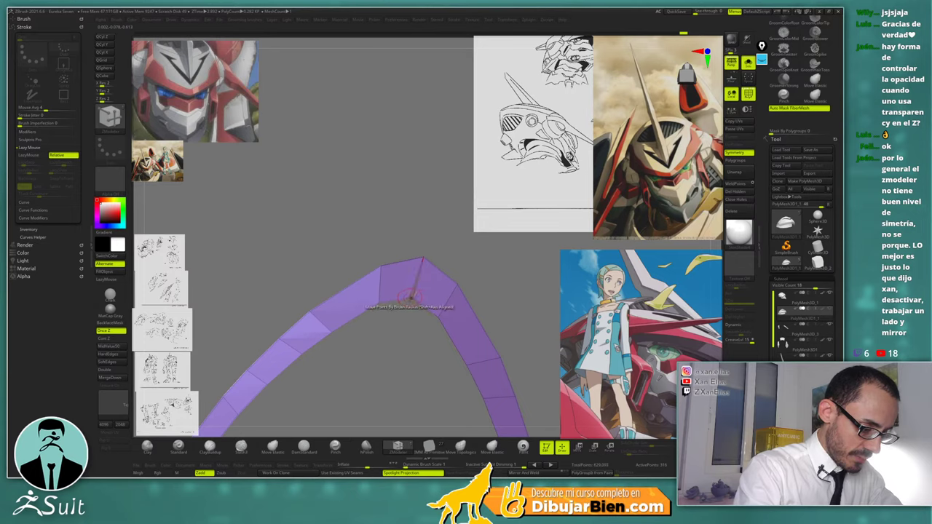
pyautogui.keyDown('ctrl'); pyautogui.moveTo(432, 258); pyautogui.dragTo(413, 379, button='right'); pyautogui.keyUp('ctrl')
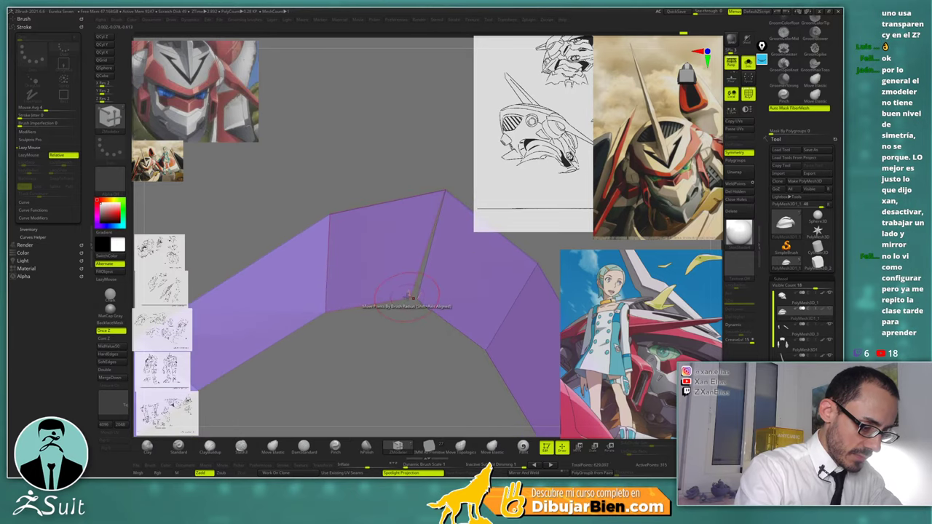
pyautogui.press('space')
pyautogui.click(445, 303)
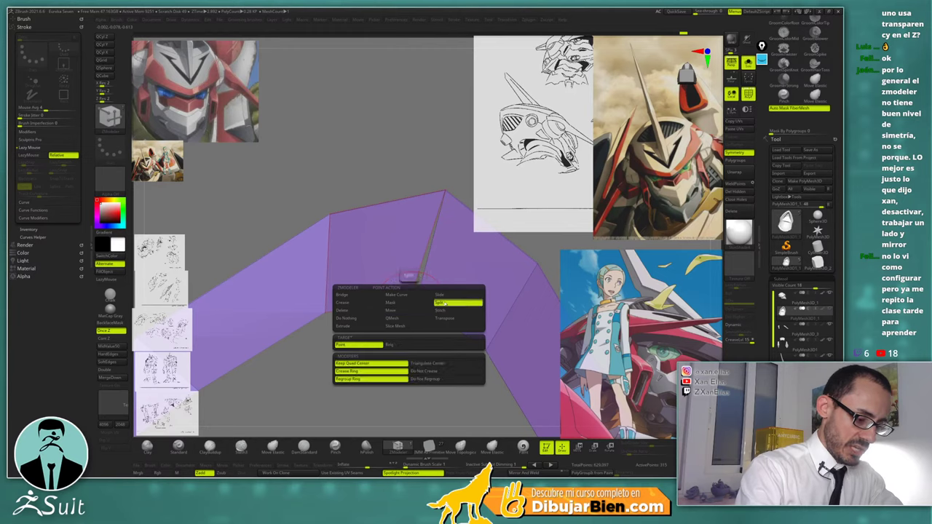
pyautogui.click(443, 311)
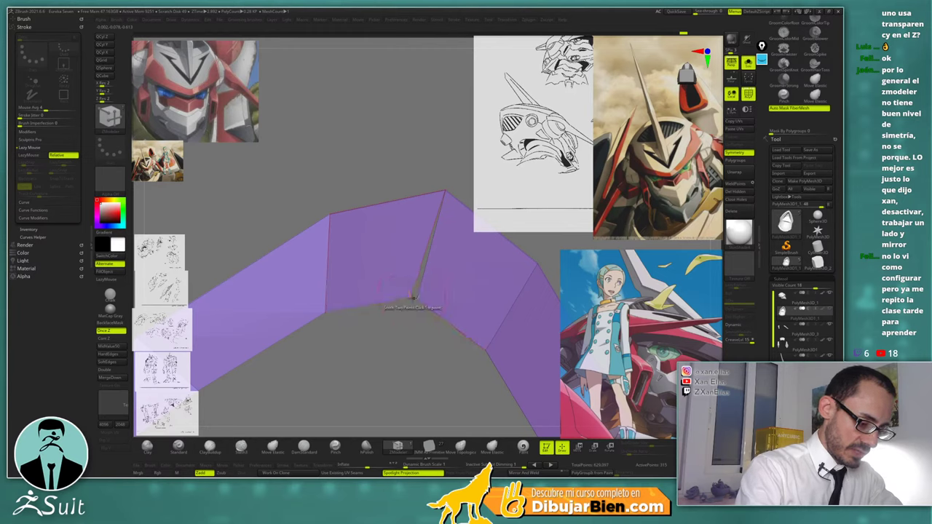
pyautogui.press('space')
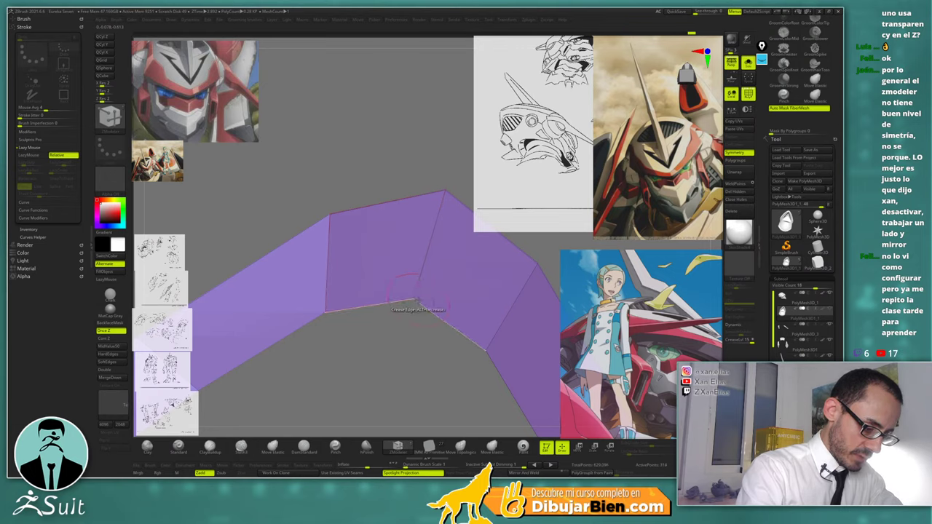
pyautogui.keyDown('alt'); pyautogui.moveTo(420, 239); pyautogui.dragTo(445, 300, button='right'); pyautogui.keyUp('alt')
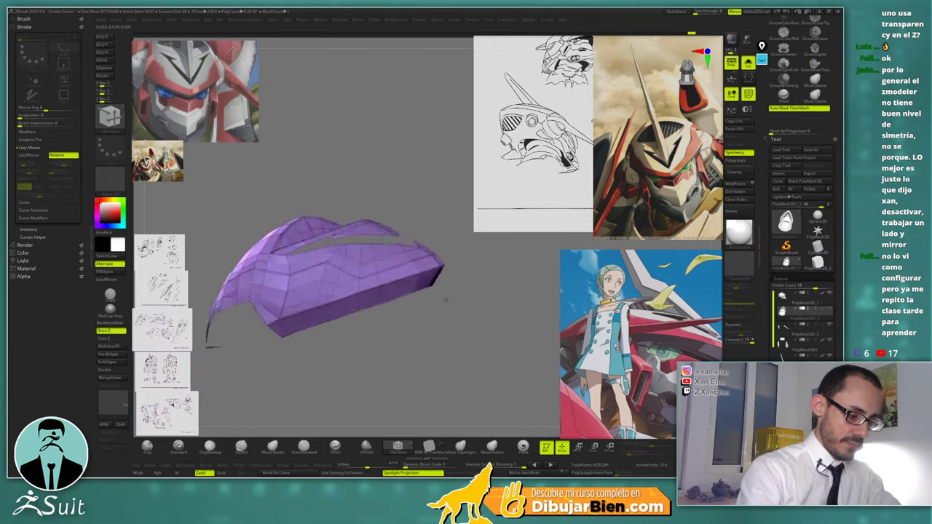
# Bridge the two end edges of the pointed rim section across the underside opening with the ZModeler edge action
pyautogui.moveTo(445, 298); pyautogui.dragTo(492, 276)
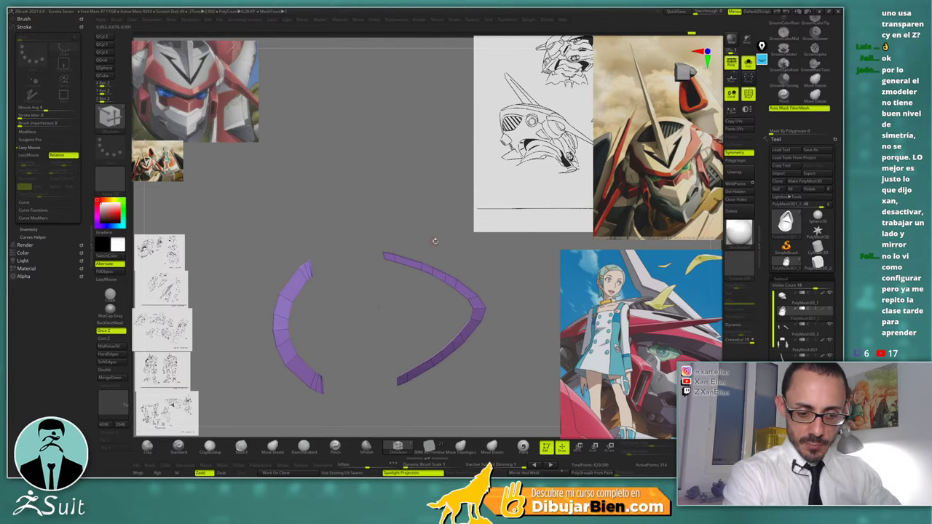
pyautogui.moveTo(451, 227); pyautogui.dragTo(445, 225)
pyautogui.press('space')
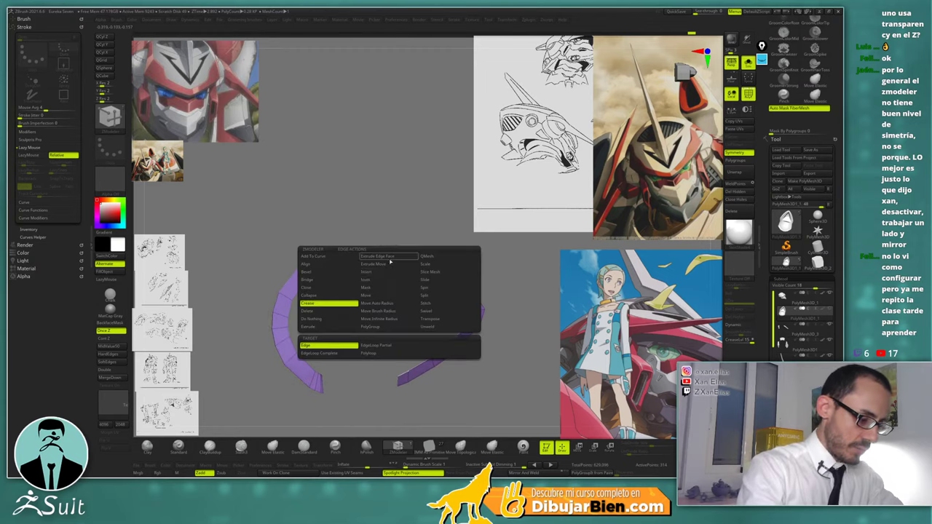
pyautogui.click(324, 280)
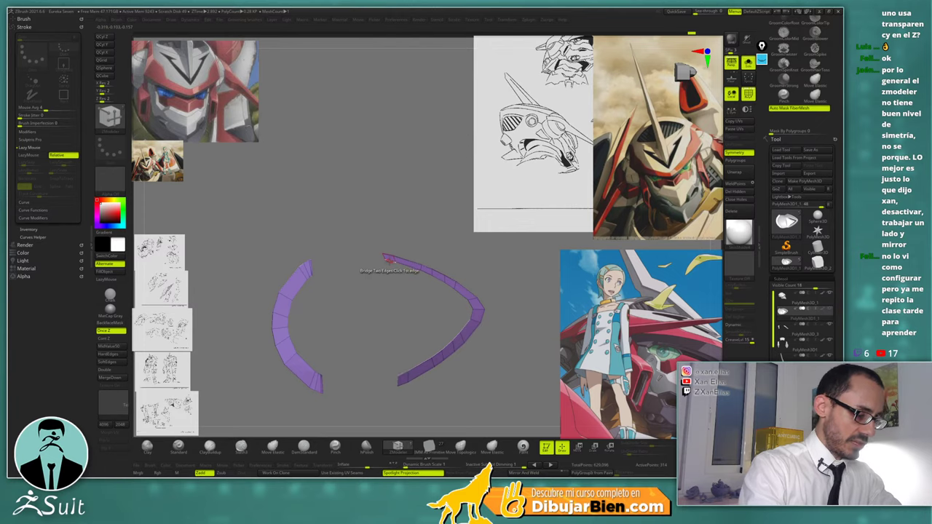
pyautogui.click(398, 376)
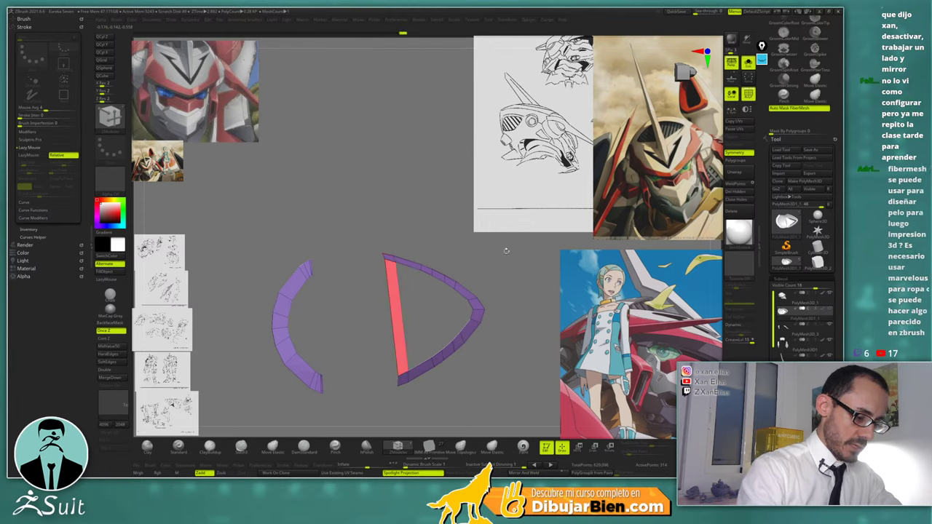
# Bridge the two end edges of the curved rim section across the opening and turn on Double-sided display
pyautogui.moveTo(505, 249); pyautogui.dragTo(551, 252)
pyautogui.moveTo(415, 284); pyautogui.dragTo(376, 233)
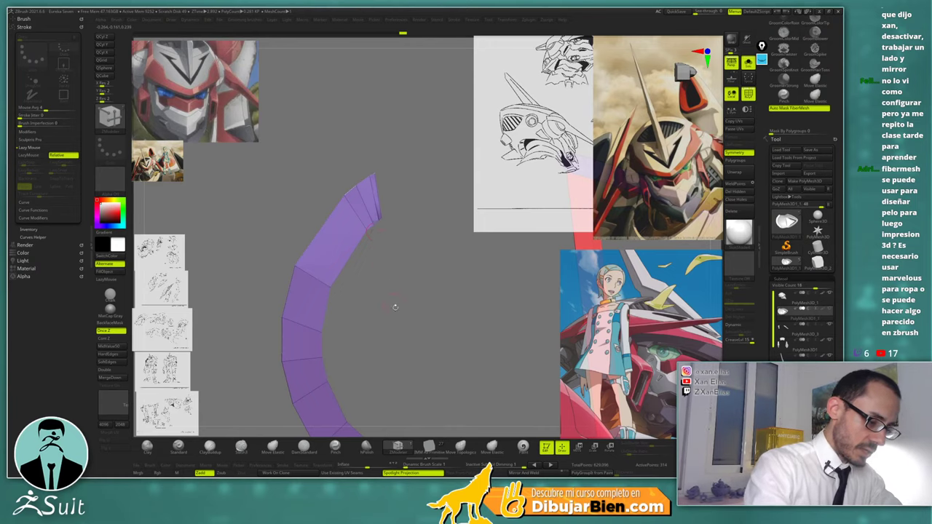
pyautogui.moveTo(394, 307); pyautogui.dragTo(373, 159)
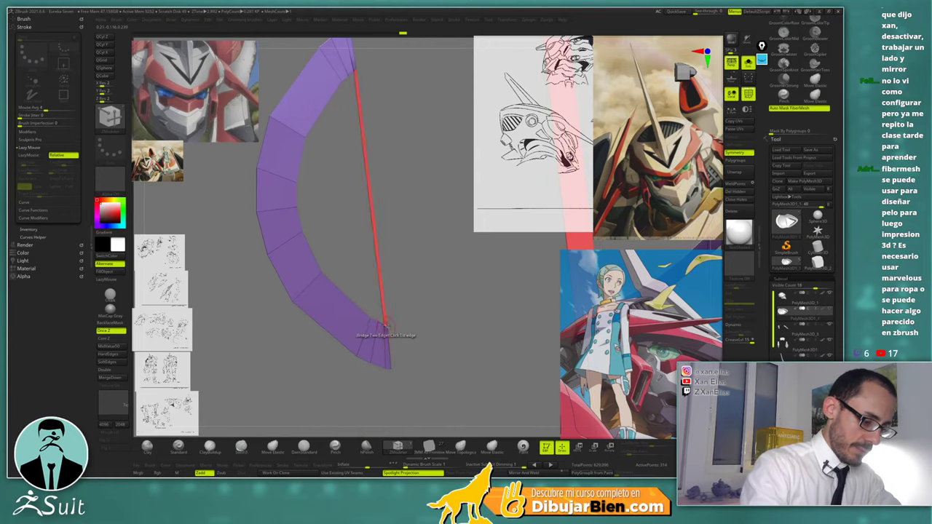
pyautogui.keyDown('alt'); pyautogui.moveTo(385, 324); pyautogui.dragTo(412, 308); pyautogui.keyUp('alt')
pyautogui.click(117, 370)
pyautogui.moveTo(445, 366); pyautogui.dragTo(435, 217)
pyautogui.moveTo(409, 325)
pyautogui.mouseDown()
pyautogui.moveTo(412, 345)
pyautogui.moveTo(406, 306)
pyautogui.moveTo(399, 312)
pyautogui.mouseUp()
pyautogui.click(399, 297)
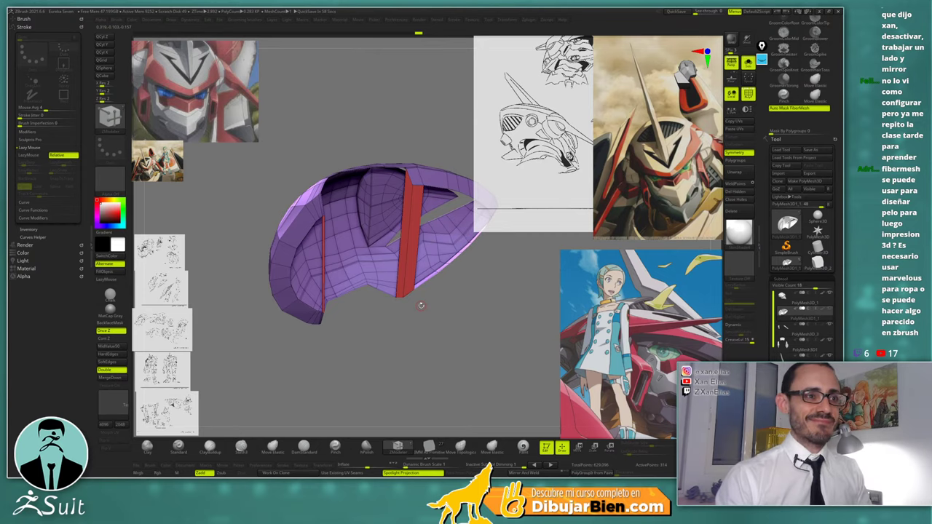
# Bridge the neighbouring edges beside the crossbar of the pointed section to widen it across the shell
pyautogui.moveTo(427, 140)
pyautogui.mouseDown()
pyautogui.moveTo(426, 181)
pyautogui.moveTo(408, 211)
pyautogui.moveTo(414, 221)
pyautogui.moveTo(435, 137)
pyautogui.mouseUp()
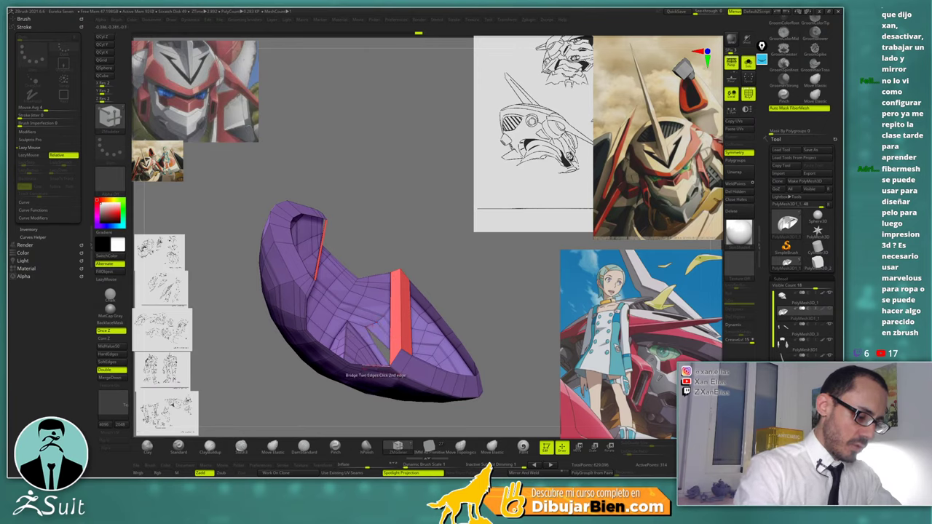
pyautogui.moveTo(393, 240); pyautogui.dragTo(418, 226)
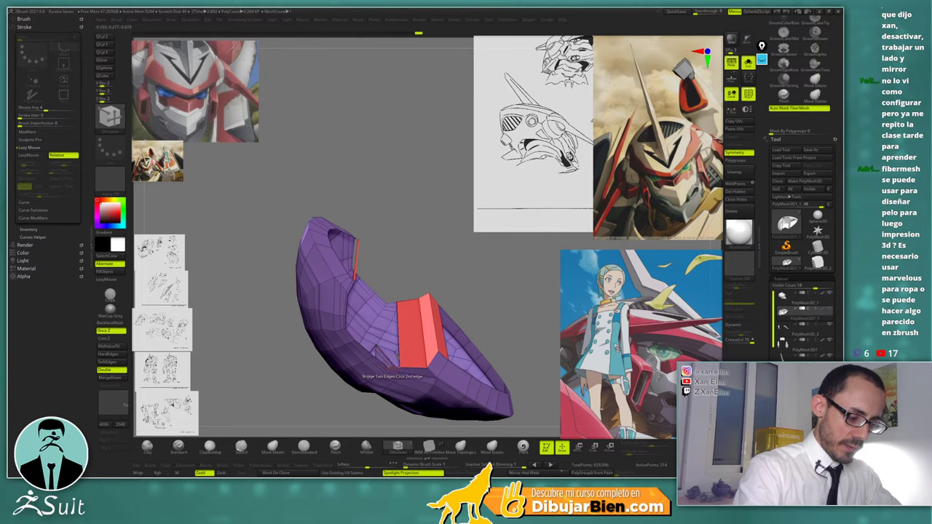
pyautogui.moveTo(393, 367); pyautogui.dragTo(397, 321, button='right')
pyautogui.moveTo(414, 247); pyautogui.dragTo(438, 274, button='right')
pyautogui.moveTo(437, 275); pyautogui.dragTo(425, 251)
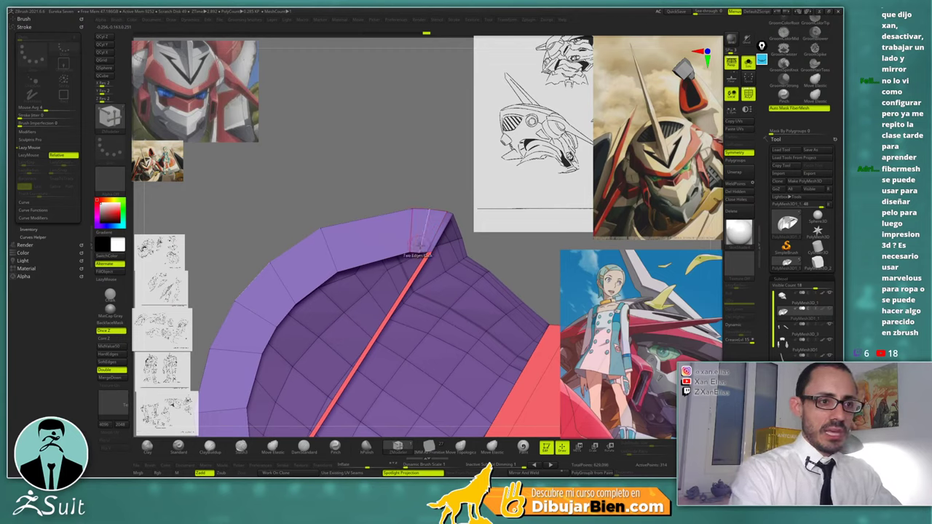
# Set the ZModeler edge action to Mask and mask the inner edges along the curved rim section
pyautogui.moveTo(417, 244); pyautogui.dragTo(429, 260, button='right')
pyautogui.press('space')
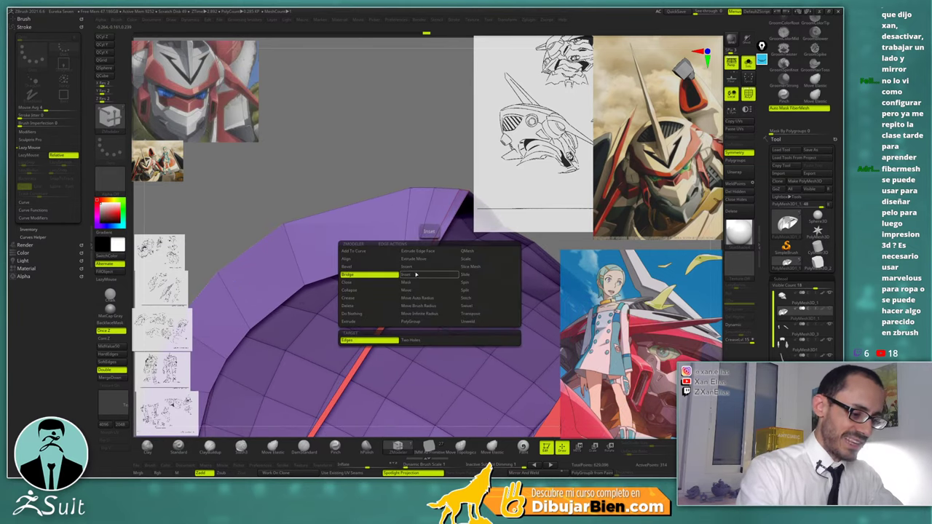
pyautogui.click(416, 275)
pyautogui.keyDown('ctrl'); pyautogui.click(430, 252); pyautogui.keyUp('ctrl')
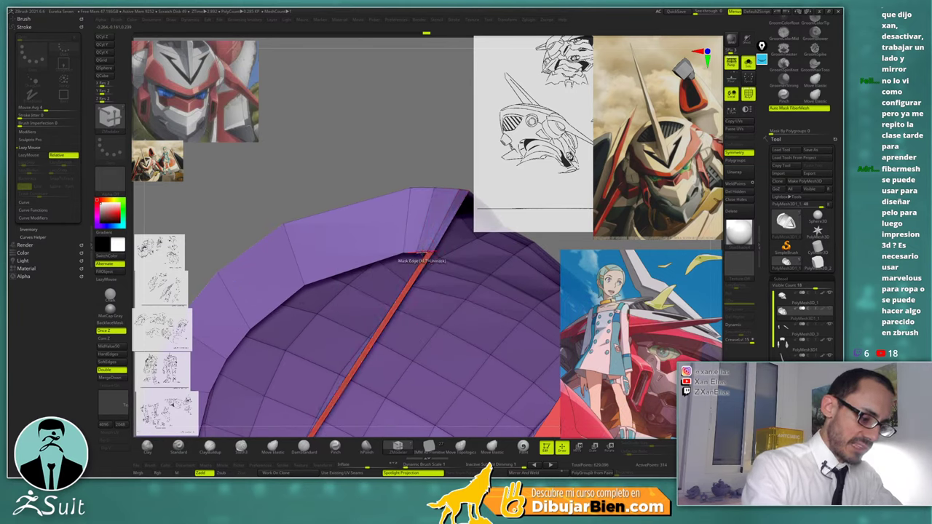
pyautogui.keyDown('ctrl'); pyautogui.click(411, 252); pyautogui.keyUp('ctrl')
pyautogui.click(409, 252)
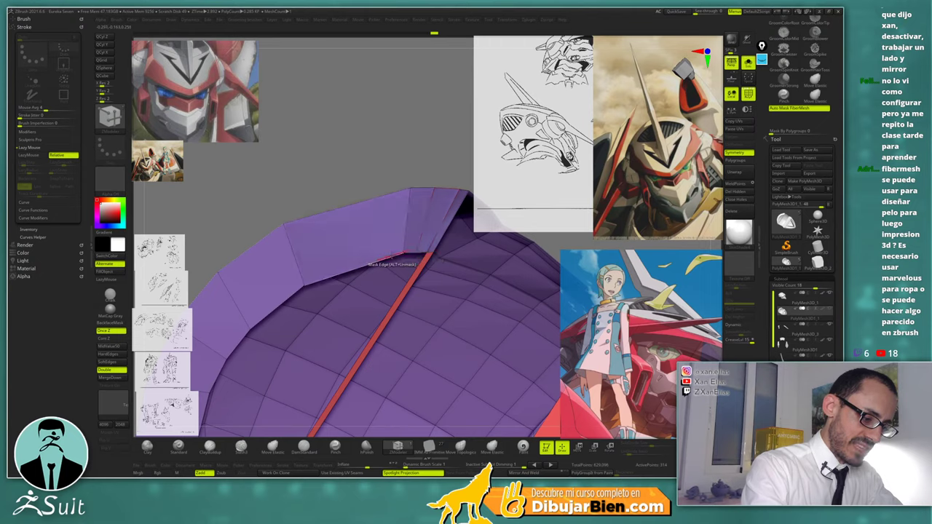
pyautogui.click(374, 262)
pyautogui.click(252, 314)
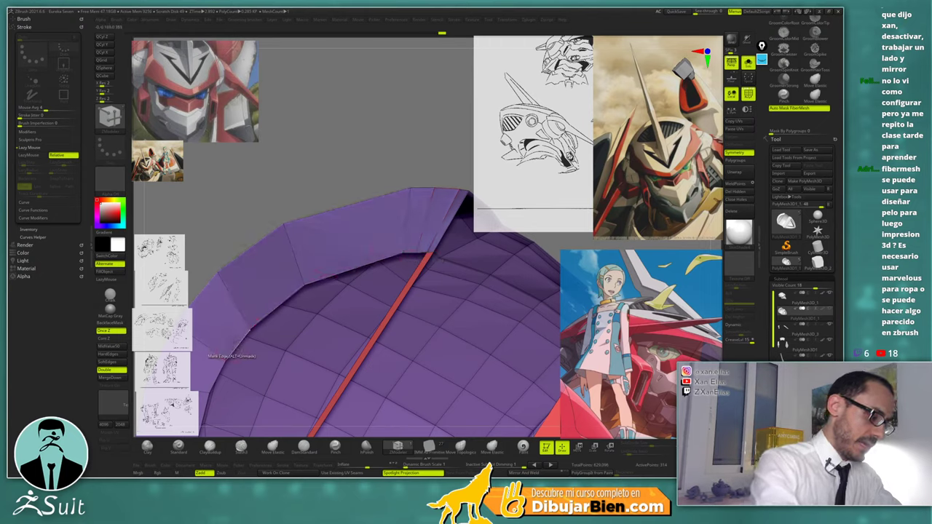
pyautogui.click(234, 339)
# Mask the last inner edges at the far end of the curved rim section and invert the mask
pyautogui.moveTo(234, 281); pyautogui.dragTo(311, 255)
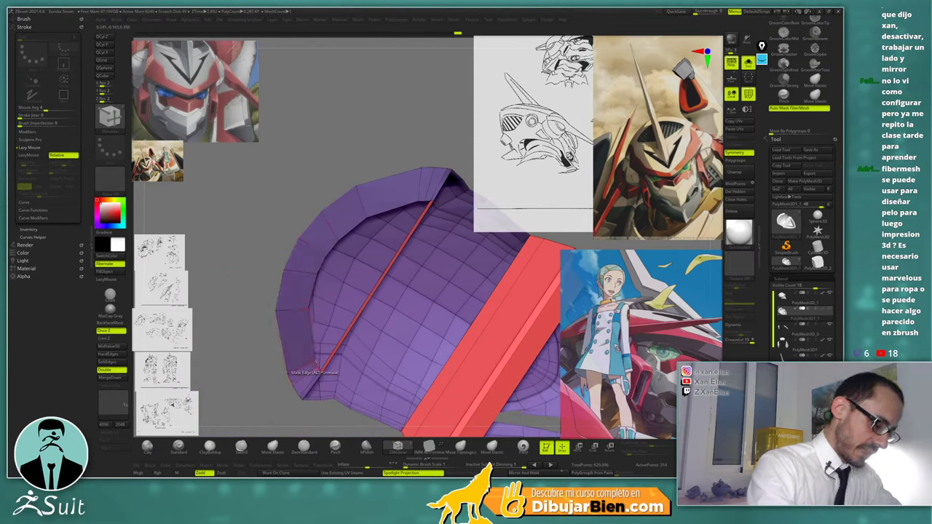
pyautogui.scroll(5, 316, 368)
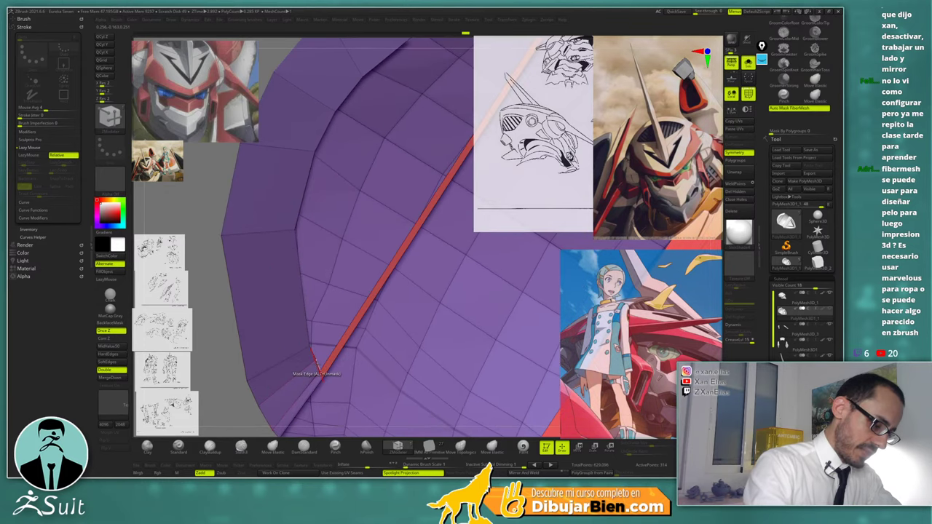
pyautogui.moveTo(322, 375)
pyautogui.keyDown('alt'); pyautogui.mouseDown(button='right')
pyautogui.moveTo(378, 204)
pyautogui.moveTo(407, 240)
pyautogui.moveTo(380, 262)
pyautogui.mouseUp(button='right'); pyautogui.keyUp('alt')
pyautogui.keyDown('ctrl'); pyautogui.click(409, 236); pyautogui.keyUp('ctrl')
pyautogui.keyDown('alt'); pyautogui.moveTo(410, 235); pyautogui.dragTo(439, 142, button='right'); pyautogui.keyUp('alt')
# Move the unmasked inner edge of the curved rim slightly downward with the Gizmo, with perspective off, and clear the mask
pyautogui.press('w')
pyautogui.click(519, 233)
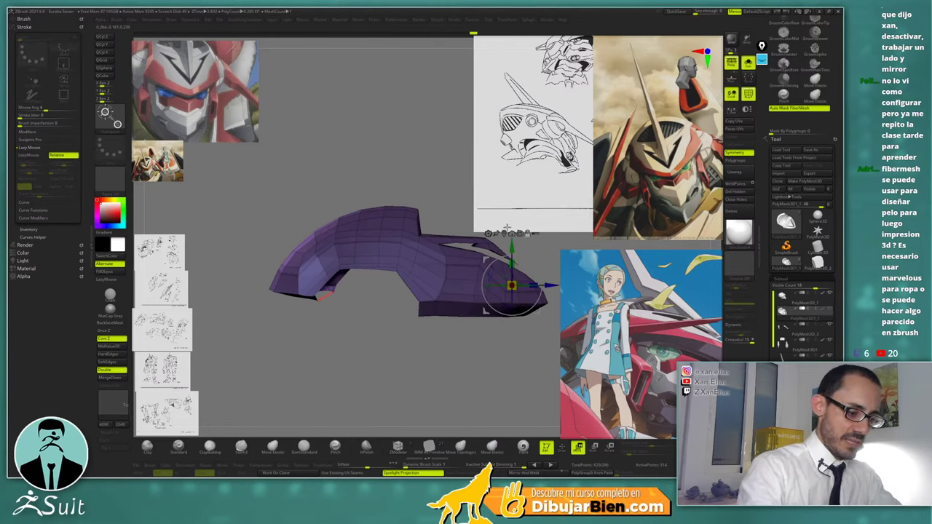
pyautogui.press('p')
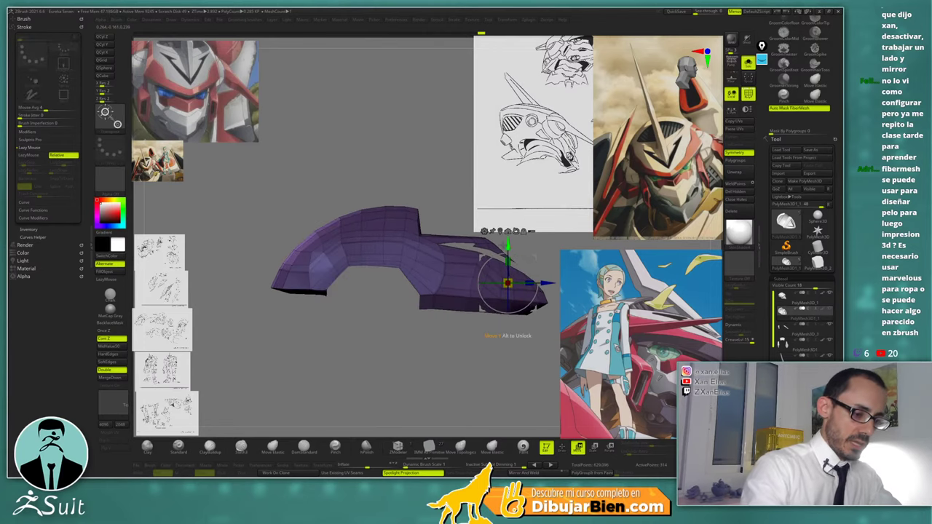
pyautogui.moveTo(508, 246); pyautogui.dragTo(508, 254)
pyautogui.press('q')
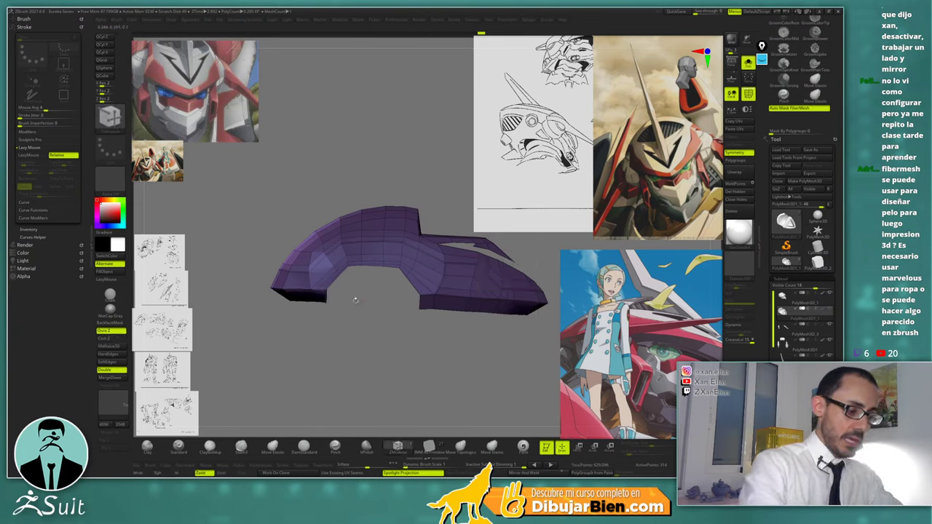
pyautogui.moveTo(347, 304)
pyautogui.keyDown('ctrl'); pyautogui.mouseDown()
pyautogui.moveTo(339, 299)
pyautogui.moveTo(332, 353)
pyautogui.moveTo(345, 312)
pyautogui.mouseUp(); pyautogui.keyUp('ctrl')
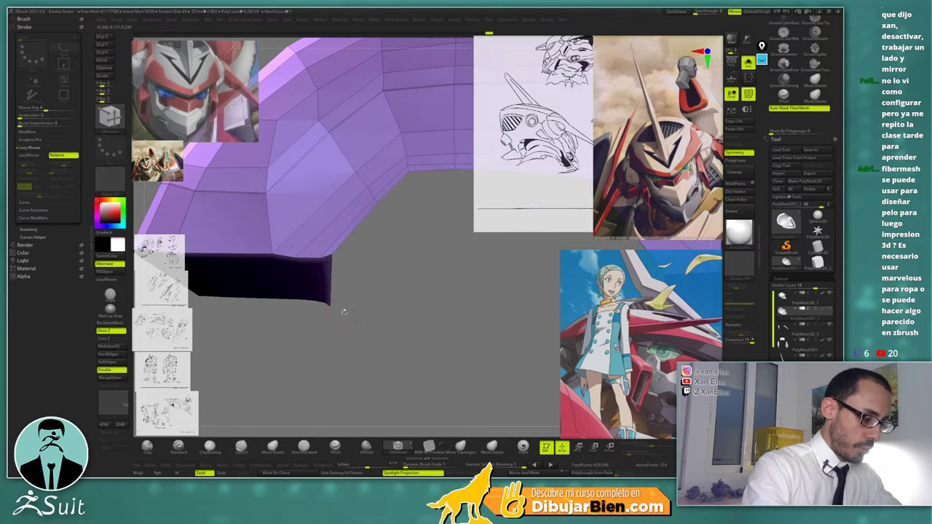
# Switch to the Move brush and slightly reshape and smooth the lower corner at the end of the curved rim
pyautogui.press('b')
pyautogui.press('m')
pyautogui.press('v')
pyautogui.press('space')
pyautogui.moveTo(388, 284); pyautogui.dragTo(382, 284)
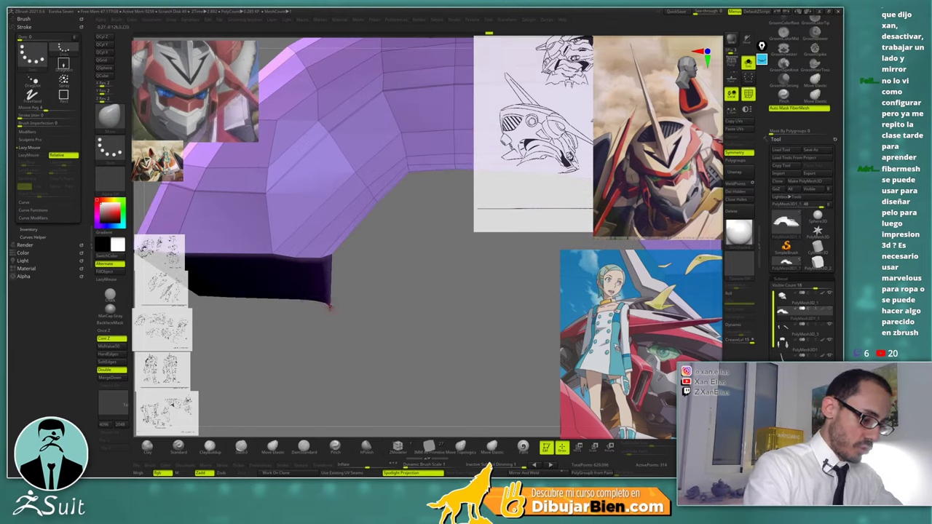
pyautogui.press('ctrl')
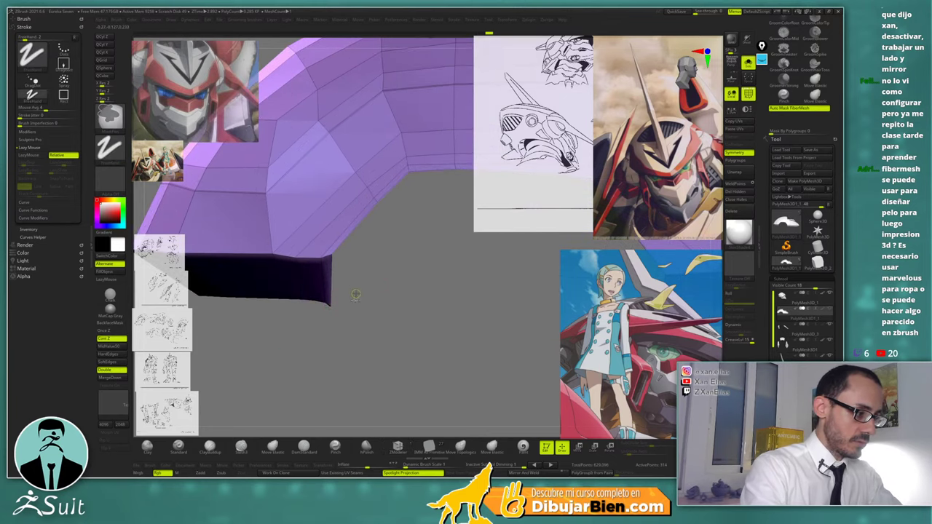
pyautogui.press('shift')
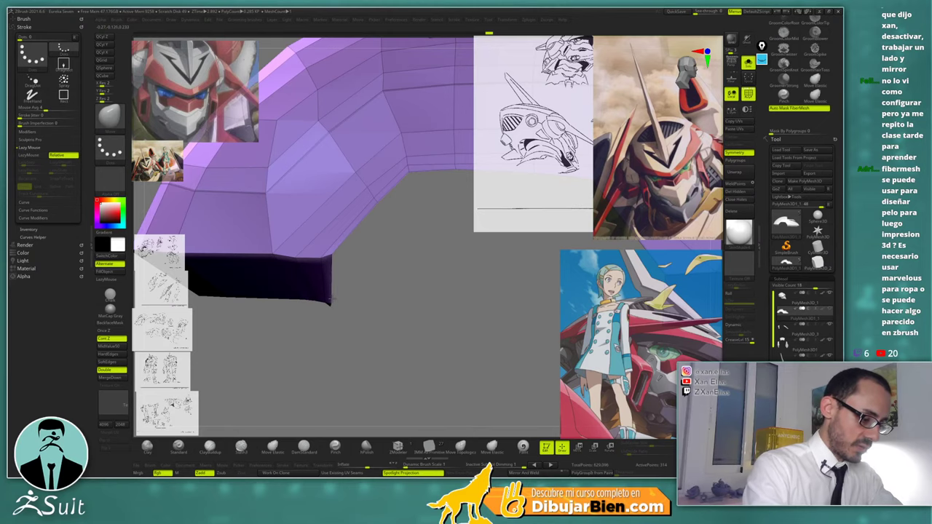
pyautogui.moveTo(347, 301)
pyautogui.mouseDown()
pyautogui.moveTo(349, 240)
pyautogui.moveTo(356, 313)
pyautogui.mouseUp()
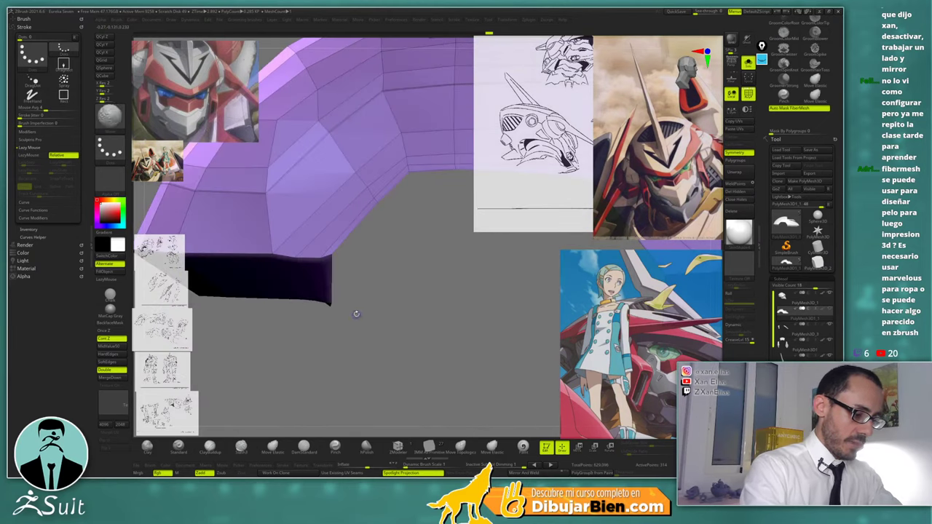
pyautogui.press('ctrl')
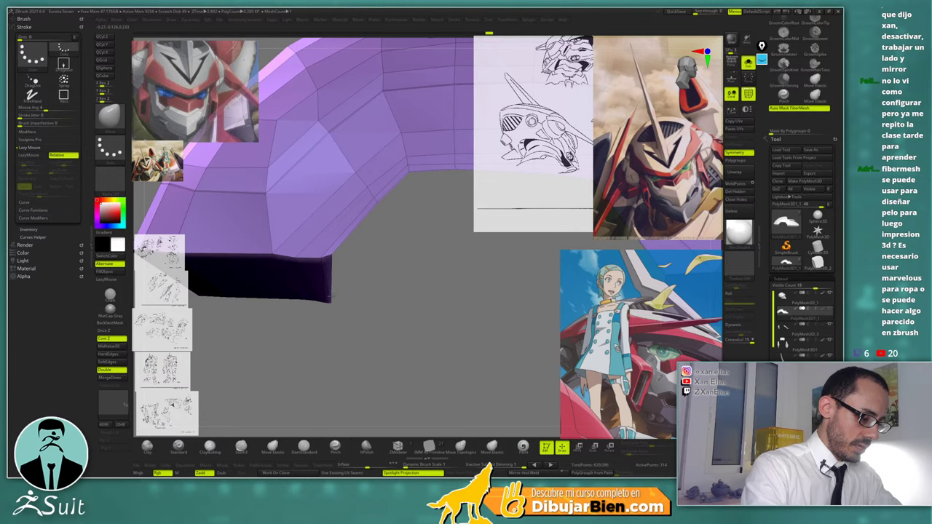
pyautogui.press('space')
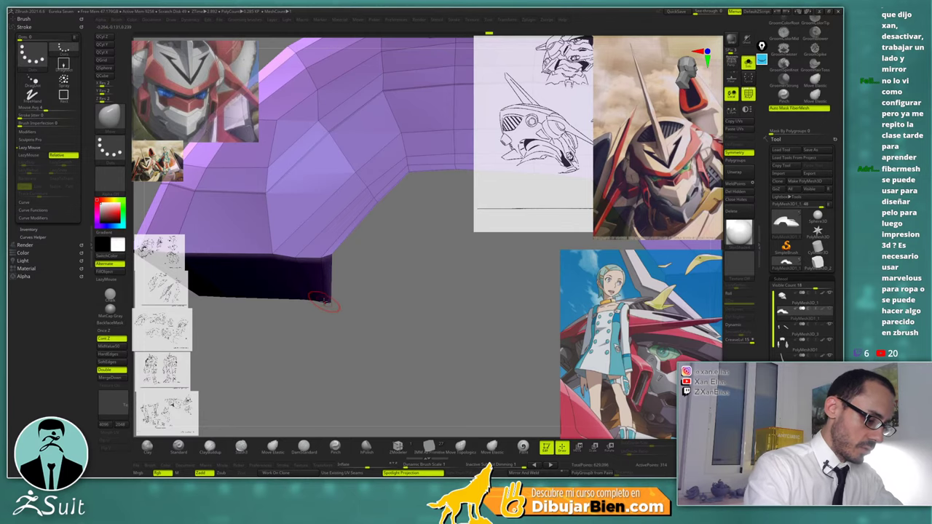
# With ZModeler, bridge the rim's end edges across the shell's open underside to the opposite side
pyautogui.keyDown('alt'); pyautogui.moveTo(363, 306); pyautogui.dragTo(360, 266); pyautogui.keyUp('alt')
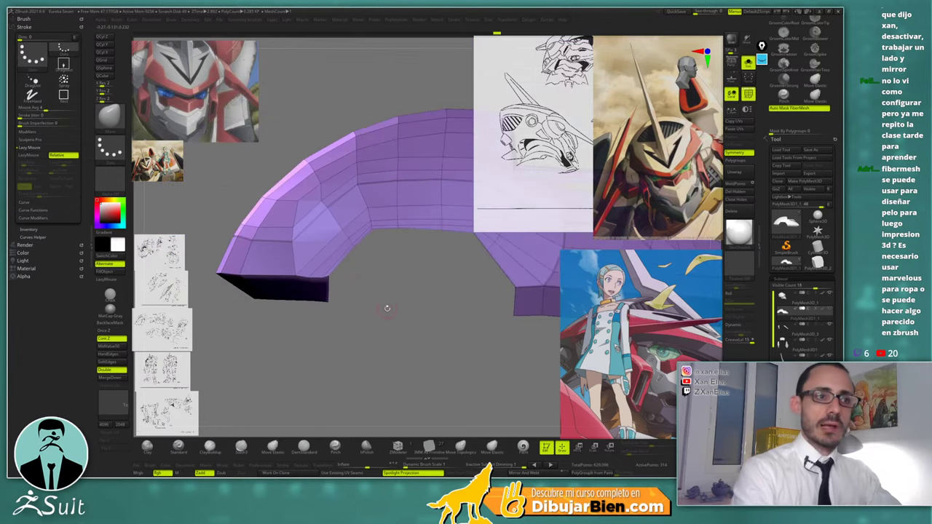
pyautogui.moveTo(386, 307)
pyautogui.mouseDown()
pyautogui.moveTo(389, 329)
pyautogui.moveTo(374, 195)
pyautogui.moveTo(361, 221)
pyautogui.moveTo(390, 169)
pyautogui.moveTo(400, 170)
pyautogui.moveTo(372, 191)
pyautogui.moveTo(367, 240)
pyautogui.moveTo(342, 218)
pyautogui.moveTo(350, 233)
pyautogui.mouseUp()
pyautogui.press('b')
pyautogui.press('z')
pyautogui.press('m')
pyautogui.keyDown('alt'); pyautogui.moveTo(360, 303); pyautogui.dragTo(226, 241); pyautogui.keyUp('alt')
pyautogui.moveTo(309, 254); pyautogui.dragTo(411, 242)
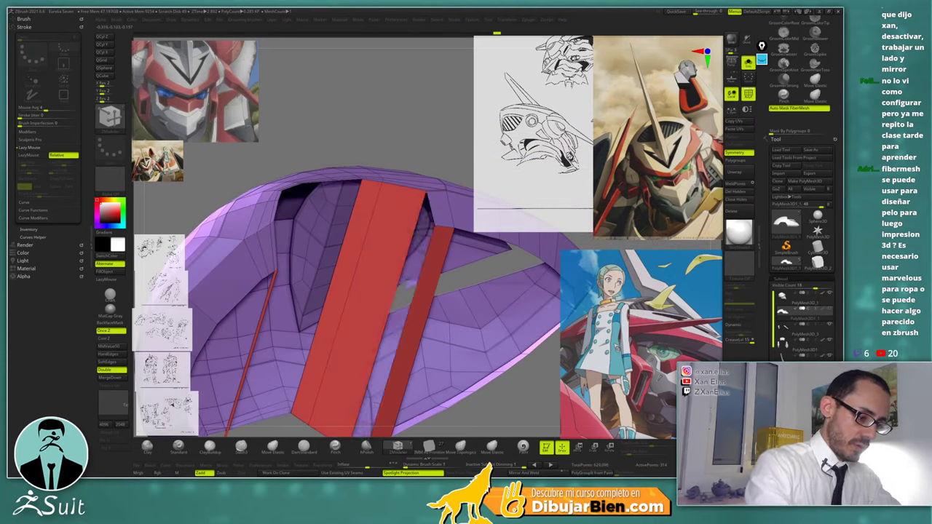
pyautogui.click(371, 237)
pyautogui.click(356, 231)
# Try to extrude the rim's edges at the shell's open underside, and undo each extrusion
pyautogui.moveTo(430, 157); pyautogui.dragTo(429, 226)
pyautogui.moveTo(411, 174)
pyautogui.mouseDown()
pyautogui.moveTo(426, 164)
pyautogui.moveTo(407, 157)
pyautogui.mouseUp()
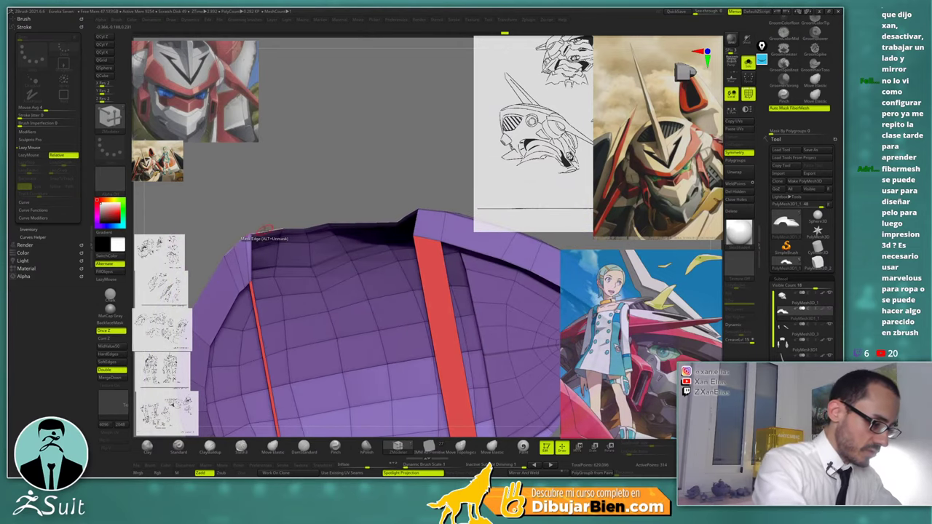
pyautogui.press('space')
pyautogui.click(212, 299)
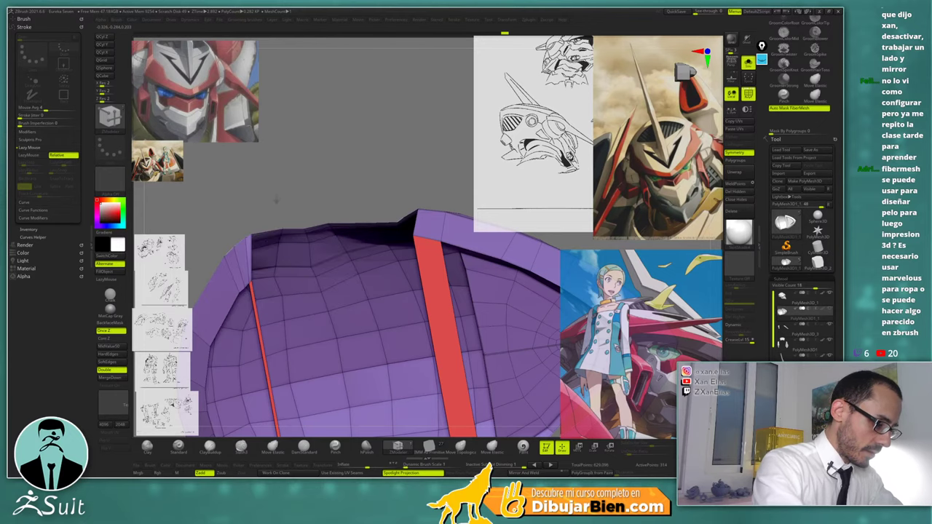
pyautogui.moveTo(277, 200); pyautogui.dragTo(271, 232)
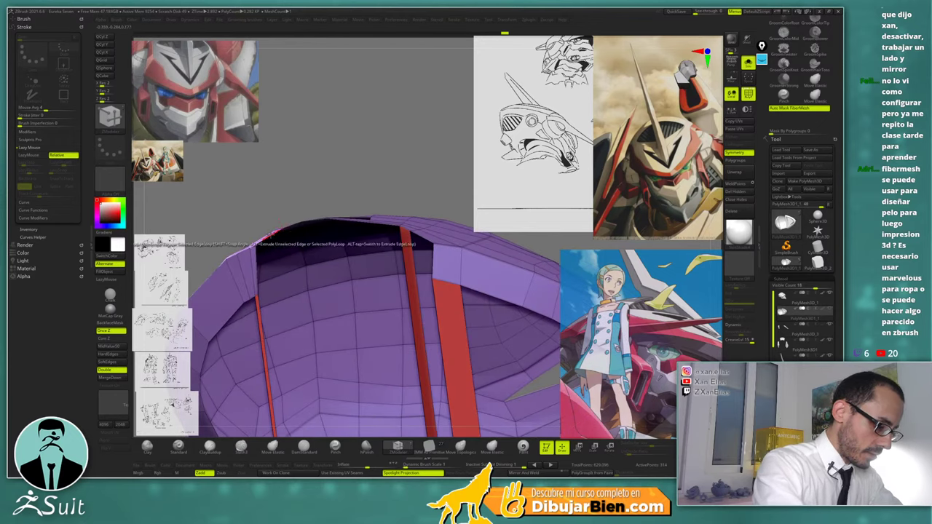
pyautogui.moveTo(353, 161); pyautogui.dragTo(376, 167)
pyautogui.hotkey('ctrl', 'z')
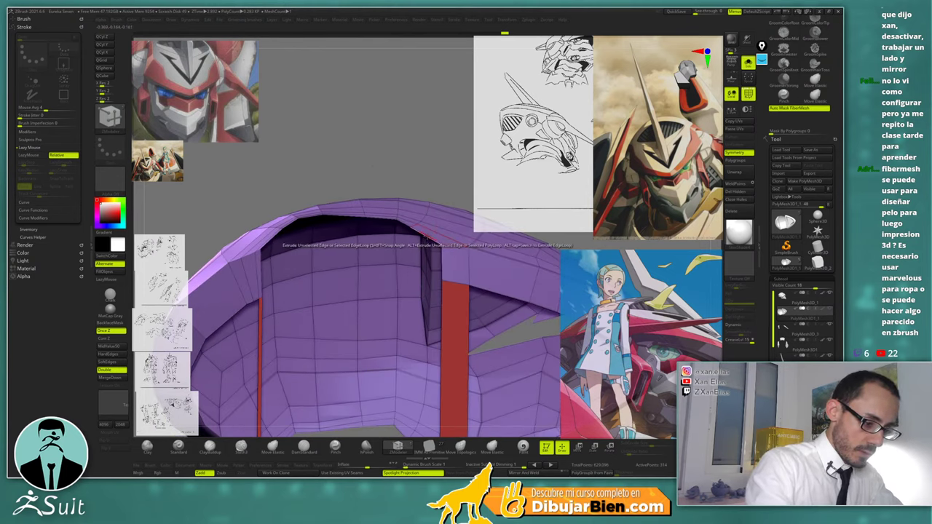
pyautogui.moveTo(426, 238)
pyautogui.mouseDown()
pyautogui.moveTo(445, 292)
pyautogui.moveTo(417, 304)
pyautogui.mouseUp()
pyautogui.hotkey('ctrl', 'z')
pyautogui.moveTo(448, 149); pyautogui.dragTo(440, 190)
# Set the ZModeler edge action to Bridge and bridge the two rim ends below the side arch
pyautogui.press('space')
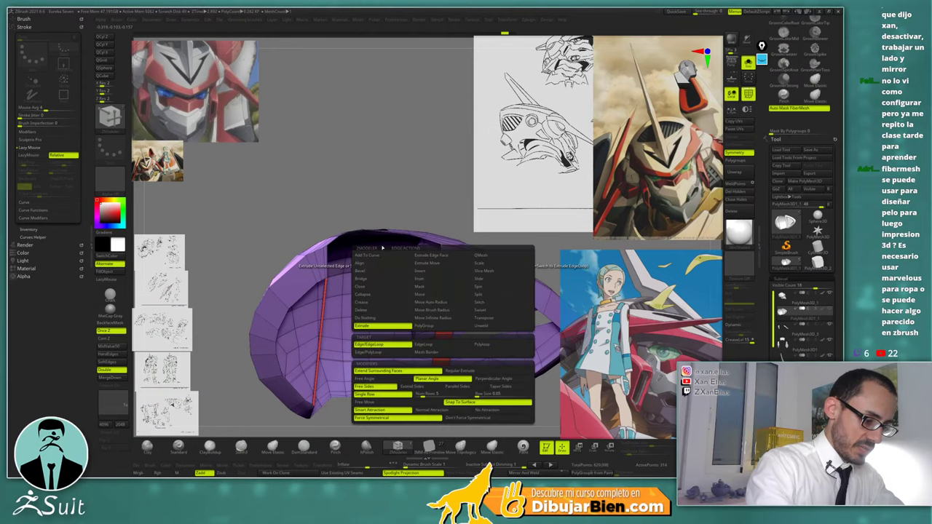
pyautogui.click(367, 281)
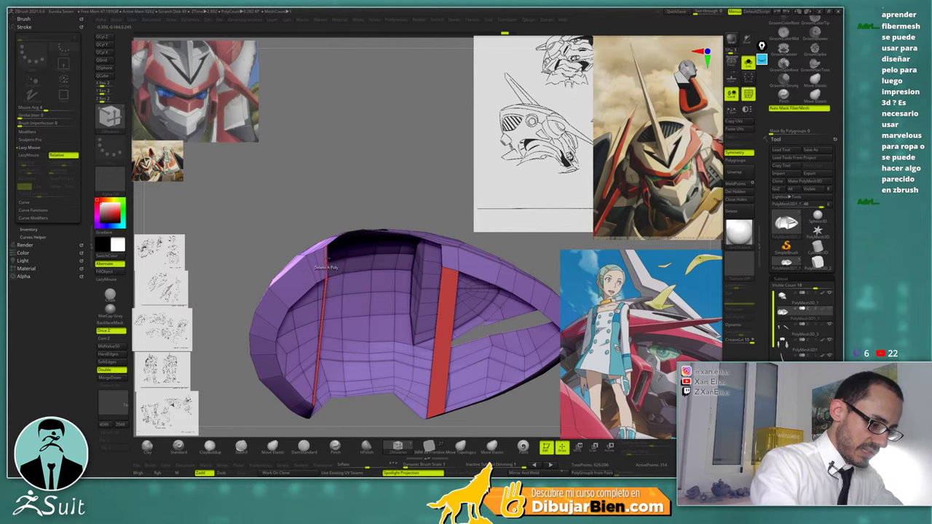
pyautogui.click(328, 258)
pyautogui.moveTo(348, 259); pyautogui.dragTo(425, 282, button='right')
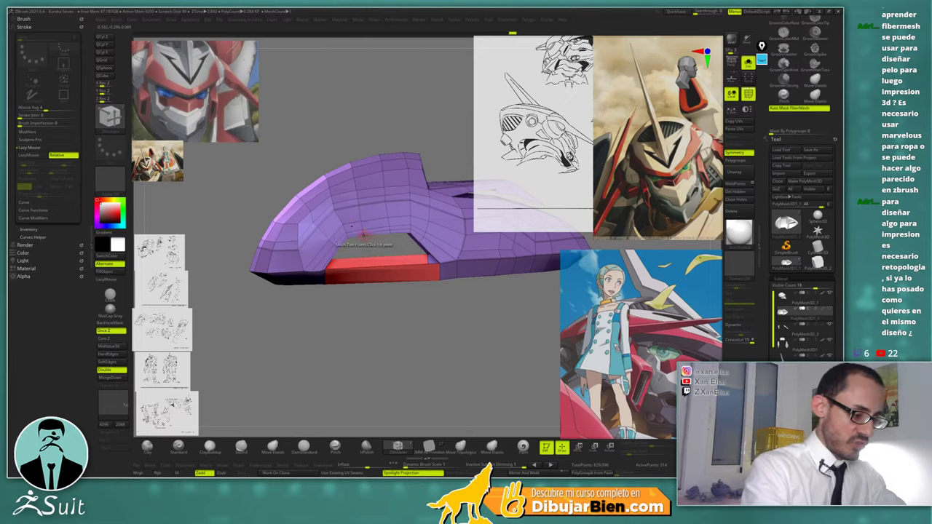
# Insert multiple edge loops with Specified Resolution across the bridged side strip, keeping the new faces in one polygroup
pyautogui.moveTo(377, 264); pyautogui.dragTo(369, 236, button='right')
pyautogui.press('space')
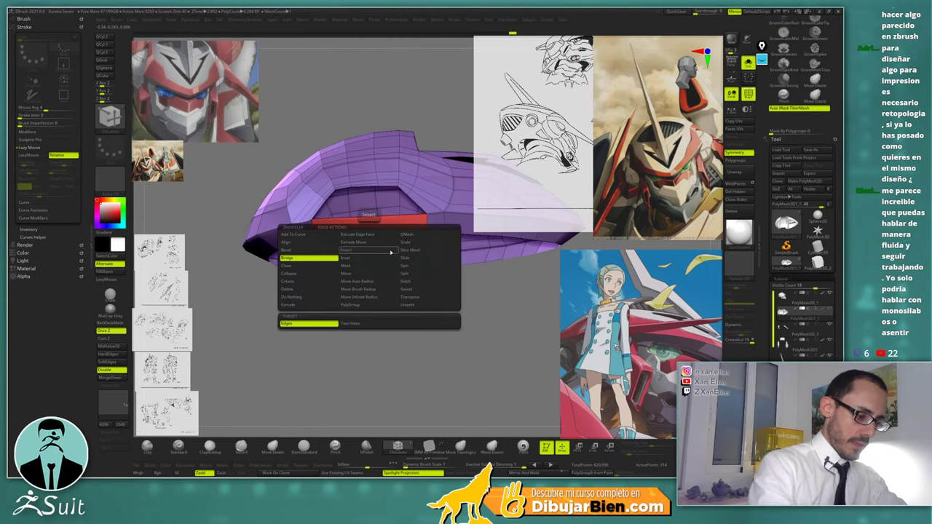
pyautogui.click(367, 250)
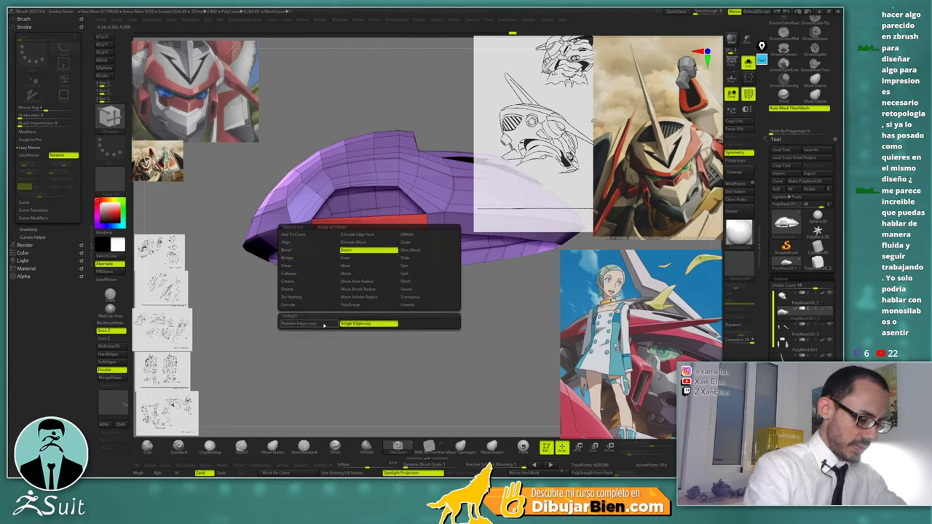
pyautogui.click(386, 341)
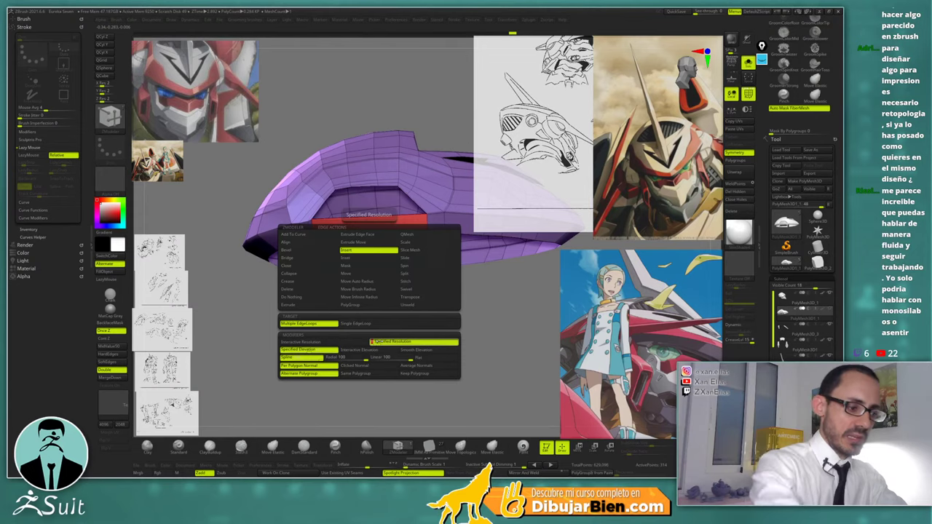
pyautogui.click(376, 233)
pyautogui.keyDown('alt'); pyautogui.moveTo(395, 224); pyautogui.dragTo(389, 257, button='right'); pyautogui.keyUp('alt')
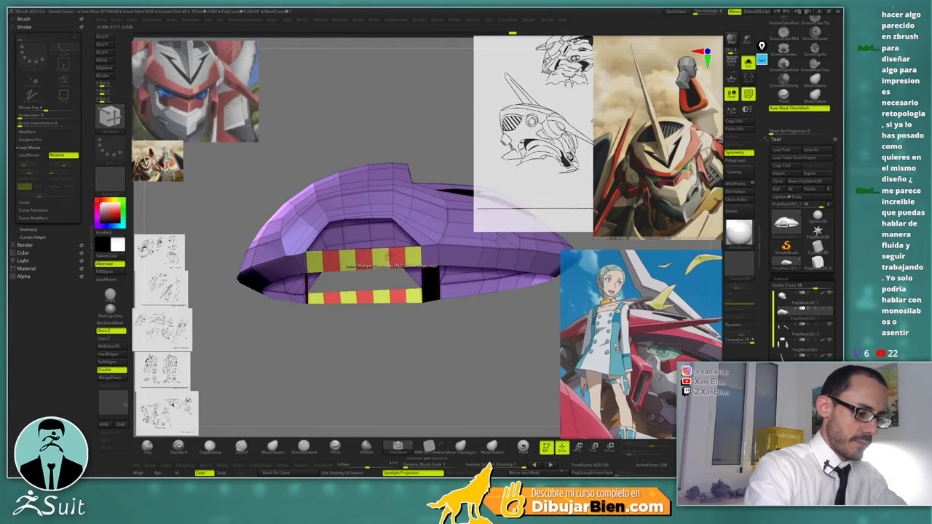
pyautogui.hotkey('ctrl', 'z')
pyautogui.press('space')
pyautogui.click(437, 391)
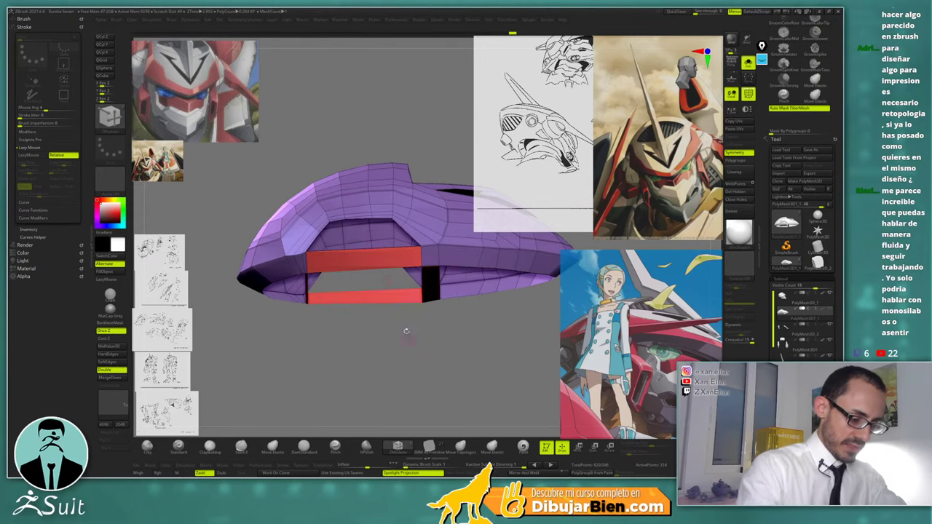
pyautogui.click(377, 274)
pyautogui.keyDown('ctrl'); pyautogui.moveTo(393, 256); pyautogui.dragTo(405, 284, button='right'); pyautogui.keyUp('ctrl')
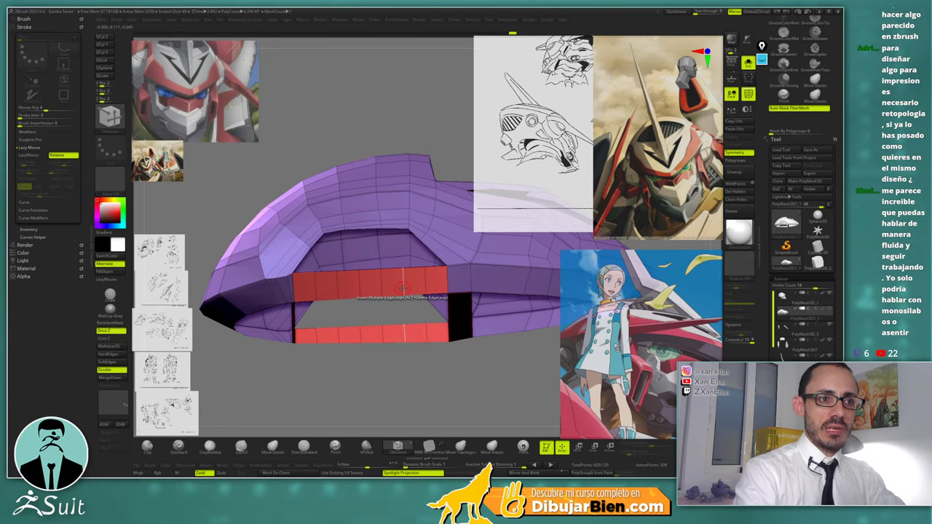
# Set the ZModeler point stitch to To End Point and stitch the strip's first upper points to the arch's edge
pyautogui.moveTo(403, 286)
pyautogui.mouseDown(button='right')
pyautogui.moveTo(411, 318)
pyautogui.moveTo(420, 290)
pyautogui.mouseUp(button='right')
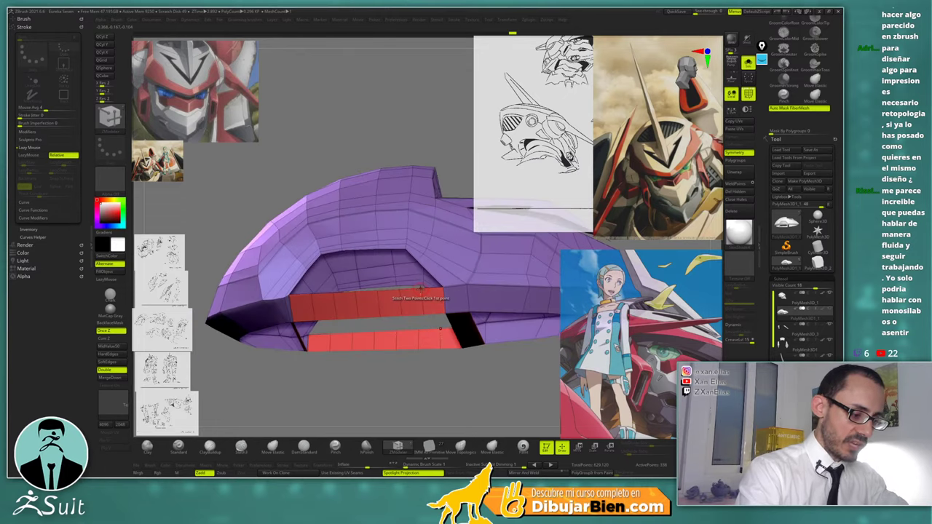
pyautogui.press('space')
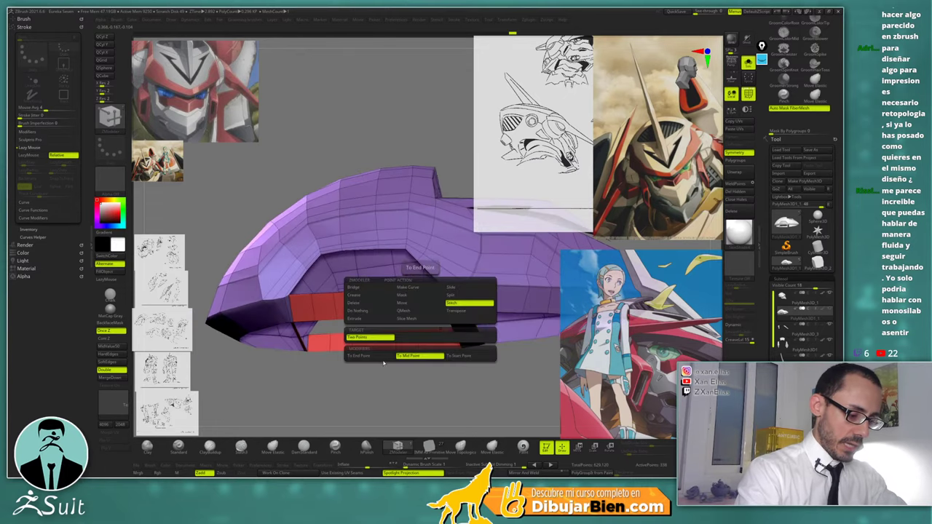
pyautogui.click(416, 261)
pyautogui.keyDown('alt'); pyautogui.moveTo(404, 289); pyautogui.dragTo(402, 321, button='right'); pyautogui.keyUp('alt')
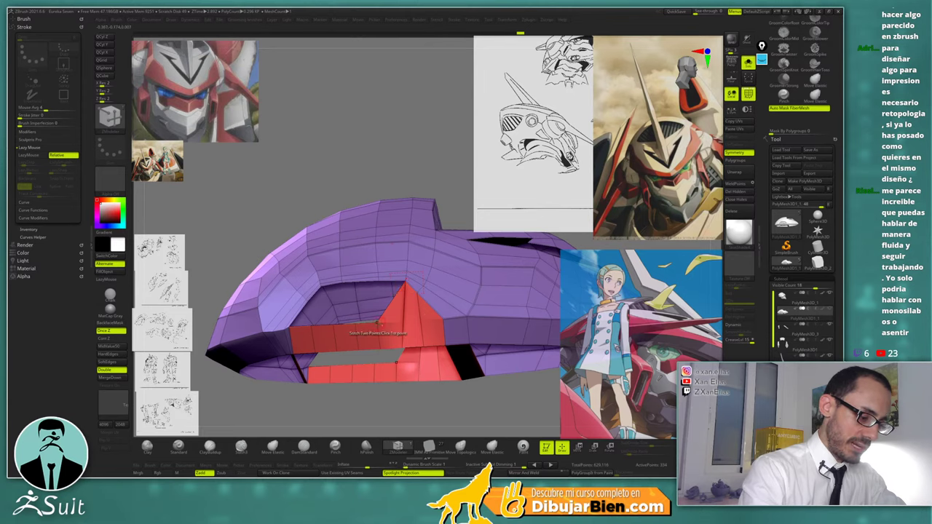
pyautogui.click(380, 281)
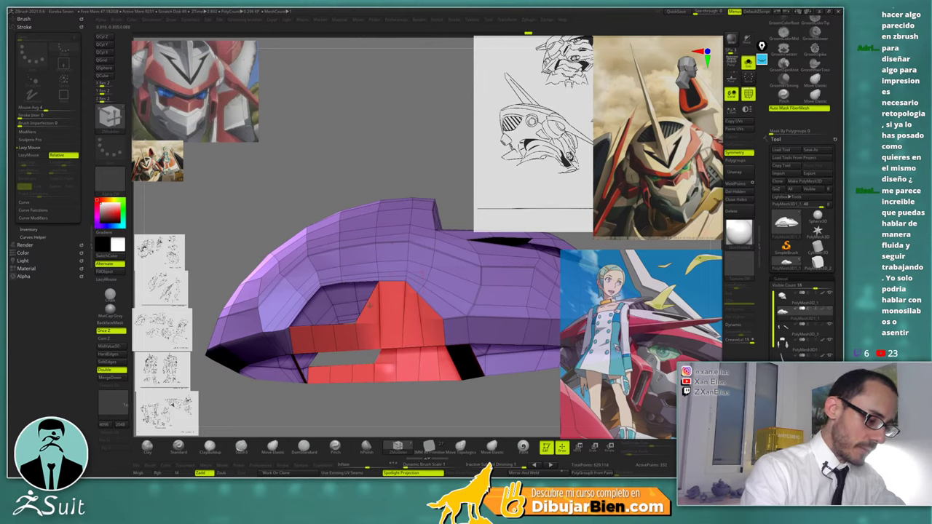
# Stitch the strip's remaining upper points to the arch's edge, closing the opening under the arch
pyautogui.keyDown('alt'); pyautogui.moveTo(379, 289); pyautogui.dragTo(395, 305, button='right'); pyautogui.keyUp('alt')
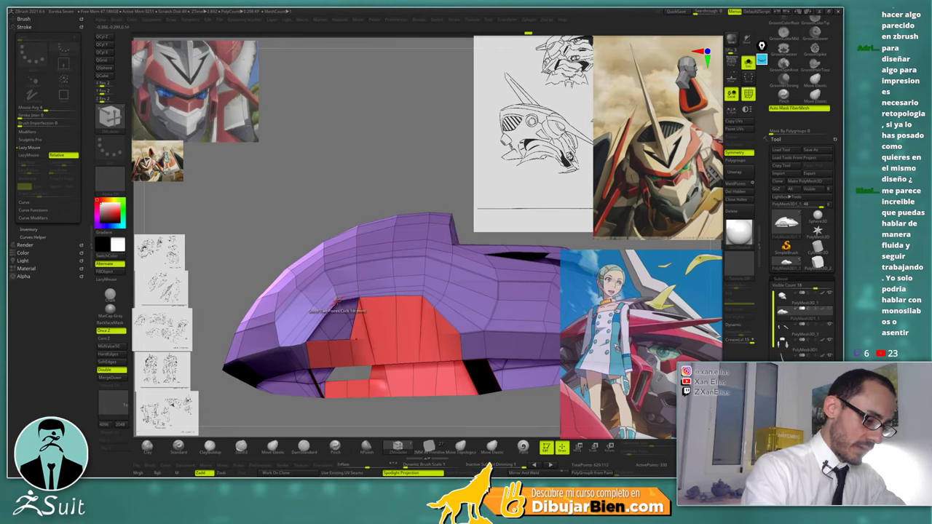
pyautogui.moveTo(331, 333); pyautogui.dragTo(352, 339, button='right')
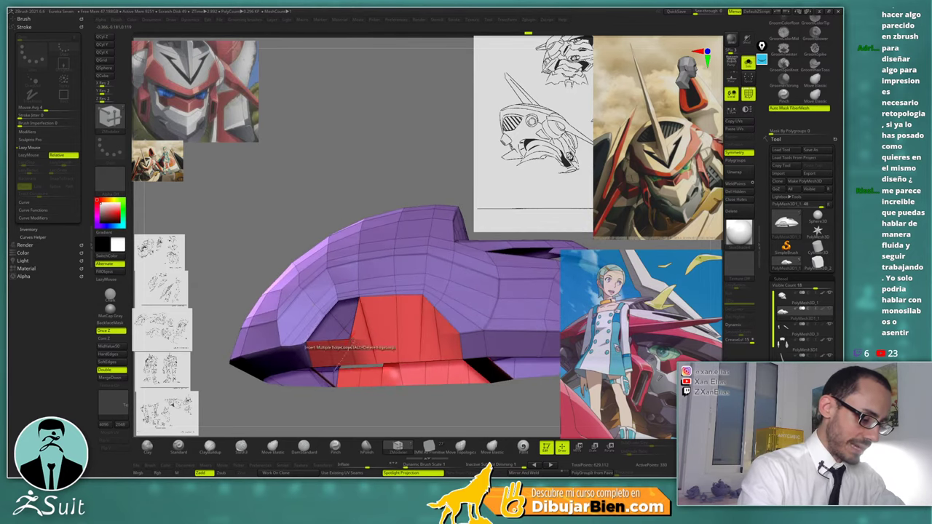
pyautogui.click(351, 338)
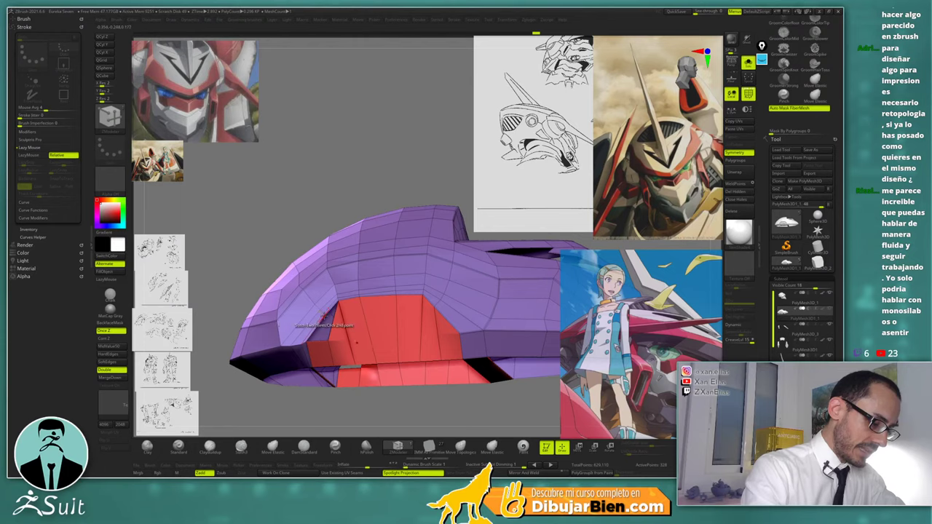
pyautogui.hotkey('ctrl', 'z')
pyautogui.keyDown('ctrl'); pyautogui.moveTo(353, 324); pyautogui.dragTo(410, 368, button='right'); pyautogui.keyUp('ctrl')
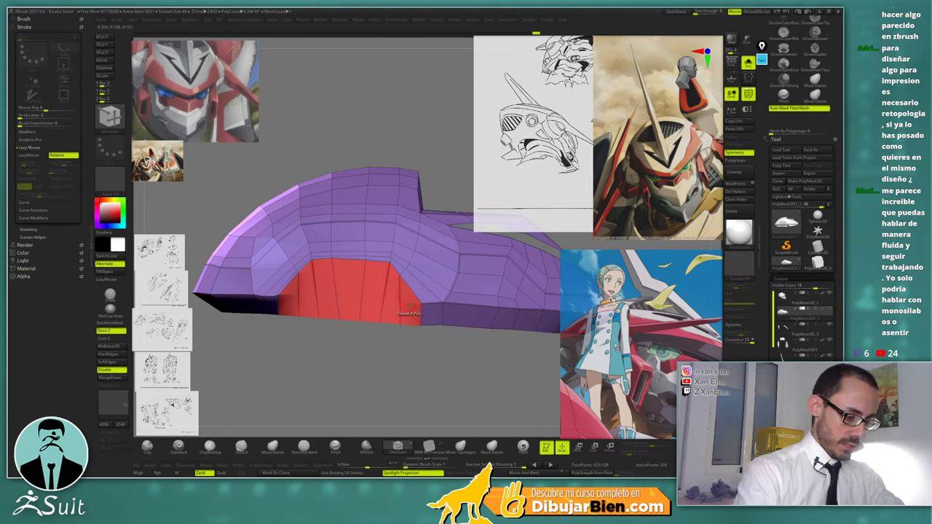
pyautogui.moveTo(411, 305)
pyautogui.mouseDown(button='right')
pyautogui.moveTo(417, 262)
pyautogui.moveTo(415, 277)
pyautogui.mouseUp(button='right')
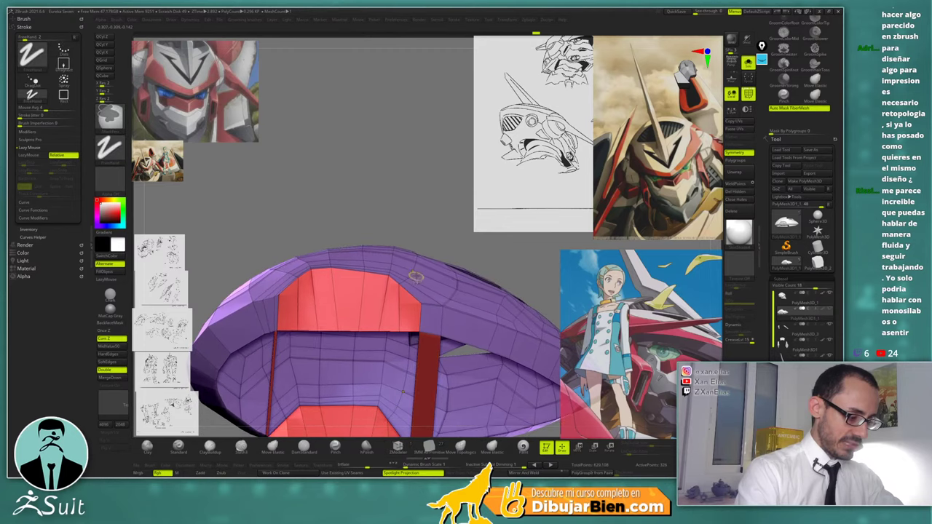
pyautogui.moveTo(416, 276); pyautogui.dragTo(417, 274)
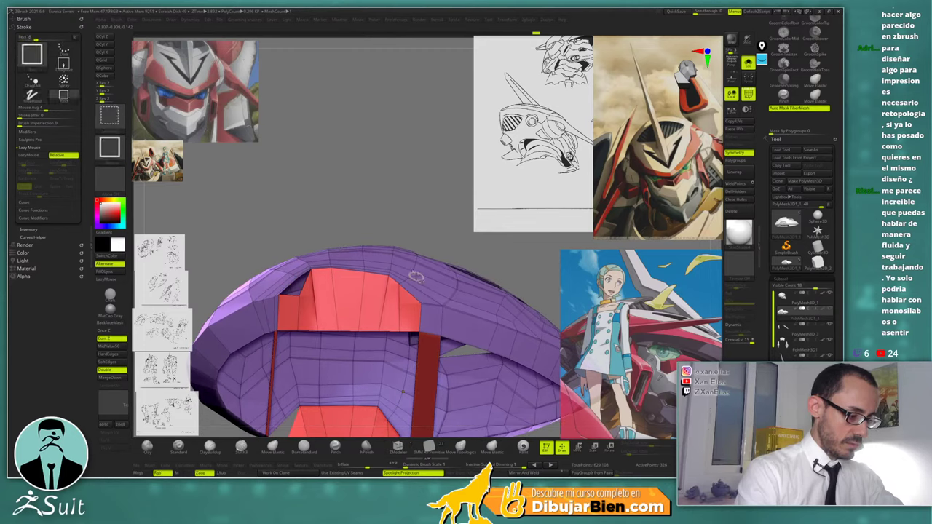
pyautogui.moveTo(442, 207); pyautogui.dragTo(439, 256)
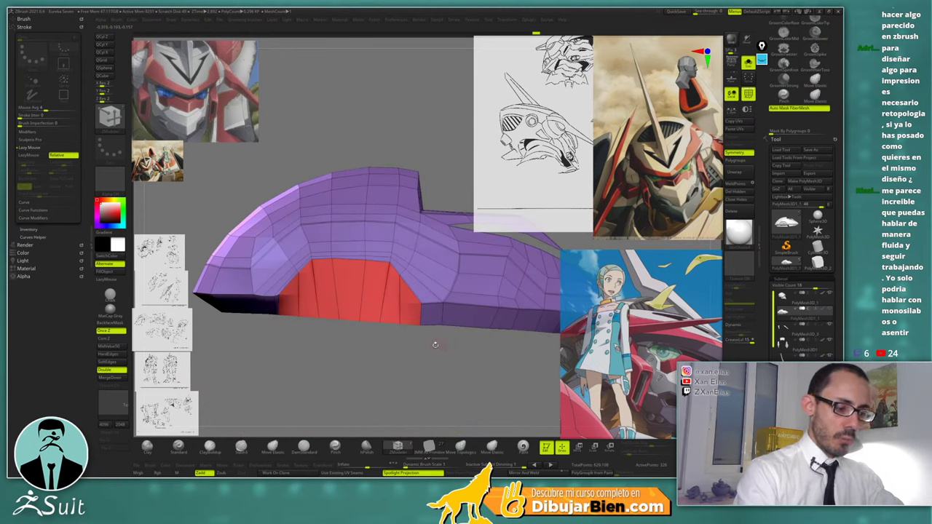
pyautogui.press('w')
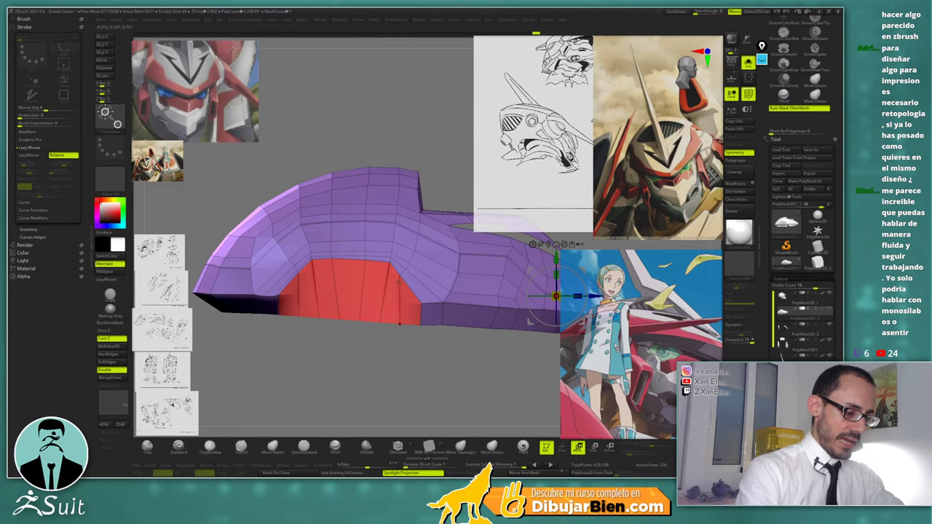
pyautogui.press('q')
# Push the side strip's lower points up to the arch with the Move brush, reopening the arch as an angular cut-out
pyautogui.moveTo(414, 348); pyautogui.dragTo(399, 325)
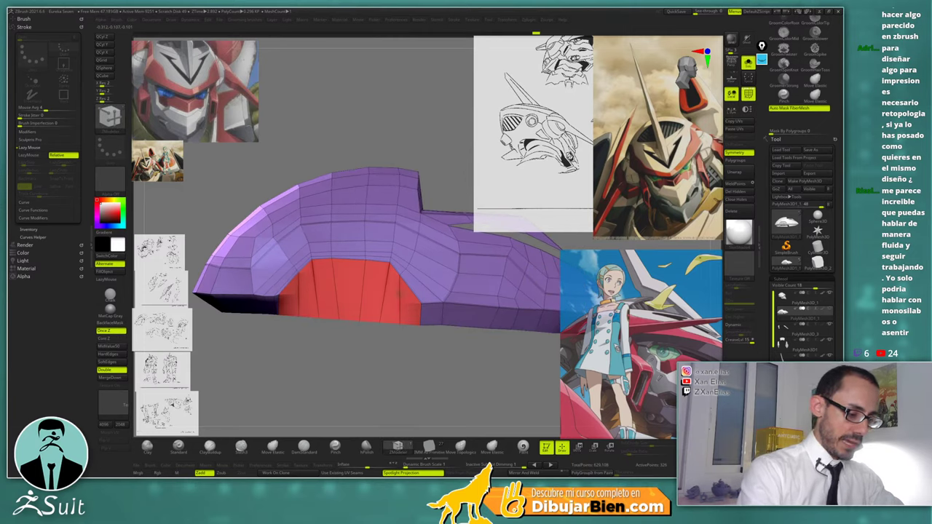
pyautogui.press('shift')
pyautogui.moveTo(399, 325); pyautogui.dragTo(398, 242)
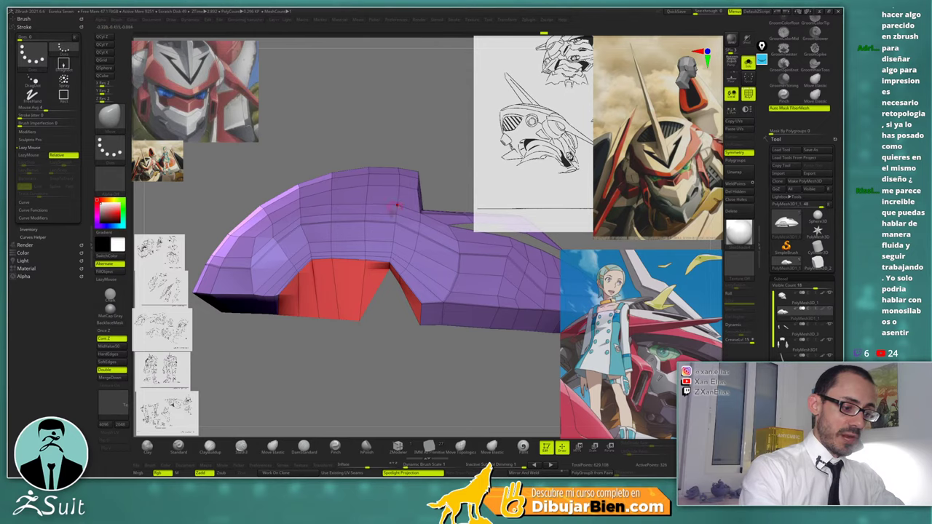
pyautogui.moveTo(365, 254); pyautogui.dragTo(370, 198)
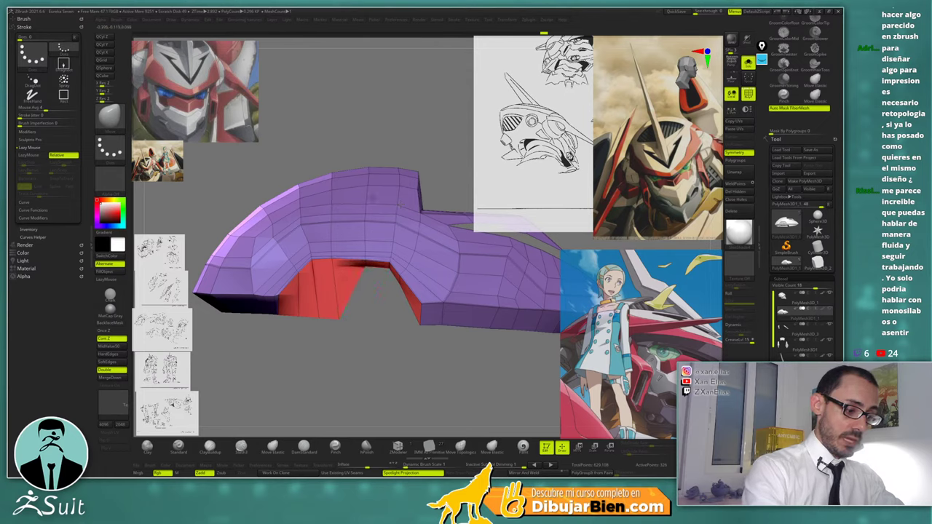
pyautogui.moveTo(368, 300); pyautogui.dragTo(397, 318)
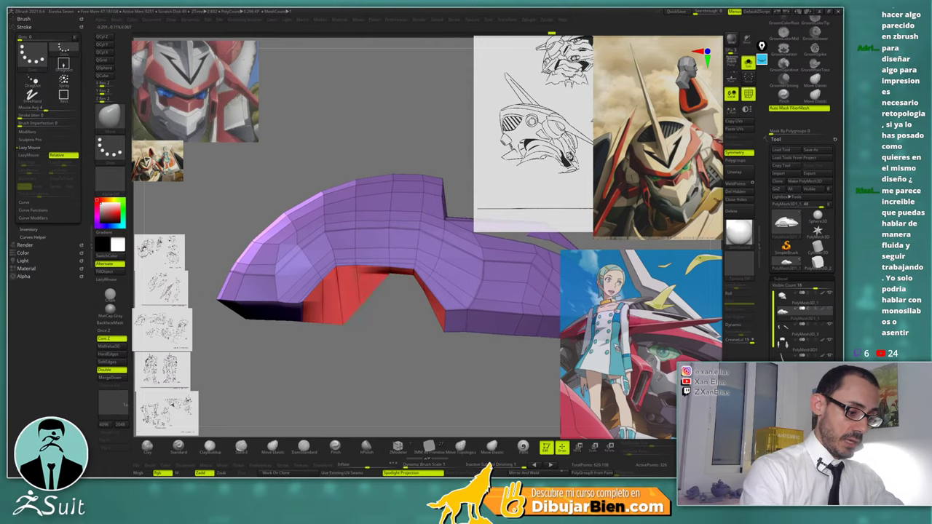
pyautogui.moveTo(385, 275); pyautogui.dragTo(354, 260)
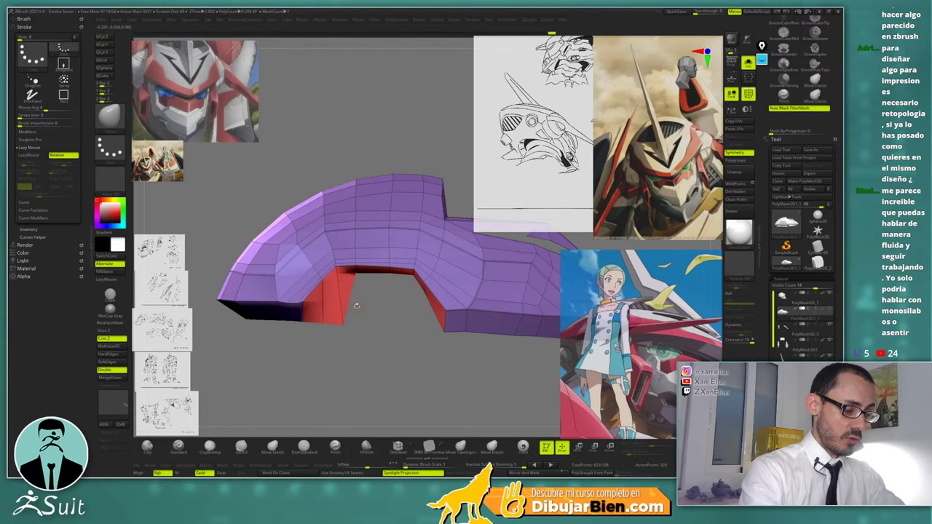
pyautogui.moveTo(342, 325)
pyautogui.mouseDown()
pyautogui.moveTo(323, 322)
pyautogui.moveTo(318, 255)
pyautogui.mouseUp()
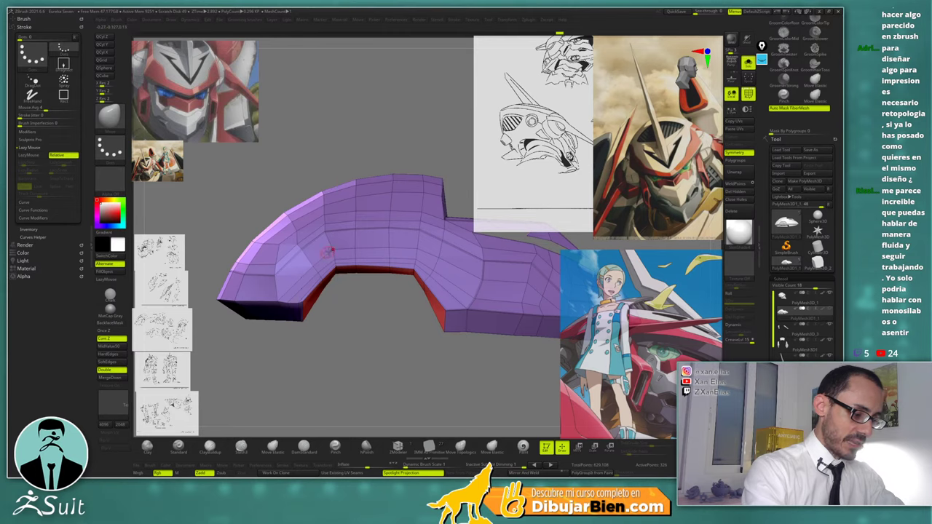
# From the helmet's underside, adjust the side strip's inner points with the Move brush to straighten its inner edge between the two crossbars
pyautogui.moveTo(433, 153); pyautogui.dragTo(335, 254)
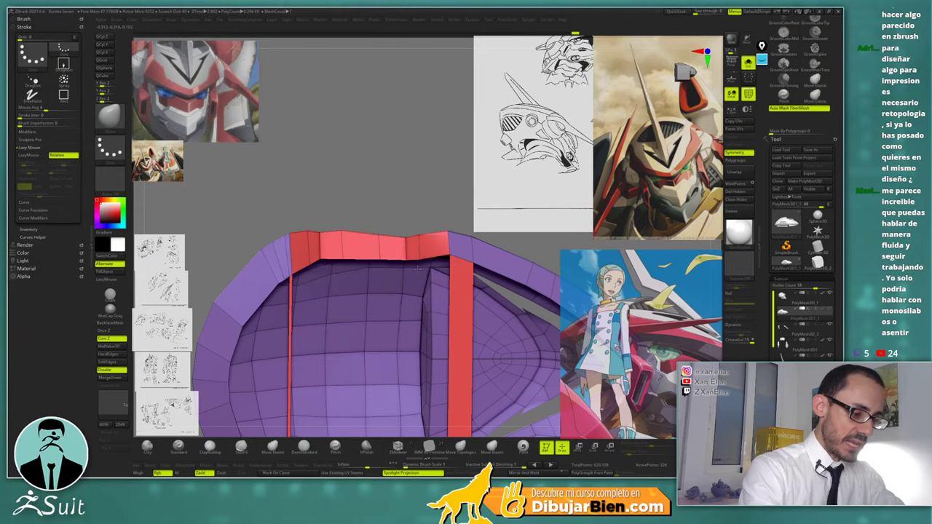
pyautogui.keyDown('alt'); pyautogui.moveTo(400, 209); pyautogui.dragTo(421, 209); pyautogui.keyUp('alt')
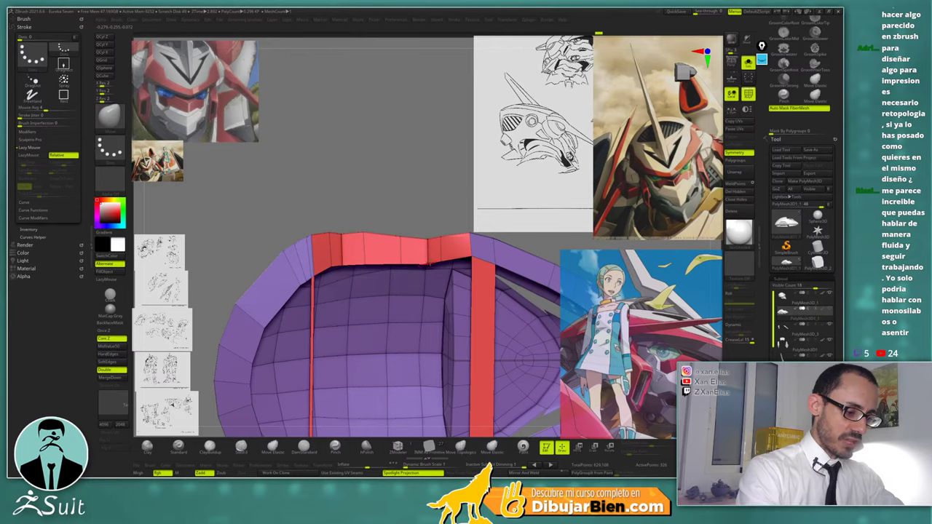
pyautogui.moveTo(440, 264); pyautogui.dragTo(386, 258, button='right')
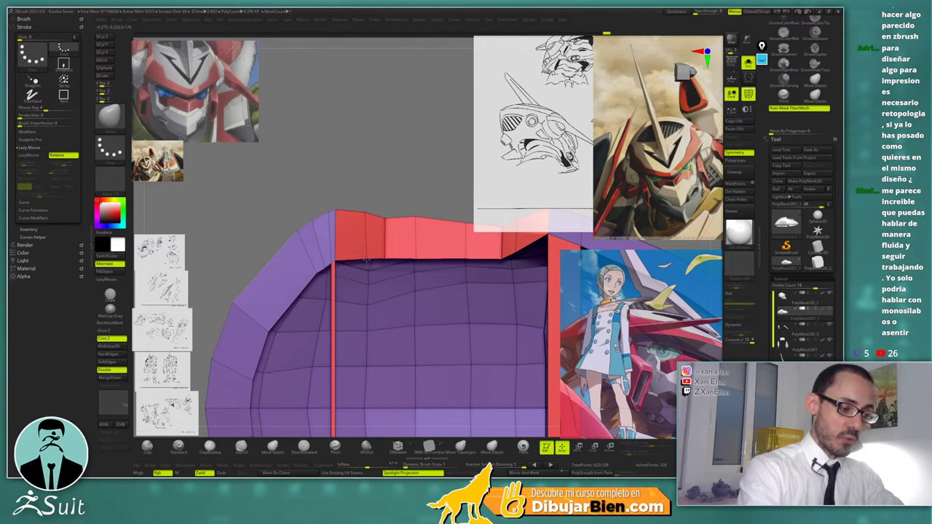
pyautogui.moveTo(367, 261); pyautogui.dragTo(422, 236, button='right')
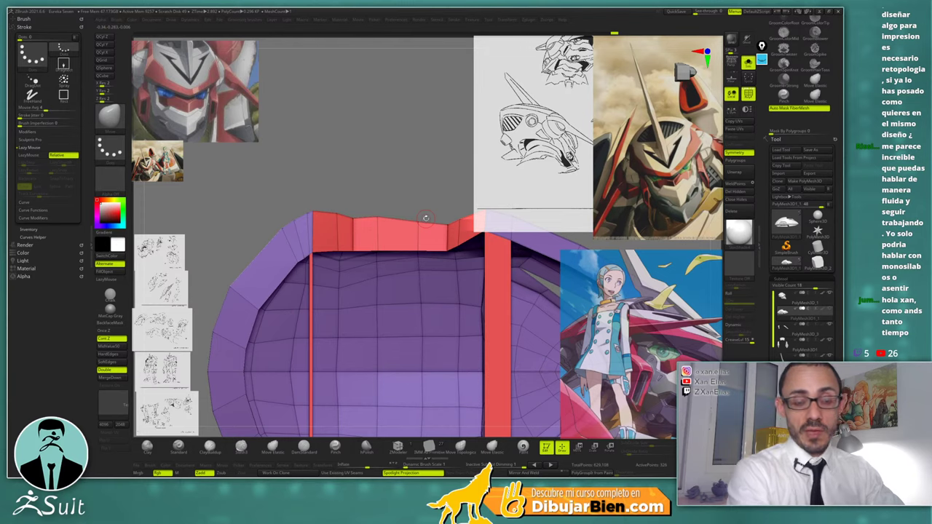
pyautogui.moveTo(438, 231); pyautogui.dragTo(442, 222, button='right')
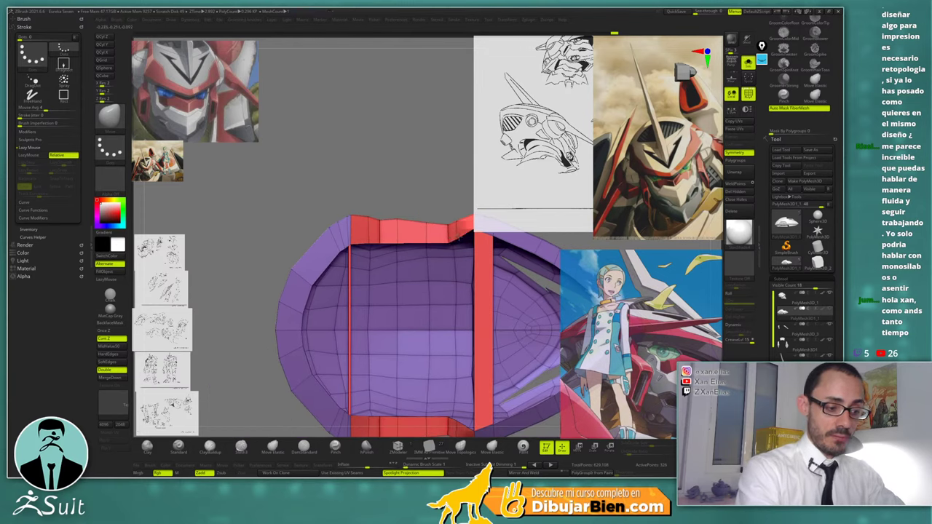
pyautogui.moveTo(460, 231); pyautogui.dragTo(417, 244, button='right')
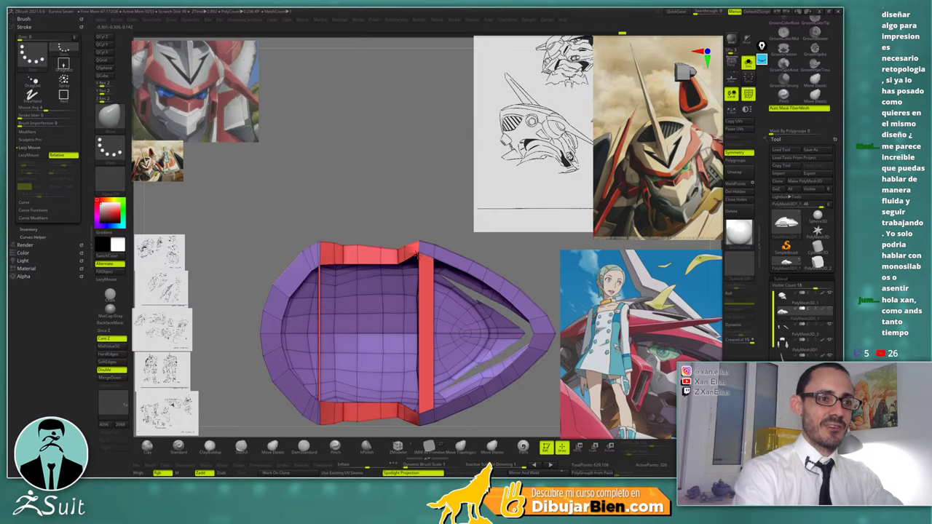
pyautogui.moveTo(408, 264); pyautogui.dragTo(434, 228, button='right')
pyautogui.keyDown('ctrl'); pyautogui.moveTo(425, 195); pyautogui.dragTo(408, 207, button='right'); pyautogui.keyUp('ctrl')
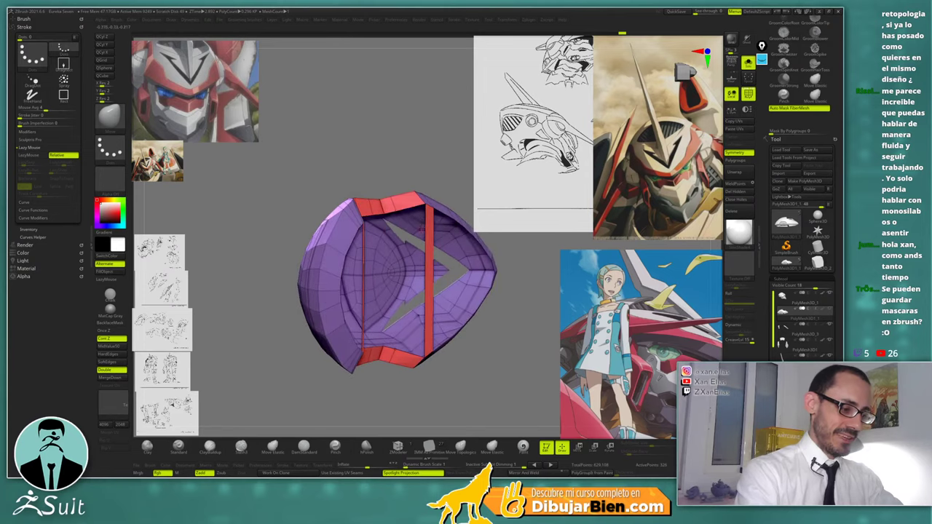
# Set the ZModeler edge action to Bridge and bridge the first facing edges of the two side strips beside the wide crossbar
pyautogui.press('b')
pyautogui.press('z')
pyautogui.press('m')
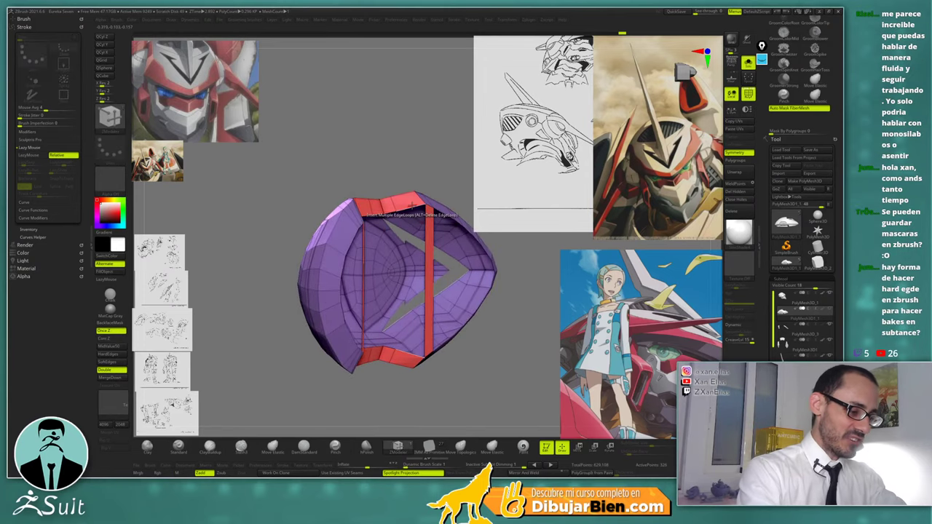
pyautogui.press('space')
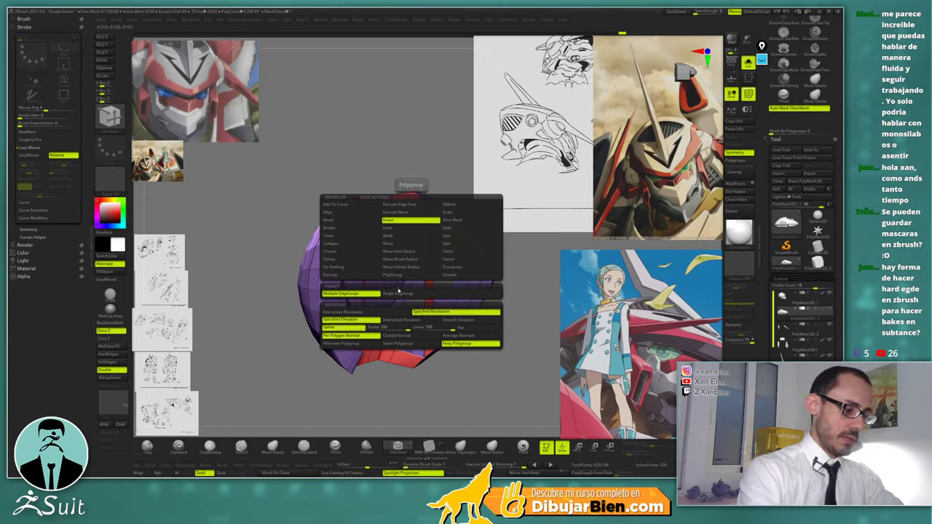
pyautogui.click(344, 229)
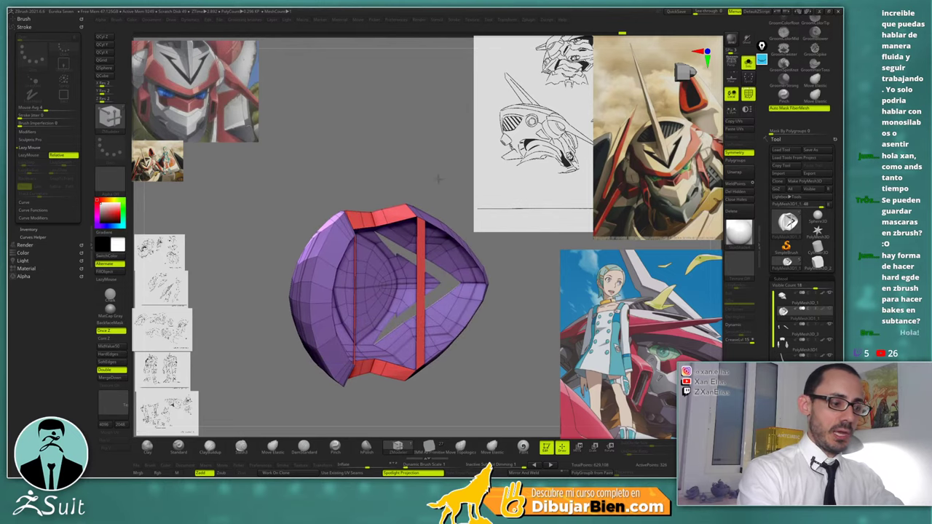
pyautogui.moveTo(438, 178); pyautogui.dragTo(431, 181)
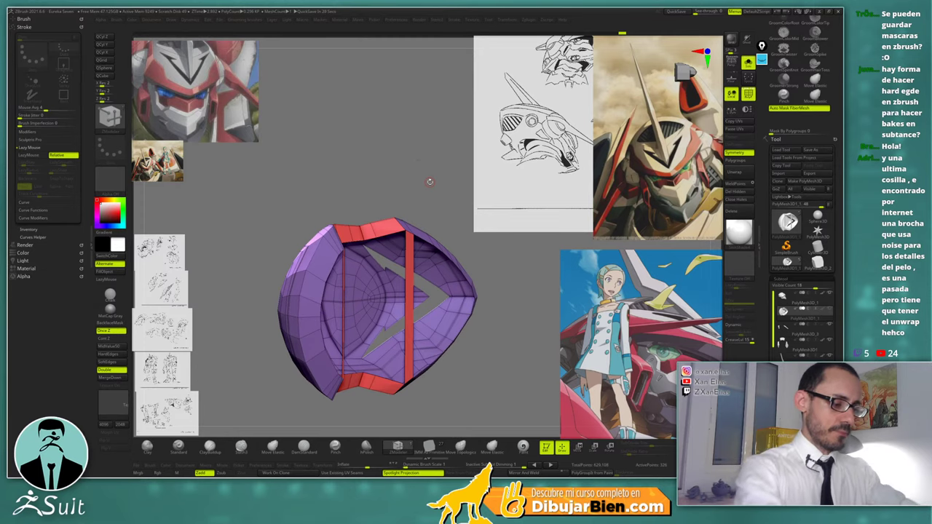
pyautogui.moveTo(429, 181); pyautogui.dragTo(402, 185)
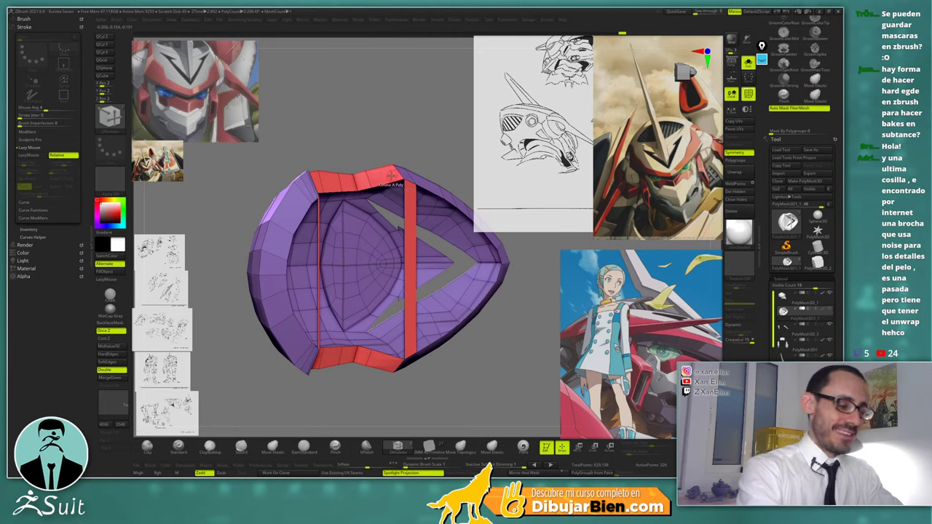
pyautogui.click(389, 181)
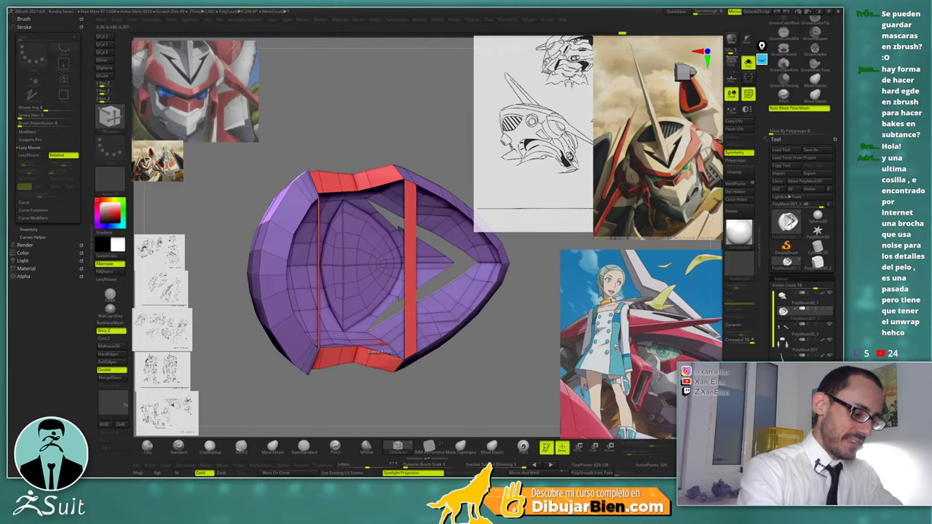
pyautogui.click(383, 354)
pyautogui.moveTo(451, 140); pyautogui.dragTo(446, 145)
pyautogui.click(360, 189)
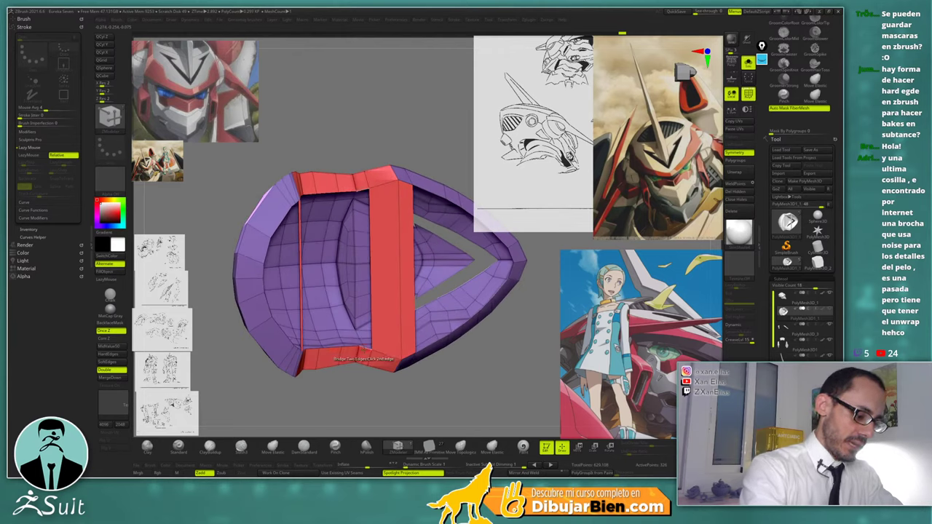
pyautogui.click(365, 348)
# Bridge the next pairs of facing side-strip edges across the underside, working from the wide crossbar towards the narrow one
pyautogui.keyDown('alt'); pyautogui.moveTo(379, 301); pyautogui.dragTo(383, 237, button='right'); pyautogui.keyUp('alt')
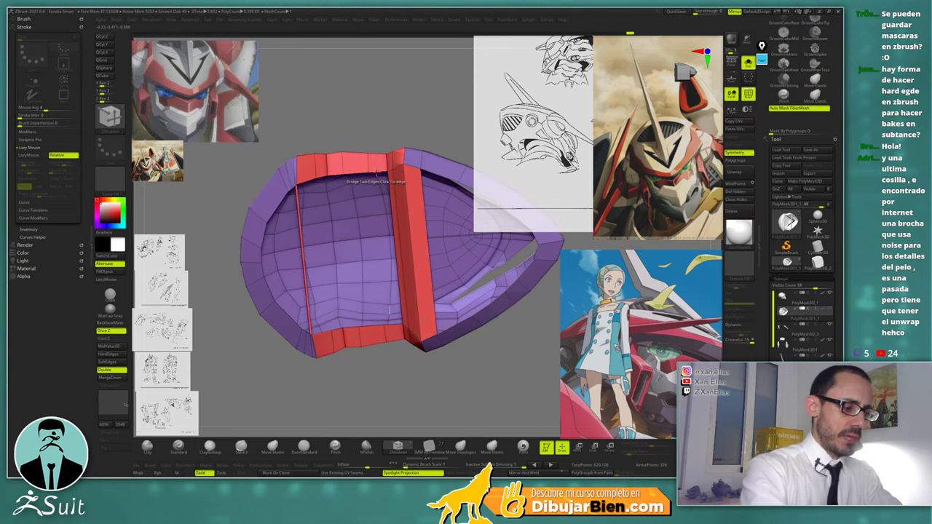
pyautogui.click(393, 325)
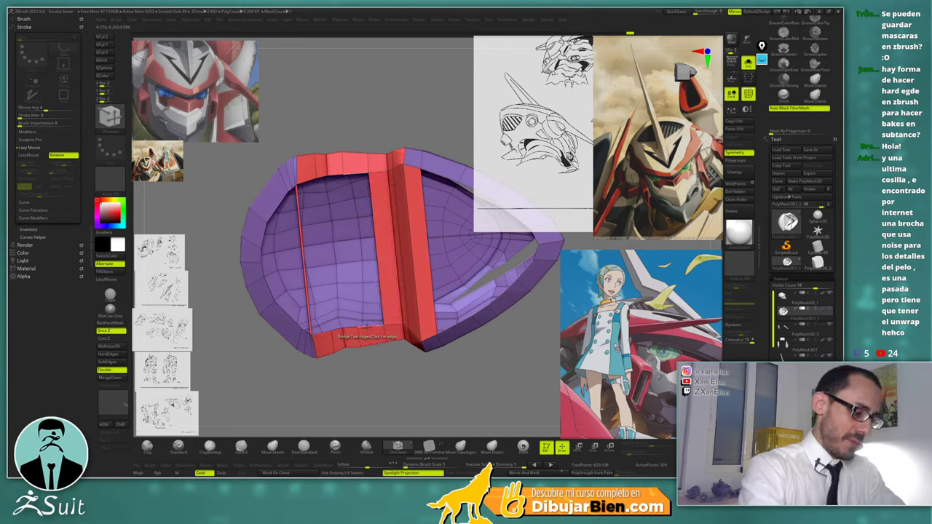
pyautogui.click(368, 326)
pyautogui.click(355, 172)
pyautogui.keyDown('alt'); pyautogui.moveTo(358, 171); pyautogui.dragTo(380, 187, button='right'); pyautogui.keyUp('alt')
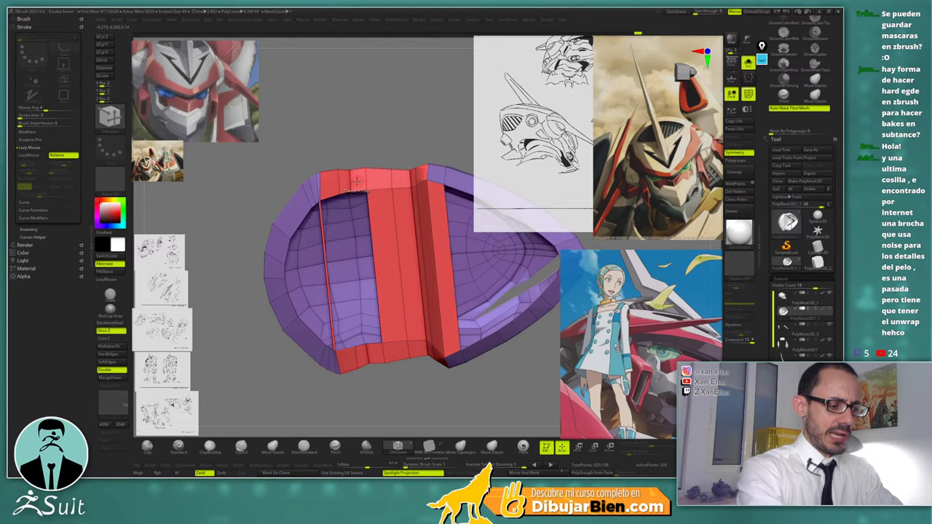
pyautogui.click(356, 190)
pyautogui.click(376, 356)
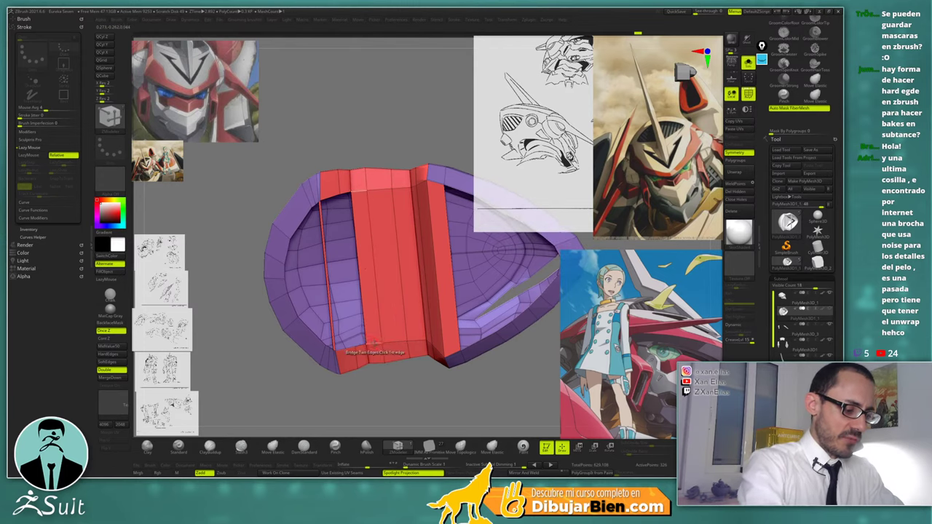
# Bridge the last pair of facing side-strip edges beside the narrow crossbar, closing the underside gap between both crossbars
pyautogui.moveTo(375, 356); pyautogui.dragTo(362, 364, button='right')
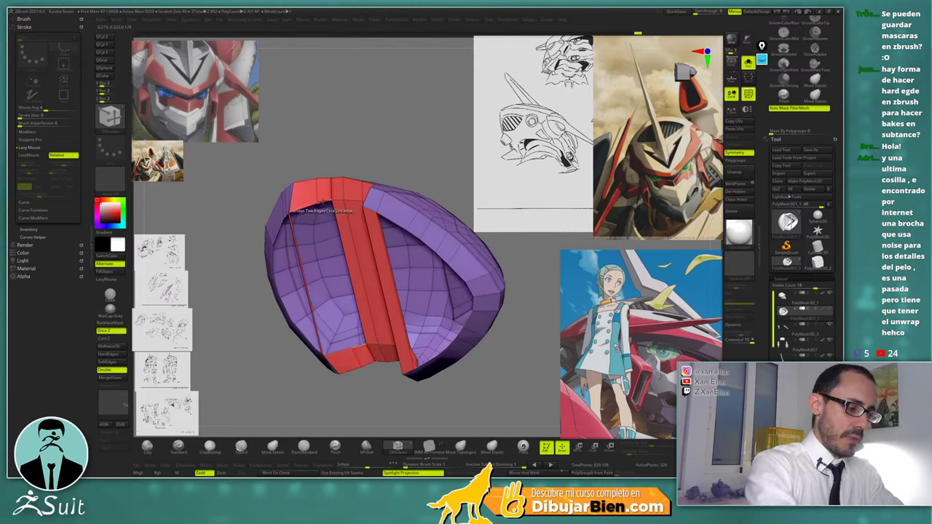
pyautogui.click(311, 208)
pyautogui.click(334, 352)
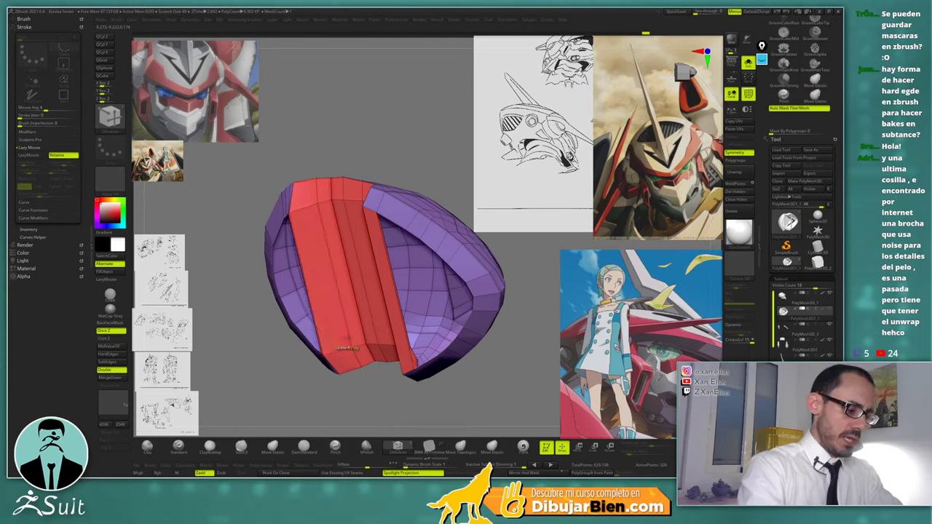
pyautogui.moveTo(334, 352); pyautogui.dragTo(449, 223, button='right')
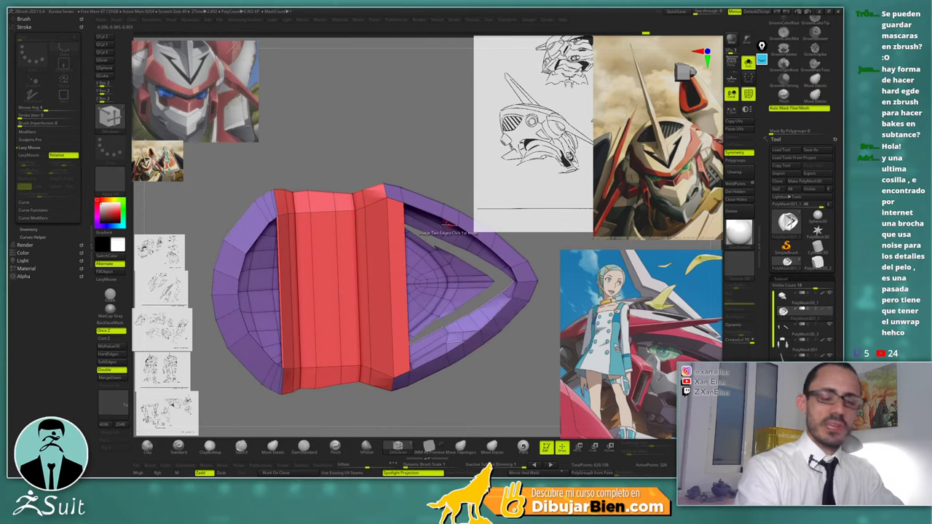
pyautogui.keyDown('ctrl'); pyautogui.moveTo(371, 268); pyautogui.dragTo(398, 238, button='right'); pyautogui.keyUp('ctrl')
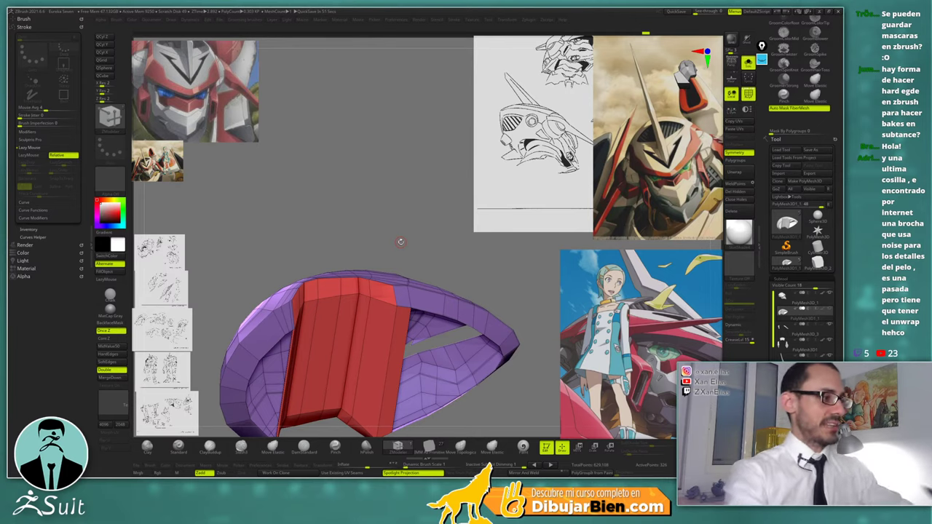
pyautogui.moveTo(400, 241); pyautogui.dragTo(441, 193)
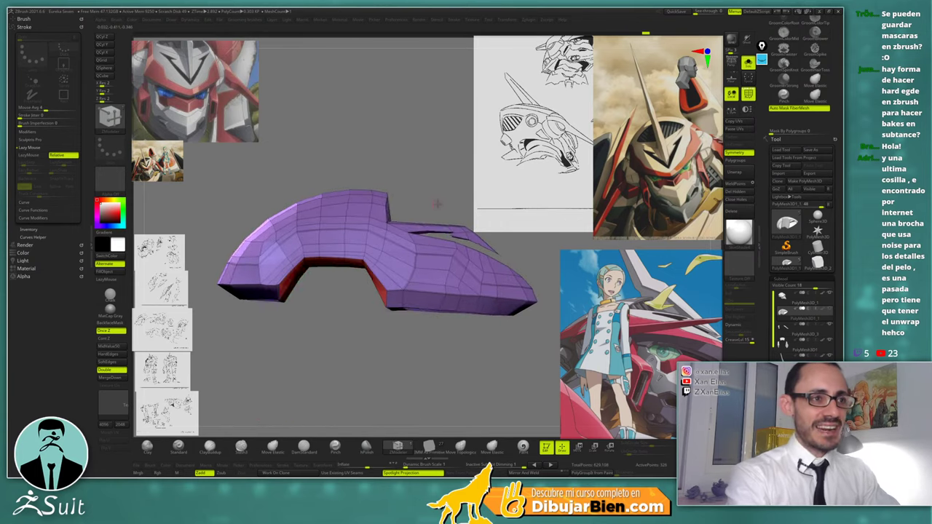
pyautogui.moveTo(437, 183)
pyautogui.mouseDown()
pyautogui.moveTo(441, 173)
pyautogui.moveTo(436, 189)
pyautogui.moveTo(432, 174)
pyautogui.mouseUp()
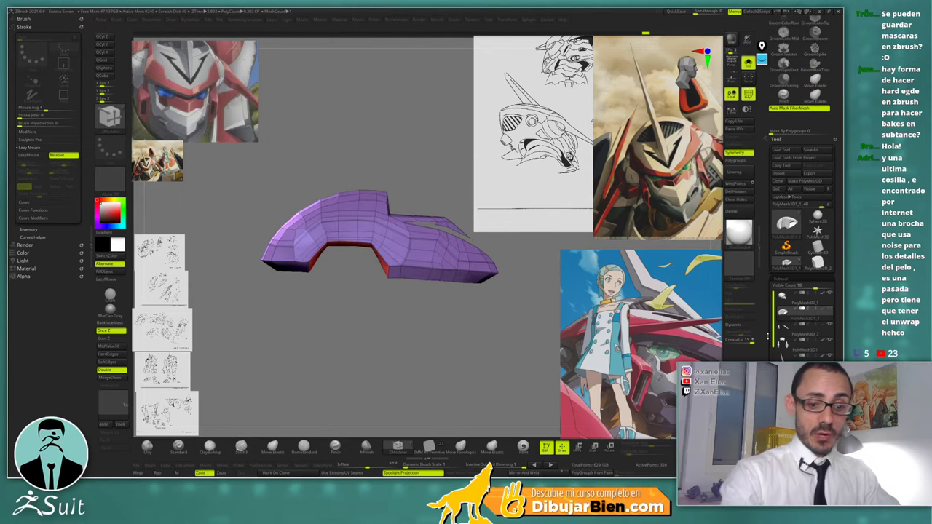
# Open the tool's Masking options and expand the Mask By Alpha settings
pyautogui.scroll(-2, 764, 314)
pyautogui.moveTo(764, 314); pyautogui.dragTo(769, 244)
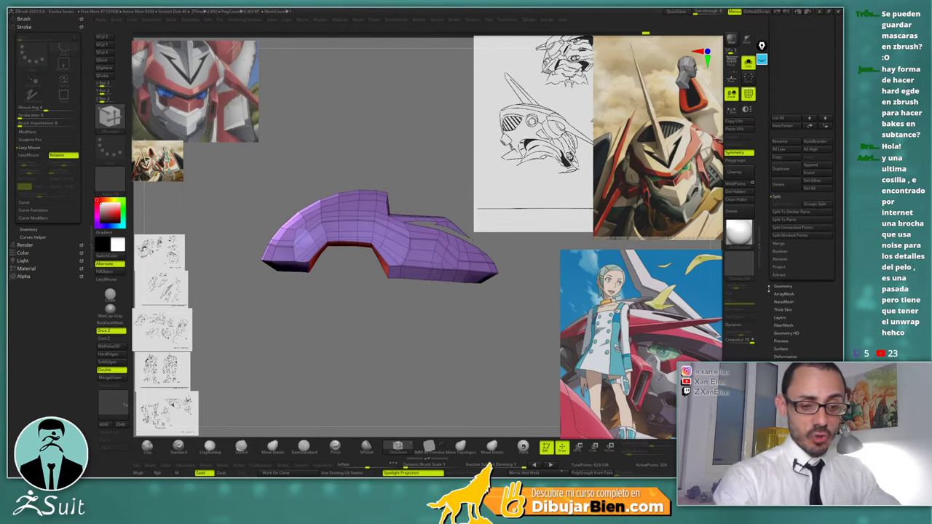
pyautogui.moveTo(768, 289)
pyautogui.mouseDown()
pyautogui.moveTo(767, 309)
pyautogui.moveTo(769, 273)
pyautogui.mouseUp()
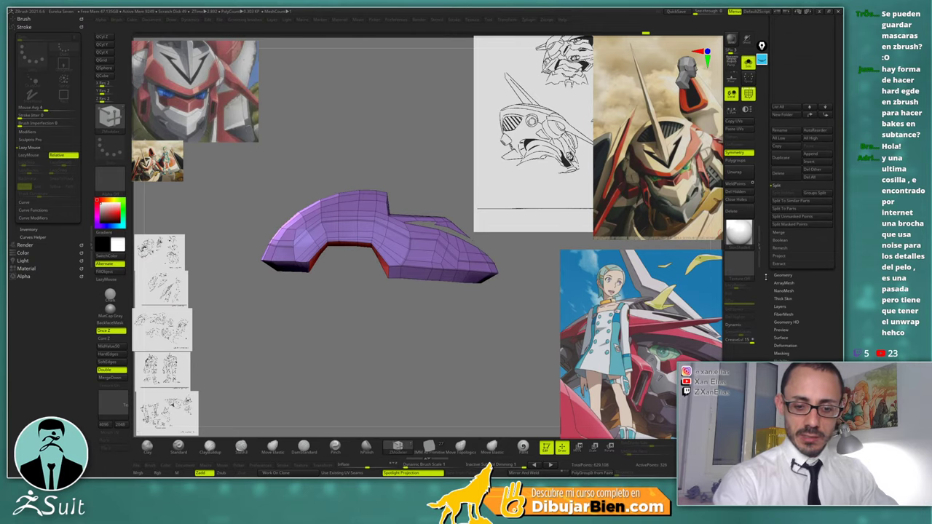
pyautogui.click(780, 352)
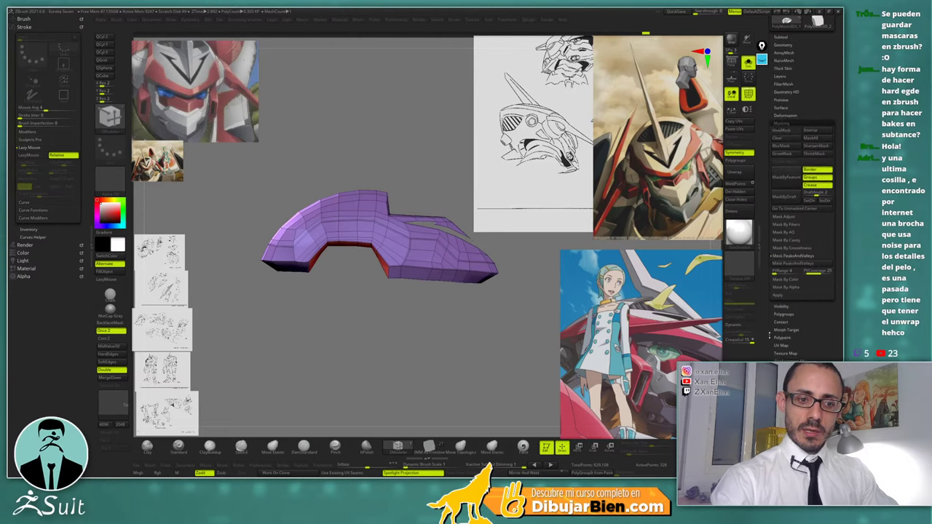
pyautogui.moveTo(769, 336); pyautogui.dragTo(769, 374)
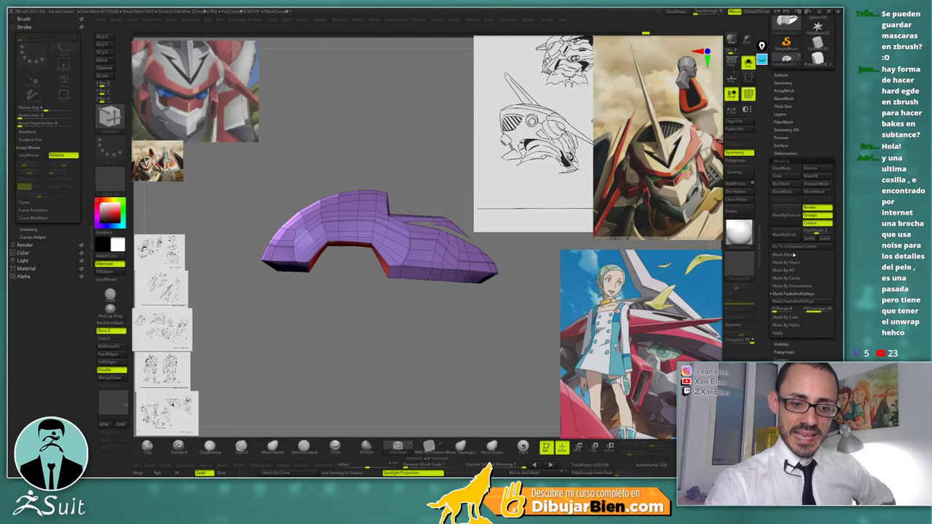
pyautogui.click(786, 324)
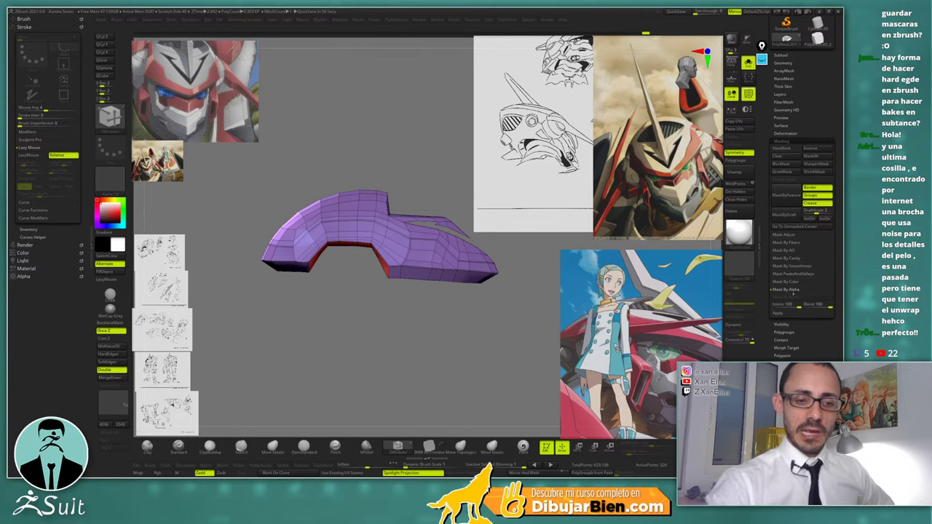
# Look through the Masking options and mask the front half of the shell
pyautogui.scroll(3, 825, 175)
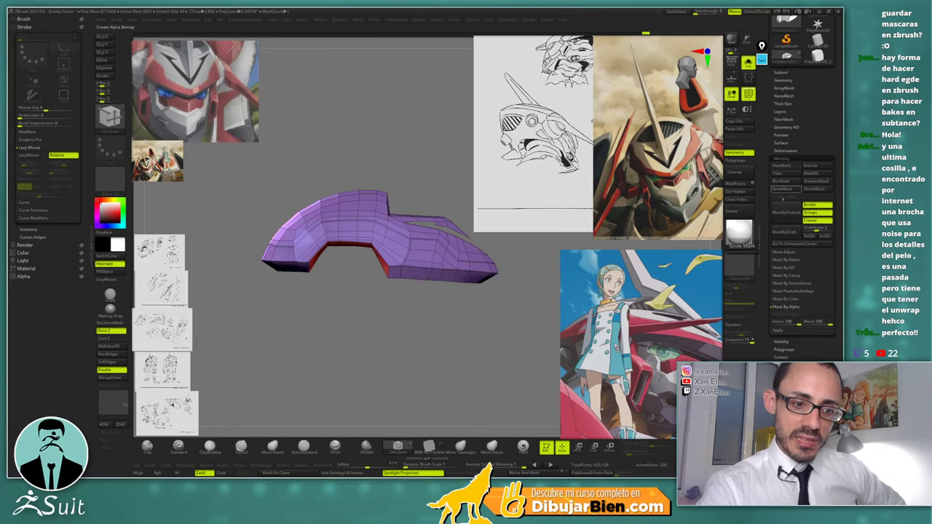
pyautogui.scroll(3, 767, 206)
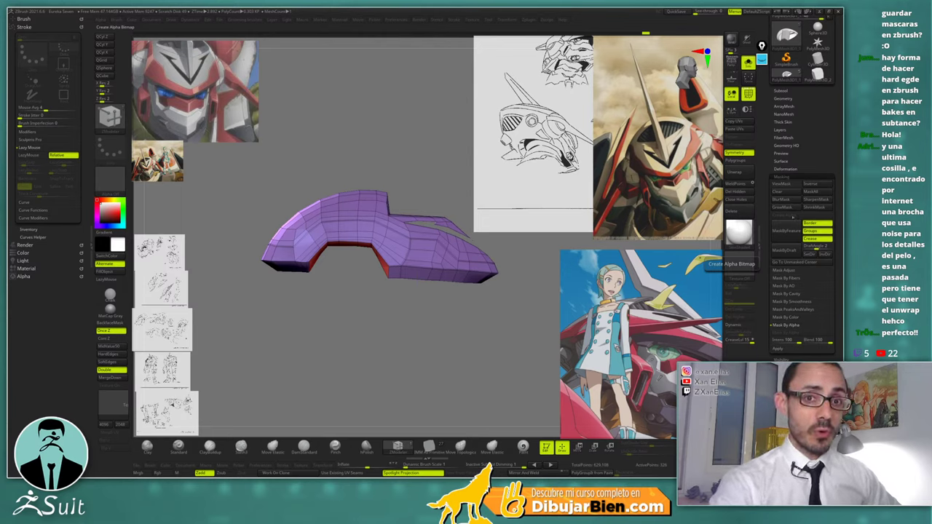
pyautogui.moveTo(419, 160)
pyautogui.keyDown('ctrl'); pyautogui.mouseDown()
pyautogui.moveTo(432, 321)
pyautogui.moveTo(540, 347)
pyautogui.mouseUp(); pyautogui.keyUp('ctrl')
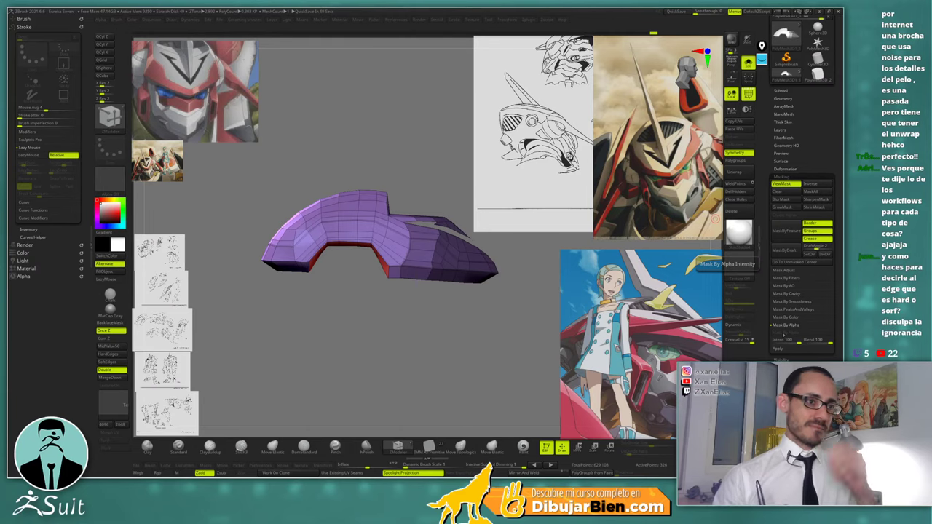
# Try to set the ZModeler edge action to Crease on the shell's edges
pyautogui.moveTo(522, 255); pyautogui.dragTo(466, 268)
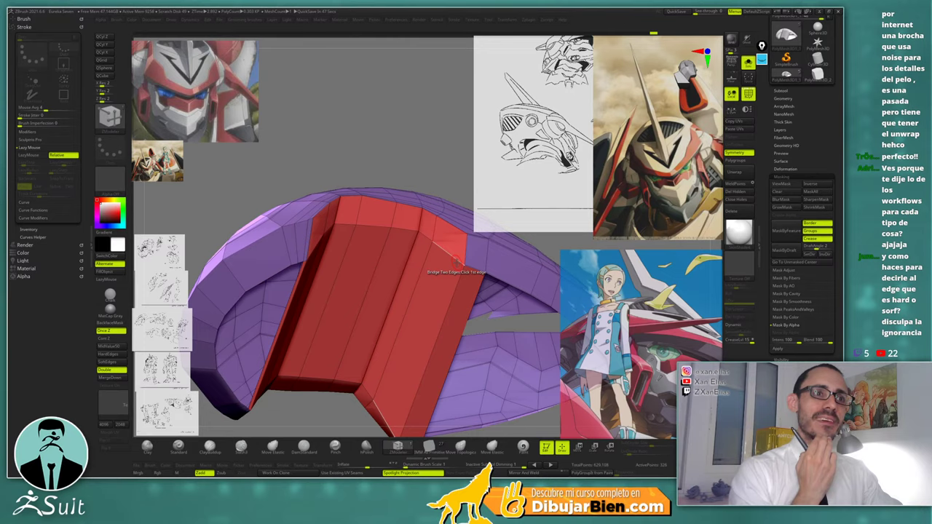
pyautogui.keyDown('ctrl'); pyautogui.moveTo(455, 261); pyautogui.dragTo(441, 278, button='right'); pyautogui.keyUp('ctrl')
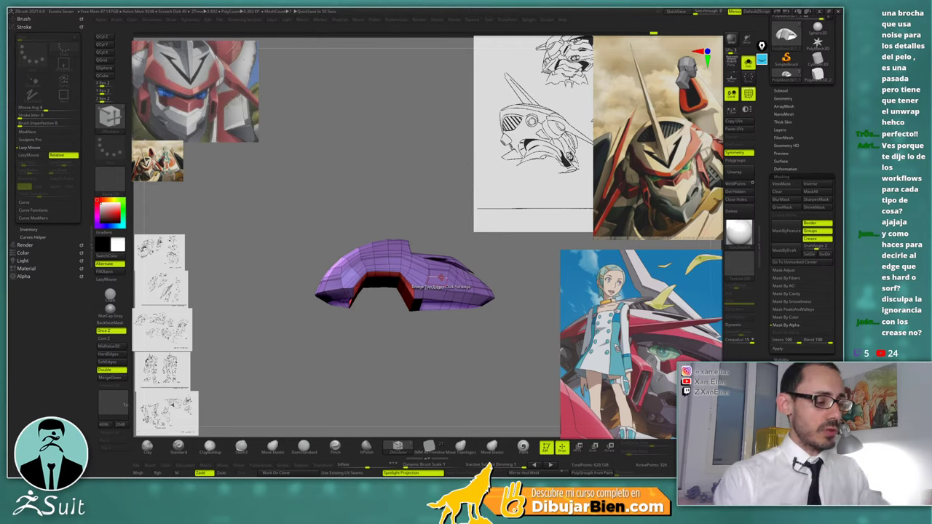
pyautogui.keyDown('alt'); pyautogui.moveTo(442, 204); pyautogui.dragTo(433, 291); pyautogui.keyUp('alt')
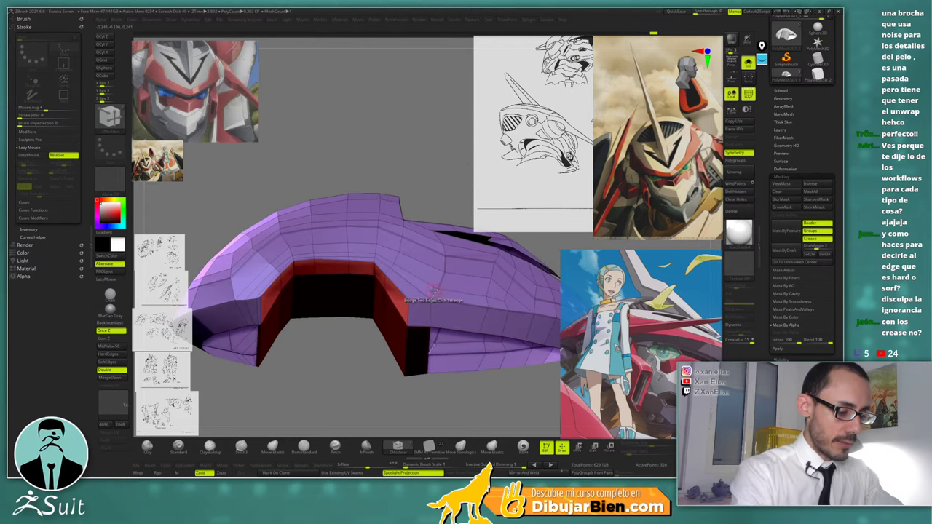
pyautogui.press('space')
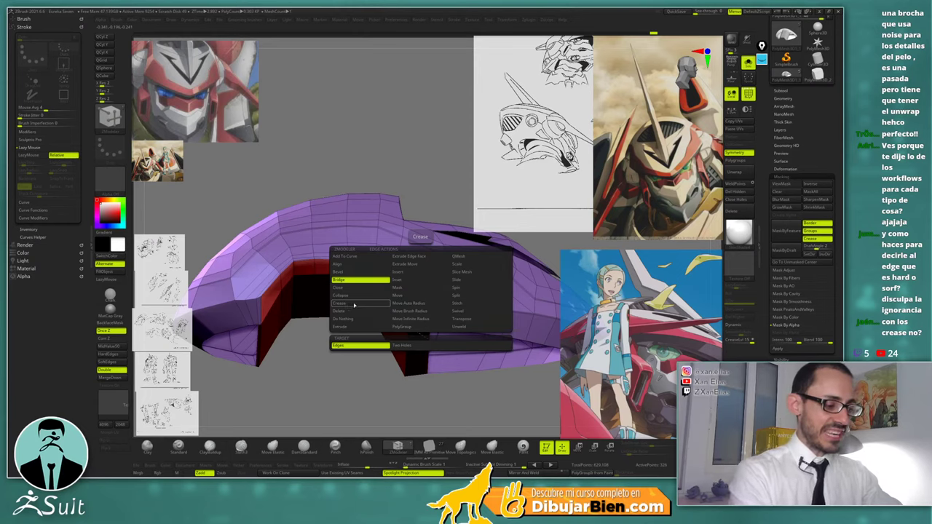
pyautogui.click(354, 305)
pyautogui.moveTo(437, 185); pyautogui.dragTo(449, 284)
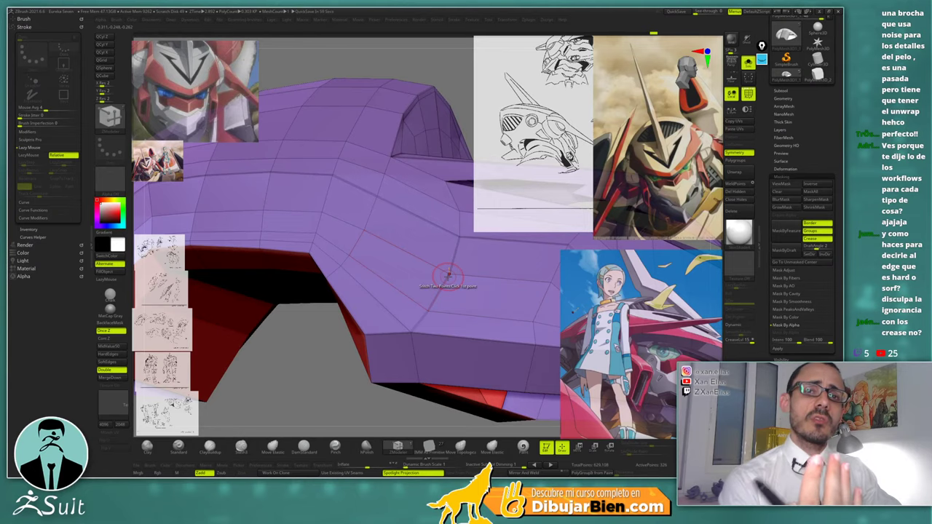
pyautogui.moveTo(448, 275)
pyautogui.keyDown('ctrl'); pyautogui.mouseDown(button='right')
pyautogui.moveTo(433, 288)
pyautogui.moveTo(478, 293)
pyautogui.moveTo(457, 260)
pyautogui.mouseUp(button='right'); pyautogui.keyUp('ctrl')
pyautogui.moveTo(478, 293); pyautogui.dragTo(452, 248)
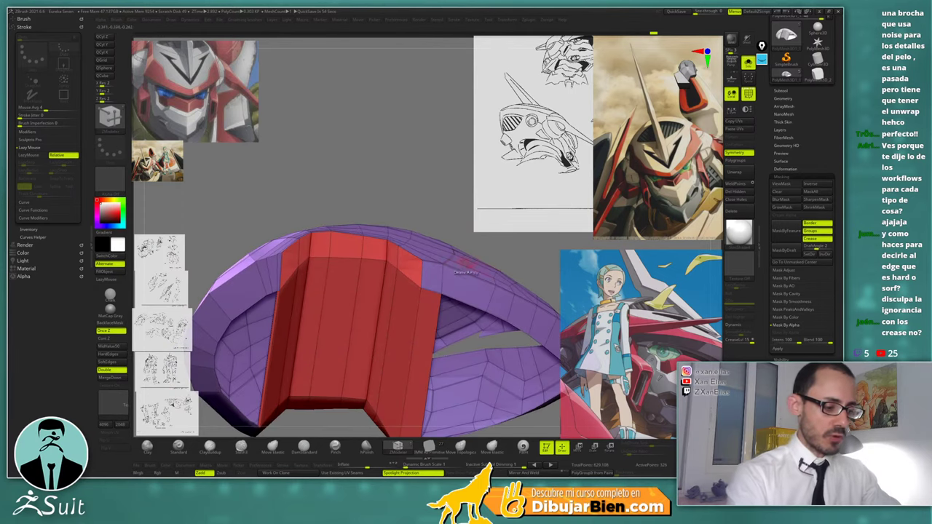
# Preview the shell with dynamic subdivision and the polyframe hidden, then return to the low-poly polyframe display
pyautogui.moveTo(463, 262); pyautogui.dragTo(479, 223, button='right')
pyautogui.moveTo(442, 250)
pyautogui.keyDown('alt'); pyautogui.mouseDown(button='right')
pyautogui.moveTo(437, 226)
pyautogui.moveTo(435, 306)
pyautogui.moveTo(444, 317)
pyautogui.moveTo(430, 319)
pyautogui.mouseUp(button='right'); pyautogui.keyUp('alt')
pyautogui.hotkey('shift', 'f')
pyautogui.press('d')
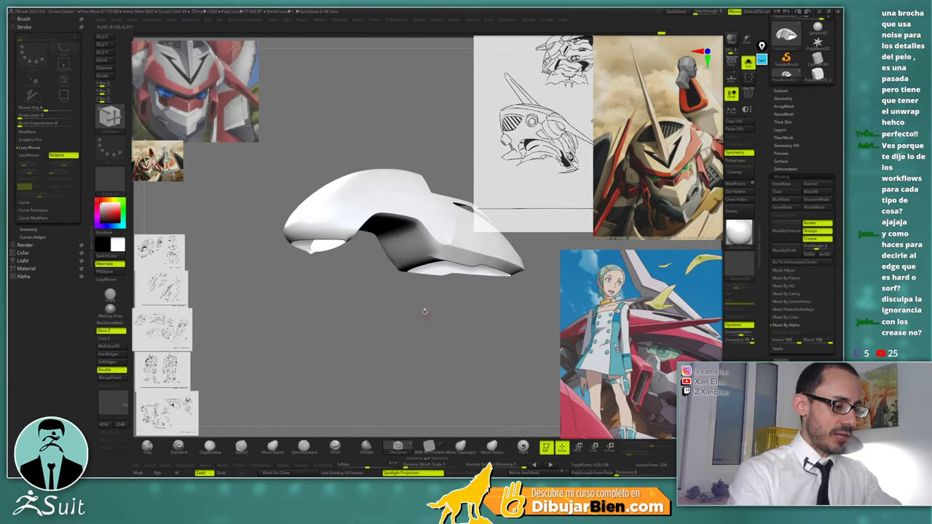
pyautogui.moveTo(430, 319); pyautogui.dragTo(414, 346)
pyautogui.moveTo(436, 262)
pyautogui.mouseDown(button='right')
pyautogui.moveTo(438, 233)
pyautogui.moveTo(422, 281)
pyautogui.moveTo(435, 273)
pyautogui.moveTo(419, 281)
pyautogui.moveTo(428, 277)
pyautogui.mouseUp(button='right')
pyautogui.hotkey('shift', 'd')
pyautogui.hotkey('shift', 'f')
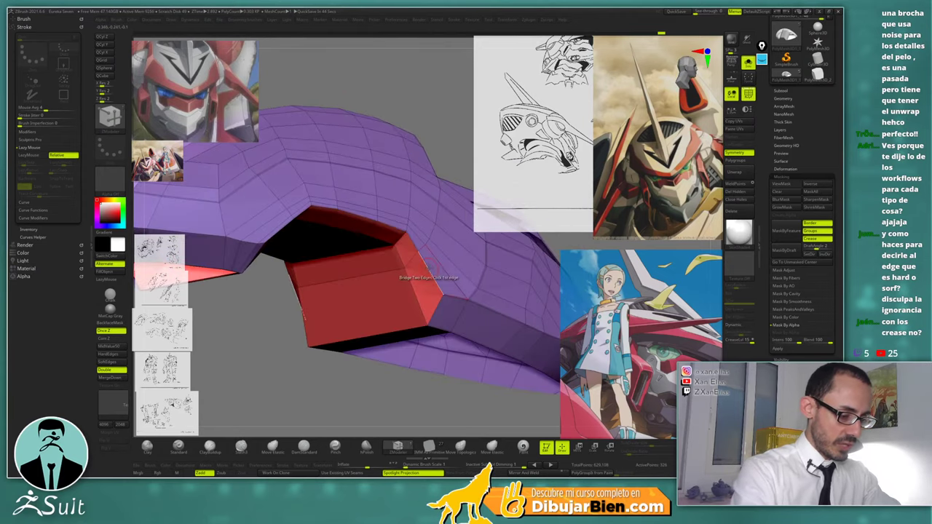
# Set the ZModeler edge action to Crease with the Edge target
pyautogui.press('space')
pyautogui.click(348, 302)
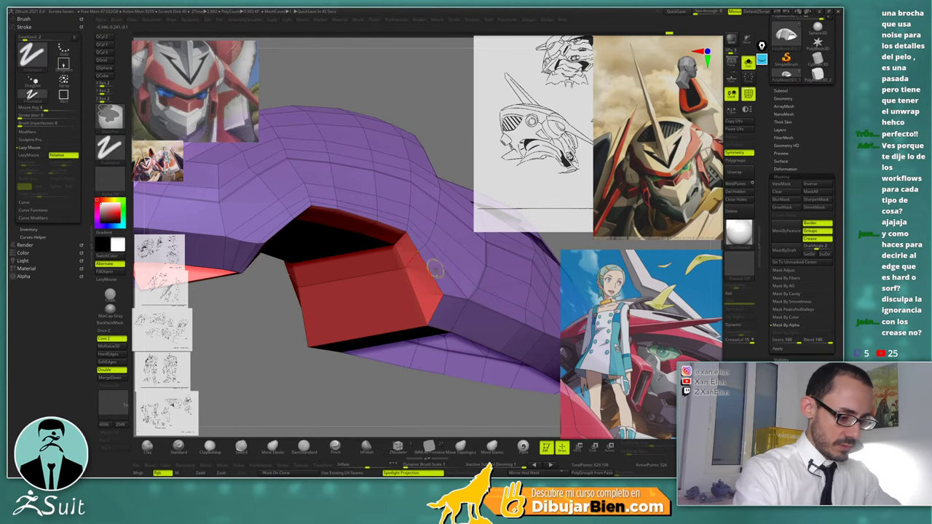
pyautogui.press('space')
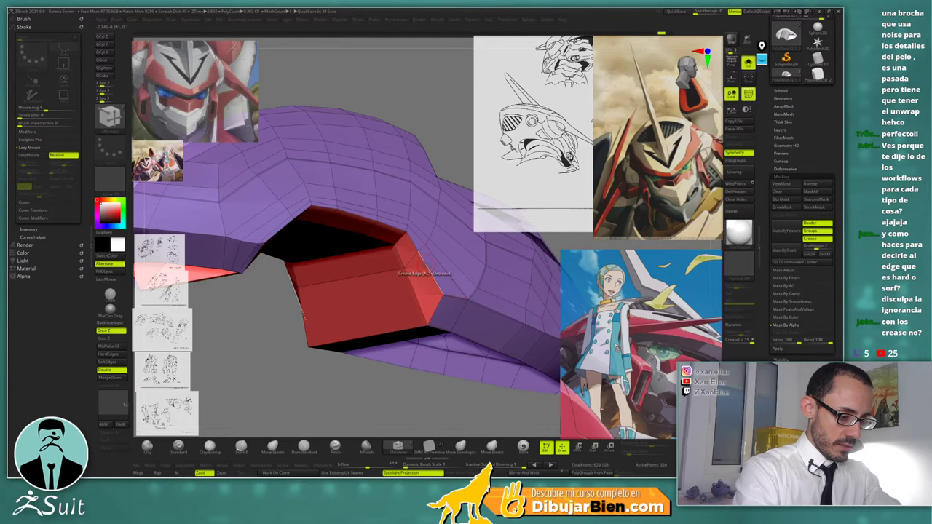
pyautogui.moveTo(424, 272); pyautogui.dragTo(428, 271)
pyautogui.press('space')
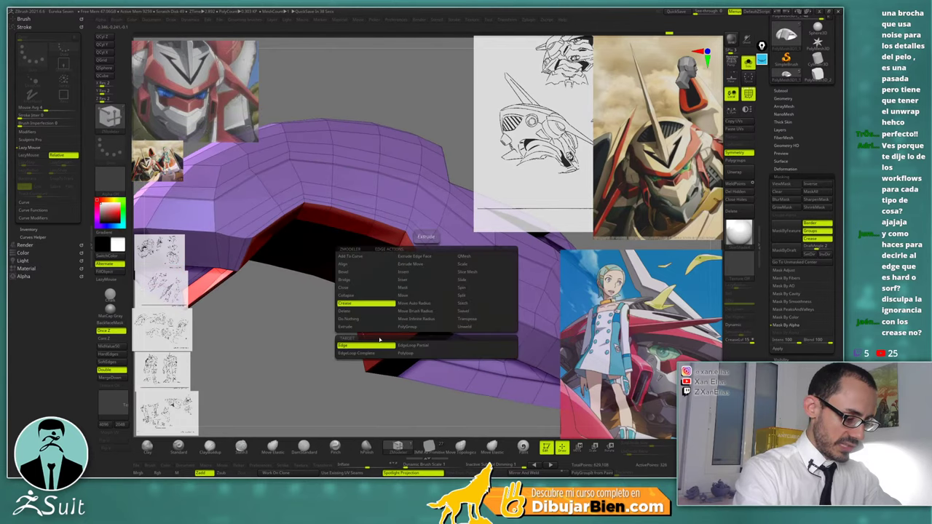
pyautogui.moveTo(418, 271)
pyautogui.keyDown('ctrl'); pyautogui.mouseDown(button='right')
pyautogui.moveTo(470, 224)
pyautogui.moveTo(462, 182)
pyautogui.moveTo(451, 182)
pyautogui.moveTo(422, 266)
pyautogui.moveTo(430, 274)
pyautogui.mouseUp(button='right'); pyautogui.keyUp('ctrl')
# Preview the smoothed shell without polyframe and apply a reflective blue MatCap to examine its surface around the arch
pyautogui.press('d')
pyautogui.hotkey('shift', 'f')
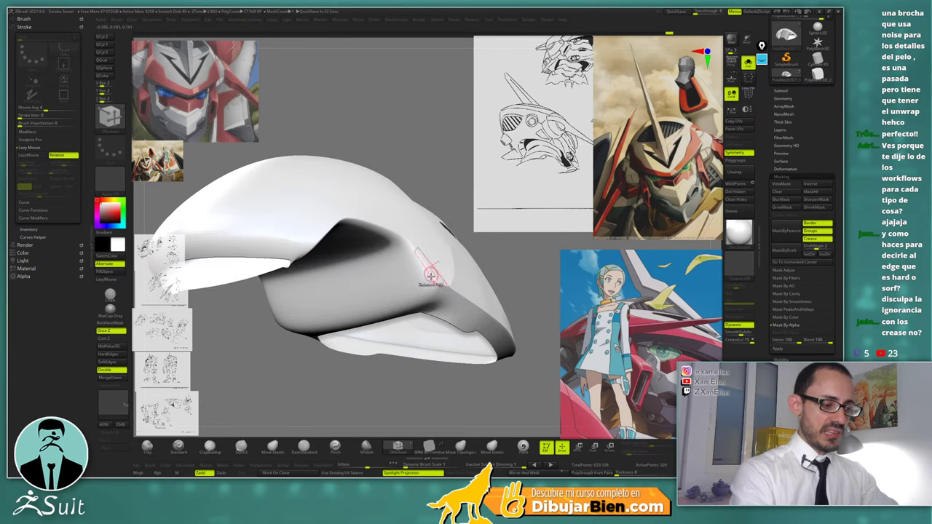
pyautogui.moveTo(405, 234); pyautogui.dragTo(439, 262)
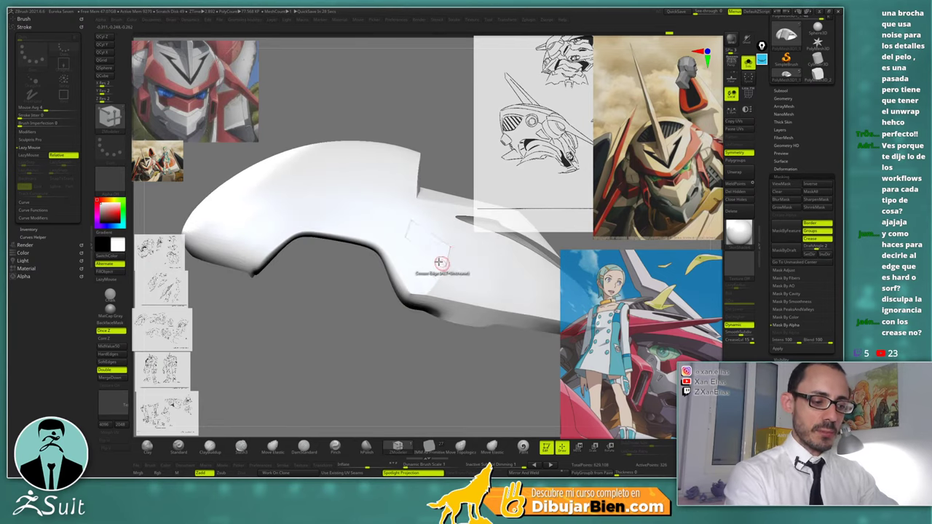
pyautogui.click(738, 232)
pyautogui.click(636, 266)
pyautogui.moveTo(444, 234); pyautogui.dragTo(382, 234)
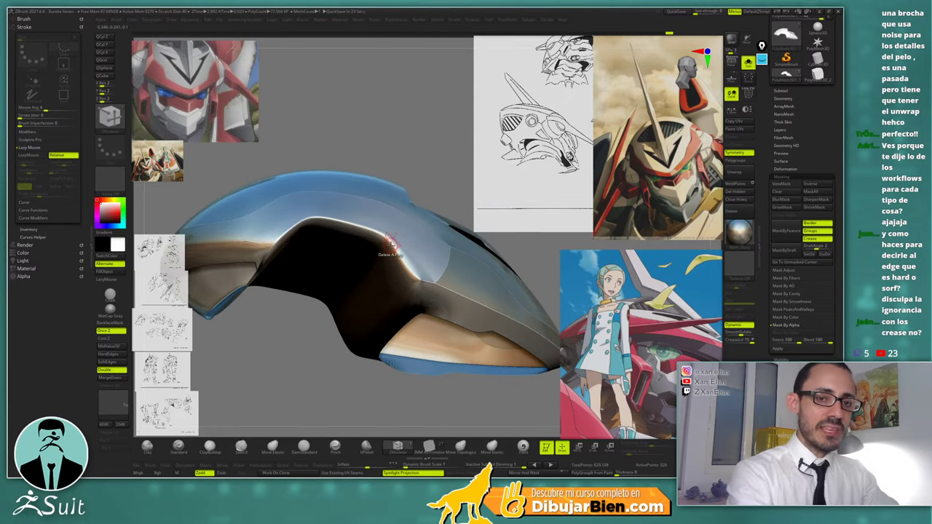
# Compare the faceted arch and underside edges in polyframe display with their dynamically smoothed shape
pyautogui.keyDown('ctrl'); pyautogui.moveTo(393, 243); pyautogui.dragTo(420, 203, button='right'); pyautogui.keyUp('ctrl')
pyautogui.moveTo(420, 203); pyautogui.dragTo(421, 225)
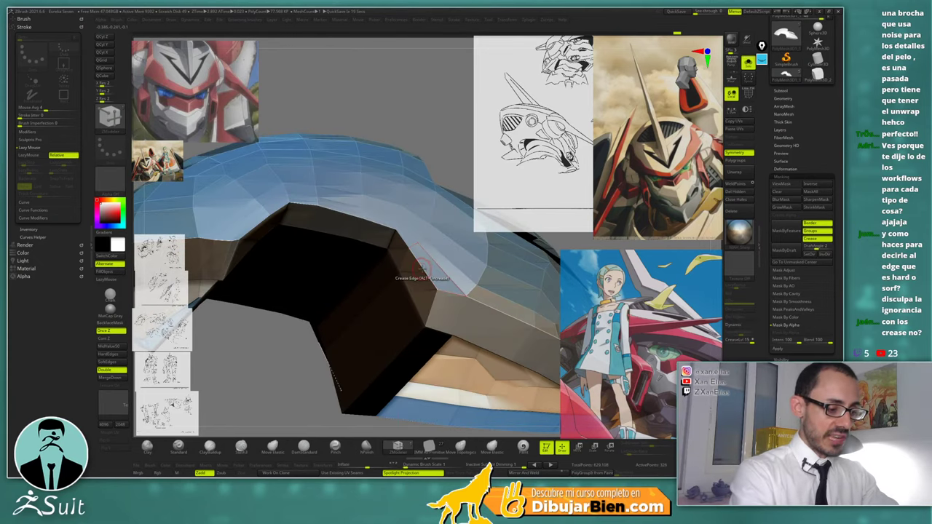
pyautogui.hotkey('shift', 'f')
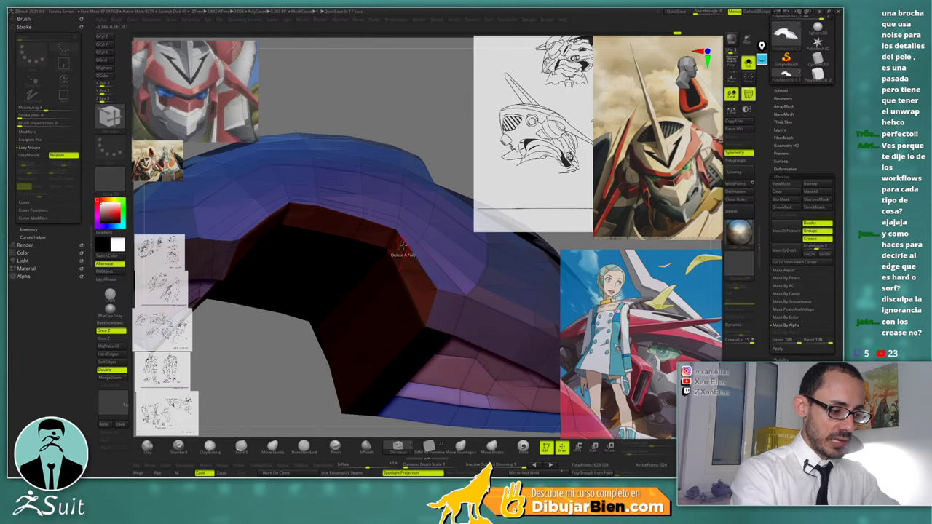
pyautogui.moveTo(405, 239)
pyautogui.mouseDown(button='right')
pyautogui.moveTo(393, 189)
pyautogui.moveTo(352, 231)
pyautogui.moveTo(361, 221)
pyautogui.moveTo(397, 235)
pyautogui.mouseUp(button='right')
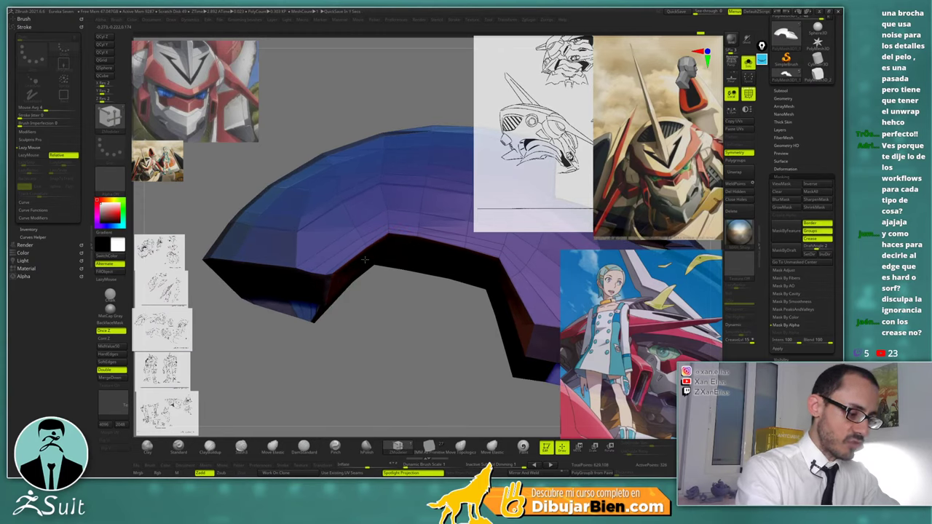
pyautogui.moveTo(352, 260); pyautogui.dragTo(444, 190, button='right')
pyautogui.press('d')
pyautogui.hotkey('shift', 'f')
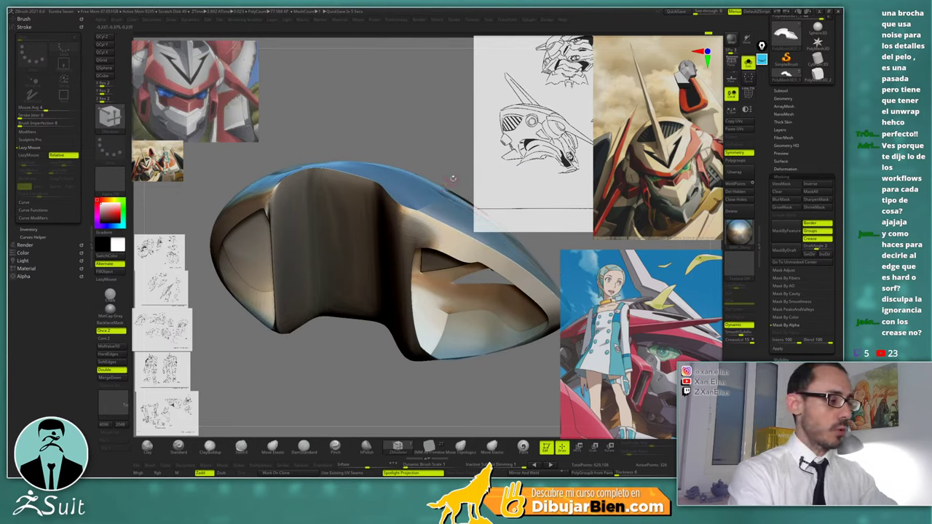
# Switch the shell back to a white material and show the low-poly mesh with its polyframe
pyautogui.press('m')
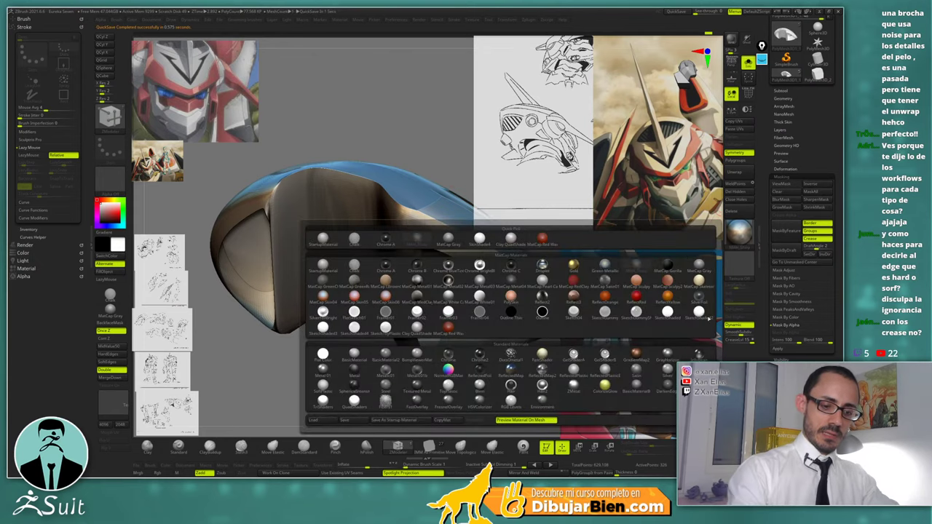
pyautogui.click(479, 239)
pyautogui.moveTo(425, 243); pyautogui.dragTo(404, 239, button='right')
pyautogui.hotkey('shift', 'f')
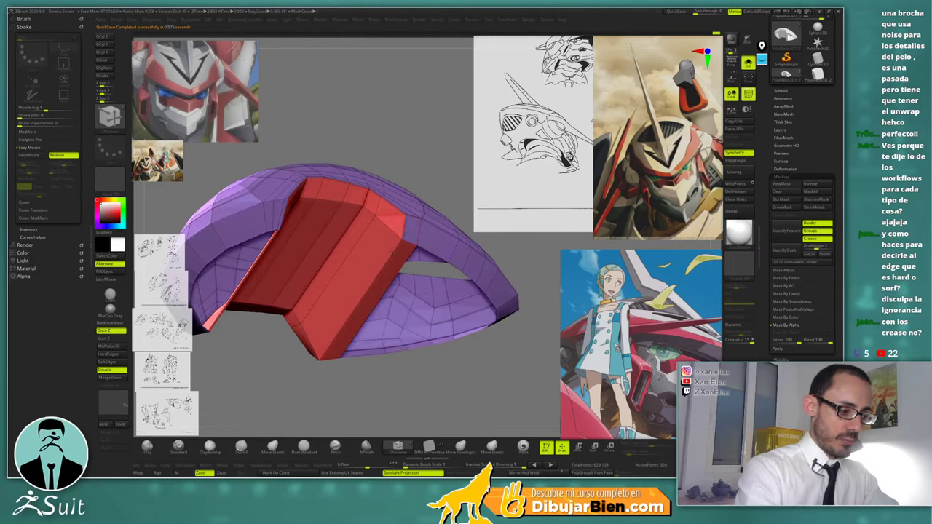
# Crease the edges around the red underside panel, checking them with the dynamic subdivision preview
pyautogui.moveTo(389, 218)
pyautogui.mouseDown(button='right')
pyautogui.moveTo(415, 227)
pyautogui.moveTo(412, 235)
pyautogui.moveTo(349, 231)
pyautogui.mouseUp(button='right')
pyautogui.click(327, 226)
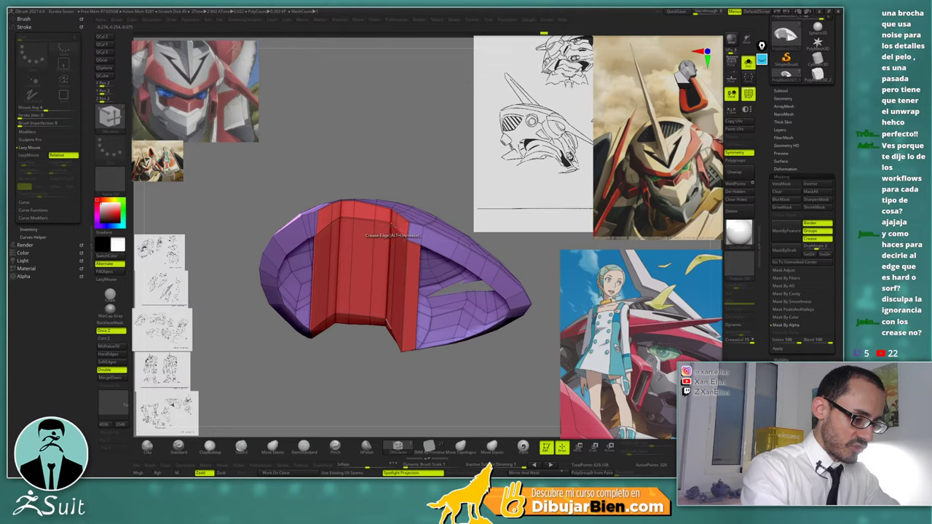
pyautogui.moveTo(380, 227)
pyautogui.mouseDown(button='right')
pyautogui.moveTo(369, 211)
pyautogui.moveTo(443, 197)
pyautogui.moveTo(429, 211)
pyautogui.moveTo(444, 187)
pyautogui.moveTo(392, 200)
pyautogui.moveTo(403, 226)
pyautogui.moveTo(364, 276)
pyautogui.moveTo(339, 262)
pyautogui.moveTo(352, 253)
pyautogui.mouseUp(button='right')
pyautogui.press('d')
pyautogui.hotkey('shift', 'f')
pyautogui.hotkey('shift', 'd')
pyautogui.hotkey('shift', 'f')
# Inspect the arch and rim edges, then preview the creased shell smoothed with the polyframe hidden
pyautogui.moveTo(310, 274); pyautogui.dragTo(348, 298, button='right')
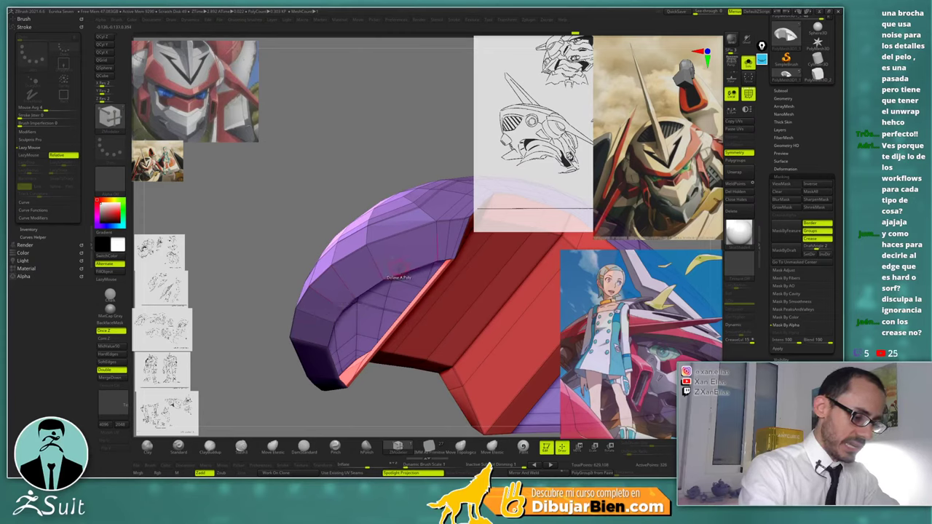
pyautogui.moveTo(441, 261)
pyautogui.keyDown('ctrl'); pyautogui.mouseDown(button='right')
pyautogui.moveTo(438, 148)
pyautogui.moveTo(435, 228)
pyautogui.mouseUp(button='right'); pyautogui.keyUp('ctrl')
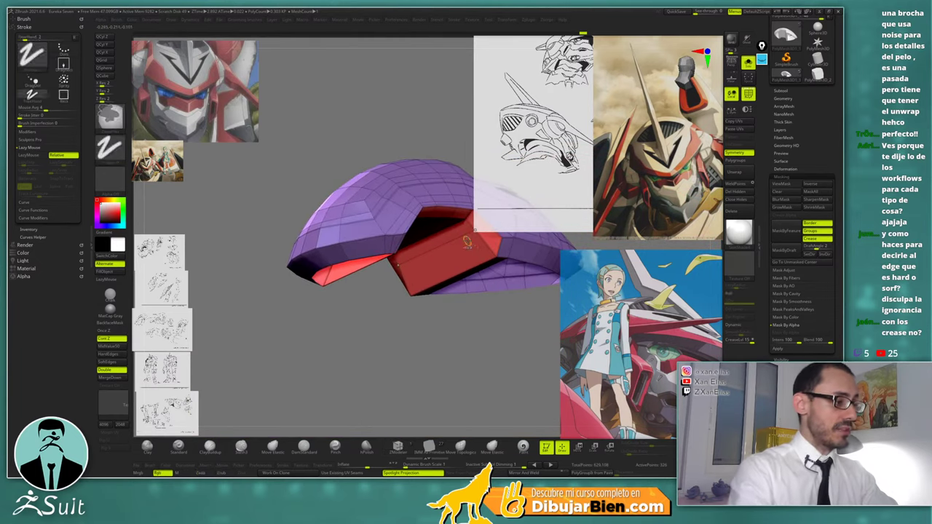
pyautogui.press('d')
pyautogui.hotkey('shift', 'f')
pyautogui.keyDown('alt'); pyautogui.moveTo(494, 303); pyautogui.dragTo(470, 296, button='right'); pyautogui.keyUp('alt')
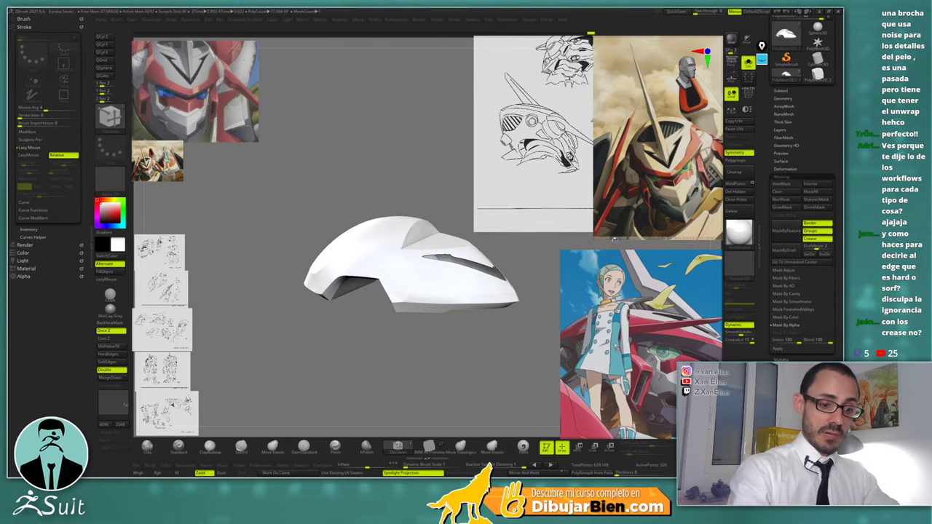
# Apply the reflective blue MatCap and examine the reflections on the creased shell from several angles
pyautogui.click(738, 232)
pyautogui.click(529, 297)
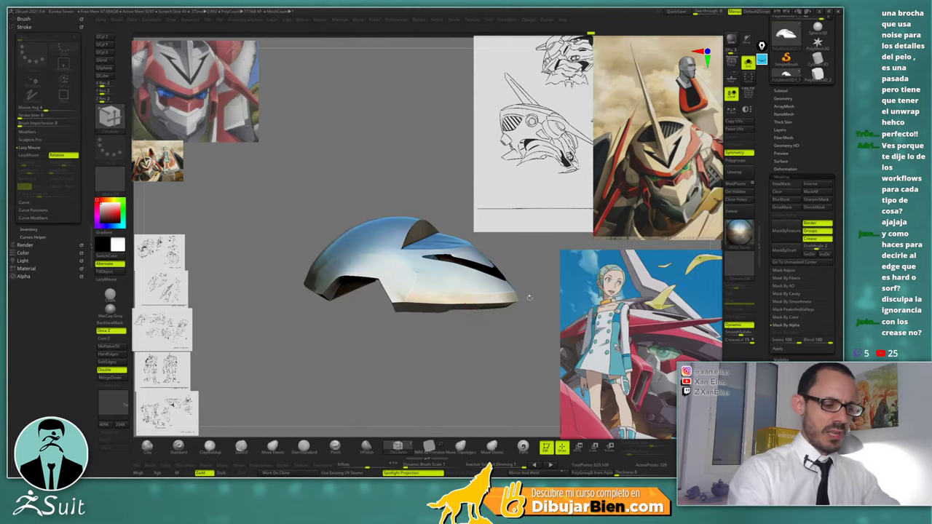
pyautogui.moveTo(478, 295); pyautogui.dragTo(438, 328, button='right')
pyautogui.moveTo(435, 318); pyautogui.dragTo(442, 294)
# Show the shell's polyframe again and change its material to SketchShaded2
pyautogui.hotkey('shift', 'f')
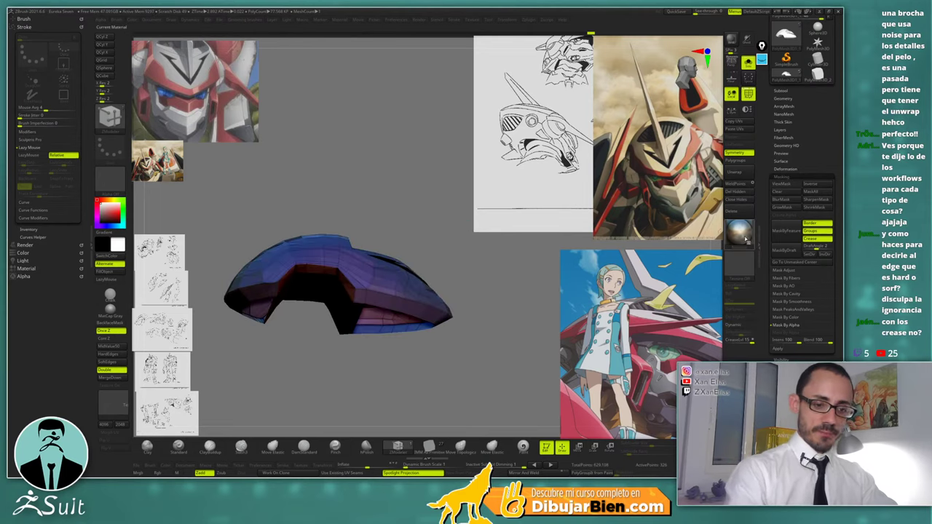
pyautogui.click(740, 235)
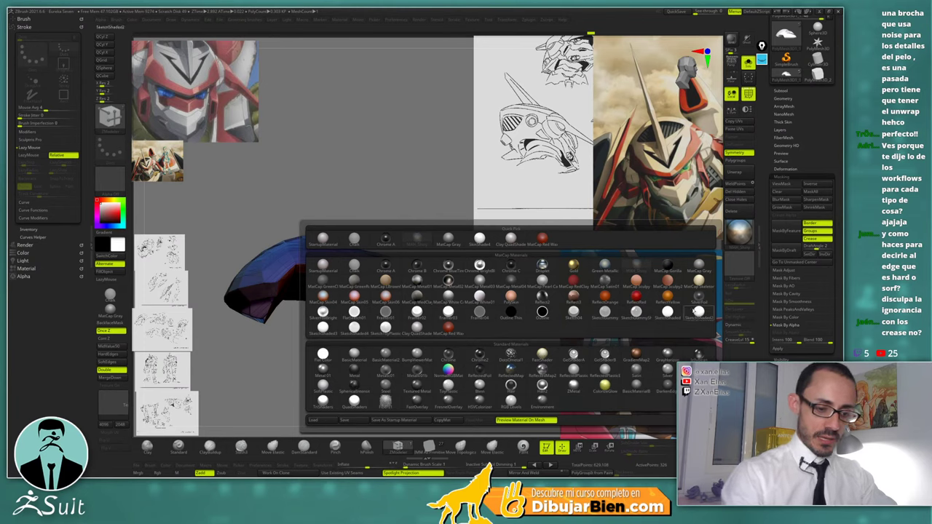
pyautogui.click(699, 311)
# Set the ZModeler edge action to Bridge and bridge the facing inner rim edges beside the red underside panel
pyautogui.moveTo(418, 251); pyautogui.dragTo(400, 242)
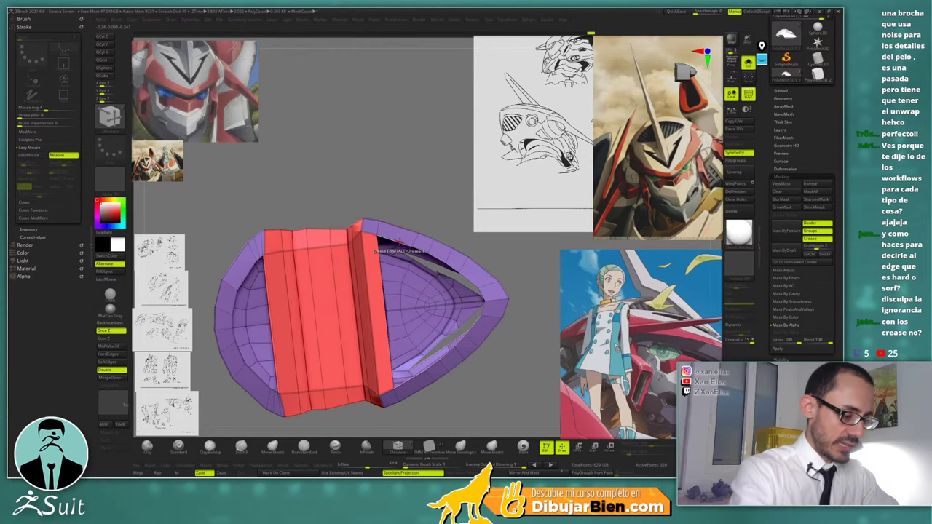
pyautogui.press('space')
pyautogui.click(339, 263)
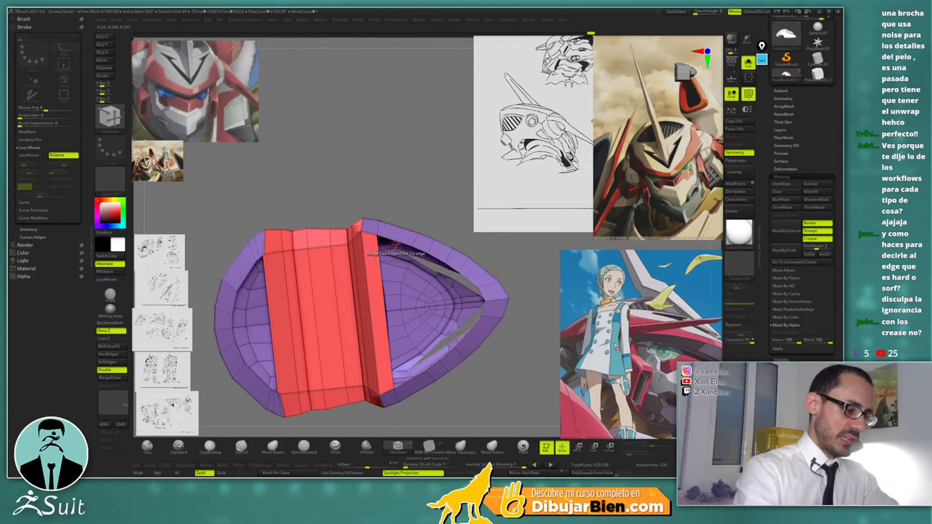
pyautogui.click(398, 244)
pyautogui.click(413, 385)
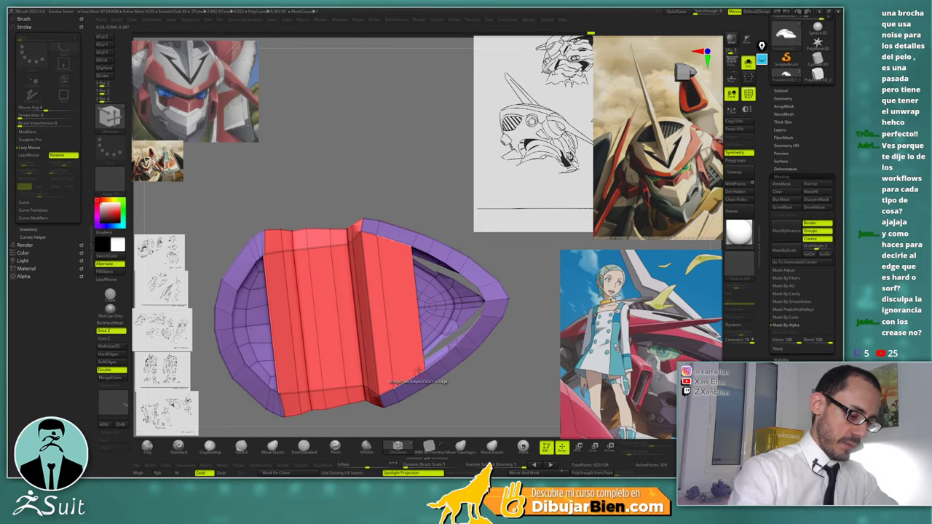
# Bridge the next pair of facing inner rim edges, extending the underside panel towards the pointed end
pyautogui.keyDown('alt'); pyautogui.moveTo(509, 242); pyautogui.dragTo(492, 244); pyautogui.keyUp('alt')
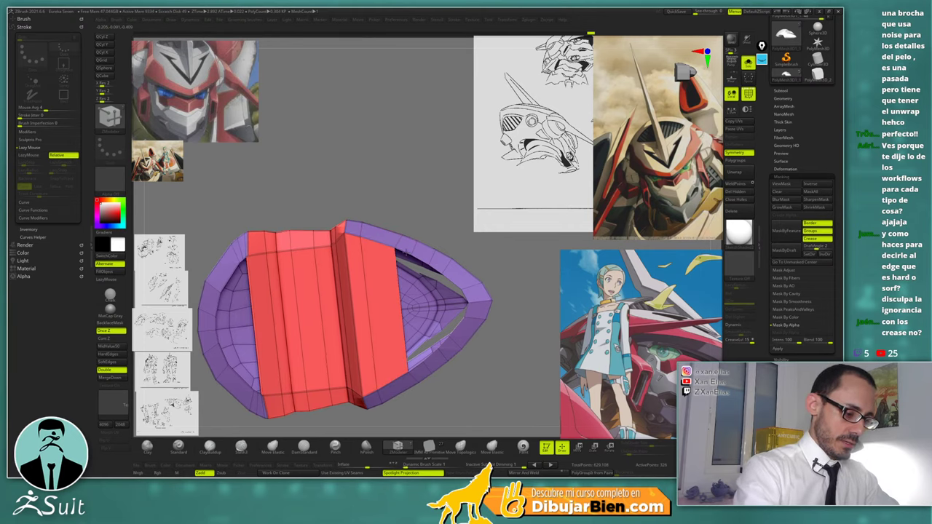
pyautogui.click(406, 254)
pyautogui.click(412, 369)
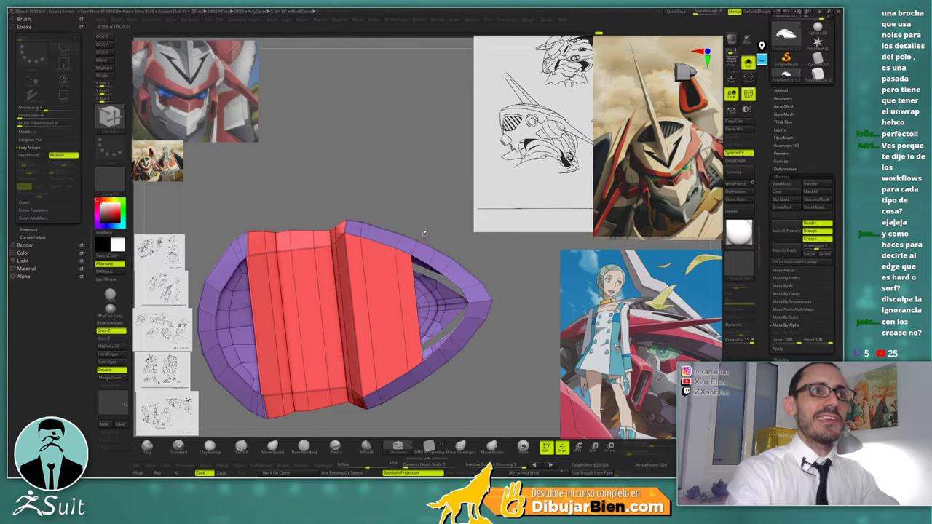
# Bridge the facing inner rim edge pairs towards the rounded end, extending the red underside panel with narrow strips
pyautogui.keyDown('alt'); pyautogui.moveTo(438, 220); pyautogui.dragTo(458, 213); pyautogui.keyUp('alt')
pyautogui.keyDown('ctrl'); pyautogui.moveTo(334, 281); pyautogui.dragTo(318, 251, button='right'); pyautogui.keyUp('ctrl')
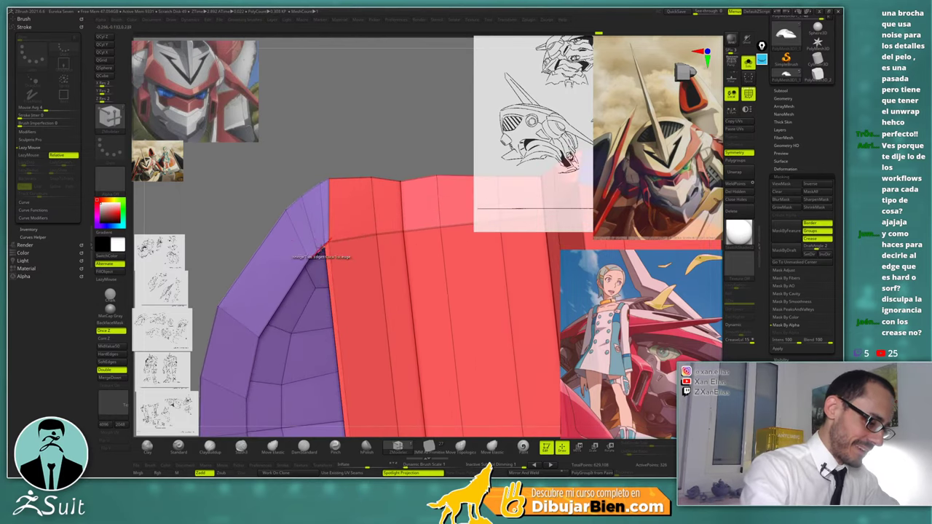
pyautogui.click(319, 250)
pyautogui.keyDown('alt'); pyautogui.moveTo(306, 320); pyautogui.dragTo(319, 101, button='right'); pyautogui.keyUp('alt')
pyautogui.click(363, 374)
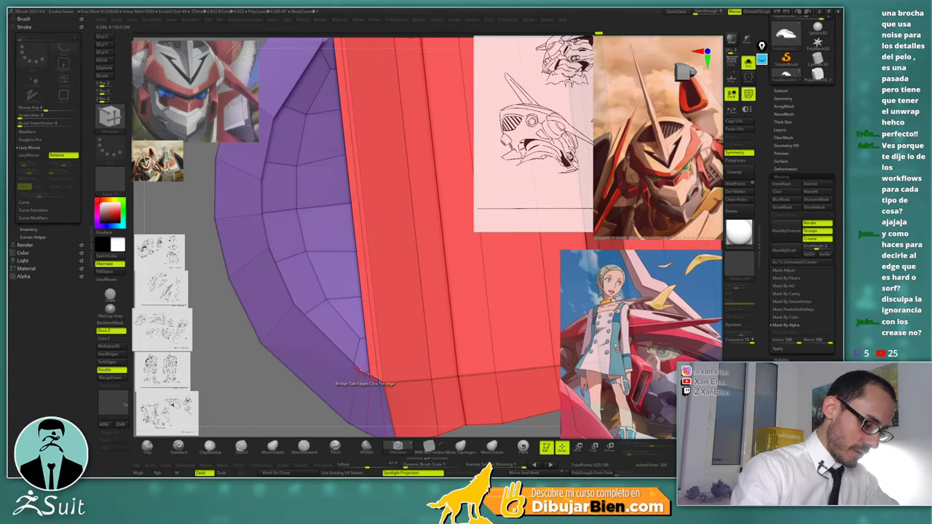
pyautogui.keyDown('alt'); pyautogui.moveTo(379, 252); pyautogui.dragTo(401, 403, button='right'); pyautogui.keyUp('alt')
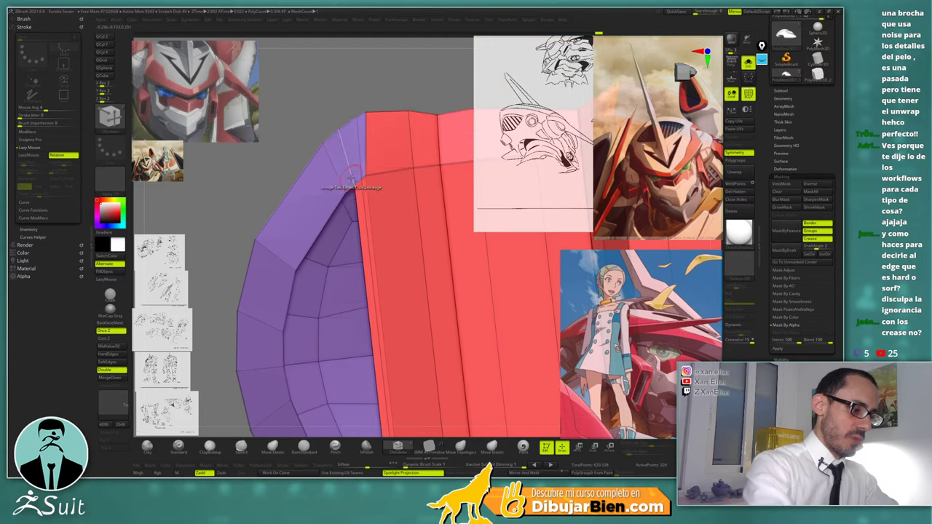
pyautogui.click(344, 187)
pyautogui.click(354, 196)
pyautogui.keyDown('ctrl'); pyautogui.moveTo(374, 224); pyautogui.dragTo(386, 243, button='right'); pyautogui.keyUp('ctrl')
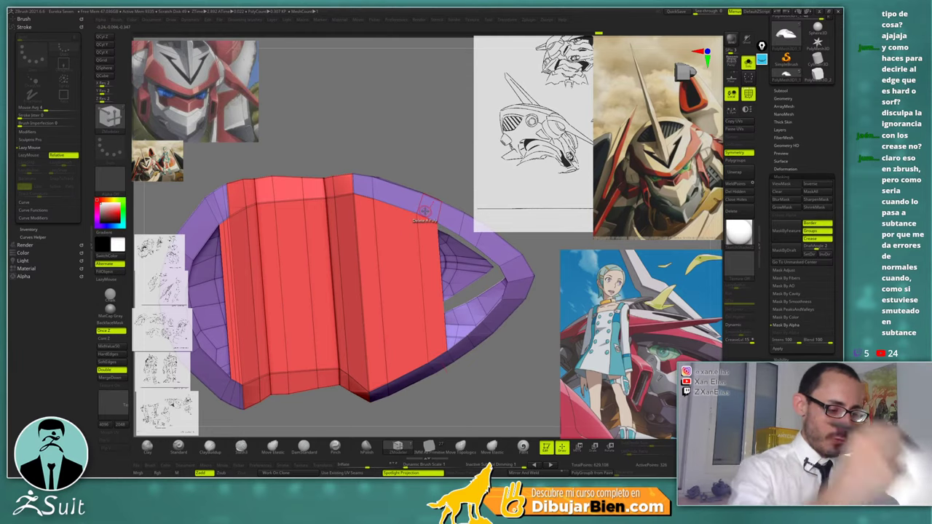
# Try inserting a lengthwise edge loop through the middle of the red underside panel with the Insert edge action
pyautogui.moveTo(438, 246)
pyautogui.keyDown('ctrl'); pyautogui.mouseDown(button='right')
pyautogui.moveTo(424, 235)
pyautogui.moveTo(457, 199)
pyautogui.moveTo(424, 251)
pyautogui.mouseUp(button='right'); pyautogui.keyUp('ctrl')
pyautogui.press('space')
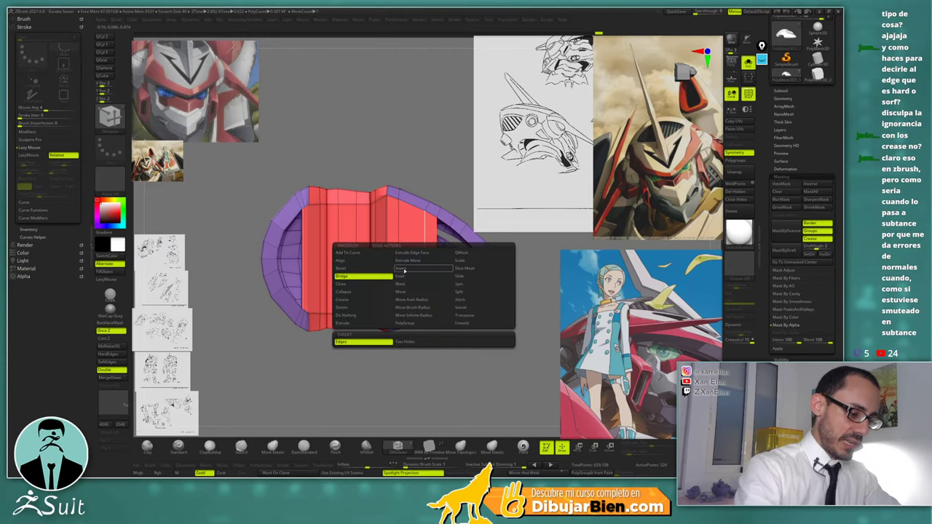
pyautogui.click(404, 270)
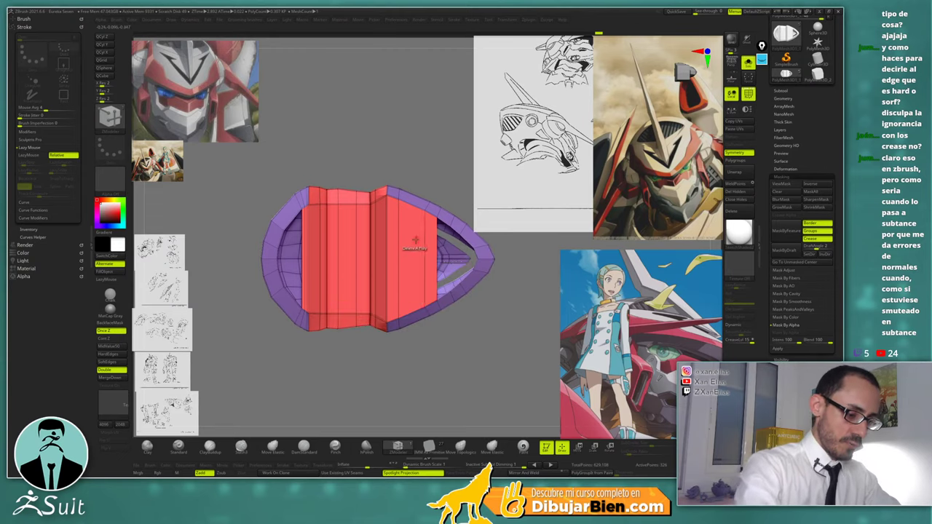
pyautogui.press('space')
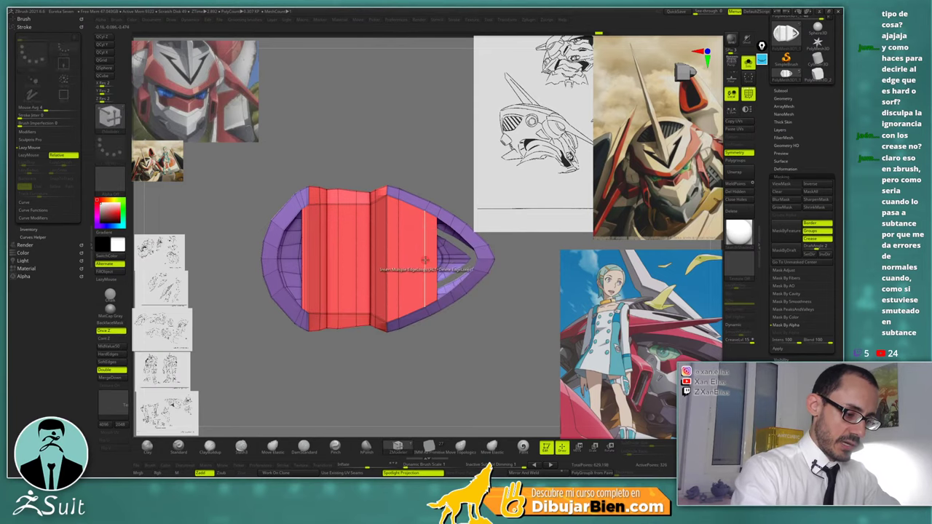
pyautogui.moveTo(425, 253); pyautogui.dragTo(478, 255, button='right')
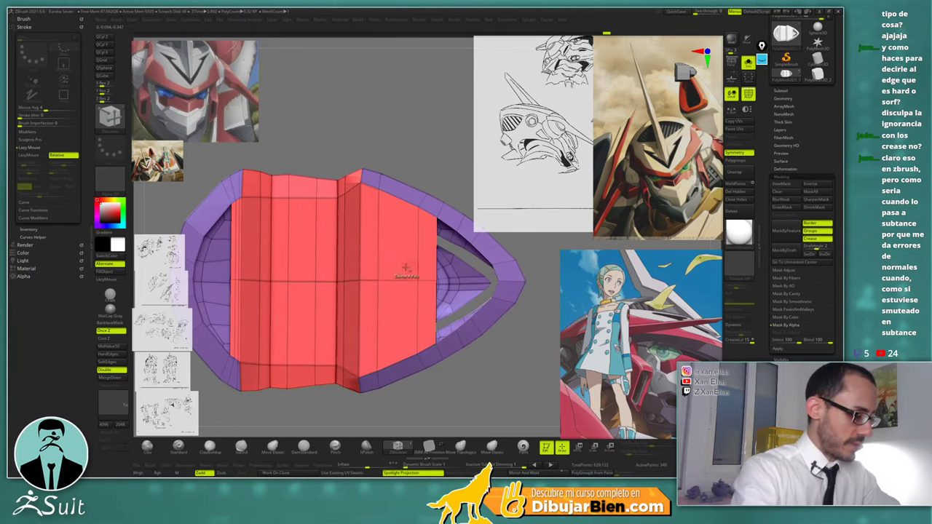
pyautogui.keyDown('alt'); pyautogui.moveTo(405, 268); pyautogui.dragTo(435, 230, button='right'); pyautogui.keyUp('alt')
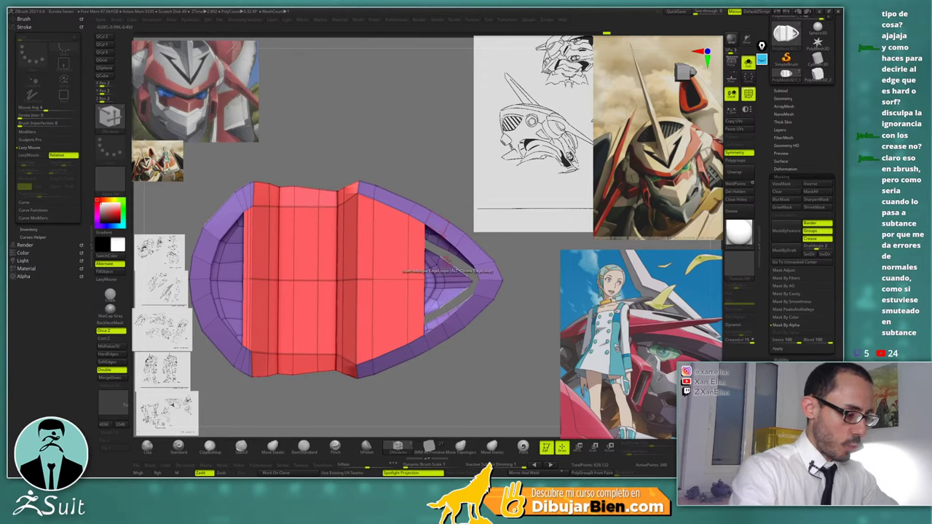
pyautogui.keyDown('alt'); pyautogui.moveTo(274, 252); pyautogui.dragTo(352, 263, button='right'); pyautogui.keyUp('alt')
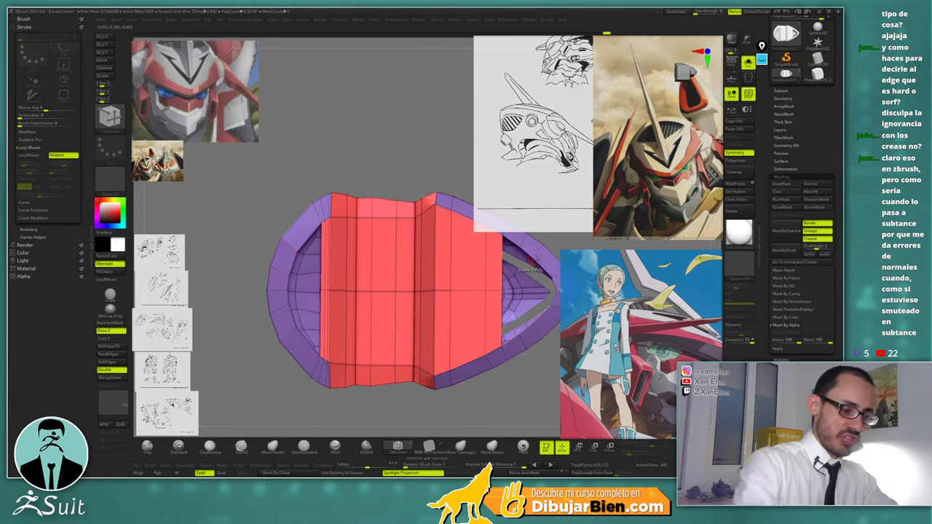
pyautogui.keyDown('alt'); pyautogui.moveTo(545, 257); pyautogui.dragTo(446, 254, button='right'); pyautogui.keyUp('alt')
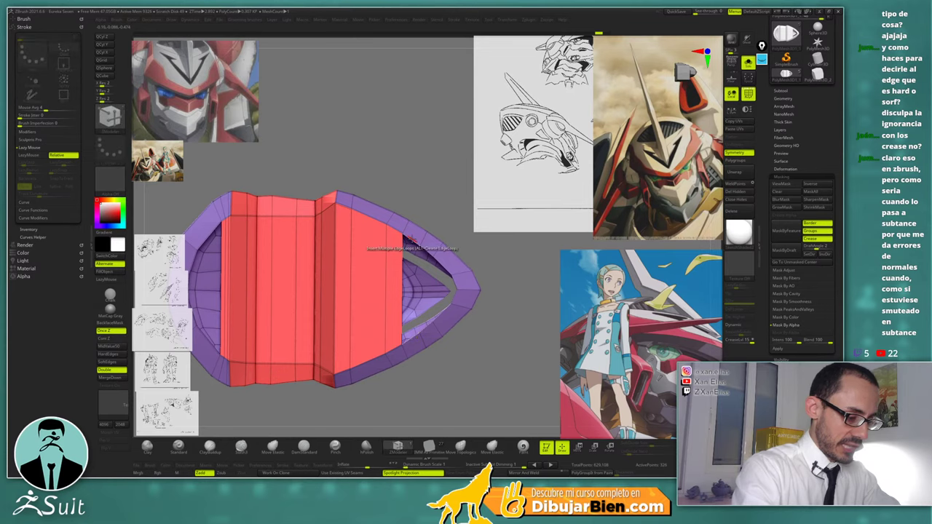
# Bridge one more rim edge pair at the pointed end, and insert lengthwise edge loops through the underside panel's centre and both halves
pyautogui.press('space')
pyautogui.click(362, 261)
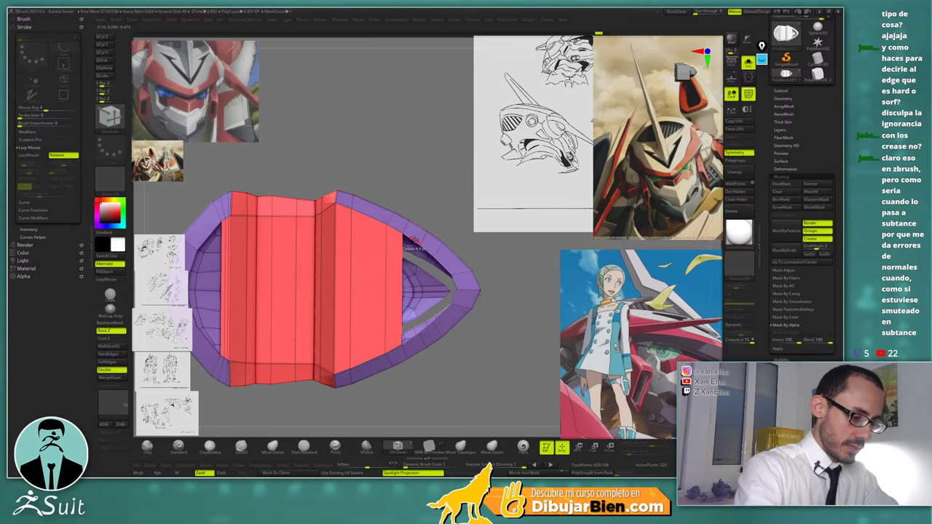
pyautogui.press('space')
pyautogui.click(387, 273)
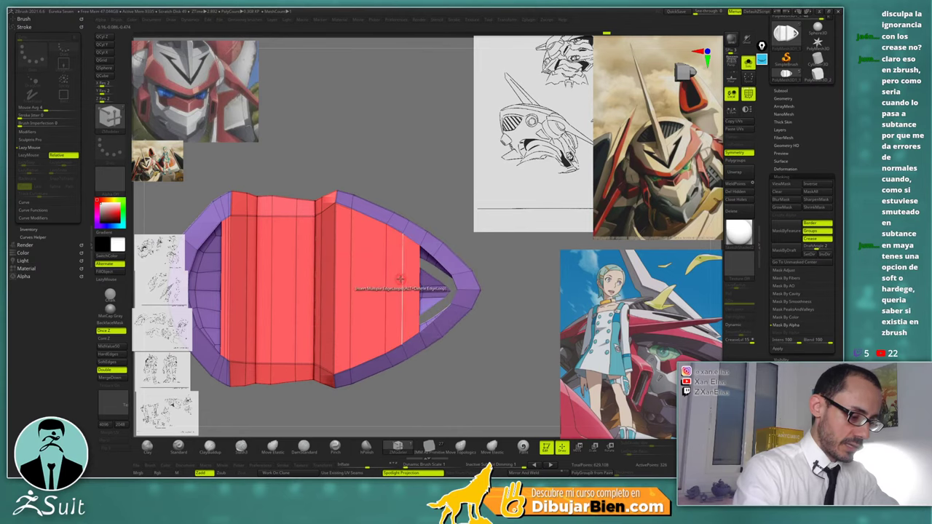
pyautogui.keyDown('ctrl'); pyautogui.moveTo(397, 268); pyautogui.dragTo(452, 265, button='right'); pyautogui.keyUp('ctrl')
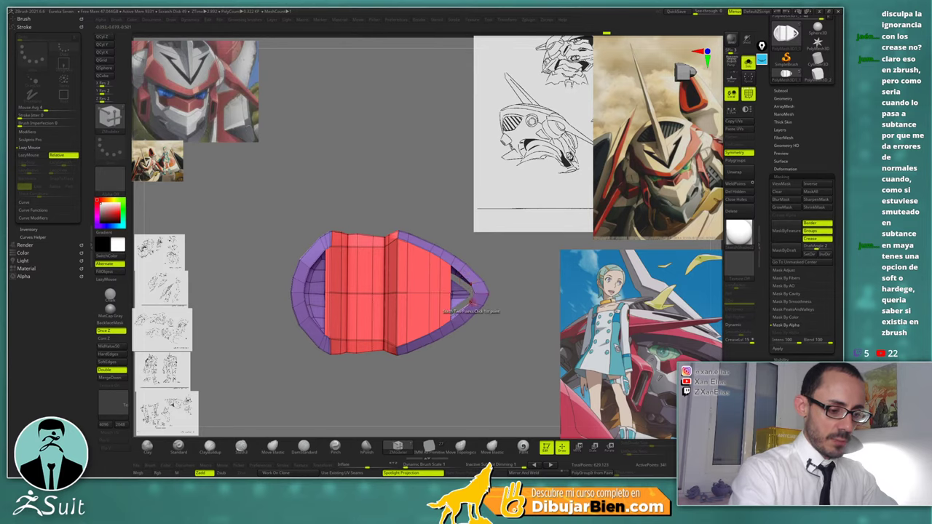
pyautogui.keyDown('ctrl'); pyautogui.moveTo(336, 267); pyautogui.dragTo(428, 262, button='right'); pyautogui.keyUp('ctrl')
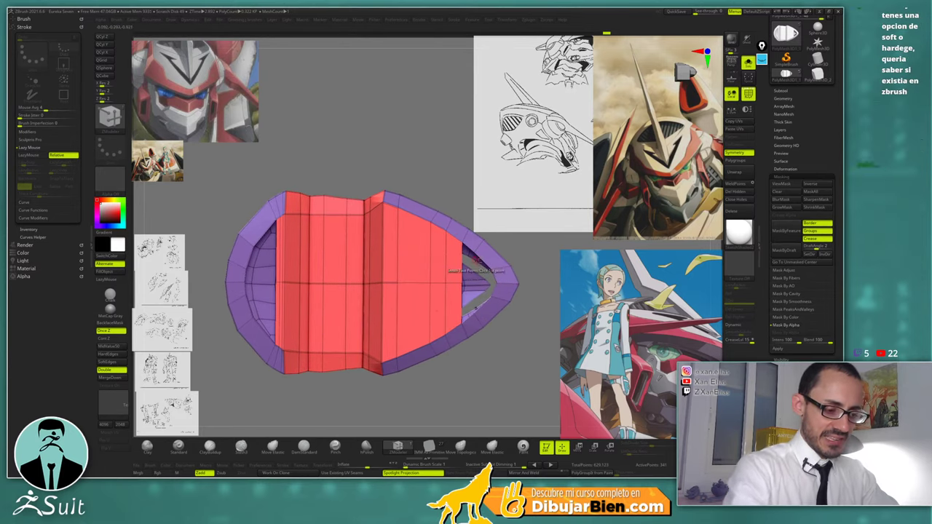
pyautogui.press('space')
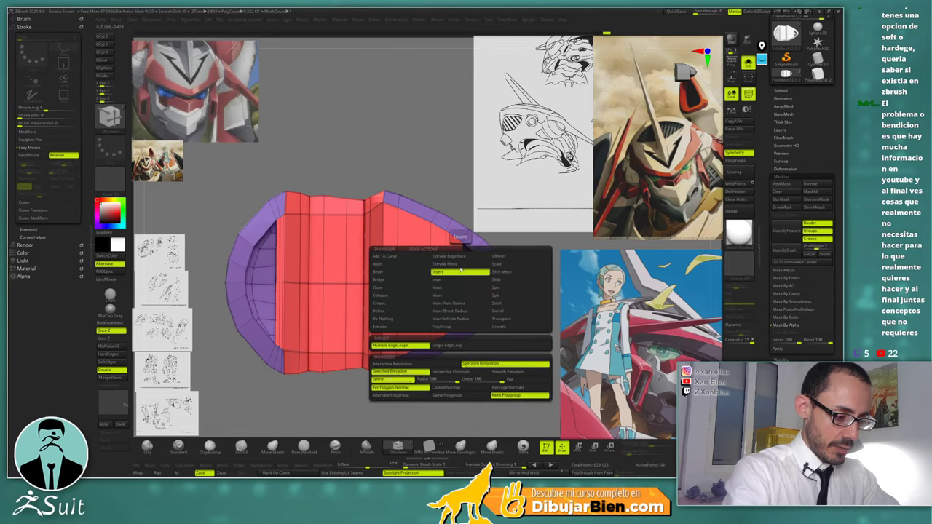
pyautogui.click(452, 289)
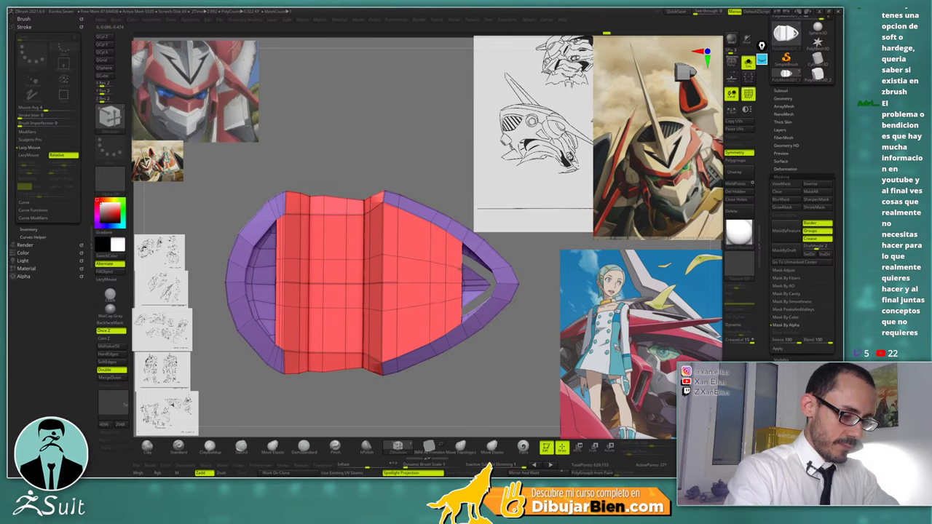
# Set the edge action back to Bridge and bridge the panel's central end edges to the rim's pointed tip
pyautogui.press('space')
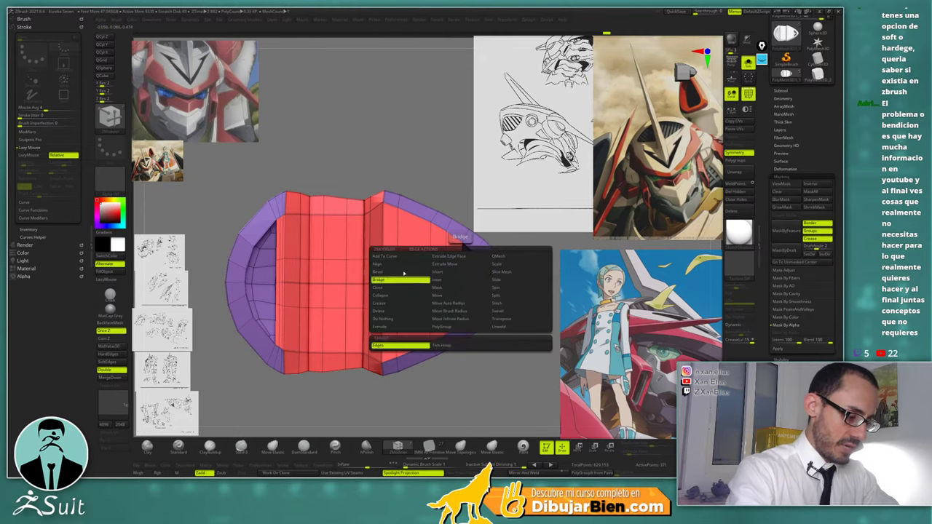
pyautogui.click(463, 280)
pyautogui.click(494, 275)
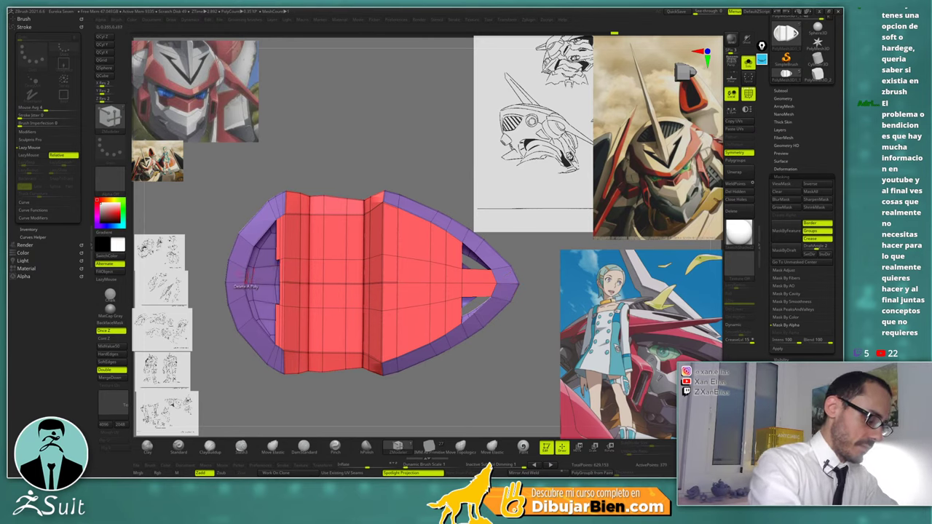
pyautogui.moveTo(290, 273)
pyautogui.mouseDown(button='right')
pyautogui.moveTo(308, 271)
pyautogui.moveTo(293, 269)
pyautogui.mouseUp(button='right')
pyautogui.hotkey('ctrl', 'z')
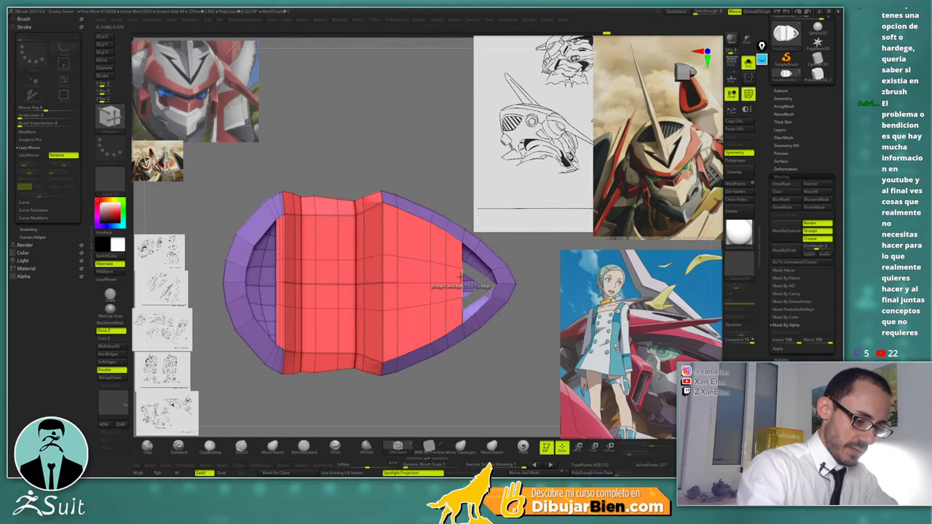
pyautogui.click(495, 281)
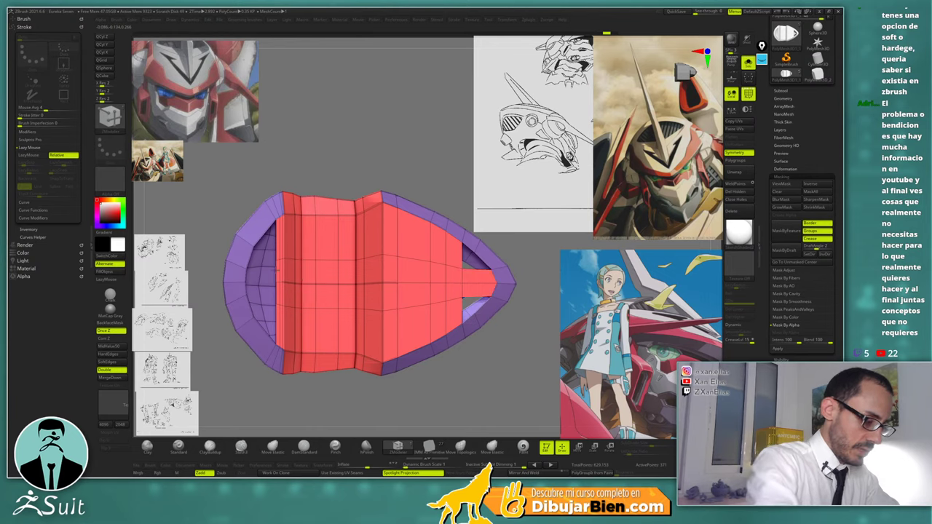
# Bridge the panel's central edges to the rim at the rounded end and fill the gaps beside that strip
pyautogui.keyDown('alt'); pyautogui.moveTo(287, 249); pyautogui.dragTo(338, 280, button='right'); pyautogui.keyUp('alt')
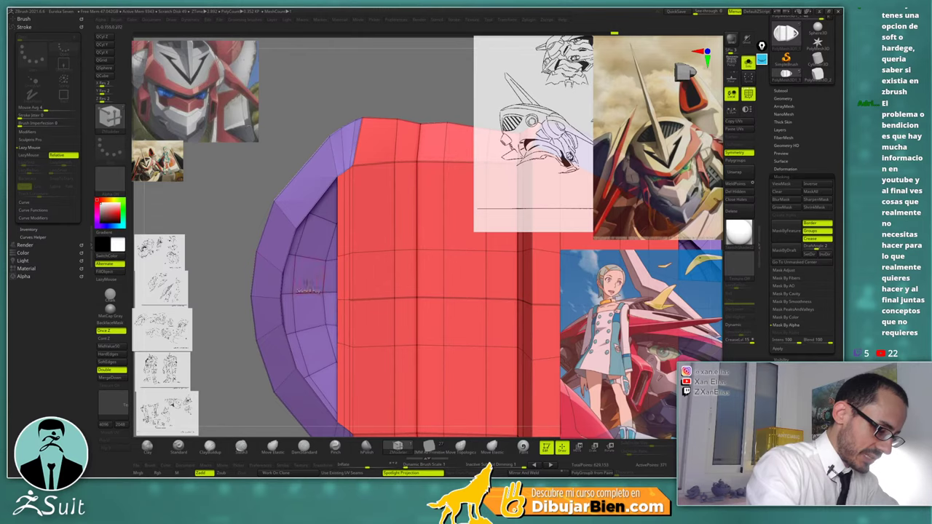
pyautogui.click(281, 285)
pyautogui.keyDown('ctrl'); pyautogui.moveTo(337, 281); pyautogui.dragTo(334, 251, button='right'); pyautogui.keyUp('ctrl')
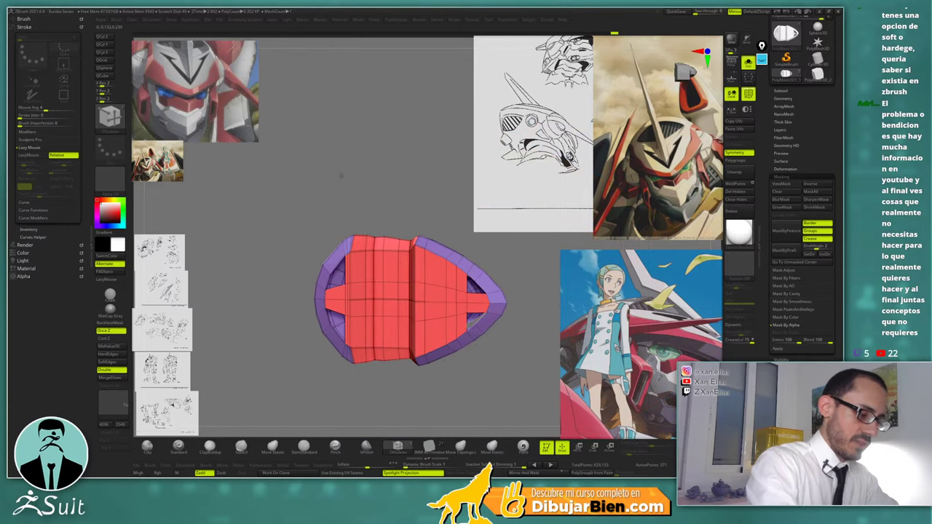
pyautogui.keyDown('alt'); pyautogui.moveTo(427, 274); pyautogui.dragTo(483, 276, button='right'); pyautogui.keyUp('alt')
pyautogui.click(411, 260)
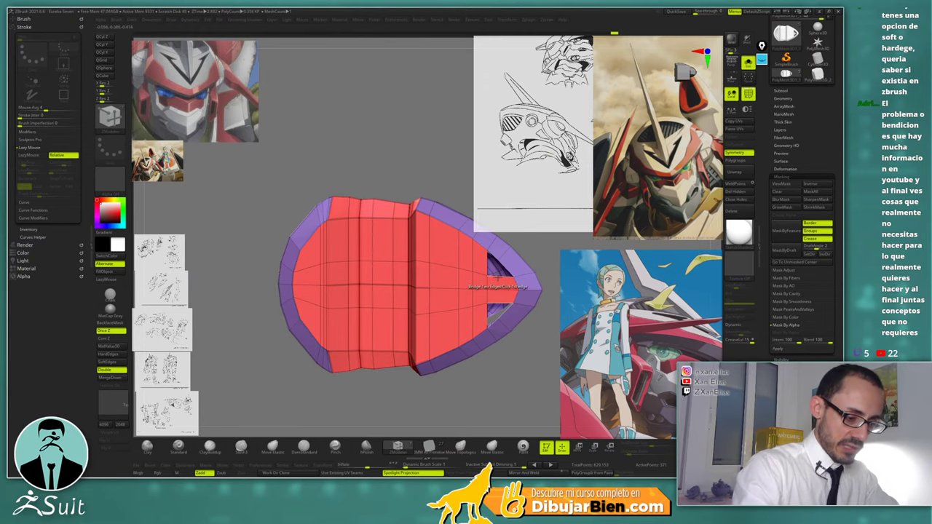
# Bridge the remaining gaps beside the central strip at the pointed end to close the underside
pyautogui.click(493, 259)
pyautogui.moveTo(494, 260)
pyautogui.keyDown('ctrl'); pyautogui.mouseDown(button='right')
pyautogui.moveTo(440, 283)
pyautogui.moveTo(442, 311)
pyautogui.moveTo(426, 273)
pyautogui.moveTo(425, 283)
pyautogui.mouseUp(button='right'); pyautogui.keyUp('ctrl')
pyautogui.keyDown('ctrl'); pyautogui.moveTo(426, 283); pyautogui.dragTo(438, 254, button='right'); pyautogui.keyUp('ctrl')
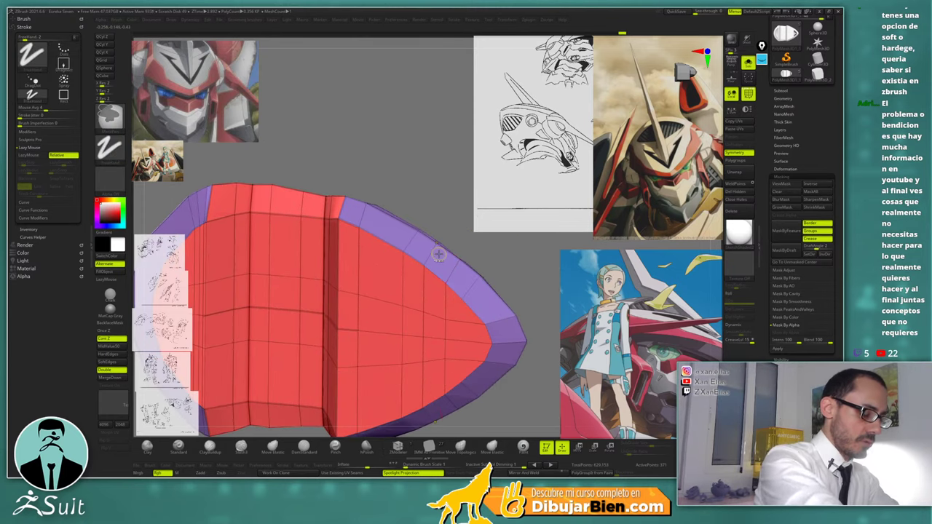
# Merge the shell and its underside into a single polygroup
pyautogui.hotkey('ctrl', 'w')
pyautogui.hotkey('ctrl', 'w')
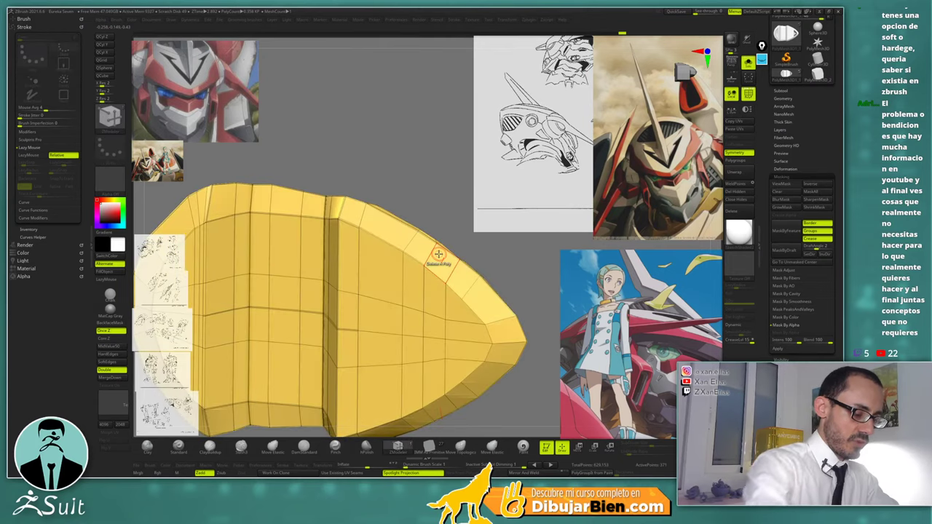
pyautogui.moveTo(432, 277)
pyautogui.mouseDown(button='right')
pyautogui.moveTo(429, 247)
pyautogui.moveTo(428, 299)
pyautogui.moveTo(428, 282)
pyautogui.mouseUp(button='right')
# Set the ZModeler edge action to Crease and crease the hard edges around the closed underside
pyautogui.press('space')
pyautogui.click(355, 304)
pyautogui.moveTo(428, 283); pyautogui.dragTo(426, 299, button='right')
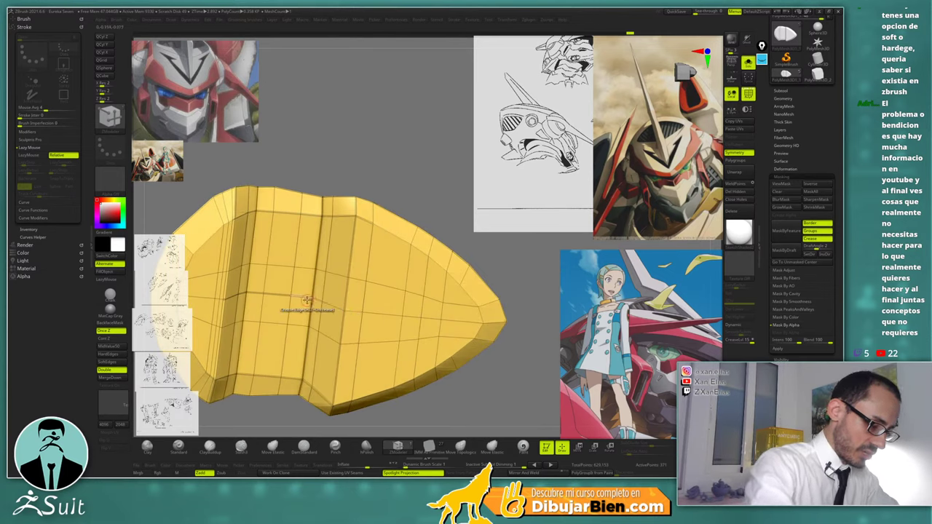
pyautogui.moveTo(257, 292); pyautogui.dragTo(344, 291, button='right')
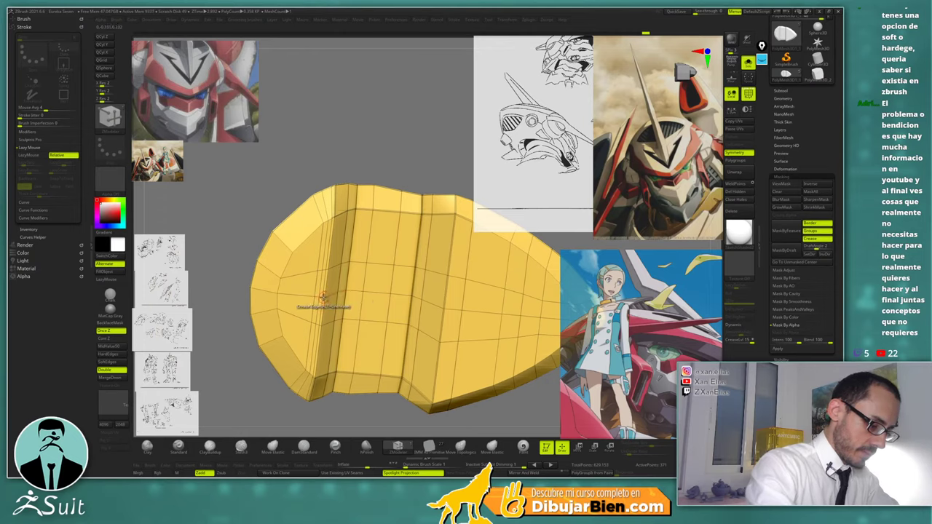
pyautogui.keyDown('ctrl'); pyautogui.moveTo(333, 270); pyautogui.dragTo(325, 204, button='right'); pyautogui.keyUp('ctrl')
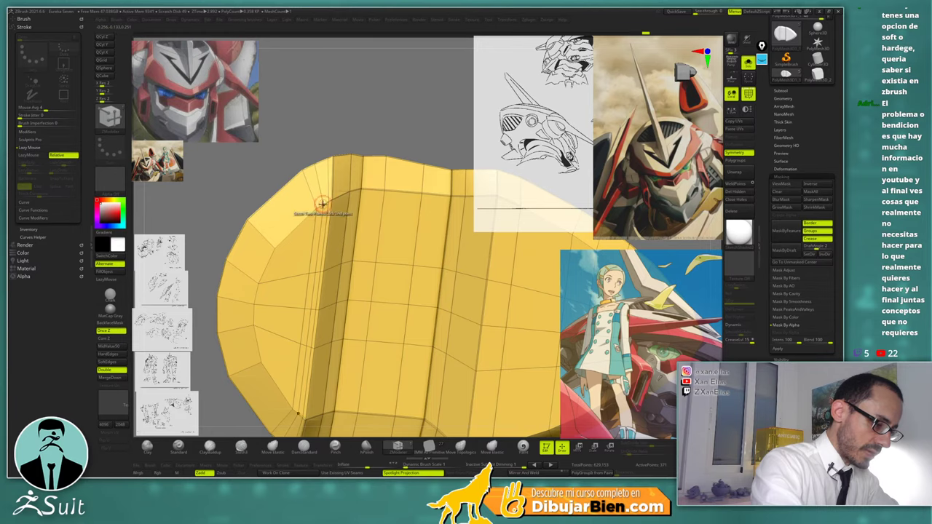
pyautogui.moveTo(310, 219); pyautogui.dragTo(300, 168, button='right')
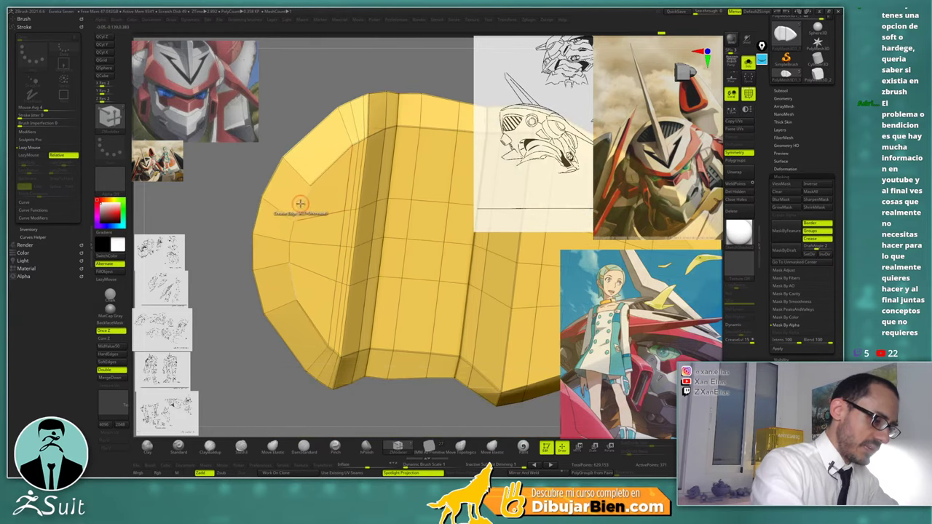
pyautogui.moveTo(313, 251); pyautogui.dragTo(377, 209, button='right')
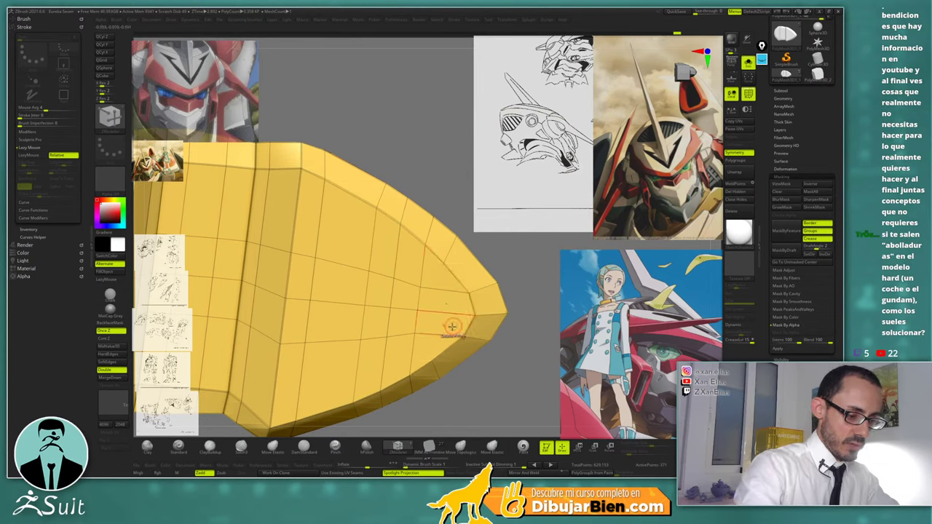
# Preview the shell with dynamic subdivision and no polyframe, apply the MAH_Shiny MatCap, and examine its reflections
pyautogui.moveTo(436, 308)
pyautogui.keyDown('ctrl'); pyautogui.mouseDown(button='right')
pyautogui.moveTo(432, 202)
pyautogui.moveTo(420, 281)
pyautogui.moveTo(429, 259)
pyautogui.moveTo(431, 305)
pyautogui.mouseUp(button='right'); pyautogui.keyUp('ctrl')
pyautogui.press('d')
pyautogui.hotkey('shift', 'f')
pyautogui.click(738, 234)
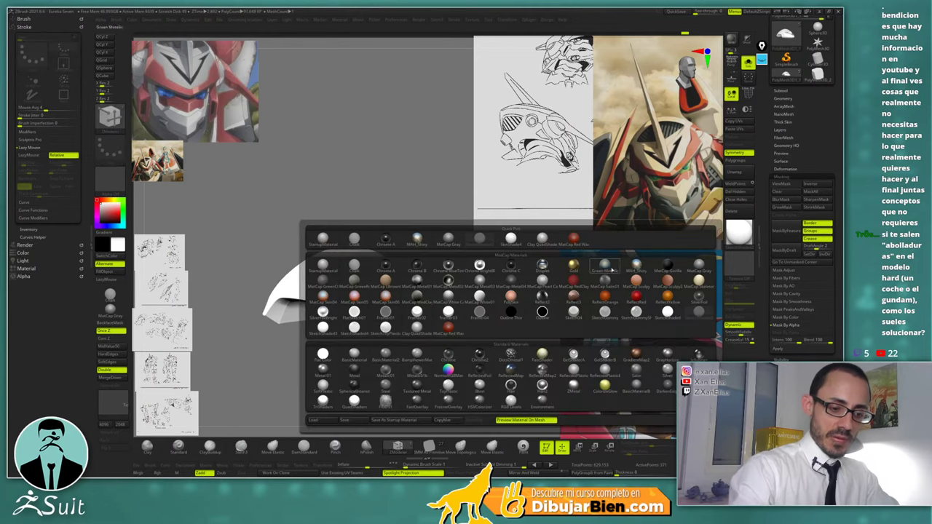
pyautogui.click(627, 260)
pyautogui.moveTo(432, 227); pyautogui.dragTo(457, 256, button='right')
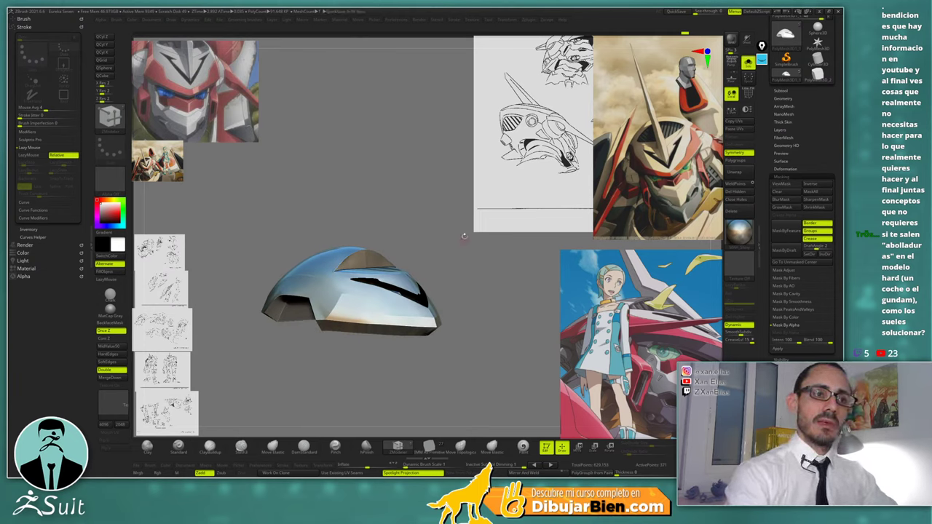
pyautogui.moveTo(457, 246)
pyautogui.mouseDown(button='right')
pyautogui.moveTo(461, 271)
pyautogui.moveTo(480, 236)
pyautogui.moveTo(460, 251)
pyautogui.moveTo(457, 230)
pyautogui.mouseUp(button='right')
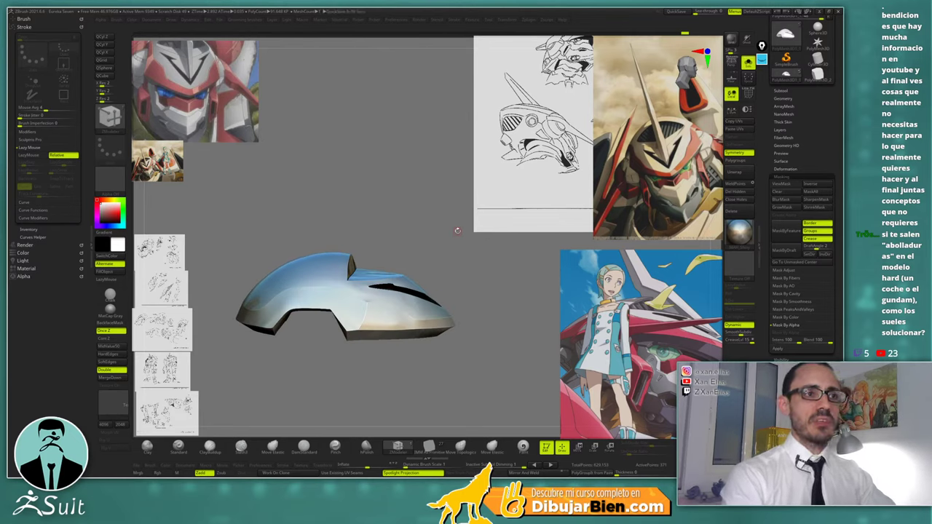
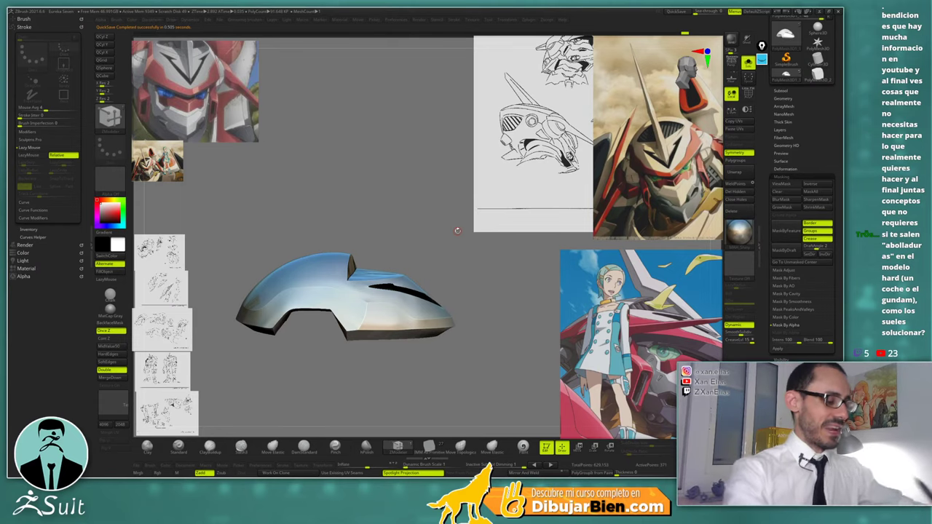
# Examine the reflections across the shiny helmet shell from several angles, comparing it with and without dynamic subdivision
pyautogui.moveTo(457, 230); pyautogui.dragTo(442, 245)
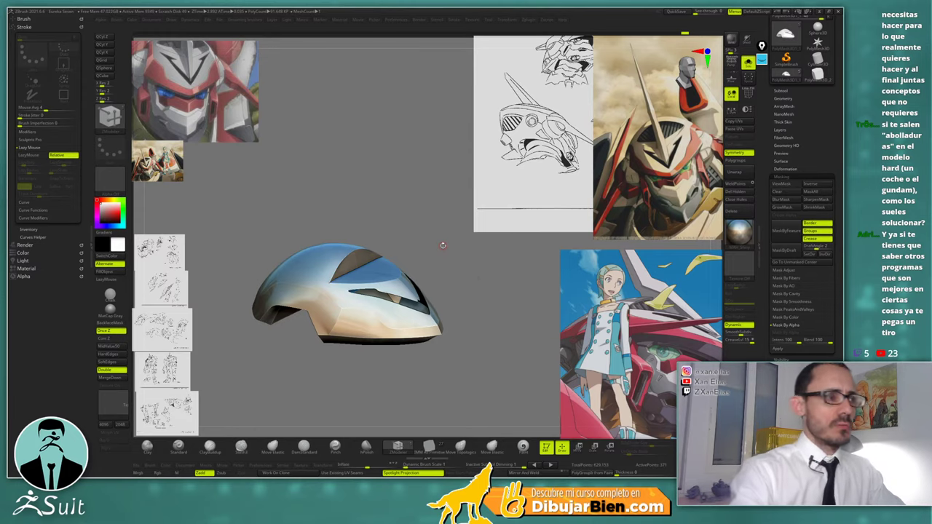
pyautogui.moveTo(443, 245); pyautogui.dragTo(491, 284)
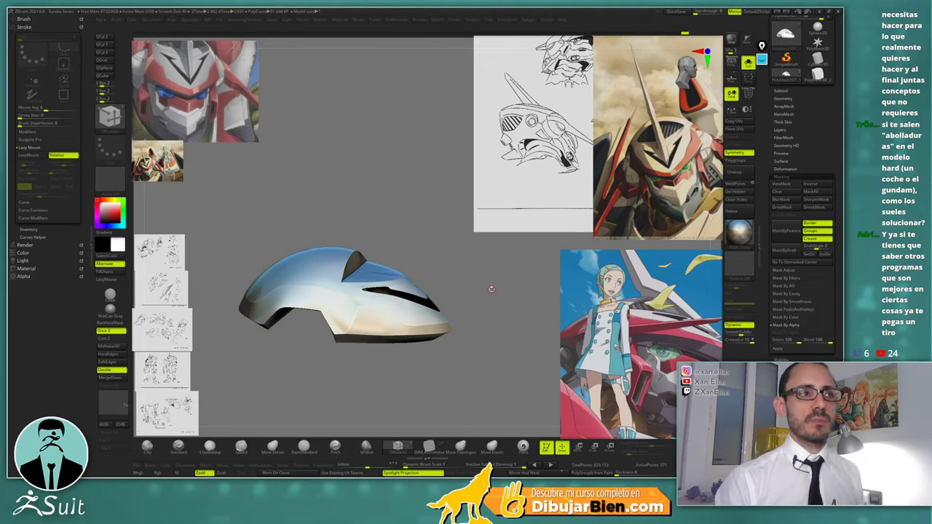
pyautogui.moveTo(491, 289)
pyautogui.mouseDown()
pyautogui.moveTo(460, 242)
pyautogui.moveTo(423, 297)
pyautogui.moveTo(489, 256)
pyautogui.mouseUp()
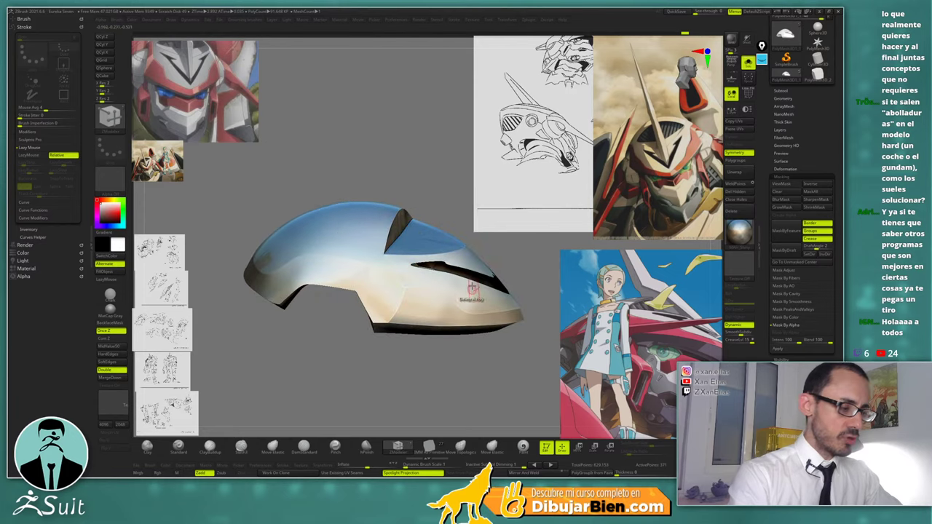
pyautogui.hotkey('shift', 'd')
pyautogui.hotkey('shift', 'f')
pyautogui.moveTo(489, 255)
pyautogui.keyDown('alt'); pyautogui.mouseDown(button='right')
pyautogui.moveTo(472, 253)
pyautogui.moveTo(447, 285)
pyautogui.moveTo(465, 294)
pyautogui.moveTo(447, 286)
pyautogui.moveTo(455, 299)
pyautogui.moveTo(461, 293)
pyautogui.moveTo(451, 277)
pyautogui.moveTo(459, 305)
pyautogui.moveTo(470, 297)
pyautogui.moveTo(437, 291)
pyautogui.moveTo(447, 253)
pyautogui.mouseUp(button='right'); pyautogui.keyUp('alt')
pyautogui.press('d')
pyautogui.hotkey('shift', 'f')
pyautogui.moveTo(436, 291)
pyautogui.mouseDown()
pyautogui.moveTo(484, 266)
pyautogui.moveTo(457, 266)
pyautogui.mouseUp()
pyautogui.press('d')
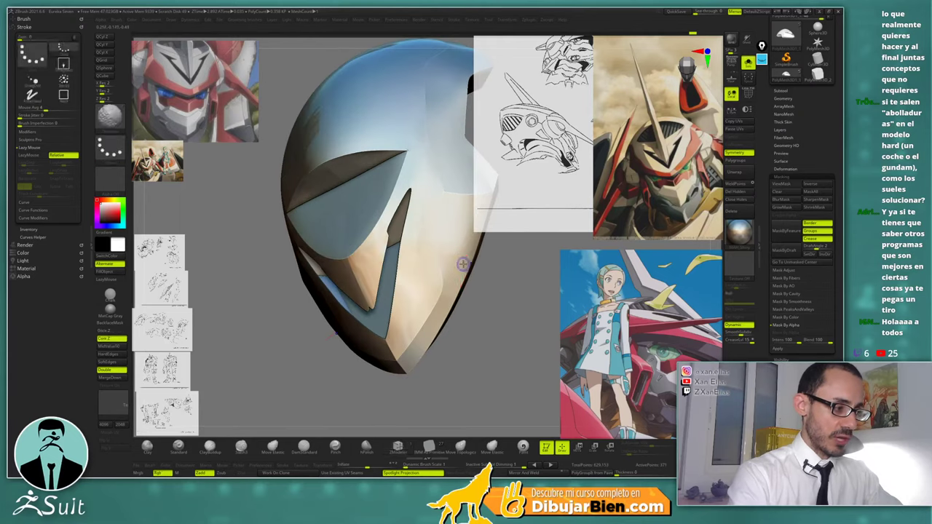
# Turn off dynamic subdivision and show the polyframe to inspect the edge flow along the shell's side
pyautogui.hotkey('shift', 'f')
pyautogui.moveTo(457, 265); pyautogui.dragTo(452, 299, button='right')
pyautogui.hotkey('shift', 'd')
pyautogui.hotkey('shift', 'f')
pyautogui.hotkey('shift', 'f')
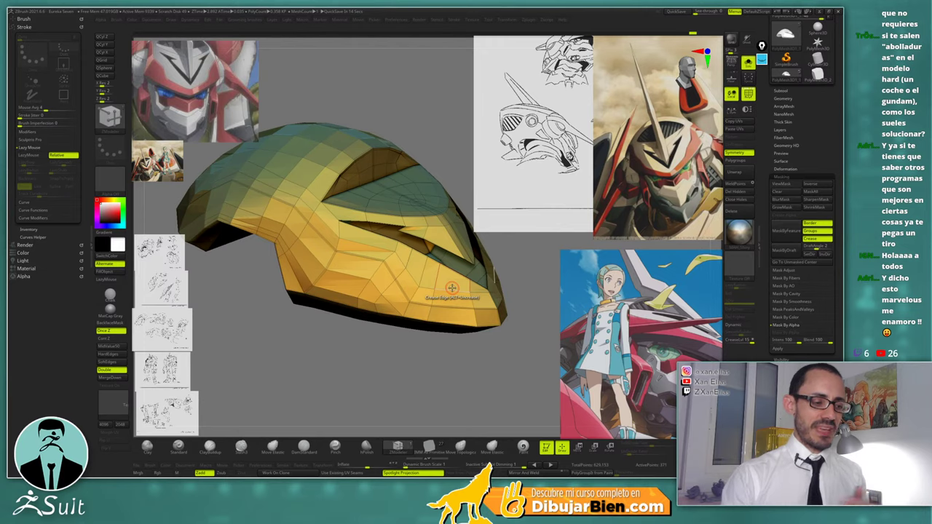
pyautogui.moveTo(519, 248)
pyautogui.mouseDown()
pyautogui.moveTo(510, 323)
pyautogui.moveTo(514, 231)
pyautogui.moveTo(530, 251)
pyautogui.mouseUp()
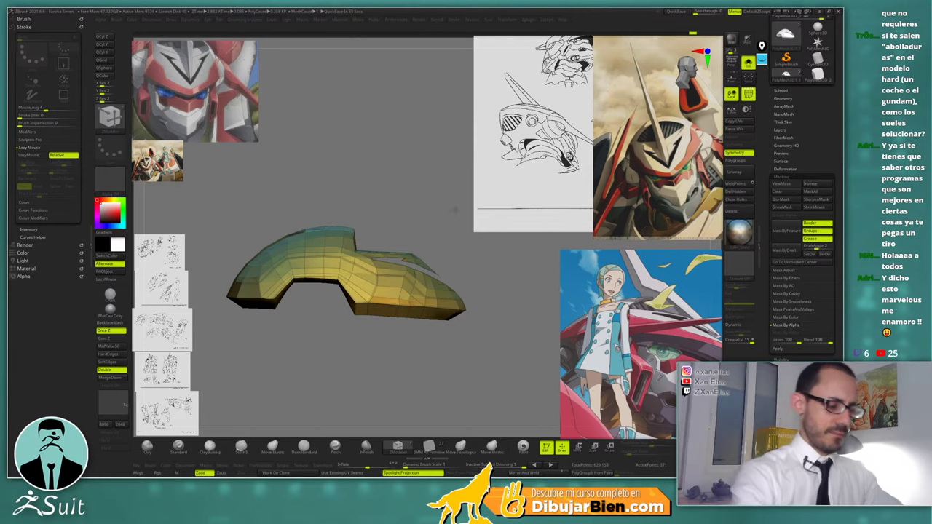
# Choose the Move brush and shift vertices on the side panel below the visor slot to smooth out its dents
pyautogui.moveTo(525, 260); pyautogui.dragTo(411, 279)
pyautogui.moveTo(412, 279)
pyautogui.keyDown('ctrl'); pyautogui.mouseDown(button='right')
pyautogui.moveTo(413, 313)
pyautogui.moveTo(393, 298)
pyautogui.moveTo(430, 284)
pyautogui.moveTo(421, 268)
pyautogui.mouseUp(button='right'); pyautogui.keyUp('ctrl')
pyautogui.press('b')
pyautogui.press('m')
pyautogui.press('v')
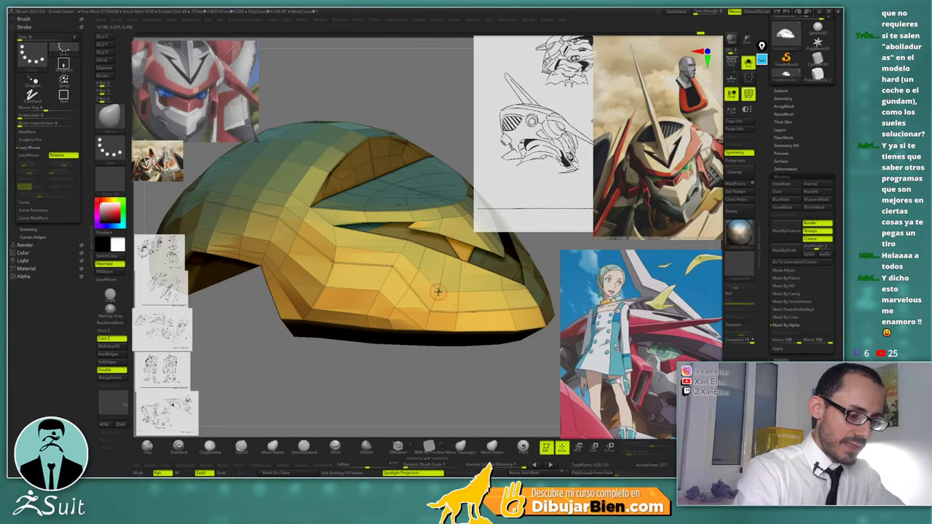
pyautogui.keyDown('ctrl'); pyautogui.moveTo(435, 289); pyautogui.dragTo(429, 238, button='right'); pyautogui.keyUp('ctrl')
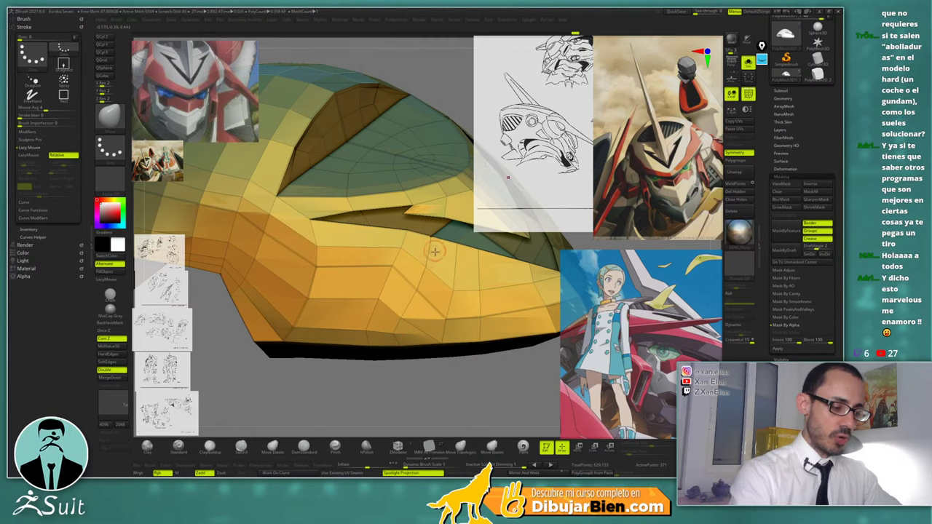
pyautogui.moveTo(426, 275); pyautogui.dragTo(417, 257, button='right')
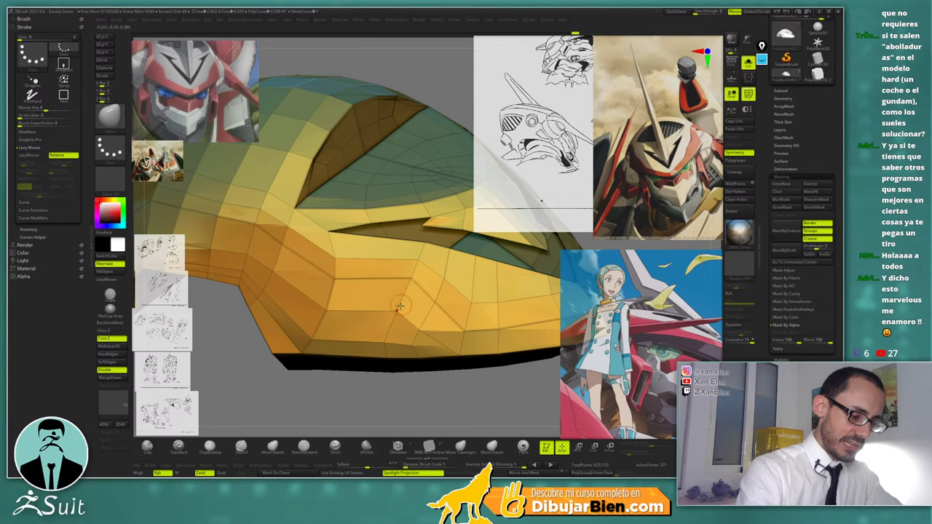
# Nudge the vertices between the visor slot and the lower rim to even out the front half of the side panel
pyautogui.moveTo(397, 312); pyautogui.dragTo(407, 283, button='right')
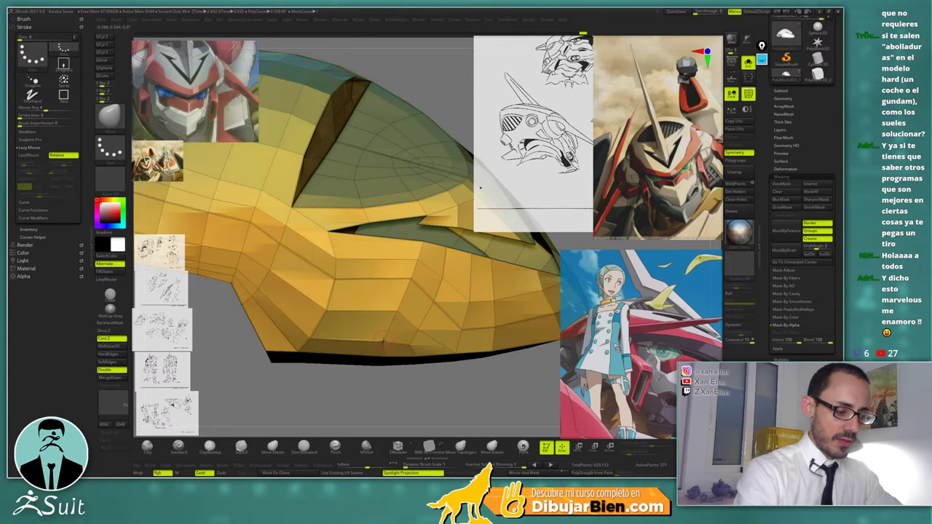
pyautogui.moveTo(386, 342); pyautogui.dragTo(424, 252, button='right')
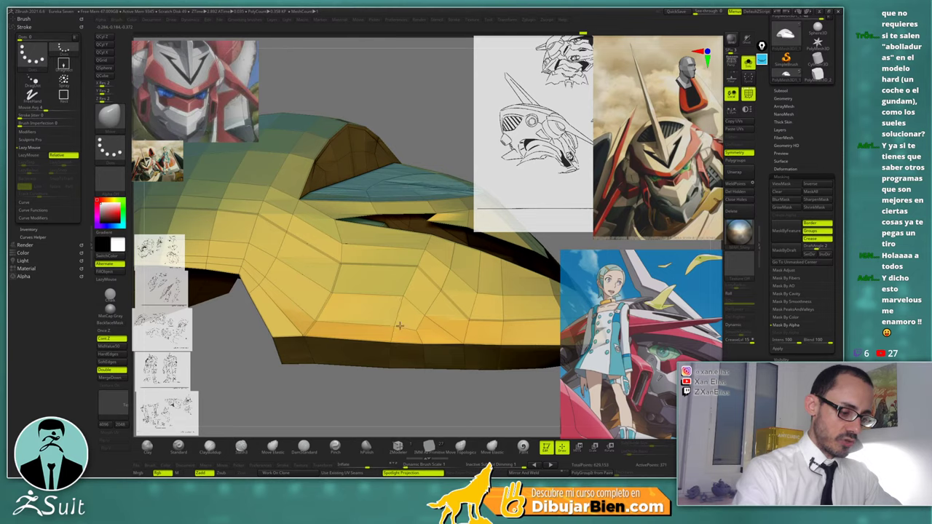
pyautogui.moveTo(399, 325); pyautogui.dragTo(421, 293, button='right')
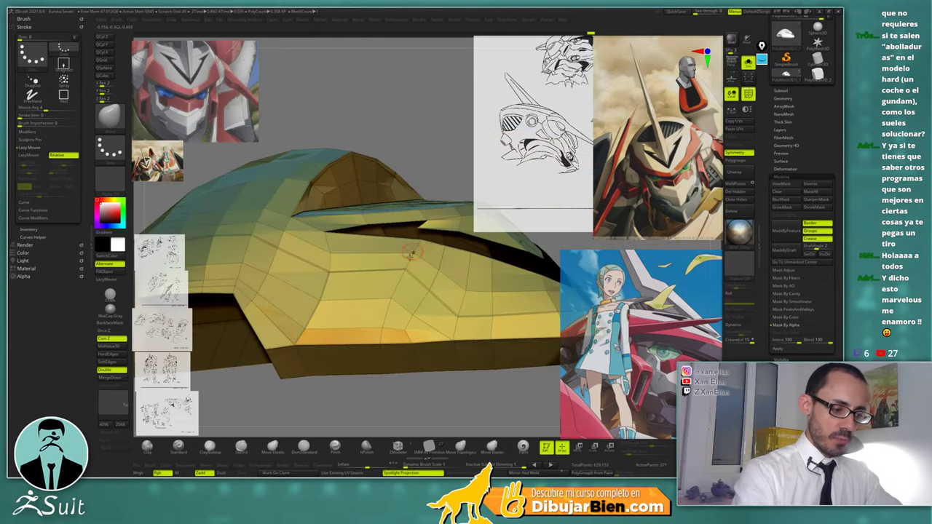
pyautogui.moveTo(384, 338); pyautogui.dragTo(408, 250, button='right')
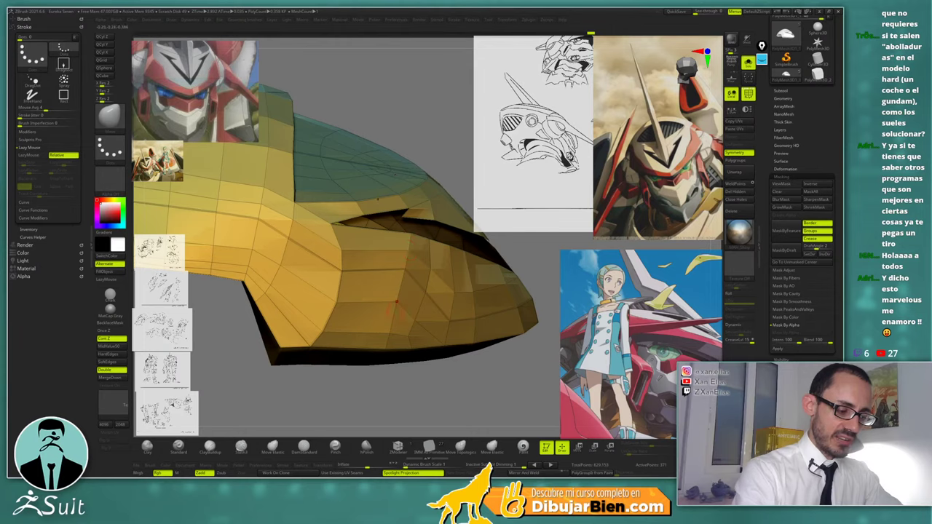
pyautogui.moveTo(411, 305); pyautogui.dragTo(430, 299, button='right')
pyautogui.moveTo(429, 299); pyautogui.dragTo(432, 283)
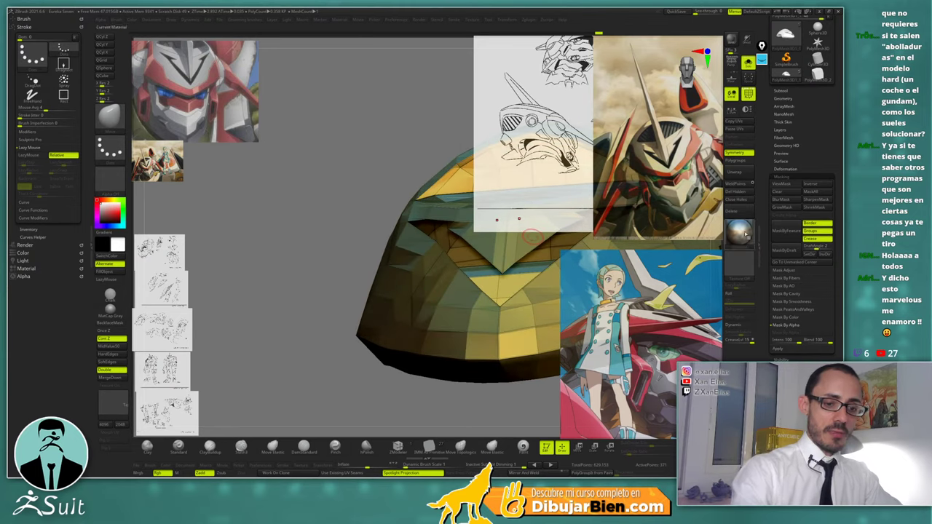
# Apply the white SketchShaded2 material and even out the vertices beside the pointed front of the shell
pyautogui.press('m')
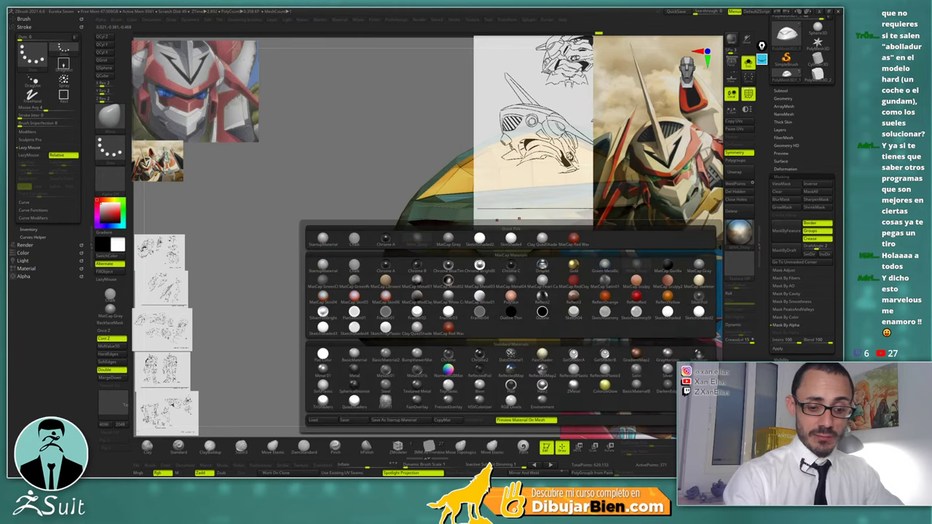
pyautogui.click(698, 314)
pyautogui.moveTo(451, 288); pyautogui.dragTo(422, 283, button='right')
pyautogui.moveTo(383, 284); pyautogui.dragTo(367, 299)
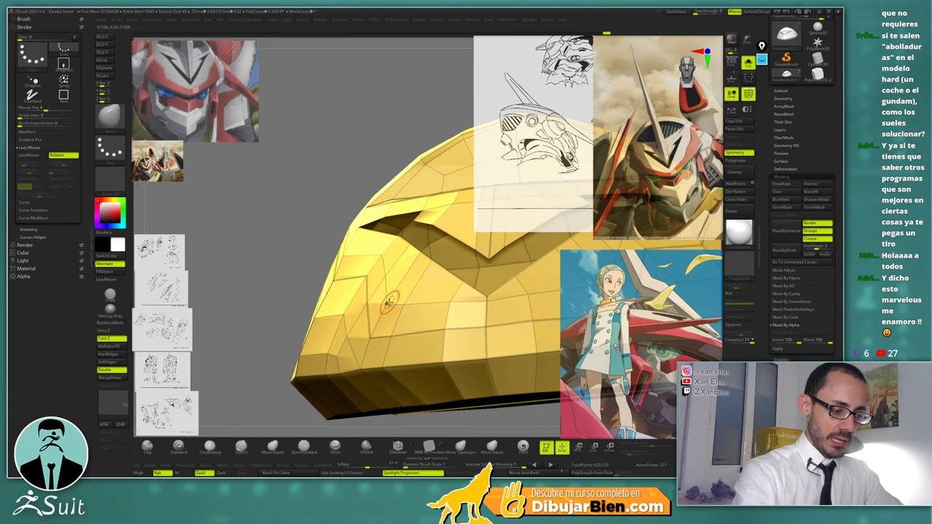
pyautogui.moveTo(402, 297)
pyautogui.mouseDown(button='right')
pyautogui.moveTo(420, 310)
pyautogui.moveTo(390, 305)
pyautogui.moveTo(386, 293)
pyautogui.mouseUp(button='right')
pyautogui.moveTo(387, 294); pyautogui.dragTo(376, 302)
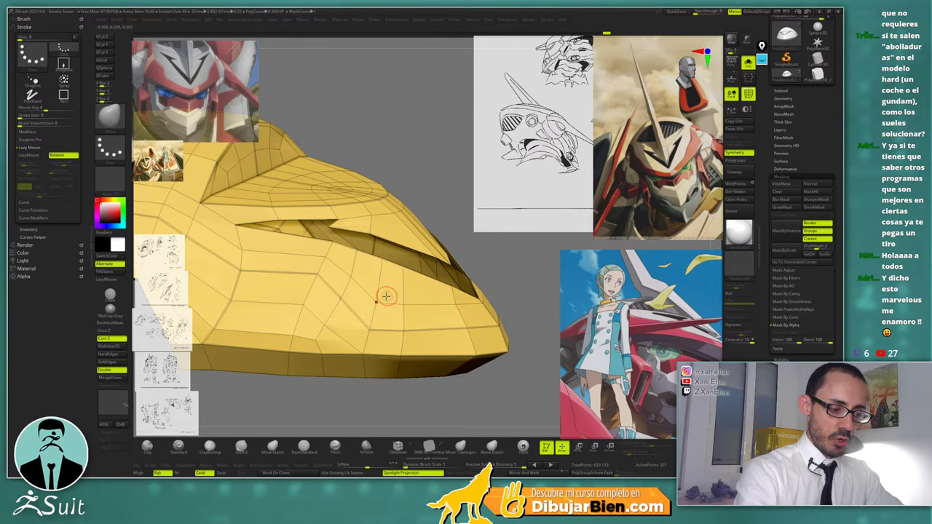
pyautogui.moveTo(383, 296)
pyautogui.keyDown('ctrl'); pyautogui.mouseDown(button='right')
pyautogui.moveTo(383, 310)
pyautogui.moveTo(414, 273)
pyautogui.moveTo(411, 251)
pyautogui.moveTo(391, 297)
pyautogui.mouseUp(button='right'); pyautogui.keyUp('ctrl')
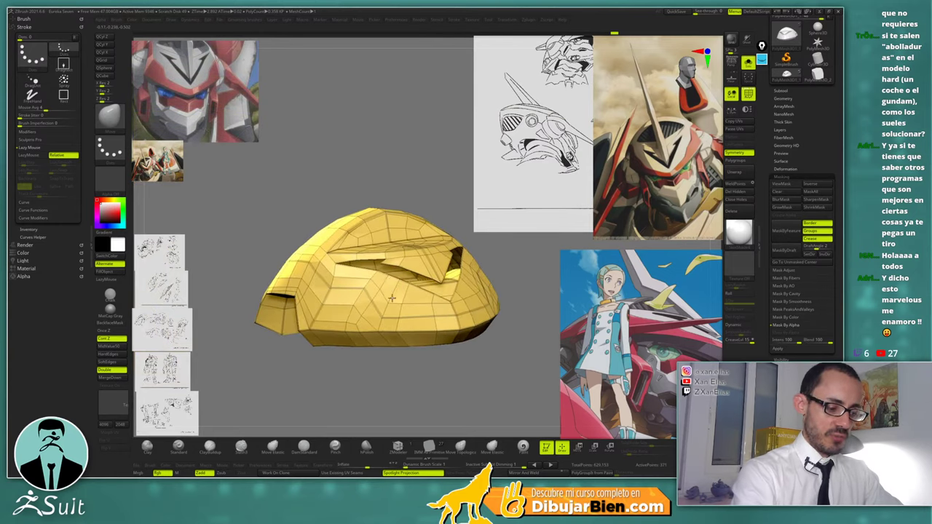
# Adjust the vertices along the shell's outer side contour, behind the visor slot, to smooth the silhouette in front view
pyautogui.moveTo(392, 299); pyautogui.dragTo(349, 295)
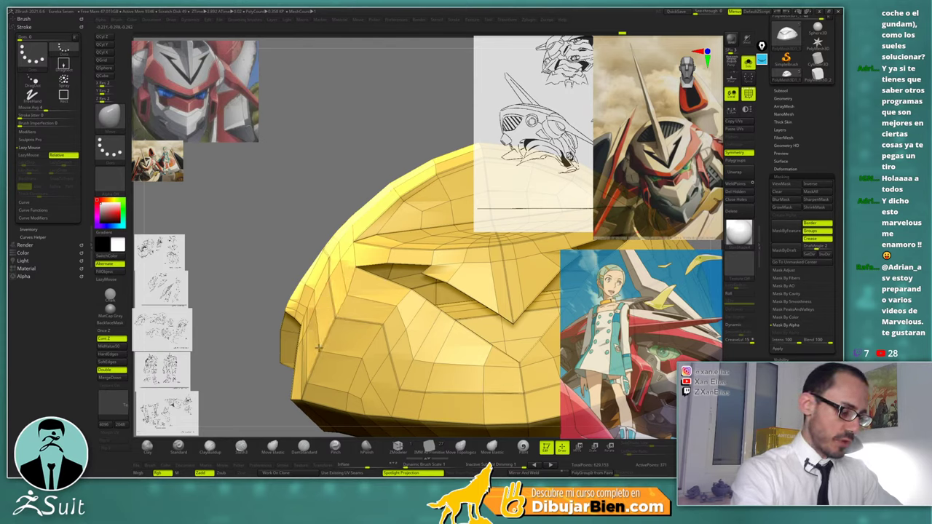
pyautogui.keyDown('alt'); pyautogui.moveTo(309, 328); pyautogui.dragTo(338, 323, button='right'); pyautogui.keyUp('alt')
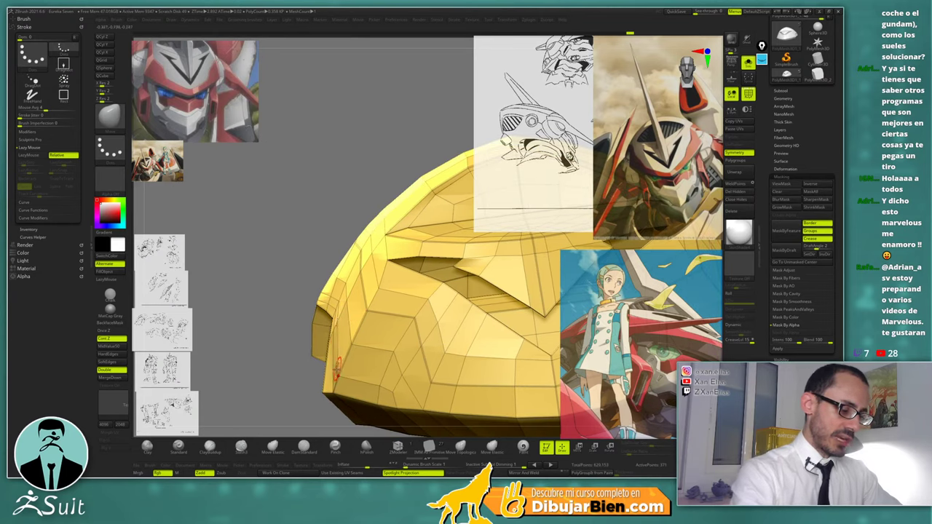
pyautogui.moveTo(332, 357); pyautogui.dragTo(339, 316, button='right')
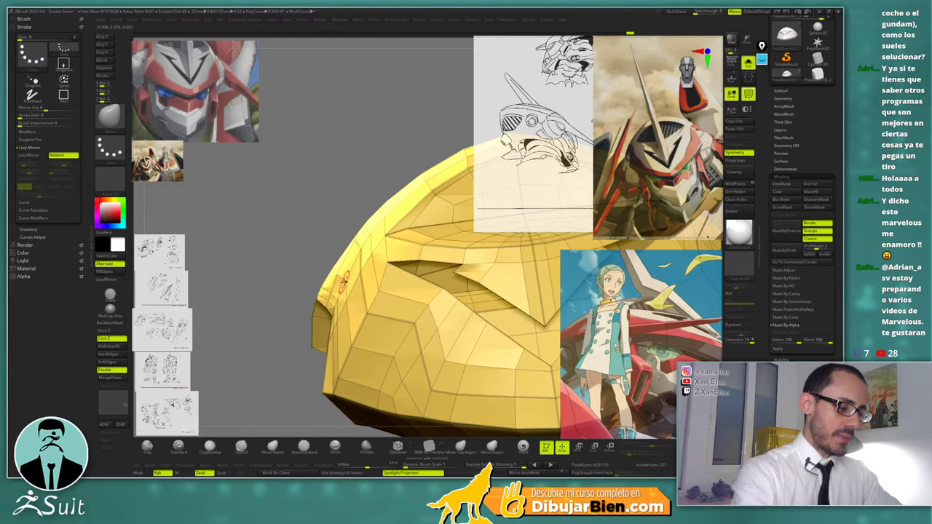
pyautogui.moveTo(369, 265)
pyautogui.mouseDown(button='right')
pyautogui.moveTo(378, 264)
pyautogui.moveTo(369, 266)
pyautogui.mouseUp(button='right')
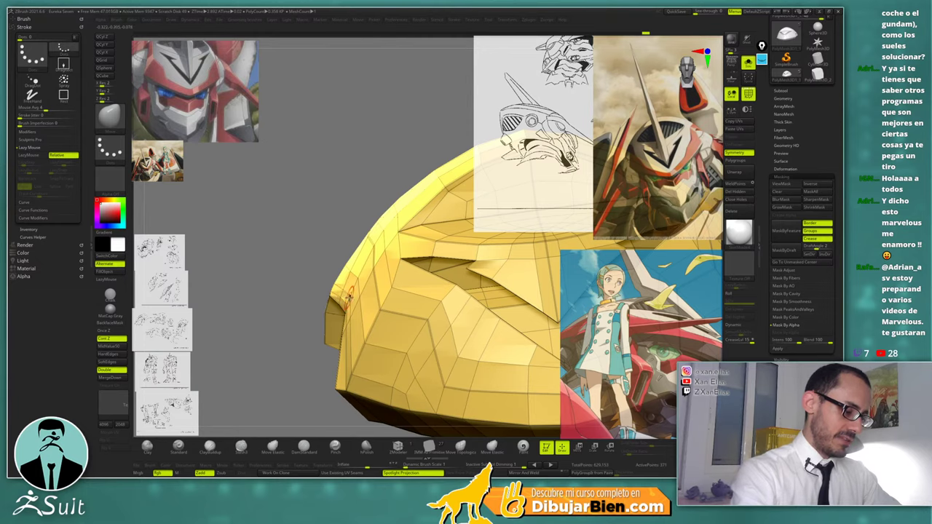
pyautogui.moveTo(349, 297); pyautogui.dragTo(376, 228, button='right')
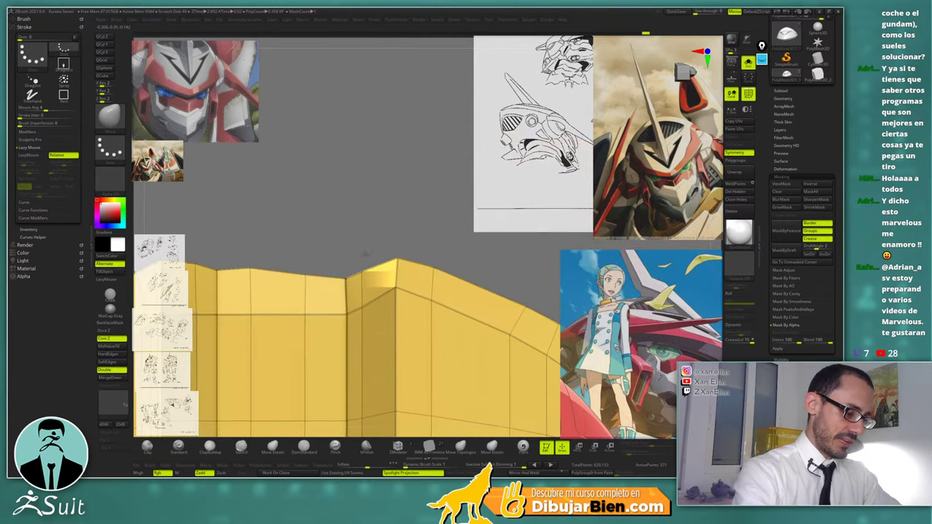
# Reduce irregularities in the shell's rear side contour by moving the vertices near its outer edge
pyautogui.moveTo(366, 254); pyautogui.dragTo(365, 300)
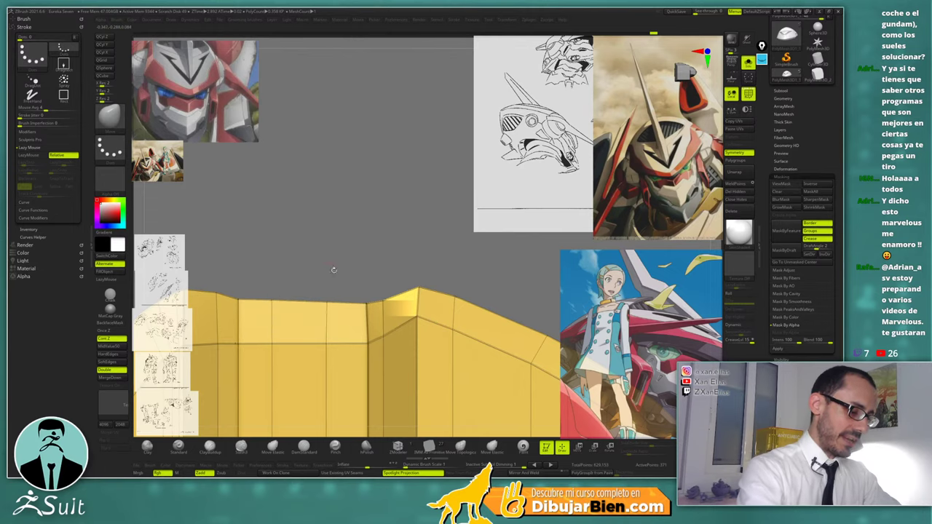
pyautogui.moveTo(333, 269); pyautogui.dragTo(424, 321)
pyautogui.press('space')
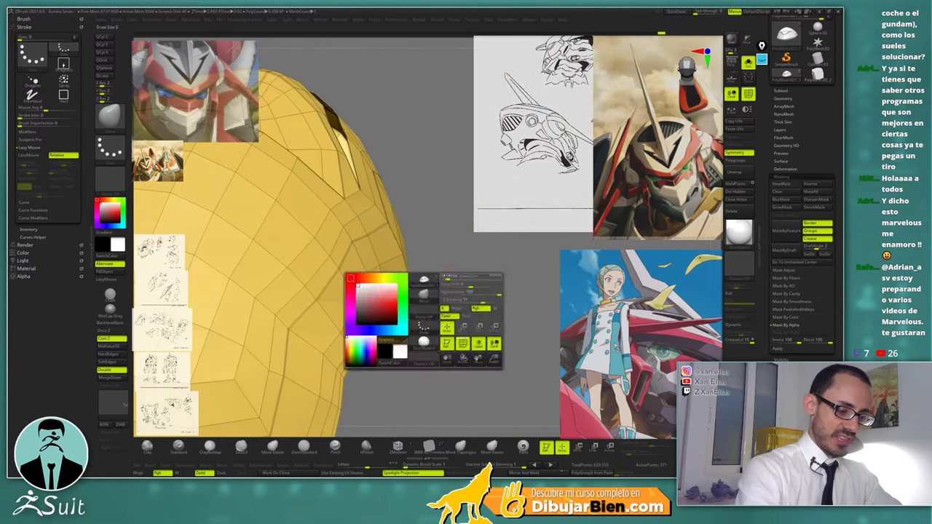
pyautogui.moveTo(443, 212); pyautogui.dragTo(420, 277)
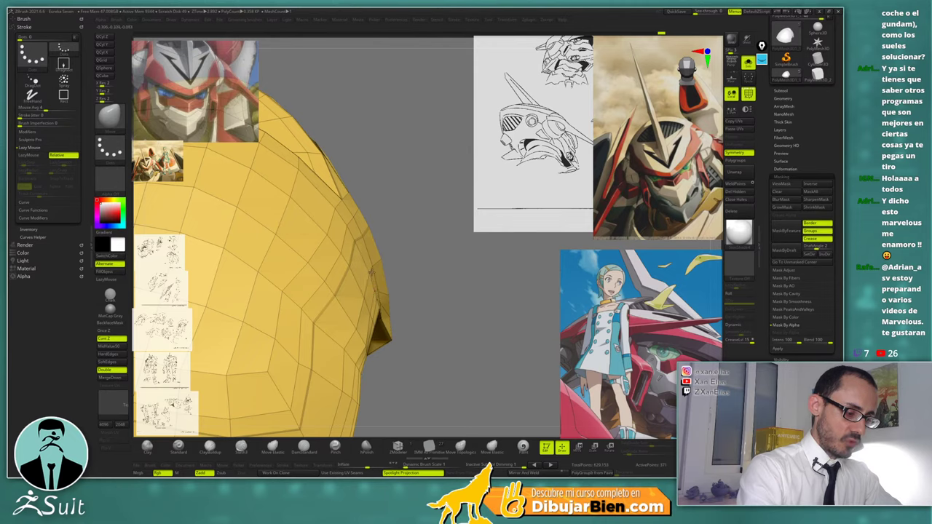
pyautogui.moveTo(400, 289); pyautogui.dragTo(407, 259)
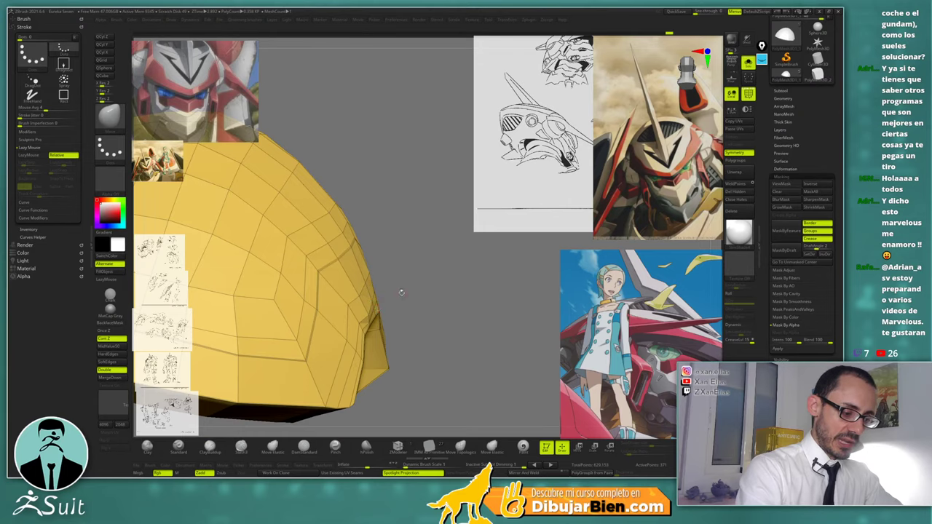
pyautogui.moveTo(399, 295); pyautogui.dragTo(370, 328)
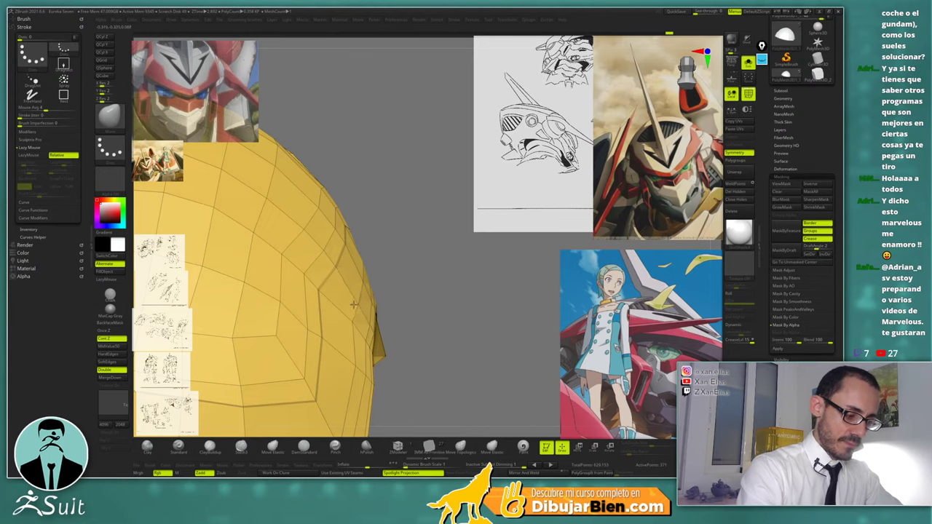
# Reposition the vertices around the shell's rounded rear corner to even out the edge loops and curvature above the rim
pyautogui.moveTo(353, 304); pyautogui.dragTo(395, 275)
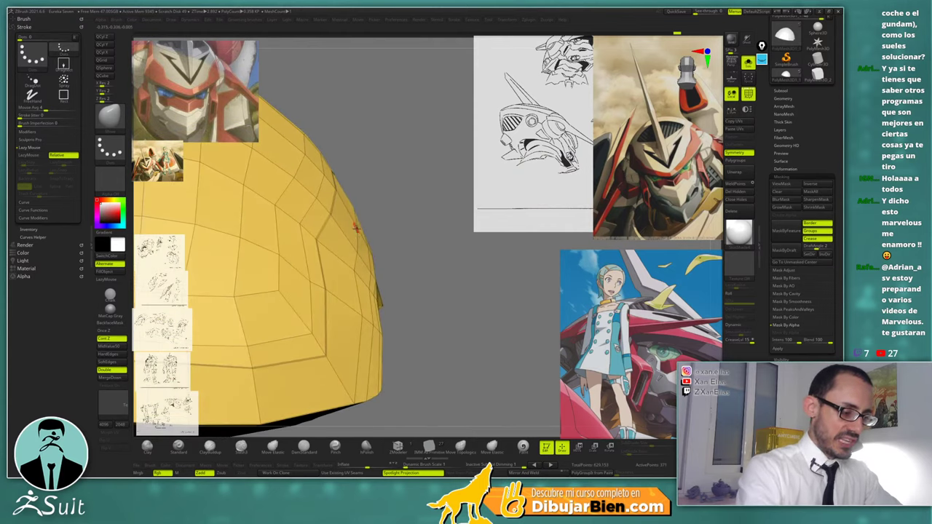
pyautogui.moveTo(393, 250); pyautogui.dragTo(365, 272)
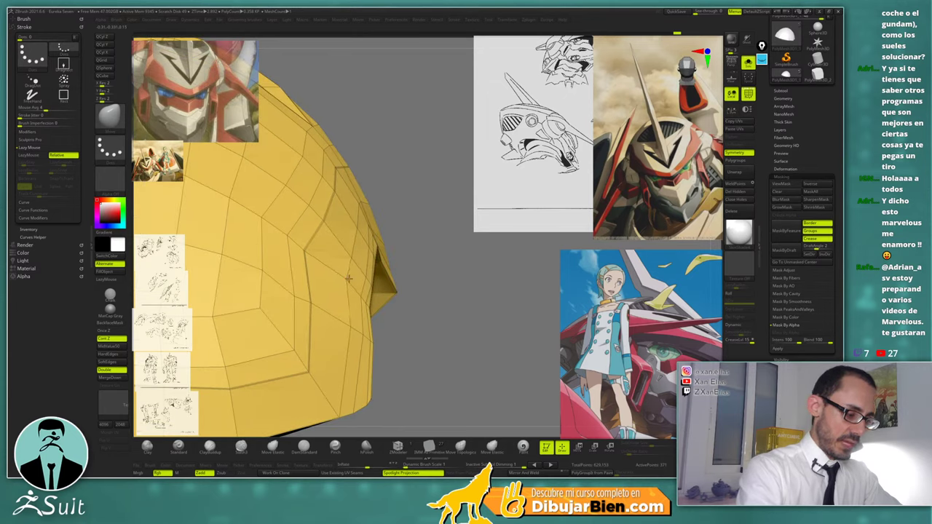
pyautogui.moveTo(427, 263); pyautogui.dragTo(413, 210)
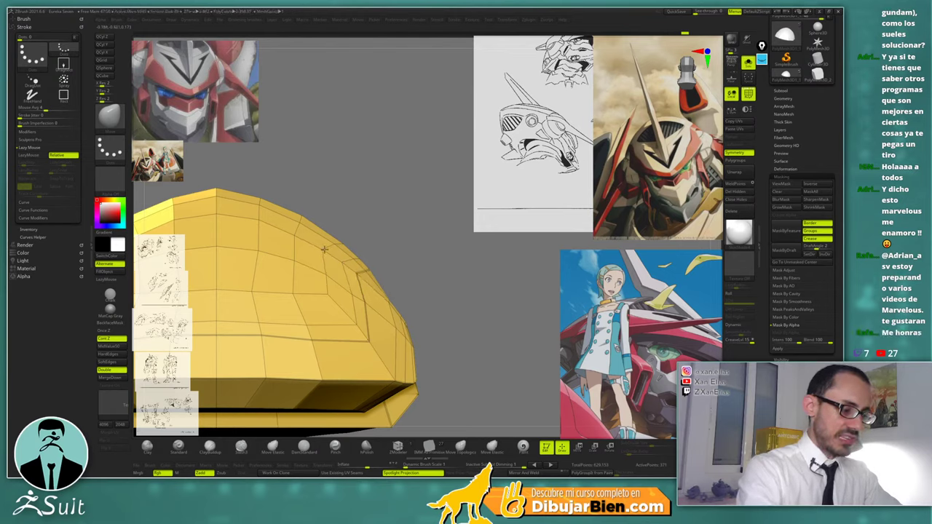
pyautogui.moveTo(416, 254); pyautogui.dragTo(391, 298)
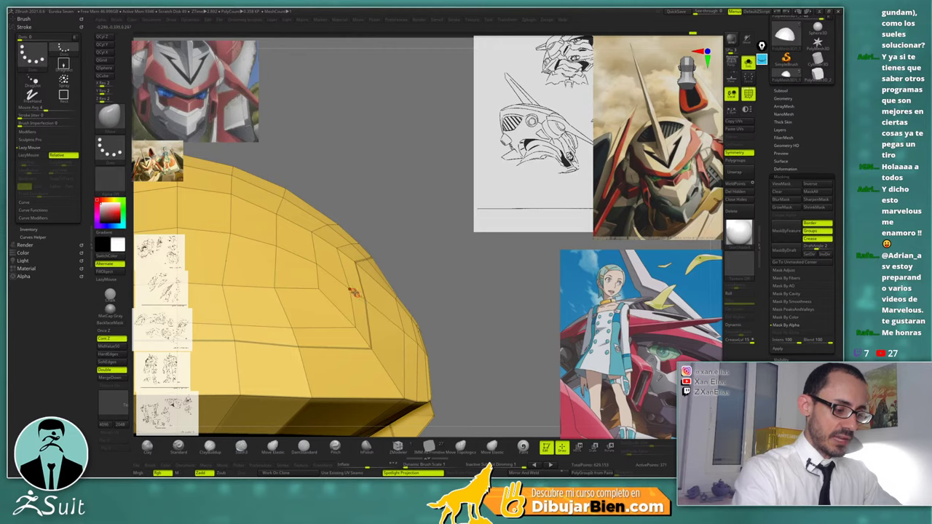
pyautogui.moveTo(412, 252); pyautogui.dragTo(349, 286)
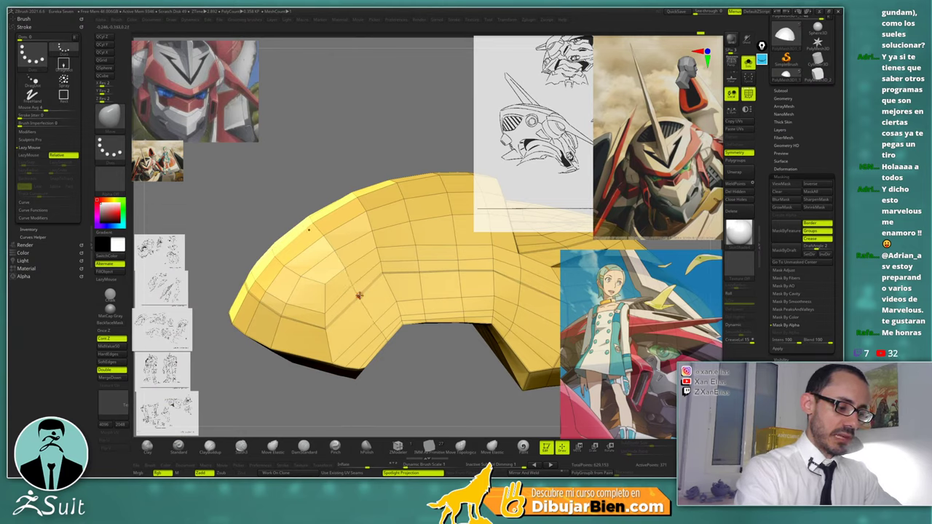
pyautogui.moveTo(428, 355); pyautogui.dragTo(394, 295)
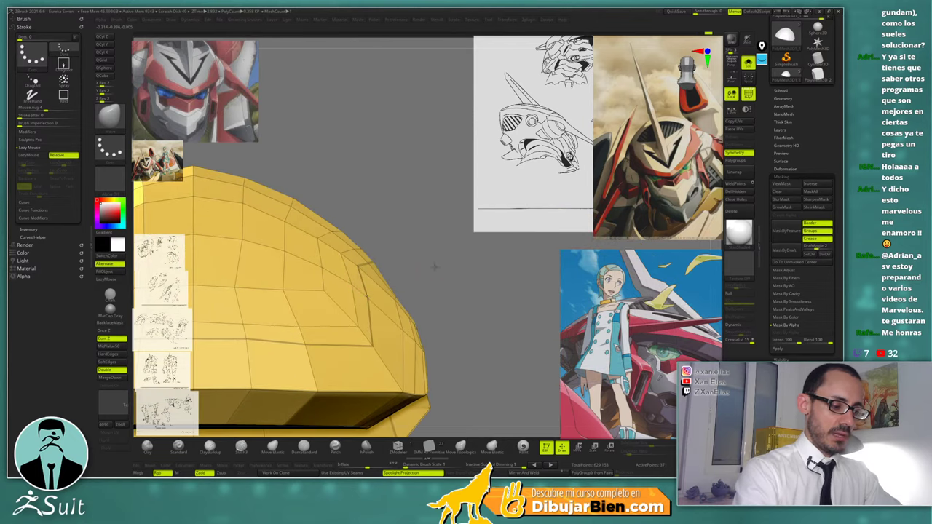
pyautogui.moveTo(435, 267); pyautogui.dragTo(416, 229)
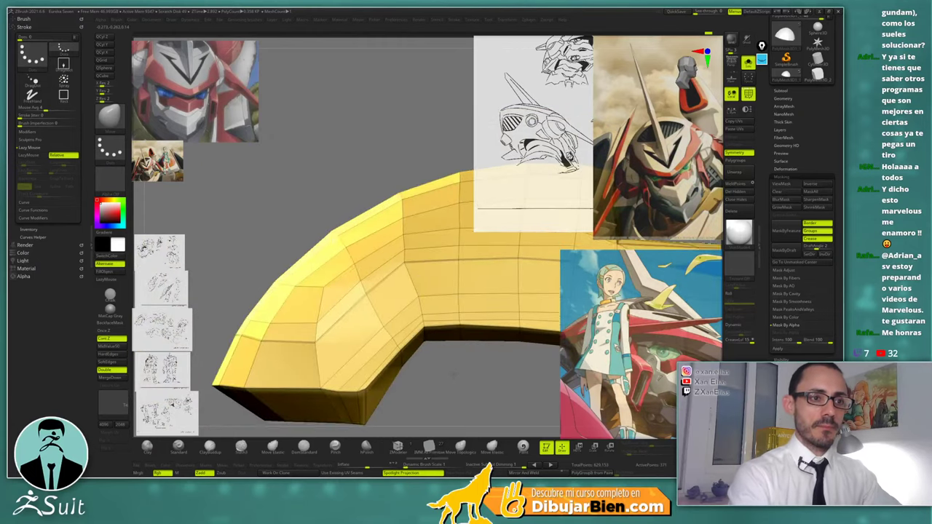
# Fine-tune the vertices of the shell's rear side between the slot's corner and the outer edge, then check the neighbouring contours
pyautogui.moveTo(453, 374); pyautogui.dragTo(396, 300)
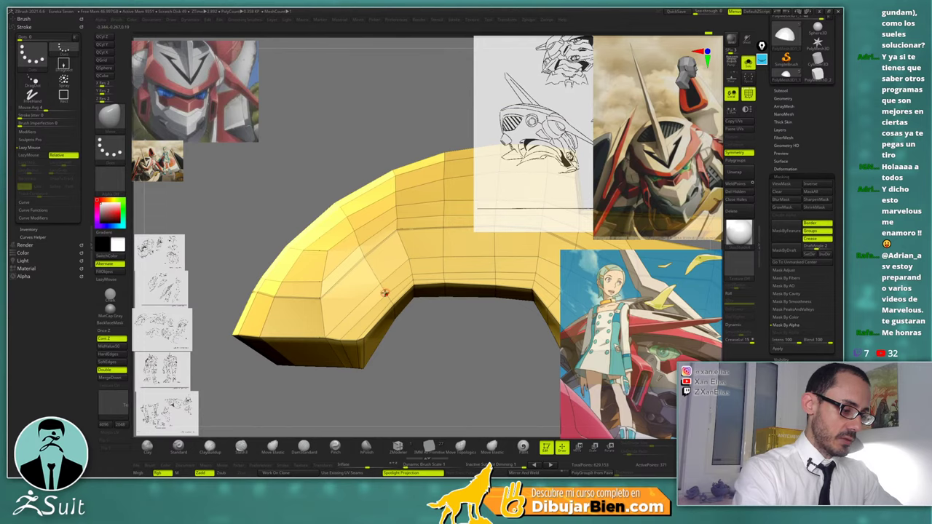
pyautogui.moveTo(390, 301); pyautogui.dragTo(364, 244)
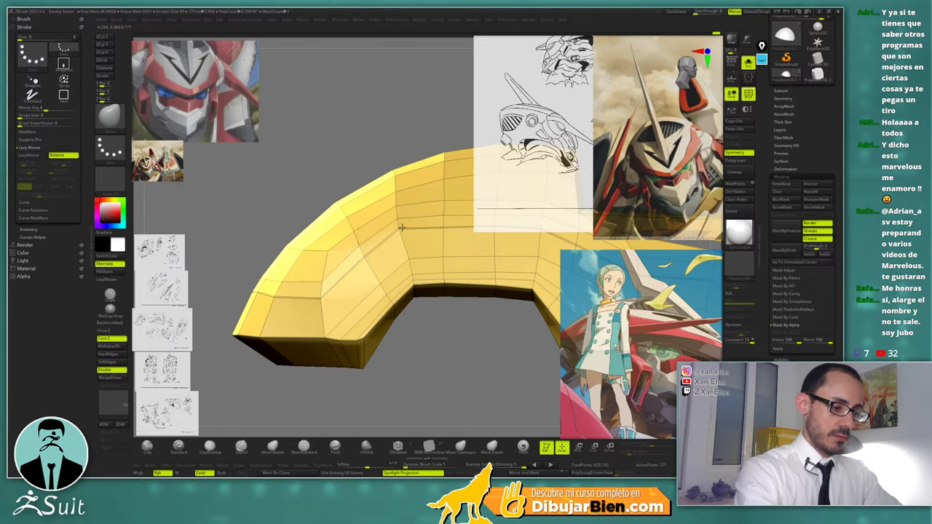
pyautogui.keyDown('alt'); pyautogui.moveTo(411, 212); pyautogui.dragTo(388, 262, button='right'); pyautogui.keyUp('alt')
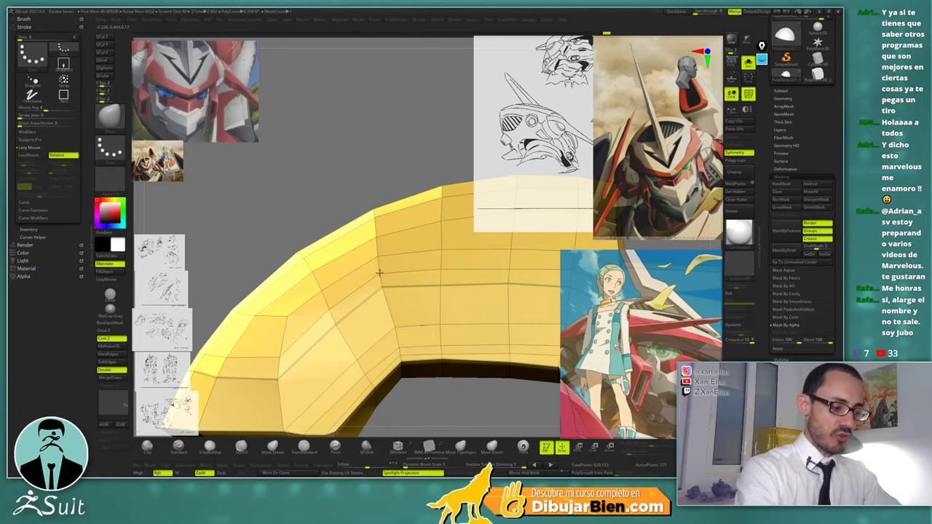
pyautogui.moveTo(396, 269); pyautogui.dragTo(430, 243, button='right')
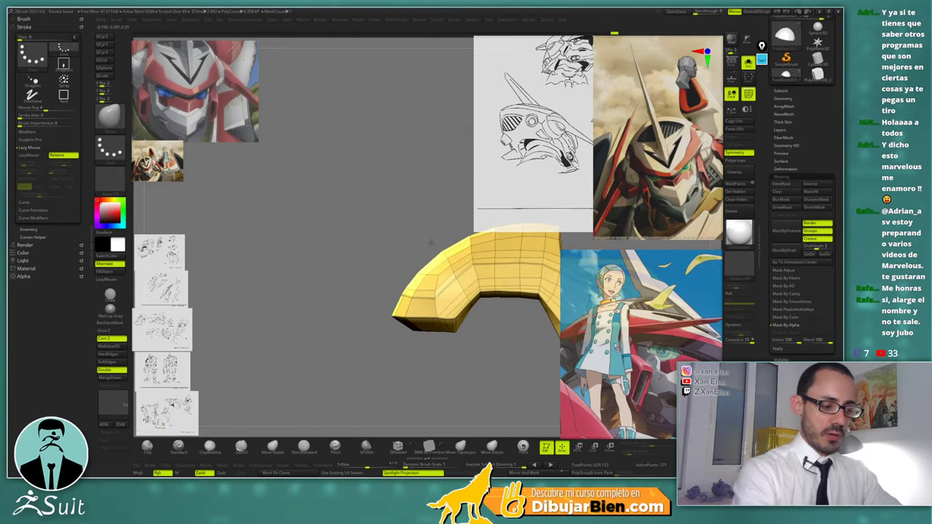
pyautogui.moveTo(428, 281); pyautogui.dragTo(386, 291, button='right')
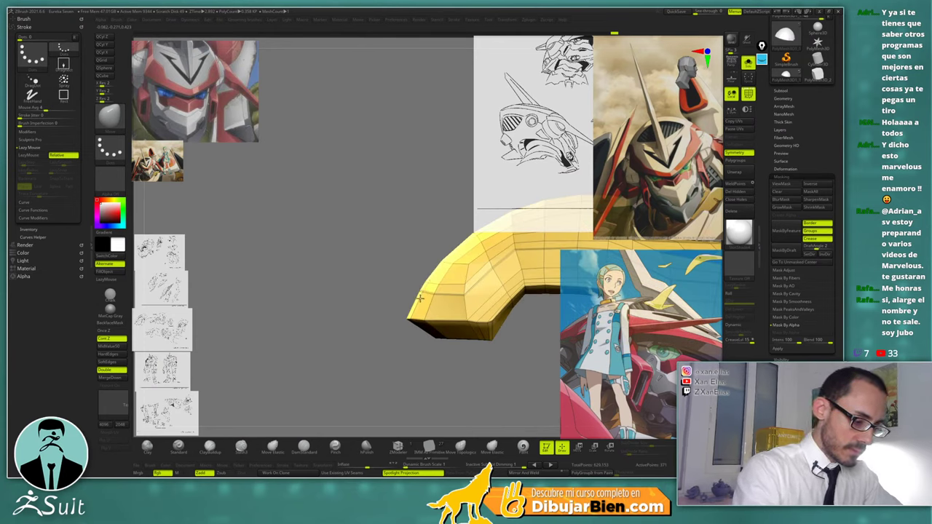
pyautogui.moveTo(407, 323); pyautogui.dragTo(412, 358, button='right')
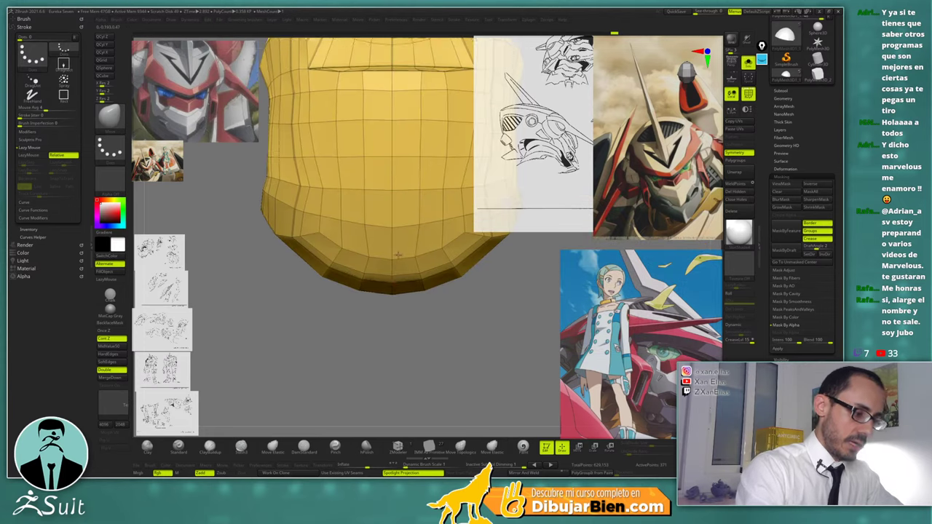
# Examine the shell's edge flow and contour from the front, around its pointed tip and along its side
pyautogui.press('f')
pyautogui.moveTo(428, 252)
pyautogui.keyDown('ctrl'); pyautogui.mouseDown(button='right')
pyautogui.moveTo(429, 285)
pyautogui.moveTo(397, 269)
pyautogui.moveTo(428, 257)
pyautogui.moveTo(425, 219)
pyautogui.moveTo(434, 265)
pyautogui.mouseUp(button='right'); pyautogui.keyUp('ctrl')
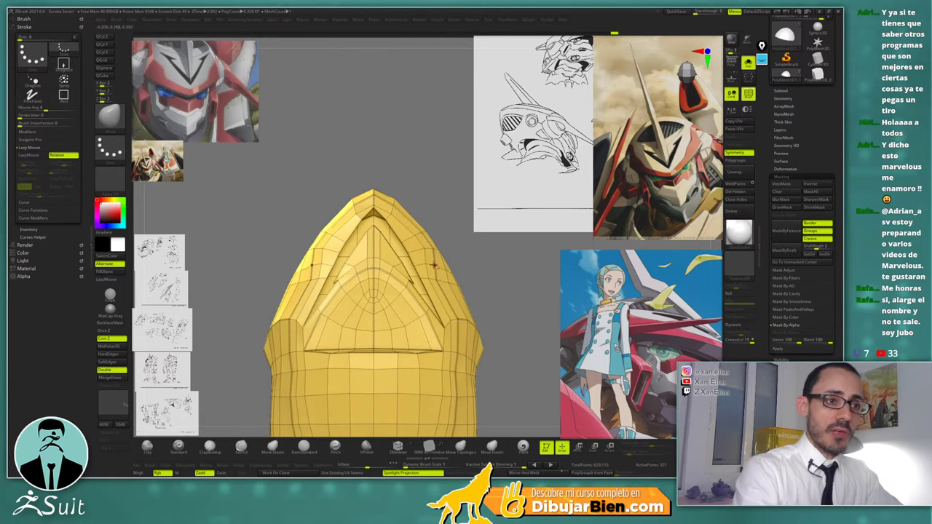
pyautogui.rightClick(436, 207)
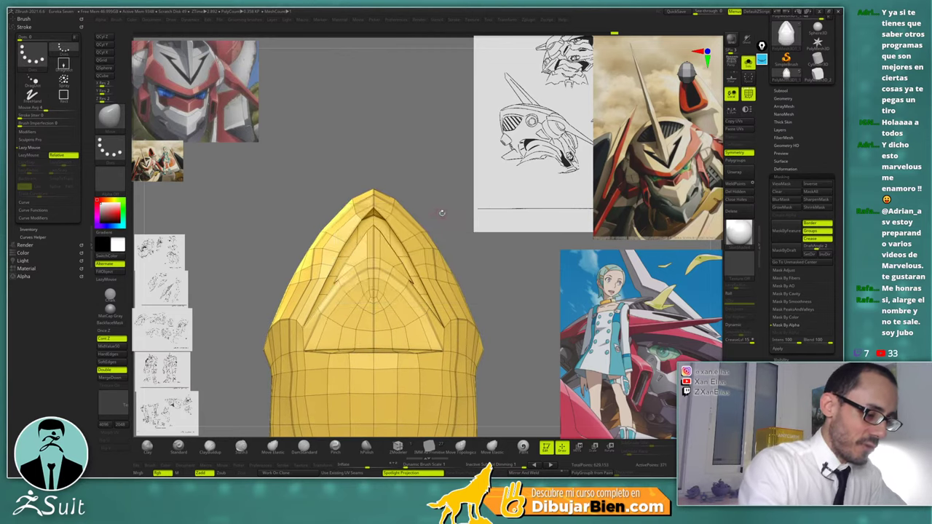
pyautogui.keyDown('ctrl'); pyautogui.moveTo(441, 210); pyautogui.dragTo(445, 250, button='right'); pyautogui.keyUp('ctrl')
pyautogui.rightClick(418, 217)
pyautogui.moveTo(417, 216)
pyautogui.mouseDown(button='right')
pyautogui.moveTo(379, 226)
pyautogui.moveTo(404, 191)
pyautogui.moveTo(410, 226)
pyautogui.mouseUp(button='right')
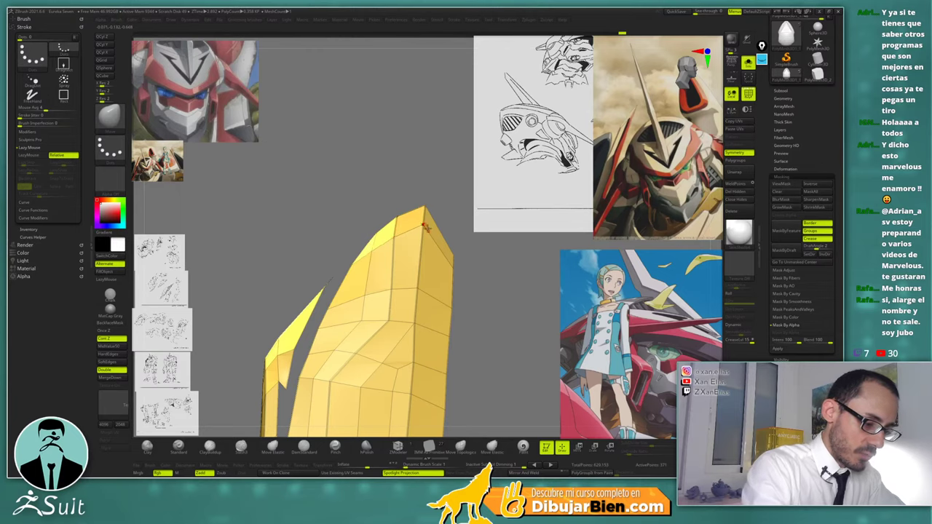
pyautogui.moveTo(426, 228); pyautogui.dragTo(491, 201, button='right')
# Preview the shell with dynamic subdivision and the wireframe hidden, and return to the low-poly wireframe display
pyautogui.hotkey('shift', 'f')
pyautogui.press('d')
pyautogui.moveTo(503, 244)
pyautogui.mouseDown(button='right')
pyautogui.moveTo(477, 244)
pyautogui.moveTo(491, 255)
pyautogui.moveTo(487, 237)
pyautogui.mouseUp(button='right')
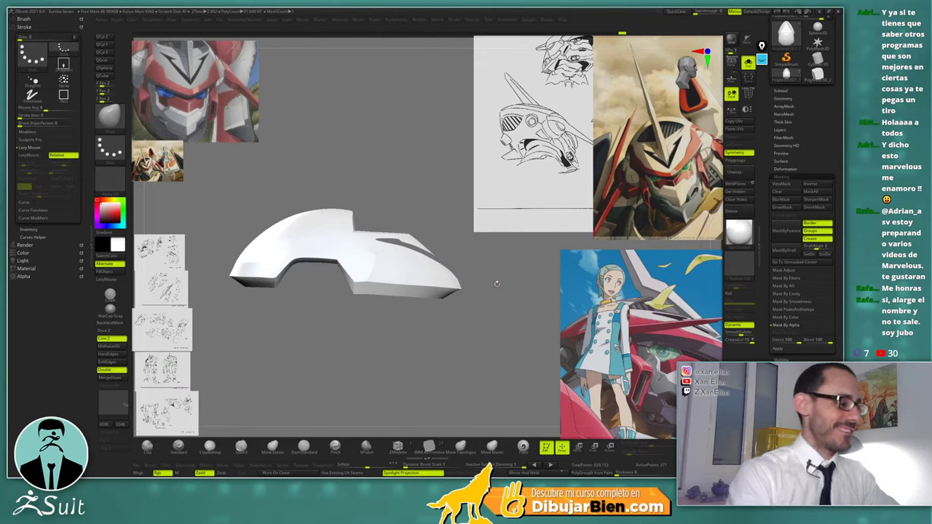
pyautogui.hotkey('shift', 'd')
pyautogui.hotkey('shift', 'f')
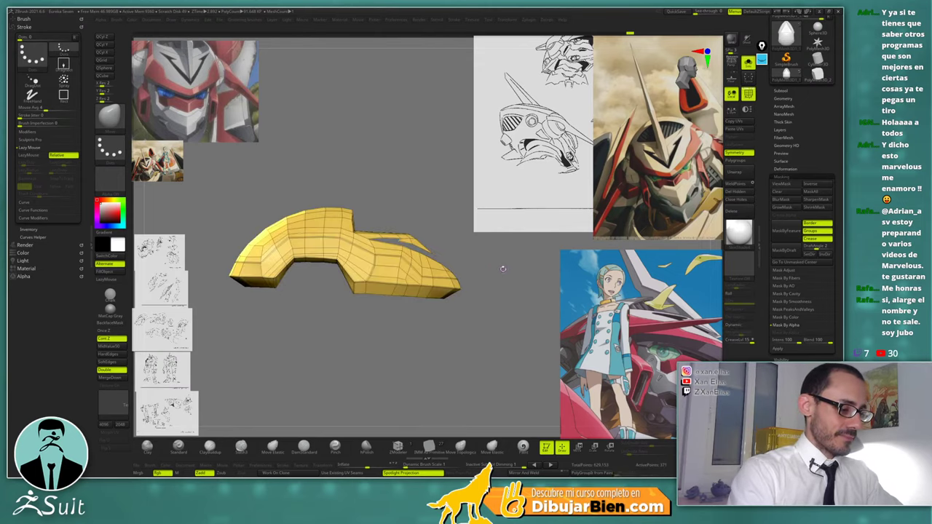
# Bevel the complete edge loop running along the shell's side with ZModeler to form a narrow single-row strip
pyautogui.moveTo(502, 268); pyautogui.dragTo(446, 318)
pyautogui.moveTo(446, 318); pyautogui.dragTo(456, 297, button='right')
pyautogui.moveTo(457, 296)
pyautogui.mouseDown()
pyautogui.moveTo(444, 309)
pyautogui.moveTo(451, 305)
pyautogui.moveTo(448, 334)
pyautogui.moveTo(458, 294)
pyautogui.mouseUp()
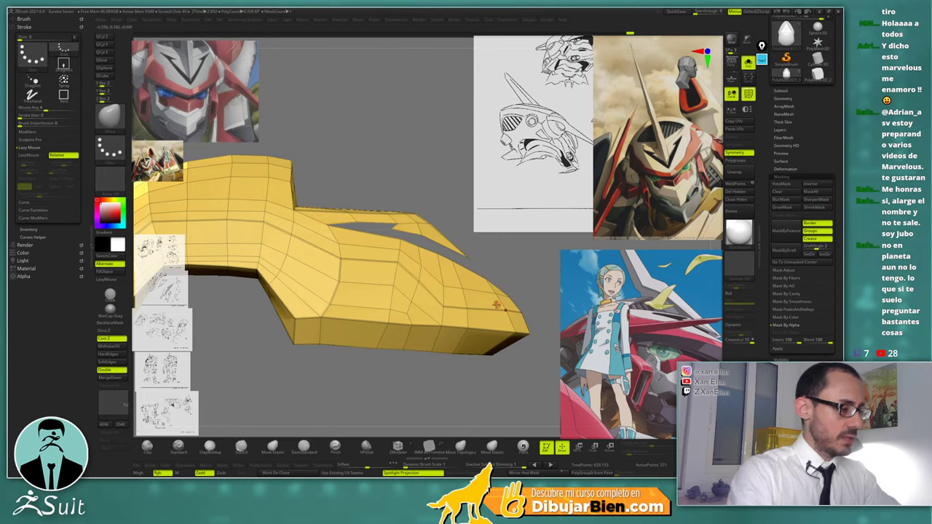
pyautogui.press('b')
pyautogui.press('z')
pyautogui.press('m')
pyautogui.press('space')
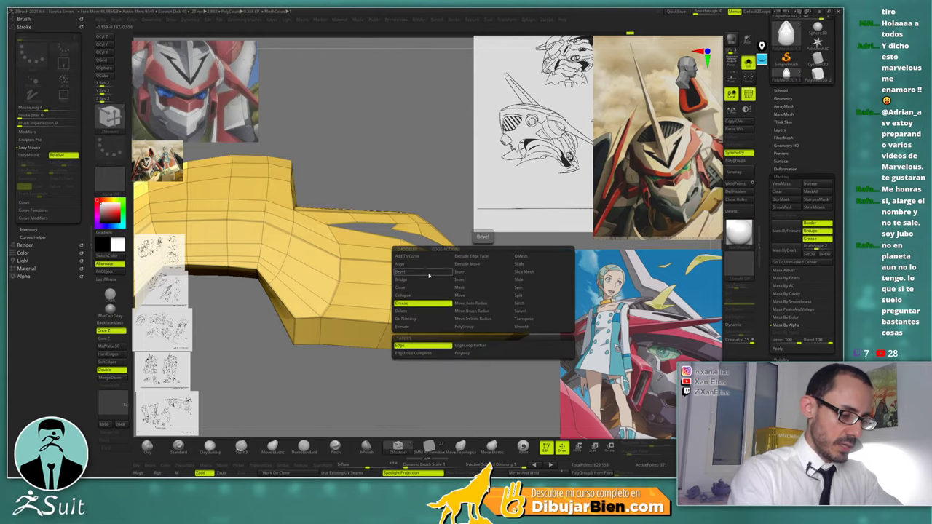
pyautogui.click(429, 273)
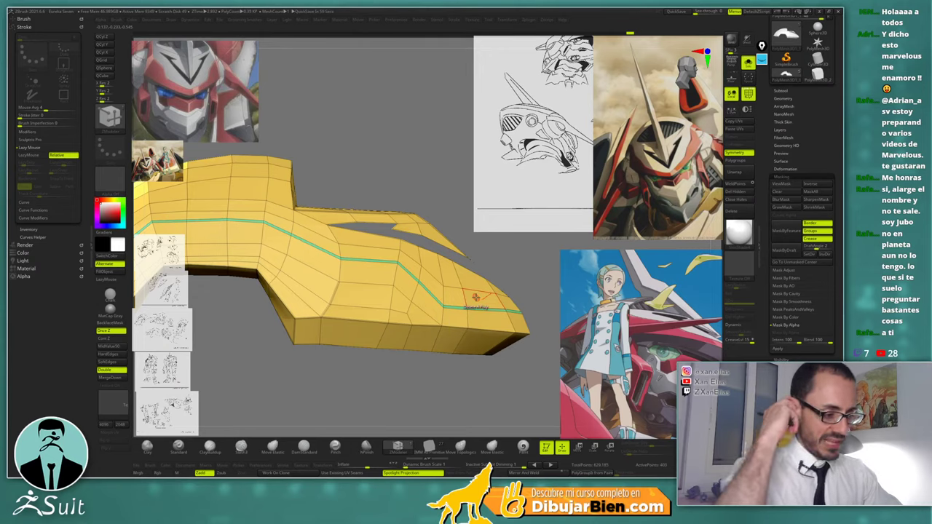
# Switch the ZModeler edge action from Bevel to Crease on single edges and review the beveled strip around the shell
pyautogui.moveTo(474, 297)
pyautogui.mouseDown(button='right')
pyautogui.moveTo(461, 291)
pyautogui.moveTo(453, 306)
pyautogui.moveTo(455, 267)
pyautogui.moveTo(479, 326)
pyautogui.moveTo(480, 311)
pyautogui.moveTo(447, 321)
pyautogui.moveTo(443, 257)
pyautogui.moveTo(477, 260)
pyautogui.moveTo(472, 311)
pyautogui.mouseUp(button='right')
pyautogui.press('ctrl')
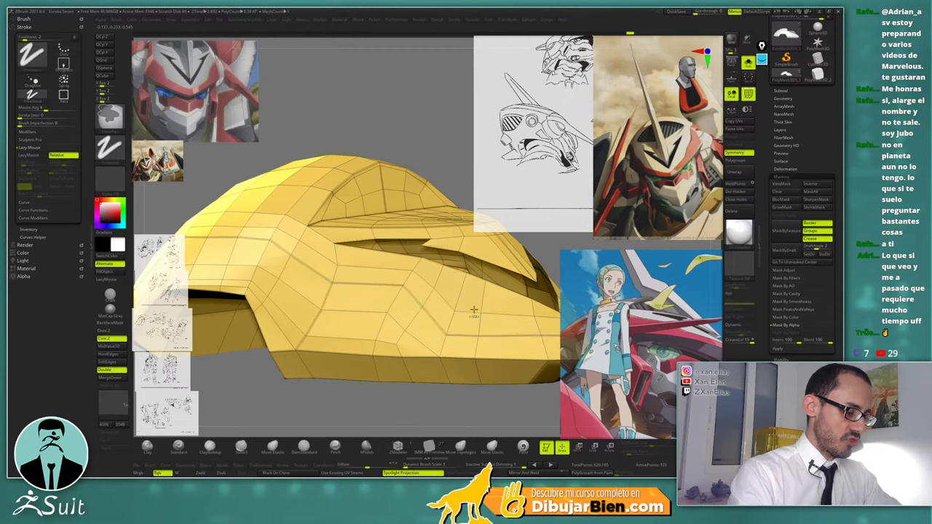
pyautogui.press('b')
pyautogui.press('z')
pyautogui.press('m')
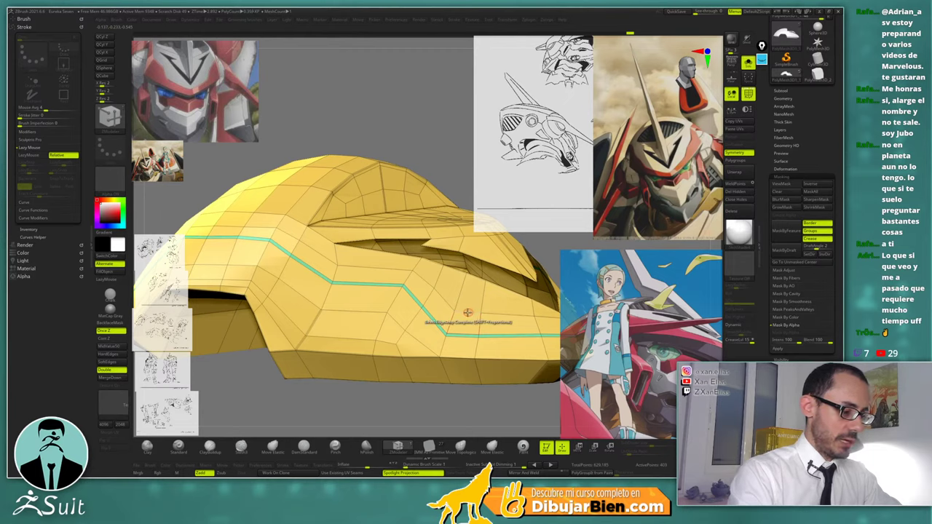
pyautogui.press('space')
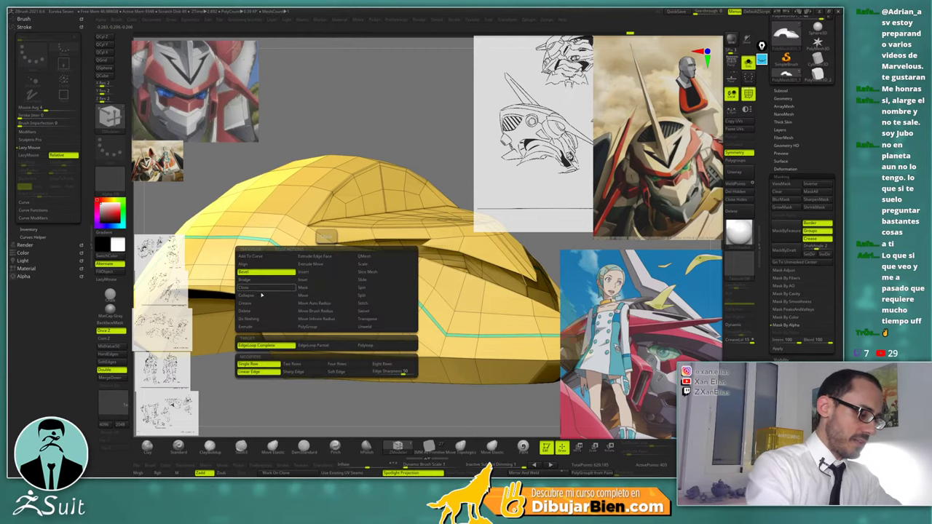
pyautogui.click(263, 302)
pyautogui.click(305, 353)
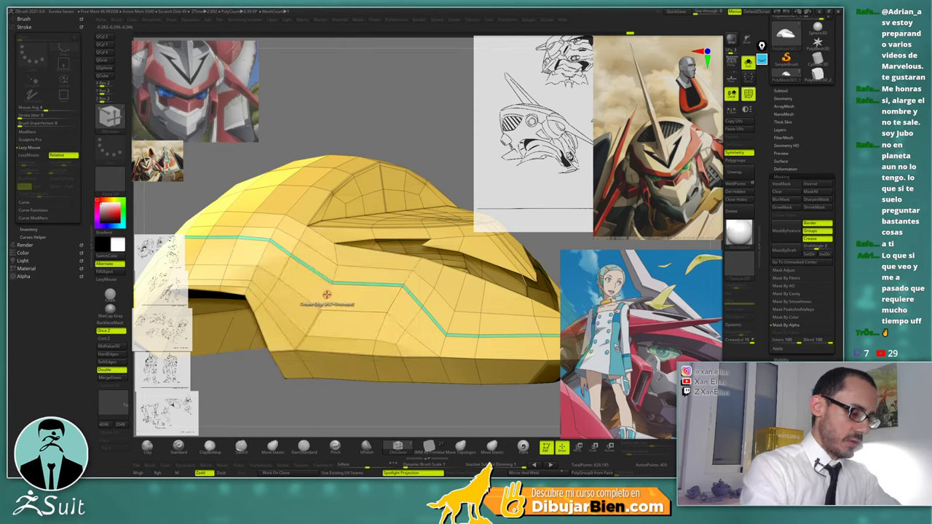
pyautogui.keyDown('ctrl'); pyautogui.moveTo(333, 290); pyautogui.dragTo(389, 271, button='right'); pyautogui.keyUp('ctrl')
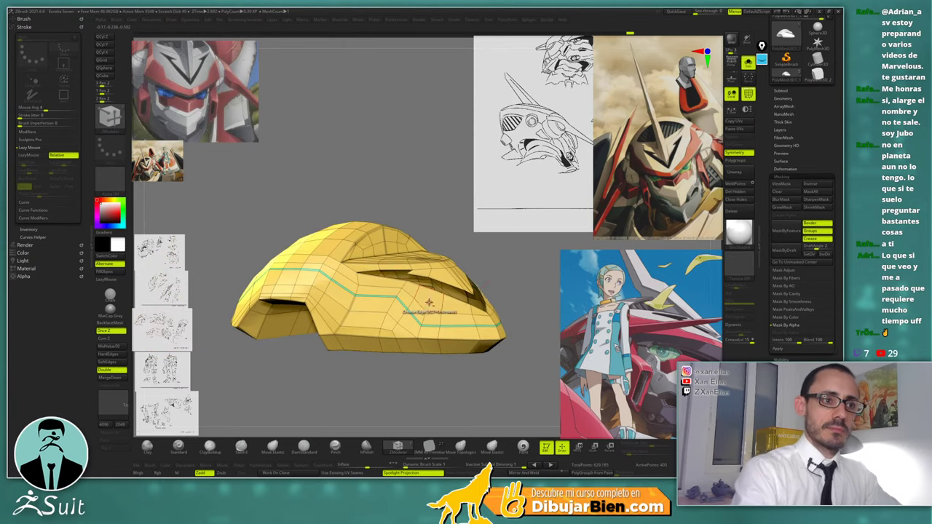
pyautogui.moveTo(428, 302)
pyautogui.keyDown('ctrl'); pyautogui.mouseDown(button='right')
pyautogui.moveTo(429, 319)
pyautogui.moveTo(430, 286)
pyautogui.moveTo(427, 306)
pyautogui.mouseUp(button='right'); pyautogui.keyUp('ctrl')
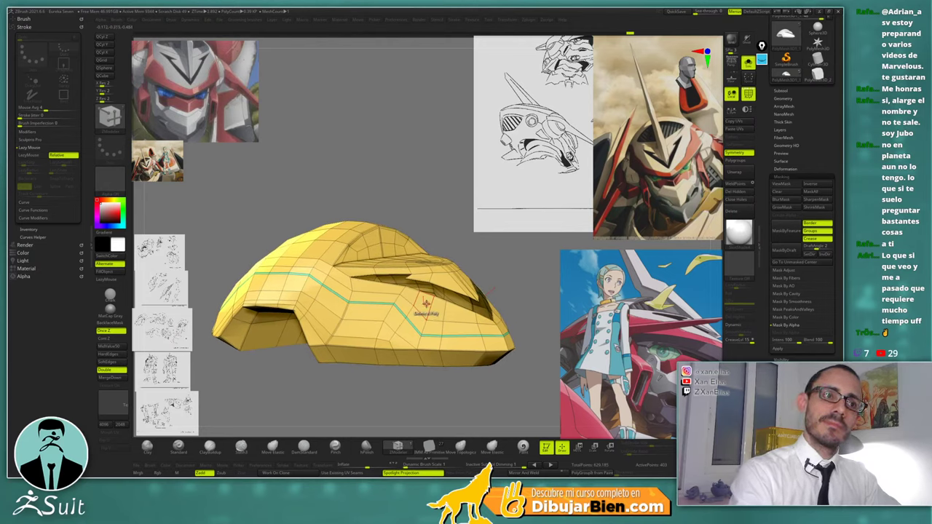
# Extrude the beveled strip's polygroup inward with ZModeler to sink a narrow groove along the shell's side, undoing the first attempt
pyautogui.moveTo(425, 311); pyautogui.dragTo(464, 313, button='right')
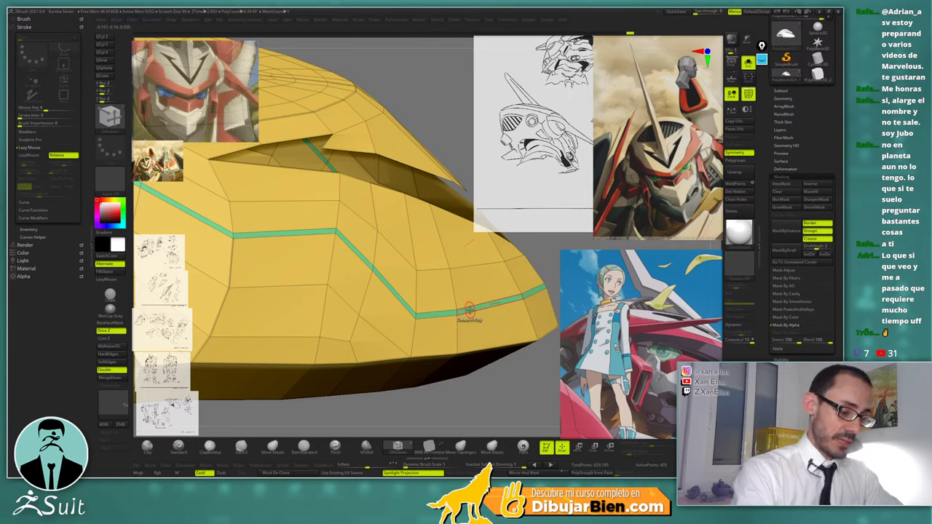
pyautogui.press('space')
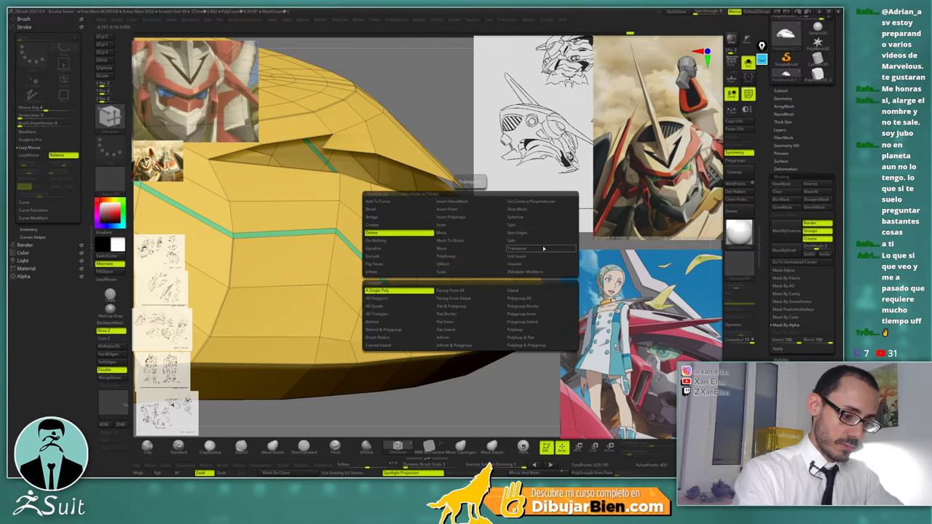
pyautogui.click(397, 258)
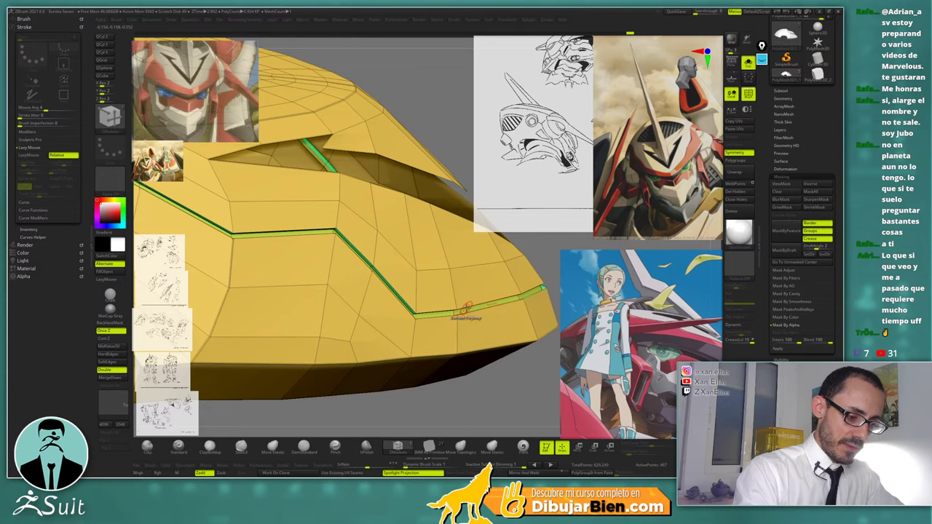
pyautogui.hotkey('ctrl', 'z')
pyautogui.keyDown('ctrl'); pyautogui.moveTo(459, 277); pyautogui.dragTo(434, 259, button='right'); pyautogui.keyUp('ctrl')
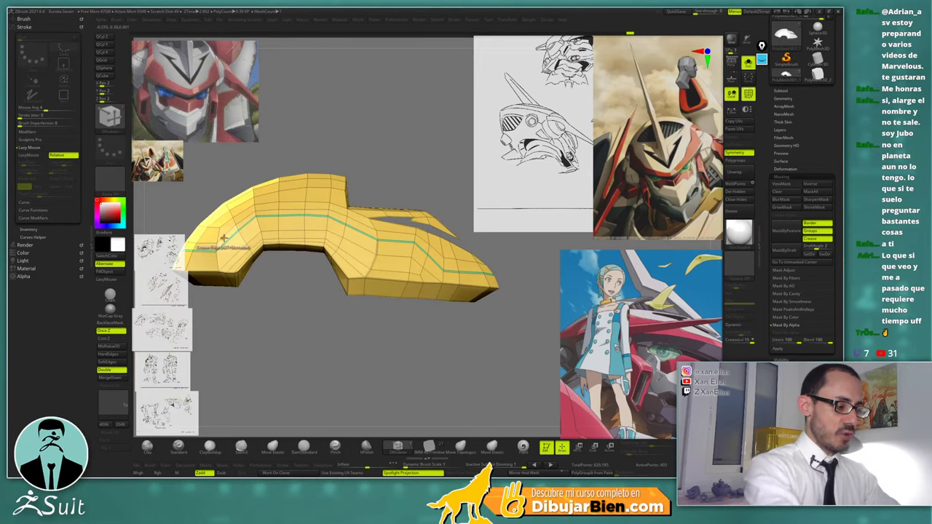
pyautogui.moveTo(223, 241); pyautogui.dragTo(490, 271, button='right')
pyautogui.click(484, 283)
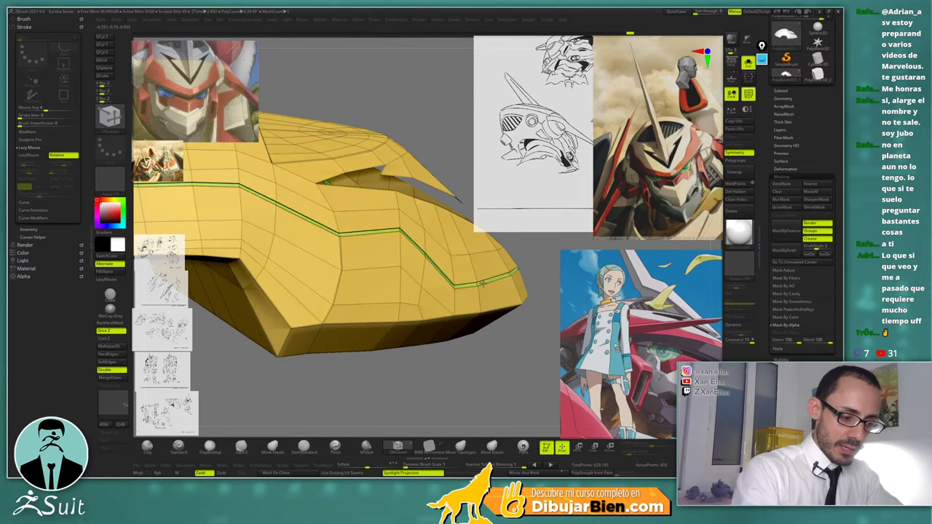
# Try inserting a ZModeler edge loop lengthwise along the narrow groove
pyautogui.moveTo(487, 270); pyautogui.dragTo(468, 298, button='right')
pyautogui.press('space')
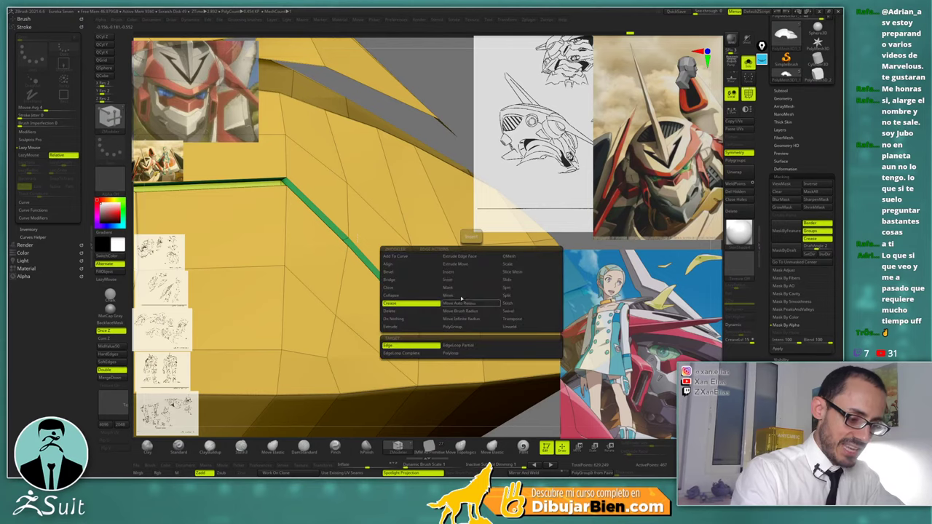
pyautogui.click(459, 272)
pyautogui.moveTo(467, 328); pyautogui.dragTo(471, 316, button='right')
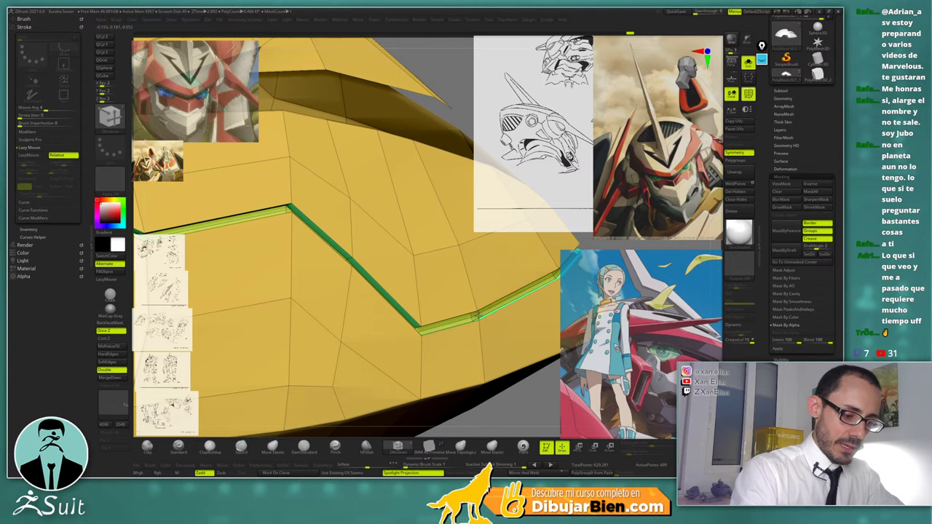
# Try beveling the complete edge loop inserted in the groove, after reviewing the ZModeler polygon and edge actions
pyautogui.keyDown('ctrl'); pyautogui.moveTo(477, 316); pyautogui.dragTo(480, 331, button='right'); pyautogui.keyUp('ctrl')
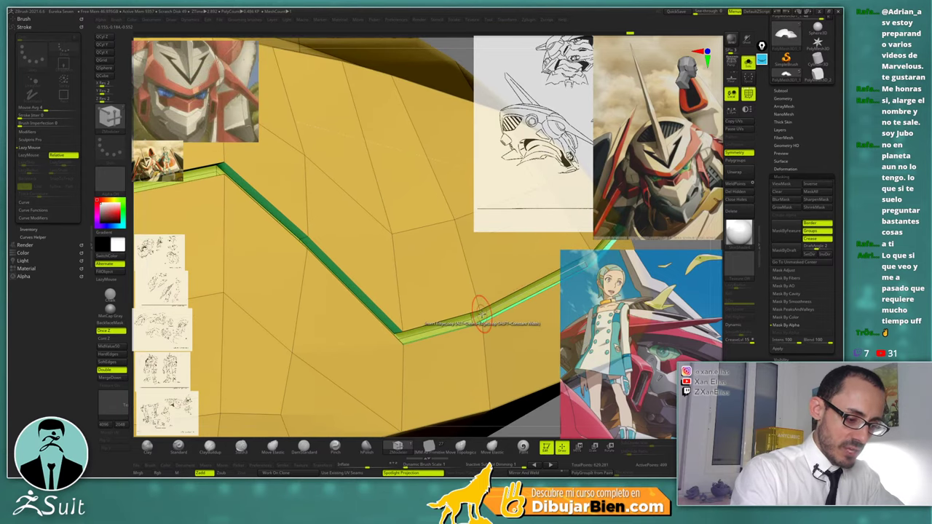
pyautogui.press('space')
pyautogui.click(482, 237)
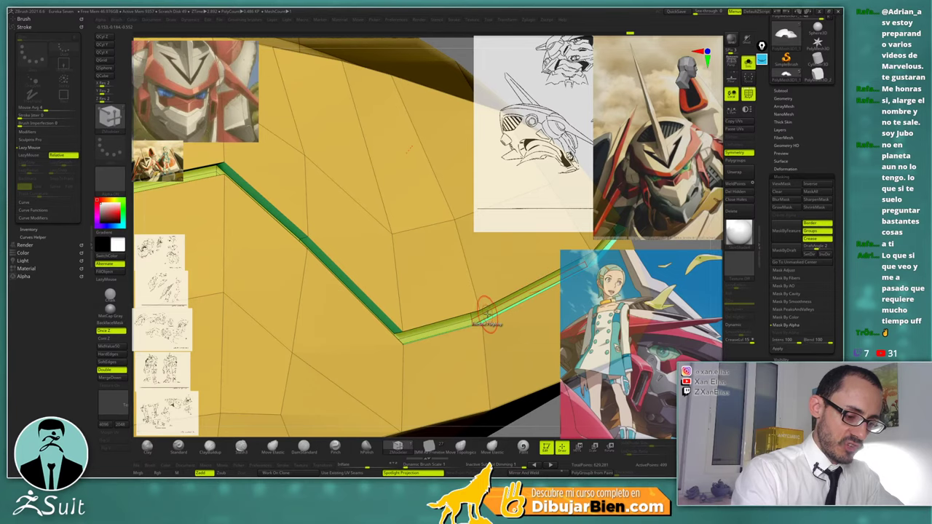
pyautogui.press('space')
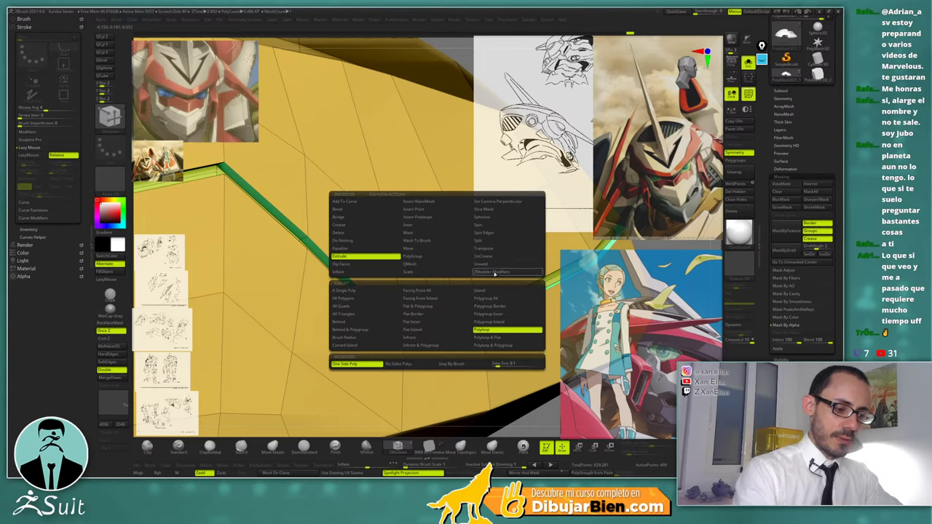
pyautogui.click(494, 272)
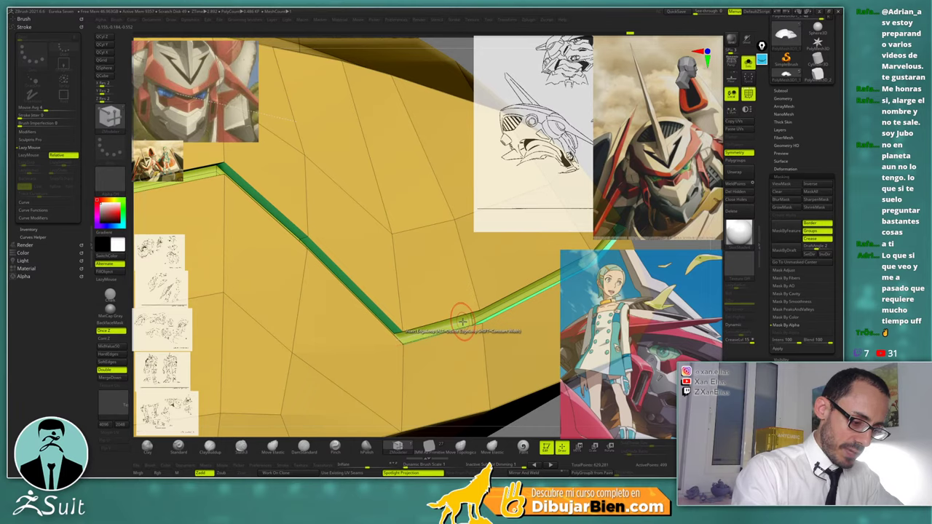
pyautogui.press('space')
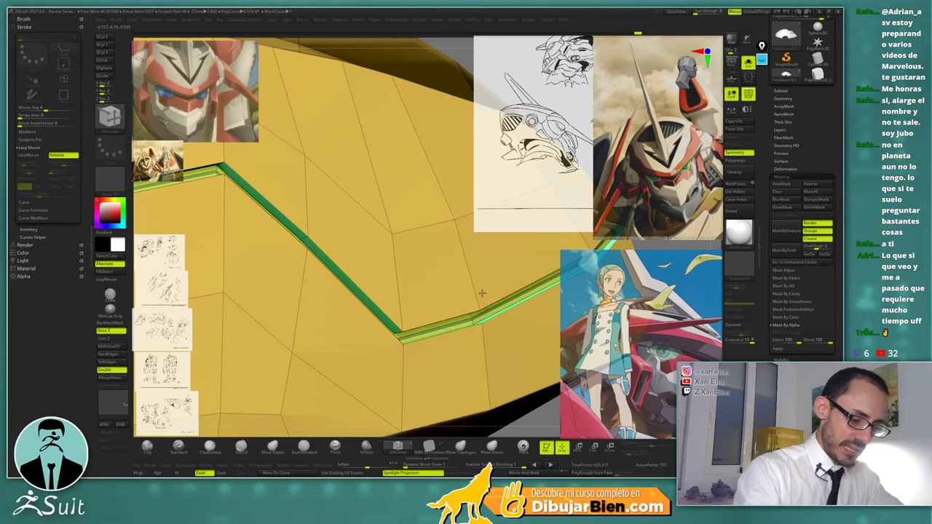
pyautogui.moveTo(482, 293)
pyautogui.mouseDown(button='right')
pyautogui.moveTo(479, 284)
pyautogui.moveTo(451, 311)
pyautogui.mouseUp(button='right')
# Delete the extra complete edge loops inside the groove with the ZModeler Delete action
pyautogui.press('space')
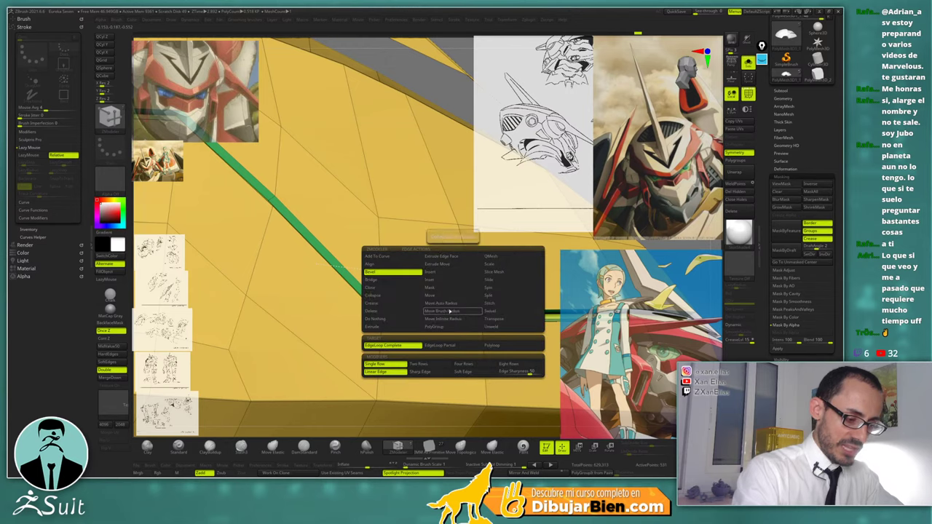
pyautogui.click(379, 310)
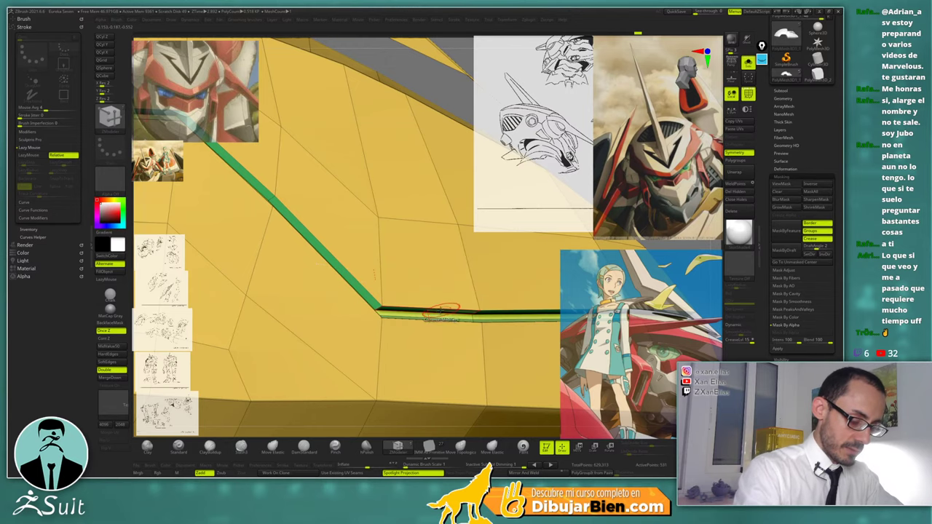
pyautogui.moveTo(439, 313); pyautogui.dragTo(454, 255, button='right')
pyautogui.click(443, 337)
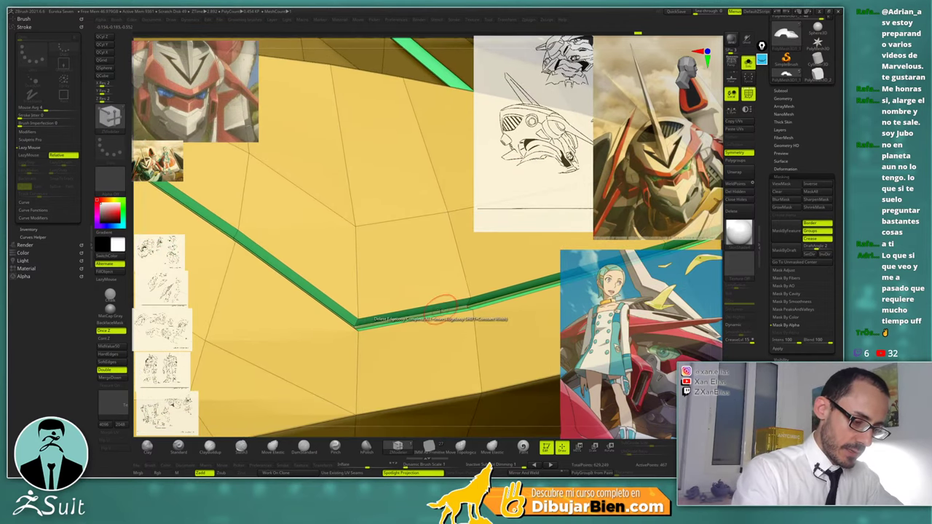
# Set the ZModeler edge action to Crease with the complete edge loop target for the groove's edges
pyautogui.press('space')
pyautogui.click(371, 303)
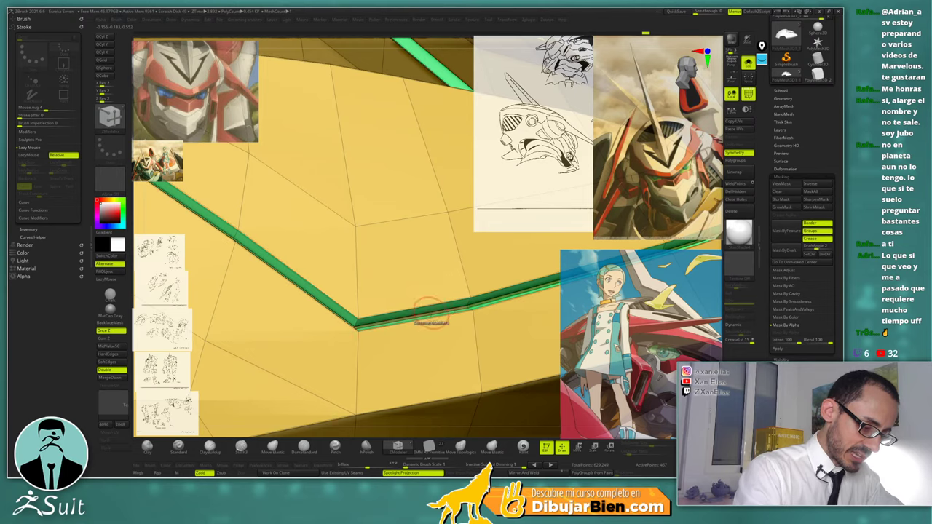
pyautogui.keyDown('ctrl'); pyautogui.moveTo(404, 271); pyautogui.dragTo(360, 299, button='right'); pyautogui.keyUp('ctrl')
pyautogui.keyDown('ctrl'); pyautogui.moveTo(270, 307); pyautogui.dragTo(355, 313, button='right'); pyautogui.keyUp('ctrl')
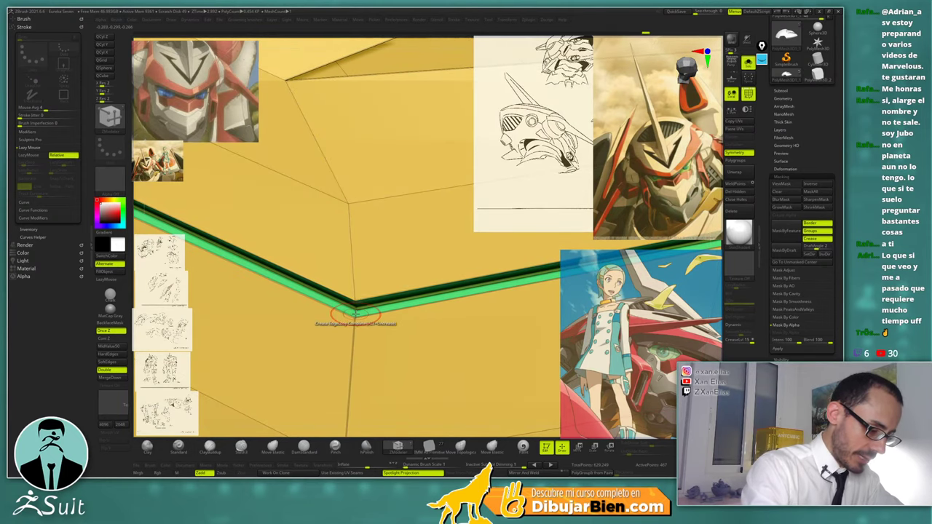
# Switch the ZModeler Crease target to a single edge and crease the edges at the groove's corners along the shell
pyautogui.press('space')
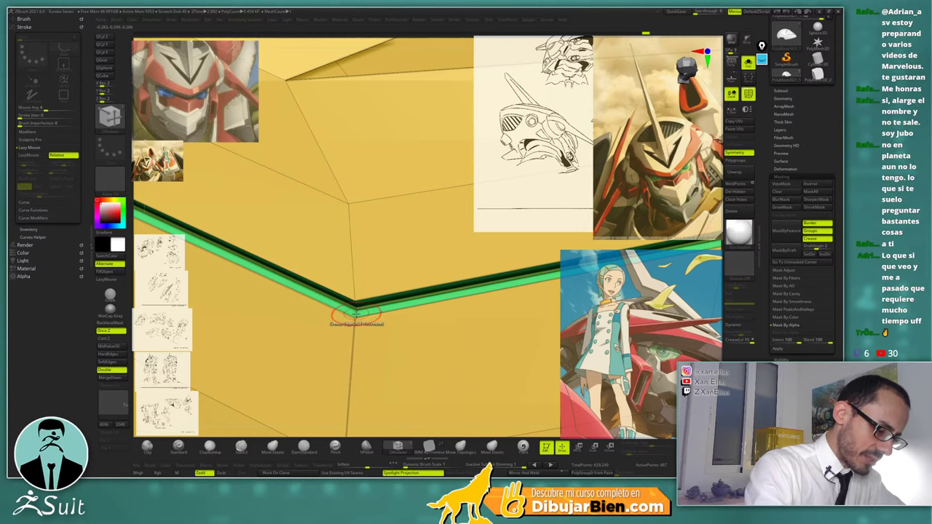
pyautogui.moveTo(356, 307)
pyautogui.mouseDown(button='right')
pyautogui.moveTo(356, 178)
pyautogui.moveTo(443, 266)
pyautogui.moveTo(434, 342)
pyautogui.moveTo(447, 331)
pyautogui.moveTo(435, 218)
pyautogui.moveTo(461, 281)
pyautogui.moveTo(453, 325)
pyautogui.moveTo(463, 228)
pyautogui.moveTo(507, 277)
pyautogui.moveTo(451, 306)
pyautogui.moveTo(374, 327)
pyautogui.moveTo(381, 339)
pyautogui.moveTo(376, 327)
pyautogui.mouseUp(button='right')
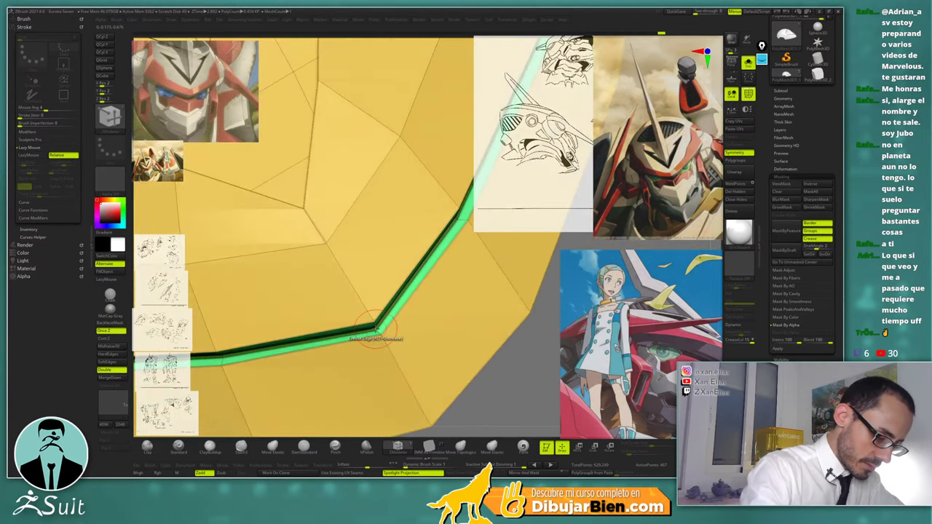
pyautogui.moveTo(362, 267)
pyautogui.mouseDown(button='right')
pyautogui.moveTo(385, 201)
pyautogui.moveTo(418, 335)
pyautogui.moveTo(348, 328)
pyautogui.moveTo(350, 259)
pyautogui.moveTo(346, 310)
pyautogui.moveTo(358, 313)
pyautogui.mouseUp(button='right')
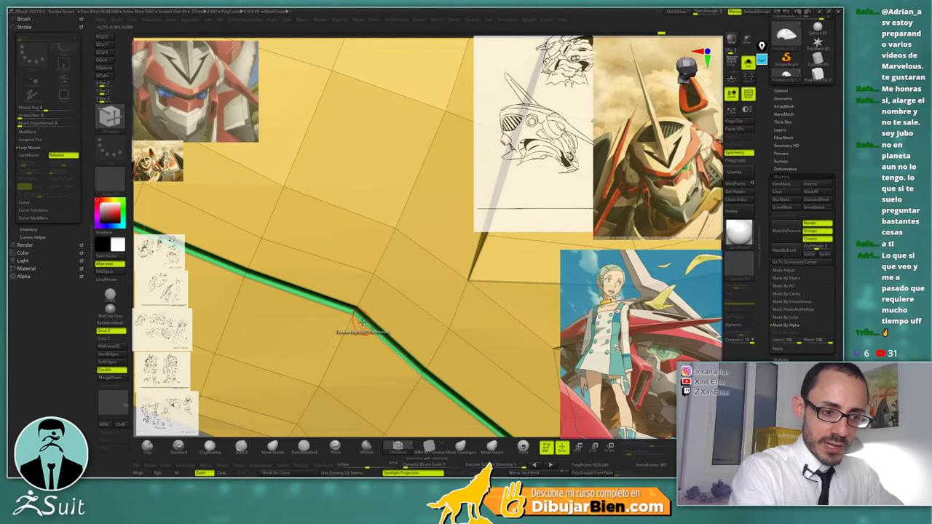
pyautogui.moveTo(356, 306); pyautogui.dragTo(280, 268, button='right')
pyautogui.hotkey('shift', 'd')
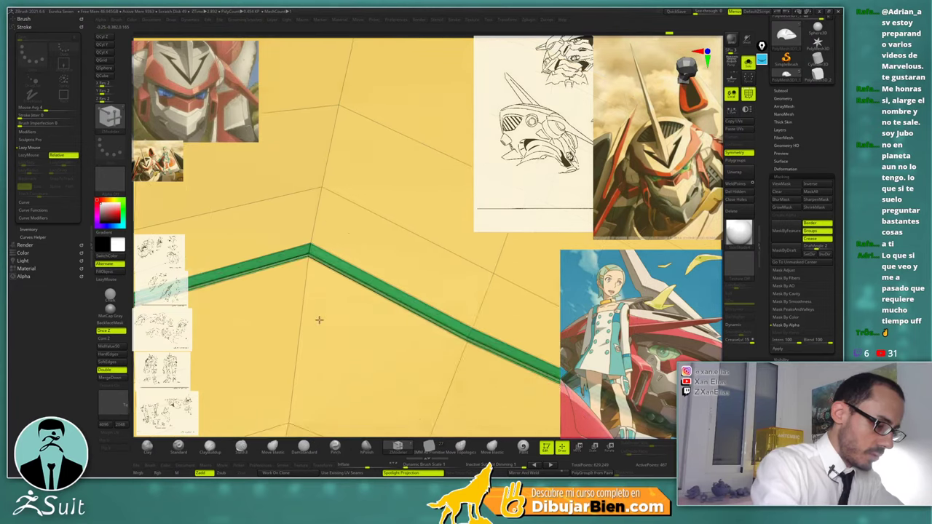
pyautogui.click(309, 261)
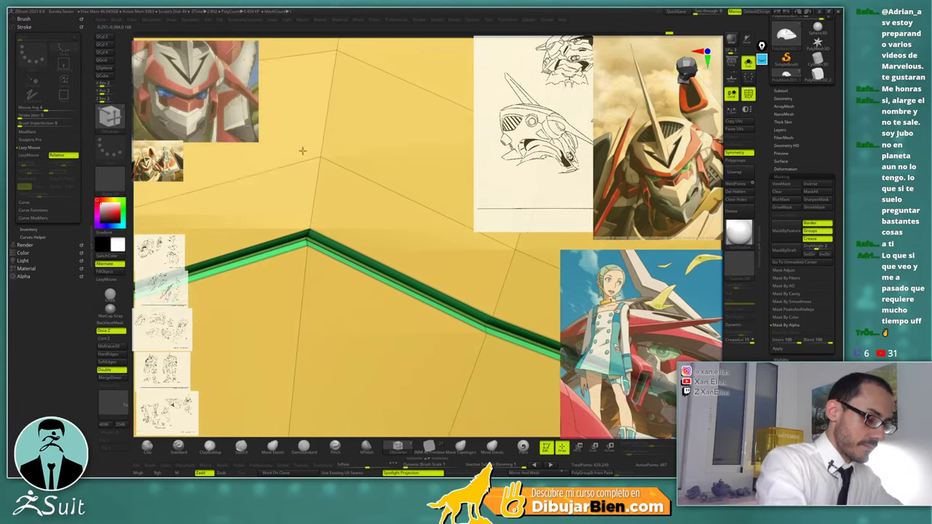
# Crease the edge at the side corner of the helmet's panel groove, then preview the smoothed mesh without its wireframe
pyautogui.keyDown('ctrl'); pyautogui.moveTo(301, 150); pyautogui.dragTo(295, 100, button='right'); pyautogui.keyUp('ctrl')
pyautogui.keyDown('alt'); pyautogui.moveTo(370, 264); pyautogui.dragTo(525, 293, button='right'); pyautogui.keyUp('alt')
pyautogui.moveTo(349, 295); pyautogui.dragTo(359, 411, button='right')
pyautogui.moveTo(358, 325); pyautogui.dragTo(356, 320, button='right')
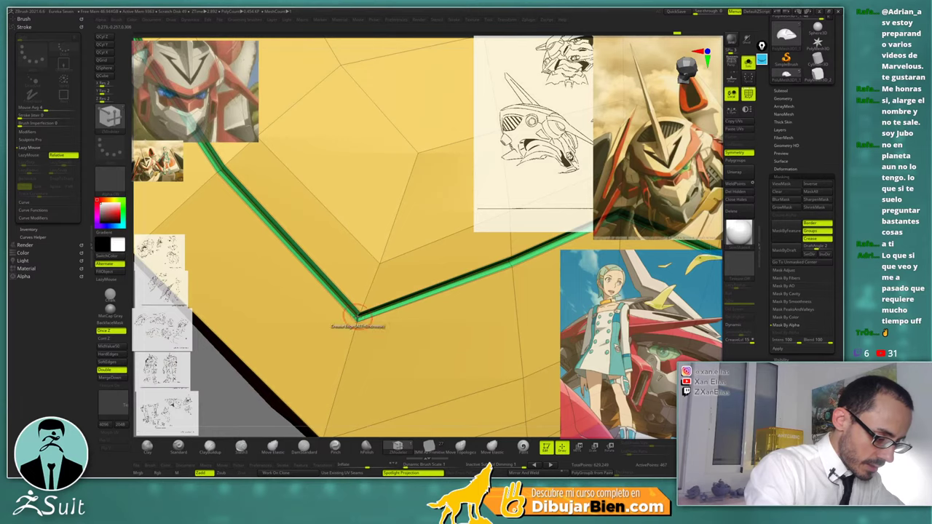
pyautogui.keyDown('ctrl'); pyautogui.moveTo(366, 295); pyautogui.dragTo(417, 171, button='right'); pyautogui.keyUp('ctrl')
pyautogui.press('d')
pyautogui.hotkey('shift', 'f')
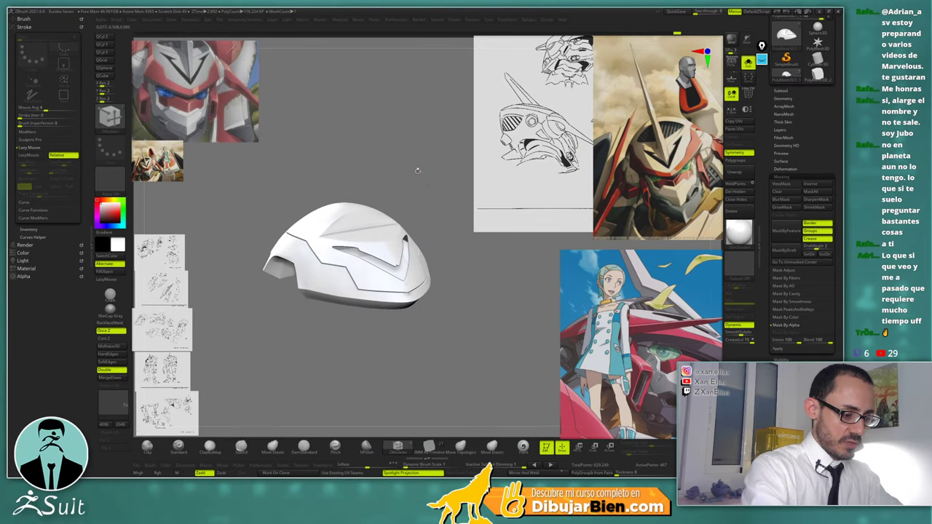
# Crease the edge beside the groove's front corner on the low-poly mesh, then preview the smoothed helmet
pyautogui.hotkey('shift', 'd')
pyautogui.hotkey('shift', 'f')
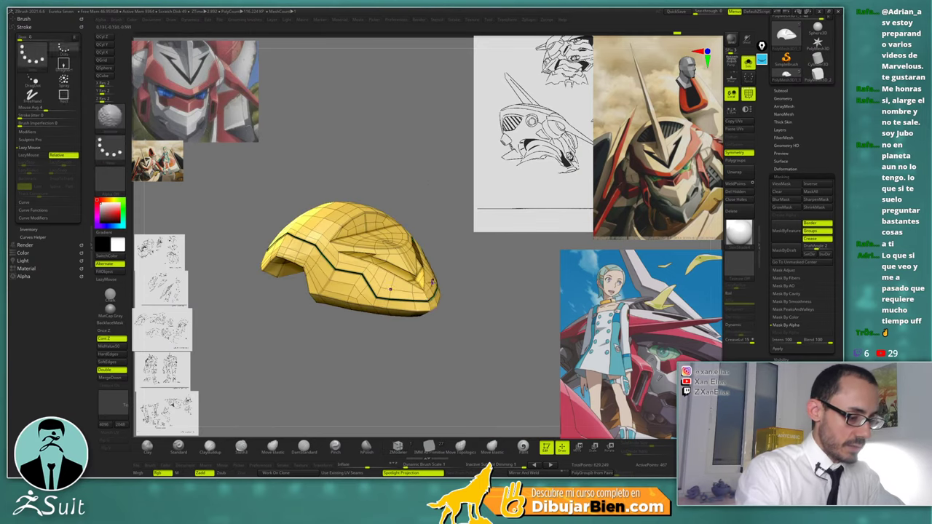
pyautogui.keyDown('ctrl'); pyautogui.moveTo(405, 248); pyautogui.dragTo(427, 302, button='right'); pyautogui.keyUp('ctrl')
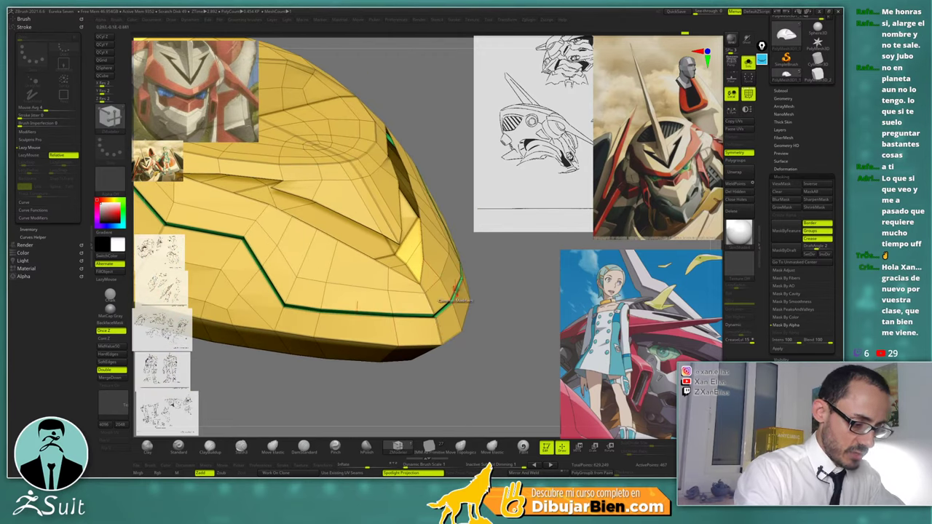
pyautogui.press('d')
pyautogui.hotkey('shift', 'f')
pyautogui.moveTo(480, 322); pyautogui.dragTo(525, 218, button='right')
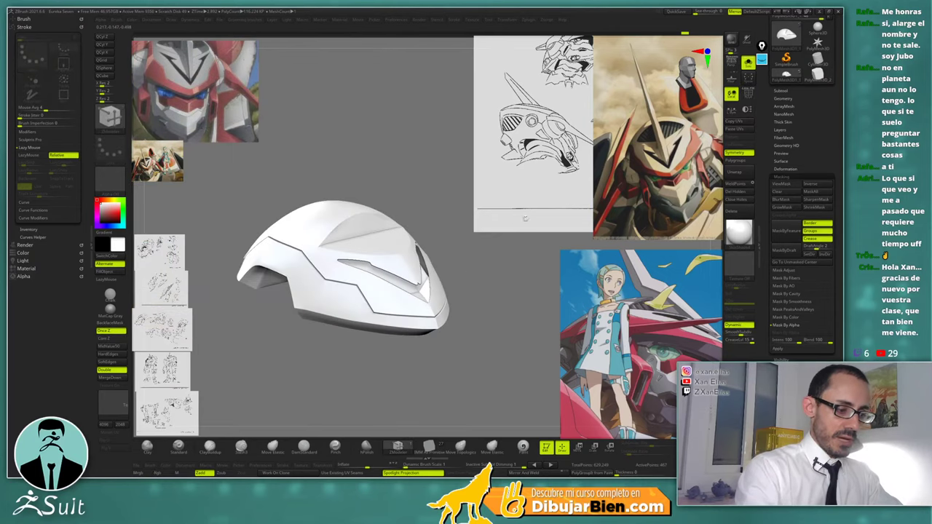
# Give the helmet a reflective blue-and-tan metallic material to show its surface shading
pyautogui.click(738, 230)
pyautogui.click(683, 267)
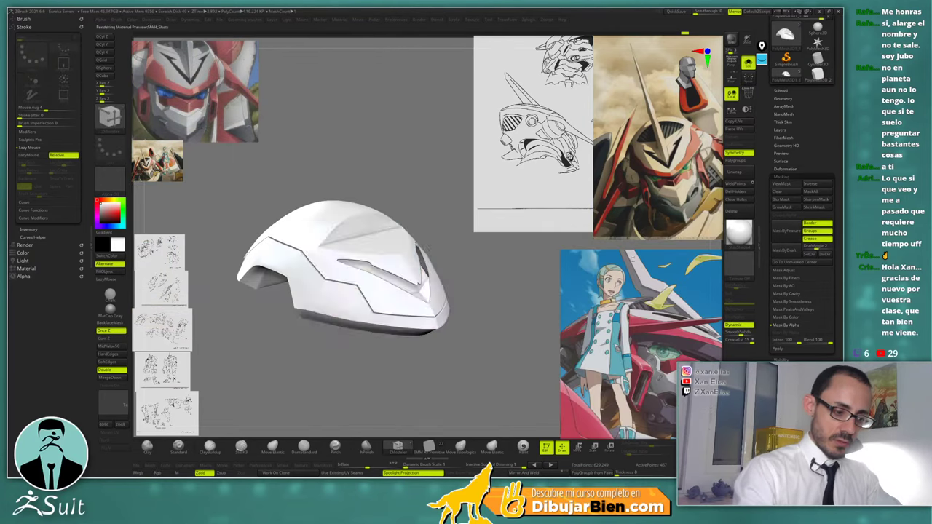
pyautogui.moveTo(493, 270); pyautogui.dragTo(709, 281, button='right')
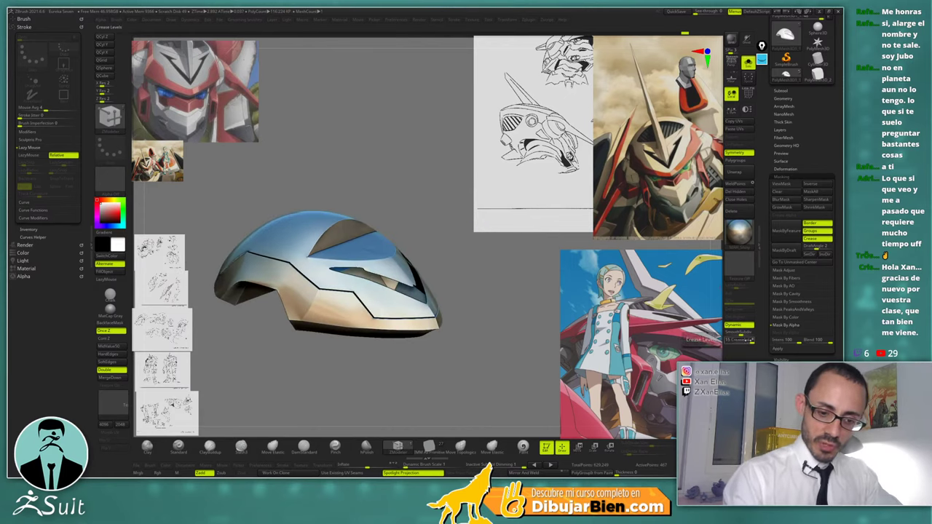
# Lower the crease level of the dynamic subdivision to soften the helmet's creased edges
pyautogui.click(731, 339)
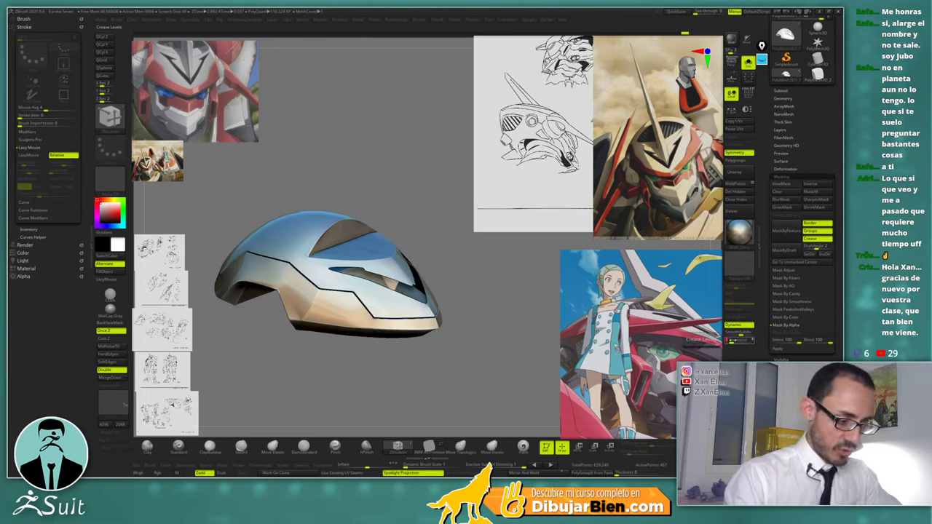
pyautogui.moveTo(733, 340); pyautogui.dragTo(729, 340)
pyautogui.moveTo(502, 299); pyautogui.dragTo(558, 260, button='right')
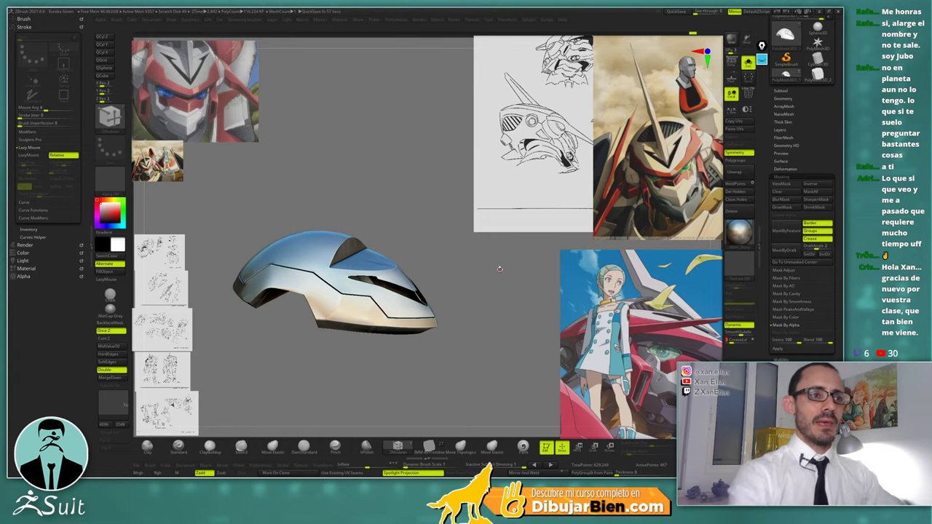
# Crease the long edges along the inner steps on the helmet's underside, then preview the smoothed mesh
pyautogui.moveTo(471, 272)
pyautogui.mouseDown()
pyautogui.moveTo(471, 238)
pyautogui.moveTo(480, 262)
pyautogui.moveTo(460, 277)
pyautogui.moveTo(396, 202)
pyautogui.mouseUp()
pyautogui.hotkey('shift', 'f')
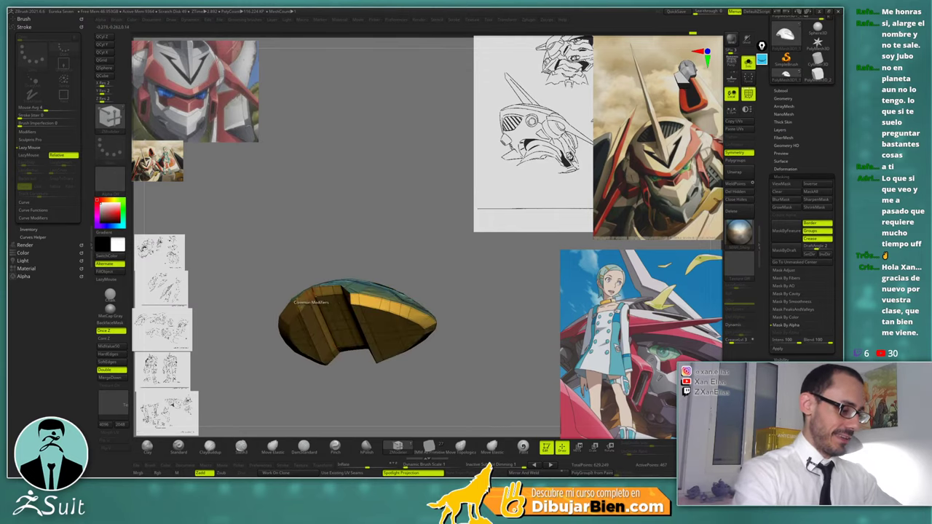
pyautogui.keyDown('ctrl'); pyautogui.moveTo(312, 302); pyautogui.dragTo(349, 323, button='right'); pyautogui.keyUp('ctrl')
pyautogui.moveTo(350, 322)
pyautogui.mouseDown()
pyautogui.moveTo(339, 284)
pyautogui.moveTo(341, 318)
pyautogui.mouseUp()
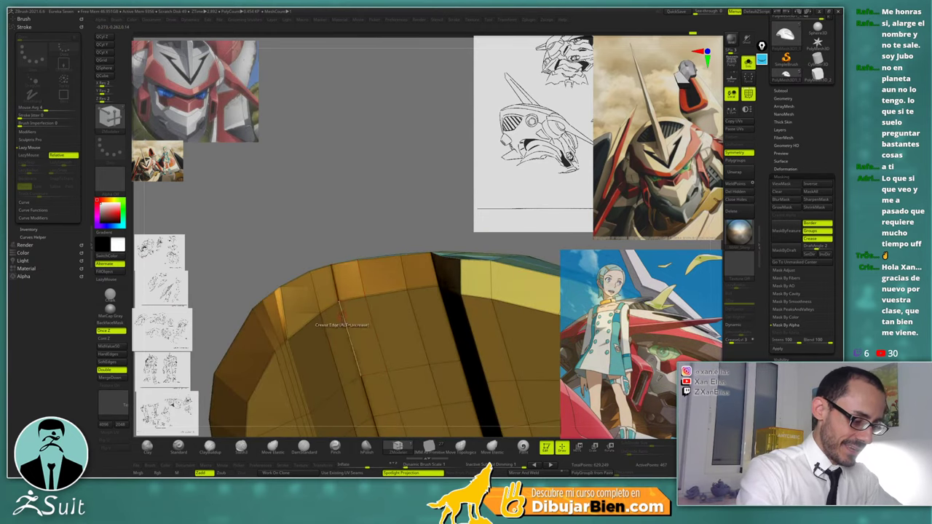
pyautogui.keyDown('alt'); pyautogui.moveTo(347, 330); pyautogui.dragTo(323, 238, button='right'); pyautogui.keyUp('alt')
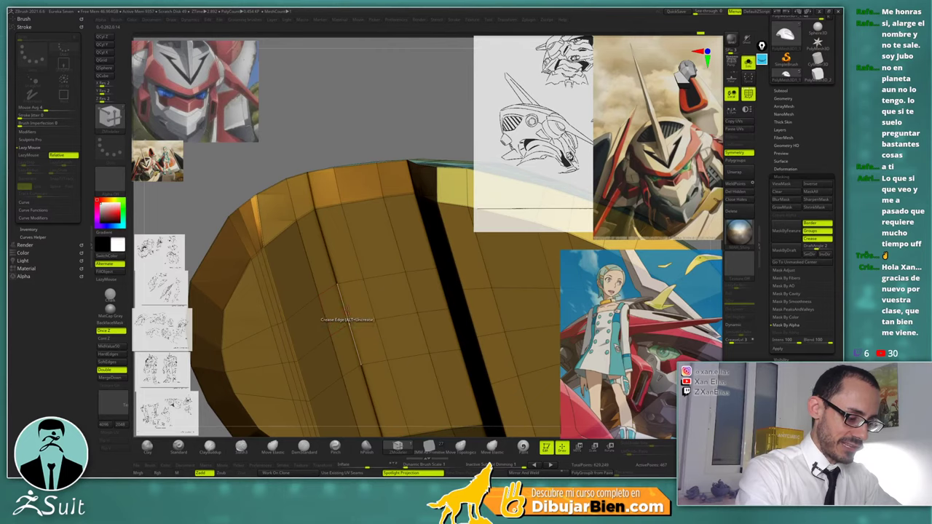
pyautogui.moveTo(340, 317); pyautogui.dragTo(329, 288)
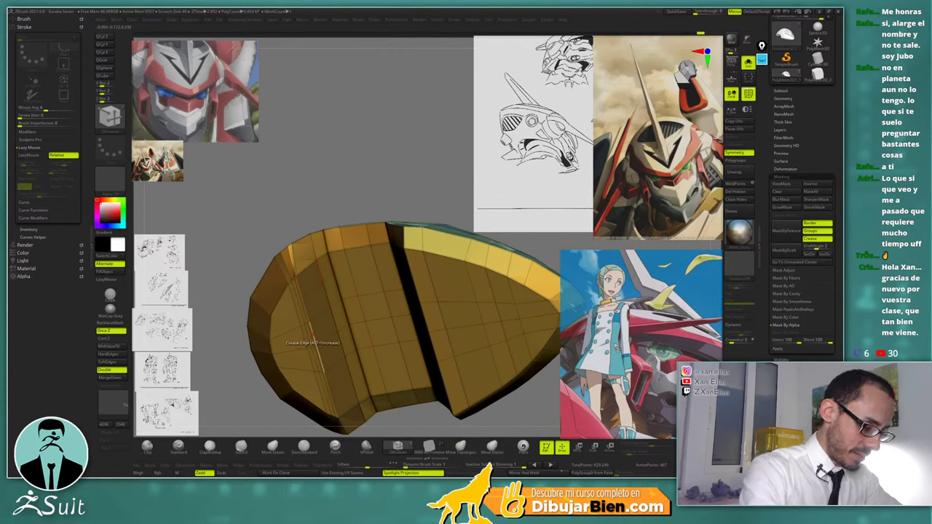
pyautogui.moveTo(329, 338)
pyautogui.mouseDown()
pyautogui.moveTo(422, 222)
pyautogui.moveTo(446, 209)
pyautogui.moveTo(450, 185)
pyautogui.moveTo(436, 214)
pyautogui.moveTo(438, 191)
pyautogui.moveTo(434, 199)
pyautogui.mouseUp()
pyautogui.hotkey('ctrl', 'shift')
pyautogui.hotkey('shift', 'f')
pyautogui.press('d')
# Compare the helmet's low-poly wireframe with its smoothed preview from the front and the rear
pyautogui.moveTo(433, 290); pyautogui.dragTo(382, 282)
pyautogui.hotkey('shift', 'd')
pyautogui.hotkey('shift', 'f')
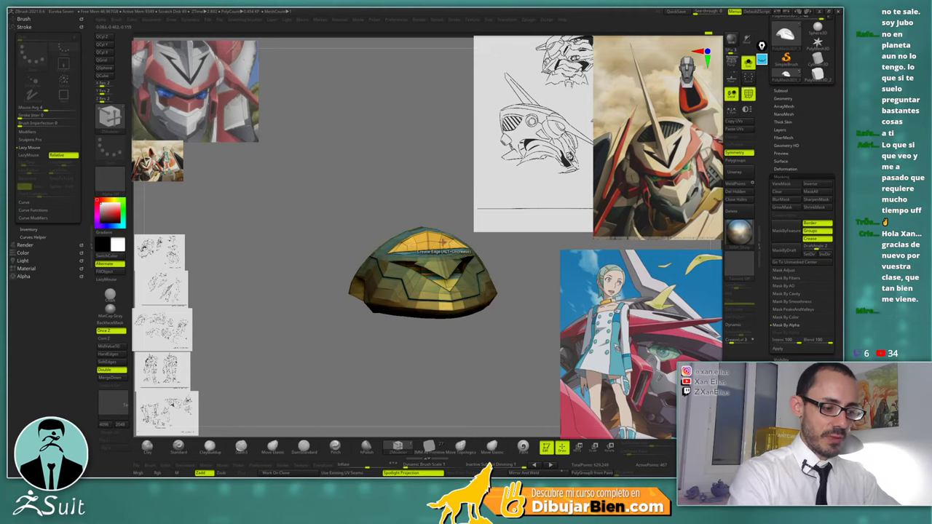
pyautogui.hotkey('shift', 'f')
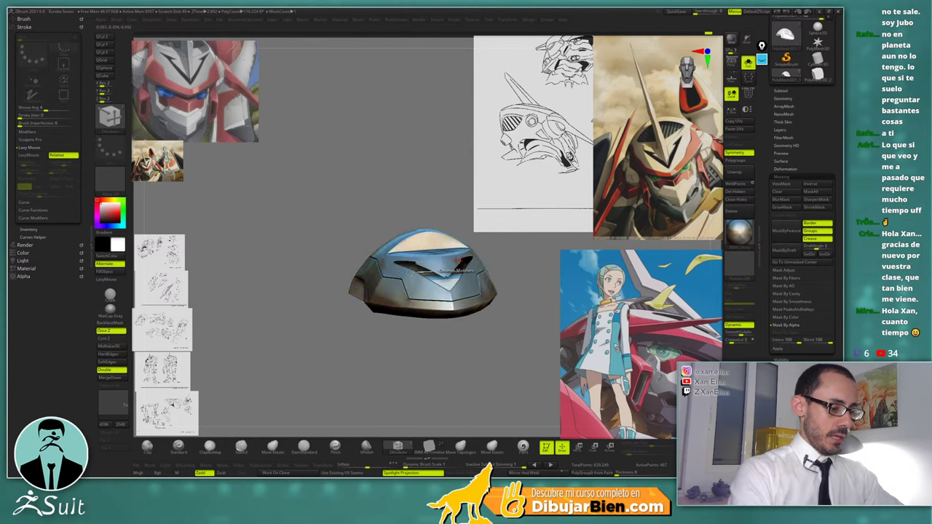
pyautogui.press('d')
pyautogui.moveTo(427, 256); pyautogui.dragTo(501, 254, button='right')
pyautogui.moveTo(502, 254); pyautogui.dragTo(529, 261)
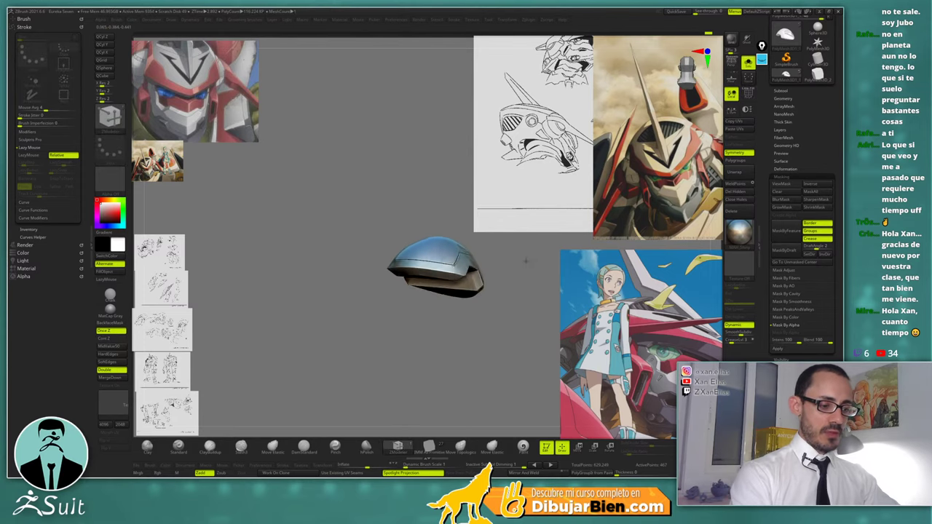
# Crease the edge at the groove's rear side corner, then preview the smoothed helmet
pyautogui.keyDown('alt'); pyautogui.moveTo(443, 331); pyautogui.dragTo(438, 282); pyautogui.keyUp('alt')
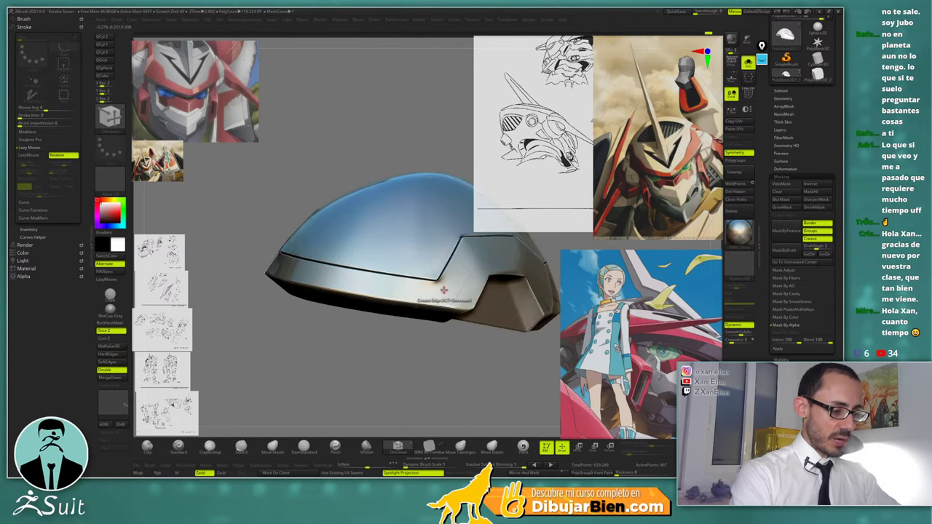
pyautogui.hotkey('shift', 'd')
pyautogui.hotkey('shift', 'f')
pyautogui.keyDown('ctrl'); pyautogui.moveTo(440, 293); pyautogui.dragTo(506, 264, button='right'); pyautogui.keyUp('ctrl')
pyautogui.hotkey('shift', 'f')
pyautogui.press('d')
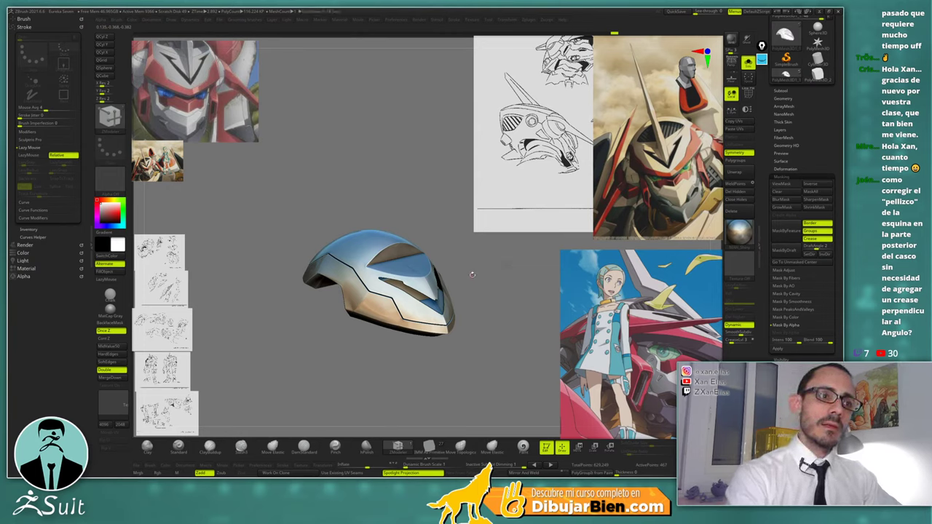
# Mark the upper edge and corner of the helmet in the reference sketch with a pink screen annotation, then hide the annotations
pyautogui.moveTo(474, 274); pyautogui.dragTo(431, 335, button='right')
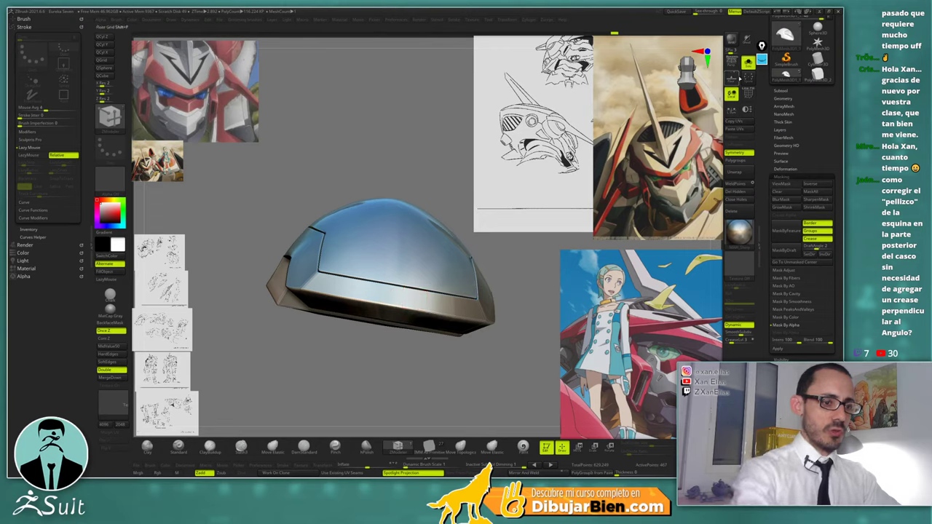
pyautogui.click(762, 61)
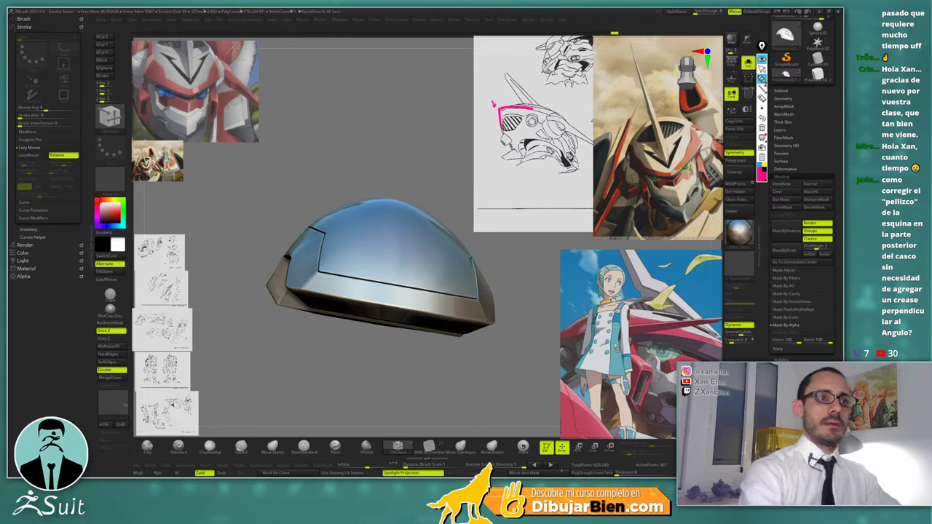
pyautogui.click(761, 59)
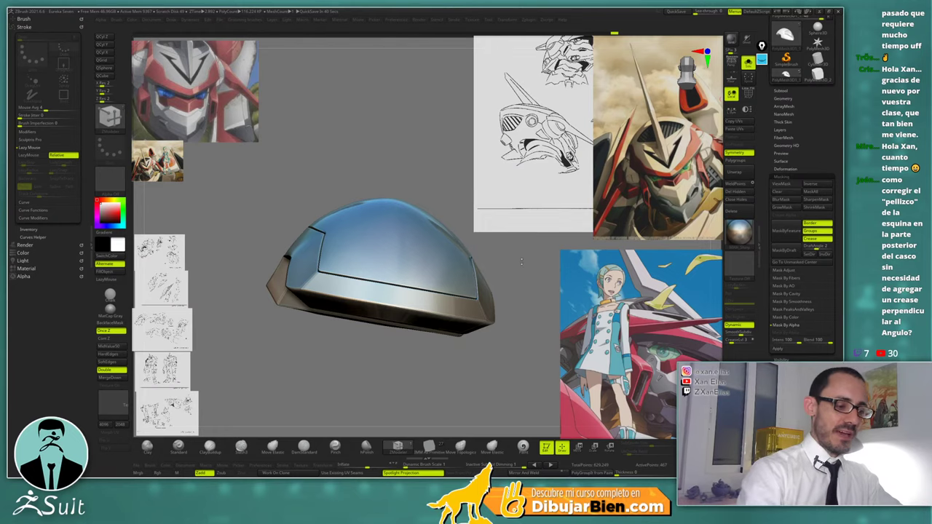
# Select the Move brush while checking the helmet's outline from the side and from above
pyautogui.moveTo(521, 261); pyautogui.dragTo(462, 250, button='right')
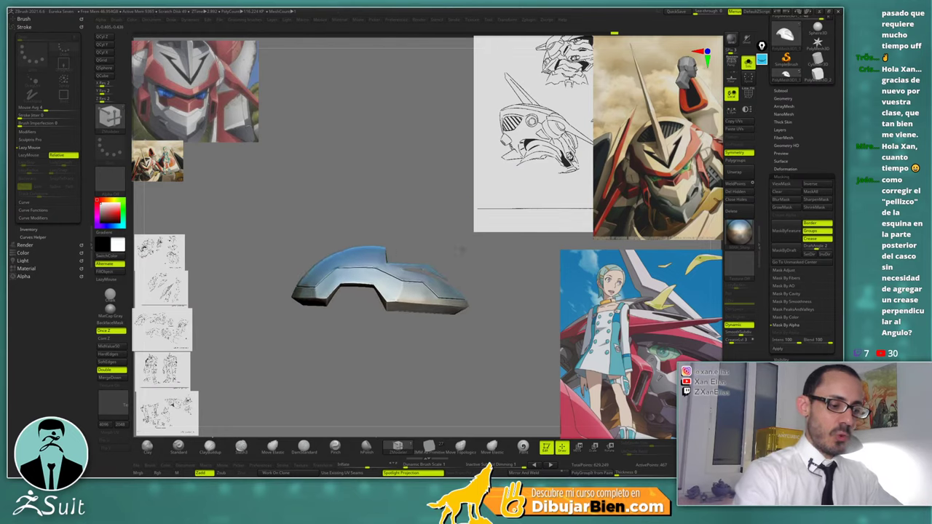
pyautogui.moveTo(462, 251); pyautogui.dragTo(474, 344)
pyautogui.moveTo(420, 287)
pyautogui.keyDown('shift'); pyautogui.mouseDown()
pyautogui.moveTo(415, 339)
pyautogui.moveTo(427, 283)
pyautogui.mouseUp(); pyautogui.keyUp('shift')
pyautogui.keyDown('alt'); pyautogui.moveTo(471, 237); pyautogui.dragTo(478, 259); pyautogui.keyUp('alt')
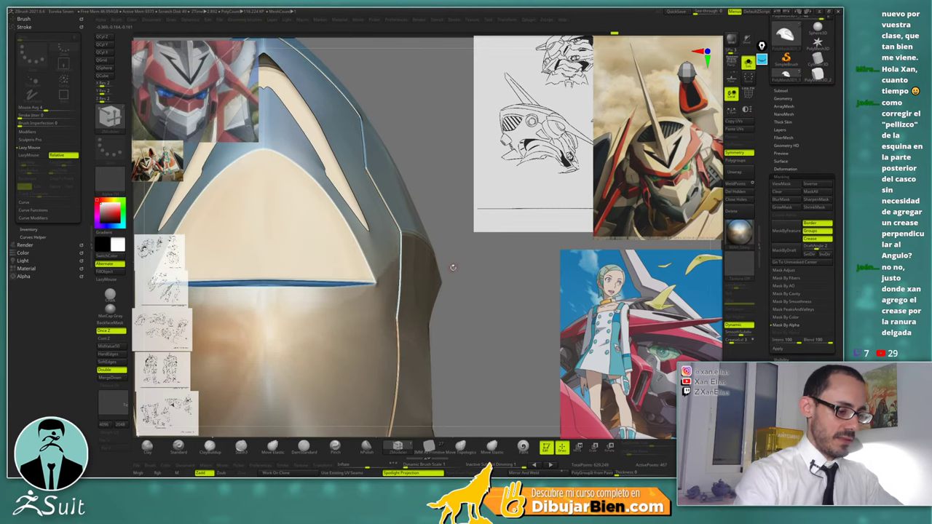
pyautogui.press('space')
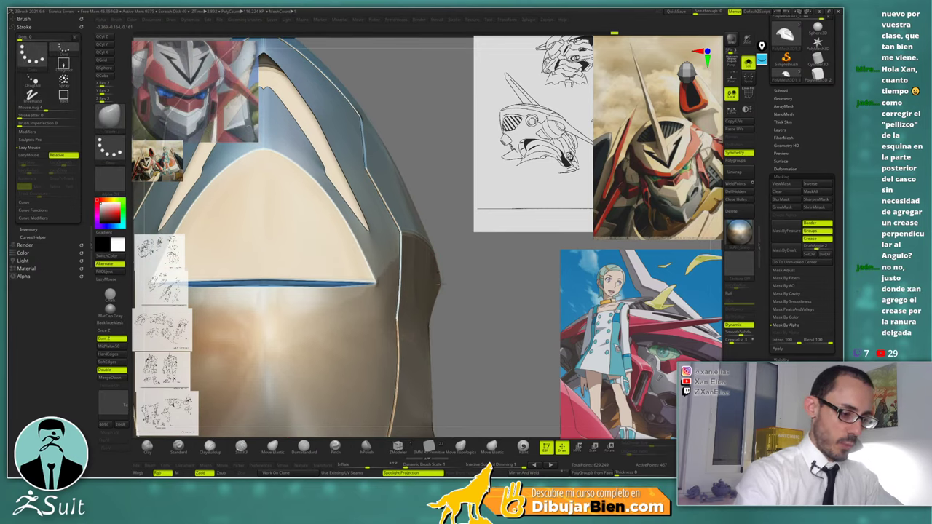
pyautogui.moveTo(447, 278); pyautogui.dragTo(478, 278)
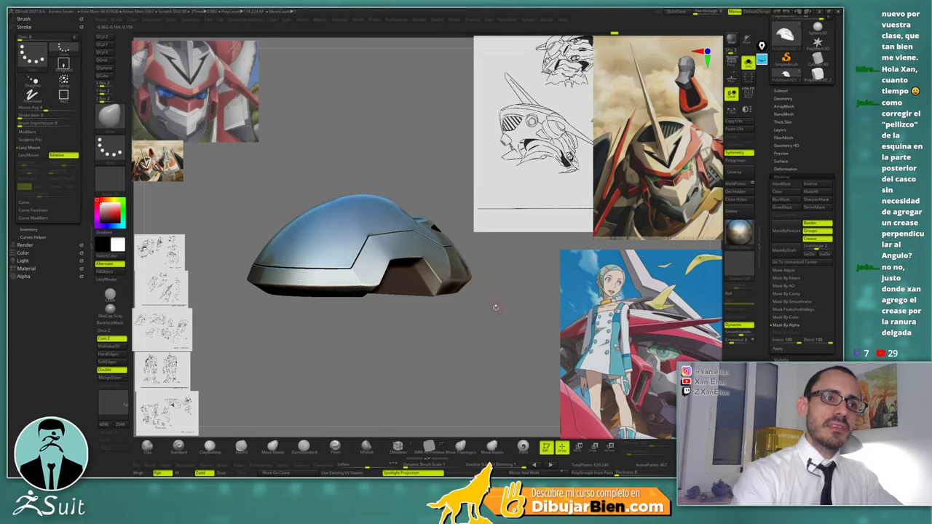
pyautogui.moveTo(494, 310)
pyautogui.mouseDown()
pyautogui.moveTo(509, 312)
pyautogui.moveTo(490, 314)
pyautogui.mouseUp()
# Examine the panel groove and the pinching at its rear corner on the smoothed helmet from several angles
pyautogui.keyDown('ctrl'); pyautogui.moveTo(364, 270); pyautogui.dragTo(443, 241, button='right'); pyautogui.keyUp('ctrl')
pyautogui.keyDown('alt'); pyautogui.moveTo(443, 242); pyautogui.dragTo(392, 244); pyautogui.keyUp('alt')
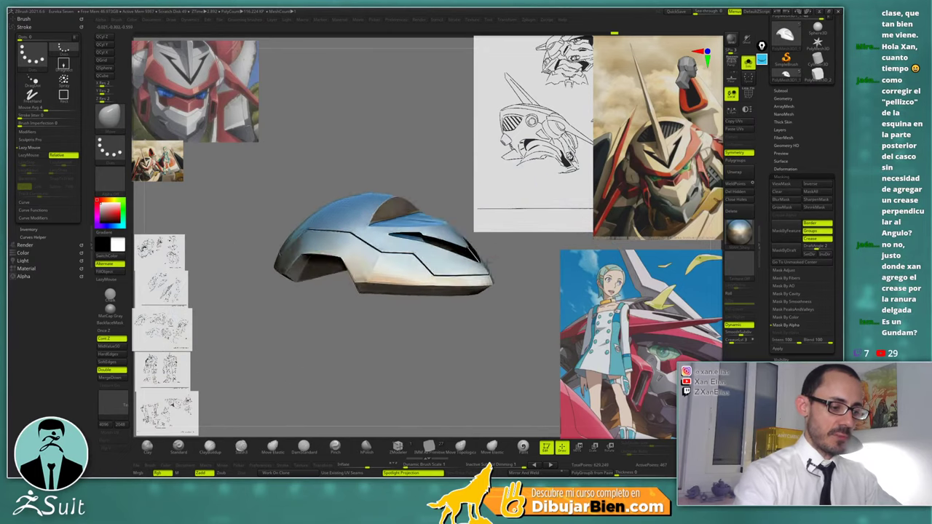
pyautogui.moveTo(503, 250); pyautogui.dragTo(448, 294)
pyautogui.moveTo(433, 286); pyautogui.dragTo(428, 289, button='right')
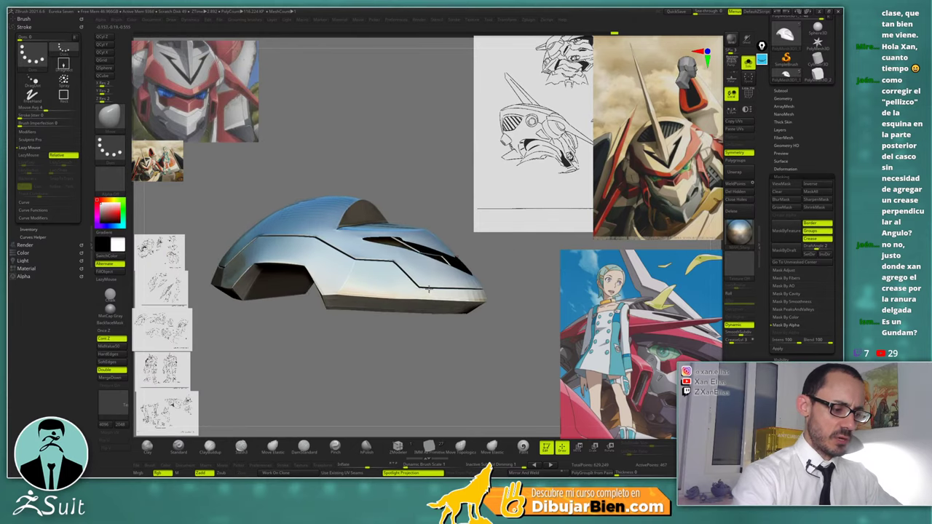
pyautogui.moveTo(474, 251); pyautogui.dragTo(466, 287, button='right')
pyautogui.keyDown('ctrl'); pyautogui.moveTo(415, 212); pyautogui.dragTo(406, 306, button='right'); pyautogui.keyUp('ctrl')
pyautogui.moveTo(406, 305); pyautogui.dragTo(412, 321)
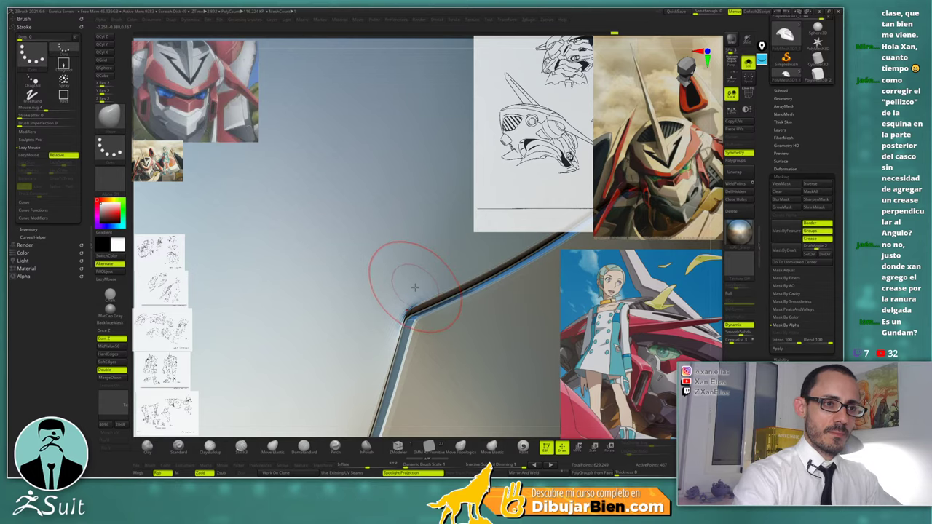
pyautogui.keyDown('ctrl'); pyautogui.moveTo(415, 287); pyautogui.dragTo(399, 98, button='right'); pyautogui.keyUp('ctrl')
pyautogui.keyDown('ctrl'); pyautogui.moveTo(422, 306); pyautogui.dragTo(437, 217, button='right'); pyautogui.keyUp('ctrl')
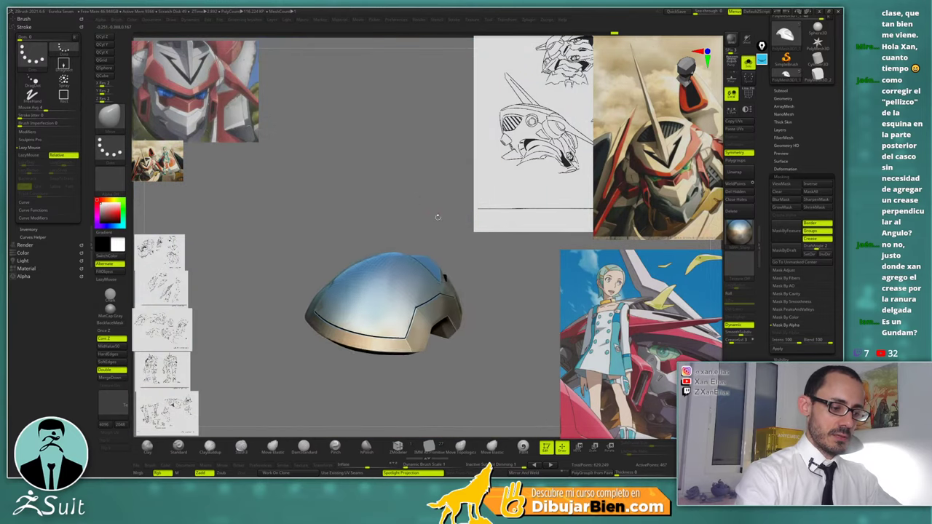
pyautogui.moveTo(437, 216); pyautogui.dragTo(476, 262)
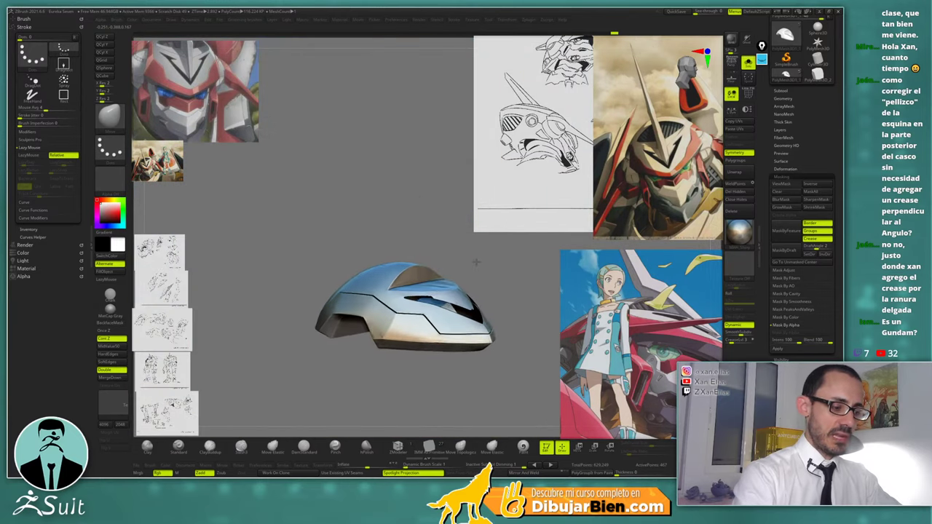
# Examine the topology around the groove's rear corner in the unsmoothed mesh with the wireframe displayed
pyautogui.hotkey('shift', 'f')
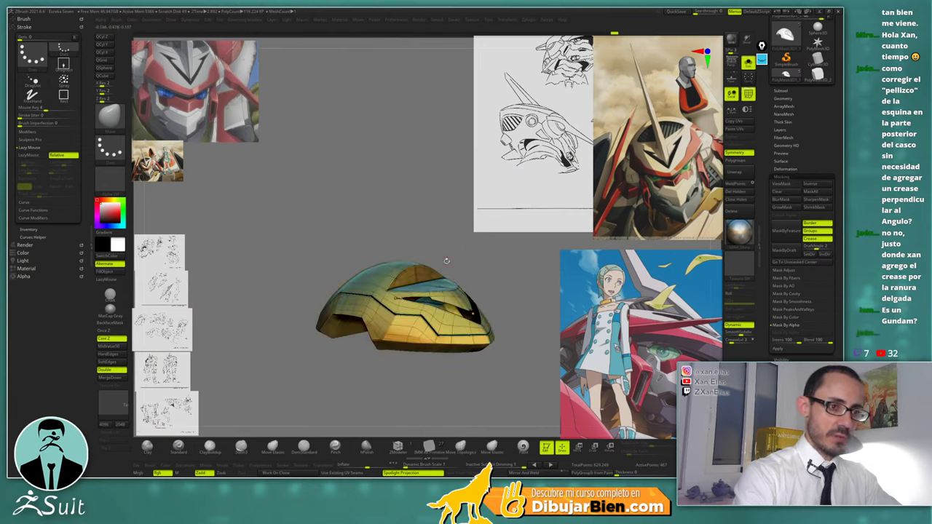
pyautogui.hotkey('shift', 'f')
pyautogui.moveTo(455, 263); pyautogui.dragTo(458, 291)
pyautogui.keyDown('alt'); pyautogui.moveTo(423, 255); pyautogui.dragTo(432, 349); pyautogui.keyUp('alt')
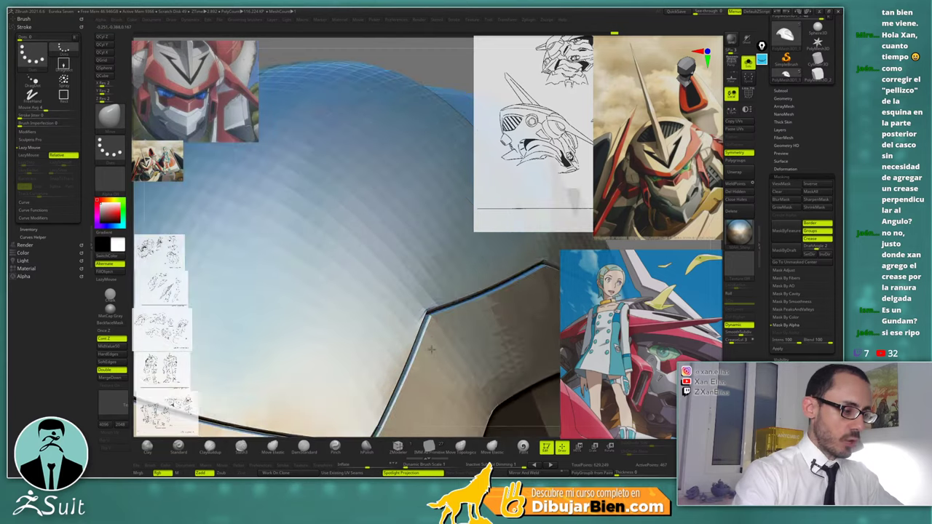
pyautogui.keyDown('ctrl'); pyautogui.moveTo(432, 350); pyautogui.dragTo(434, 375, button='right'); pyautogui.keyUp('ctrl')
pyautogui.hotkey('shift', 'd')
pyautogui.hotkey('shift', 'f')
pyautogui.moveTo(433, 316); pyautogui.dragTo(442, 333, button='right')
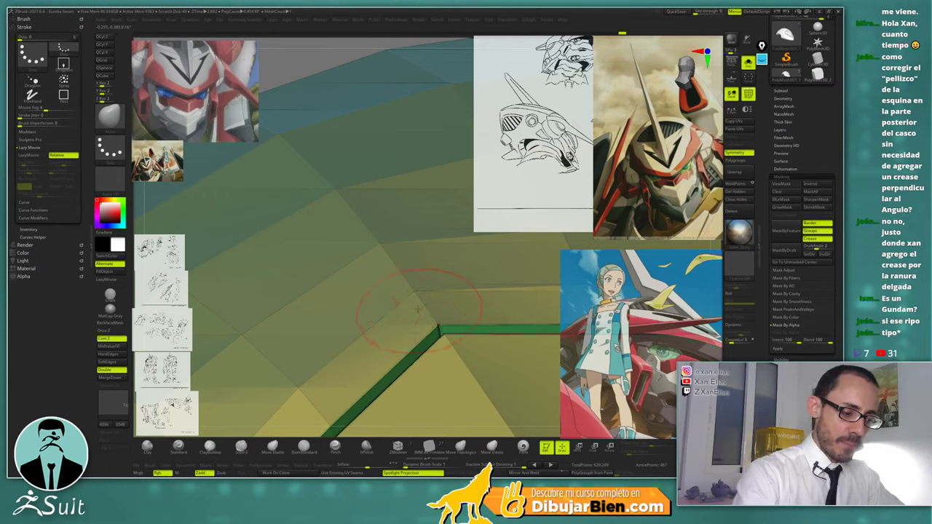
# Bring back the screen annotations and clear the pink marks from the reference sketch
pyautogui.click(761, 60)
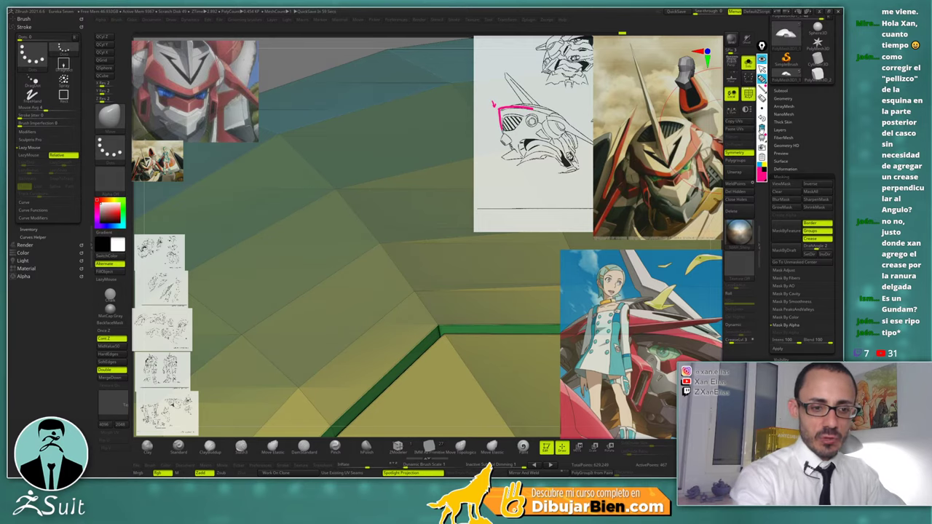
pyautogui.click(761, 129)
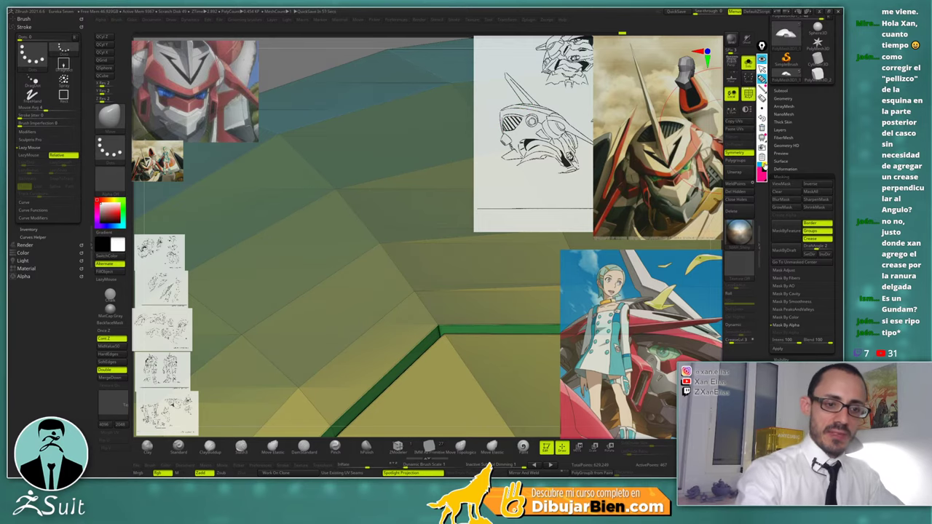
# Annotate the groove's rear corner with yellow lines along it, a pink line on the edge behind it, and green lines crossing that edge
pyautogui.click(764, 166)
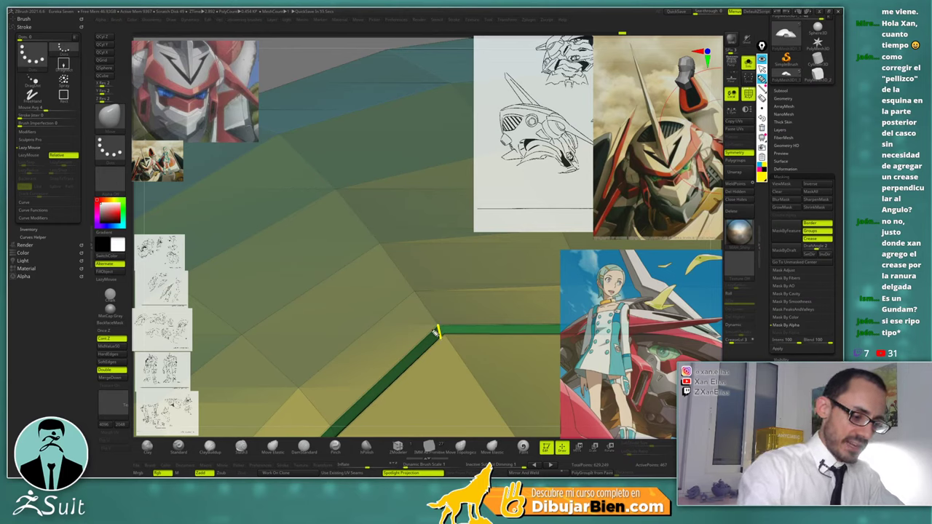
pyautogui.moveTo(439, 329); pyautogui.dragTo(406, 364)
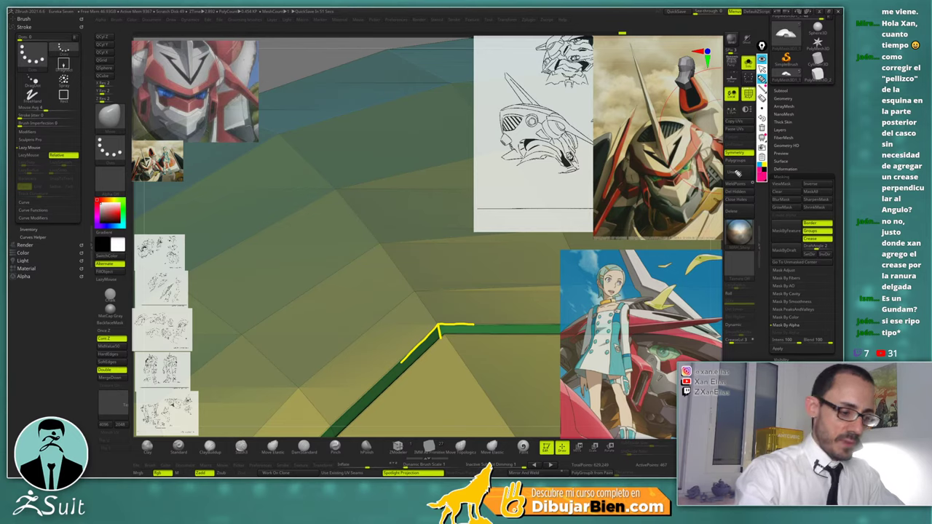
pyautogui.moveTo(418, 294); pyautogui.dragTo(431, 312)
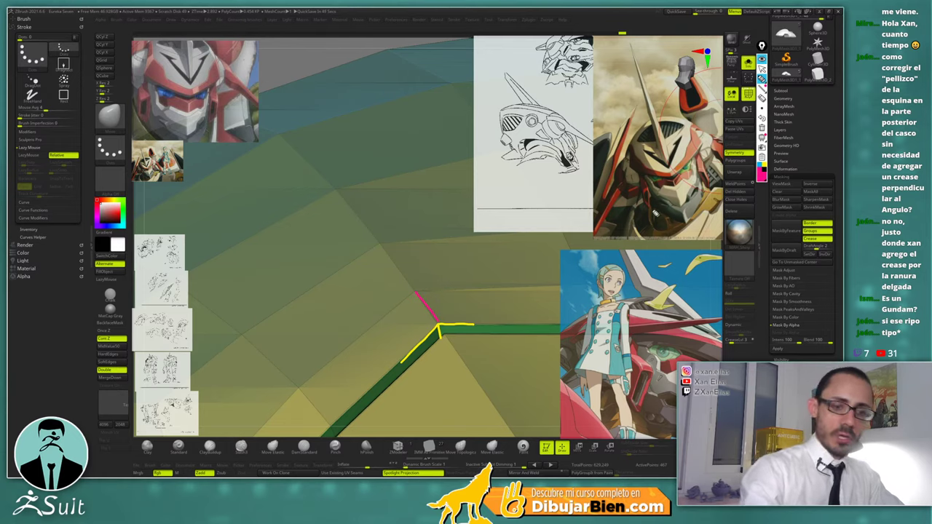
pyautogui.click(759, 179)
pyautogui.click(784, 111)
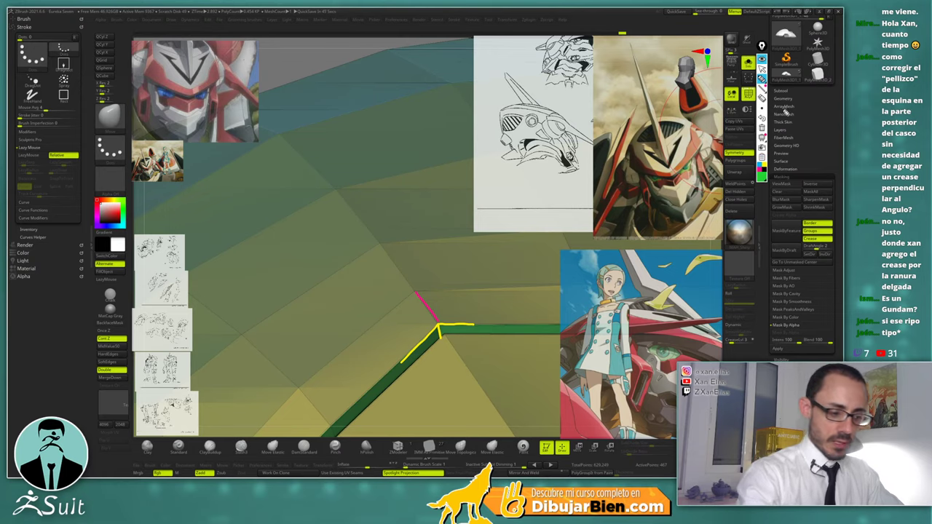
pyautogui.moveTo(406, 362); pyautogui.dragTo(435, 332)
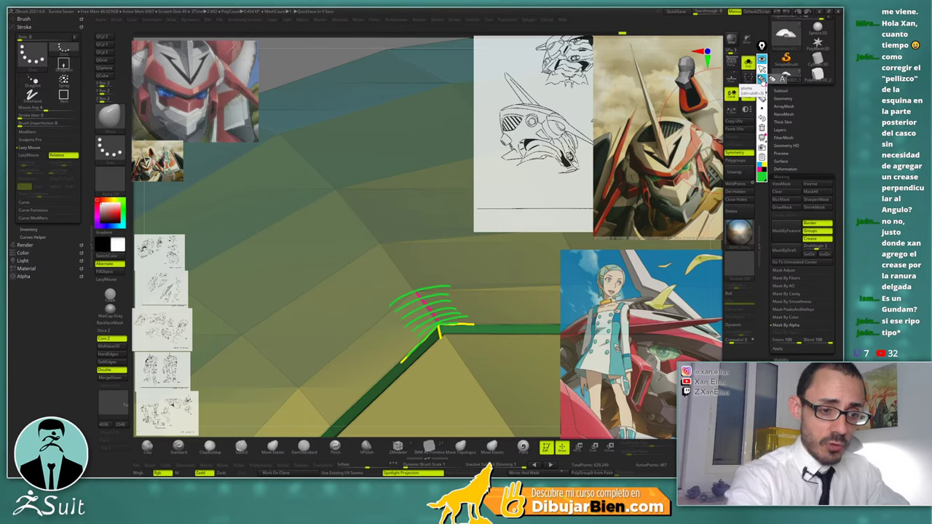
# Hide the annotations and nudge the groove's rear corner upward with the Move brush, checking it on the smoothed helmet without wireframe
pyautogui.click(761, 60)
pyautogui.moveTo(447, 326); pyautogui.dragTo(443, 299)
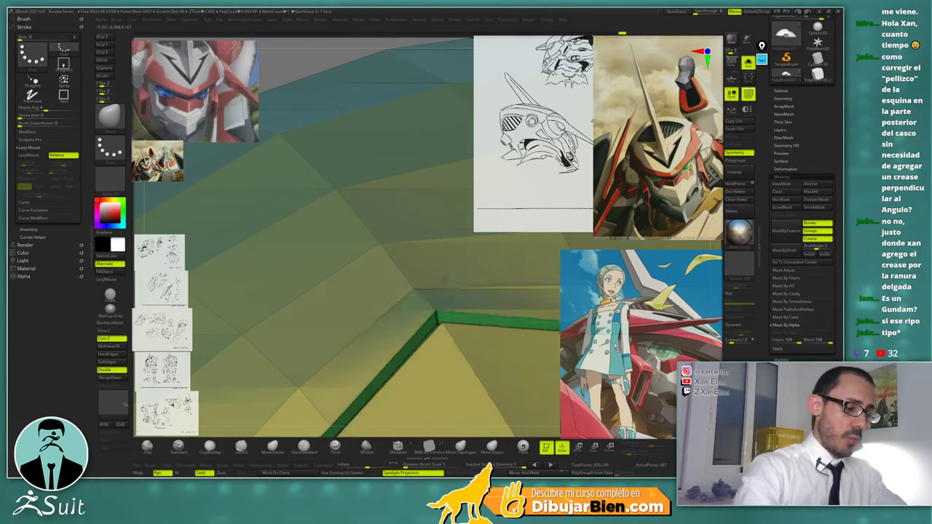
pyautogui.press('f')
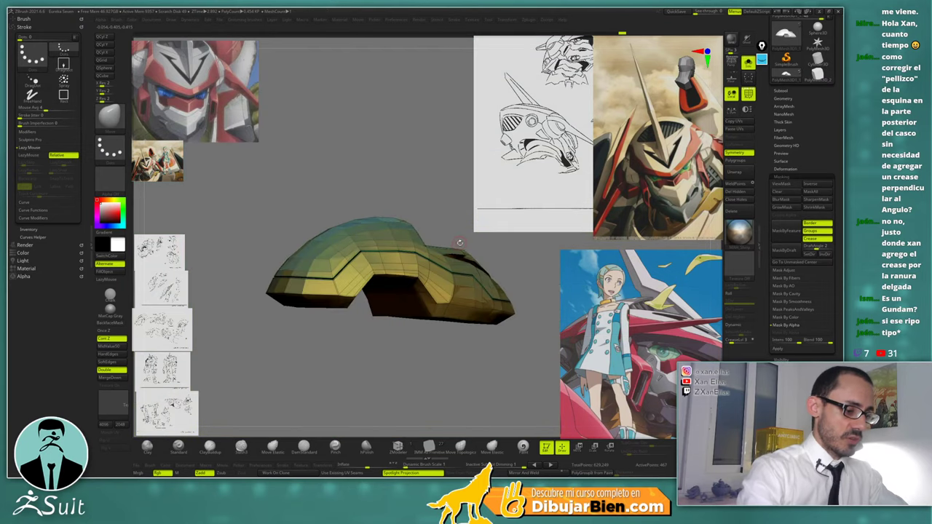
pyautogui.hotkey('shift', 'f')
pyautogui.moveTo(515, 251); pyautogui.dragTo(416, 270)
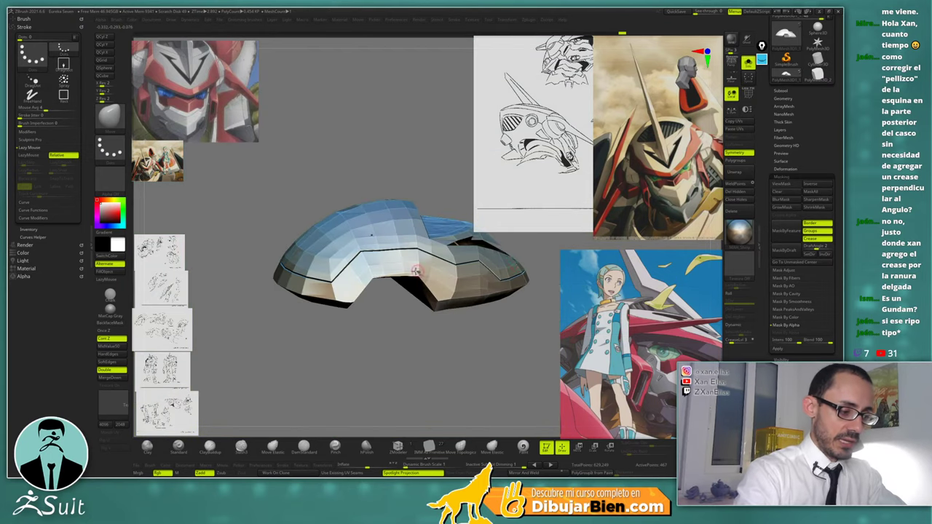
pyautogui.keyDown('ctrl'); pyautogui.moveTo(416, 270); pyautogui.dragTo(488, 335, button='right'); pyautogui.keyUp('ctrl')
pyautogui.moveTo(498, 280)
pyautogui.mouseDown()
pyautogui.moveTo(449, 286)
pyautogui.moveTo(451, 266)
pyautogui.moveTo(441, 257)
pyautogui.mouseUp()
pyautogui.press('d')
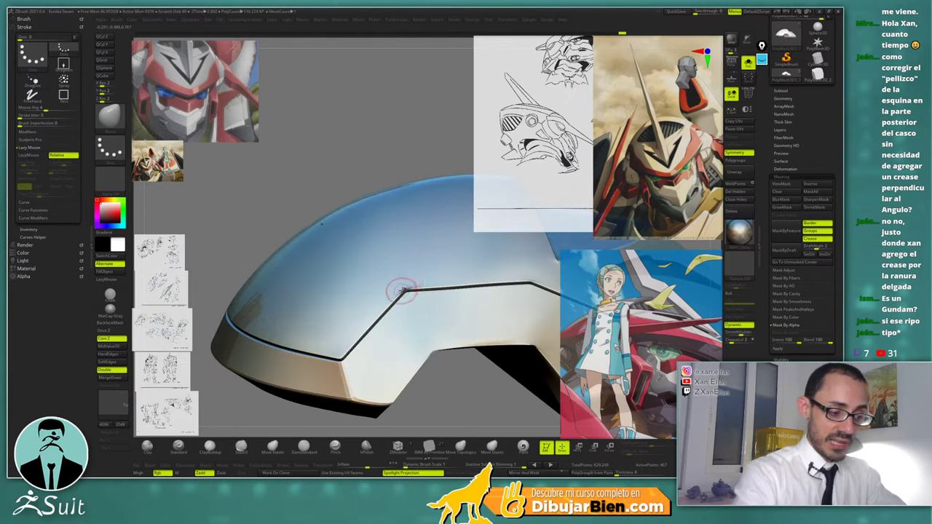
pyautogui.moveTo(409, 284); pyautogui.dragTo(406, 254)
# Examine the groove and the overall helmet shape in the smoothed preview from the side, front and three-quarter views
pyautogui.keyDown('ctrl'); pyautogui.moveTo(443, 279); pyautogui.dragTo(431, 298, button='right'); pyautogui.keyUp('ctrl')
pyautogui.moveTo(432, 299); pyautogui.dragTo(481, 306)
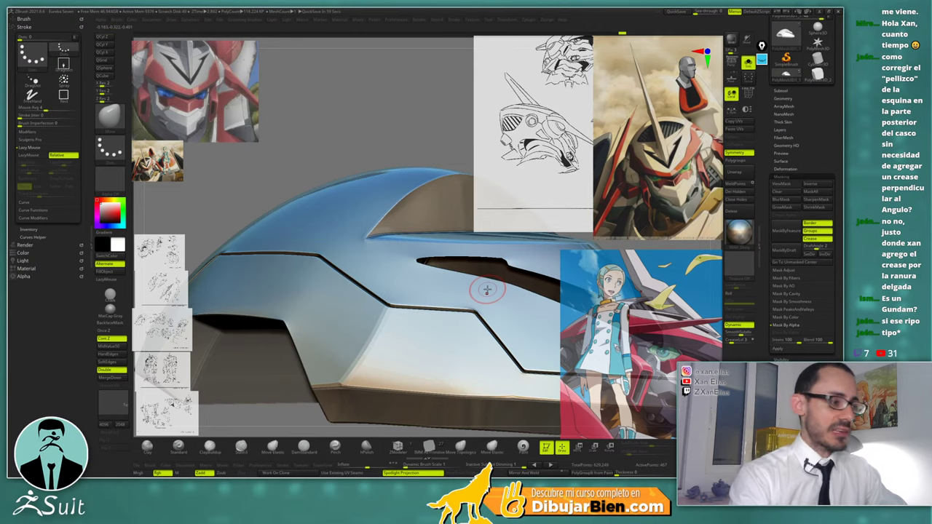
pyautogui.keyDown('ctrl'); pyautogui.moveTo(498, 310); pyautogui.dragTo(503, 247, button='right'); pyautogui.keyUp('ctrl')
pyautogui.keyDown('alt'); pyautogui.moveTo(545, 306); pyautogui.dragTo(459, 312, button='right'); pyautogui.keyUp('alt')
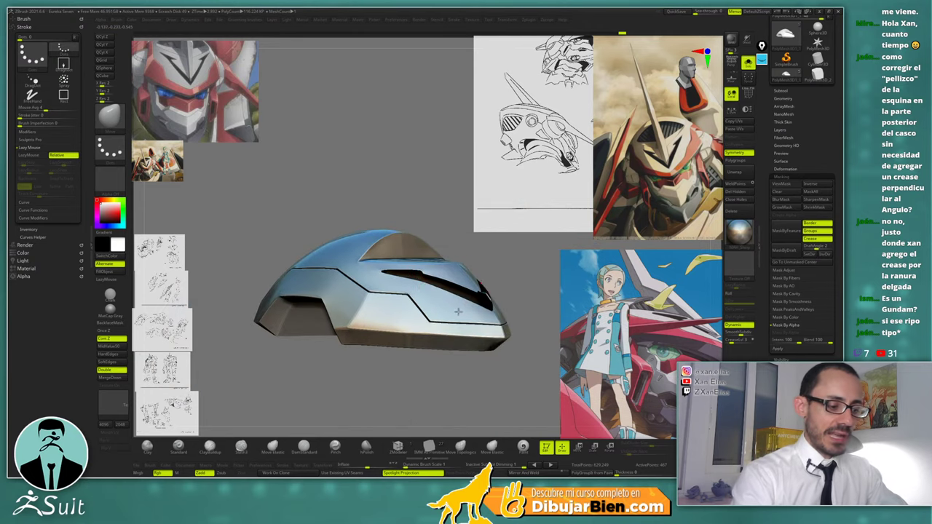
pyautogui.moveTo(458, 311); pyautogui.dragTo(473, 286)
pyautogui.moveTo(492, 271)
pyautogui.mouseDown(button='right')
pyautogui.moveTo(513, 266)
pyautogui.moveTo(495, 240)
pyautogui.moveTo(478, 263)
pyautogui.mouseUp(button='right')
pyautogui.moveTo(478, 265); pyautogui.dragTo(478, 239)
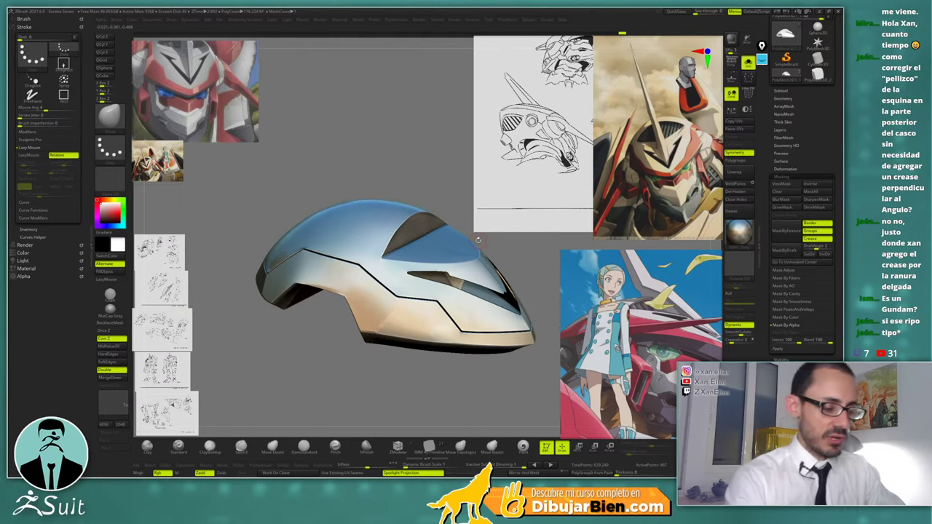
pyautogui.moveTo(453, 306); pyautogui.dragTo(430, 363, button='right')
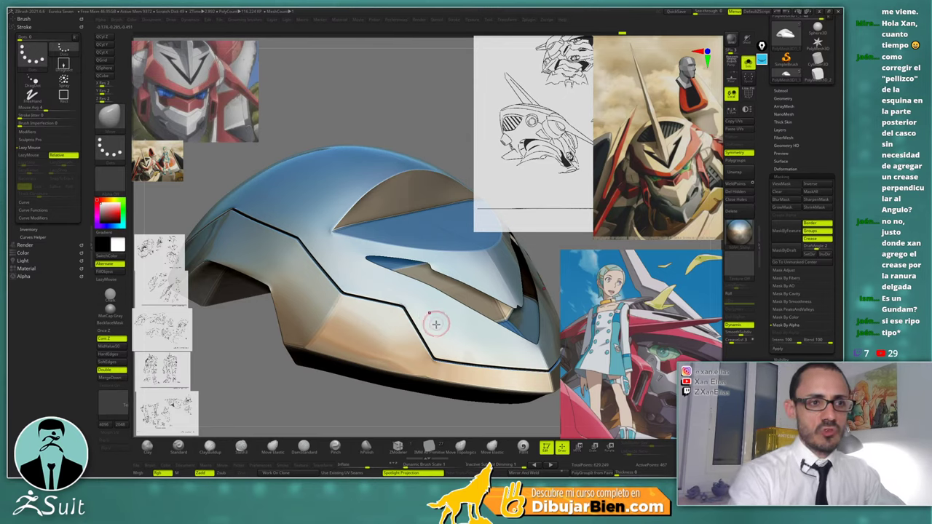
pyautogui.keyDown('ctrl'); pyautogui.moveTo(436, 325); pyautogui.dragTo(397, 291, button='right'); pyautogui.keyUp('ctrl')
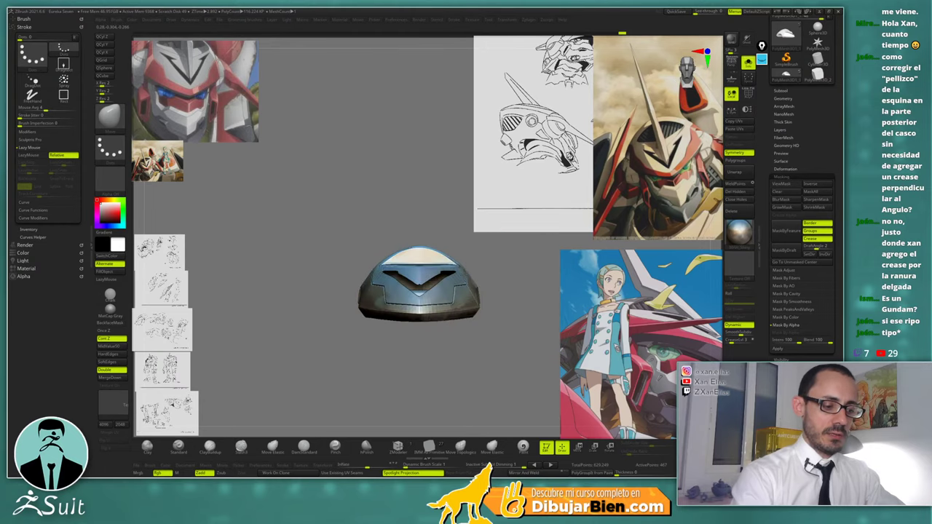
pyautogui.moveTo(473, 261); pyautogui.dragTo(506, 259)
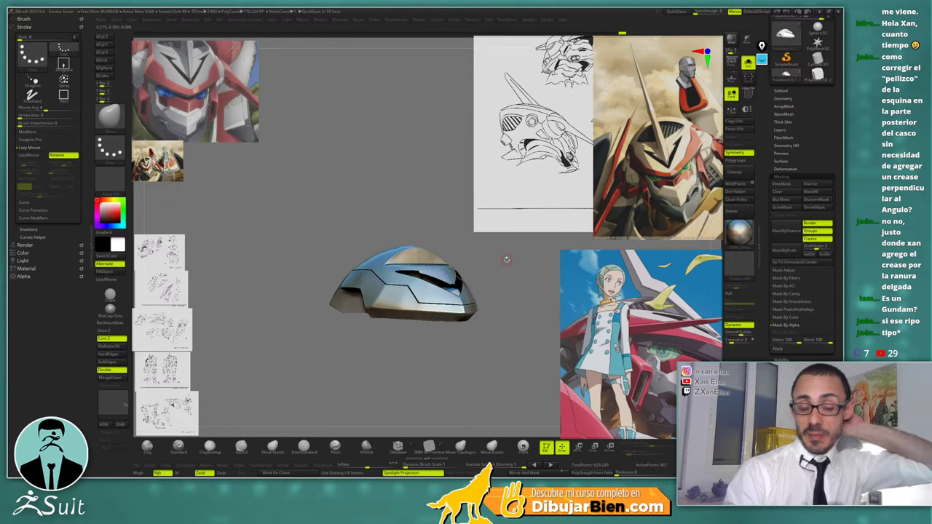
pyautogui.moveTo(510, 264); pyautogui.dragTo(464, 309)
# Display the wireframe and narrow the panel groove by sliding its edge loop with ZModeler's Slide action set to EdgeLoop Complete
pyautogui.hotkey('shift', 'f')
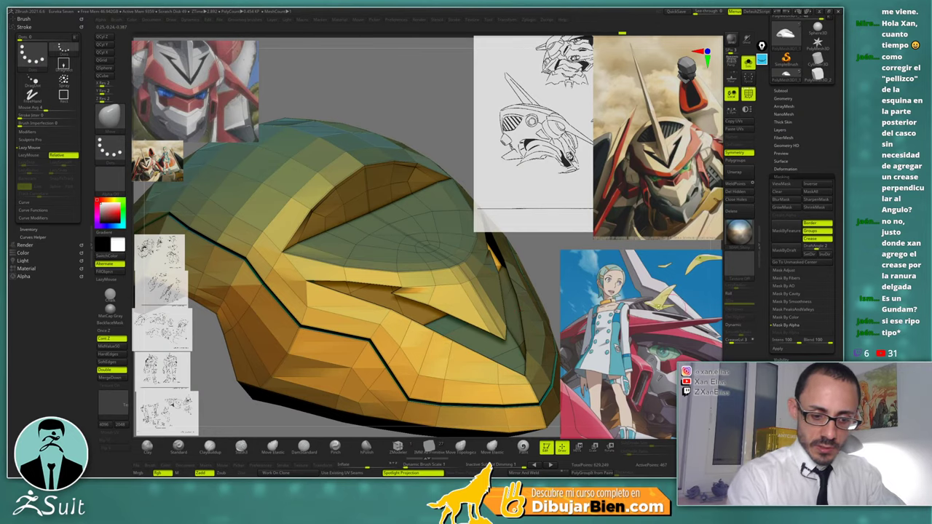
pyautogui.keyDown('ctrl'); pyautogui.moveTo(445, 348); pyautogui.dragTo(482, 196, button='right'); pyautogui.keyUp('ctrl')
pyautogui.rightClick(390, 183)
pyautogui.keyDown('ctrl'); pyautogui.moveTo(401, 158); pyautogui.dragTo(363, 313, button='right'); pyautogui.keyUp('ctrl')
pyautogui.press('ctrl')
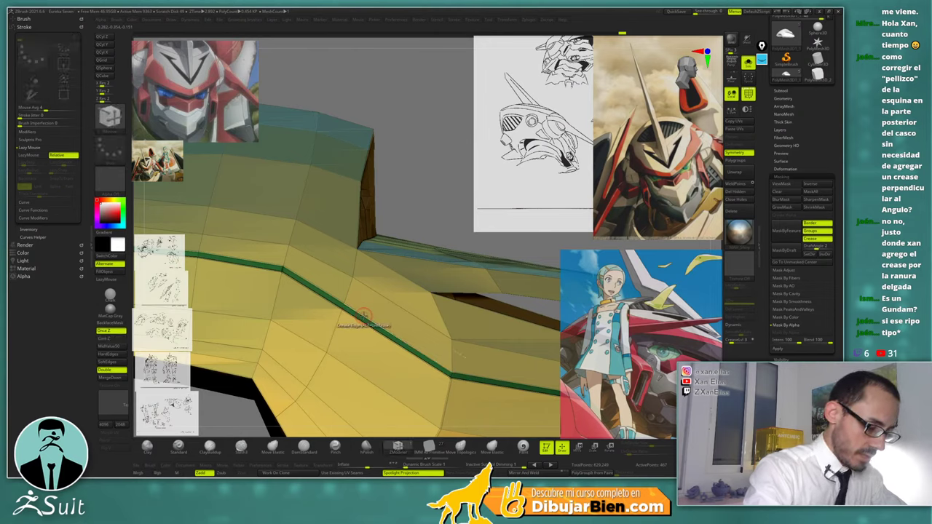
pyautogui.press('space')
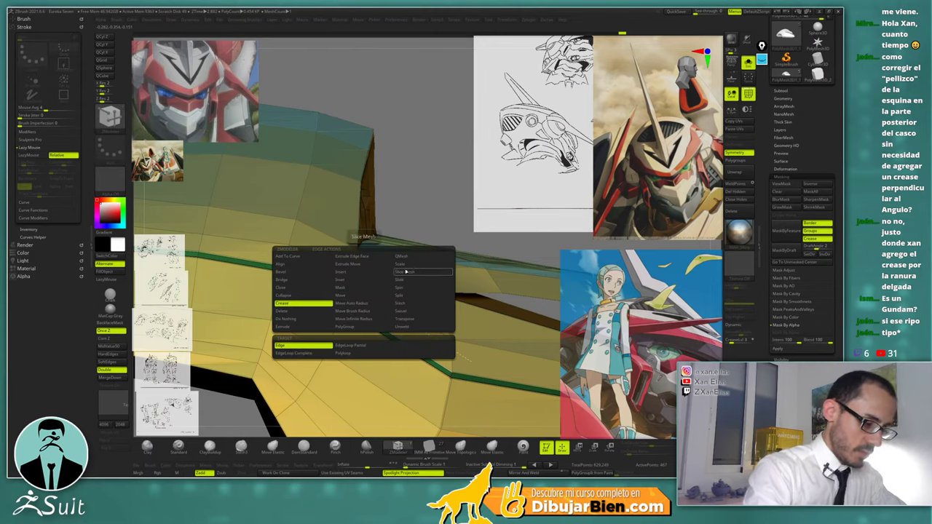
pyautogui.click(409, 279)
pyautogui.click(358, 346)
pyautogui.click(375, 313)
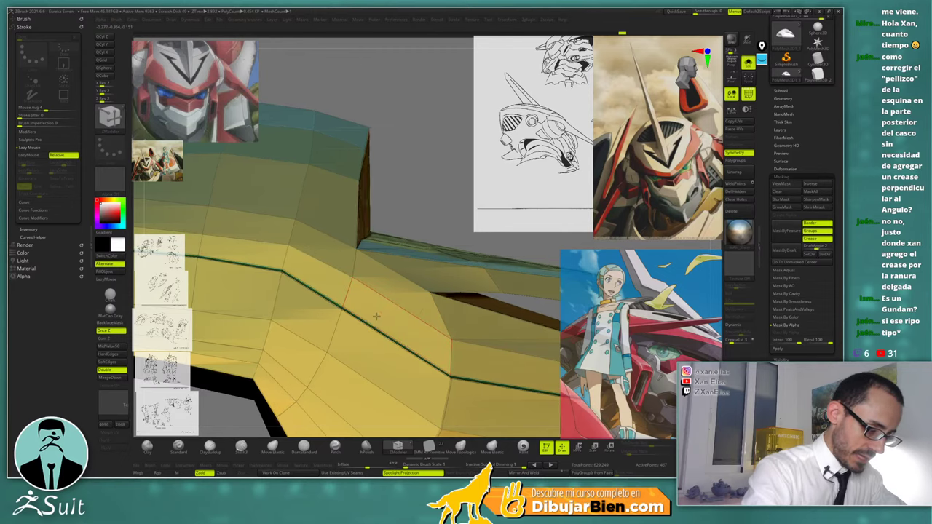
# Examine the groove's width and corners on the smoothed helmet with the wireframe hidden, comparing it with the unsmoothed mesh
pyautogui.moveTo(377, 316); pyautogui.dragTo(444, 286, button='right')
pyautogui.hotkey('shift', 'f')
pyautogui.press('d')
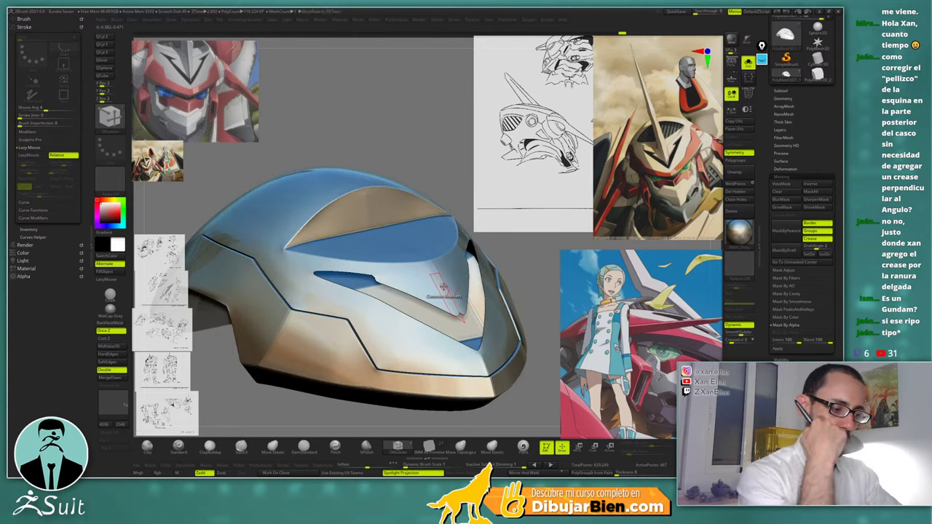
pyautogui.keyDown('ctrl'); pyautogui.moveTo(443, 286); pyautogui.dragTo(450, 268, button='right'); pyautogui.keyUp('ctrl')
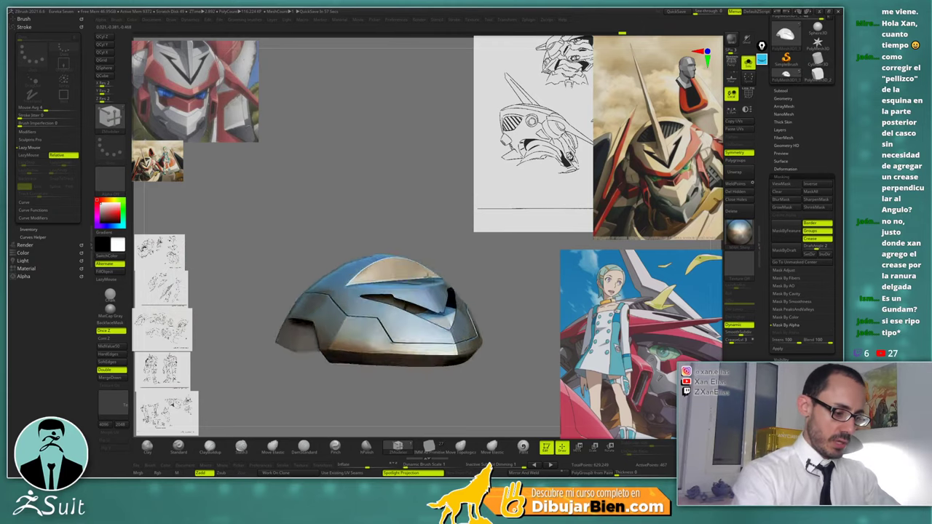
pyautogui.moveTo(429, 299)
pyautogui.mouseDown(button='right')
pyautogui.moveTo(427, 277)
pyautogui.moveTo(437, 281)
pyautogui.moveTo(435, 301)
pyautogui.moveTo(435, 286)
pyautogui.moveTo(401, 287)
pyautogui.moveTo(403, 304)
pyautogui.moveTo(391, 308)
pyautogui.moveTo(384, 333)
pyautogui.mouseUp(button='right')
pyautogui.hotkey('shift', 'd')
pyautogui.press('d')
pyautogui.hotkey('shift', 'd')
# Show the wireframe again and fill the V-shaped opening on the helmet's front using ZModeler's Close action
pyautogui.hotkey('shift', 'f')
pyautogui.press('space')
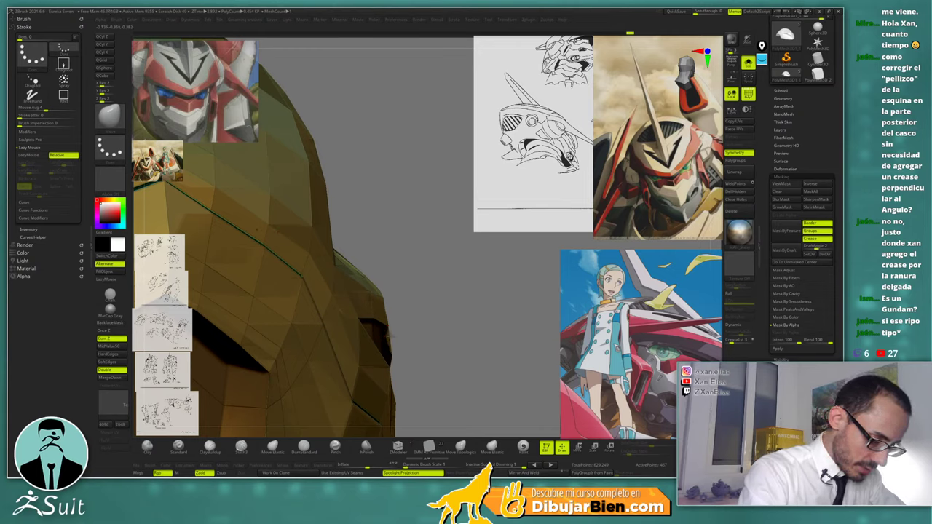
pyautogui.moveTo(399, 337); pyautogui.dragTo(398, 289)
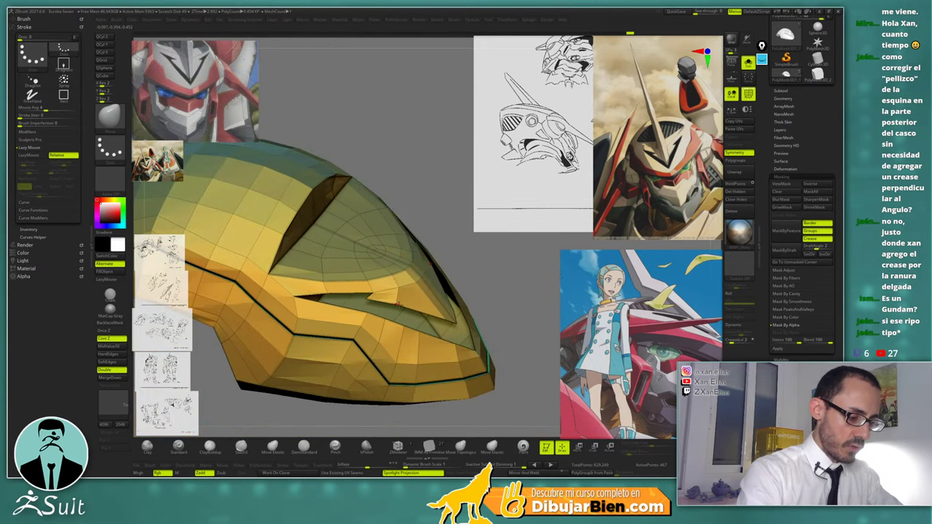
pyautogui.press('b')
pyautogui.press('z')
pyautogui.press('m')
pyautogui.press('space')
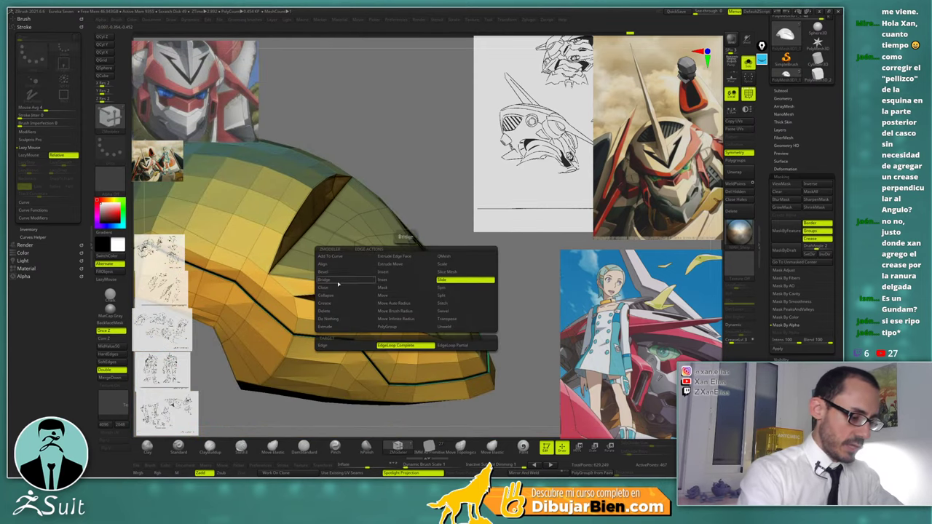
pyautogui.click(324, 288)
pyautogui.click(413, 321)
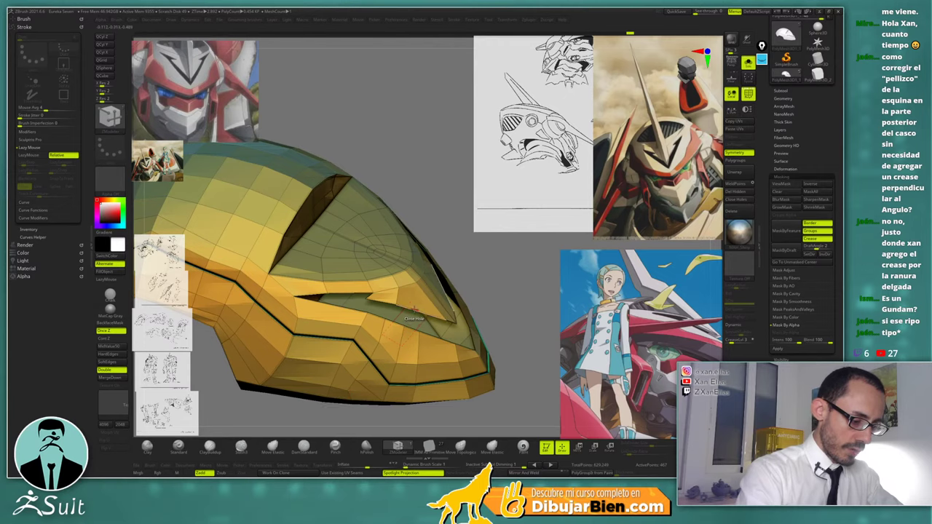
pyautogui.moveTo(413, 305)
pyautogui.mouseDown()
pyautogui.moveTo(431, 268)
pyautogui.moveTo(427, 301)
pyautogui.mouseUp()
pyautogui.moveTo(428, 302)
pyautogui.mouseDown(button='right')
pyautogui.moveTo(436, 288)
pyautogui.moveTo(418, 314)
pyautogui.mouseUp(button='right')
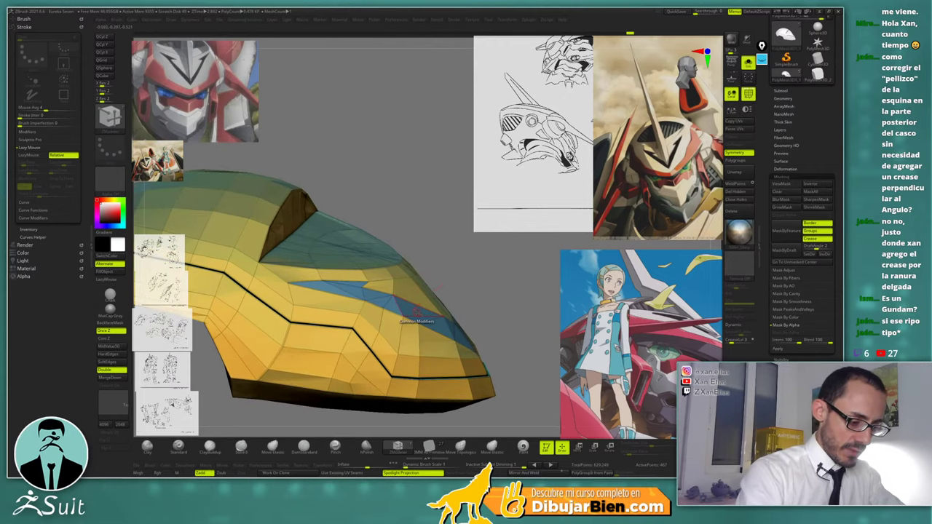
# Extrude the newly filled V-shaped surface with ZModeler, targeting Polygroup Island
pyautogui.press('space')
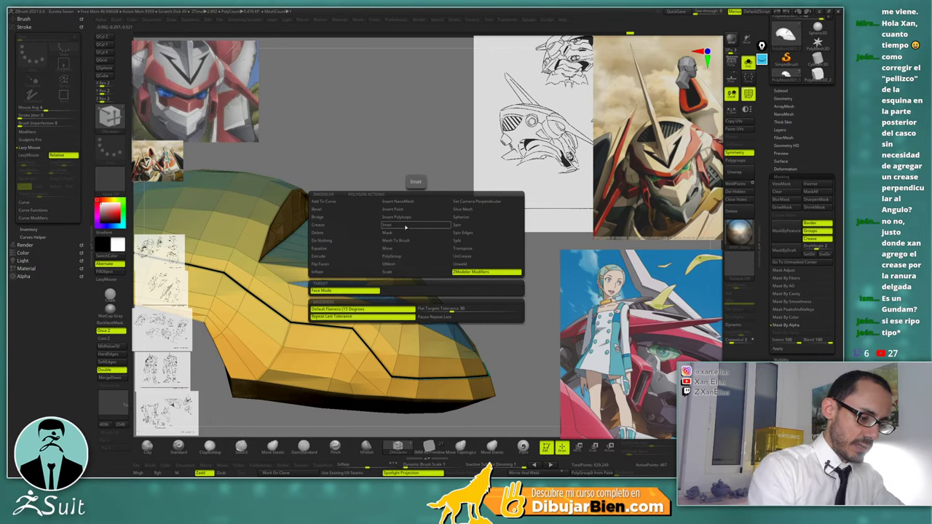
pyautogui.click(345, 256)
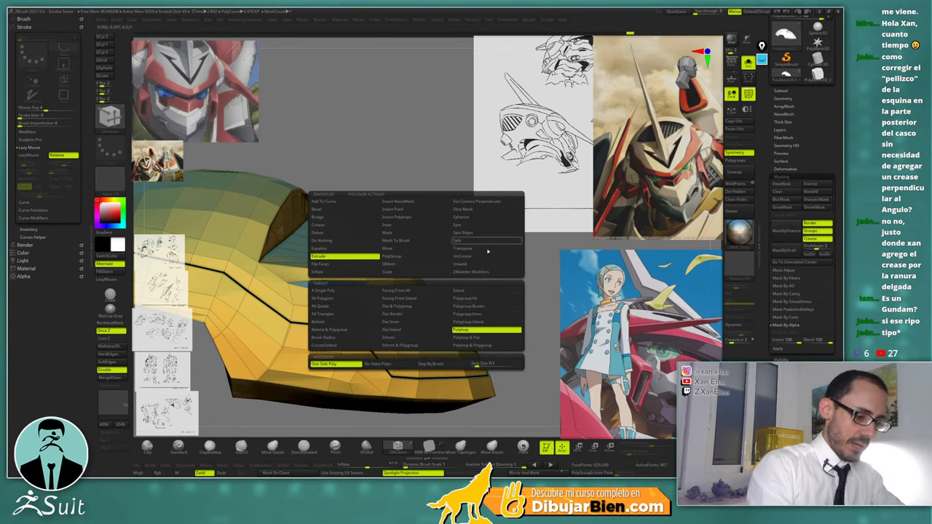
pyautogui.click(466, 321)
pyautogui.moveTo(440, 333)
pyautogui.mouseDown()
pyautogui.moveTo(450, 337)
pyautogui.moveTo(427, 335)
pyautogui.mouseUp()
pyautogui.moveTo(482, 296)
pyautogui.mouseDown()
pyautogui.moveTo(485, 286)
pyautogui.moveTo(451, 306)
pyautogui.moveTo(414, 291)
pyautogui.moveTo(486, 294)
pyautogui.mouseUp()
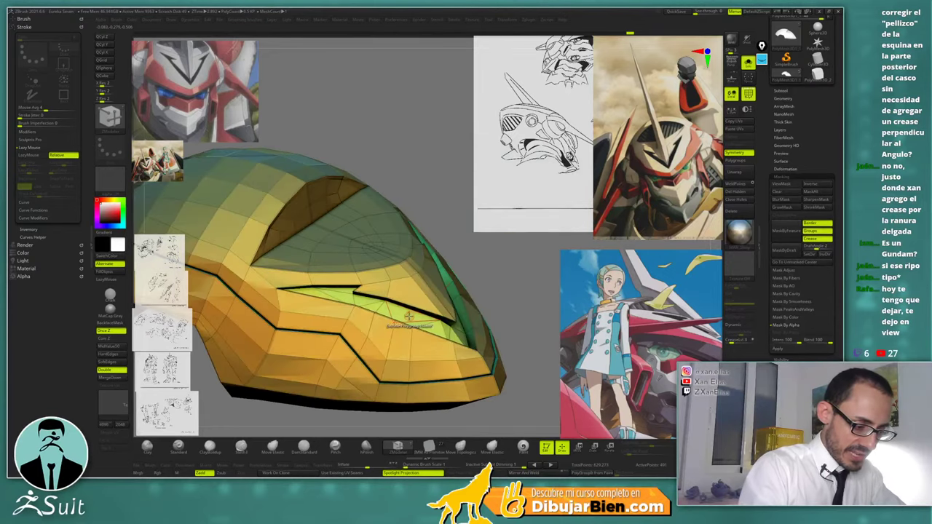
# Set ZModeler's polygon action to Crease on Polygroup Island with Polygroup Border, and switch the helmet to the SketchShaded2 material
pyautogui.press('space')
pyautogui.click(316, 228)
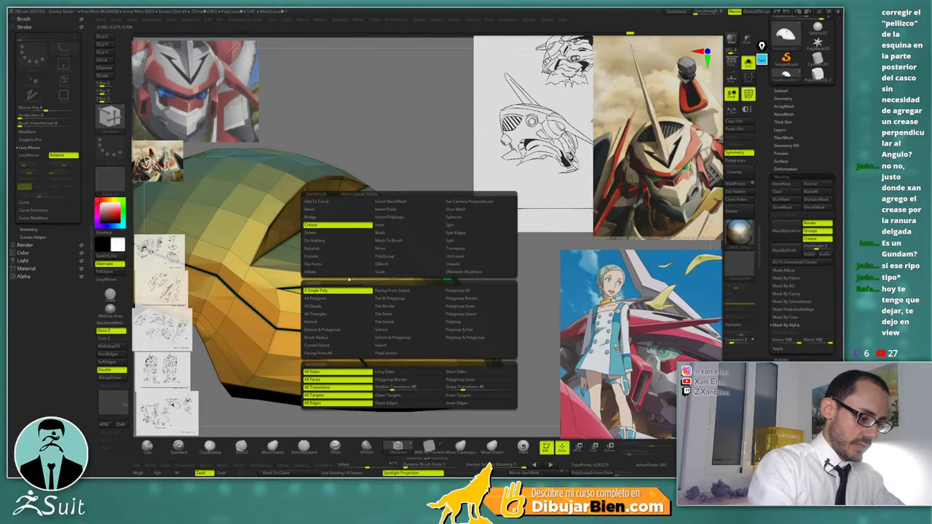
pyautogui.click(467, 315)
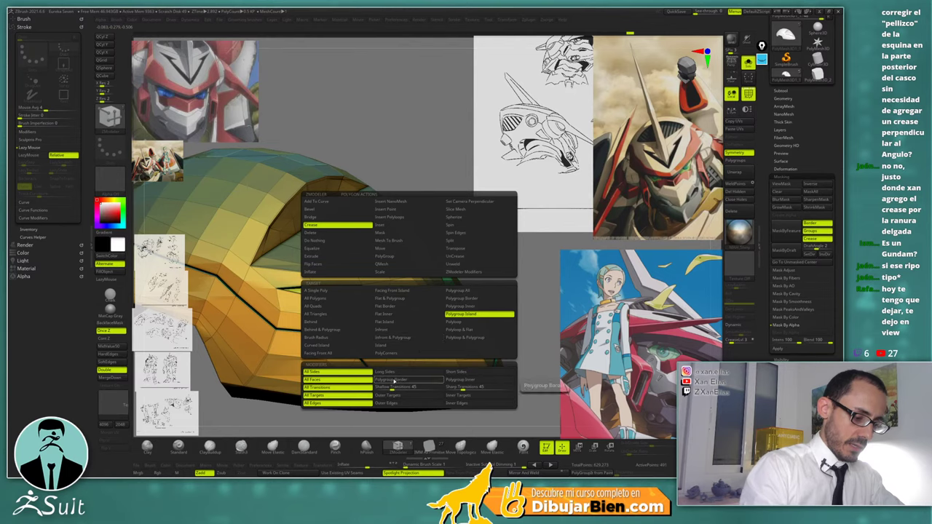
pyautogui.click(394, 380)
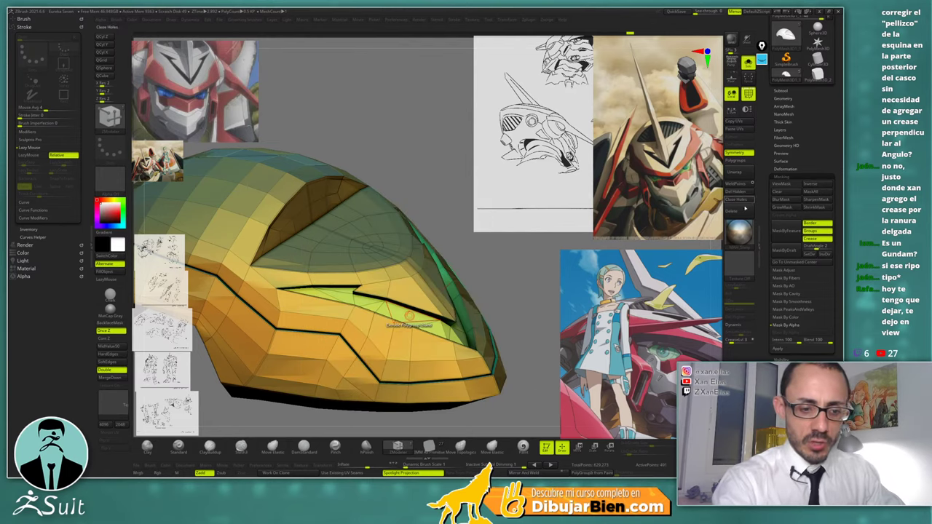
pyautogui.press('m')
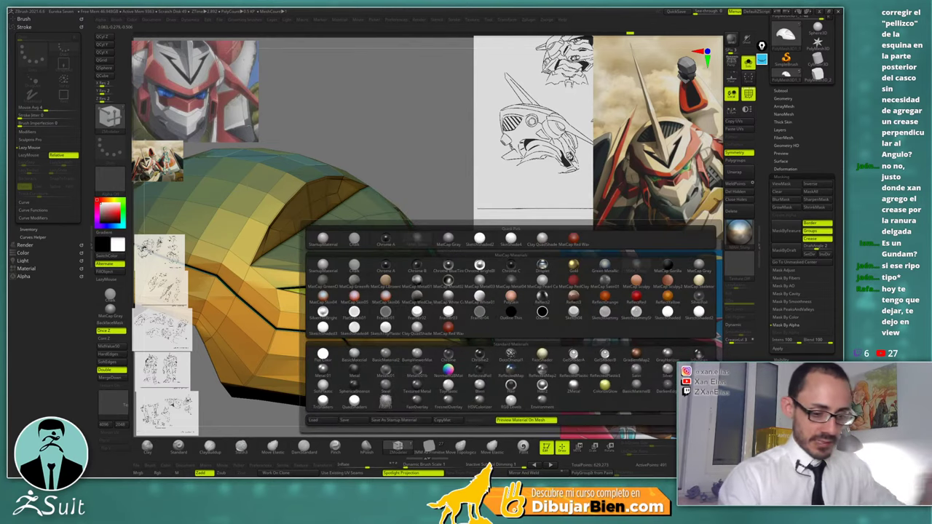
pyautogui.click(479, 238)
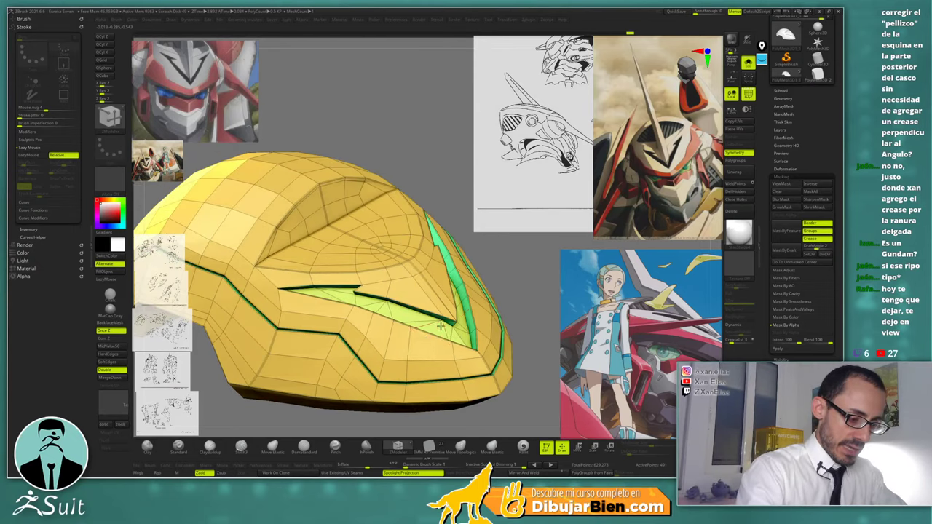
# Set ZModeler's edge action to Crease on Edge and crease the corner edges inside the V-shaped recess
pyautogui.moveTo(433, 175); pyautogui.dragTo(454, 280)
pyautogui.moveTo(454, 281); pyautogui.dragTo(435, 322, button='right')
pyautogui.press('space')
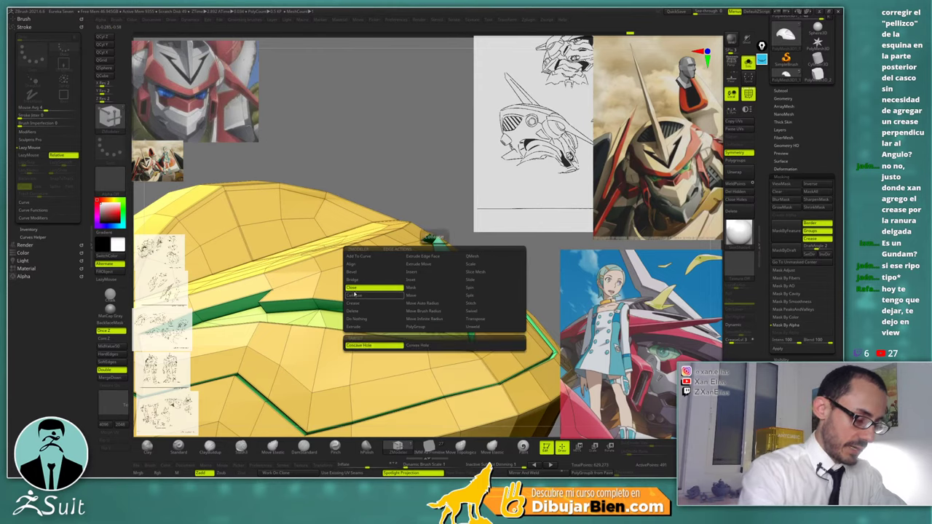
pyautogui.click(360, 307)
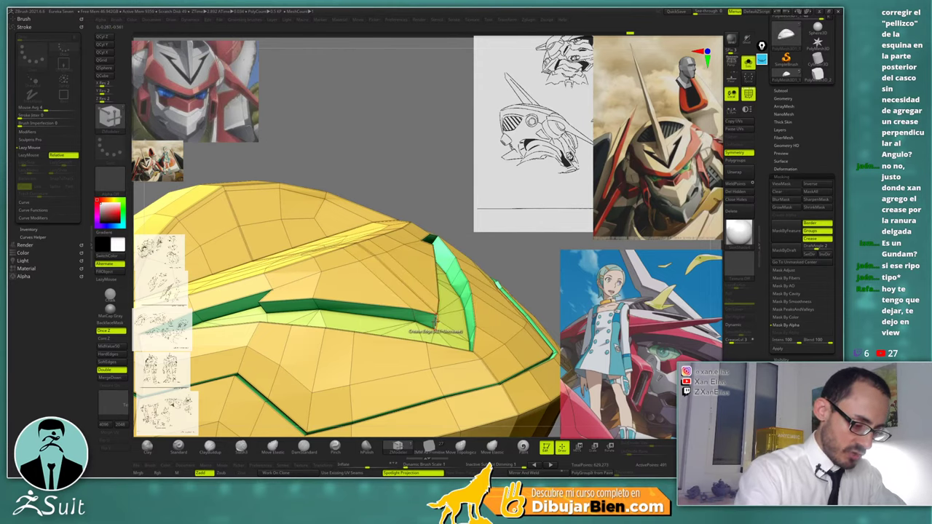
pyautogui.moveTo(408, 306); pyautogui.dragTo(437, 276, button='right')
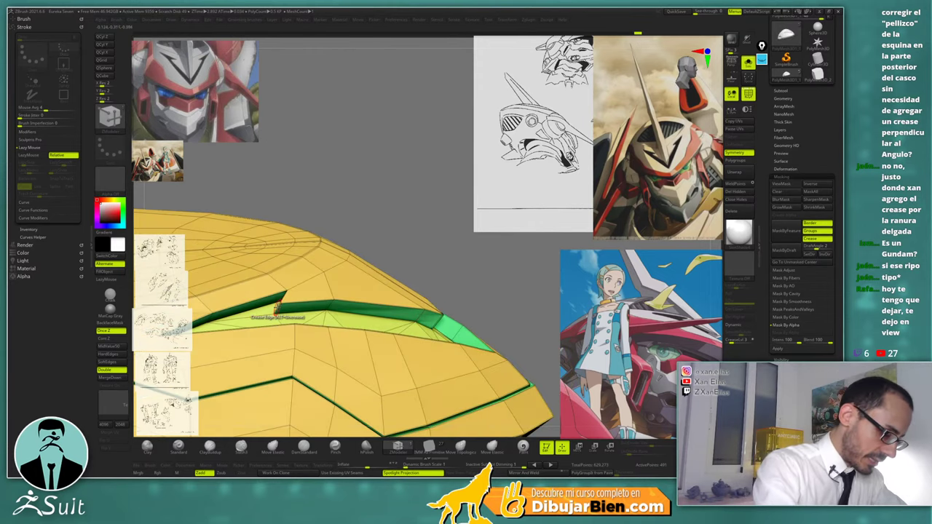
pyautogui.moveTo(279, 305); pyautogui.dragTo(313, 333, button='right')
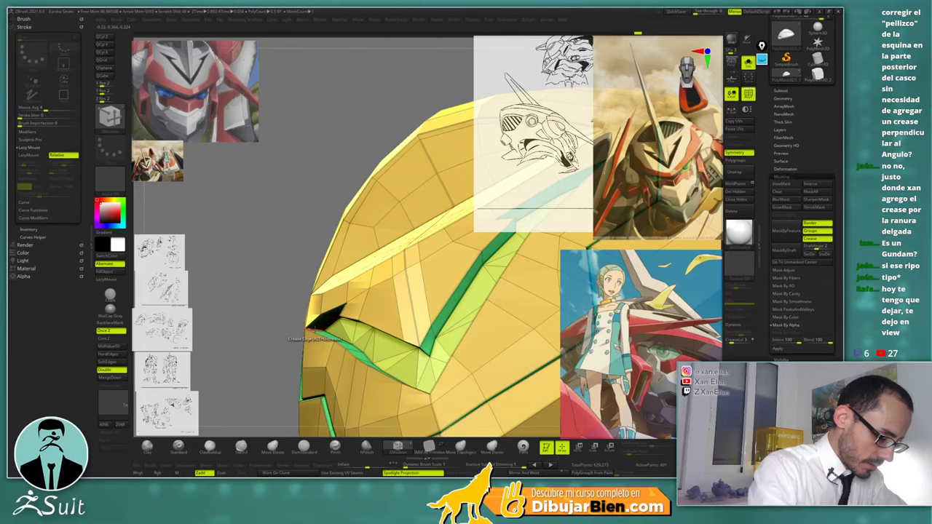
# Examine the V-shaped recess from several angles, comparing the smoothed helmet without wireframe against the unsmoothed mesh
pyautogui.moveTo(337, 303); pyautogui.dragTo(476, 258, button='right')
pyautogui.hotkey('shift', 'f')
pyautogui.press('d')
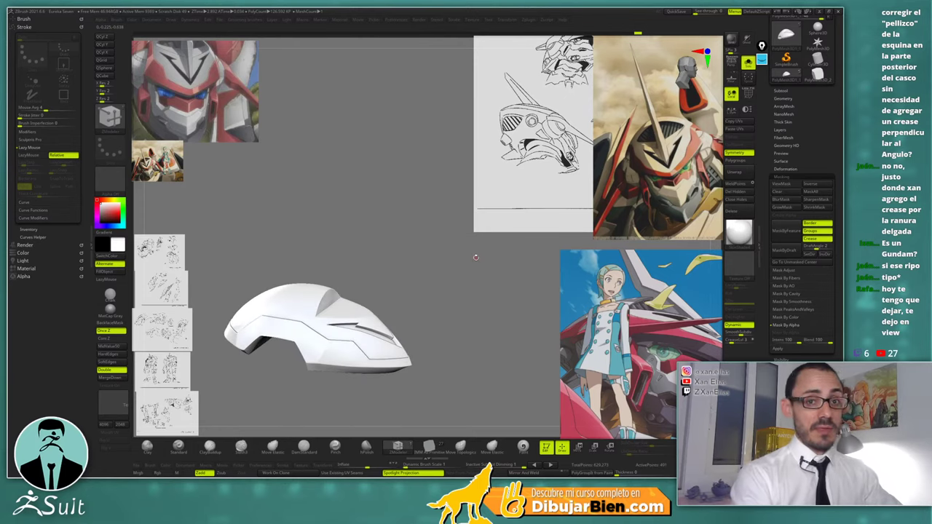
pyautogui.hotkey('shift', 'd')
pyautogui.hotkey('shift', 'f')
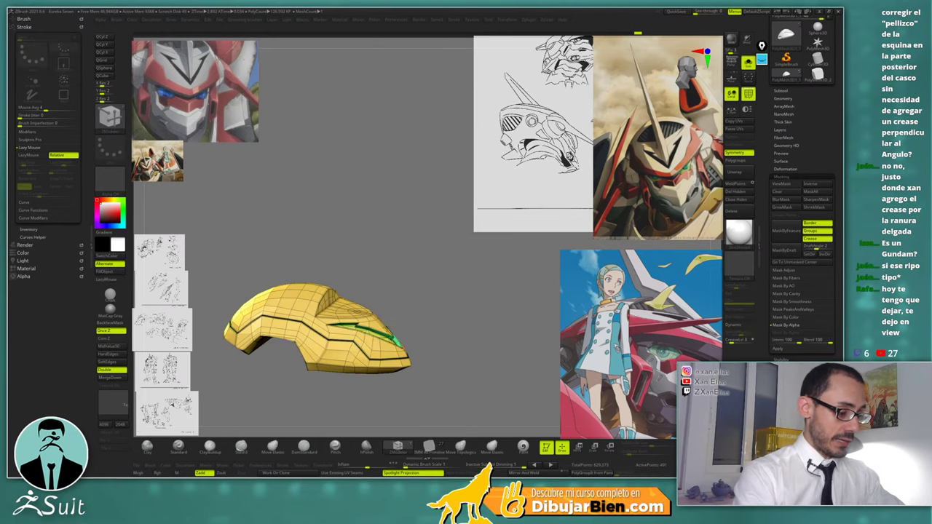
pyautogui.keyDown('alt'); pyautogui.moveTo(376, 338); pyautogui.dragTo(392, 302, button='right'); pyautogui.keyUp('alt')
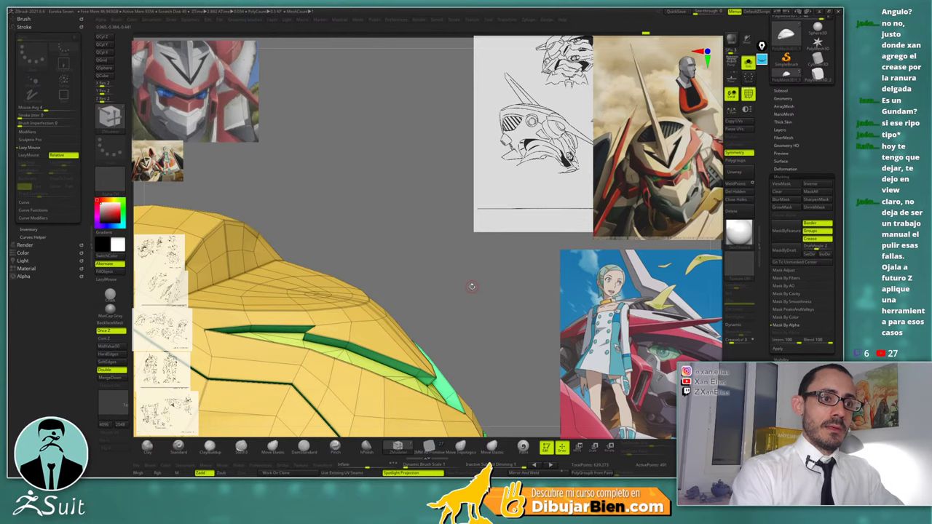
pyautogui.moveTo(471, 286); pyautogui.dragTo(442, 303, button='right')
pyautogui.keyDown('alt'); pyautogui.moveTo(397, 353); pyautogui.dragTo(404, 299, button='right'); pyautogui.keyUp('alt')
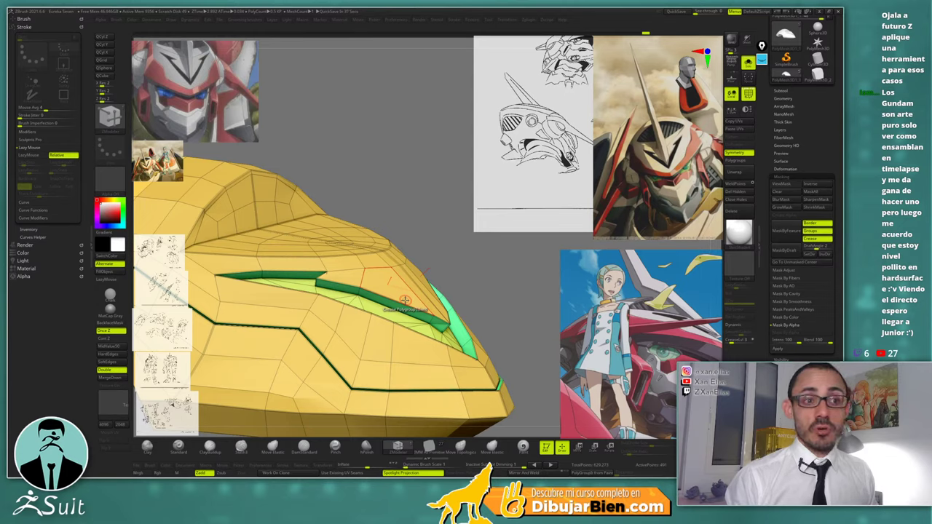
pyautogui.moveTo(432, 177); pyautogui.dragTo(388, 226)
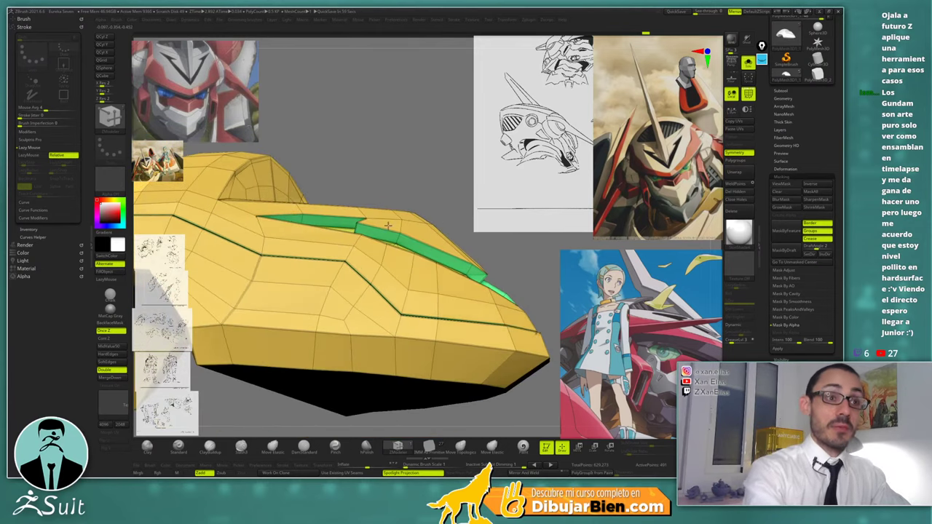
# Set ZModeler's edge action to Insert over the recess's side wall
pyautogui.keyDown('ctrl'); pyautogui.moveTo(388, 226); pyautogui.dragTo(397, 280, button='right'); pyautogui.keyUp('ctrl')
pyautogui.press('space')
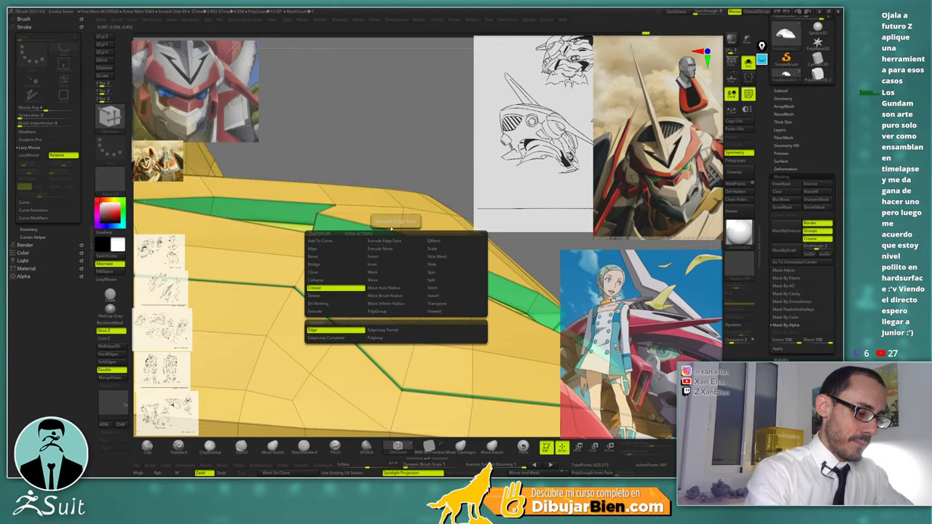
pyautogui.click(386, 257)
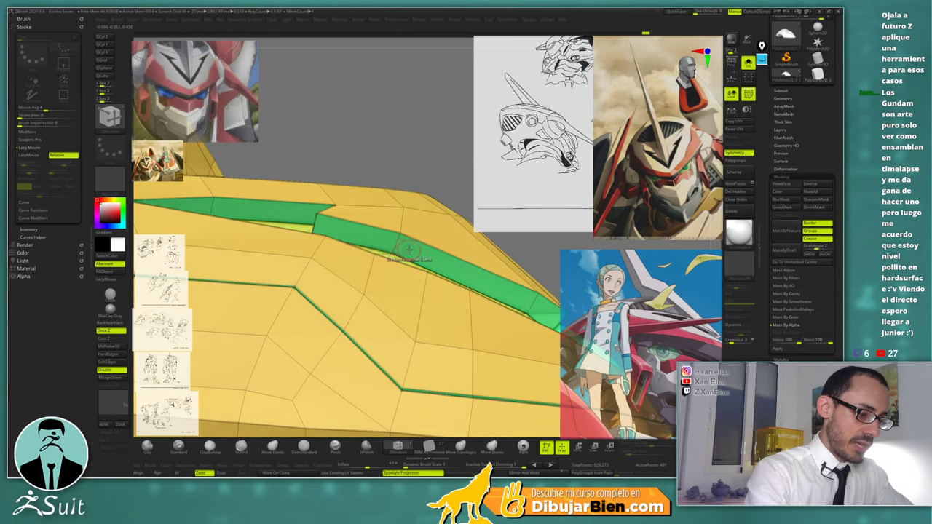
pyautogui.moveTo(409, 249)
pyautogui.mouseDown(button='right')
pyautogui.moveTo(409, 266)
pyautogui.moveTo(397, 243)
pyautogui.mouseUp(button='right')
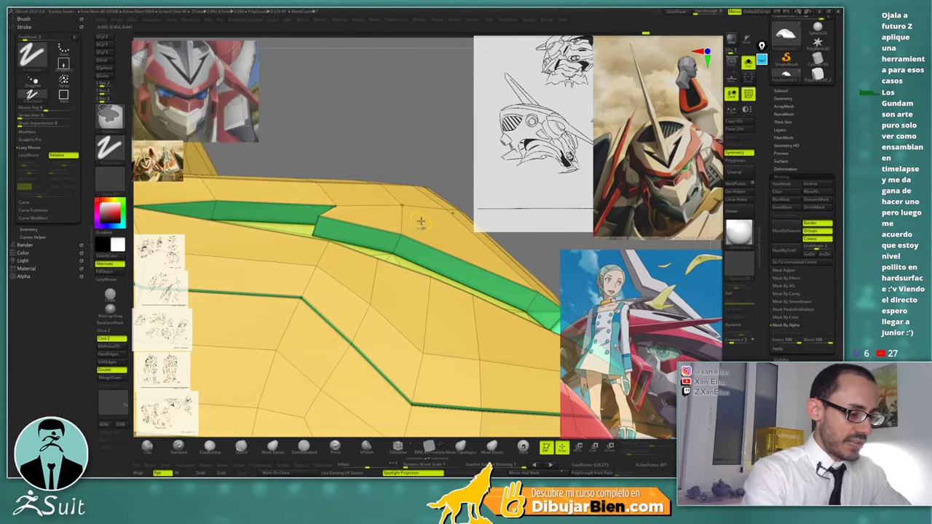
# Undo the V-shaped surface's extrusion and extrude it inward again with ZModeler, targeting Polygroup Island
pyautogui.moveTo(416, 223); pyautogui.dragTo(449, 273, button='right')
pyautogui.press('space')
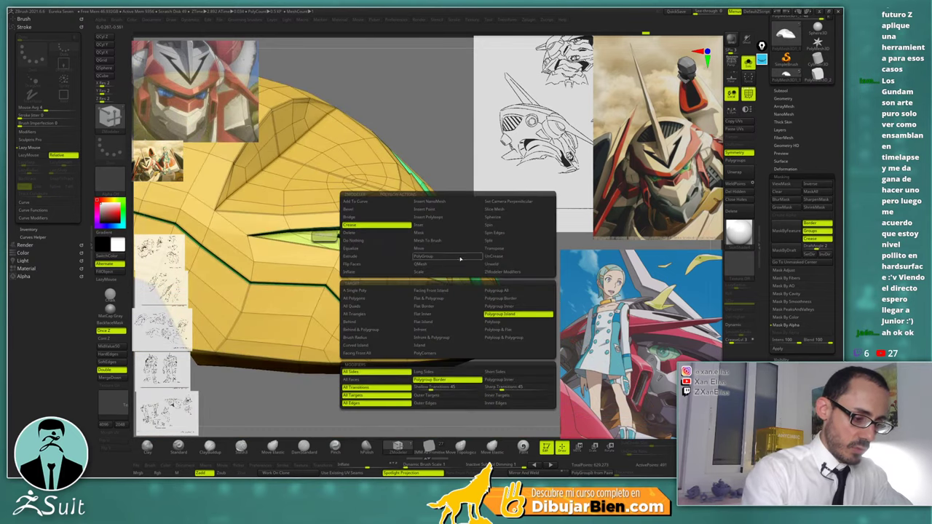
pyautogui.click(382, 259)
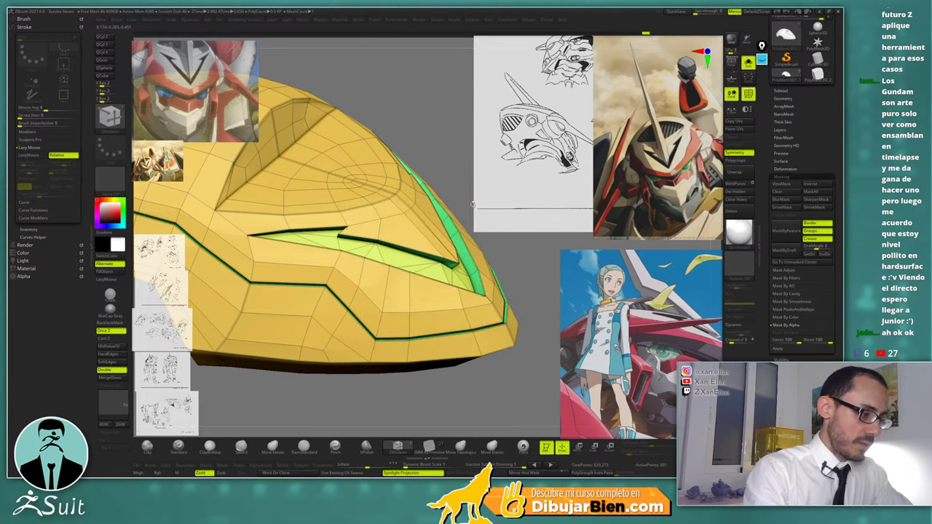
pyautogui.hotkey('ctrl', 'z')
pyautogui.hotkey('ctrl', 'z')
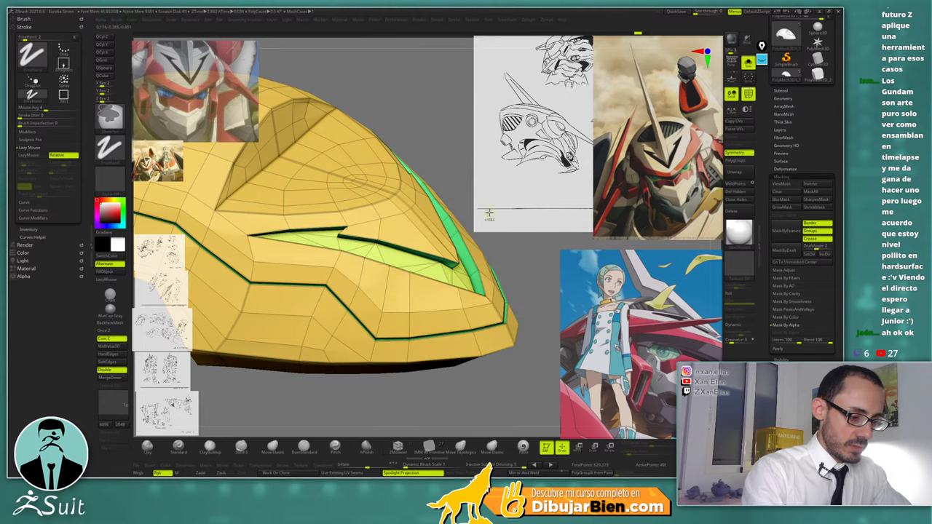
pyautogui.hotkey('ctrl', 'z')
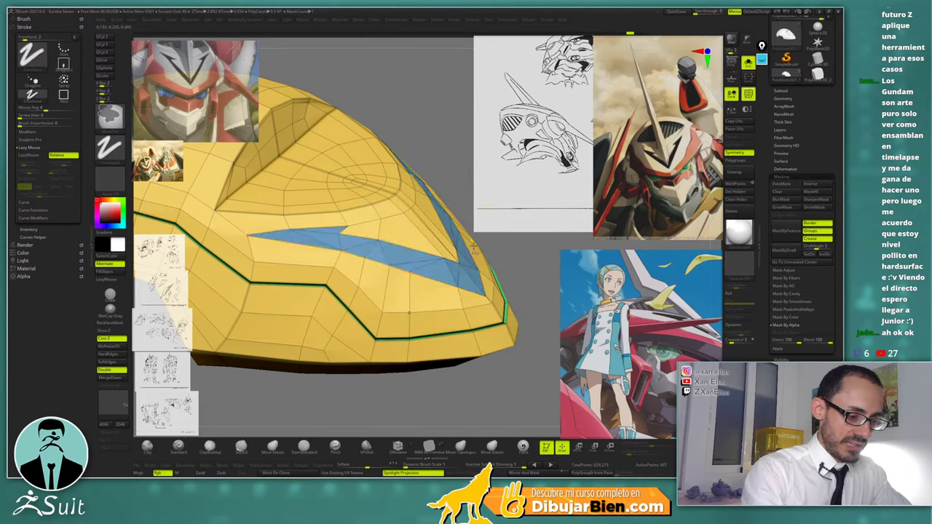
pyautogui.moveTo(464, 280); pyautogui.dragTo(433, 297)
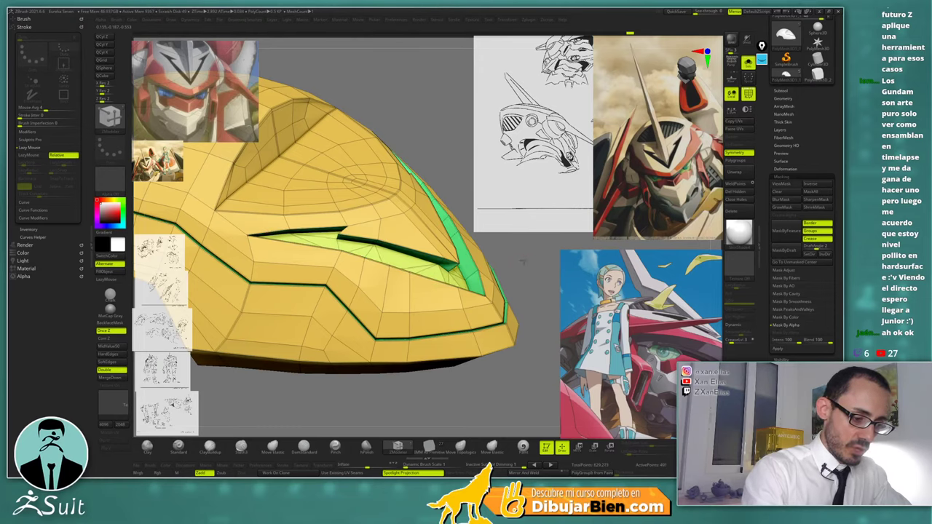
# Set ZModeler's edge action to Crease and crease the corner edges of the newly extruded V-shaped recess
pyautogui.moveTo(521, 262); pyautogui.dragTo(537, 245)
pyautogui.keyDown('ctrl'); pyautogui.moveTo(324, 257); pyautogui.dragTo(401, 238, button='right'); pyautogui.keyUp('ctrl')
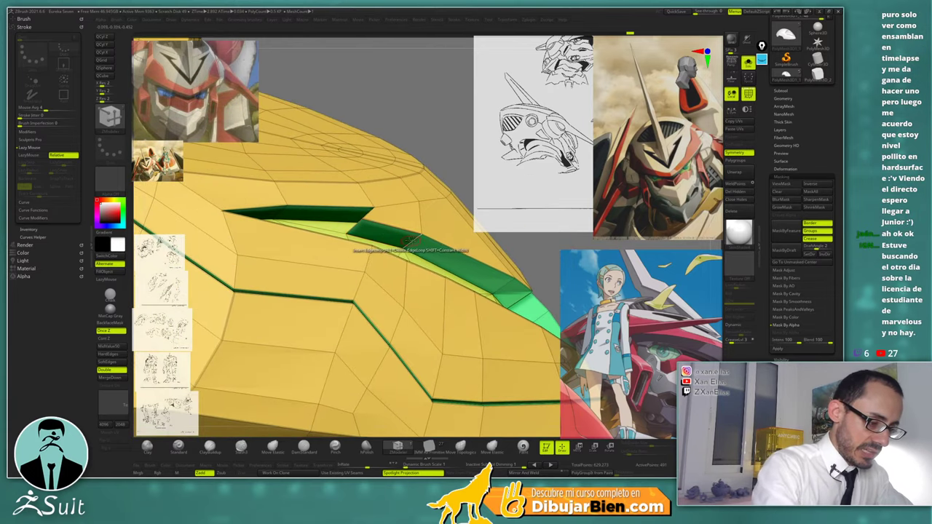
pyautogui.moveTo(319, 232); pyautogui.dragTo(364, 228, button='right')
pyautogui.press('space')
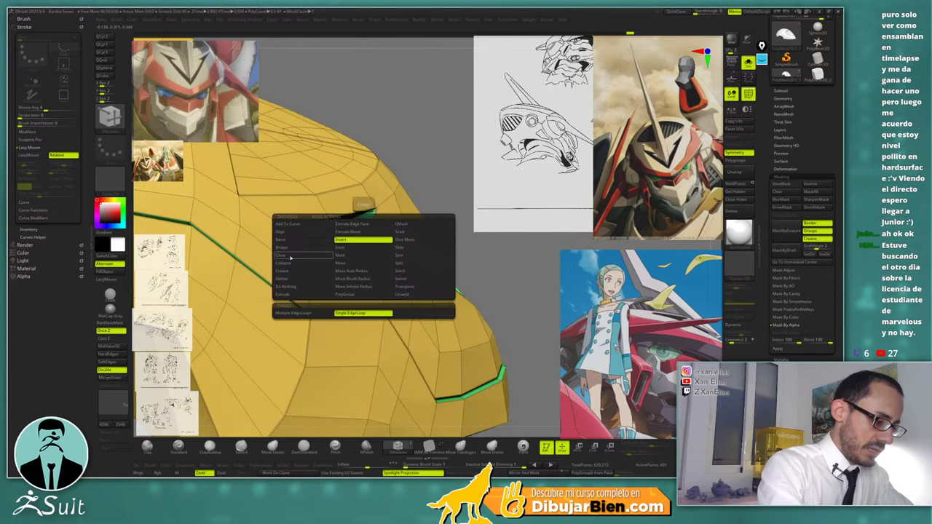
pyautogui.click(321, 270)
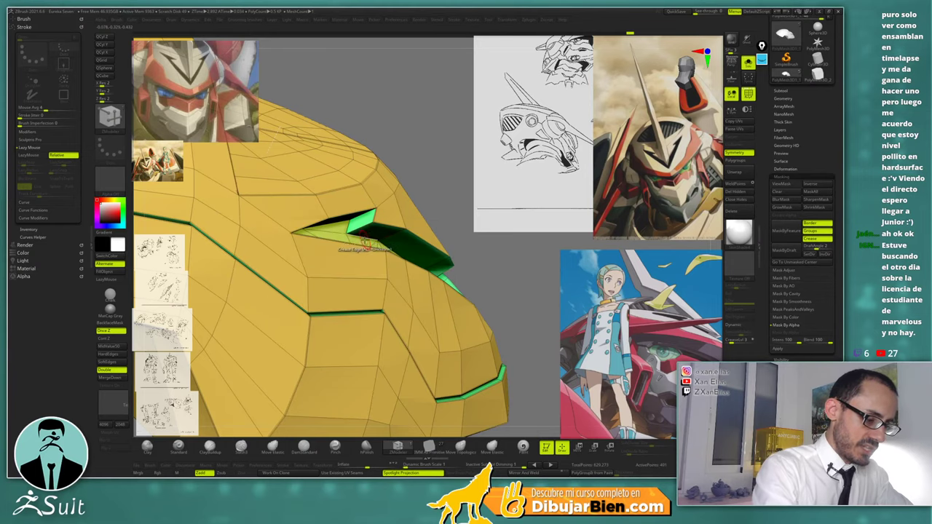
pyautogui.moveTo(363, 214); pyautogui.dragTo(304, 218, button='right')
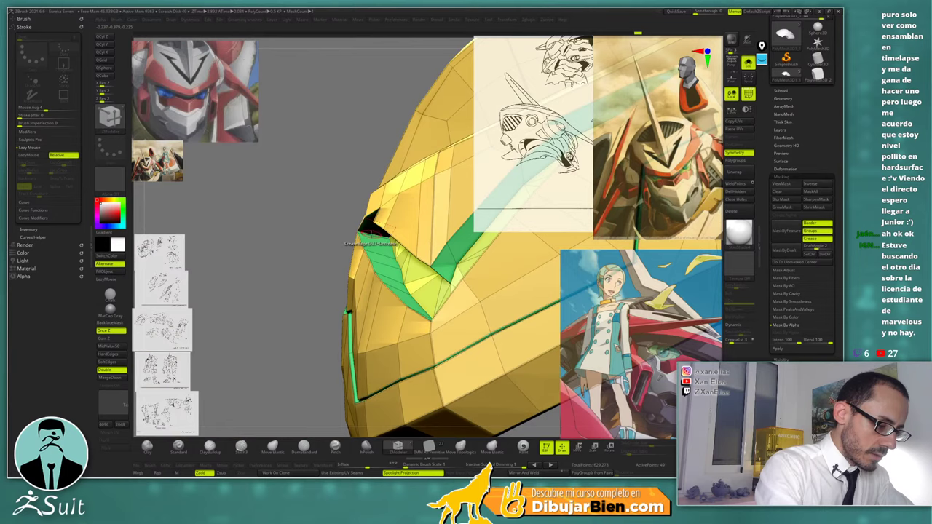
pyautogui.moveTo(367, 234); pyautogui.dragTo(404, 256)
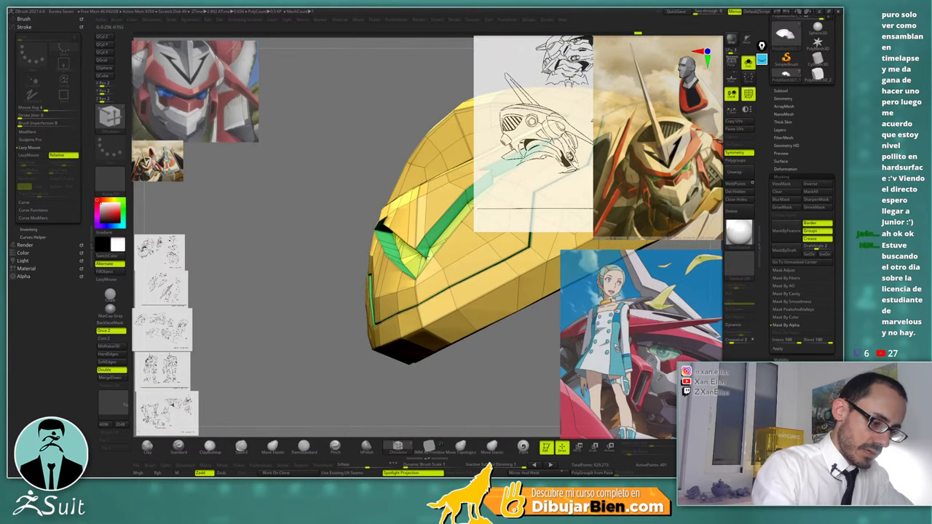
pyautogui.moveTo(404, 256); pyautogui.dragTo(434, 297, button='right')
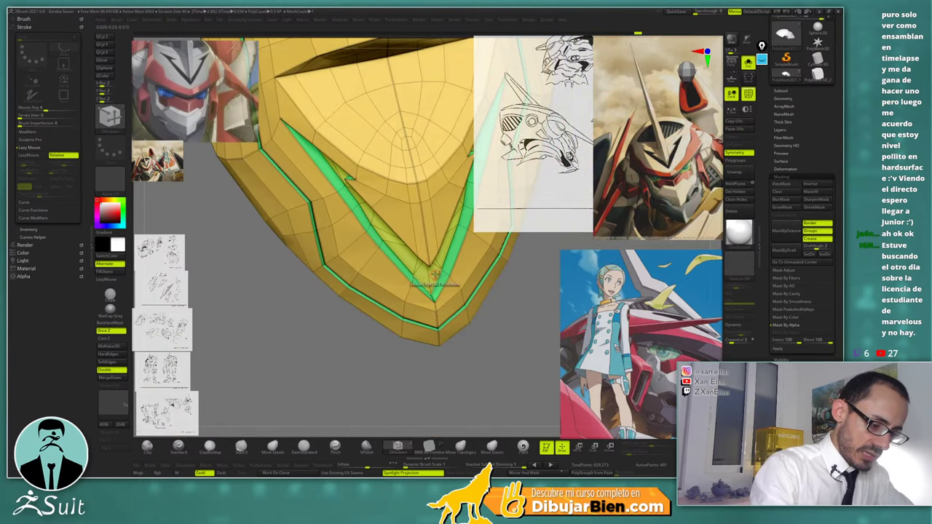
# Set ZModeler's polygon action to Crease on Polygroup Island with Polygroup Border for the V-shaped recess
pyautogui.press('space')
pyautogui.click(363, 232)
pyautogui.click(363, 225)
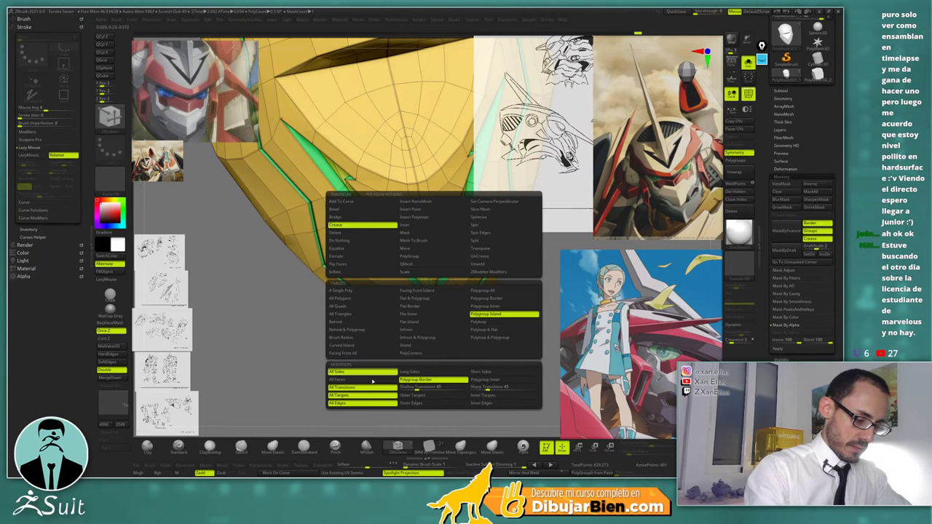
# Insert a single edge loop along the recess's side walls using ZModeler's edge action Insert
pyautogui.moveTo(434, 272); pyautogui.dragTo(428, 233, button='right')
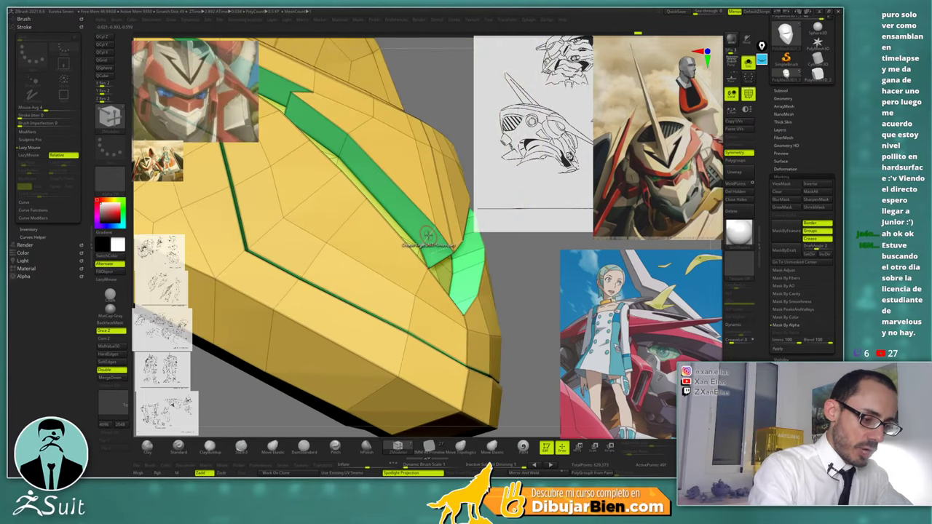
pyautogui.press('space')
pyautogui.click(426, 249)
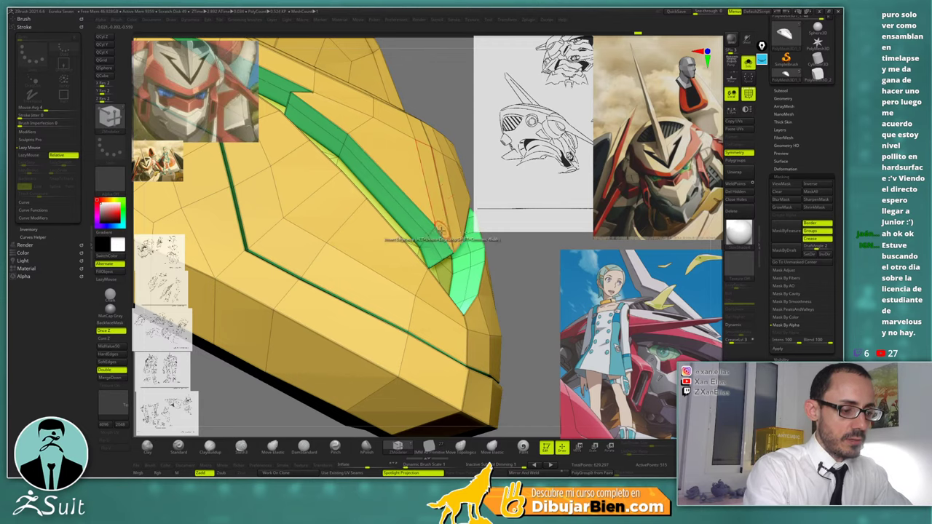
# Switch ZModeler's edge action to Crease with EdgeLoop Complete for the new loop on the recess walls
pyautogui.moveTo(442, 230); pyautogui.dragTo(432, 243, button='right')
pyautogui.press('space')
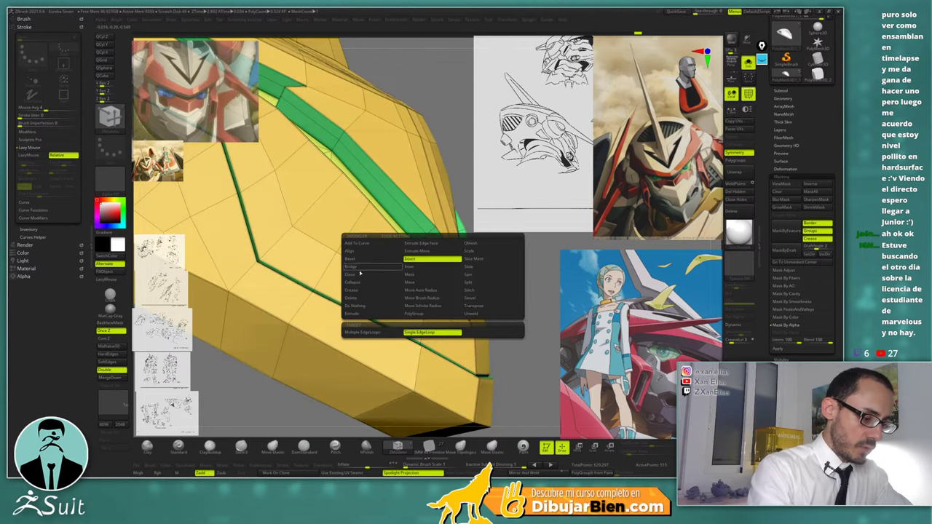
pyautogui.click(358, 290)
pyautogui.click(372, 342)
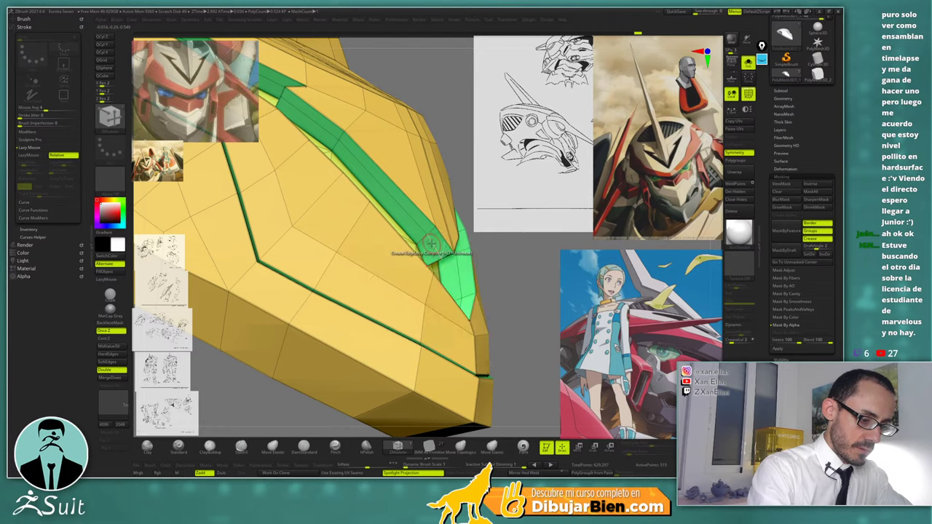
# Extrude the band of polygons along the recess's side wall with ZModeler, targeting Polyloop
pyautogui.press('space')
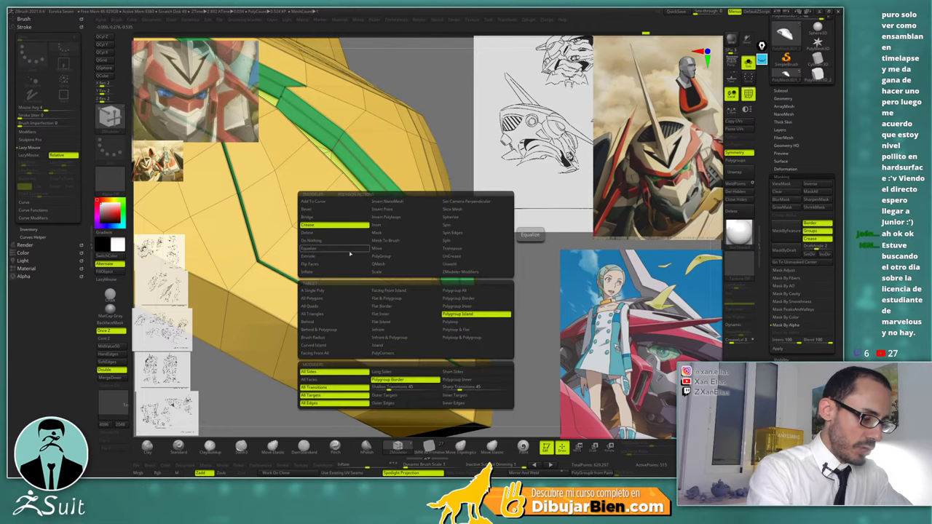
pyautogui.click(321, 257)
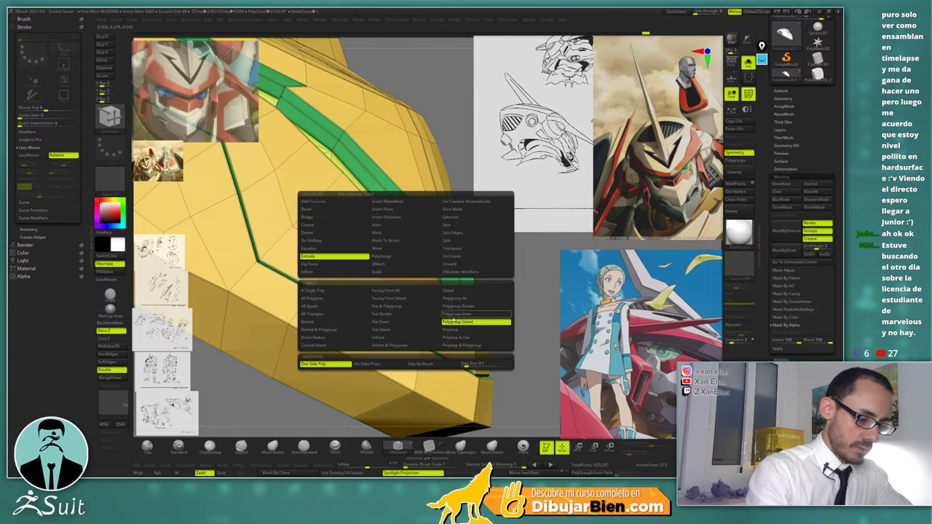
pyautogui.click(452, 330)
pyautogui.moveTo(406, 222); pyautogui.dragTo(420, 229)
# Examine the extruded recess walls on the smoothed helmet with the wireframe hidden, comparing them with the unsmoothed mesh
pyautogui.moveTo(419, 228); pyautogui.dragTo(436, 208, button='right')
pyautogui.hotkey('shift', 'f')
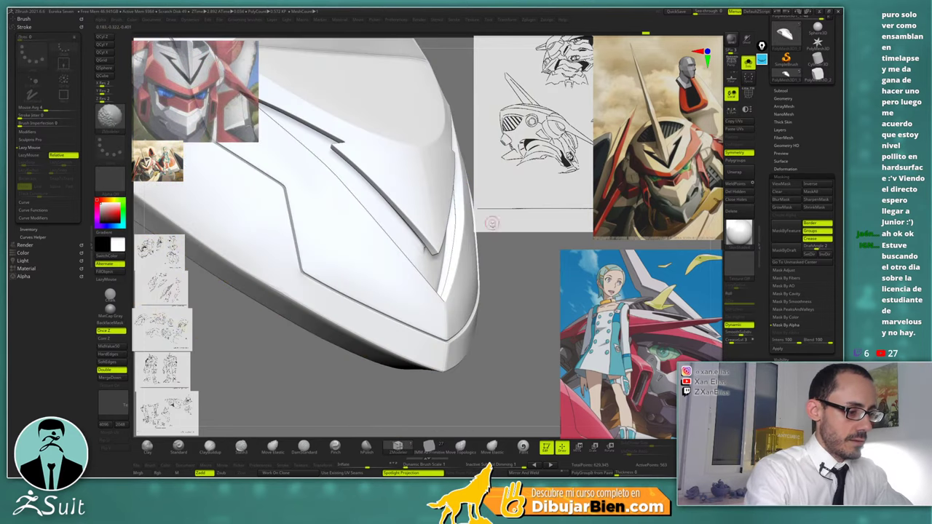
pyautogui.press('d')
pyautogui.keyDown('ctrl'); pyautogui.moveTo(506, 231); pyautogui.dragTo(502, 217, button='right'); pyautogui.keyUp('ctrl')
pyautogui.moveTo(495, 254)
pyautogui.mouseDown(button='right')
pyautogui.moveTo(485, 260)
pyautogui.moveTo(511, 268)
pyautogui.moveTo(510, 249)
pyautogui.mouseUp(button='right')
pyautogui.moveTo(510, 249); pyautogui.dragTo(501, 241)
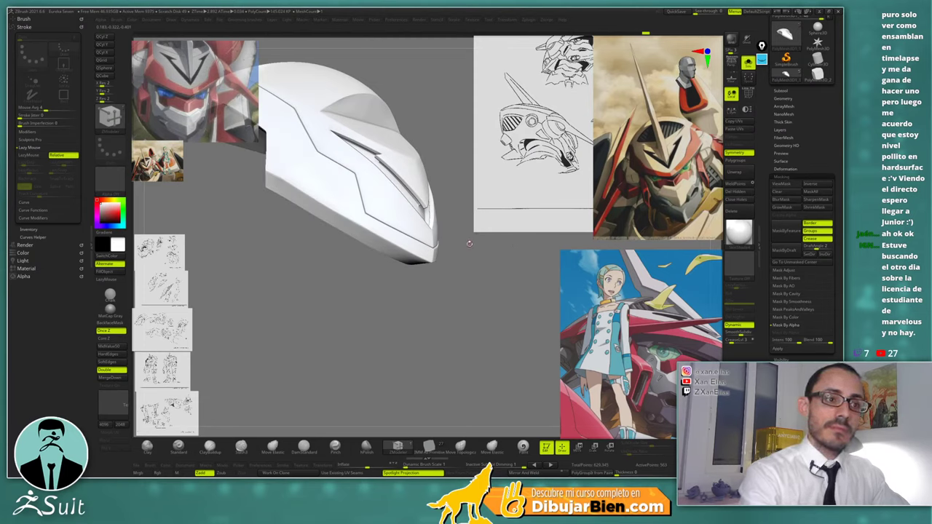
pyautogui.moveTo(469, 244); pyautogui.dragTo(466, 252, button='right')
pyautogui.hotkey('shift', 'd')
pyautogui.hotkey('shift', 'f')
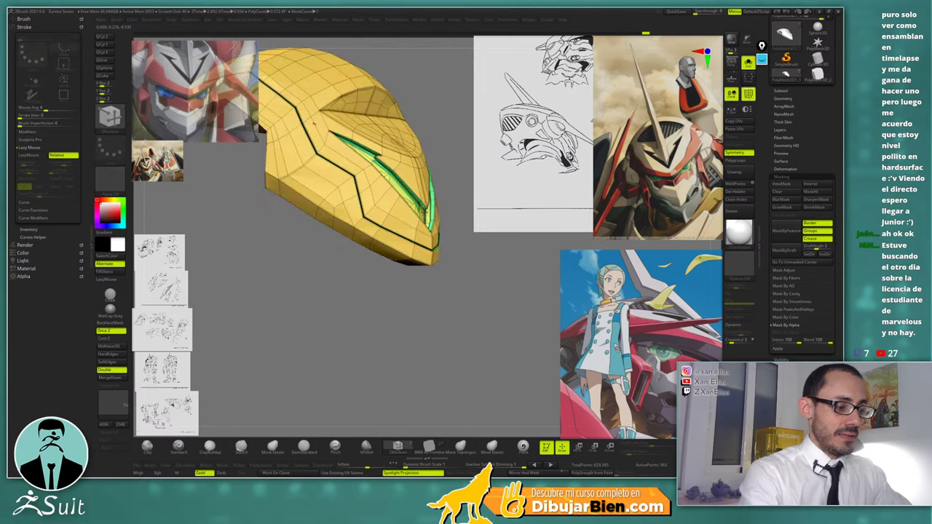
# Activate the Move brush and adjust its draw size near the front end of the V-shaped recess
pyautogui.moveTo(313, 124)
pyautogui.keyDown('ctrl'); pyautogui.mouseDown(button='right')
pyautogui.moveTo(435, 310)
pyautogui.moveTo(349, 291)
pyautogui.moveTo(438, 230)
pyautogui.moveTo(463, 240)
pyautogui.mouseUp(button='right'); pyautogui.keyUp('ctrl')
pyautogui.press('b')
pyautogui.press('m')
pyautogui.press('v')
pyautogui.press('space')
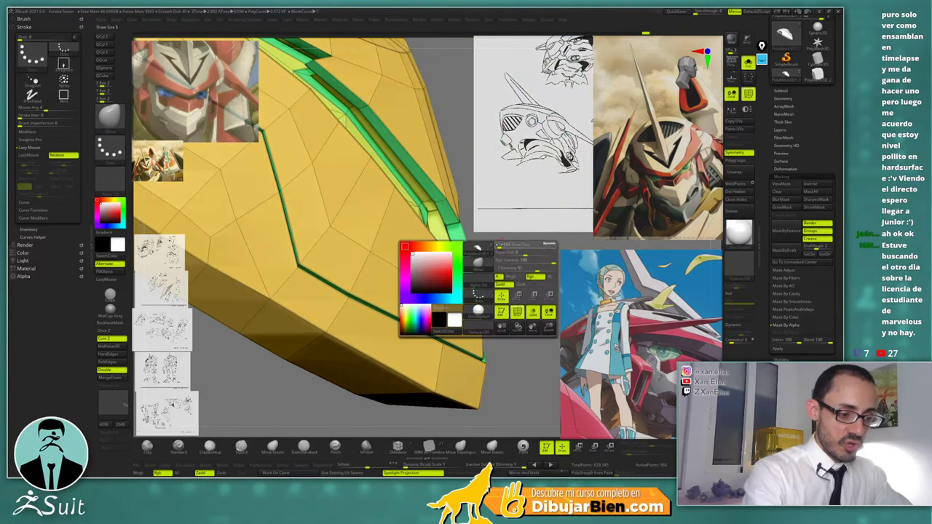
pyautogui.keyDown('ctrl'); pyautogui.moveTo(437, 191); pyautogui.dragTo(431, 214, button='right'); pyautogui.keyUp('ctrl')
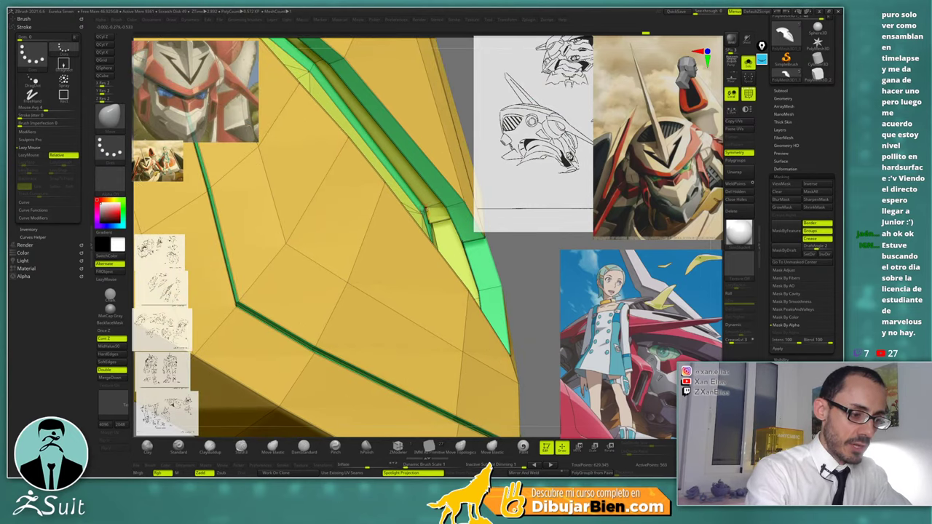
# Isolate the green recess-wall polygroup, adjust the points at its end with the Move brush, and unhide the helmet
pyautogui.moveTo(427, 211); pyautogui.dragTo(386, 195, button='right')
pyautogui.moveTo(414, 192)
pyautogui.mouseDown(button='right')
pyautogui.moveTo(458, 196)
pyautogui.moveTo(451, 175)
pyautogui.moveTo(417, 211)
pyautogui.moveTo(406, 182)
pyautogui.moveTo(379, 264)
pyautogui.moveTo(388, 241)
pyautogui.moveTo(377, 219)
pyautogui.moveTo(503, 234)
pyautogui.moveTo(355, 235)
pyautogui.moveTo(343, 274)
pyautogui.moveTo(312, 276)
pyautogui.mouseUp(button='right')
pyautogui.hotkey('ctrl', 'shift')
pyautogui.keyDown('ctrl'); pyautogui.keyDown('shift'); pyautogui.click(356, 235); pyautogui.keyUp('shift'); pyautogui.keyUp('ctrl')
pyautogui.moveTo(310, 274); pyautogui.dragTo(323, 254)
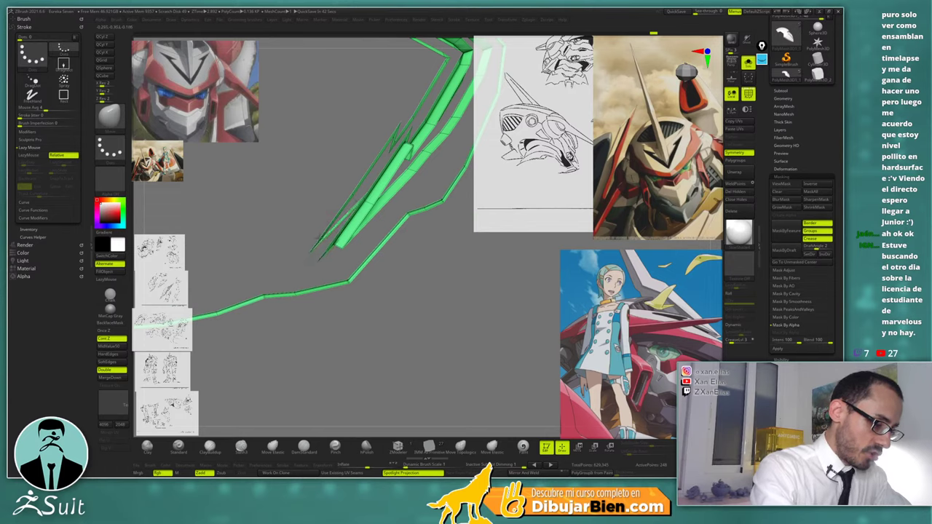
pyautogui.moveTo(308, 253); pyautogui.dragTo(449, 159, button='right')
pyautogui.keyDown('ctrl'); pyautogui.keyDown('shift'); pyautogui.click(440, 162); pyautogui.keyUp('shift'); pyautogui.keyUp('ctrl')
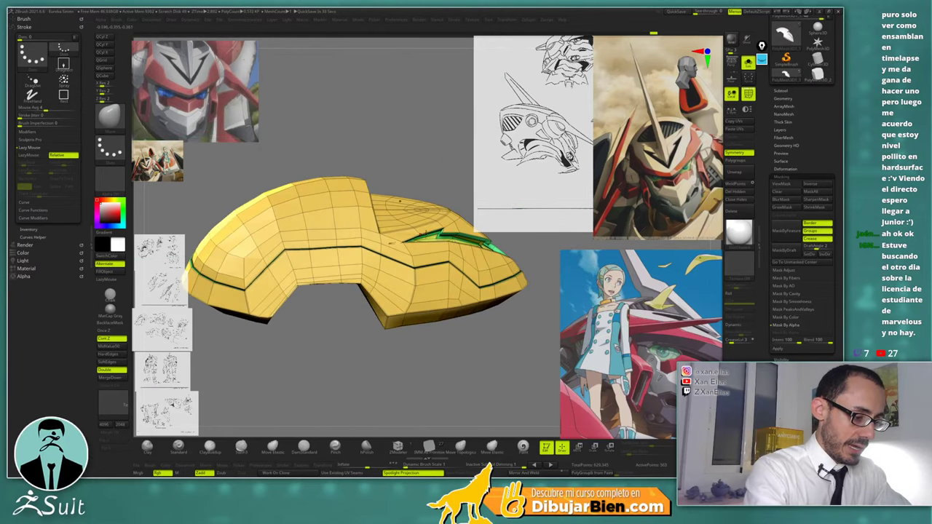
# Isolate the recess polygroups, reposition their corner points with the Move brush, unhide everything and preview the smoothed helmet
pyautogui.hotkey('ctrl', 'shift')
pyautogui.keyDown('ctrl'); pyautogui.keyDown('shift'); pyautogui.click(440, 233); pyautogui.keyUp('shift'); pyautogui.keyUp('ctrl')
pyautogui.moveTo(439, 233); pyautogui.dragTo(384, 222, button='right')
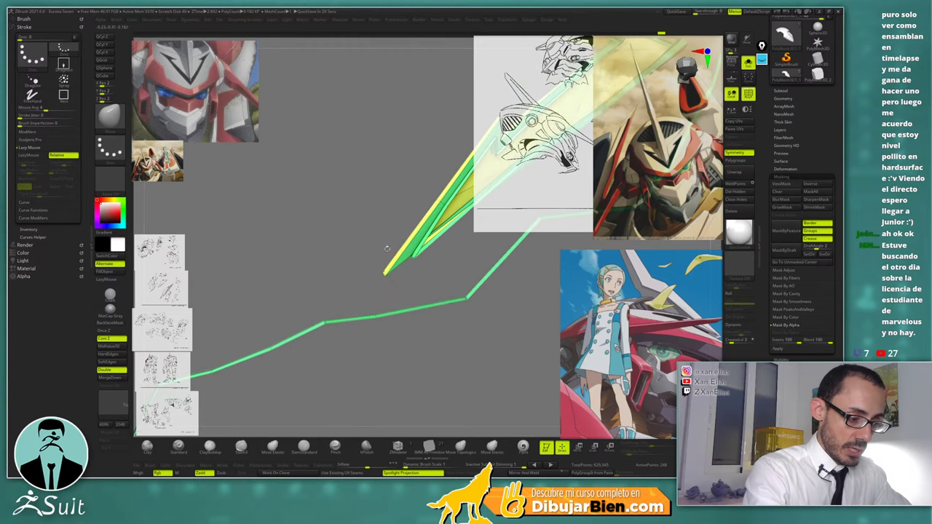
pyautogui.press('space')
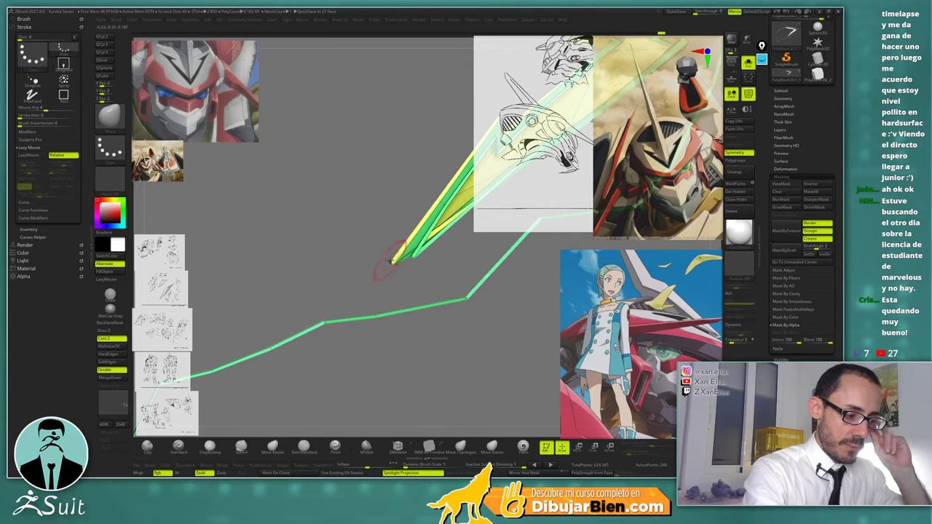
pyautogui.moveTo(386, 270); pyautogui.dragTo(411, 271, button='right')
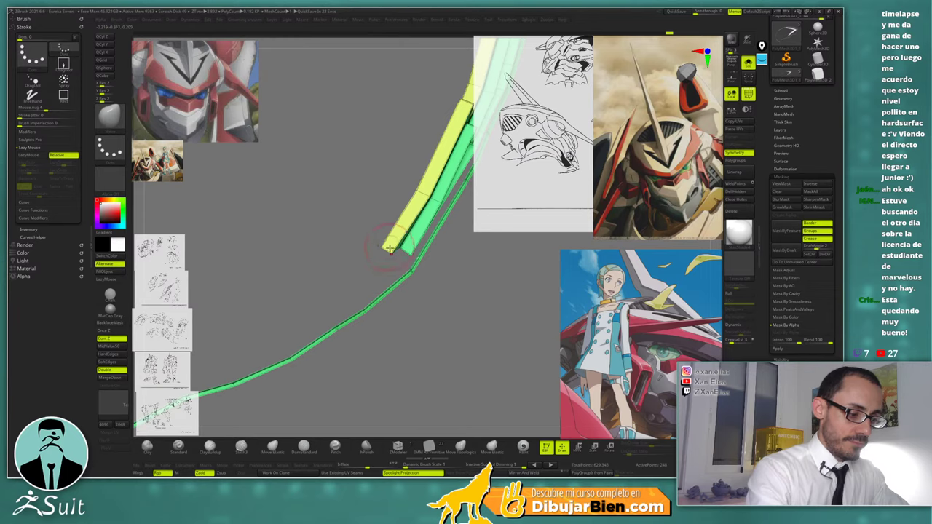
pyautogui.moveTo(393, 251)
pyautogui.mouseDown(button='right')
pyautogui.moveTo(451, 261)
pyautogui.moveTo(457, 191)
pyautogui.moveTo(424, 182)
pyautogui.moveTo(412, 182)
pyautogui.moveTo(454, 219)
pyautogui.moveTo(492, 272)
pyautogui.moveTo(502, 254)
pyautogui.mouseUp(button='right')
pyautogui.hotkey('ctrl', 'shift')
pyautogui.keyDown('ctrl'); pyautogui.keyDown('shift'); pyautogui.click(459, 262); pyautogui.keyUp('shift'); pyautogui.keyUp('ctrl')
pyautogui.hotkey('shift', 'f')
pyautogui.press('d')
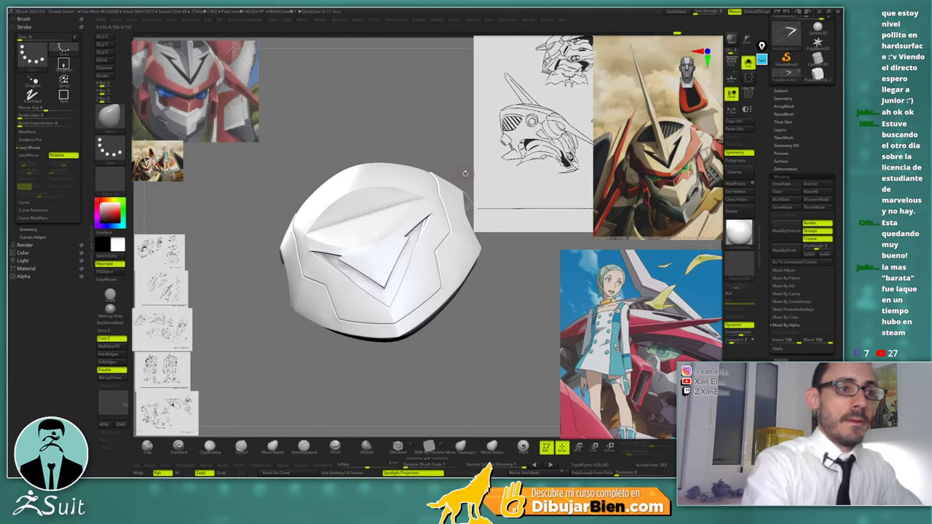
pyautogui.moveTo(476, 159); pyautogui.dragTo(324, 235, button='right')
# Isolate the green groove polygroup on the unsmoothed mesh, tighten the recess's upper outer corner, and unhide the helmet
pyautogui.hotkey('shift', 'd')
pyautogui.hotkey('shift', 'f')
pyautogui.keyDown('ctrl'); pyautogui.keyDown('shift'); pyautogui.click(326, 229); pyautogui.keyUp('shift'); pyautogui.keyUp('ctrl')
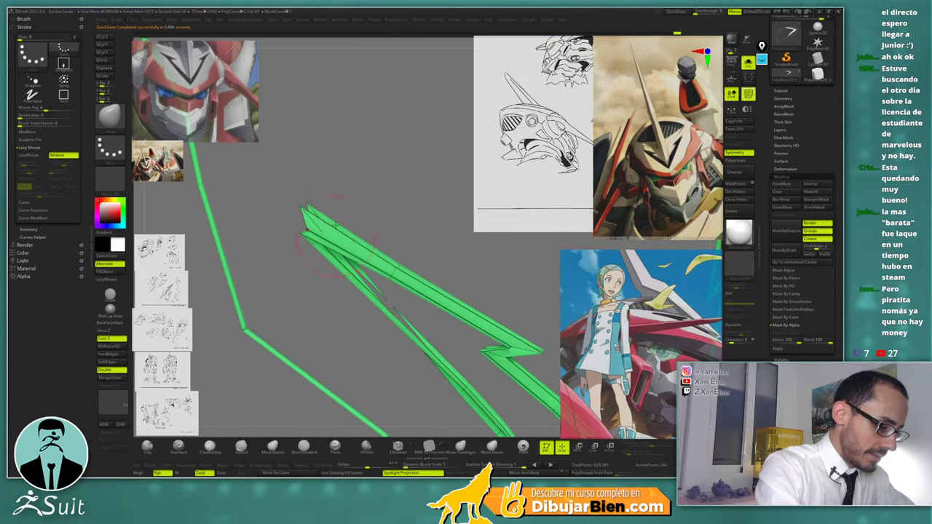
pyautogui.rightClick(325, 234)
pyautogui.moveTo(353, 179); pyautogui.dragTo(297, 198, button='right')
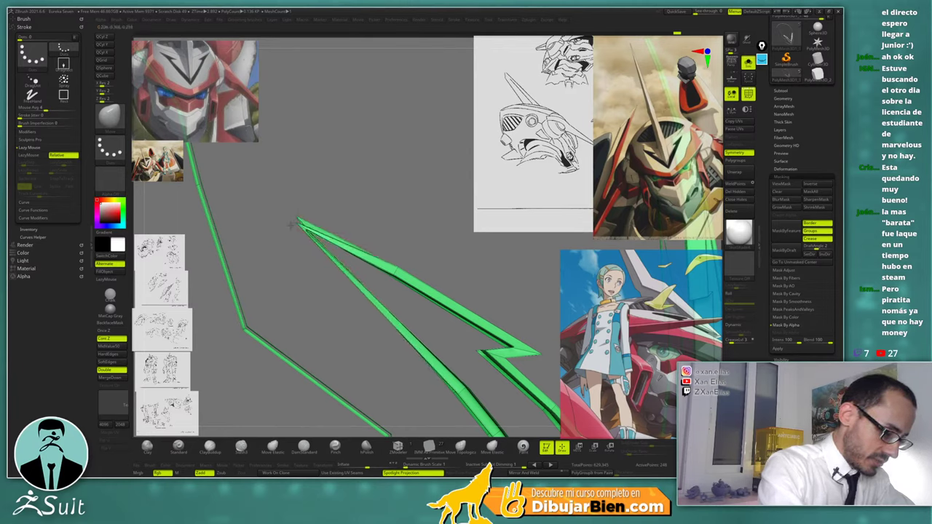
pyautogui.moveTo(289, 233)
pyautogui.mouseDown(button='right')
pyautogui.moveTo(322, 175)
pyautogui.moveTo(339, 203)
pyautogui.mouseUp(button='right')
pyautogui.keyDown('ctrl'); pyautogui.keyDown('shift'); pyautogui.click(398, 295); pyautogui.keyUp('shift'); pyautogui.keyUp('ctrl')
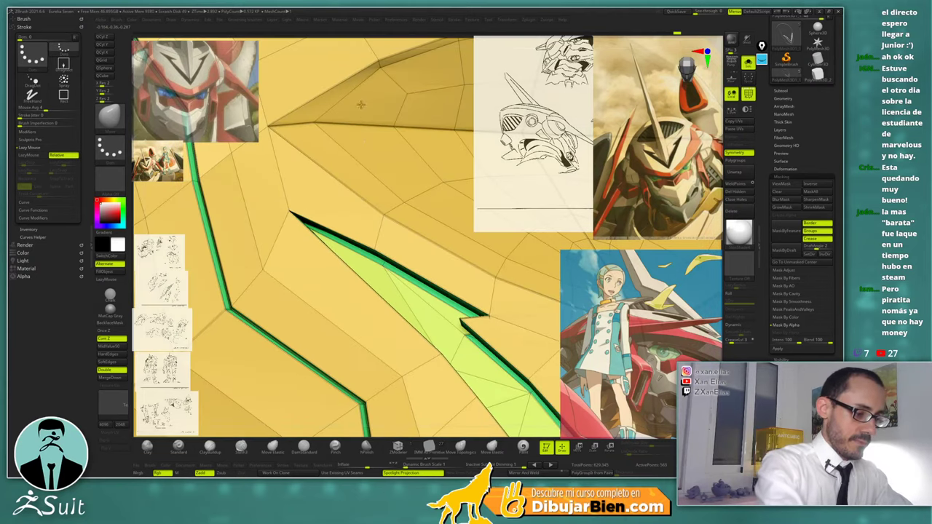
# Preview the smoothed helmet without wireframe and apply the StartupMaterial to it
pyautogui.press('f')
pyautogui.hotkey('shift', 'f')
pyautogui.press('d')
pyautogui.moveTo(453, 247); pyautogui.dragTo(522, 244, button='right')
pyautogui.click(739, 232)
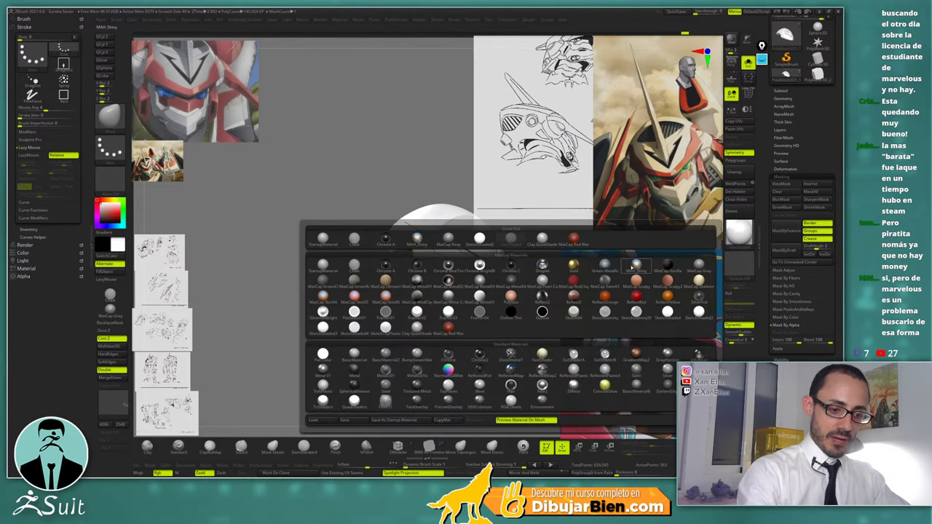
pyautogui.click(328, 265)
pyautogui.moveTo(444, 251); pyautogui.dragTo(412, 306, button='right')
pyautogui.keyDown('alt'); pyautogui.moveTo(373, 239); pyautogui.dragTo(443, 294, button='right'); pyautogui.keyUp('alt')
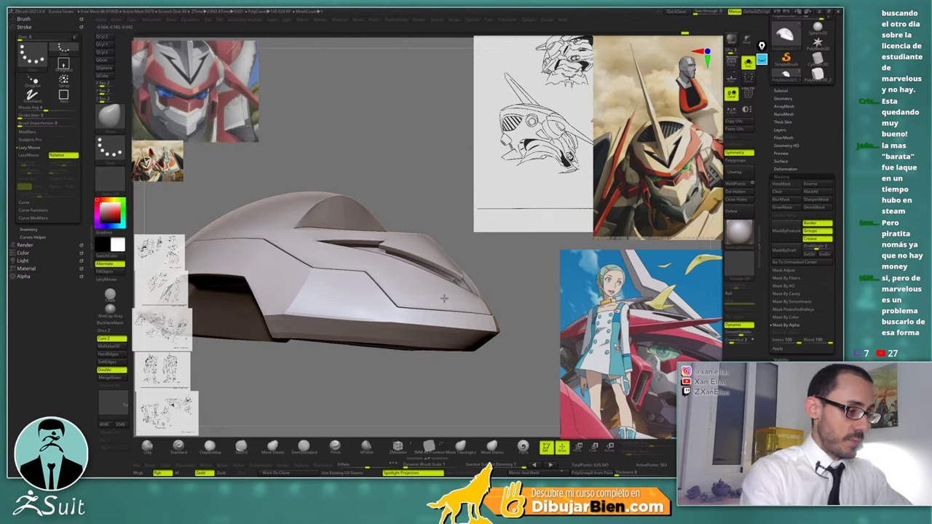
# Return to the unsmoothed helmet with its wireframe and display it in flat, unlit shading
pyautogui.hotkey('shift', 'd')
pyautogui.hotkey('shift', 'f')
pyautogui.moveTo(433, 240); pyautogui.dragTo(432, 217, button='right')
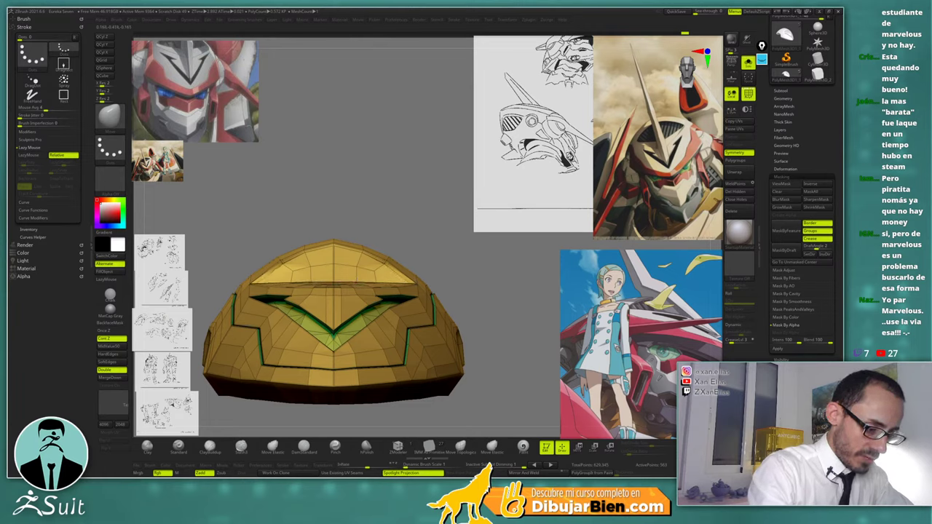
pyautogui.moveTo(429, 237); pyautogui.dragTo(470, 268)
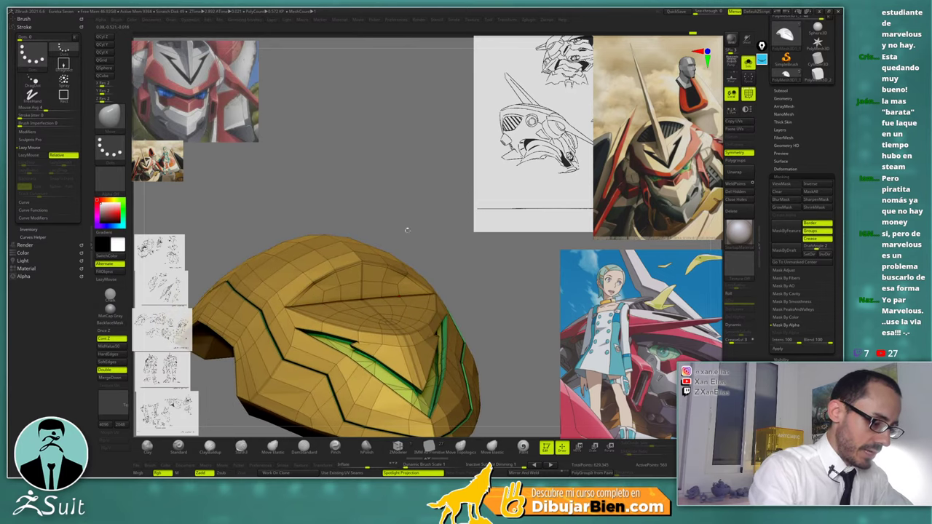
pyautogui.moveTo(407, 230); pyautogui.dragTo(413, 269)
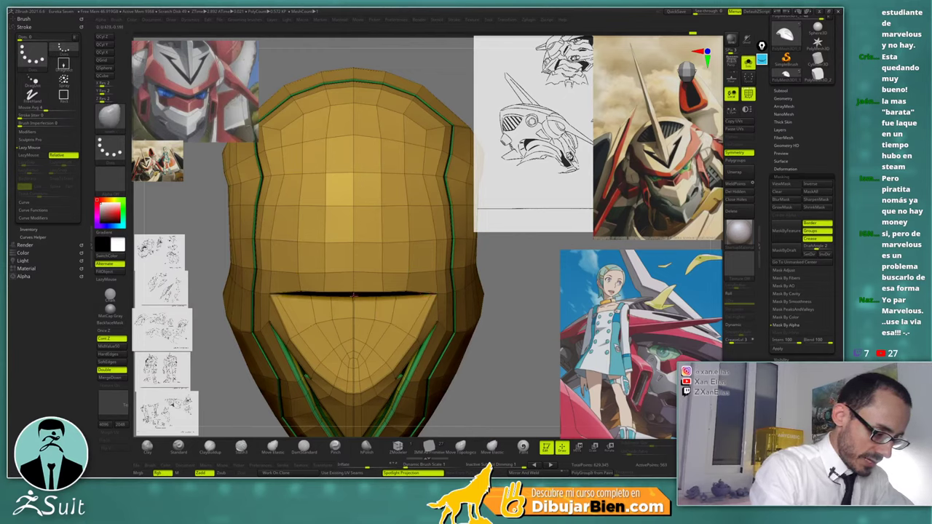
pyautogui.hotkey('ctrl', 'd')
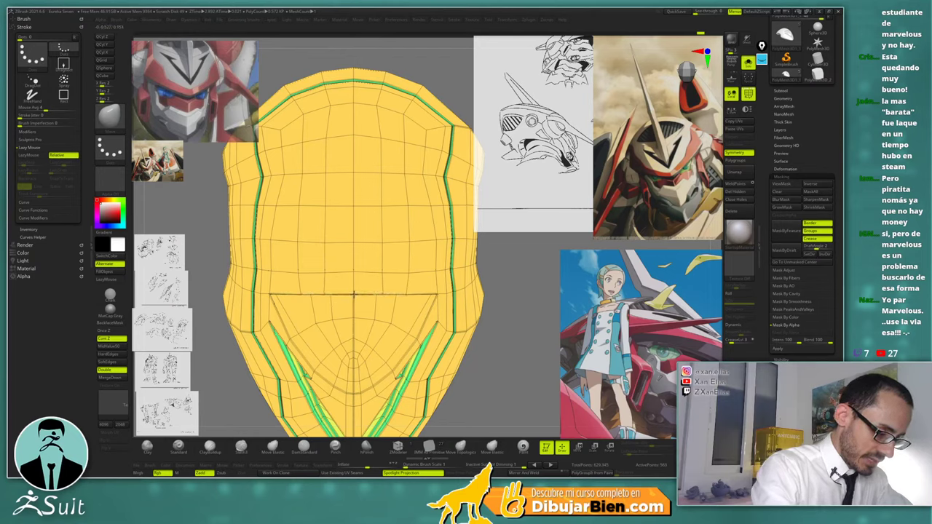
# Adjust the points along the brow's upper edge above the V recess with the Move brush
pyautogui.keyDown('ctrl'); pyautogui.moveTo(364, 317); pyautogui.dragTo(372, 260, button='right'); pyautogui.keyUp('ctrl')
pyautogui.keyDown('shift'); pyautogui.moveTo(459, 243); pyautogui.dragTo(447, 206, button='right'); pyautogui.keyUp('shift')
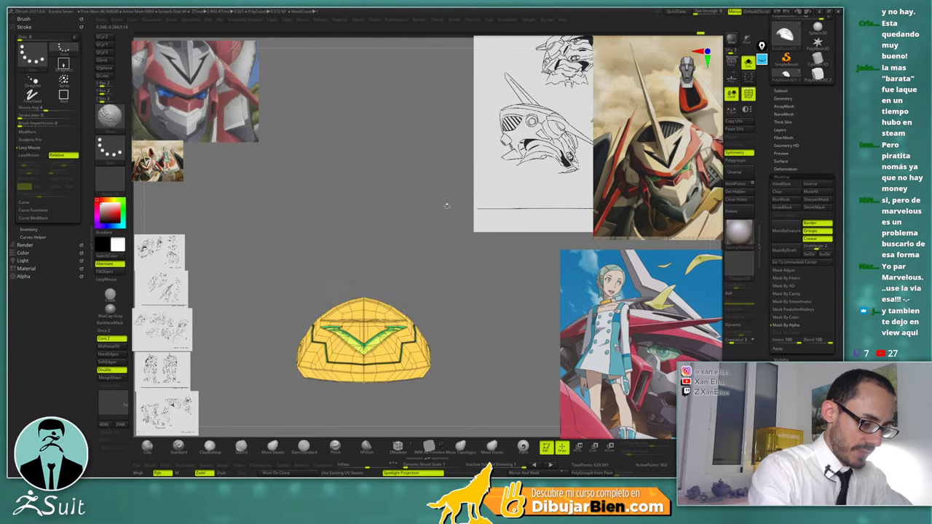
pyautogui.keyDown('alt'); pyautogui.moveTo(446, 205); pyautogui.dragTo(418, 257); pyautogui.keyUp('alt')
pyautogui.keyDown('alt'); pyautogui.moveTo(324, 274); pyautogui.dragTo(321, 300); pyautogui.keyUp('alt')
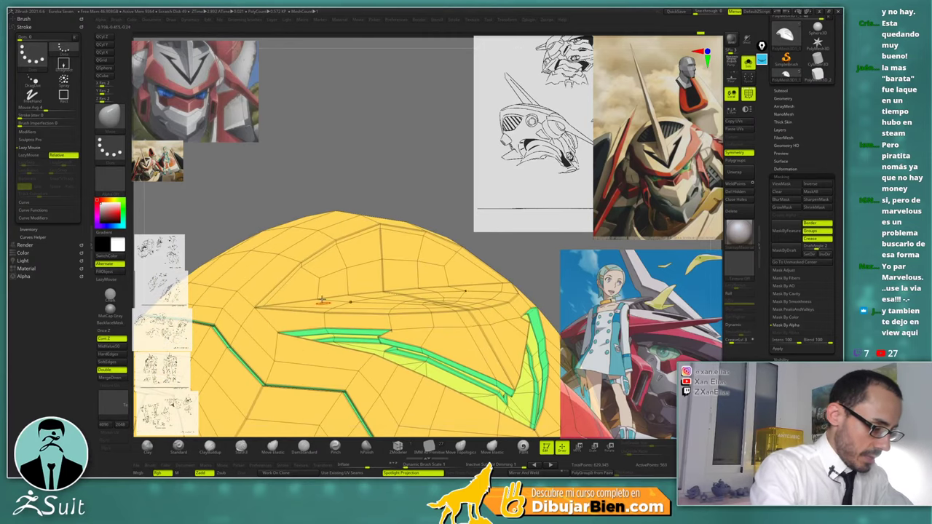
pyautogui.keyDown('shift'); pyautogui.moveTo(395, 208); pyautogui.dragTo(422, 179); pyautogui.keyUp('shift')
pyautogui.press('space')
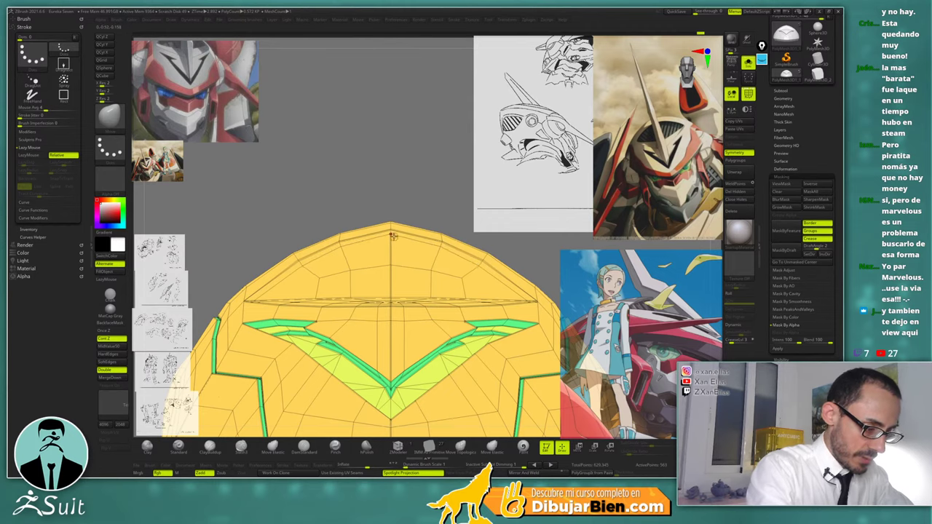
pyautogui.moveTo(403, 253)
pyautogui.mouseDown(button='right')
pyautogui.moveTo(410, 265)
pyautogui.moveTo(407, 253)
pyautogui.mouseUp(button='right')
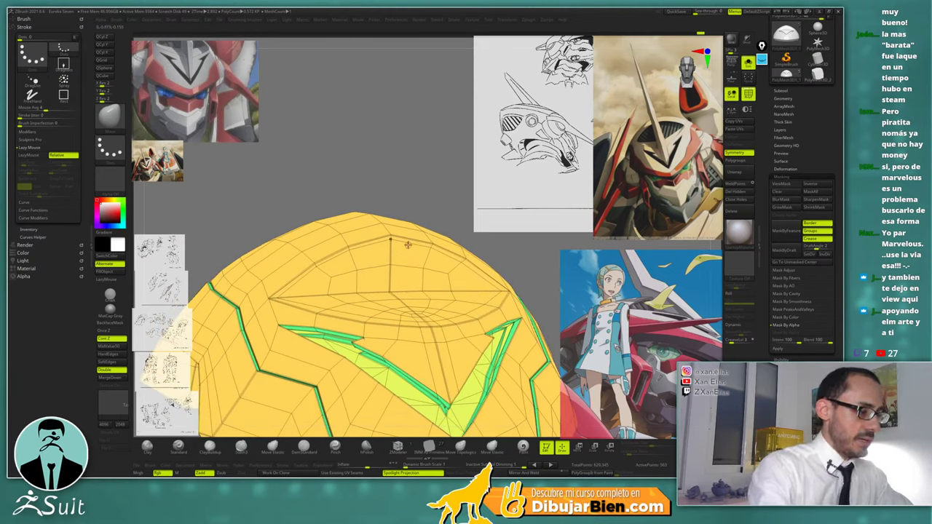
# Extrude the front-facing polygons under the brow with ZModeler, targeting Polygroup Island
pyautogui.press('b')
pyautogui.press('z')
pyautogui.press('m')
pyautogui.moveTo(369, 257)
pyautogui.keyDown('alt'); pyautogui.mouseDown()
pyautogui.moveTo(357, 284)
pyautogui.moveTo(339, 266)
pyautogui.moveTo(313, 283)
pyautogui.mouseUp(); pyautogui.keyUp('alt')
pyautogui.press('space')
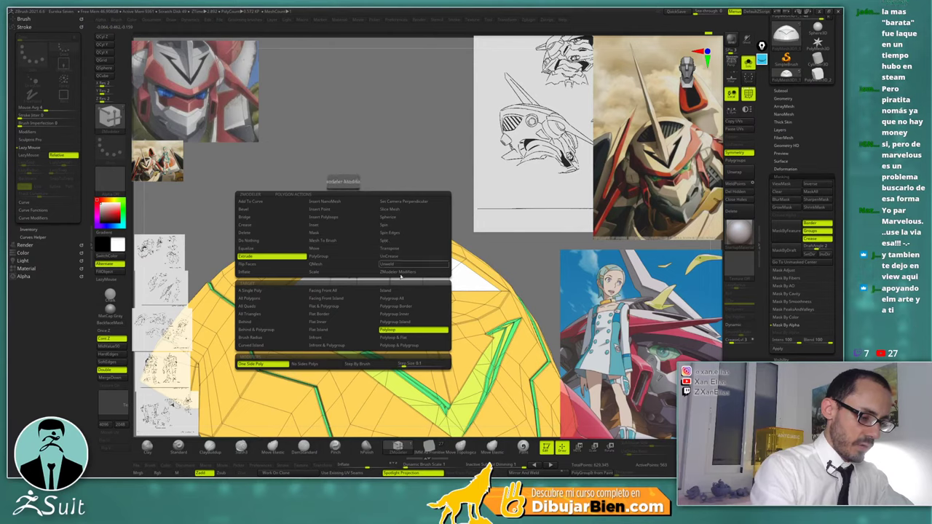
pyautogui.click(405, 321)
pyautogui.moveTo(441, 193); pyautogui.dragTo(412, 232)
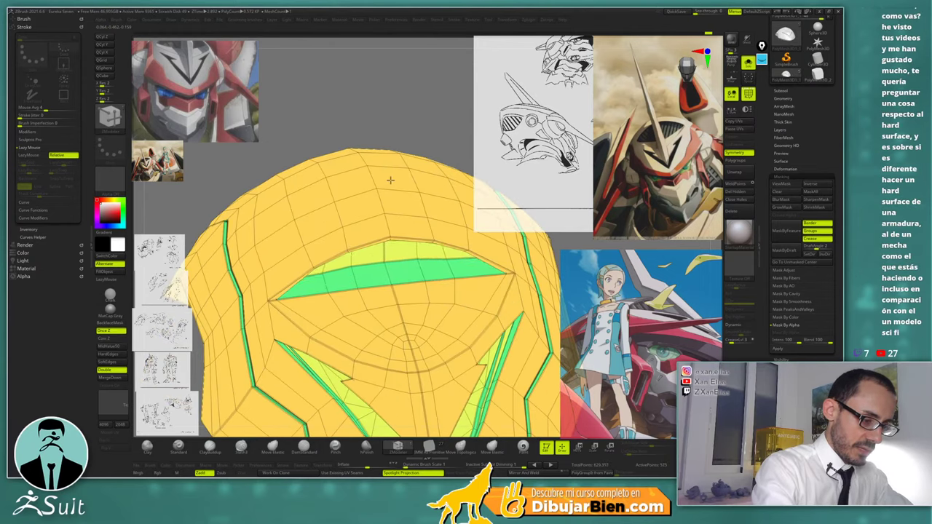
# Crease the borders of the new brow recess using ZModeler's Crease action
pyautogui.moveTo(455, 260); pyautogui.dragTo(407, 273, button='right')
pyautogui.press('space')
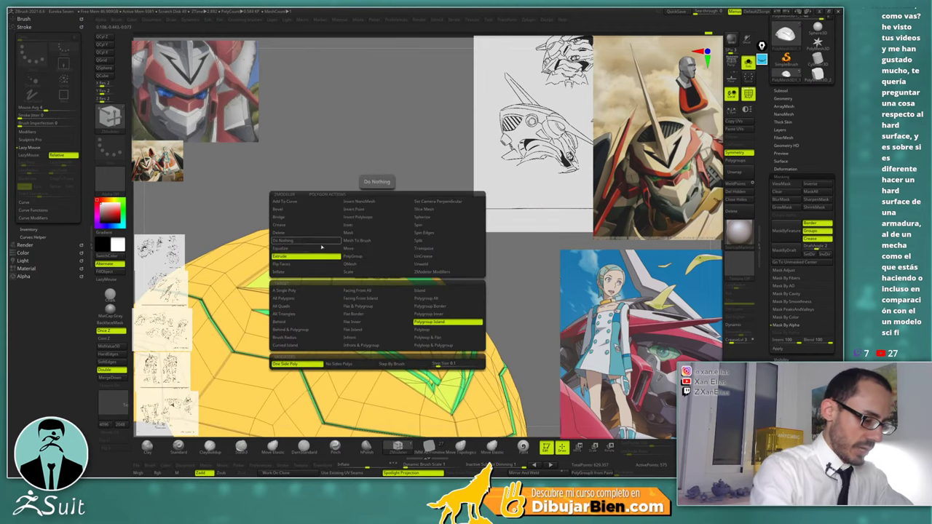
pyautogui.click(310, 225)
pyautogui.click(442, 318)
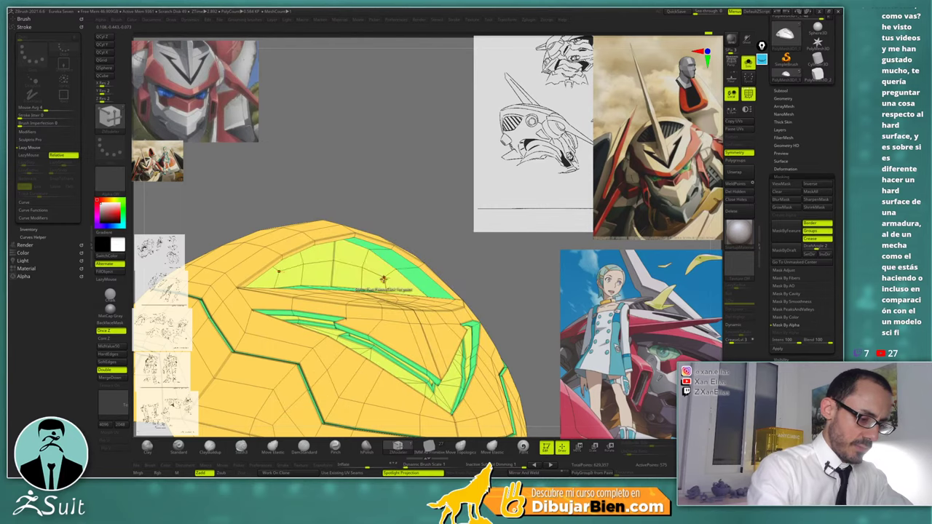
pyautogui.moveTo(386, 271)
pyautogui.mouseDown(button='right')
pyautogui.moveTo(398, 295)
pyautogui.moveTo(430, 306)
pyautogui.moveTo(415, 291)
pyautogui.moveTo(360, 282)
pyautogui.moveTo(390, 286)
pyautogui.mouseUp(button='right')
pyautogui.press('space')
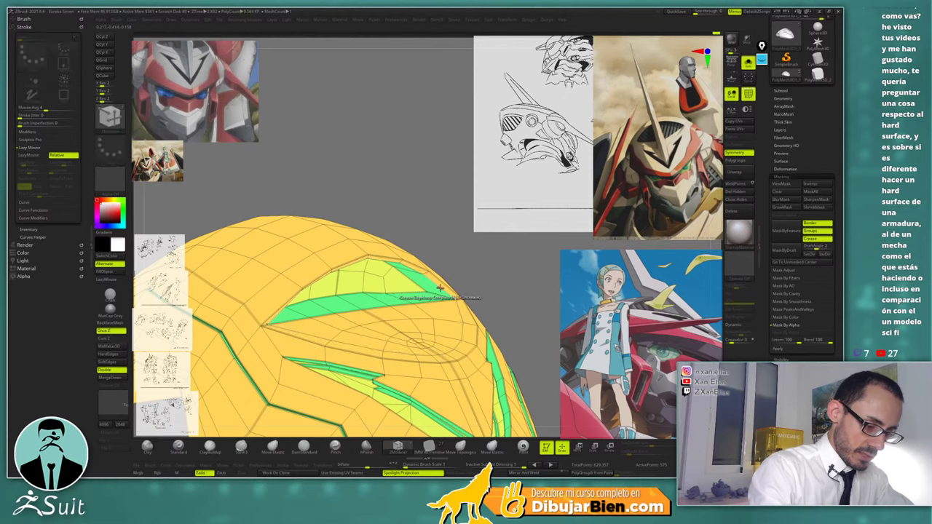
pyautogui.press('space')
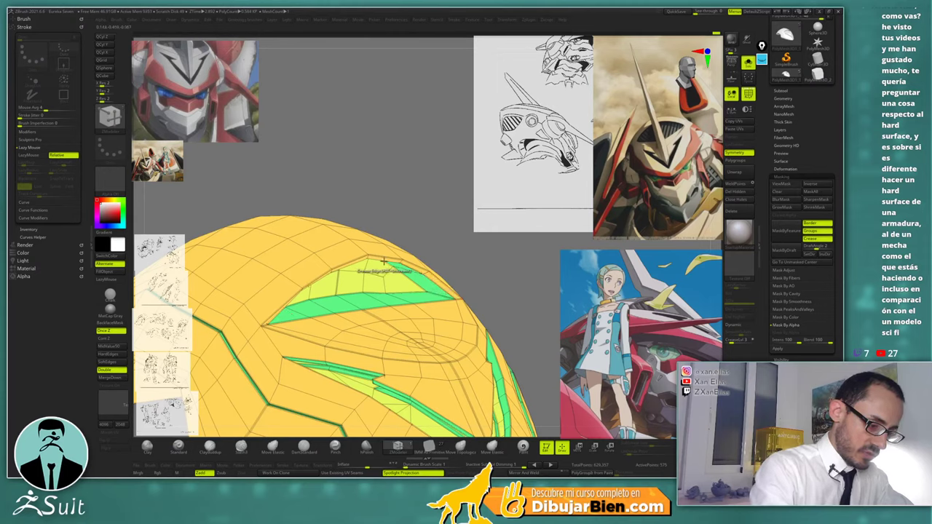
# Examine the brow recess on the smoothed helmet and compare it with the shaded, unsmoothed mesh
pyautogui.moveTo(404, 285)
pyautogui.keyDown('ctrl'); pyautogui.mouseDown(button='right')
pyautogui.moveTo(398, 250)
pyautogui.moveTo(333, 261)
pyautogui.moveTo(403, 225)
pyautogui.moveTo(446, 234)
pyautogui.moveTo(450, 222)
pyautogui.mouseUp(button='right'); pyautogui.keyUp('ctrl')
pyautogui.press('d')
pyautogui.hotkey('shift', 'f')
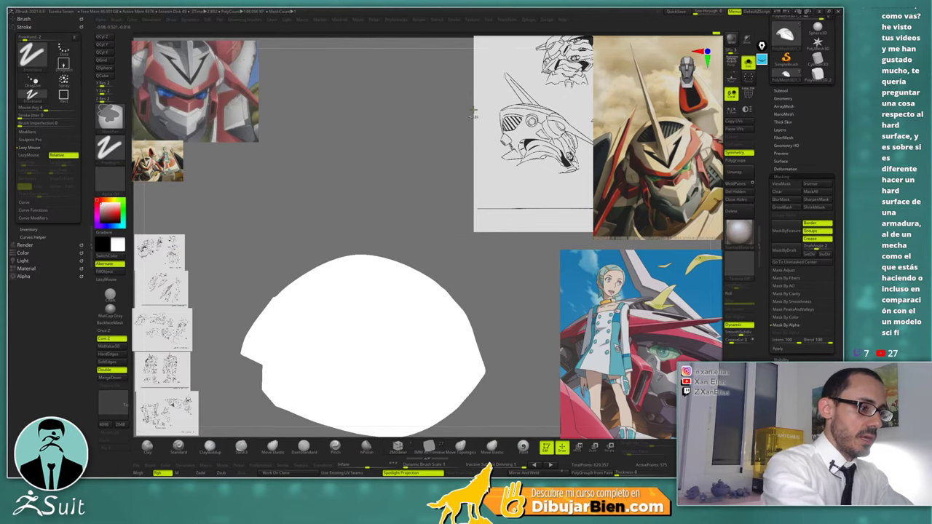
pyautogui.hotkey('shift', 'f')
pyautogui.moveTo(474, 109)
pyautogui.mouseDown(button='right')
pyautogui.moveTo(425, 202)
pyautogui.moveTo(436, 205)
pyautogui.mouseUp(button='right')
pyautogui.hotkey('shift', 'd')
pyautogui.hotkey('shift', 'f')
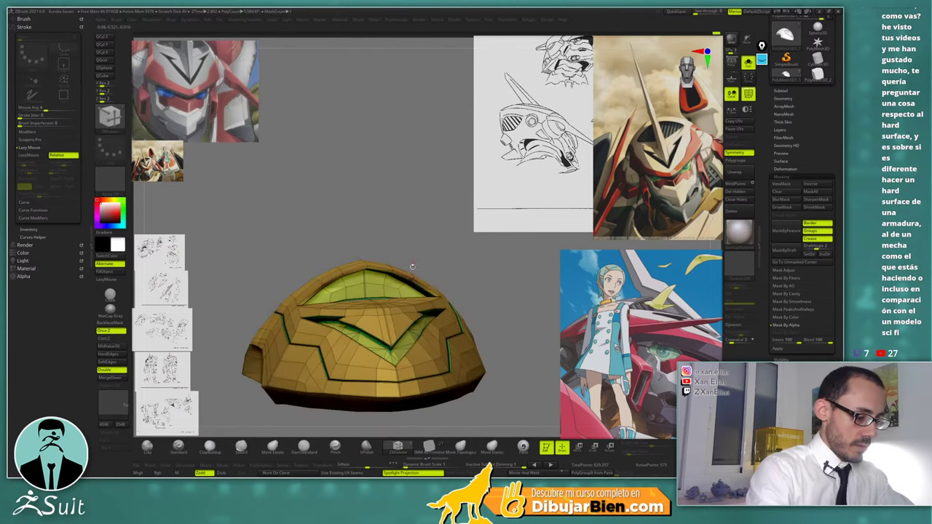
# Refine the points around the brow recess's opening with the Move brush and check them on the smoothed helmet
pyautogui.keyDown('ctrl'); pyautogui.moveTo(414, 267); pyautogui.dragTo(424, 283, button='right'); pyautogui.keyUp('ctrl')
pyautogui.press('b')
pyautogui.press('m')
pyautogui.press('v')
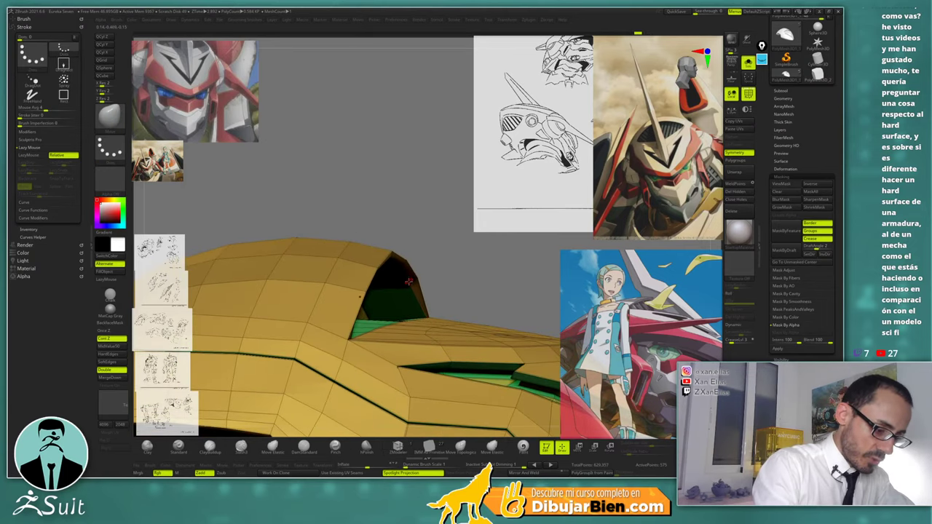
pyautogui.moveTo(429, 278); pyautogui.dragTo(447, 268, button='right')
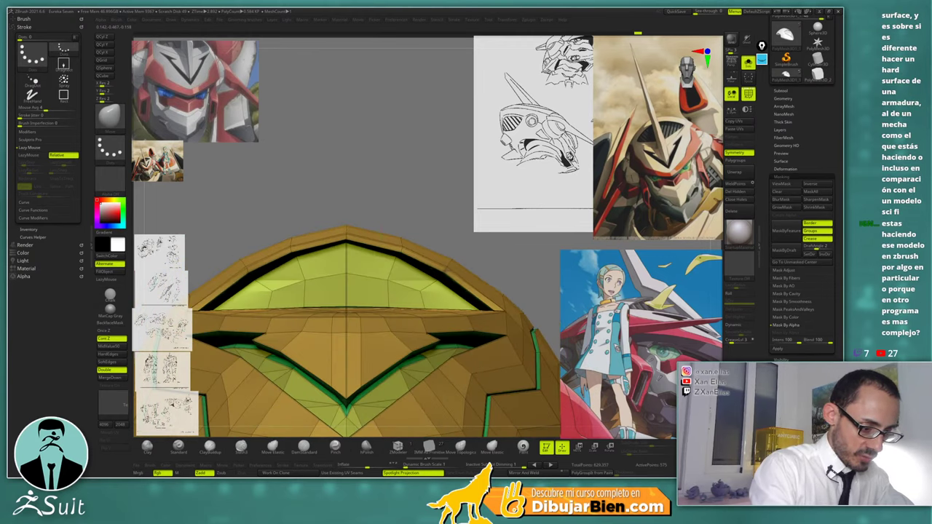
pyautogui.press('f')
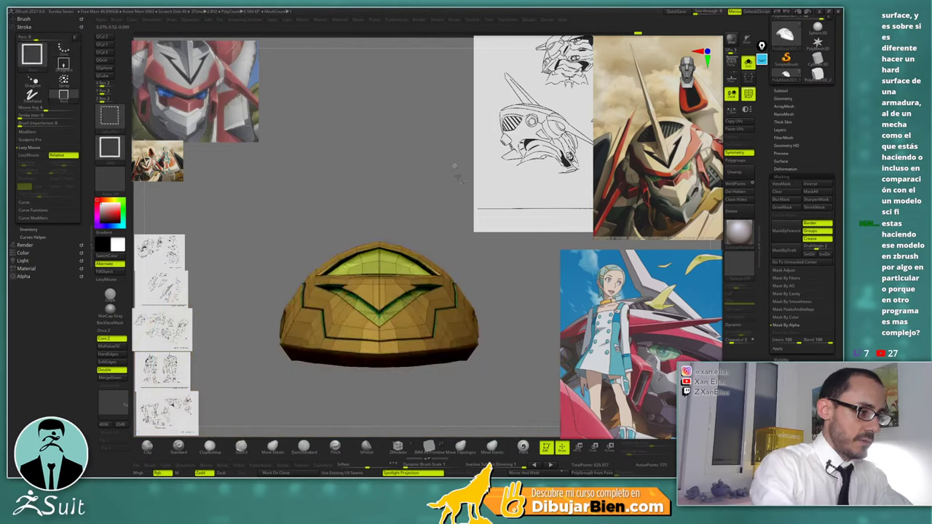
pyautogui.hotkey('shift', 'f')
pyautogui.moveTo(452, 206); pyautogui.dragTo(410, 289)
pyautogui.hotkey('shift', 'd')
pyautogui.hotkey('shift', 'f')
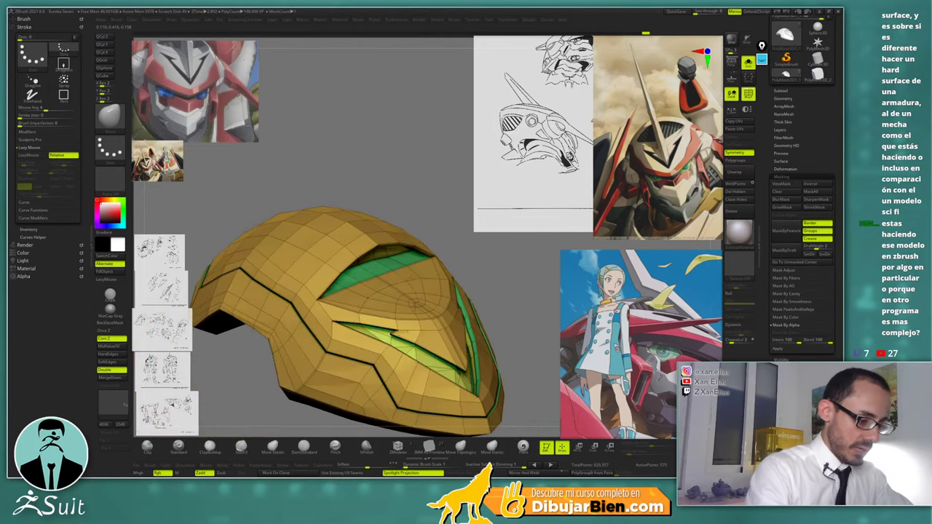
# Crease the edges along the base of the brow recess with ZModeler's edge action Crease
pyautogui.scroll(3, 406, 266)
pyautogui.press('b')
pyautogui.press('z')
pyautogui.press('m')
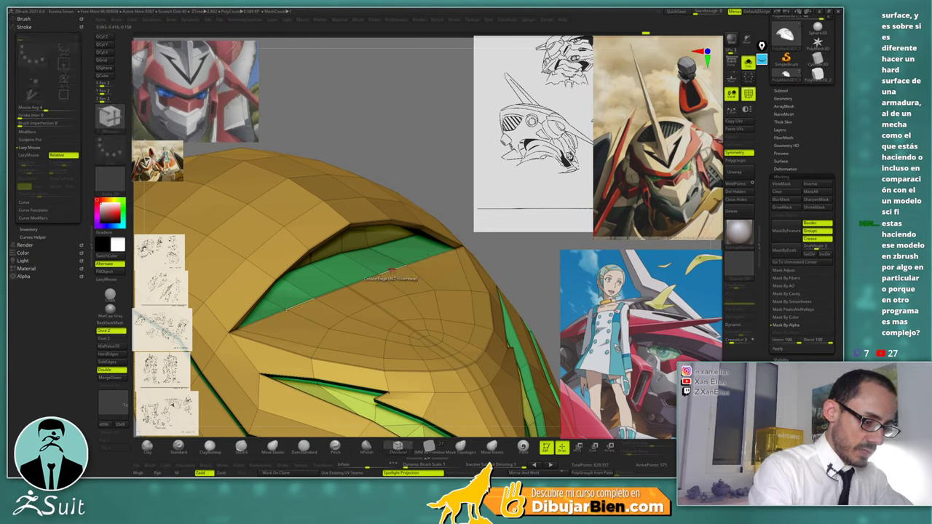
pyautogui.keyDown('ctrl'); pyautogui.moveTo(372, 282); pyautogui.dragTo(444, 179, button='right'); pyautogui.keyUp('ctrl')
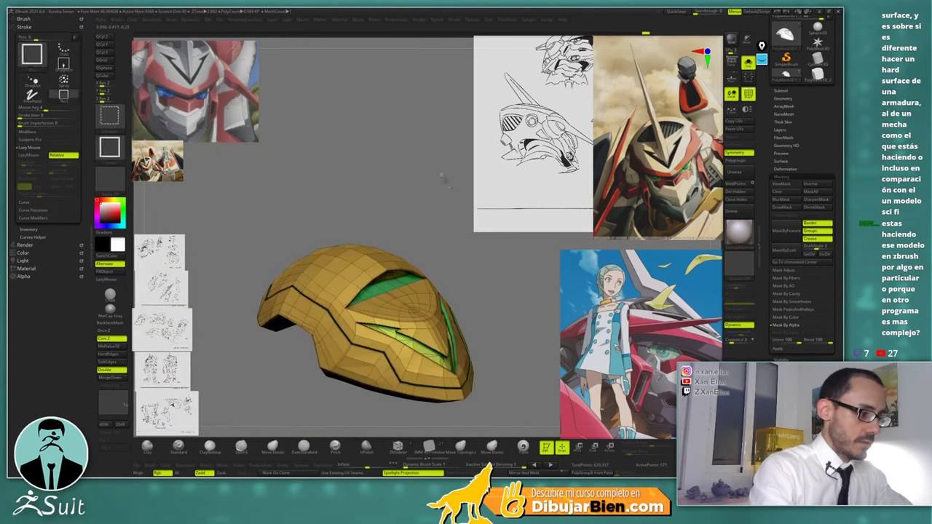
# Examine the smoothed helmet's recesses from the front, close up and from above, without the polyframe
pyautogui.hotkey('shift', 'f')
pyautogui.press('d')
pyautogui.moveTo(457, 235)
pyautogui.mouseDown()
pyautogui.moveTo(449, 228)
pyautogui.moveTo(461, 226)
pyautogui.mouseUp()
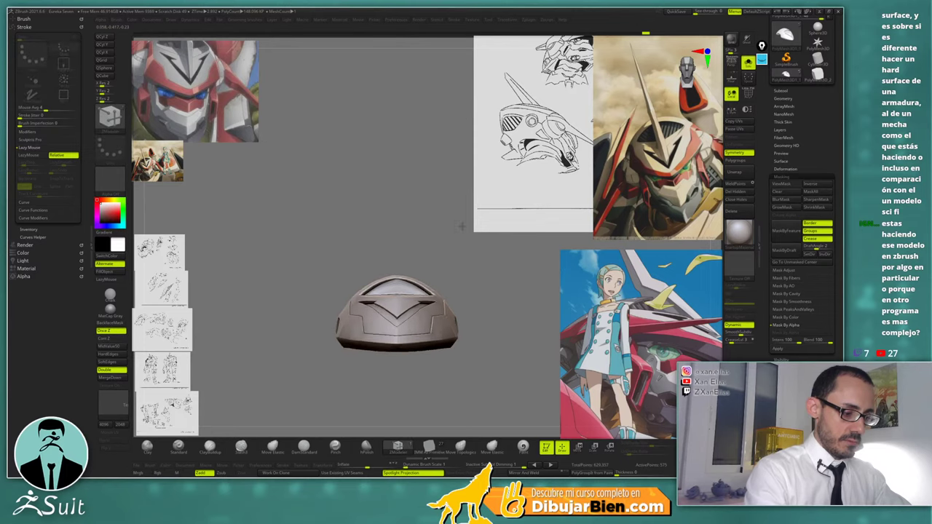
pyautogui.moveTo(408, 272)
pyautogui.keyDown('ctrl'); pyautogui.mouseDown(button='right')
pyautogui.moveTo(392, 304)
pyautogui.moveTo(412, 329)
pyautogui.moveTo(444, 210)
pyautogui.mouseUp(button='right'); pyautogui.keyUp('ctrl')
pyautogui.hotkey('shift', 'f')
pyautogui.hotkey('shift', 'd')
pyautogui.hotkey('shift', 'f')
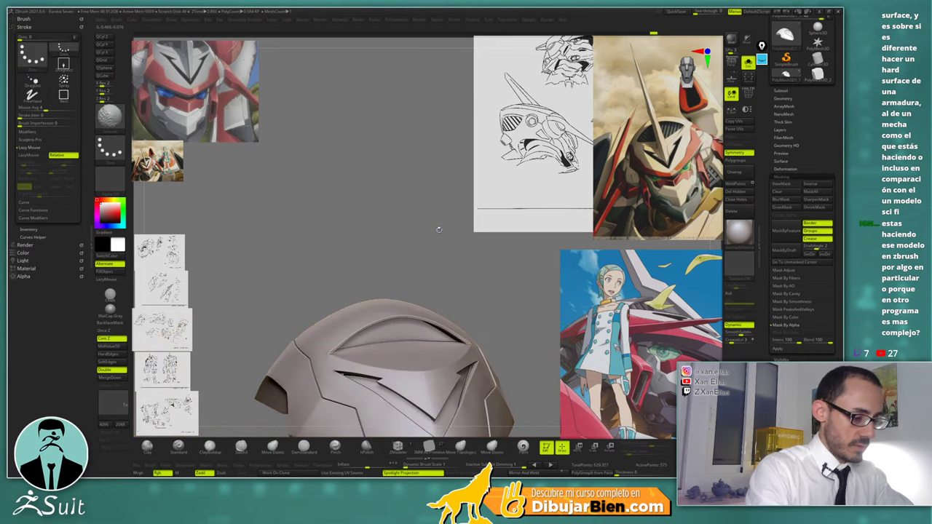
pyautogui.moveTo(437, 225)
pyautogui.mouseDown()
pyautogui.moveTo(451, 275)
pyautogui.moveTo(419, 236)
pyautogui.moveTo(439, 237)
pyautogui.mouseUp()
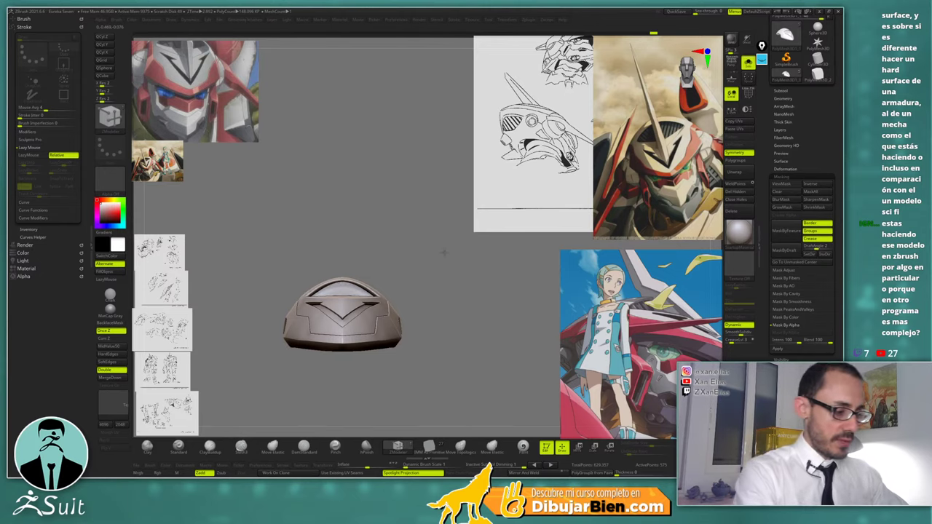
pyautogui.moveTo(361, 256); pyautogui.dragTo(417, 266)
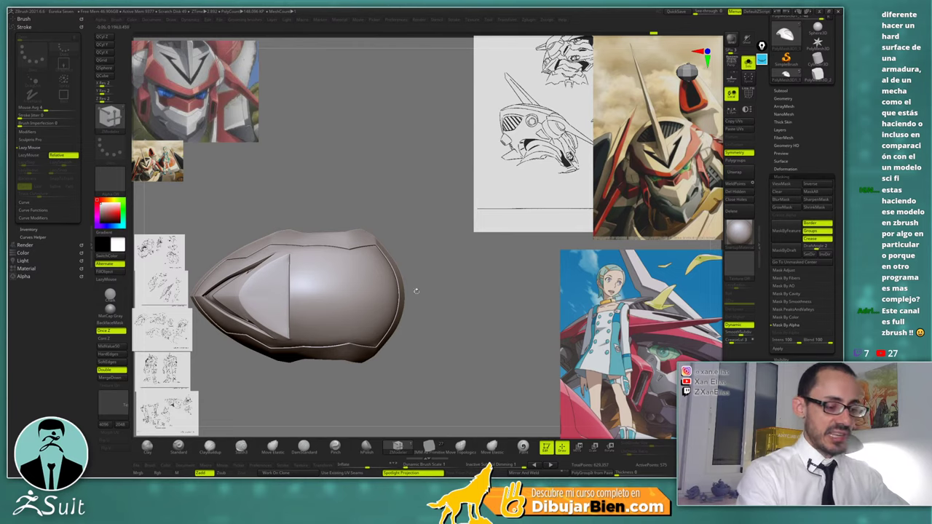
pyautogui.hotkey('shift', 'f')
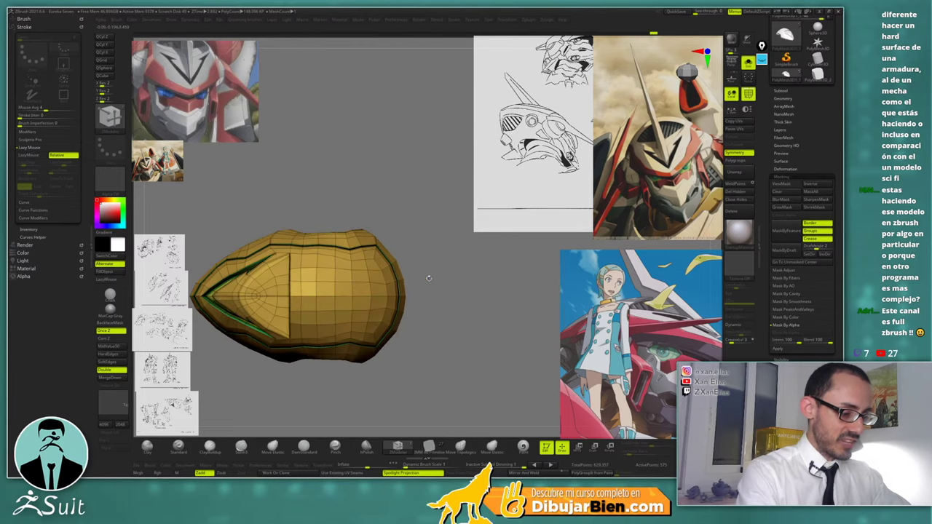
# Centre the transform gizmo on the helmet in top view and add a Deformer cage around the whole mesh
pyautogui.moveTo(428, 282); pyautogui.dragTo(439, 279)
pyautogui.press('b')
pyautogui.press('m')
pyautogui.press('v')
pyautogui.press('space')
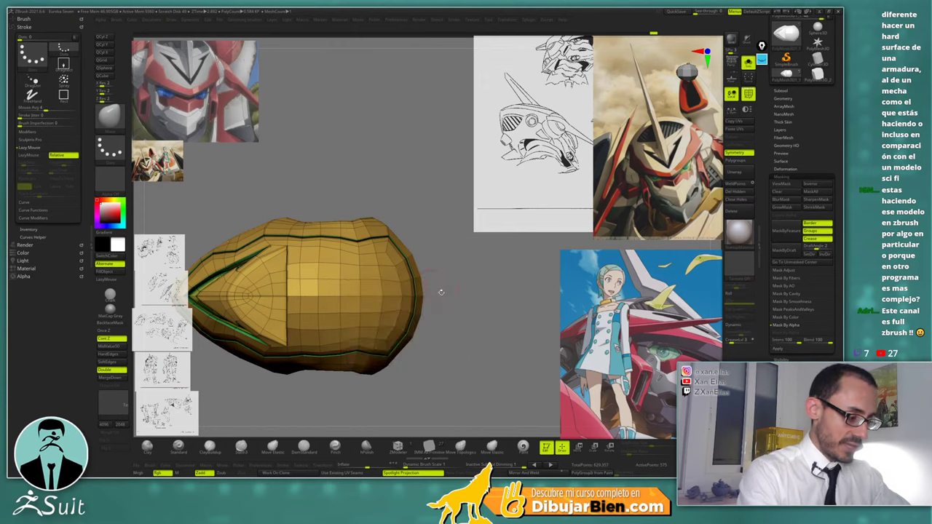
pyautogui.moveTo(441, 291)
pyautogui.keyDown('alt'); pyautogui.mouseDown()
pyautogui.moveTo(432, 266)
pyautogui.moveTo(454, 278)
pyautogui.moveTo(449, 291)
pyautogui.moveTo(455, 279)
pyautogui.mouseUp(); pyautogui.keyUp('alt')
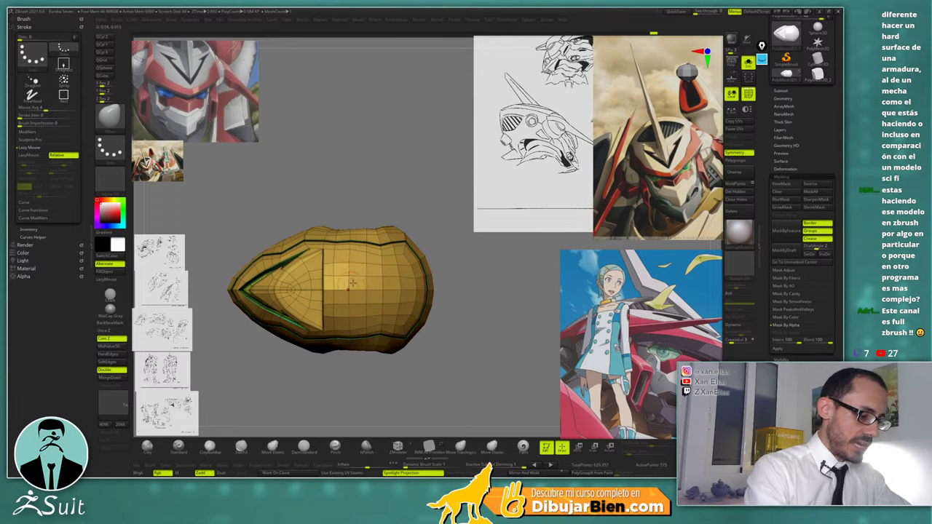
pyautogui.moveTo(351, 284); pyautogui.dragTo(498, 262, button='right')
pyautogui.press('w')
pyautogui.click(308, 226)
pyautogui.keyDown('alt'); pyautogui.moveTo(337, 300); pyautogui.dragTo(345, 300); pyautogui.keyUp('alt')
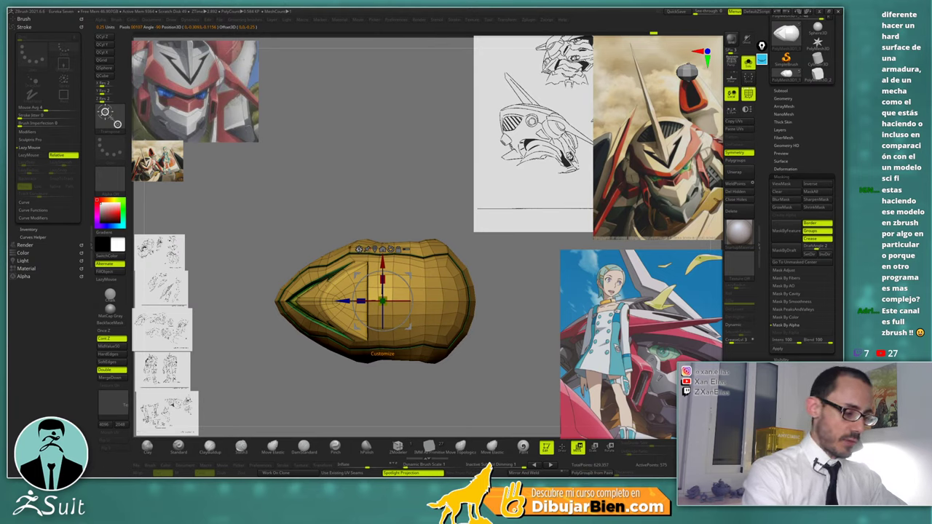
pyautogui.click(359, 249)
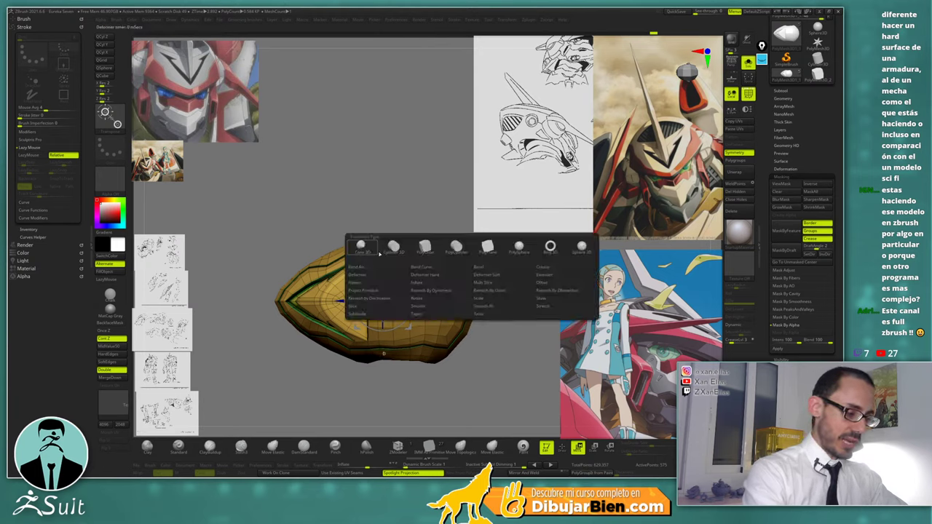
pyautogui.click(427, 275)
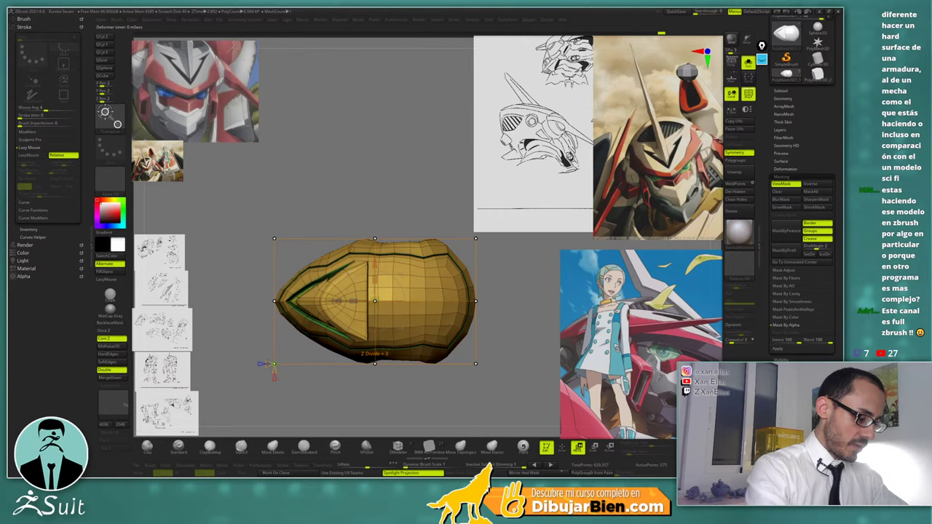
# Raise the cage's Z Divide to six rows and pull its middle rear control point backward to lengthen the helmet's back
pyautogui.moveTo(261, 364); pyautogui.dragTo(259, 364)
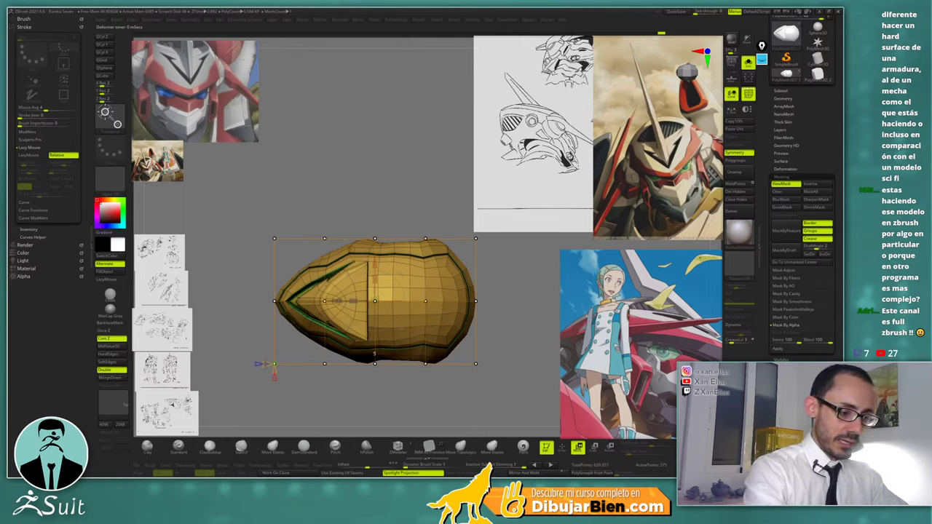
pyautogui.moveTo(375, 357); pyautogui.dragTo(374, 355)
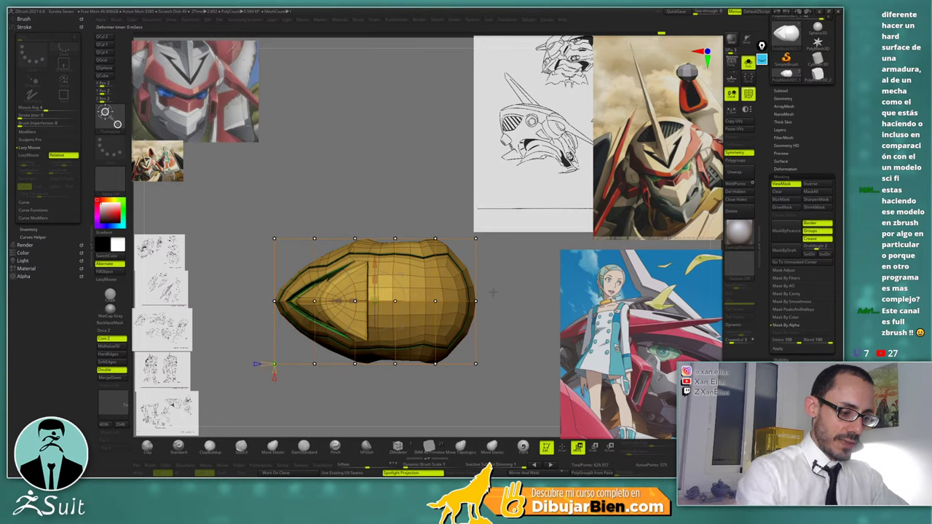
pyautogui.moveTo(495, 291)
pyautogui.keyDown('ctrl'); pyautogui.mouseDown()
pyautogui.moveTo(470, 323)
pyautogui.moveTo(478, 301)
pyautogui.mouseUp(); pyautogui.keyUp('ctrl')
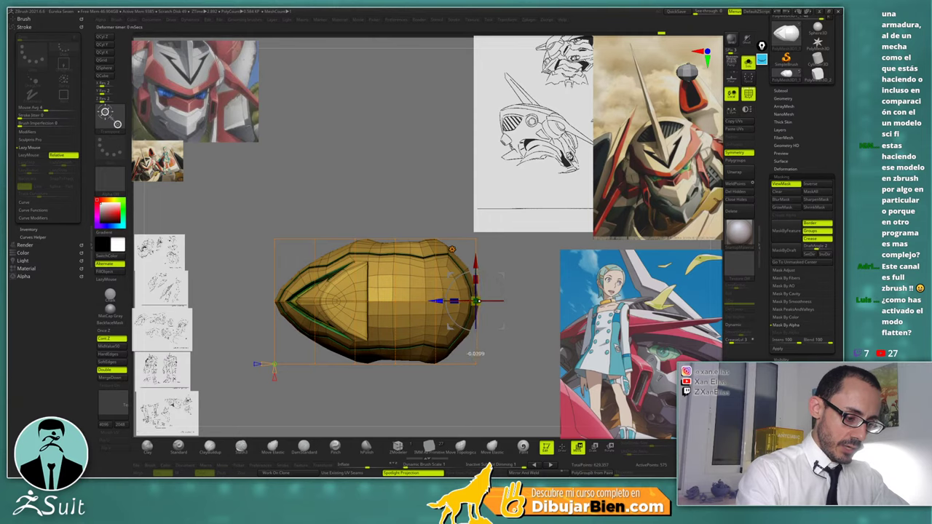
pyautogui.moveTo(475, 350); pyautogui.dragTo(476, 352)
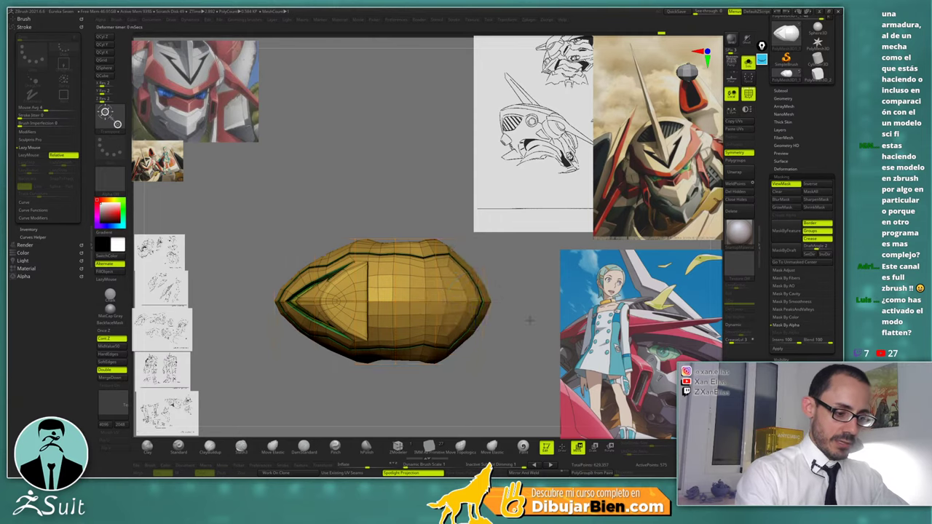
pyautogui.moveTo(529, 320); pyautogui.dragTo(518, 264)
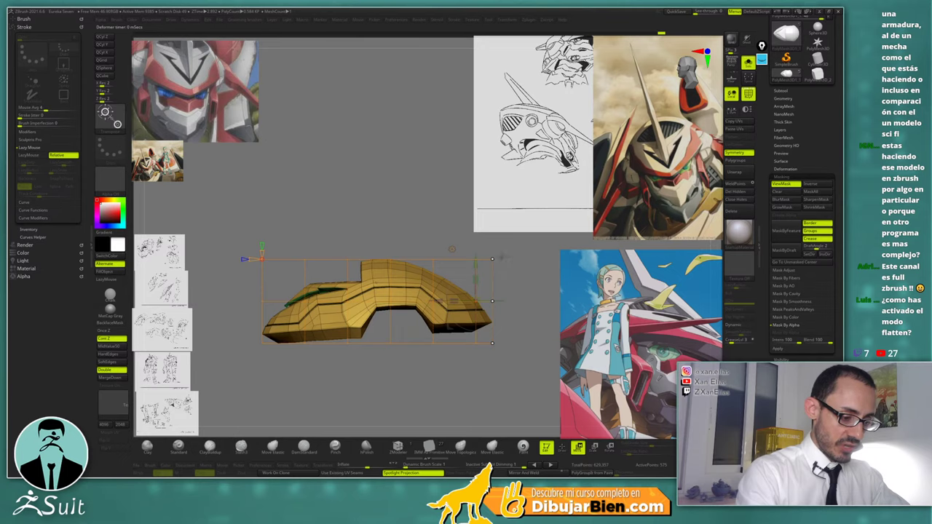
pyautogui.press('q')
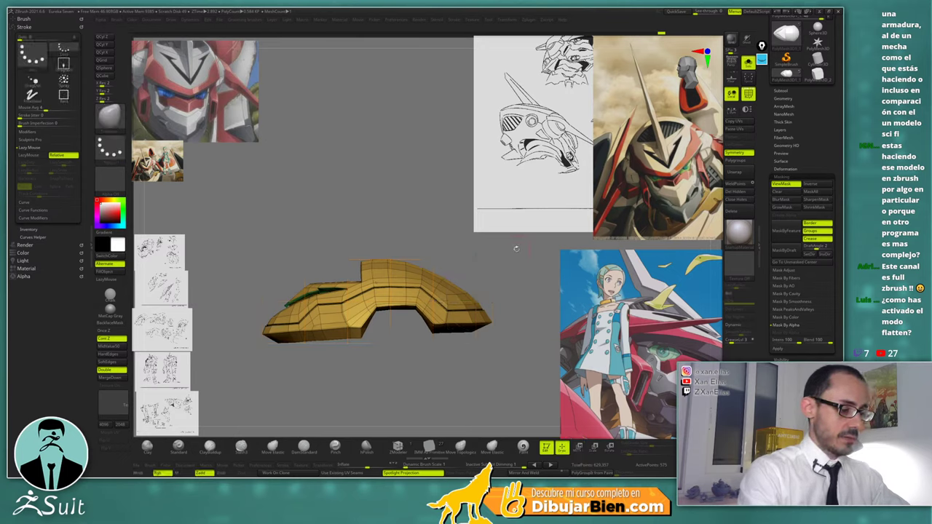
# Inspect the creased panel line around the helmet's rear corner up close with ZModeler's Crease edge action
pyautogui.press('space')
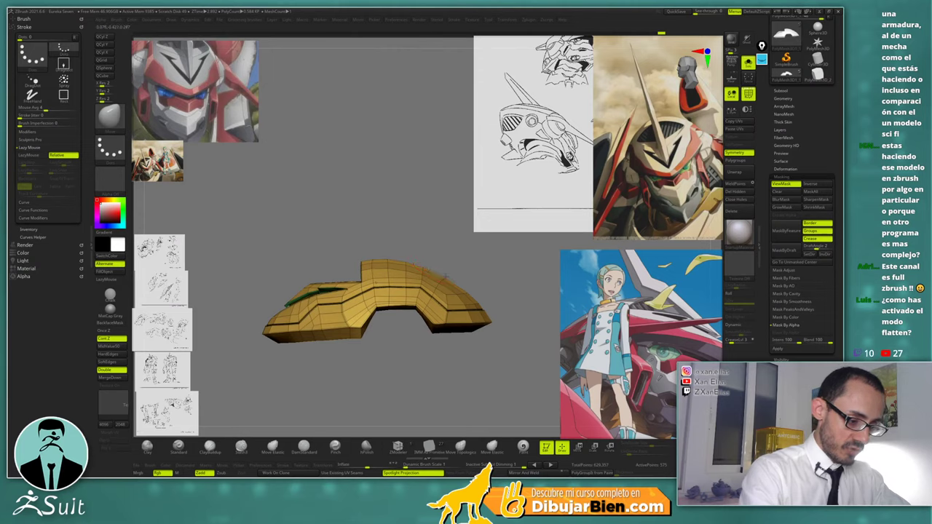
pyautogui.moveTo(465, 267)
pyautogui.mouseDown()
pyautogui.moveTo(522, 266)
pyautogui.moveTo(464, 258)
pyautogui.mouseUp()
pyautogui.press('space')
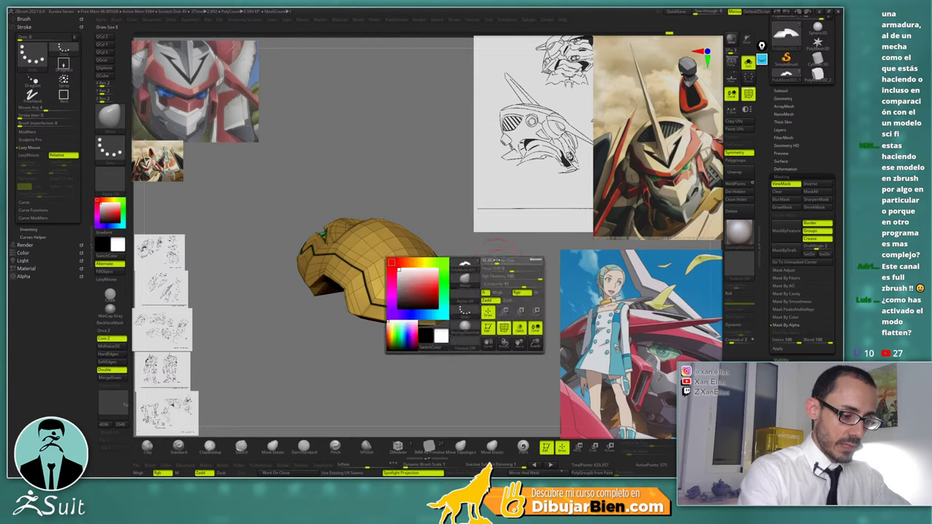
pyautogui.moveTo(410, 288)
pyautogui.keyDown('ctrl'); pyautogui.mouseDown(button='right')
pyautogui.moveTo(424, 224)
pyautogui.moveTo(378, 175)
pyautogui.moveTo(386, 208)
pyautogui.mouseUp(button='right'); pyautogui.keyUp('ctrl')
pyautogui.press('b')
pyautogui.press('z')
pyautogui.press('m')
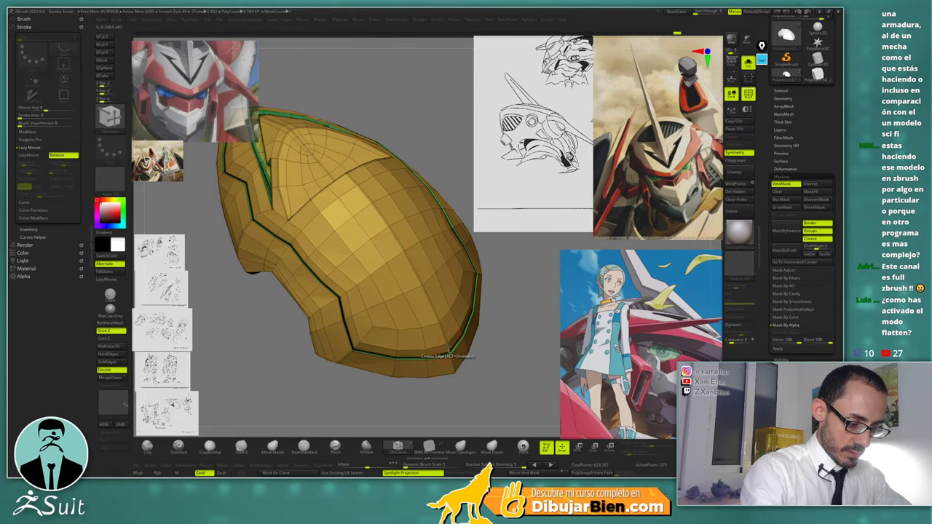
pyautogui.moveTo(448, 332)
pyautogui.mouseDown(button='right')
pyautogui.moveTo(437, 278)
pyautogui.moveTo(457, 390)
pyautogui.moveTo(442, 329)
pyautogui.mouseUp(button='right')
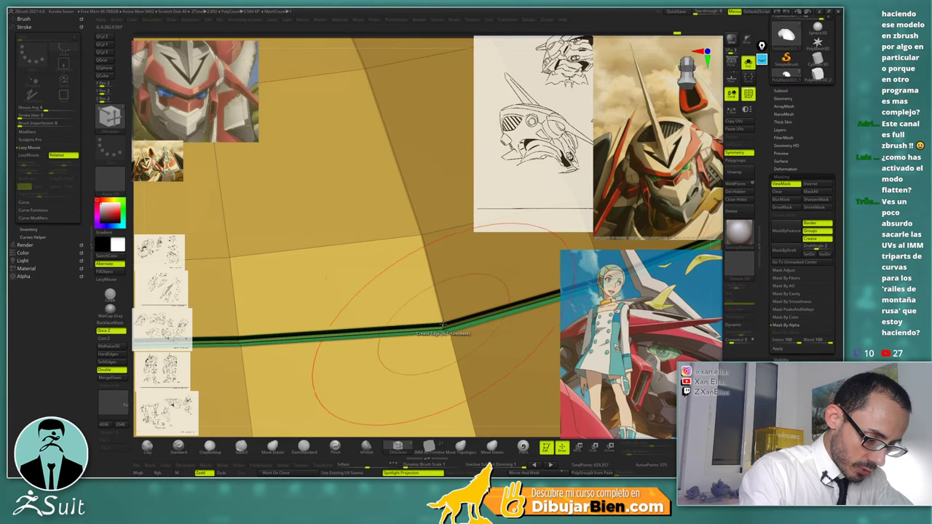
pyautogui.moveTo(441, 275)
pyautogui.keyDown('ctrl'); pyautogui.mouseDown(button='right')
pyautogui.moveTo(440, 257)
pyautogui.moveTo(441, 285)
pyautogui.moveTo(447, 272)
pyautogui.moveTo(468, 310)
pyautogui.moveTo(463, 294)
pyautogui.moveTo(526, 271)
pyautogui.mouseUp(button='right'); pyautogui.keyUp('ctrl')
# Check the reshaped helmet smoothed and without the polyframe, and open the Render settings
pyautogui.press('d')
pyautogui.hotkey('shift', 'f')
pyautogui.moveTo(506, 322)
pyautogui.keyDown('ctrl'); pyautogui.mouseDown(button='right')
pyautogui.moveTo(499, 262)
pyautogui.moveTo(535, 247)
pyautogui.moveTo(476, 277)
pyautogui.moveTo(520, 285)
pyautogui.moveTo(467, 255)
pyautogui.moveTo(506, 263)
pyautogui.moveTo(517, 282)
pyautogui.moveTo(495, 313)
pyautogui.moveTo(442, 333)
pyautogui.moveTo(480, 310)
pyautogui.moveTo(447, 337)
pyautogui.moveTo(474, 337)
pyautogui.moveTo(495, 319)
pyautogui.mouseUp(button='right'); pyautogui.keyUp('ctrl')
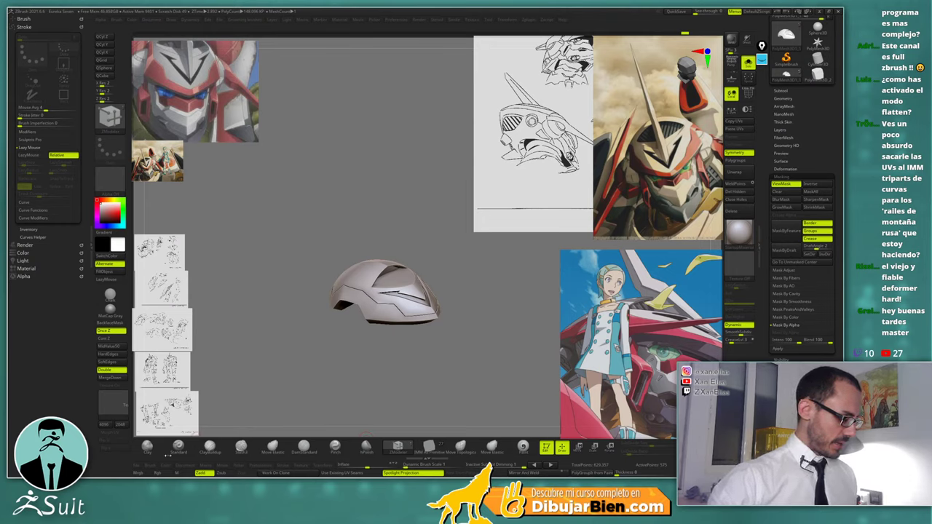
pyautogui.click(48, 245)
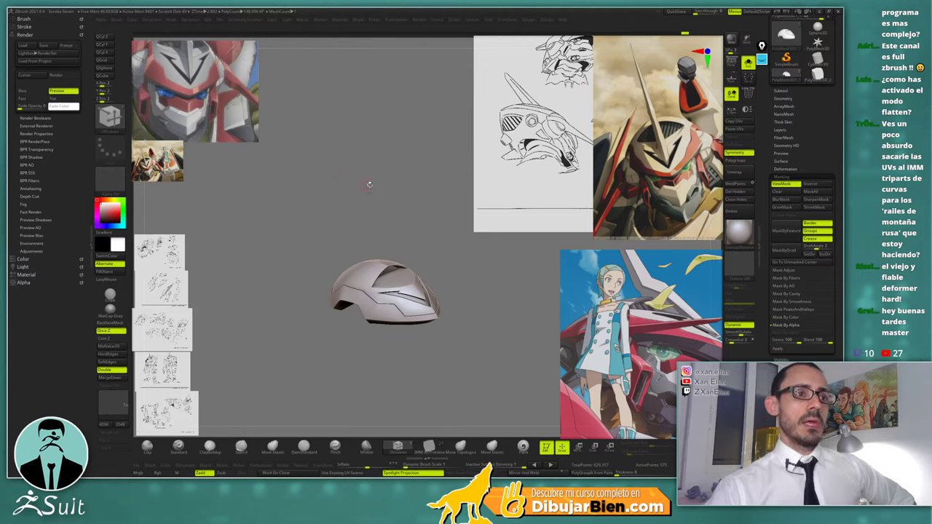
pyautogui.moveTo(409, 184); pyautogui.dragTo(409, 177)
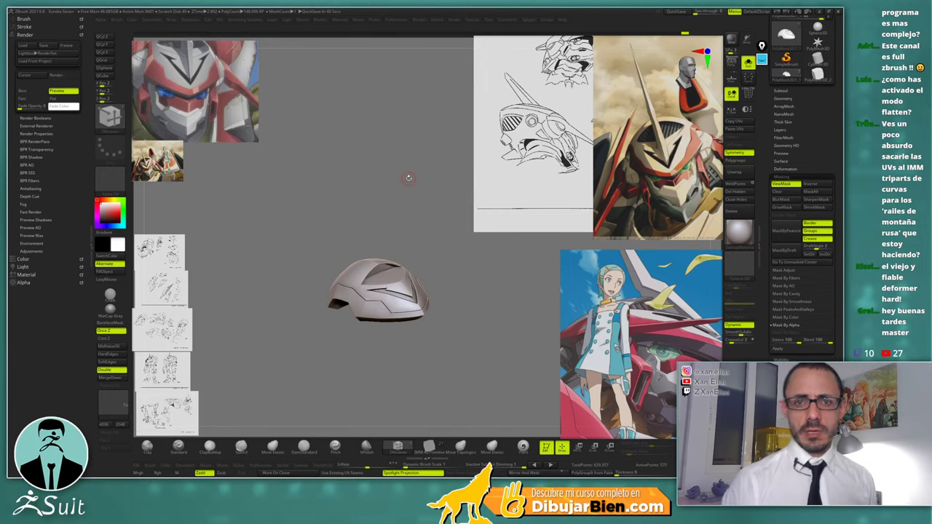
# Annotate the screen with a yellow extension on the blue curved tube and a UV label on each side of the joint
pyautogui.click(761, 61)
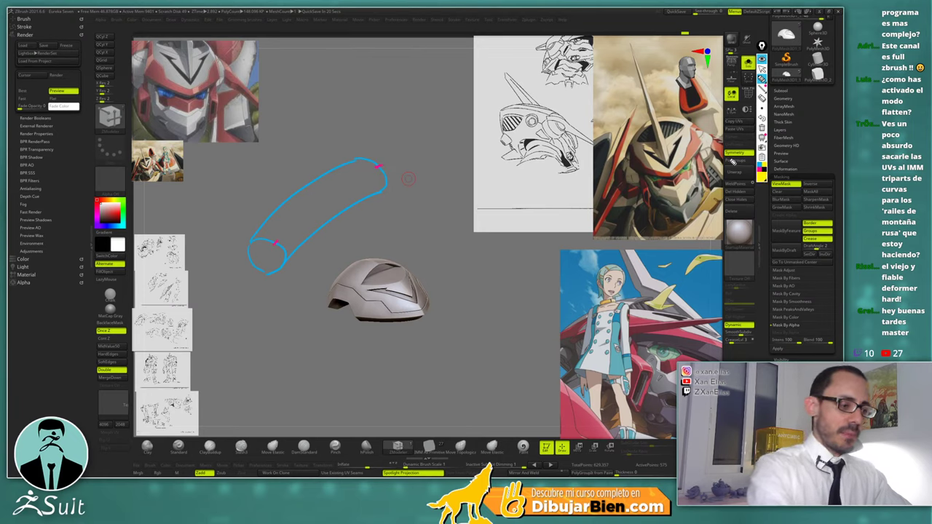
pyautogui.moveTo(357, 156); pyautogui.dragTo(505, 138)
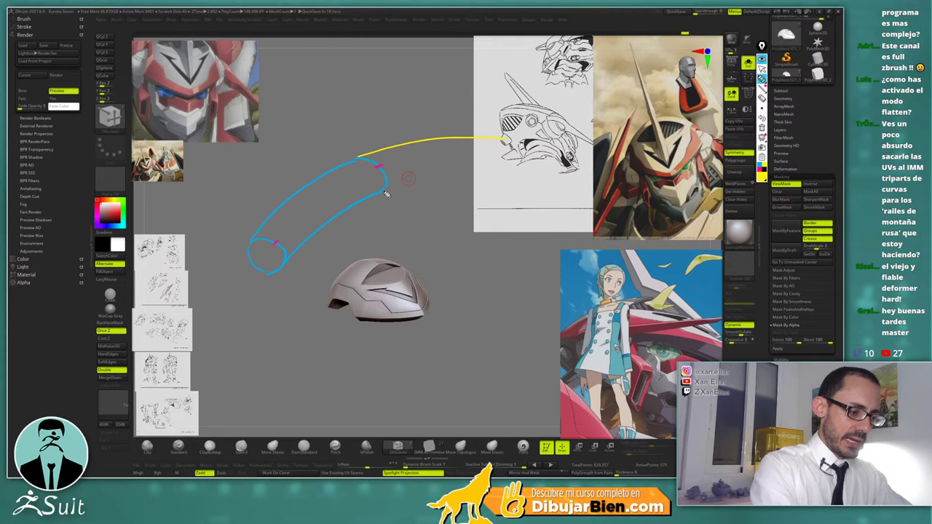
pyautogui.moveTo(383, 191)
pyautogui.mouseDown()
pyautogui.moveTo(498, 189)
pyautogui.moveTo(520, 163)
pyautogui.moveTo(503, 144)
pyautogui.mouseUp()
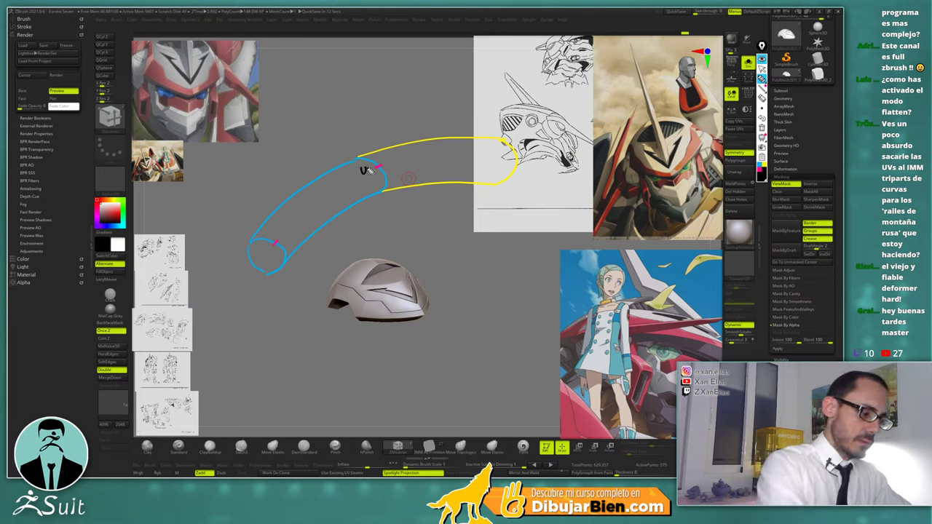
pyautogui.moveTo(368, 168); pyautogui.dragTo(393, 165)
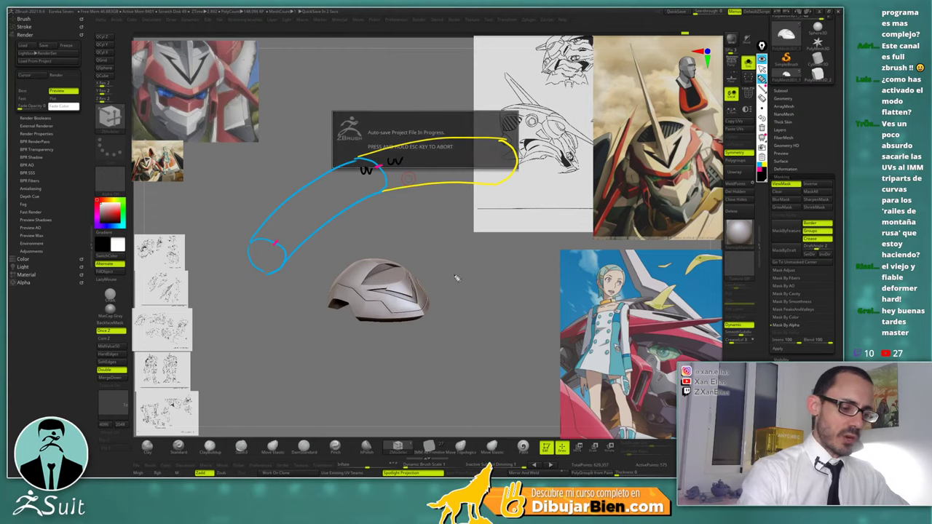
# Sketch a black square divided by vertical strips beside the helmet and box the Preview render mode in yellow
pyautogui.moveTo(453, 270)
pyautogui.mouseDown()
pyautogui.moveTo(452, 346)
pyautogui.moveTo(544, 354)
pyautogui.moveTo(540, 269)
pyautogui.moveTo(483, 266)
pyautogui.moveTo(547, 266)
pyautogui.mouseUp()
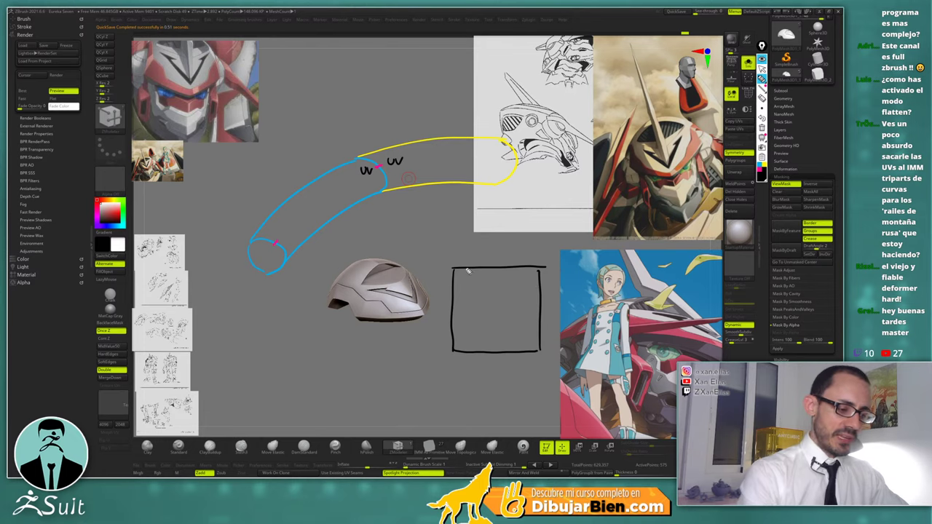
pyautogui.moveTo(463, 270)
pyautogui.mouseDown()
pyautogui.moveTo(466, 360)
pyautogui.moveTo(480, 274)
pyautogui.moveTo(520, 316)
pyautogui.moveTo(518, 360)
pyautogui.mouseUp()
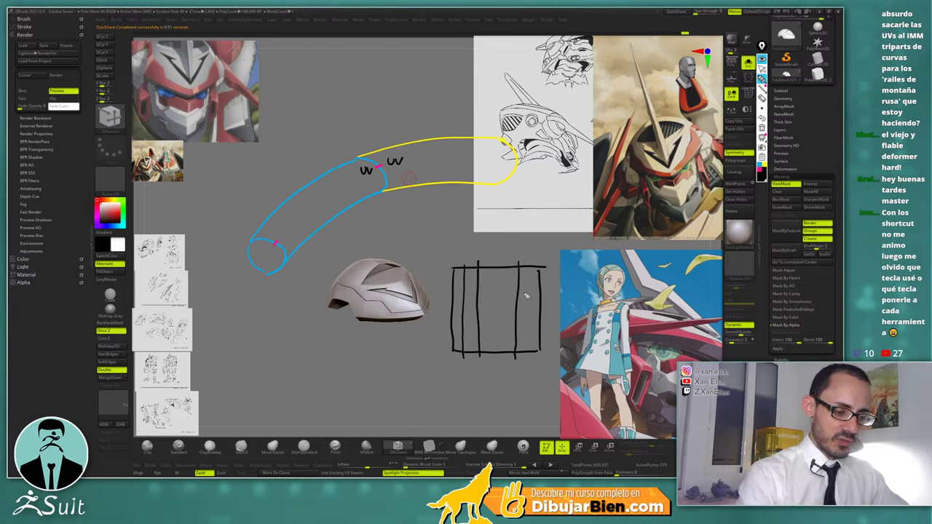
pyautogui.moveTo(533, 263); pyautogui.dragTo(531, 357)
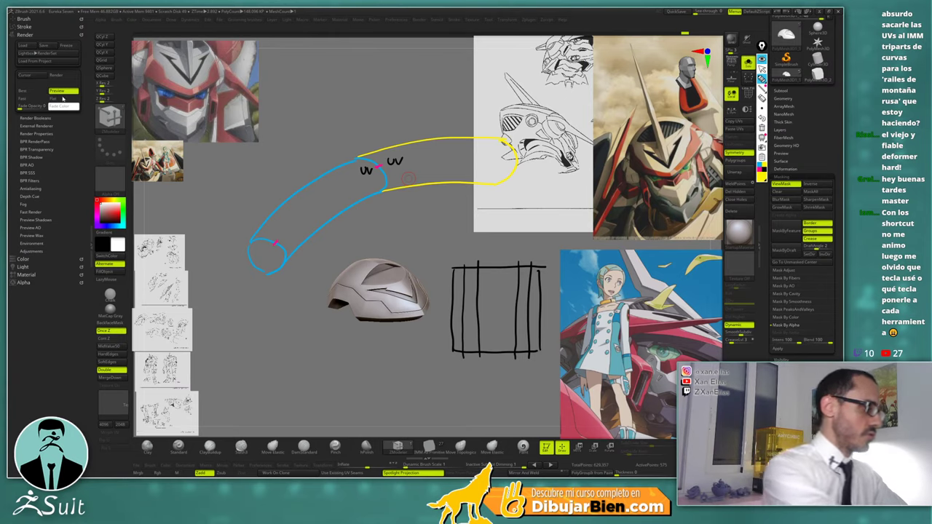
pyautogui.moveTo(54, 86)
pyautogui.mouseDown()
pyautogui.moveTo(46, 93)
pyautogui.moveTo(62, 106)
pyautogui.moveTo(86, 89)
pyautogui.moveTo(56, 85)
pyautogui.mouseUp()
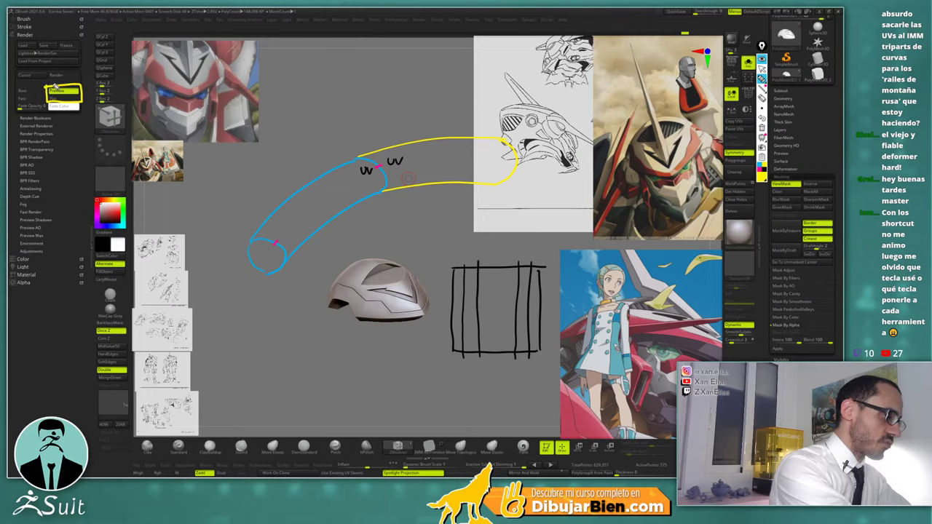
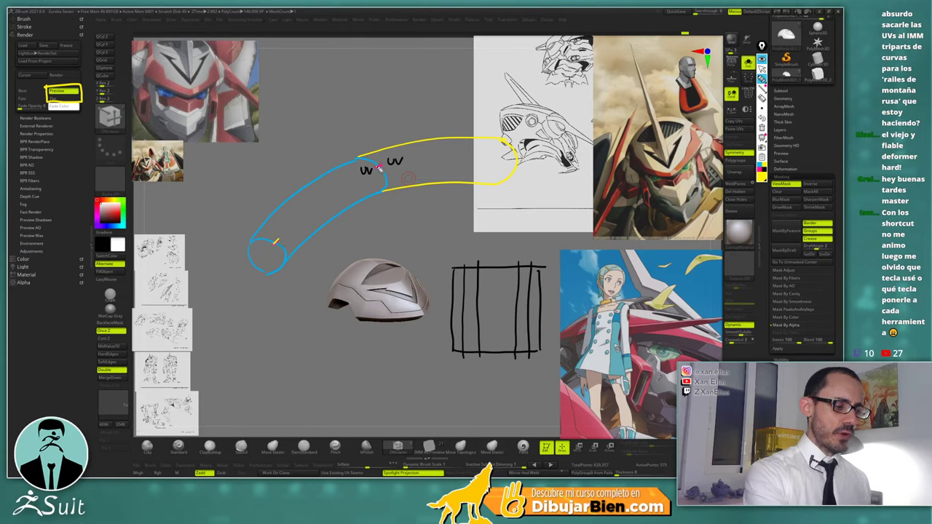
# Draw a yellow seam line along the tube, hatch two of the square's strips in yellow, and remove the annotations from the screen
pyautogui.moveTo(277, 243); pyautogui.dragTo(390, 170)
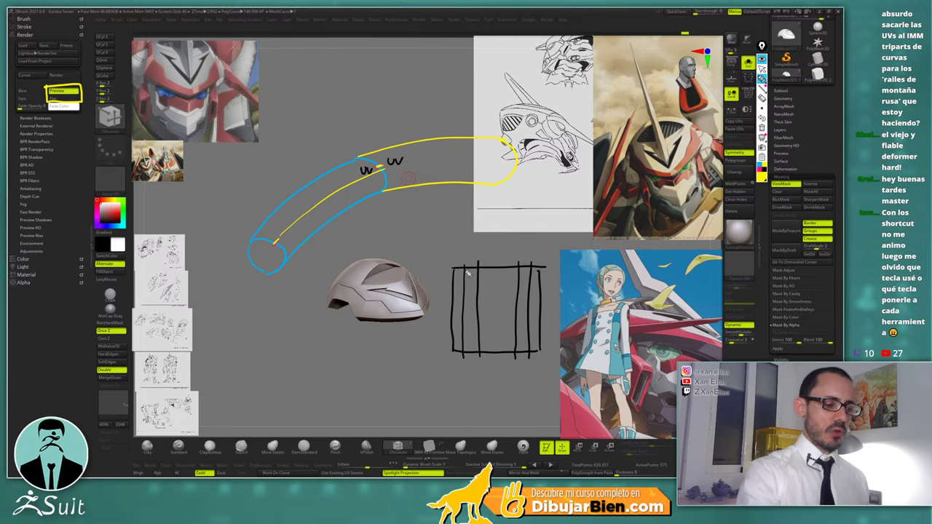
pyautogui.moveTo(467, 282); pyautogui.dragTo(479, 352)
pyautogui.moveTo(525, 268)
pyautogui.mouseDown()
pyautogui.moveTo(519, 327)
pyautogui.moveTo(532, 347)
pyautogui.mouseUp()
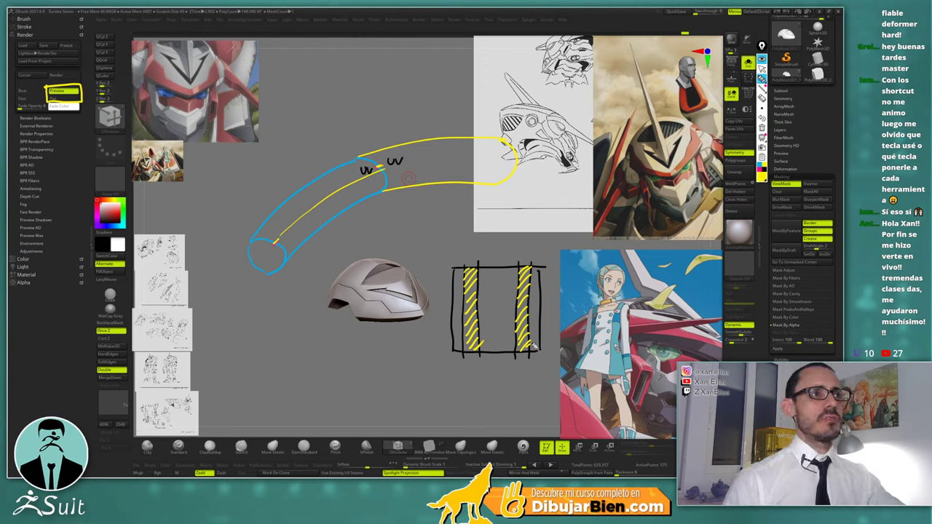
pyautogui.click(761, 59)
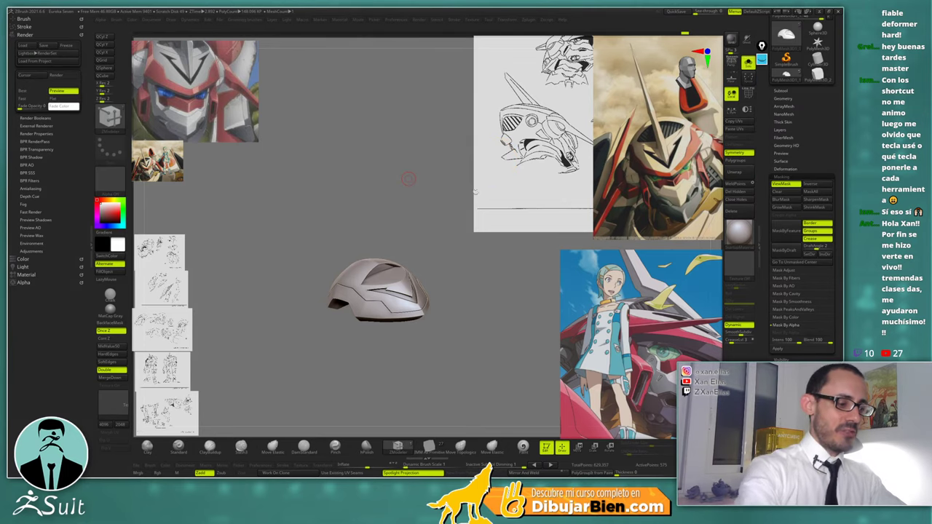
# Turn off the smoothed display, show the polyframe, and insert an edge loop along the helmet side's stepped lower rim
pyautogui.moveTo(436, 244); pyautogui.dragTo(433, 287, button='right')
pyautogui.moveTo(434, 286)
pyautogui.mouseDown()
pyautogui.moveTo(504, 252)
pyautogui.moveTo(508, 258)
pyautogui.moveTo(480, 256)
pyautogui.moveTo(518, 257)
pyautogui.mouseUp()
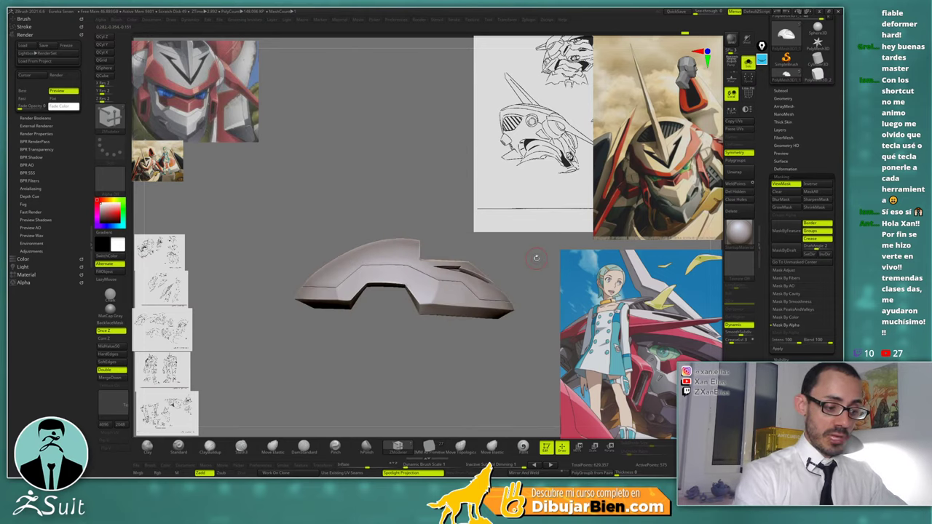
pyautogui.moveTo(441, 286)
pyautogui.keyDown('ctrl'); pyautogui.mouseDown(button='right')
pyautogui.moveTo(457, 312)
pyautogui.moveTo(461, 267)
pyautogui.moveTo(474, 306)
pyautogui.moveTo(465, 312)
pyautogui.mouseUp(button='right'); pyautogui.keyUp('ctrl')
pyautogui.hotkey('shift', 'd')
pyautogui.hotkey('shift', 'f')
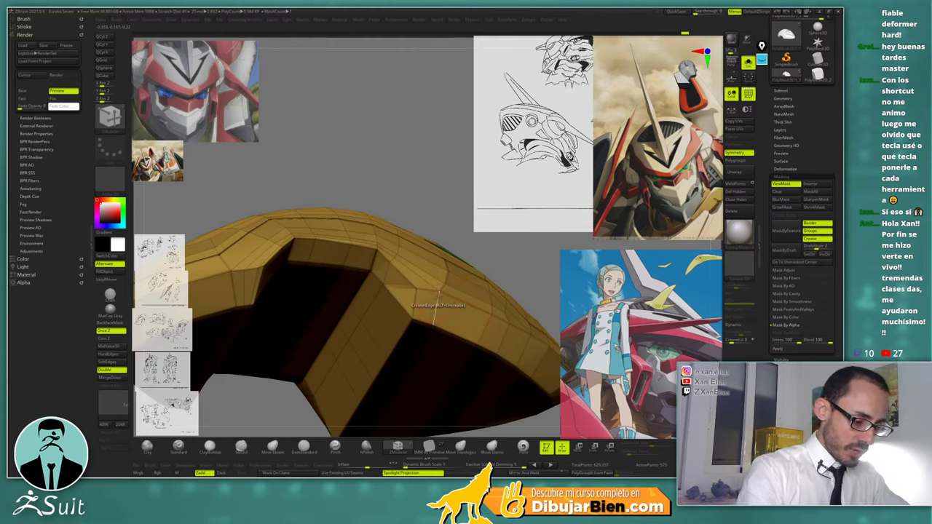
pyautogui.press('space')
pyautogui.click(439, 272)
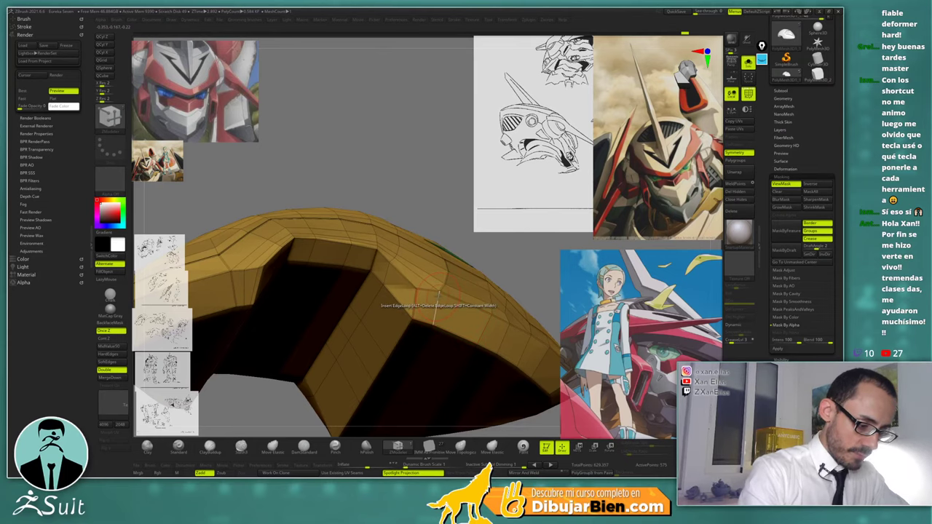
pyautogui.click(438, 294)
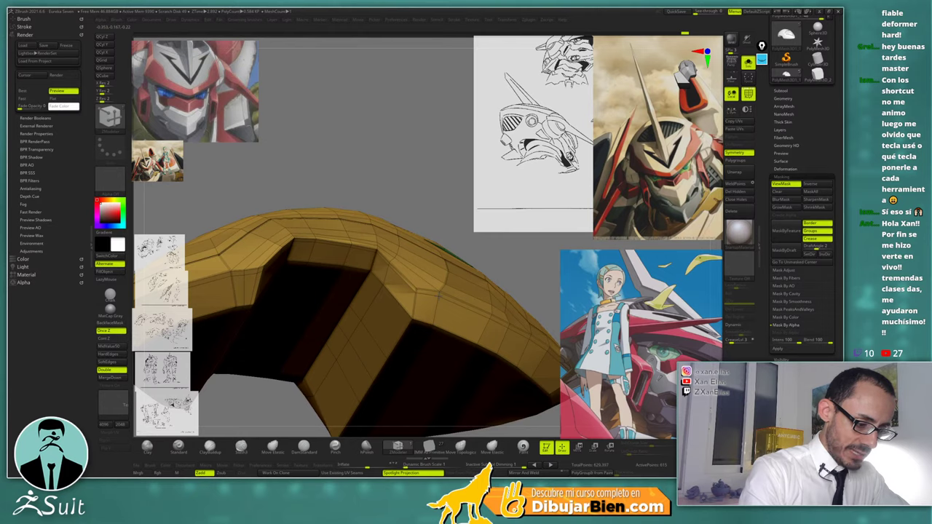
pyautogui.moveTo(415, 305); pyautogui.dragTo(439, 306, button='right')
pyautogui.click(438, 303)
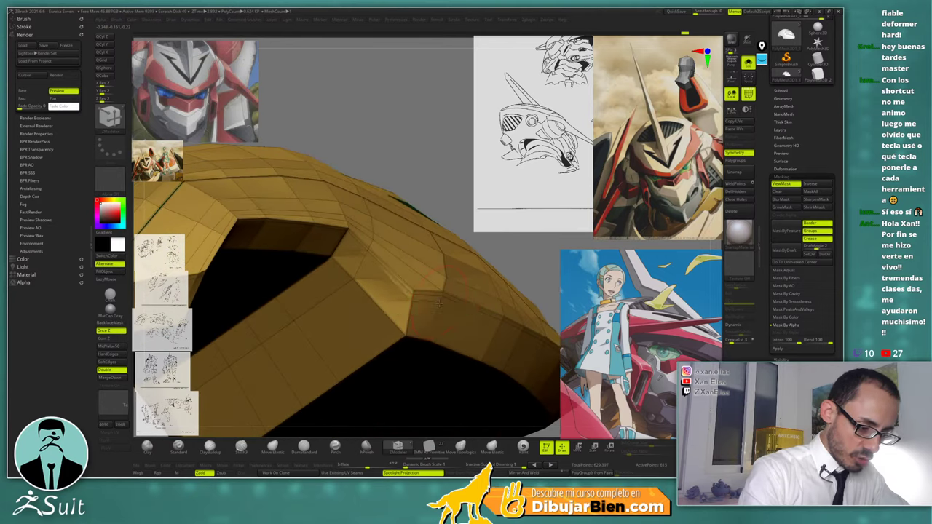
# Extrude the narrow polyloop along the helmet's lower rim and delete the surplus edge loop beside it
pyautogui.press('space')
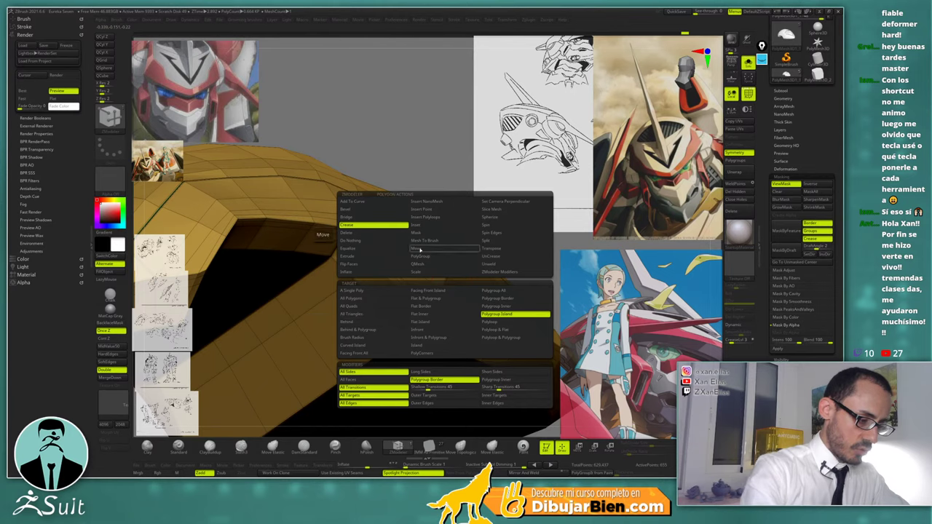
pyautogui.click(348, 257)
pyautogui.click(494, 323)
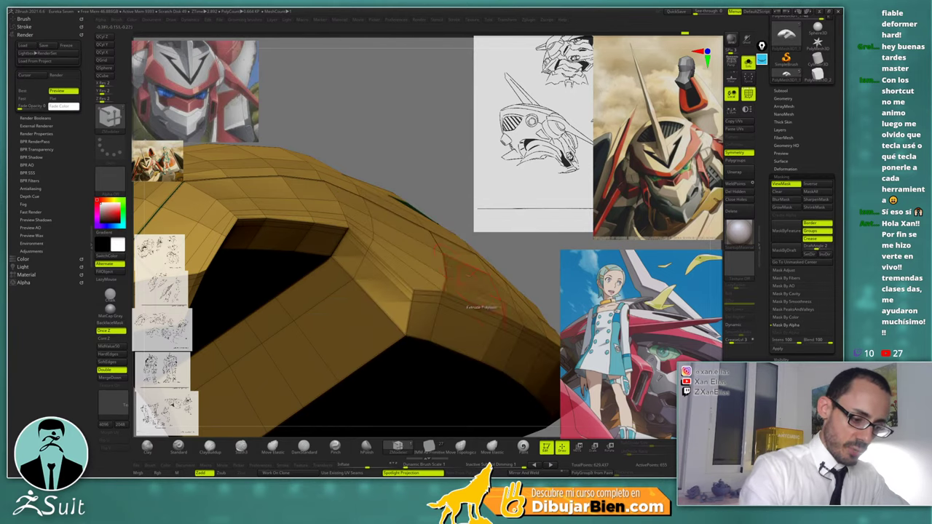
pyautogui.moveTo(436, 310); pyautogui.dragTo(457, 277)
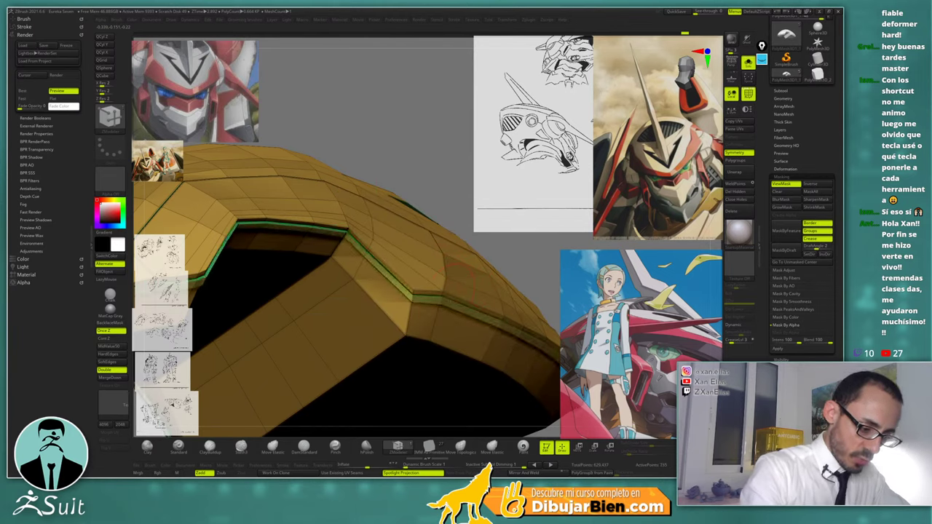
pyautogui.moveTo(435, 316)
pyautogui.mouseDown(button='right')
pyautogui.moveTo(432, 266)
pyautogui.moveTo(419, 264)
pyautogui.moveTo(429, 308)
pyautogui.mouseUp(button='right')
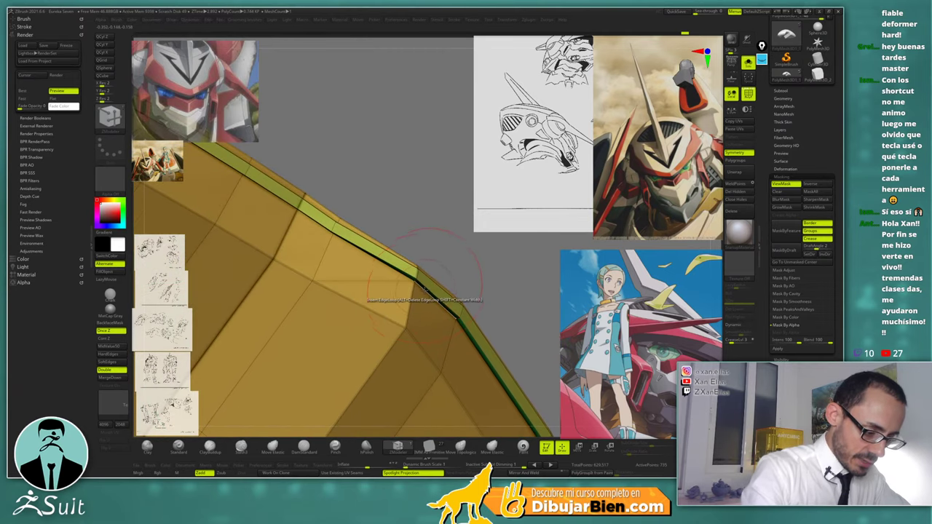
pyautogui.press('space')
pyautogui.click(359, 311)
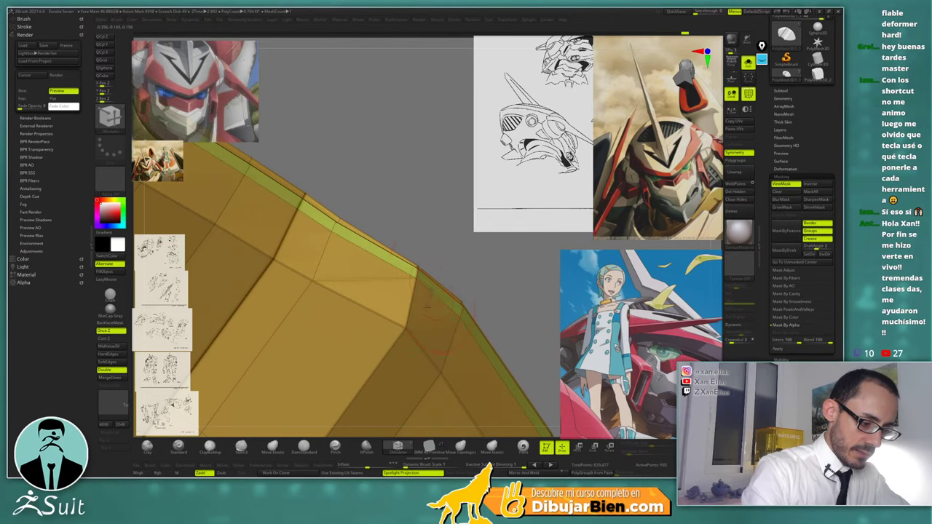
# Set the ZModeler polygon action to Crease on A Single Poly and the edge action to Crease with EdgeLoop Complete
pyautogui.moveTo(428, 288); pyautogui.dragTo(492, 283, button='right')
pyautogui.press('space')
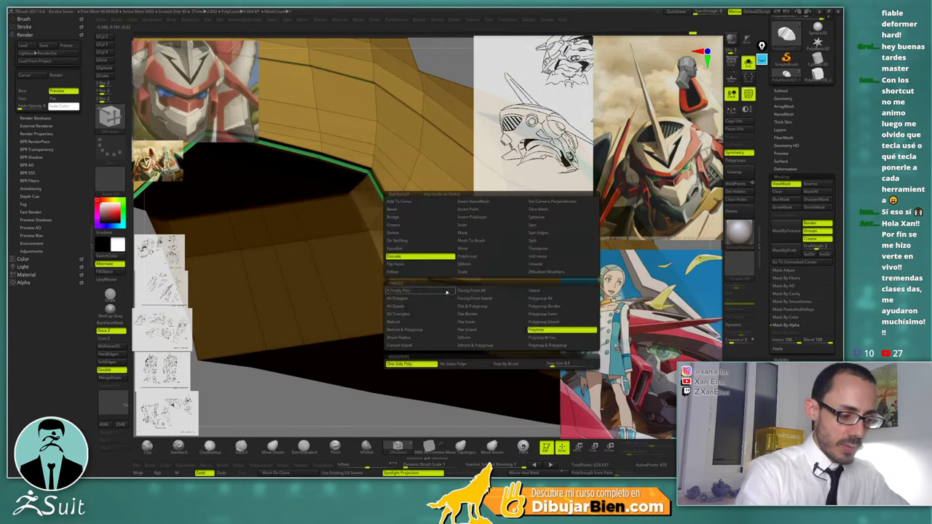
pyautogui.click(430, 291)
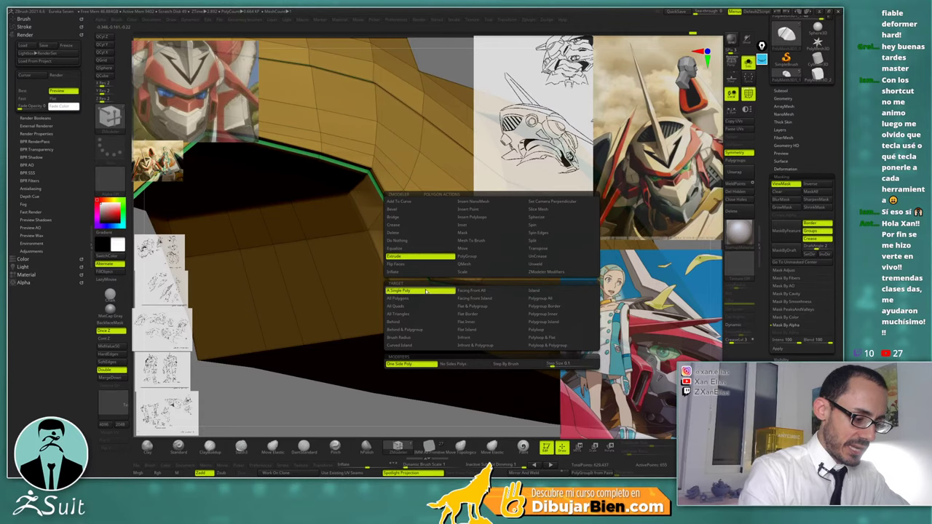
pyautogui.click(408, 225)
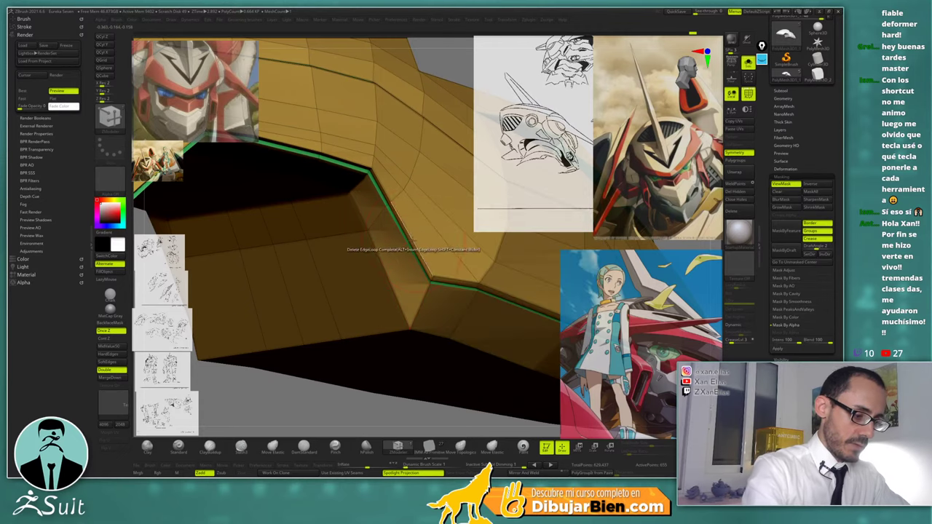
pyautogui.press('space')
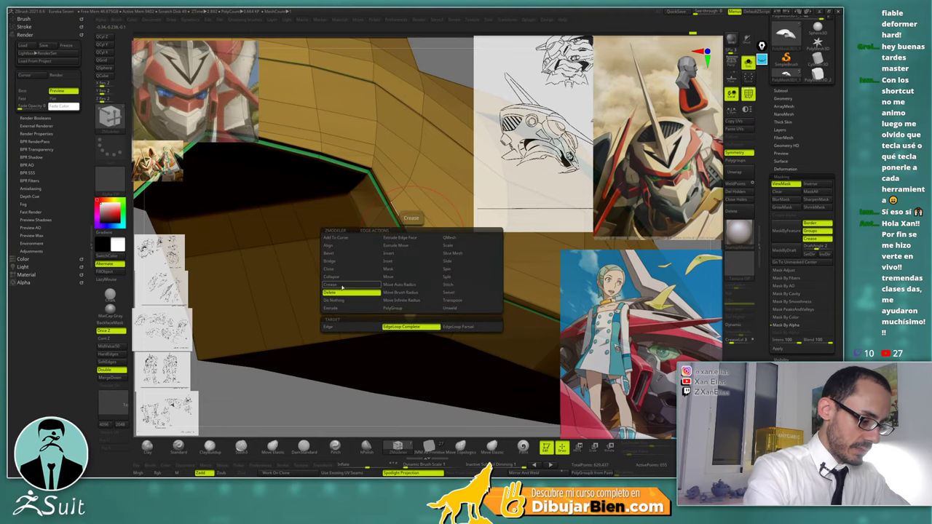
pyautogui.click(342, 289)
pyautogui.click(411, 327)
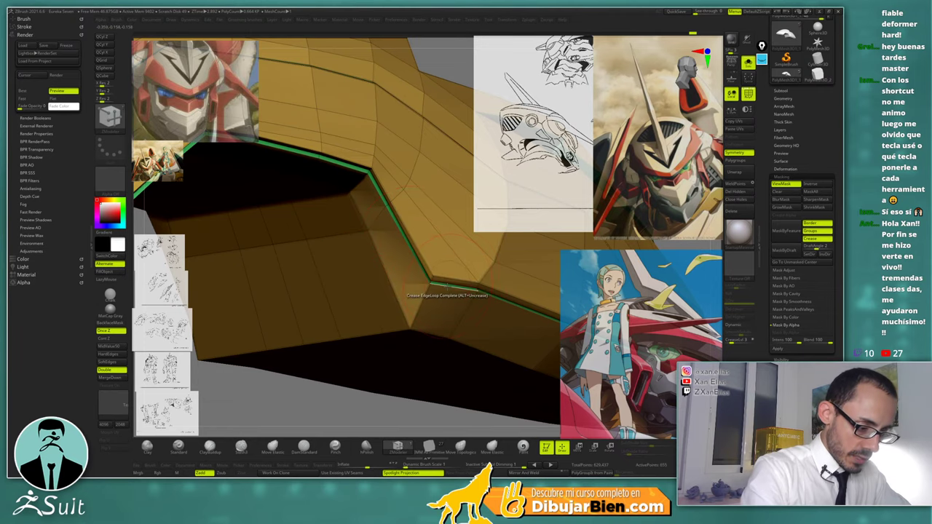
# Change the edge crease target to Edge and crease the individual edges at the corners of the rim strip
pyautogui.keyDown('ctrl'); pyautogui.moveTo(447, 299); pyautogui.dragTo(443, 287, button='right'); pyautogui.keyUp('ctrl')
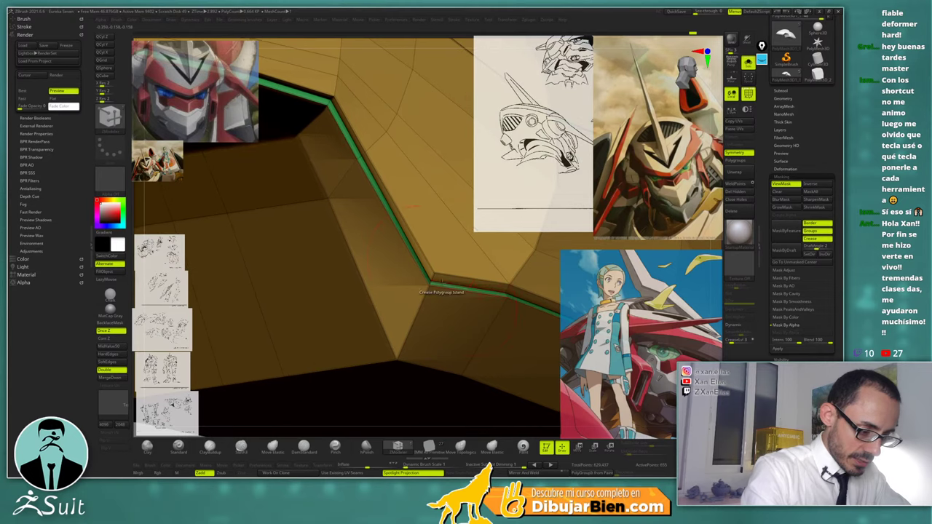
pyautogui.press('space')
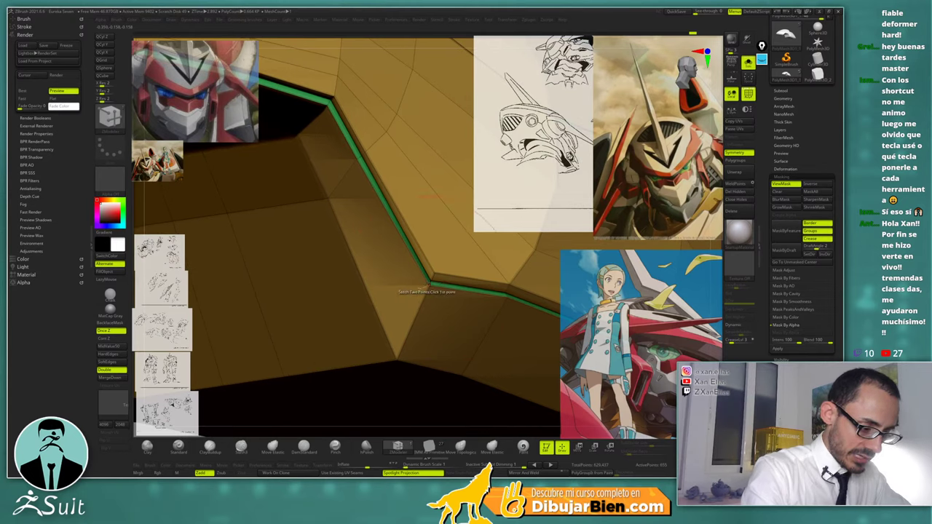
pyautogui.press('space')
pyautogui.click(368, 298)
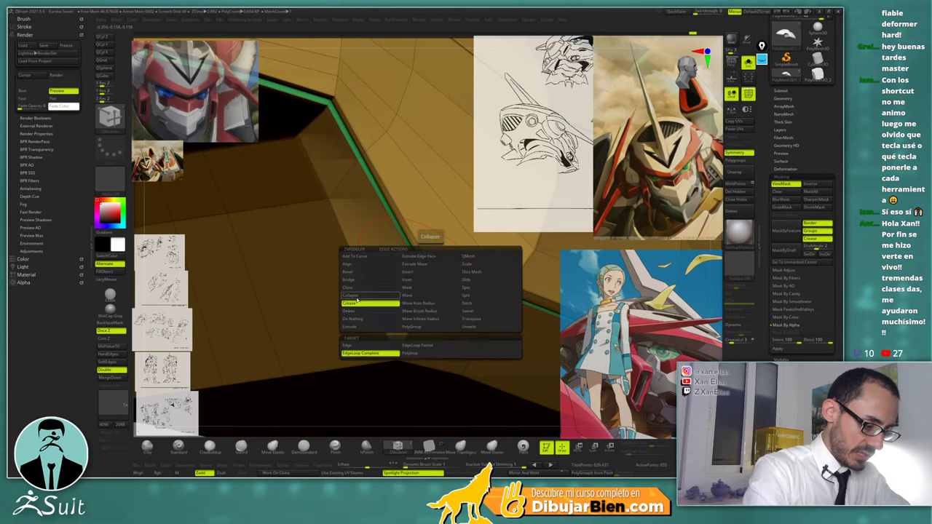
pyautogui.click(370, 346)
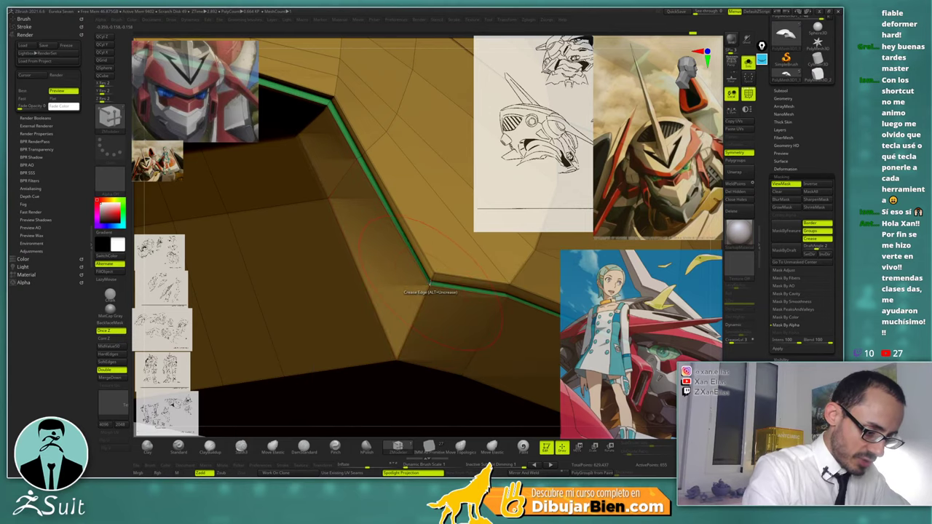
pyautogui.keyDown('ctrl'); pyautogui.moveTo(430, 306); pyautogui.dragTo(277, 252, button='right'); pyautogui.keyUp('ctrl')
pyautogui.keyDown('ctrl'); pyautogui.moveTo(278, 193); pyautogui.dragTo(218, 317, button='right'); pyautogui.keyUp('ctrl')
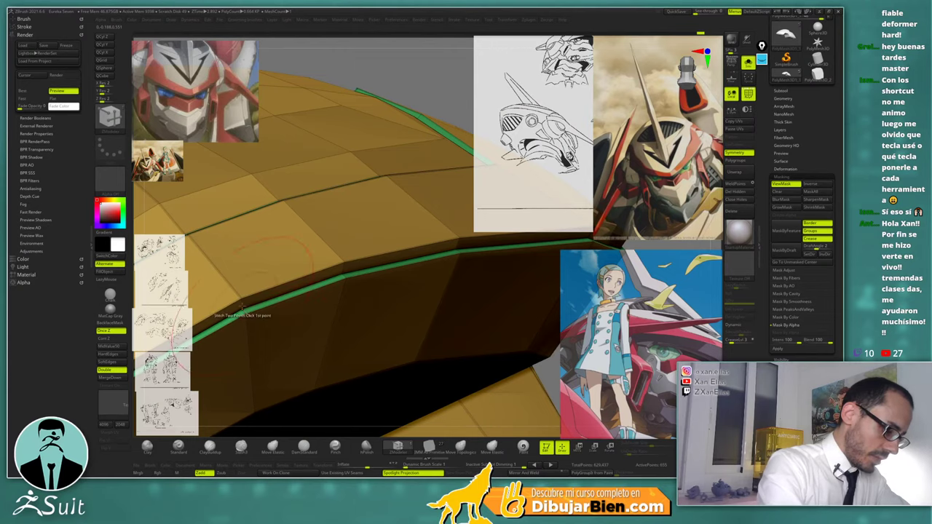
pyautogui.keyDown('ctrl'); pyautogui.moveTo(248, 326); pyautogui.dragTo(413, 357, button='right'); pyautogui.keyUp('ctrl')
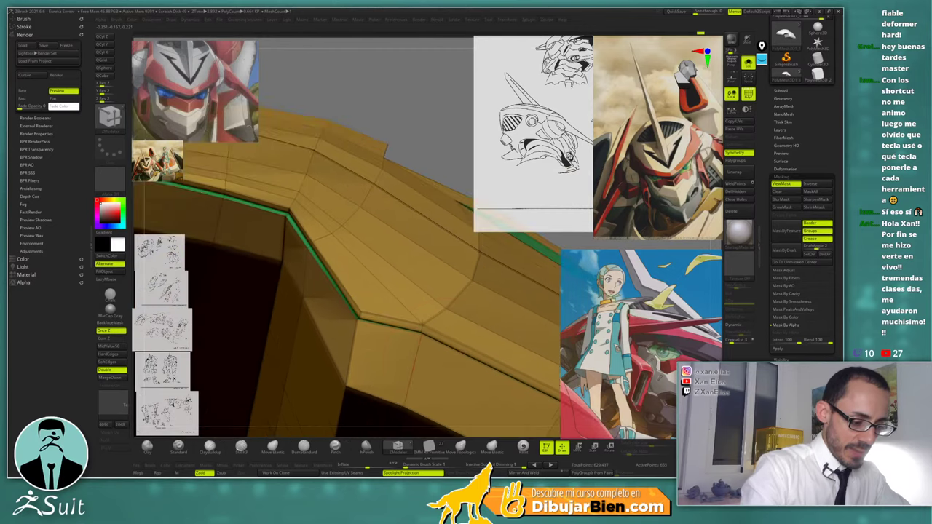
pyautogui.moveTo(414, 291)
pyautogui.mouseDown(button='right')
pyautogui.moveTo(465, 299)
pyautogui.moveTo(524, 344)
pyautogui.moveTo(415, 278)
pyautogui.moveTo(408, 306)
pyautogui.moveTo(405, 289)
pyautogui.mouseUp(button='right')
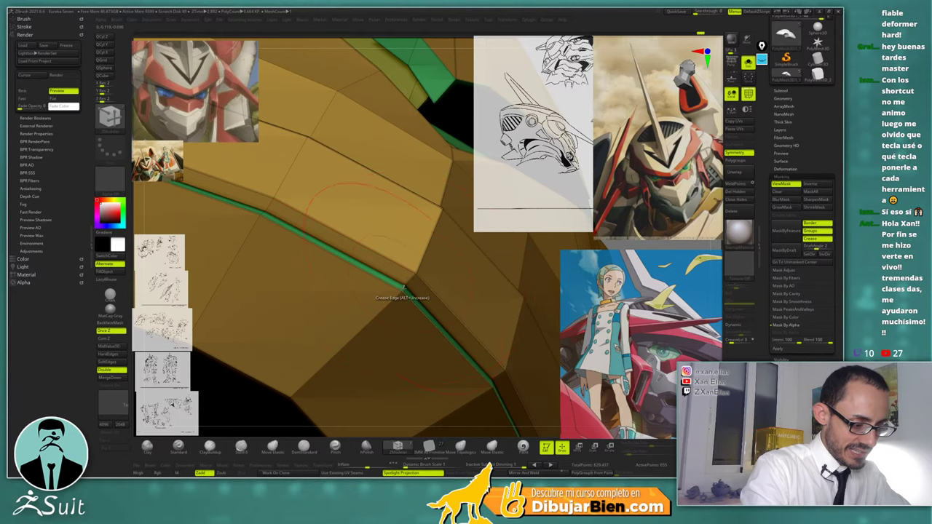
# Inspect the smoothed helmet and its creased rim from the front without the polyframe
pyautogui.moveTo(395, 300); pyautogui.dragTo(387, 240, button='right')
pyautogui.moveTo(397, 280); pyautogui.dragTo(491, 311, button='right')
pyautogui.hotkey('shift', 'f')
pyautogui.moveTo(659, 338)
pyautogui.mouseDown(button='right')
pyautogui.moveTo(655, 332)
pyautogui.moveTo(646, 364)
pyautogui.moveTo(644, 337)
pyautogui.mouseUp(button='right')
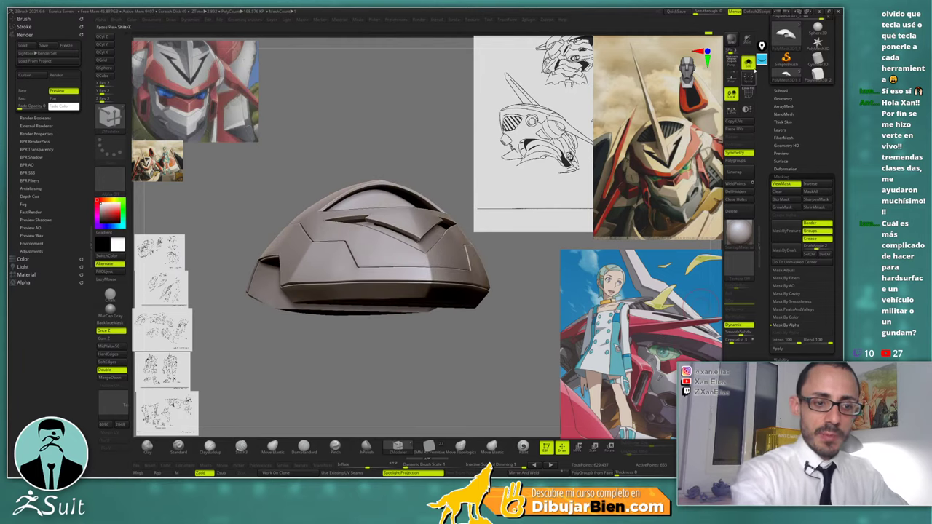
# Draw a blue annotation line along the helmet's lower front edge and clear the annotations
pyautogui.click(760, 59)
pyautogui.click(761, 128)
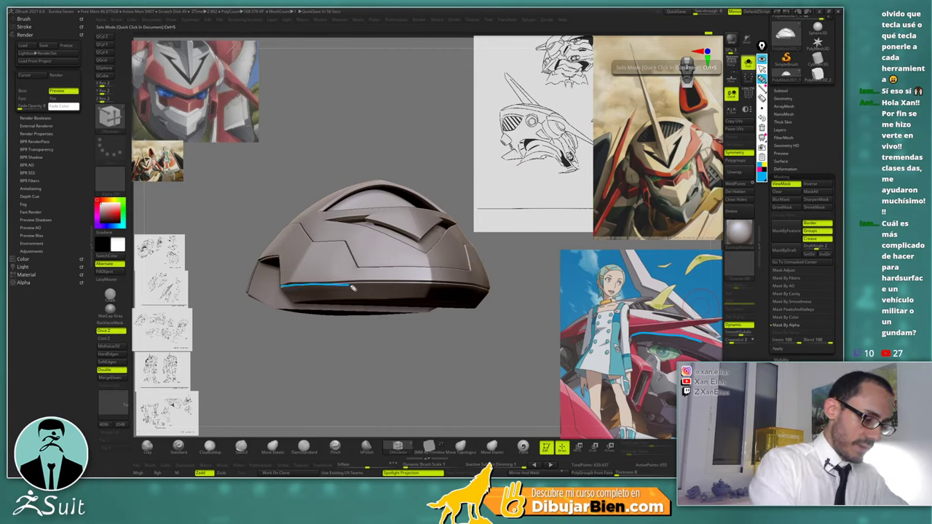
pyautogui.moveTo(352, 288); pyautogui.dragTo(401, 286)
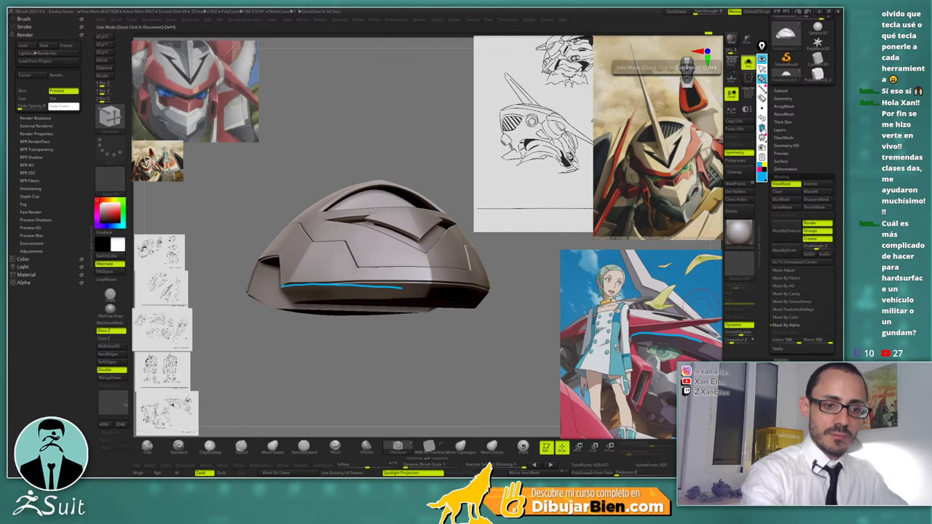
pyautogui.click(761, 128)
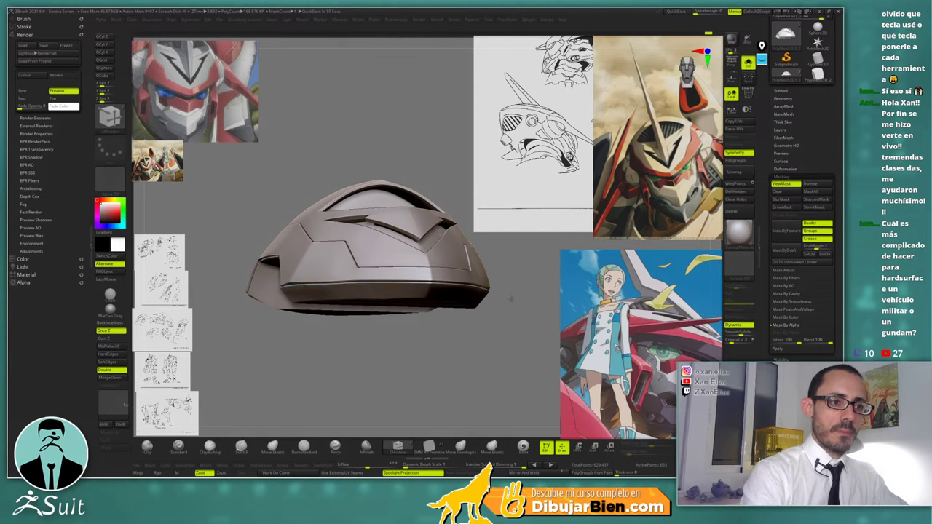
# Show the polyframe and adjust the bottom edge of the helmet's front section with the Move brush, checking the smoothed shape
pyautogui.moveTo(493, 284); pyautogui.dragTo(472, 296)
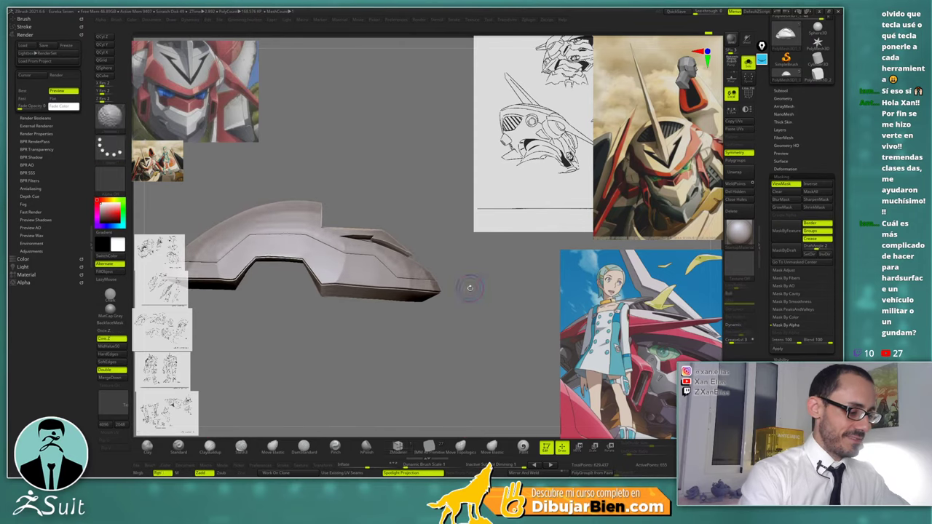
pyautogui.hotkey('shift', 'f')
pyautogui.press('space')
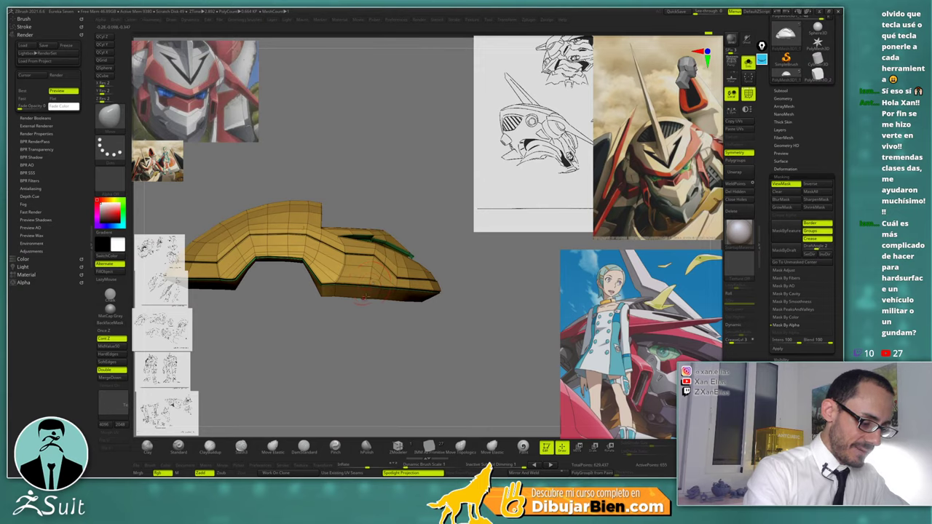
pyautogui.press('ctrl')
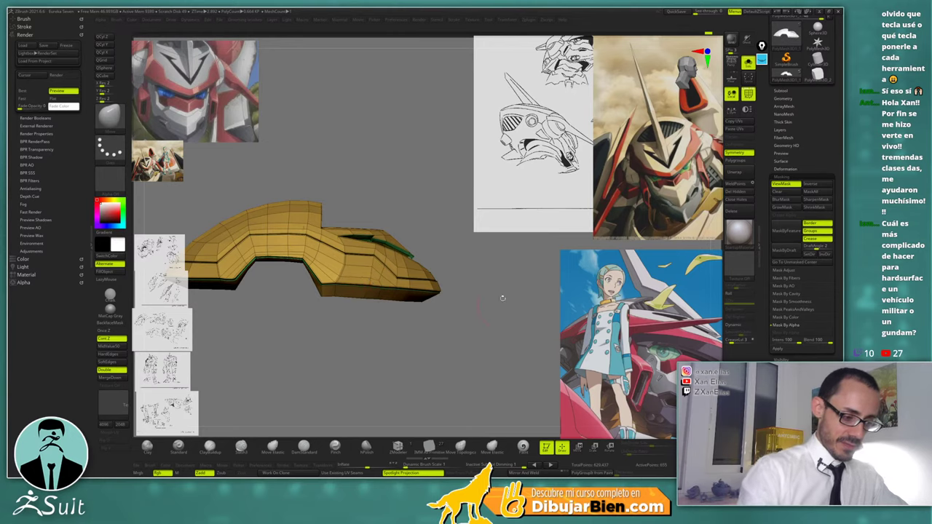
pyautogui.moveTo(499, 295); pyautogui.dragTo(446, 303)
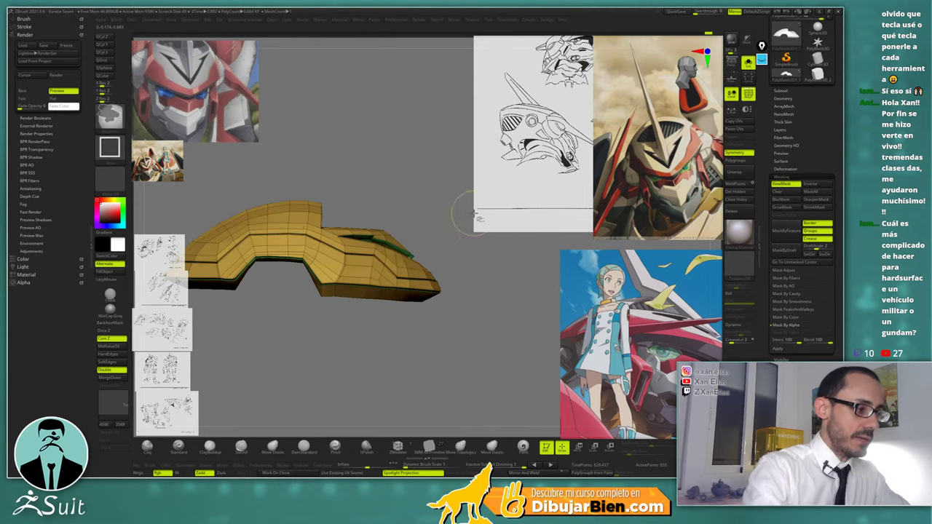
pyautogui.hotkey('shift', 'f')
pyautogui.press('d')
pyautogui.moveTo(485, 243)
pyautogui.mouseDown()
pyautogui.moveTo(493, 268)
pyautogui.moveTo(499, 252)
pyautogui.moveTo(397, 316)
pyautogui.mouseUp()
pyautogui.hotkey('shift', 'f')
# Refine the lower border of the front side plate with the Move brush
pyautogui.press('space')
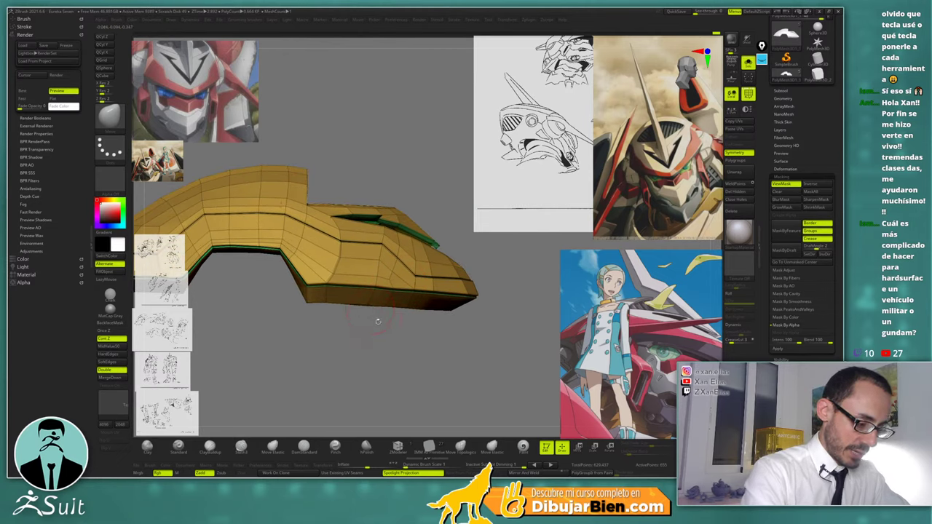
pyautogui.moveTo(385, 335)
pyautogui.mouseDown()
pyautogui.moveTo(378, 323)
pyautogui.moveTo(385, 335)
pyautogui.mouseUp()
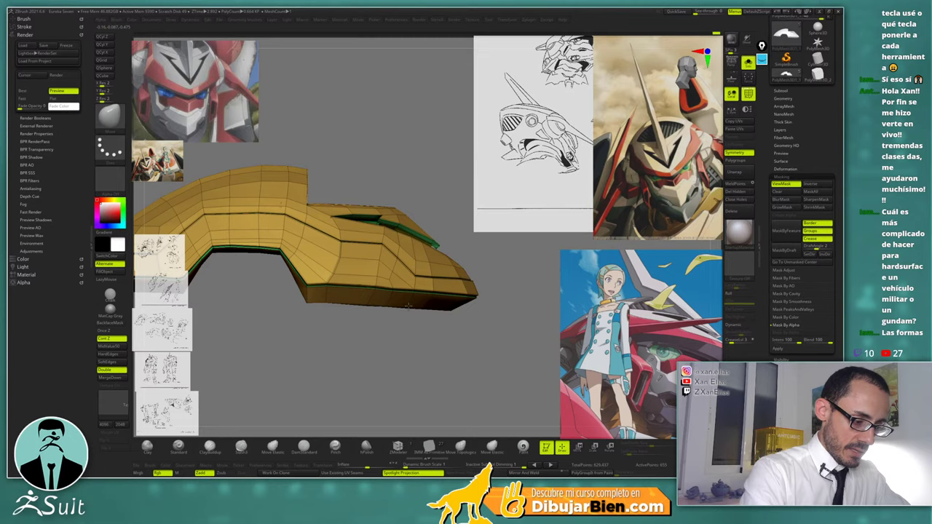
pyautogui.press('space')
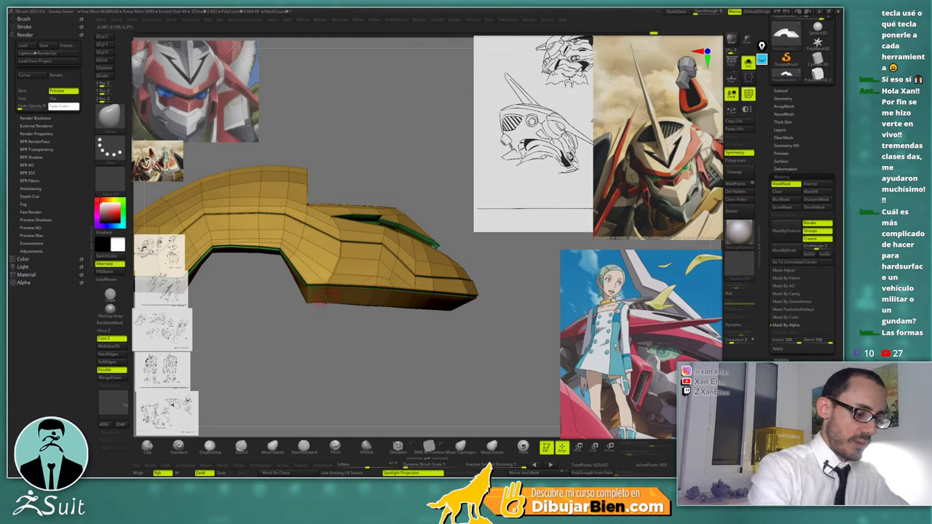
pyautogui.moveTo(385, 329)
pyautogui.mouseDown()
pyautogui.moveTo(391, 245)
pyautogui.moveTo(395, 316)
pyautogui.mouseUp()
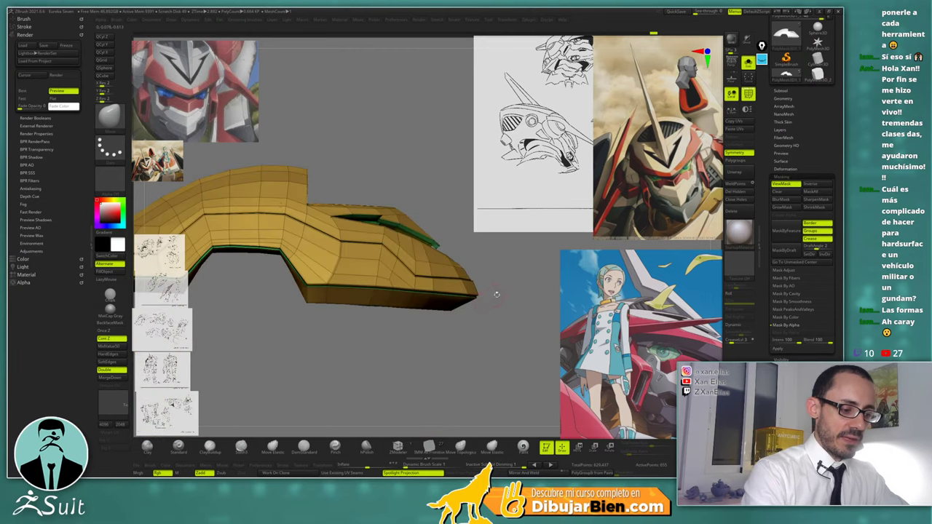
# Adjust the rear end of the helmet's lower border with the Move brush and check the smoothed shape from the front and side
pyautogui.moveTo(495, 293); pyautogui.dragTo(491, 283)
pyautogui.moveTo(460, 239); pyautogui.dragTo(380, 316)
pyautogui.press('space')
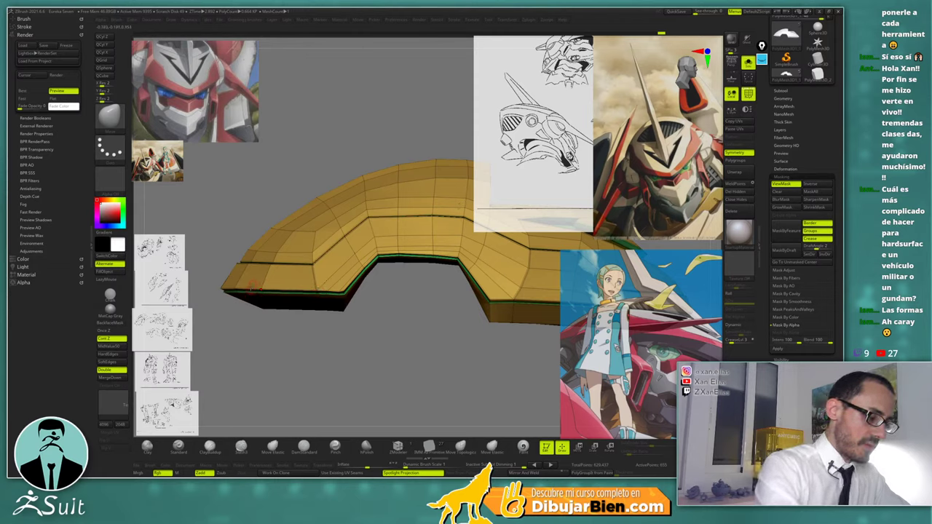
pyautogui.keyDown('ctrl'); pyautogui.moveTo(385, 322); pyautogui.dragTo(408, 238, button='right'); pyautogui.keyUp('ctrl')
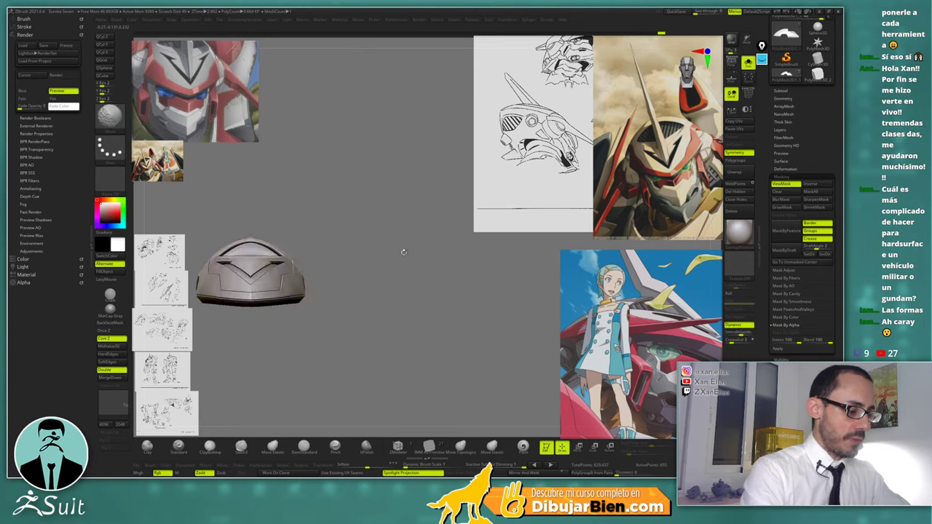
pyautogui.moveTo(404, 253); pyautogui.dragTo(460, 253)
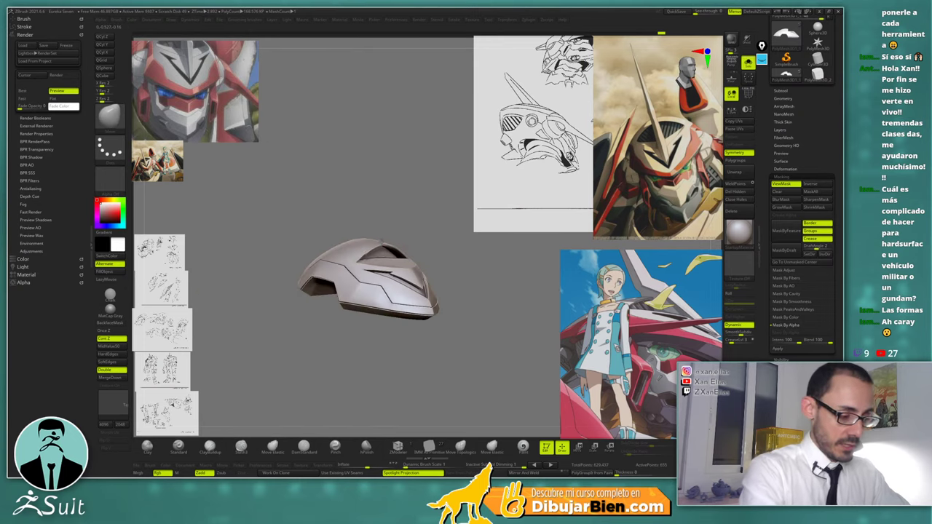
pyautogui.keyDown('ctrl'); pyautogui.moveTo(381, 241); pyautogui.dragTo(396, 315, button='right'); pyautogui.keyUp('ctrl')
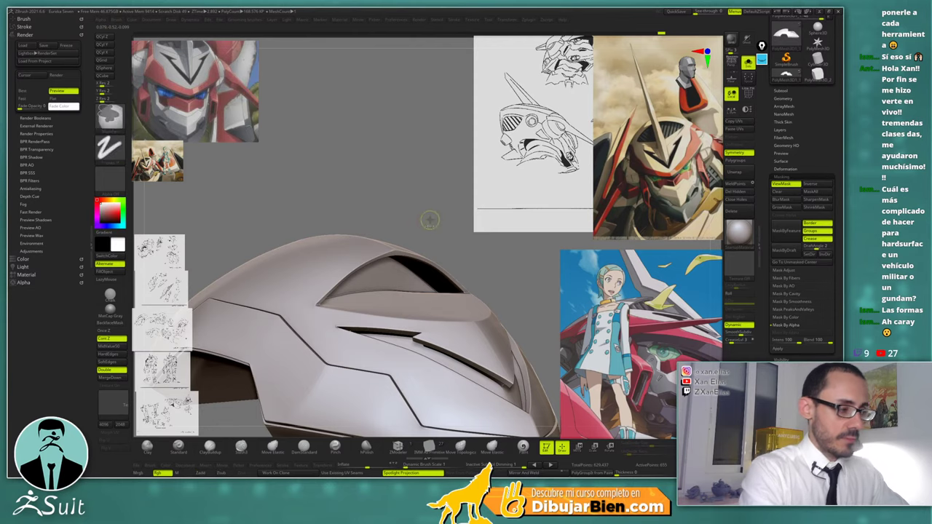
# Crease the rear recess's polygroup island with the ZModeler brush and check the smoothed surface around it
pyautogui.moveTo(425, 218)
pyautogui.mouseDown()
pyautogui.moveTo(352, 195)
pyautogui.moveTo(376, 233)
pyautogui.moveTo(411, 214)
pyautogui.mouseUp()
pyautogui.press('1')
pyautogui.press('b')
pyautogui.press('z')
pyautogui.press('m')
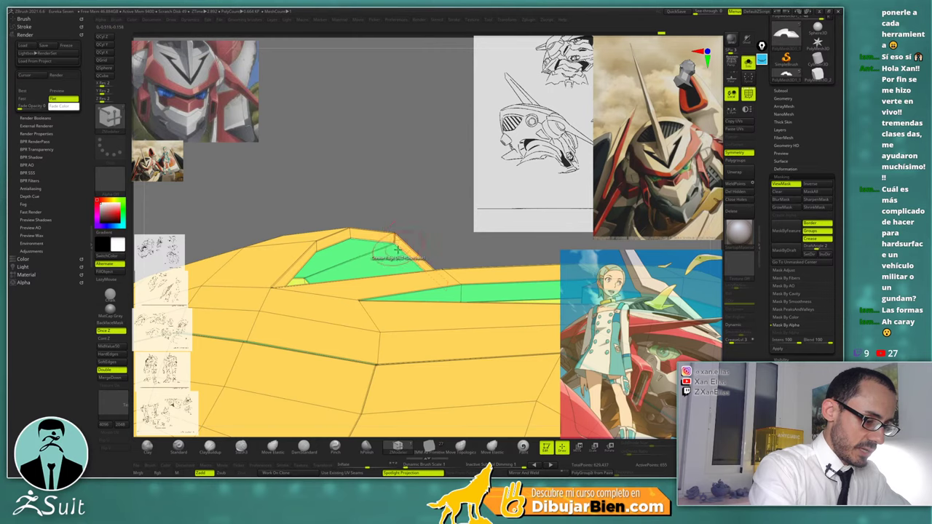
pyautogui.keyDown('alt'); pyautogui.moveTo(393, 212); pyautogui.dragTo(471, 258); pyautogui.keyUp('alt')
pyautogui.hotkey('shift', 'f')
pyautogui.press('d')
pyautogui.hotkey('ctrl', '1')
pyautogui.keyDown('ctrl'); pyautogui.moveTo(386, 277); pyautogui.dragTo(397, 355, button='right'); pyautogui.keyUp('ctrl')
pyautogui.moveTo(397, 355); pyautogui.dragTo(361, 265)
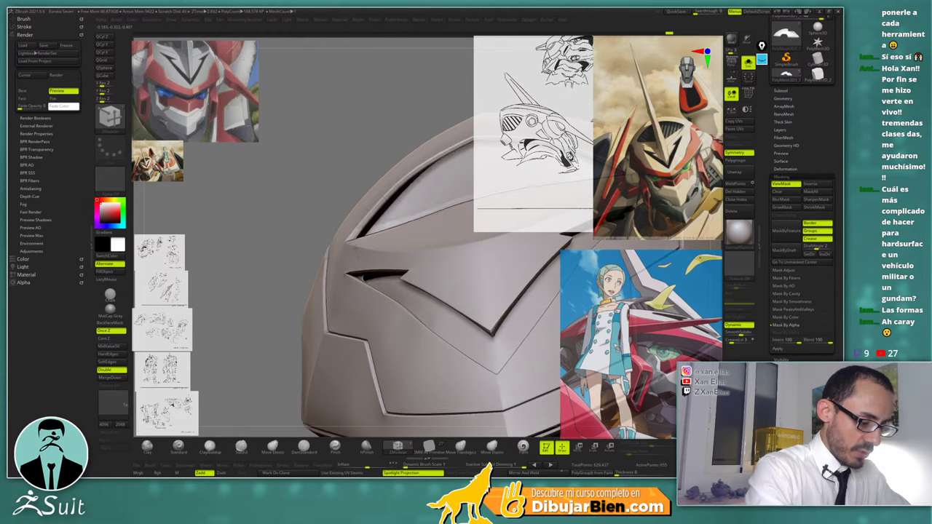
# Isolate the helmet's recess polygroup to examine its geometry, then show the whole helmet smoothed again
pyautogui.keyDown('ctrl'); pyautogui.moveTo(360, 267); pyautogui.dragTo(351, 238, button='right'); pyautogui.keyUp('ctrl')
pyautogui.hotkey('shift', 'd')
pyautogui.moveTo(375, 272)
pyautogui.keyDown('ctrl'); pyautogui.mouseDown(button='right')
pyautogui.moveTo(415, 317)
pyautogui.moveTo(395, 277)
pyautogui.moveTo(370, 313)
pyautogui.moveTo(407, 285)
pyautogui.moveTo(423, 256)
pyautogui.moveTo(432, 270)
pyautogui.moveTo(444, 265)
pyautogui.mouseUp(button='right'); pyautogui.keyUp('ctrl')
pyautogui.hotkey('shift', 'f')
pyautogui.keyDown('ctrl'); pyautogui.keyDown('shift'); pyautogui.click(383, 298); pyautogui.keyUp('shift'); pyautogui.keyUp('ctrl')
pyautogui.moveTo(443, 265); pyautogui.dragTo(408, 241)
pyautogui.keyDown('ctrl'); pyautogui.moveTo(433, 264); pyautogui.dragTo(431, 158, button='right'); pyautogui.keyUp('ctrl')
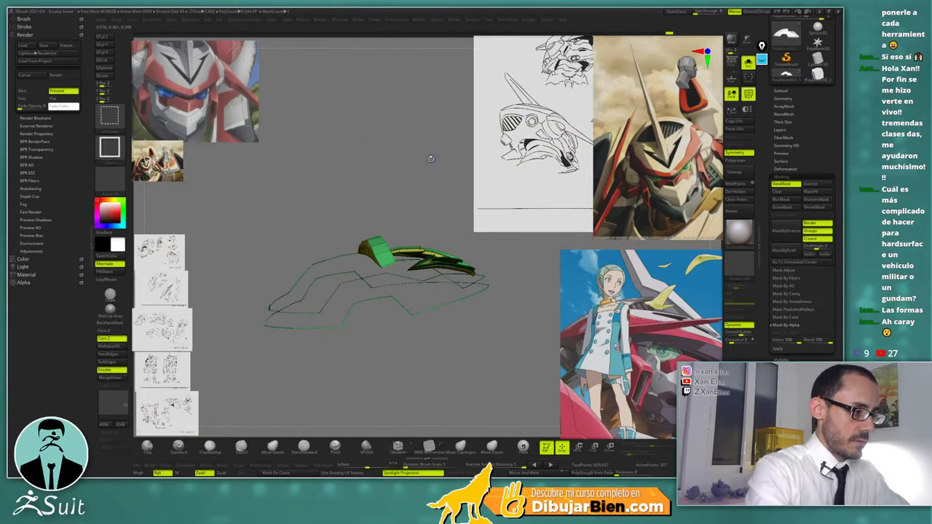
pyautogui.hotkey('shift', 'f')
pyautogui.keyDown('ctrl'); pyautogui.keyDown('shift'); pyautogui.click(448, 187); pyautogui.keyUp('shift'); pyautogui.keyUp('ctrl')
pyautogui.press('d')
pyautogui.moveTo(447, 193); pyautogui.dragTo(447, 219)
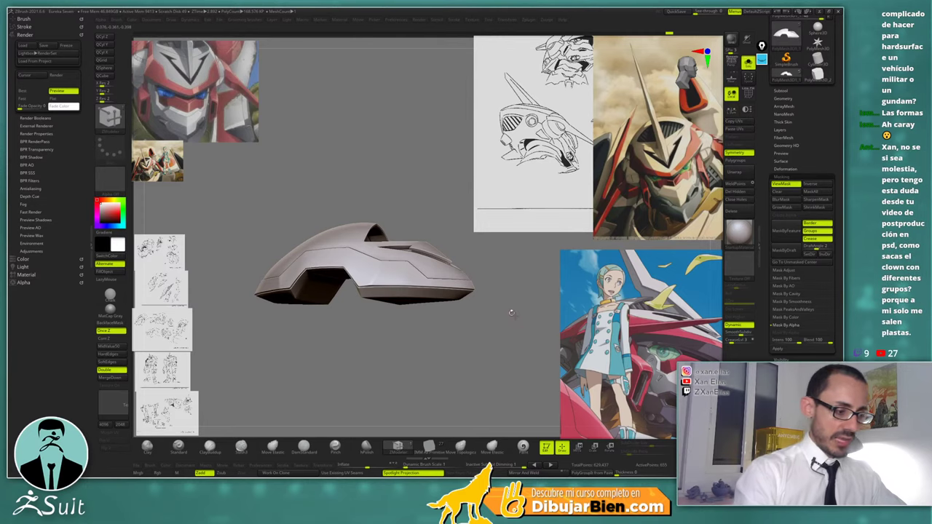
# Show the helmet together with the other head parts to check the fit, then isolate it again with ZModeler active
pyautogui.moveTo(511, 312); pyautogui.dragTo(485, 319)
pyautogui.hotkey('shift', 's')
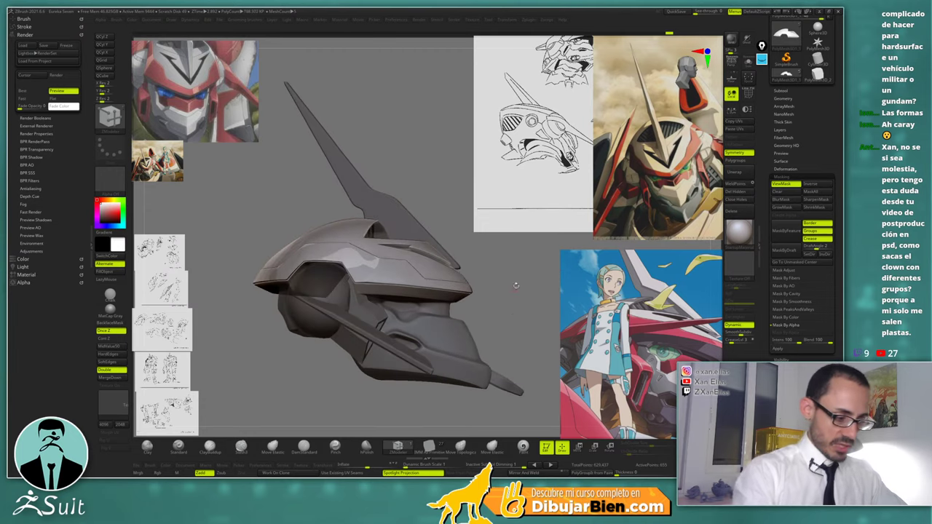
pyautogui.moveTo(515, 284); pyautogui.dragTo(514, 290)
pyautogui.hotkey('shift', 'f')
pyautogui.press('b')
pyautogui.press('z')
pyautogui.press('m')
pyautogui.hotkey('shift', 's')
pyautogui.moveTo(514, 290)
pyautogui.keyDown('ctrl'); pyautogui.mouseDown(button='right')
pyautogui.moveTo(514, 313)
pyautogui.moveTo(407, 221)
pyautogui.mouseUp(button='right'); pyautogui.keyUp('ctrl')
# Assign one red polygroup to the inner faces of the helmet's underside with PolyGroup Fill, stopping at creased edges and different polygroups
pyautogui.hotkey('shift', 'f')
pyautogui.keyDown('ctrl'); pyautogui.moveTo(397, 291); pyautogui.dragTo(414, 191, button='right'); pyautogui.keyUp('ctrl')
pyautogui.hotkey('shift', 'f')
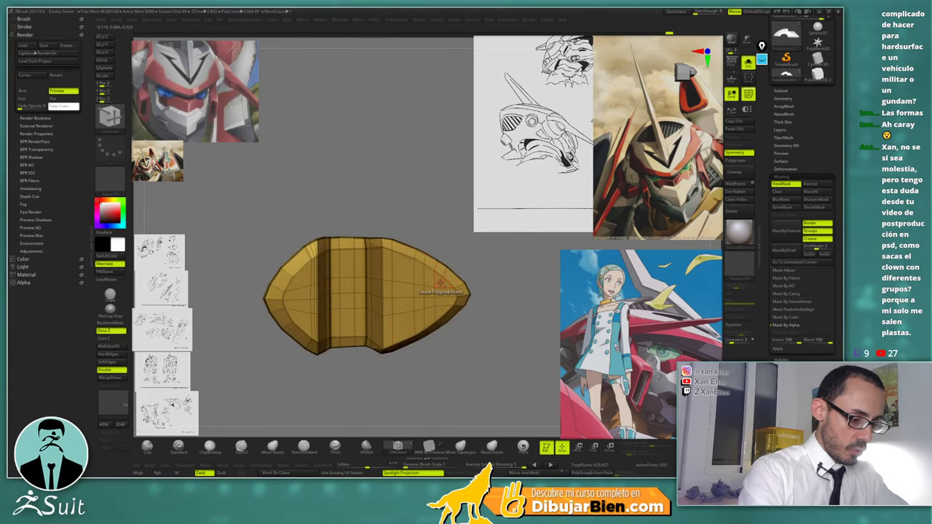
pyautogui.press('space')
pyautogui.keyDown('ctrl'); pyautogui.moveTo(439, 263); pyautogui.dragTo(439, 285, button='right'); pyautogui.keyUp('ctrl')
pyautogui.moveTo(460, 242); pyautogui.dragTo(433, 286, button='right')
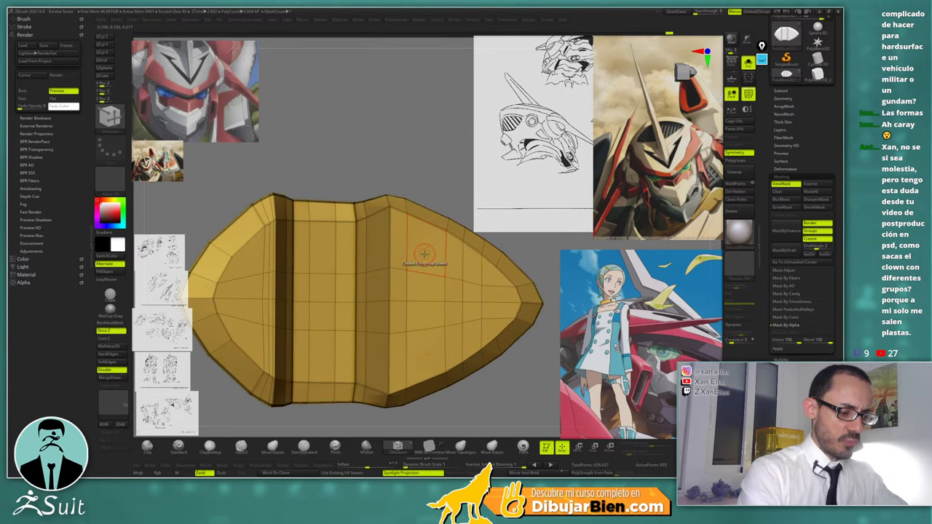
pyautogui.press('space')
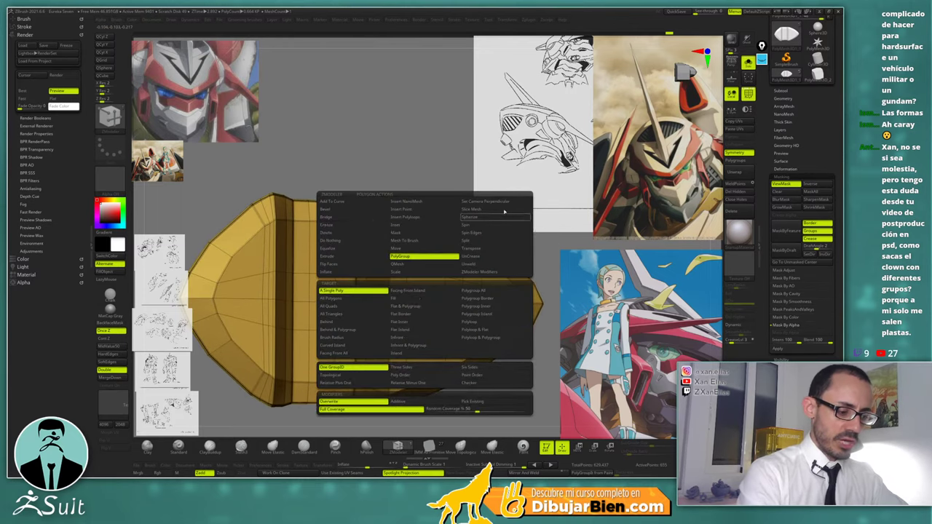
pyautogui.click(406, 299)
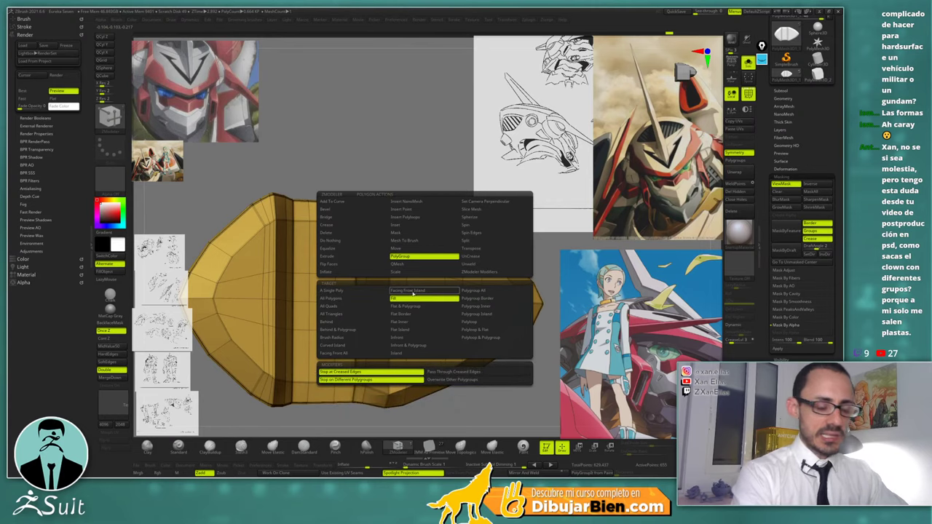
pyautogui.click(373, 372)
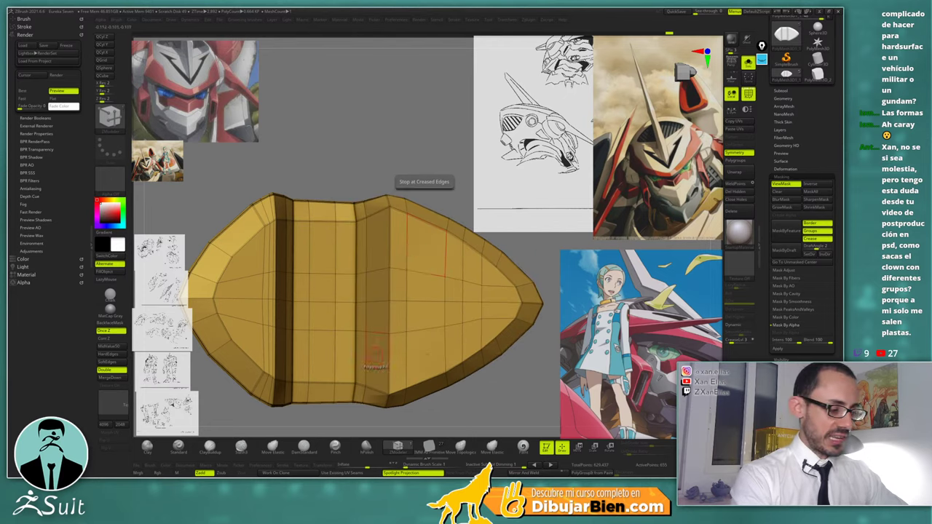
pyautogui.click(423, 261)
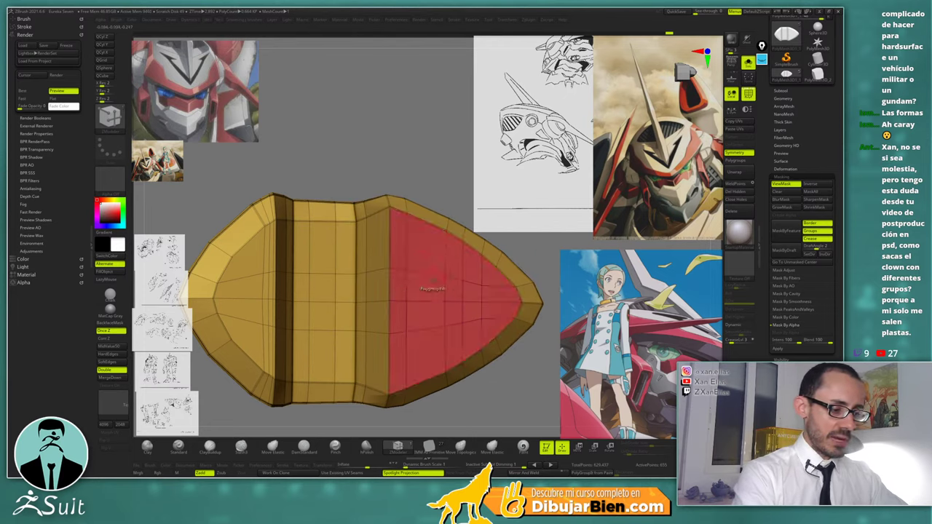
pyautogui.click(373, 257)
pyautogui.click(342, 253)
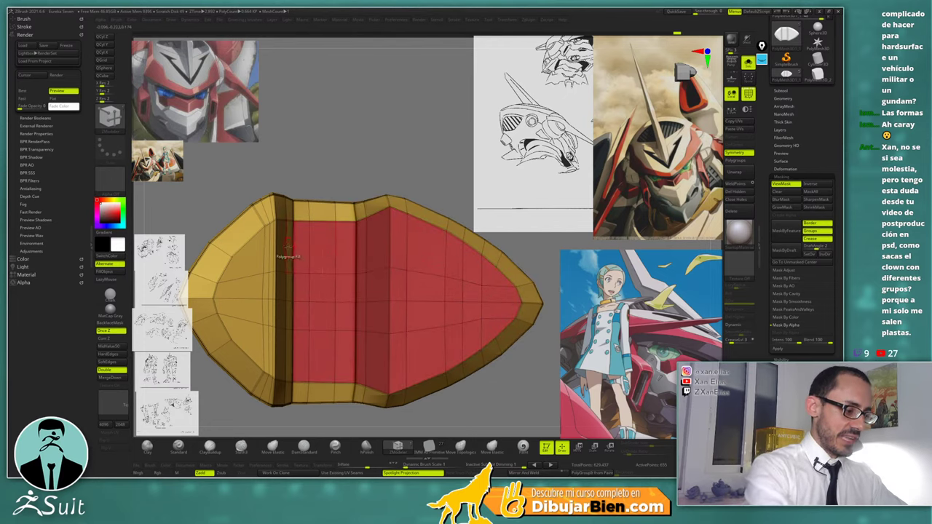
pyautogui.click(279, 249)
pyautogui.click(266, 245)
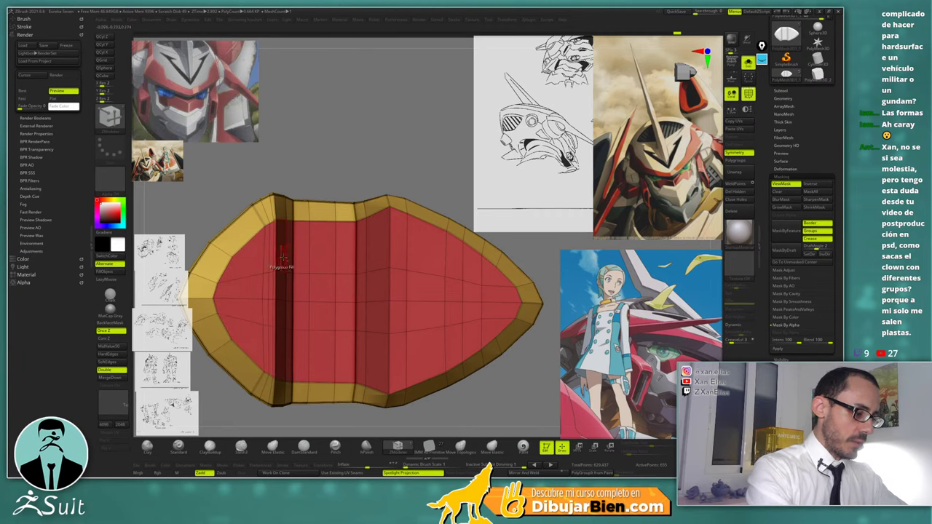
# Inset the red underside area as a Polygroup Island with Inset Region, leaving a narrow band of faces along its border
pyautogui.keyDown('alt'); pyautogui.moveTo(355, 248); pyautogui.dragTo(382, 243, button='right'); pyautogui.keyUp('alt')
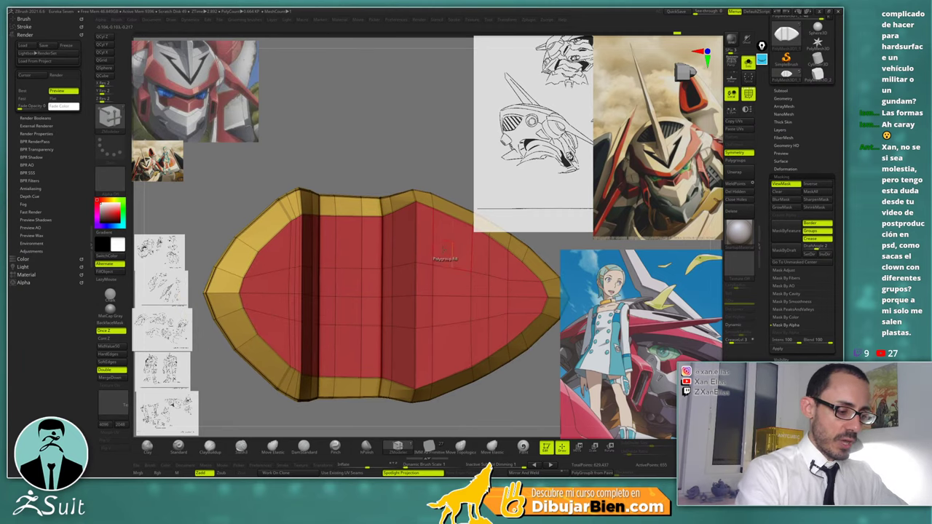
pyautogui.press('space')
pyautogui.click(425, 226)
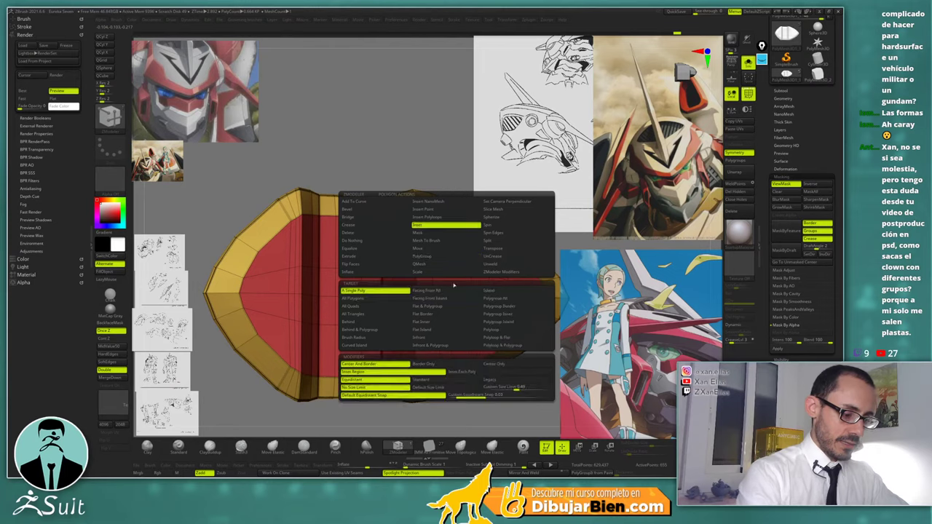
pyautogui.click(504, 322)
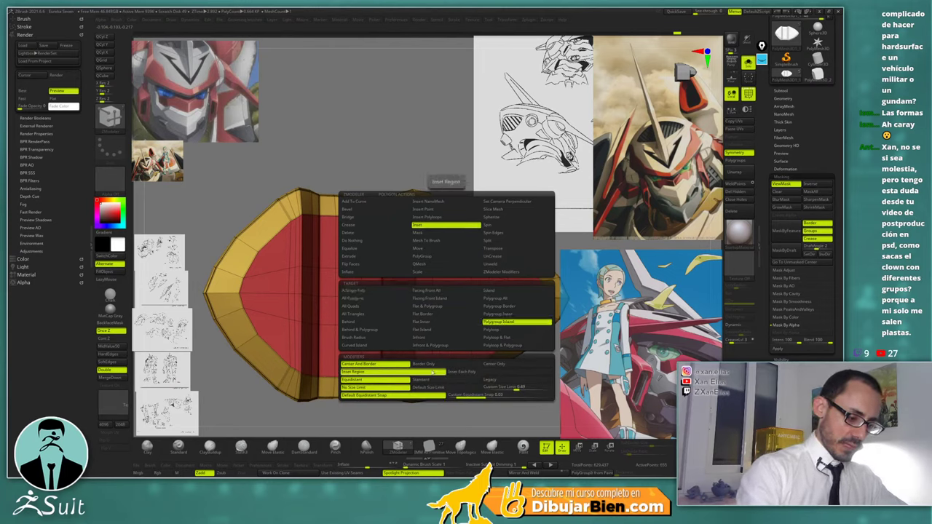
pyautogui.moveTo(448, 249); pyautogui.dragTo(445, 256)
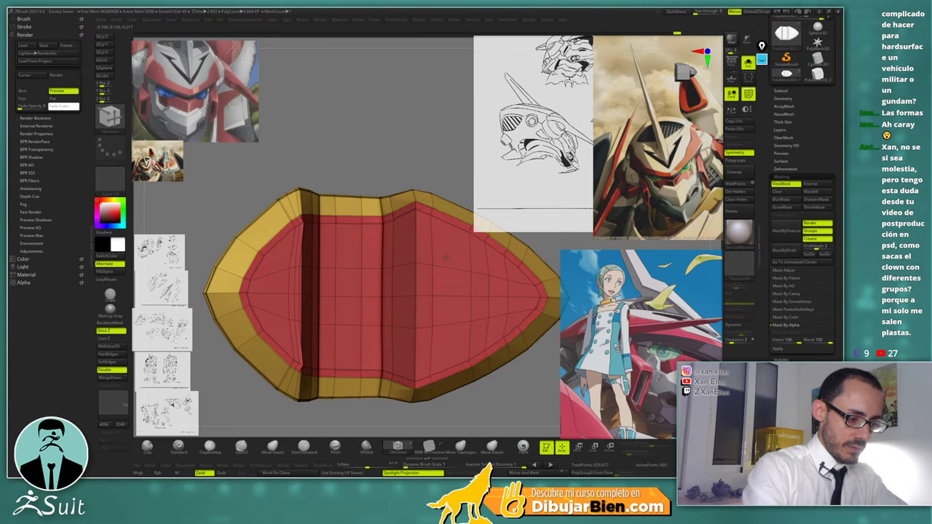
# Set the ZModeler edge and point actions to Slide and adjust the inset band's points near the front plate's corner
pyautogui.keyDown('alt'); pyautogui.moveTo(445, 252); pyautogui.dragTo(433, 360, button='right'); pyautogui.keyUp('alt')
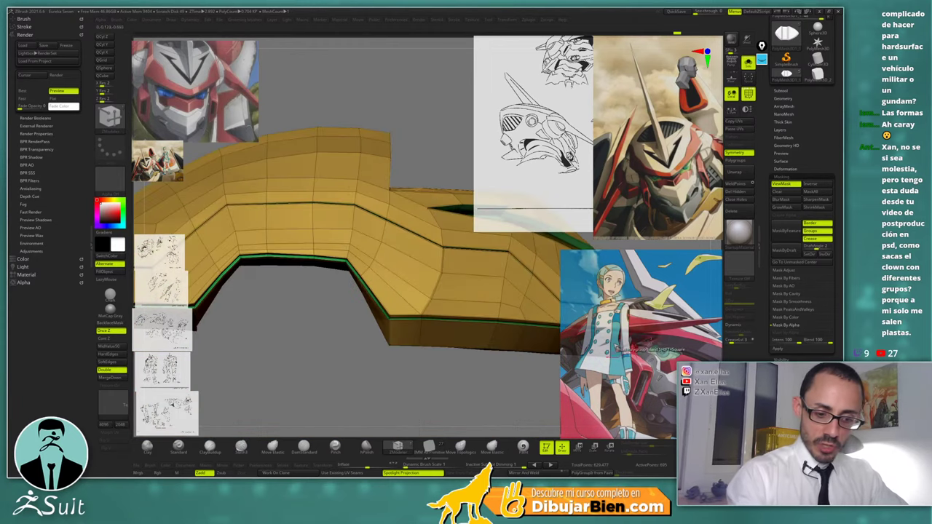
pyautogui.keyDown('shift'); pyautogui.moveTo(580, 360); pyautogui.dragTo(447, 245, button='right'); pyautogui.keyUp('shift')
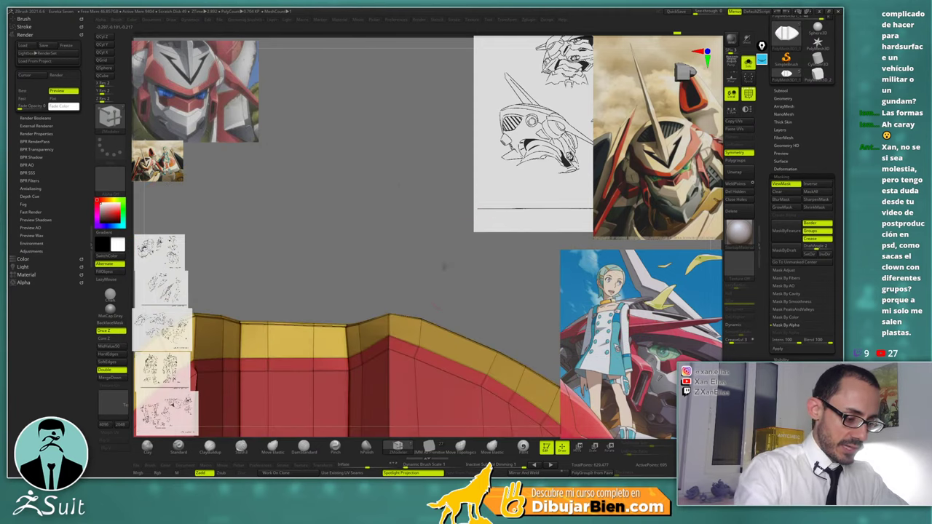
pyautogui.keyDown('alt'); pyautogui.moveTo(437, 327); pyautogui.dragTo(382, 233, button='right'); pyautogui.keyUp('alt')
pyautogui.press('space')
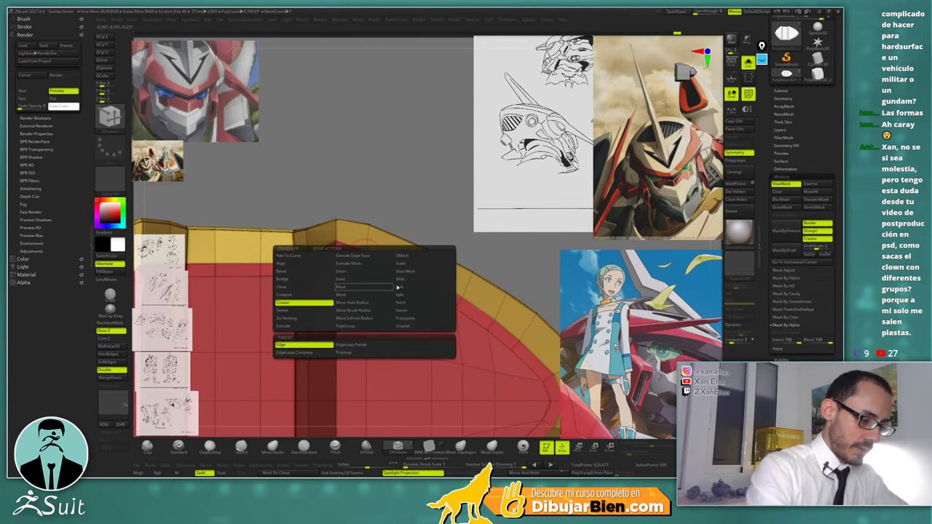
pyautogui.click(401, 279)
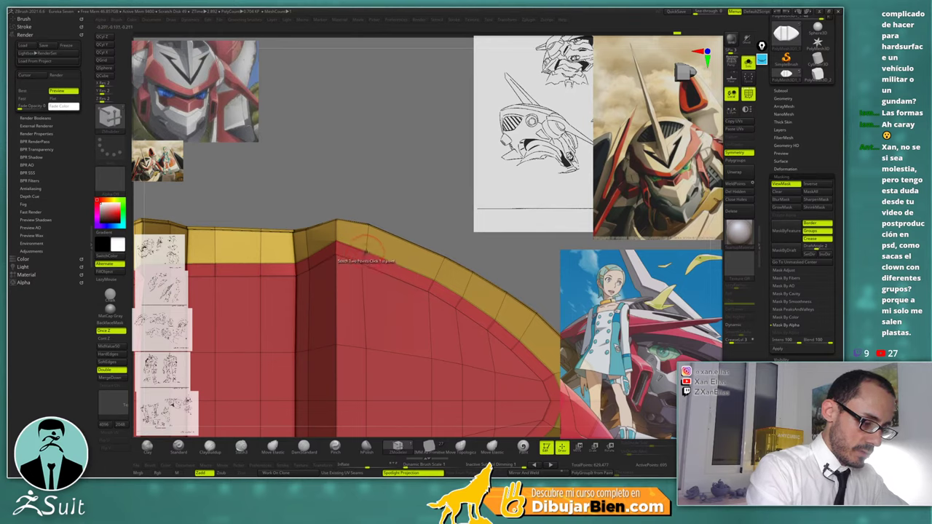
pyautogui.press('space')
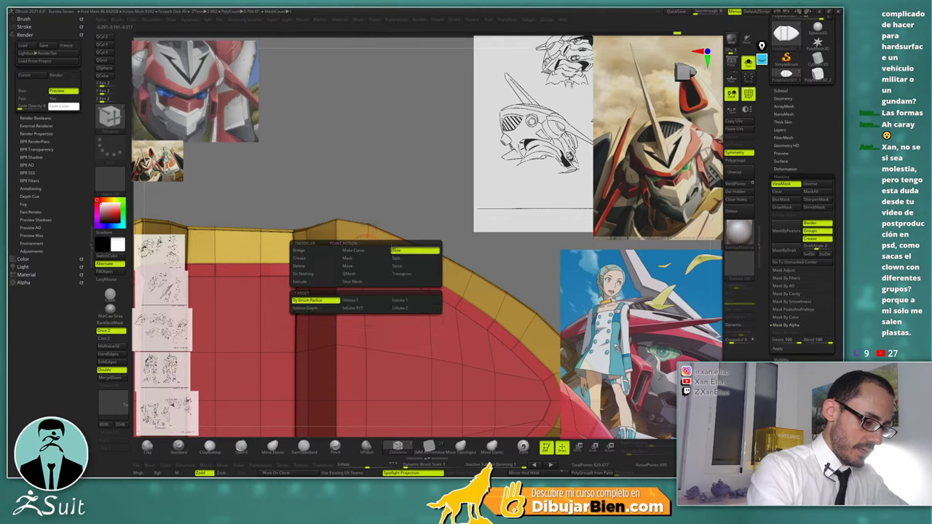
pyautogui.click(397, 251)
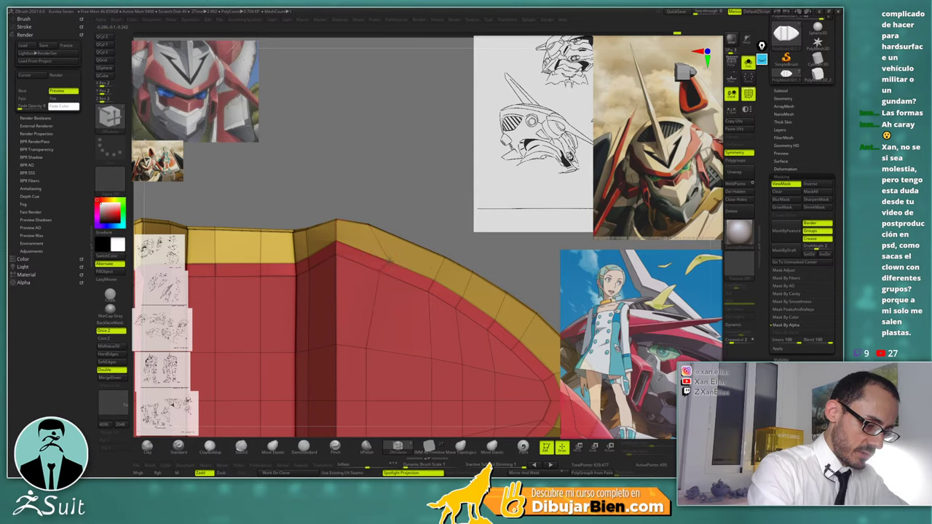
pyautogui.press('space')
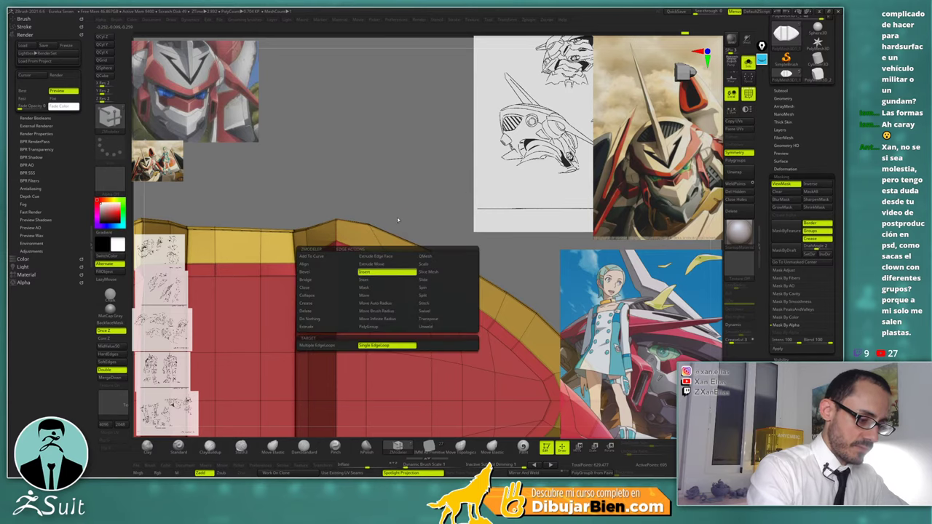
pyautogui.keyDown('ctrl'); pyautogui.moveTo(399, 242); pyautogui.dragTo(435, 230, button='right'); pyautogui.keyUp('ctrl')
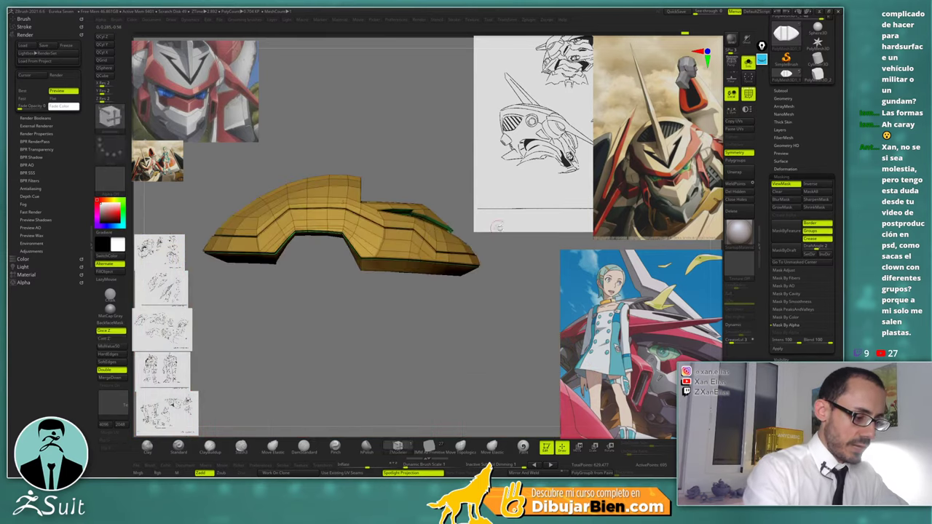
# Extrude a single polygon of the inset band near the front plate's corner downward with symmetry, using Extrude on A Single Poly
pyautogui.hotkey('shift', 's')
pyautogui.moveTo(522, 246); pyautogui.dragTo(513, 232, button='right')
pyautogui.moveTo(513, 230); pyautogui.dragTo(489, 222)
pyautogui.hotkey('shift', 's')
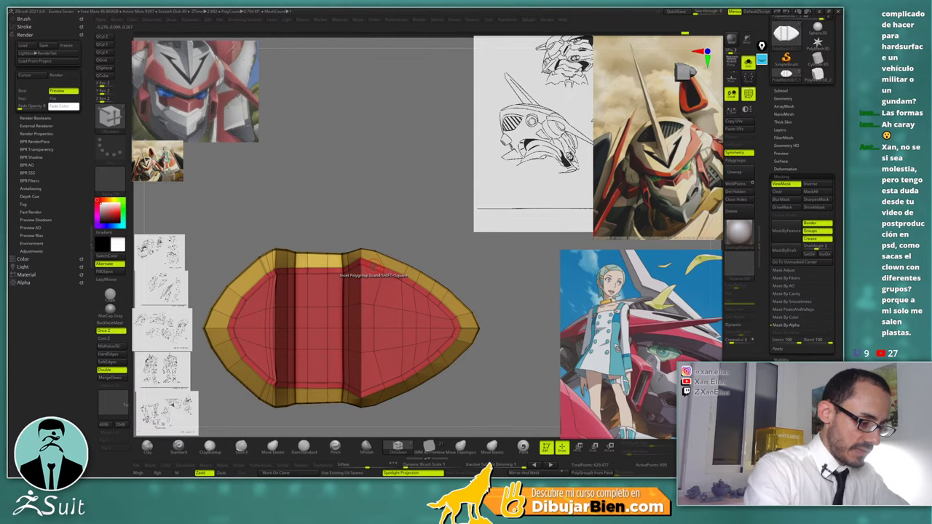
pyautogui.press('space')
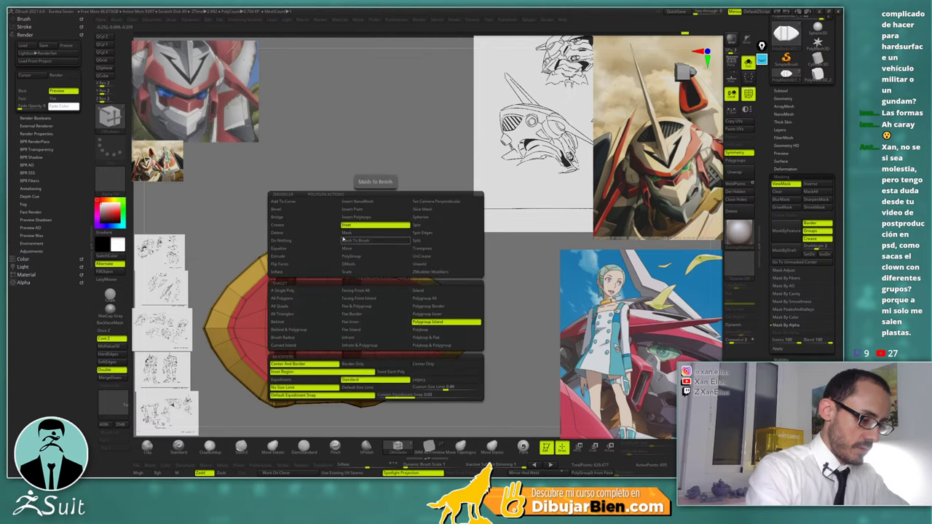
pyautogui.click(305, 256)
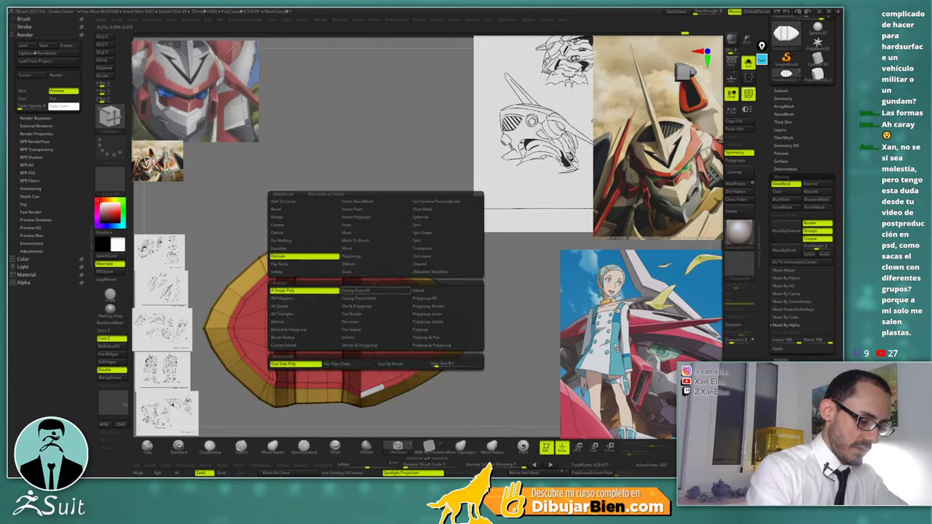
pyautogui.moveTo(418, 169); pyautogui.dragTo(386, 278, button='right')
pyautogui.moveTo(373, 264); pyautogui.dragTo(384, 253)
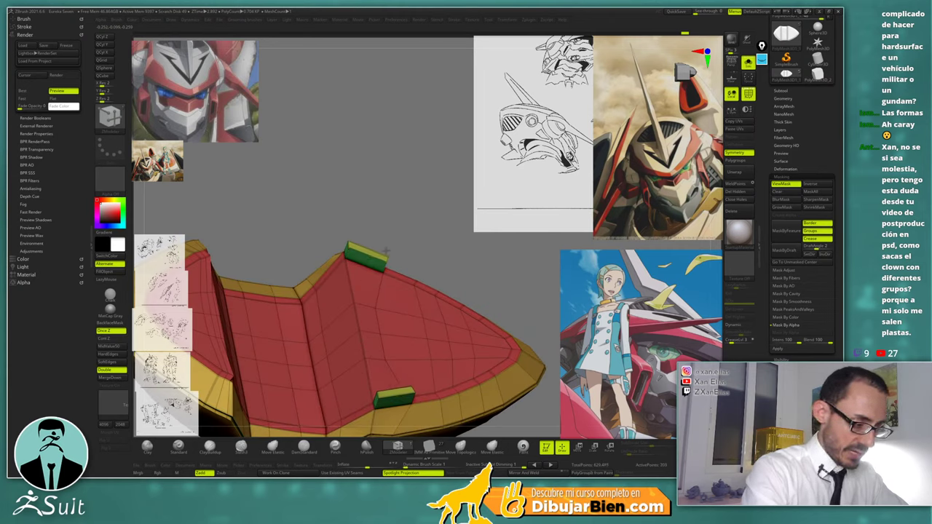
# Slant the front of the extruded underside tab with the Move brush and mask the helmet except for the tab's lower end
pyautogui.moveTo(386, 251); pyautogui.dragTo(424, 268, button='right')
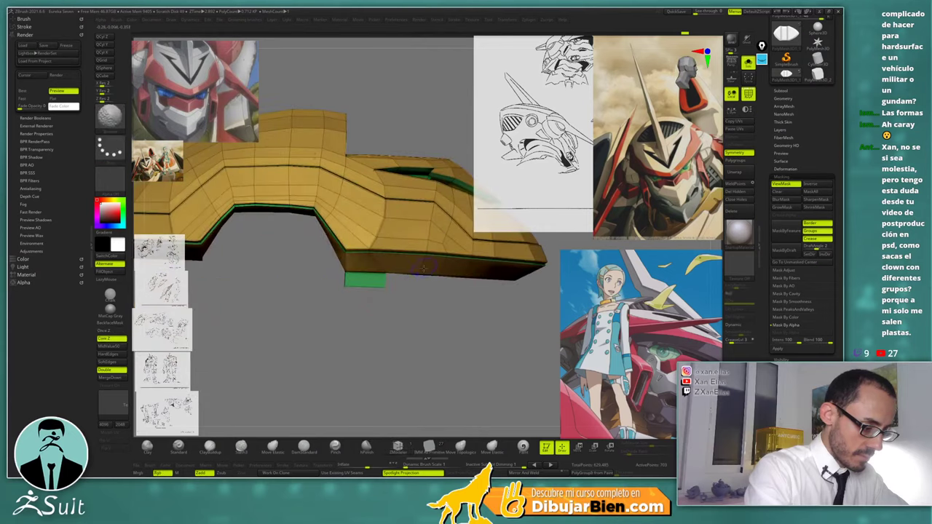
pyautogui.press('b')
pyautogui.press('m')
pyautogui.press('v')
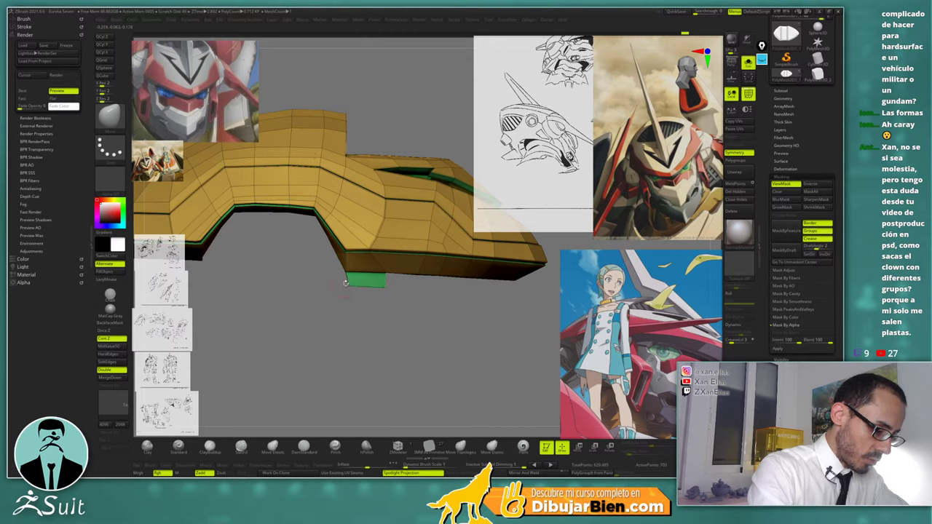
pyautogui.press('ctrl')
pyautogui.keyDown('ctrl'); pyautogui.click(373, 312); pyautogui.keyUp('ctrl')
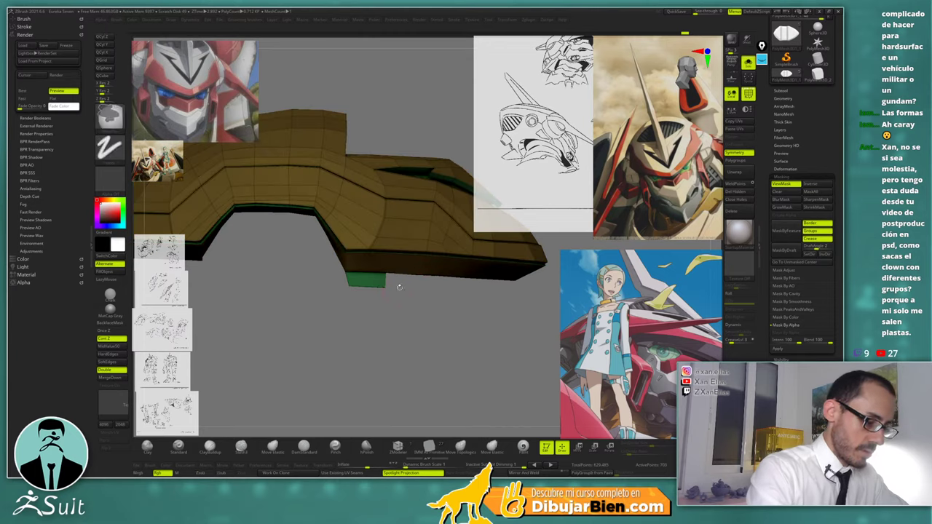
# Shift the tab's unmasked lower end with the Move gizmo by about -0.028 along Z plus a slight vertical adjustment, and clear the mask
pyautogui.press('w')
pyautogui.moveTo(367, 194); pyautogui.dragTo(371, 195)
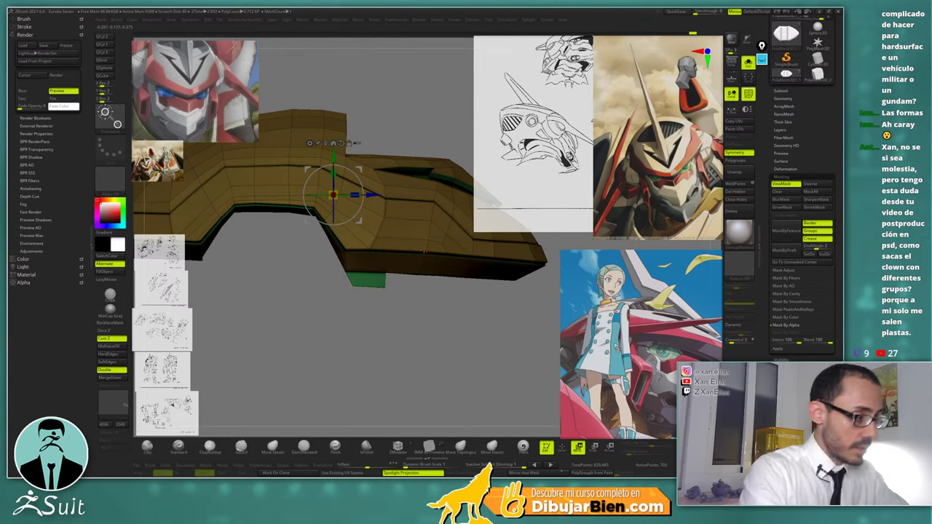
pyautogui.press('q')
pyautogui.keyDown('ctrl'); pyautogui.click(384, 291); pyautogui.keyUp('ctrl')
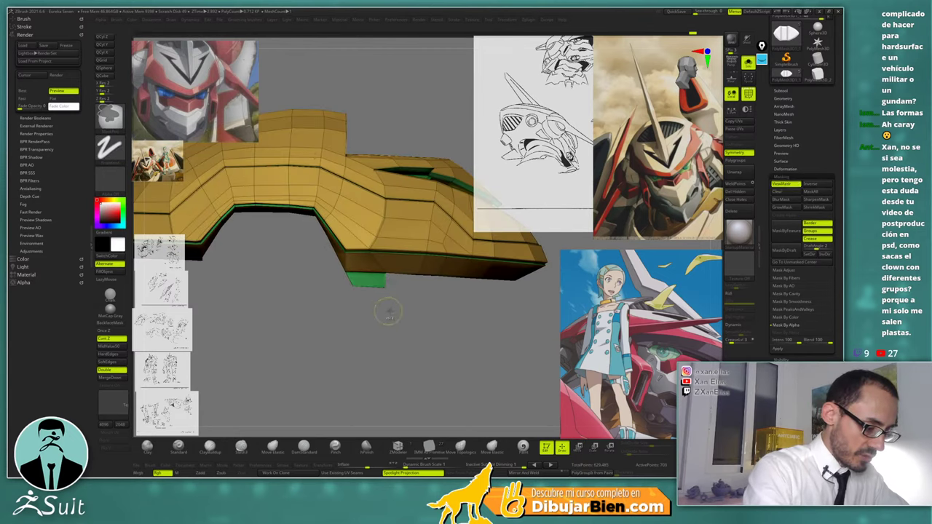
pyautogui.keyDown('ctrl'); pyautogui.click(391, 309); pyautogui.keyUp('ctrl')
pyautogui.press('w')
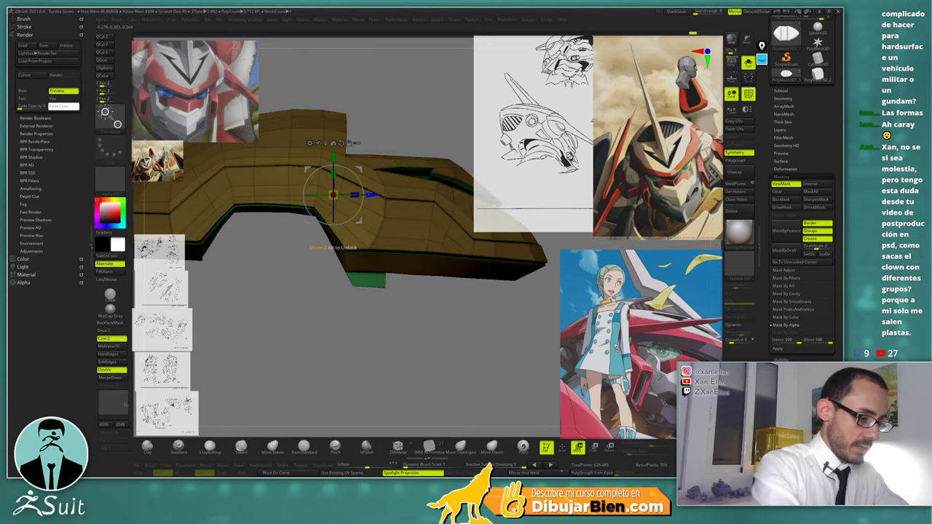
pyautogui.moveTo(369, 195); pyautogui.dragTo(363, 195)
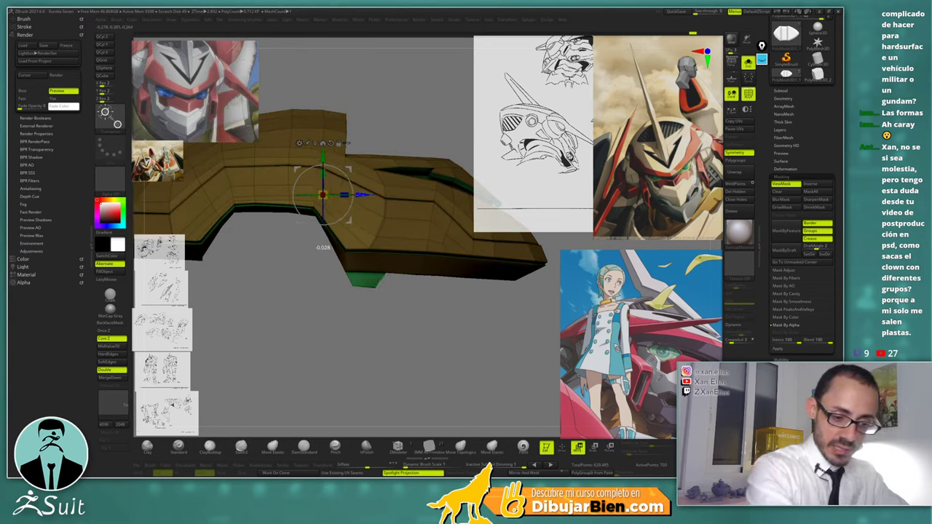
pyautogui.moveTo(323, 156); pyautogui.dragTo(322, 154)
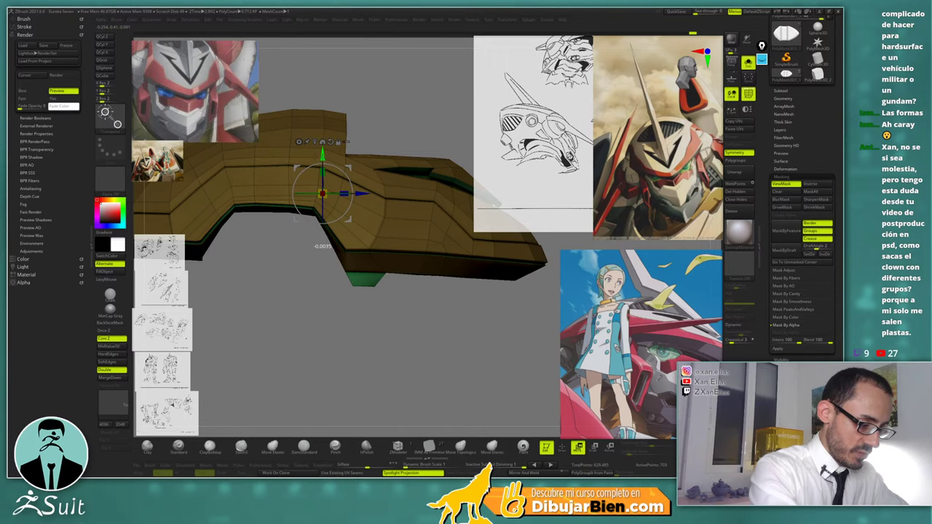
pyautogui.press('q')
pyautogui.moveTo(426, 302); pyautogui.dragTo(429, 182)
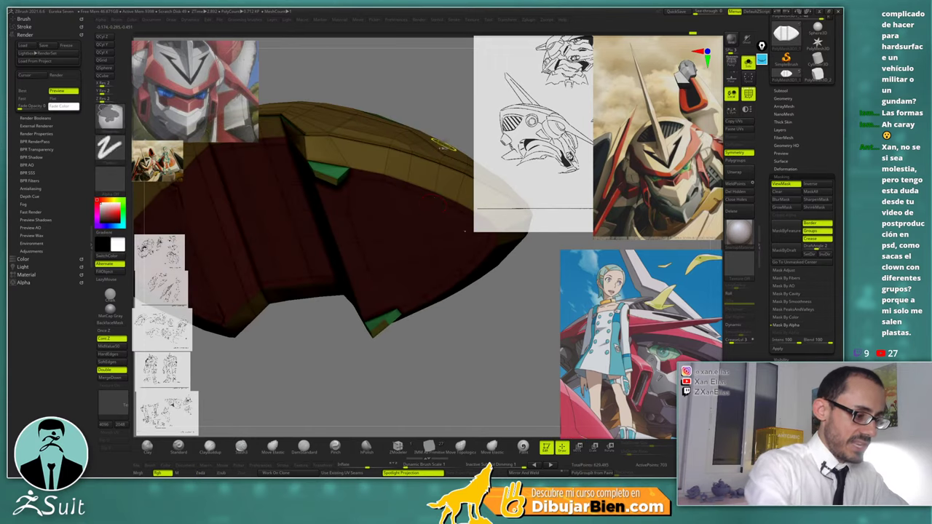
pyautogui.keyDown('ctrl'); pyautogui.moveTo(432, 138); pyautogui.dragTo(456, 150); pyautogui.keyUp('ctrl')
# Crease the edges of the underside tab with the ZModeler Crease Edge action
pyautogui.keyDown('alt'); pyautogui.moveTo(356, 179); pyautogui.dragTo(384, 252, button='right'); pyautogui.keyUp('alt')
pyautogui.press('b')
pyautogui.press('z')
pyautogui.press('m')
pyautogui.press('space')
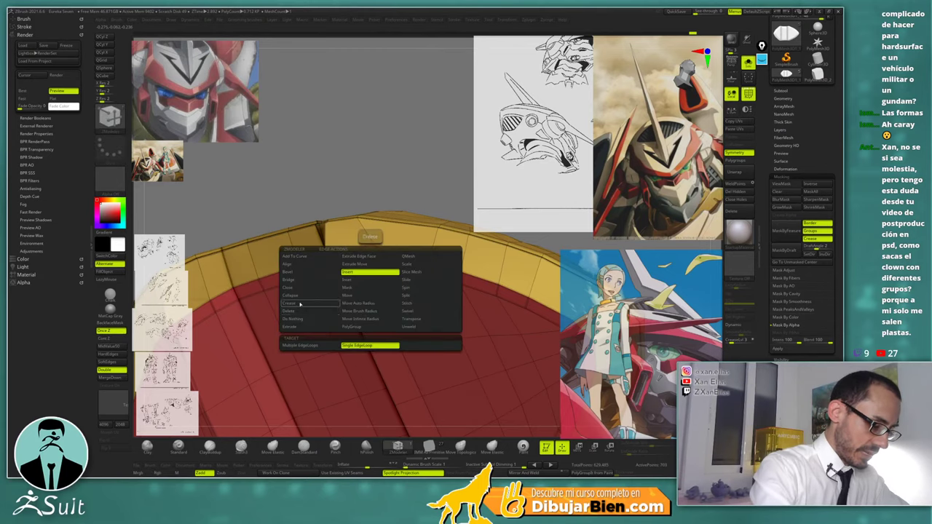
pyautogui.click(299, 302)
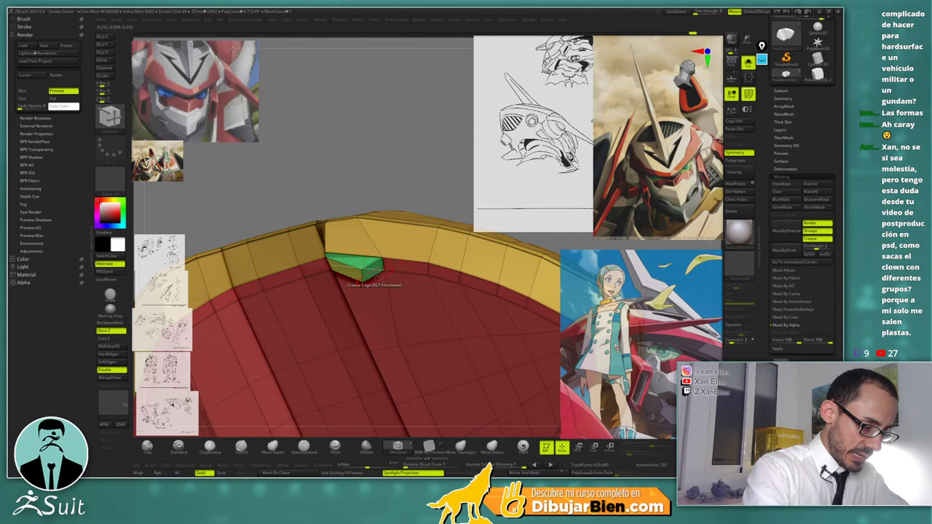
pyautogui.moveTo(364, 259); pyautogui.dragTo(398, 239, button='right')
pyautogui.moveTo(393, 210); pyautogui.dragTo(360, 286)
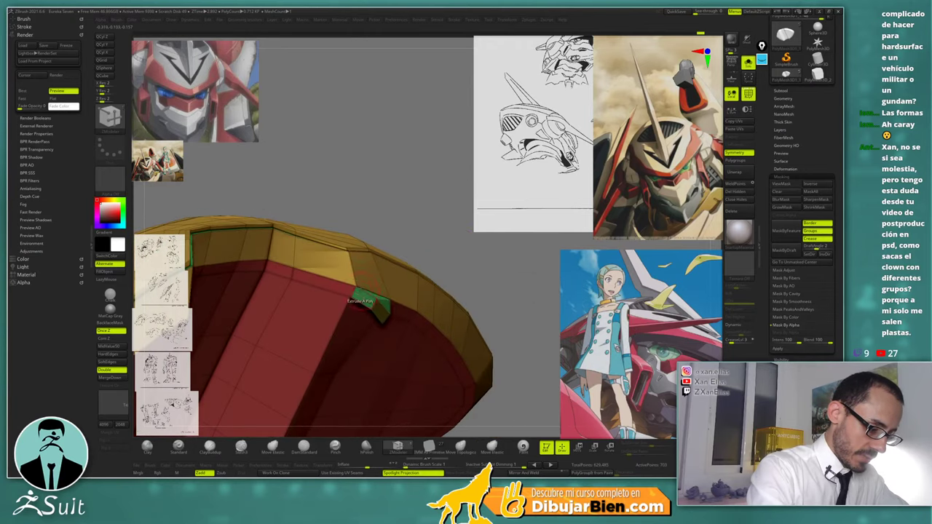
pyautogui.moveTo(361, 291); pyautogui.dragTo(376, 314, button='right')
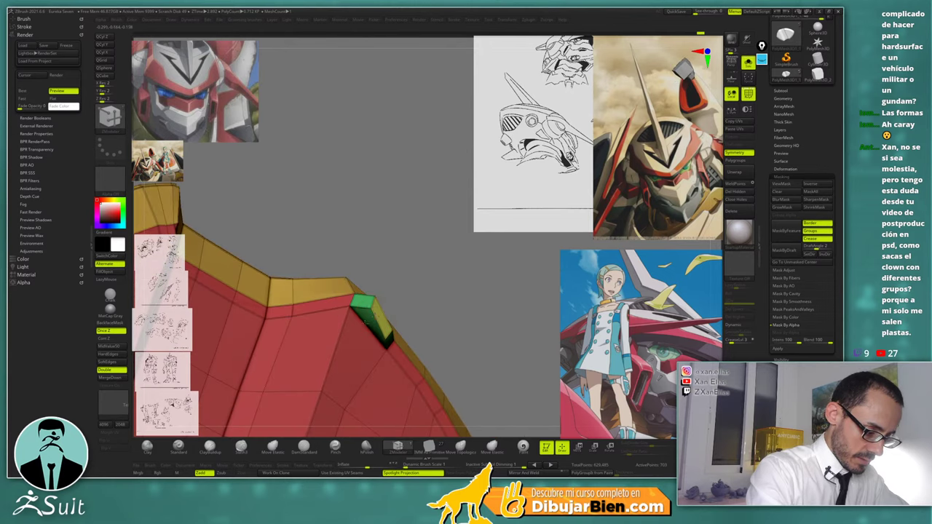
pyautogui.moveTo(364, 322)
pyautogui.keyDown('ctrl'); pyautogui.mouseDown(button='right')
pyautogui.moveTo(364, 267)
pyautogui.moveTo(414, 237)
pyautogui.moveTo(415, 293)
pyautogui.mouseUp(button='right'); pyautogui.keyUp('ctrl')
# Preview the helmet with dynamic subdivision and no polyframe, circling the tab and the matching detail on the reference image for comparison
pyautogui.press('d')
pyautogui.hotkey('shift', 'f')
pyautogui.moveTo(454, 229); pyautogui.dragTo(444, 210, button='right')
pyautogui.keyDown('ctrl'); pyautogui.moveTo(377, 327); pyautogui.dragTo(422, 353, button='right'); pyautogui.keyUp('ctrl')
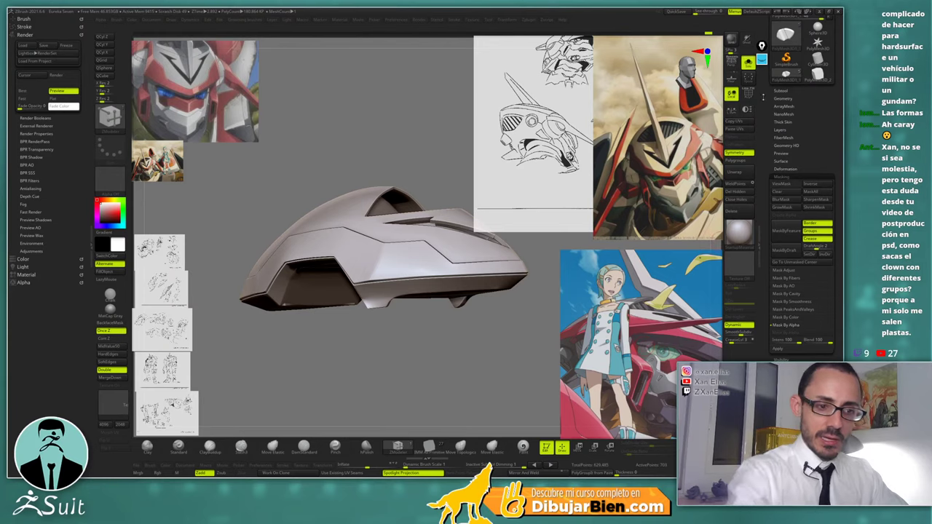
pyautogui.click(761, 62)
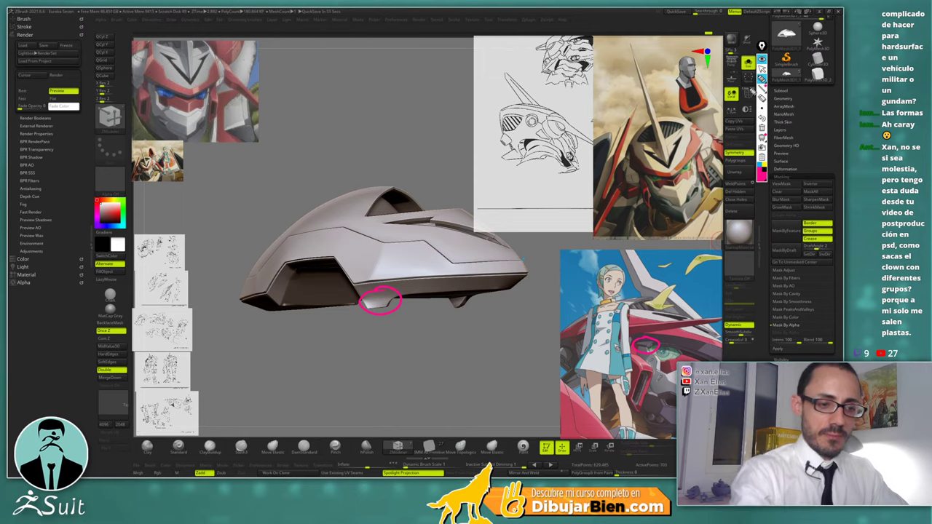
pyautogui.click(761, 59)
pyautogui.moveTo(411, 331); pyautogui.dragTo(390, 284)
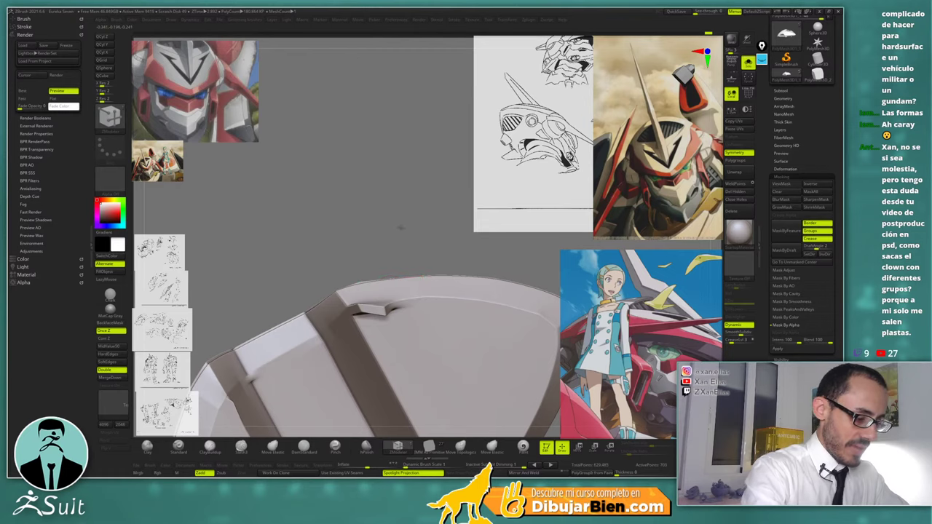
pyautogui.moveTo(400, 227); pyautogui.dragTo(402, 210)
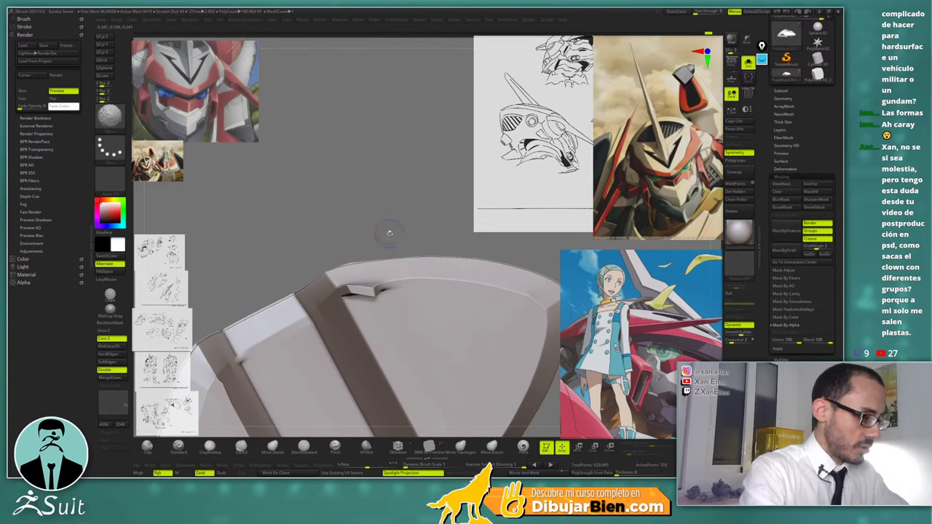
# Examine the tab's shape on the underside both with polyframe and in the smoothed preview
pyautogui.hotkey('shift', 'f')
pyautogui.press('space')
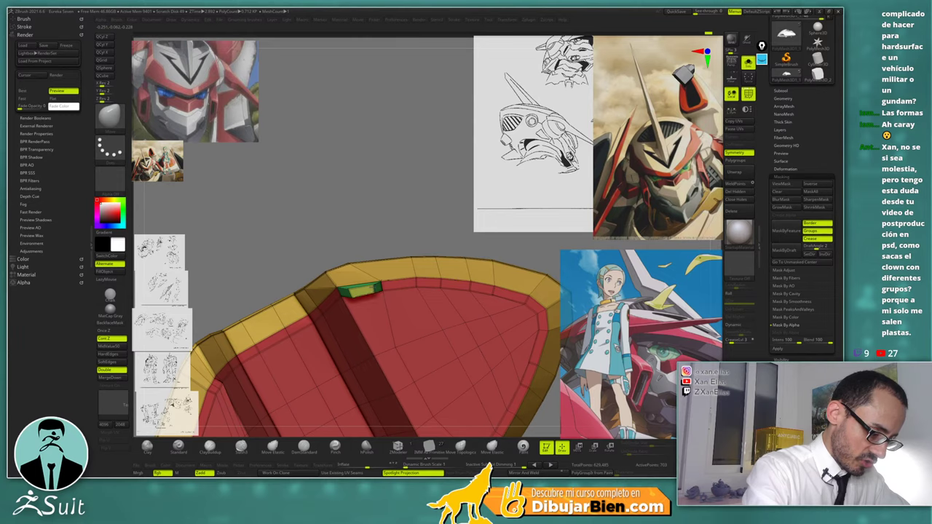
pyautogui.moveTo(377, 273); pyautogui.dragTo(422, 208, button='right')
pyautogui.hotkey('shift', 'f')
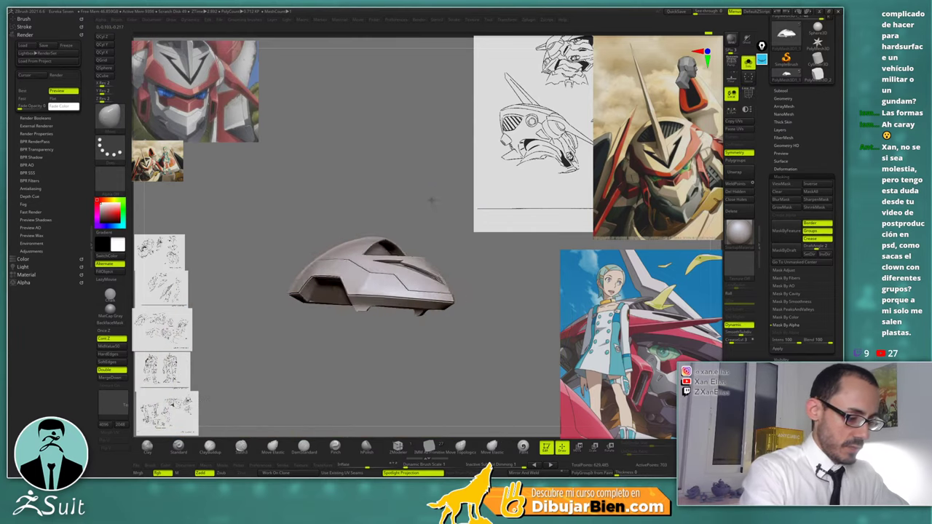
pyautogui.moveTo(432, 193); pyautogui.dragTo(433, 169)
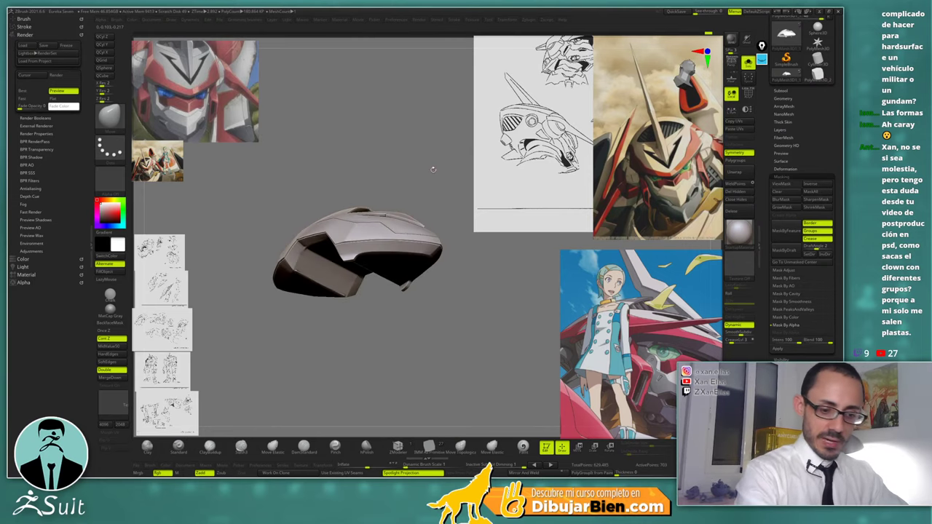
pyautogui.moveTo(425, 291); pyautogui.dragTo(393, 211)
# Assign a new polygroup to the underside's front panel with ZModeler PolyGroup Fill, leaving the inset band red
pyautogui.hotkey('shift', 'f')
pyautogui.keyDown('ctrl'); pyautogui.moveTo(402, 246); pyautogui.dragTo(367, 254, button='right'); pyautogui.keyUp('ctrl')
pyautogui.press('b')
pyautogui.press('z')
pyautogui.press('m')
pyautogui.press('space')
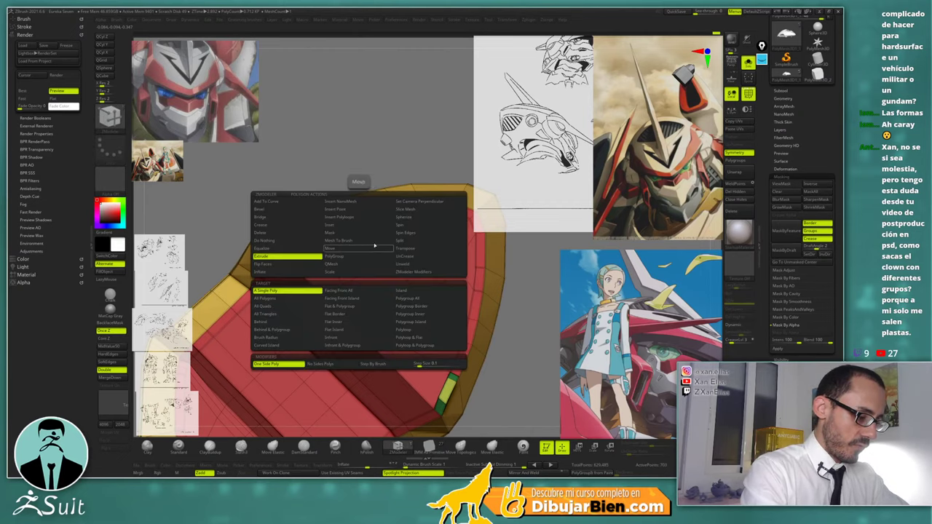
pyautogui.click(335, 258)
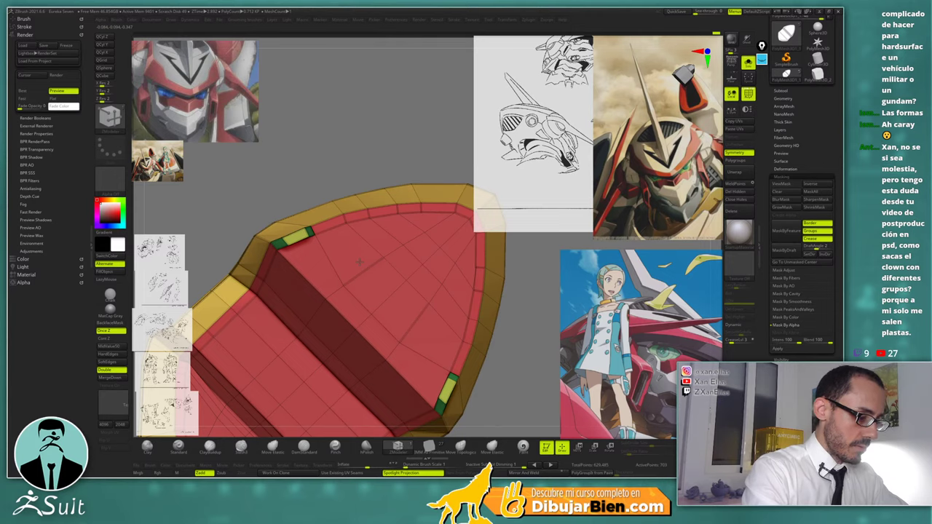
pyautogui.click(356, 251)
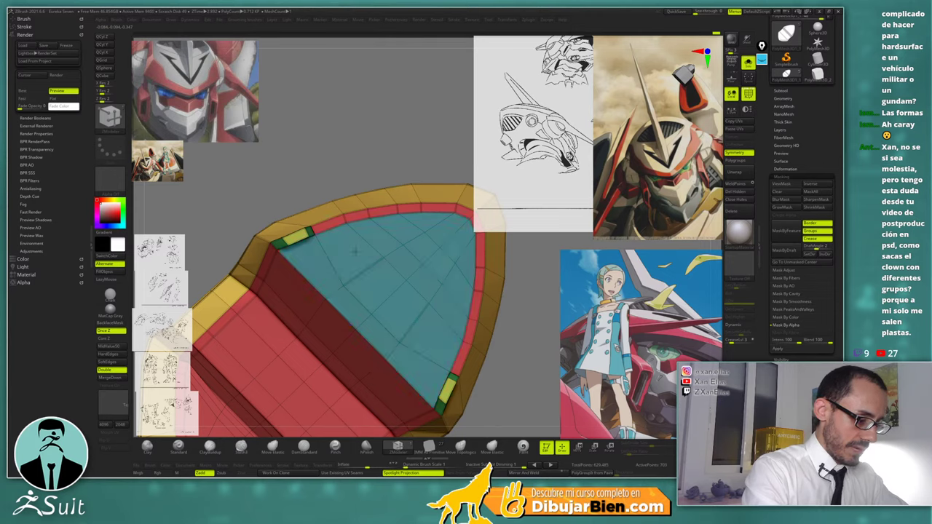
# Extend the blue polygroup to the remaining inner underside faces with PolyGroup Fill, and select Crease as the edge action
pyautogui.keyDown('alt'); pyautogui.moveTo(412, 323); pyautogui.dragTo(453, 224, button='right'); pyautogui.keyUp('alt')
pyautogui.click(348, 218)
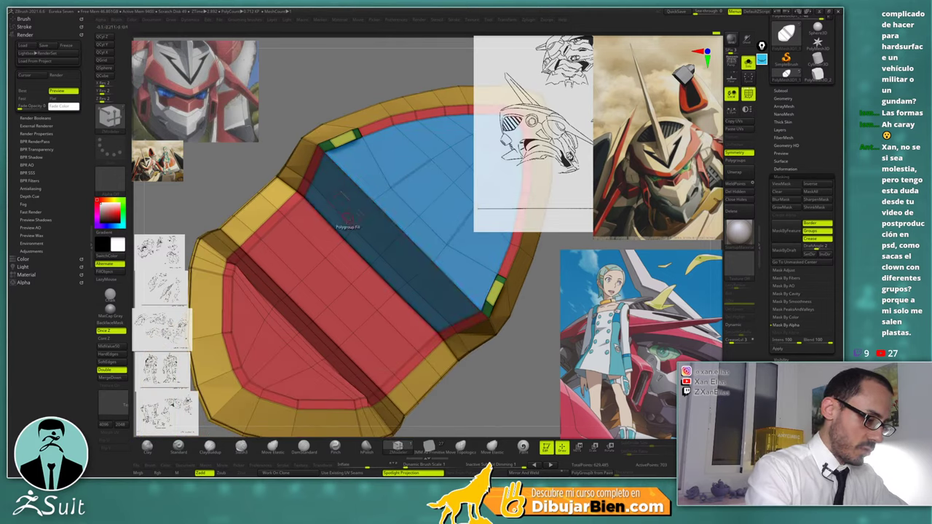
pyautogui.click(294, 279)
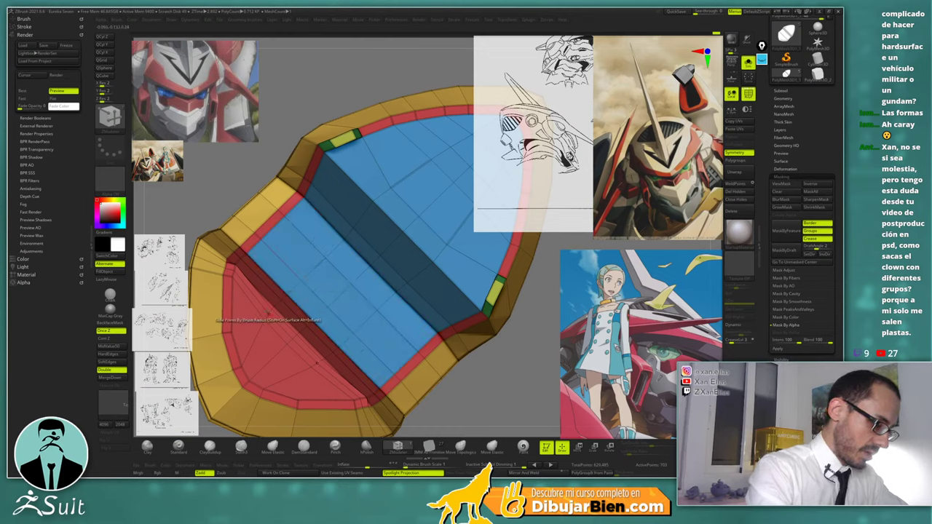
pyautogui.click(270, 339)
pyautogui.click(288, 314)
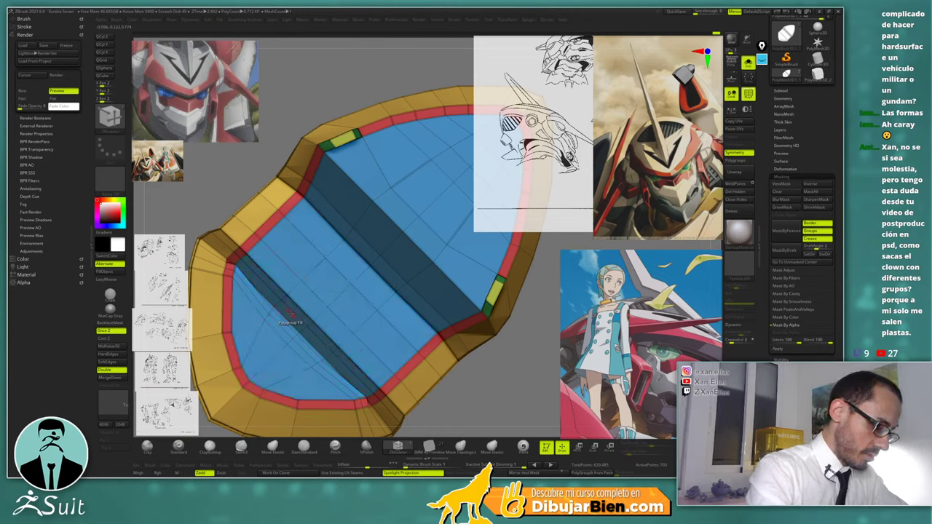
pyautogui.press('space')
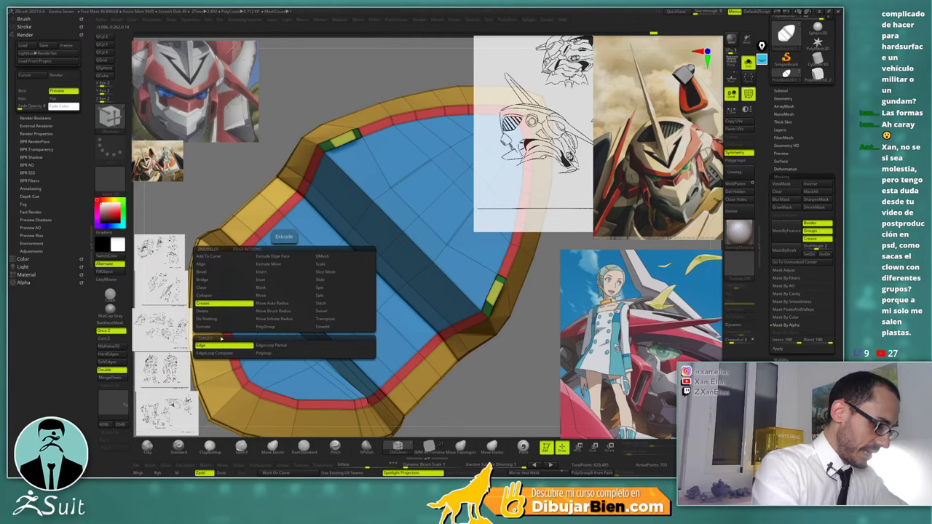
pyautogui.click(218, 303)
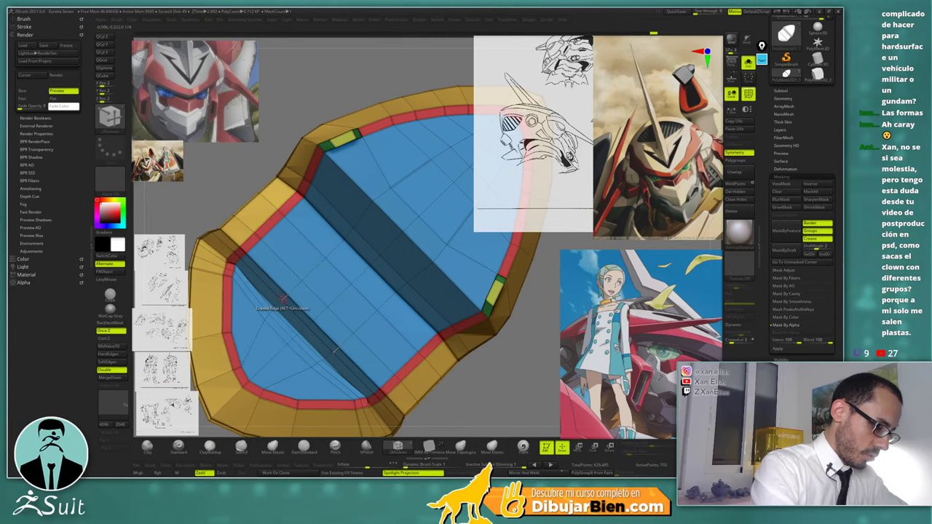
# Extrude the blue underside area slightly using the ZModeler Extrude polygon action with Polygroup Island as target
pyautogui.keyDown('alt'); pyautogui.moveTo(319, 259); pyautogui.dragTo(257, 334, button='right'); pyautogui.keyUp('alt')
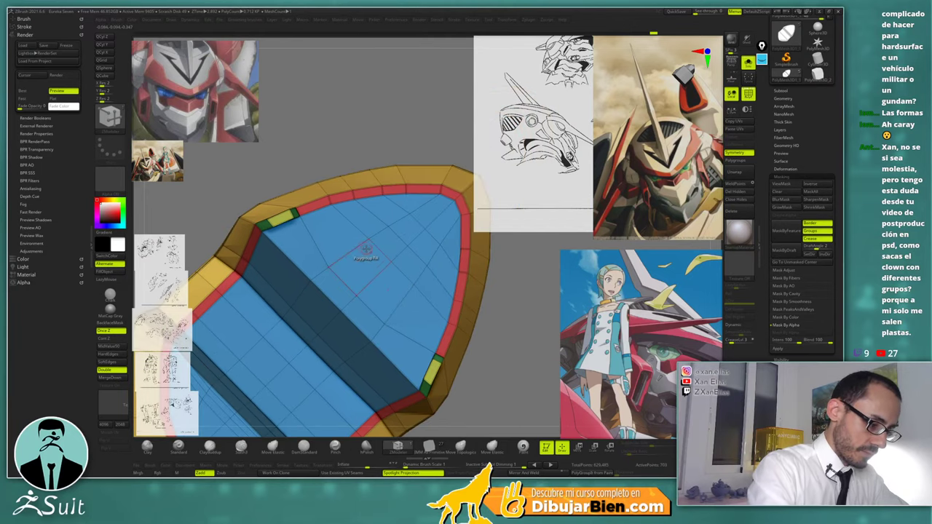
pyautogui.moveTo(370, 239); pyautogui.dragTo(349, 218, button='right')
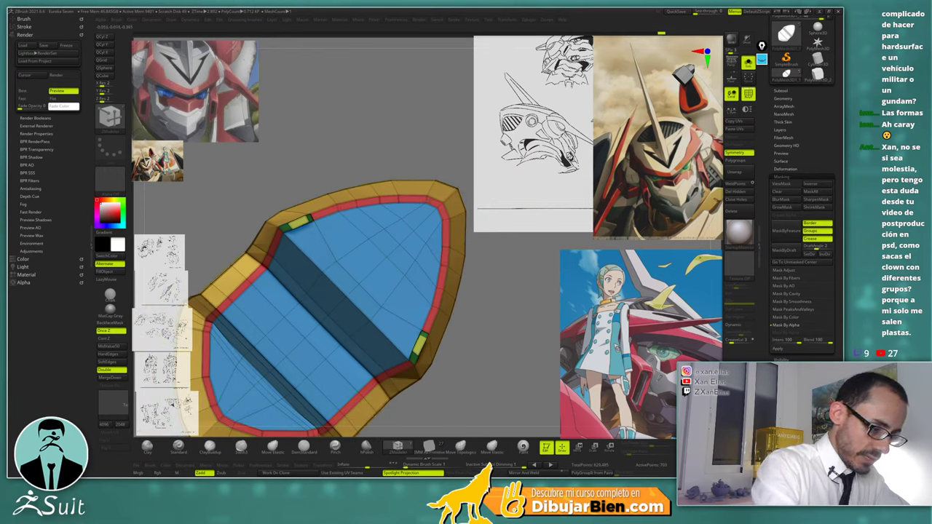
pyautogui.keyDown('alt'); pyautogui.moveTo(433, 266); pyautogui.dragTo(412, 243, button='right'); pyautogui.keyUp('alt')
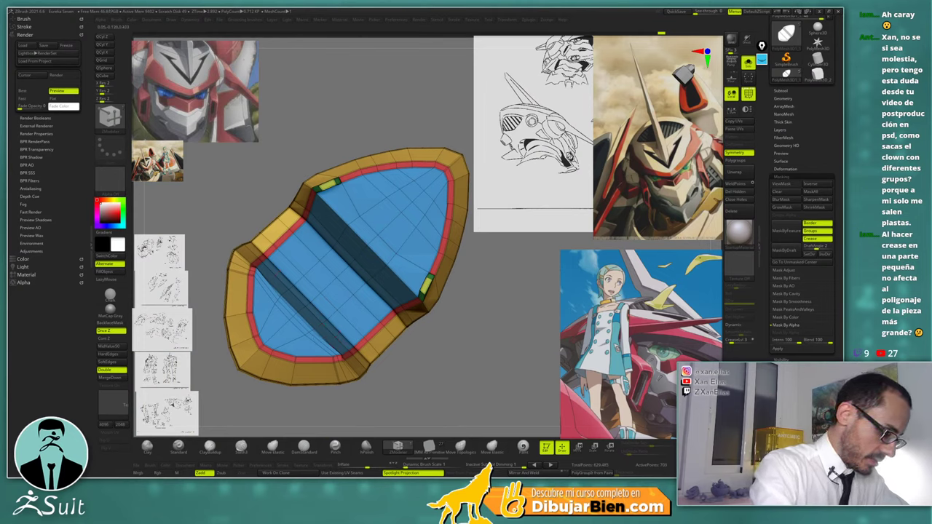
pyautogui.keyDown('ctrl'); pyautogui.moveTo(347, 287); pyautogui.dragTo(371, 266, button='right'); pyautogui.keyUp('ctrl')
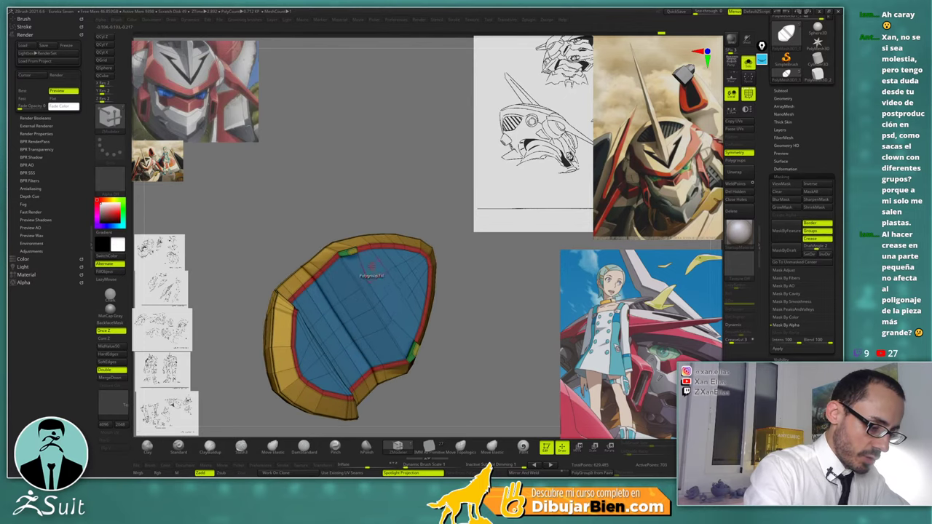
pyautogui.press('space')
pyautogui.click(299, 256)
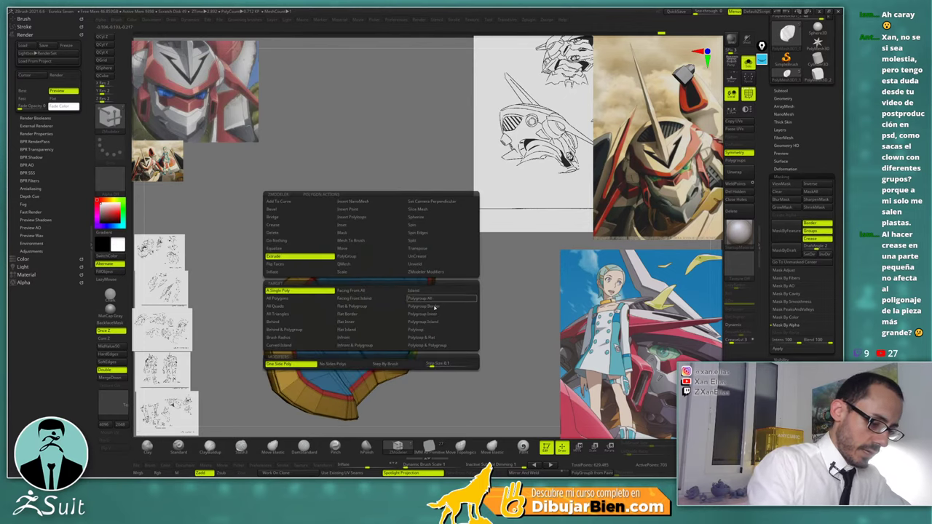
pyautogui.click(430, 323)
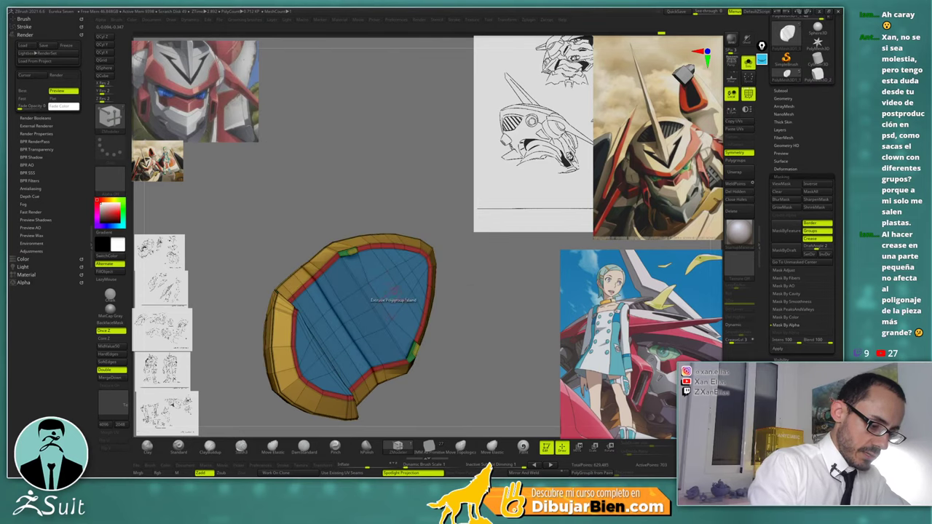
pyautogui.moveTo(404, 287); pyautogui.dragTo(396, 290)
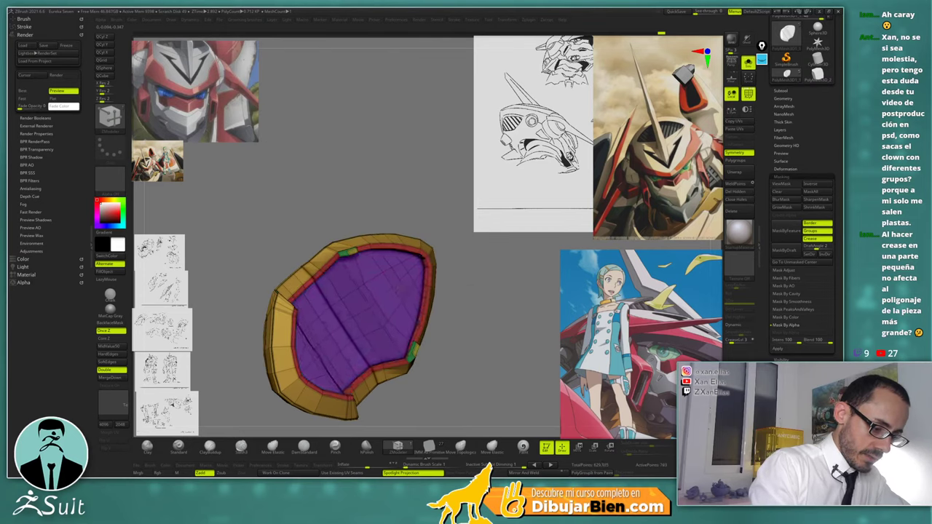
# Smooth the uneven lower edge of the purple inner panel on the underside, out to where it meets the red band
pyautogui.moveTo(393, 309)
pyautogui.mouseDown(button='right')
pyautogui.moveTo(291, 362)
pyautogui.moveTo(274, 350)
pyautogui.moveTo(277, 384)
pyautogui.moveTo(303, 326)
pyautogui.mouseUp(button='right')
pyautogui.moveTo(282, 291)
pyautogui.mouseDown(button='right')
pyautogui.moveTo(321, 269)
pyautogui.moveTo(282, 259)
pyautogui.moveTo(291, 313)
pyautogui.moveTo(374, 268)
pyautogui.mouseUp(button='right')
pyautogui.keyDown('alt'); pyautogui.moveTo(420, 235); pyautogui.dragTo(419, 385, button='right'); pyautogui.keyUp('alt')
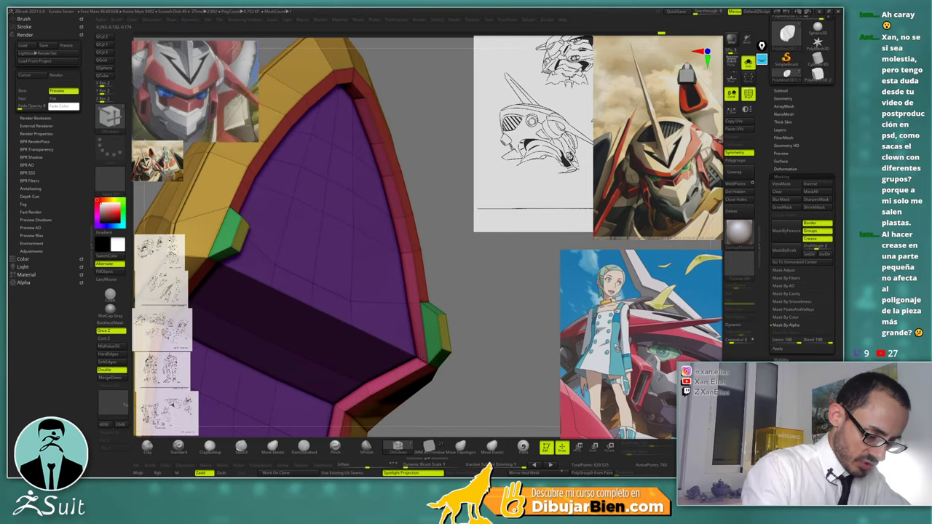
pyautogui.moveTo(419, 361); pyautogui.dragTo(376, 285)
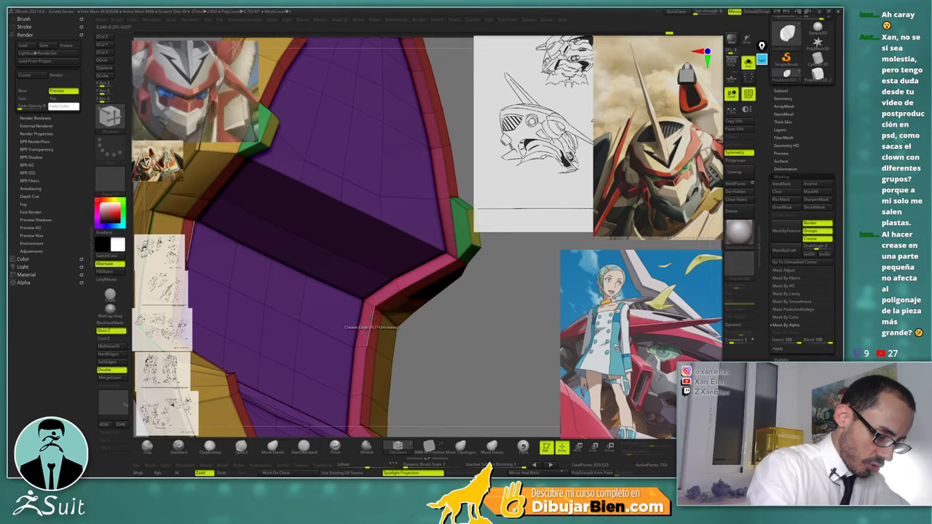
pyautogui.keyDown('ctrl'); pyautogui.moveTo(430, 318); pyautogui.dragTo(379, 331, button='right'); pyautogui.keyUp('ctrl')
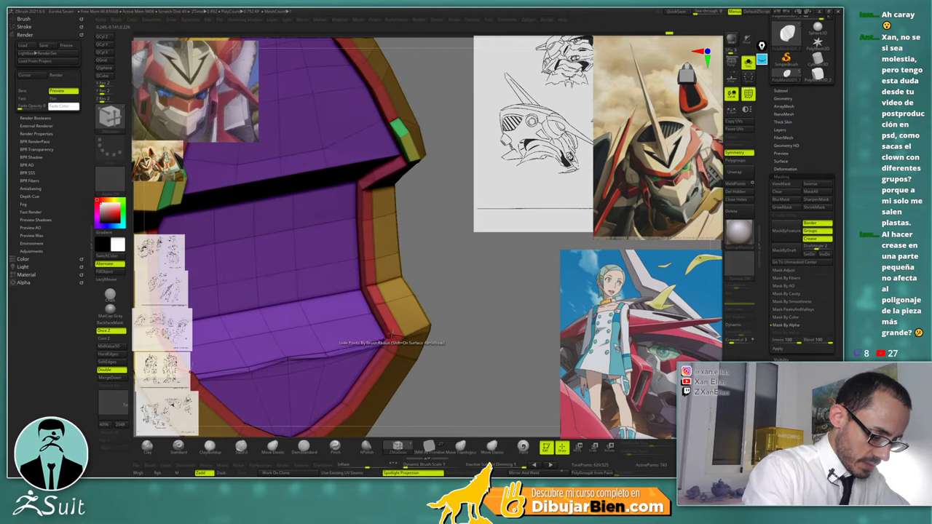
pyautogui.press('shift')
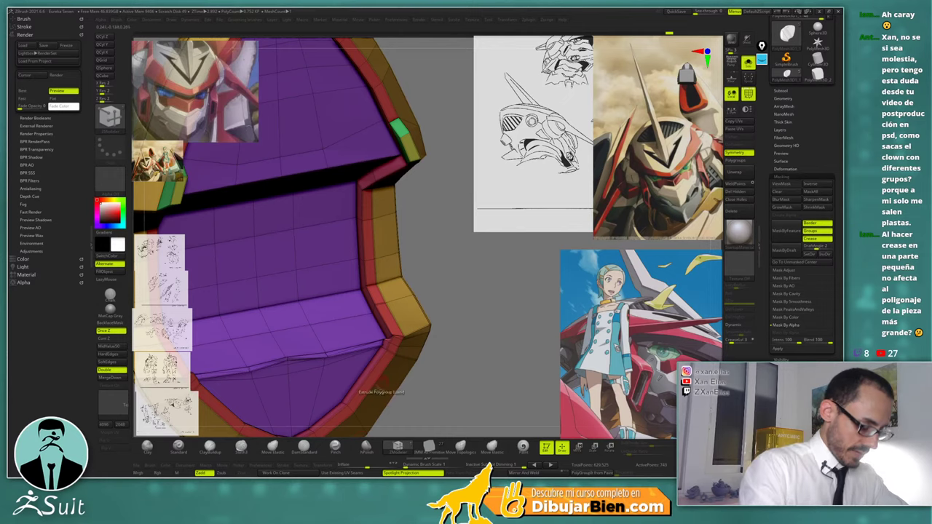
pyautogui.click(410, 473)
pyautogui.press('shift')
pyautogui.keyDown('shift'); pyautogui.moveTo(328, 355); pyautogui.dragTo(244, 365); pyautogui.keyUp('shift')
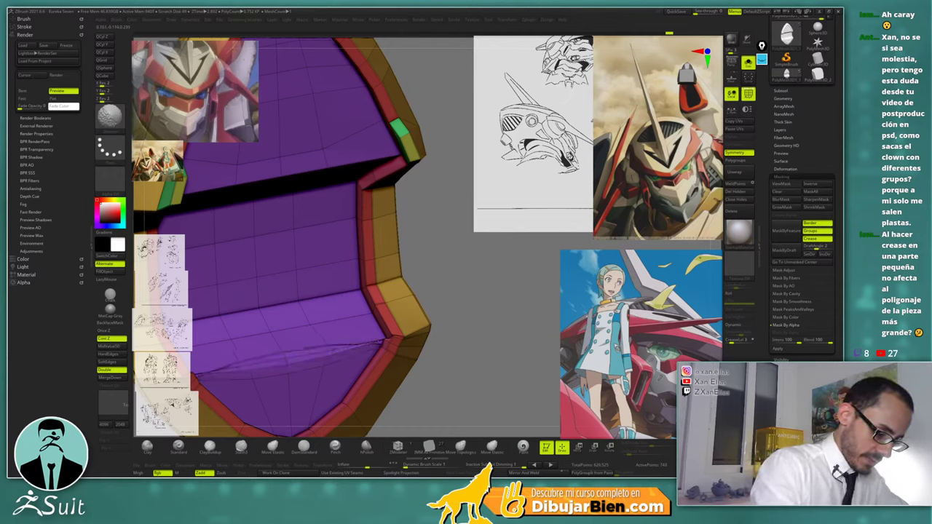
pyautogui.keyDown('shift'); pyautogui.moveTo(371, 345); pyautogui.dragTo(339, 356); pyautogui.keyUp('shift')
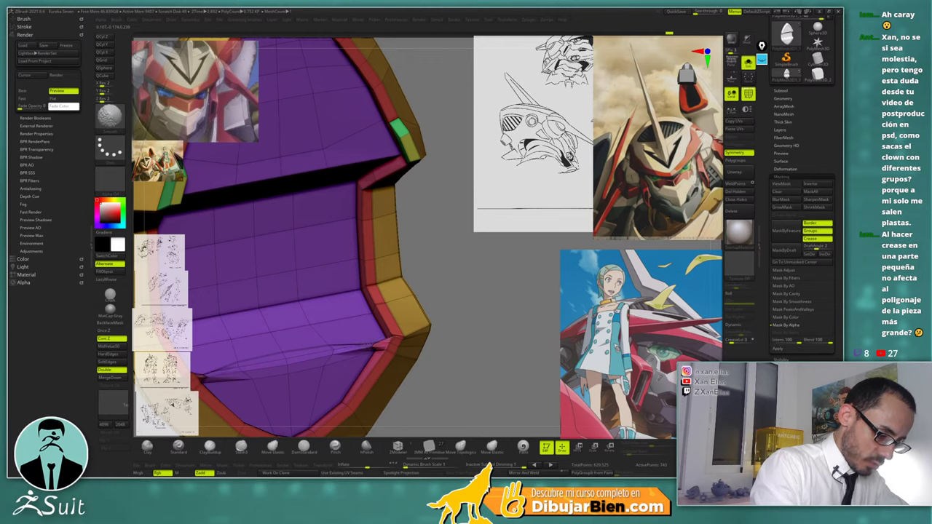
# Refine the purple panel's edge at the red band's corner with the Move brush, checking it from several angles
pyautogui.moveTo(422, 290); pyautogui.dragTo(502, 294)
pyautogui.moveTo(377, 331); pyautogui.dragTo(428, 295, button='right')
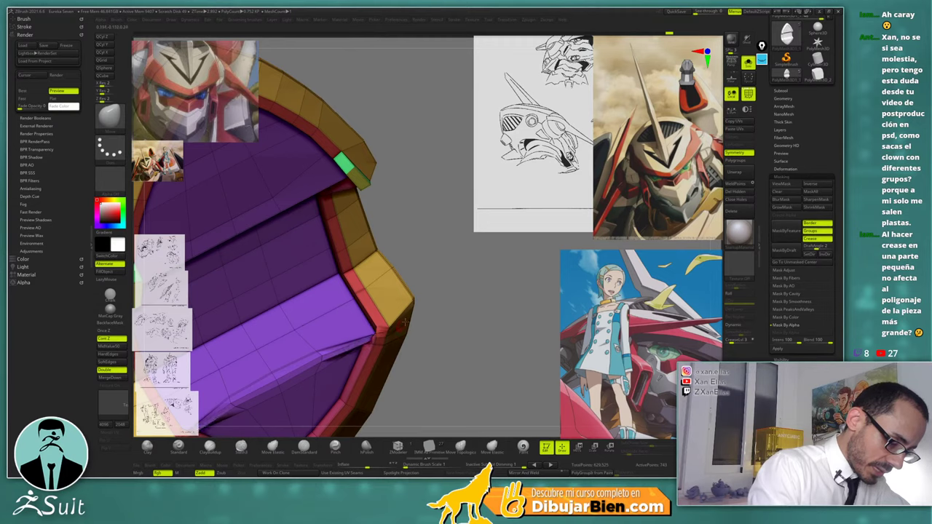
pyautogui.moveTo(404, 322); pyautogui.dragTo(380, 326, button='right')
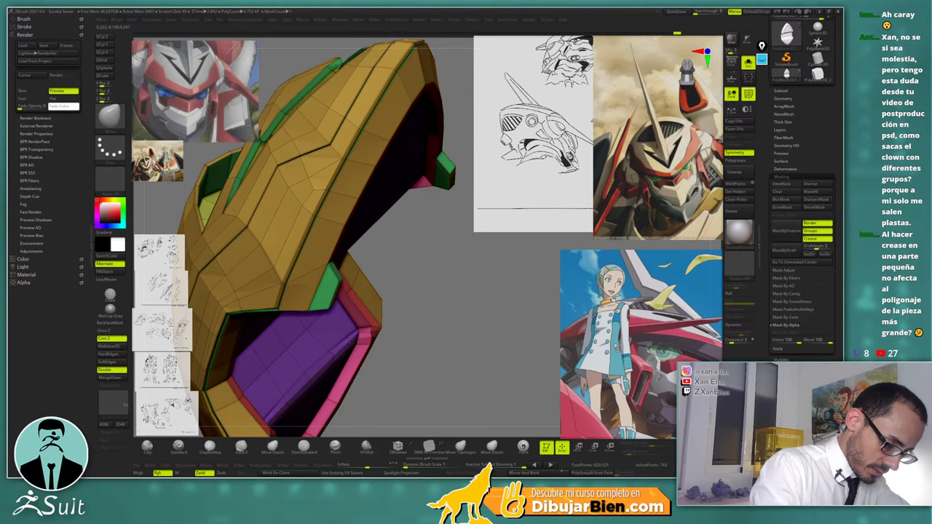
pyautogui.moveTo(429, 313); pyautogui.dragTo(368, 329, button='right')
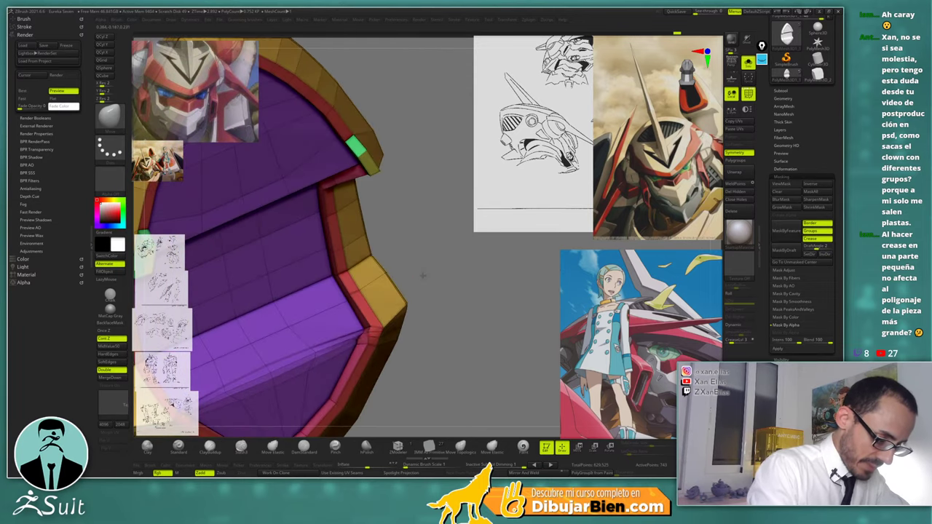
pyautogui.moveTo(422, 275); pyautogui.dragTo(359, 338, button='right')
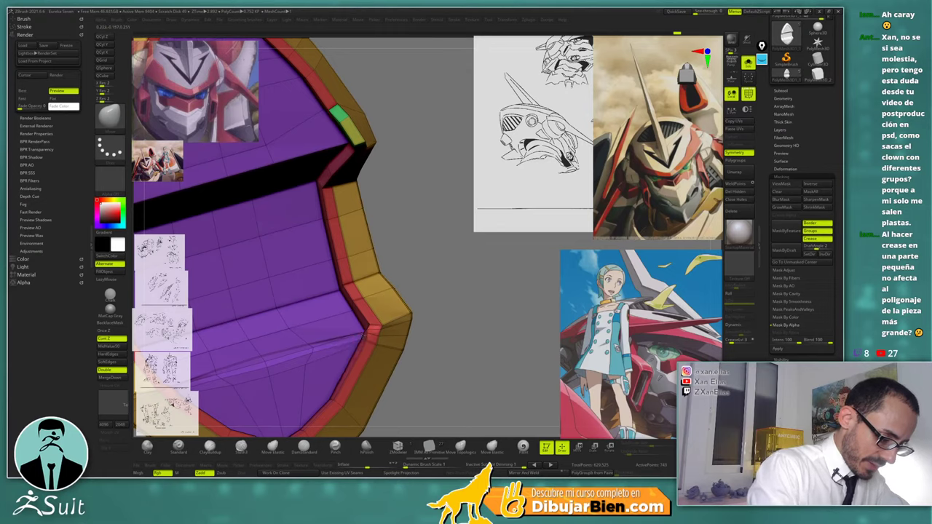
pyautogui.moveTo(368, 331); pyautogui.dragTo(368, 332, button='right')
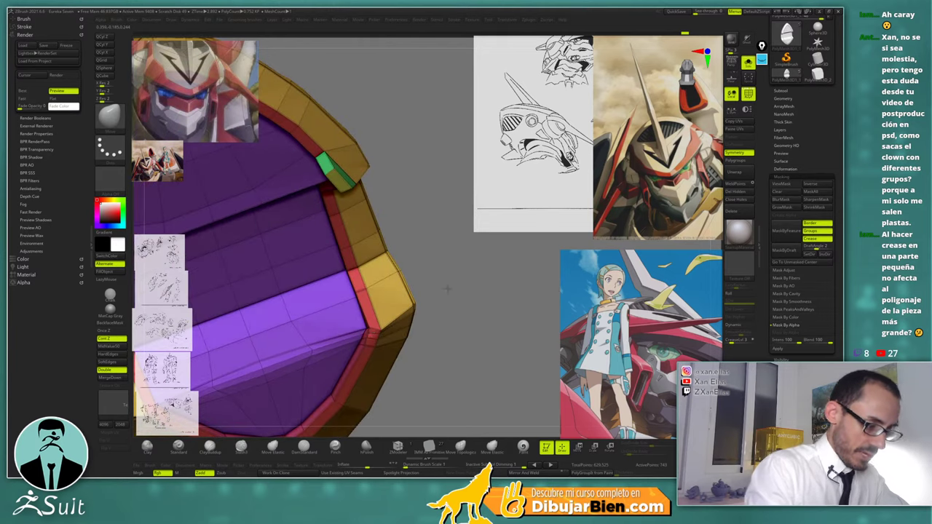
# Check the underside in the smoothed preview, first with the whole helmet and then with the shell isolated
pyautogui.keyDown('ctrl'); pyautogui.moveTo(448, 289); pyautogui.dragTo(495, 290, button='right'); pyautogui.keyUp('ctrl')
pyautogui.hotkey('shift', 'f')
pyautogui.press('d')
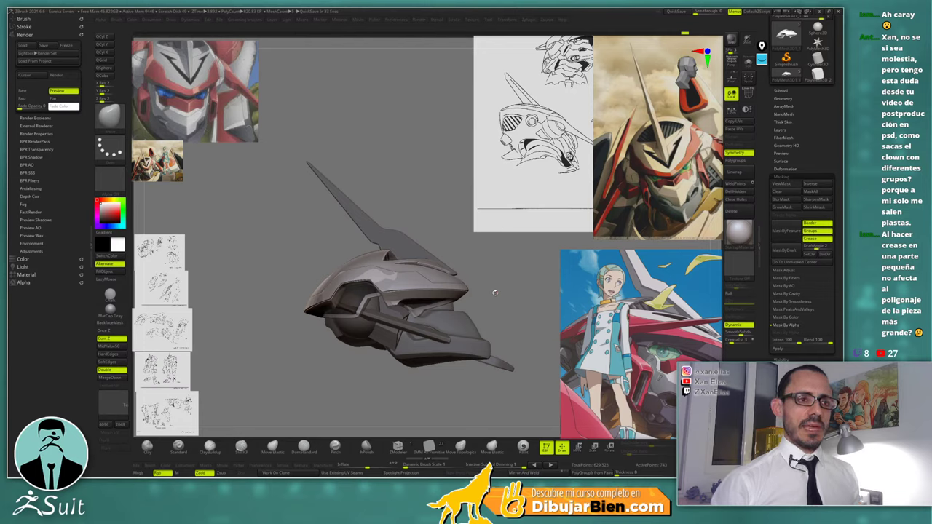
pyautogui.moveTo(449, 203); pyautogui.dragTo(441, 216)
pyautogui.hotkey('shift', 's')
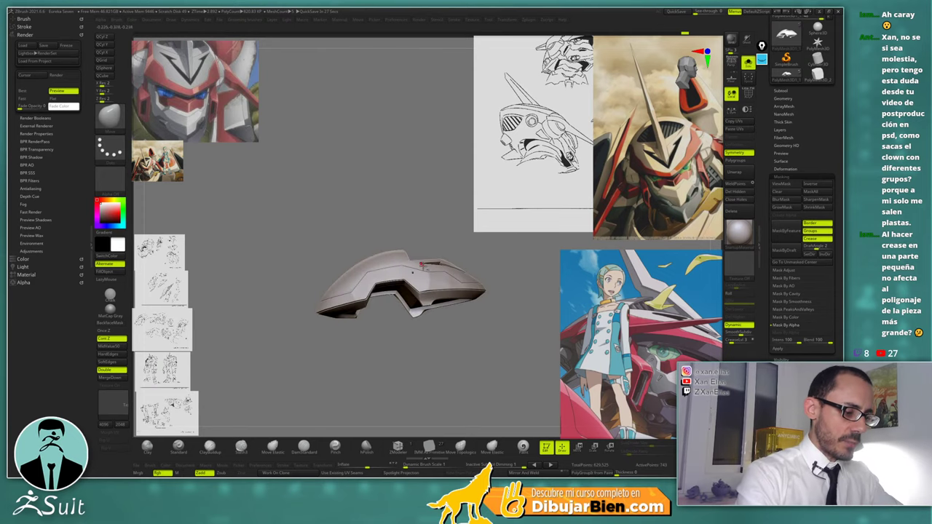
pyautogui.keyDown('ctrl'); pyautogui.moveTo(420, 265); pyautogui.dragTo(423, 234, button='right'); pyautogui.keyUp('ctrl')
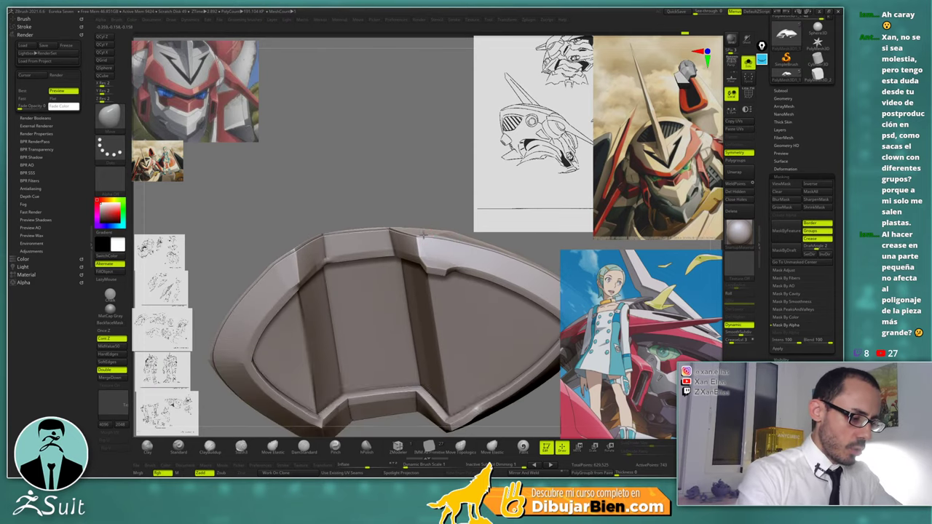
pyautogui.moveTo(422, 234); pyautogui.dragTo(350, 243)
pyautogui.hotkey('shift', 'f')
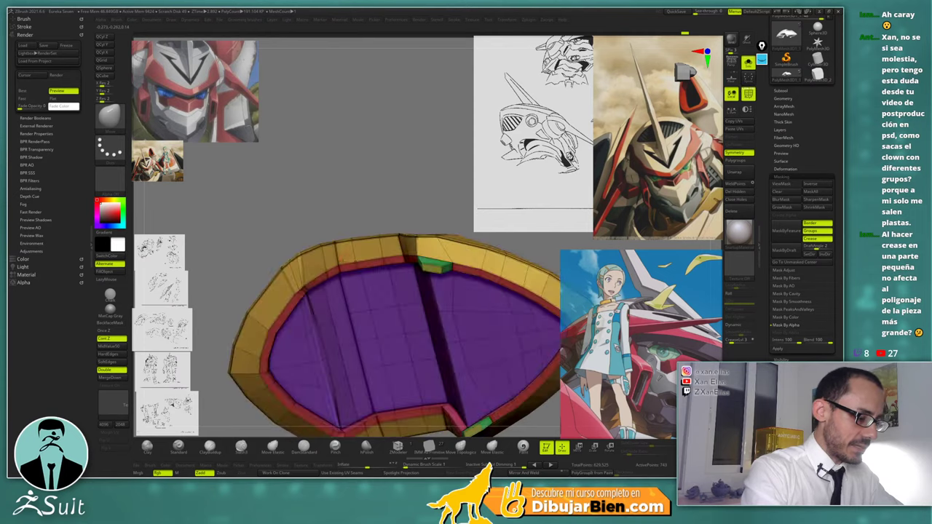
# Examine the edge flow and creases around the purple panel and red band on the underside with ZModeler active and polyframe on
pyautogui.keyDown('ctrl'); pyautogui.moveTo(342, 260); pyautogui.dragTo(342, 280, button='right'); pyautogui.keyUp('ctrl')
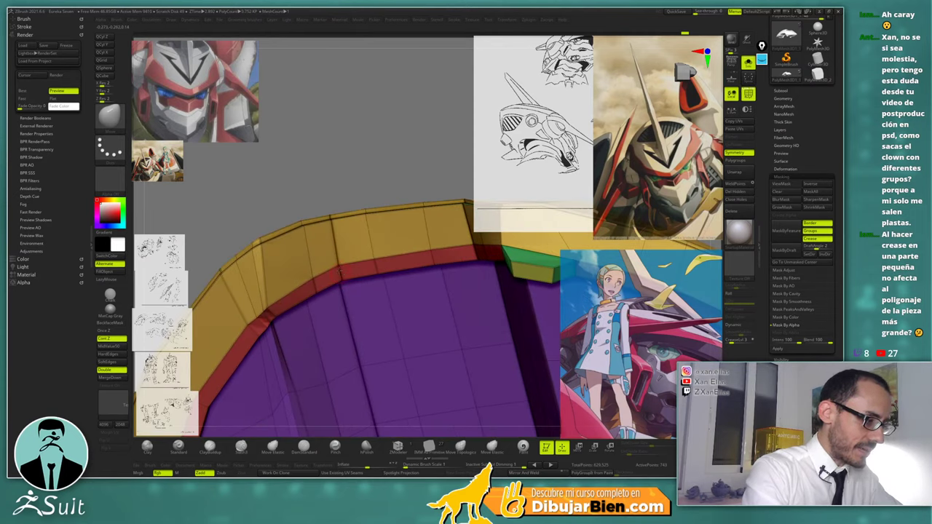
pyautogui.press('b')
pyautogui.press('z')
pyautogui.press('m')
pyautogui.keyDown('ctrl'); pyautogui.moveTo(335, 274); pyautogui.dragTo(334, 220, button='right'); pyautogui.keyUp('ctrl')
pyautogui.keyDown('alt'); pyautogui.moveTo(335, 219); pyautogui.dragTo(330, 175, button='right'); pyautogui.keyUp('alt')
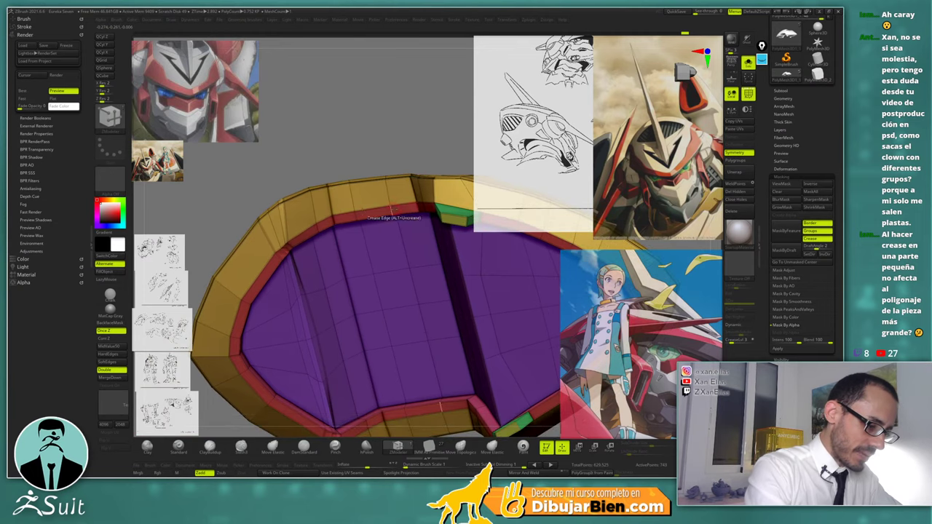
pyautogui.moveTo(393, 217); pyautogui.dragTo(384, 136)
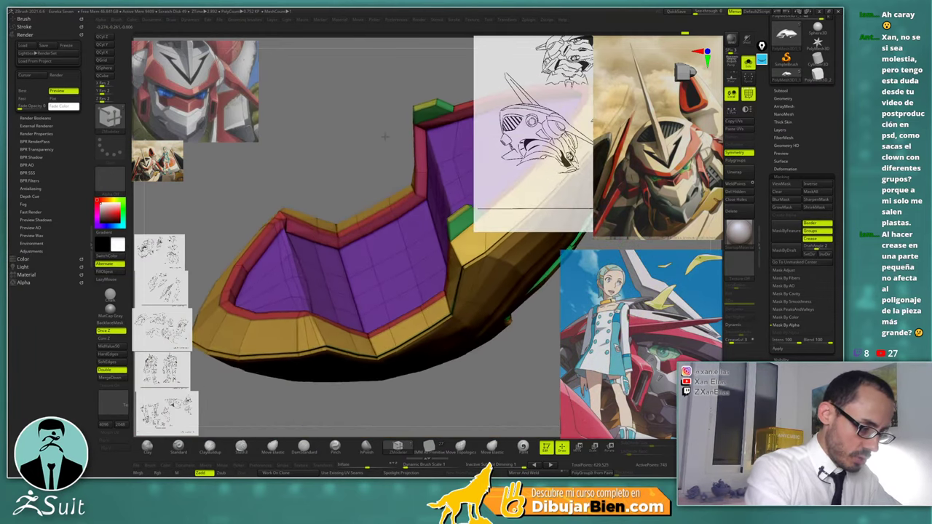
pyautogui.moveTo(385, 136); pyautogui.dragTo(384, 130, button='right')
pyautogui.moveTo(316, 265); pyautogui.dragTo(307, 237, button='right')
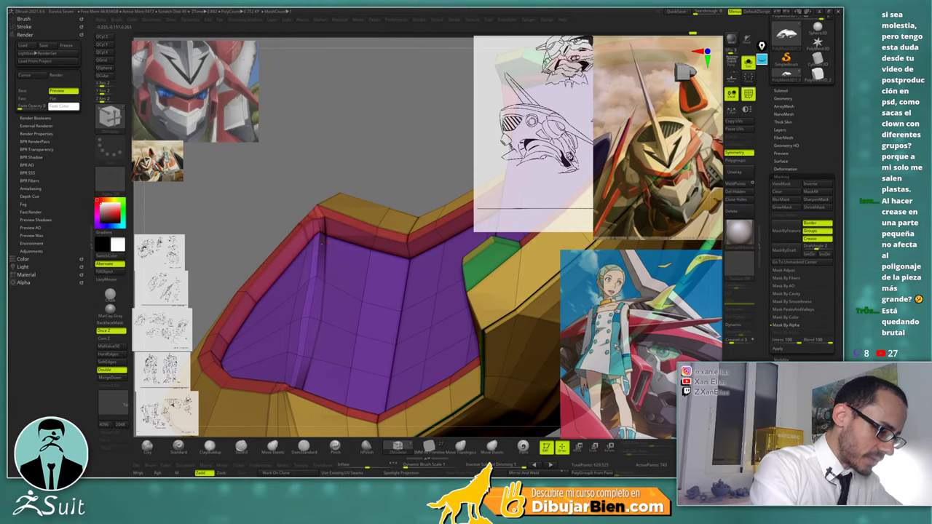
pyautogui.moveTo(310, 297); pyautogui.dragTo(293, 262, button='right')
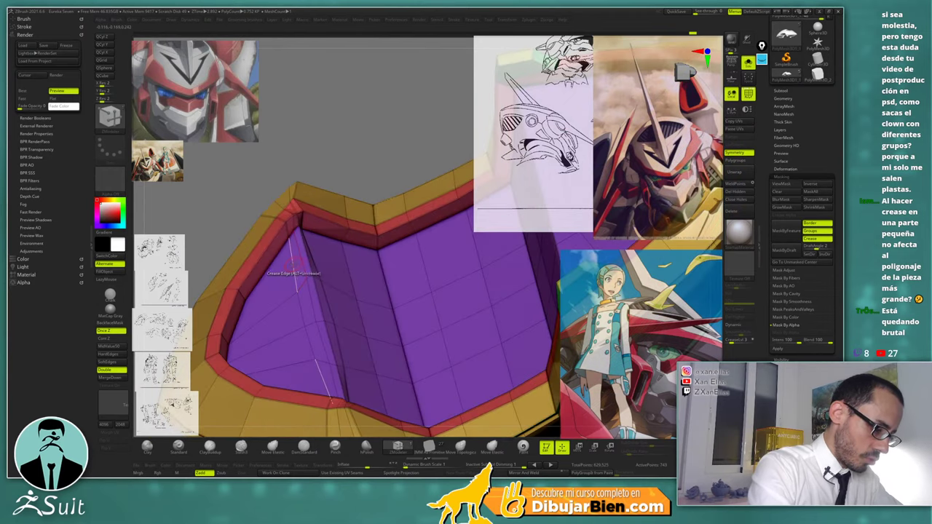
pyautogui.keyDown('ctrl'); pyautogui.moveTo(315, 321); pyautogui.dragTo(318, 263, button='right'); pyautogui.keyUp('ctrl')
pyautogui.moveTo(397, 150); pyautogui.dragTo(422, 199, button='right')
pyautogui.moveTo(419, 209); pyautogui.dragTo(374, 217)
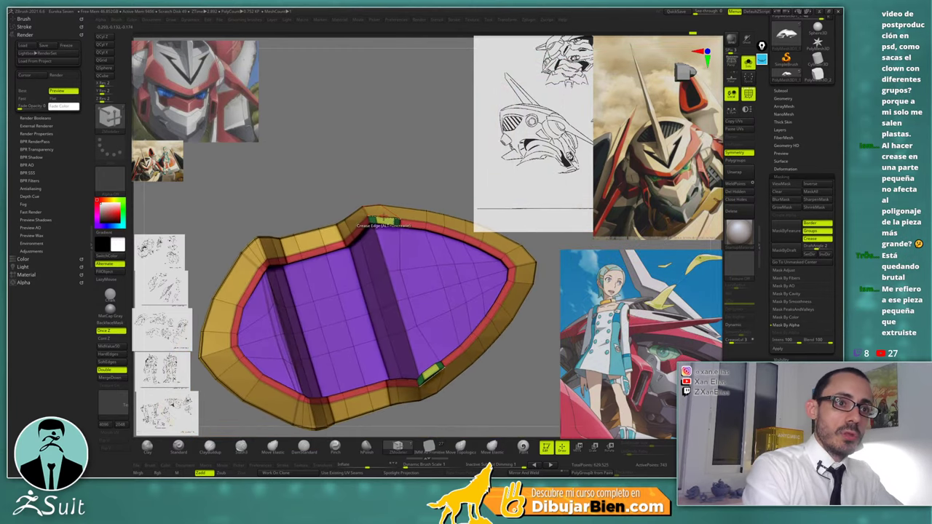
# Compare the shell's smoothed preview with creasing removed and with the crease level restored
pyautogui.keyDown('ctrl'); pyautogui.moveTo(385, 216); pyautogui.dragTo(383, 250, button='right'); pyautogui.keyUp('ctrl')
pyautogui.moveTo(382, 249); pyautogui.dragTo(352, 246)
pyautogui.press('d')
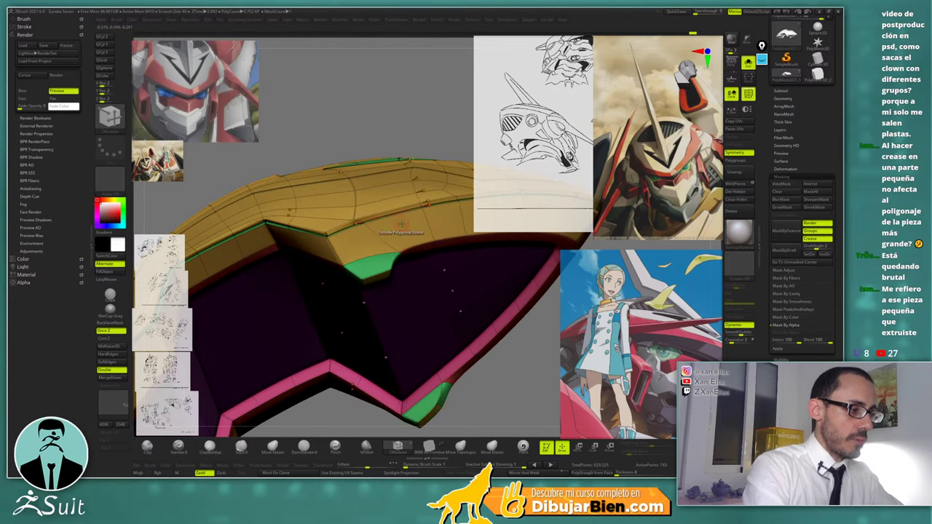
pyautogui.hotkey('shift', 'f')
pyautogui.press('f')
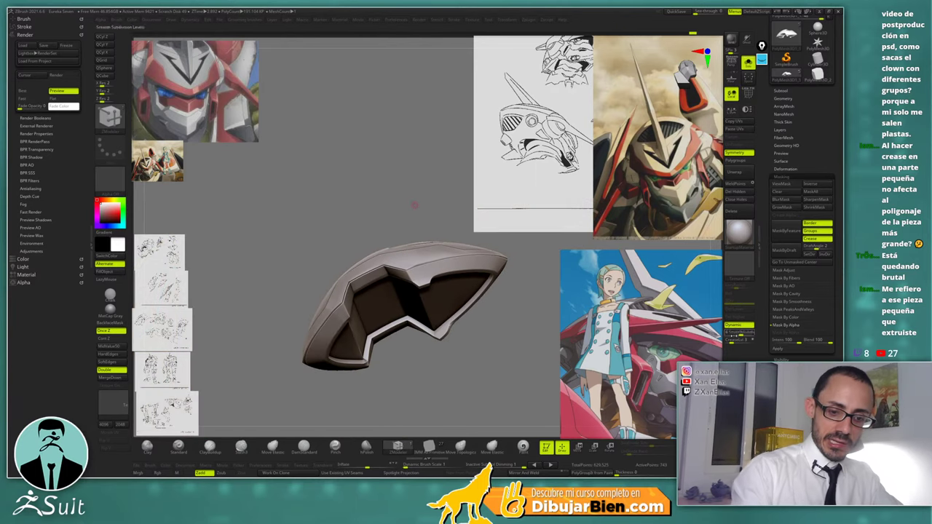
pyautogui.moveTo(414, 204); pyautogui.dragTo(516, 354)
pyautogui.keyDown('alt'); pyautogui.moveTo(550, 301); pyautogui.dragTo(528, 334); pyautogui.keyUp('alt')
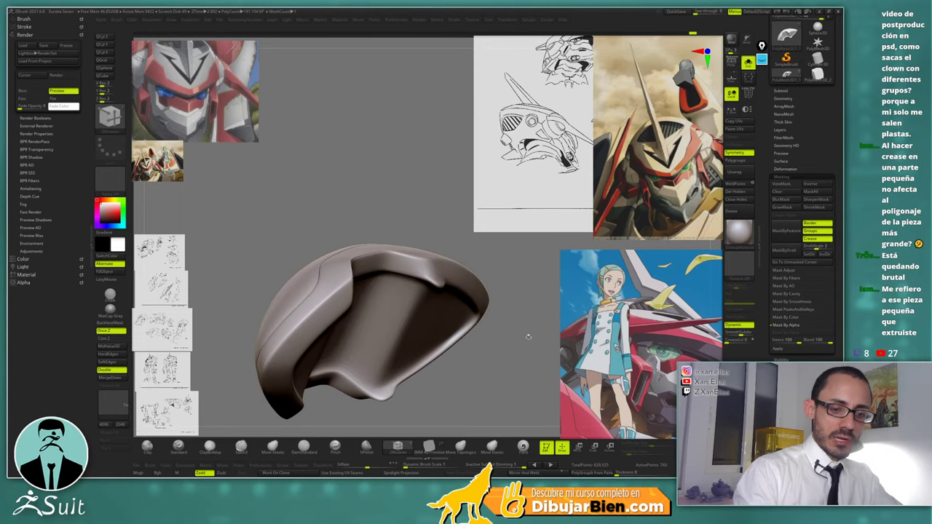
pyautogui.click(732, 341)
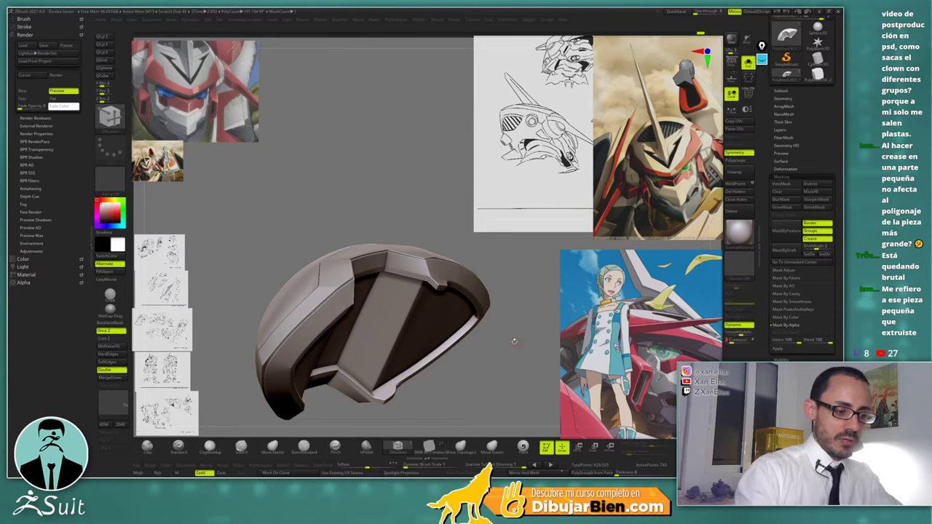
# Examine the shell's outer surface and the rim around its underside in both the smoothed preview and polyframe
pyautogui.moveTo(514, 340); pyautogui.dragTo(496, 350)
pyautogui.moveTo(398, 280)
pyautogui.keyDown('ctrl'); pyautogui.mouseDown(button='right')
pyautogui.moveTo(412, 306)
pyautogui.moveTo(415, 275)
pyautogui.mouseUp(button='right'); pyautogui.keyUp('ctrl')
pyautogui.moveTo(430, 269); pyautogui.dragTo(474, 274)
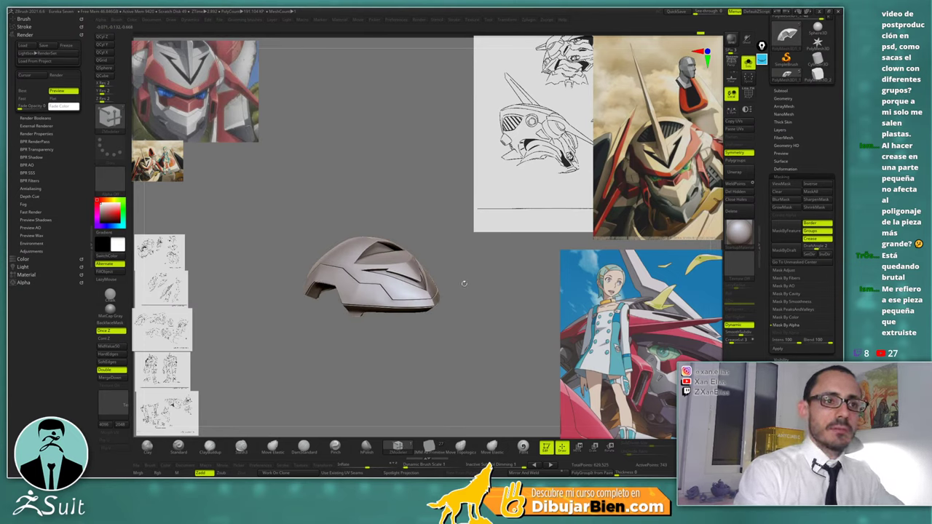
pyautogui.moveTo(459, 289); pyautogui.dragTo(402, 242)
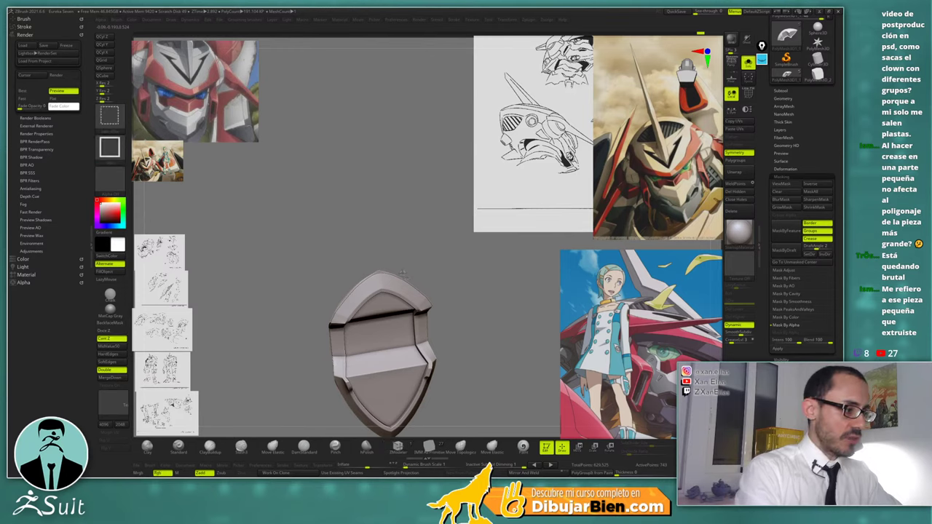
pyautogui.hotkey('shift', 'd')
pyautogui.keyDown('alt'); pyautogui.moveTo(404, 273); pyautogui.dragTo(421, 306); pyautogui.keyUp('alt')
pyautogui.hotkey('shift', 'f')
pyautogui.moveTo(377, 287)
pyautogui.mouseDown(button='right')
pyautogui.moveTo(385, 324)
pyautogui.moveTo(379, 277)
pyautogui.mouseUp(button='right')
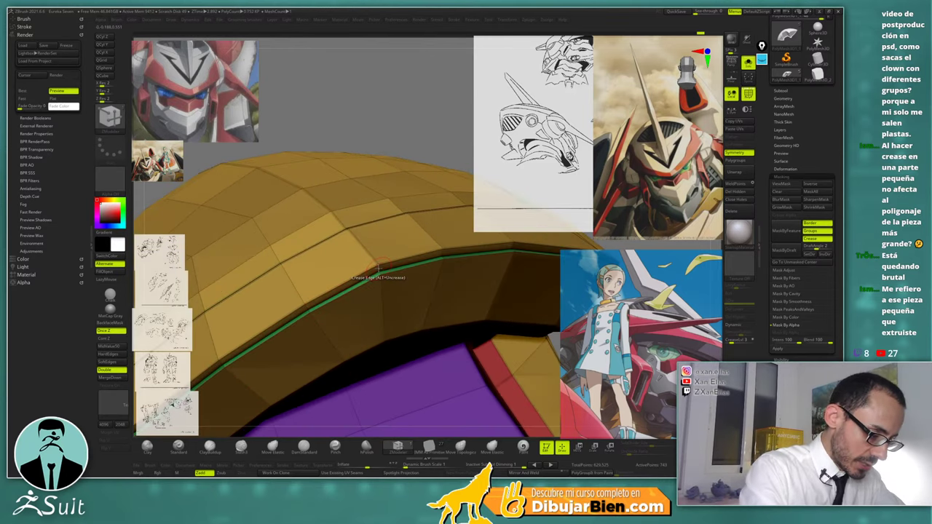
pyautogui.moveTo(385, 297); pyautogui.dragTo(376, 216, button='right')
pyautogui.keyDown('ctrl'); pyautogui.moveTo(388, 337); pyautogui.dragTo(388, 181, button='right'); pyautogui.keyUp('ctrl')
pyautogui.hotkey('shift', 'f')
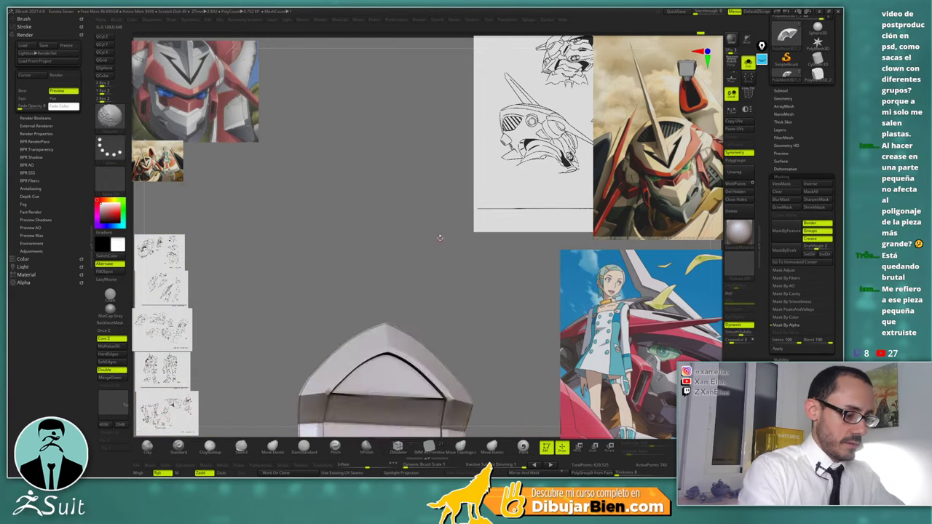
pyautogui.moveTo(439, 235); pyautogui.dragTo(530, 297, button='right')
# Open the External Renderer settings to review the KeyShot grouping options, and check the shell from its underside and side
pyautogui.press('d')
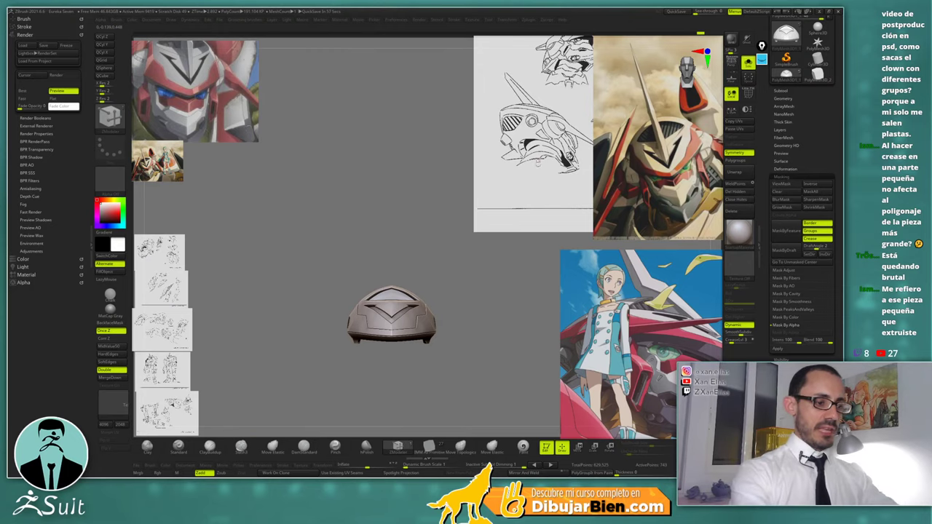
pyautogui.click(762, 59)
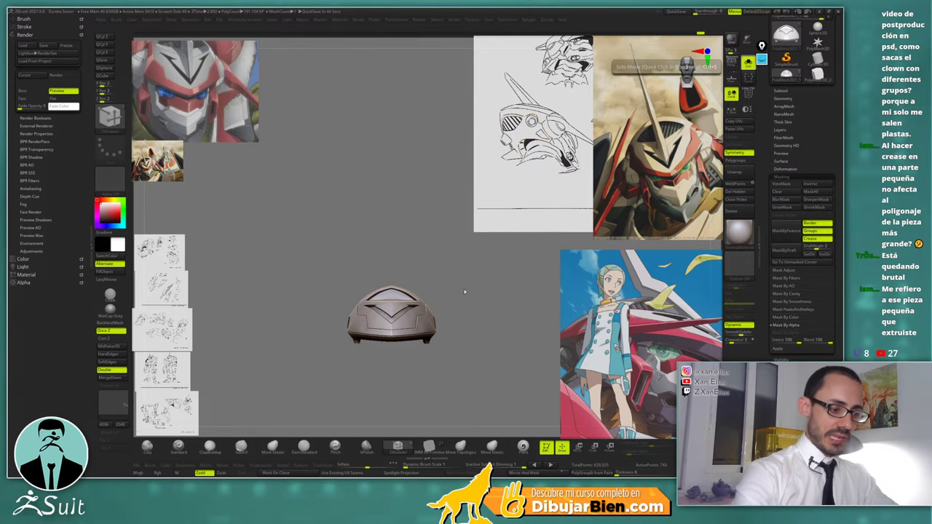
pyautogui.moveTo(524, 259)
pyautogui.mouseDown()
pyautogui.moveTo(504, 295)
pyautogui.moveTo(478, 254)
pyautogui.moveTo(482, 229)
pyautogui.moveTo(503, 244)
pyautogui.mouseUp()
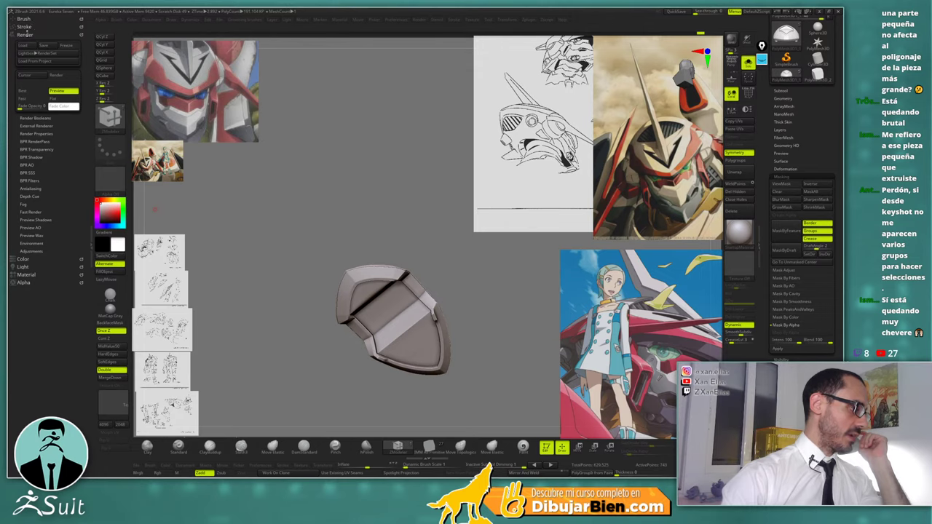
pyautogui.click(34, 127)
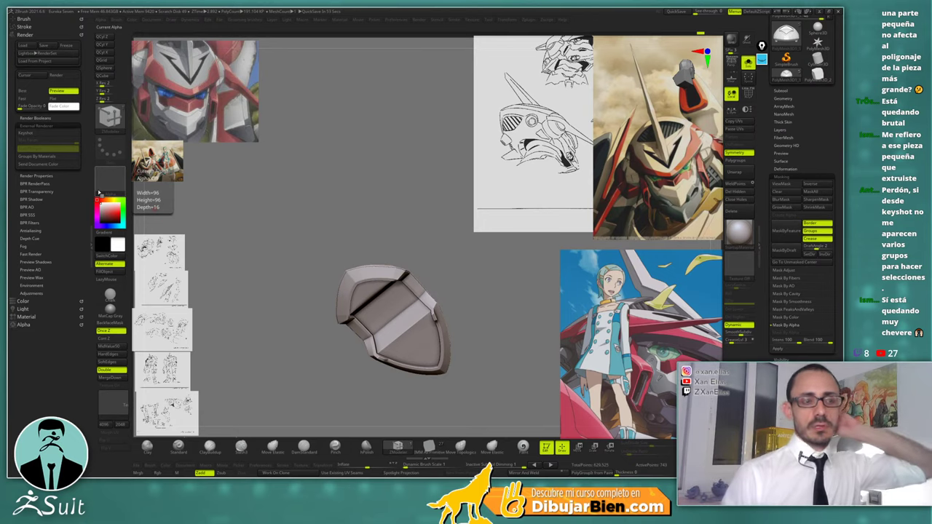
pyautogui.moveTo(466, 298); pyautogui.dragTo(447, 285)
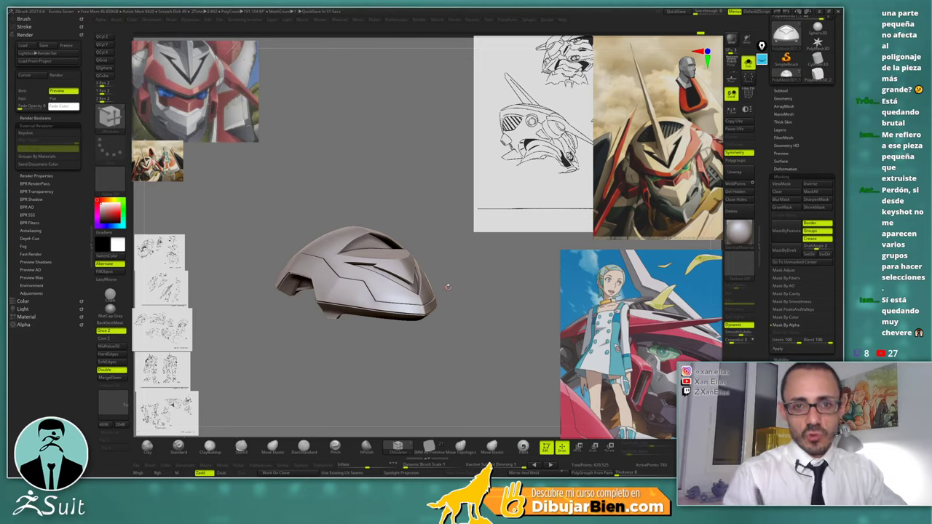
pyautogui.moveTo(448, 287); pyautogui.dragTo(541, 262)
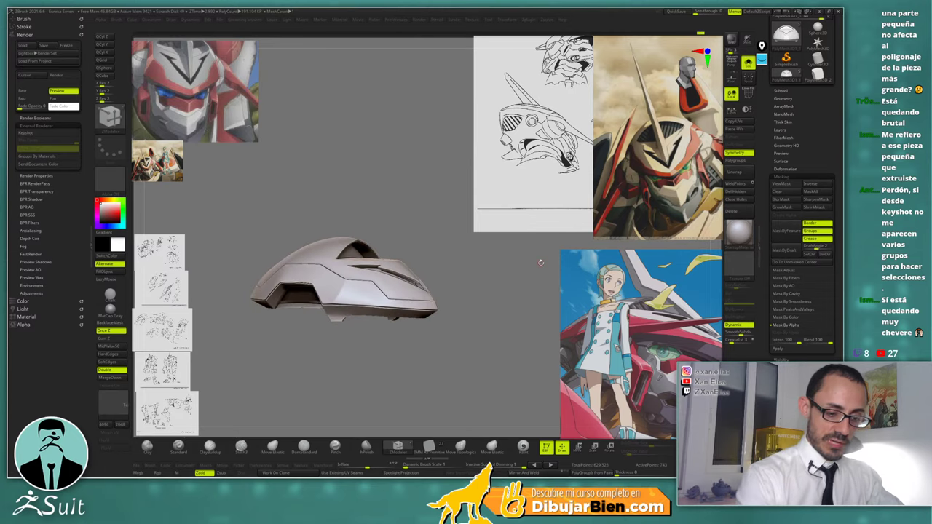
# Select the PolyMesh3D_2 subtool with the long antenna blade and hide the helmet shell and head base subtools
pyautogui.moveTo(491, 295)
pyautogui.mouseDown()
pyautogui.moveTo(519, 273)
pyautogui.moveTo(499, 298)
pyautogui.moveTo(492, 295)
pyautogui.moveTo(505, 268)
pyautogui.moveTo(487, 277)
pyautogui.moveTo(506, 279)
pyautogui.moveTo(499, 297)
pyautogui.moveTo(502, 290)
pyautogui.mouseUp()
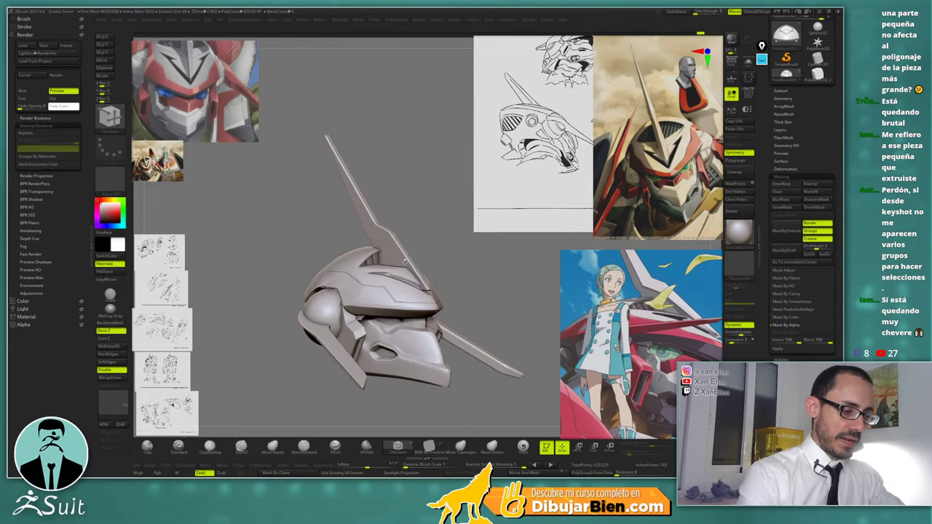
pyautogui.click(782, 91)
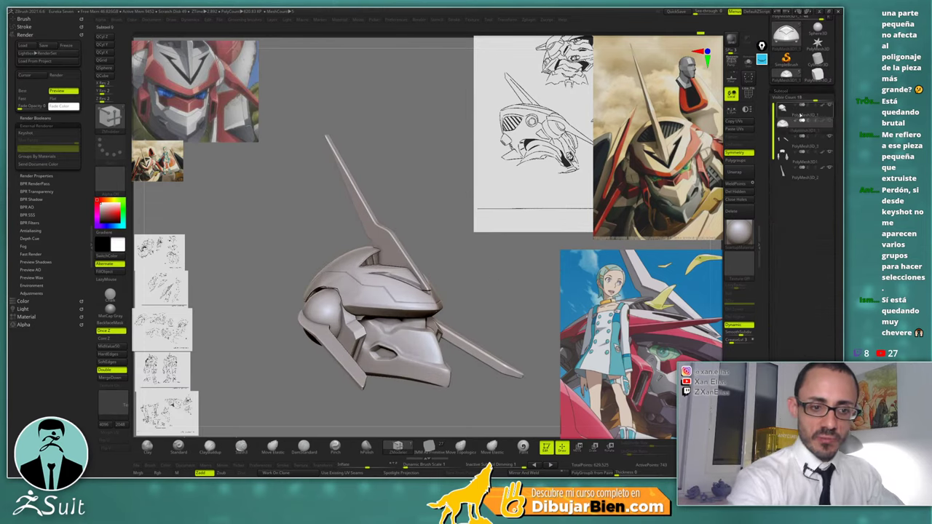
pyautogui.click(800, 176)
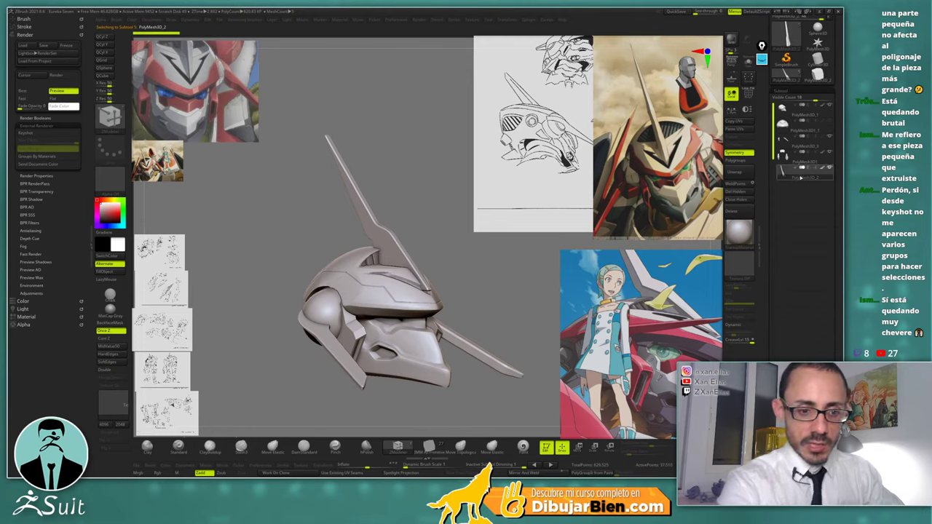
pyautogui.click(828, 128)
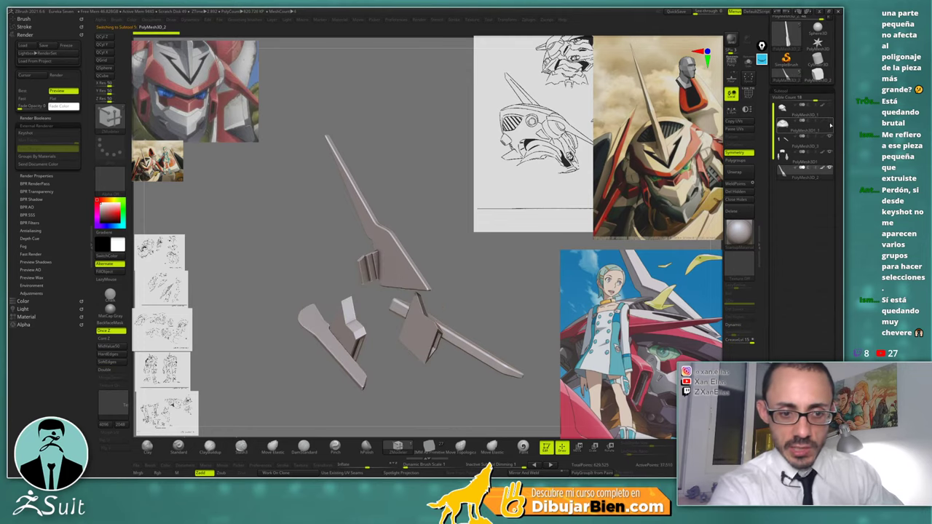
pyautogui.moveTo(528, 248); pyautogui.dragTo(470, 274)
pyautogui.keyDown('alt'); pyautogui.moveTo(370, 261); pyautogui.dragTo(400, 308, button='right'); pyautogui.keyUp('alt')
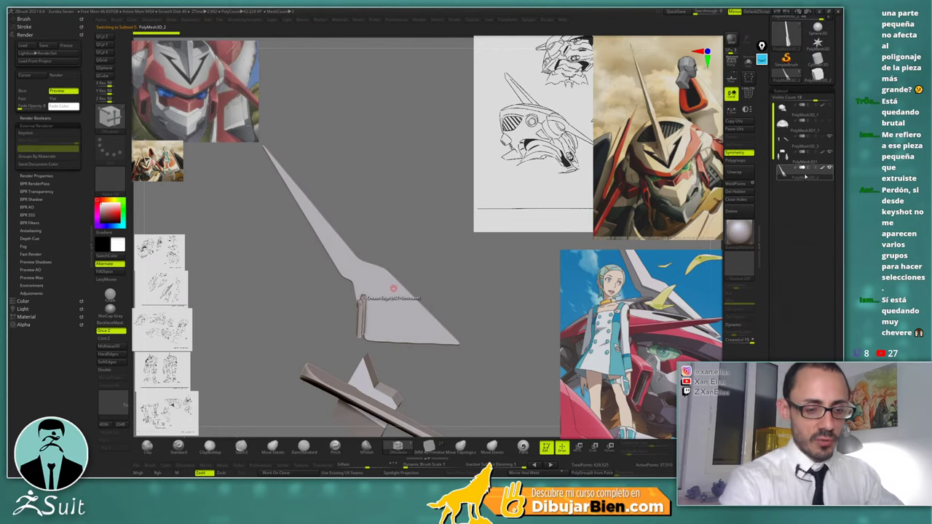
# Hide the PolyMesh3D1 and PolyMesh3D_3 side pieces so the antenna blade is isolated
pyautogui.moveTo(805, 177)
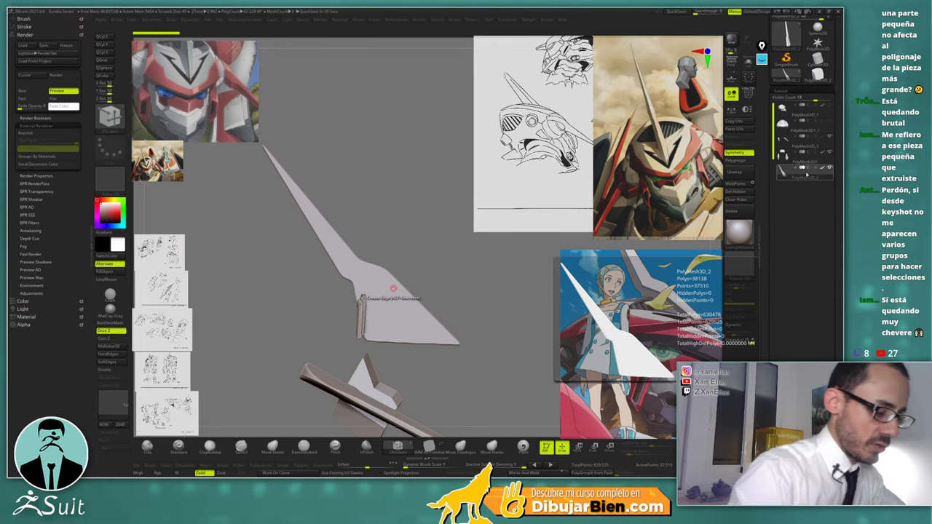
pyautogui.moveTo(468, 276)
pyautogui.mouseDown(button='right')
pyautogui.moveTo(449, 278)
pyautogui.moveTo(458, 285)
pyautogui.mouseUp(button='right')
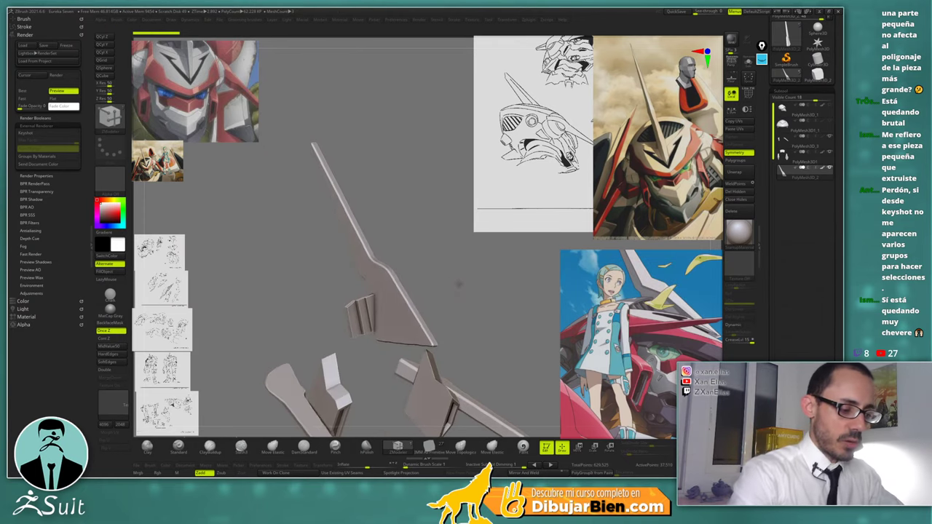
pyautogui.moveTo(458, 285); pyautogui.dragTo(518, 236)
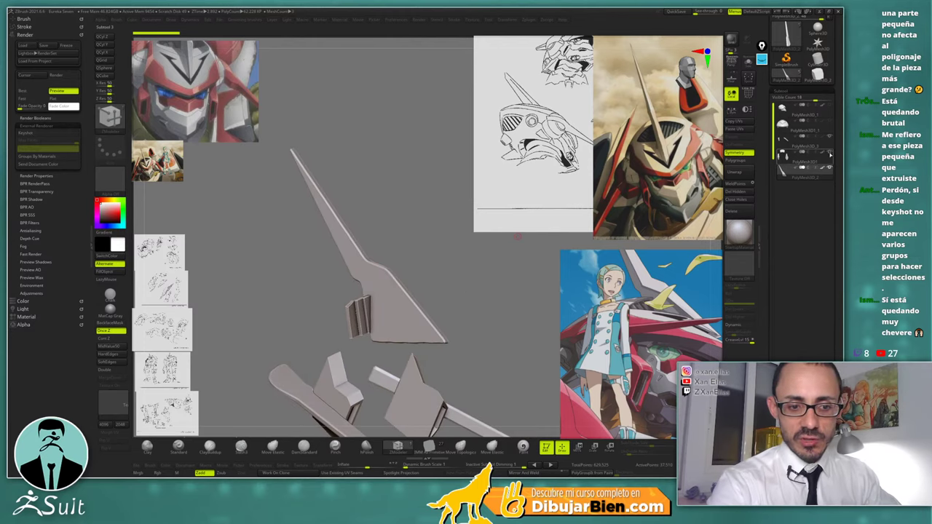
pyautogui.click(828, 153)
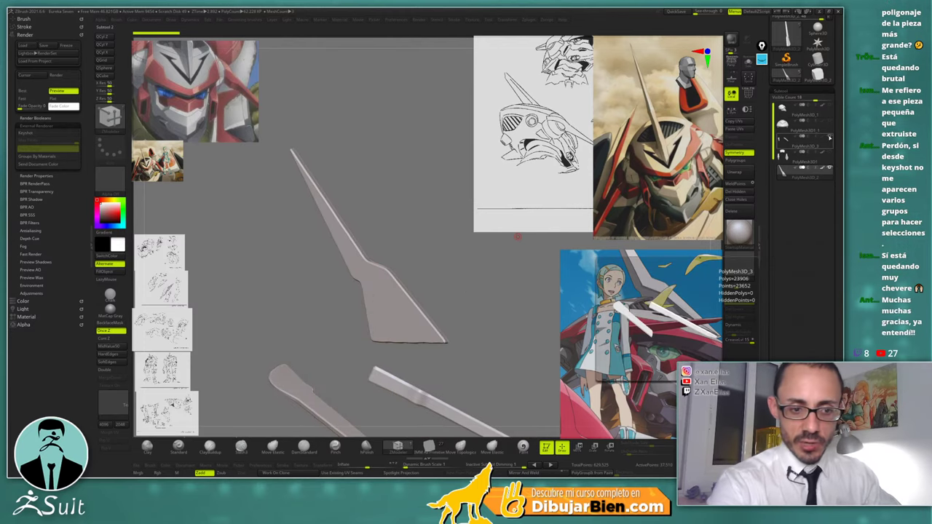
pyautogui.click(829, 138)
pyautogui.moveTo(479, 296); pyautogui.dragTo(470, 276)
# Save the project as Eureka Seven.zpr in the Eureka Seven folder, overwriting the existing file
pyautogui.hotkey('ctrl', 's')
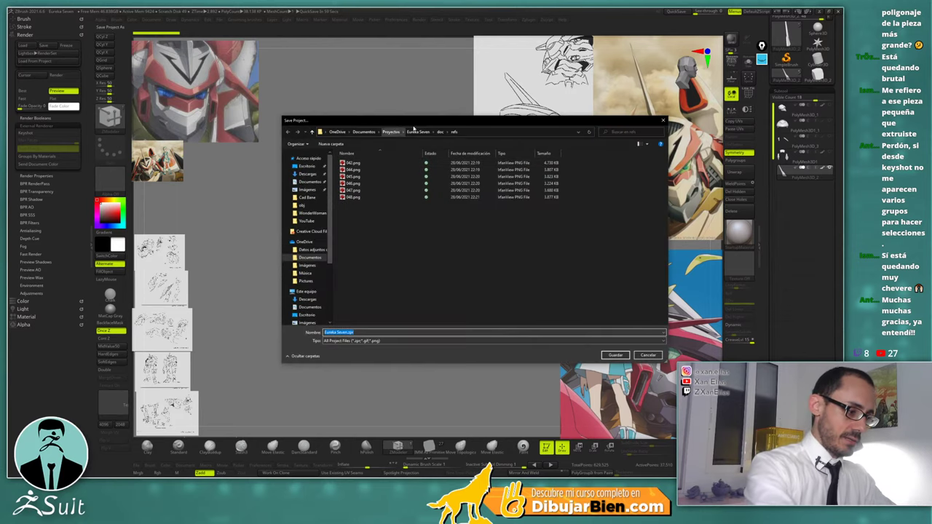
pyautogui.press('Return')
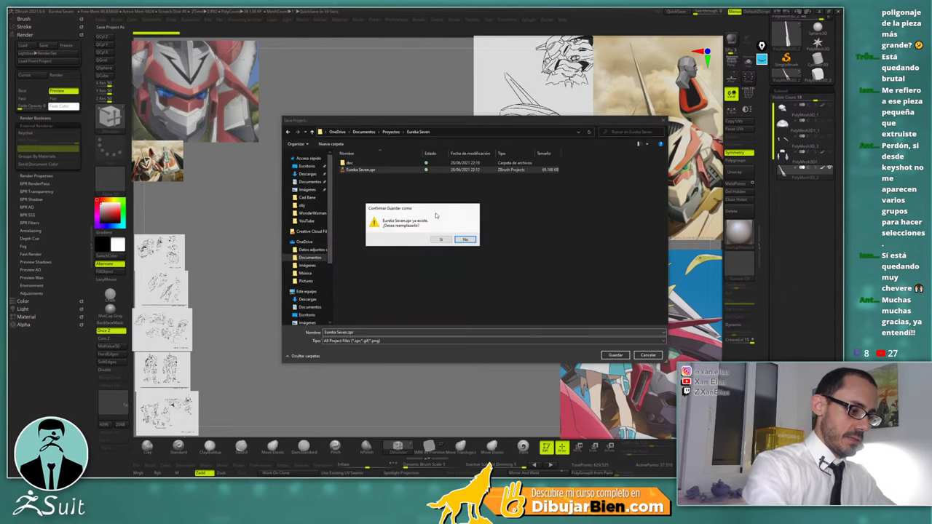
pyautogui.click(441, 241)
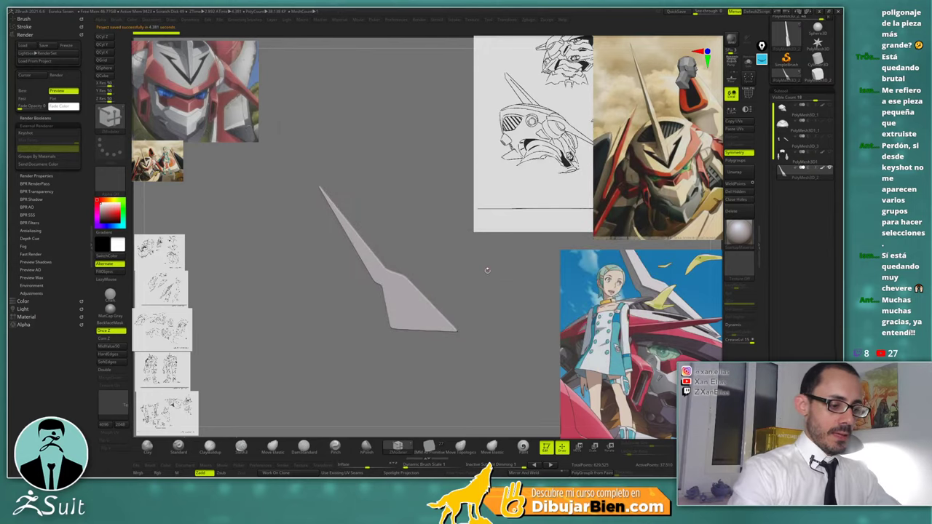
# Add a ZSphere as a new subtool, shrink it and place it below the antenna blade
pyautogui.moveTo(487, 270); pyautogui.dragTo(487, 260)
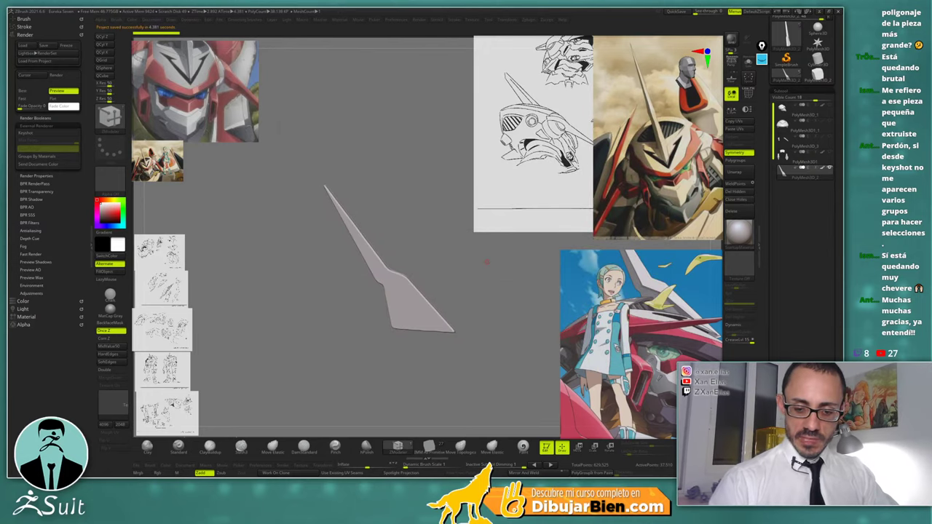
pyautogui.press('F1')
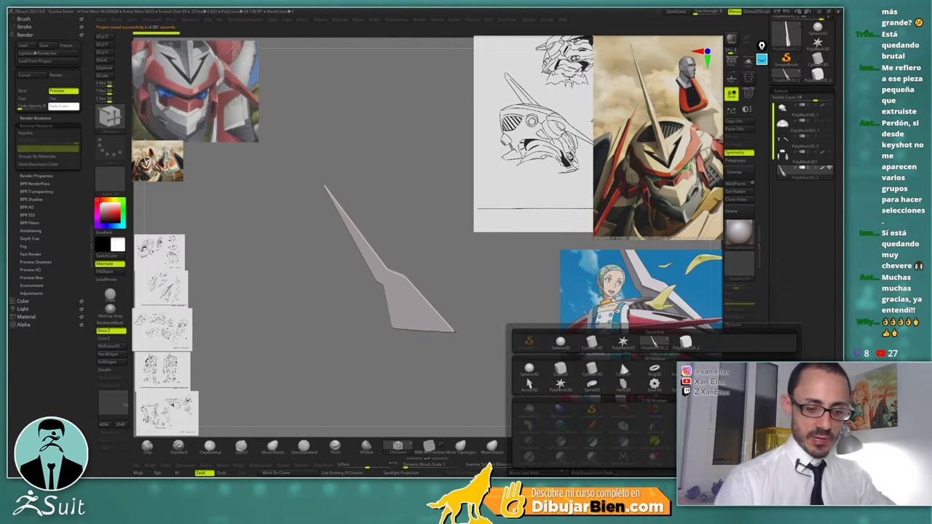
pyautogui.click(529, 368)
pyautogui.moveTo(478, 339)
pyautogui.mouseDown()
pyautogui.moveTo(491, 333)
pyautogui.moveTo(493, 340)
pyautogui.moveTo(479, 332)
pyautogui.mouseUp()
pyautogui.press('w')
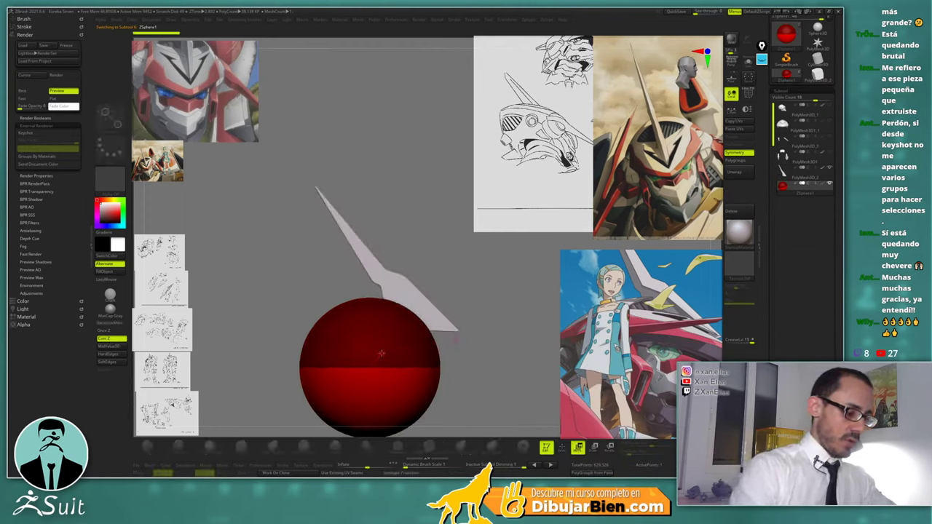
pyautogui.moveTo(381, 353)
pyautogui.mouseDown()
pyautogui.moveTo(365, 371)
pyautogui.moveTo(408, 298)
pyautogui.moveTo(444, 269)
pyautogui.moveTo(412, 291)
pyautogui.moveTo(405, 341)
pyautogui.moveTo(403, 323)
pyautogui.mouseUp()
pyautogui.hotkey('ctrl', 'z')
pyautogui.press('e')
# Turn on Edit Topology for the ZSphere subtool
pyautogui.moveTo(764, 408); pyautogui.dragTo(765, 270)
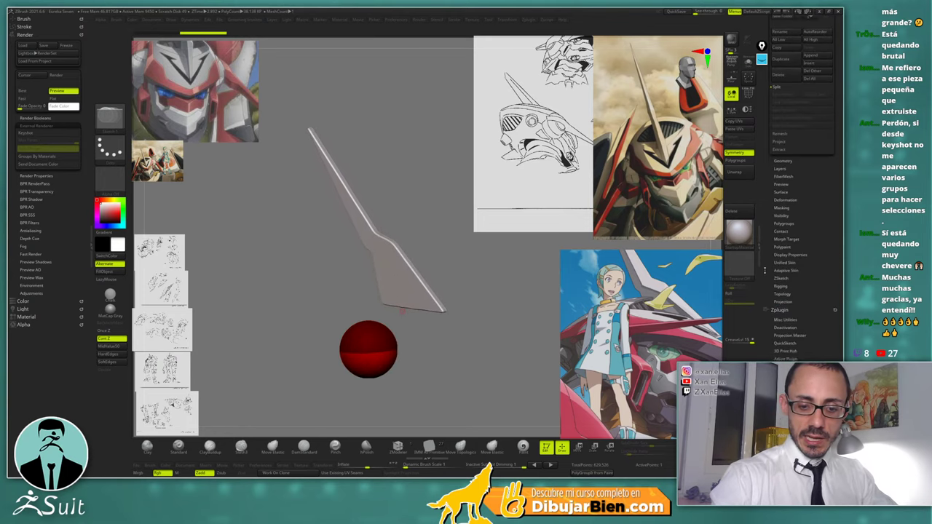
pyautogui.scroll(-10, 765, 270)
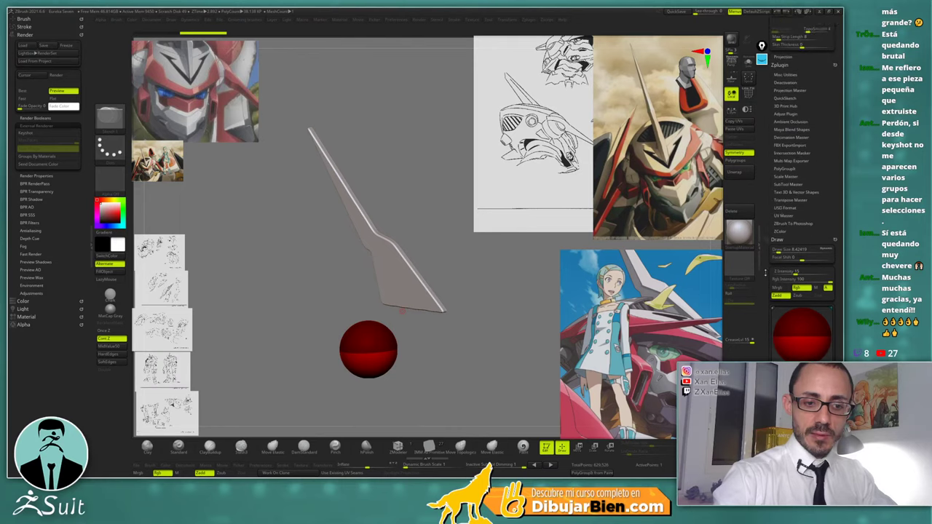
pyautogui.scroll(3, 764, 272)
pyautogui.scroll(8, 770, 175)
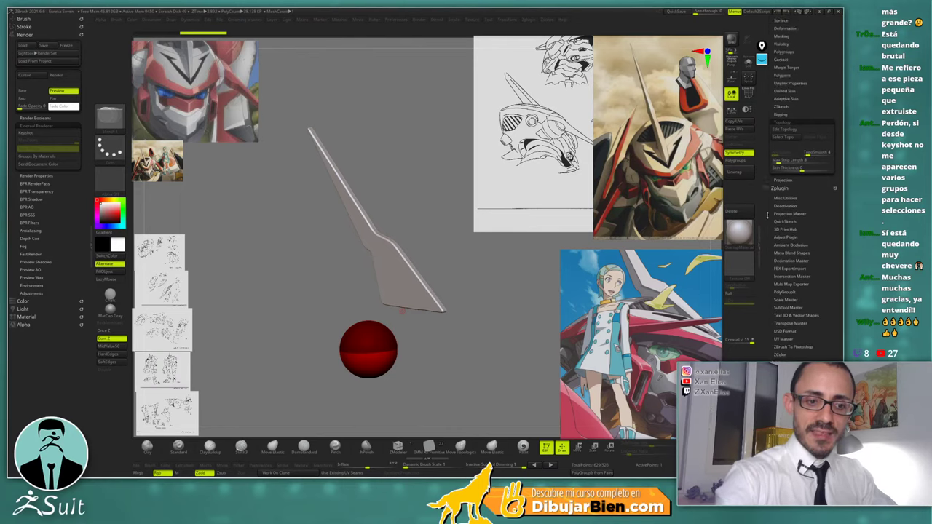
pyautogui.click(800, 190)
pyautogui.moveTo(452, 271); pyautogui.dragTo(472, 264)
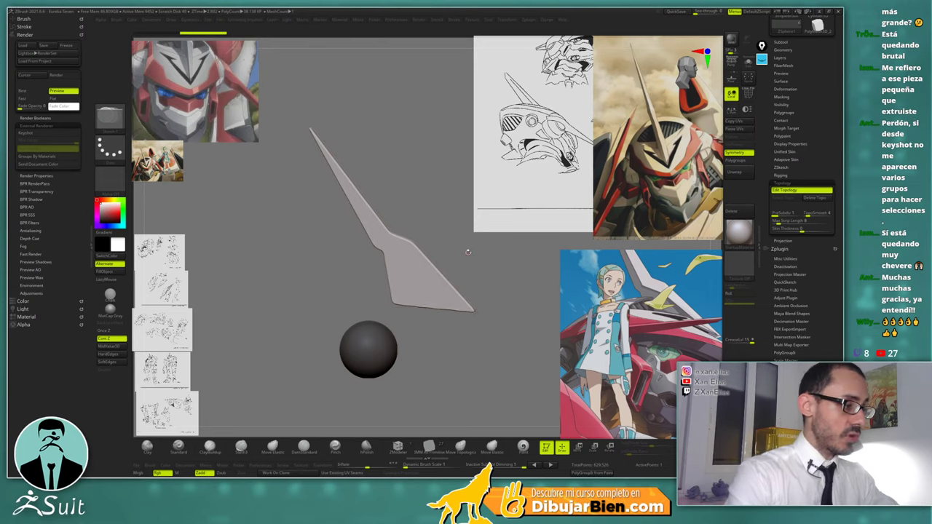
# Draw the first four-sided topology face on the blade's wide section, along the inner edge just below the bend
pyautogui.keyDown('ctrl'); pyautogui.moveTo(461, 259); pyautogui.dragTo(434, 296, button='right'); pyautogui.keyUp('ctrl')
pyautogui.moveTo(434, 248)
pyautogui.keyDown('alt'); pyautogui.mouseDown(button='right')
pyautogui.moveTo(443, 301)
pyautogui.moveTo(430, 277)
pyautogui.moveTo(433, 255)
pyautogui.mouseUp(button='right'); pyautogui.keyUp('alt')
pyautogui.keyDown('ctrl'); pyautogui.moveTo(433, 255); pyautogui.dragTo(422, 282, button='right'); pyautogui.keyUp('ctrl')
pyautogui.moveTo(421, 283); pyautogui.dragTo(434, 276)
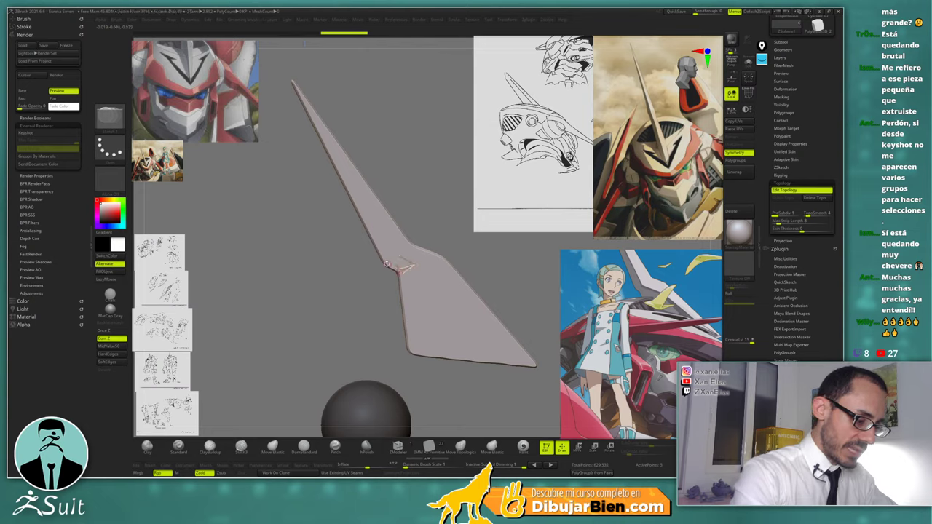
pyautogui.moveTo(453, 216)
pyautogui.mouseDown()
pyautogui.moveTo(432, 209)
pyautogui.moveTo(441, 210)
pyautogui.moveTo(437, 197)
pyautogui.moveTo(425, 206)
pyautogui.moveTo(442, 218)
pyautogui.mouseUp()
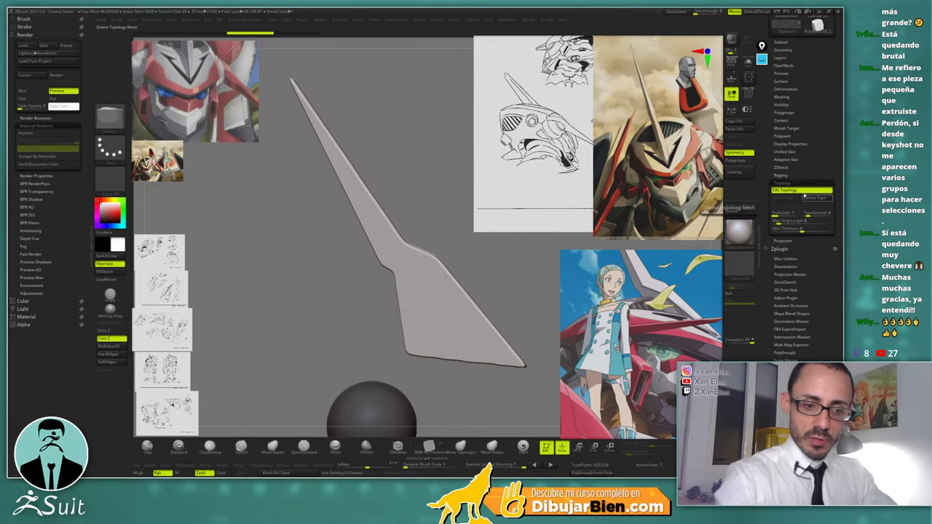
pyautogui.moveTo(408, 276)
pyautogui.keyDown('ctrl'); pyautogui.mouseDown(button='right')
pyautogui.moveTo(447, 281)
pyautogui.moveTo(414, 241)
pyautogui.mouseUp(button='right'); pyautogui.keyUp('ctrl')
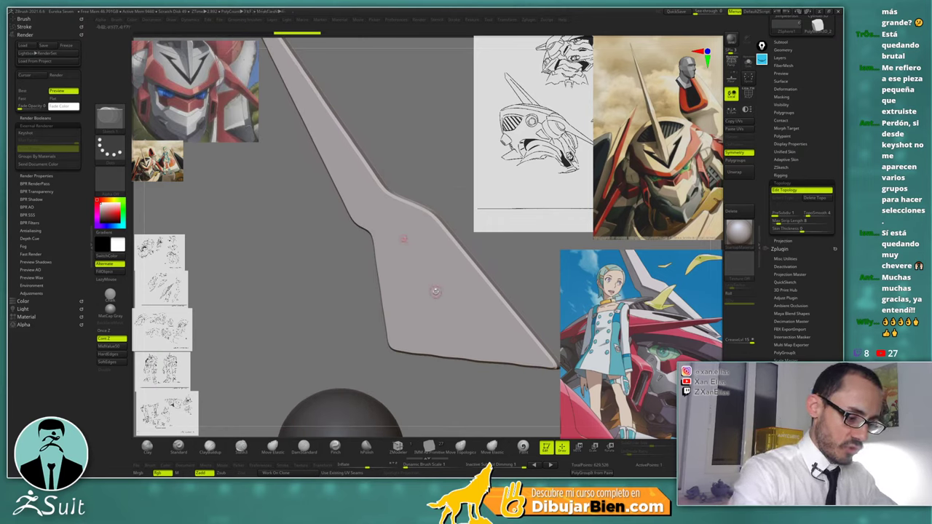
pyautogui.click(435, 293)
pyautogui.click(382, 292)
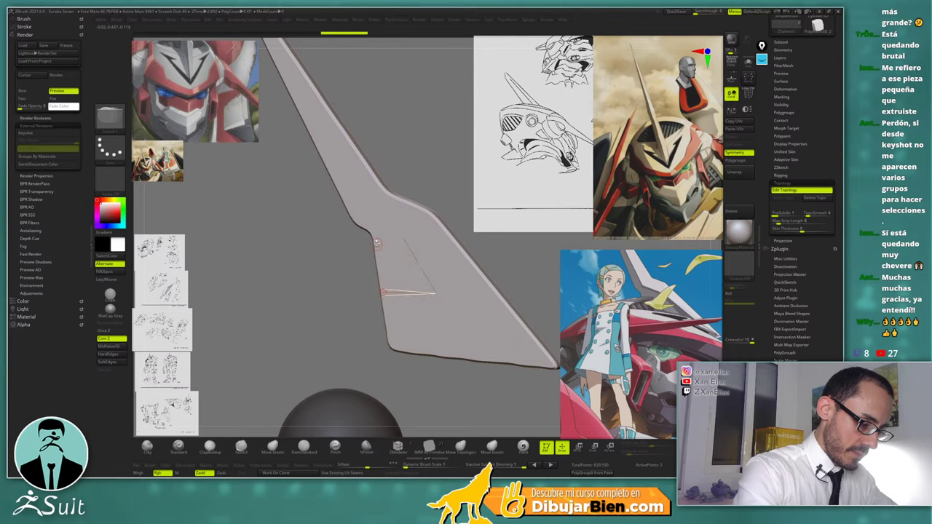
pyautogui.click(375, 240)
pyautogui.click(404, 239)
pyautogui.moveTo(475, 243)
pyautogui.mouseDown(button='right')
pyautogui.moveTo(404, 243)
pyautogui.moveTo(454, 246)
pyautogui.moveTo(443, 254)
pyautogui.mouseUp(button='right')
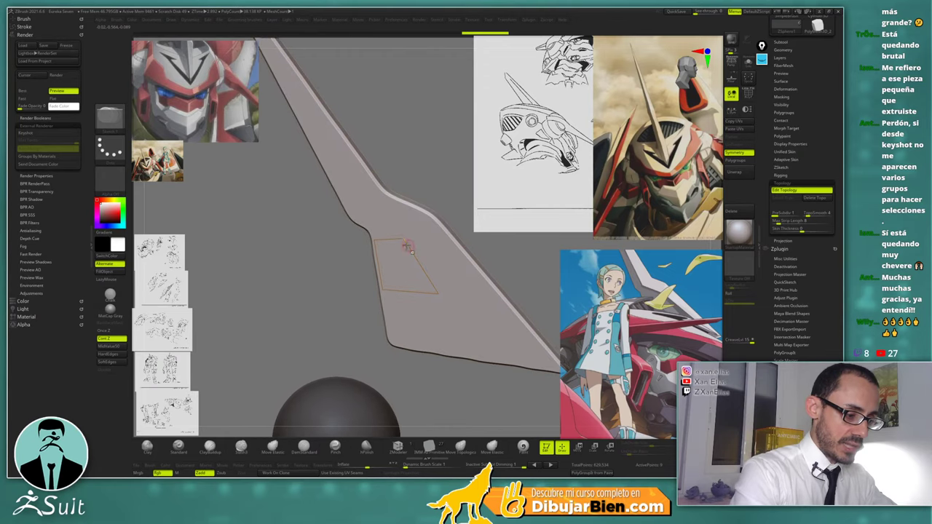
# Draw a second topology quad beside the first, reaching across to the blade's beveled outer edge
pyautogui.keyDown('ctrl'); pyautogui.click(404, 240); pyautogui.keyUp('ctrl')
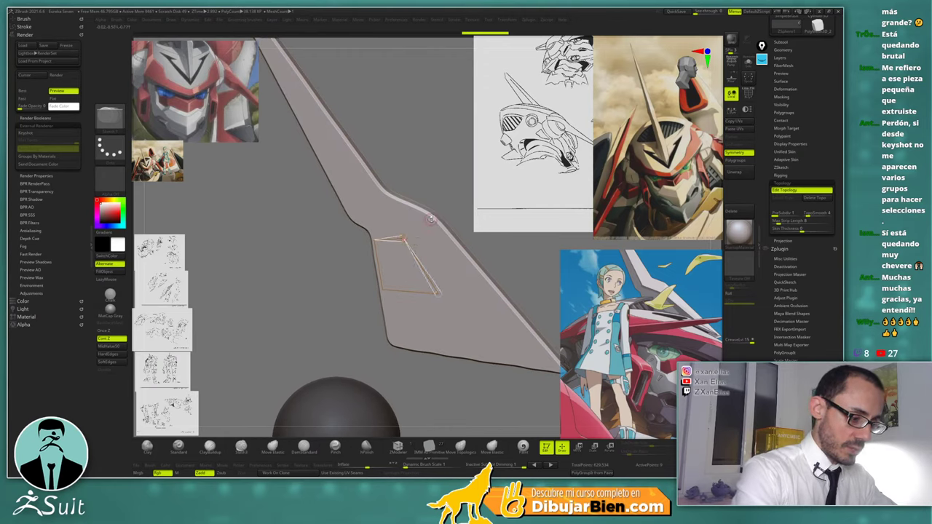
pyautogui.click(431, 220)
pyautogui.click(486, 287)
pyautogui.click(437, 292)
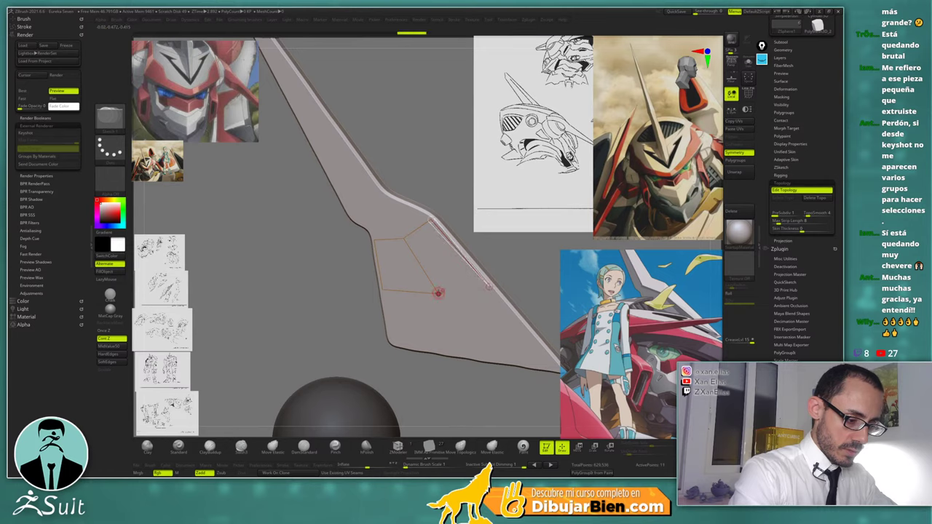
pyautogui.keyDown('alt'); pyautogui.moveTo(446, 298); pyautogui.dragTo(456, 326, button='right'); pyautogui.keyUp('alt')
# Add a row of two smaller topology quads above the existing pair, spanning the blade from inner to outer edge
pyautogui.keyDown('ctrl'); pyautogui.click(414, 266); pyautogui.keyUp('ctrl')
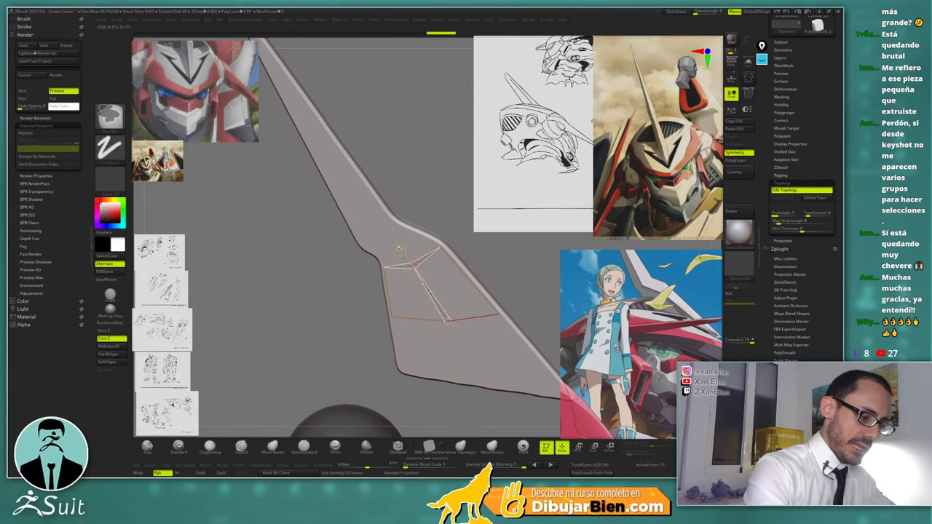
pyautogui.click(398, 249)
pyautogui.click(379, 257)
pyautogui.click(384, 267)
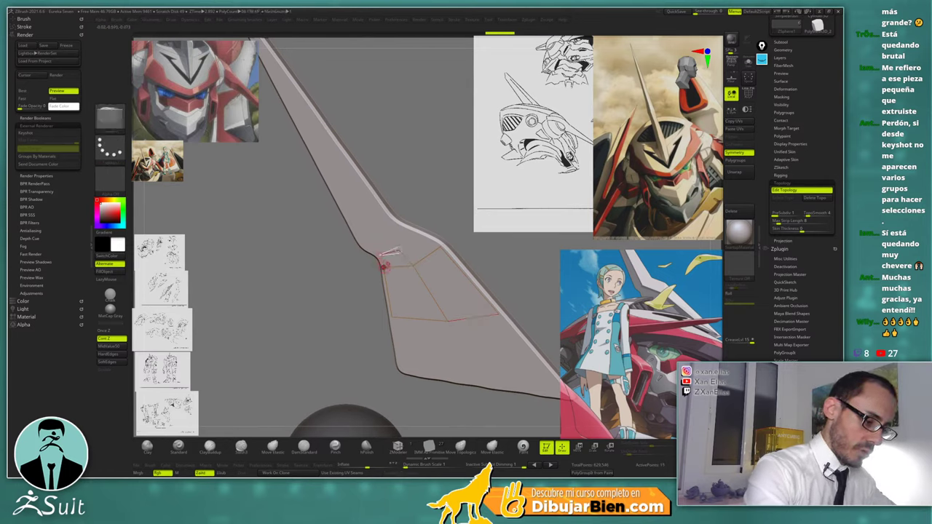
pyautogui.keyDown('ctrl'); pyautogui.click(400, 250); pyautogui.keyUp('ctrl')
pyautogui.click(420, 237)
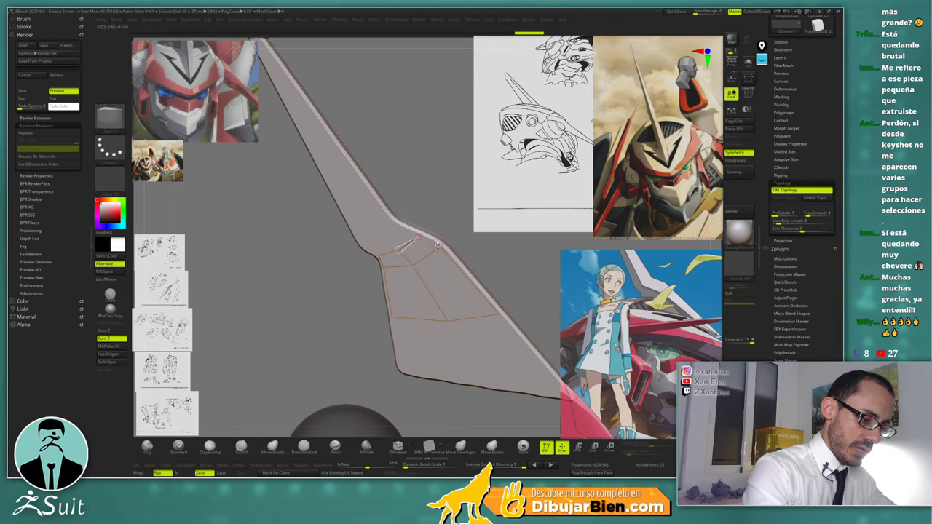
pyautogui.click(437, 246)
# Add another row of topology quads around the blade's bend, up to the base of the narrow spike
pyautogui.keyDown('alt'); pyautogui.moveTo(414, 244); pyautogui.dragTo(435, 283, button='right'); pyautogui.keyUp('alt')
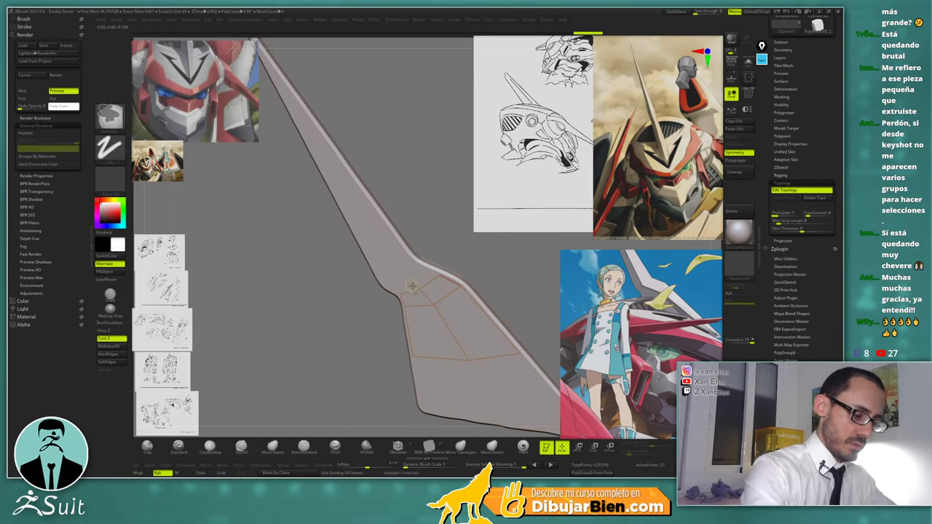
pyautogui.press('shift')
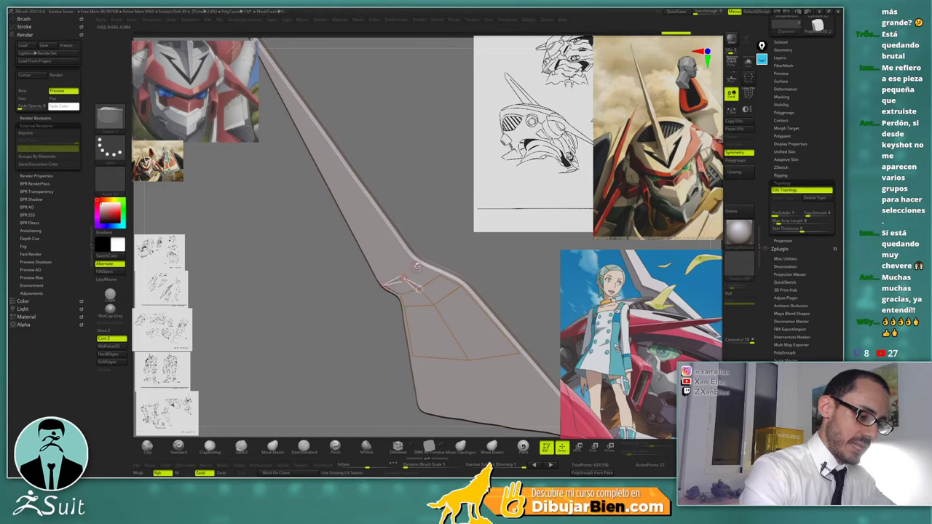
pyautogui.moveTo(439, 275); pyautogui.dragTo(431, 271)
pyautogui.keyDown('alt'); pyautogui.moveTo(420, 282); pyautogui.dragTo(433, 298, button='right'); pyautogui.keyUp('alt')
pyautogui.press('shift')
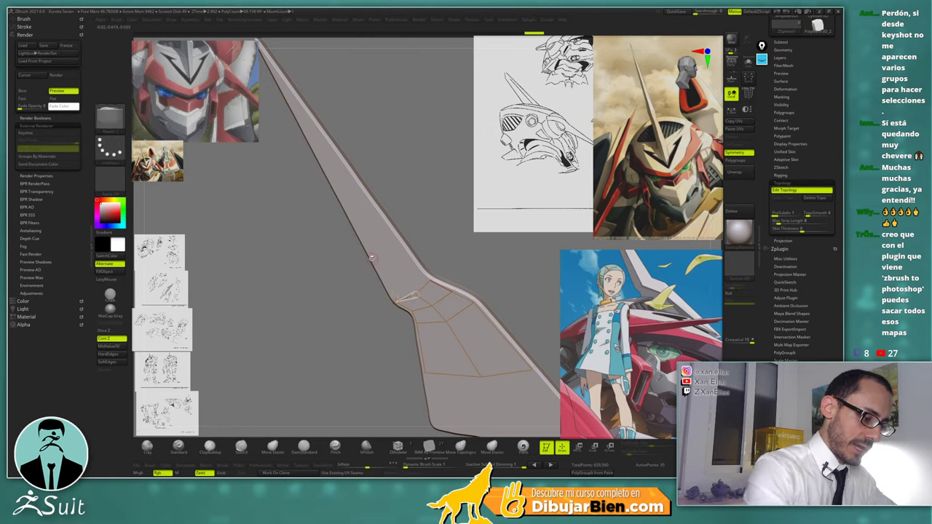
# Start the next topology face up the blade's narrow spike, undoing misplaced points along its inner edge
pyautogui.click(372, 259)
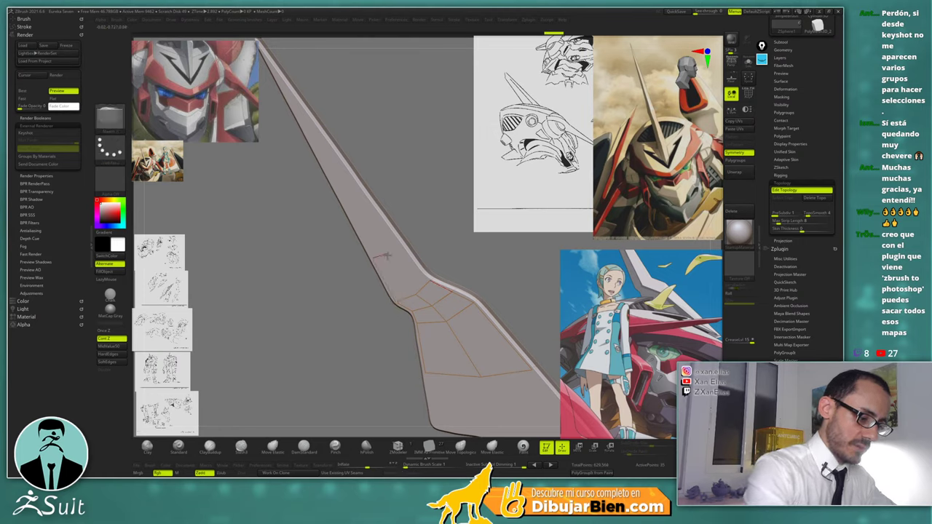
pyautogui.hotkey('ctrl', 'z')
pyautogui.hotkey('ctrl', 'z')
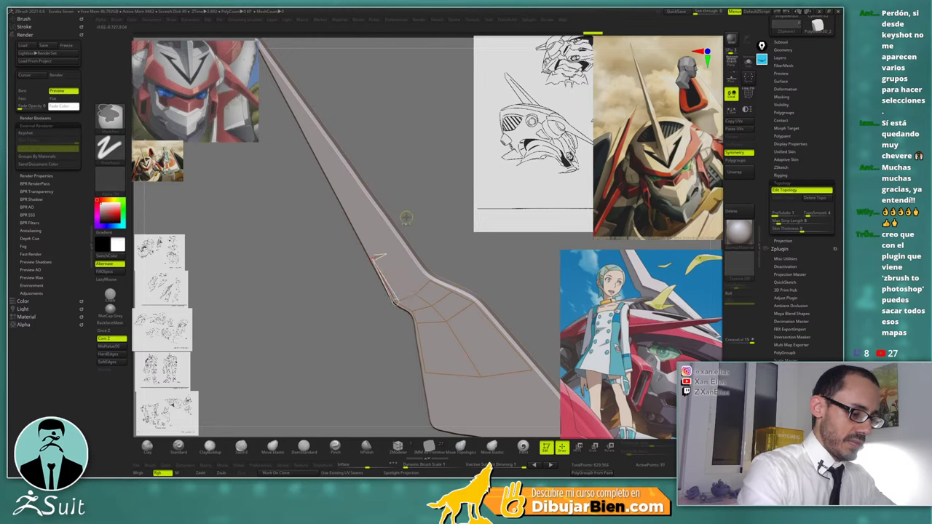
# Undo the last misplaced topology edges and retopologize the fin's upper blade with long lengthwise edges from the bend towards the tip
pyautogui.hotkey('ctrl', 'z')
pyautogui.hotkey('ctrl', 'z')
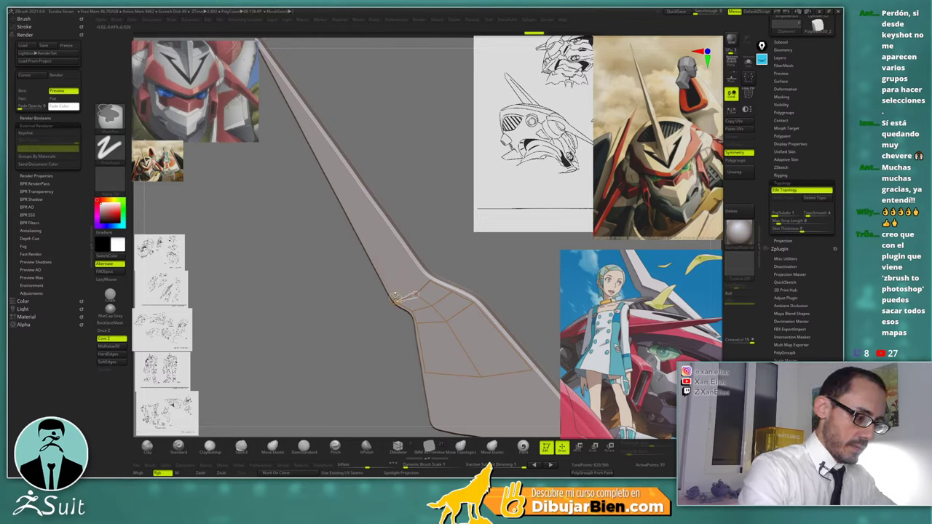
pyautogui.keyDown('alt'); pyautogui.moveTo(387, 262); pyautogui.dragTo(437, 324, button='right'); pyautogui.keyUp('alt')
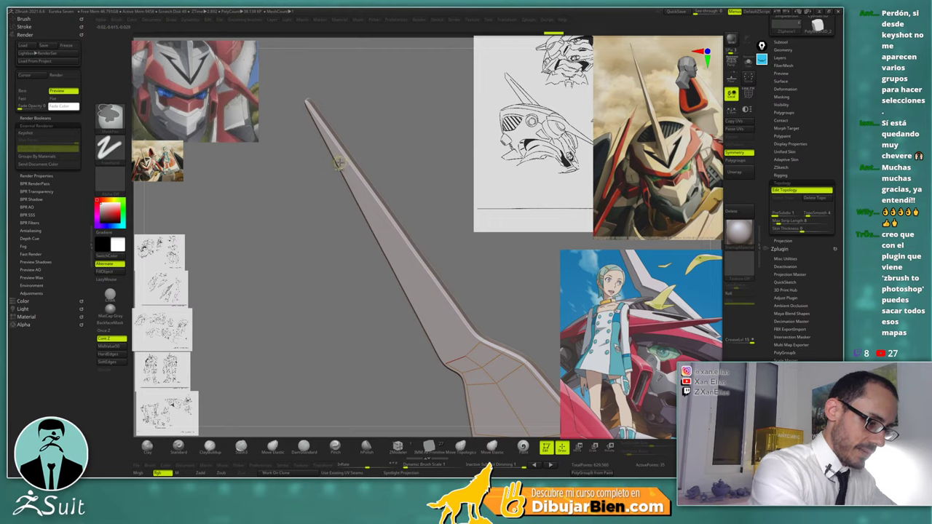
pyautogui.press('shift')
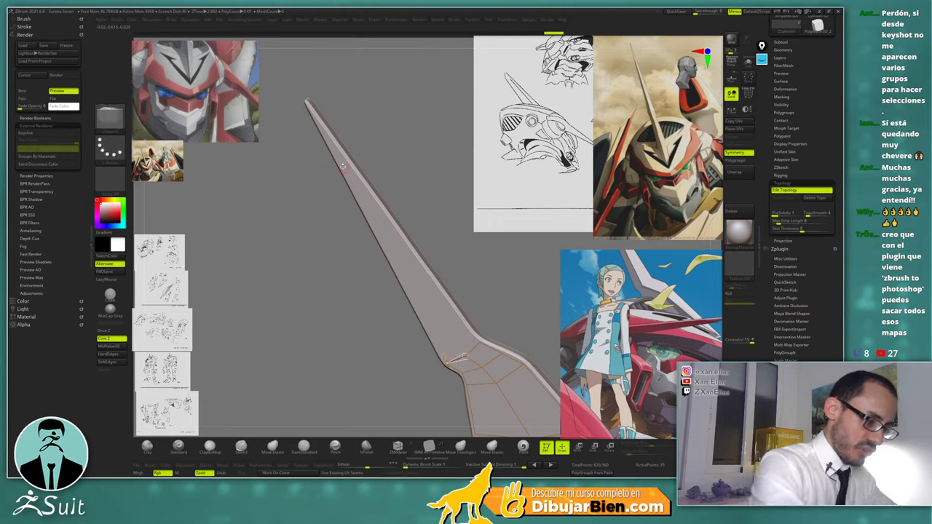
pyautogui.click(340, 166)
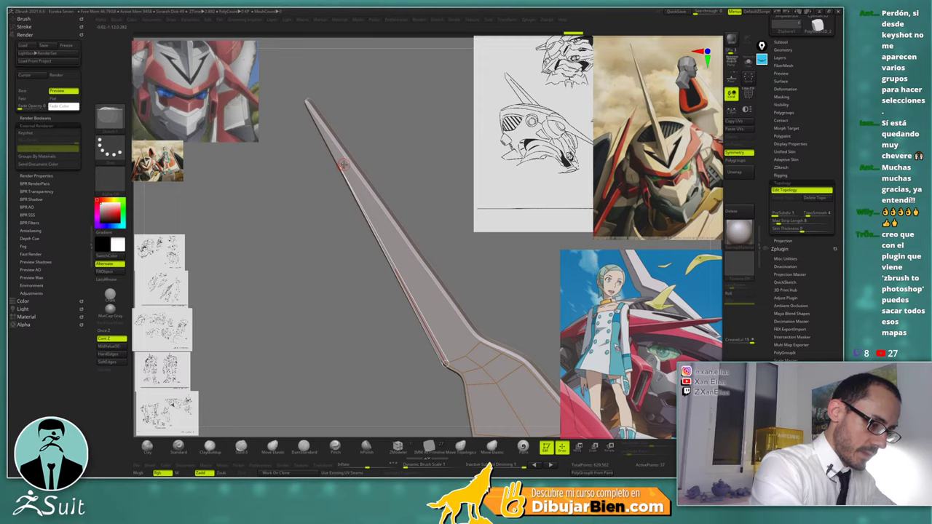
pyautogui.click(343, 164)
pyautogui.click(463, 356)
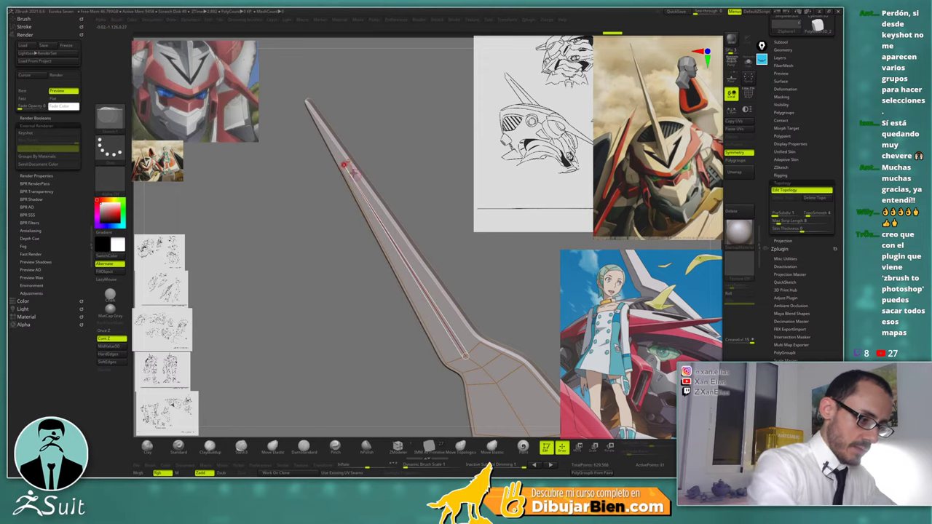
pyautogui.keyDown('ctrl'); pyautogui.click(344, 165); pyautogui.keyUp('ctrl')
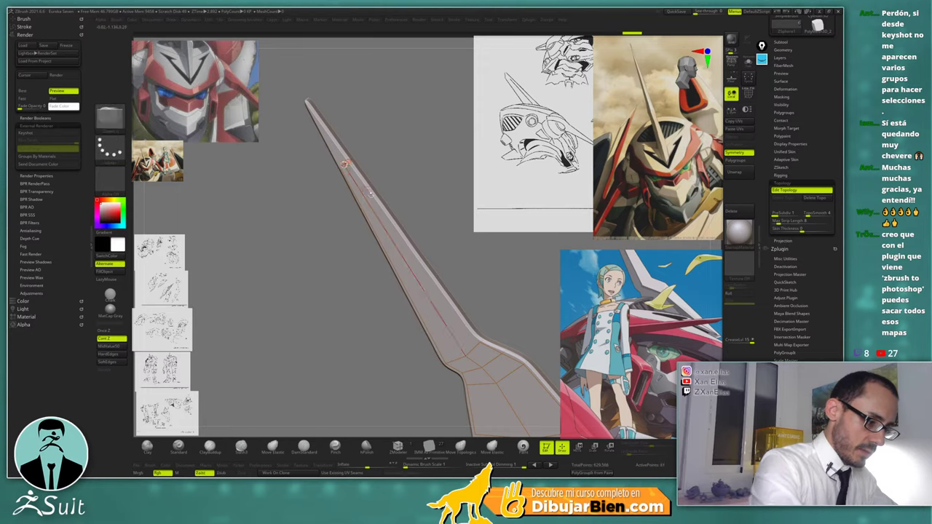
pyautogui.click(479, 341)
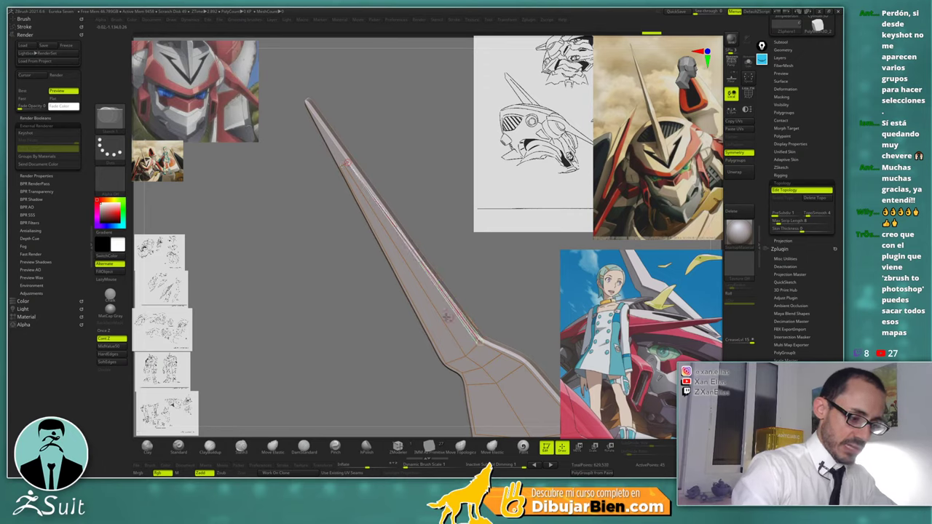
# Extend the topology down the fin's wide base, adding points along its bottom edge and a centre edge down to it
pyautogui.moveTo(444, 316)
pyautogui.keyDown('ctrl'); pyautogui.mouseDown(button='right')
pyautogui.moveTo(441, 295)
pyautogui.moveTo(347, 178)
pyautogui.mouseUp(button='right'); pyautogui.keyUp('ctrl')
pyautogui.keyDown('ctrl'); pyautogui.moveTo(406, 268); pyautogui.dragTo(402, 299, button='right'); pyautogui.keyUp('ctrl')
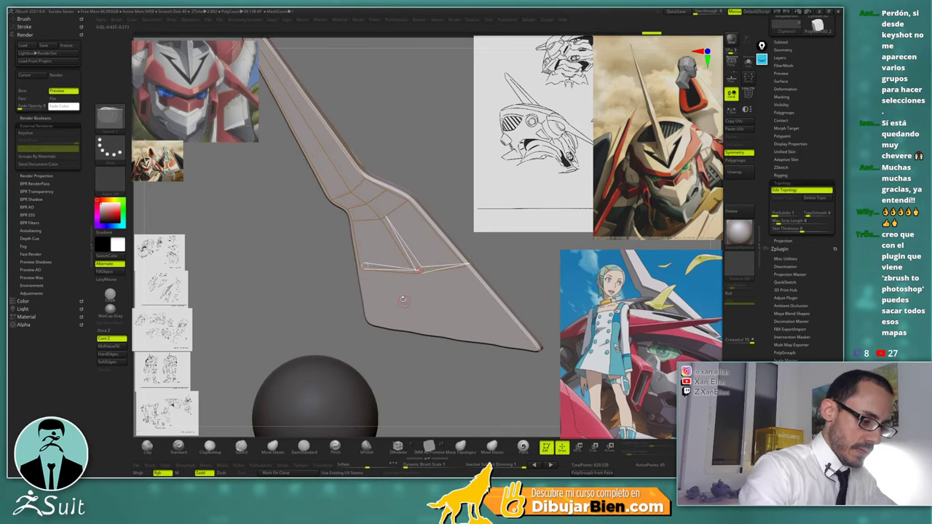
pyautogui.keyDown('ctrl'); pyautogui.click(360, 270); pyautogui.keyUp('ctrl')
pyautogui.click(359, 269)
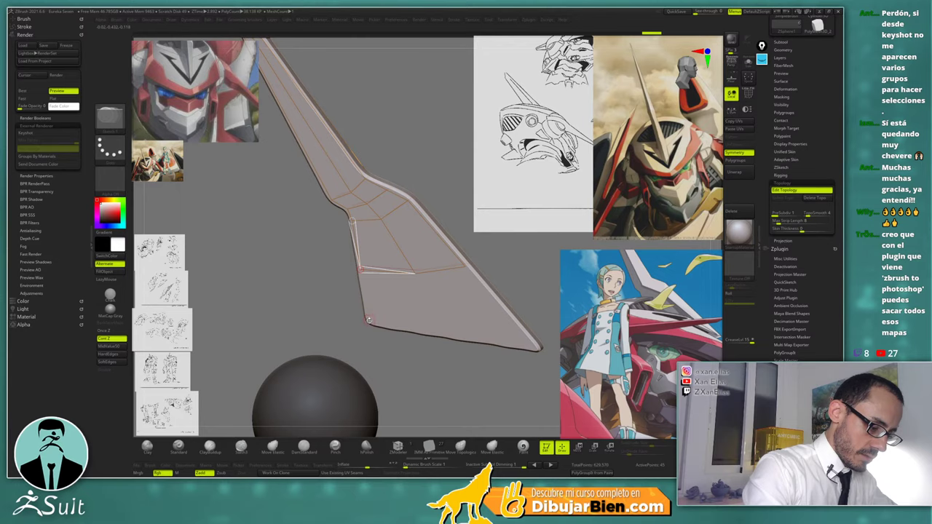
pyautogui.click(368, 321)
pyautogui.click(442, 334)
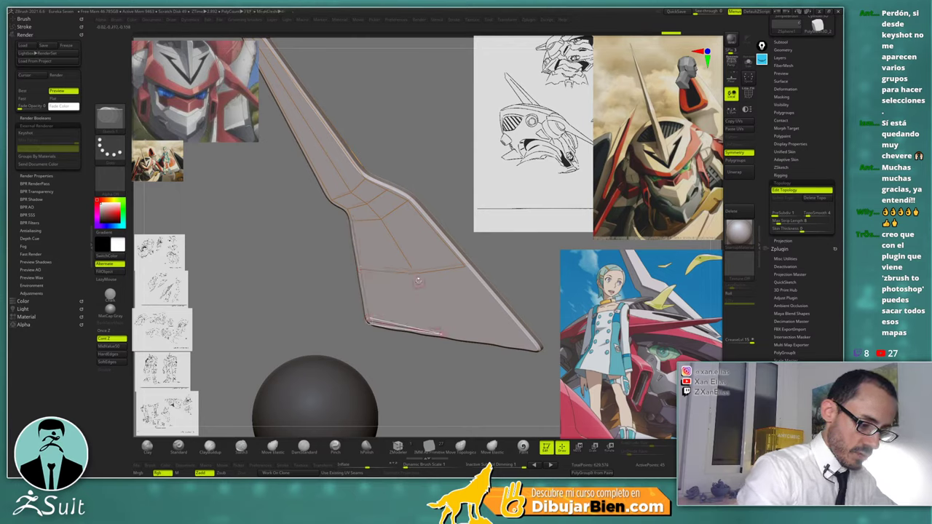
pyautogui.click(415, 274)
pyautogui.keyDown('alt'); pyautogui.moveTo(438, 284); pyautogui.dragTo(382, 244, button='right'); pyautogui.keyUp('alt')
pyautogui.click(386, 295)
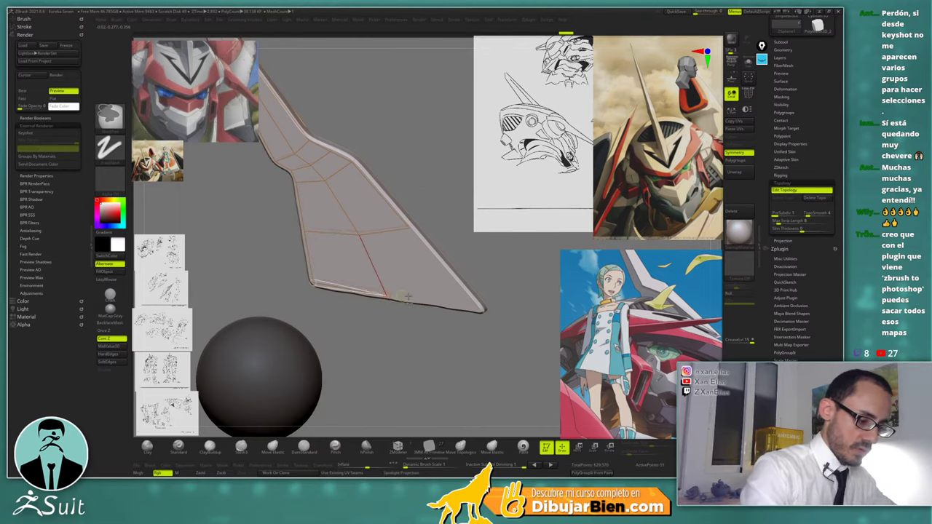
pyautogui.click(409, 228)
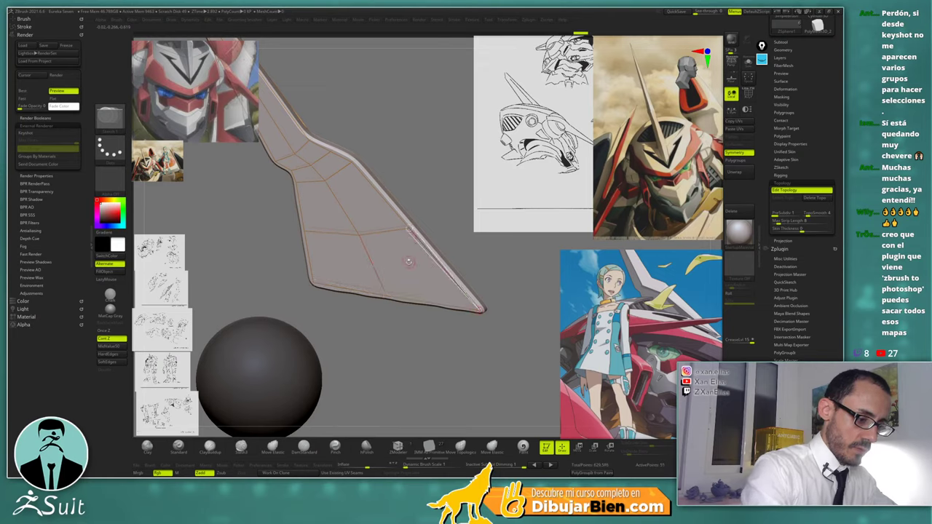
# Close the topology at the fin's narrow end by connecting the lengthwise edges to points at the tip
pyautogui.keyDown('alt'); pyautogui.moveTo(407, 258); pyautogui.dragTo(483, 357, button='right'); pyautogui.keyUp('alt')
pyautogui.keyDown('alt'); pyautogui.moveTo(348, 173); pyautogui.dragTo(409, 267, button='right'); pyautogui.keyUp('alt')
pyautogui.keyDown('ctrl'); pyautogui.click(409, 267); pyautogui.keyUp('ctrl')
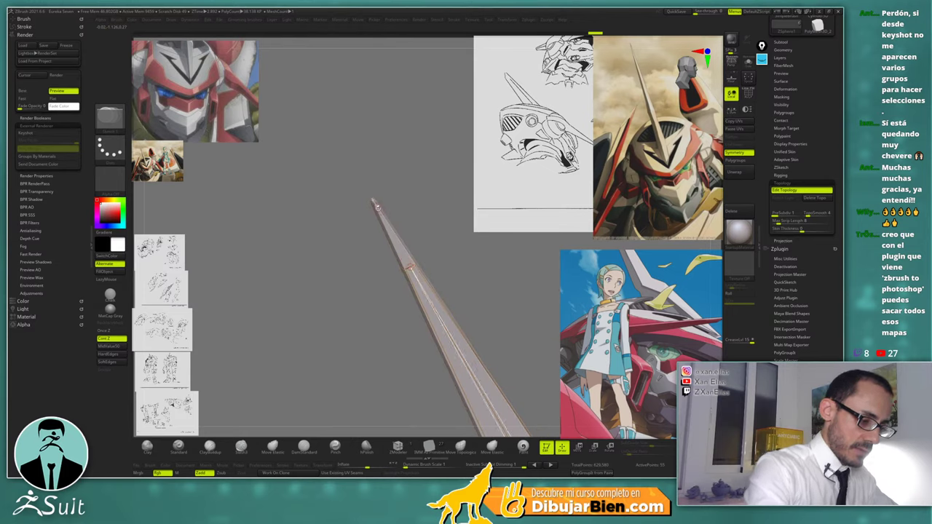
pyautogui.click(374, 203)
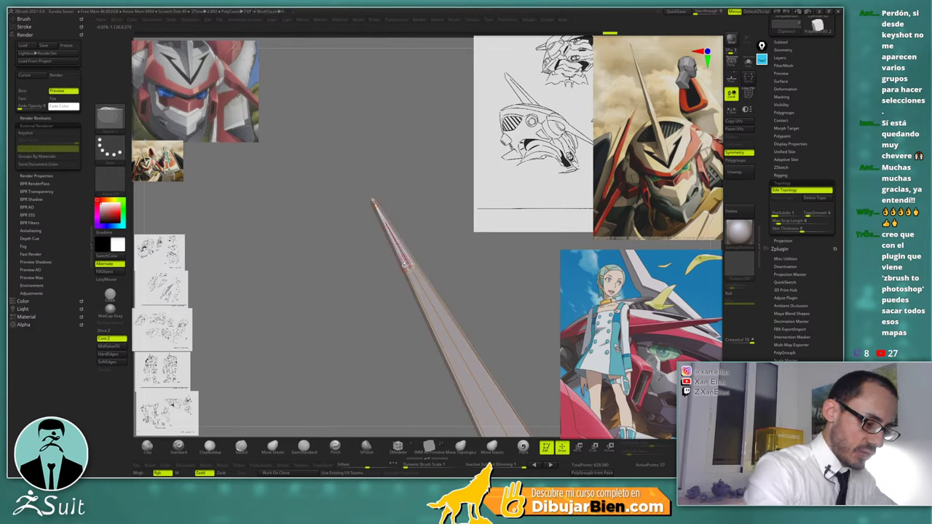
pyautogui.moveTo(423, 223); pyautogui.dragTo(418, 224)
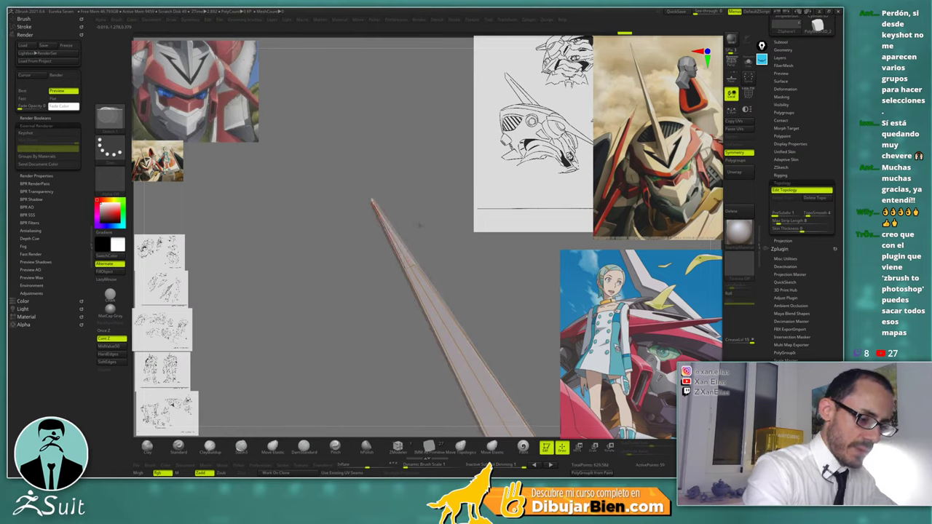
pyautogui.press('shift')
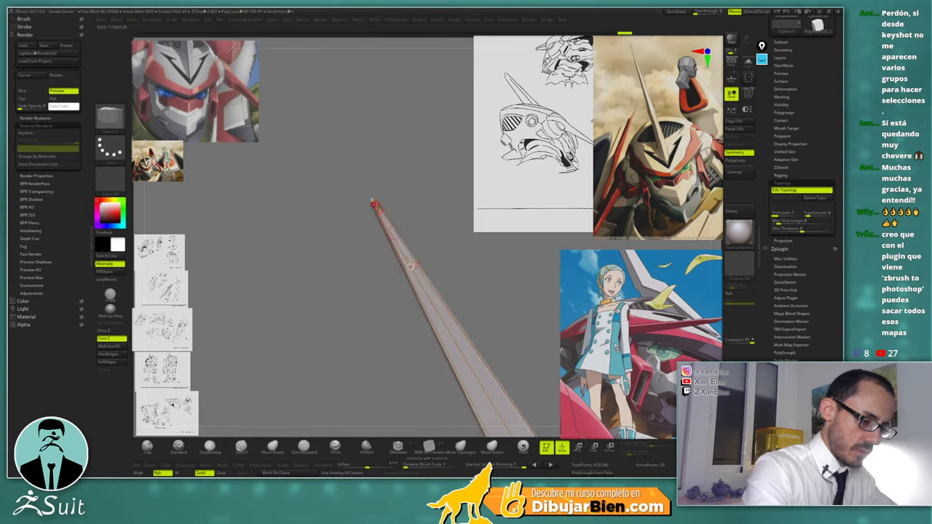
pyautogui.click(373, 200)
pyautogui.moveTo(412, 197); pyautogui.dragTo(412, 171)
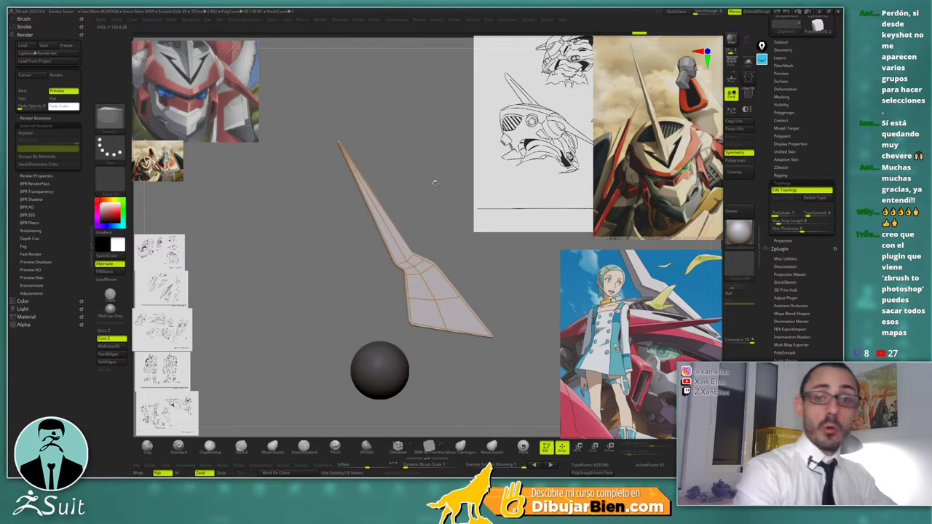
pyautogui.moveTo(440, 201)
pyautogui.mouseDown()
pyautogui.moveTo(405, 209)
pyautogui.moveTo(414, 218)
pyautogui.moveTo(445, 212)
pyautogui.mouseUp()
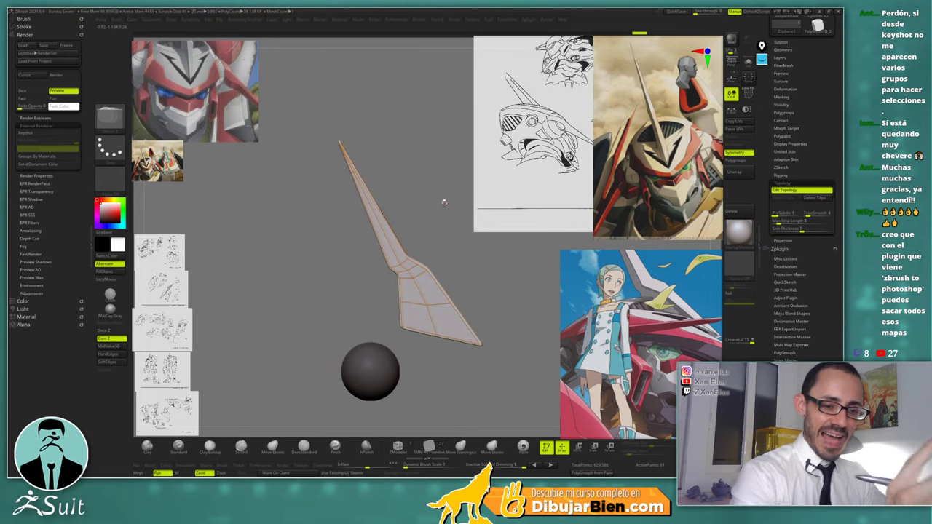
# Isolate the ZSphere, set Adaptive Skin Density to 1 and DynaMesh Resolution to 0, and preview the skin with its polygon frame
pyautogui.press('a')
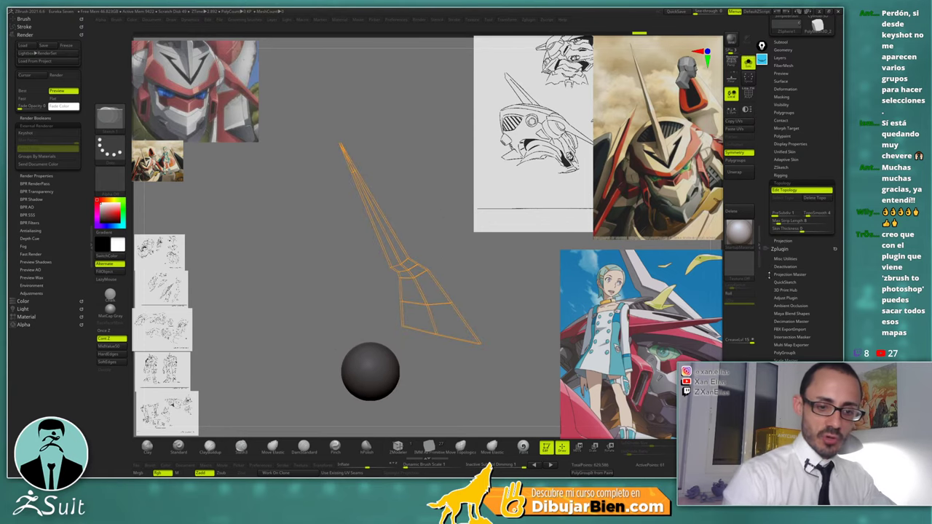
pyautogui.moveTo(768, 273); pyautogui.dragTo(768, 315)
pyautogui.click(781, 240)
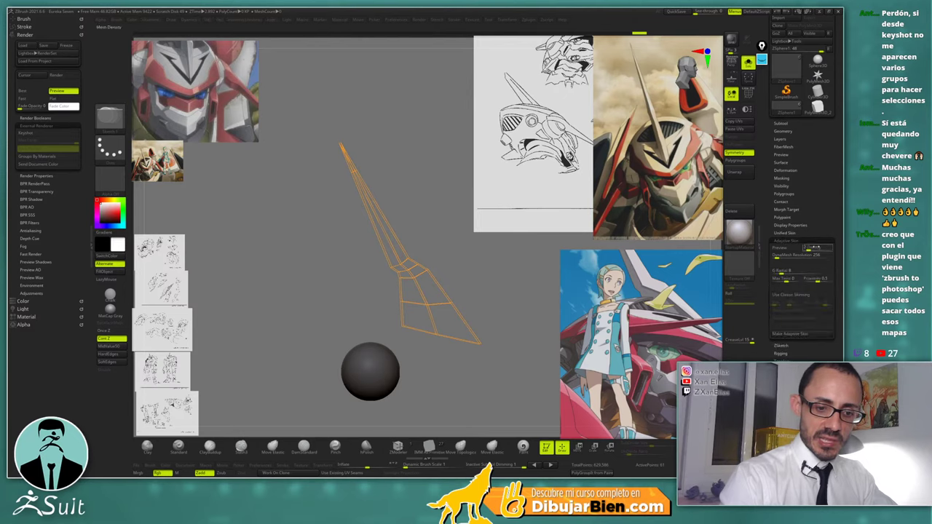
pyautogui.click(774, 254)
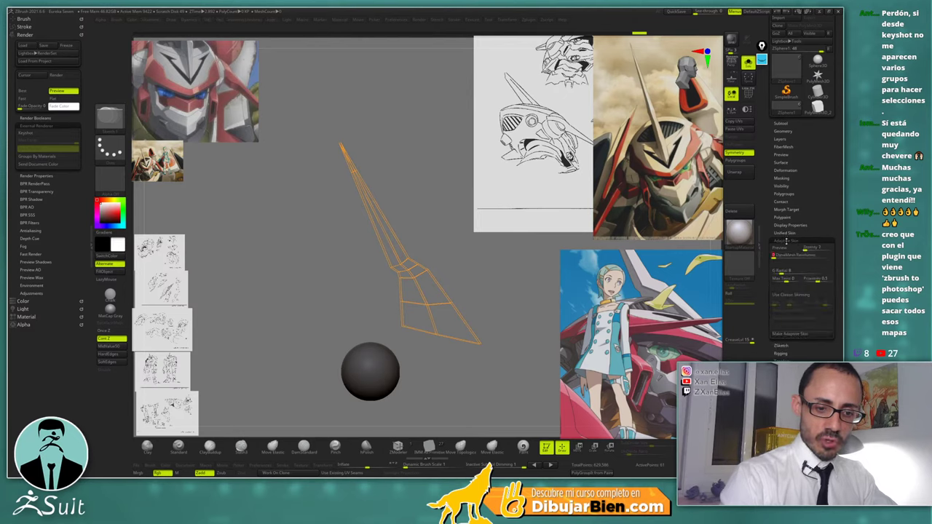
pyautogui.click(779, 249)
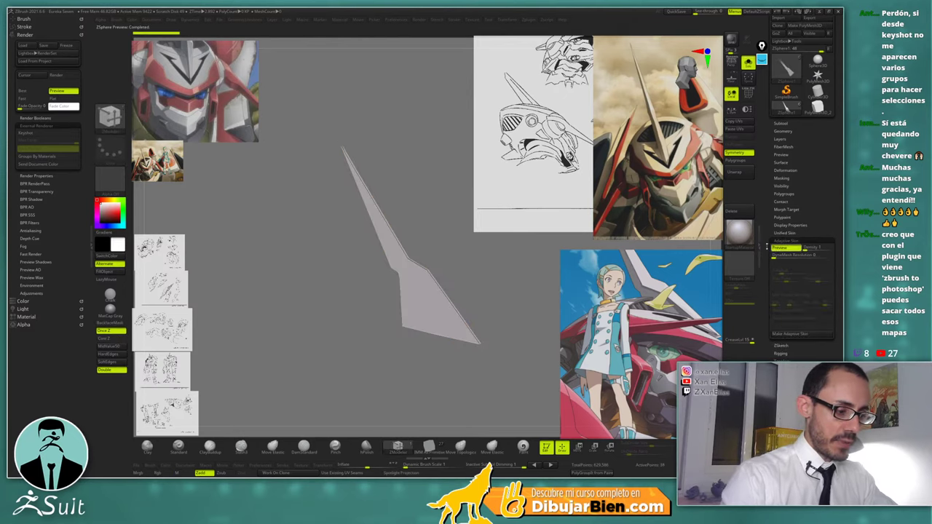
pyautogui.moveTo(487, 262); pyautogui.dragTo(445, 295)
pyautogui.hotkey('shift', 'f')
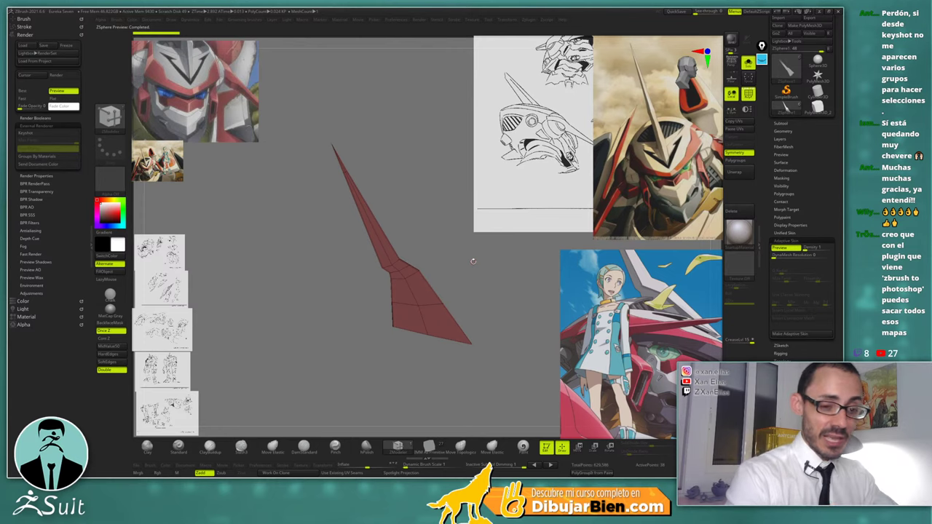
# Make an adaptive skin from the topology and insert the resulting mesh as a subtool in place of the ZSphere
pyautogui.click(786, 332)
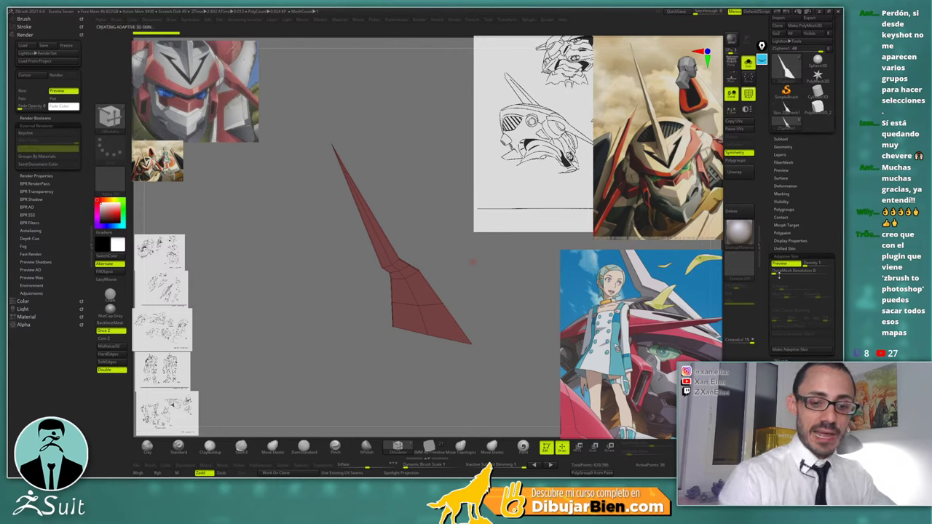
pyautogui.click(780, 265)
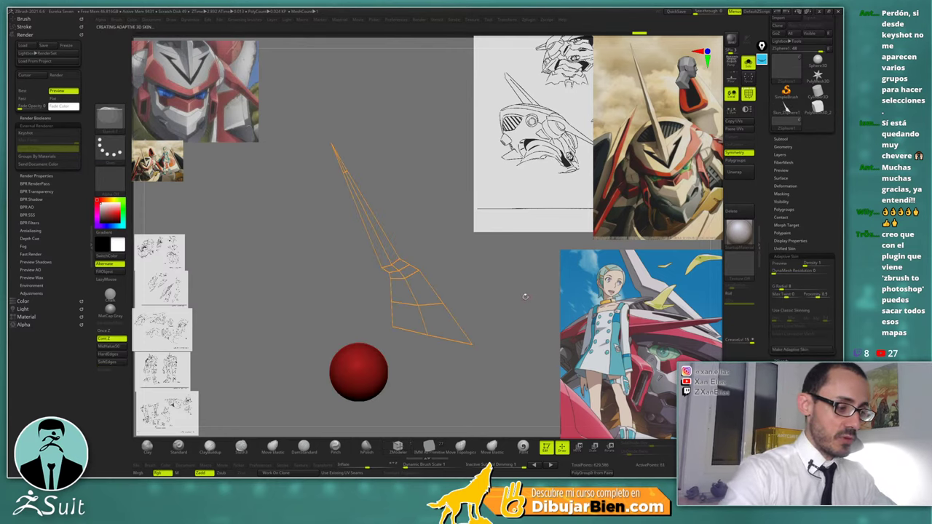
pyautogui.click(780, 138)
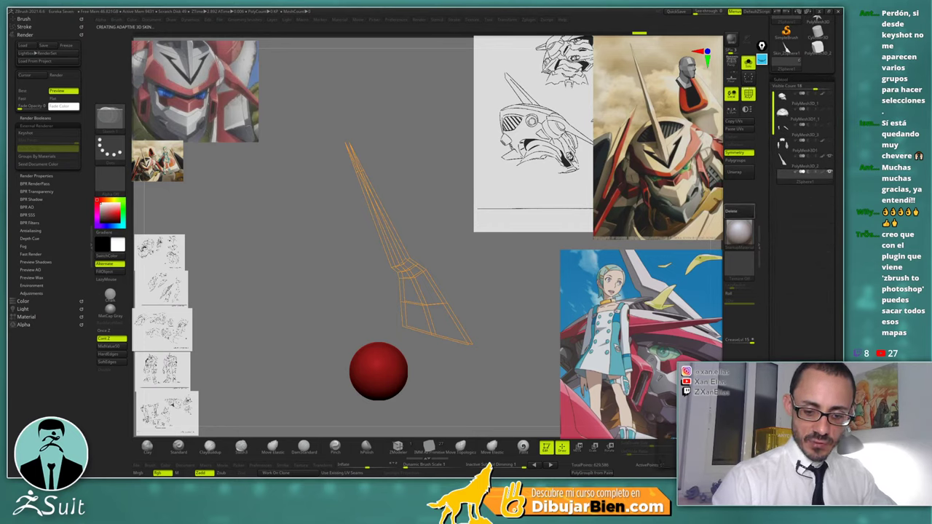
pyautogui.moveTo(781, 185); pyautogui.dragTo(781, 163)
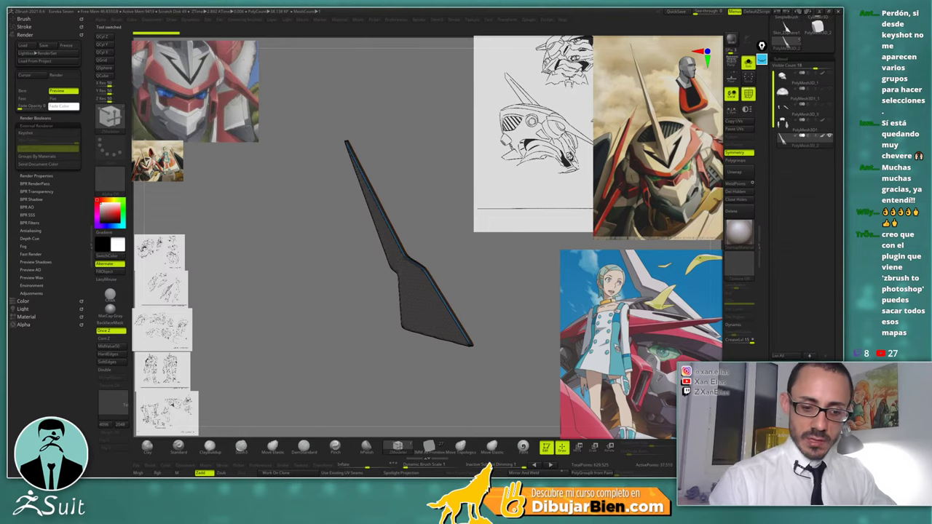
pyautogui.press('F1')
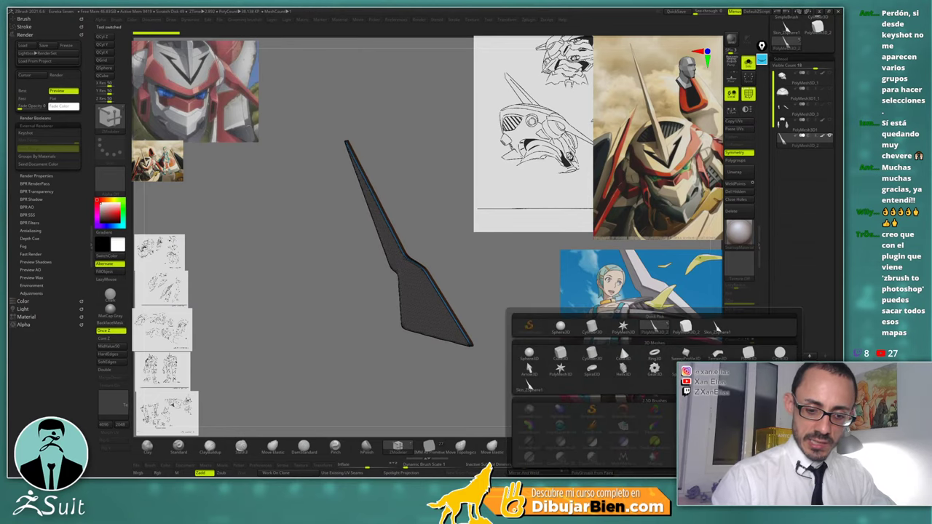
pyautogui.click(531, 386)
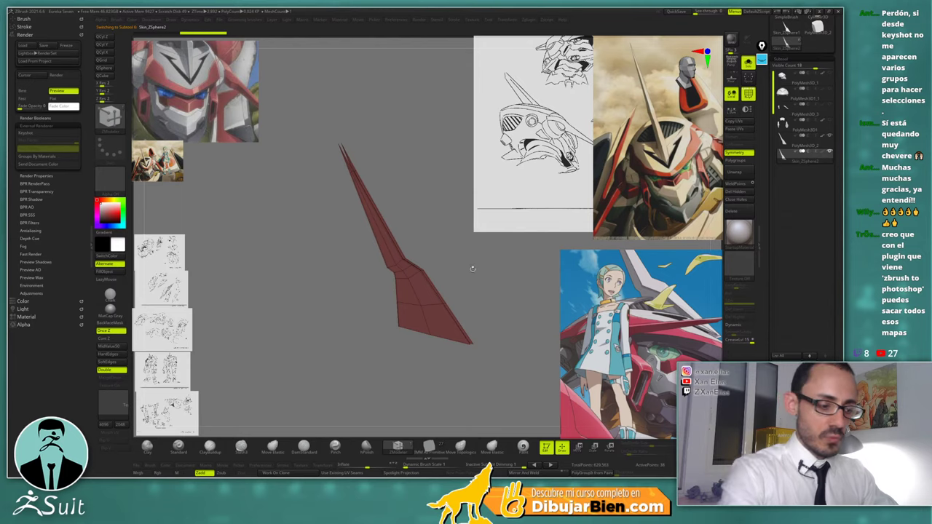
# Hide the original fin mesh and show the helmet subtool together with the new retopologized skin
pyautogui.moveTo(472, 269); pyautogui.dragTo(491, 349)
pyautogui.click(828, 138)
pyautogui.click(829, 89)
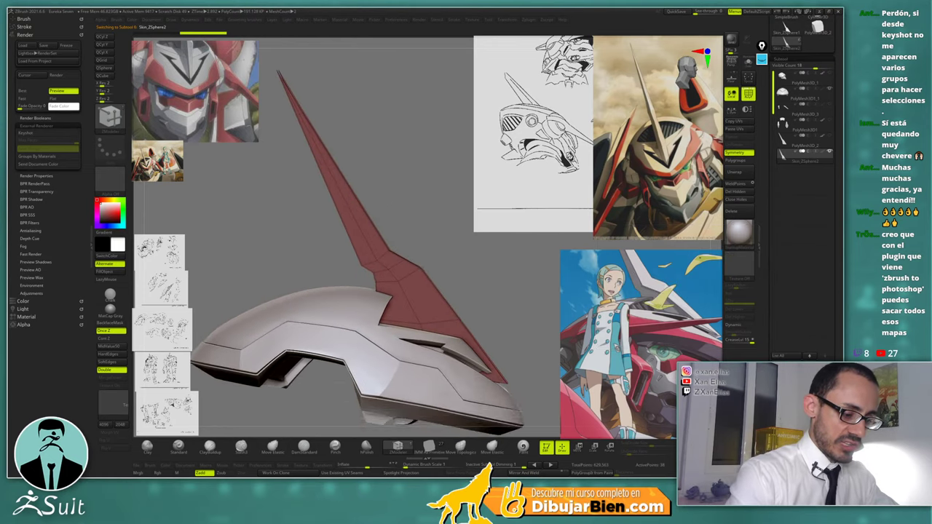
# Try to join the two mirrored fin sides along their open borders with ZModeler's Bridge Two Holes edge action
pyautogui.moveTo(510, 291); pyautogui.dragTo(473, 320)
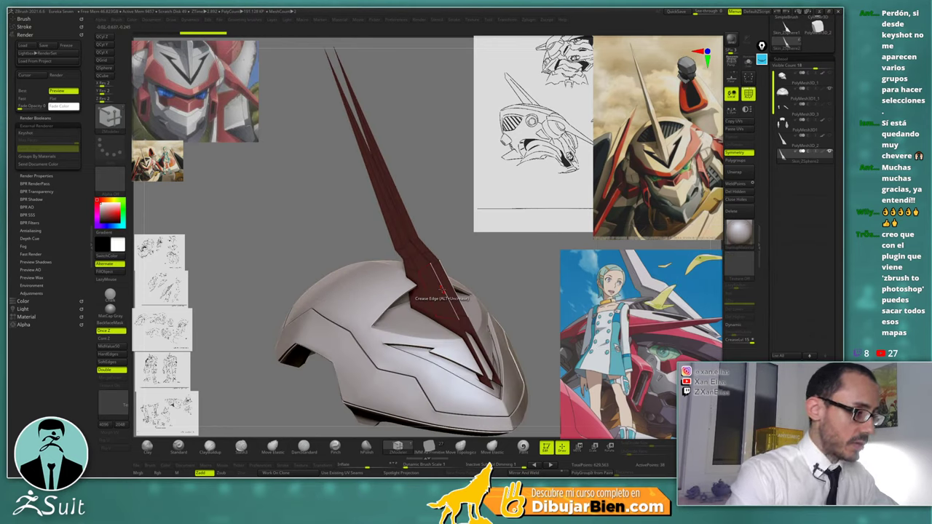
pyautogui.press('space')
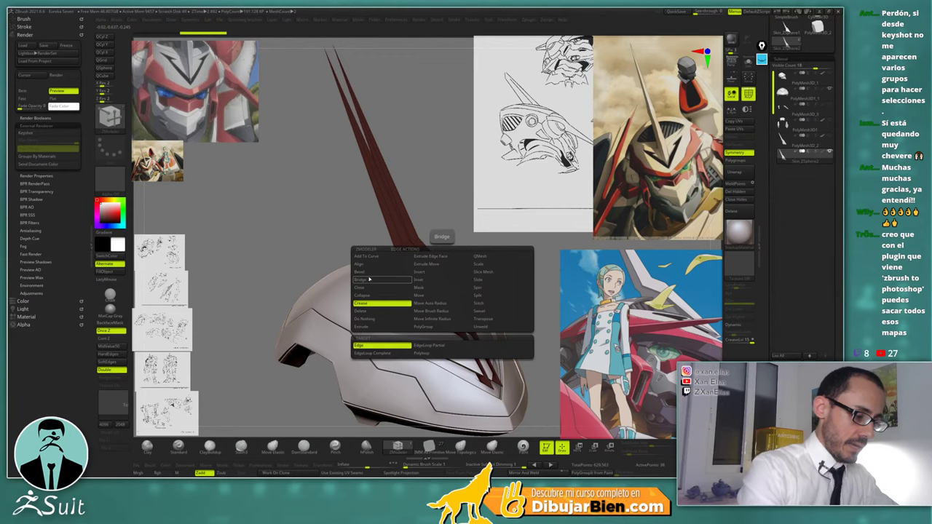
pyautogui.click(368, 279)
pyautogui.click(427, 345)
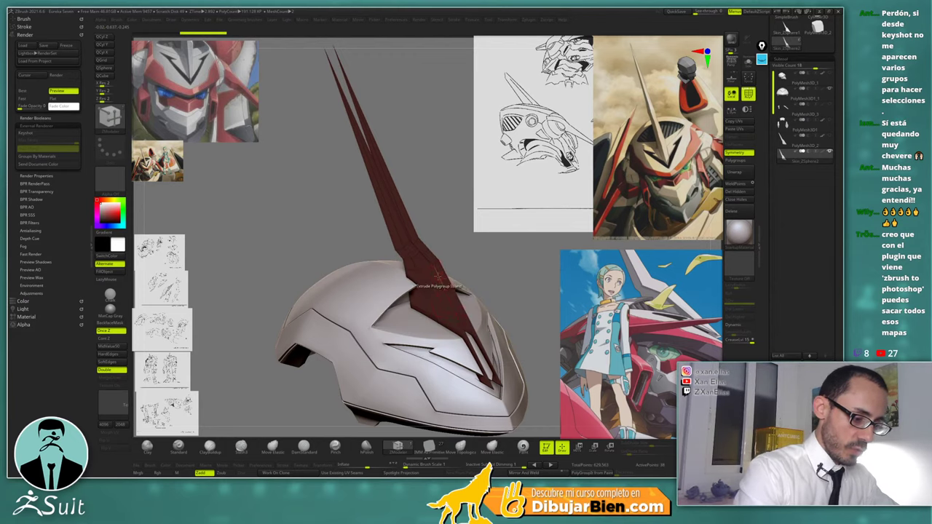
pyautogui.click(443, 271)
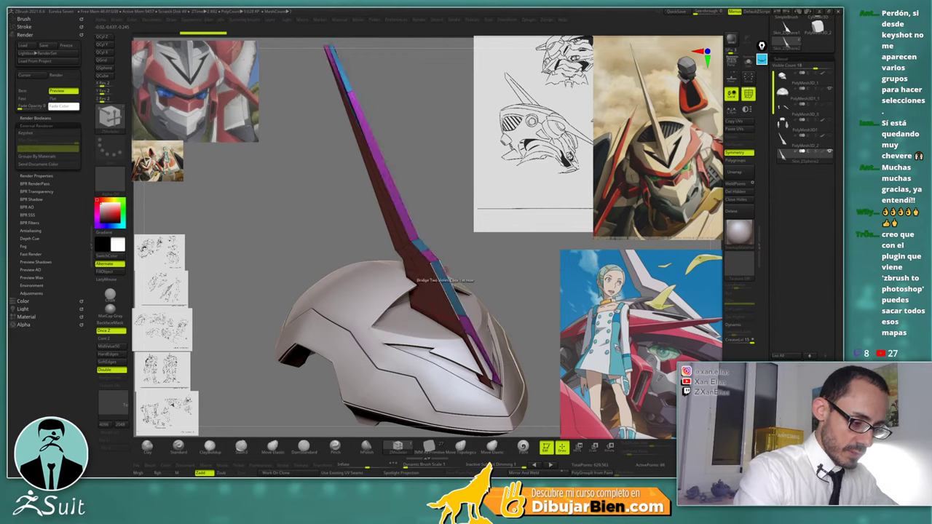
pyautogui.moveTo(471, 280); pyautogui.dragTo(435, 270)
pyautogui.moveTo(435, 269)
pyautogui.mouseDown(button='right')
pyautogui.moveTo(445, 251)
pyautogui.moveTo(440, 230)
pyautogui.moveTo(472, 265)
pyautogui.moveTo(440, 280)
pyautogui.mouseUp(button='right')
pyautogui.hotkey('ctrl', 'z')
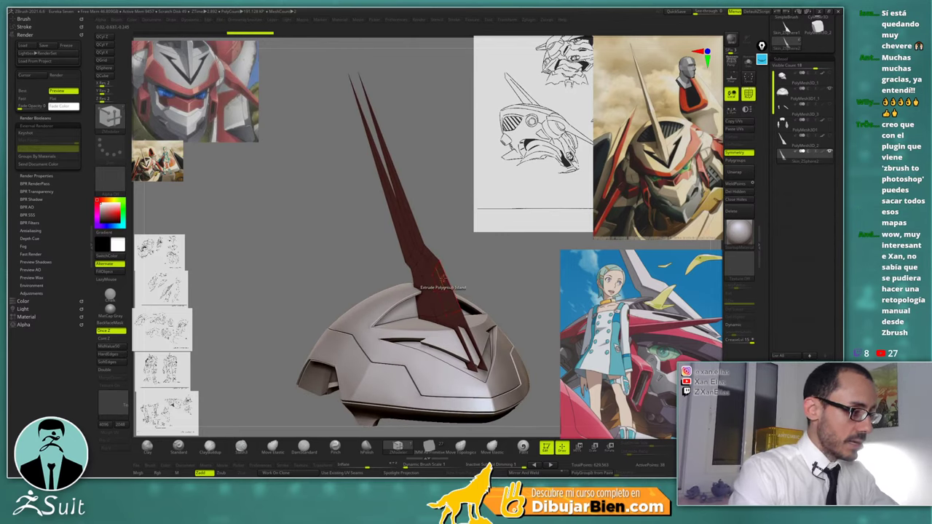
# Flip the faces of the whole fin island with ZModeler's Flip Faces polygon action and enable double-sided display
pyautogui.press('space')
pyautogui.click(367, 264)
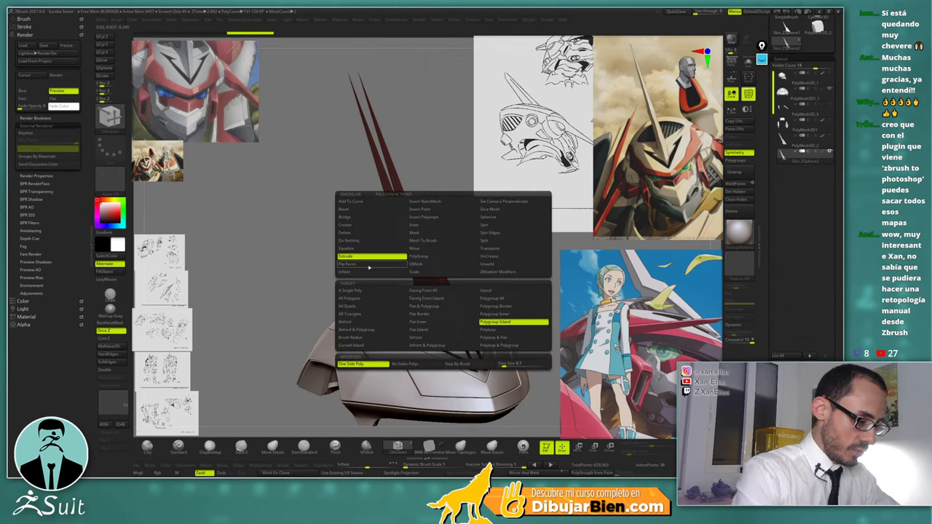
pyautogui.click(497, 298)
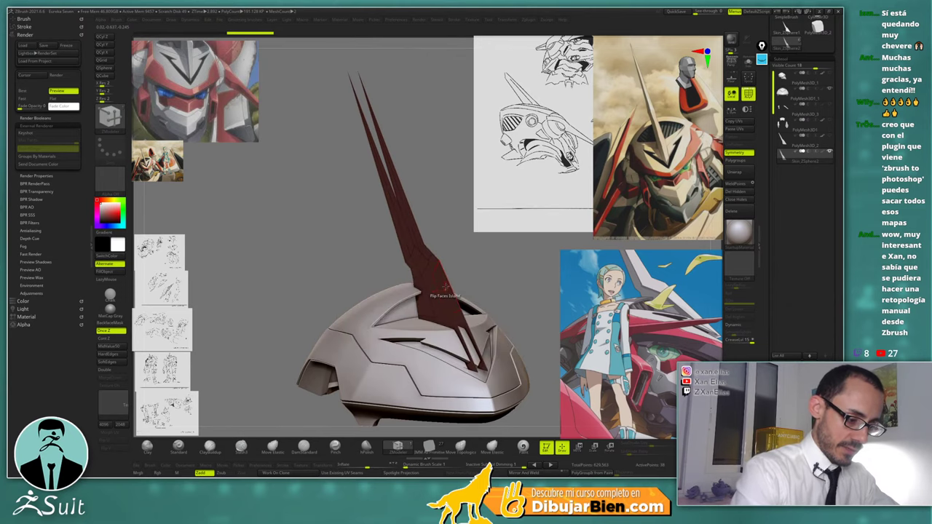
pyautogui.click(440, 294)
pyautogui.moveTo(485, 262)
pyautogui.mouseDown()
pyautogui.moveTo(449, 263)
pyautogui.moveTo(499, 262)
pyautogui.mouseUp()
pyautogui.click(113, 369)
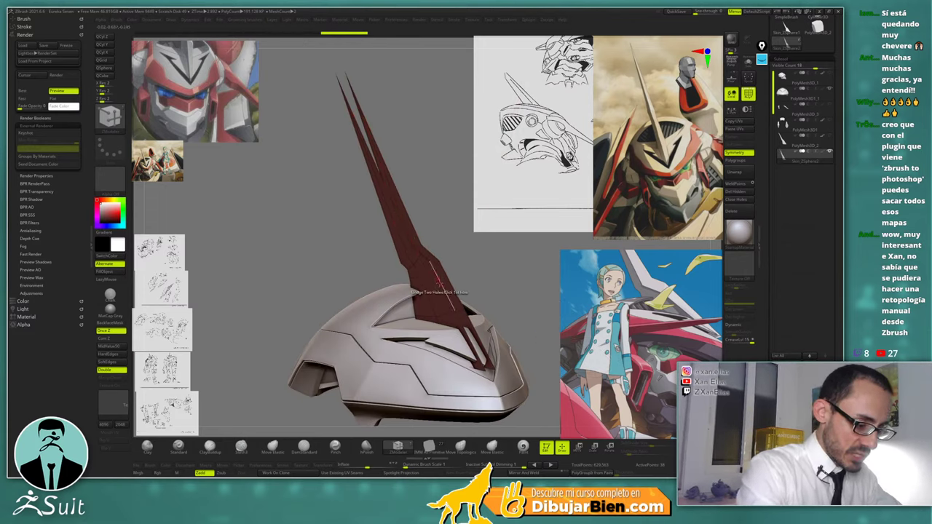
# Bridge the open borders of the two mirrored fin sides with Bridge Two Holes and inspect the joined strip
pyautogui.click(440, 287)
pyautogui.click(448, 279)
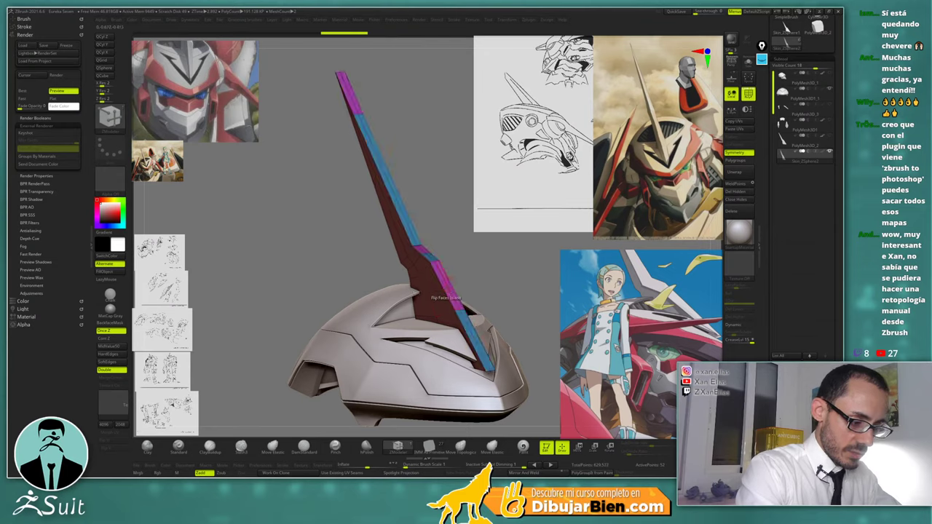
pyautogui.keyDown('ctrl'); pyautogui.moveTo(449, 284); pyautogui.dragTo(453, 212, button='right'); pyautogui.keyUp('ctrl')
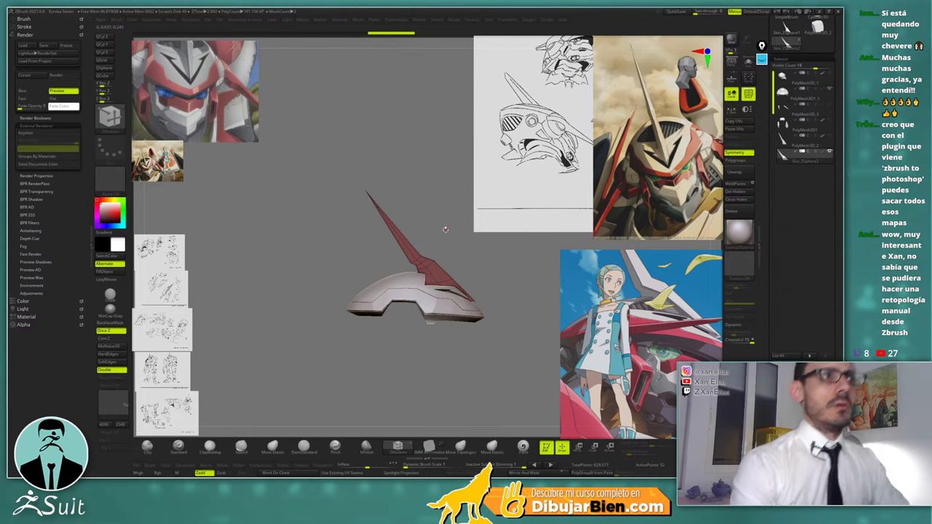
pyautogui.moveTo(445, 235)
pyautogui.mouseDown()
pyautogui.moveTo(478, 242)
pyautogui.moveTo(460, 237)
pyautogui.mouseUp()
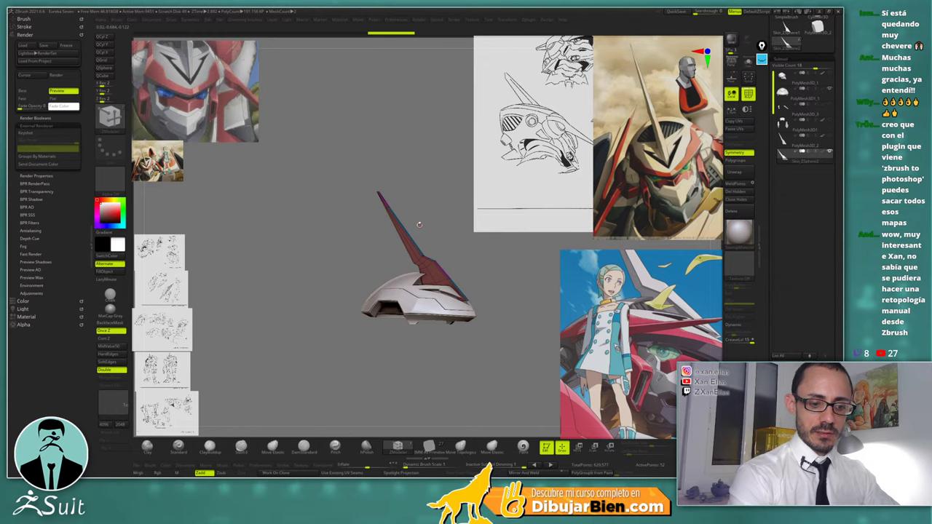
pyautogui.moveTo(464, 225); pyautogui.dragTo(431, 287)
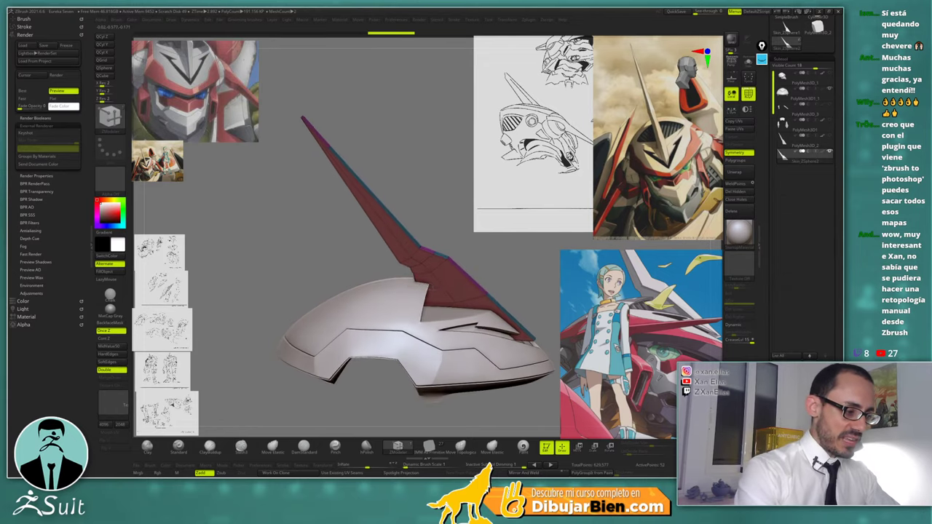
pyautogui.moveTo(466, 251); pyautogui.dragTo(451, 229)
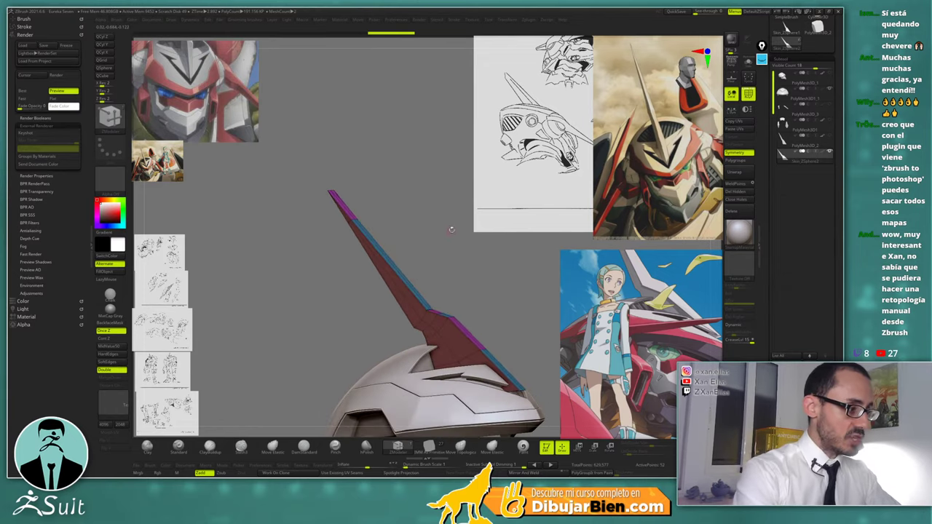
# Isolate the fin from the helmet with Solo and frame its kinked front edge
pyautogui.hotkey('shift', 's')
pyautogui.keyDown('alt'); pyautogui.moveTo(424, 286); pyautogui.dragTo(451, 266); pyautogui.keyUp('alt')
pyautogui.keyDown('ctrl'); pyautogui.keyDown('shift'); pyautogui.click(461, 225); pyautogui.keyUp('shift'); pyautogui.keyUp('ctrl')
pyautogui.press('shift')
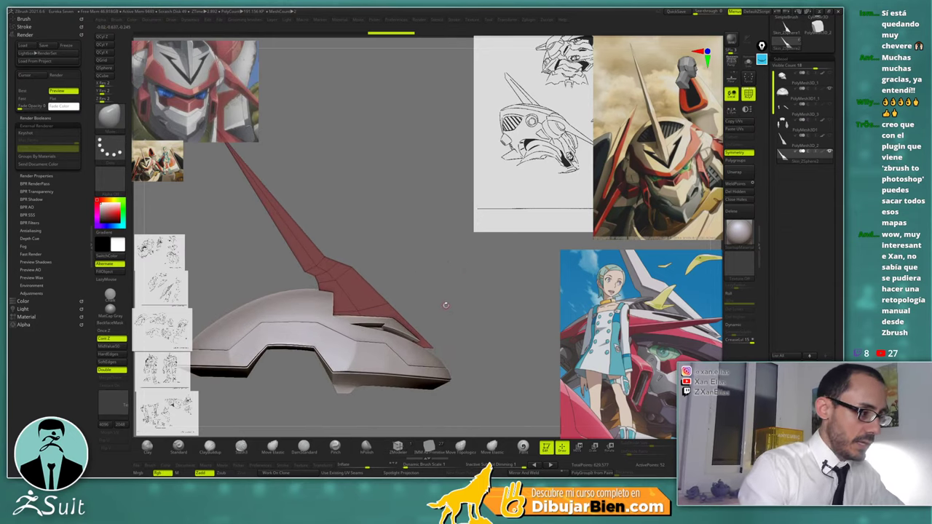
pyautogui.press('space')
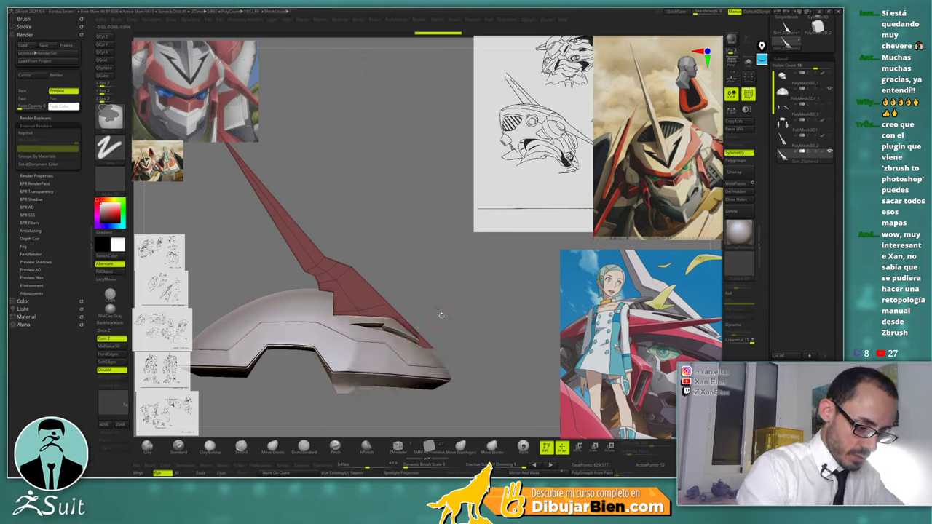
pyautogui.moveTo(480, 313); pyautogui.dragTo(392, 309)
pyautogui.hotkey('shift', 's')
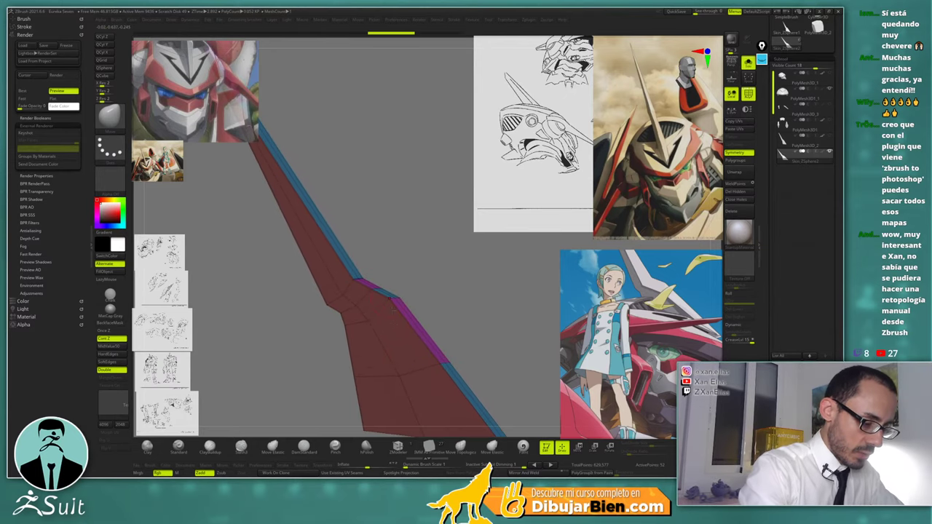
pyautogui.moveTo(414, 272); pyautogui.dragTo(416, 285)
# Set ZModeler's point action to Stitch Two Points and stitch the front-edge point pairs from the kink up to the tip
pyautogui.press('b')
pyautogui.press('z')
pyautogui.press('m')
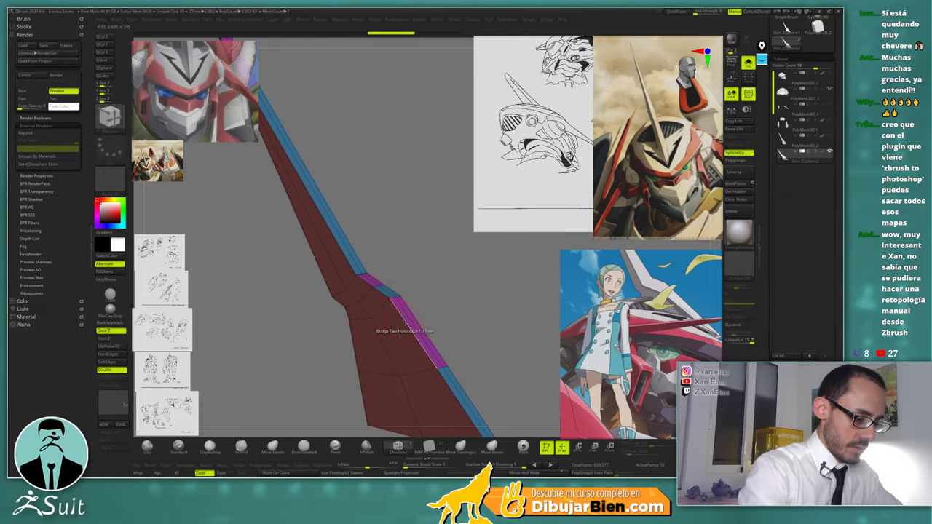
pyautogui.press('space')
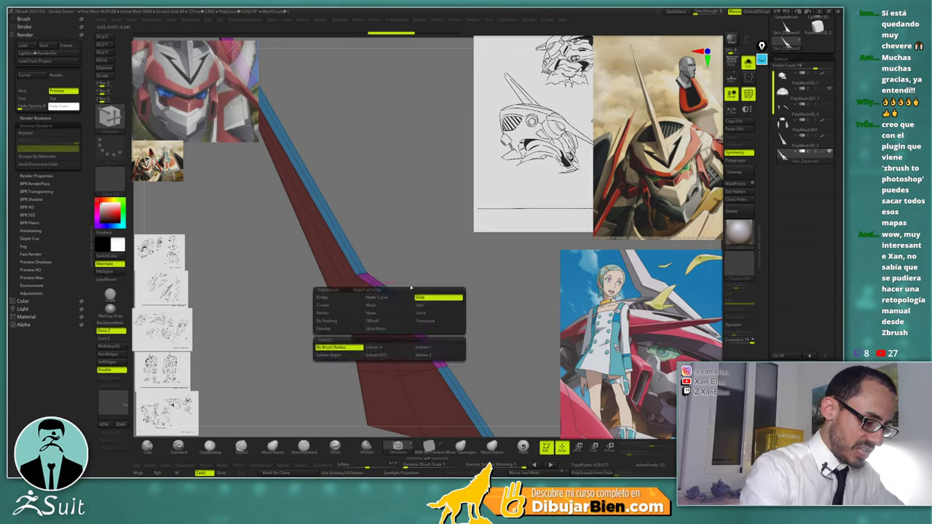
pyautogui.click(377, 365)
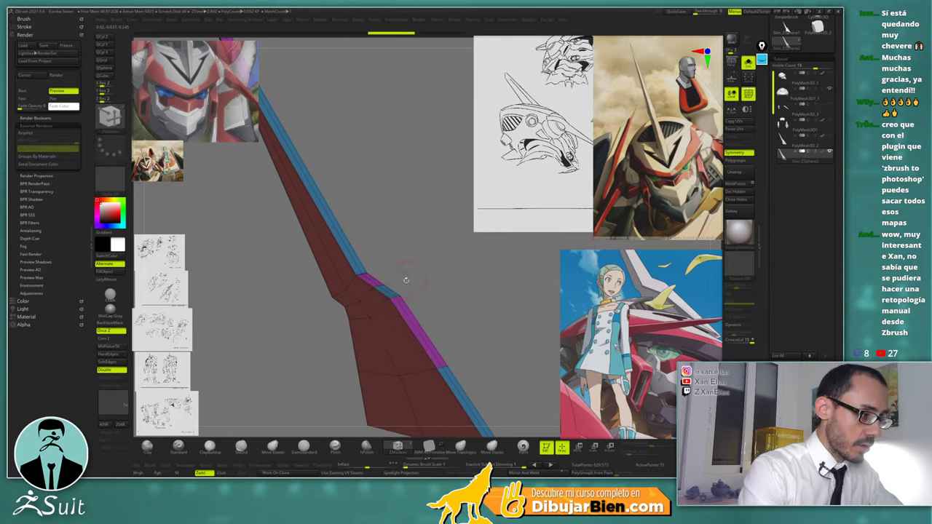
pyautogui.click(393, 295)
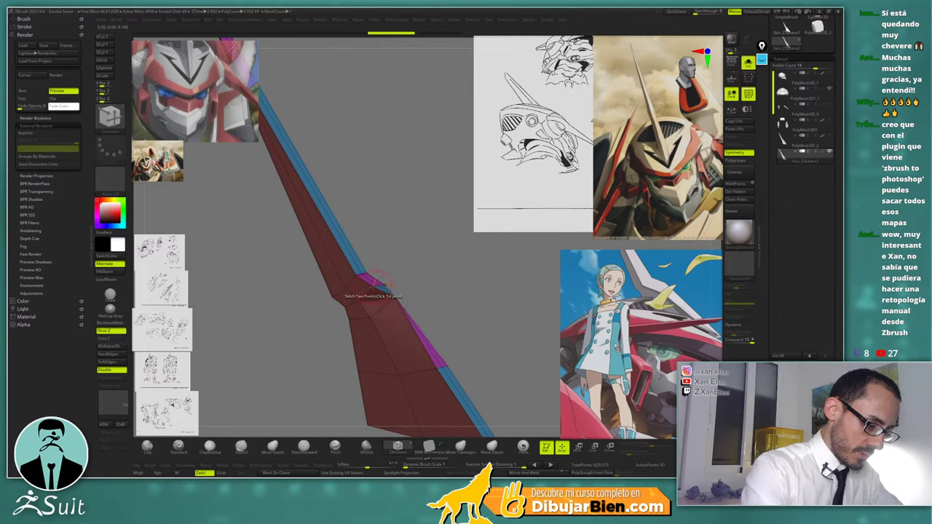
pyautogui.click(359, 276)
pyautogui.click(358, 277)
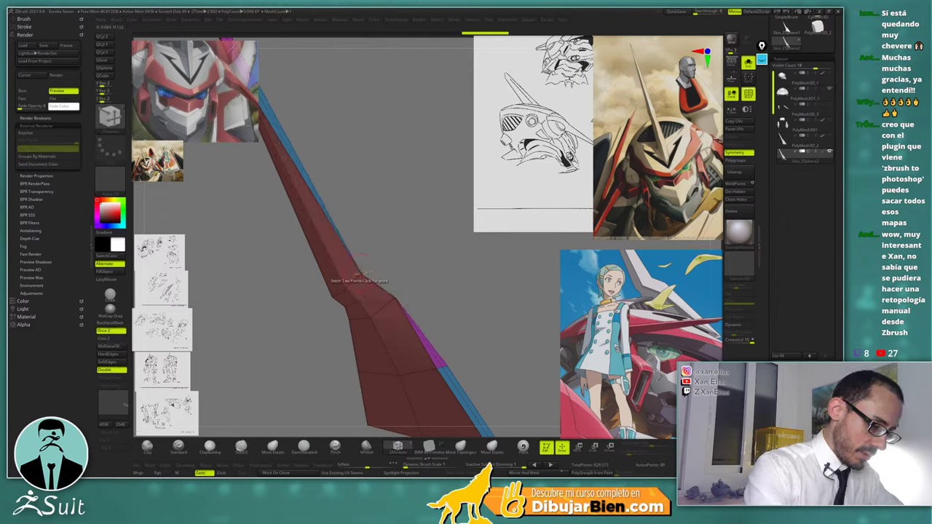
pyautogui.keyDown('alt'); pyautogui.moveTo(367, 280); pyautogui.dragTo(442, 352, button='right'); pyautogui.keyUp('alt')
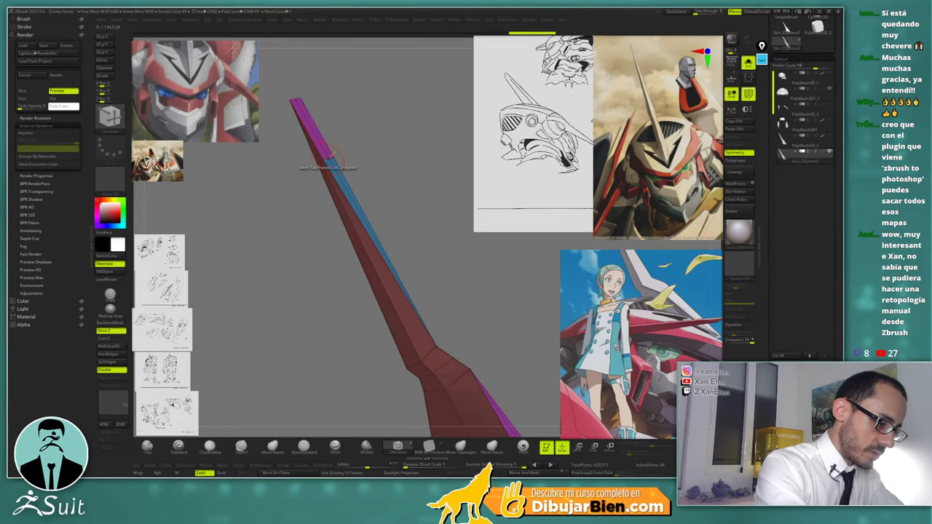
pyautogui.moveTo(317, 170); pyautogui.dragTo(405, 178)
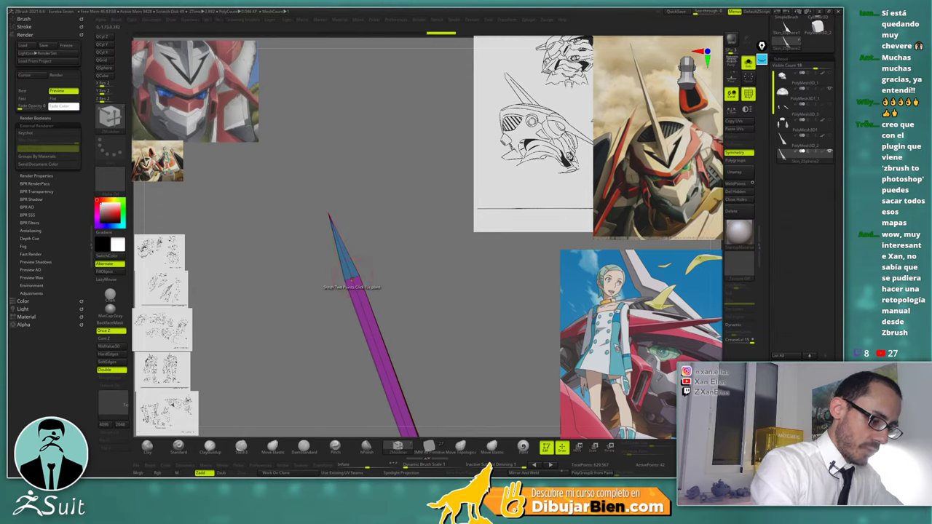
# Stitch the point pairs along the fin's rear edge from the tip down to its base
pyautogui.click(357, 266)
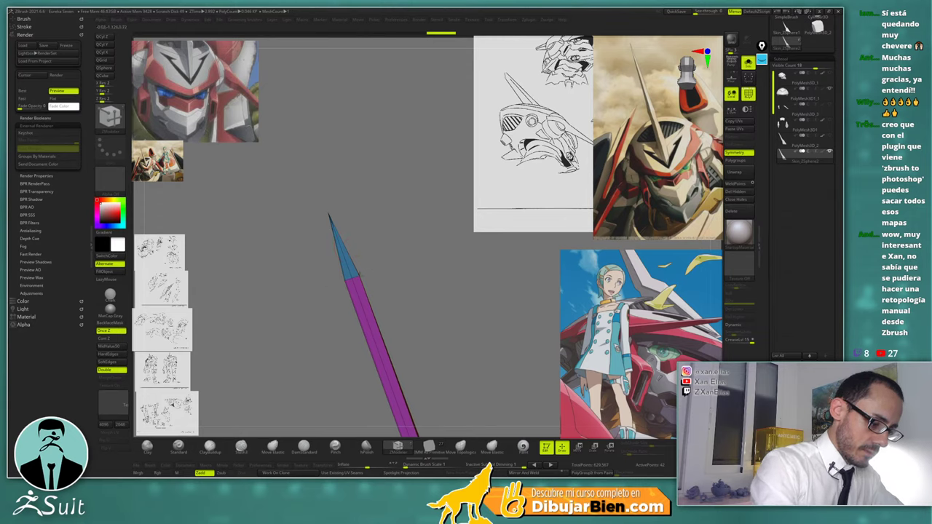
pyautogui.moveTo(367, 270); pyautogui.dragTo(404, 286)
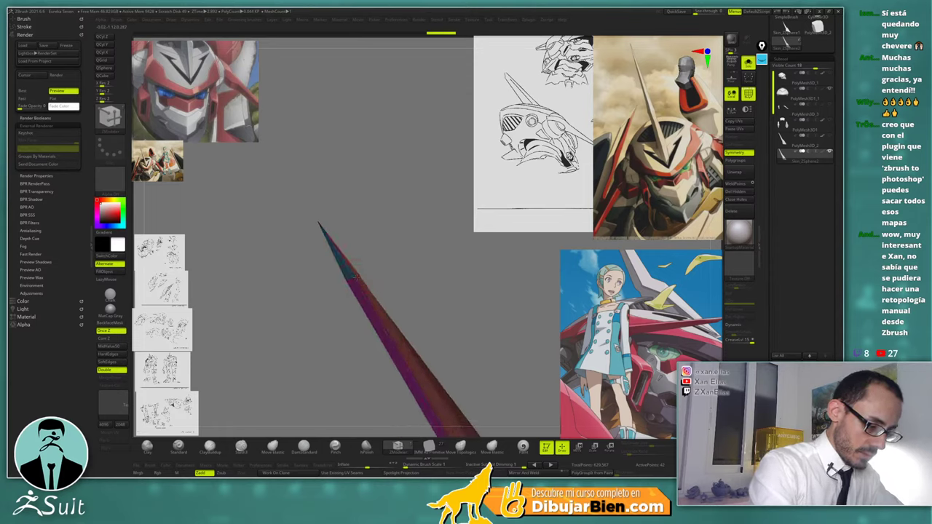
pyautogui.moveTo(350, 279); pyautogui.dragTo(368, 222)
pyautogui.click(398, 284)
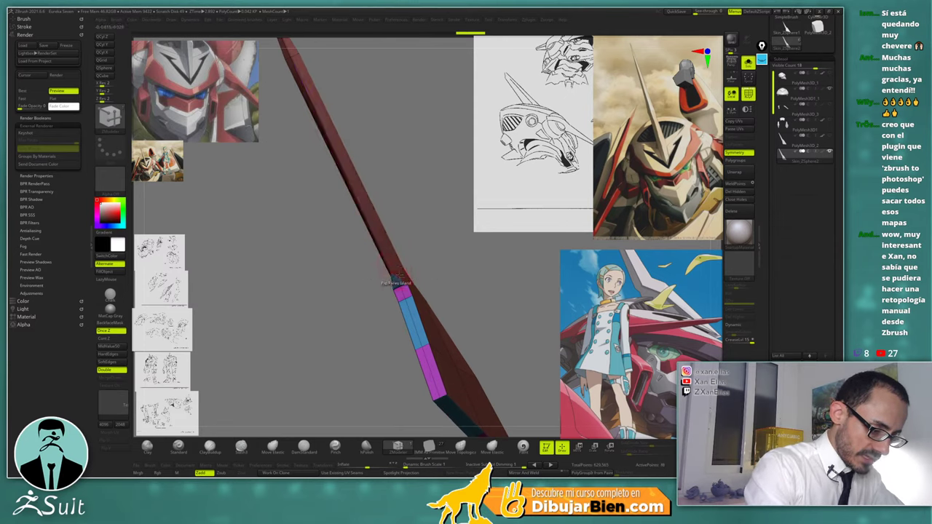
pyautogui.moveTo(399, 286); pyautogui.dragTo(412, 297)
pyautogui.click(407, 300)
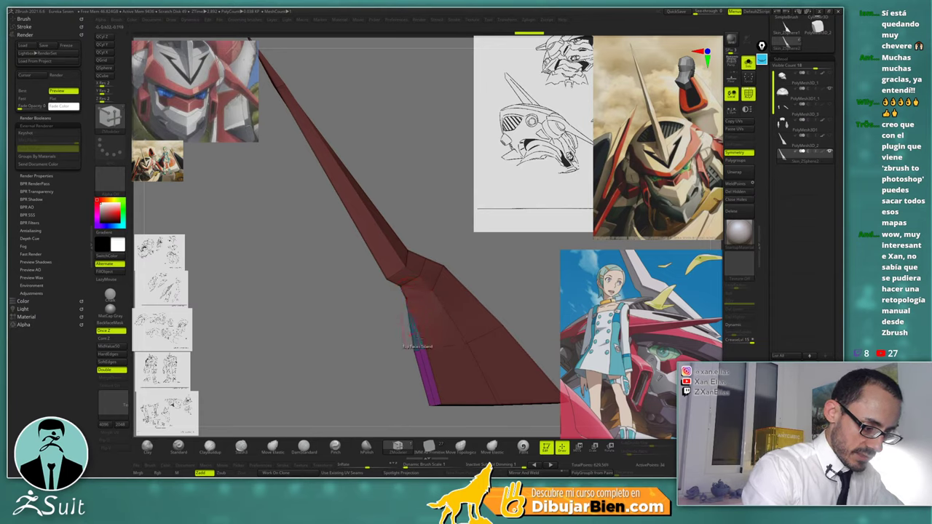
pyautogui.click(420, 352)
pyautogui.click(423, 350)
pyautogui.moveTo(489, 299); pyautogui.dragTo(418, 260)
pyautogui.click(412, 315)
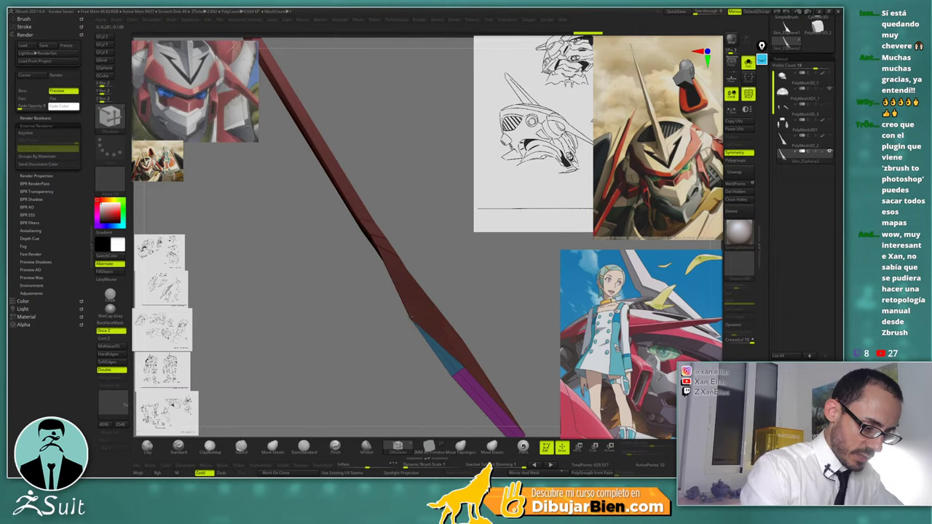
# Stitch the remaining point pairs along the lower front edge down to the fin's front corner
pyautogui.keyDown('ctrl'); pyautogui.moveTo(418, 306); pyautogui.dragTo(481, 296, button='right'); pyautogui.keyUp('ctrl')
pyautogui.moveTo(480, 295); pyautogui.dragTo(455, 312)
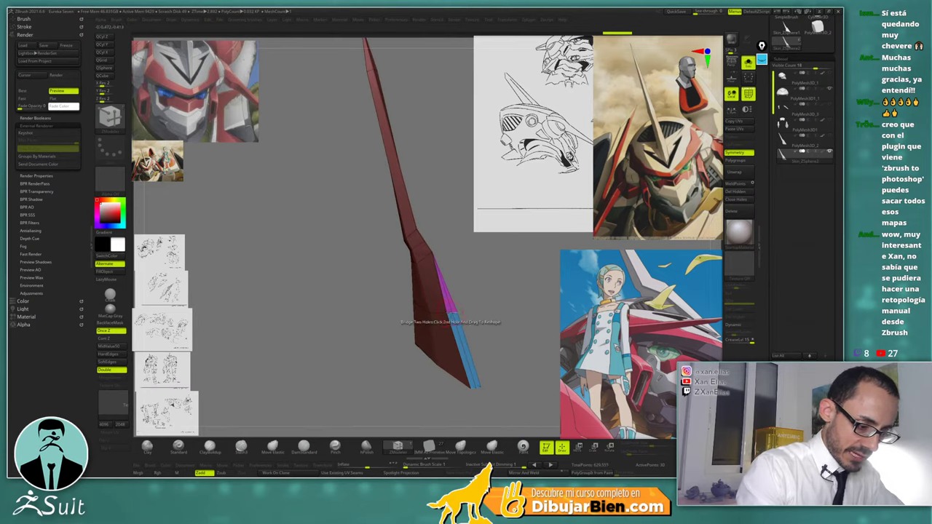
pyautogui.click(451, 315)
pyautogui.click(470, 387)
pyautogui.click(477, 388)
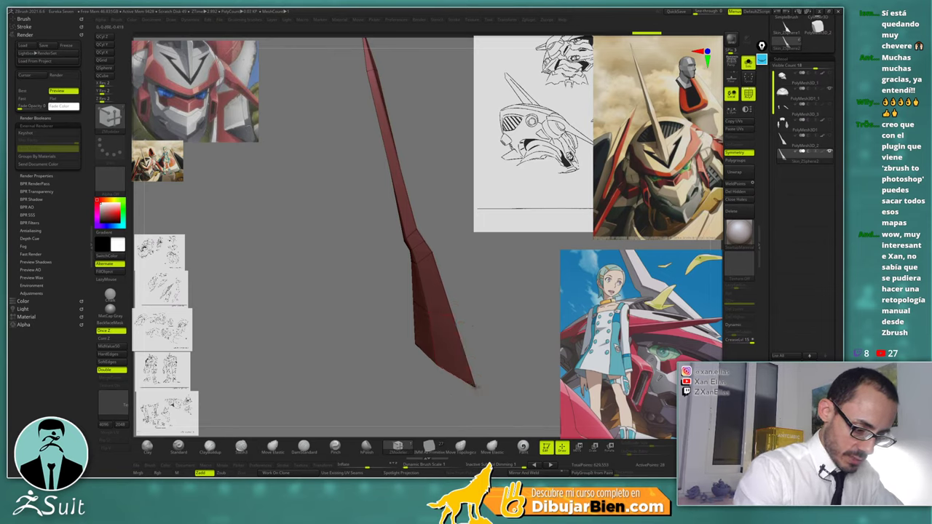
# Set ZModeler's edge action to Insert and try edge-loop edits on the fin's lower section and kink
pyautogui.moveTo(474, 388); pyautogui.dragTo(429, 374)
pyautogui.press('space')
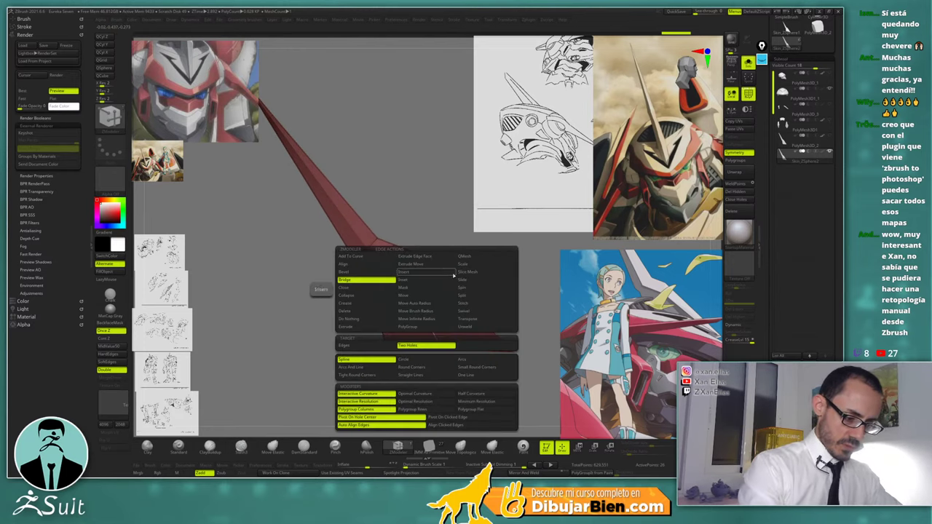
pyautogui.click(408, 287)
pyautogui.click(447, 337)
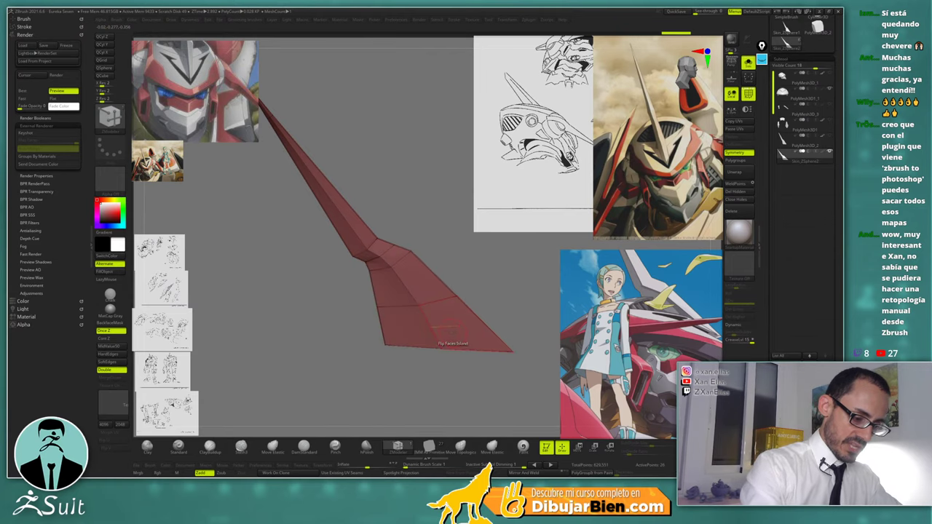
pyautogui.click(431, 324)
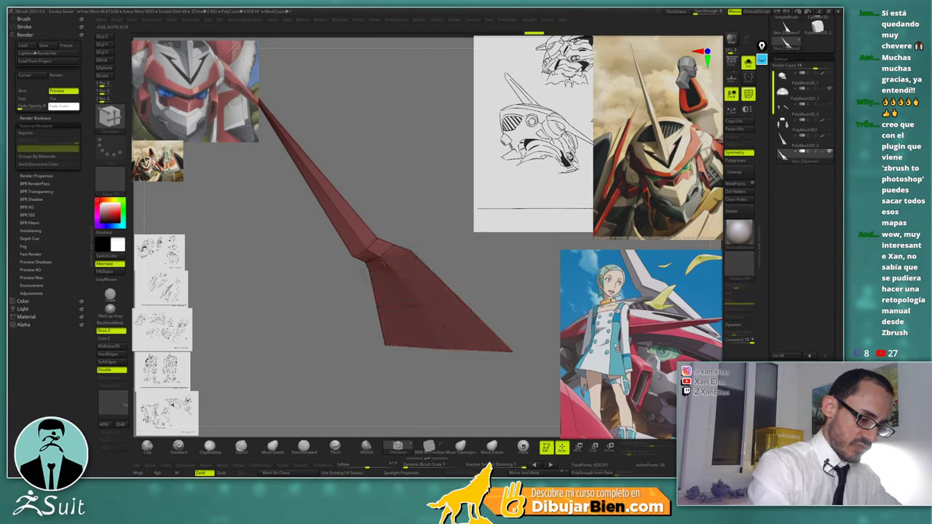
pyautogui.click(375, 255)
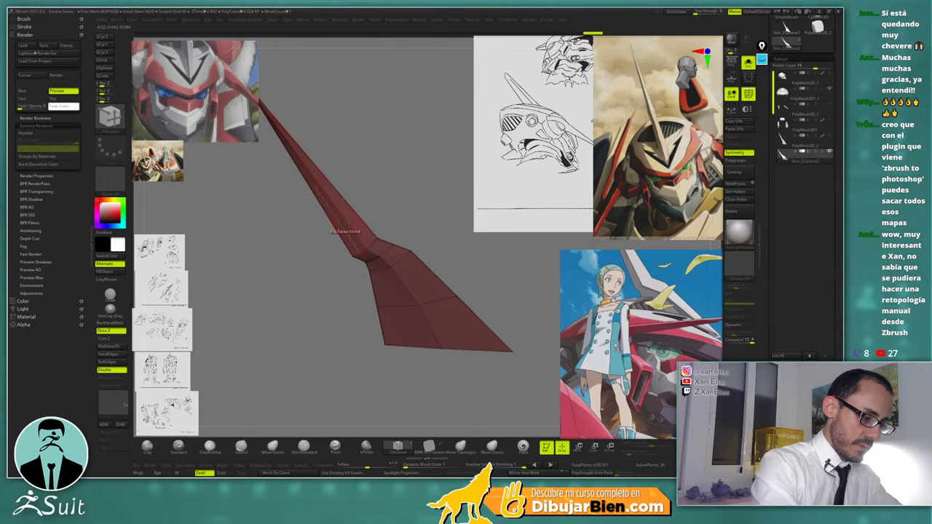
# Thicken the fin by moving its sides outward symmetrically along the X axis with the gizmo
pyautogui.keyDown('alt'); pyautogui.moveTo(278, 130); pyautogui.dragTo(347, 208, button='right'); pyautogui.keyUp('alt')
pyautogui.keyDown('alt'); pyautogui.moveTo(418, 285); pyautogui.dragTo(411, 263, button='right'); pyautogui.keyUp('alt')
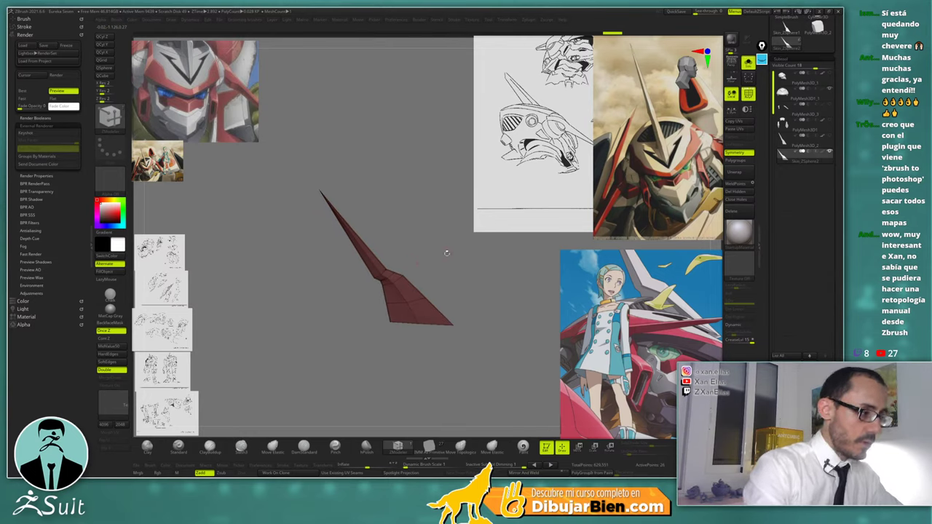
pyautogui.press('w')
pyautogui.keyDown('shift'); pyautogui.moveTo(481, 260); pyautogui.dragTo(458, 263, button='right'); pyautogui.keyUp('shift')
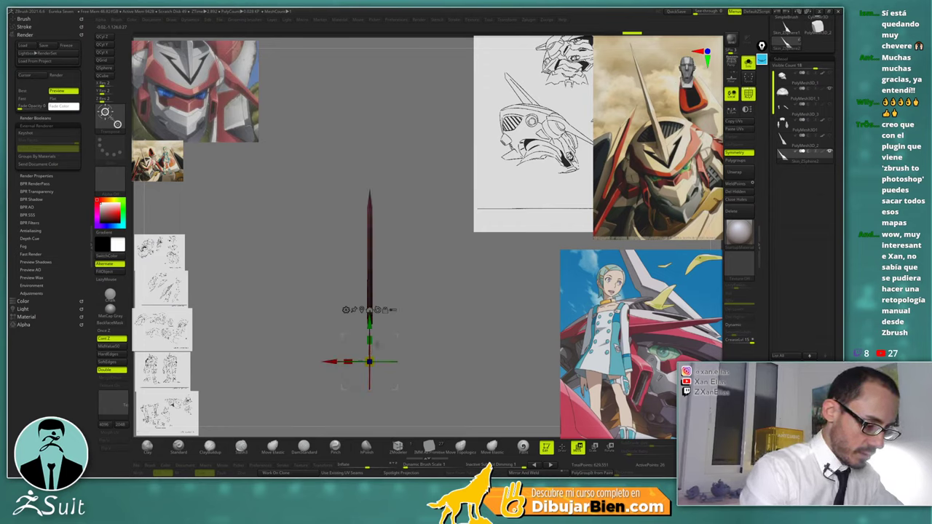
pyautogui.moveTo(330, 362); pyautogui.dragTo(323, 362)
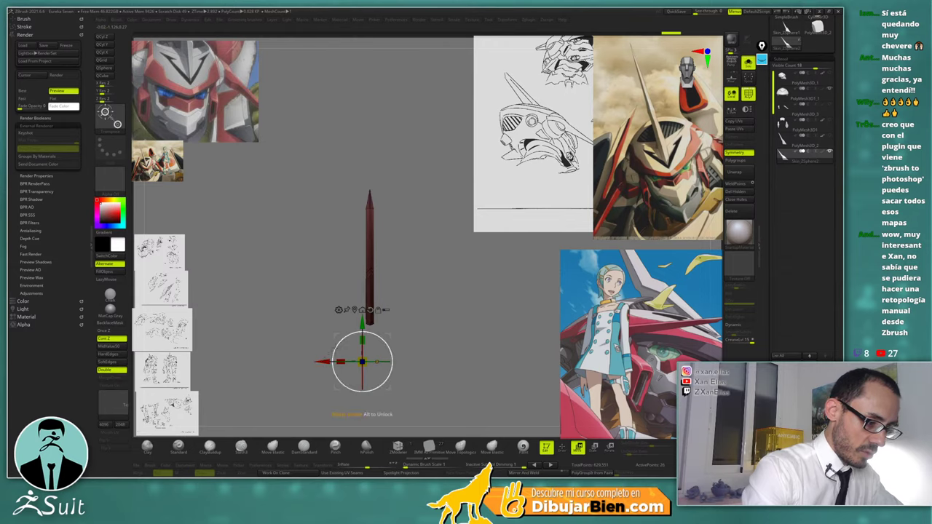
# Narrow the upper fin with the Move brush so it tapers gradually to a pointed tip
pyautogui.moveTo(437, 275); pyautogui.dragTo(381, 252, button='right')
pyautogui.keyDown('alt'); pyautogui.moveTo(410, 214); pyautogui.dragTo(440, 345, button='right'); pyautogui.keyUp('alt')
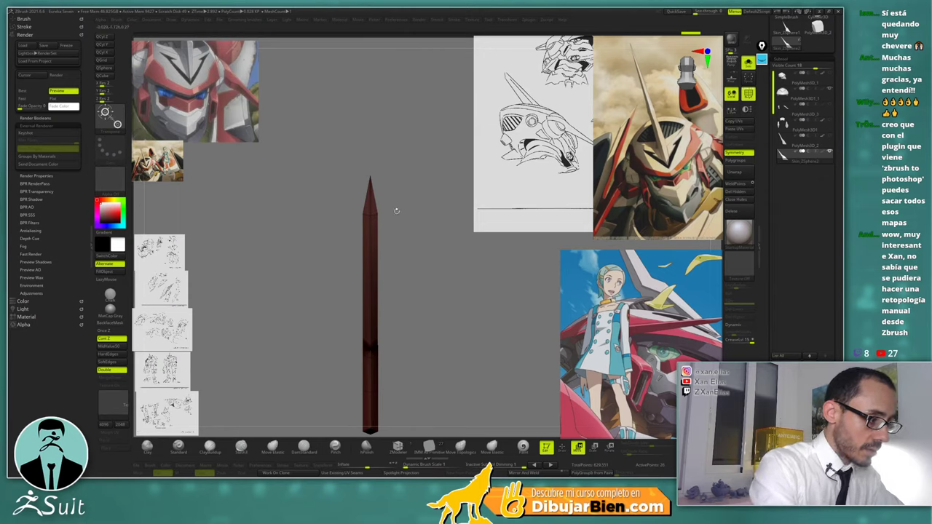
pyautogui.press('q')
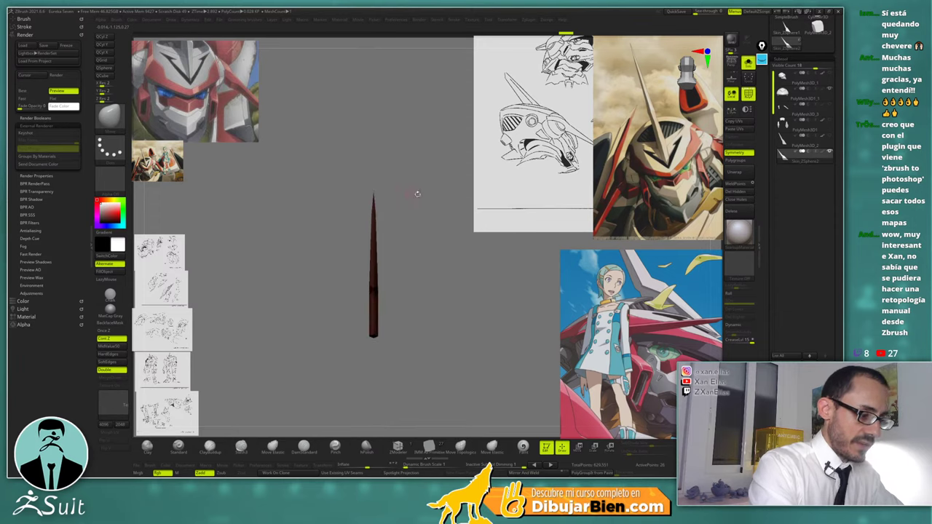
pyautogui.moveTo(416, 194)
pyautogui.mouseDown(button='right')
pyautogui.moveTo(435, 197)
pyautogui.moveTo(395, 266)
pyautogui.moveTo(437, 228)
pyautogui.moveTo(416, 285)
pyautogui.moveTo(426, 255)
pyautogui.moveTo(442, 313)
pyautogui.mouseUp(button='right')
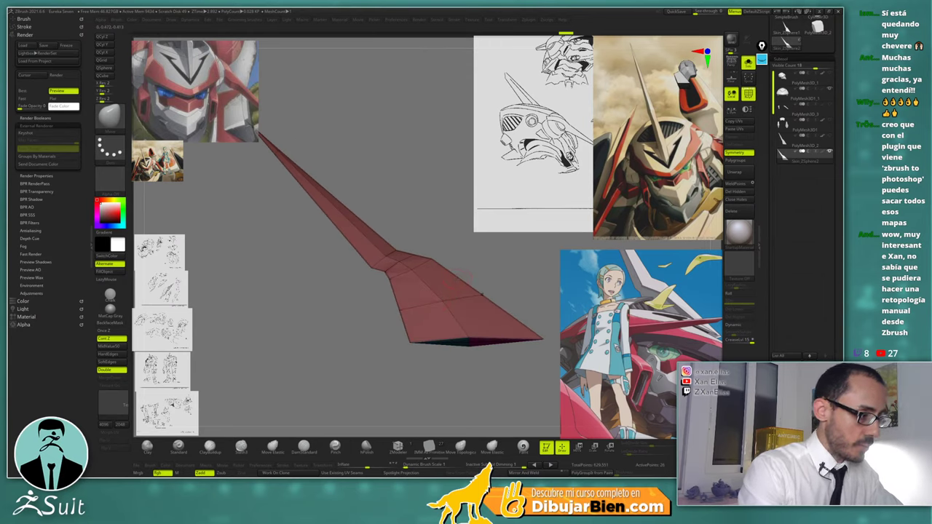
# Bevel the complete edge loop along the fin's central ridge with ZModeler into a narrow strip running from tip to base
pyautogui.press('b')
pyautogui.press('z')
pyautogui.press('m')
pyautogui.press('space')
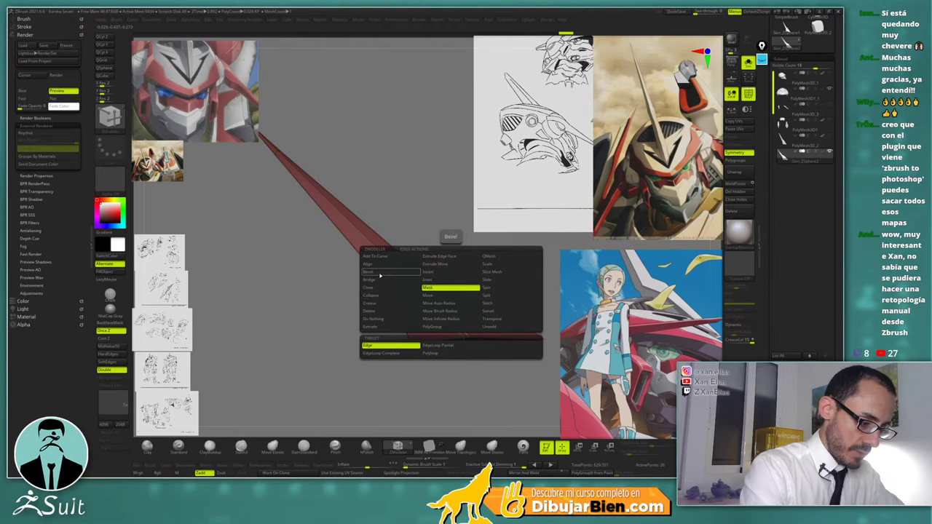
pyautogui.click(380, 274)
pyautogui.click(420, 345)
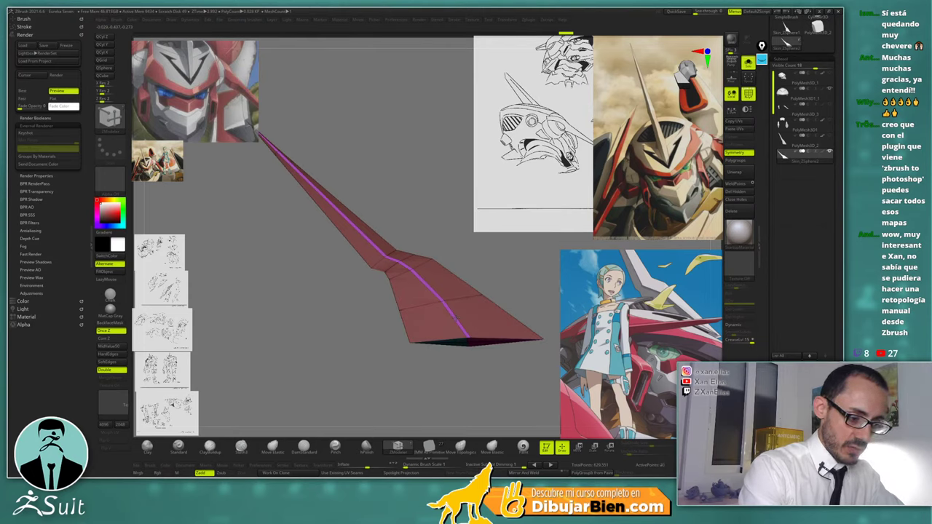
pyautogui.moveTo(456, 318); pyautogui.dragTo(456, 312)
pyautogui.moveTo(452, 313)
pyautogui.keyDown('ctrl'); pyautogui.mouseDown(button='right')
pyautogui.moveTo(453, 342)
pyautogui.moveTo(451, 315)
pyautogui.moveTo(441, 320)
pyautogui.moveTo(448, 327)
pyautogui.mouseUp(button='right'); pyautogui.keyUp('ctrl')
# Try inserting a single edge loop along the middle of the beveled ridge strip
pyautogui.press('space')
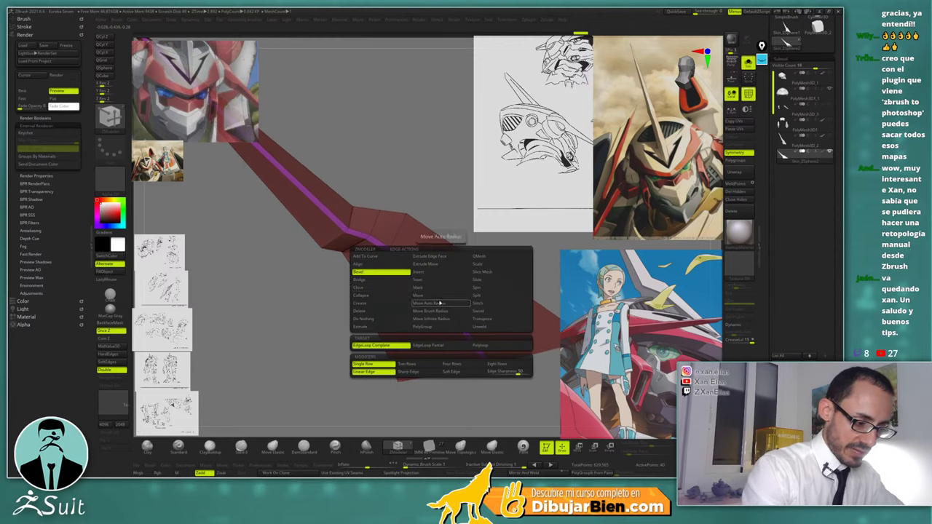
pyautogui.click(423, 272)
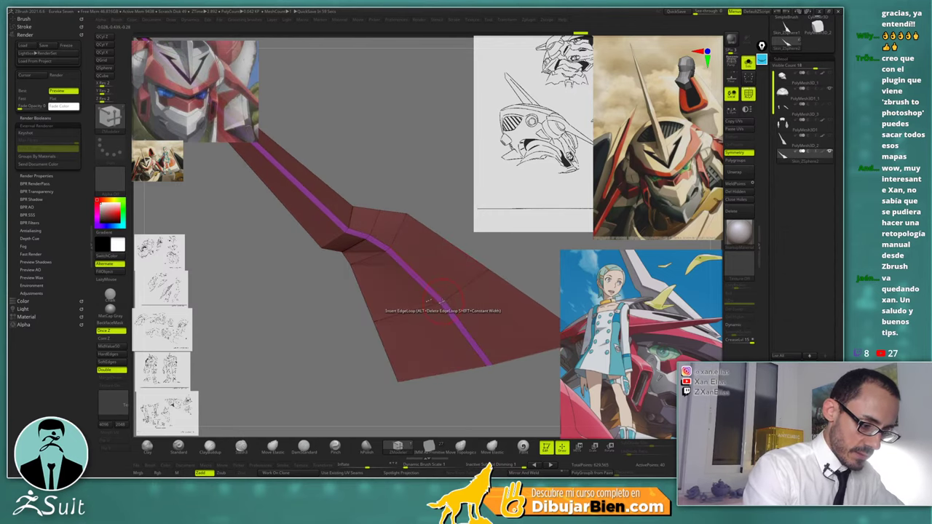
pyautogui.moveTo(437, 314); pyautogui.dragTo(437, 320)
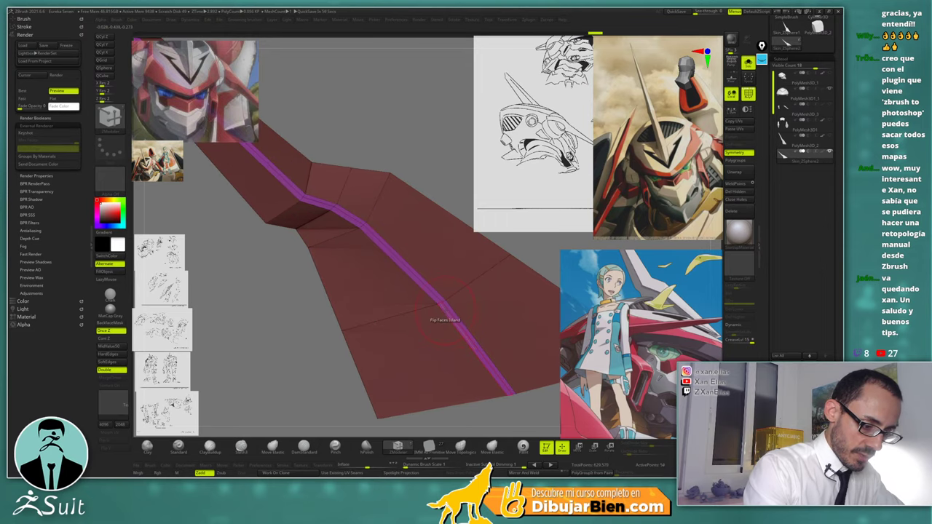
# Try extruding the ridge strip as a polyloop to cut a thin groove along the fin
pyautogui.press('space')
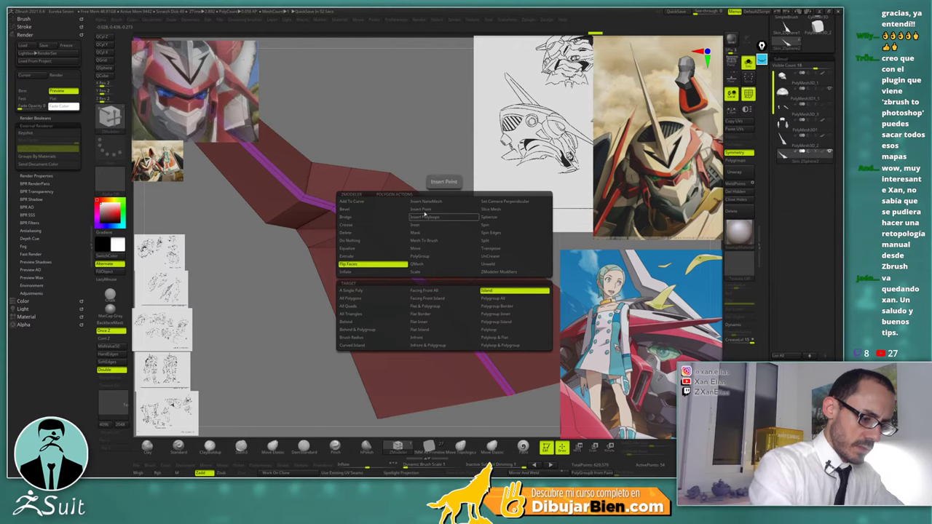
pyautogui.click(371, 255)
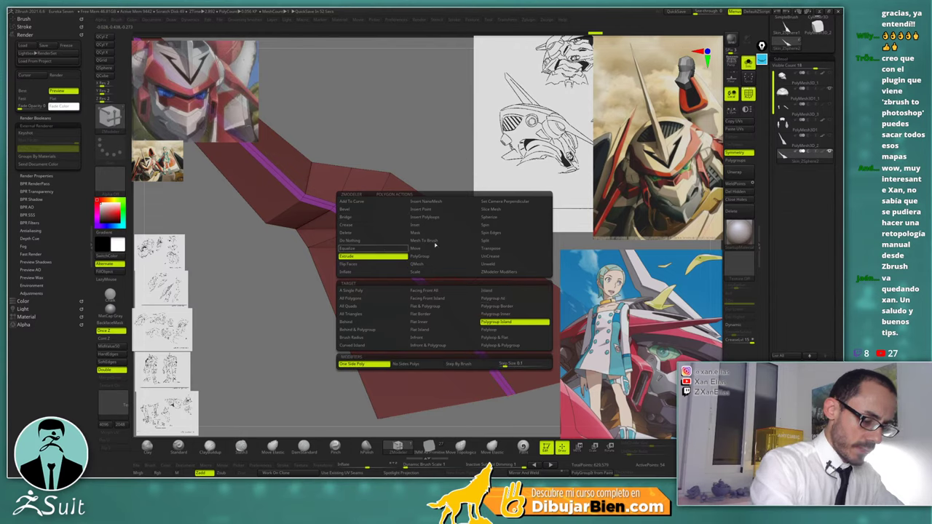
pyautogui.click(486, 329)
pyautogui.moveTo(447, 324); pyautogui.dragTo(445, 310)
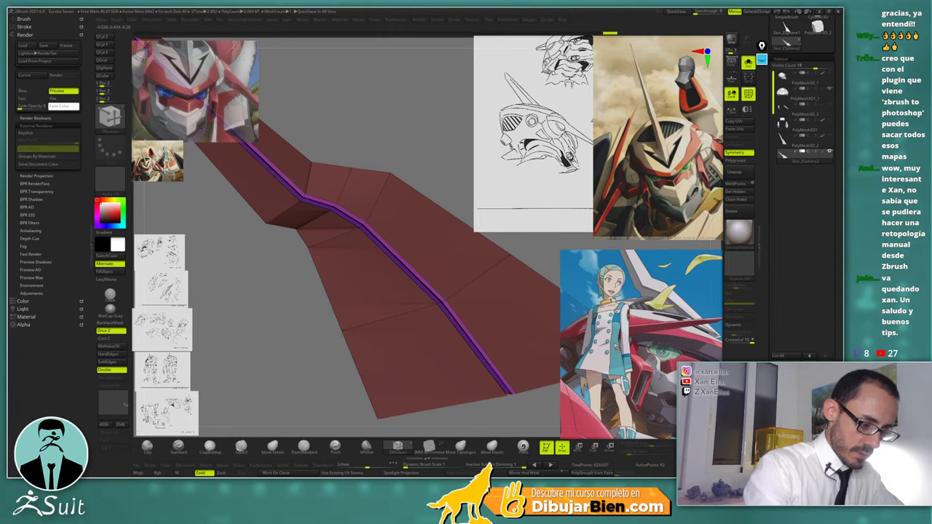
# Try deleting the surplus complete edge loops beside the ridge groove to leave a narrow recessed line
pyautogui.moveTo(445, 311)
pyautogui.mouseDown(button='right')
pyautogui.moveTo(459, 297)
pyautogui.moveTo(442, 326)
pyautogui.moveTo(444, 318)
pyautogui.mouseUp(button='right')
pyautogui.press('space')
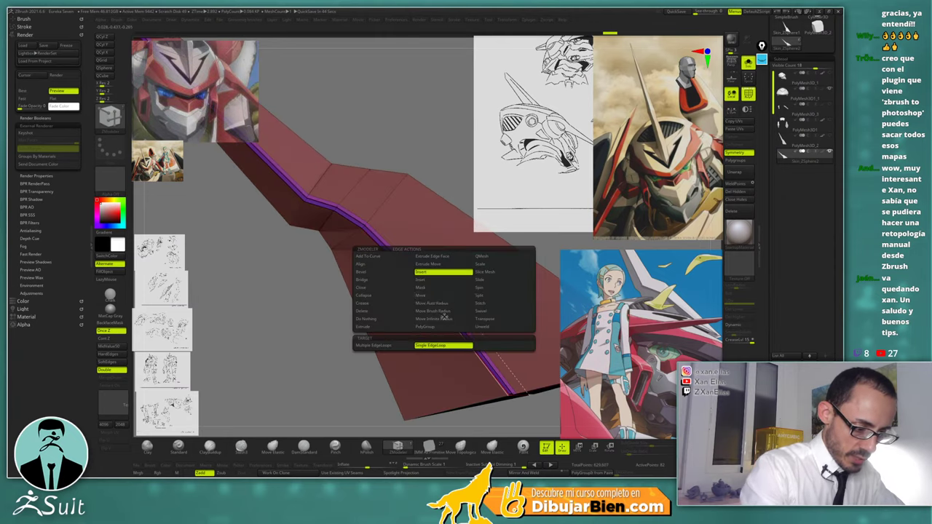
pyautogui.click(374, 311)
pyautogui.click(412, 343)
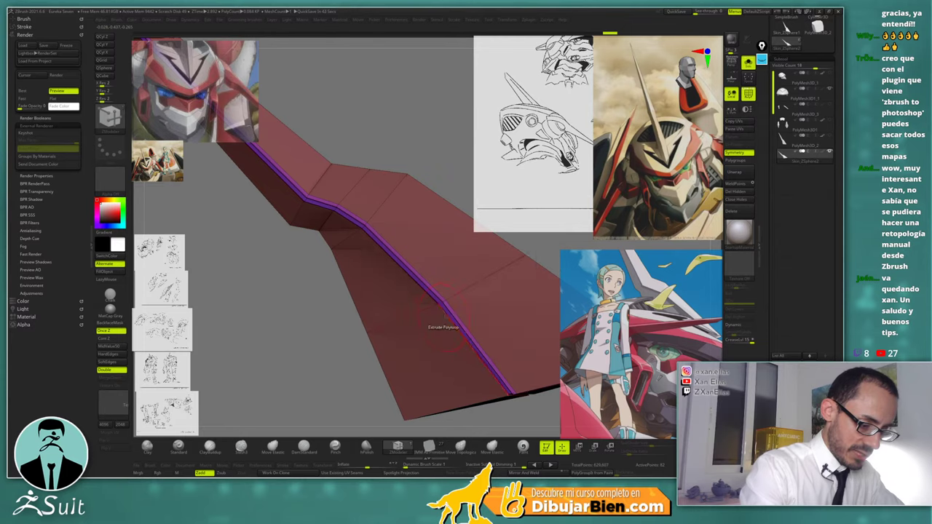
pyautogui.click(443, 315)
pyautogui.moveTo(443, 315); pyautogui.dragTo(473, 271, button='right')
pyautogui.moveTo(473, 271); pyautogui.dragTo(441, 309)
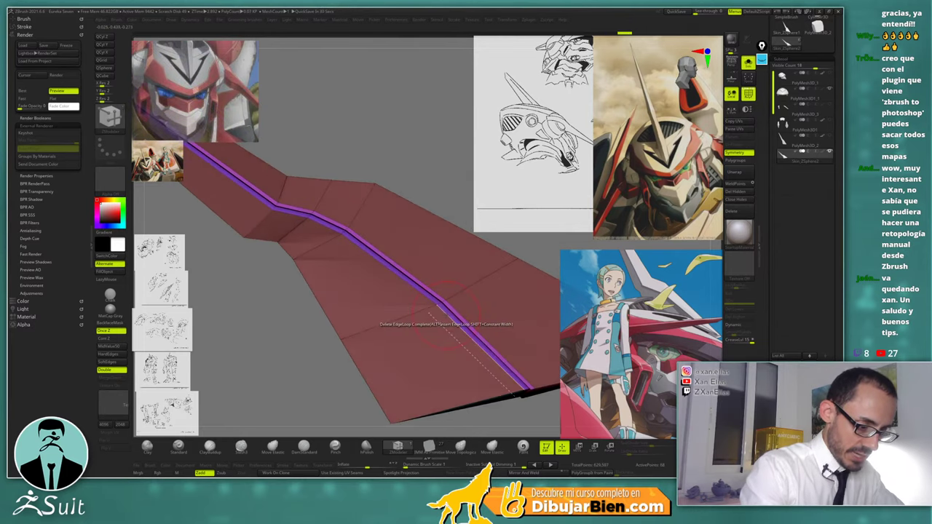
pyautogui.click(446, 312)
pyautogui.moveTo(446, 311); pyautogui.dragTo(469, 294, button='right')
pyautogui.click(456, 315)
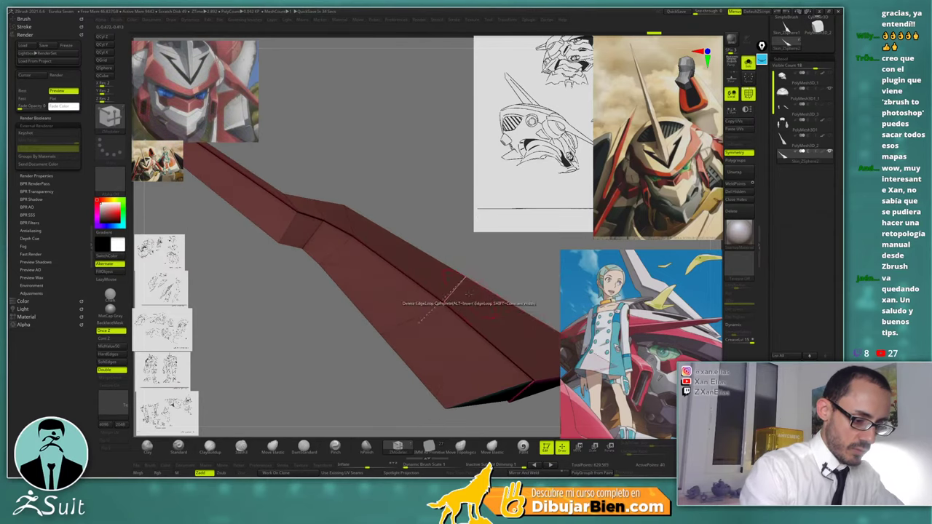
pyautogui.moveTo(468, 293)
pyautogui.mouseDown()
pyautogui.moveTo(491, 232)
pyautogui.moveTo(475, 254)
pyautogui.moveTo(512, 250)
pyautogui.mouseUp()
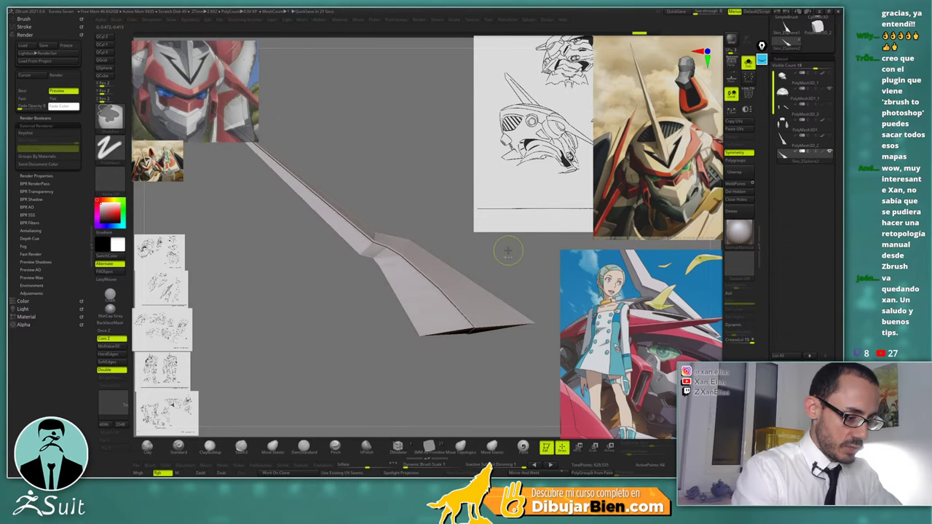
# Preview the beveled fin with dynamic subdivision and examine its unsmoothed ridge and silhouette without the wireframe
pyautogui.keyDown('ctrl'); pyautogui.moveTo(472, 268); pyautogui.dragTo(455, 226, button='right'); pyautogui.keyUp('ctrl')
pyautogui.hotkey('shift', 'f')
pyautogui.click(425, 320)
pyautogui.click(430, 313)
pyautogui.press('d')
pyautogui.hotkey('shift', 'f')
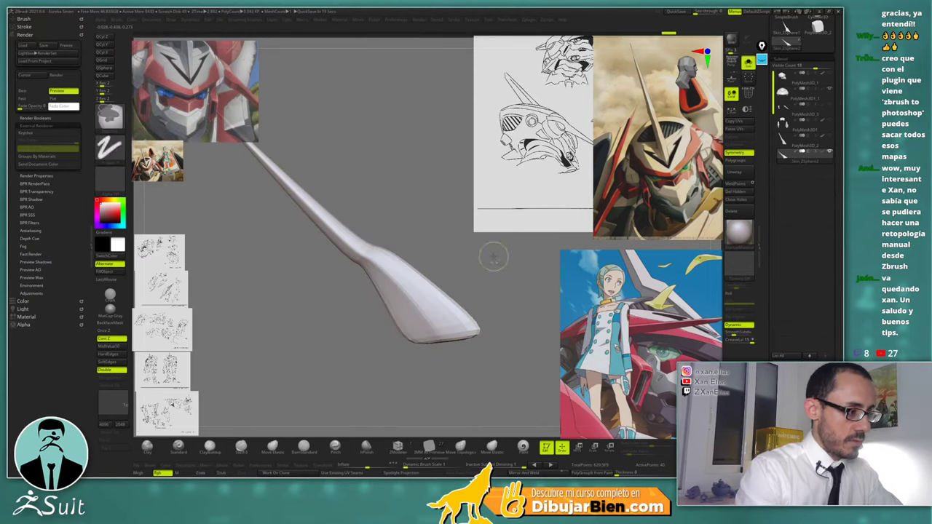
pyautogui.hotkey('shift', 'd')
pyautogui.hotkey('shift', 'f')
pyautogui.hotkey('shift', 'f')
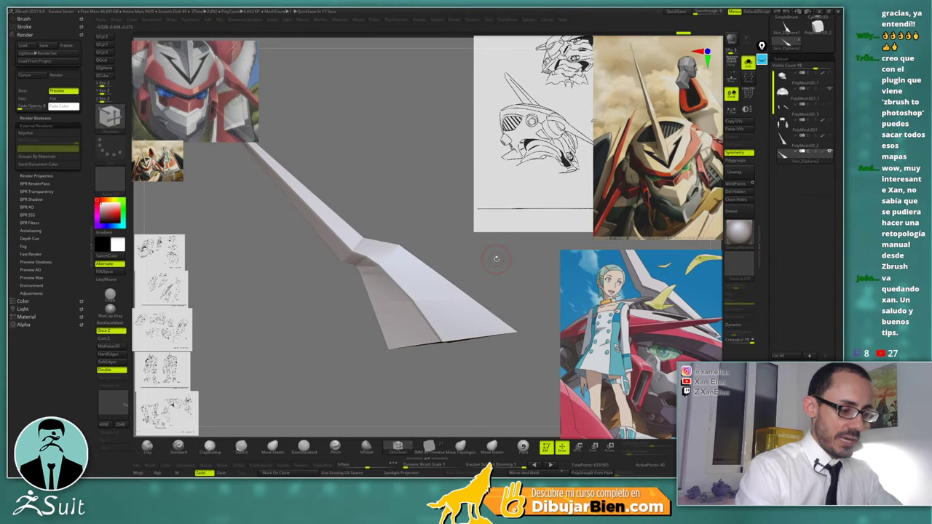
pyautogui.keyDown('shift'); pyautogui.moveTo(501, 259); pyautogui.dragTo(503, 257, button='right'); pyautogui.keyUp('shift')
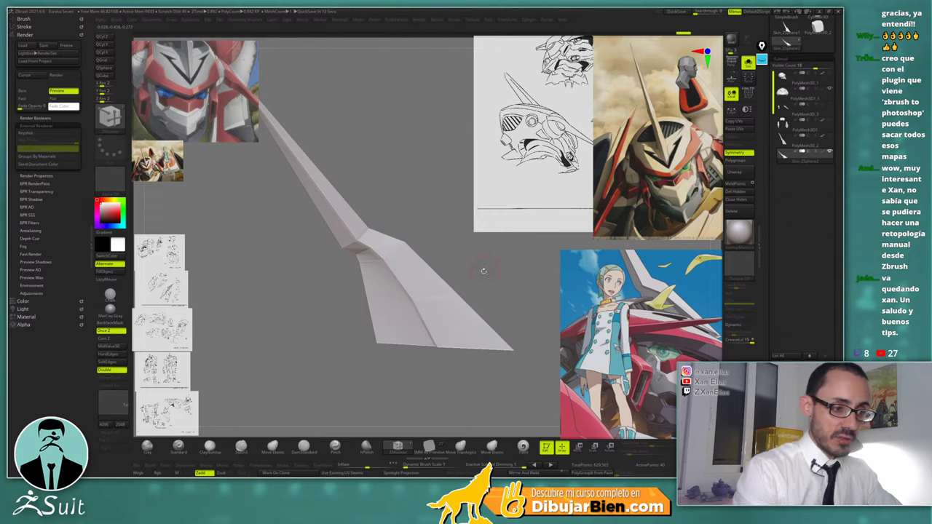
pyautogui.moveTo(460, 283)
pyautogui.mouseDown()
pyautogui.moveTo(460, 267)
pyautogui.moveTo(467, 289)
pyautogui.mouseUp()
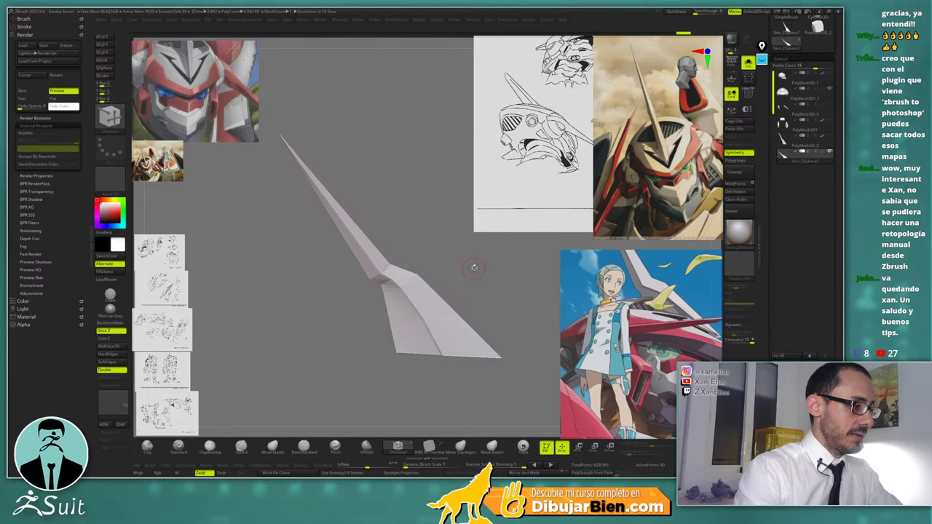
pyautogui.hotkey('shift', 'f')
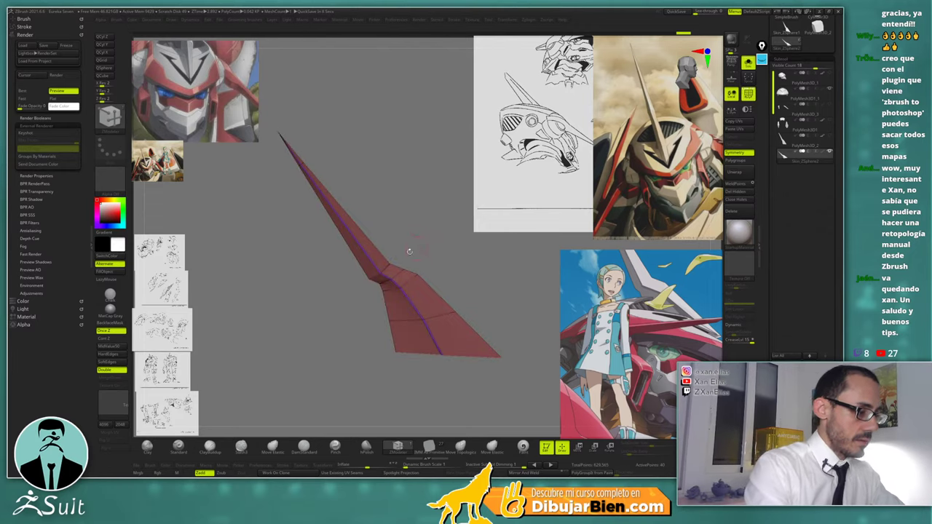
pyautogui.press('b')
pyautogui.press('m')
pyautogui.press('v')
pyautogui.press('space')
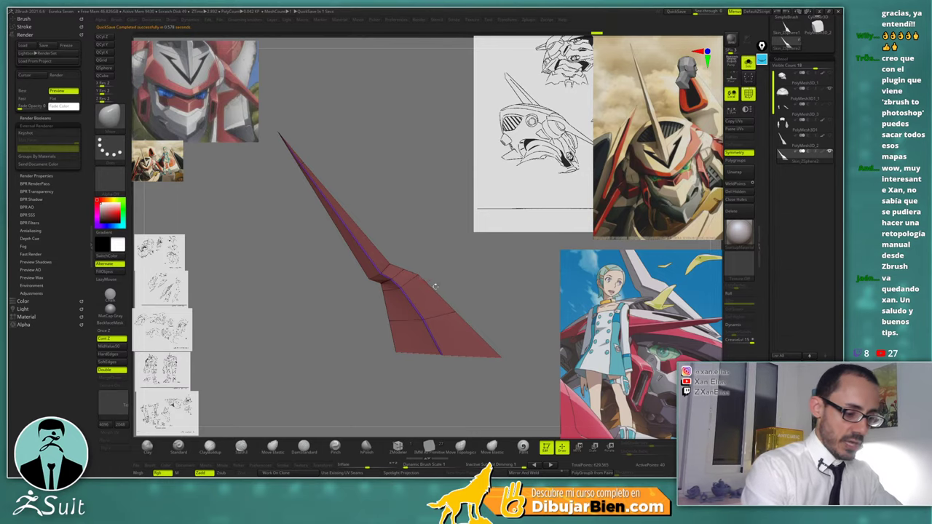
pyautogui.moveTo(435, 287); pyautogui.dragTo(431, 264)
pyautogui.moveTo(435, 306); pyautogui.dragTo(427, 291)
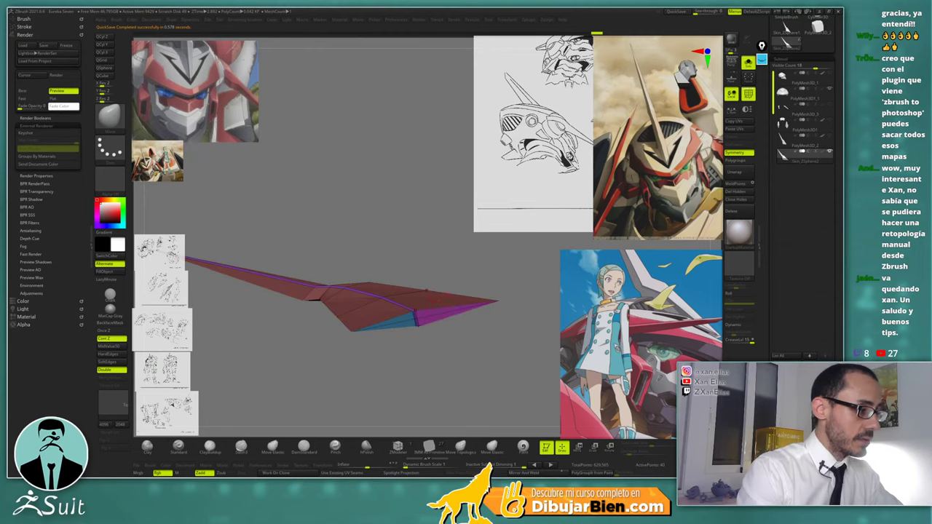
# Set ZModeler's edge action to Crease with the Edge target and crease individual edges along the upper fin
pyautogui.press('space')
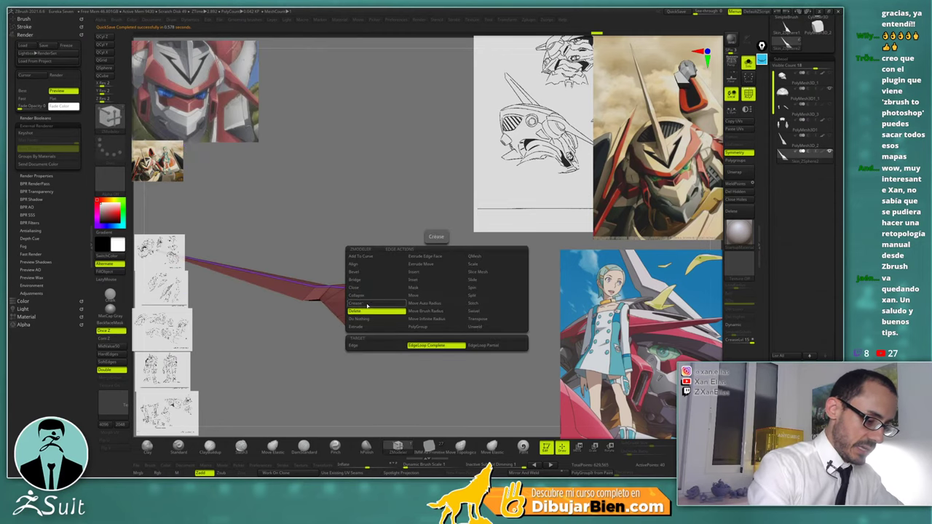
pyautogui.click(375, 302)
pyautogui.click(372, 347)
pyautogui.keyDown('ctrl'); pyautogui.moveTo(435, 308); pyautogui.dragTo(419, 339, button='right'); pyautogui.keyUp('ctrl')
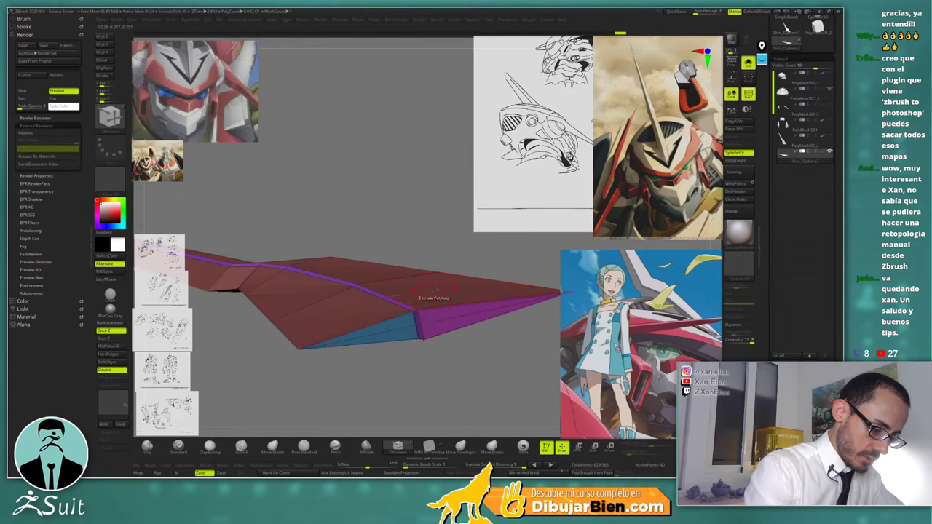
pyautogui.moveTo(434, 290); pyautogui.dragTo(439, 315)
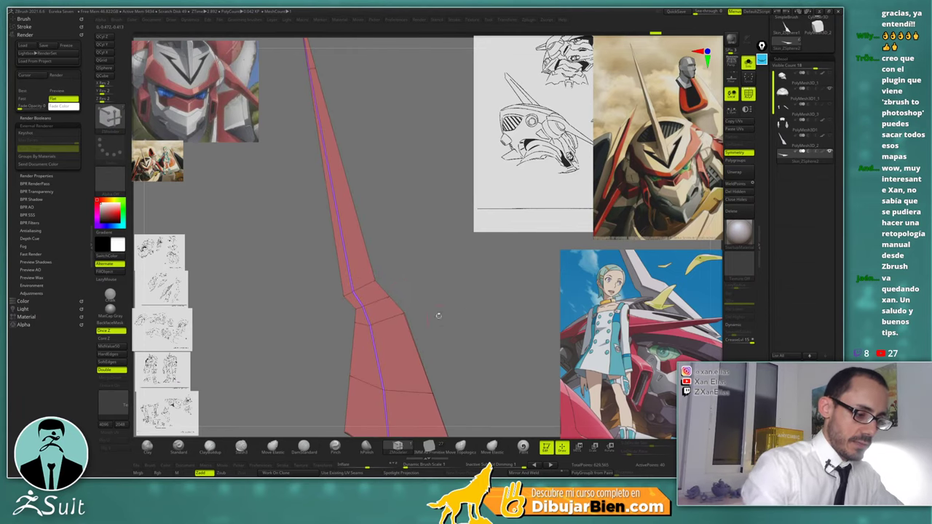
pyautogui.moveTo(382, 291); pyautogui.dragTo(346, 171)
pyautogui.moveTo(346, 172)
pyautogui.keyDown('ctrl'); pyautogui.mouseDown(button='right')
pyautogui.moveTo(324, 120)
pyautogui.moveTo(345, 185)
pyautogui.mouseUp(button='right'); pyautogui.keyUp('ctrl')
pyautogui.moveTo(360, 178); pyautogui.dragTo(327, 203)
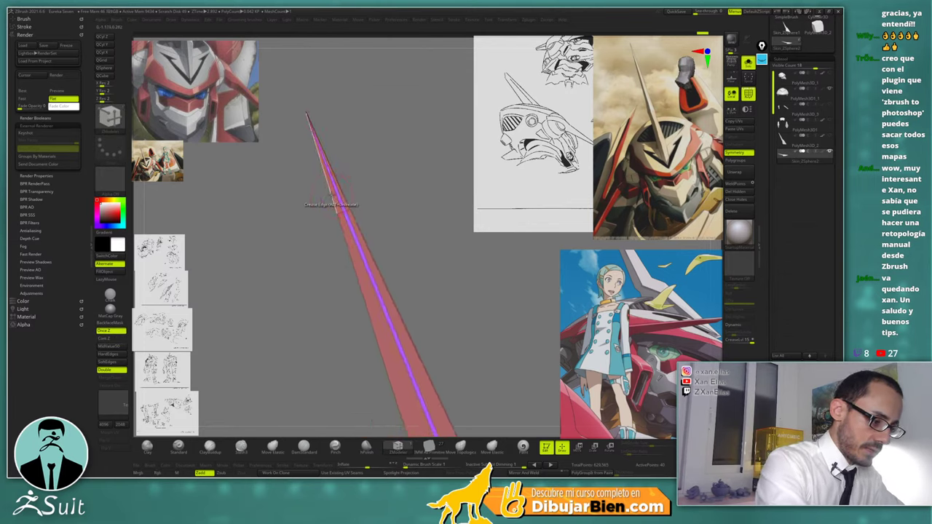
# Crease the remaining individual edges along the fin's ridge and outline, from the tip past the kink to the base
pyautogui.moveTo(353, 260); pyautogui.dragTo(376, 232)
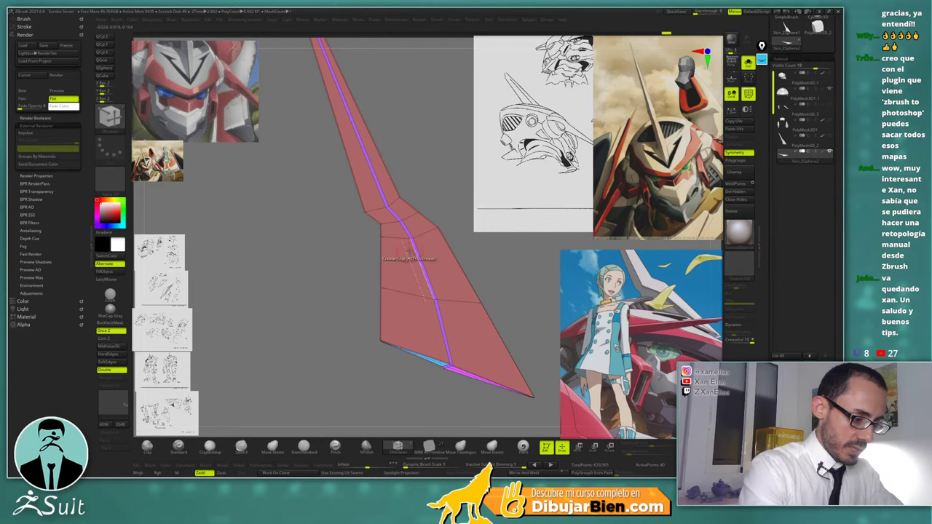
pyautogui.keyDown('alt'); pyautogui.moveTo(385, 222); pyautogui.dragTo(388, 276, button='right'); pyautogui.keyUp('alt')
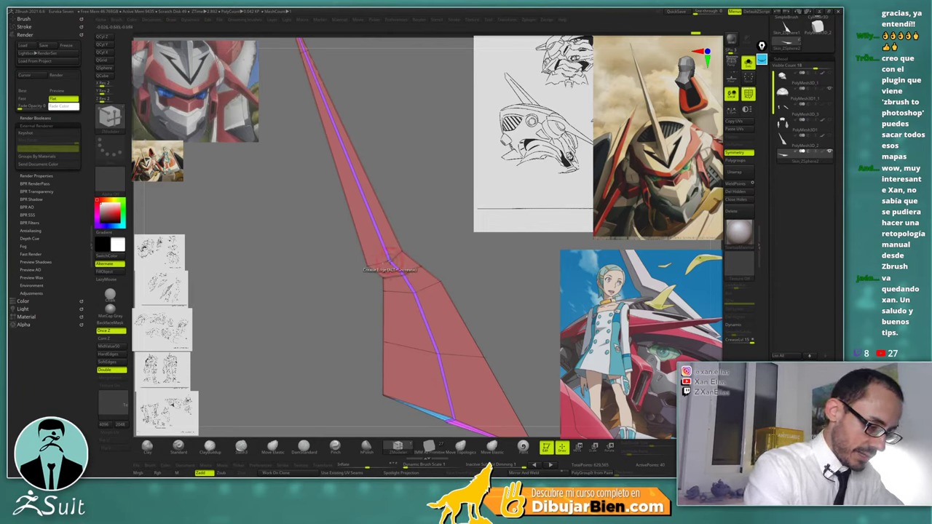
pyautogui.hotkey('ctrl', 'z')
pyautogui.moveTo(385, 261); pyautogui.dragTo(409, 241, button='right')
pyautogui.moveTo(412, 212); pyautogui.dragTo(412, 245)
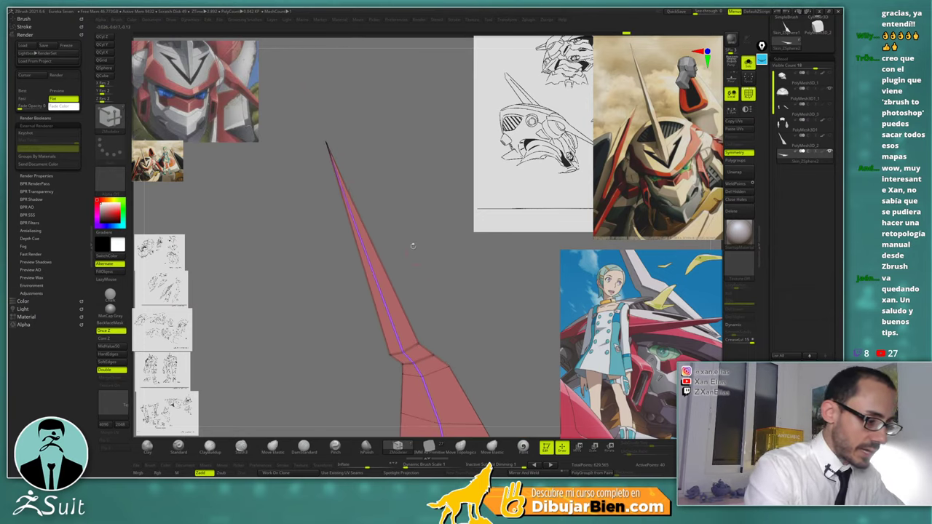
pyautogui.moveTo(342, 195); pyautogui.dragTo(358, 180)
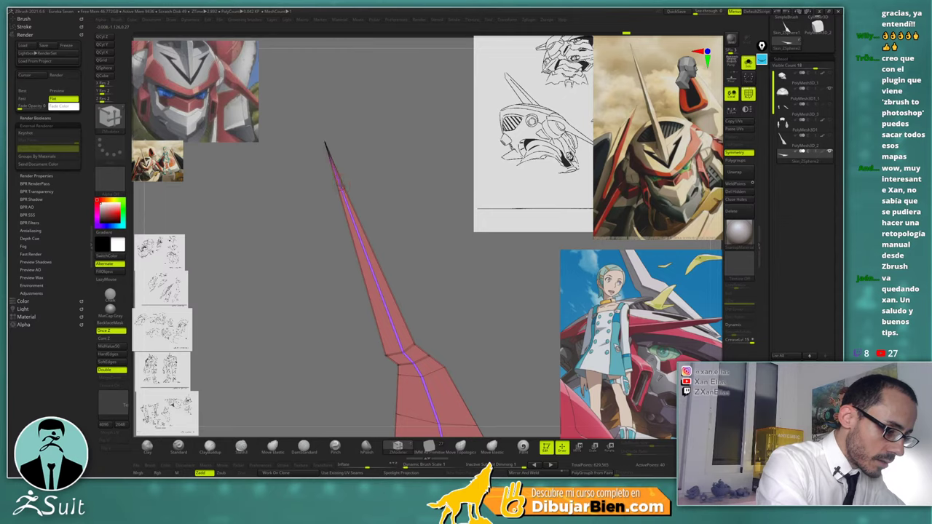
pyautogui.keyDown('alt'); pyautogui.moveTo(407, 351); pyautogui.dragTo(372, 255, button='right'); pyautogui.keyUp('alt')
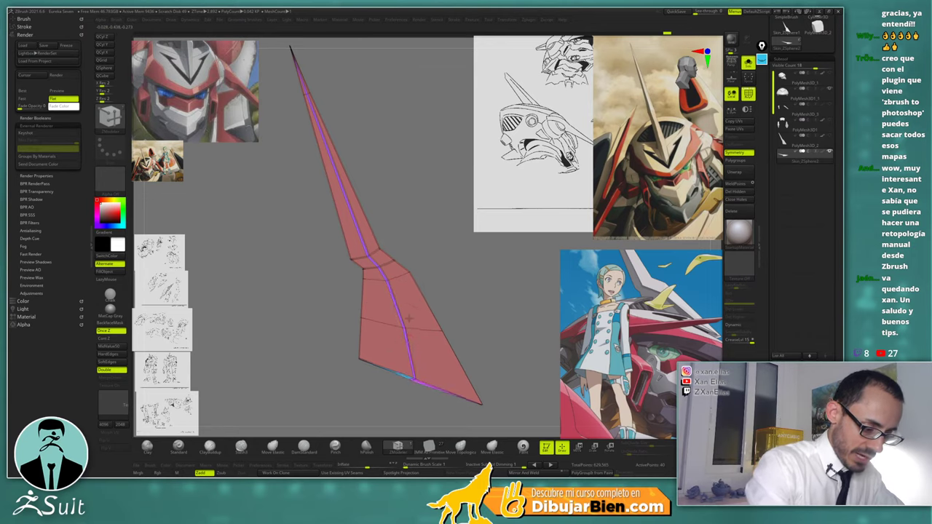
pyautogui.moveTo(412, 370); pyautogui.dragTo(414, 265, button='right')
pyautogui.moveTo(417, 357); pyautogui.dragTo(456, 291, button='right')
# Preview the creased fin with dynamic subdivision and the wireframe hidden to examine how its edges hold
pyautogui.hotkey('shift', 'f')
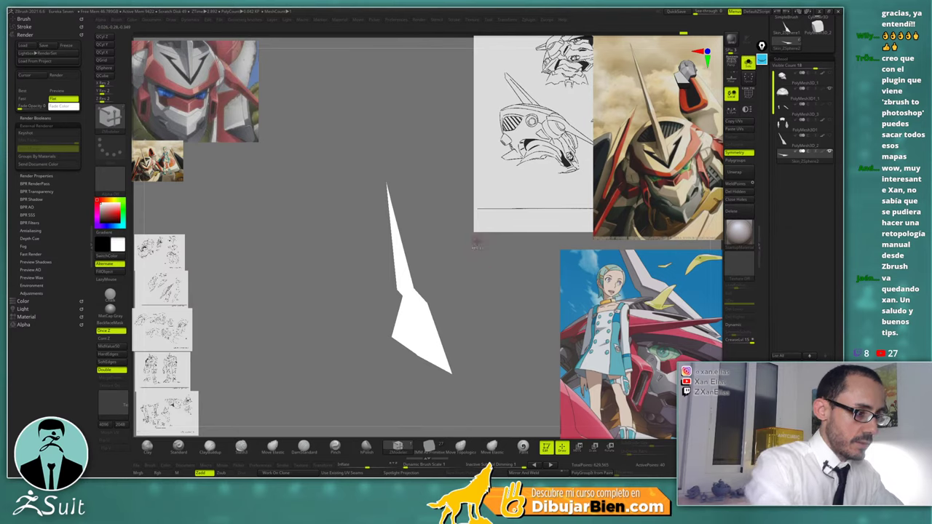
pyautogui.hotkey('shift', 'f')
pyautogui.moveTo(476, 239); pyautogui.dragTo(474, 270, button='right')
pyautogui.press('d')
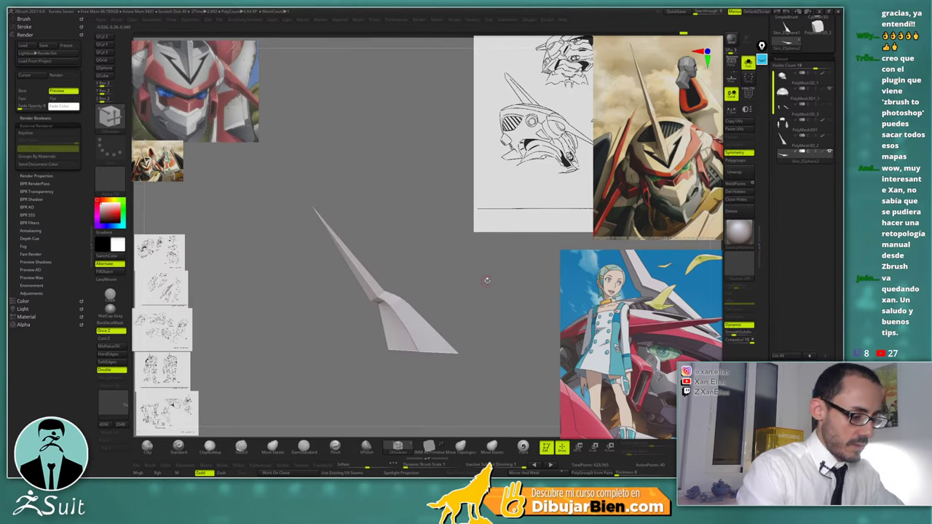
pyautogui.moveTo(486, 279)
pyautogui.mouseDown()
pyautogui.moveTo(481, 273)
pyautogui.moveTo(488, 306)
pyautogui.moveTo(472, 305)
pyautogui.mouseUp()
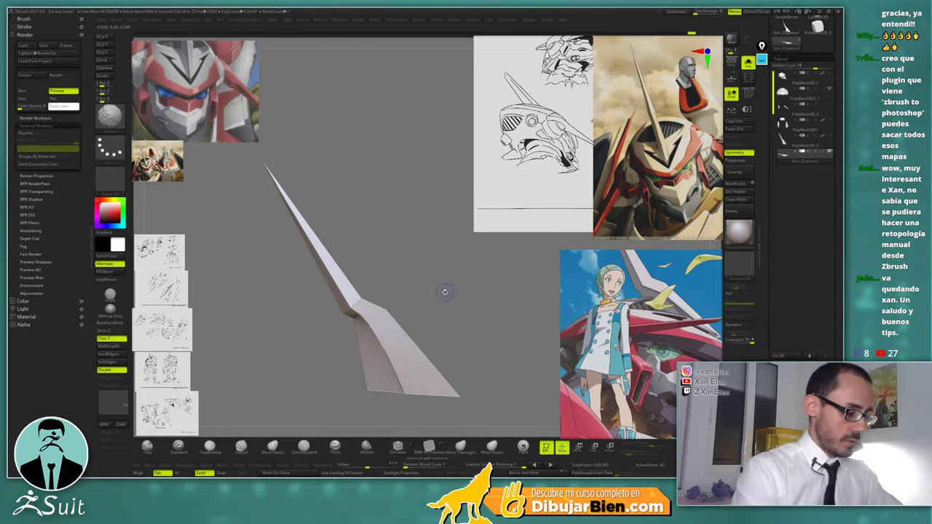
# Crease the edges at the fin's kink and preview the fin again with dynamic subdivision
pyautogui.hotkey('shift', 'd')
pyautogui.hotkey('shift', 'f')
pyautogui.moveTo(444, 291); pyautogui.dragTo(457, 280)
pyautogui.moveTo(363, 318); pyautogui.dragTo(370, 317, button='right')
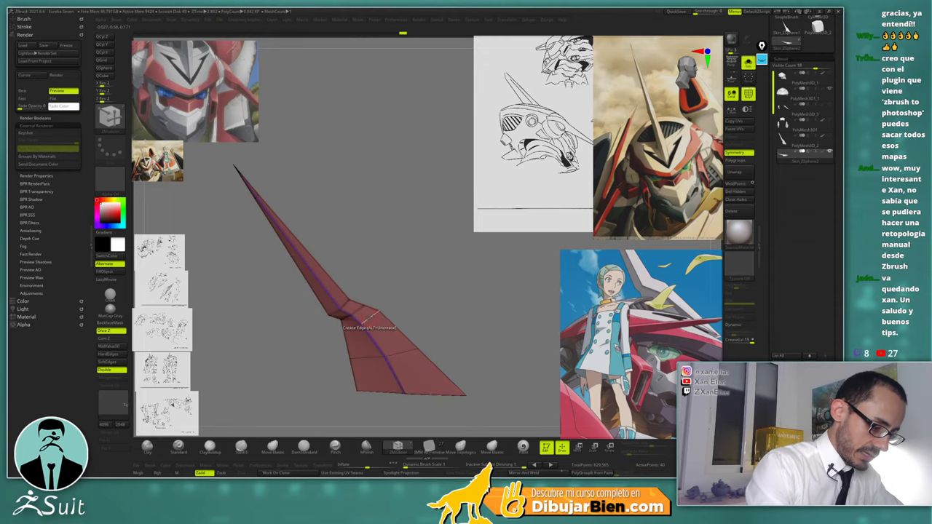
pyautogui.hotkey('shift', 'f')
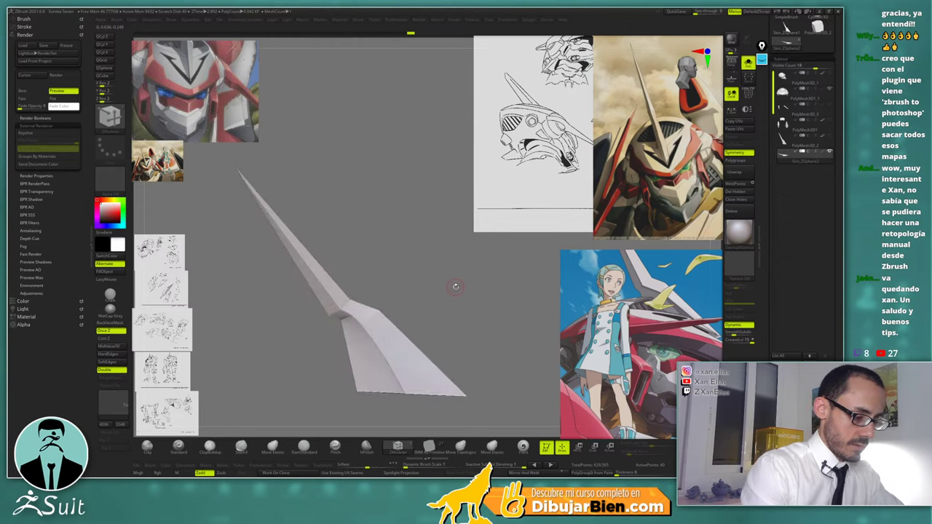
pyautogui.moveTo(456, 284); pyautogui.dragTo(427, 309)
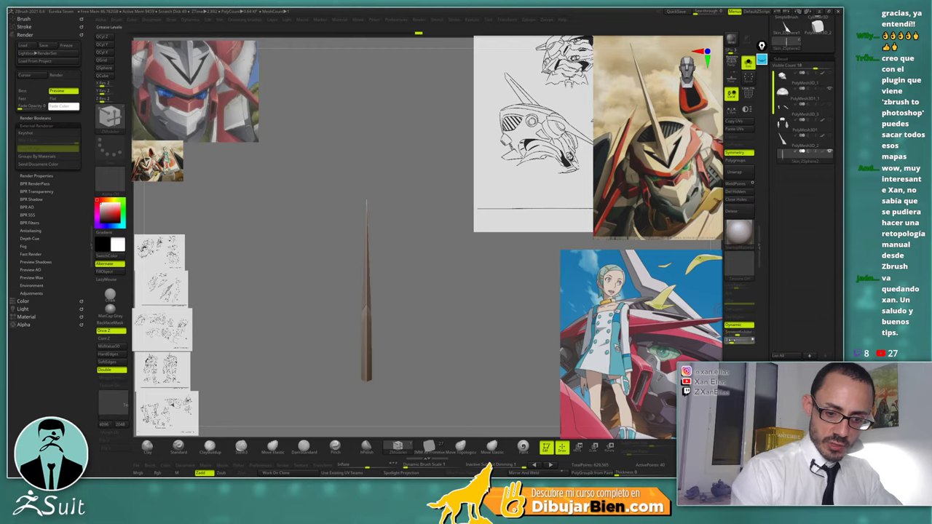
# Insert an edge loop close to the fin's base with ZModeler's Insert edge action and preview the fin with dynamic subdivision
pyautogui.moveTo(427, 308); pyautogui.dragTo(367, 312)
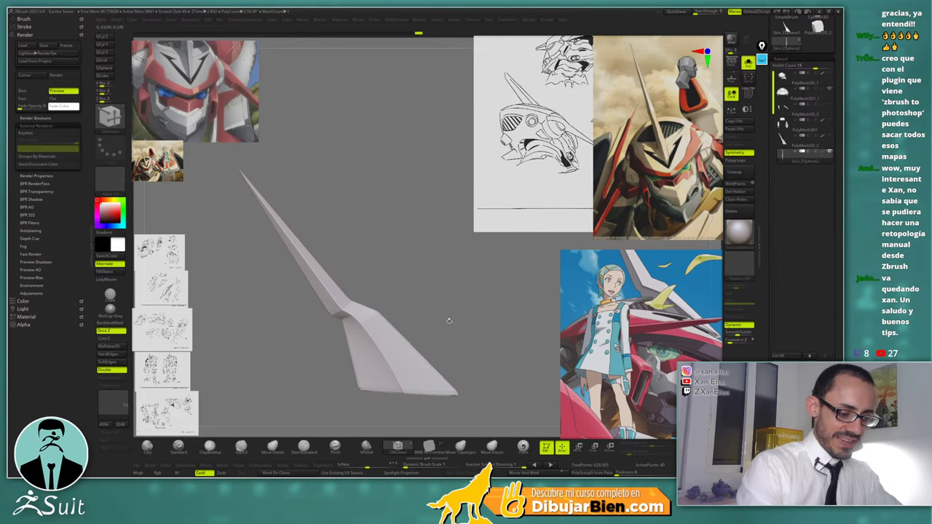
pyautogui.hotkey('shift', 'd')
pyautogui.hotkey('shift', 'f')
pyautogui.keyDown('alt'); pyautogui.moveTo(475, 317); pyautogui.dragTo(459, 264); pyautogui.keyUp('alt')
pyautogui.moveTo(476, 298); pyautogui.dragTo(473, 310)
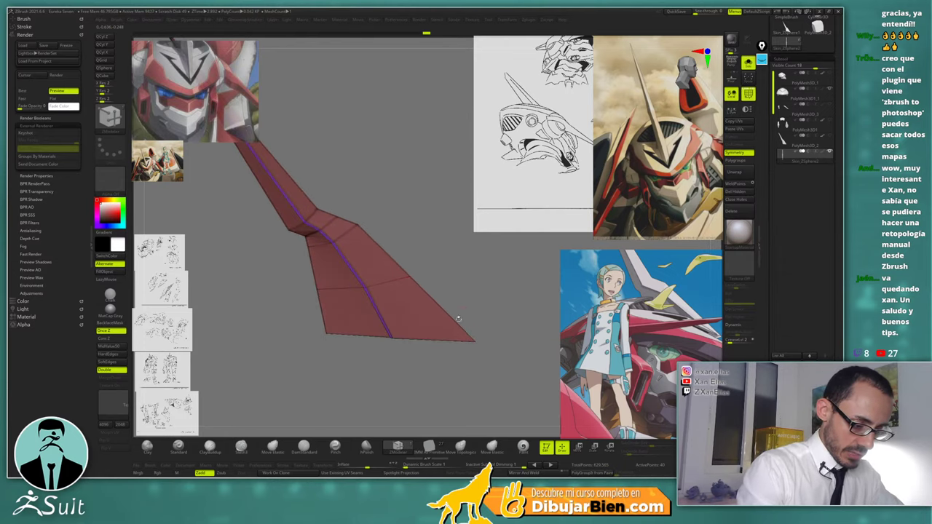
pyautogui.press('space')
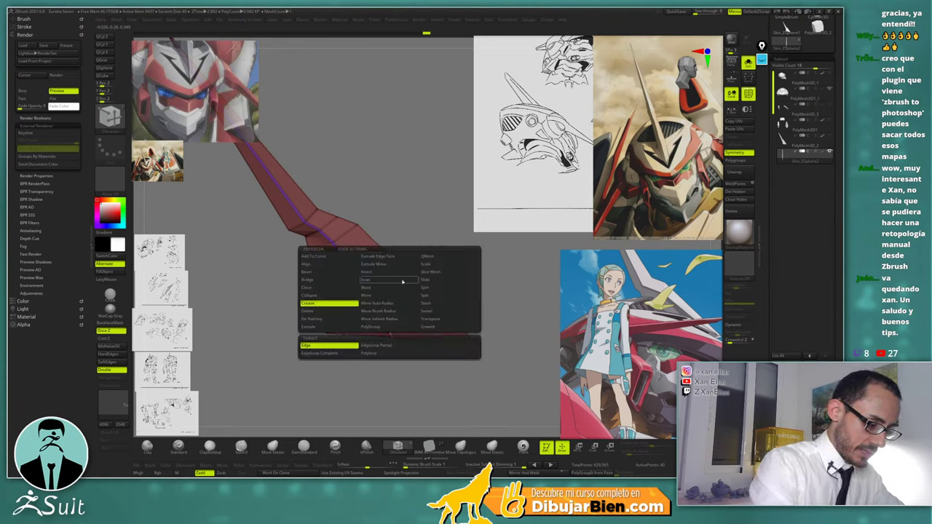
pyautogui.click(380, 272)
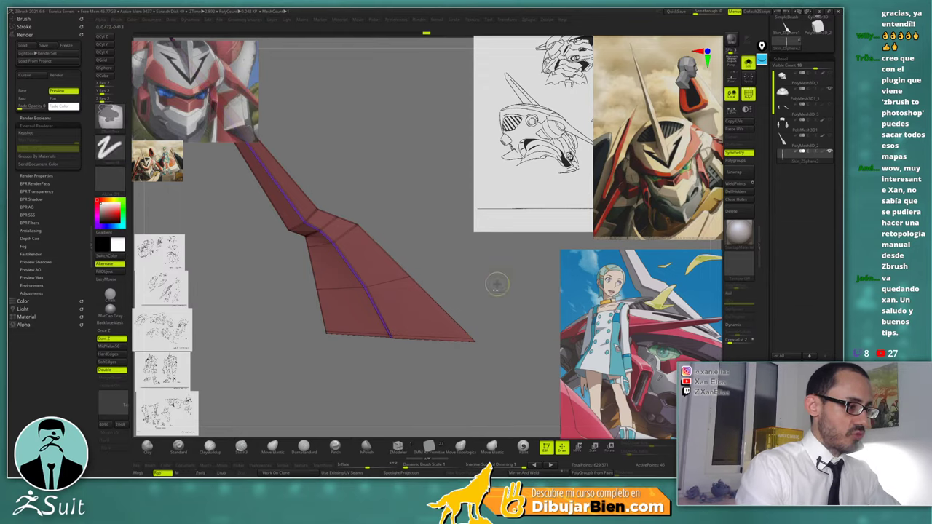
pyautogui.press('d')
pyautogui.hotkey('shift', 'f')
pyautogui.moveTo(497, 297)
pyautogui.mouseDown()
pyautogui.moveTo(502, 266)
pyautogui.moveTo(466, 270)
pyautogui.moveTo(502, 289)
pyautogui.moveTo(496, 296)
pyautogui.mouseUp()
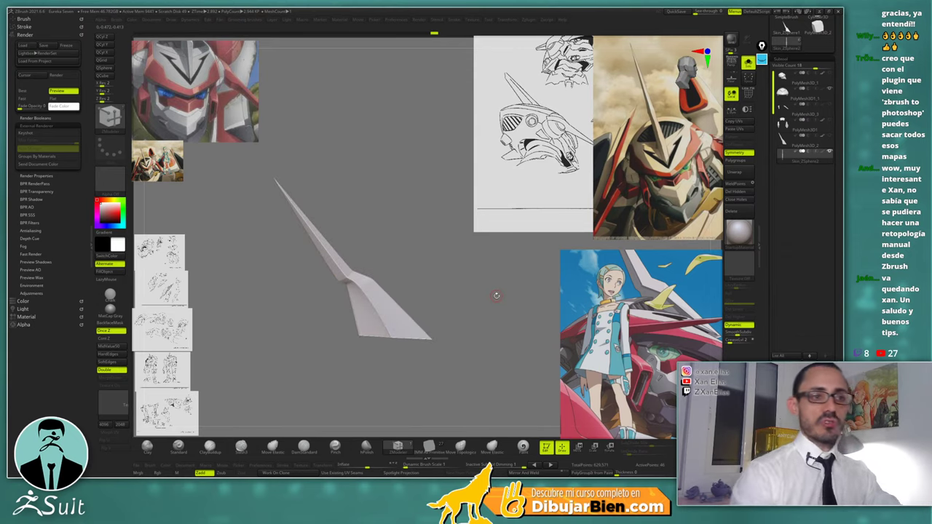
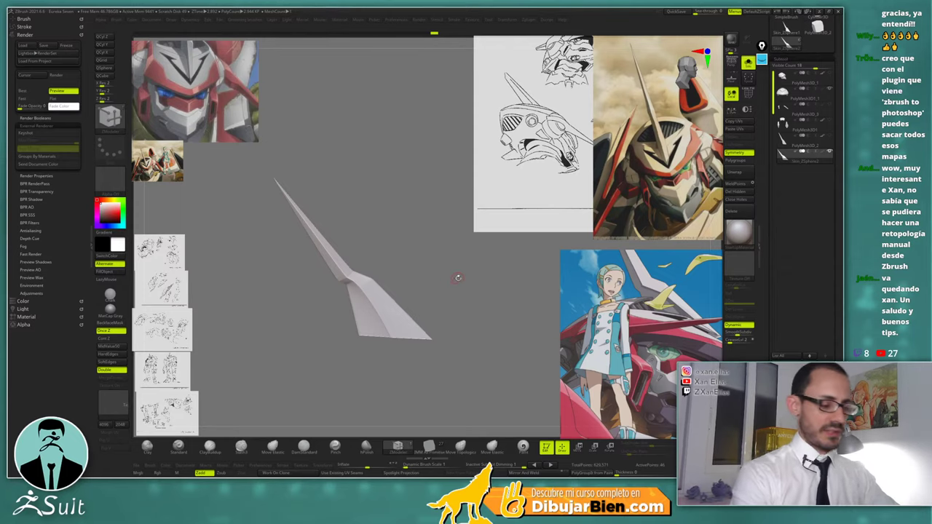
# Show the complete helmet, ready the Move brush, and examine how the fin sits on the helmet from the side and front
pyautogui.hotkey('shift', 's')
pyautogui.moveTo(453, 294)
pyautogui.keyDown('alt'); pyautogui.mouseDown()
pyautogui.moveTo(449, 264)
pyautogui.moveTo(433, 277)
pyautogui.moveTo(439, 268)
pyautogui.moveTo(449, 296)
pyautogui.moveTo(468, 279)
pyautogui.moveTo(470, 307)
pyautogui.moveTo(465, 269)
pyautogui.mouseUp(); pyautogui.keyUp('alt')
pyautogui.press('b')
pyautogui.press('m')
pyautogui.press('v')
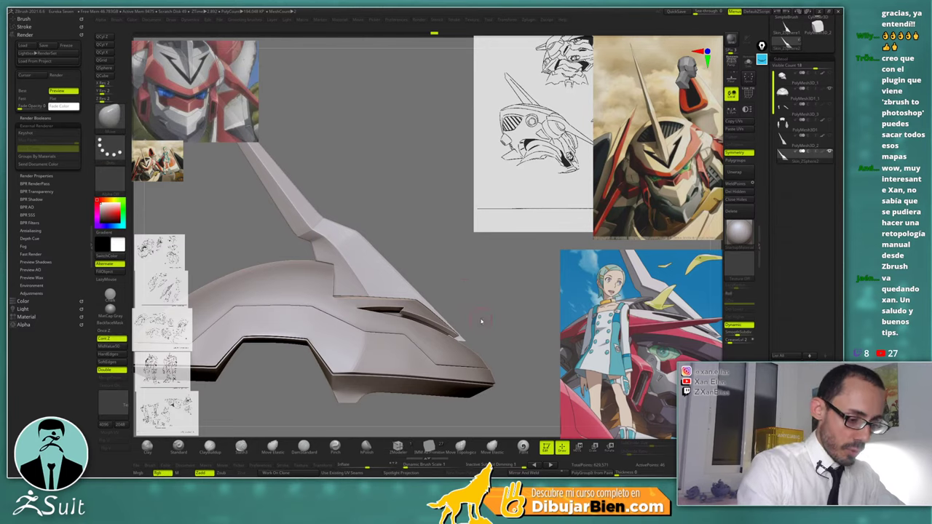
pyautogui.press('space')
pyautogui.moveTo(480, 319); pyautogui.dragTo(488, 319)
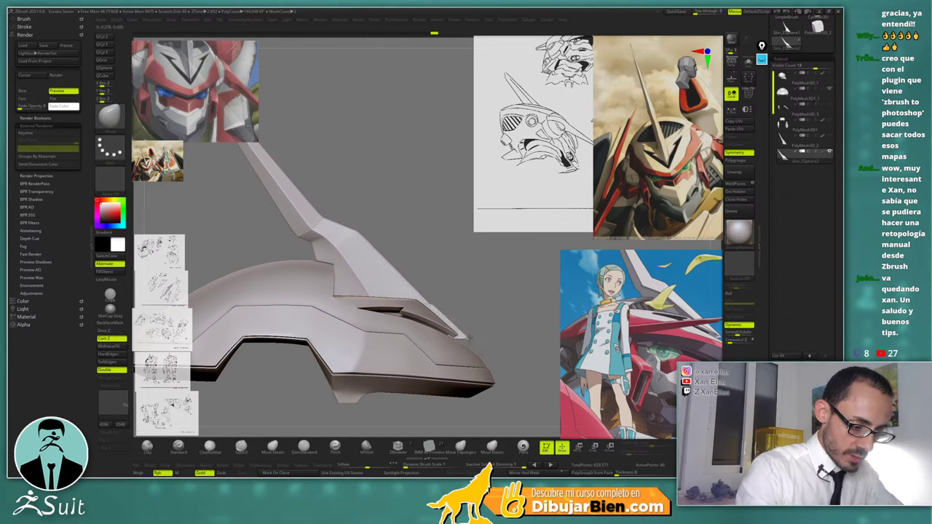
pyautogui.moveTo(455, 309); pyautogui.dragTo(476, 284)
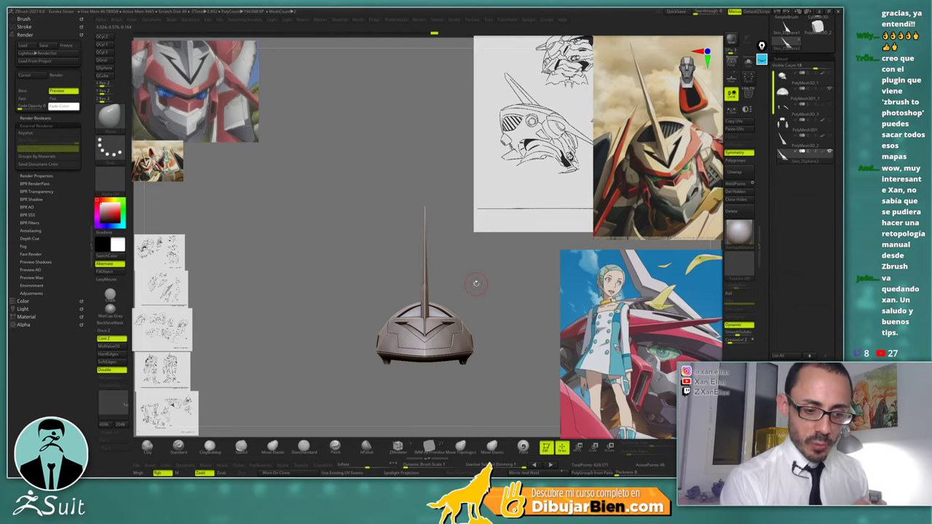
pyautogui.moveTo(466, 254); pyautogui.dragTo(437, 287)
# Isolate the fin, mask everything except its rear base points, and shift those points backward along the fin's length
pyautogui.hotkey('ctrl', 'shift', 's')
pyautogui.hotkey('shift', 'f')
pyautogui.press('ctrl')
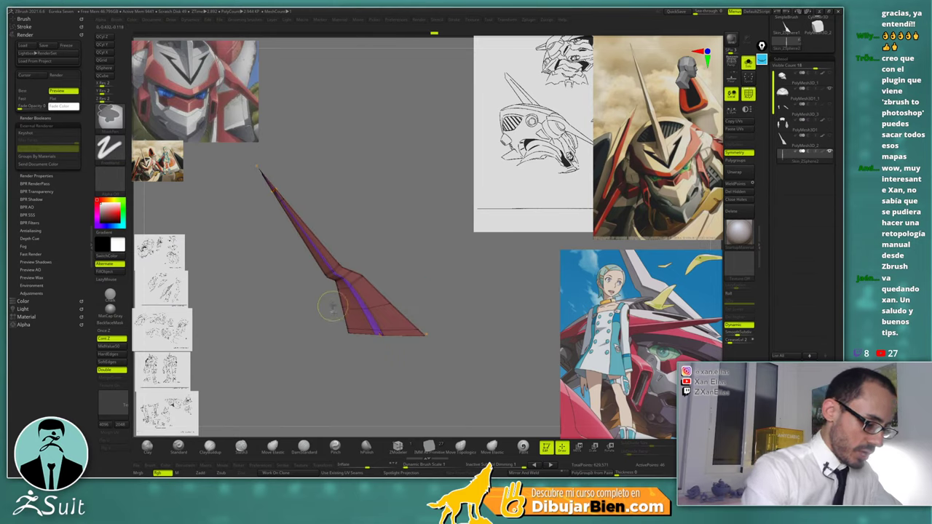
pyautogui.keyDown('ctrl'); pyautogui.moveTo(328, 305); pyautogui.dragTo(362, 351); pyautogui.keyUp('ctrl')
pyautogui.keyDown('ctrl'); pyautogui.click(424, 267); pyautogui.keyUp('ctrl')
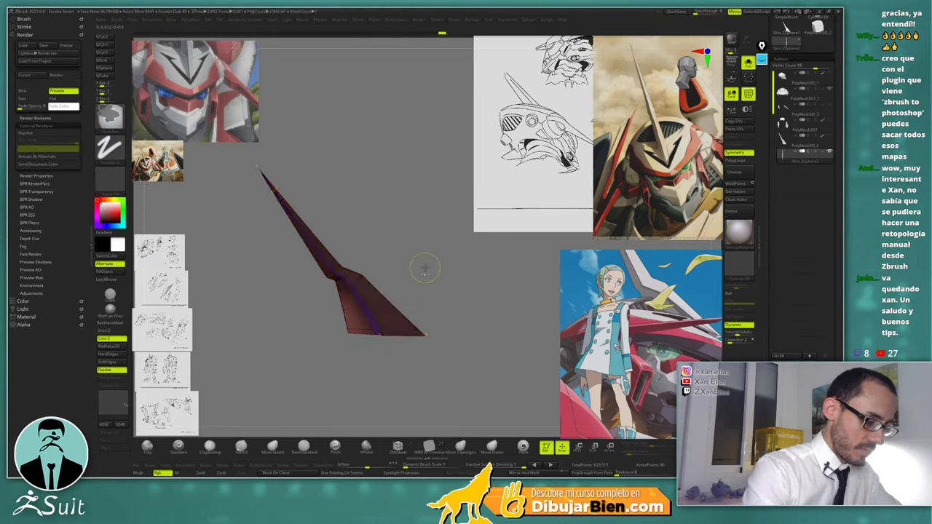
pyautogui.press('w')
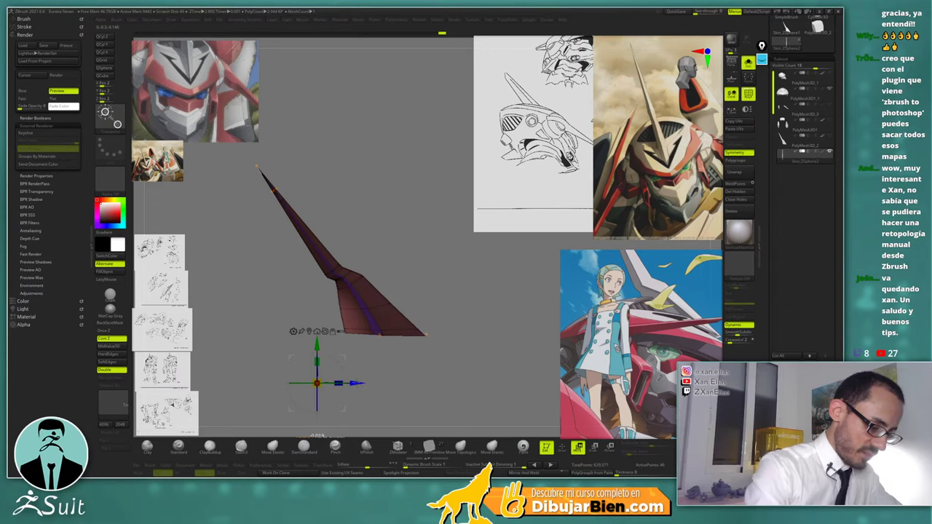
pyautogui.moveTo(352, 383); pyautogui.dragTo(351, 383)
pyautogui.hotkey('shift', 'd')
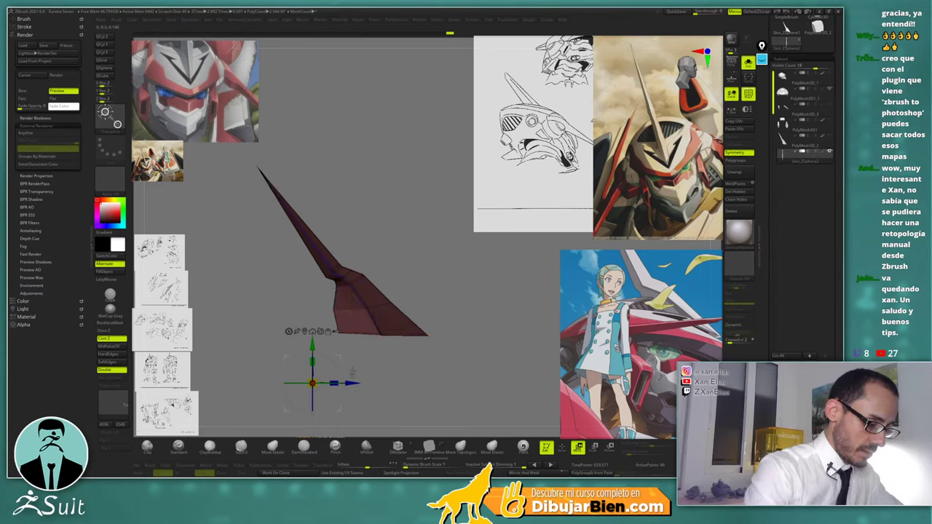
pyautogui.moveTo(353, 383); pyautogui.dragTo(354, 345)
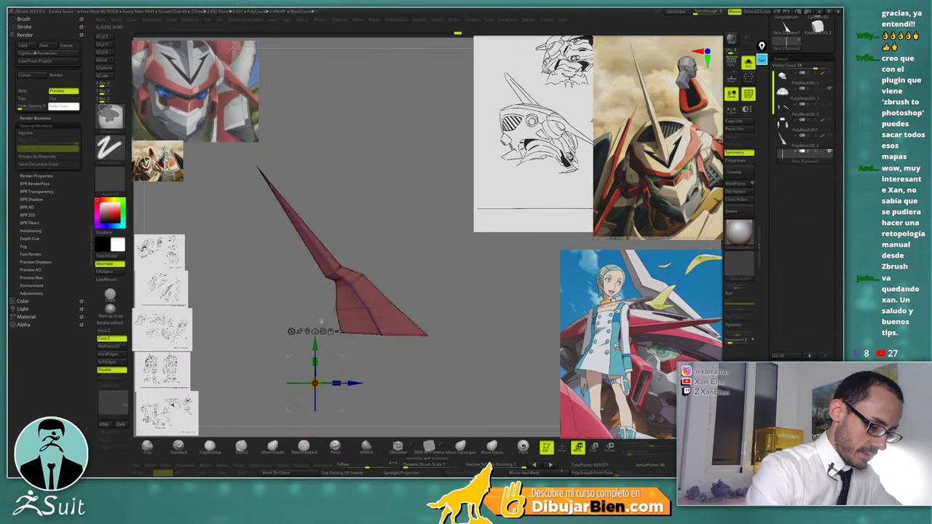
# Move the fin's lower rear corner backward so the rear edge stands vertical, clear the mask, and check the result on the whole helmet
pyautogui.keyDown('ctrl'); pyautogui.moveTo(319, 319); pyautogui.dragTo(348, 383); pyautogui.keyUp('ctrl')
pyautogui.keyDown('ctrl'); pyautogui.click(361, 355); pyautogui.keyUp('ctrl')
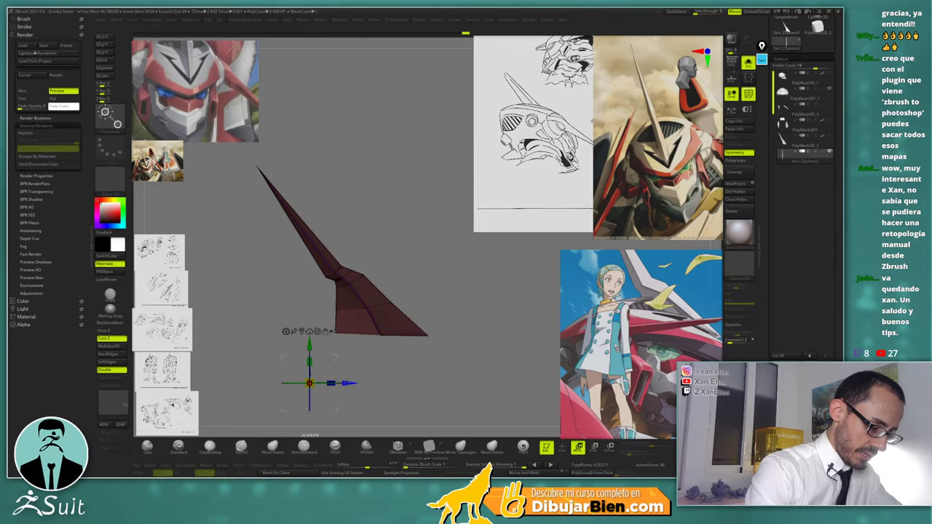
pyautogui.moveTo(436, 294)
pyautogui.keyDown('ctrl'); pyautogui.mouseDown()
pyautogui.moveTo(456, 284)
pyautogui.moveTo(437, 284)
pyautogui.moveTo(417, 266)
pyautogui.moveTo(398, 303)
pyautogui.moveTo(445, 238)
pyautogui.mouseUp(); pyautogui.keyUp('ctrl')
pyautogui.press('d')
pyautogui.hotkey('shift', 's')
pyautogui.press('q')
pyautogui.moveTo(445, 238); pyautogui.dragTo(461, 271)
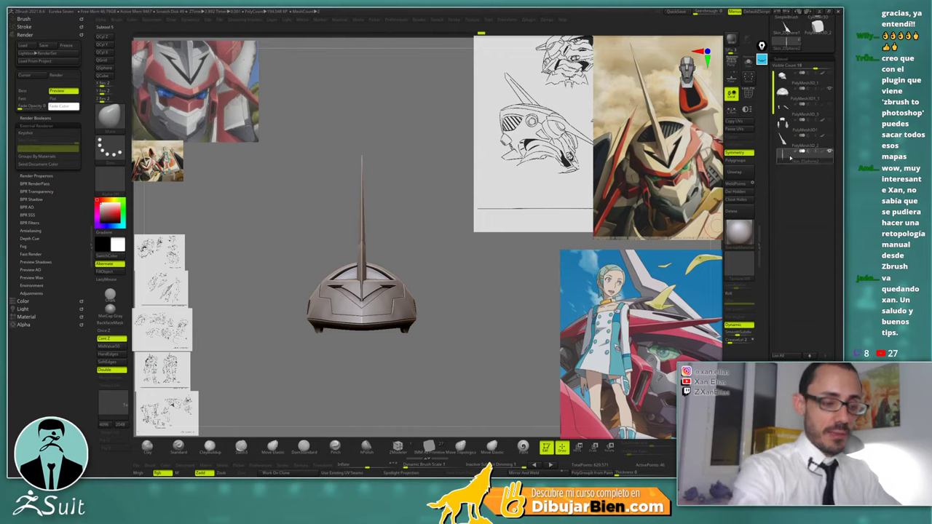
# Mask the entire fin, position the gizmo on the rear of its base, and insert a PolyCube there
pyautogui.click(792, 162)
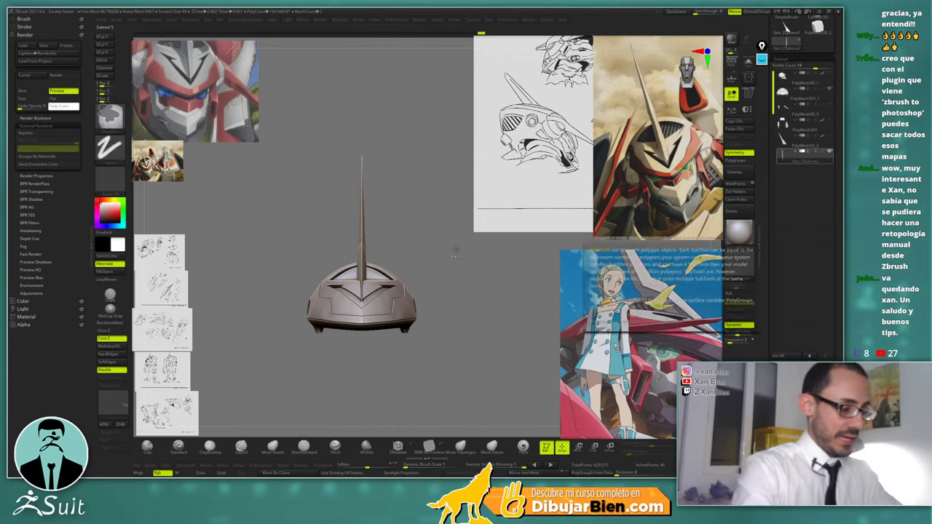
pyautogui.press('w')
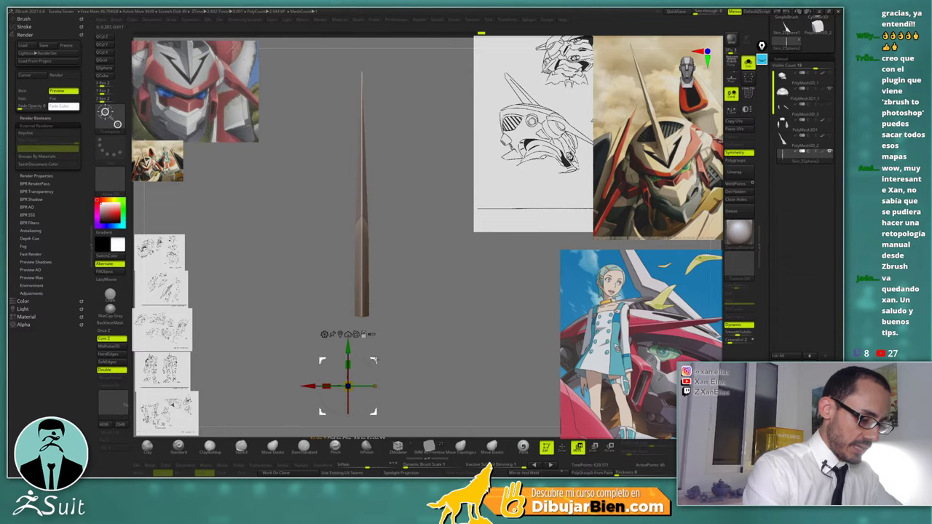
pyautogui.moveTo(374, 359)
pyautogui.keyDown('alt'); pyautogui.mouseDown()
pyautogui.moveTo(361, 243)
pyautogui.moveTo(481, 246)
pyautogui.mouseUp(); pyautogui.keyUp('alt')
pyautogui.keyDown('ctrl'); pyautogui.click(419, 249); pyautogui.keyUp('ctrl')
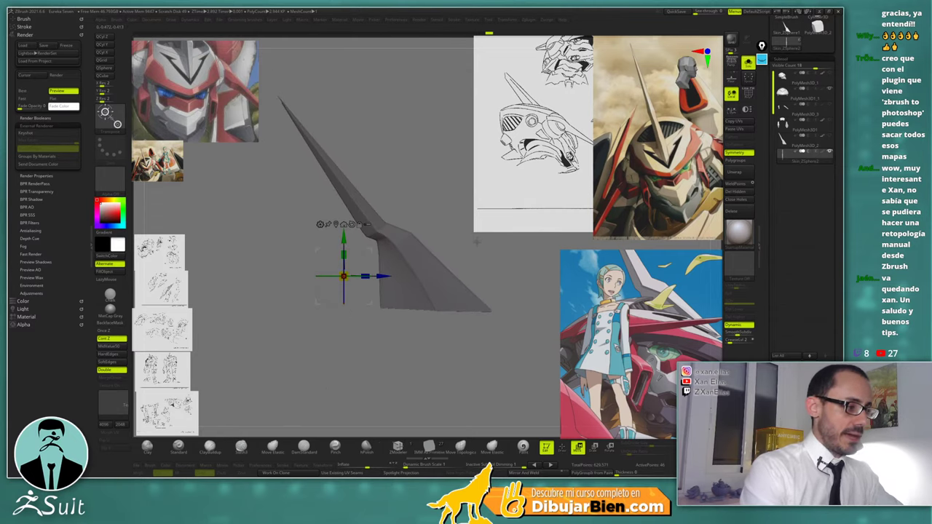
pyautogui.keyDown('alt'); pyautogui.moveTo(385, 276); pyautogui.dragTo(420, 276); pyautogui.keyUp('alt')
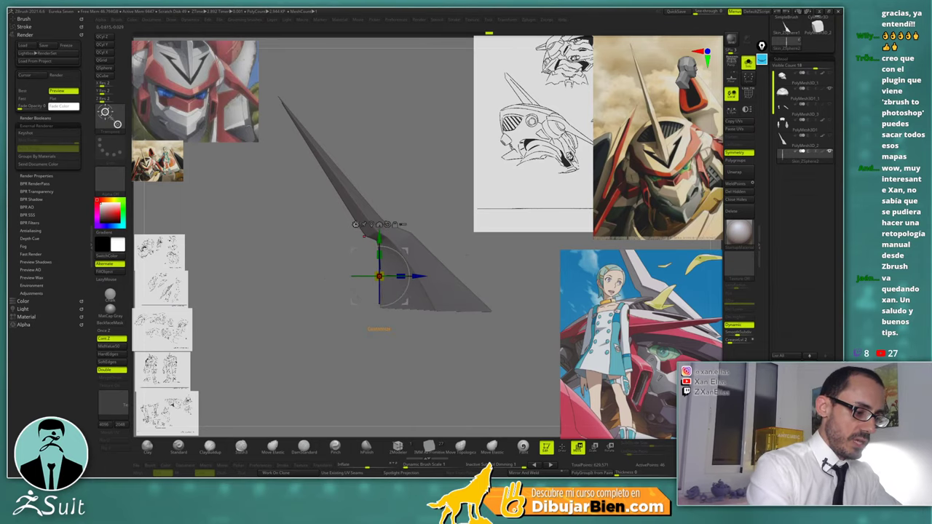
pyautogui.click(357, 225)
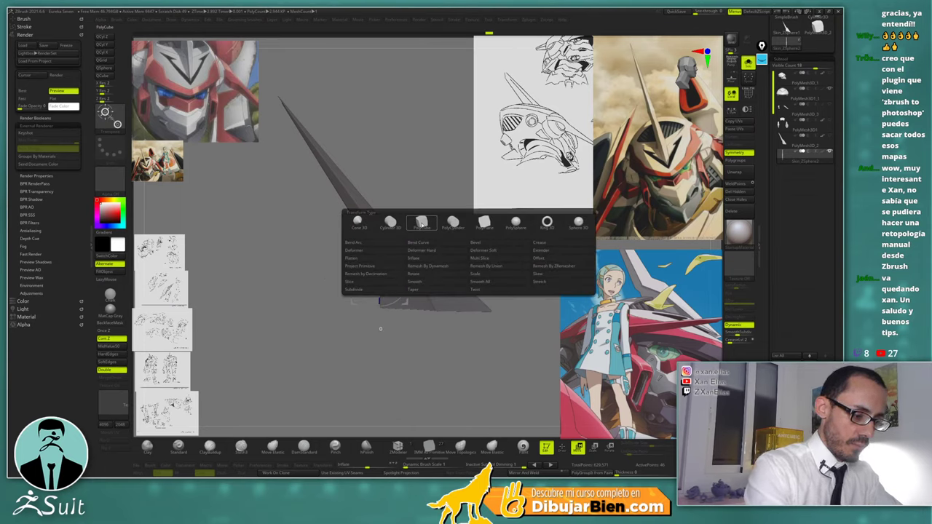
pyautogui.click(421, 222)
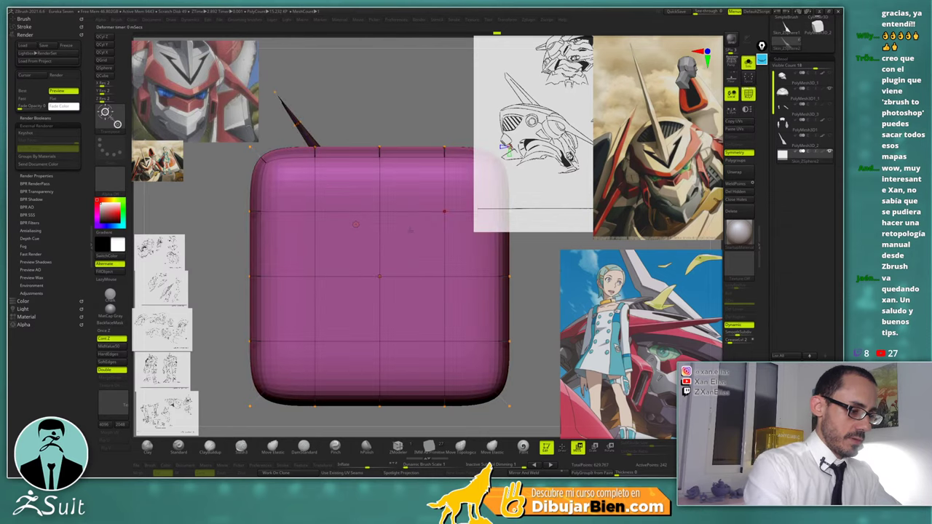
# Turn off dynamic subdivision, reduce the new cube's divisions to a simple low-poly box, and accept it
pyautogui.hotkey('shift', 'd')
pyautogui.keyDown('alt'); pyautogui.moveTo(416, 220); pyautogui.dragTo(364, 299, button='right'); pyautogui.keyUp('alt')
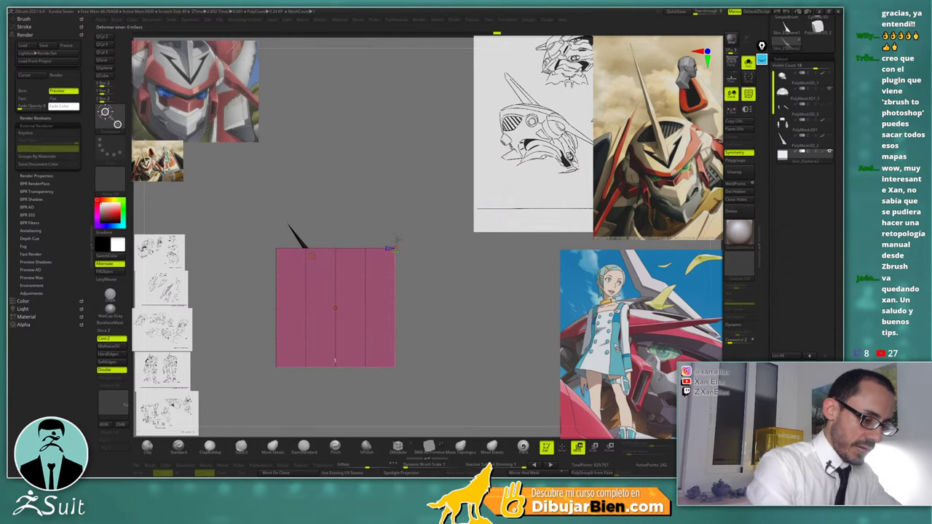
pyautogui.moveTo(425, 237); pyautogui.dragTo(397, 235, button='right')
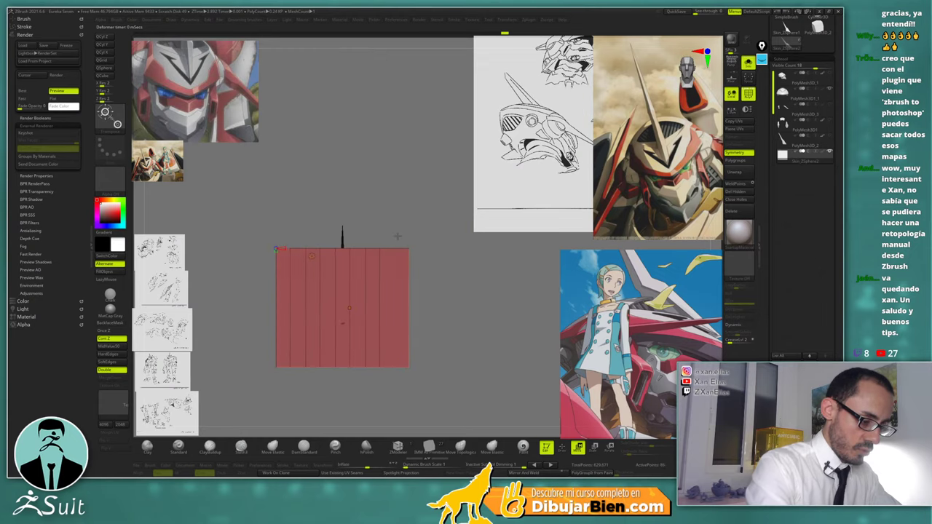
pyautogui.moveTo(284, 248); pyautogui.dragTo(266, 243)
pyautogui.moveTo(331, 209); pyautogui.dragTo(420, 203, button='right')
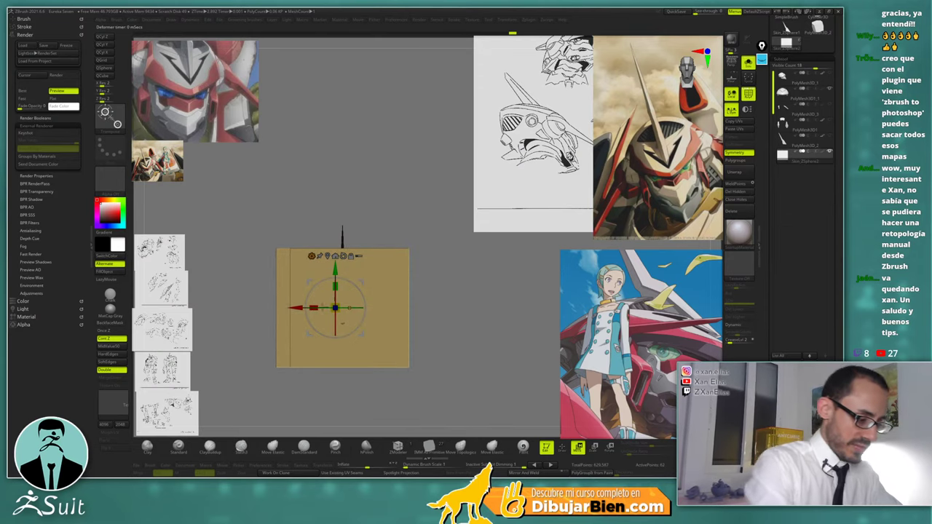
# Scale the cube down into a tall narrow block and move it outward, forming a mirrored pair on both sides of the fin
pyautogui.moveTo(337, 305); pyautogui.dragTo(284, 383)
pyautogui.moveTo(295, 308); pyautogui.dragTo(284, 308)
pyautogui.keyDown('shift'); pyautogui.moveTo(378, 244); pyautogui.dragTo(412, 331, button='right'); pyautogui.keyUp('shift')
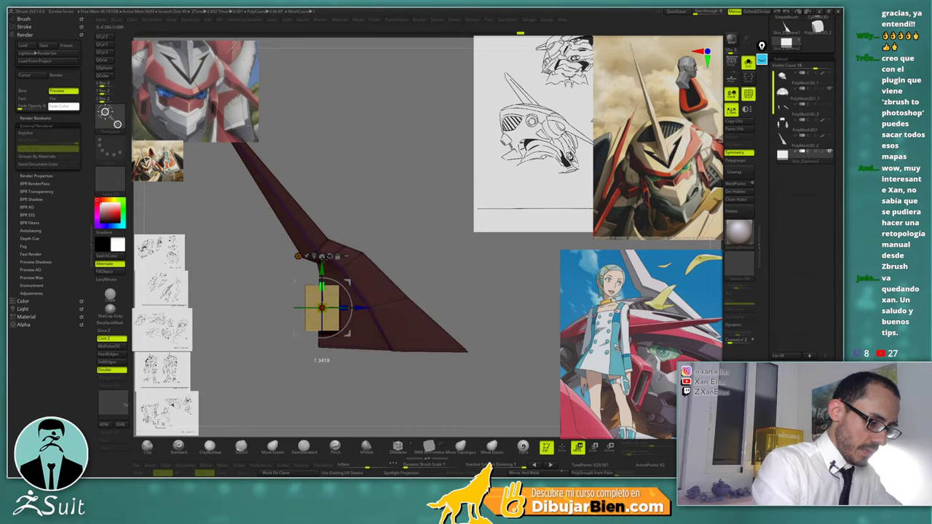
pyautogui.hotkey('ctrl', 'z')
pyautogui.press('q')
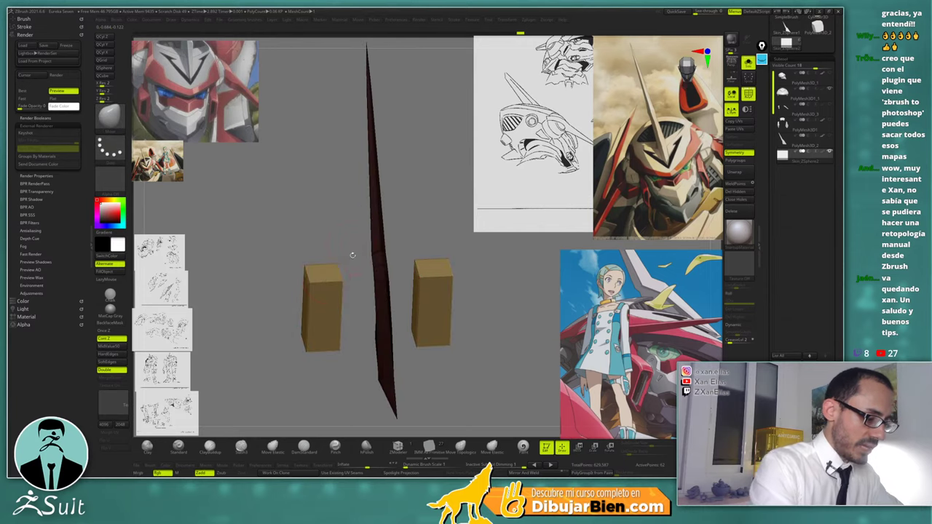
# Insert a vertical edge loop through the middle of the mirrored blocks, using ZModeler's Insert action with the Multiple EdgeLoops target
pyautogui.press('b')
pyautogui.press('z')
pyautogui.press('m')
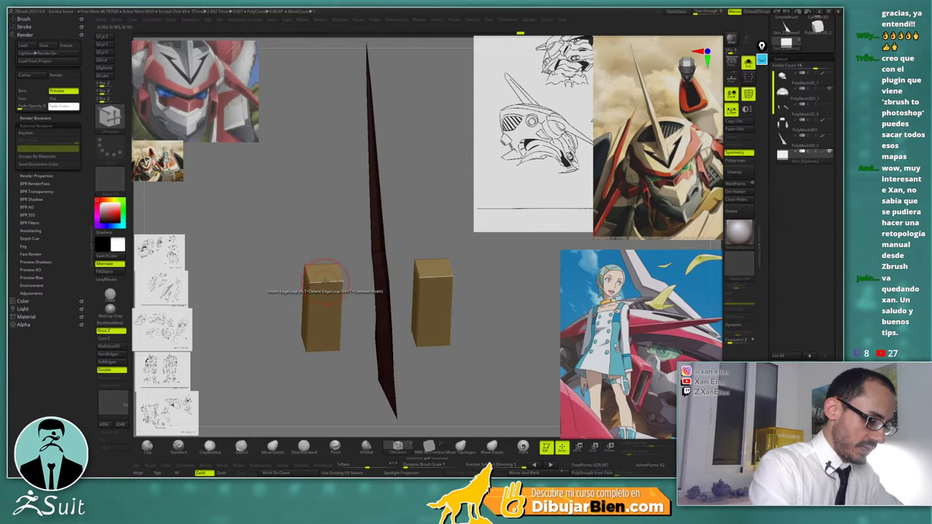
pyautogui.press('space')
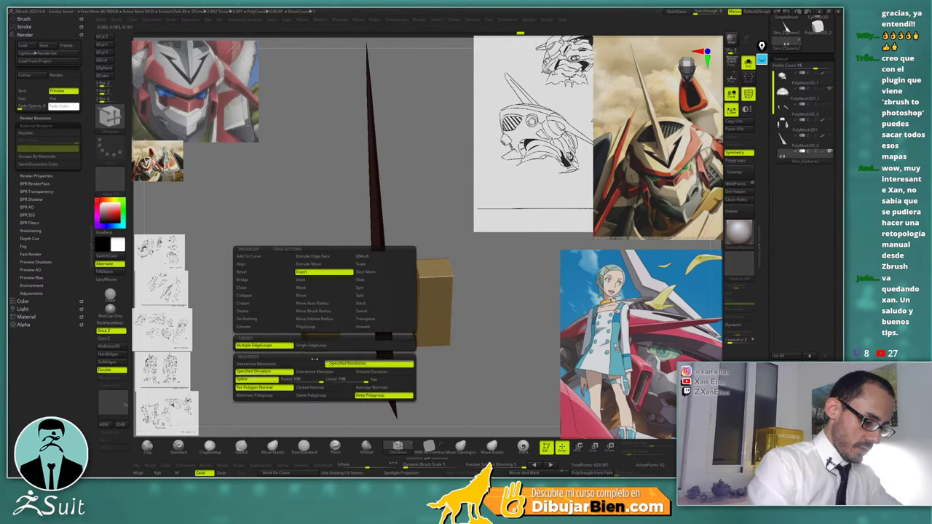
pyautogui.click(323, 282)
# Merge the outer corner points of the mirrored blocks into the middle edge to form triangular prisms, and inspect their shape
pyautogui.moveTo(364, 254); pyautogui.dragTo(347, 278)
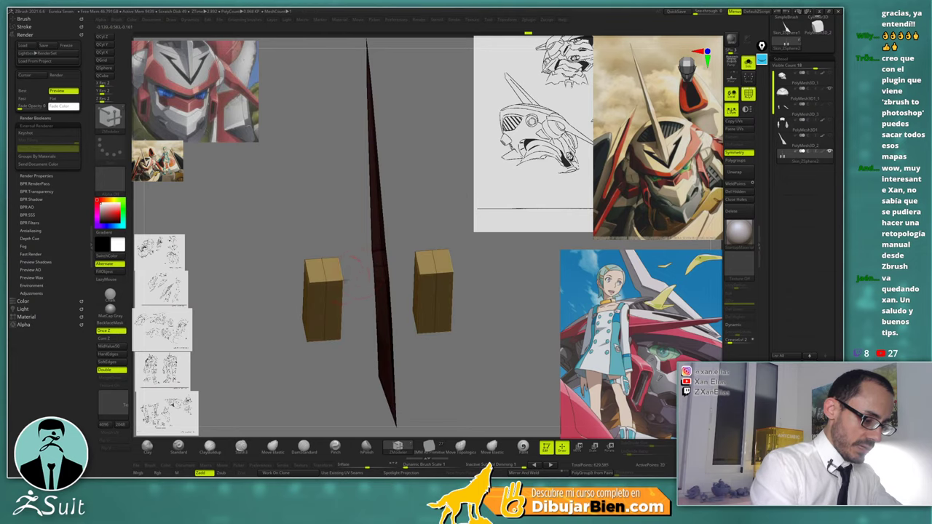
pyautogui.click(329, 282)
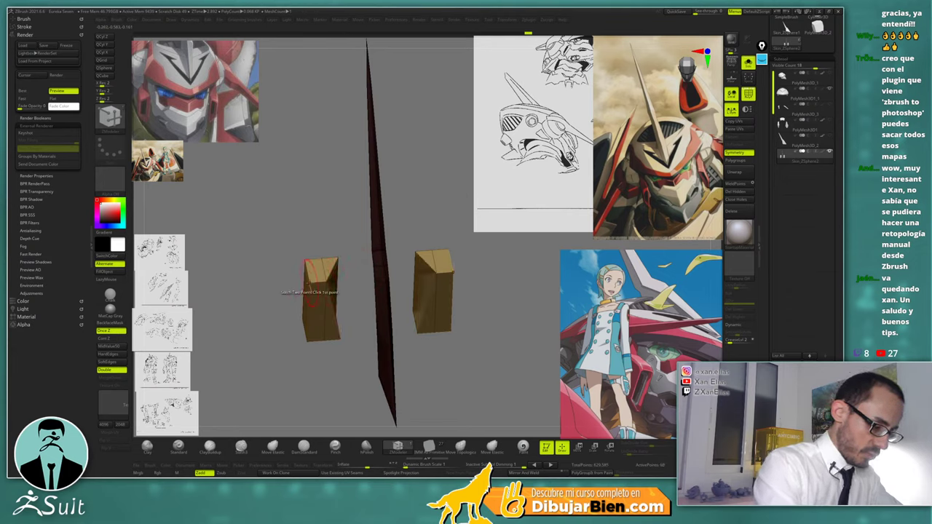
pyautogui.click(322, 284)
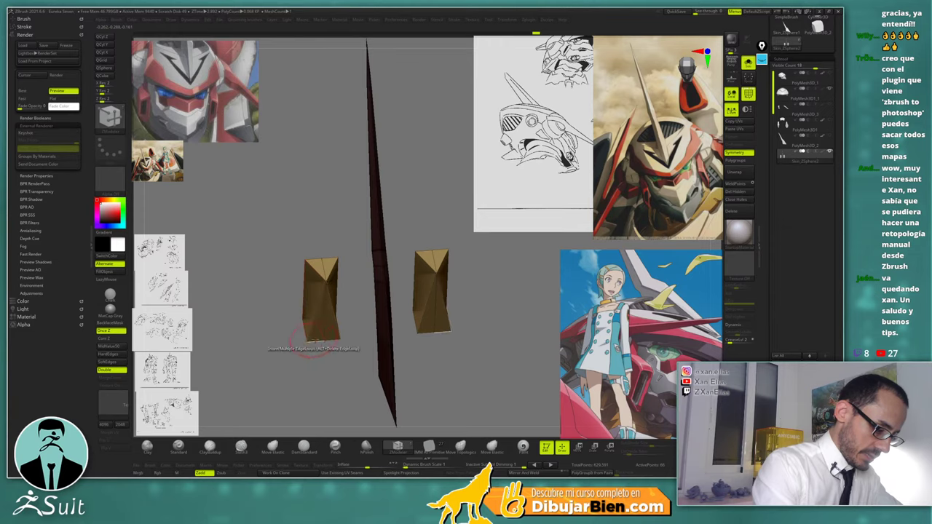
pyautogui.click(324, 339)
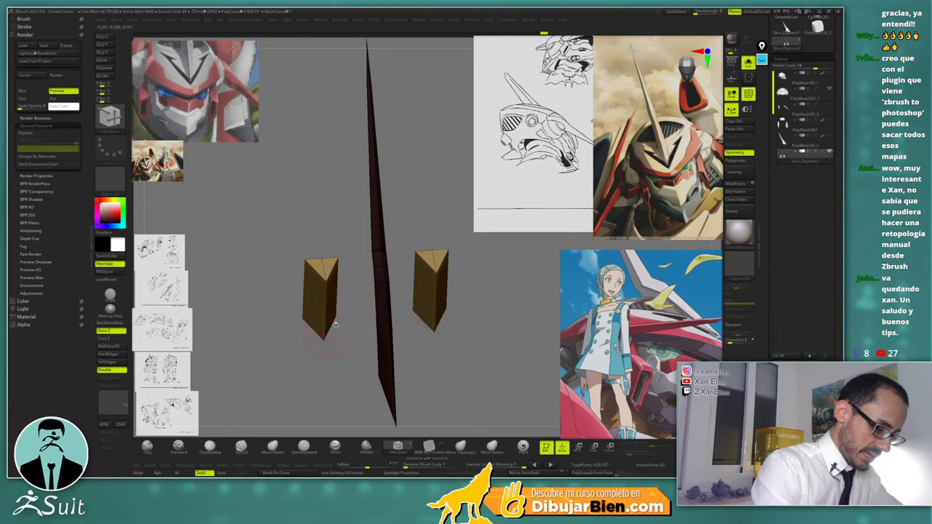
pyautogui.moveTo(352, 307); pyautogui.dragTo(403, 250)
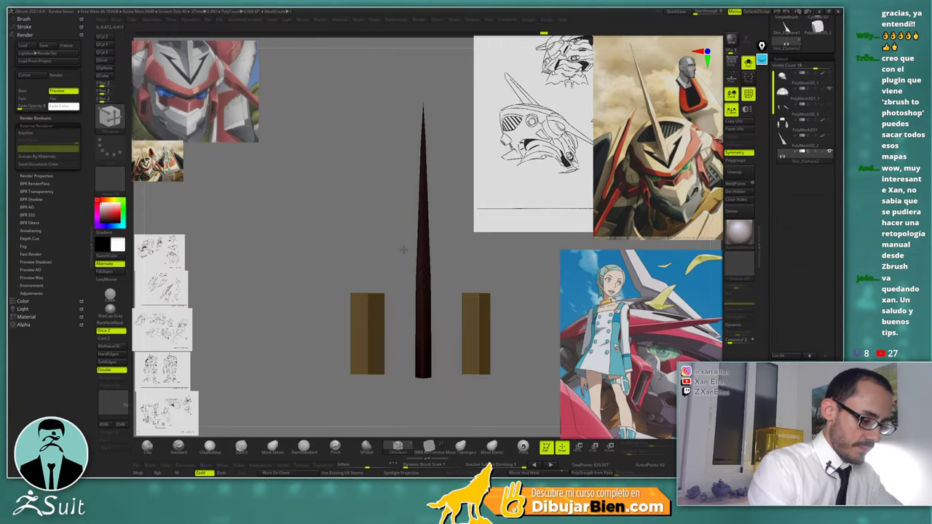
pyautogui.moveTo(391, 281); pyautogui.dragTo(342, 320)
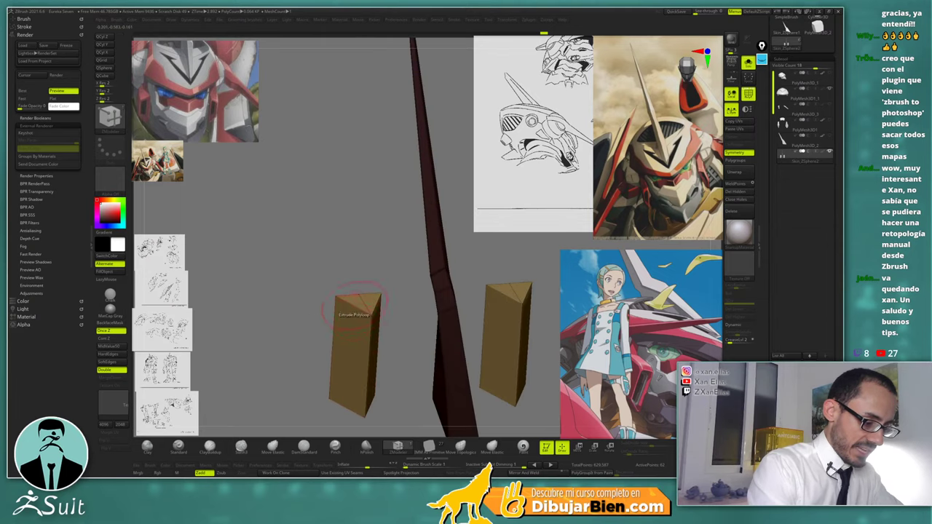
# Crease the edges of the mirrored triangular prisms, using ZModeler's edge Crease action with the Edge target
pyautogui.press('space')
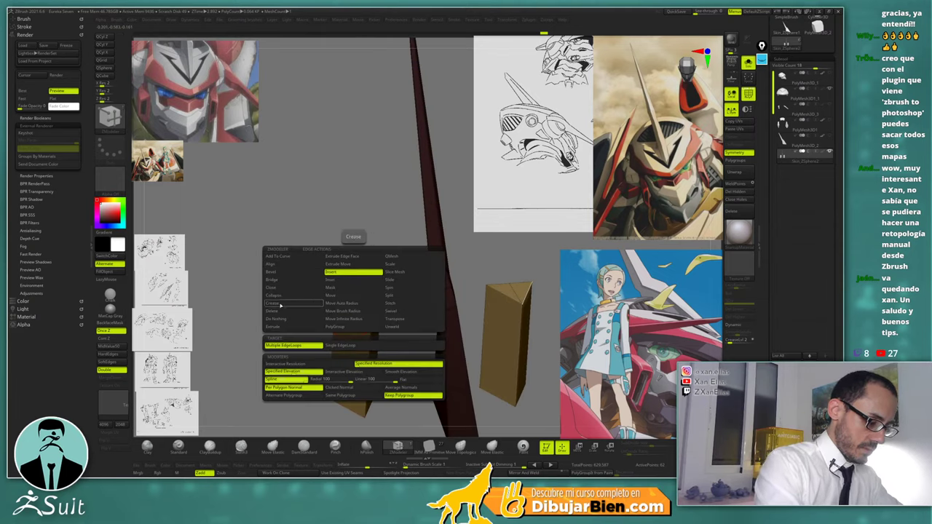
pyautogui.click(283, 303)
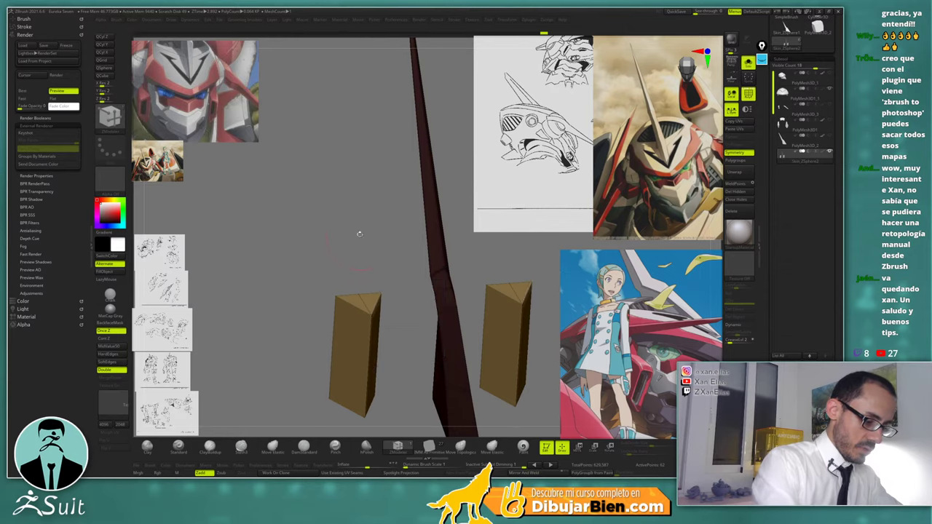
pyautogui.moveTo(359, 233); pyautogui.dragTo(342, 297)
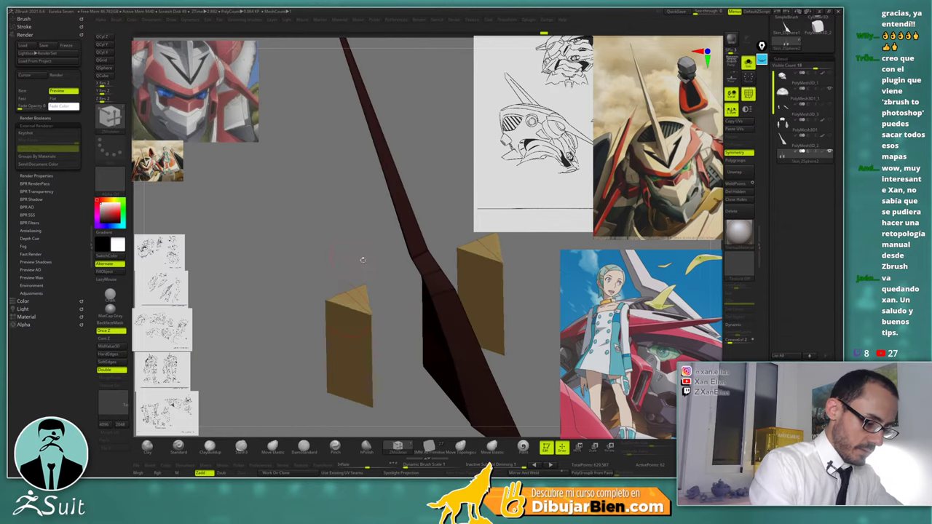
pyautogui.press('space')
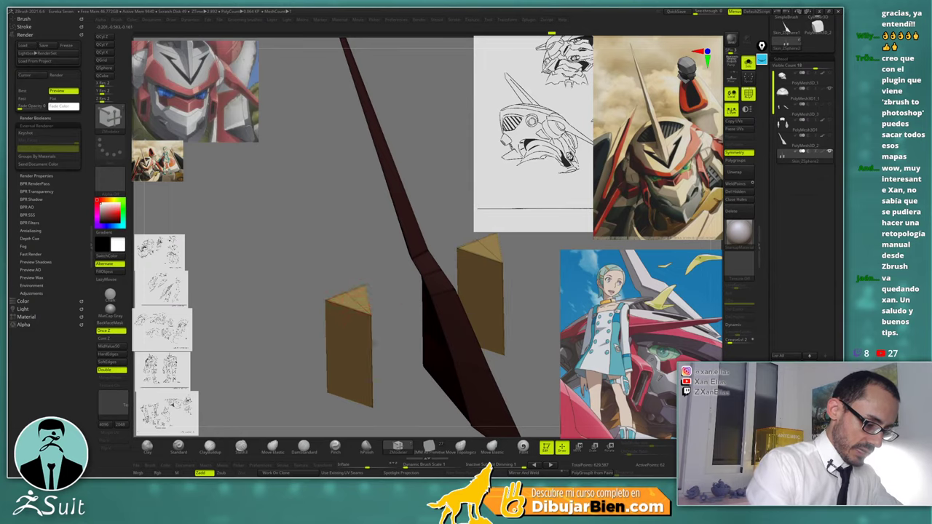
pyautogui.moveTo(408, 339); pyautogui.dragTo(408, 262)
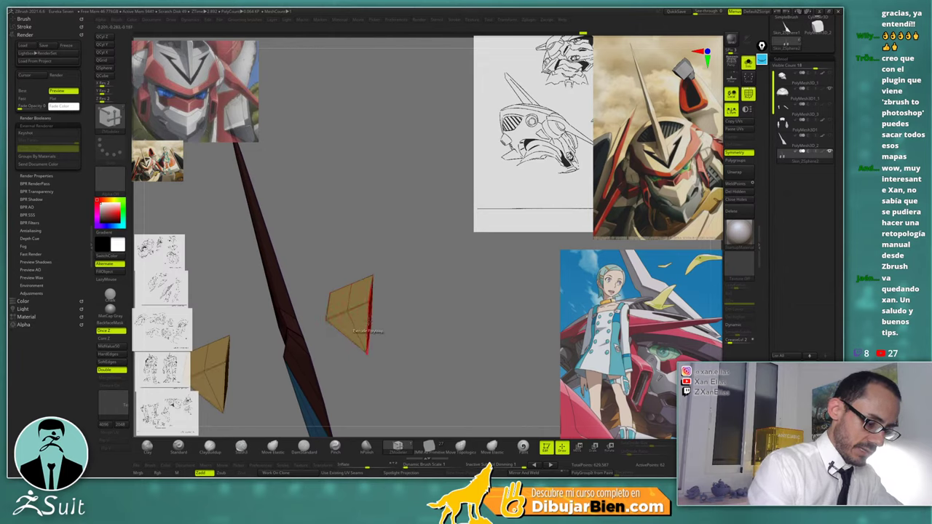
pyautogui.moveTo(393, 324); pyautogui.dragTo(555, 299)
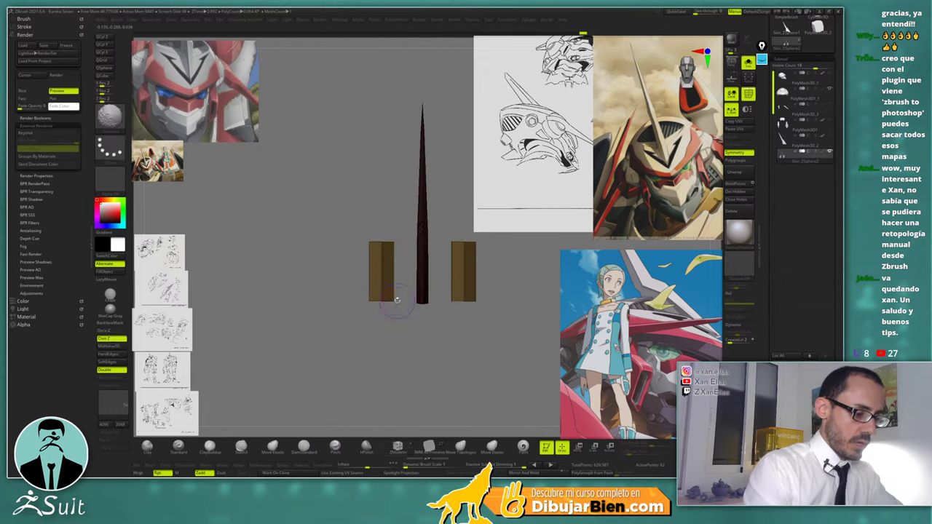
# Preview the creased prisms with dynamic subdivision, restore the low-poly display, and check them from an angle
pyautogui.press('w')
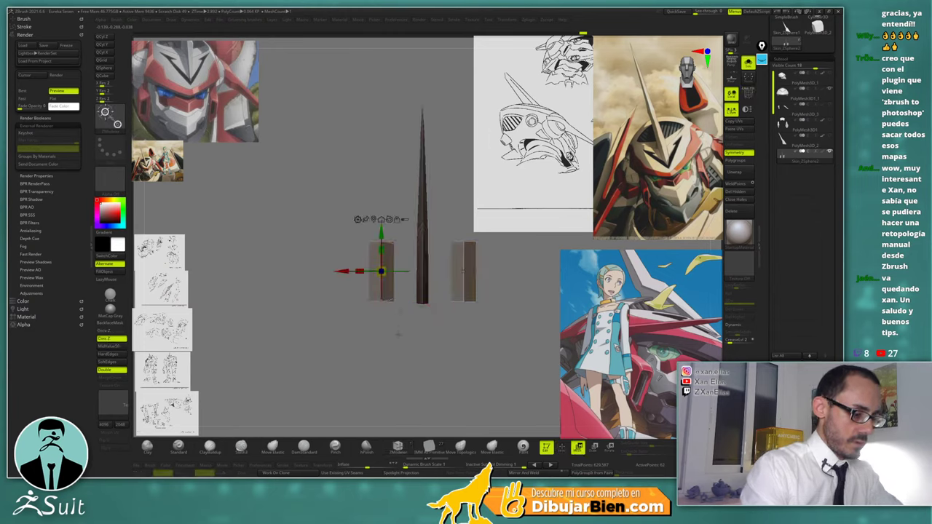
pyautogui.press('d')
pyautogui.moveTo(396, 337); pyautogui.dragTo(412, 337)
pyautogui.hotkey('shift', 'd')
pyautogui.hotkey('shift', 'f')
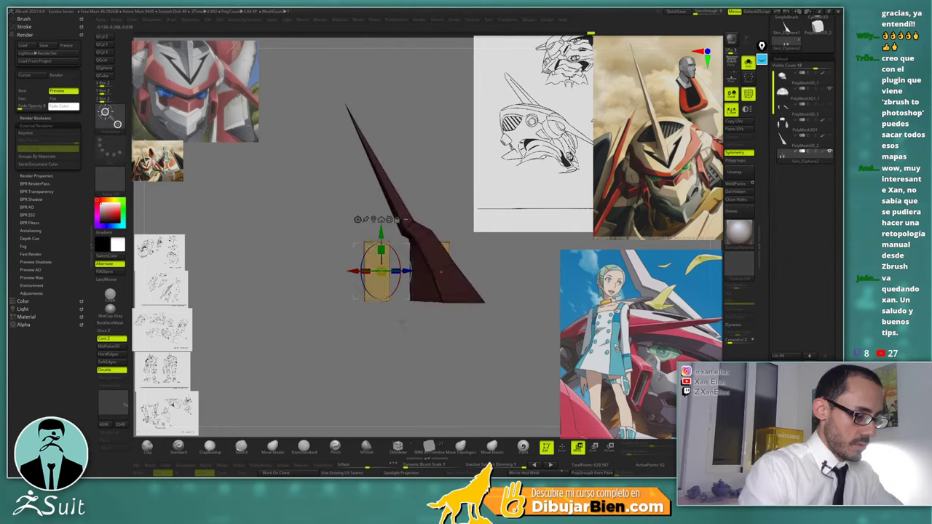
# Insert edge loops near both ends and across the middle of the prisms, using ZModeler's Insert action with the Single EdgeLoop target
pyautogui.press('q')
pyautogui.moveTo(396, 304); pyautogui.dragTo(395, 310)
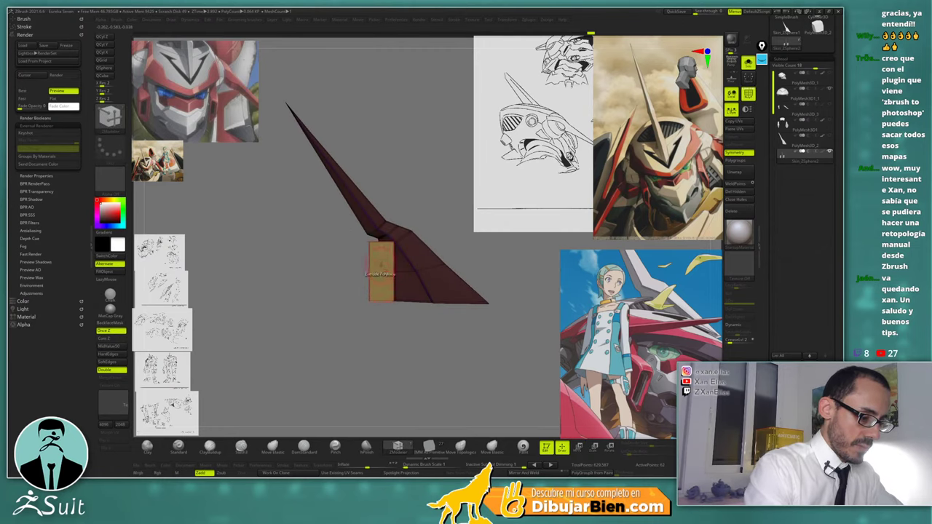
pyautogui.keyDown('alt'); pyautogui.moveTo(364, 250); pyautogui.dragTo(369, 318); pyautogui.keyUp('alt')
pyautogui.press('space')
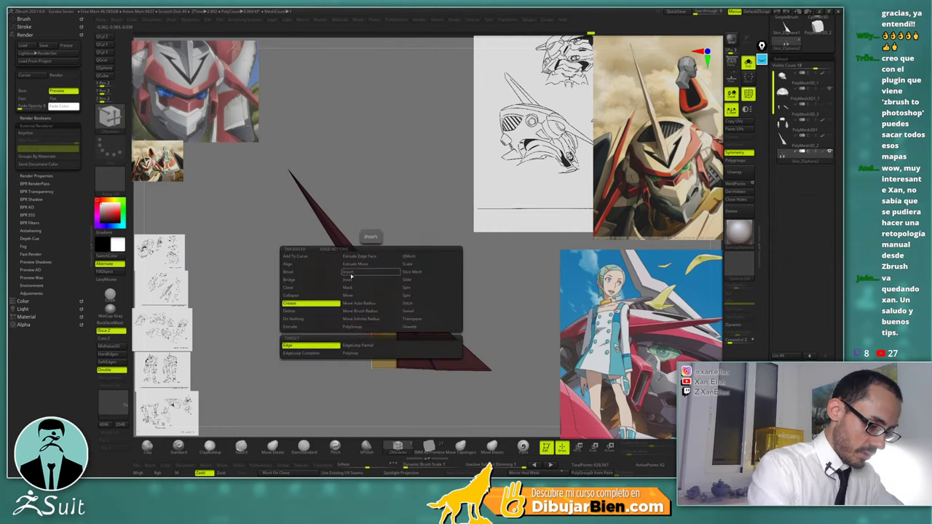
pyautogui.click(352, 274)
pyautogui.click(371, 318)
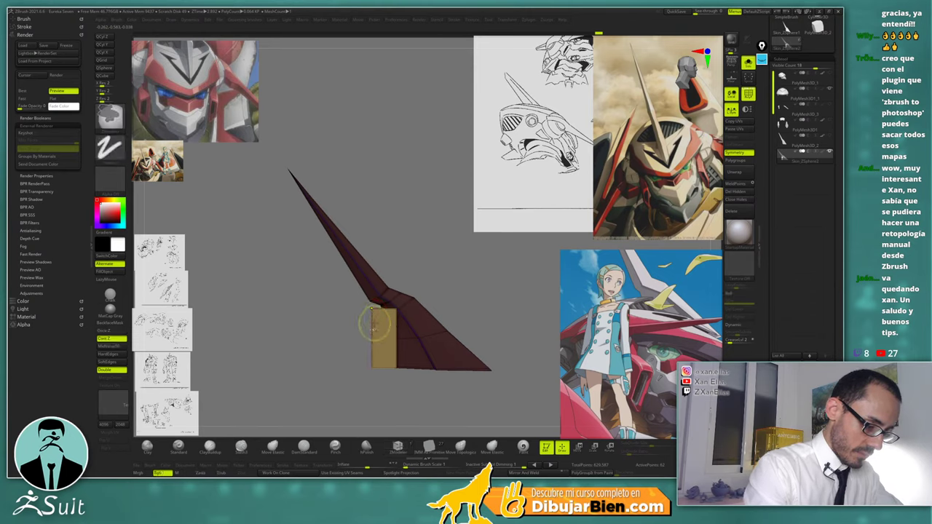
pyautogui.press('space')
pyautogui.click(360, 345)
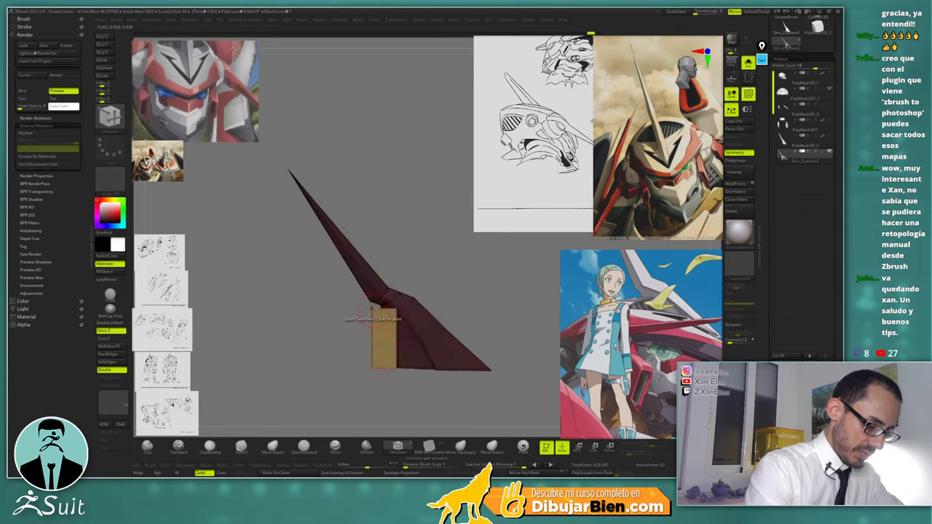
pyautogui.click(373, 317)
pyautogui.click(372, 363)
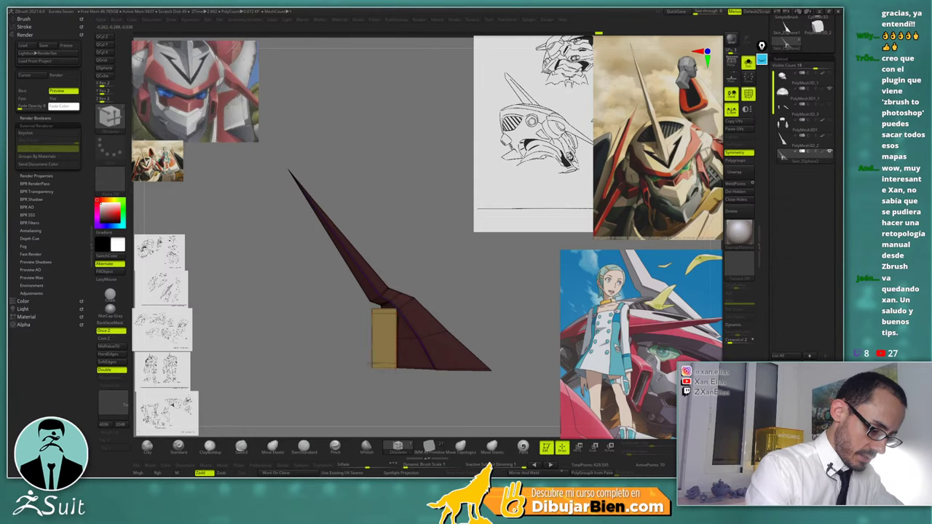
pyautogui.click(372, 337)
# Turn off the polyframe display and show the rest of the helmet around the fin and prisms
pyautogui.keyDown('ctrl'); pyautogui.moveTo(385, 325); pyautogui.dragTo(415, 274, button='right'); pyautogui.keyUp('ctrl')
pyautogui.press('f')
pyautogui.hotkey('shift', 'f')
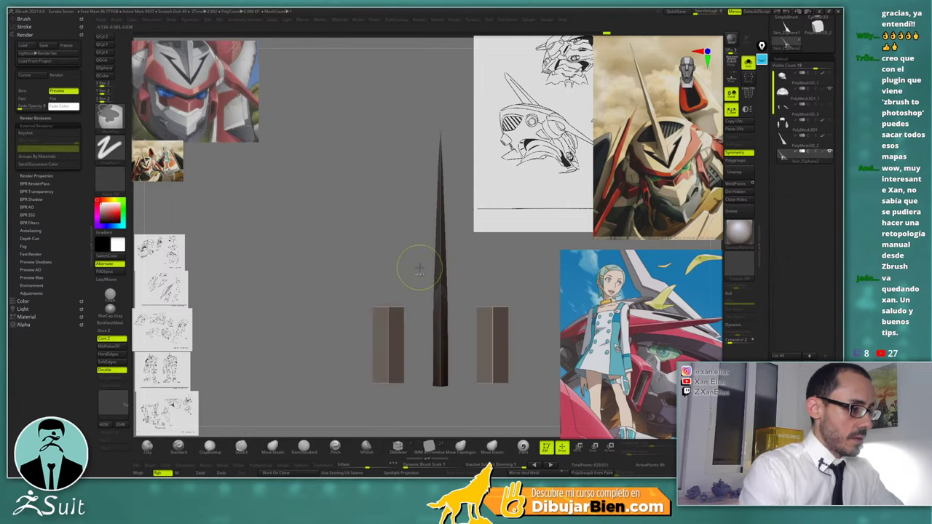
pyautogui.hotkey('ctrl', 'shift', 's')
pyautogui.moveTo(410, 284); pyautogui.dragTo(372, 226)
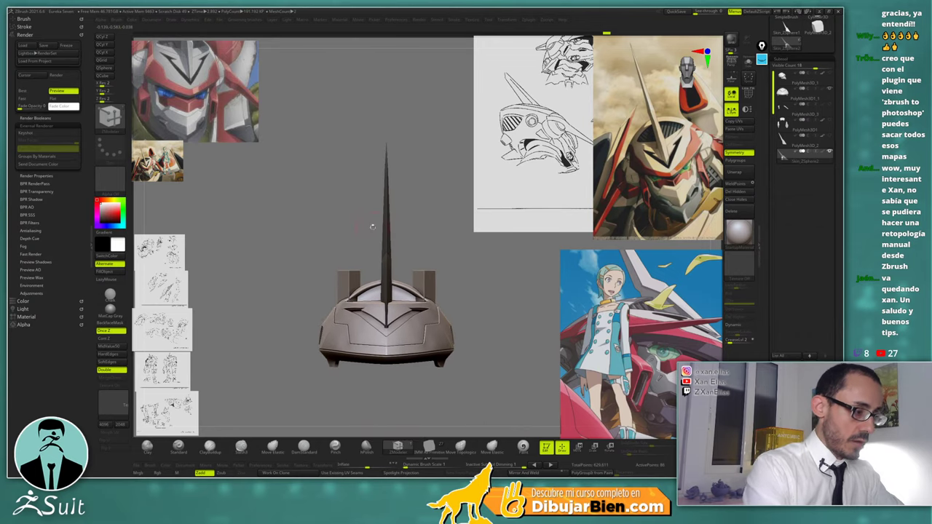
# Scale the mirrored prisms down into thin slats and move them inward, close to both sides of the fin's base
pyautogui.press('w')
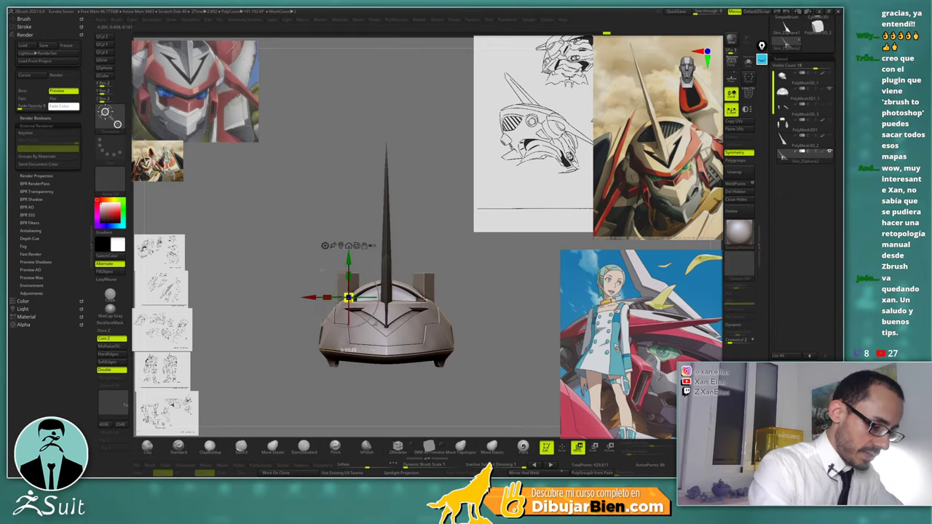
pyautogui.moveTo(382, 253); pyautogui.dragTo(382, 229)
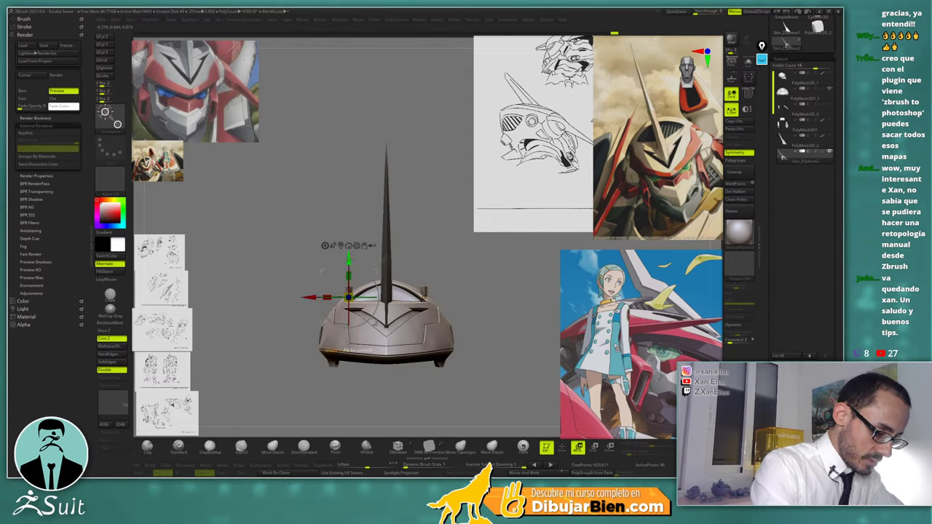
pyautogui.moveTo(349, 259)
pyautogui.mouseDown()
pyautogui.moveTo(349, 238)
pyautogui.moveTo(349, 254)
pyautogui.mouseUp()
pyautogui.keyDown('alt'); pyautogui.moveTo(438, 237); pyautogui.dragTo(435, 276); pyautogui.keyUp('alt')
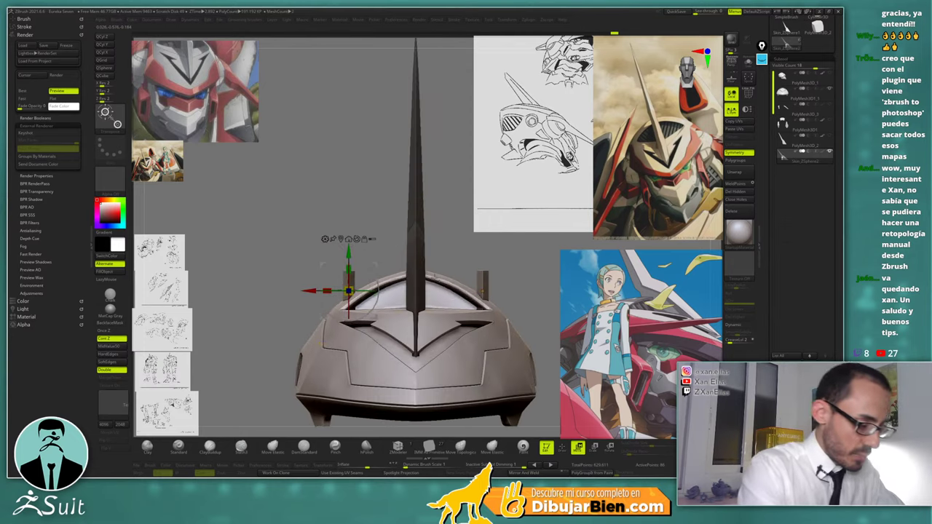
pyautogui.moveTo(313, 288); pyautogui.dragTo(360, 285)
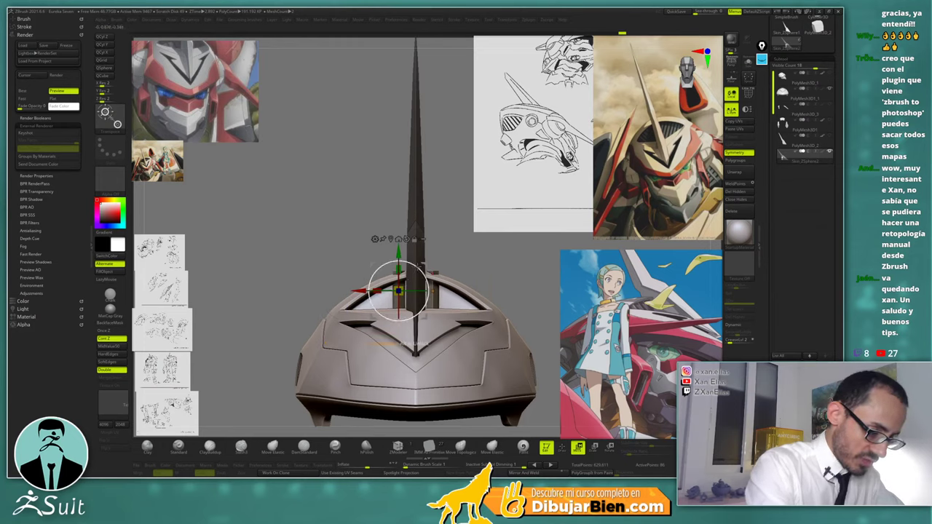
# Tilt the mirrored slats and fit them into the helmet's upper opening, right beside the fin
pyautogui.moveTo(442, 235); pyautogui.dragTo(433, 219)
pyautogui.moveTo(366, 304); pyautogui.dragTo(364, 305)
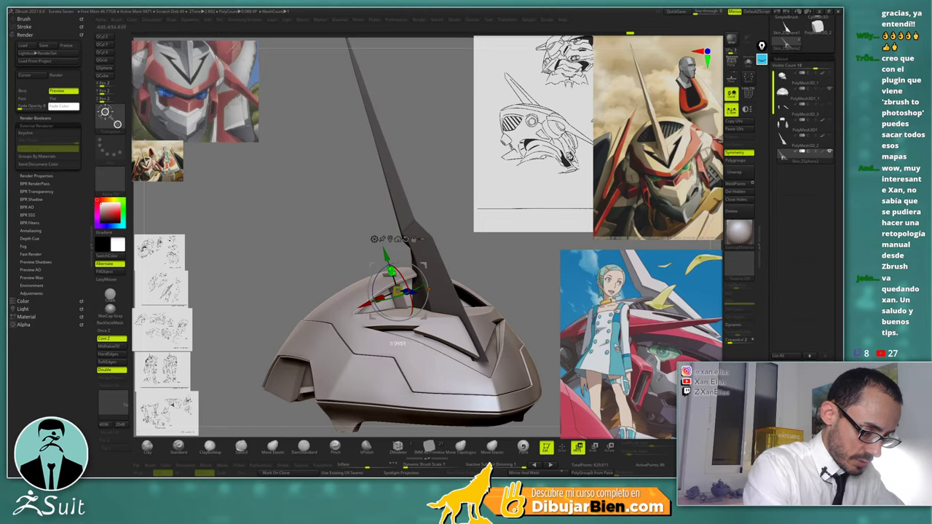
pyautogui.moveTo(459, 219); pyautogui.dragTo(438, 217)
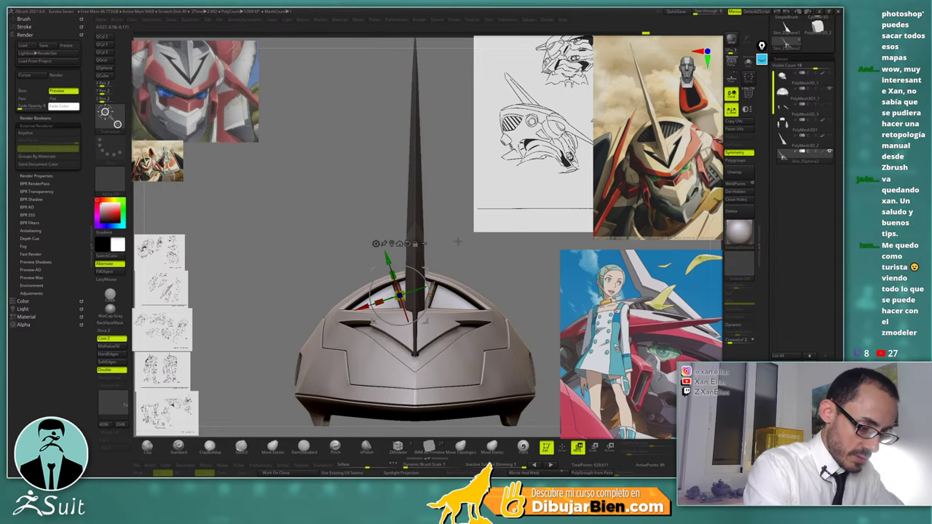
pyautogui.moveTo(449, 241)
pyautogui.mouseDown()
pyautogui.moveTo(461, 249)
pyautogui.moveTo(451, 246)
pyautogui.mouseUp()
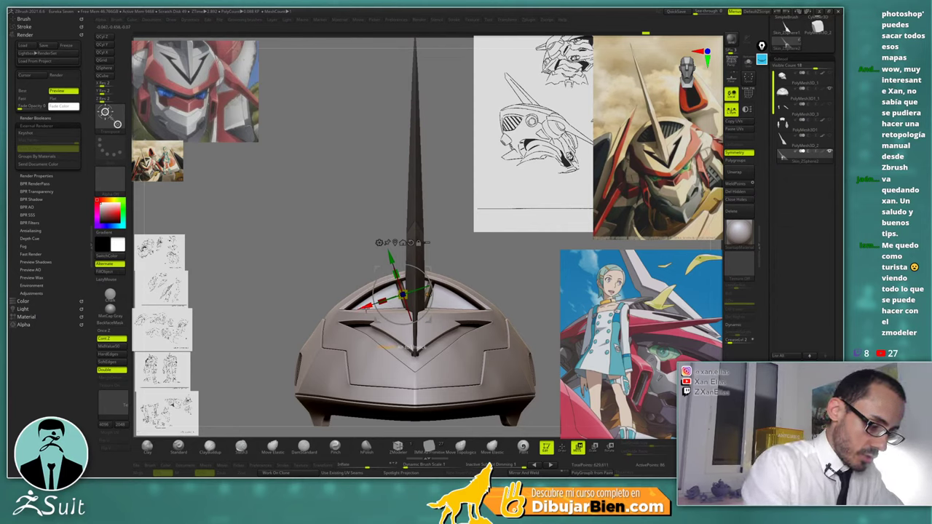
# Duplicate the slat repeatedly outward along the helmet's opening, forming a mirrored row of vent slats on both sides
pyautogui.keyDown('ctrl'); pyautogui.moveTo(366, 307); pyautogui.dragTo(316, 329); pyautogui.keyUp('ctrl')
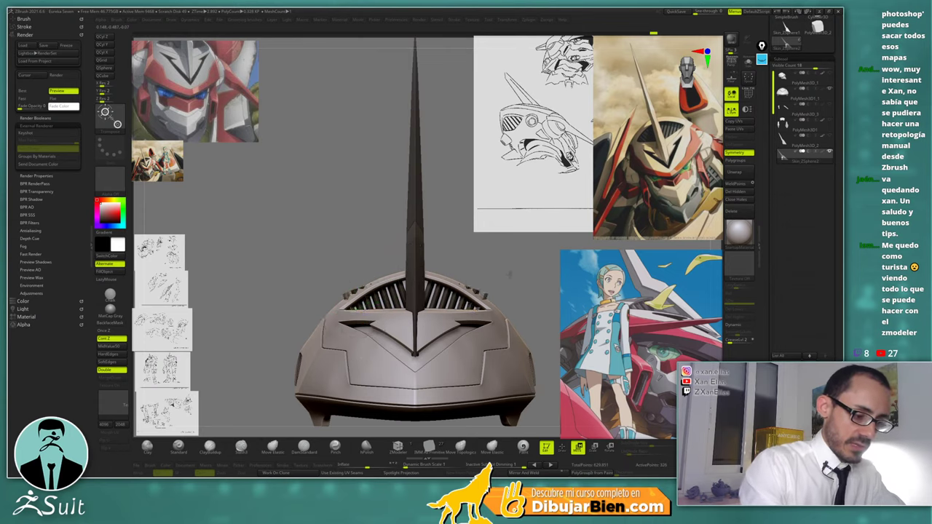
pyautogui.moveTo(510, 271)
pyautogui.mouseDown()
pyautogui.moveTo(510, 288)
pyautogui.moveTo(513, 271)
pyautogui.moveTo(493, 272)
pyautogui.mouseUp()
# Hide the fin and its remaining edge-loop polygroup so that only the vent slats of this subtool stay visible
pyautogui.press('q')
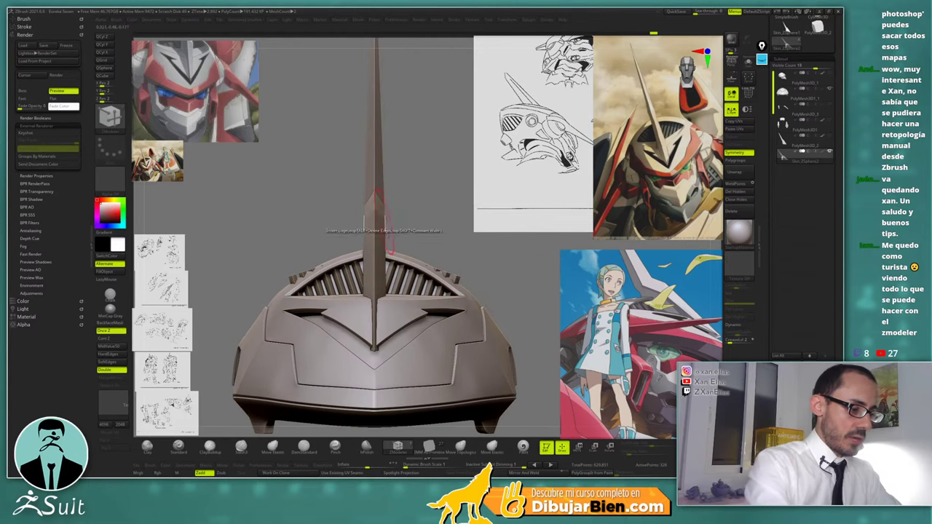
pyautogui.keyDown('ctrl'); pyautogui.keyDown('shift'); pyautogui.click(374, 192); pyautogui.keyUp('shift'); pyautogui.keyUp('ctrl')
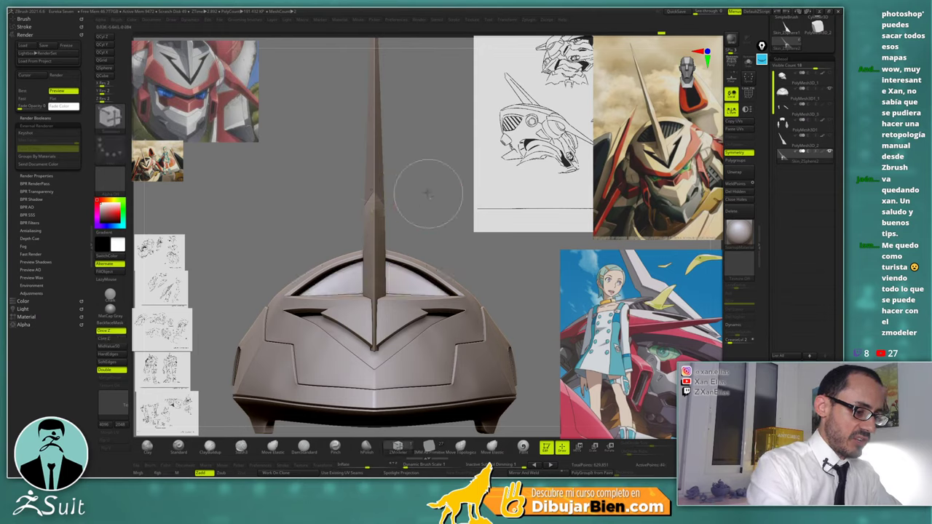
pyautogui.moveTo(429, 192)
pyautogui.keyDown('ctrl'); pyautogui.keyDown('shift'); pyautogui.mouseDown()
pyautogui.moveTo(447, 235)
pyautogui.moveTo(434, 195)
pyautogui.mouseUp(); pyautogui.keyUp('shift'); pyautogui.keyUp('ctrl')
pyautogui.hotkey('shift', 'f')
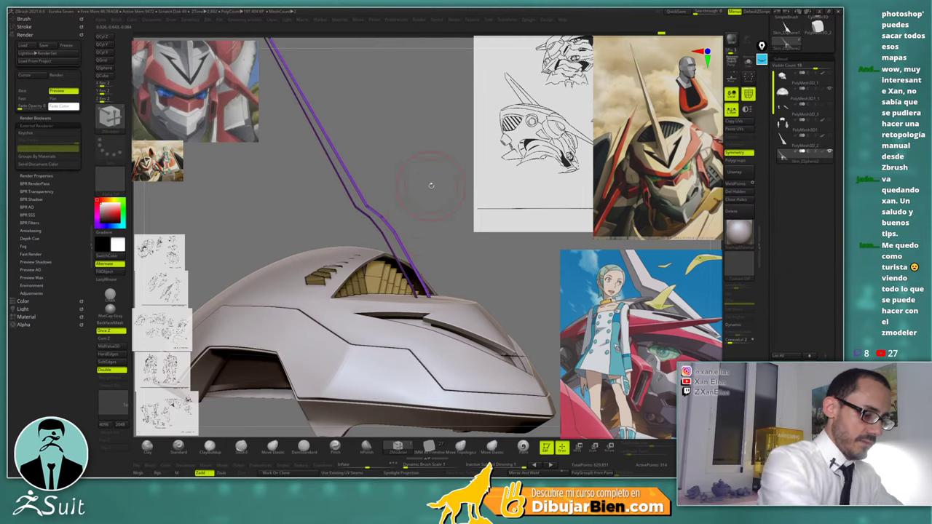
pyautogui.keyDown('ctrl'); pyautogui.keyDown('shift'); pyautogui.click(392, 233); pyautogui.keyUp('shift'); pyautogui.keyUp('ctrl')
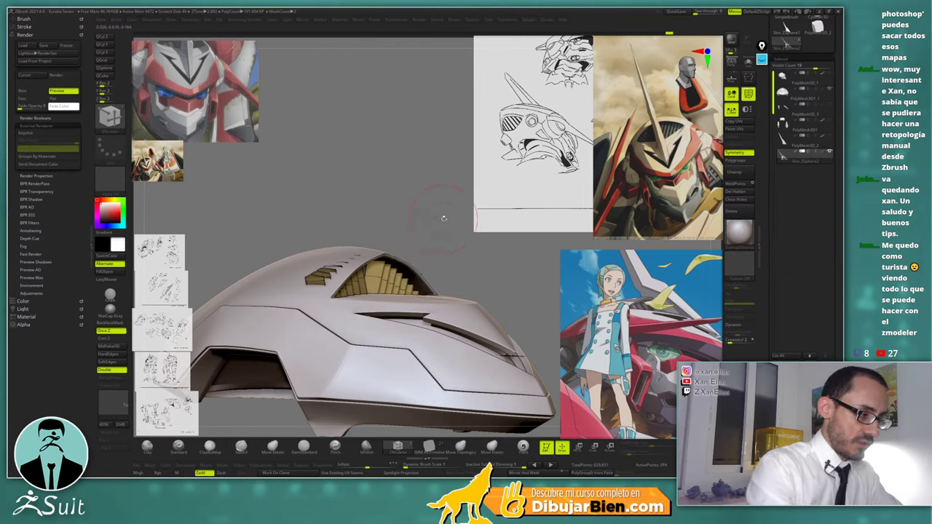
# Line the helmet up from the front and display it see-through so the vent slats show behind its shell
pyautogui.hotkey('ctrl', 'shift', 's')
pyautogui.moveTo(446, 226)
pyautogui.mouseDown()
pyautogui.moveTo(449, 332)
pyautogui.moveTo(460, 269)
pyautogui.moveTo(444, 240)
pyautogui.moveTo(375, 219)
pyautogui.moveTo(415, 187)
pyautogui.moveTo(453, 217)
pyautogui.mouseUp()
pyautogui.keyDown('ctrl'); pyautogui.keyDown('shift'); pyautogui.click(452, 362); pyautogui.keyUp('shift'); pyautogui.keyUp('ctrl')
pyautogui.keyDown('ctrl'); pyautogui.keyDown('shift'); pyautogui.click(438, 352); pyautogui.keyUp('shift'); pyautogui.keyUp('ctrl')
pyautogui.keyDown('ctrl'); pyautogui.keyDown('shift'); pyautogui.click(426, 207); pyautogui.keyUp('shift'); pyautogui.keyUp('ctrl')
pyautogui.keyDown('ctrl'); pyautogui.click(429, 188); pyautogui.keyUp('ctrl')
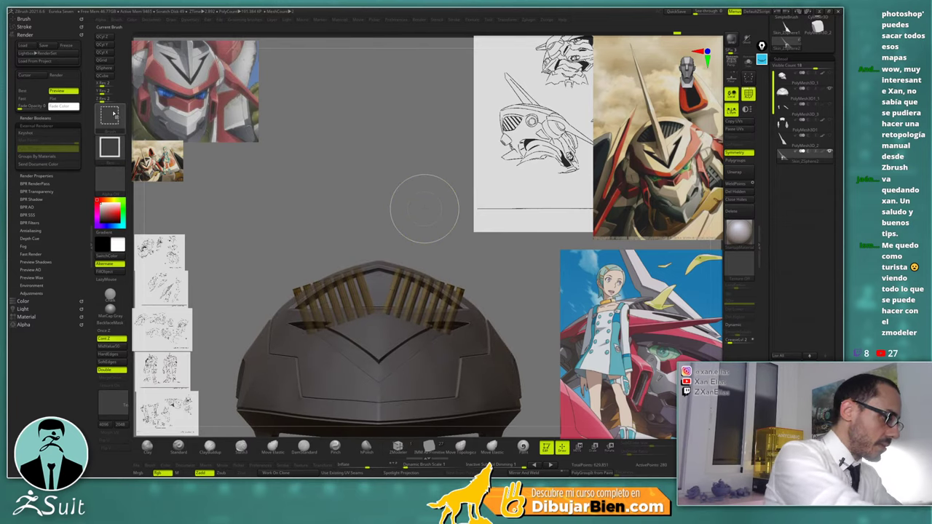
# Slice through the vent slats along the helmet's upper contour, using the SliceCurve brush
pyautogui.keyDown('ctrl'); pyautogui.keyDown('shift'); pyautogui.click(110, 117); pyautogui.keyUp('shift'); pyautogui.keyUp('ctrl')
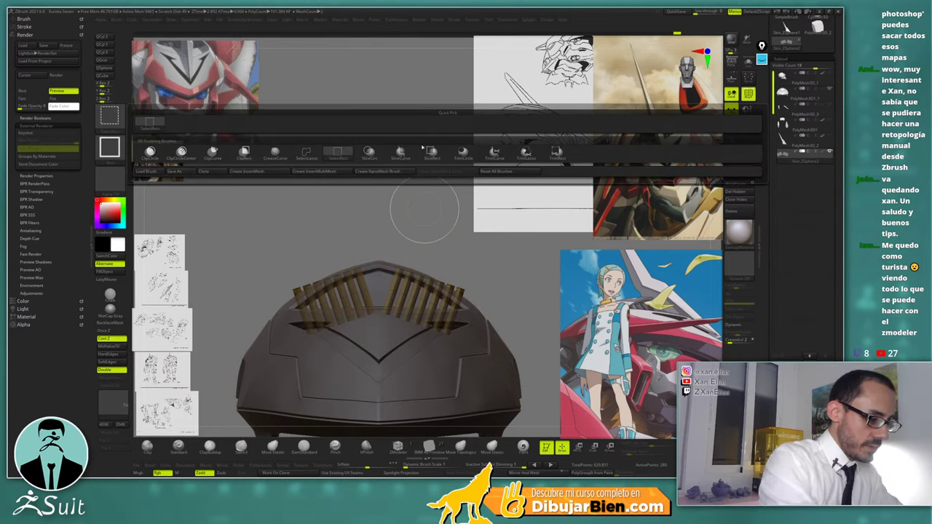
pyautogui.click(399, 151)
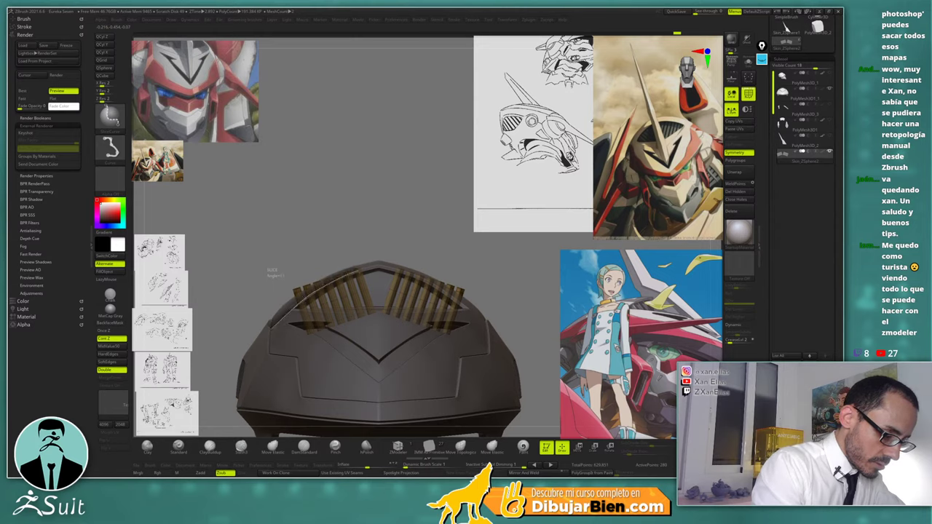
pyautogui.keyDown('ctrl'); pyautogui.keyDown('shift'); pyautogui.moveTo(378, 269); pyautogui.dragTo(379, 266); pyautogui.keyUp('shift'); pyautogui.keyUp('ctrl')
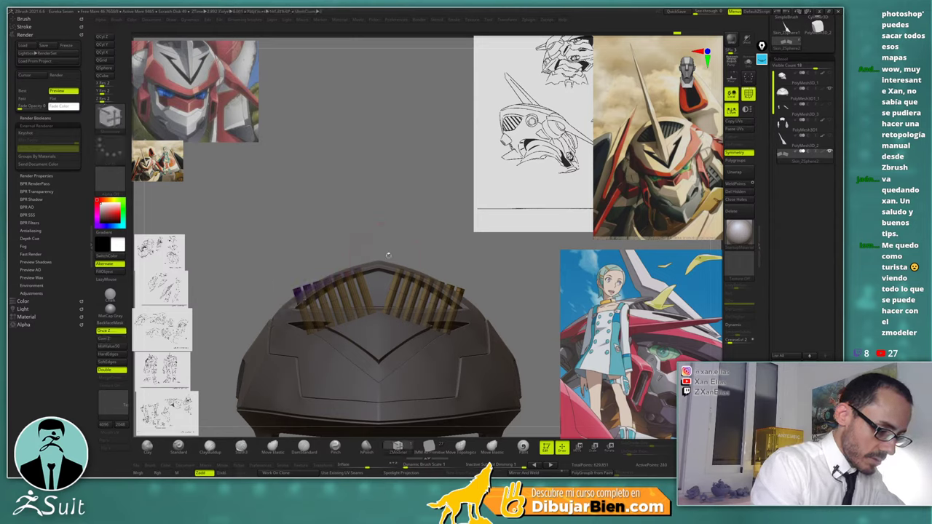
# Unhide the fin and copy the sliced slats to the other side with Mirror And Weld
pyautogui.moveTo(429, 211)
pyautogui.keyDown('shift'); pyautogui.mouseDown()
pyautogui.moveTo(455, 213)
pyautogui.moveTo(432, 213)
pyautogui.mouseUp(); pyautogui.keyUp('shift')
pyautogui.keyDown('ctrl'); pyautogui.keyDown('shift'); pyautogui.click(449, 231); pyautogui.keyUp('shift'); pyautogui.keyUp('ctrl')
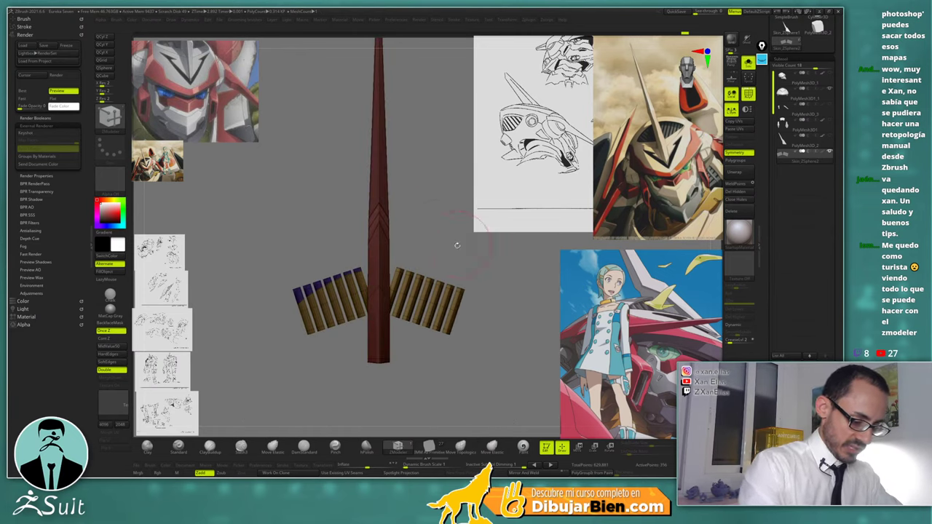
pyautogui.click(523, 472)
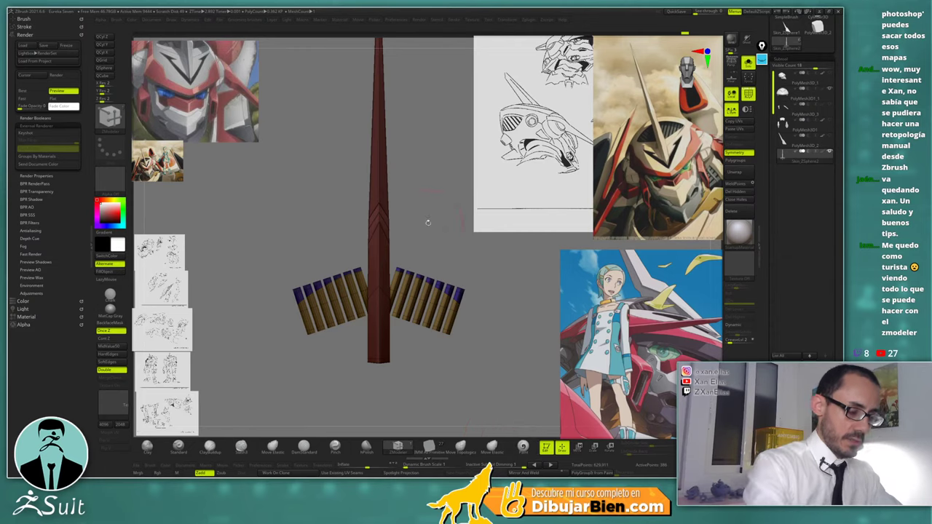
# Isolate the sliced-off upper ends of the vent slats by their polygroup
pyautogui.moveTo(427, 222); pyautogui.dragTo(440, 227)
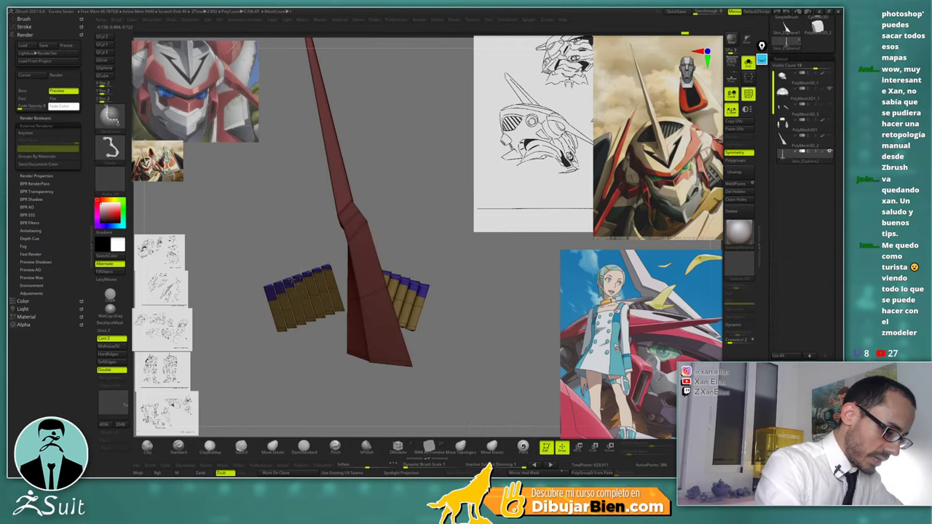
pyautogui.keyDown('ctrl'); pyautogui.keyDown('shift'); pyautogui.click(294, 279); pyautogui.keyUp('shift'); pyautogui.keyUp('ctrl')
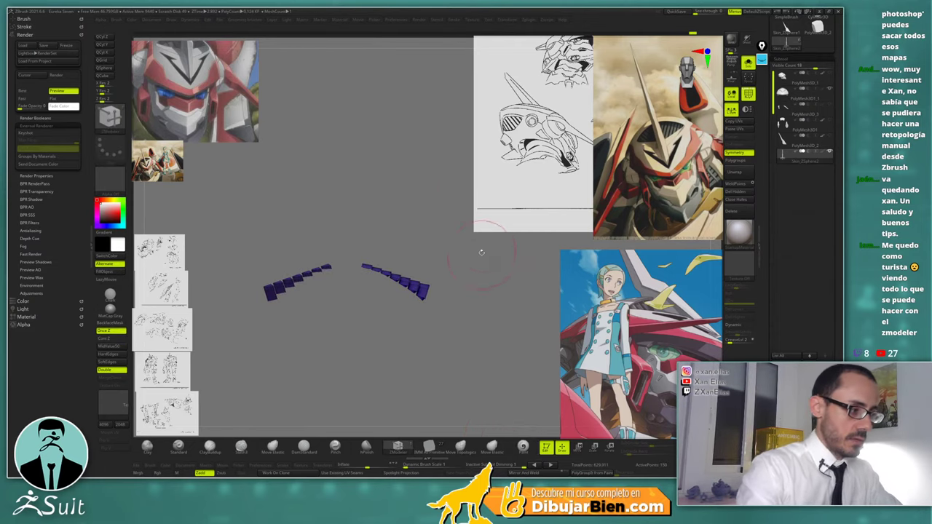
# Switch the selection brush to SelectRect, invert the visibility, and delete the hidden sliced-off ends of the vent slats
pyautogui.click(110, 115)
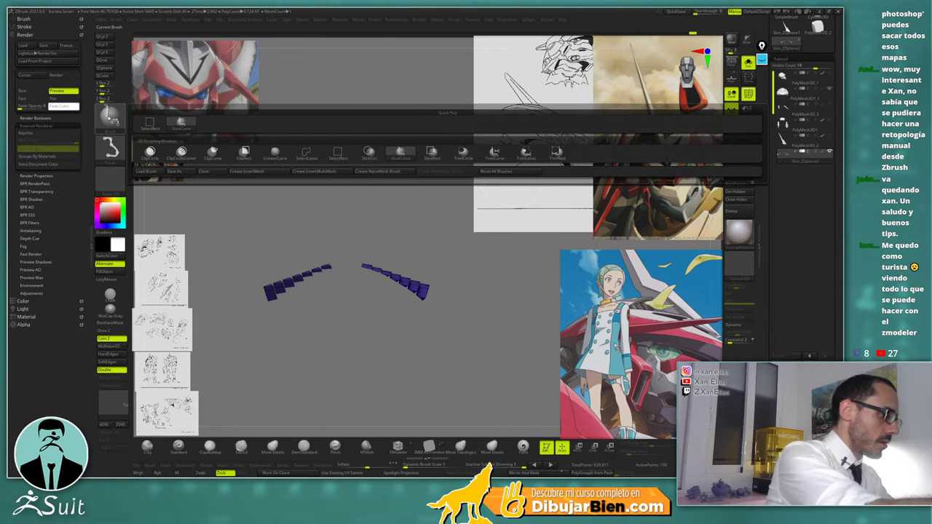
pyautogui.click(337, 150)
pyautogui.moveTo(477, 280)
pyautogui.keyDown('ctrl'); pyautogui.keyDown('shift'); pyautogui.mouseDown()
pyautogui.moveTo(490, 328)
pyautogui.moveTo(471, 270)
pyautogui.moveTo(446, 259)
pyautogui.moveTo(460, 261)
pyautogui.moveTo(446, 239)
pyautogui.mouseUp(); pyautogui.keyUp('shift'); pyautogui.keyUp('ctrl')
pyautogui.hotkey('ctrl', '1')
pyautogui.hotkey('ctrl', '2')
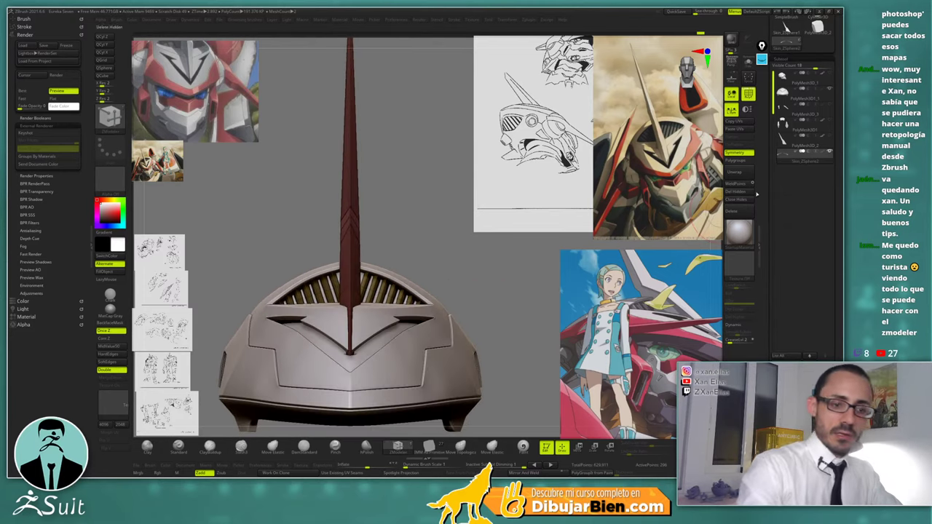
# Close the holes at the slats' cut ends and crease the new caps with ZModeler's Crease action targeting Polygroup All
pyautogui.hotkey('ctrl', '1')
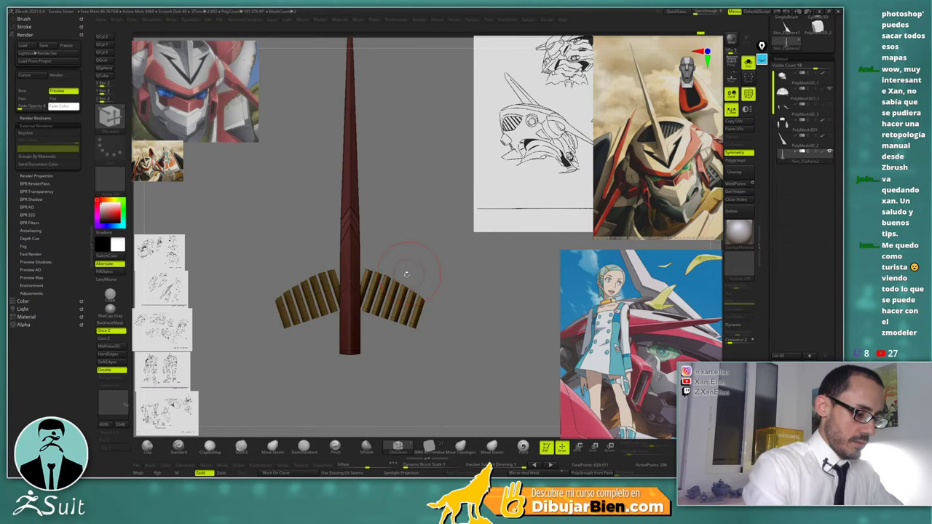
pyautogui.moveTo(416, 270)
pyautogui.keyDown('alt'); pyautogui.mouseDown()
pyautogui.moveTo(395, 346)
pyautogui.moveTo(401, 271)
pyautogui.mouseUp(); pyautogui.keyUp('alt')
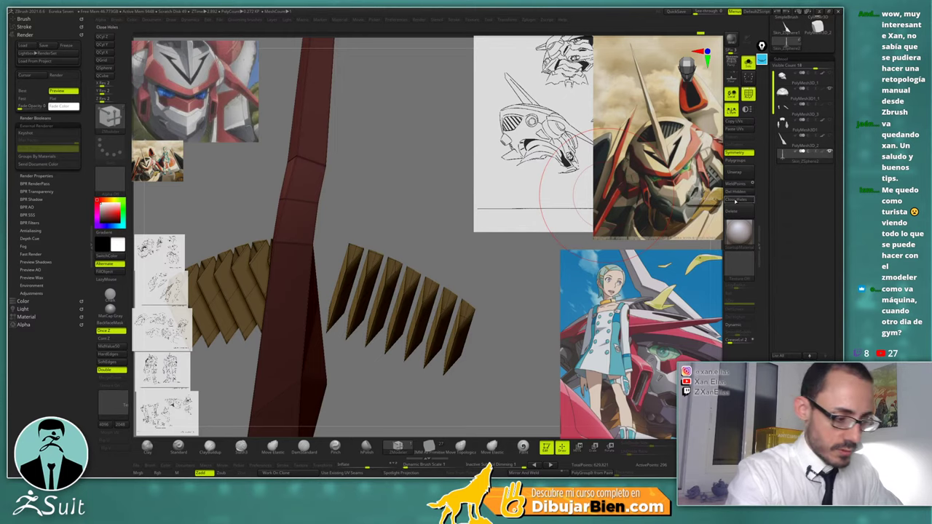
pyautogui.press('space')
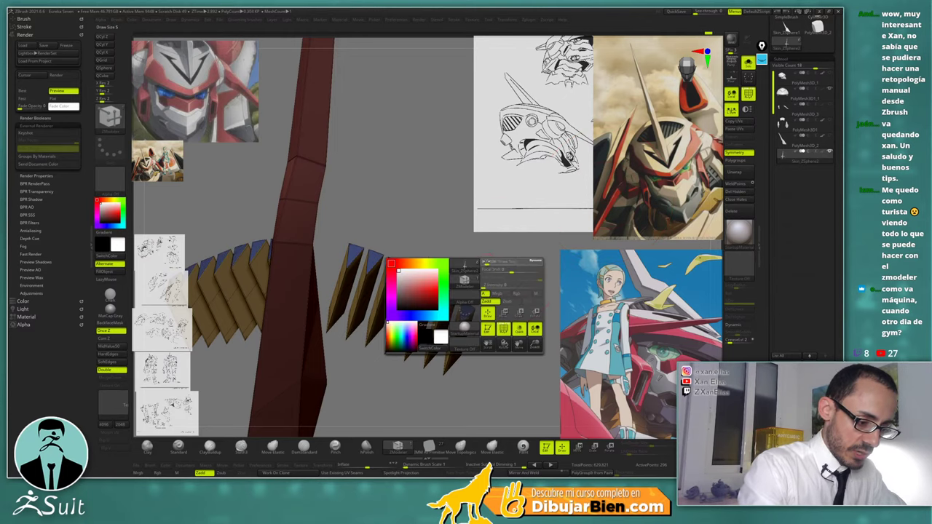
pyautogui.press('space')
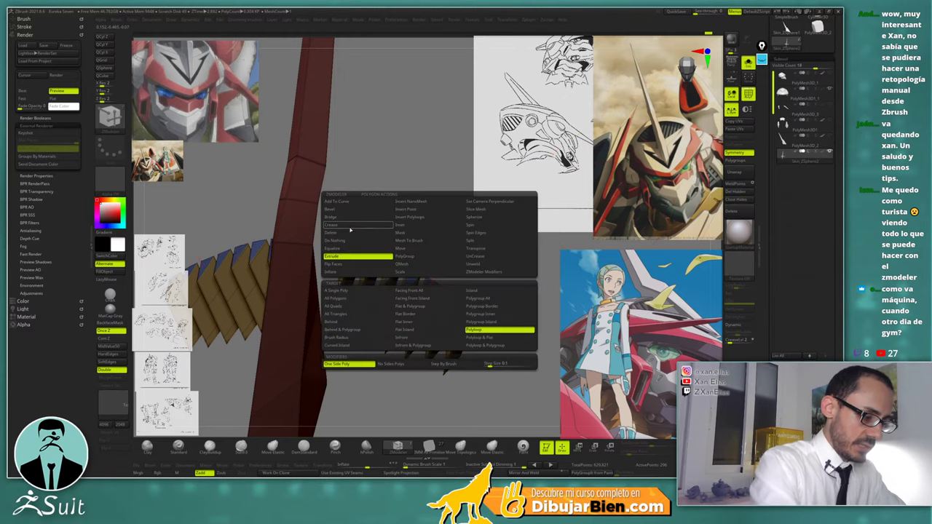
pyautogui.click(350, 227)
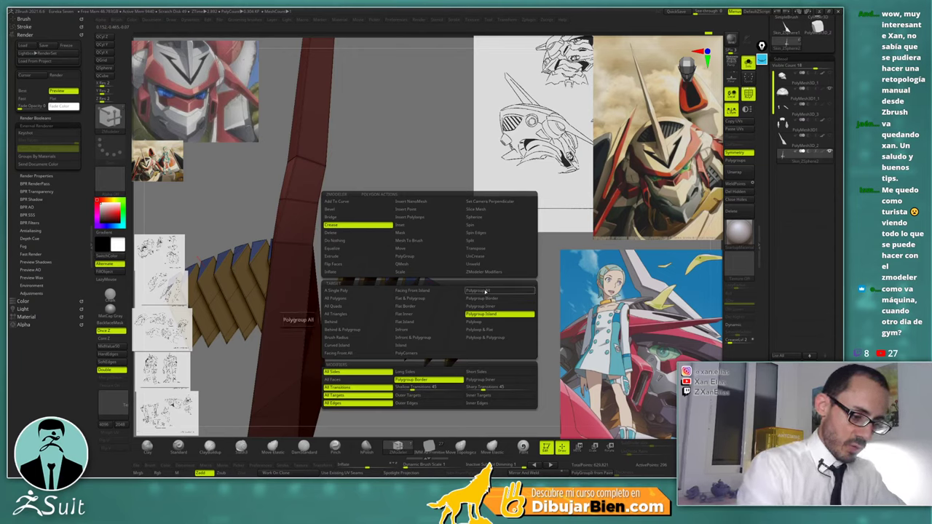
pyautogui.click(484, 291)
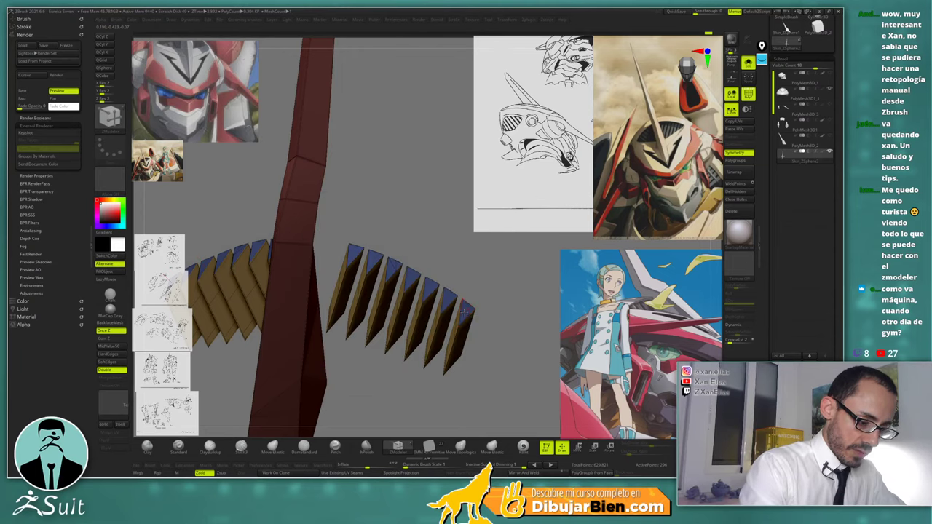
pyautogui.keyDown('ctrl'); pyautogui.moveTo(464, 312); pyautogui.dragTo(466, 238, button='right'); pyautogui.keyUp('ctrl')
# Preview the fin and slats with dynamic subdivision, check them from several angles on the full helmet, and solo them again
pyautogui.press('d')
pyautogui.hotkey('shift', 'f')
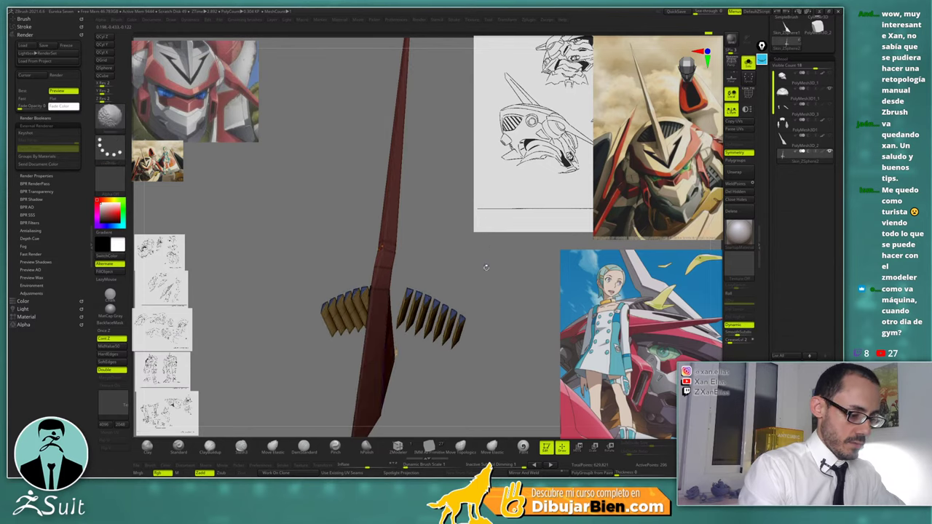
pyautogui.moveTo(487, 268); pyautogui.dragTo(512, 264, button='right')
pyautogui.hotkey('ctrl', 'shift', 's')
pyautogui.keyDown('ctrl'); pyautogui.moveTo(503, 297); pyautogui.dragTo(493, 276, button='right'); pyautogui.keyUp('ctrl')
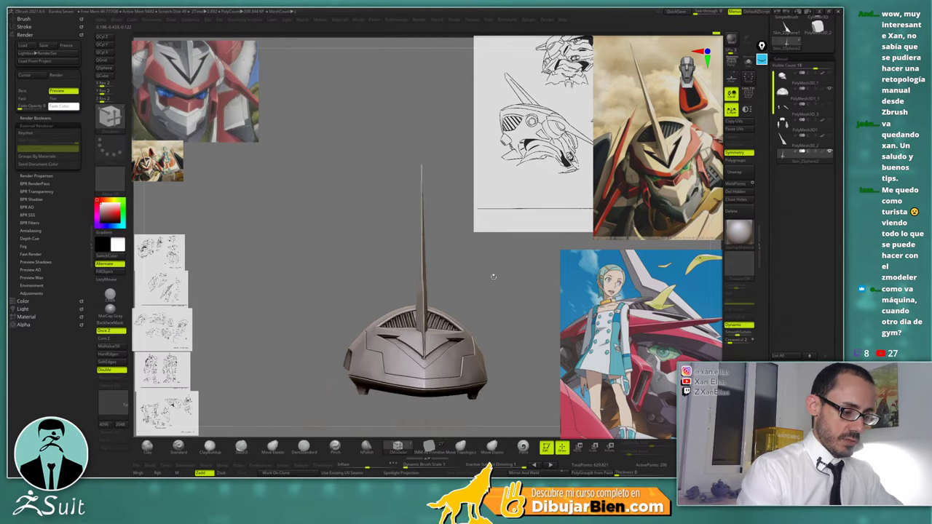
pyautogui.moveTo(493, 277)
pyautogui.mouseDown()
pyautogui.moveTo(509, 271)
pyautogui.moveTo(487, 262)
pyautogui.mouseUp()
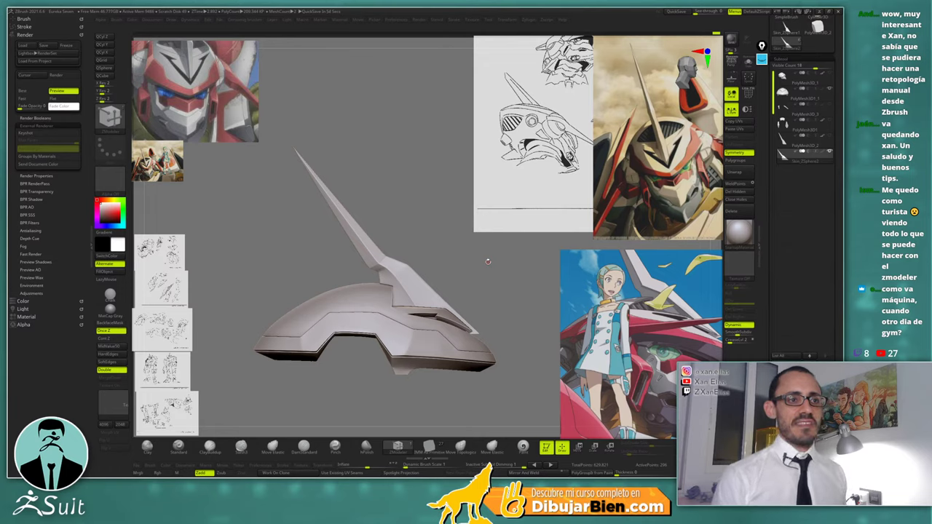
pyautogui.moveTo(488, 261); pyautogui.dragTo(483, 286)
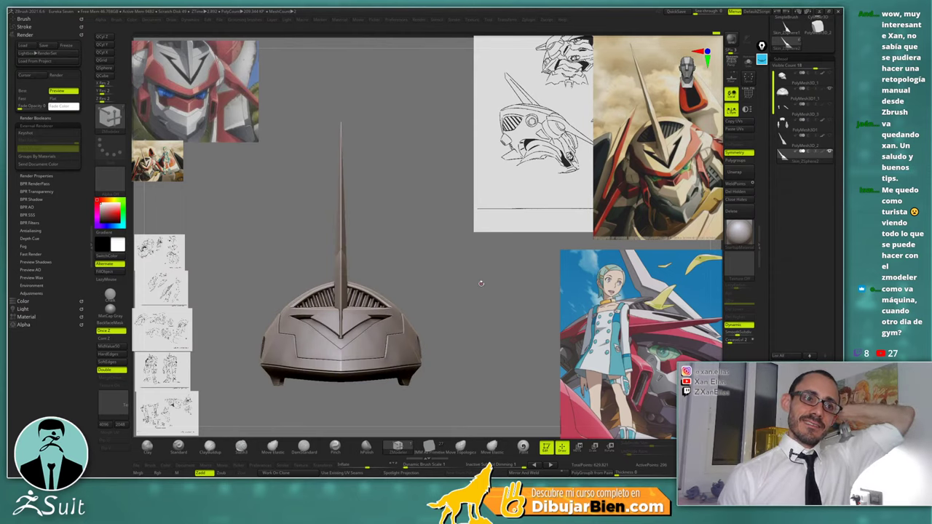
pyautogui.moveTo(480, 283); pyautogui.dragTo(442, 280)
pyautogui.hotkey('shift', 's')
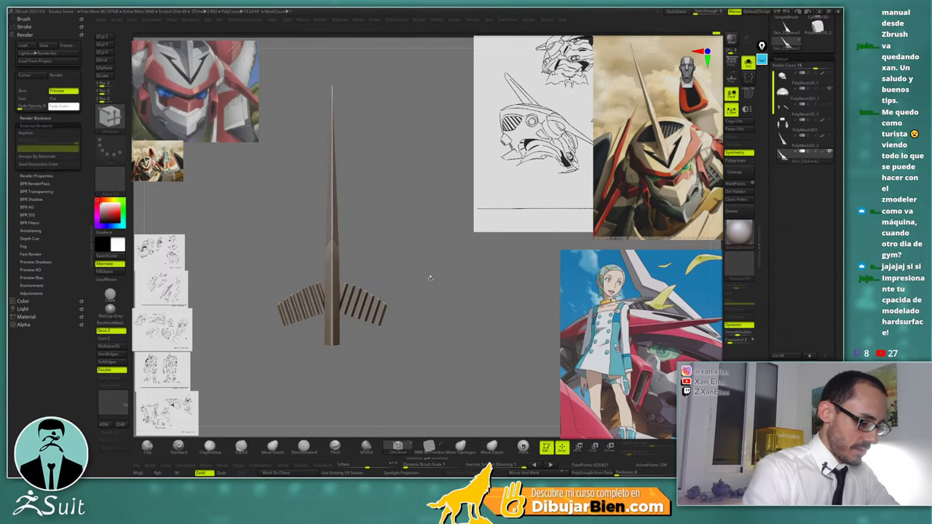
pyautogui.press('ctrl')
pyautogui.keyDown('ctrl'); pyautogui.moveTo(277, 337); pyautogui.dragTo(289, 273); pyautogui.keyUp('ctrl')
pyautogui.keyDown('ctrl'); pyautogui.click(385, 254); pyautogui.keyUp('ctrl')
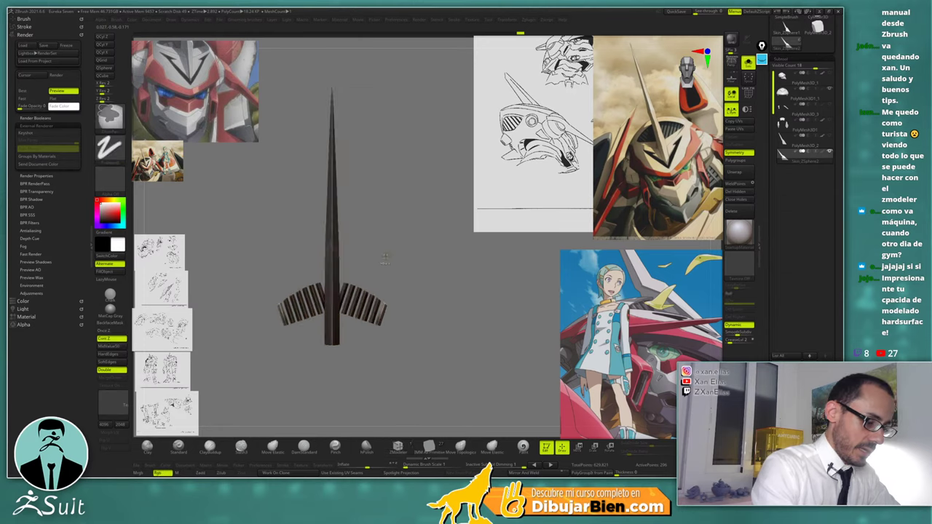
pyautogui.keyDown('ctrl'); pyautogui.click(387, 200); pyautogui.keyUp('ctrl')
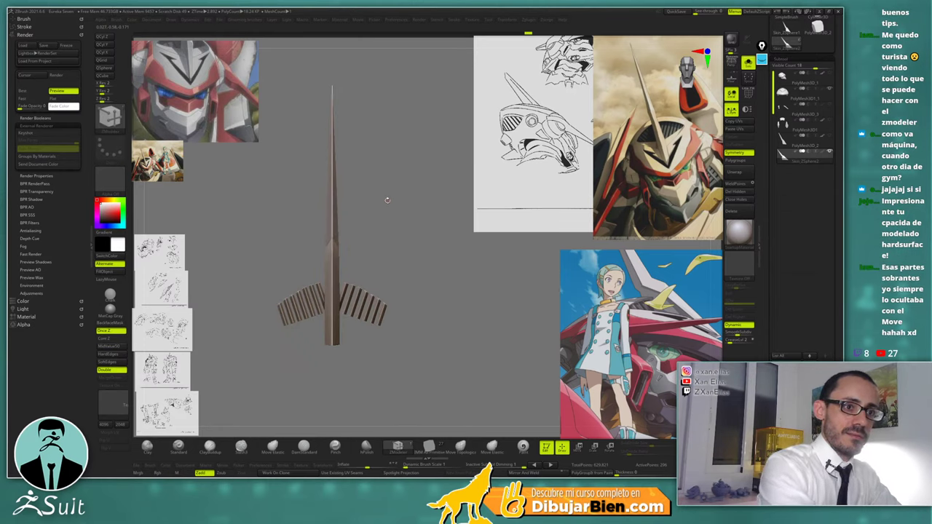
pyautogui.press('ctrl')
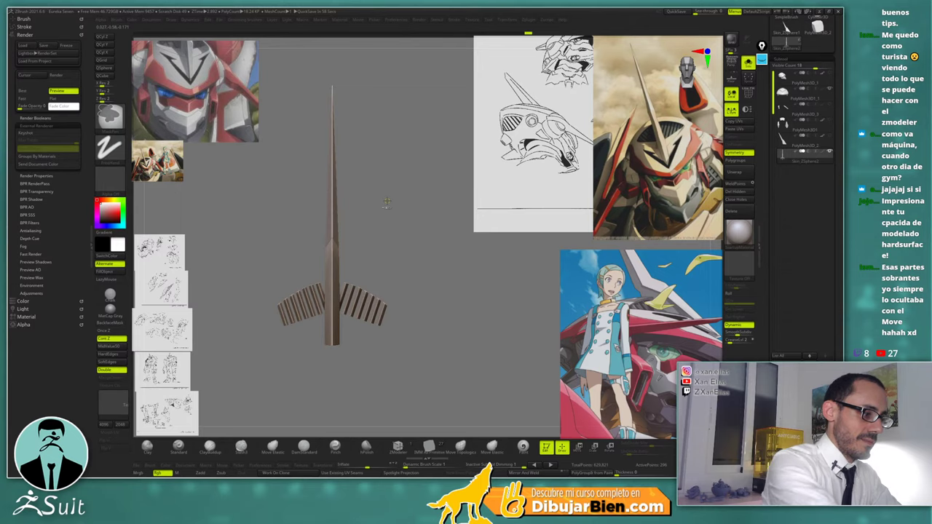
pyautogui.hotkey('ctrl', 'z')
pyautogui.hotkey('ctrl', 'shift', 'z')
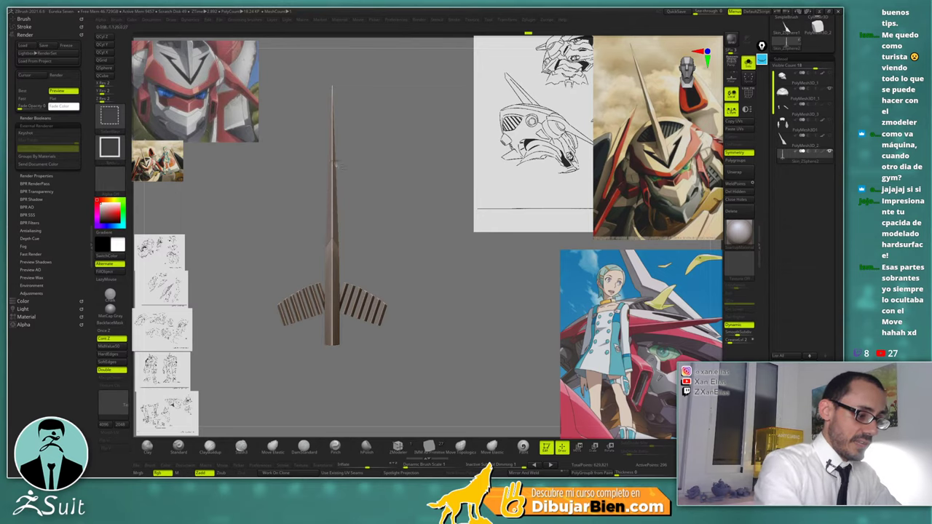
# Mask only the crest fin by isolating parts and inverting the mask, leaving the vent slats free for the transform gizmo
pyautogui.keyDown('ctrl'); pyautogui.keyDown('shift'); pyautogui.click(331, 89); pyautogui.keyUp('shift'); pyautogui.keyUp('ctrl')
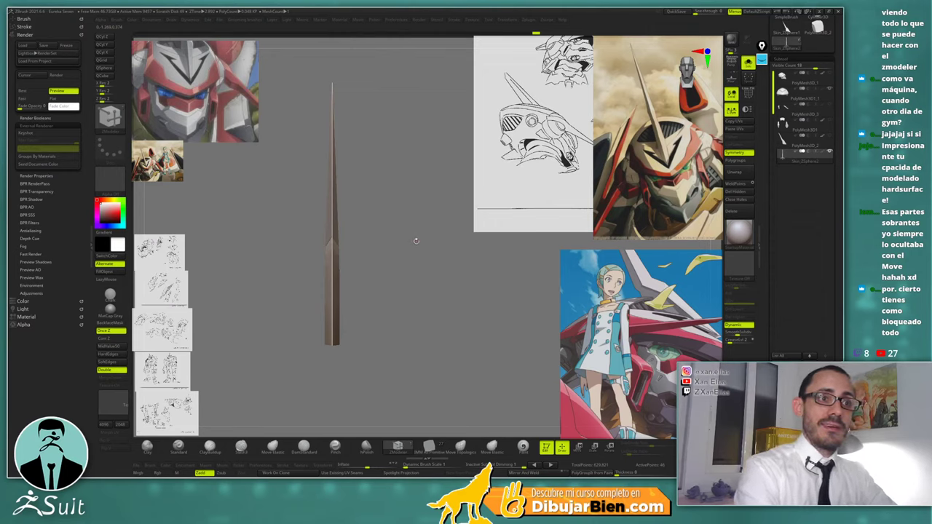
pyautogui.hotkey('ctrl', 'shift')
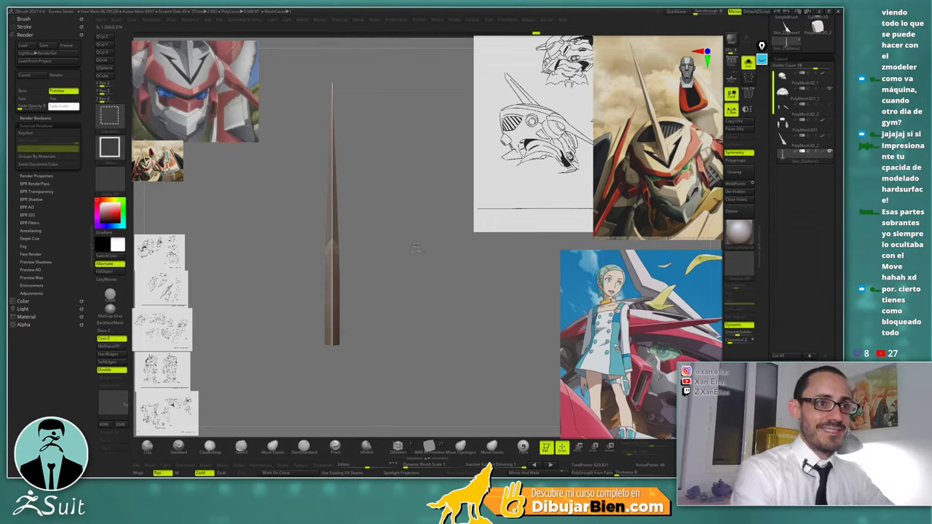
pyautogui.keyDown('ctrl'); pyautogui.keyDown('shift'); pyautogui.moveTo(413, 240); pyautogui.dragTo(398, 284); pyautogui.keyUp('shift'); pyautogui.keyUp('ctrl')
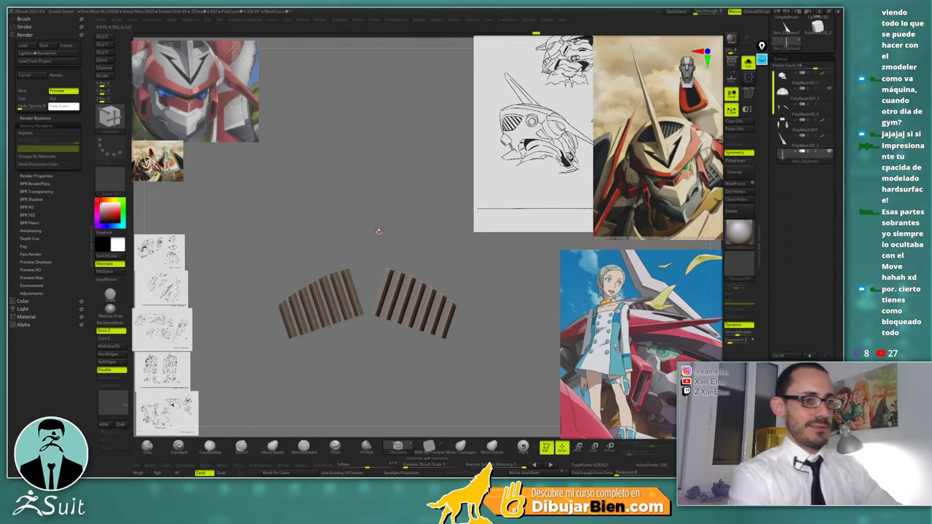
pyautogui.keyDown('ctrl'); pyautogui.click(426, 227); pyautogui.keyUp('ctrl')
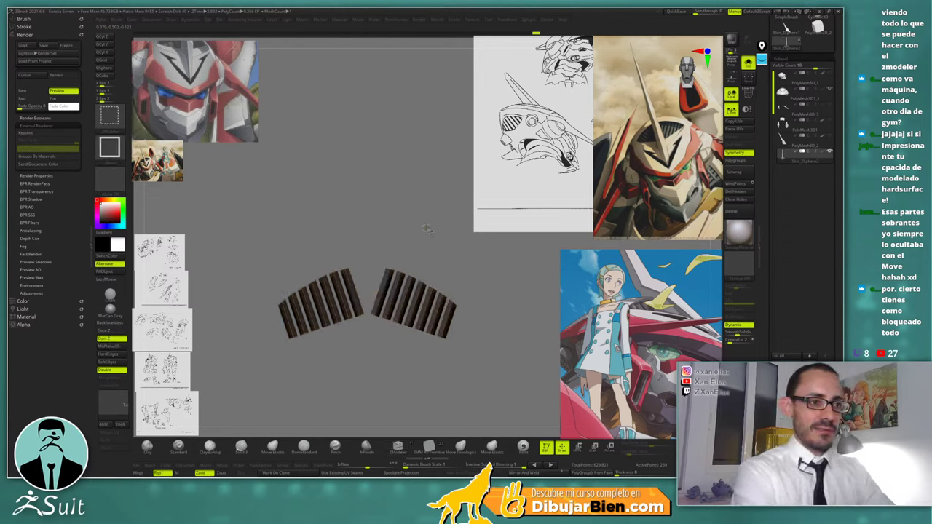
pyautogui.keyDown('ctrl'); pyautogui.keyDown('shift'); pyautogui.click(427, 226); pyautogui.keyUp('shift'); pyautogui.keyUp('ctrl')
pyautogui.hotkey('ctrl', 'shift')
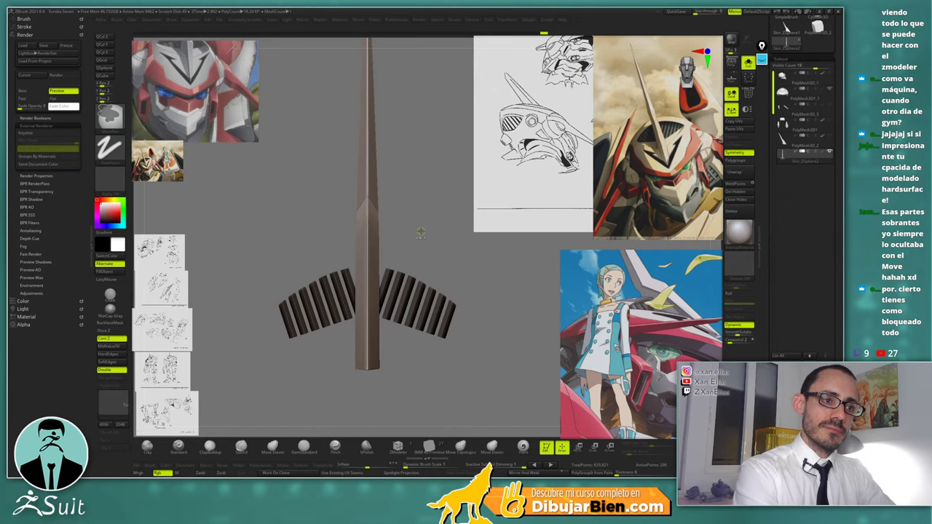
pyautogui.press('w')
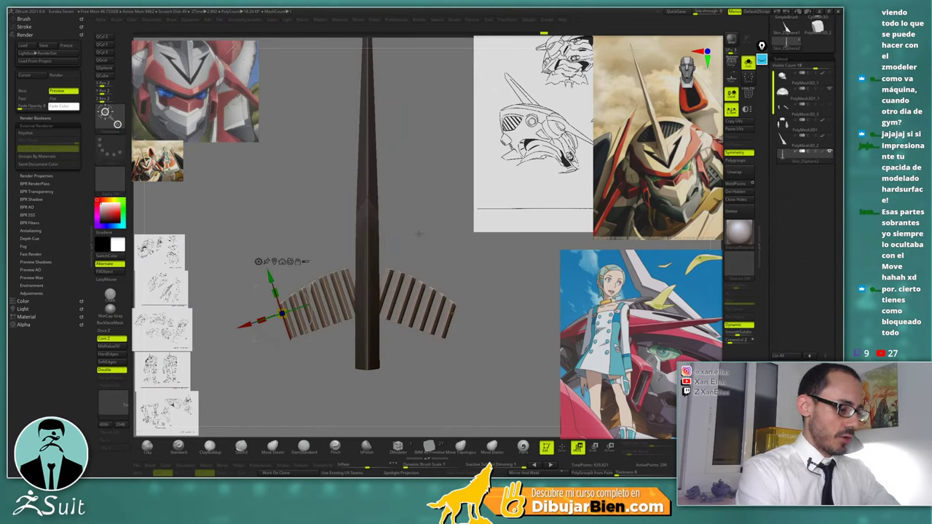
# Show the whole helmet and scale the unmasked vent slats slightly along the gizmo's red axis to fit the opening
pyautogui.hotkey('ctrl', 'shift', 's')
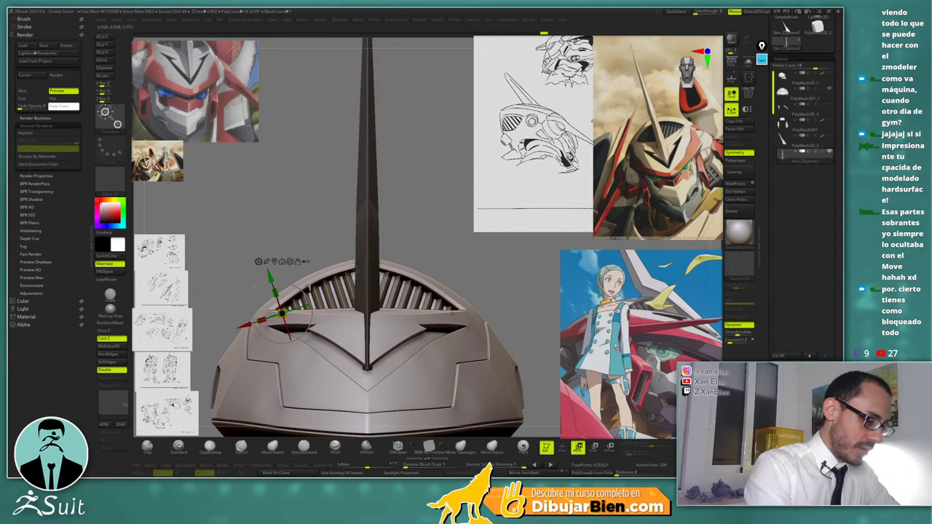
pyautogui.moveTo(261, 320); pyautogui.dragTo(261, 320)
pyautogui.moveTo(425, 234)
pyautogui.mouseDown()
pyautogui.moveTo(435, 238)
pyautogui.moveTo(423, 234)
pyautogui.mouseUp()
pyautogui.moveTo(261, 320); pyautogui.dragTo(261, 320)
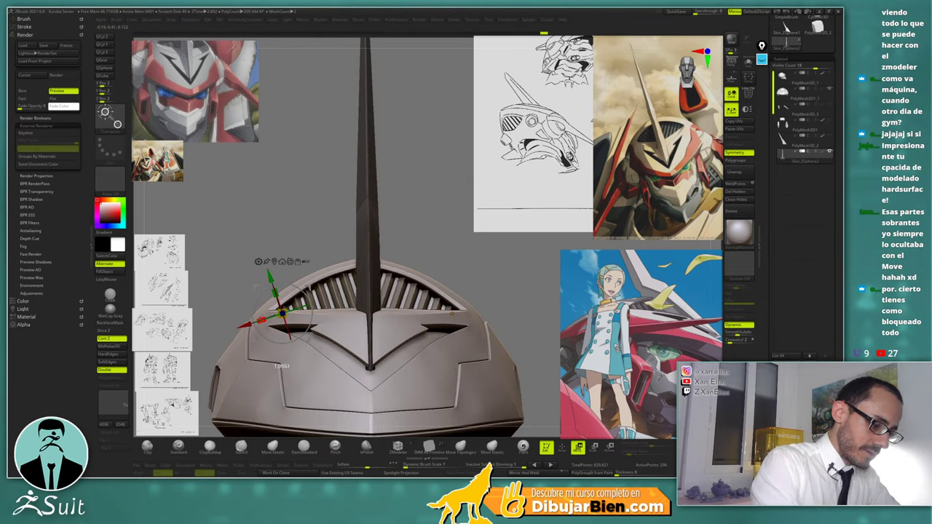
pyautogui.moveTo(426, 236)
pyautogui.mouseDown()
pyautogui.moveTo(443, 235)
pyautogui.moveTo(433, 232)
pyautogui.moveTo(437, 240)
pyautogui.moveTo(428, 190)
pyautogui.mouseUp()
pyautogui.press('q')
# Examine the helmet, crest fin and vent slats in perspective from the front and sides
pyautogui.moveTo(410, 270); pyautogui.dragTo(469, 319)
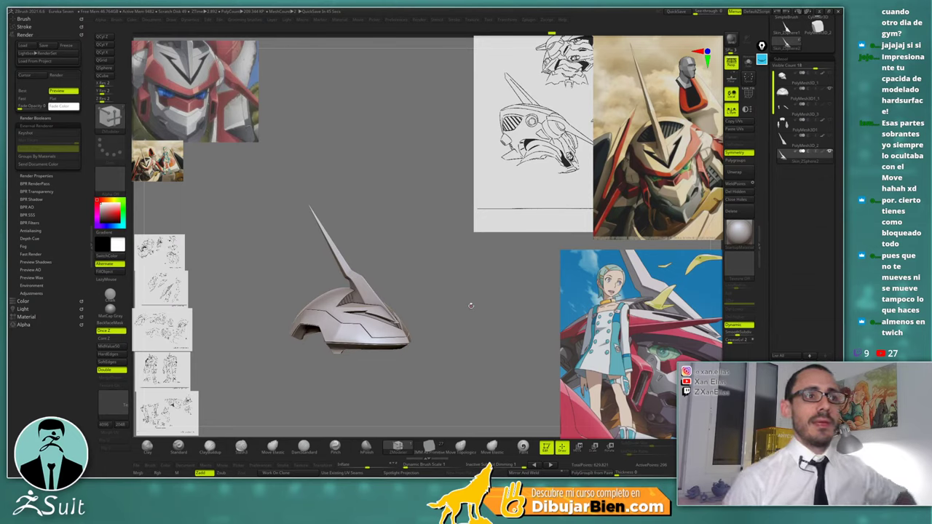
pyautogui.moveTo(441, 256)
pyautogui.mouseDown()
pyautogui.moveTo(444, 286)
pyautogui.moveTo(443, 262)
pyautogui.mouseUp()
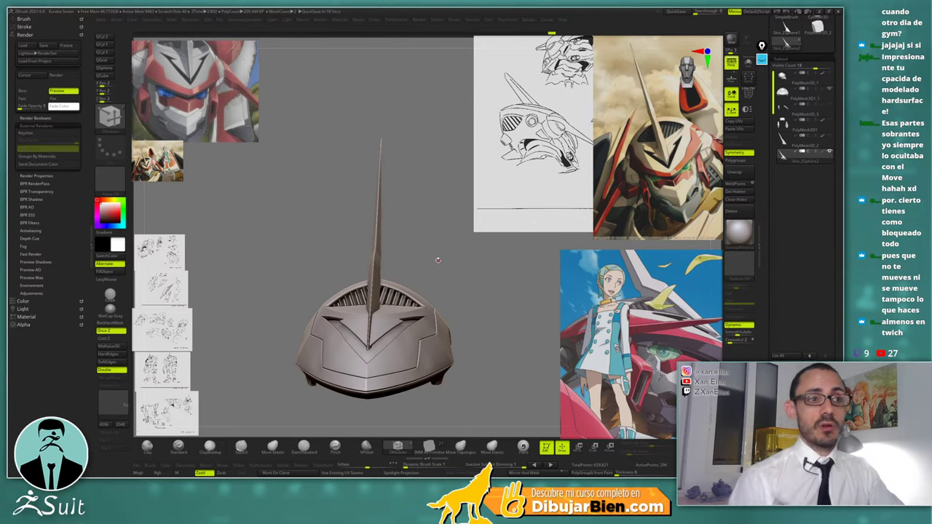
pyautogui.moveTo(470, 291)
pyautogui.mouseDown()
pyautogui.moveTo(483, 293)
pyautogui.moveTo(475, 311)
pyautogui.moveTo(479, 301)
pyautogui.moveTo(465, 289)
pyautogui.mouseUp()
pyautogui.keyDown('shift'); pyautogui.moveTo(468, 293); pyautogui.dragTo(484, 284); pyautogui.keyUp('shift')
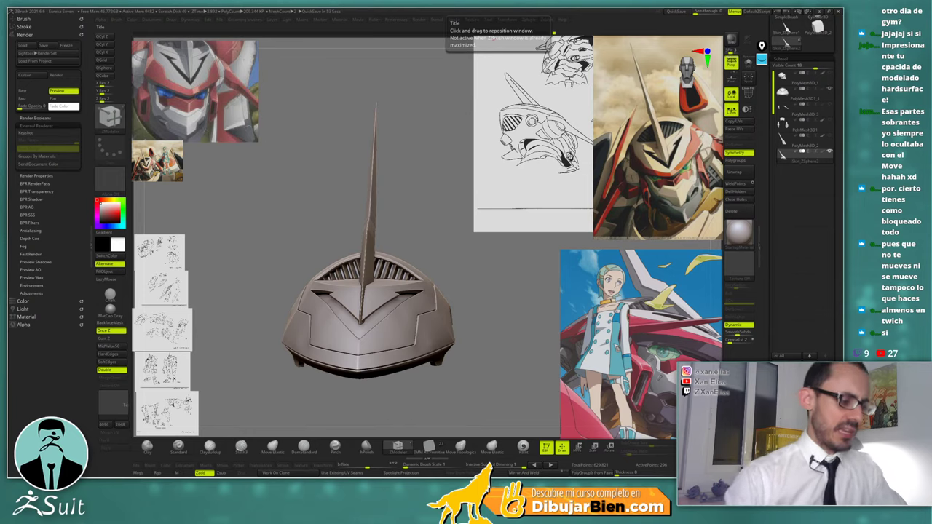
pyautogui.moveTo(436, 270); pyautogui.dragTo(491, 318)
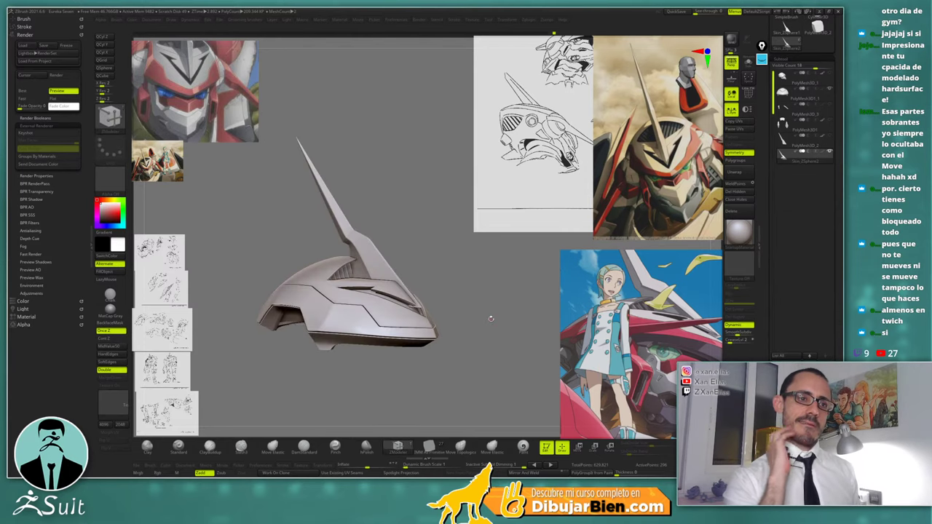
pyautogui.moveTo(470, 276)
pyautogui.mouseDown()
pyautogui.moveTo(483, 272)
pyautogui.moveTo(472, 274)
pyautogui.mouseUp()
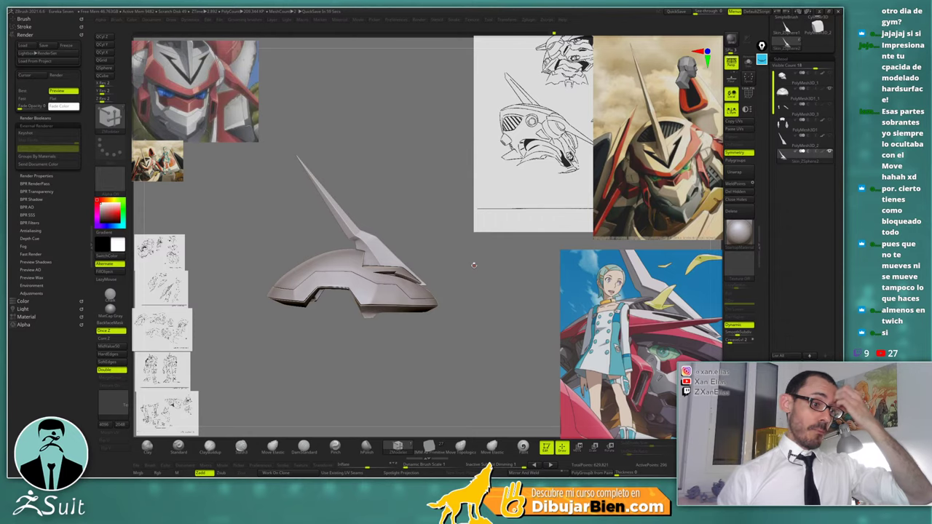
pyautogui.moveTo(473, 265); pyautogui.dragTo(440, 304)
# Select the helmet shell, turn off its dynamic subdivision, and show its underside wireframe with the ZModeler brush active
pyautogui.press('d')
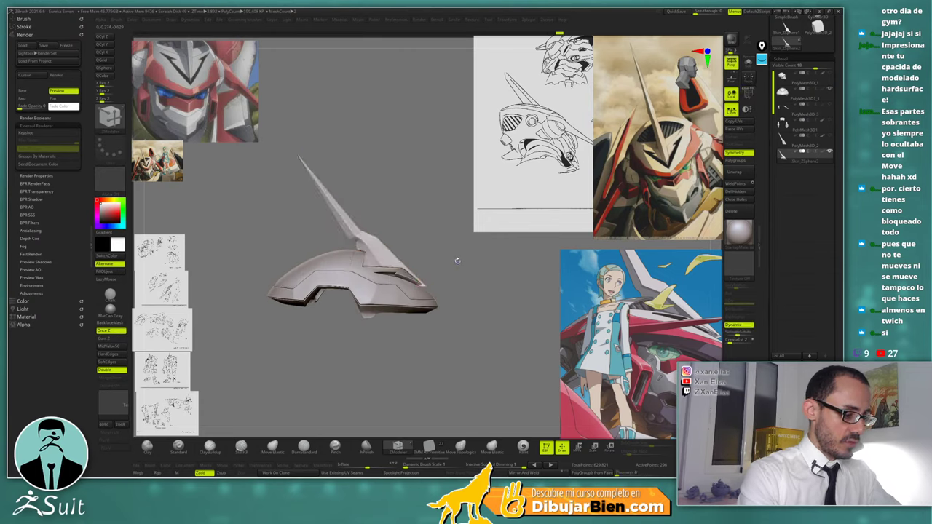
pyautogui.click(803, 93)
pyautogui.moveTo(462, 287); pyautogui.dragTo(444, 227)
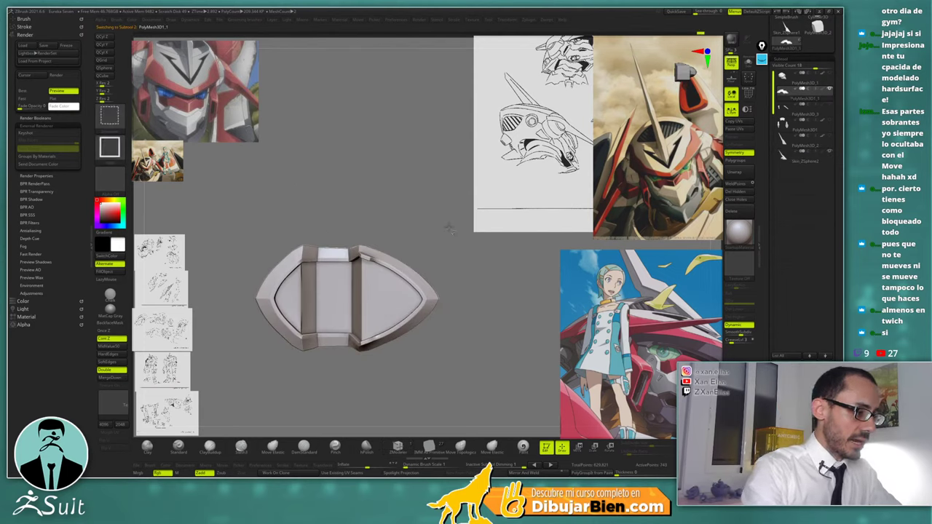
pyautogui.hotkey('shift', 'd')
pyautogui.press('b')
pyautogui.press('z')
pyautogui.press('m')
pyautogui.hotkey('shift', 'f')
pyautogui.moveTo(359, 281)
pyautogui.keyDown('ctrl'); pyautogui.mouseDown(button='right')
pyautogui.moveTo(360, 315)
pyautogui.moveTo(418, 318)
pyautogui.moveTo(444, 298)
pyautogui.moveTo(386, 306)
pyautogui.moveTo(349, 267)
pyautogui.moveTo(351, 239)
pyautogui.mouseUp(button='right'); pyautogui.keyUp('ctrl')
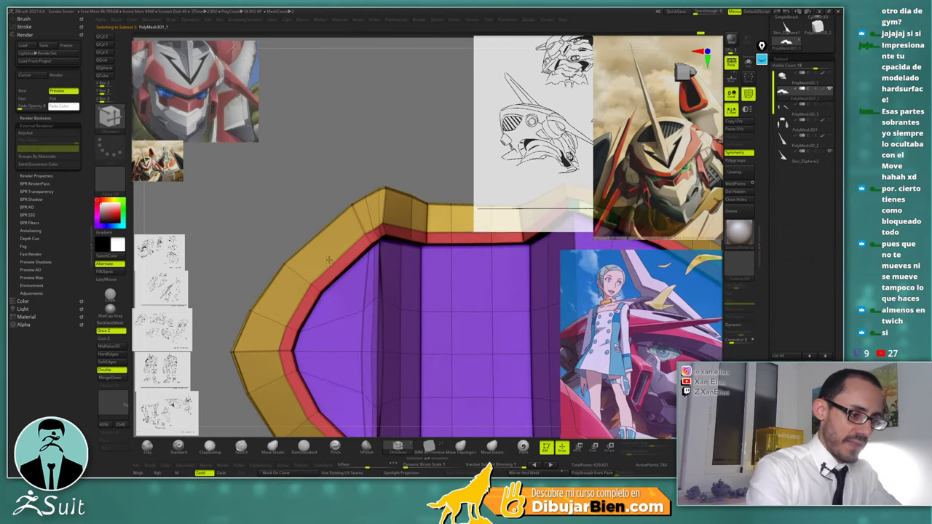
# Examine the edge flow around the inner rim corner on the shell's underside, using the Move brush
pyautogui.keyDown('ctrl'); pyautogui.moveTo(324, 293); pyautogui.dragTo(357, 320, button='right'); pyautogui.keyUp('ctrl')
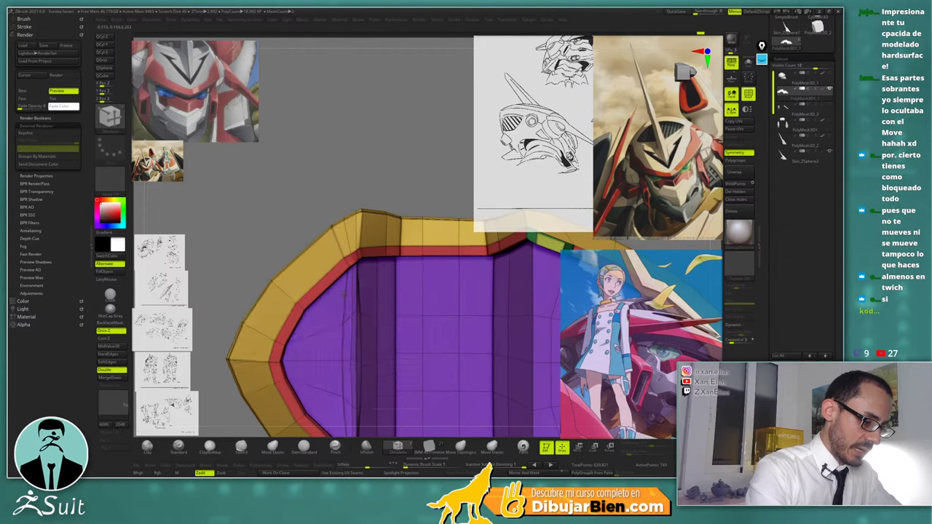
pyautogui.rightClick(321, 340)
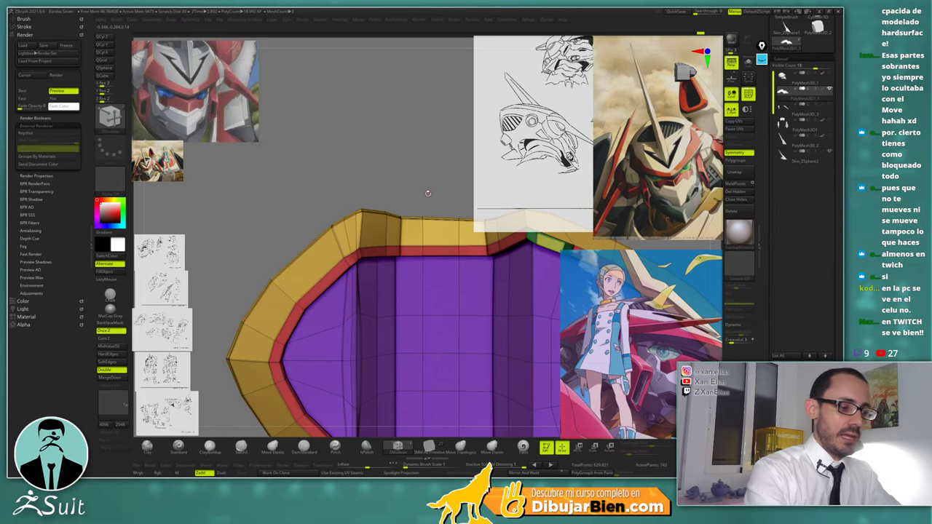
pyautogui.keyDown('ctrl'); pyautogui.moveTo(428, 192); pyautogui.dragTo(455, 136, button='right'); pyautogui.keyUp('ctrl')
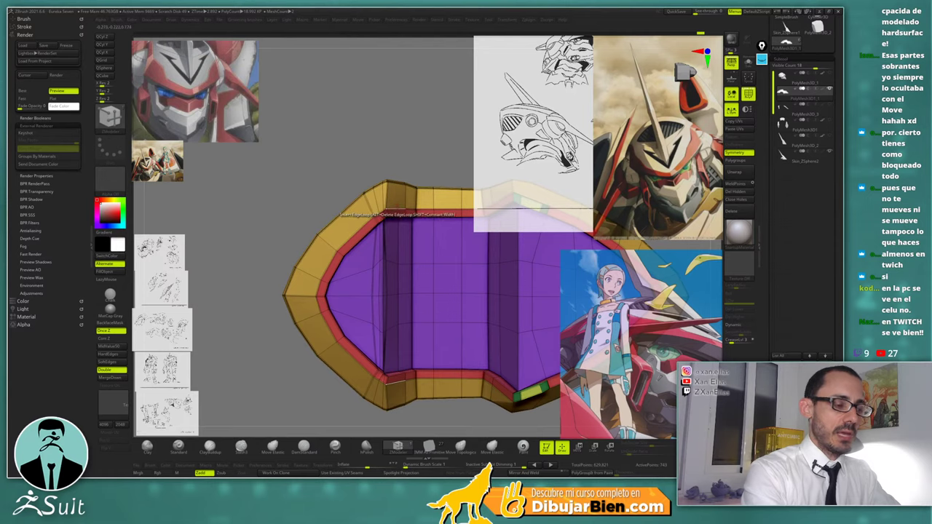
pyautogui.keyDown('ctrl'); pyautogui.moveTo(393, 207); pyautogui.dragTo(378, 208, button='right'); pyautogui.keyUp('ctrl')
pyautogui.press('b')
pyautogui.press('m')
pyautogui.press('v')
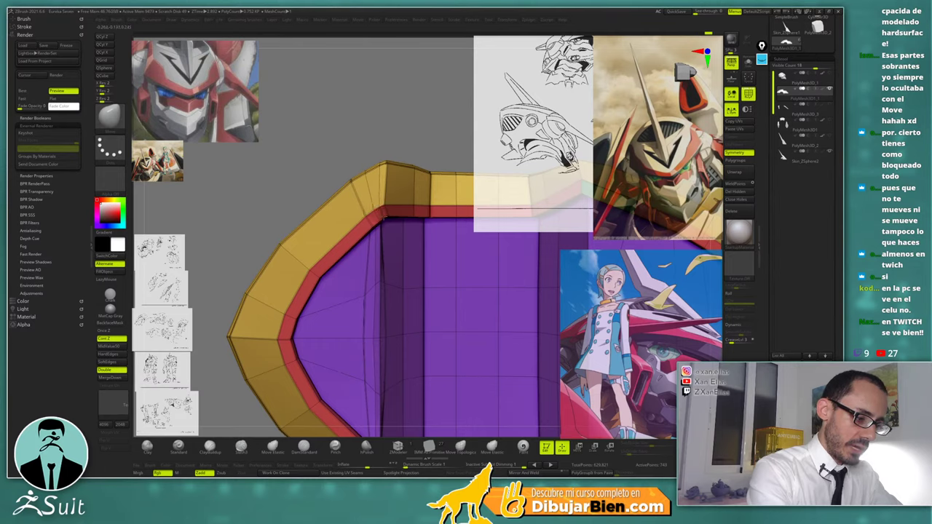
pyautogui.moveTo(385, 217); pyautogui.dragTo(391, 251, button='right')
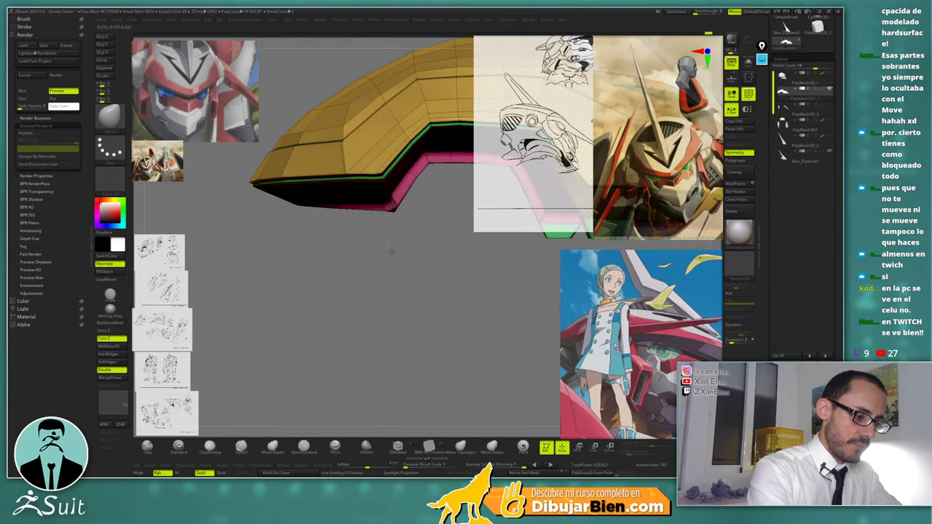
pyautogui.moveTo(382, 201); pyautogui.dragTo(379, 121, button='right')
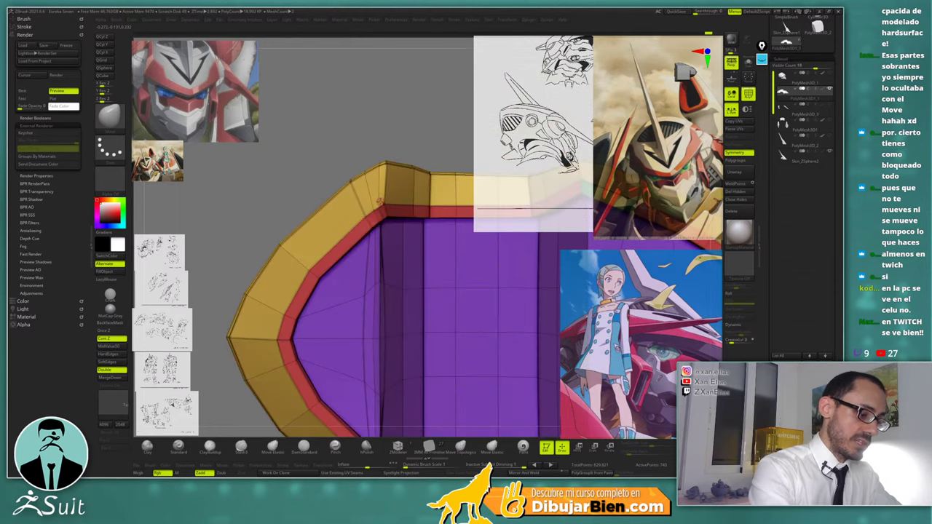
pyautogui.moveTo(378, 201); pyautogui.dragTo(376, 200, button='right')
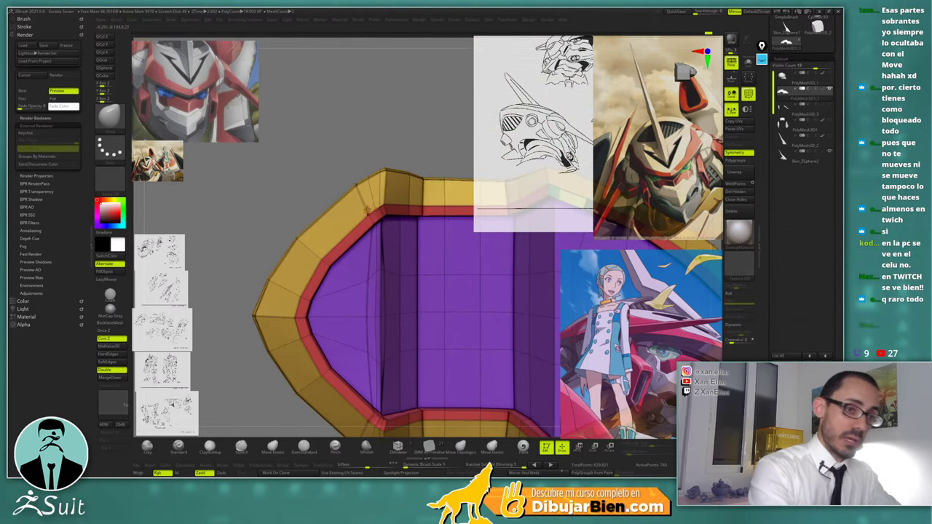
pyautogui.moveTo(375, 204)
pyautogui.keyDown('ctrl'); pyautogui.mouseDown(button='right')
pyautogui.moveTo(375, 222)
pyautogui.moveTo(375, 207)
pyautogui.moveTo(362, 205)
pyautogui.mouseUp(button='right'); pyautogui.keyUp('ctrl')
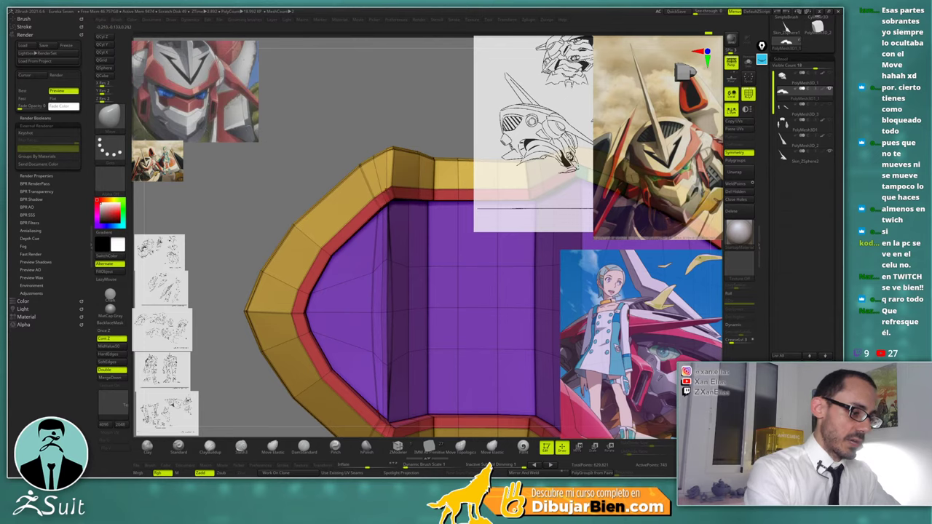
# Switch back to ZModeler and set its polygon action to Mask for single polygons
pyautogui.moveTo(362, 218)
pyautogui.mouseDown(button='right')
pyautogui.moveTo(383, 217)
pyautogui.moveTo(377, 207)
pyautogui.mouseUp(button='right')
pyautogui.press('b')
pyautogui.press('z')
pyautogui.press('m')
pyautogui.press('space')
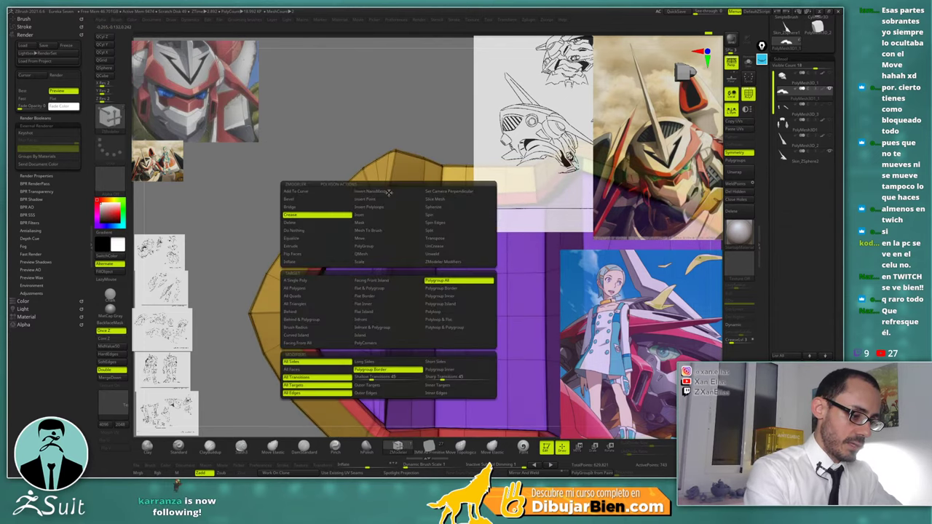
pyautogui.click(367, 225)
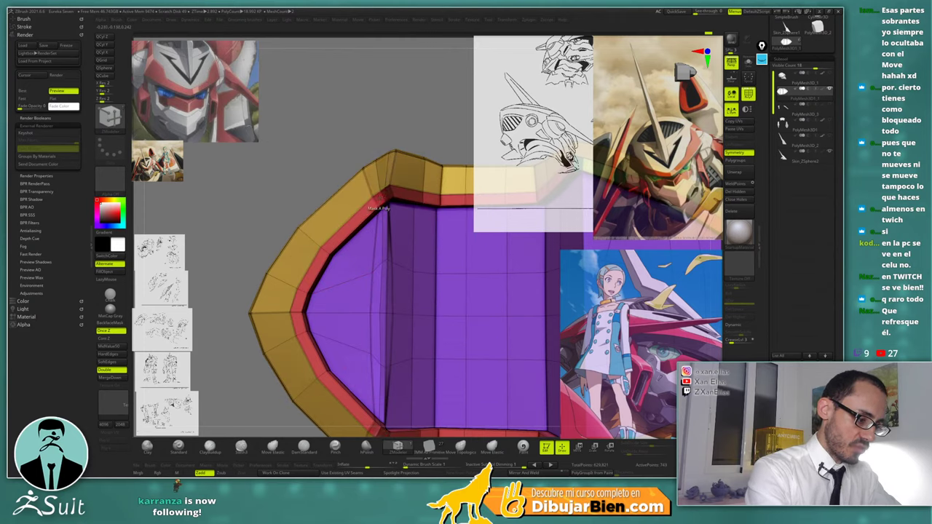
pyautogui.click(315, 268)
pyautogui.click(305, 303)
pyautogui.moveTo(304, 302)
pyautogui.mouseDown(button='right')
pyautogui.moveTo(291, 306)
pyautogui.moveTo(306, 299)
pyautogui.mouseUp(button='right')
pyautogui.click(314, 276)
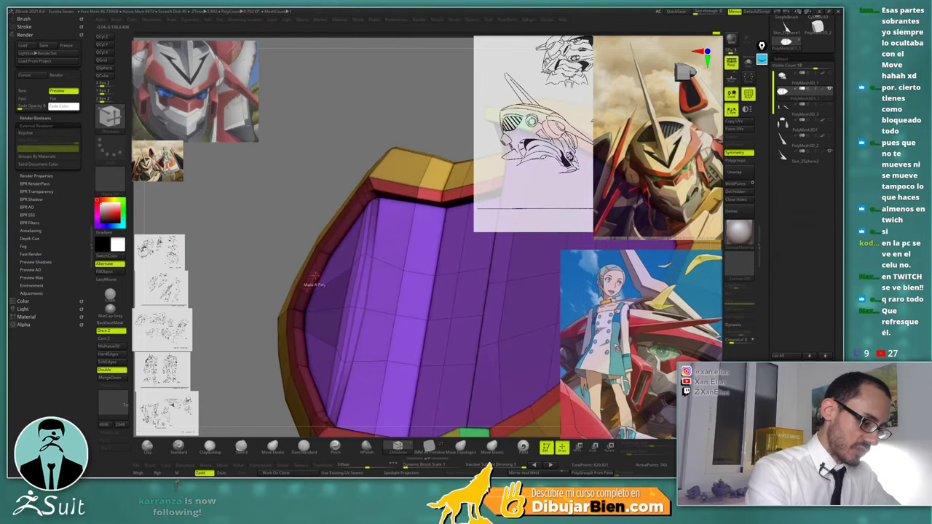
pyautogui.click(347, 227)
pyautogui.click(364, 205)
pyautogui.click(369, 196)
pyautogui.moveTo(369, 197)
pyautogui.mouseDown(button='right')
pyautogui.moveTo(360, 198)
pyautogui.moveTo(375, 194)
pyautogui.mouseUp(button='right')
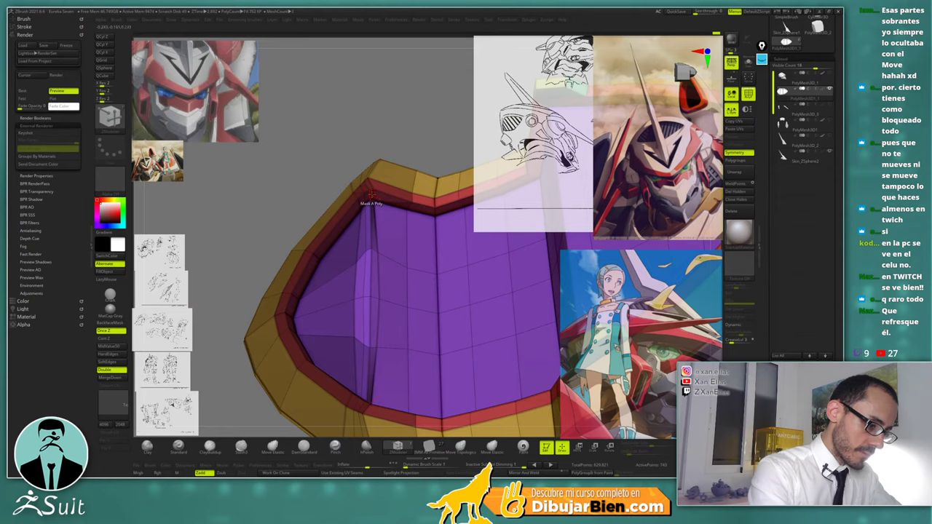
pyautogui.keyDown('ctrl'); pyautogui.moveTo(410, 130); pyautogui.dragTo(418, 150); pyautogui.keyUp('ctrl')
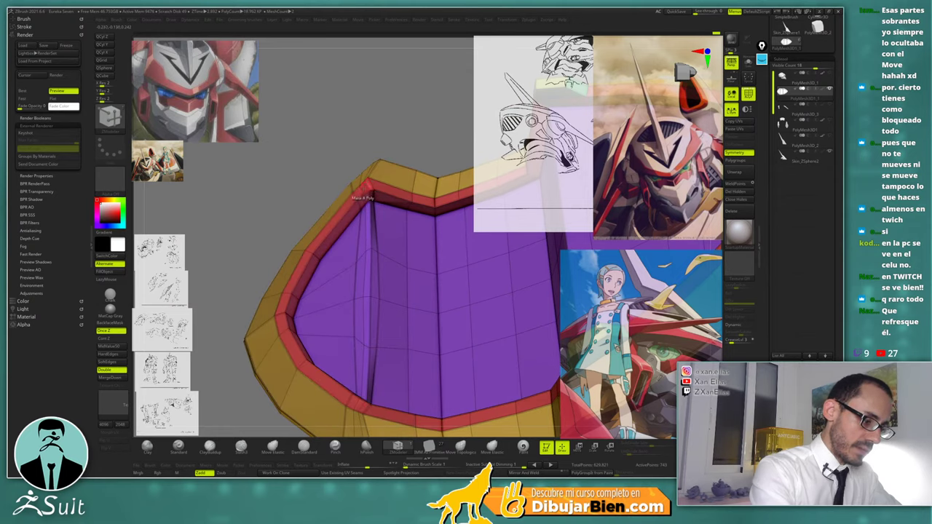
# Mask the inner rim polygons one by one around the shell's pointed rear end, from the corner to the tip
pyautogui.click(363, 193)
pyautogui.click(350, 204)
pyautogui.click(322, 233)
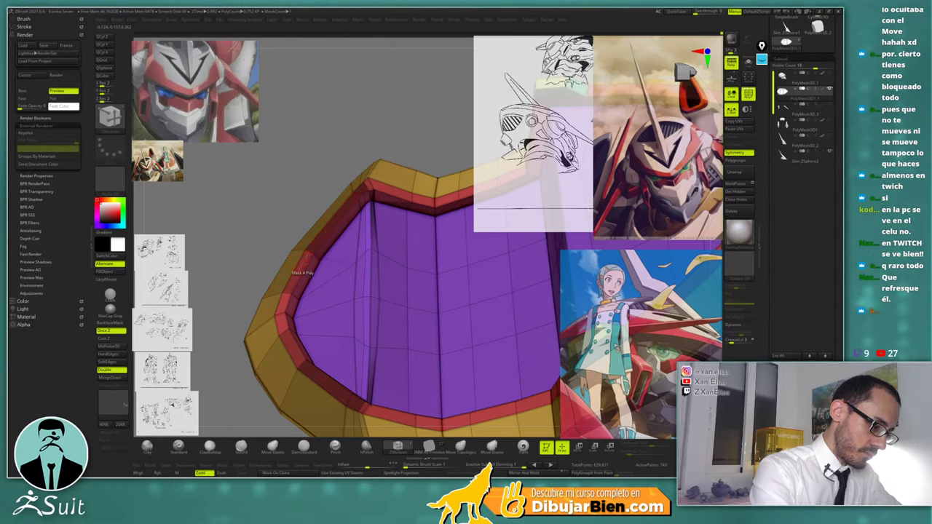
pyautogui.click(299, 268)
pyautogui.click(287, 298)
pyautogui.click(294, 304)
pyautogui.click(311, 274)
pyautogui.click(332, 240)
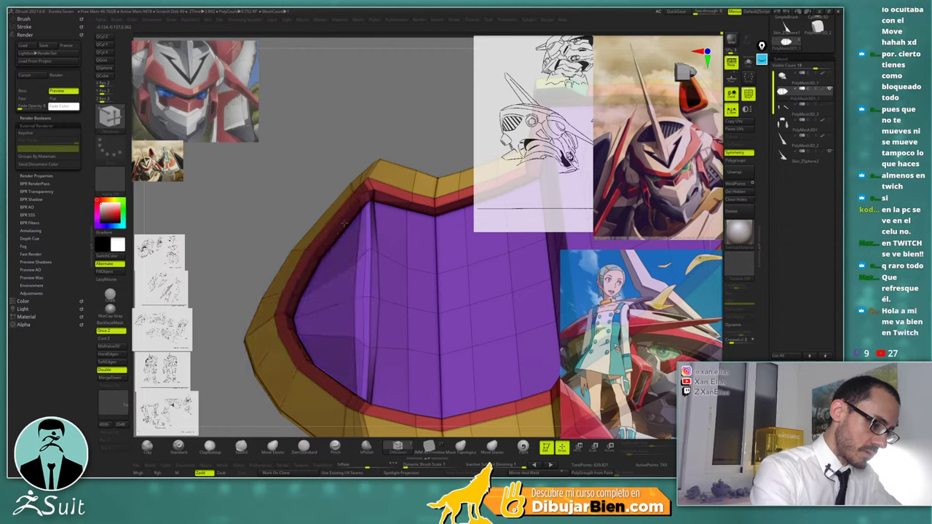
pyautogui.click(362, 207)
pyautogui.click(367, 200)
# Invert the mask, bring the transform gizmo to the shell's rear end, and push the unmasked inner rim slightly outward
pyautogui.moveTo(397, 140); pyautogui.dragTo(435, 118)
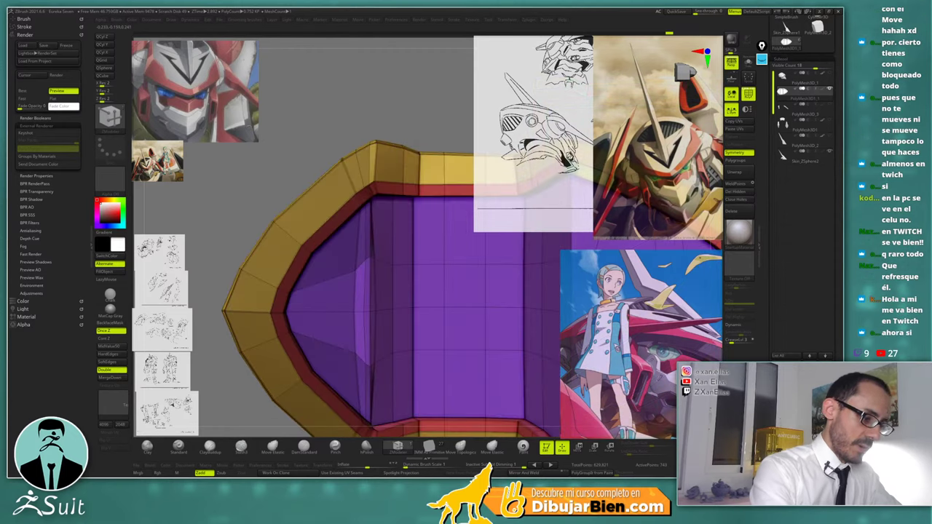
pyautogui.keyDown('ctrl'); pyautogui.click(436, 118); pyautogui.keyUp('ctrl')
pyautogui.press('w')
pyautogui.keyDown('ctrl'); pyautogui.moveTo(414, 265); pyautogui.dragTo(413, 211, button='right'); pyautogui.keyUp('ctrl')
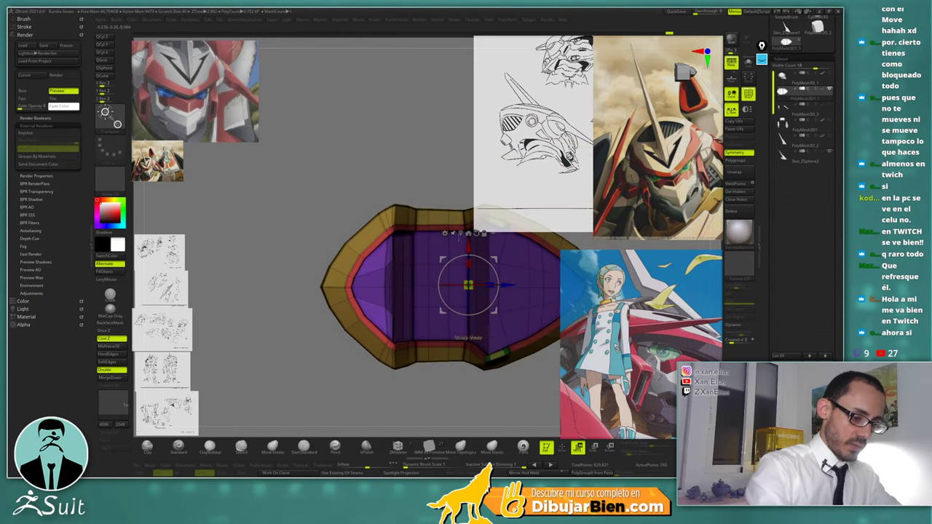
pyautogui.keyDown('alt'); pyautogui.moveTo(506, 284); pyautogui.dragTo(408, 285); pyautogui.keyUp('alt')
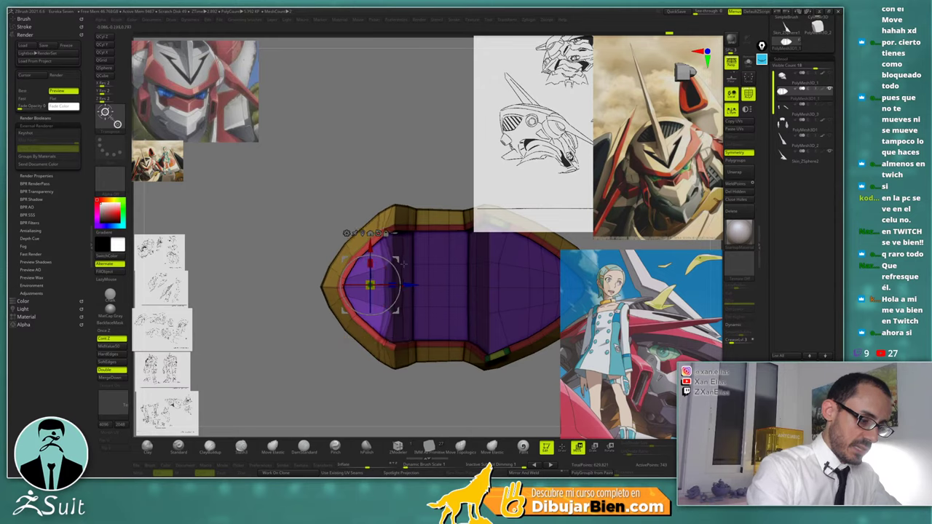
pyautogui.moveTo(403, 263); pyautogui.dragTo(436, 275, button='right')
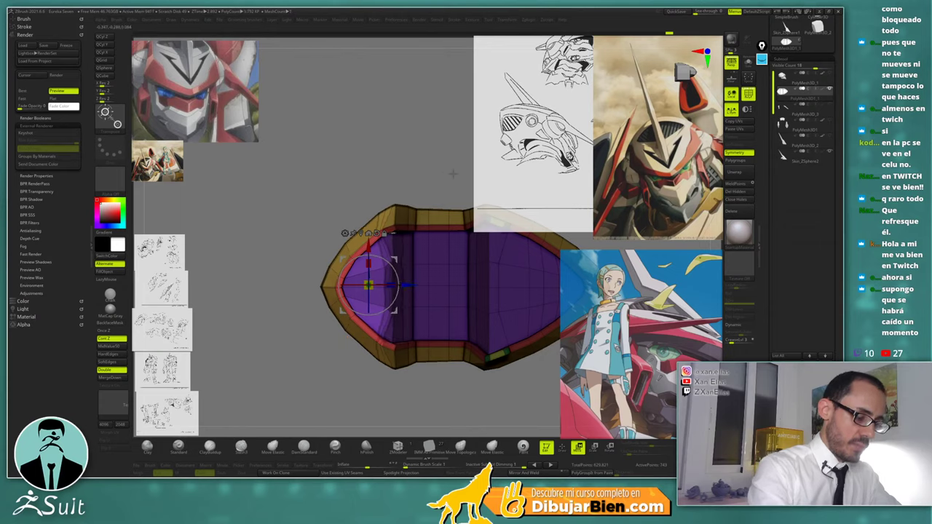
# Turn off perspective, clear the mask, and preview the shell with dynamic subdivision and the wireframe hidden
pyautogui.moveTo(452, 173); pyautogui.dragTo(451, 243)
pyautogui.press('p')
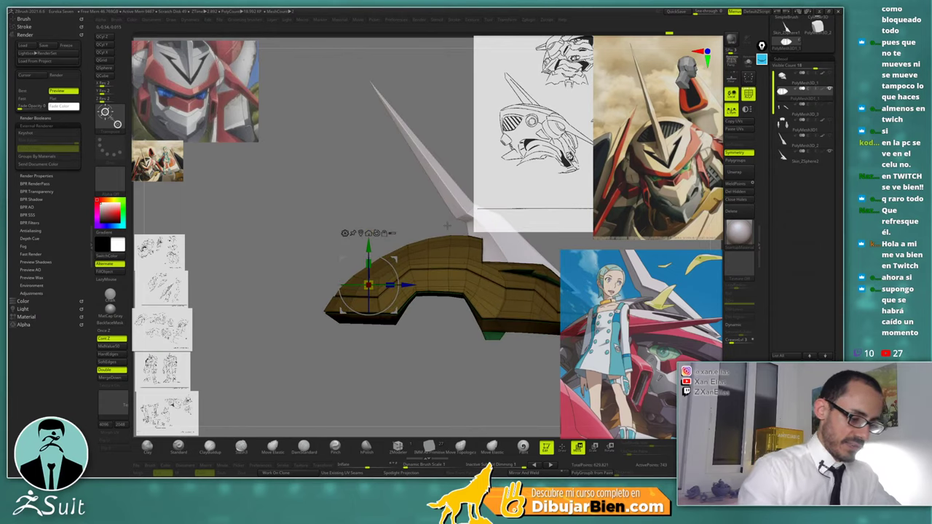
pyautogui.press('q')
pyautogui.moveTo(431, 356)
pyautogui.keyDown('ctrl'); pyautogui.mouseDown()
pyautogui.moveTo(453, 374)
pyautogui.moveTo(460, 364)
pyautogui.moveTo(445, 320)
pyautogui.moveTo(451, 333)
pyautogui.moveTo(435, 353)
pyautogui.moveTo(424, 345)
pyautogui.moveTo(455, 356)
pyautogui.mouseUp(); pyautogui.keyUp('ctrl')
pyautogui.press('d')
pyautogui.hotkey('shift', 'f')
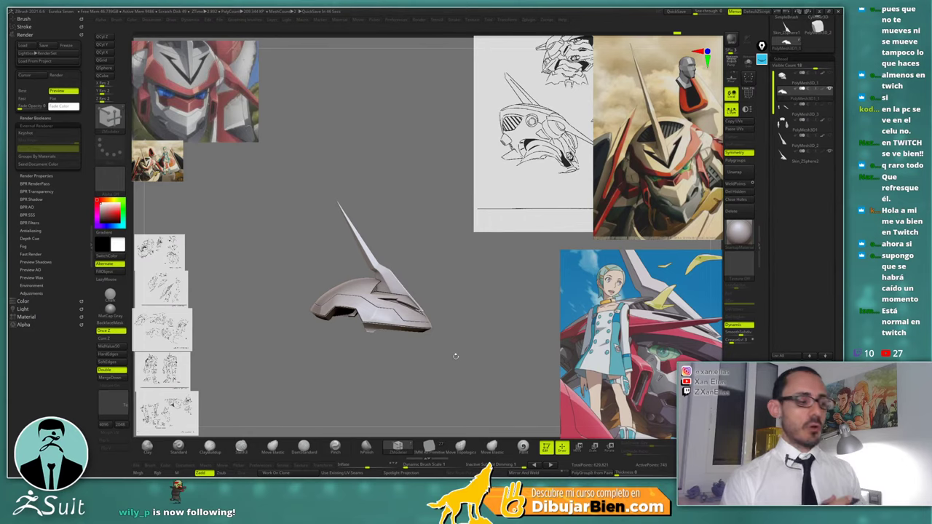
pyautogui.moveTo(448, 248); pyautogui.dragTo(496, 300)
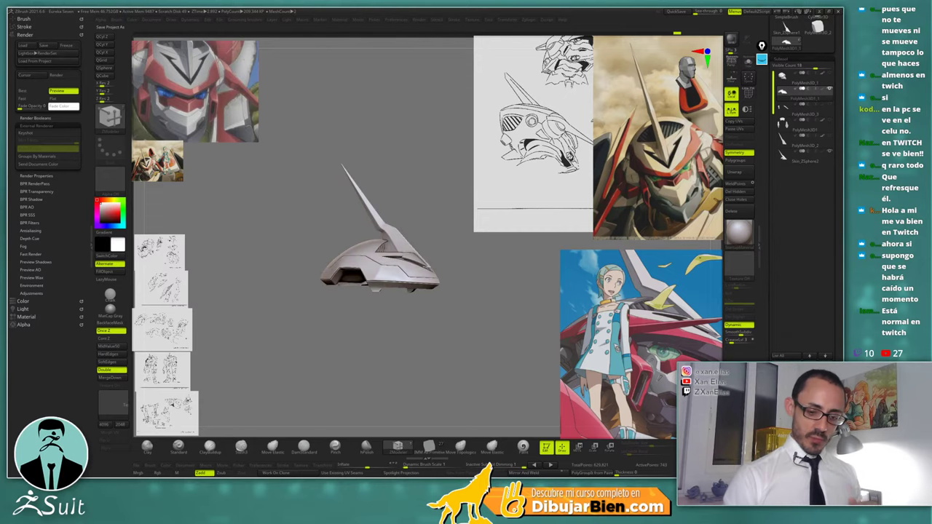
# Save the project over the existing Eureka Seven.zpr file
pyautogui.hotkey('ctrl', 's')
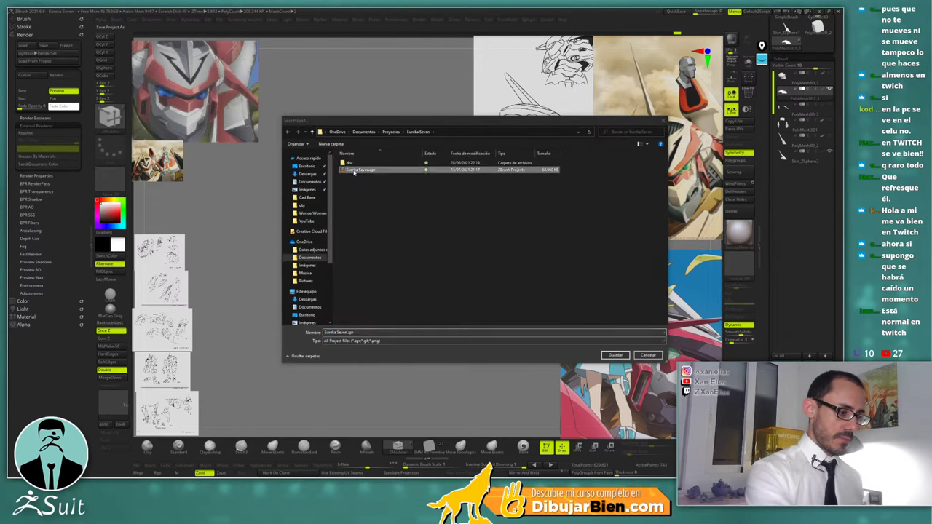
pyautogui.doubleClick(354, 172)
pyautogui.click(445, 239)
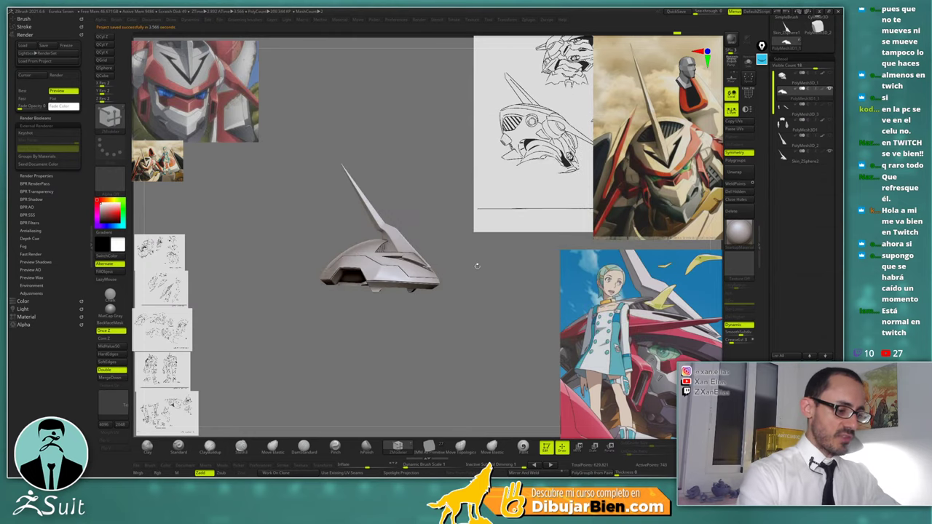
# Compare the shell with the face and ear parts from front and side, and reselect the helmet shell
pyautogui.moveTo(477, 265); pyautogui.dragTo(475, 318)
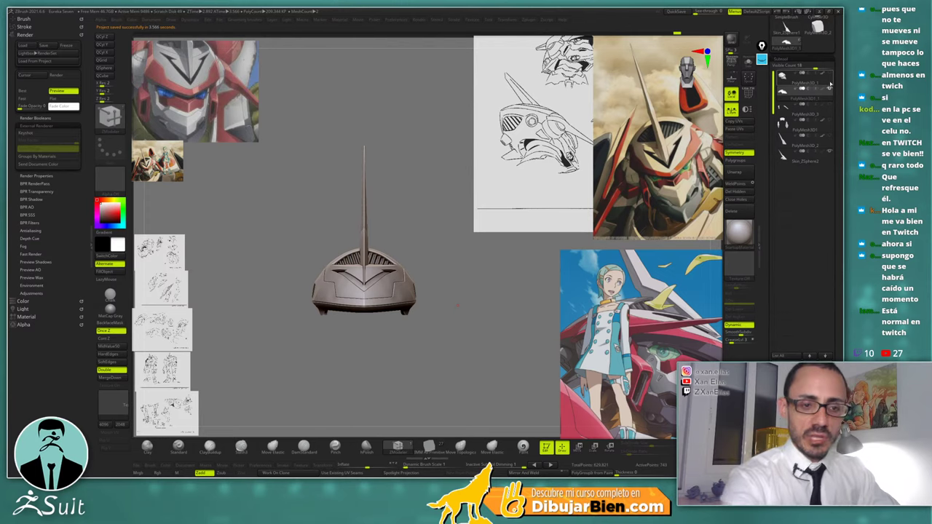
pyautogui.click(796, 82)
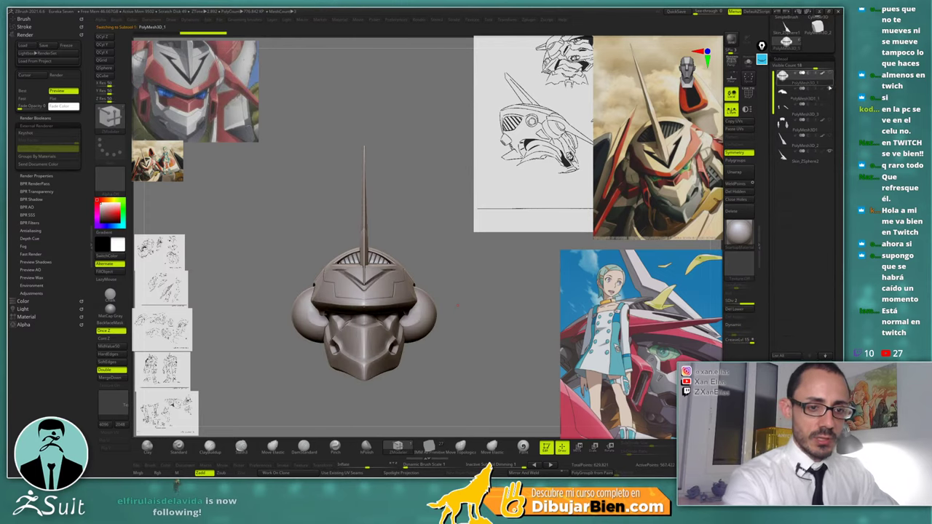
pyautogui.moveTo(460, 259); pyautogui.dragTo(437, 282)
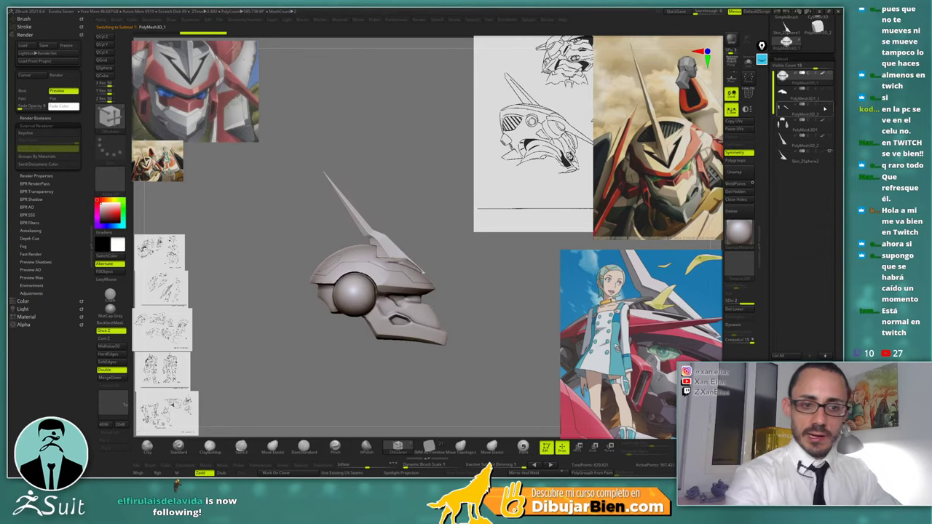
pyautogui.click(829, 89)
pyautogui.click(796, 93)
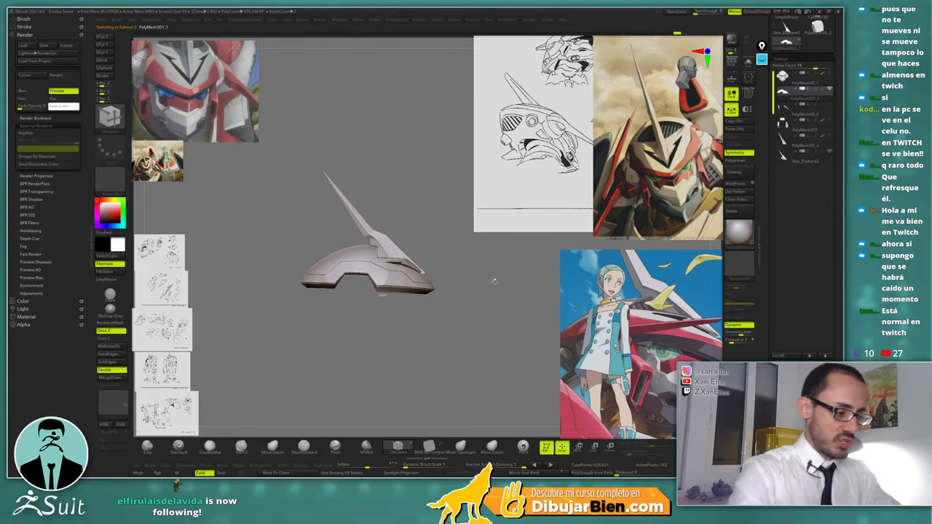
pyautogui.hotkey('ctrl', 's')
pyautogui.hotkey('ctrl', 's')
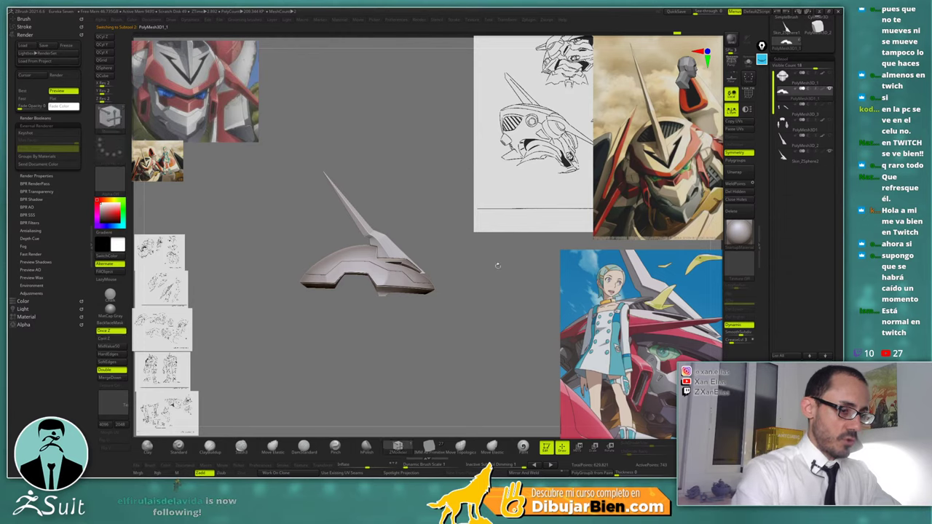
# Show the face part together with the helmet shell and inspect the complete head from the side and from below
pyautogui.click(828, 74)
pyautogui.keyDown('alt'); pyautogui.moveTo(465, 280); pyautogui.dragTo(445, 244); pyautogui.keyUp('alt')
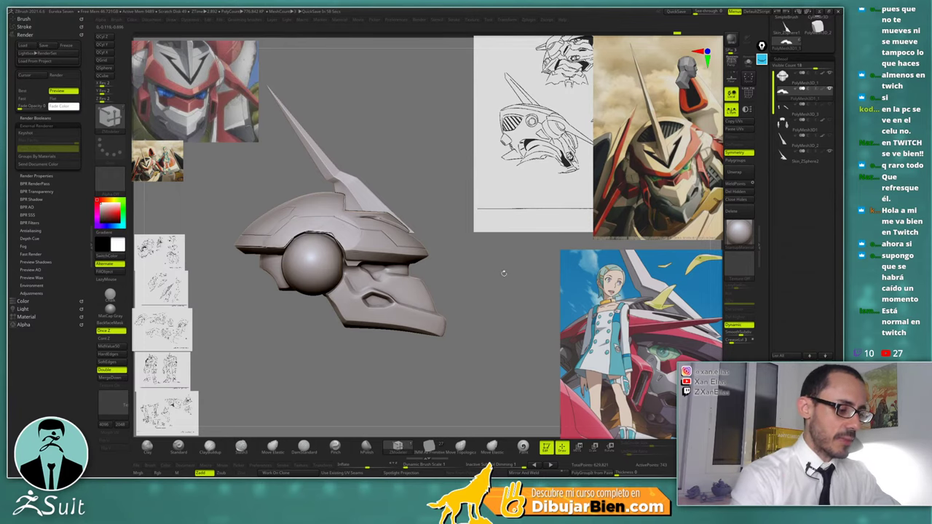
pyautogui.keyDown('shift'); pyautogui.moveTo(503, 273); pyautogui.dragTo(474, 289); pyautogui.keyUp('shift')
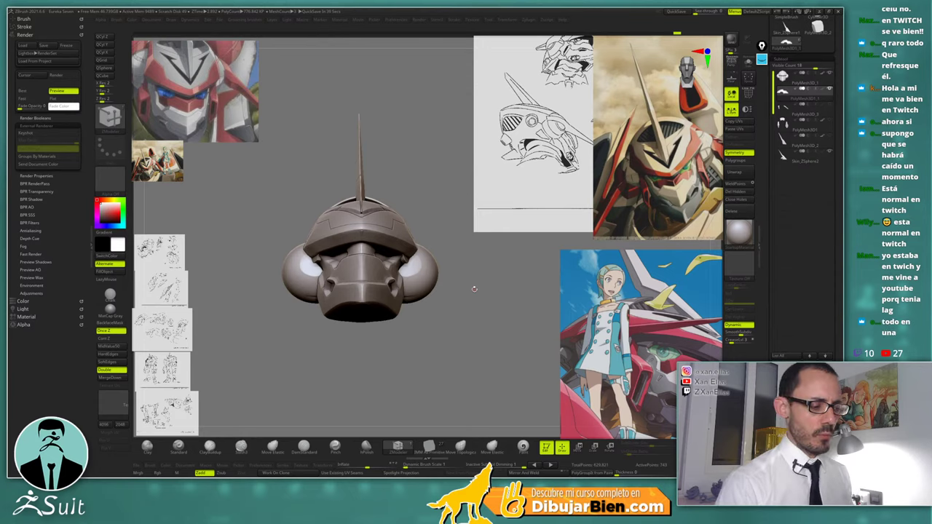
pyautogui.moveTo(495, 273); pyautogui.dragTo(475, 251)
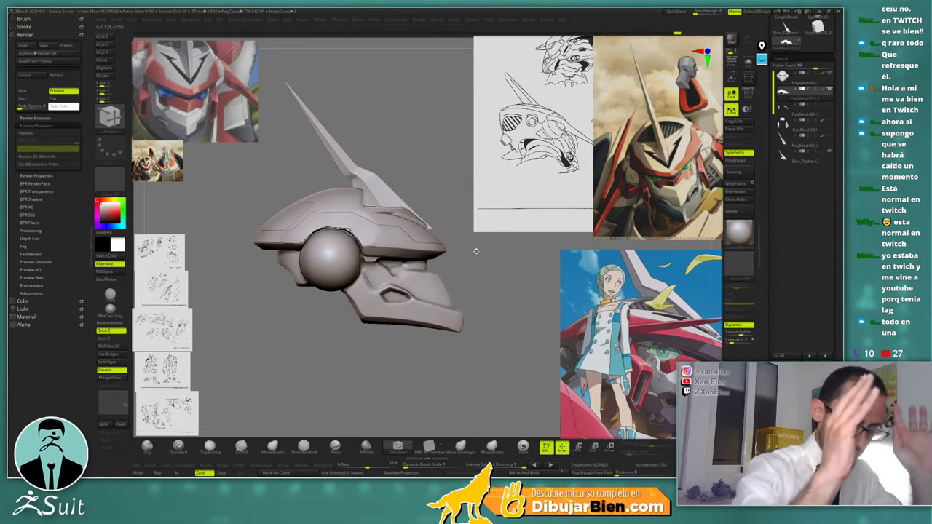
# Enlarge the reference illustration of the girl and the mecha and place it over the model for close viewing
pyautogui.press('z')
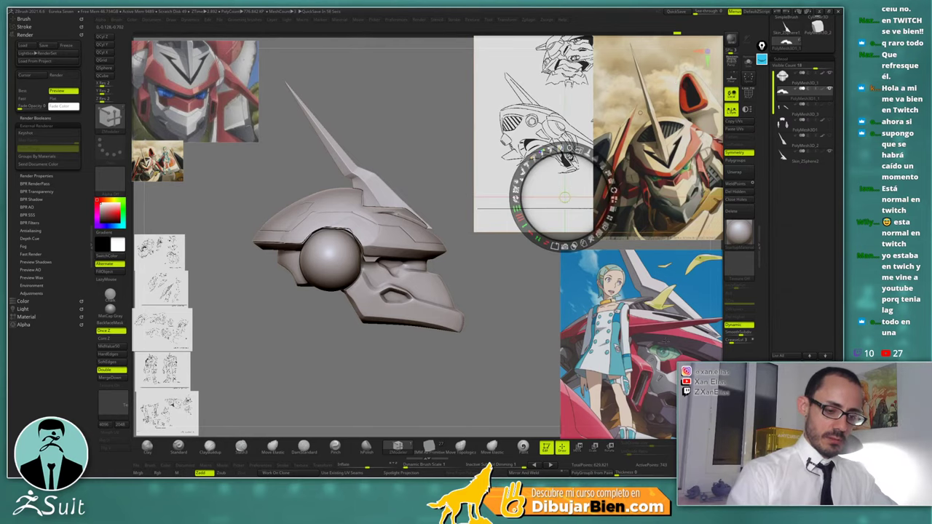
pyautogui.click(665, 341)
pyautogui.moveTo(664, 341); pyautogui.dragTo(496, 269)
pyautogui.moveTo(516, 224)
pyautogui.mouseDown()
pyautogui.moveTo(531, 233)
pyautogui.moveTo(511, 222)
pyautogui.mouseUp()
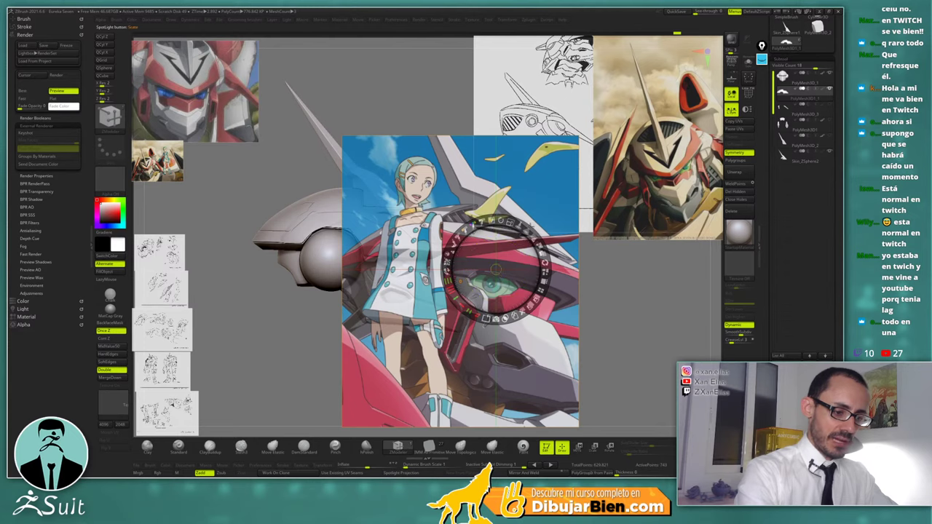
pyautogui.moveTo(536, 241); pyautogui.dragTo(549, 257)
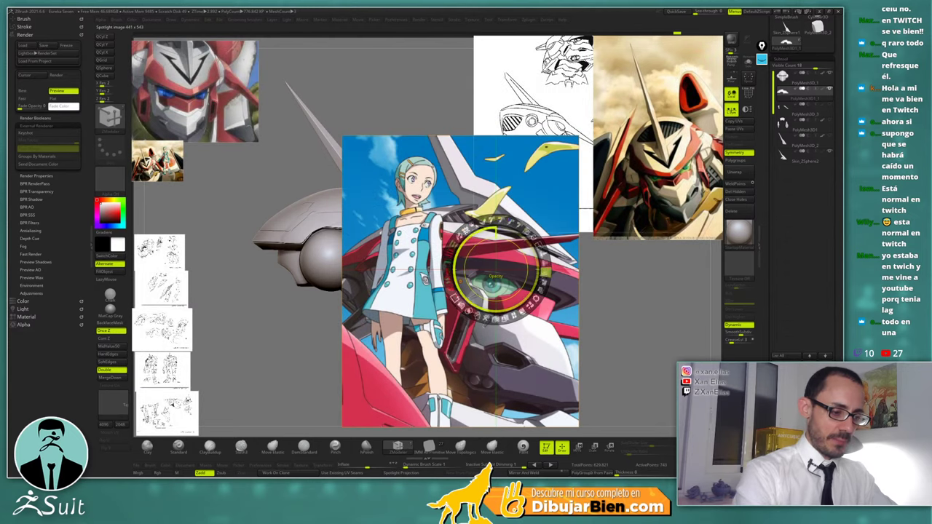
pyautogui.press('z')
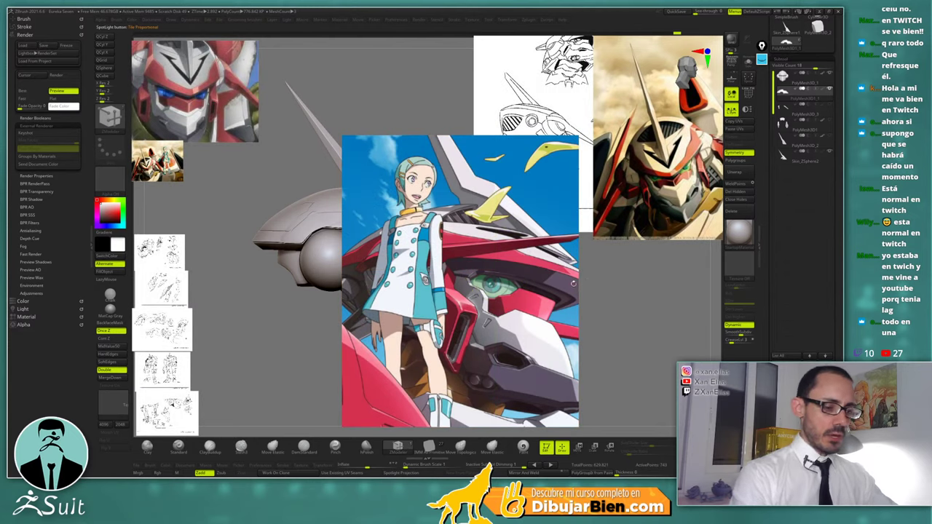
pyautogui.press('z')
pyautogui.moveTo(570, 286); pyautogui.dragTo(529, 254)
pyautogui.press('z')
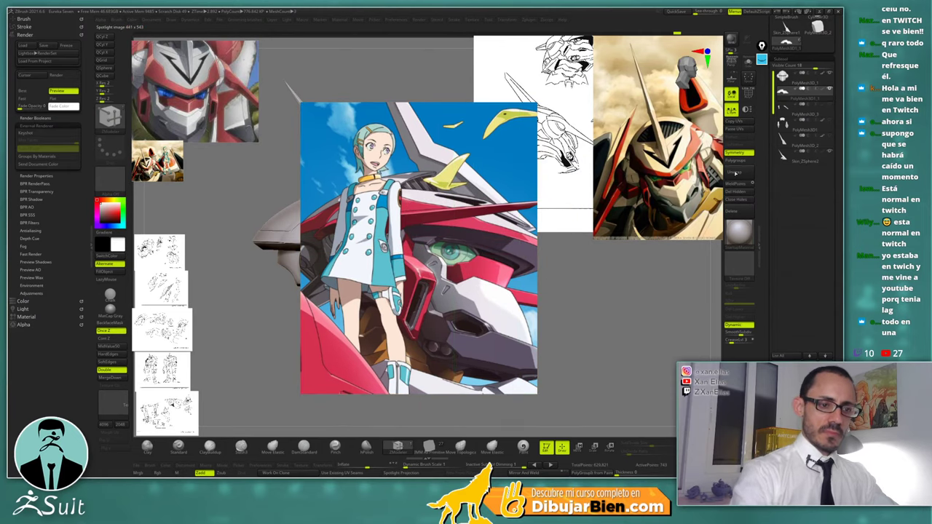
# Clear the old screen annotations and trace the mecha's cheek and jaw outline on the reference illustration in blue
pyautogui.click(761, 59)
pyautogui.moveTo(762, 79)
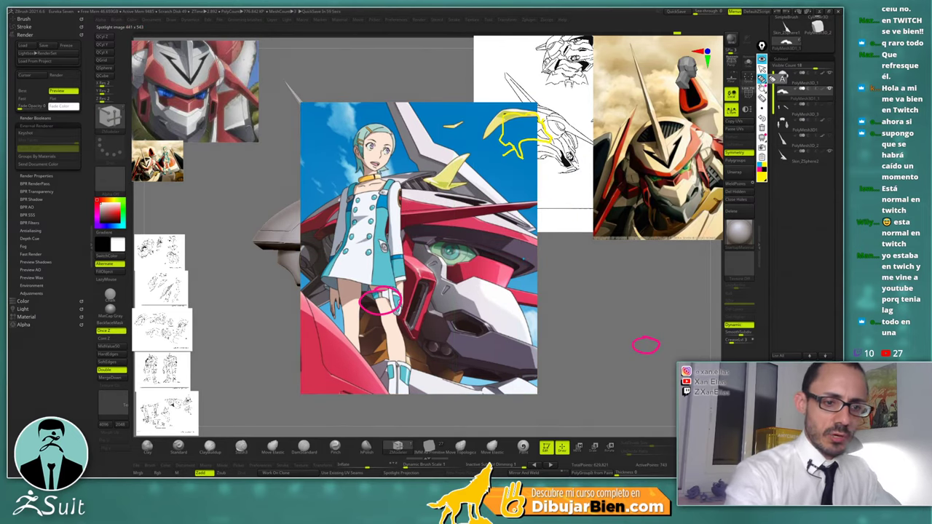
pyautogui.click(760, 127)
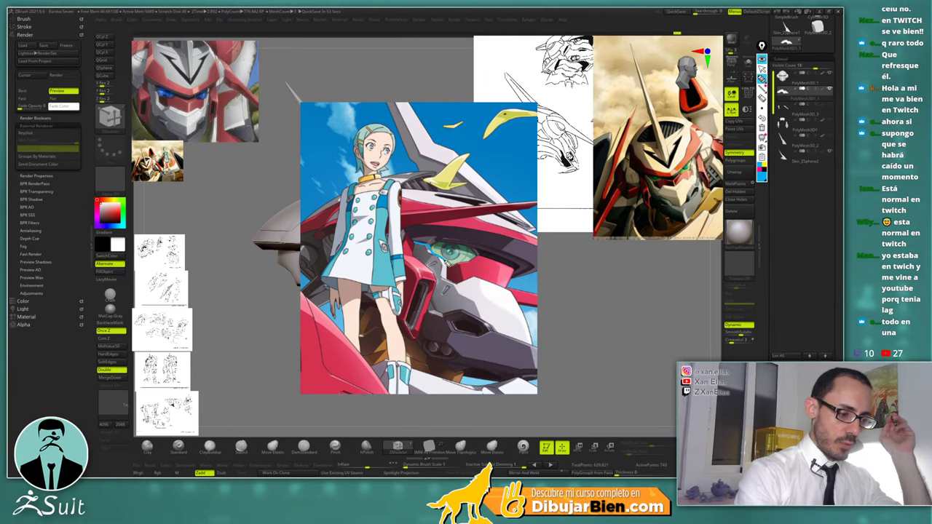
pyautogui.moveTo(449, 263)
pyautogui.mouseDown()
pyautogui.moveTo(448, 282)
pyautogui.moveTo(498, 286)
pyautogui.moveTo(514, 297)
pyautogui.moveTo(537, 351)
pyautogui.moveTo(550, 357)
pyautogui.moveTo(512, 384)
pyautogui.moveTo(471, 380)
pyautogui.moveTo(418, 345)
pyautogui.mouseUp()
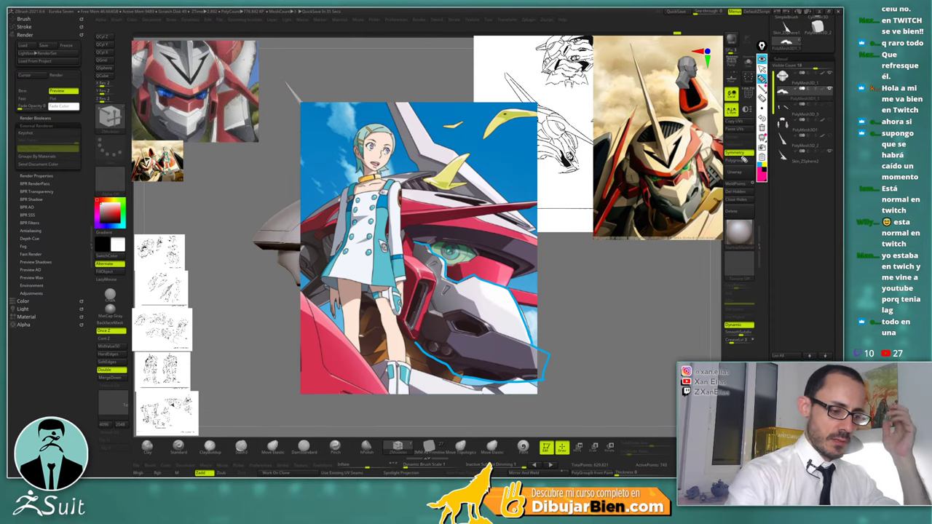
# Sketch a pink grid of polygon flow lines across the white cheek plate in the reference illustration
pyautogui.moveTo(460, 284); pyautogui.dragTo(463, 309)
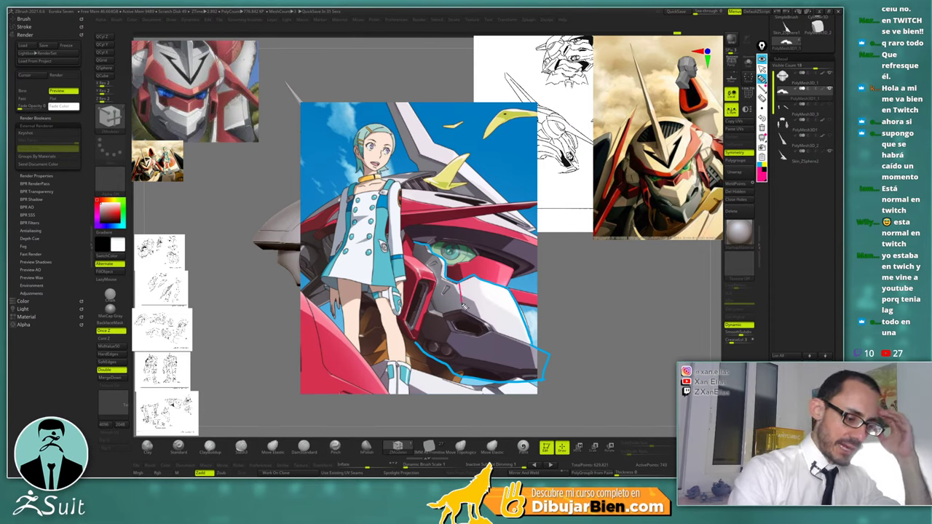
pyautogui.moveTo(477, 276); pyautogui.dragTo(480, 314)
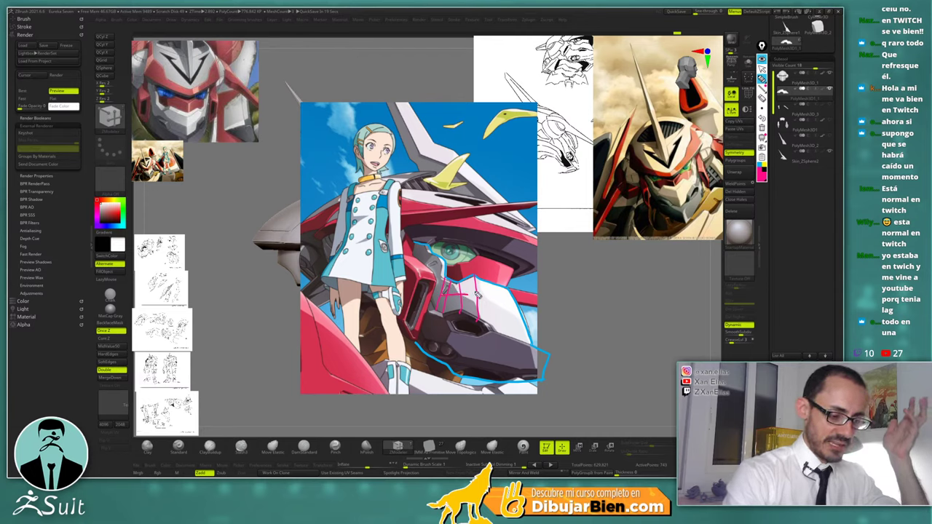
pyautogui.moveTo(479, 298); pyautogui.dragTo(521, 322)
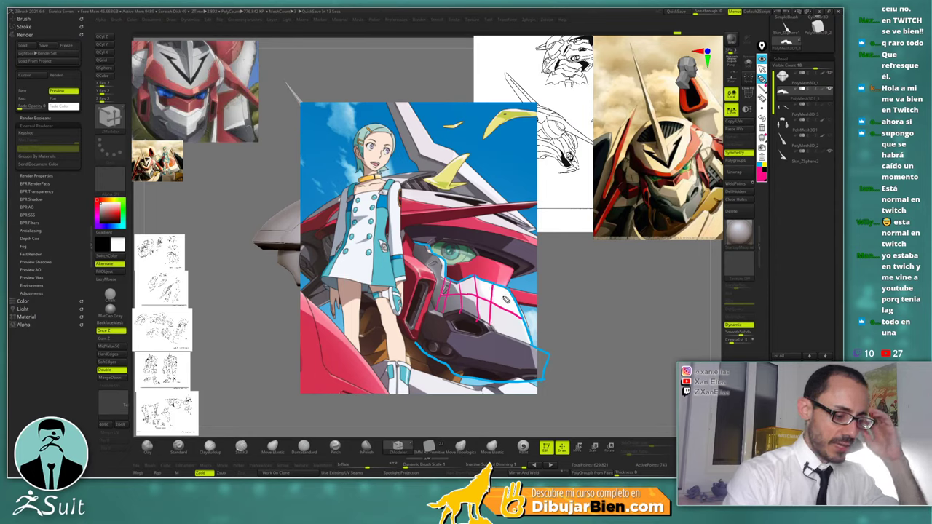
pyautogui.moveTo(504, 290); pyautogui.dragTo(508, 328)
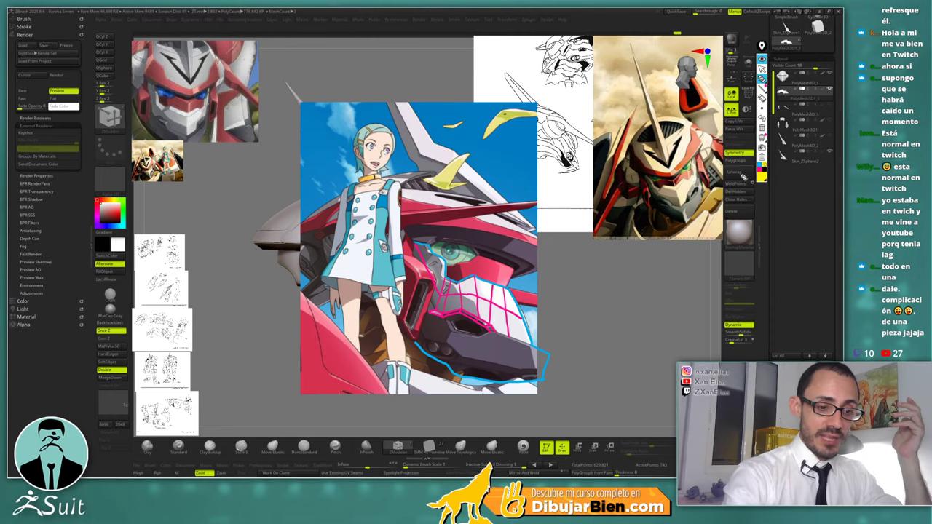
# Sketch overlapping yellow and pink outlines beside the illustration to explain how pieces fit together, and hide the annotations
pyautogui.moveTo(584, 260)
pyautogui.mouseDown()
pyautogui.moveTo(587, 332)
pyautogui.moveTo(630, 314)
pyautogui.moveTo(628, 258)
pyautogui.mouseUp()
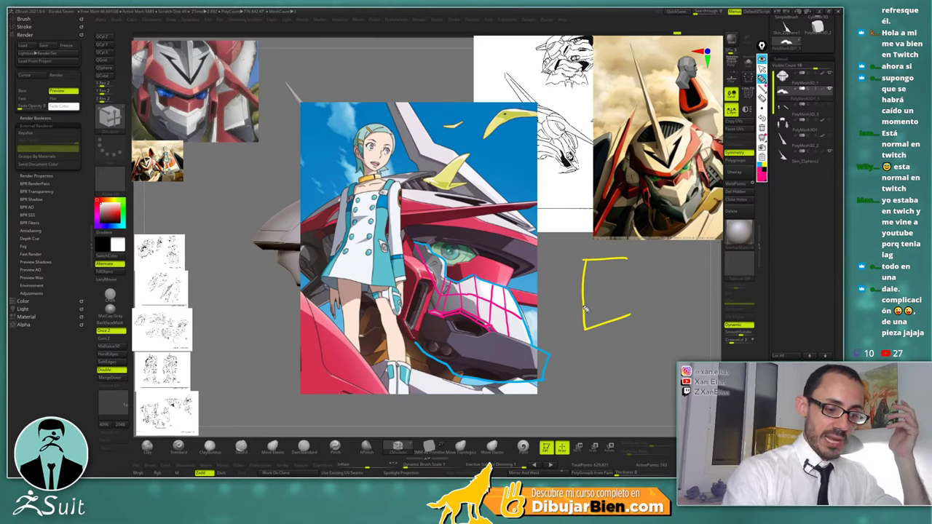
pyautogui.moveTo(589, 298)
pyautogui.mouseDown()
pyautogui.moveTo(572, 308)
pyautogui.moveTo(572, 350)
pyautogui.moveTo(610, 354)
pyautogui.mouseUp()
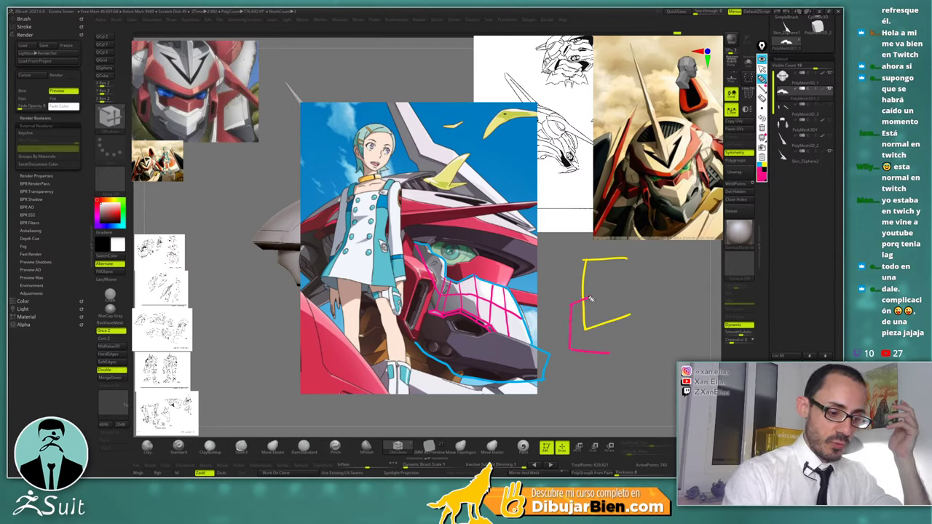
pyautogui.moveTo(609, 299); pyautogui.dragTo(614, 348)
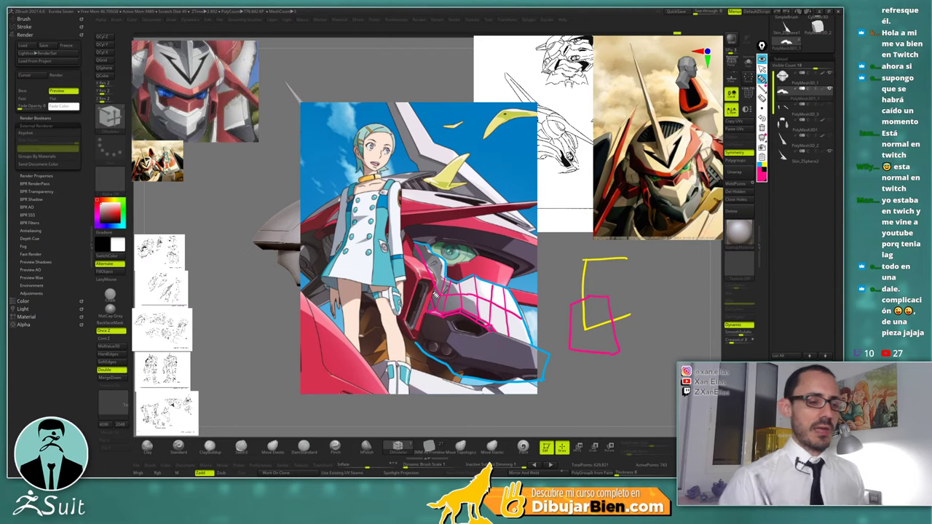
pyautogui.click(761, 60)
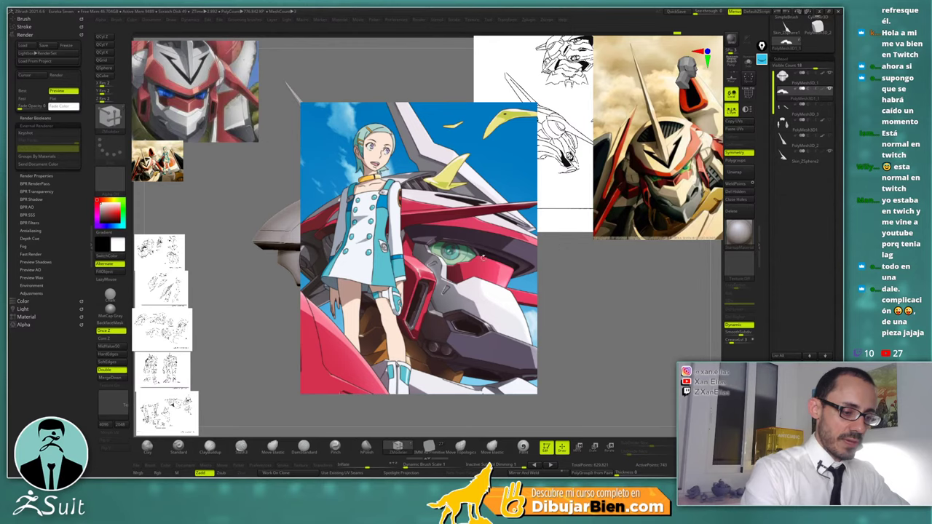
# Scale the reference illustration down and place it beside the head, below the other mecha reference, clear of the model
pyautogui.press('z')
pyautogui.moveTo(430, 281); pyautogui.dragTo(488, 317)
pyautogui.moveTo(501, 269); pyautogui.dragTo(456, 277)
pyautogui.moveTo(487, 317); pyautogui.dragTo(607, 360)
pyautogui.press('z')
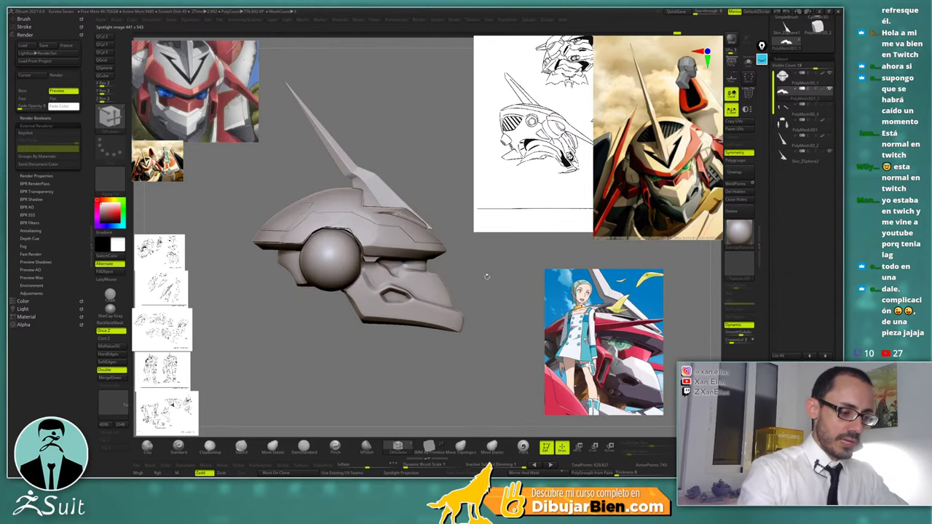
pyautogui.moveTo(486, 276); pyautogui.dragTo(441, 351)
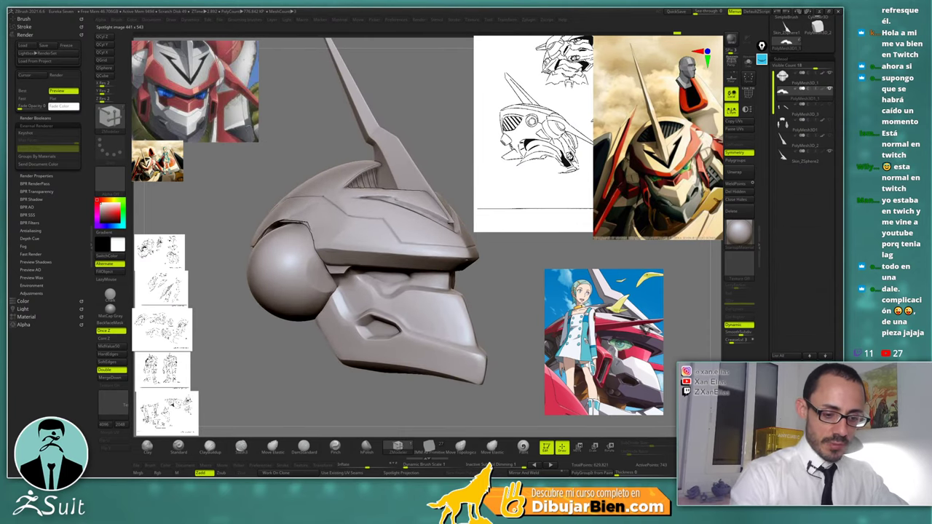
pyautogui.press('z')
pyautogui.moveTo(625, 311); pyautogui.dragTo(640, 317)
pyautogui.moveTo(611, 358); pyautogui.dragTo(638, 351)
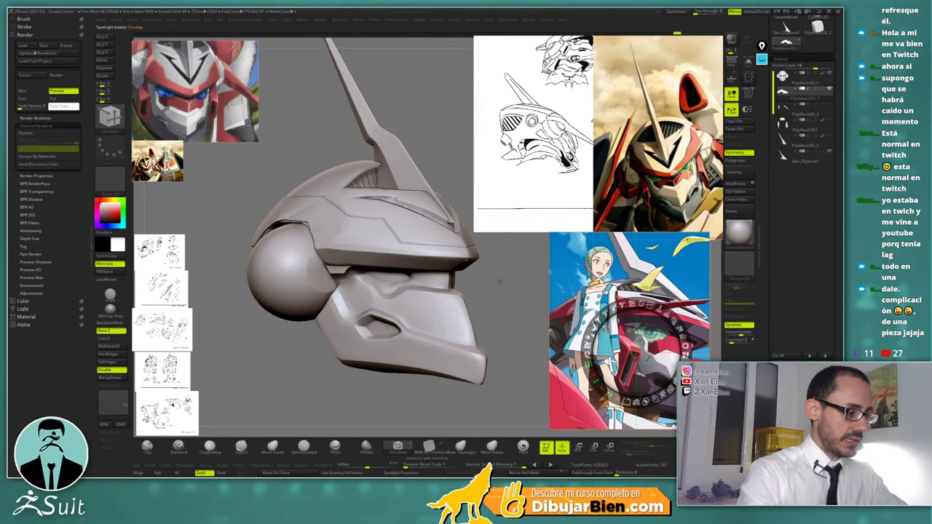
pyautogui.press('z')
# Select and isolate the base head mesh PolyMesh3D_1, snap it to the side view and try to subdivide it
pyautogui.moveTo(528, 311); pyautogui.dragTo(481, 285)
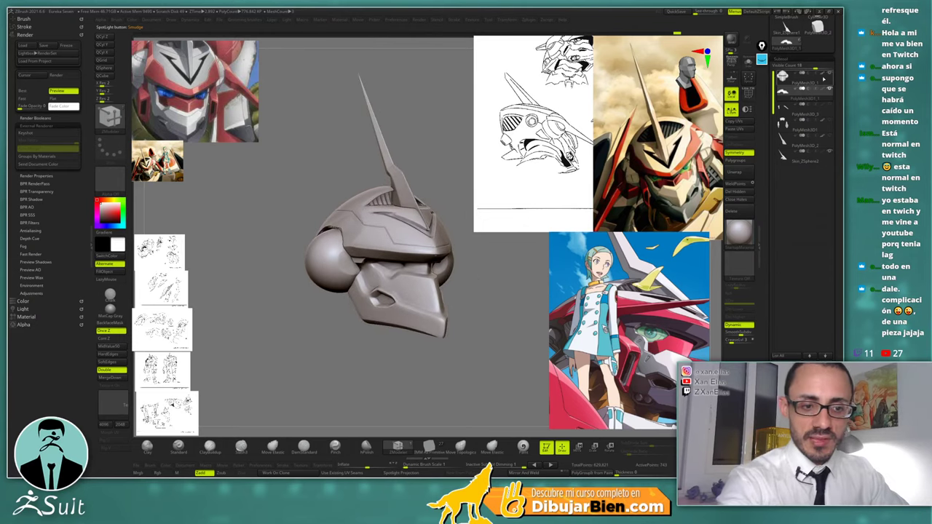
pyautogui.click(816, 79)
pyautogui.hotkey('shift', 's')
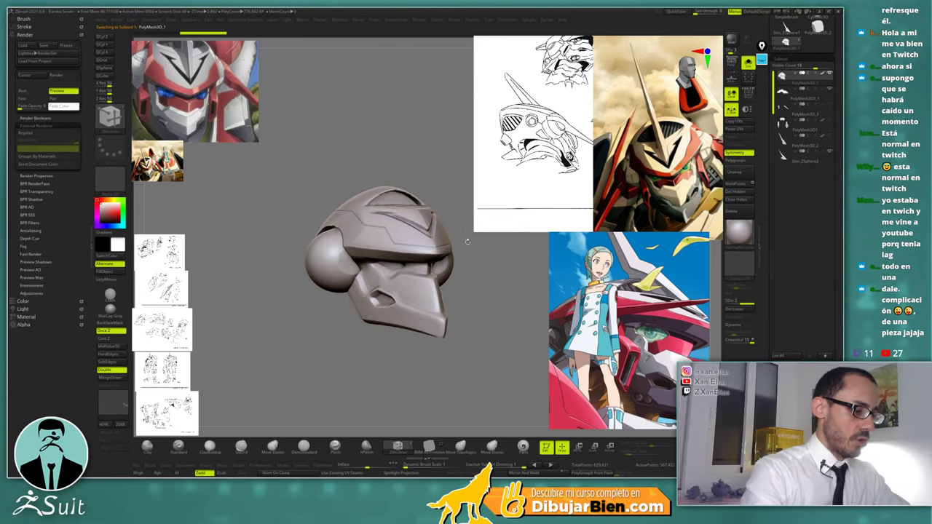
pyautogui.moveTo(477, 252)
pyautogui.keyDown('shift'); pyautogui.mouseDown()
pyautogui.moveTo(489, 246)
pyautogui.moveTo(486, 274)
pyautogui.mouseUp(); pyautogui.keyUp('shift')
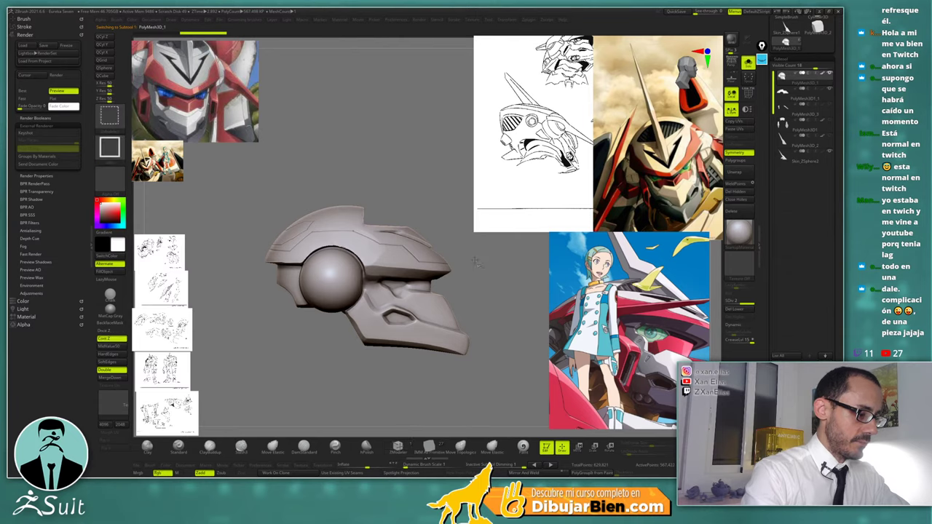
pyautogui.hotkey('ctrl', 'shift', 'd')
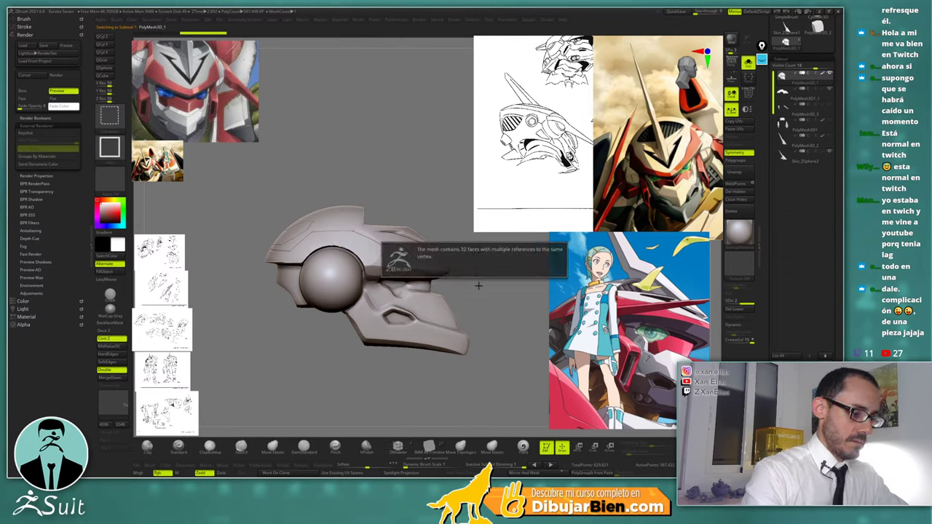
pyautogui.press('d')
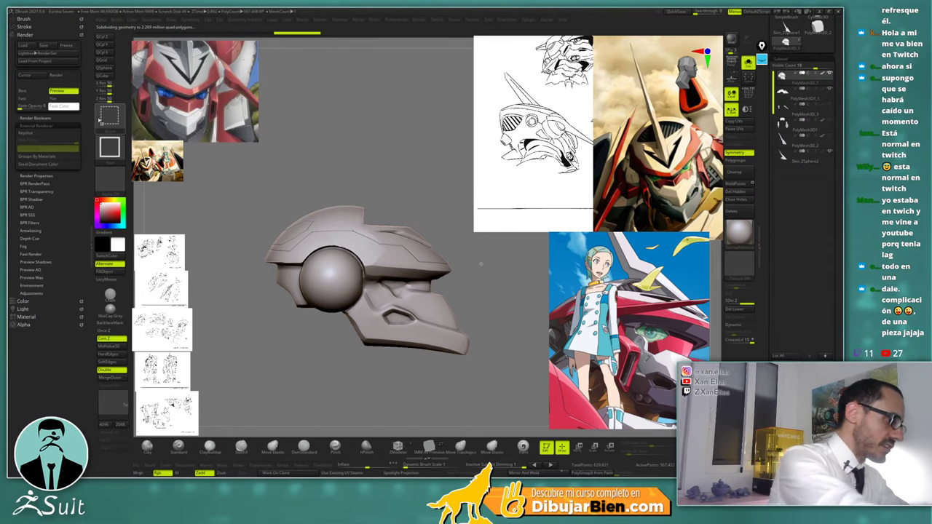
# Hide the base head's old helmet area above the face with a lasso selection and show all parts together again
pyautogui.keyDown('ctrl'); pyautogui.keyDown('shift'); pyautogui.click(110, 116); pyautogui.keyUp('shift'); pyautogui.keyUp('ctrl')
pyautogui.click(306, 154)
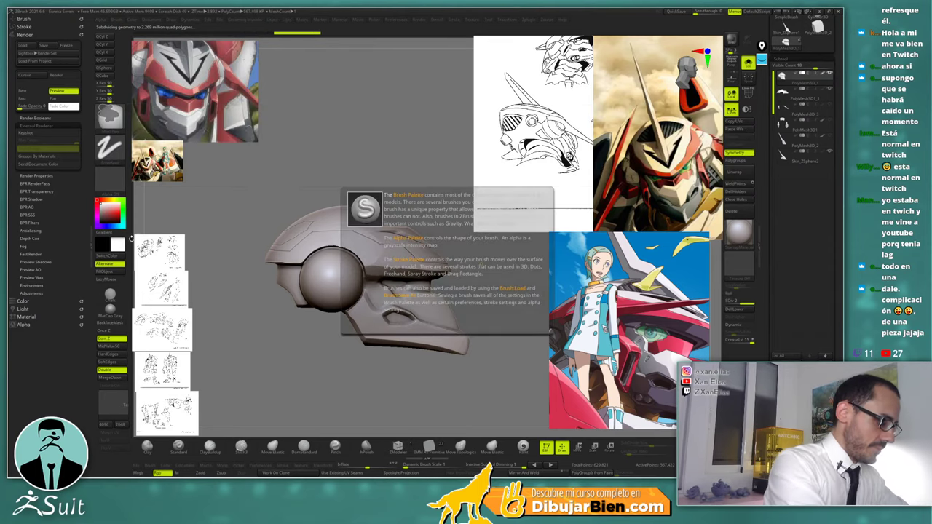
pyautogui.hotkey('ctrl', 'shift')
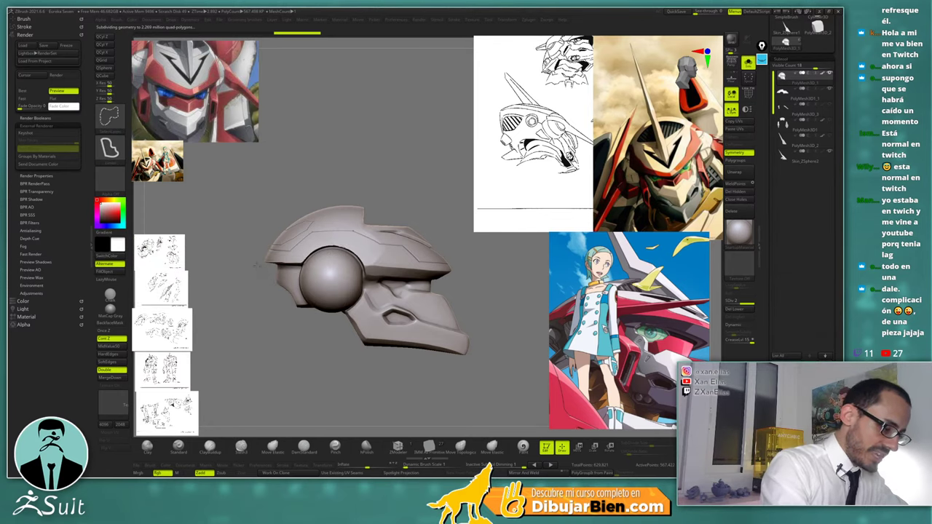
pyautogui.moveTo(258, 266)
pyautogui.keyDown('ctrl'); pyautogui.keyDown('shift'); pyautogui.mouseDown()
pyautogui.moveTo(335, 249)
pyautogui.moveTo(361, 257)
pyautogui.mouseUp(); pyautogui.keyUp('shift'); pyautogui.keyUp('ctrl')
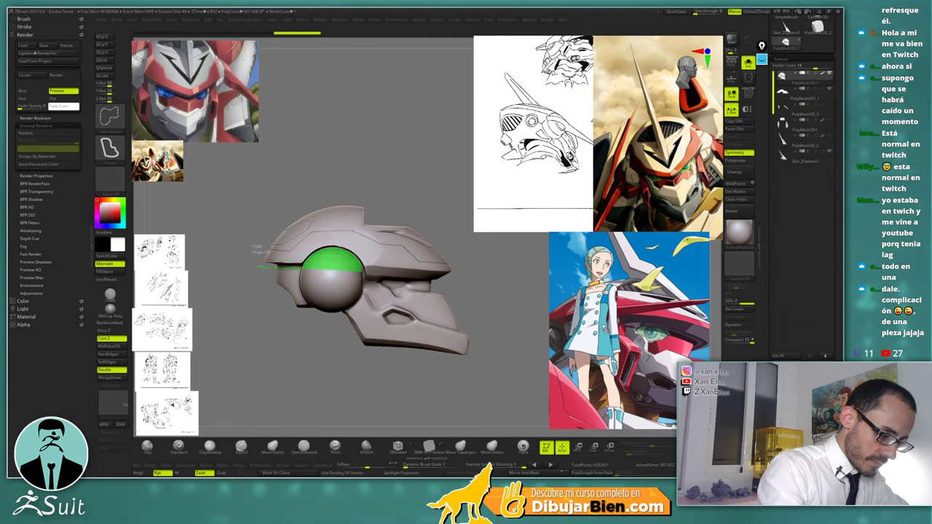
pyautogui.moveTo(258, 254)
pyautogui.keyDown('ctrl'); pyautogui.keyDown('alt'); pyautogui.keyDown('shift'); pyautogui.mouseDown()
pyautogui.moveTo(464, 278)
pyautogui.moveTo(237, 166)
pyautogui.mouseUp(); pyautogui.keyUp('shift'); pyautogui.keyUp('alt'); pyautogui.keyUp('ctrl')
pyautogui.moveTo(495, 251); pyautogui.dragTo(481, 250)
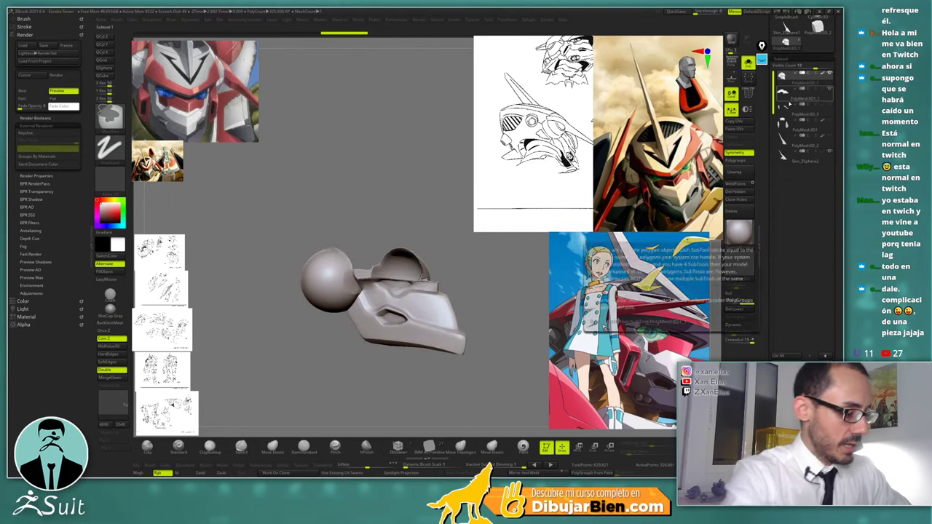
pyautogui.click(747, 63)
pyautogui.moveTo(483, 252)
pyautogui.mouseDown()
pyautogui.moveTo(480, 262)
pyautogui.moveTo(471, 263)
pyautogui.moveTo(478, 248)
pyautogui.moveTo(465, 259)
pyautogui.moveTo(463, 281)
pyautogui.moveTo(477, 263)
pyautogui.moveTo(469, 256)
pyautogui.moveTo(469, 294)
pyautogui.mouseUp()
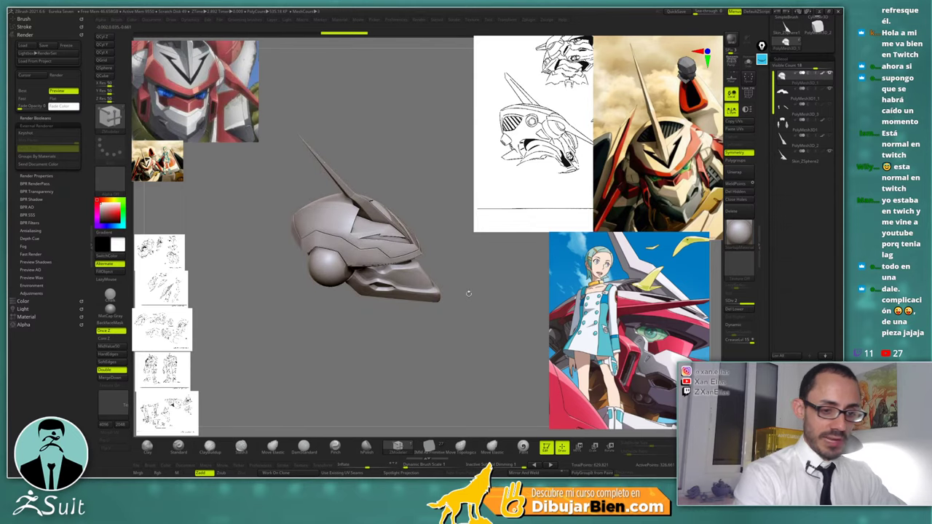
# Delete the old crest fin subtool PolyMesh3D_2, keeping the Skin_ZSphere2 version
pyautogui.moveTo(785, 162)
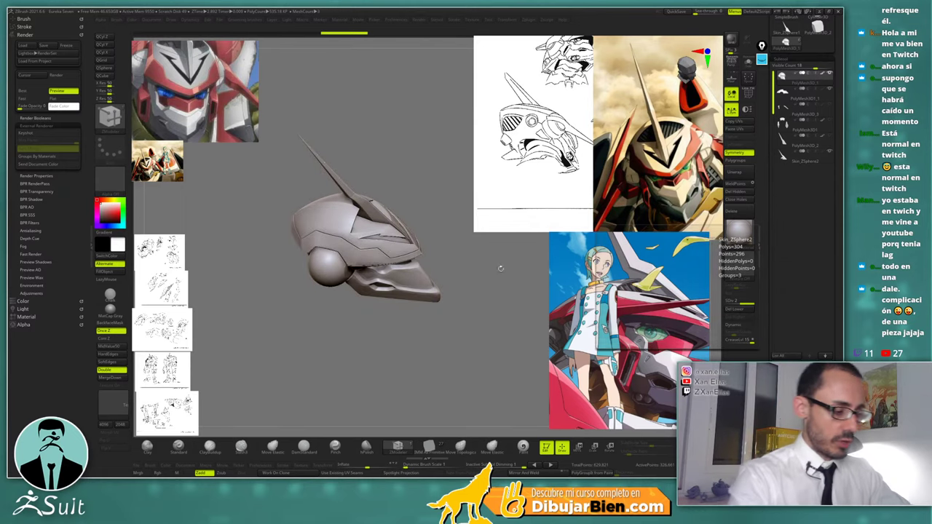
pyautogui.moveTo(502, 246); pyautogui.dragTo(513, 240)
pyautogui.click(795, 160)
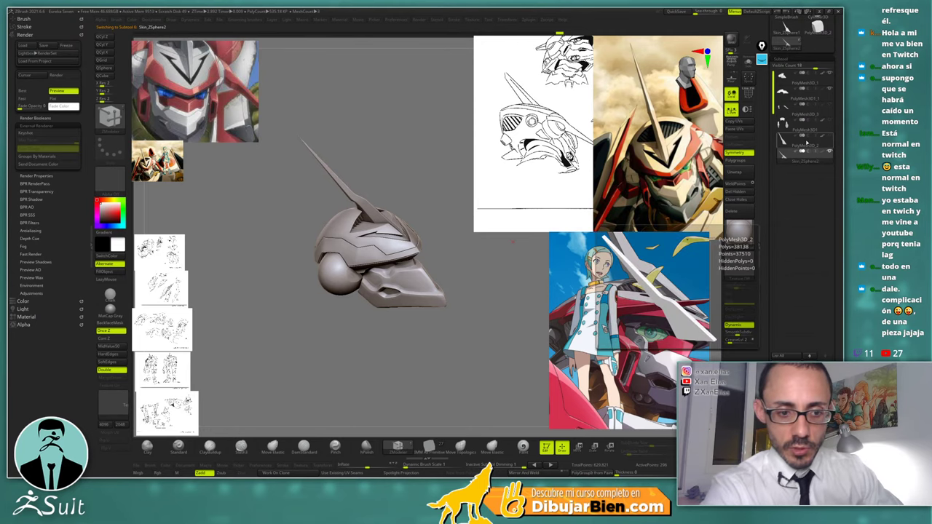
pyautogui.click(799, 145)
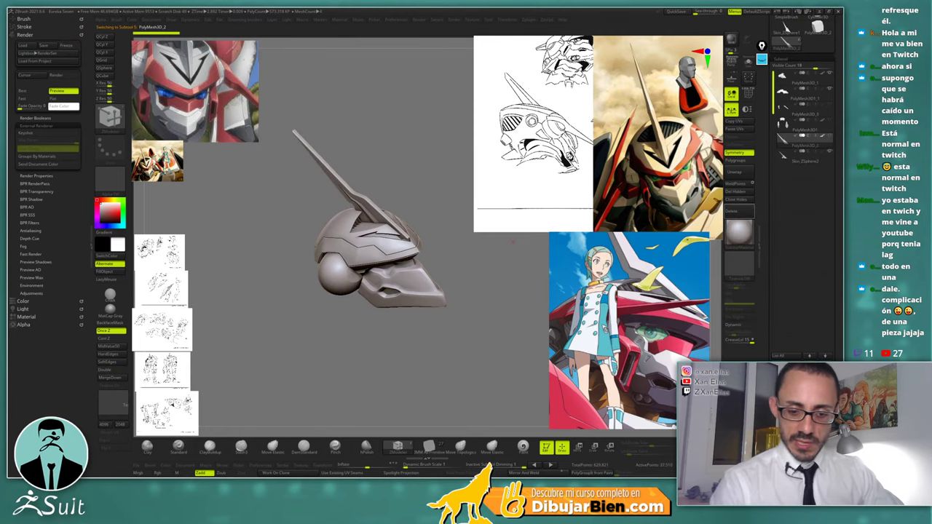
pyautogui.click(739, 211)
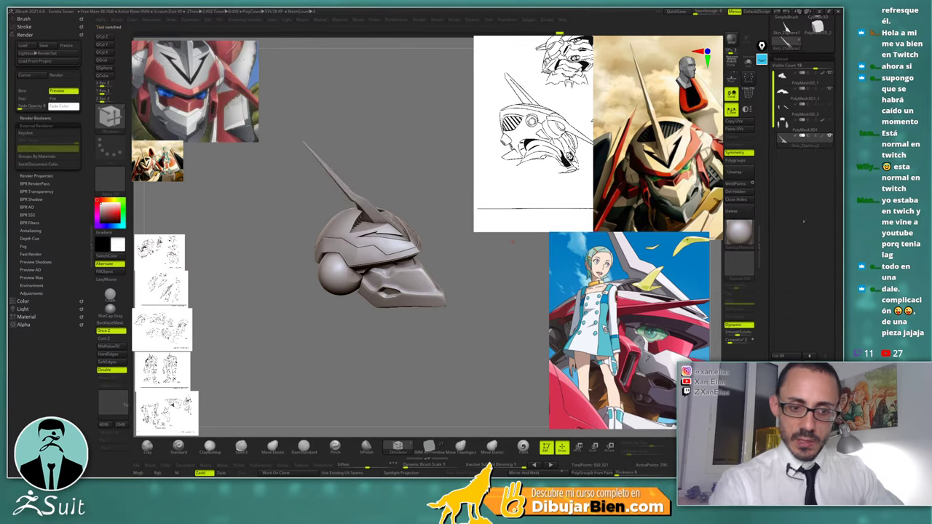
# Append a ZSphere as a subtool to the head model
pyautogui.click(815, 420)
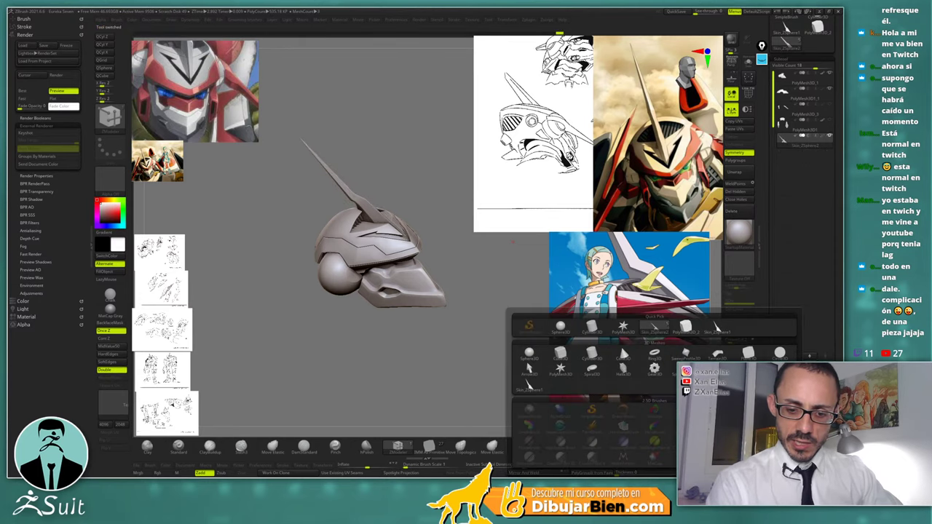
pyautogui.click(780, 353)
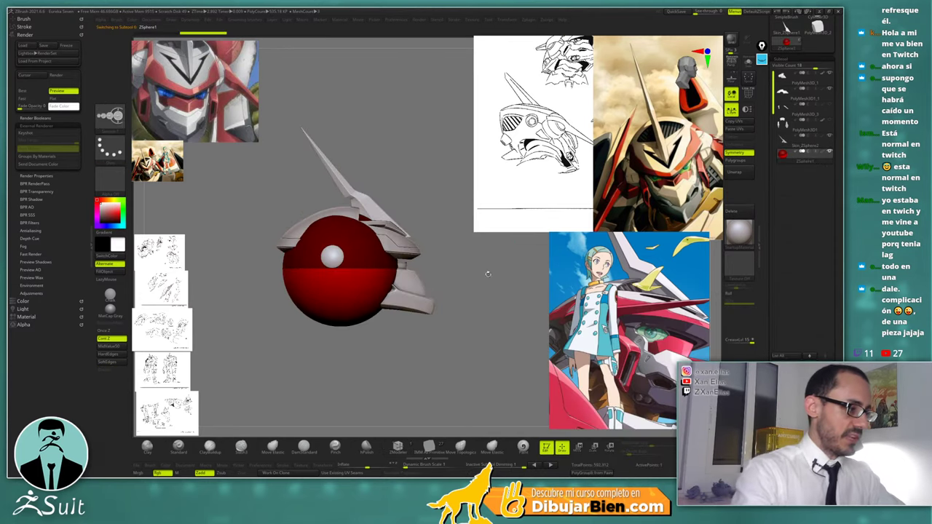
# Move the new ZSphere into the head and shrink it until it is hidden inside the helmet
pyautogui.press('w')
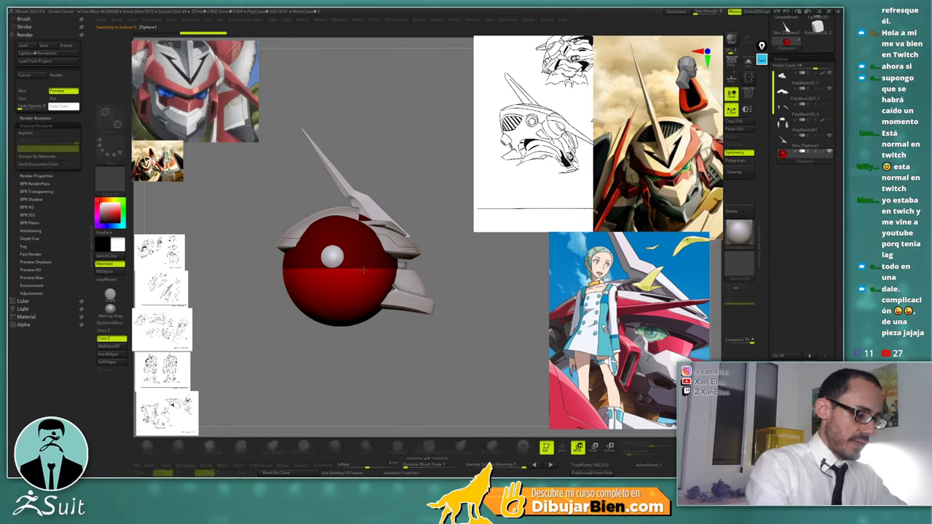
pyautogui.moveTo(367, 270)
pyautogui.mouseDown()
pyautogui.moveTo(319, 314)
pyautogui.moveTo(393, 224)
pyautogui.mouseUp()
pyautogui.press('e')
pyautogui.press('w')
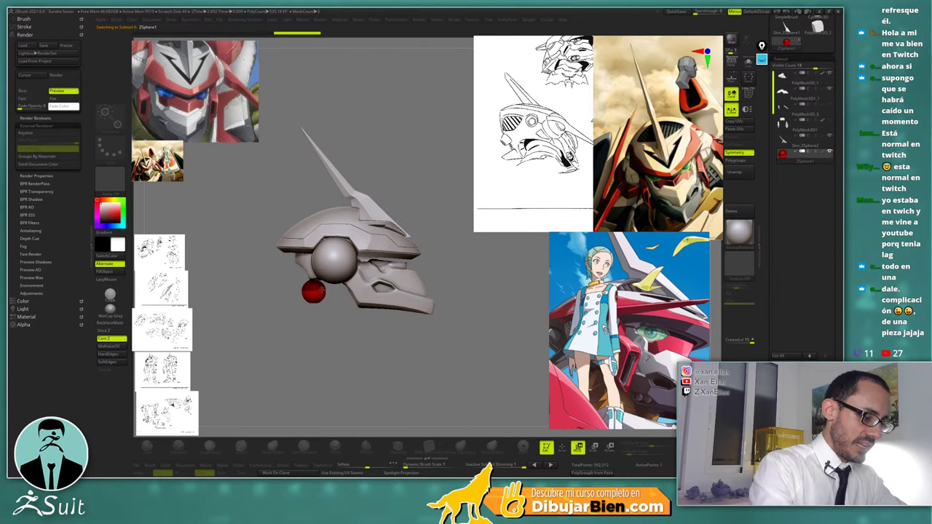
pyautogui.moveTo(321, 290); pyautogui.dragTo(329, 285)
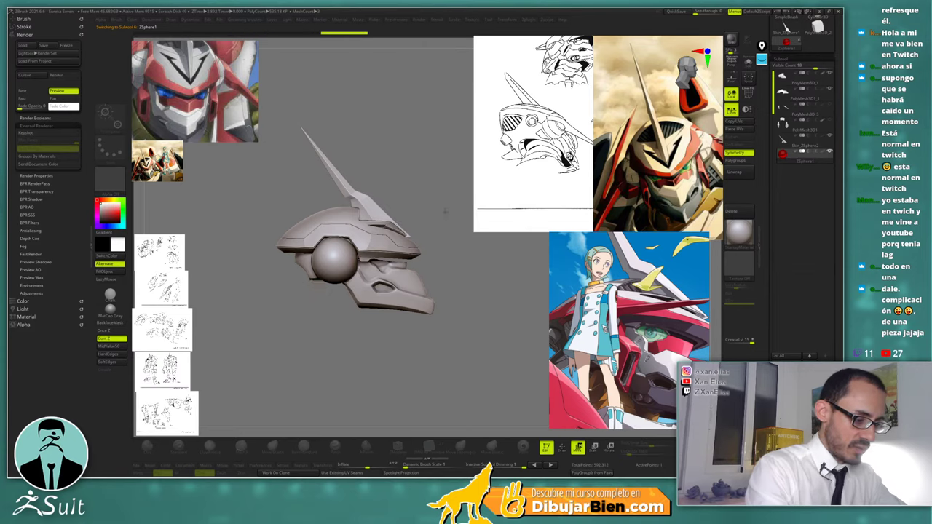
# Turn on Edit Topology for the ZSphere and draw the first retopology quads down the rear upper edge of the cheek
pyautogui.moveTo(445, 212); pyautogui.dragTo(471, 240)
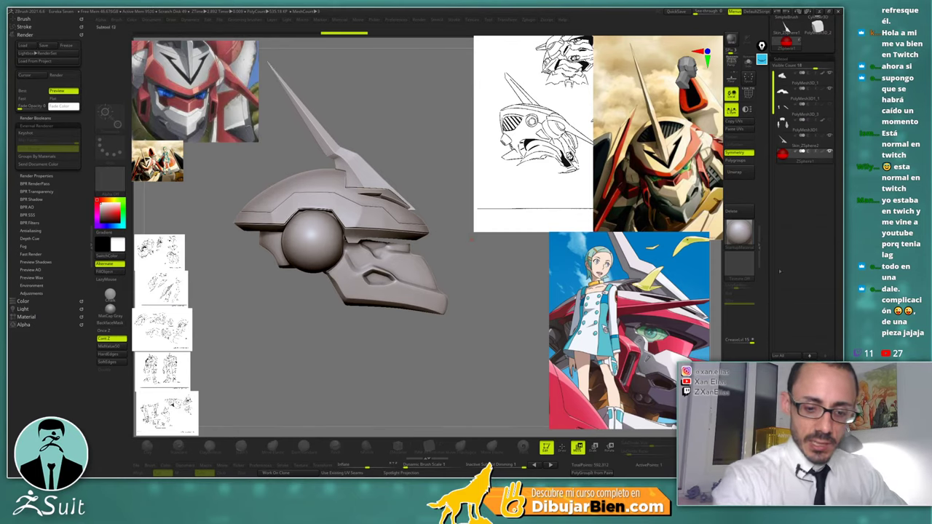
pyautogui.scroll(-10, 779, 271)
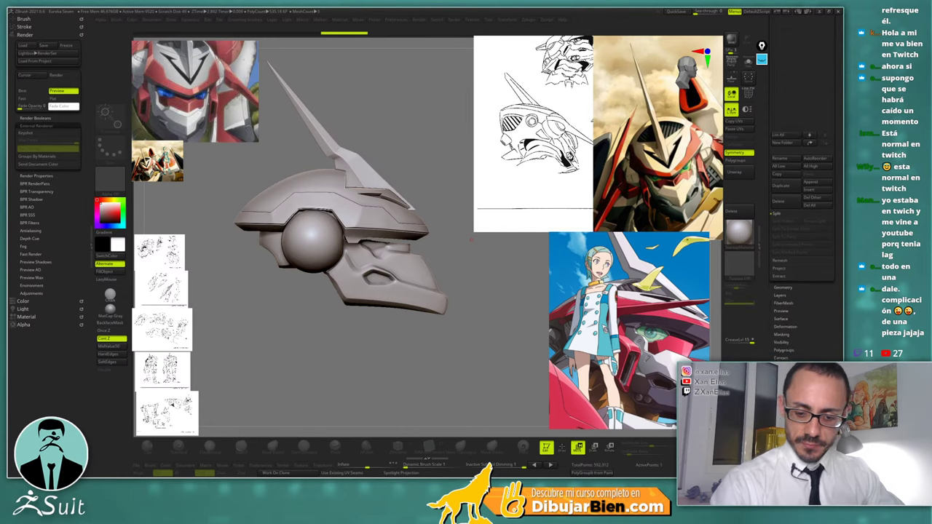
pyautogui.scroll(-15, 764, 280)
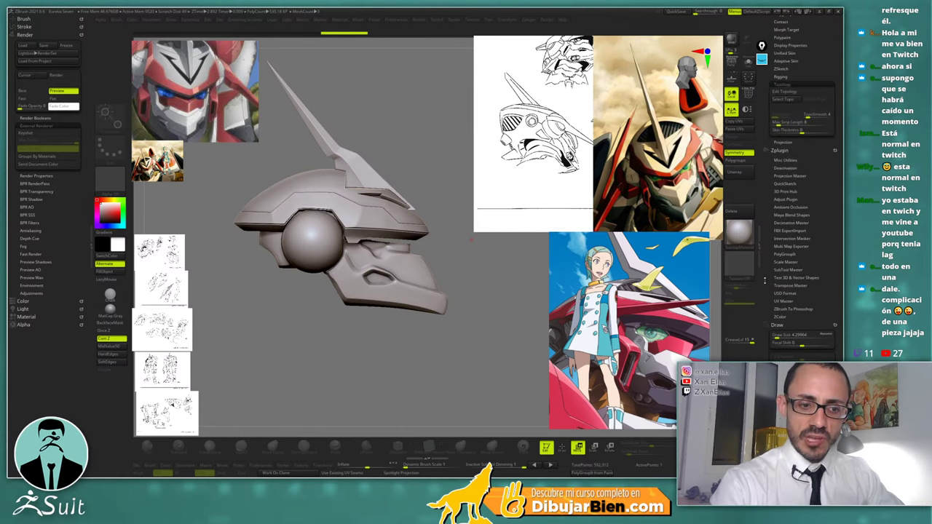
pyautogui.click(784, 92)
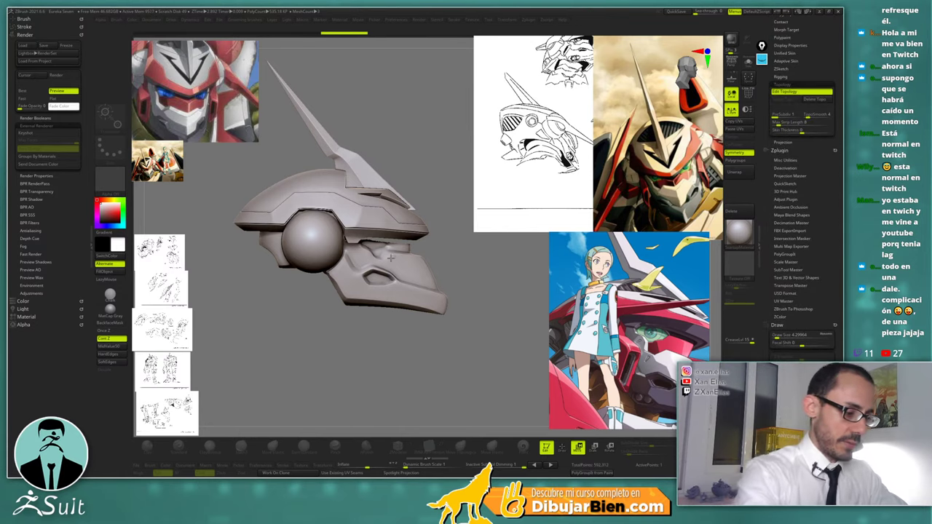
pyautogui.keyDown('ctrl'); pyautogui.moveTo(391, 258); pyautogui.dragTo(323, 242, button='right'); pyautogui.keyUp('ctrl')
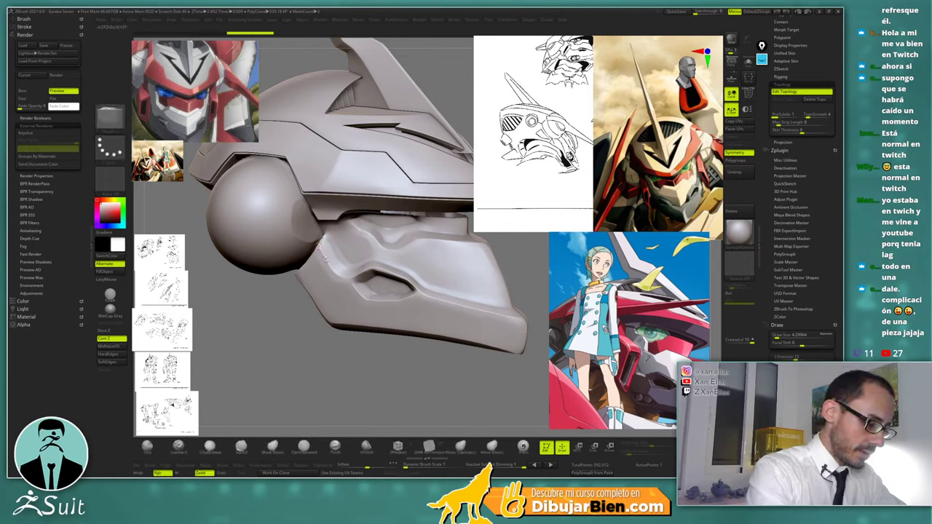
pyautogui.click(337, 259)
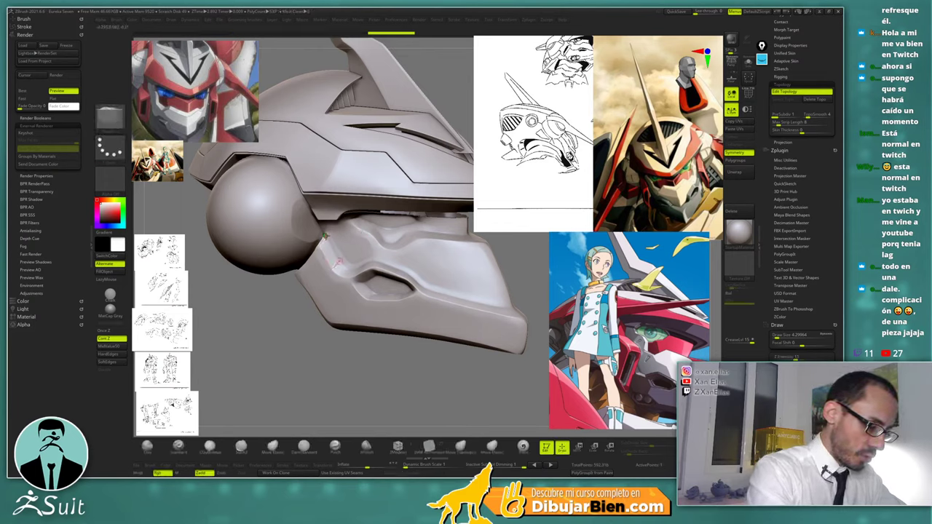
pyautogui.click(333, 270)
pyautogui.moveTo(332, 269); pyautogui.dragTo(339, 261)
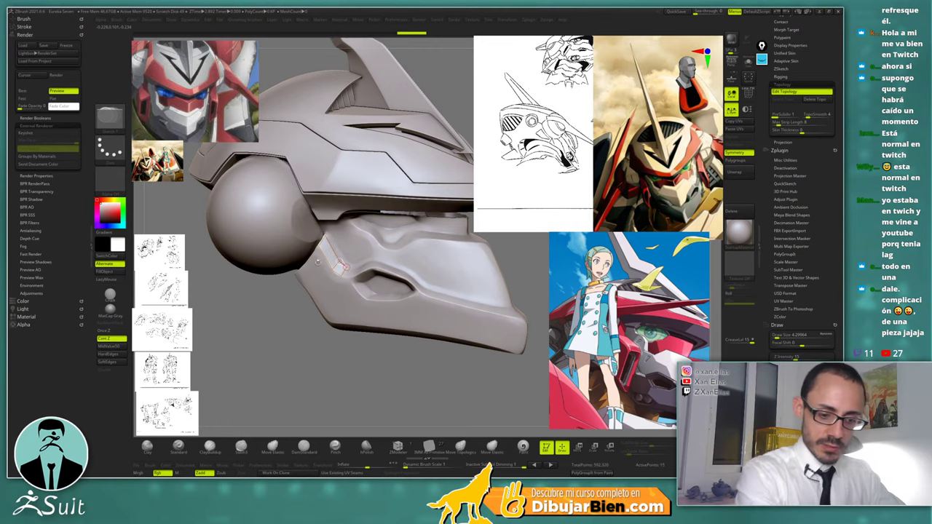
pyautogui.moveTo(341, 275); pyautogui.dragTo(343, 276)
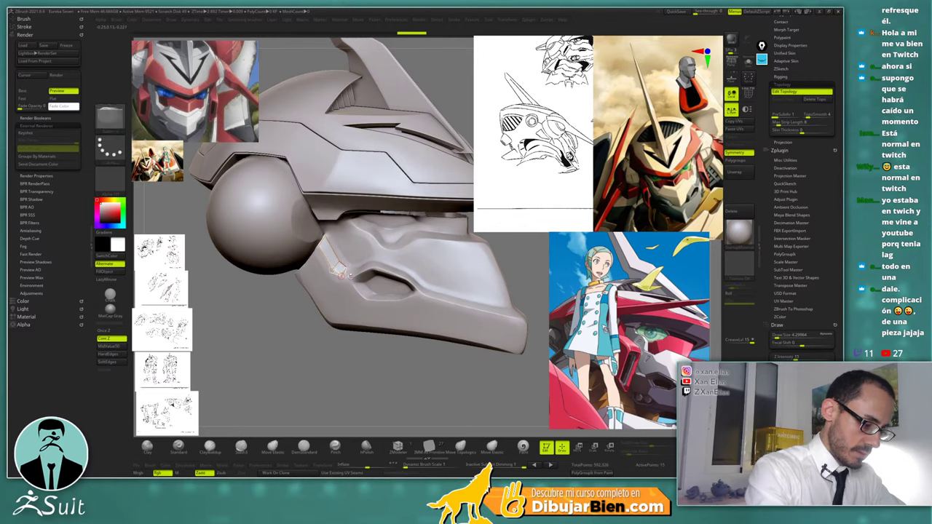
# Extend the topology strip along the upper rim of the cheek opening to its front corner
pyautogui.moveTo(351, 261); pyautogui.dragTo(354, 267, button='right')
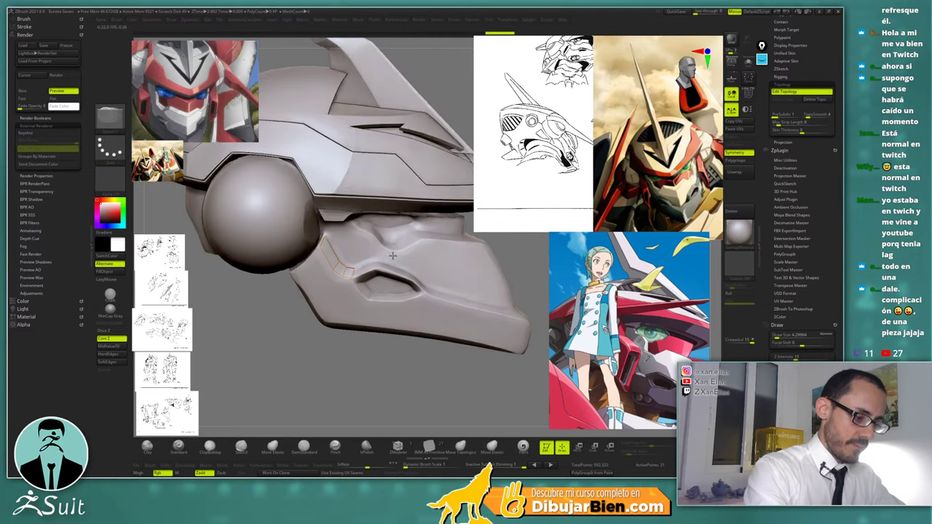
pyautogui.moveTo(353, 271); pyautogui.dragTo(375, 264)
pyautogui.click(363, 267)
pyautogui.moveTo(363, 267); pyautogui.dragTo(374, 262, button='right')
pyautogui.moveTo(404, 270); pyautogui.dragTo(403, 274)
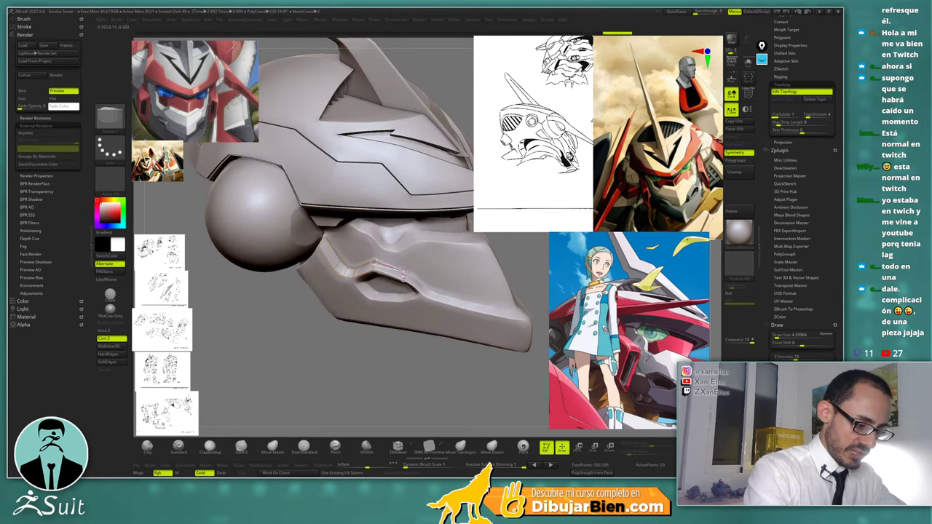
pyautogui.keyDown('alt'); pyautogui.click(404, 275); pyautogui.keyUp('alt')
pyautogui.moveTo(403, 263); pyautogui.dragTo(408, 273, button='right')
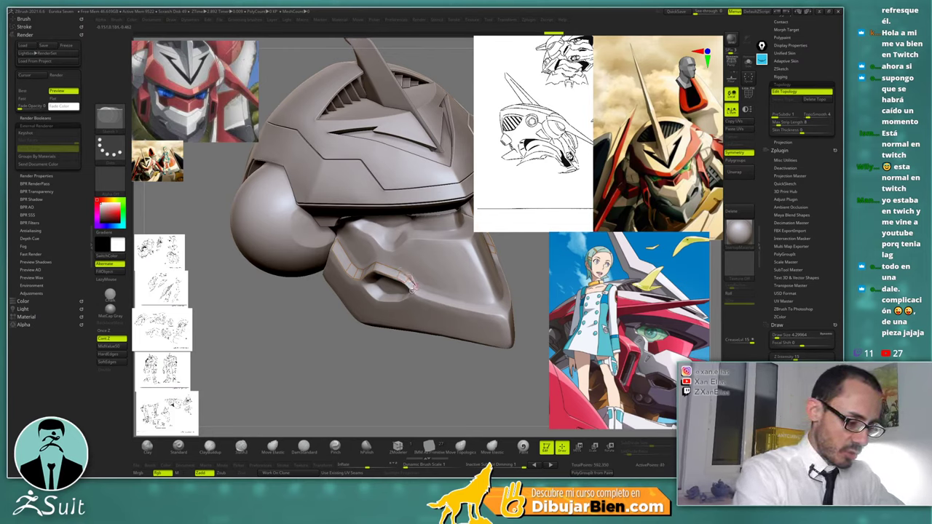
pyautogui.moveTo(406, 283)
pyautogui.mouseDown(button='right')
pyautogui.moveTo(375, 289)
pyautogui.moveTo(395, 264)
pyautogui.moveTo(380, 285)
pyautogui.mouseUp(button='right')
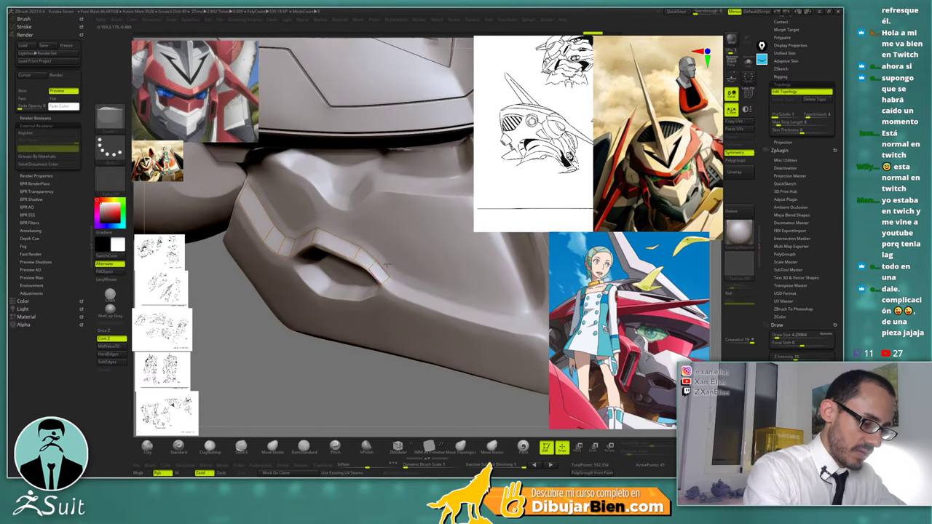
# Continue the topology strip from the cheek opening forward along the jaw crease to the chin
pyautogui.press('f')
pyautogui.press('b')
pyautogui.press('h')
pyautogui.press('p')
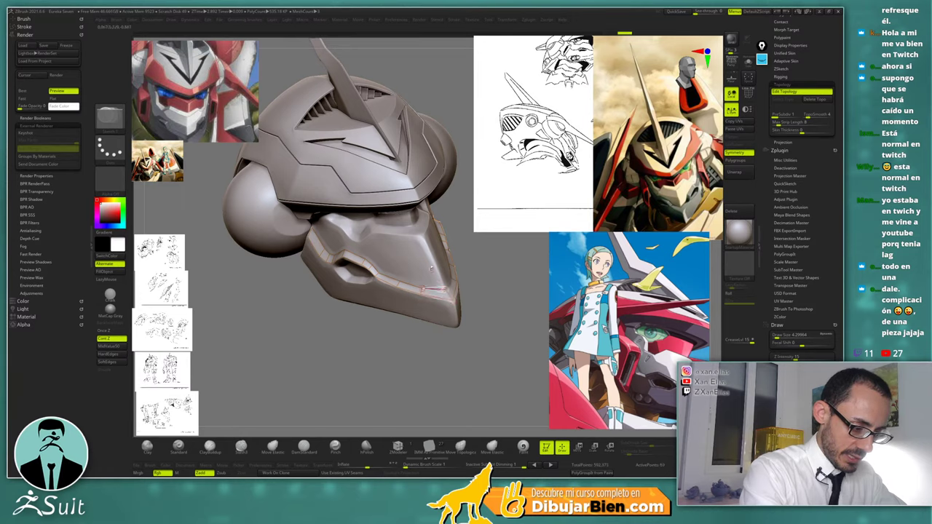
# Draw topology faces across and below the cheek opening, joining them to the front part of the strip
pyautogui.moveTo(431, 268); pyautogui.dragTo(374, 279, button='right')
pyautogui.keyDown('alt'); pyautogui.moveTo(295, 240); pyautogui.dragTo(373, 252, button='right'); pyautogui.keyUp('alt')
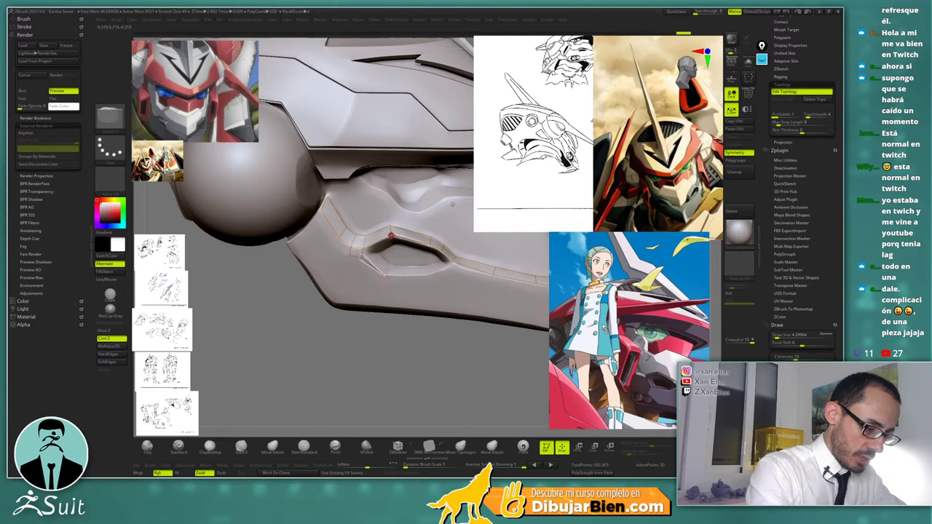
pyautogui.click(391, 235)
pyautogui.keyDown('ctrl'); pyautogui.click(385, 276); pyautogui.keyUp('ctrl')
pyautogui.click(428, 277)
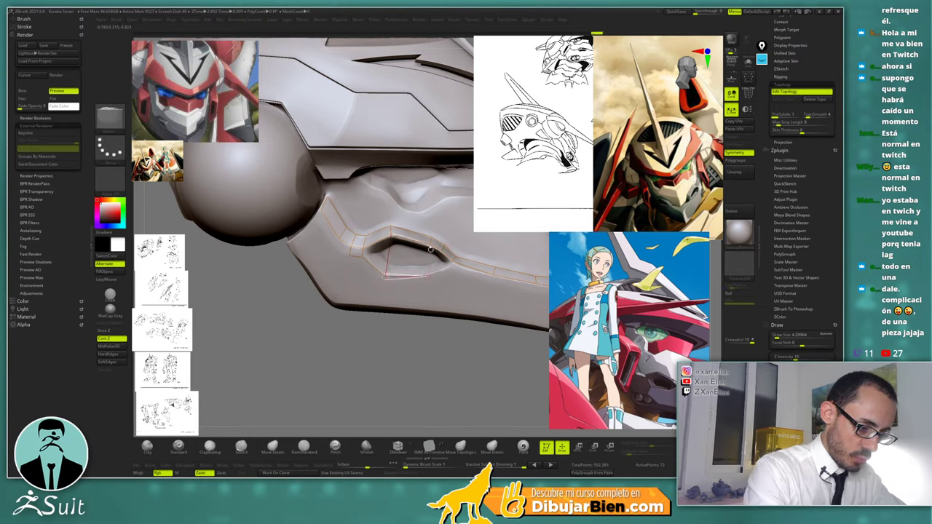
pyautogui.keyDown('ctrl'); pyautogui.click(428, 277); pyautogui.keyUp('ctrl')
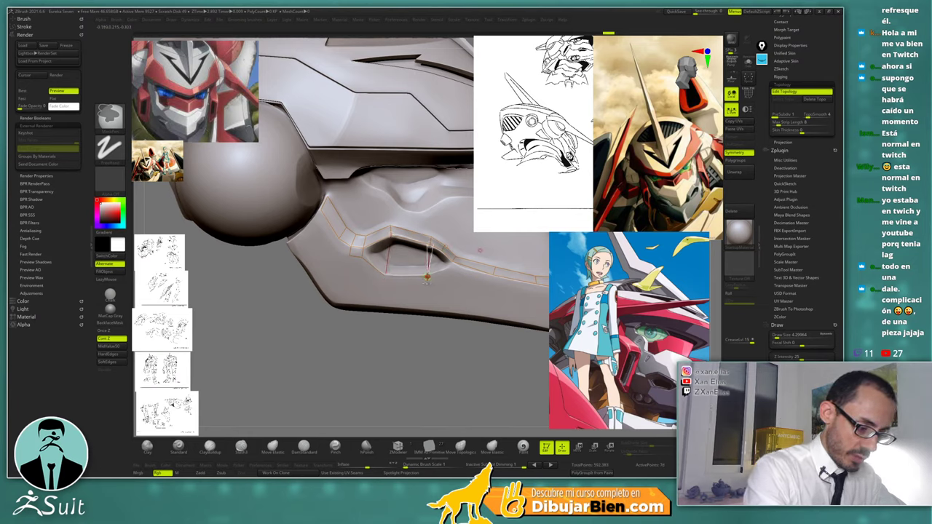
pyautogui.click(441, 271)
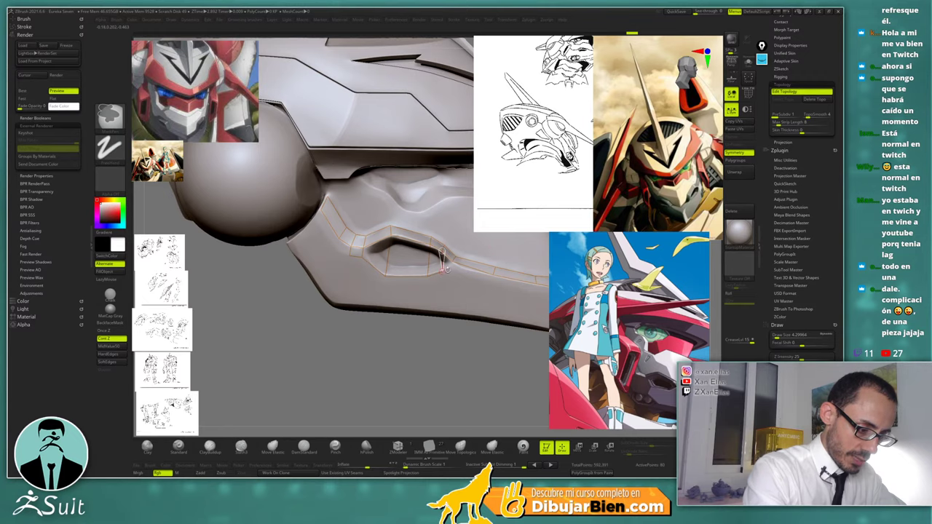
pyautogui.click(451, 266)
pyautogui.click(462, 260)
pyautogui.keyDown('ctrl'); pyautogui.moveTo(461, 259); pyautogui.dragTo(425, 256, button='right'); pyautogui.keyUp('ctrl')
# Add a second row of topology quads below the strip at the rear of the cheek
pyautogui.keyDown('alt'); pyautogui.moveTo(371, 230); pyautogui.dragTo(391, 248, button='right'); pyautogui.keyUp('alt')
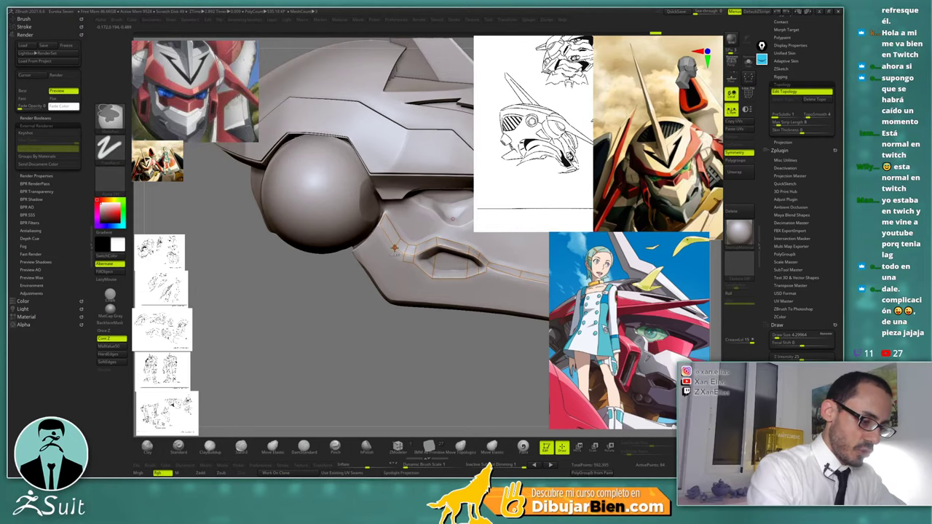
pyautogui.click(402, 260)
pyautogui.click(389, 253)
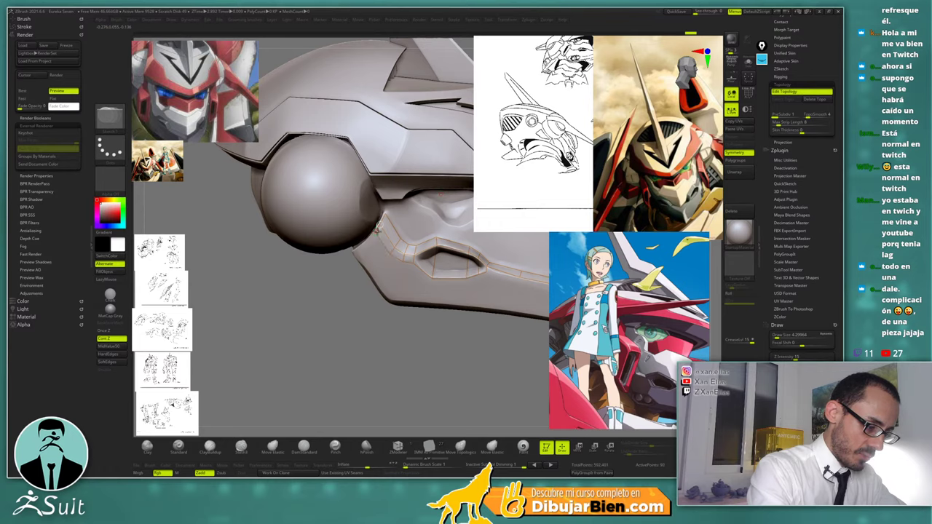
# Add a second row of topology quads beneath the front strip up to the chin, undoing a misplaced point
pyautogui.moveTo(379, 226); pyautogui.dragTo(388, 251, button='right')
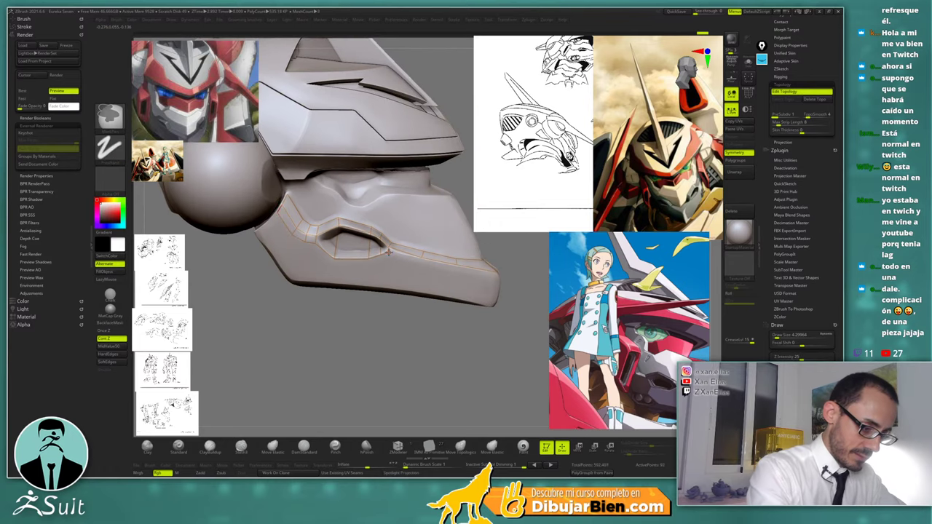
pyautogui.click(421, 259)
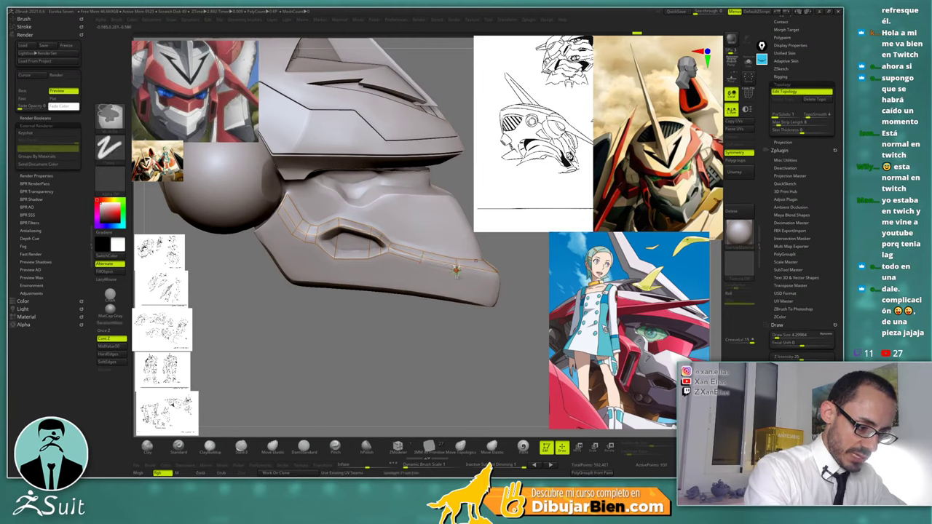
pyautogui.moveTo(456, 268); pyautogui.dragTo(463, 266, button='right')
pyautogui.hotkey('ctrl', 'z')
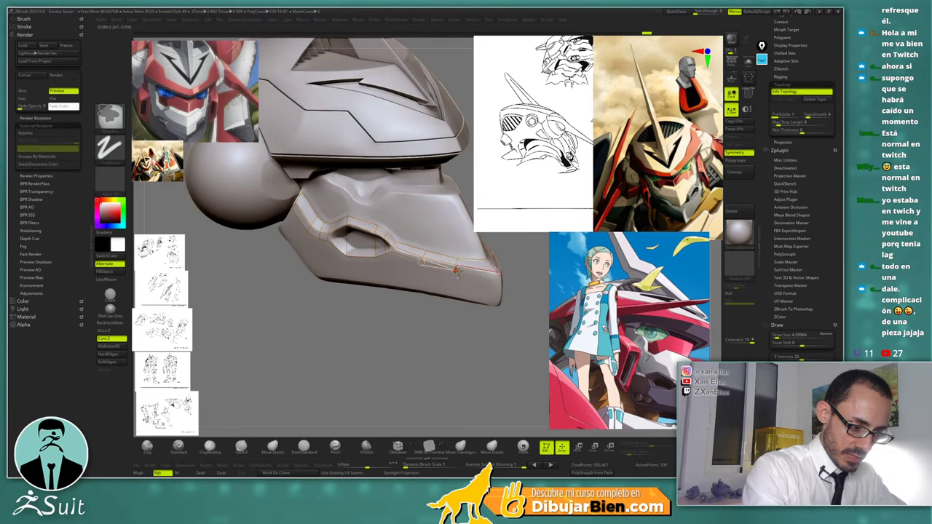
pyautogui.click(455, 268)
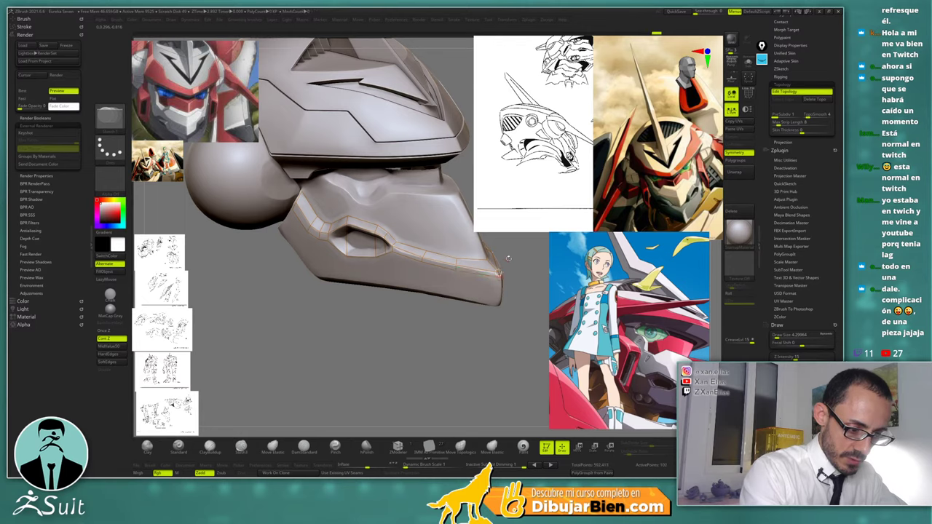
# Extend the topology from the rear cheek and cheek opening down to the lower jaw edge with vertical quads
pyautogui.moveTo(508, 258); pyautogui.dragTo(334, 268, button='right')
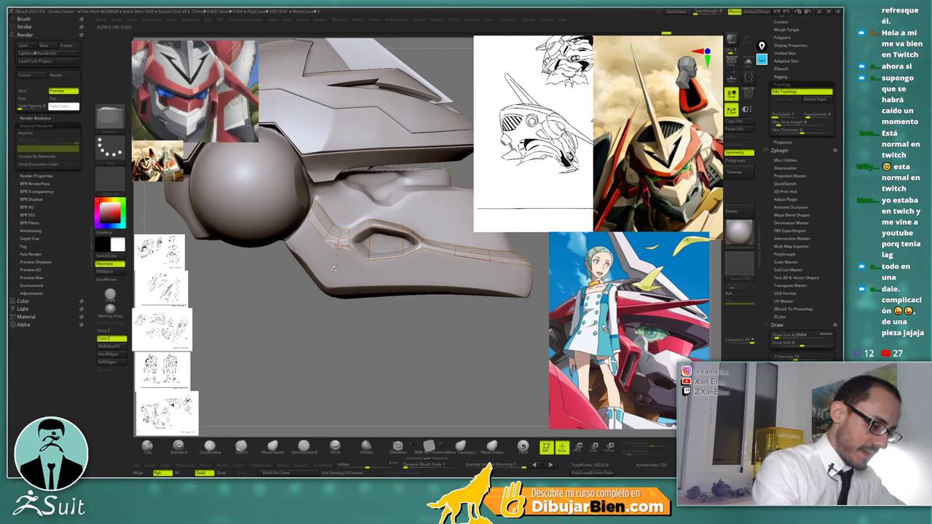
pyautogui.click(328, 286)
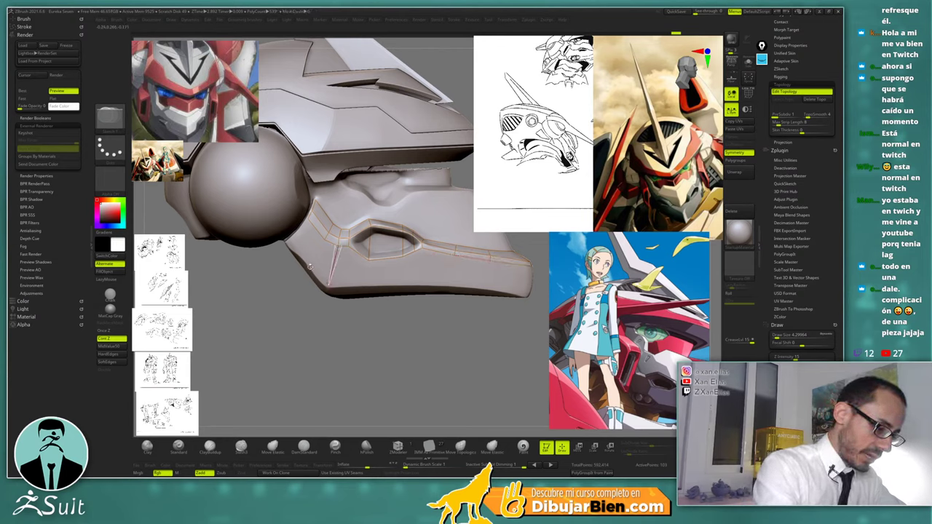
pyautogui.click(310, 266)
pyautogui.click(323, 244)
pyautogui.keyDown('ctrl'); pyautogui.click(329, 285); pyautogui.keyUp('ctrl')
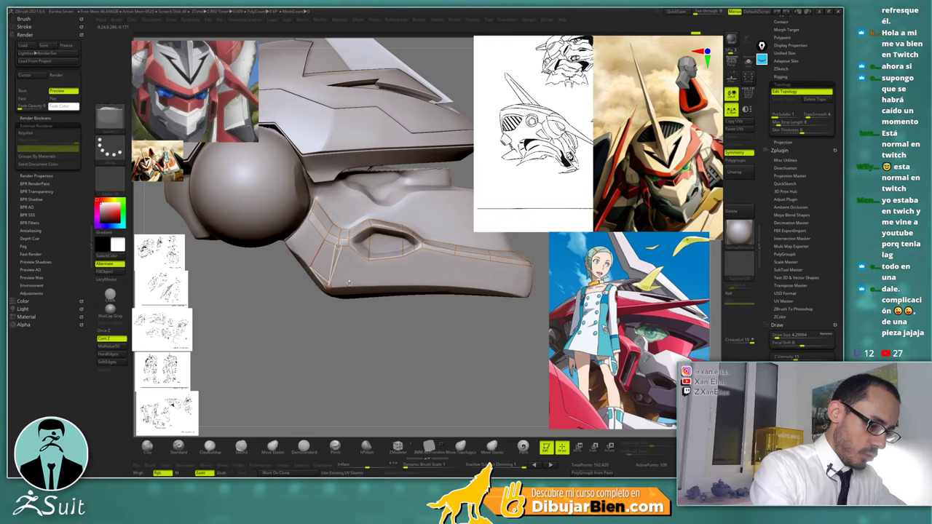
pyautogui.click(368, 259)
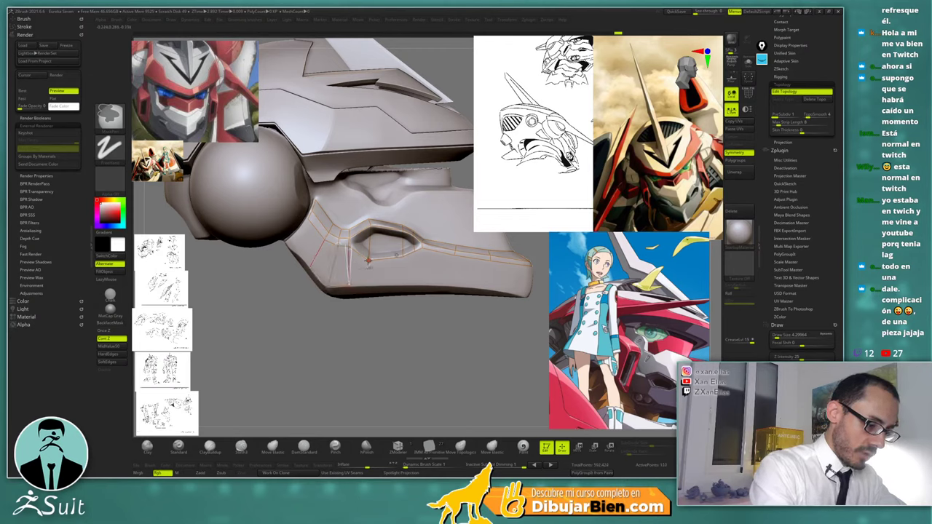
pyautogui.click(369, 285)
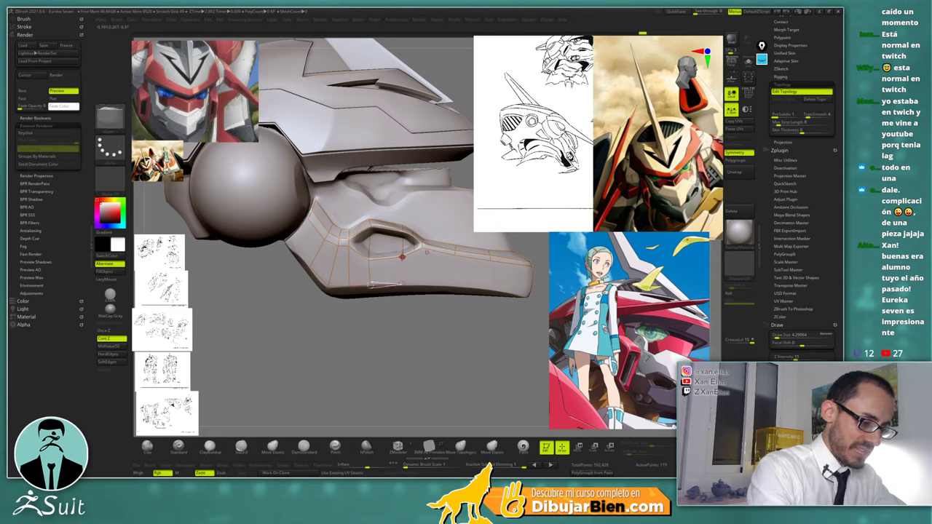
pyautogui.click(401, 257)
pyautogui.click(401, 282)
# Save the project over the existing Eureka Seven.zpr file
pyautogui.hotkey('ctrl', 's')
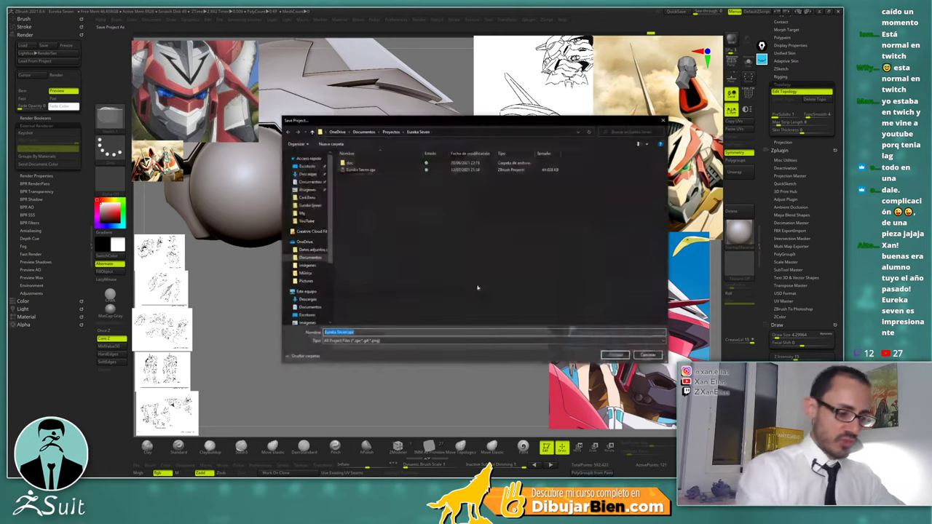
pyautogui.doubleClick(361, 170)
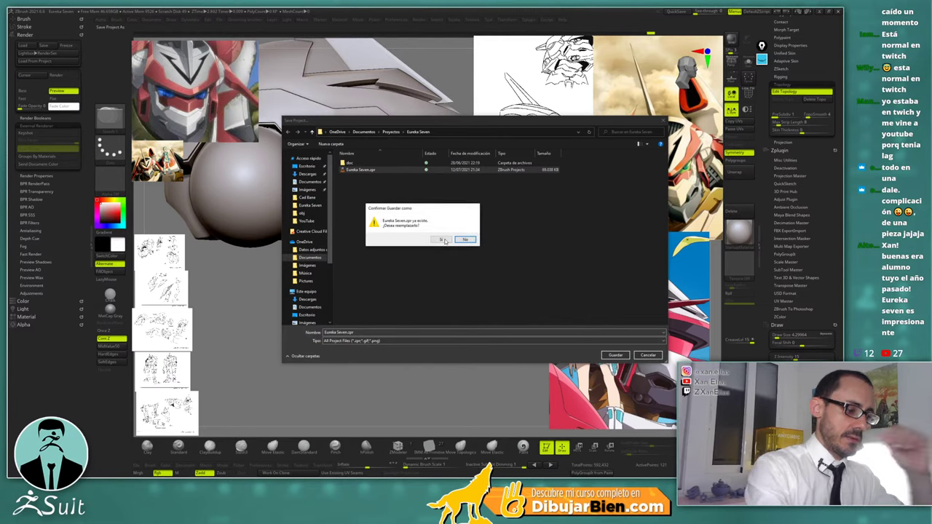
pyautogui.click(441, 239)
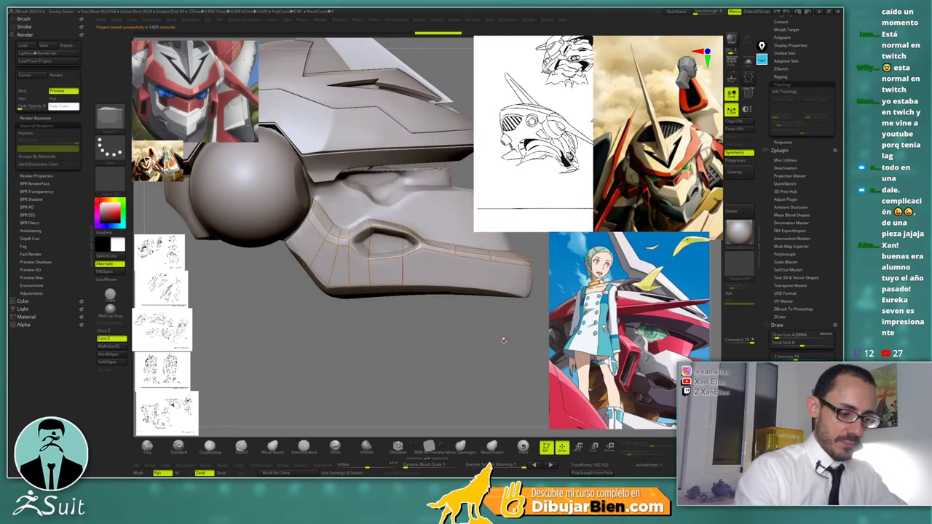
pyautogui.moveTo(502, 340)
pyautogui.mouseDown()
pyautogui.moveTo(493, 343)
pyautogui.moveTo(513, 336)
pyautogui.mouseUp()
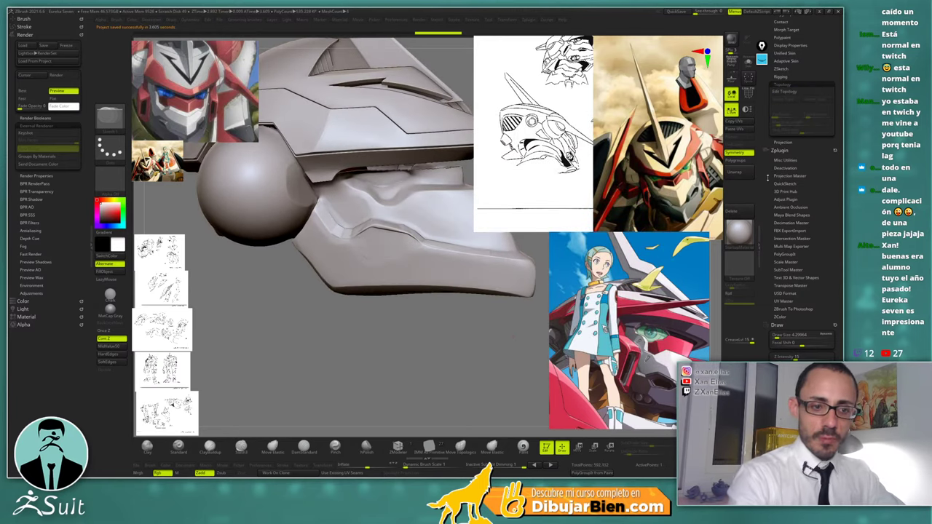
# Turn topology editing back on and continue the vertical quads forward from below the cheek opening to the lower jaw edge
pyautogui.moveTo(767, 177); pyautogui.dragTo(768, 198)
pyautogui.click(784, 141)
pyautogui.moveTo(462, 328)
pyautogui.mouseDown()
pyautogui.moveTo(407, 343)
pyautogui.moveTo(402, 332)
pyautogui.mouseUp()
pyautogui.click(362, 298)
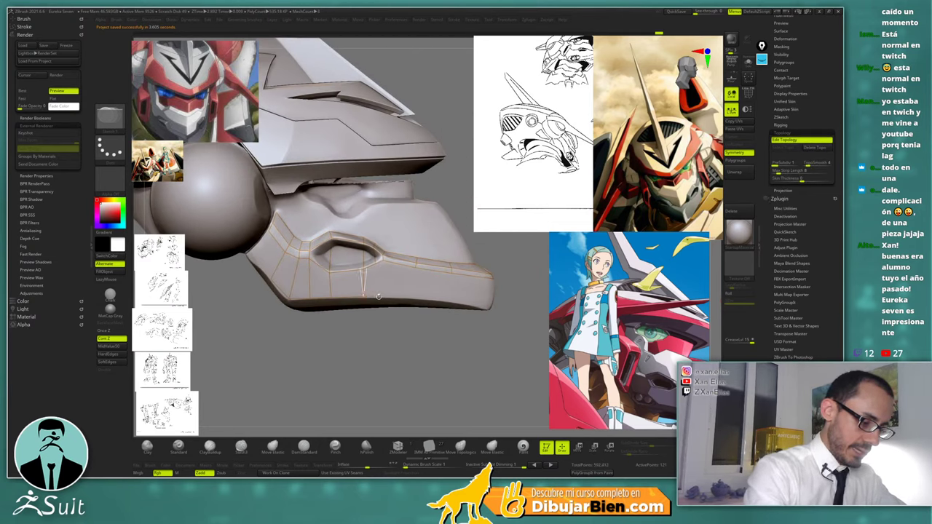
pyautogui.click(377, 263)
pyautogui.keyDown('ctrl'); pyautogui.click(385, 259); pyautogui.keyUp('ctrl')
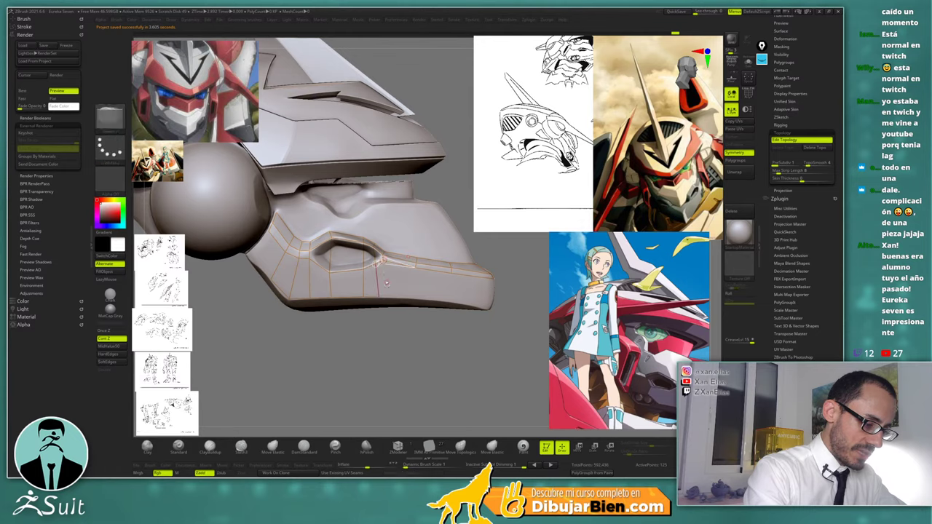
pyautogui.click(388, 296)
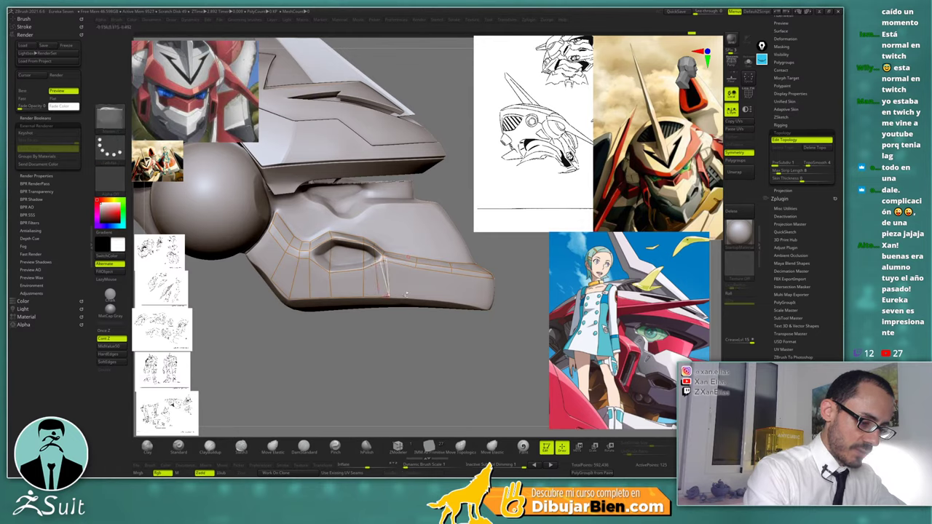
pyautogui.click(413, 295)
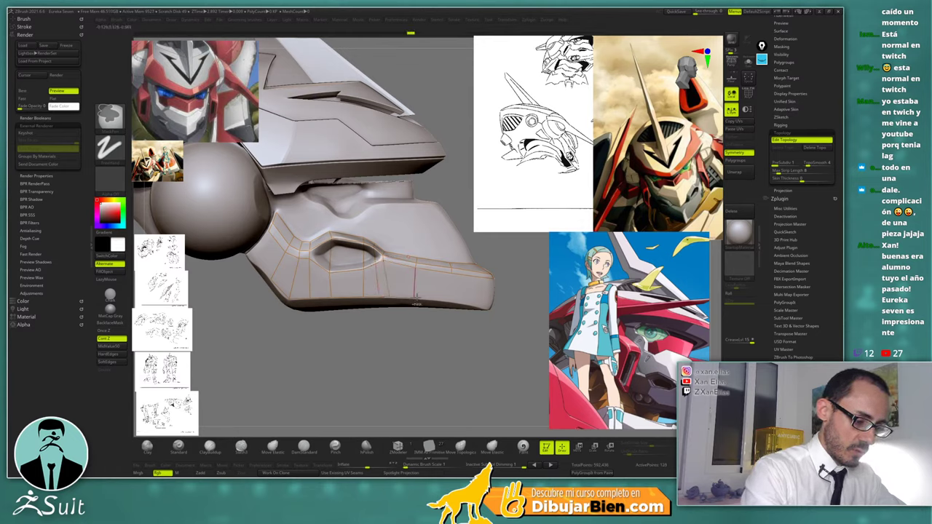
# Complete the lower row of jaw topology with quads reaching the bottom corner of the chin tip
pyautogui.click(451, 273)
pyautogui.keyDown('alt'); pyautogui.moveTo(451, 273); pyautogui.dragTo(410, 258, button='right'); pyautogui.keyUp('alt')
pyautogui.press('ctrl')
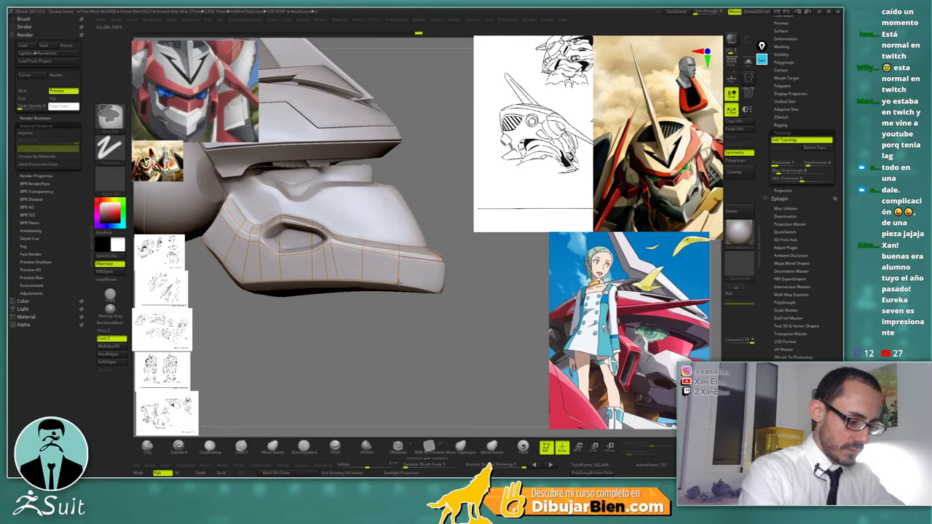
pyautogui.keyDown('ctrl'); pyautogui.click(398, 281); pyautogui.keyUp('ctrl')
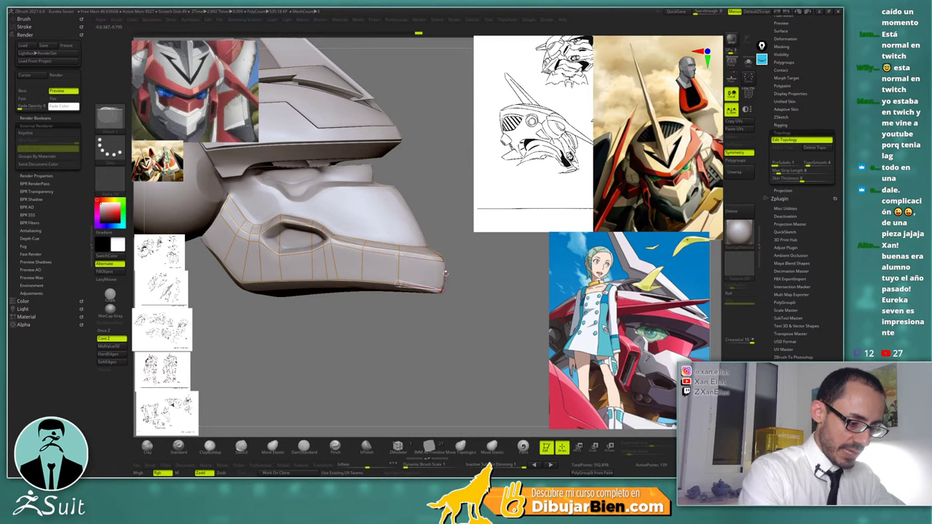
# Extend the rear end of the jaw topology with quads along the edge beside the ear sphere
pyautogui.moveTo(450, 266); pyautogui.dragTo(431, 277, button='right')
pyautogui.keyDown('alt'); pyautogui.moveTo(431, 276); pyautogui.dragTo(400, 284, button='right'); pyautogui.keyUp('alt')
pyautogui.press('ctrl')
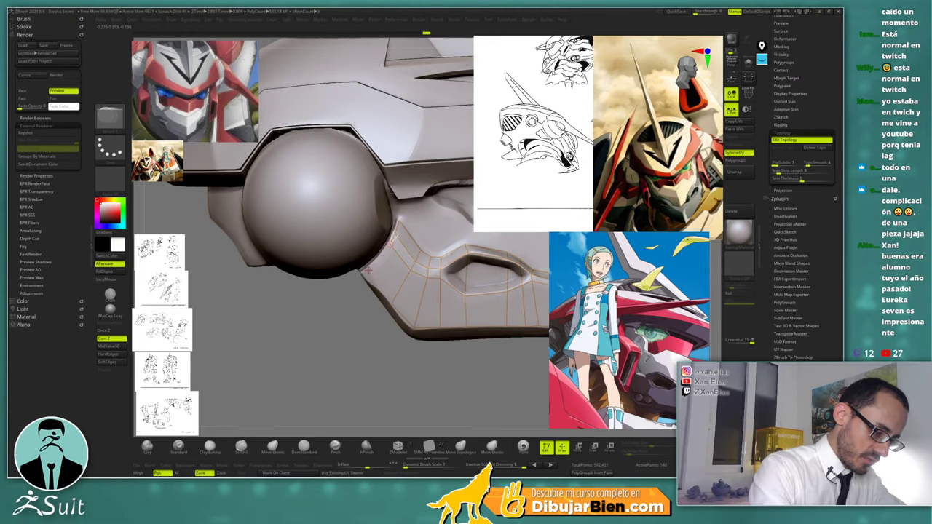
pyautogui.click(369, 270)
pyautogui.keyDown('ctrl'); pyautogui.moveTo(386, 291); pyautogui.dragTo(413, 294, button='right'); pyautogui.keyUp('ctrl')
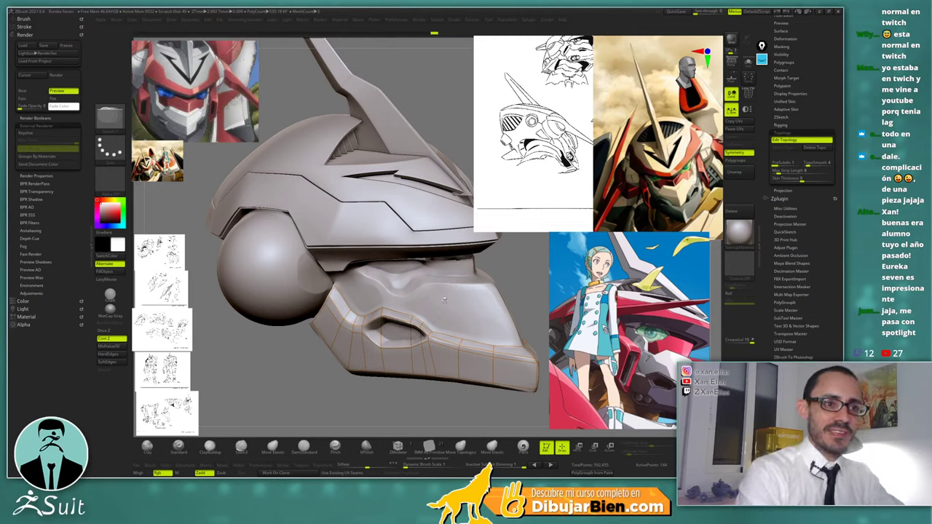
pyautogui.moveTo(439, 301); pyautogui.dragTo(495, 298, button='right')
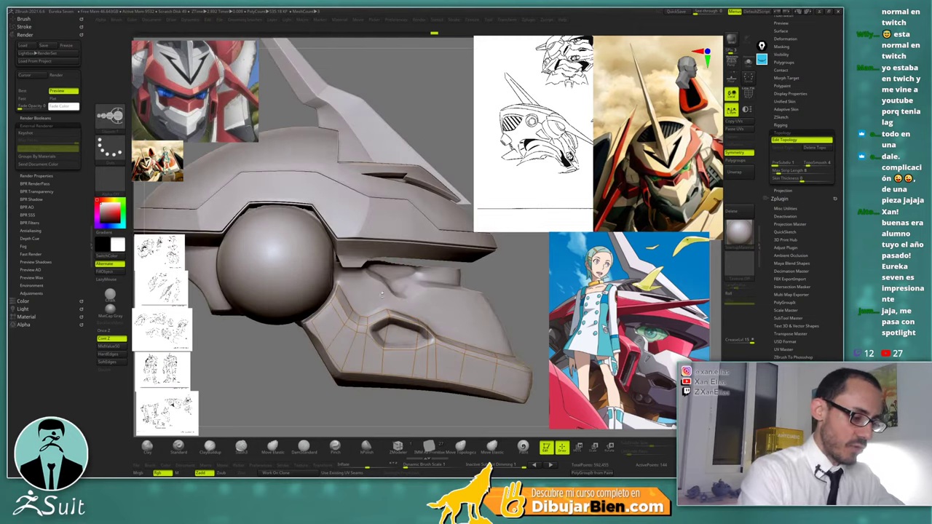
pyautogui.keyDown('alt'); pyautogui.moveTo(366, 298); pyautogui.dragTo(492, 319, button='right'); pyautogui.keyUp('alt')
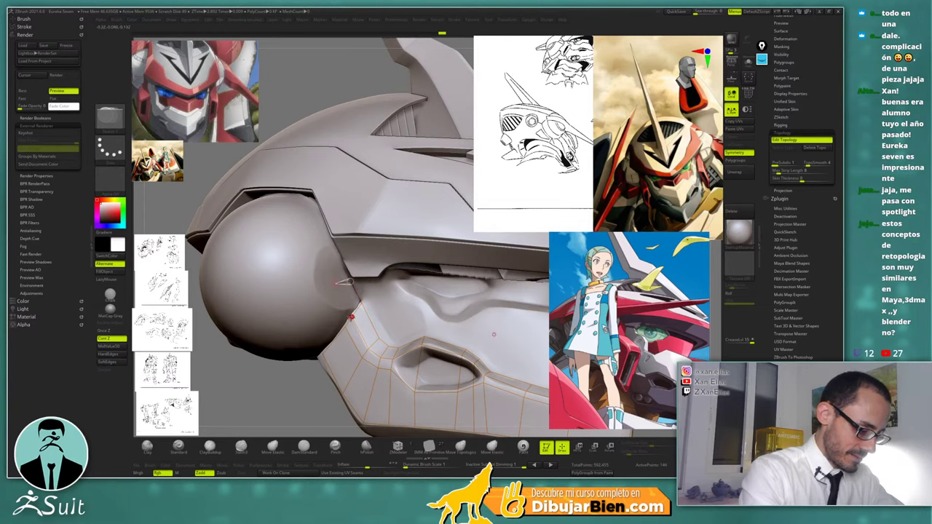
pyautogui.moveTo(353, 309); pyautogui.dragTo(423, 304, button='right')
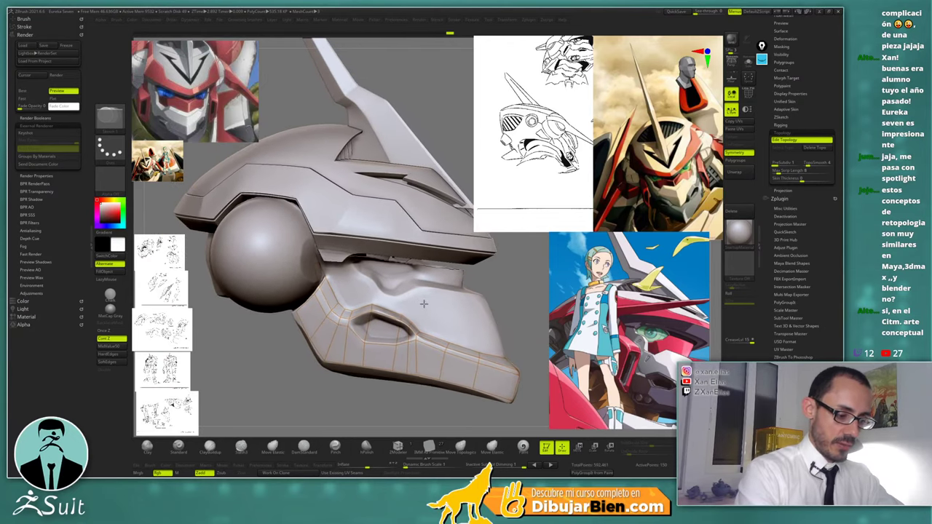
# Add topology quads above the cheek opening, following the upper ridge of the cheek
pyautogui.keyDown('ctrl'); pyautogui.click(371, 305); pyautogui.keyUp('ctrl')
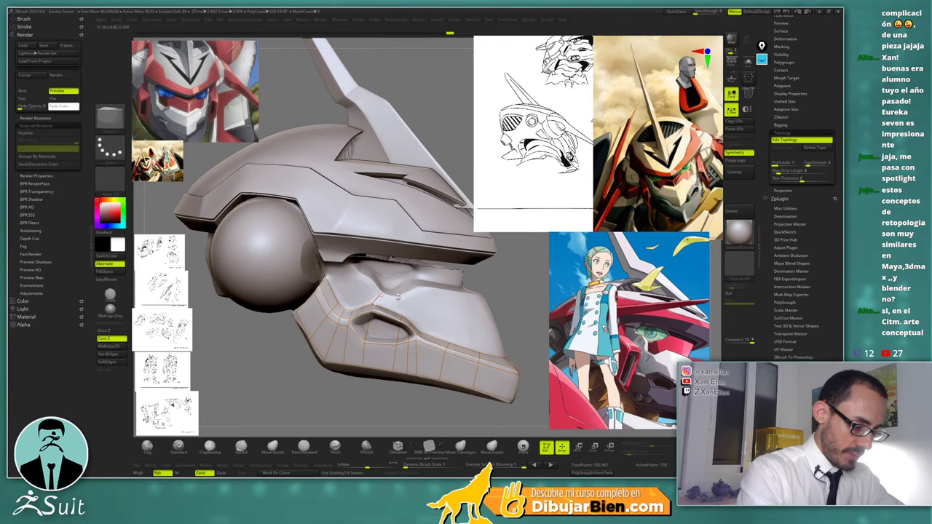
pyautogui.keyDown('ctrl'); pyautogui.click(398, 298); pyautogui.keyUp('ctrl')
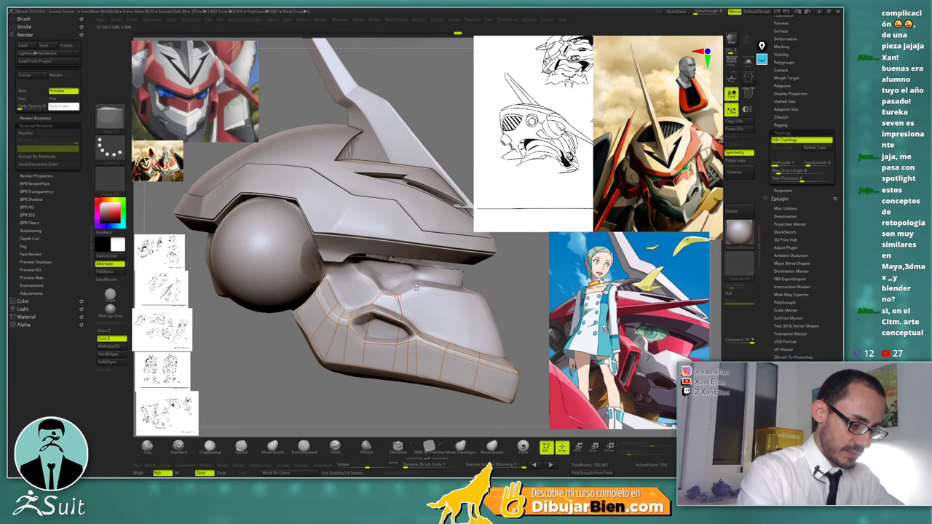
pyautogui.click(411, 323)
pyautogui.keyDown('ctrl'); pyautogui.click(417, 289); pyautogui.keyUp('ctrl')
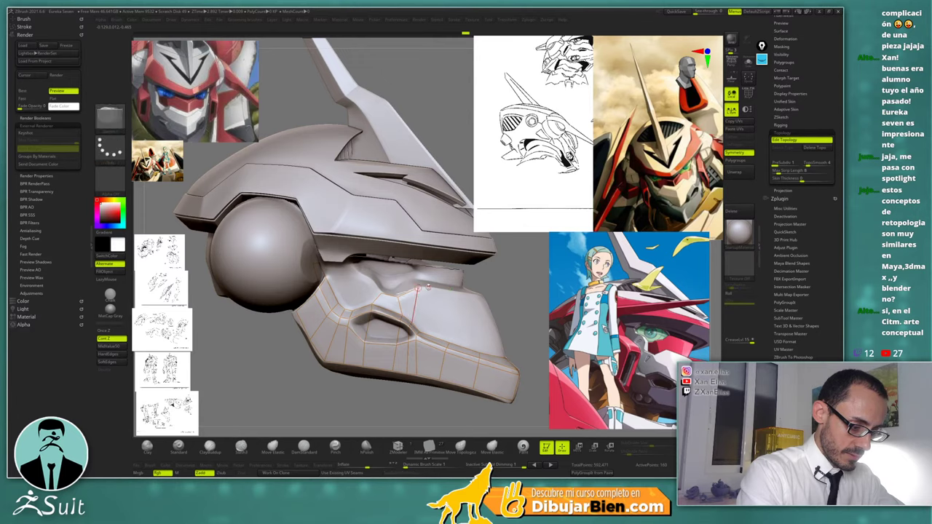
# Extend the upper cheek quads forward to the front edge of the face, joining them to the jaw strip
pyautogui.moveTo(440, 315)
pyautogui.mouseDown(button='right')
pyautogui.moveTo(393, 310)
pyautogui.moveTo(412, 291)
pyautogui.mouseUp(button='right')
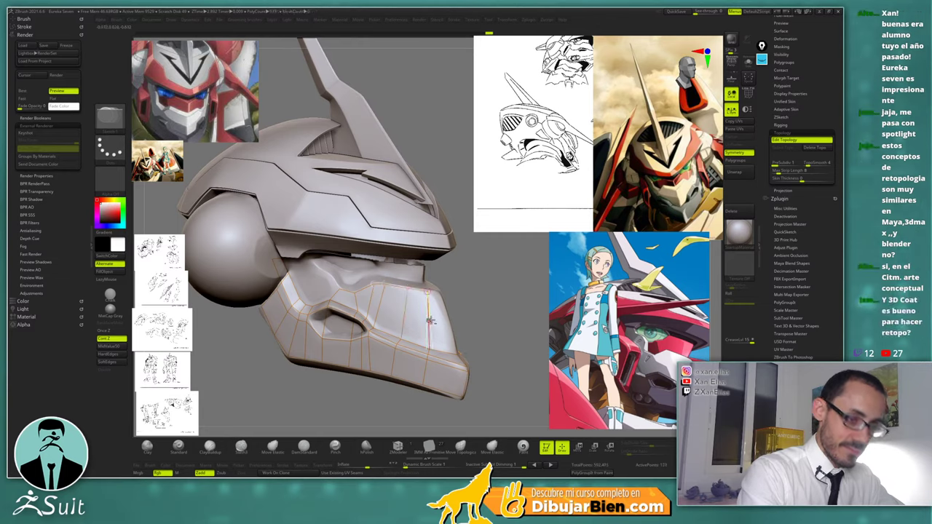
pyautogui.moveTo(429, 320); pyautogui.dragTo(419, 297)
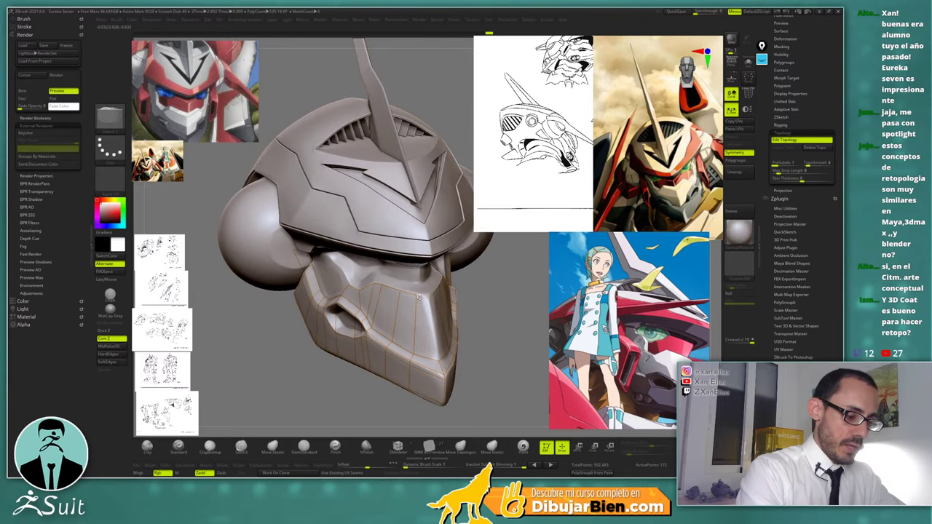
pyautogui.click(419, 297)
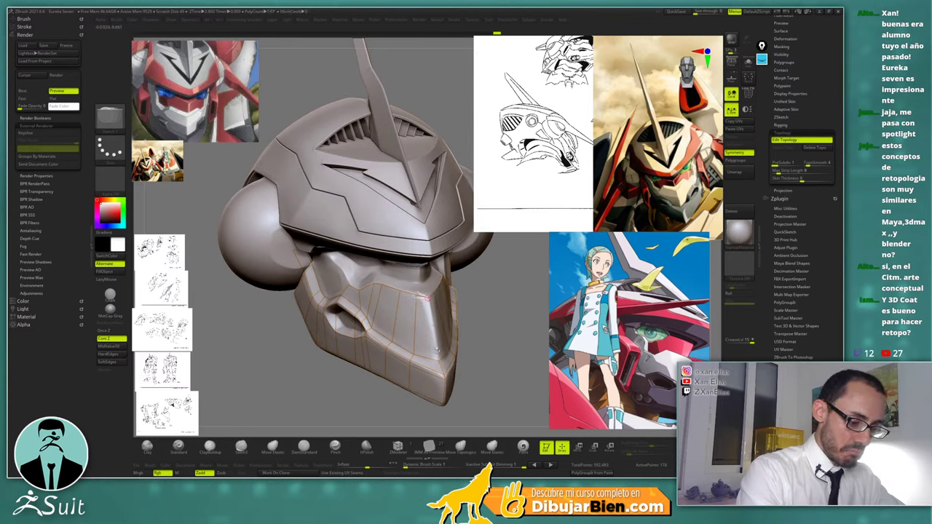
pyautogui.moveTo(424, 334); pyautogui.dragTo(395, 312)
pyautogui.keyDown('ctrl'); pyautogui.moveTo(395, 314); pyautogui.dragTo(392, 323, button='right'); pyautogui.keyUp('ctrl')
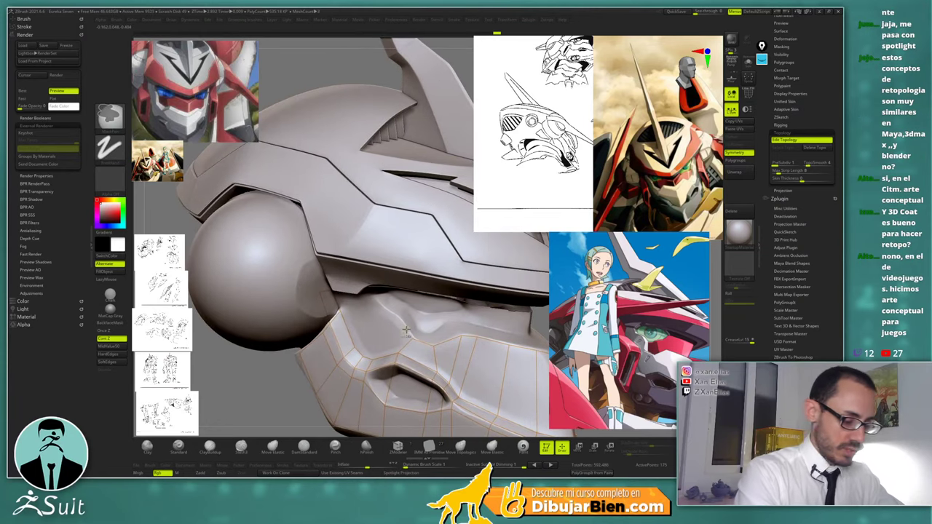
# Fill the rear upper cheek with quads from above the cheek opening to the ear sphere and the helmet's lower edge
pyautogui.keyDown('ctrl'); pyautogui.click(412, 340); pyautogui.keyUp('ctrl')
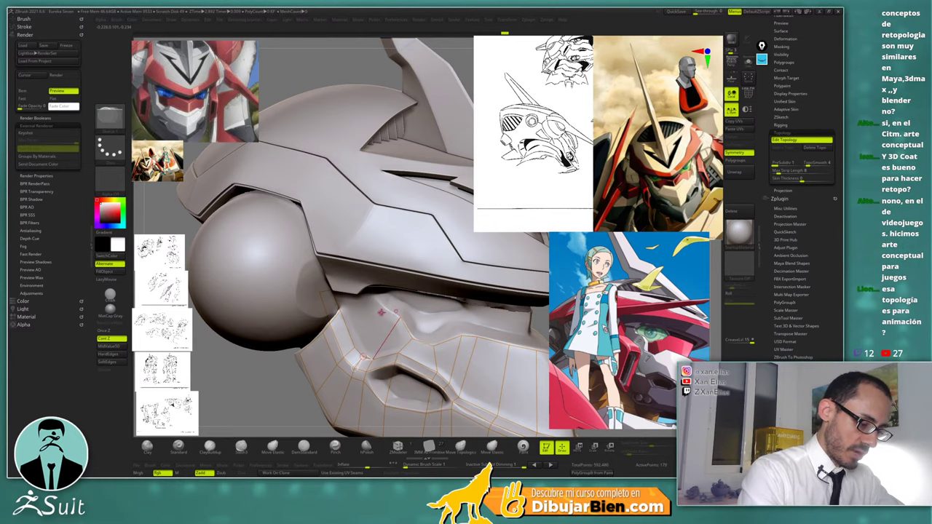
pyautogui.keyDown('alt'); pyautogui.moveTo(395, 315); pyautogui.dragTo(385, 290, button='right'); pyautogui.keyUp('alt')
pyautogui.press('ctrl')
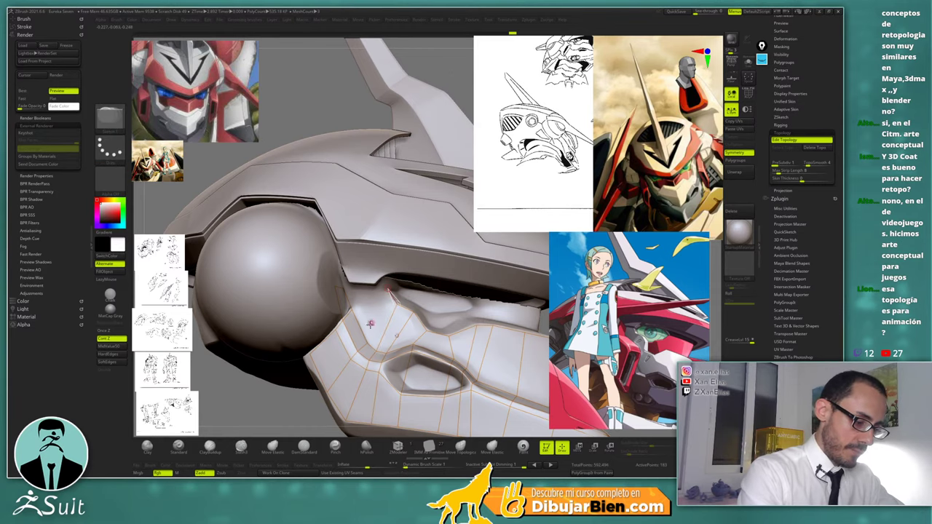
pyautogui.keyDown('alt'); pyautogui.moveTo(374, 329); pyautogui.dragTo(378, 351, button='right'); pyautogui.keyUp('alt')
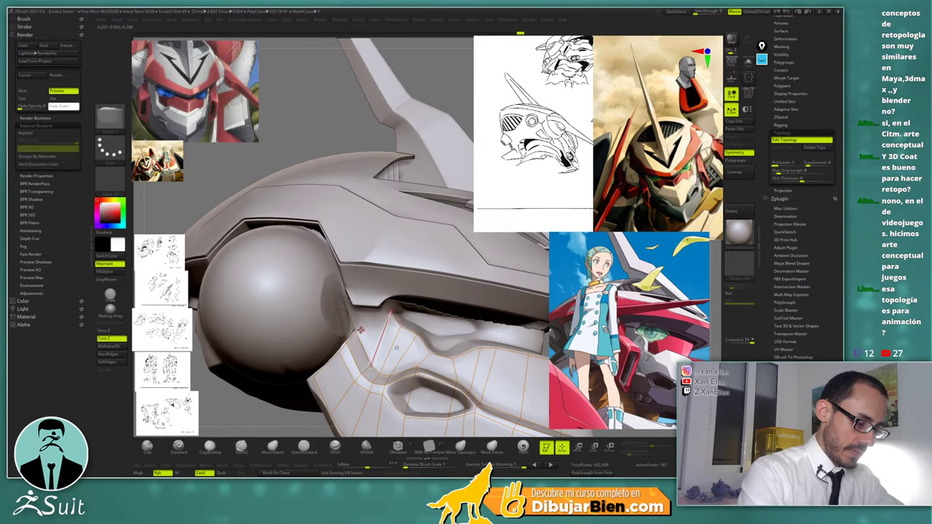
pyautogui.press('ctrl')
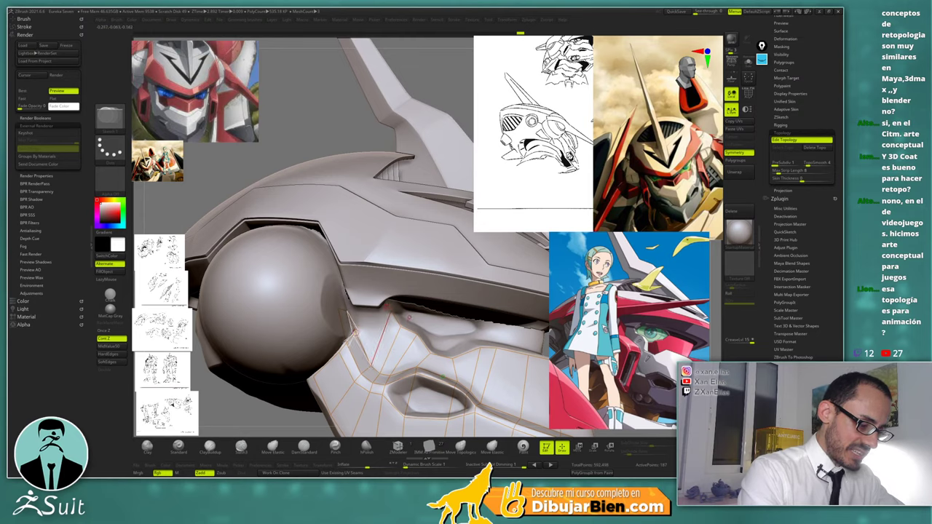
pyautogui.keyDown('ctrl'); pyautogui.click(386, 302); pyautogui.keyUp('ctrl')
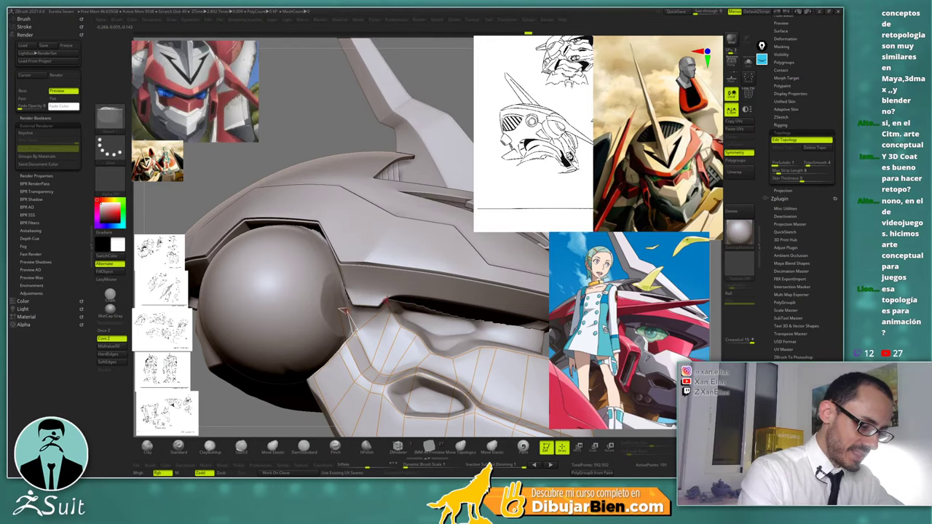
pyautogui.click(387, 304)
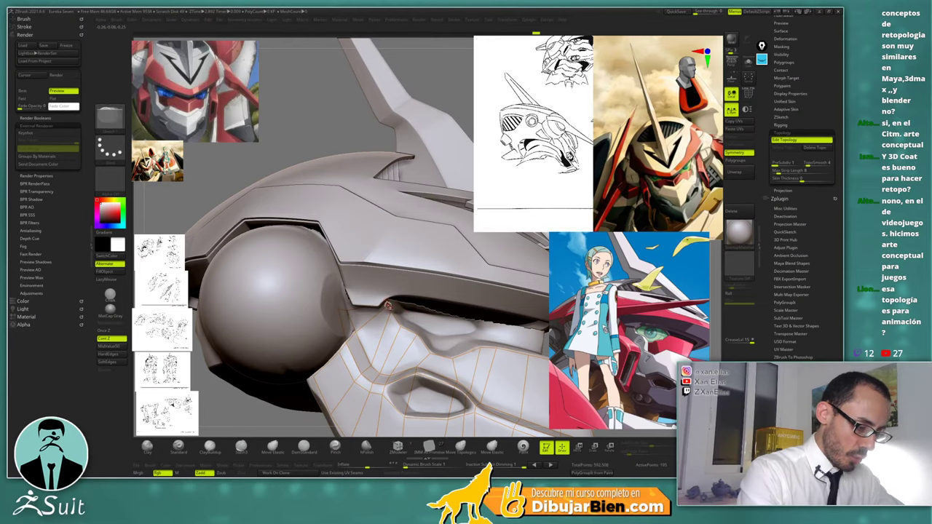
pyautogui.keyDown('ctrl'); pyautogui.moveTo(387, 304); pyautogui.dragTo(359, 203, button='right'); pyautogui.keyUp('ctrl')
pyautogui.moveTo(473, 280); pyautogui.dragTo(373, 313, button='right')
pyautogui.moveTo(372, 313); pyautogui.dragTo(371, 304)
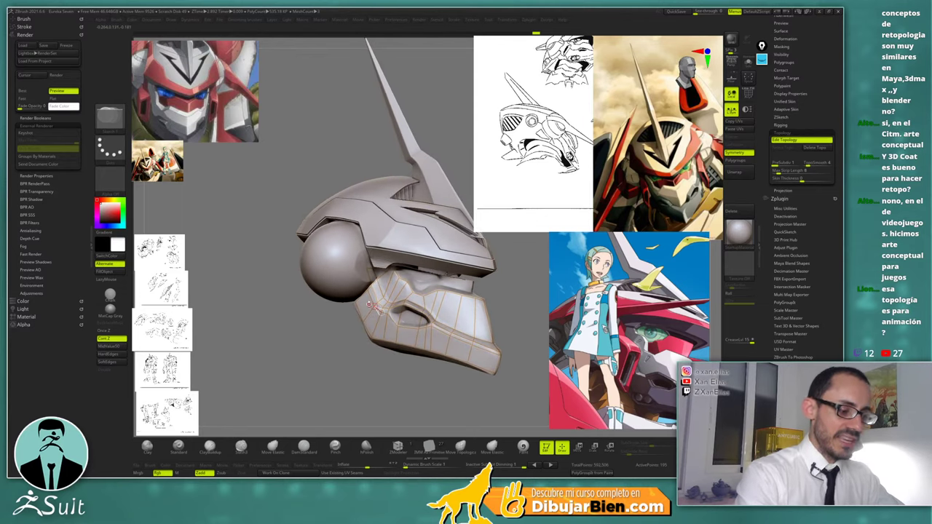
pyautogui.moveTo(369, 304); pyautogui.dragTo(403, 269, button='right')
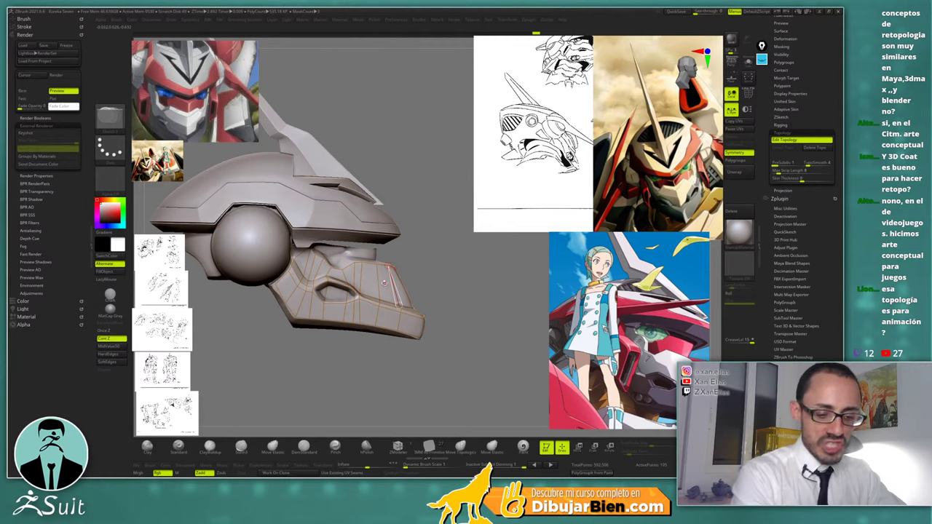
pyautogui.moveTo(374, 291); pyautogui.dragTo(388, 269)
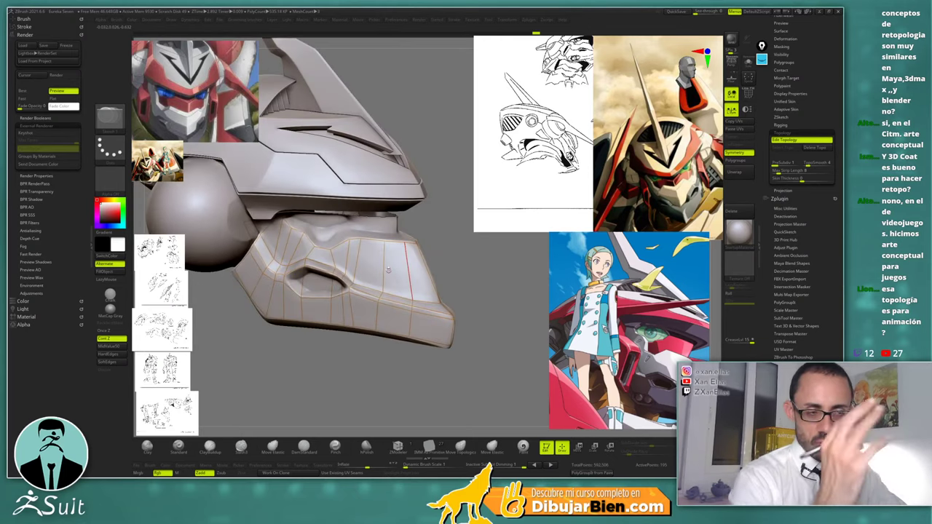
# Try to extend the topology with quads across the underside of the jaw behind the chin tip, and undo them
pyautogui.moveTo(461, 293)
pyautogui.mouseDown()
pyautogui.moveTo(472, 331)
pyautogui.moveTo(469, 283)
pyautogui.moveTo(463, 290)
pyautogui.moveTo(477, 274)
pyautogui.moveTo(473, 262)
pyautogui.moveTo(481, 274)
pyautogui.moveTo(480, 229)
pyautogui.moveTo(488, 243)
pyautogui.moveTo(448, 258)
pyautogui.mouseUp()
pyautogui.press('shift')
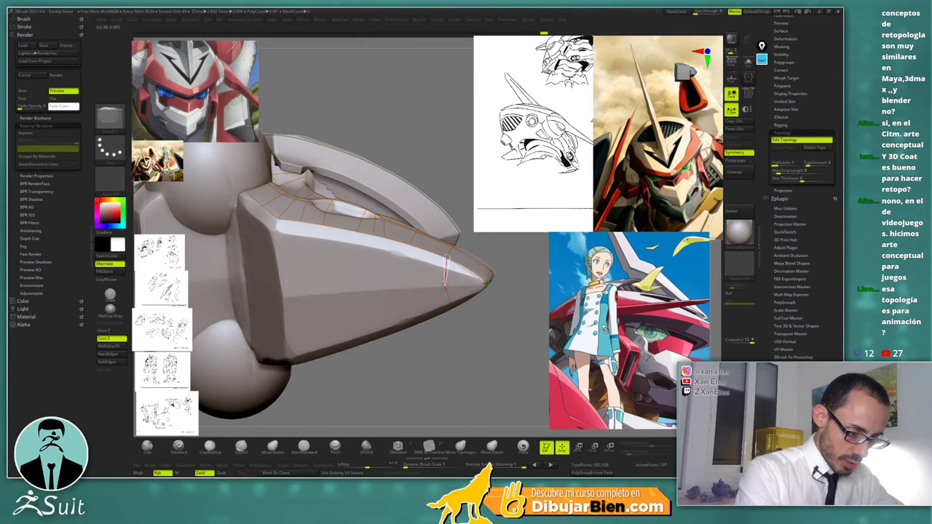
pyautogui.keyDown('ctrl'); pyautogui.click(410, 247); pyautogui.keyUp('ctrl')
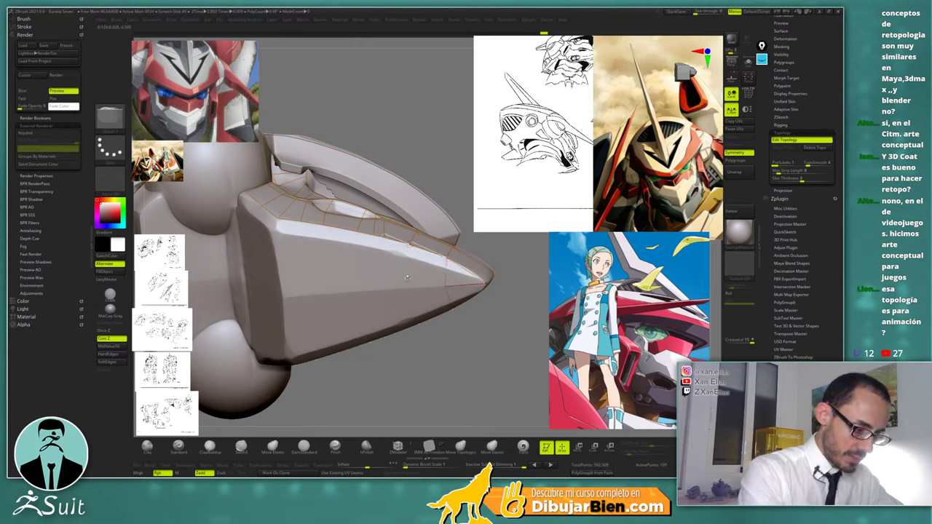
pyautogui.click(405, 288)
pyautogui.click(445, 286)
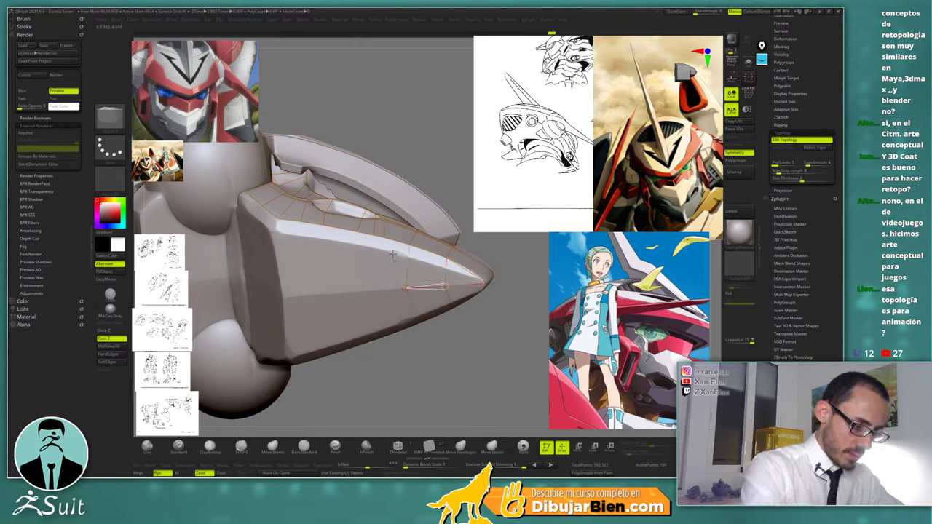
pyautogui.keyDown('ctrl'); pyautogui.click(384, 236); pyautogui.keyUp('ctrl')
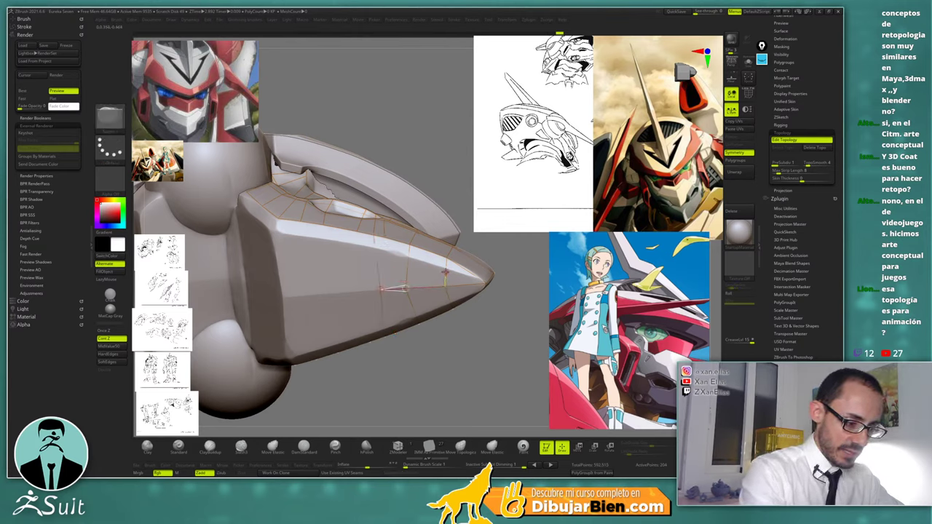
pyautogui.hotkey('ctrl', 'z')
pyautogui.hotkey('ctrl', 'z')
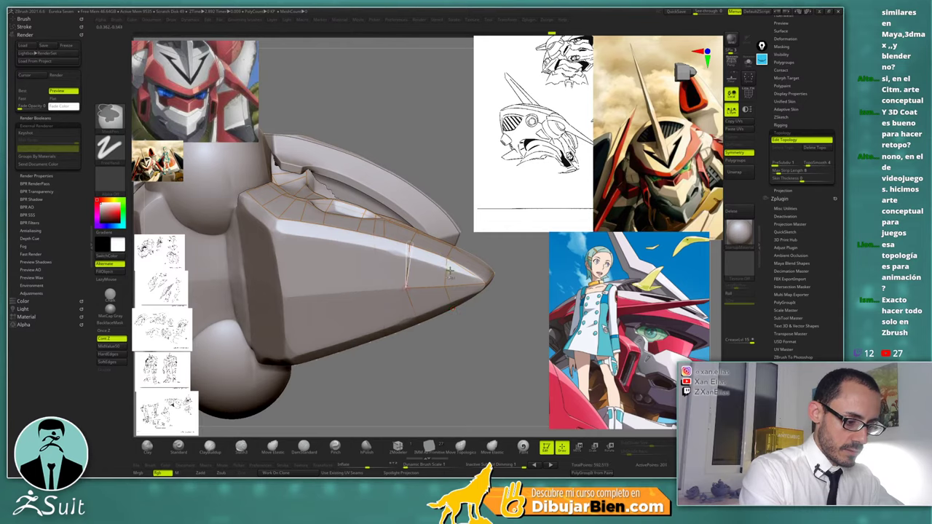
pyautogui.hotkey('ctrl', 'z')
pyautogui.hotkey('ctrl', 'z')
pyautogui.hotkey('ctrl', 'z')
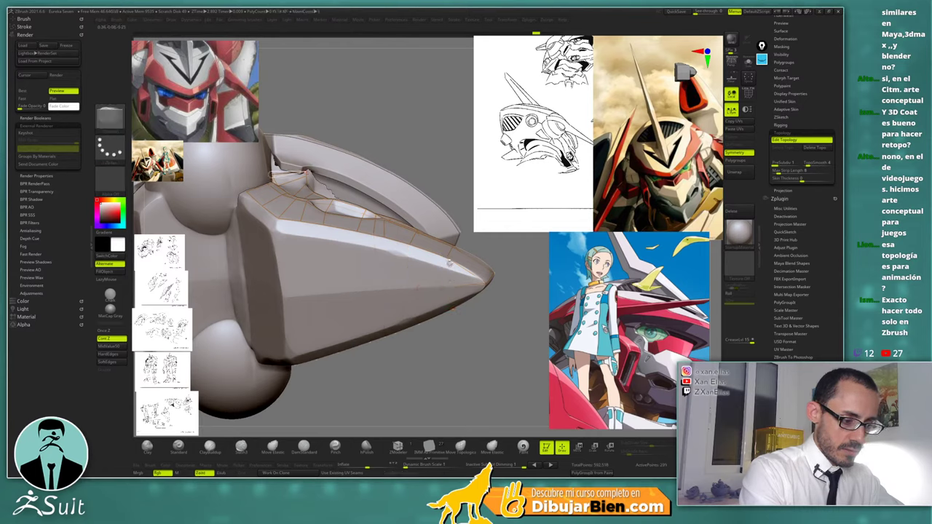
pyautogui.press('shift')
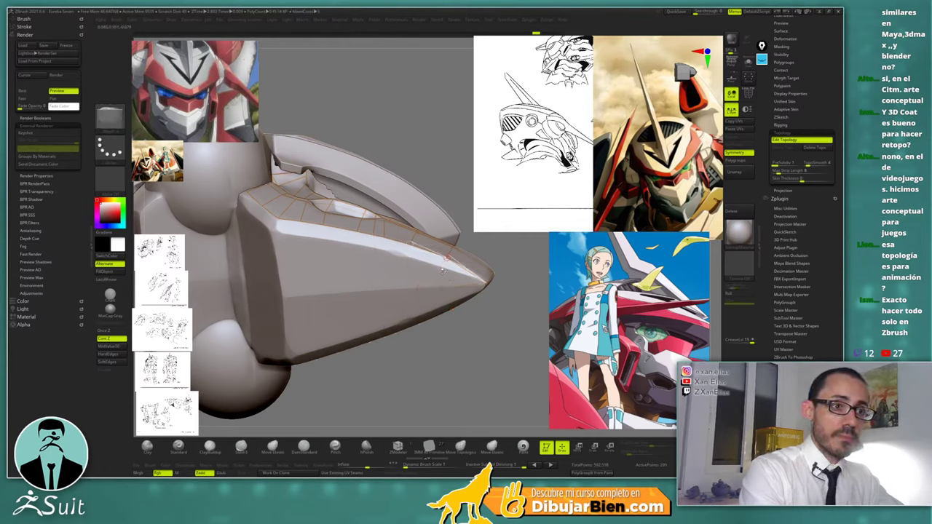
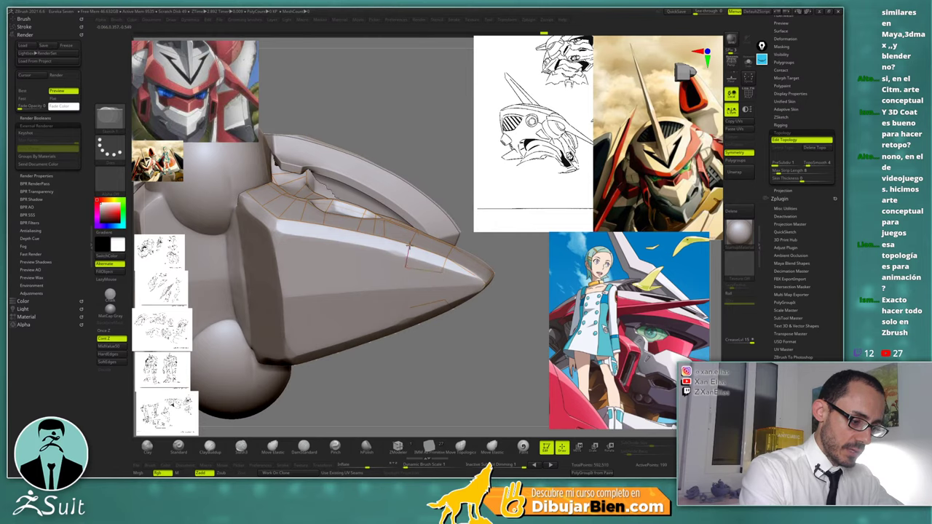
# Extend the retopology mesh with new quads across the jaw's underside, just behind the pointed tip
pyautogui.click(406, 267)
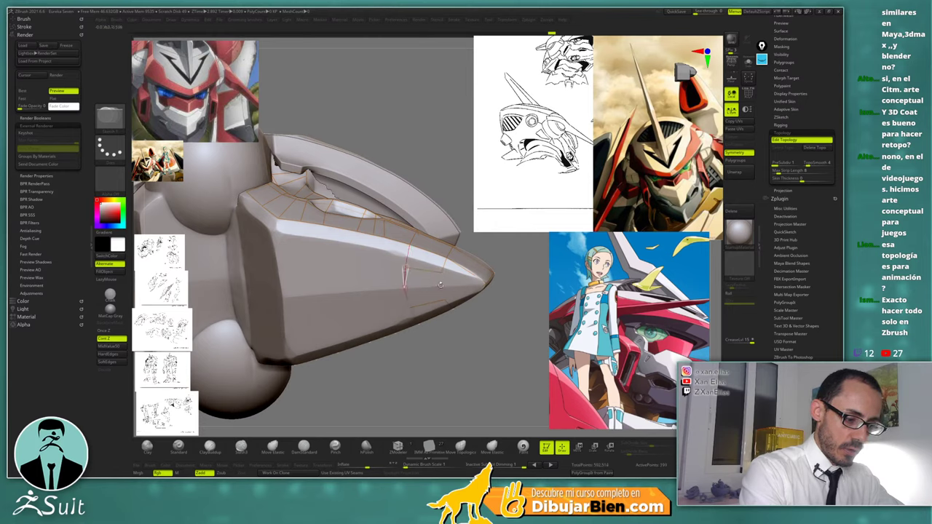
pyautogui.keyDown('ctrl'); pyautogui.click(385, 238); pyautogui.keyUp('ctrl')
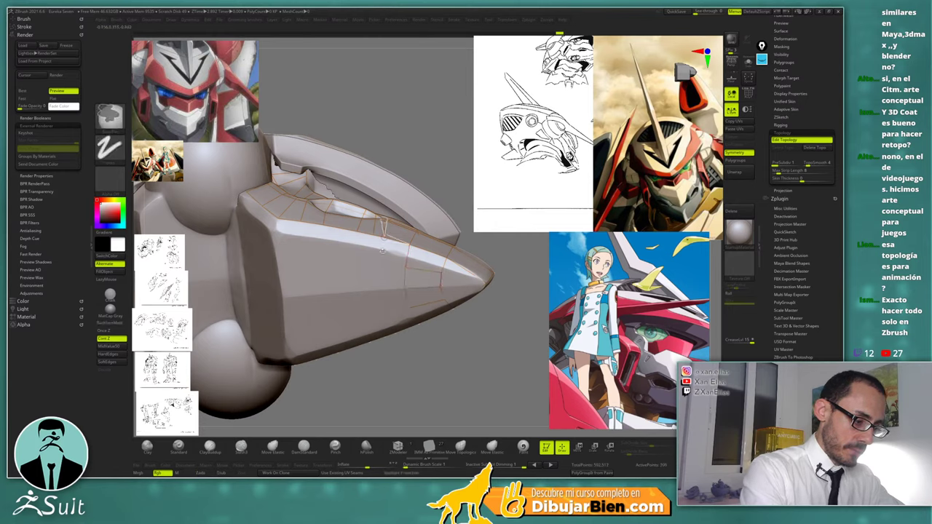
pyautogui.keyDown('ctrl'); pyautogui.click(382, 263); pyautogui.keyUp('ctrl')
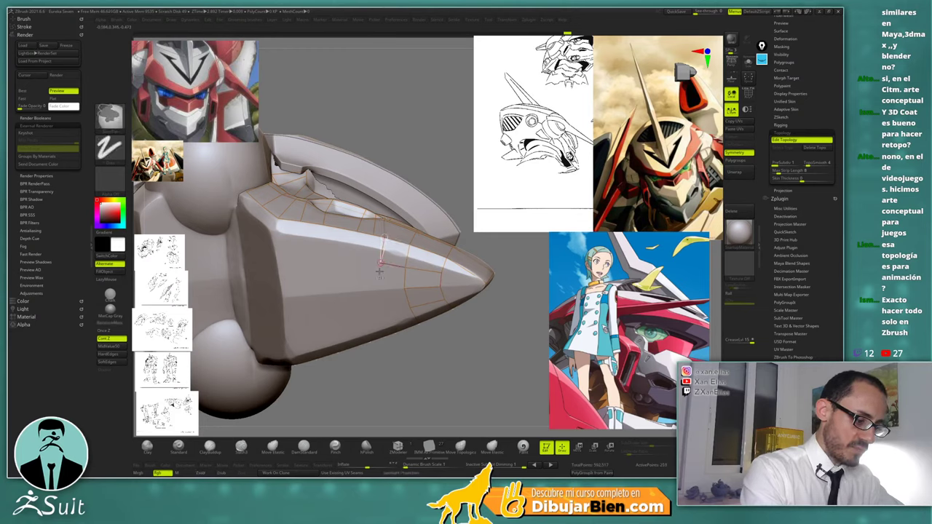
pyautogui.keyDown('alt'); pyautogui.moveTo(391, 279); pyautogui.dragTo(417, 282, button='right'); pyautogui.keyUp('alt')
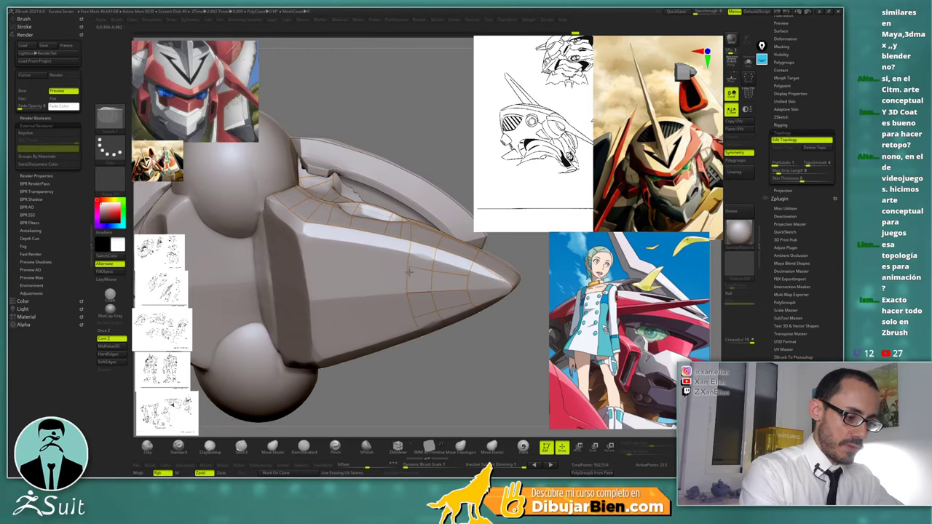
# Add two more rows of topology quads across the jaw's underside, continuing from the tip toward the rear
pyautogui.keyDown('ctrl'); pyautogui.click(399, 239); pyautogui.keyUp('ctrl')
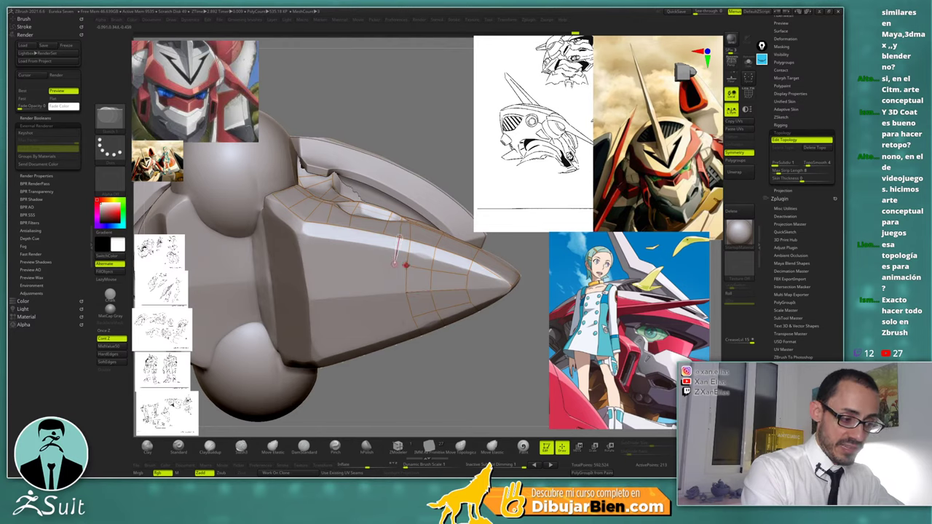
pyautogui.click(400, 263)
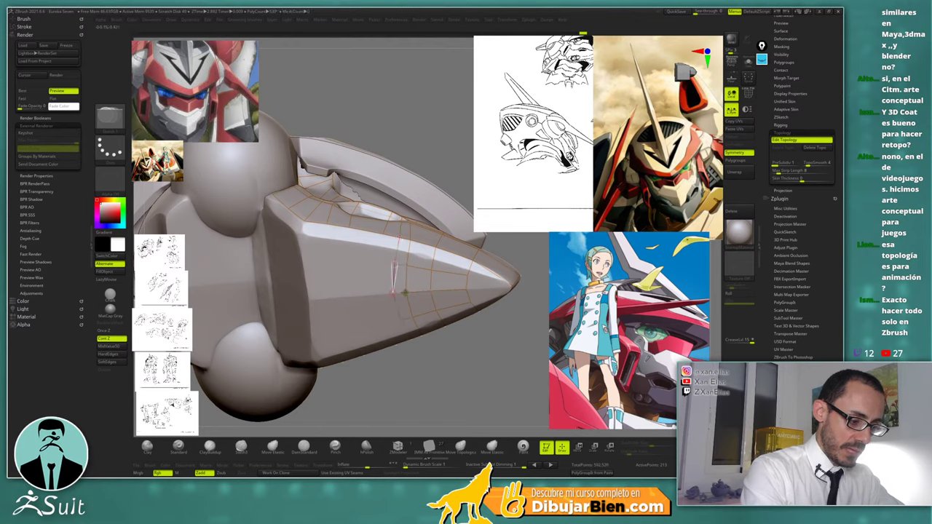
pyautogui.click(406, 292)
pyautogui.keyDown('ctrl'); pyautogui.click(383, 237); pyautogui.keyUp('ctrl')
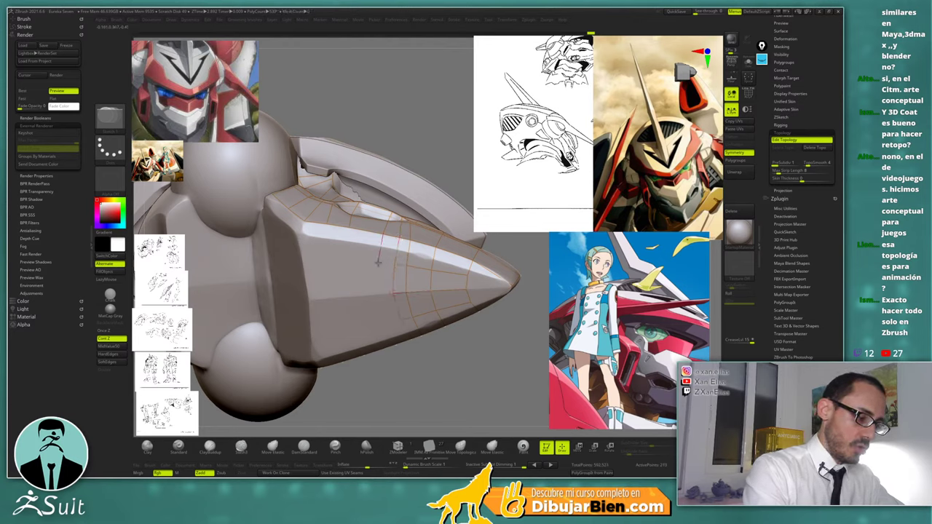
pyautogui.click(377, 263)
pyautogui.keyDown('ctrl'); pyautogui.click(378, 262); pyautogui.keyUp('ctrl')
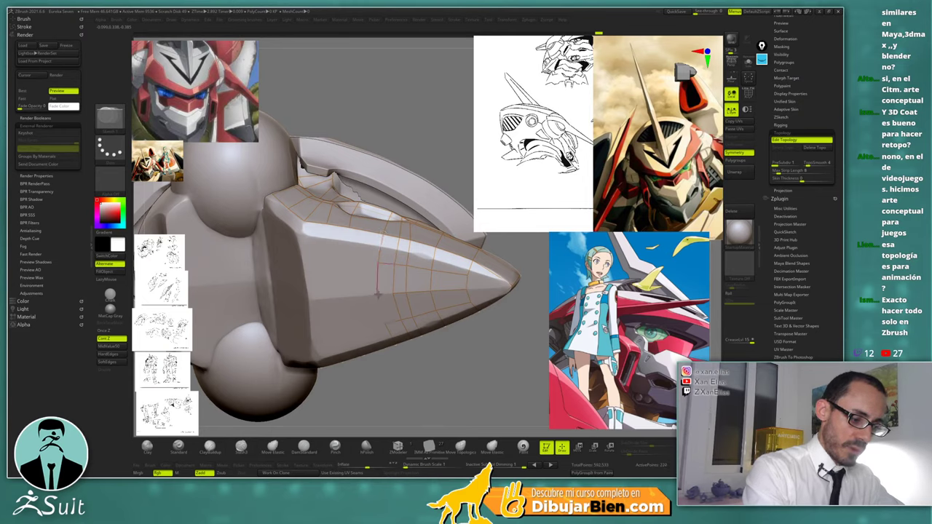
pyautogui.click(393, 293)
pyautogui.press('shift')
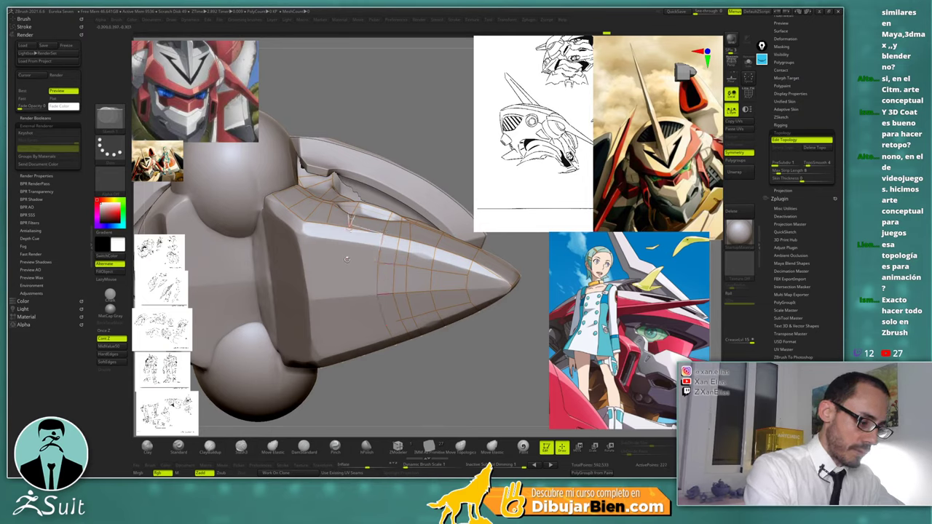
# Continue the topology grid over the middle of the jaw's underside with two wider rows of quads
pyautogui.click(347, 259)
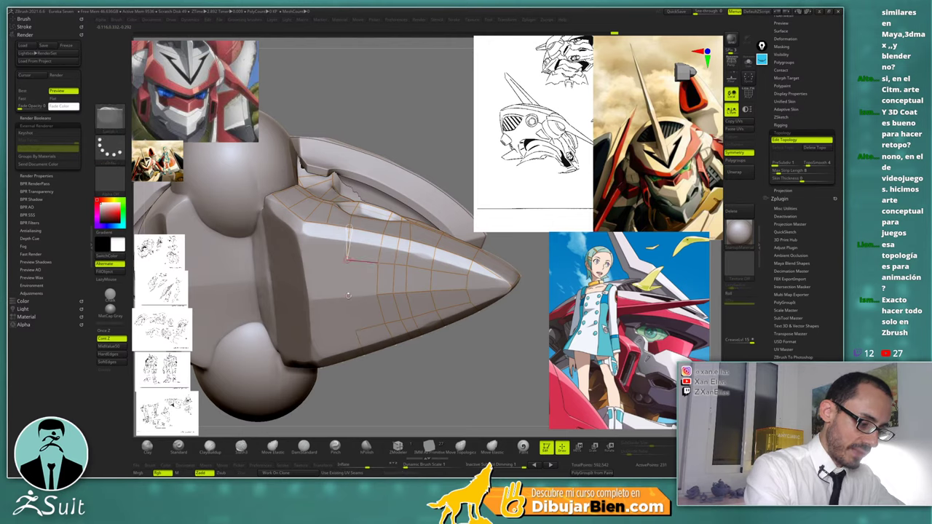
pyautogui.keyDown('ctrl'); pyautogui.click(349, 296); pyautogui.keyUp('ctrl')
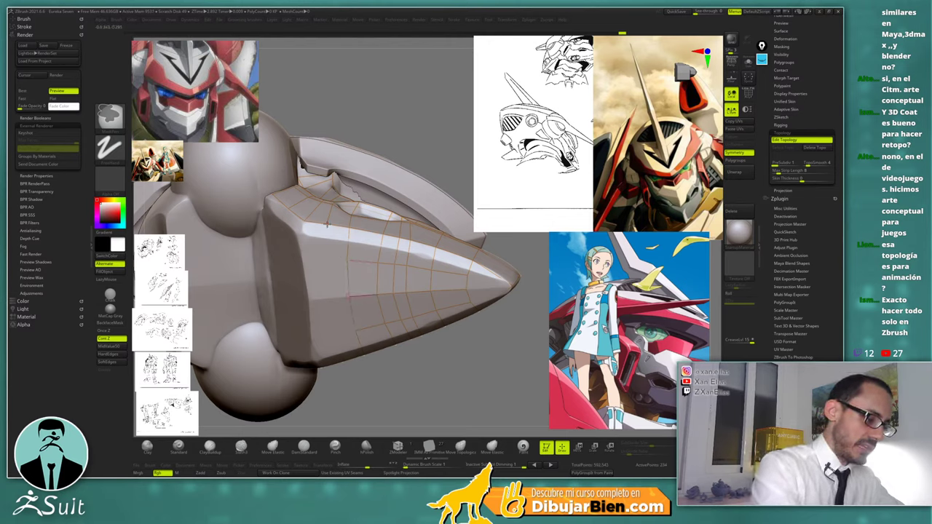
pyautogui.click(347, 260)
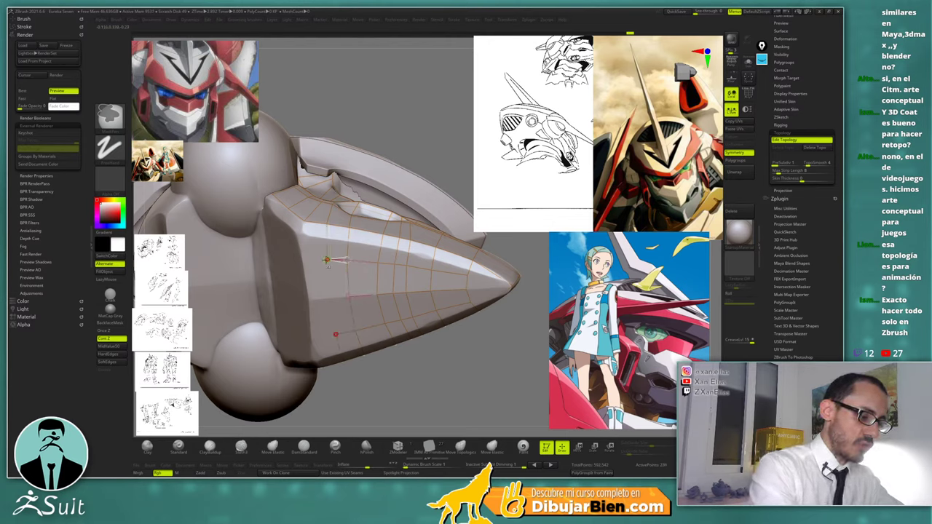
pyautogui.keyDown('ctrl'); pyautogui.click(326, 260); pyautogui.keyUp('ctrl')
pyautogui.click(331, 297)
pyautogui.click(350, 297)
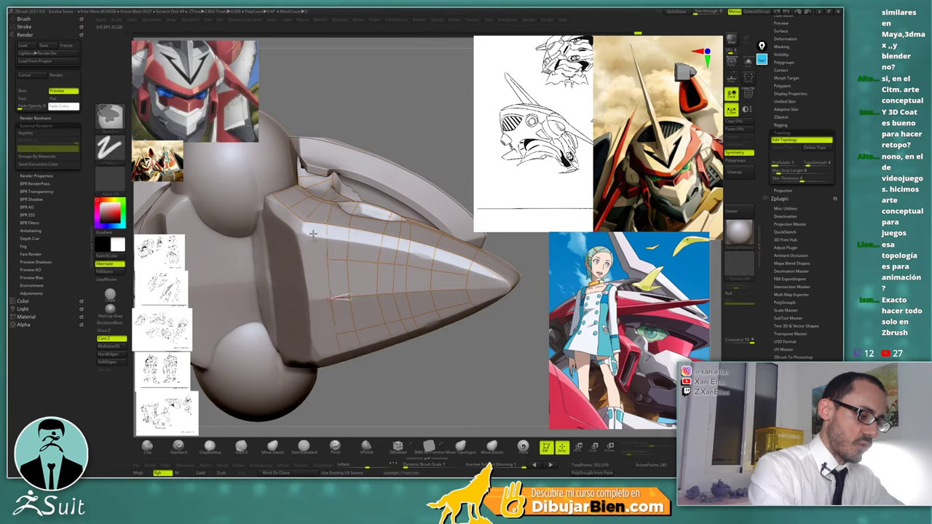
# Close the underside topology grid with a final row of quads along the jaw's rear edge
pyautogui.keyDown('ctrl'); pyautogui.click(305, 222); pyautogui.keyUp('ctrl')
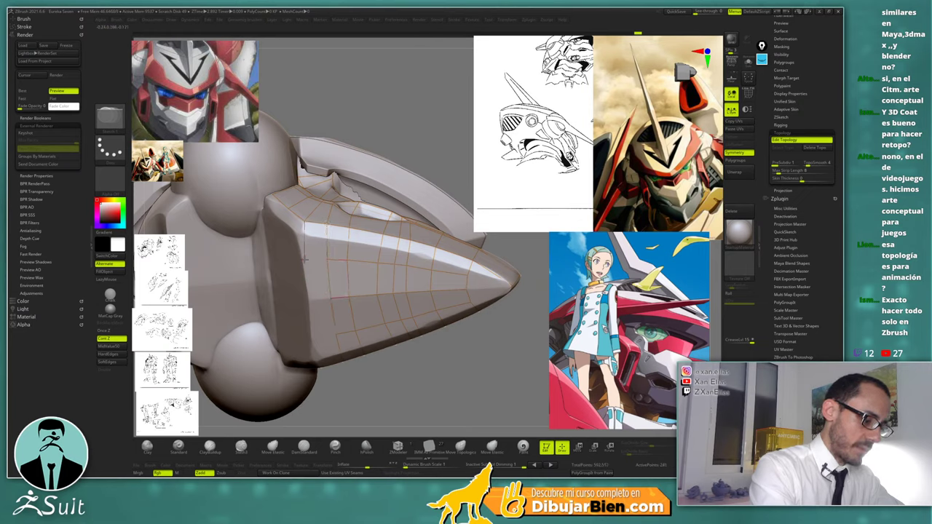
pyautogui.moveTo(326, 259); pyautogui.dragTo(304, 260)
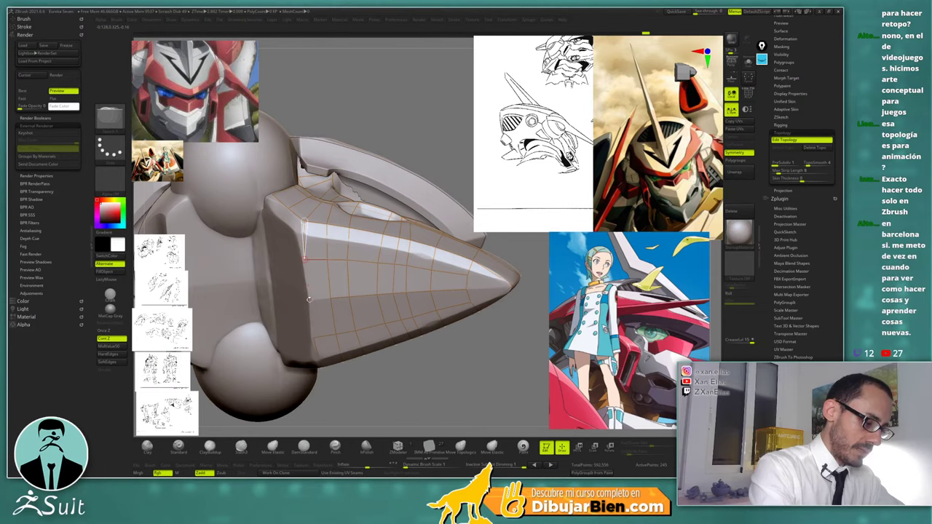
pyautogui.keyDown('ctrl'); pyautogui.moveTo(340, 287); pyautogui.dragTo(380, 273, button='right'); pyautogui.keyUp('ctrl')
pyautogui.keyDown('ctrl'); pyautogui.moveTo(425, 245); pyautogui.dragTo(429, 278, button='right'); pyautogui.keyUp('ctrl')
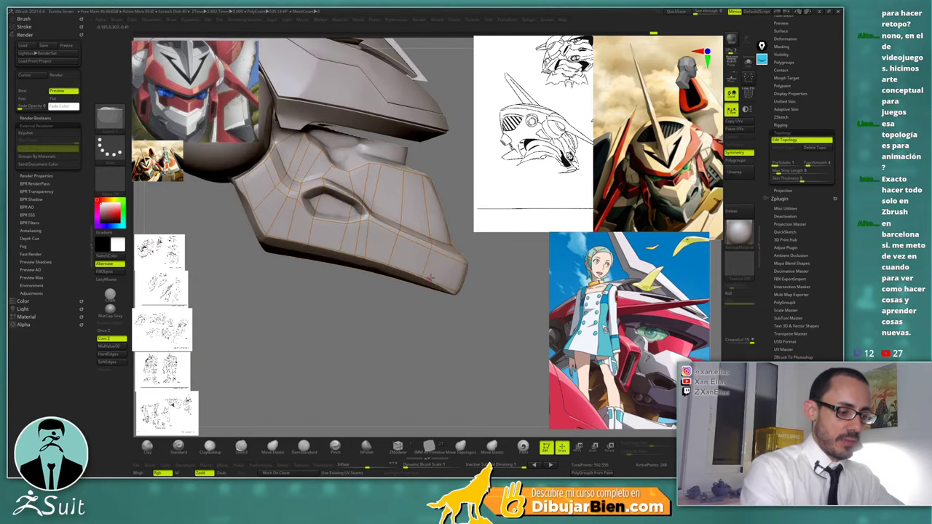
# Place topology points below the recessed slot on the jaw's side and connect them to the lower edge strip
pyautogui.moveTo(487, 273); pyautogui.dragTo(397, 342, button='right')
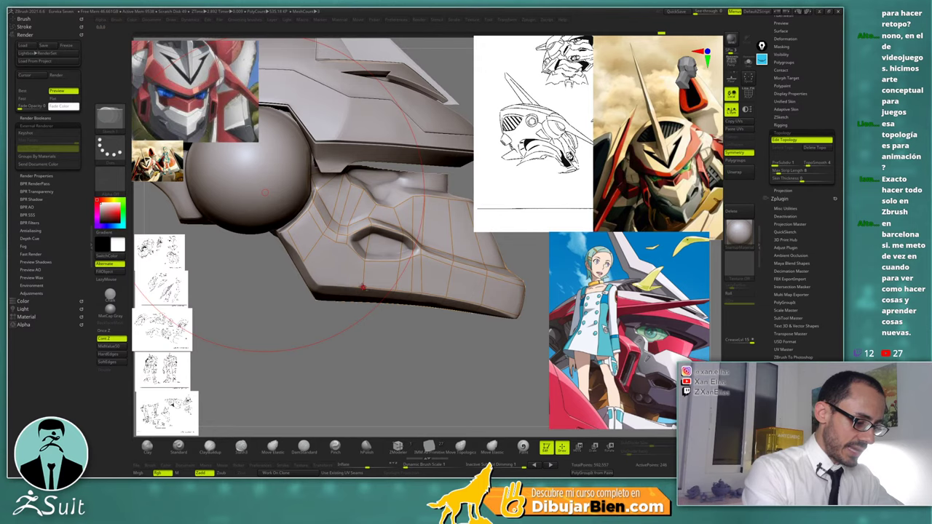
pyautogui.moveTo(363, 287); pyautogui.dragTo(377, 265, button='right')
pyautogui.keyDown('ctrl'); pyautogui.click(364, 262); pyautogui.keyUp('ctrl')
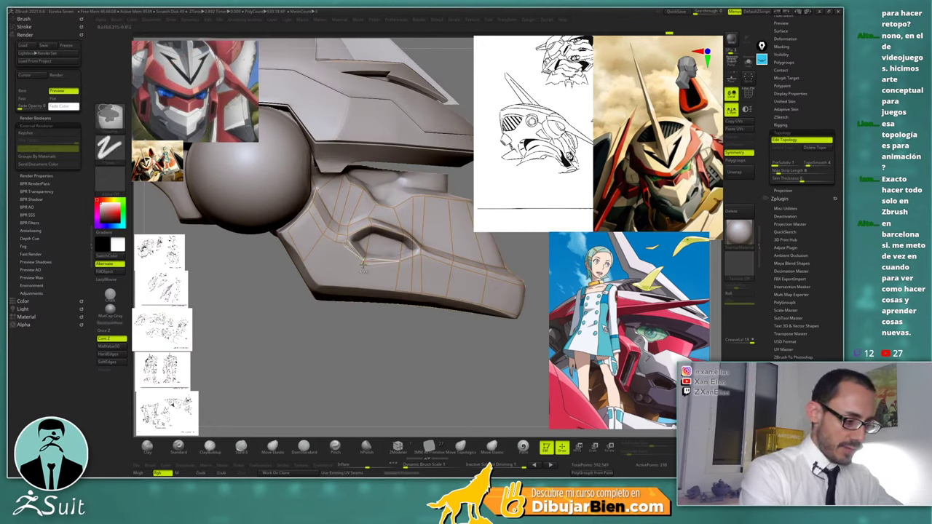
pyautogui.click(361, 273)
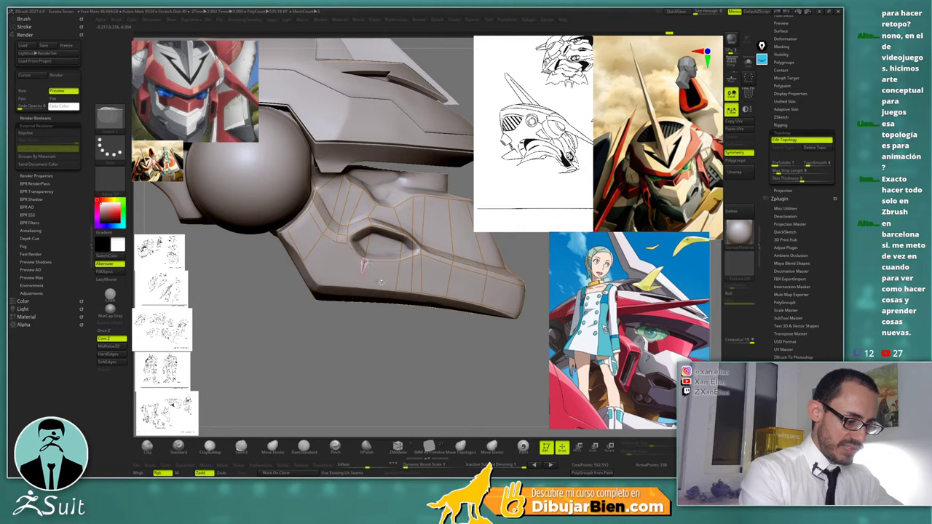
pyautogui.click(395, 290)
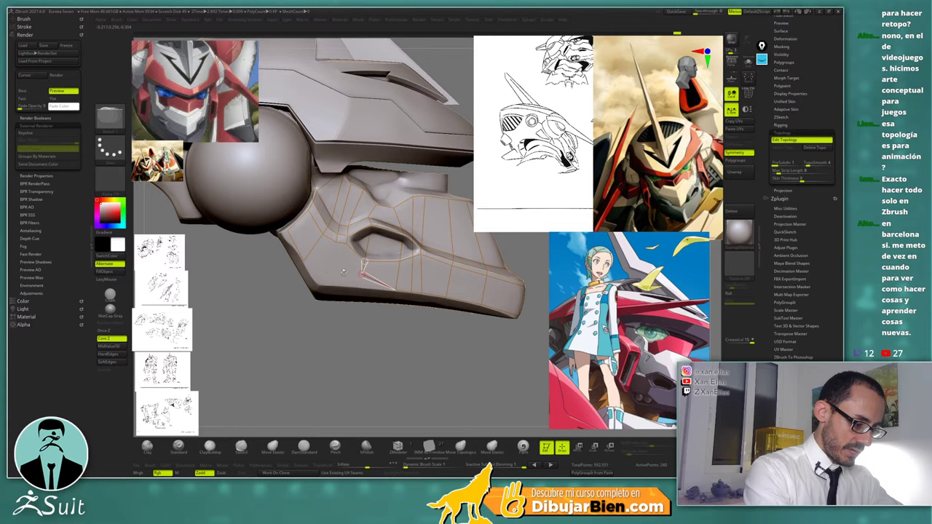
# Add topology quads around the slot's lower rear corner, following the existing loop on the jaw's side
pyautogui.click(344, 272)
pyautogui.click(346, 243)
pyautogui.keyDown('ctrl'); pyautogui.click(344, 273); pyautogui.keyUp('ctrl')
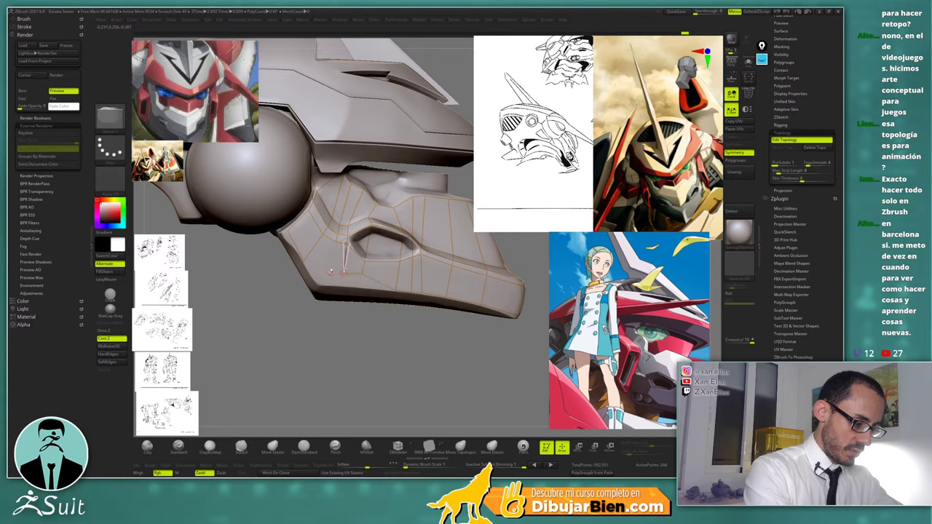
pyautogui.click(331, 272)
pyautogui.click(331, 273)
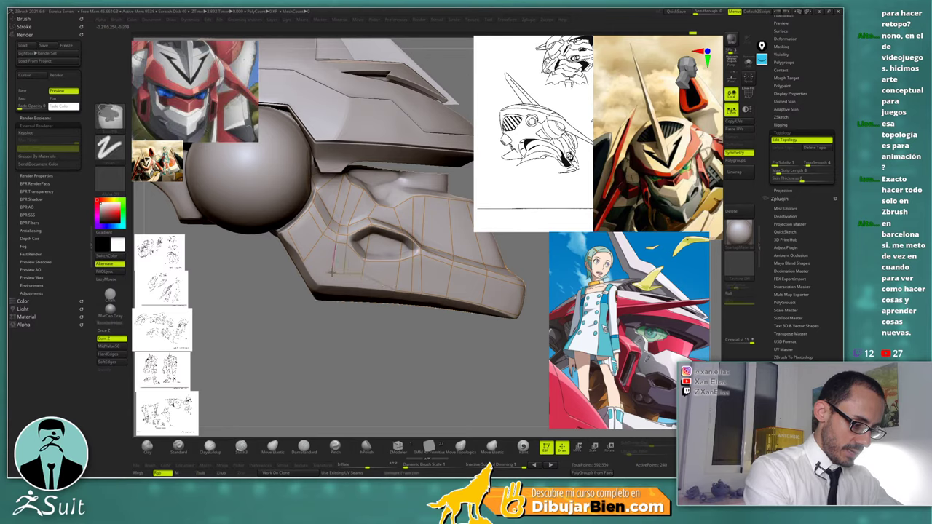
pyautogui.keyDown('ctrl'); pyautogui.click(331, 273); pyautogui.keyUp('ctrl')
pyautogui.click(318, 284)
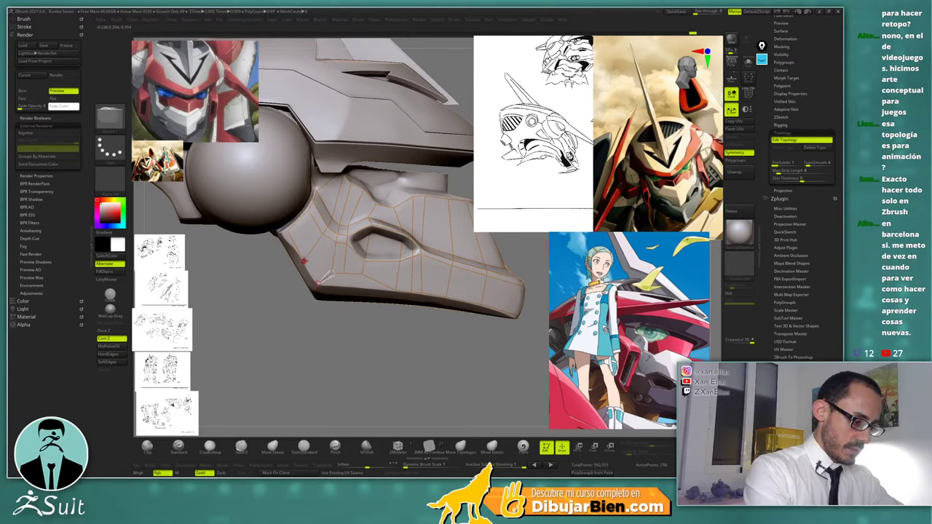
pyautogui.click(303, 261)
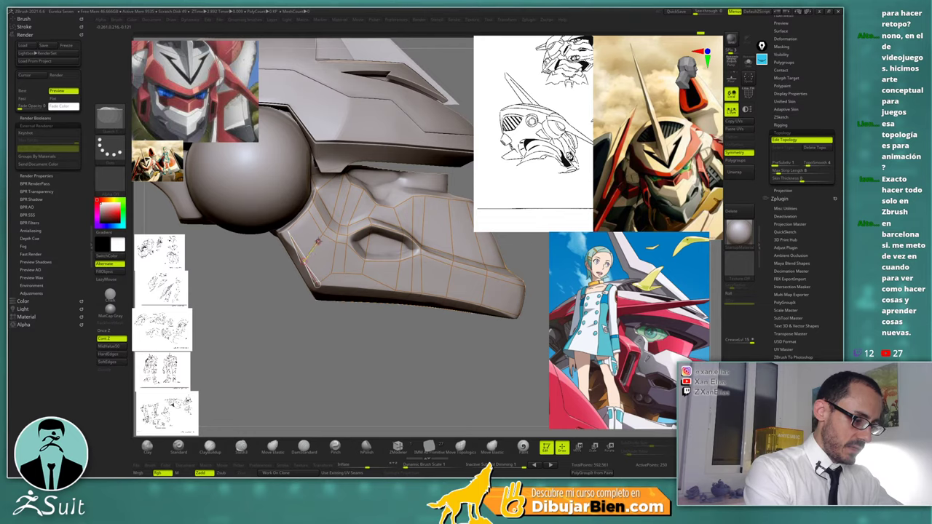
pyautogui.hotkey('ctrl', 'z')
pyautogui.hotkey('ctrl', 'z')
pyautogui.hotkey('ctrl', 'z')
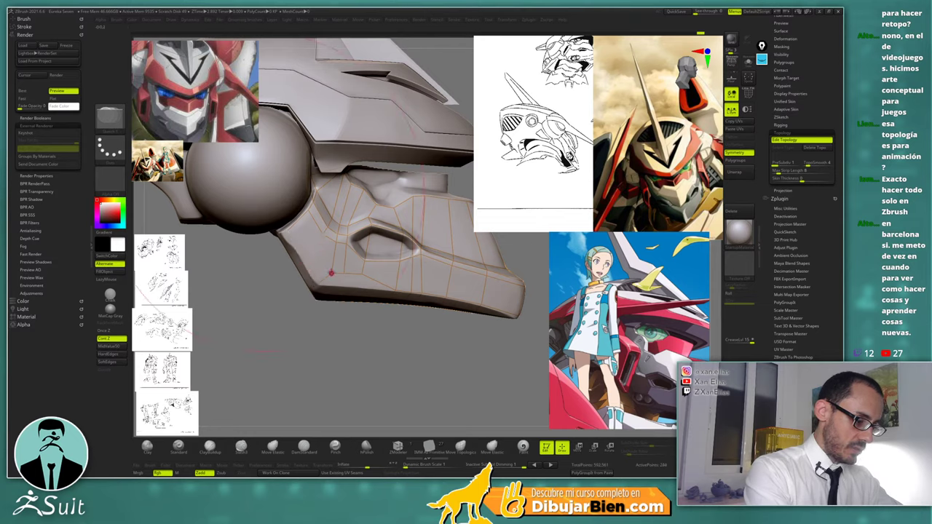
# Build topology quads from the loop behind the slot out to the jaw's lower rear corner
pyautogui.keyDown('ctrl'); pyautogui.click(331, 273); pyautogui.keyUp('ctrl')
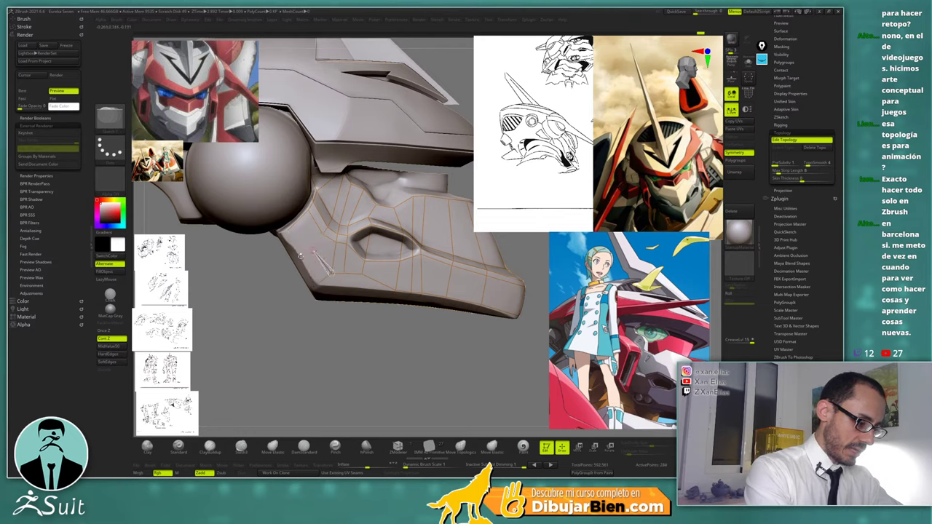
pyautogui.click(304, 254)
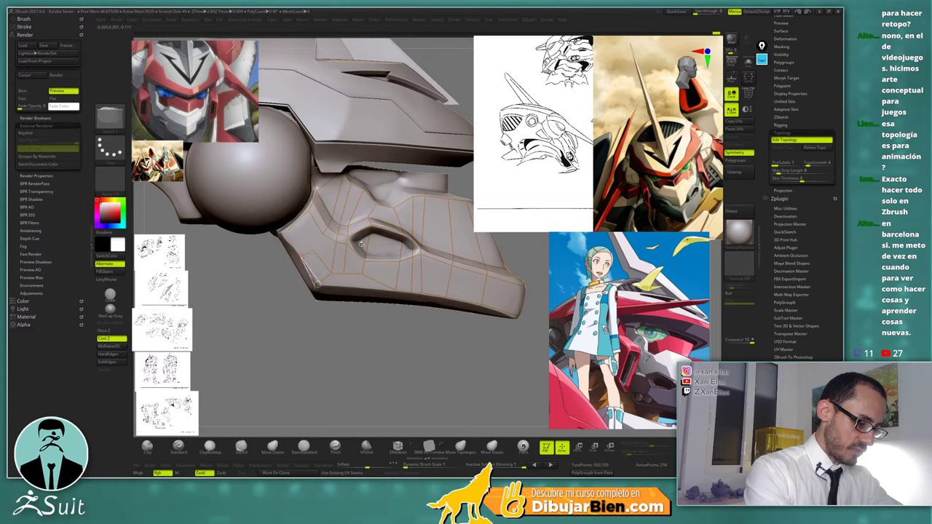
pyautogui.keyDown('ctrl'); pyautogui.click(317, 246); pyautogui.keyUp('ctrl')
pyautogui.click(322, 233)
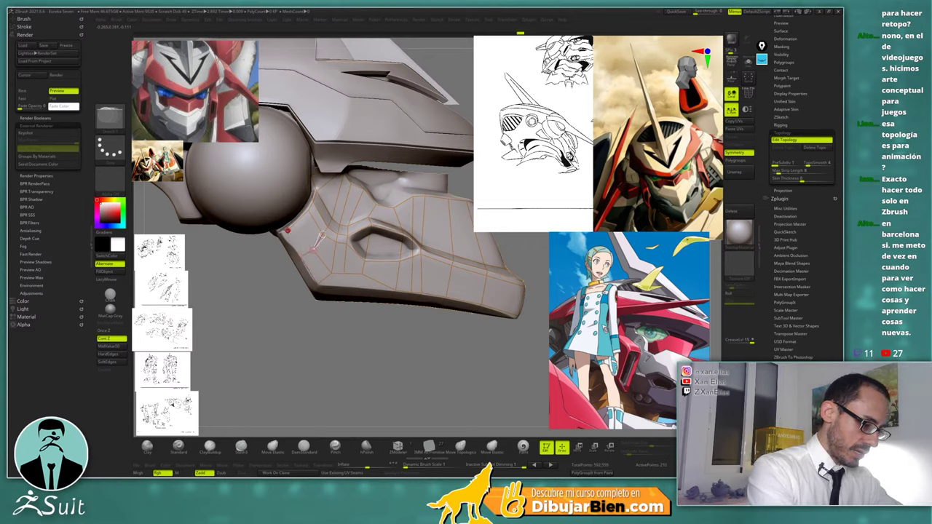
# Fill the side's remaining rear area with topology quads up to the edge beside the sphere
pyautogui.keyDown('ctrl'); pyautogui.click(310, 208); pyautogui.keyUp('ctrl')
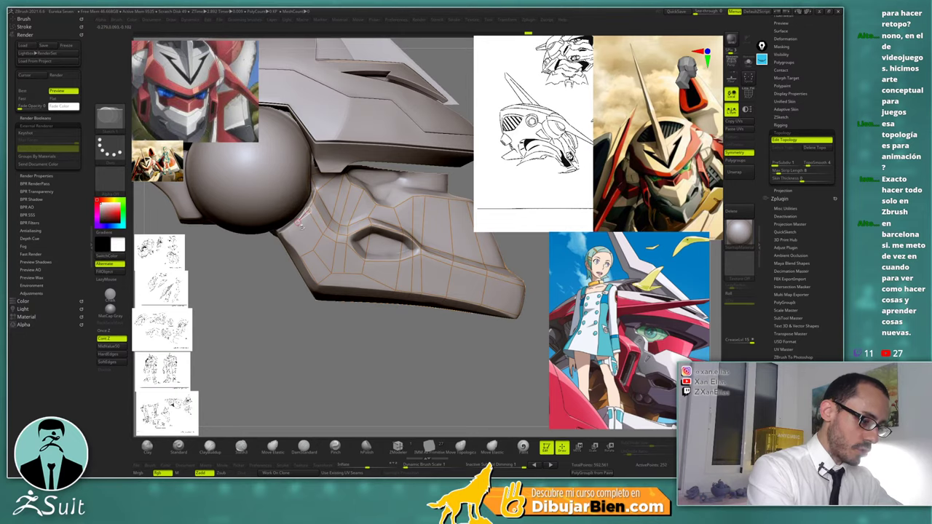
pyautogui.click(298, 222)
pyautogui.keyDown('ctrl'); pyautogui.click(296, 224); pyautogui.keyUp('ctrl')
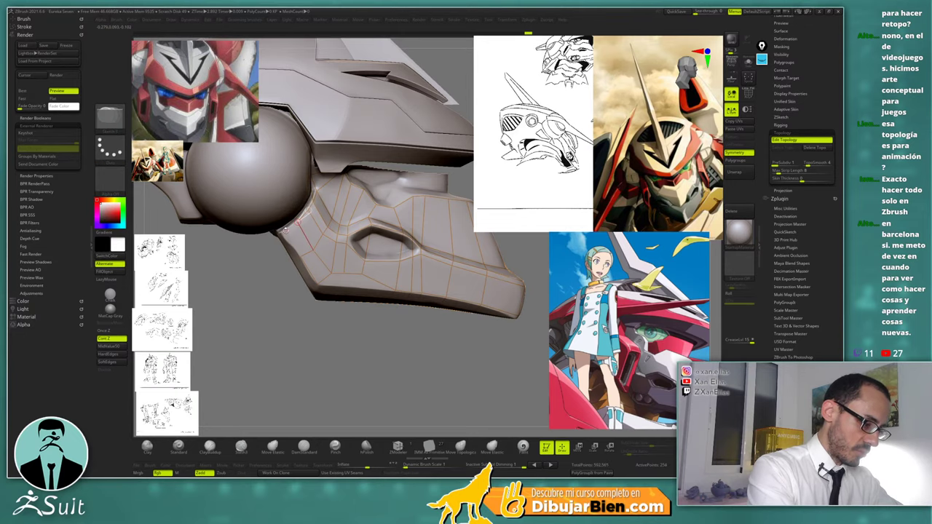
pyautogui.click(286, 230)
pyautogui.click(300, 253)
# Place connected topology points along the jaw's rear edge, from the lower rear corner up toward the sphere
pyautogui.keyDown('alt'); pyautogui.moveTo(299, 253); pyautogui.dragTo(281, 223, button='right'); pyautogui.keyUp('alt')
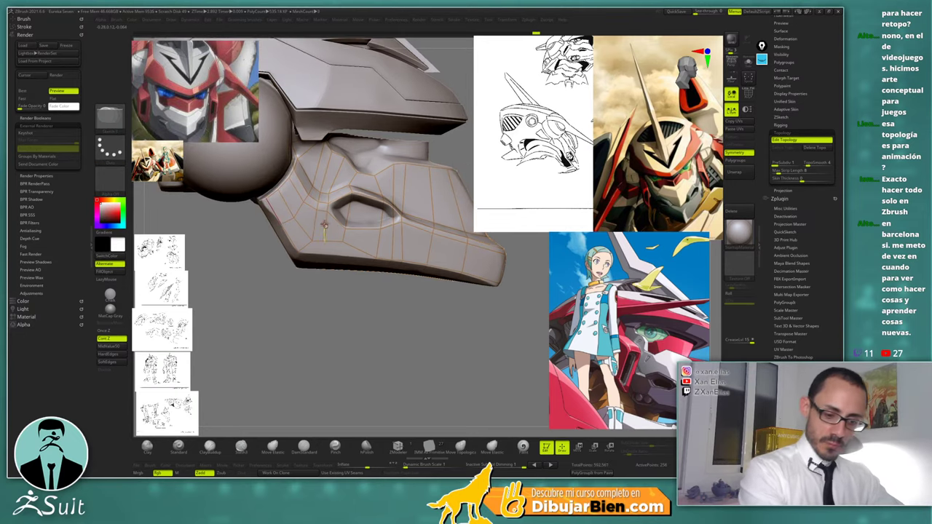
pyautogui.moveTo(343, 239)
pyautogui.mouseDown(button='right')
pyautogui.moveTo(380, 219)
pyautogui.moveTo(327, 235)
pyautogui.mouseUp(button='right')
pyautogui.click(336, 232)
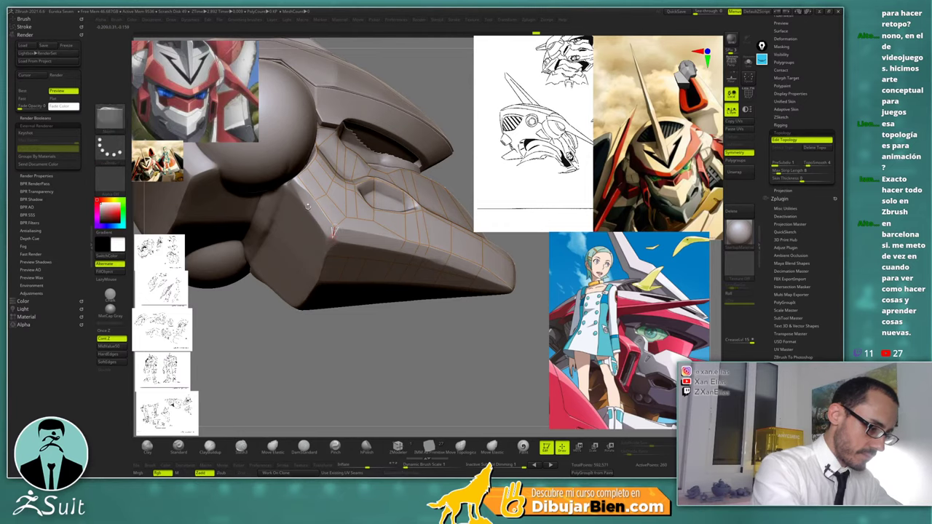
pyautogui.click(324, 222)
pyautogui.click(311, 206)
pyautogui.click(298, 178)
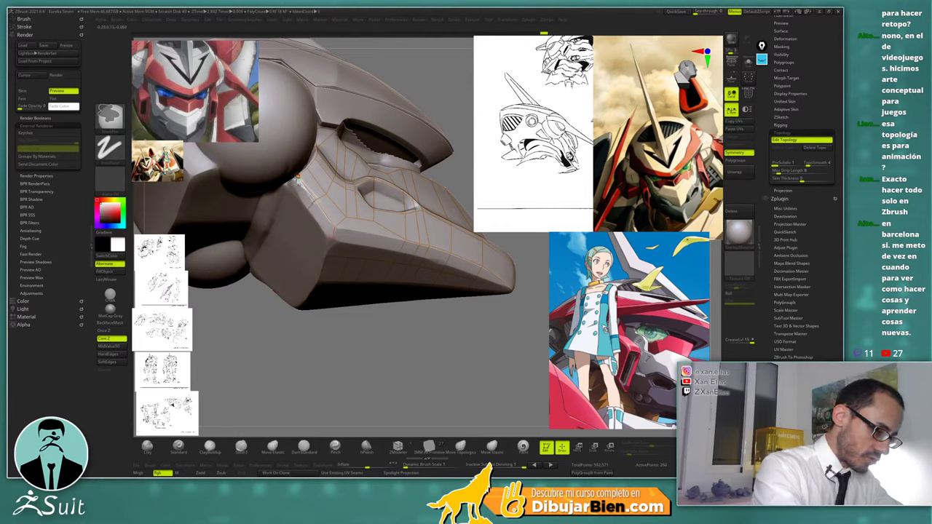
pyautogui.moveTo(294, 179)
pyautogui.mouseDown(button='right')
pyautogui.moveTo(357, 208)
pyautogui.moveTo(320, 208)
pyautogui.moveTo(291, 189)
pyautogui.mouseUp(button='right')
pyautogui.press('shift')
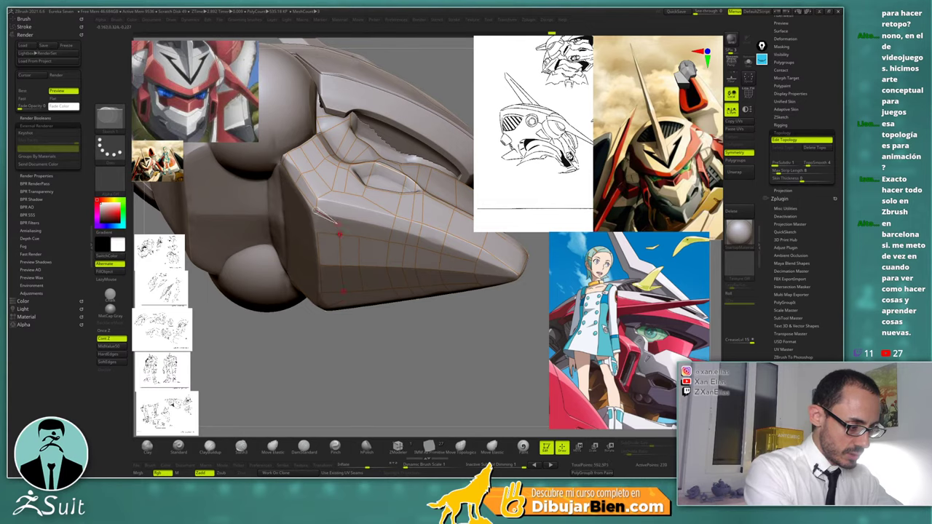
# Bridge the jaw's side and underside with topology quads along the lower edge, from the rear corner to beneath the slot
pyautogui.click(337, 225)
pyautogui.keyDown('ctrl'); pyautogui.click(318, 215); pyautogui.keyUp('ctrl')
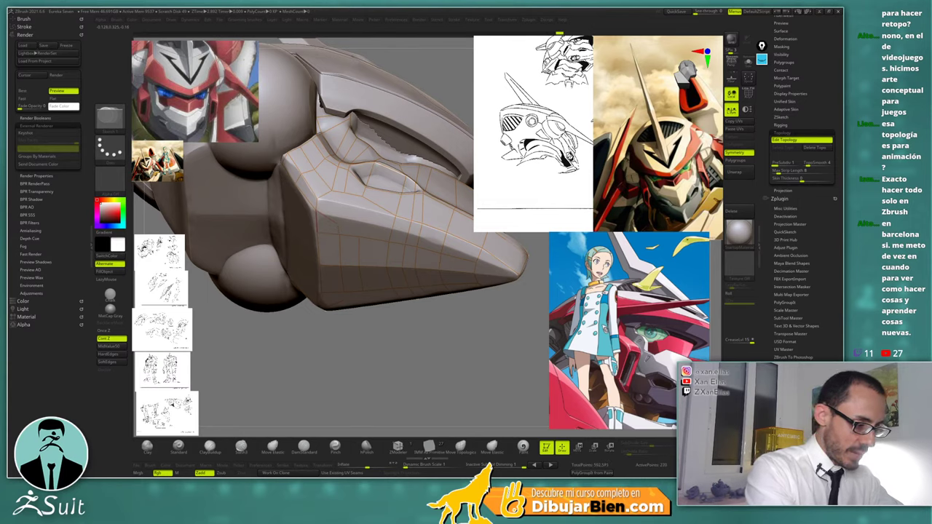
pyautogui.moveTo(376, 222); pyautogui.dragTo(364, 230, button='right')
pyautogui.press('shift')
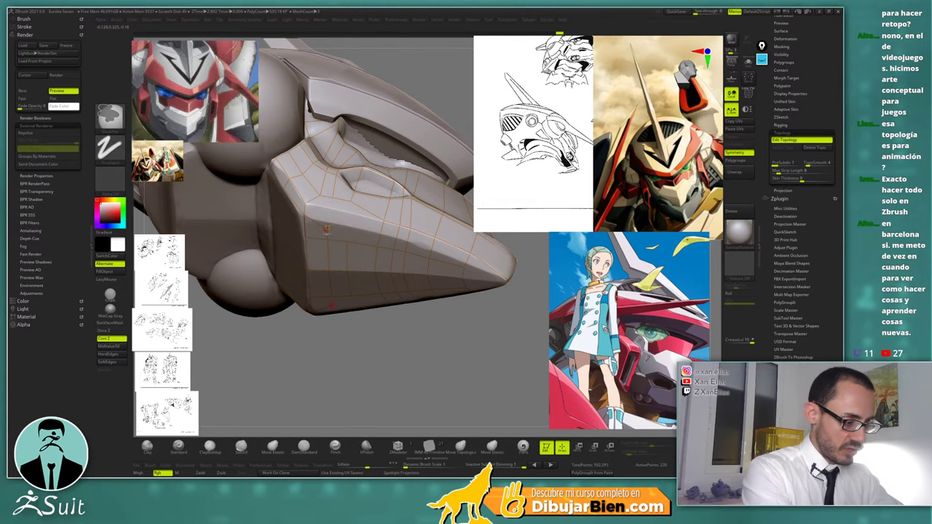
pyautogui.keyDown('ctrl'); pyautogui.click(326, 230); pyautogui.keyUp('ctrl')
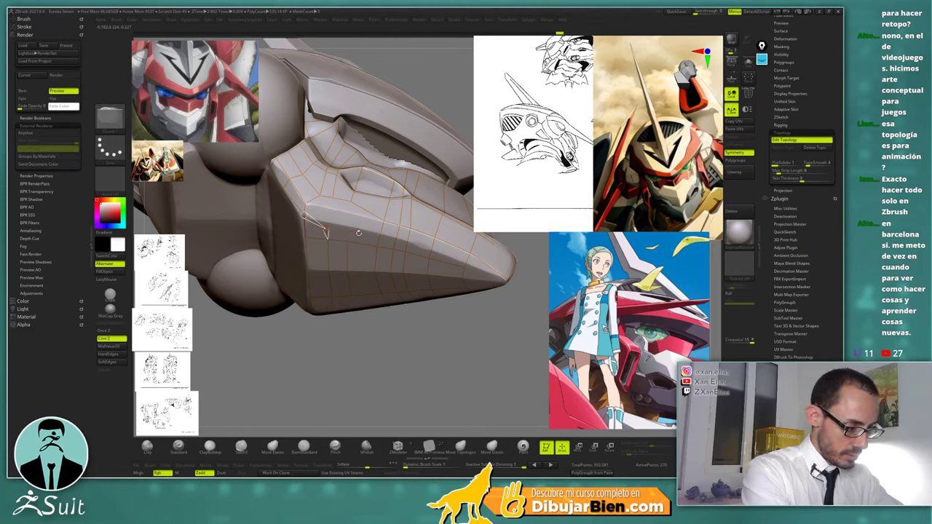
pyautogui.click(358, 233)
pyautogui.click(347, 241)
pyautogui.keyDown('ctrl'); pyautogui.click(359, 234); pyautogui.keyUp('ctrl')
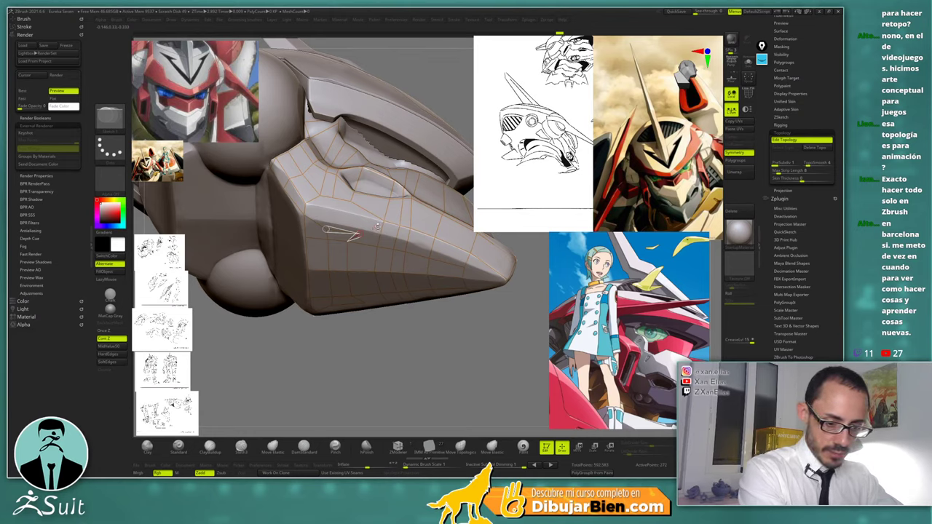
pyautogui.click(383, 222)
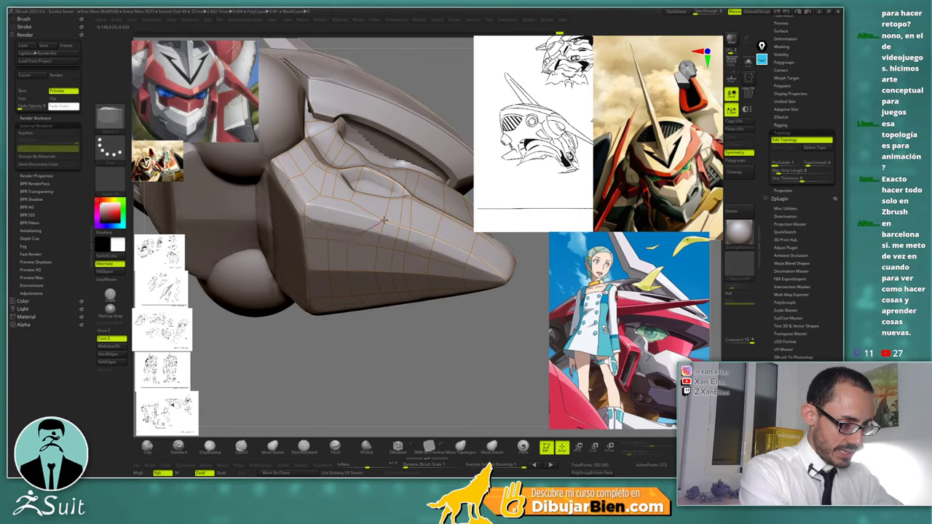
# Try to reposition the topology points on the rear half of the jaw's underside with Move
pyautogui.press('w')
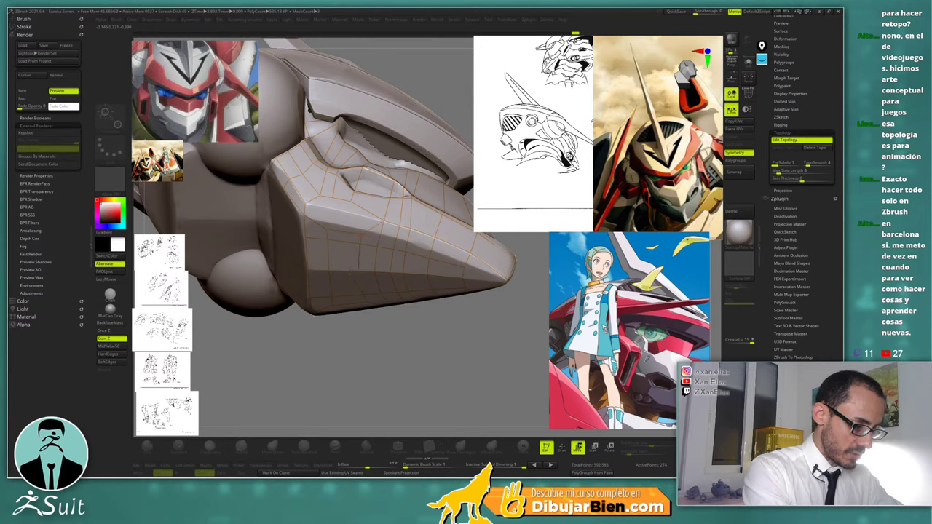
pyautogui.keyDown('ctrl'); pyautogui.moveTo(356, 261); pyautogui.dragTo(357, 280, button='right'); pyautogui.keyUp('ctrl')
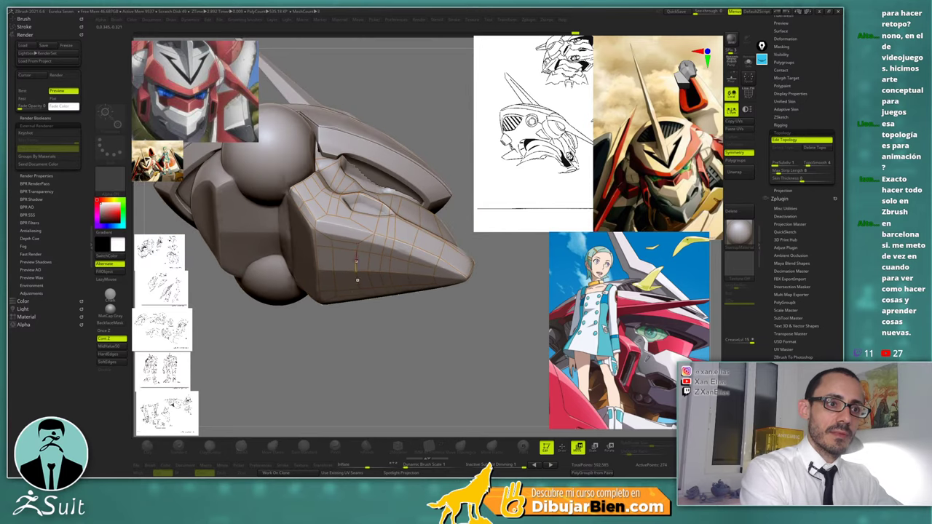
pyautogui.moveTo(350, 309)
pyautogui.mouseDown()
pyautogui.moveTo(369, 270)
pyautogui.moveTo(365, 234)
pyautogui.mouseUp()
pyautogui.moveTo(365, 234); pyautogui.dragTo(360, 198, button='right')
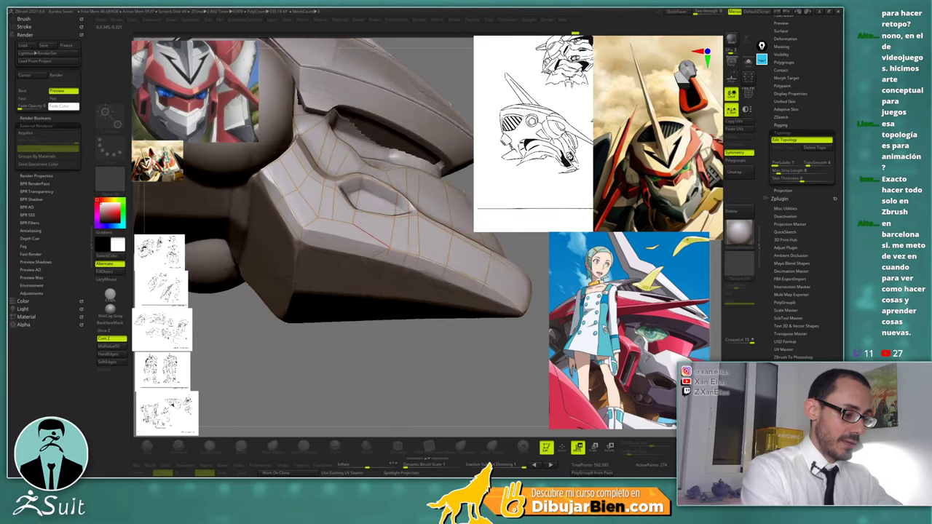
pyautogui.moveTo(342, 306); pyautogui.dragTo(323, 254, button='right')
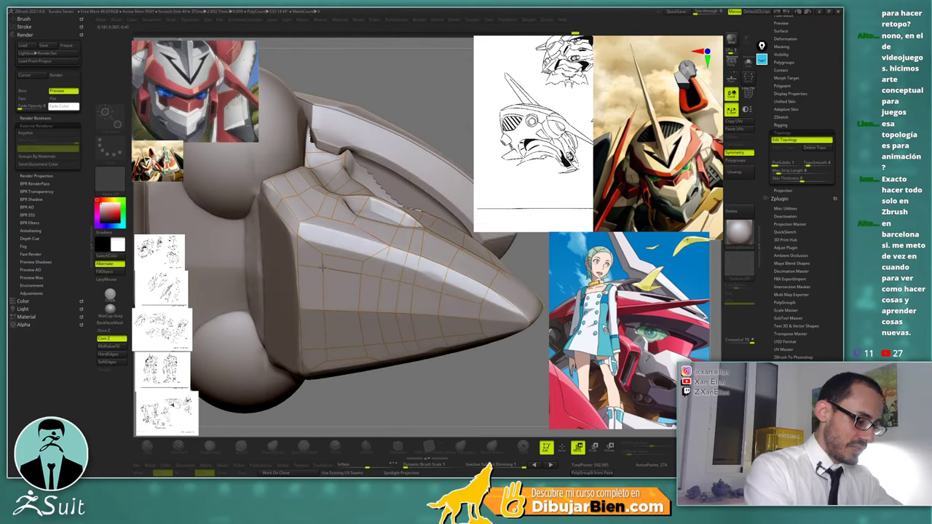
pyautogui.click(331, 295)
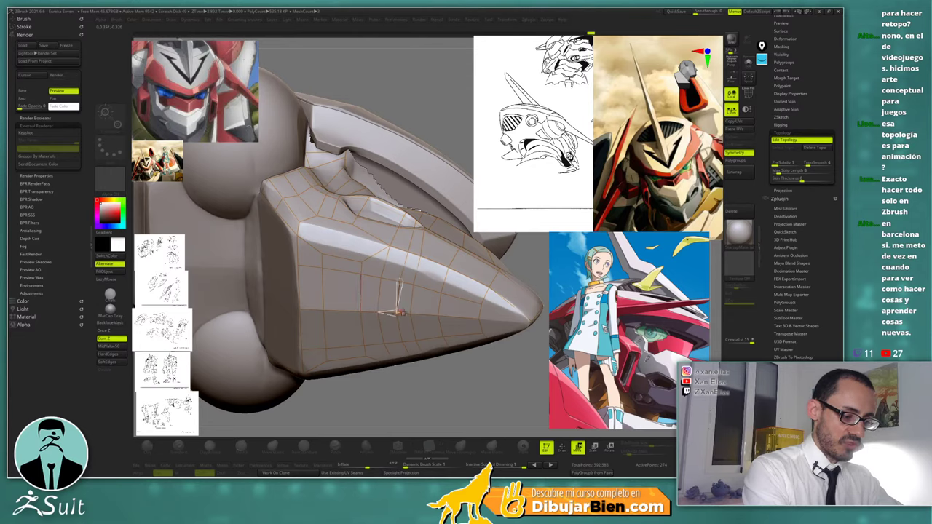
pyautogui.keyDown('ctrl'); pyautogui.moveTo(395, 284); pyautogui.dragTo(369, 271, button='right'); pyautogui.keyUp('ctrl')
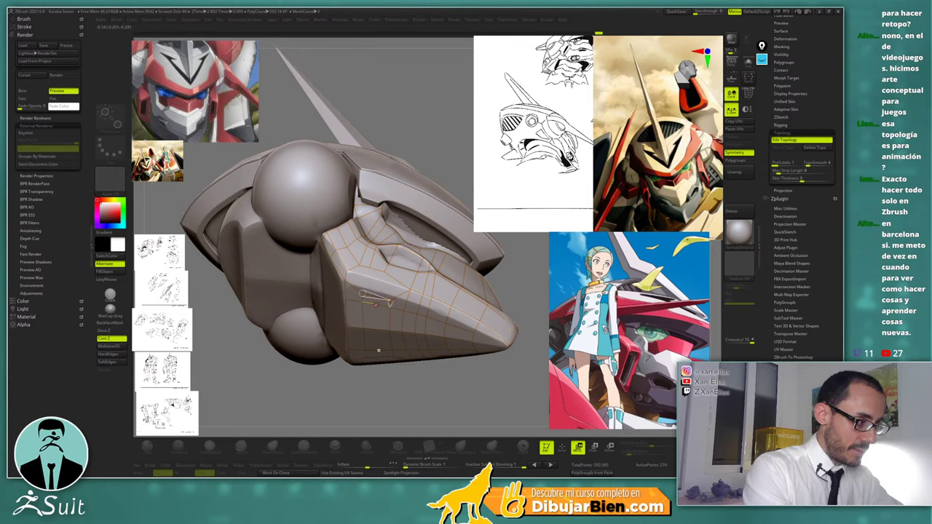
# Undo the last topology edits on the jaw's underside, including the newly tried points near its rear corner
pyautogui.press('q')
pyautogui.hotkey('ctrl', 'z')
pyautogui.hotkey('ctrl', 'z')
pyautogui.hotkey('ctrl', 'z')
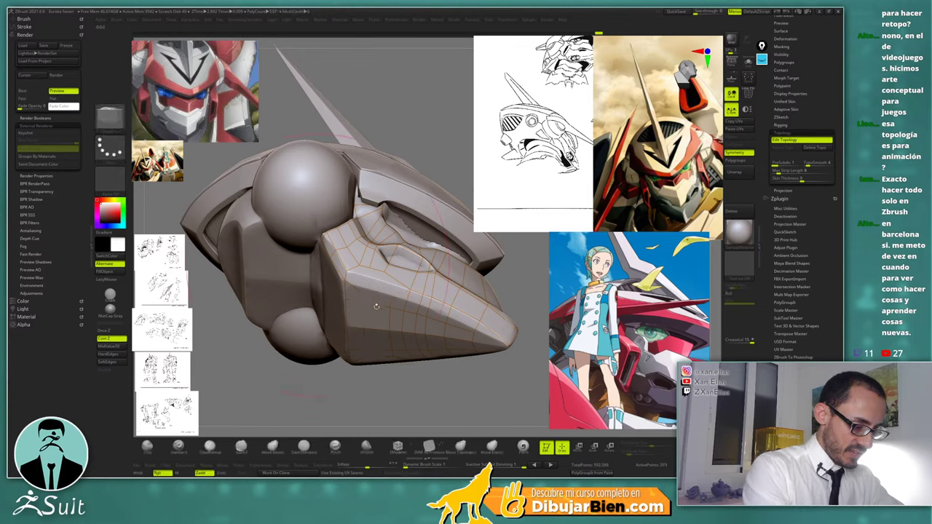
pyautogui.keyDown('ctrl'); pyautogui.click(360, 266); pyautogui.keyUp('ctrl')
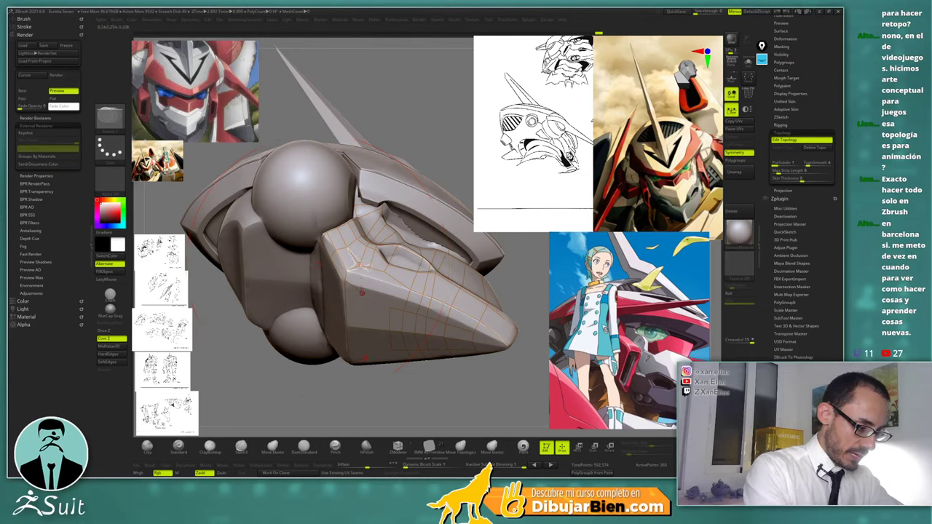
pyautogui.click(362, 291)
pyautogui.hotkey('ctrl', 'z')
pyautogui.hotkey('ctrl', 'z')
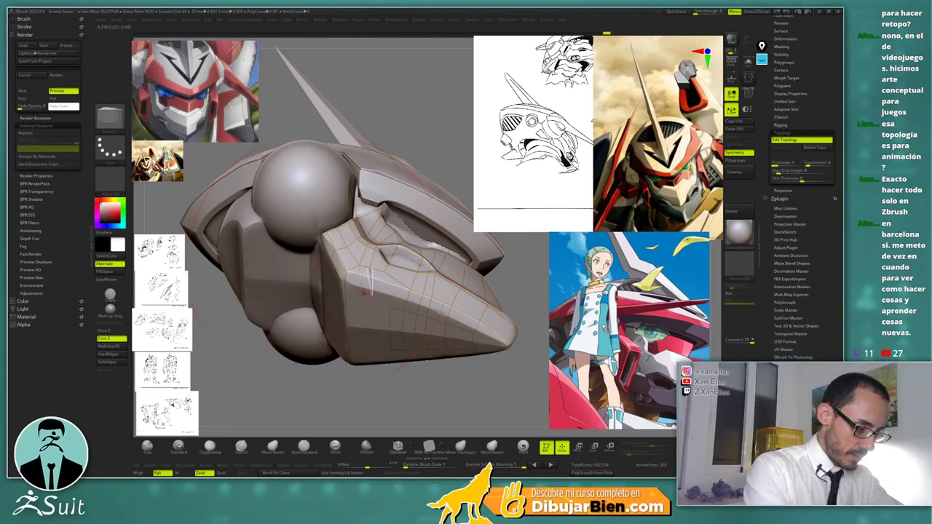
# Connect the side's lower edge below the slot to the underside with new topology points and edges
pyautogui.click(384, 271)
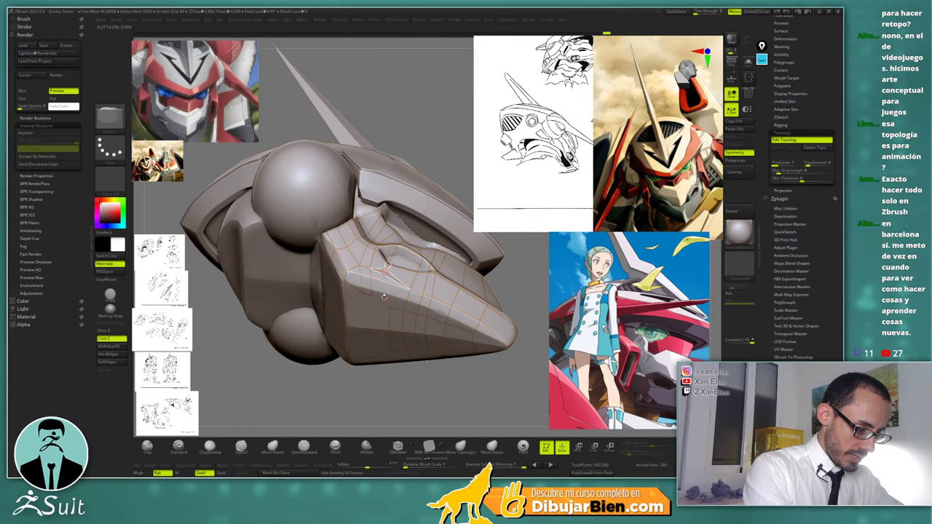
pyautogui.click(384, 297)
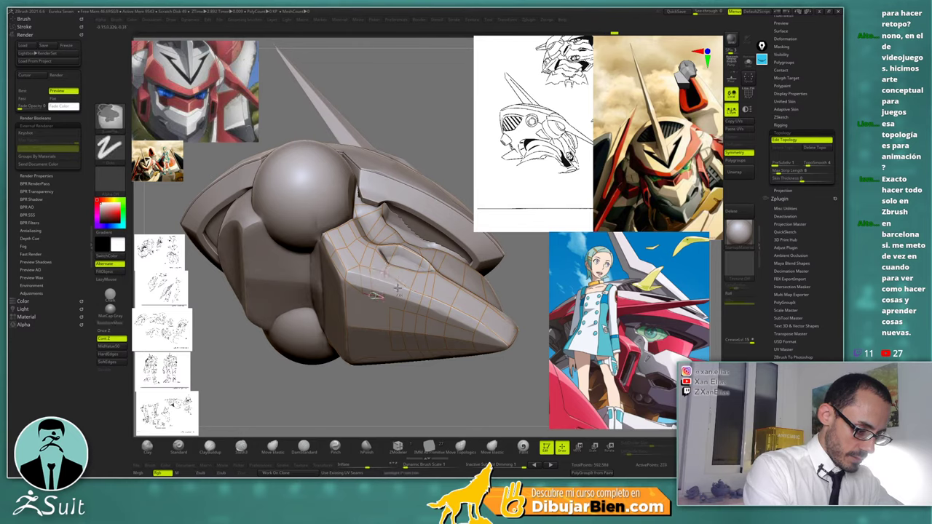
pyautogui.click(409, 290)
pyautogui.click(392, 299)
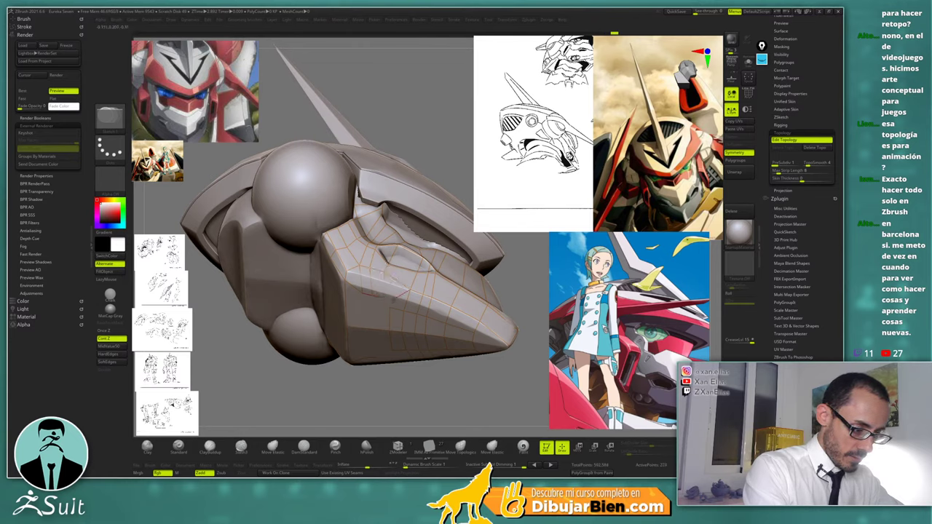
pyautogui.keyDown('ctrl'); pyautogui.click(389, 298); pyautogui.keyUp('ctrl')
pyautogui.click(390, 309)
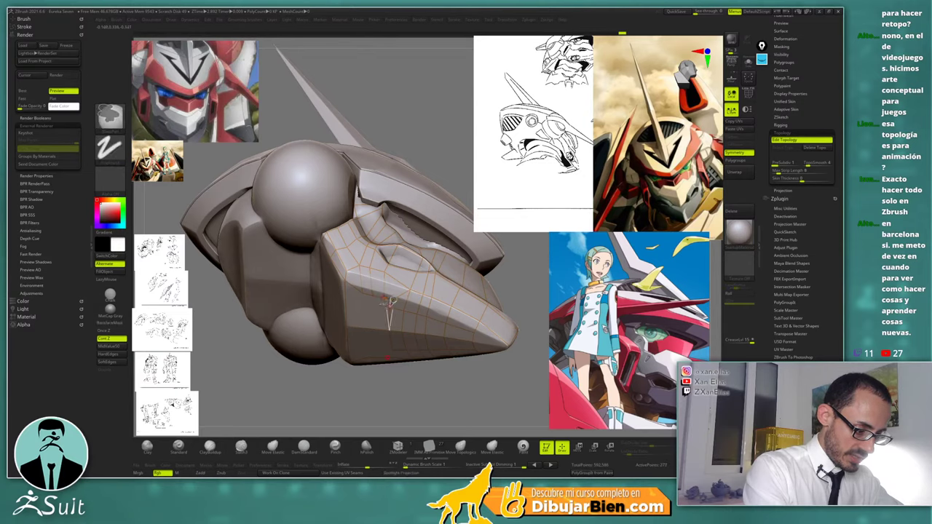
pyautogui.keyDown('ctrl'); pyautogui.click(382, 301); pyautogui.keyUp('ctrl')
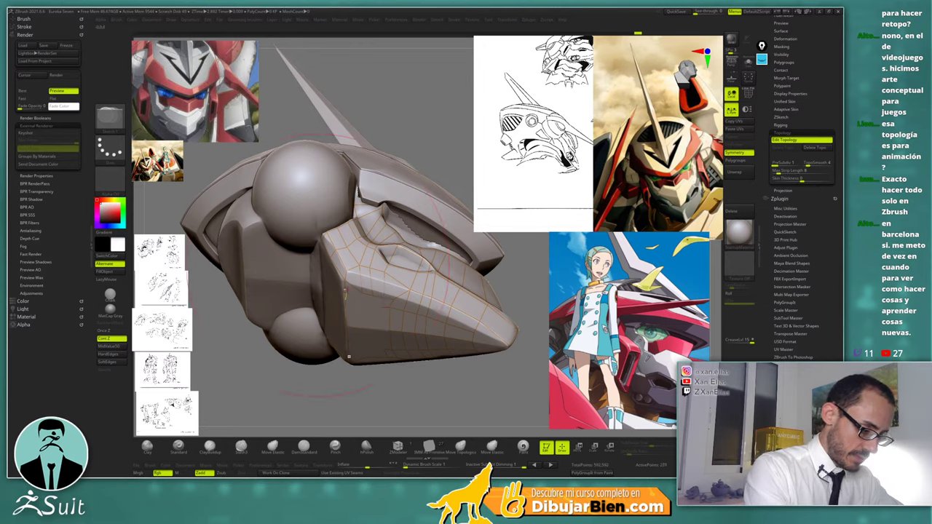
# Undo the last topology edge and extend the underside's upper row of quads toward the jaw's rear corner
pyautogui.hotkey('ctrl', 'z')
pyautogui.press('ctrl')
pyautogui.press('ctrl')
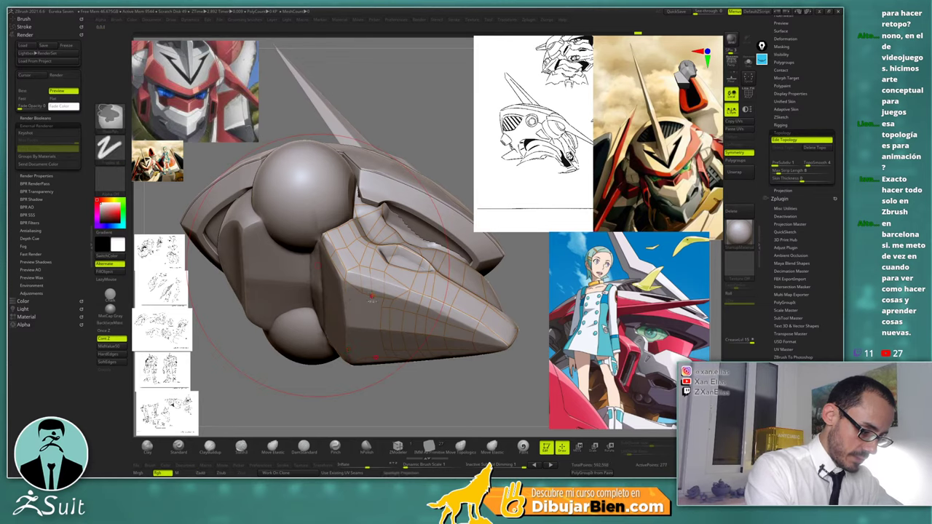
pyautogui.keyDown('ctrl'); pyautogui.click(363, 297); pyautogui.keyUp('ctrl')
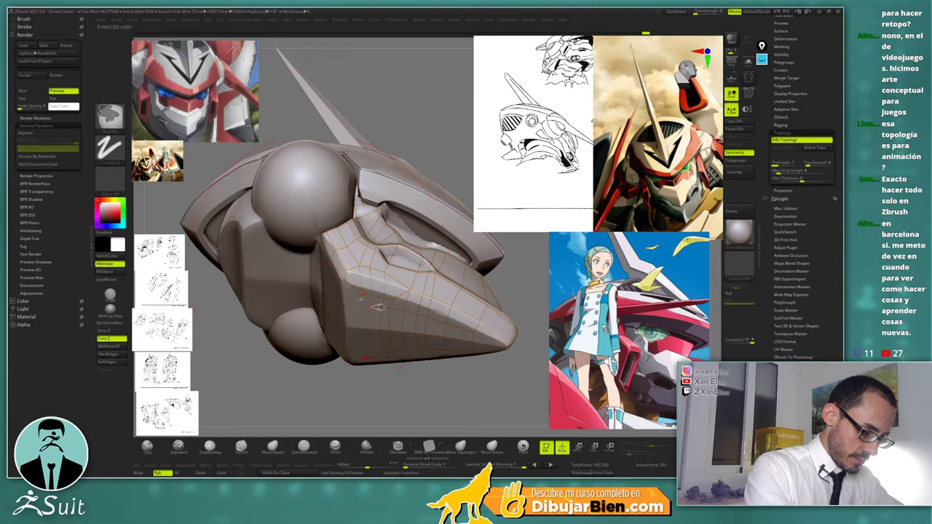
pyautogui.click(367, 306)
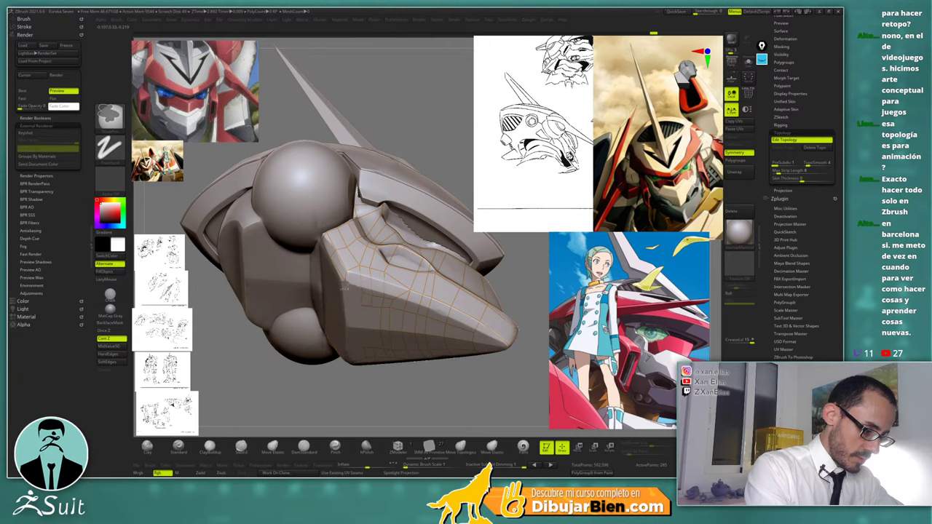
# Fill the remaining rear area of the jaw's underside with topology quads out to the rear edge
pyautogui.keyDown('alt'); pyautogui.click(346, 301); pyautogui.keyUp('alt')
pyautogui.keyDown('ctrl'); pyautogui.click(347, 305); pyautogui.keyUp('ctrl')
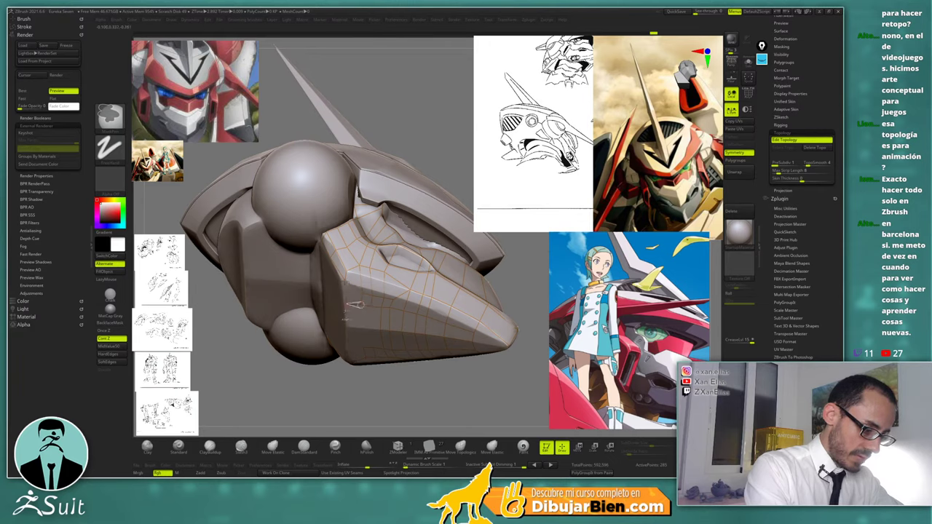
pyautogui.keyDown('alt'); pyautogui.click(358, 327); pyautogui.keyUp('alt')
pyautogui.click(361, 327)
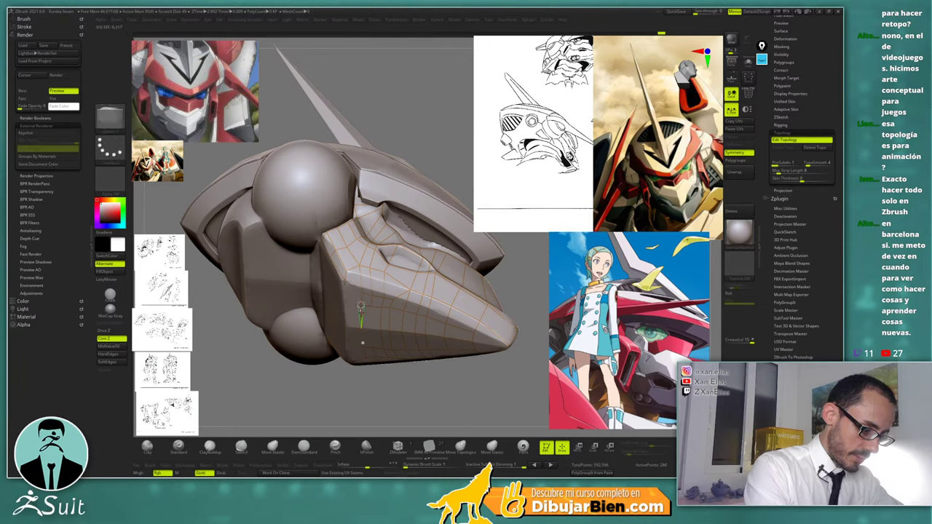
pyautogui.keyDown('ctrl'); pyautogui.click(362, 329); pyautogui.keyUp('ctrl')
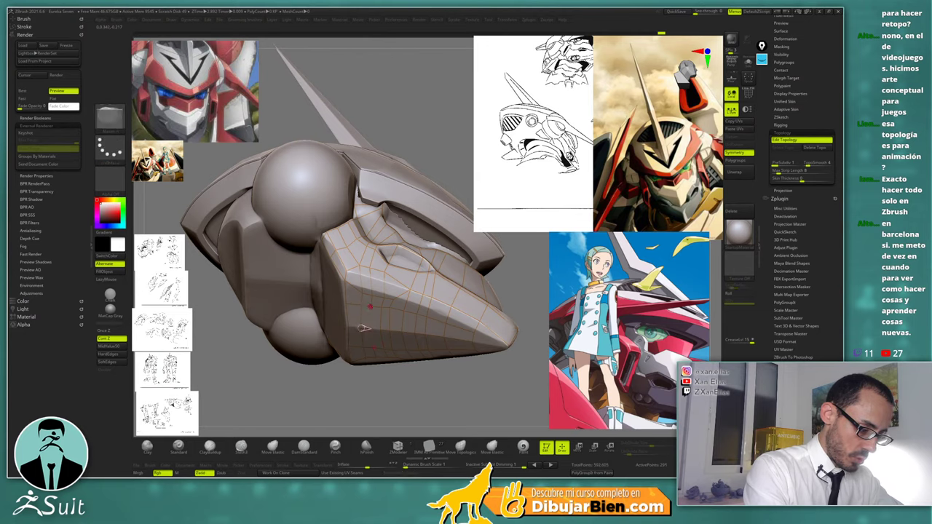
pyautogui.keyDown('ctrl'); pyautogui.click(369, 308); pyautogui.keyUp('ctrl')
pyautogui.click(371, 329)
# Set the adaptive skin's density to 1 and DynaMesh resolution to 0, and preview the retopologized jaw
pyautogui.keyDown('ctrl'); pyautogui.moveTo(376, 330); pyautogui.dragTo(539, 272, button='right'); pyautogui.keyUp('ctrl')
pyautogui.moveTo(767, 349); pyautogui.dragTo(767, 331)
pyautogui.scroll(3, 767, 330)
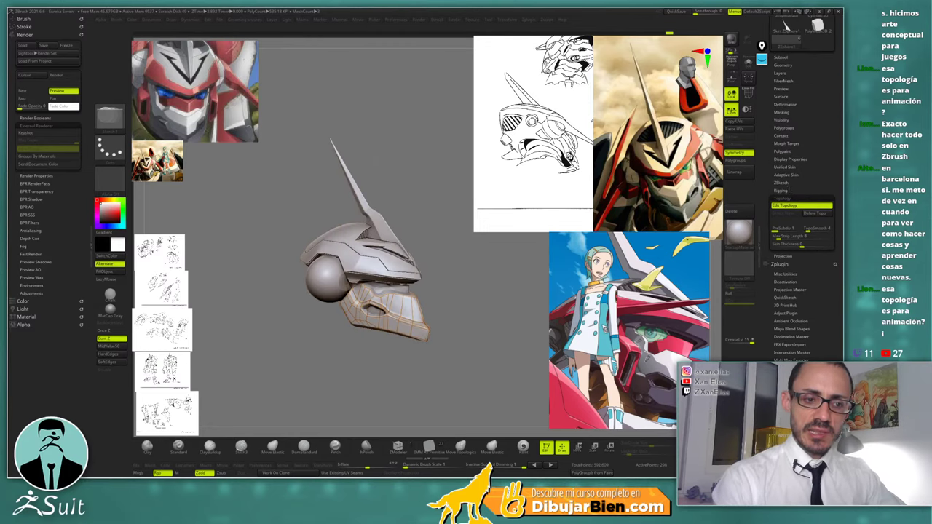
pyautogui.click(784, 175)
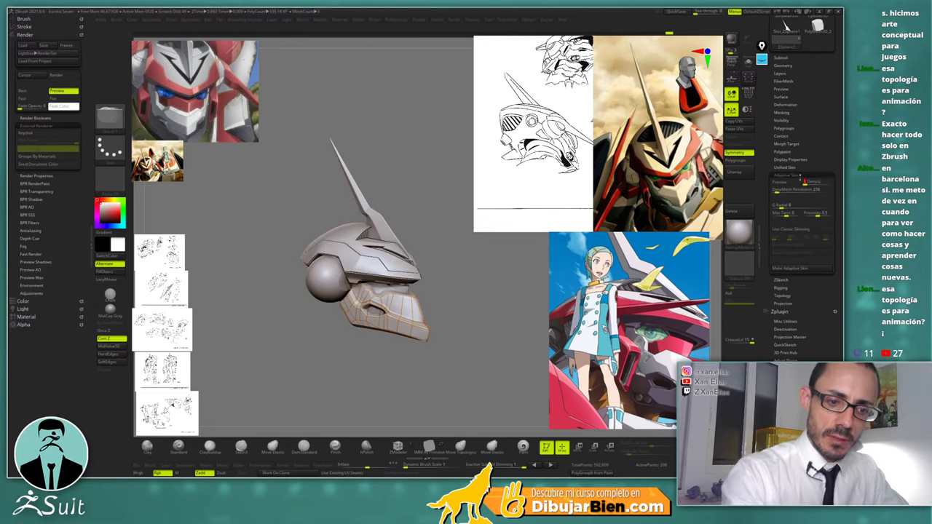
pyautogui.click(792, 182)
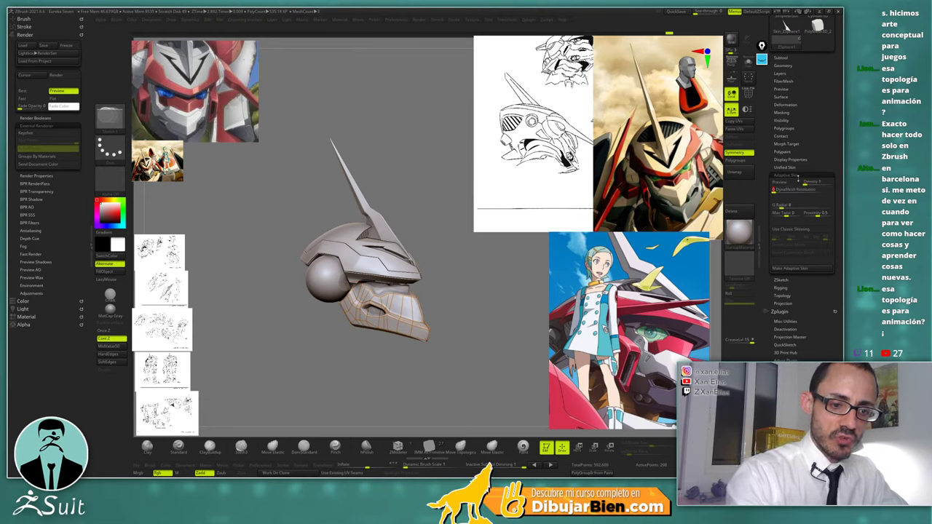
pyautogui.hotkey('shift', 'd')
pyautogui.moveTo(443, 240); pyautogui.dragTo(427, 280)
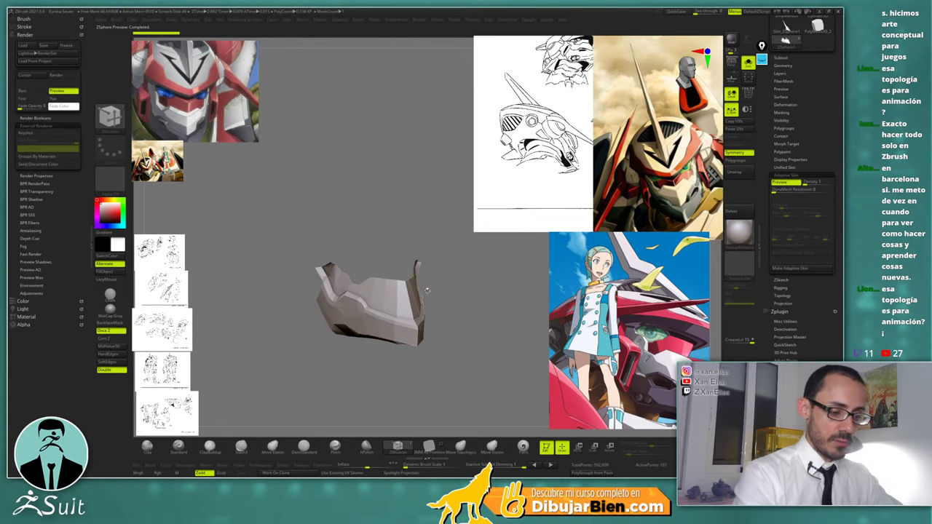
# Generate the adaptive skin mesh from the finished jaw topology
pyautogui.click(780, 268)
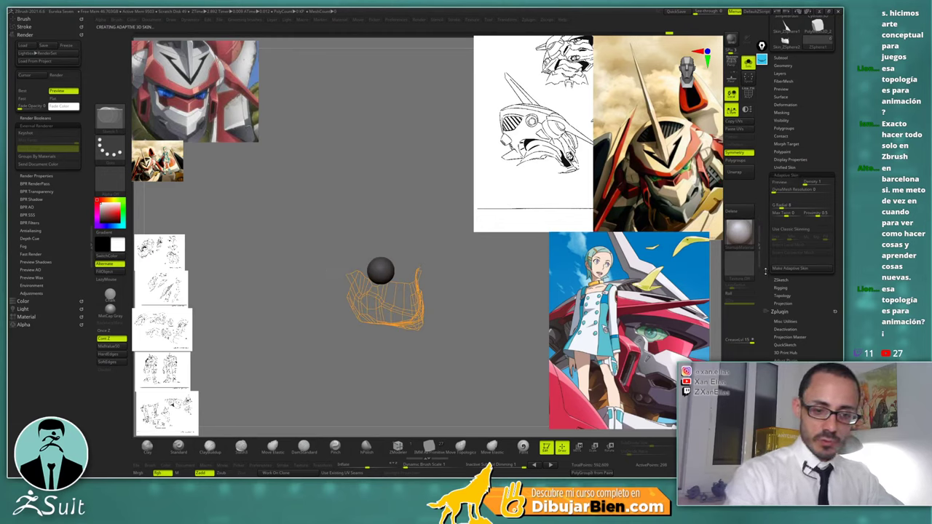
pyautogui.moveTo(765, 271); pyautogui.dragTo(765, 335)
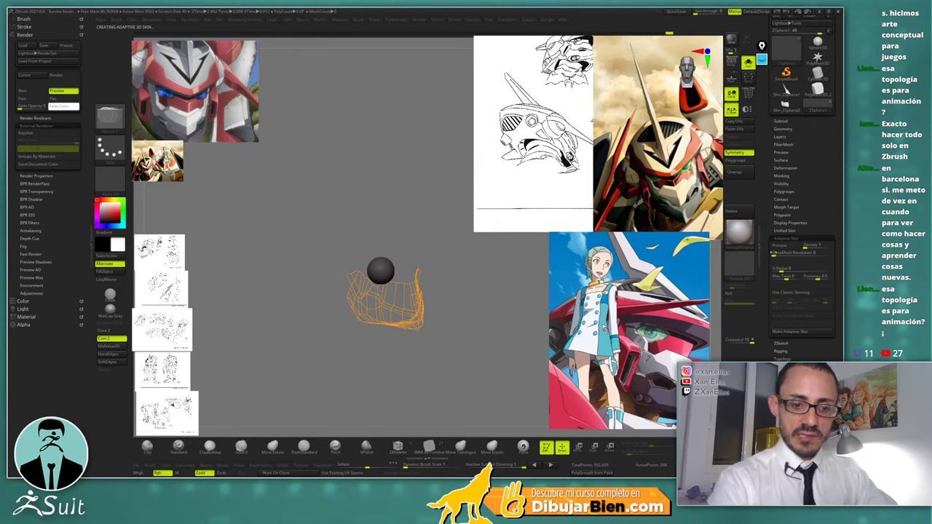
# Delete the ZSphere subtool used for the jaw topology and confirm the deletion
pyautogui.click(782, 238)
pyautogui.moveTo(765, 240); pyautogui.dragTo(765, 285)
pyautogui.click(782, 165)
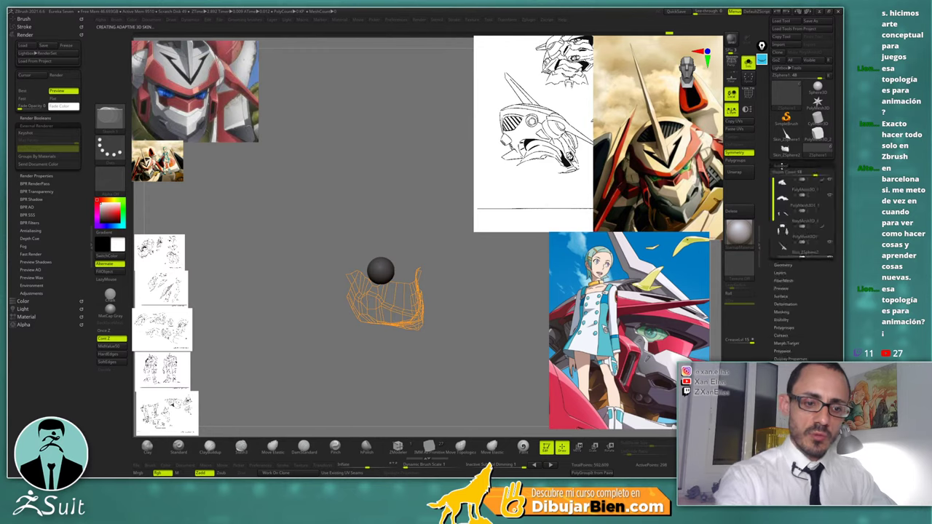
pyautogui.scroll(-8, 766, 161)
pyautogui.click(780, 373)
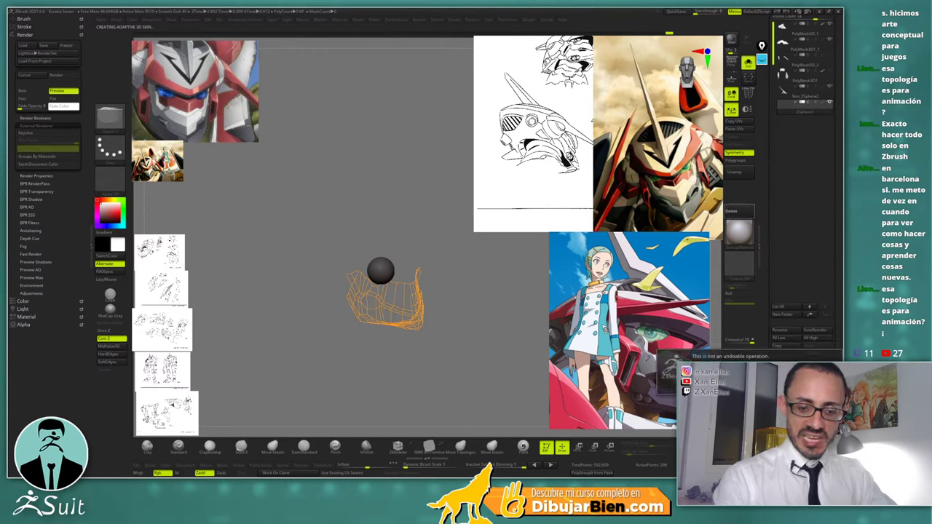
pyautogui.click(692, 368)
# Select the helmet subtool and insert the generated Skin_ZSphere2 jaw mesh as a subtool below it
pyautogui.scroll(7, 762, 159)
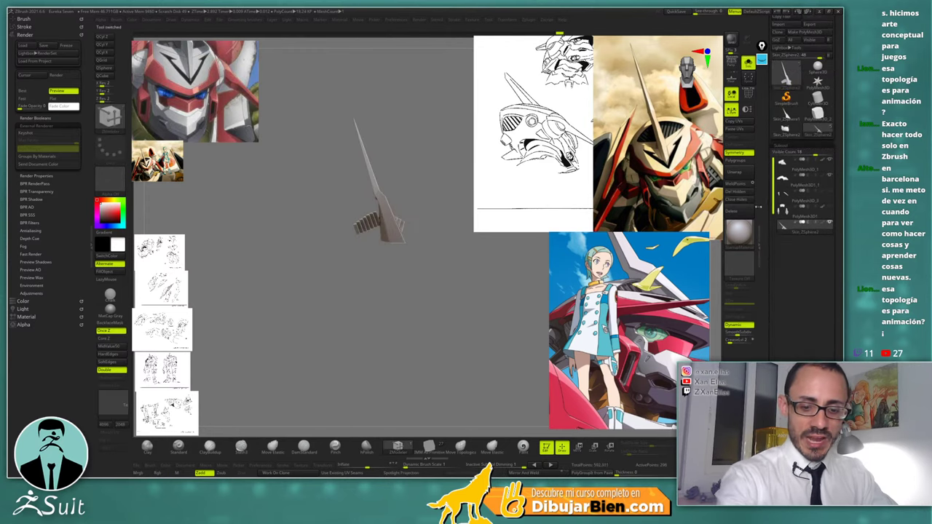
pyautogui.click(804, 179)
pyautogui.moveTo(813, 445); pyautogui.dragTo(813, 359)
pyautogui.click(813, 396)
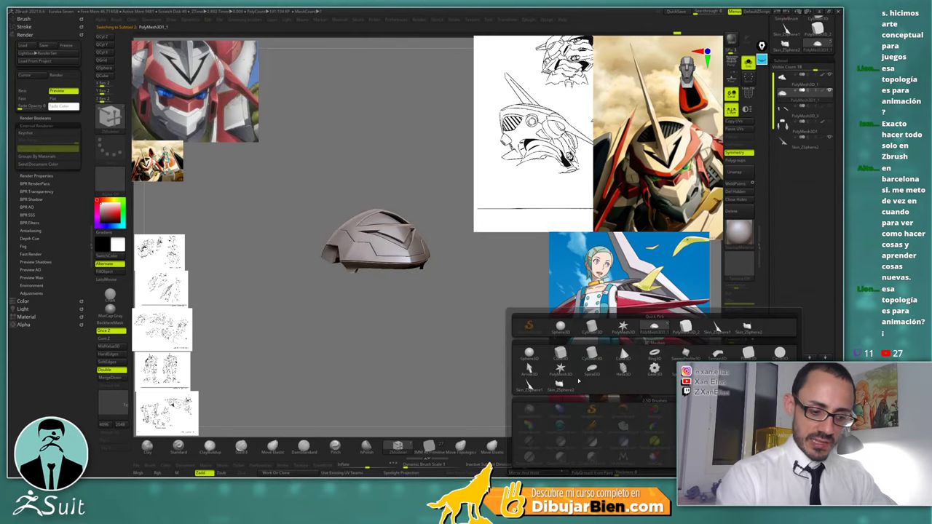
pyautogui.click(561, 386)
# Display the whole head and hide the original sculpted jaw subtool, keeping the helmet and the retopologized jaw visible
pyautogui.moveTo(476, 304); pyautogui.dragTo(481, 295)
pyautogui.hotkey('shift', 's')
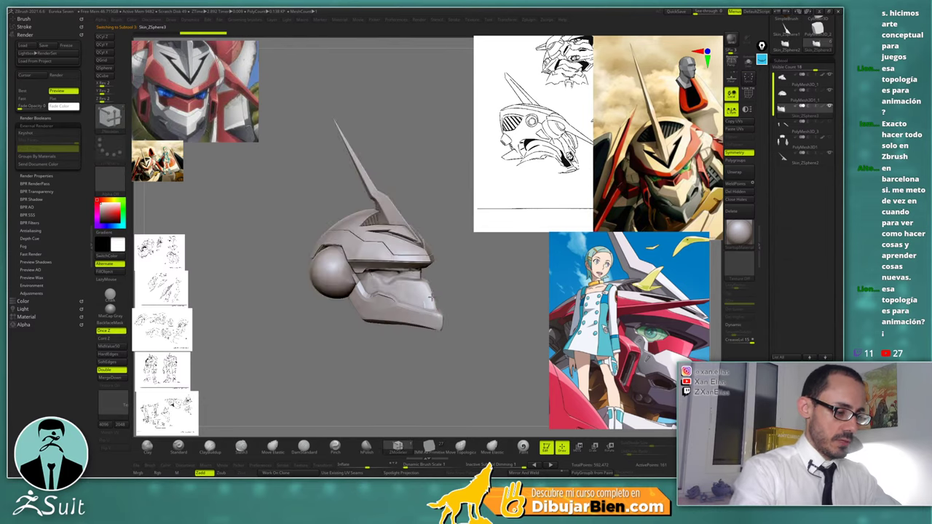
pyautogui.keyDown('ctrl'); pyautogui.moveTo(431, 297); pyautogui.dragTo(516, 247, button='right'); pyautogui.keyUp('ctrl')
pyautogui.click(828, 92)
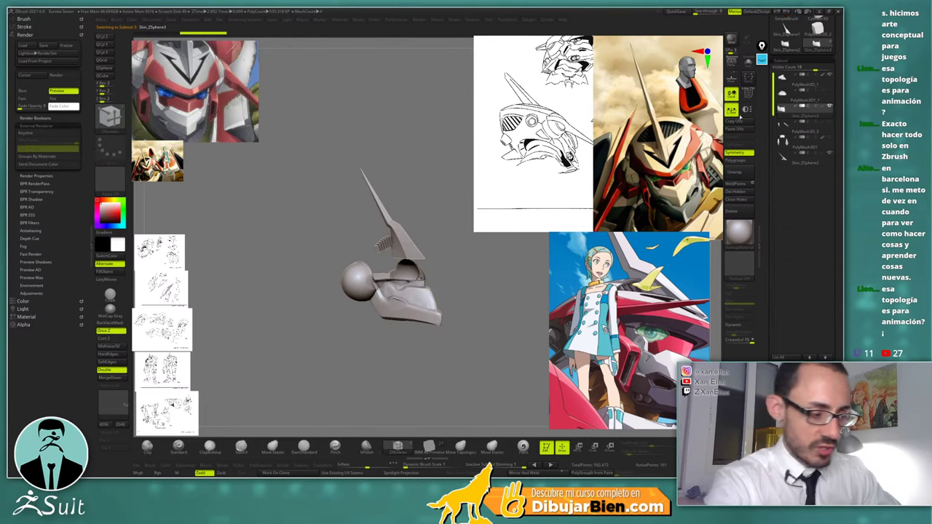
pyautogui.click(828, 93)
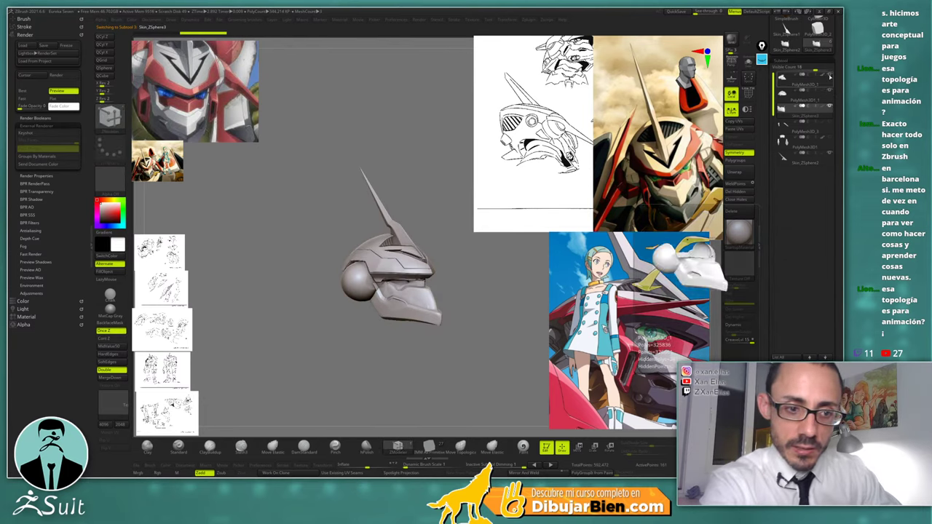
pyautogui.click(829, 76)
pyautogui.moveTo(547, 229); pyautogui.dragTo(425, 332, button='right')
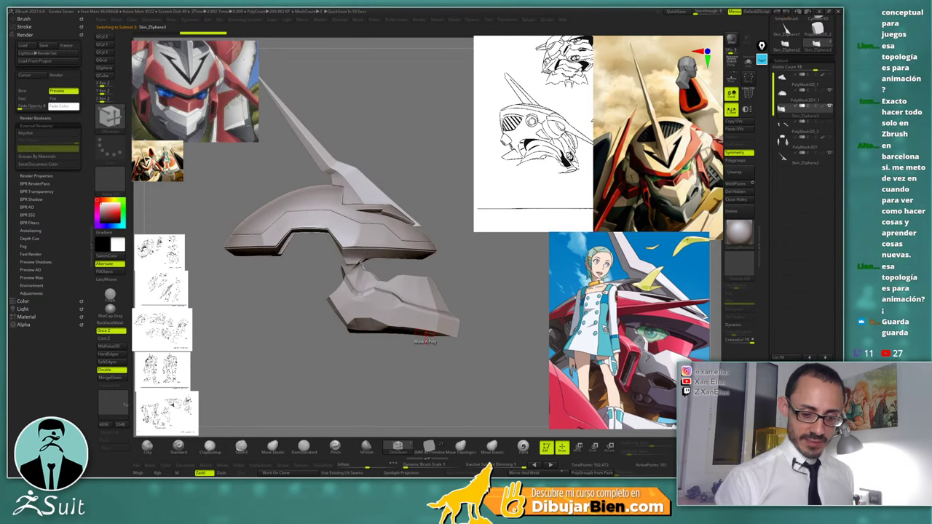
# Save the project as Eureka Seven.spr, replacing the existing file
pyautogui.hotkey('ctrl', 's')
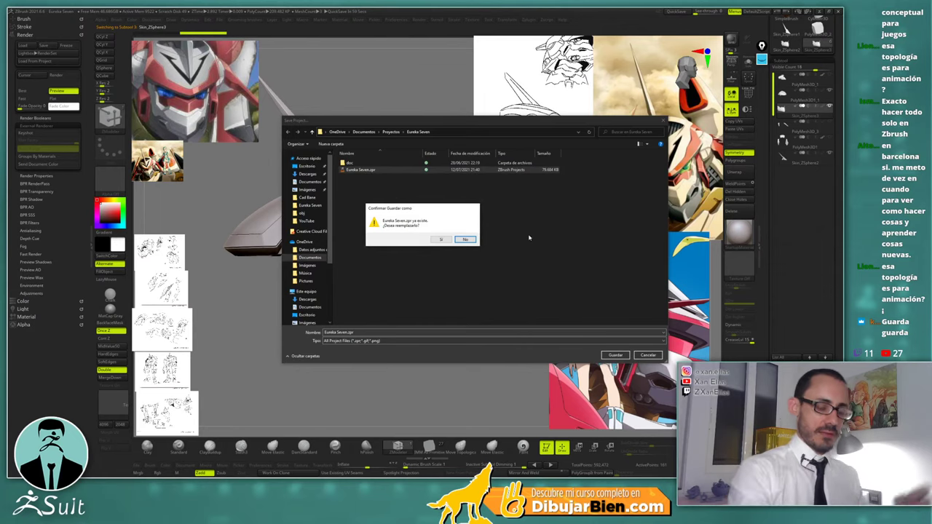
pyautogui.click(444, 241)
pyautogui.moveTo(472, 264); pyautogui.dragTo(490, 256)
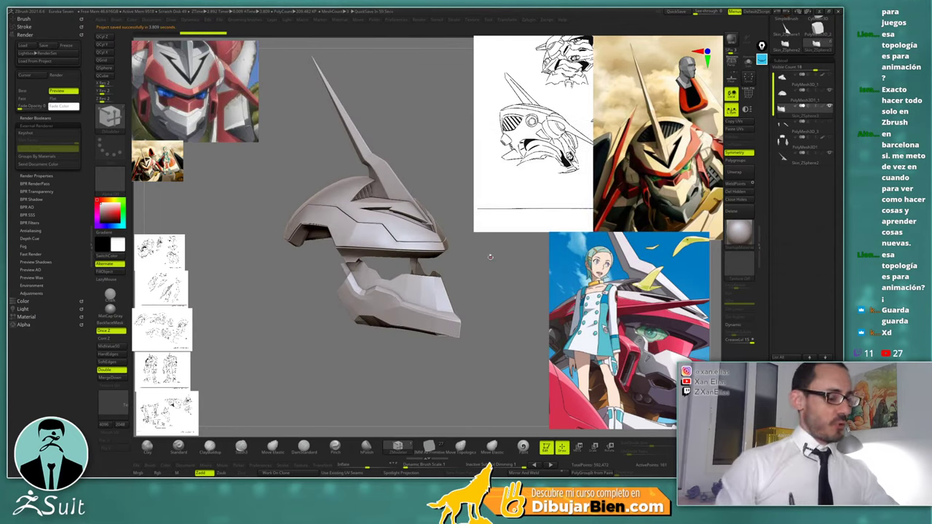
# Show the jaw's wireframe and reposition its side vertices with the Move brush to clean up the edge flow
pyautogui.moveTo(487, 255)
pyautogui.mouseDown()
pyautogui.moveTo(478, 251)
pyautogui.moveTo(496, 242)
pyautogui.moveTo(491, 254)
pyautogui.moveTo(524, 260)
pyautogui.moveTo(526, 271)
pyautogui.moveTo(463, 275)
pyautogui.moveTo(499, 272)
pyautogui.mouseUp()
pyautogui.press('b')
pyautogui.press('m')
pyautogui.press('v')
pyautogui.press('space')
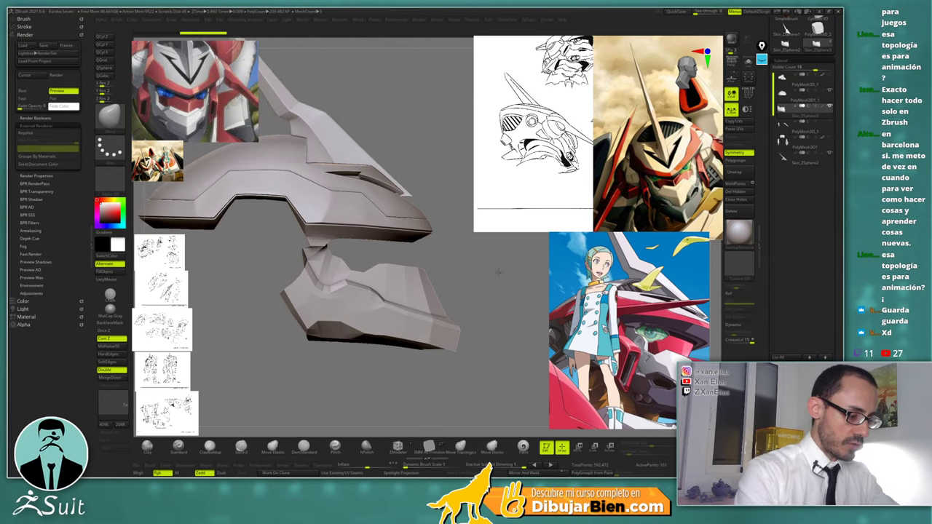
pyautogui.hotkey('shift', 'f')
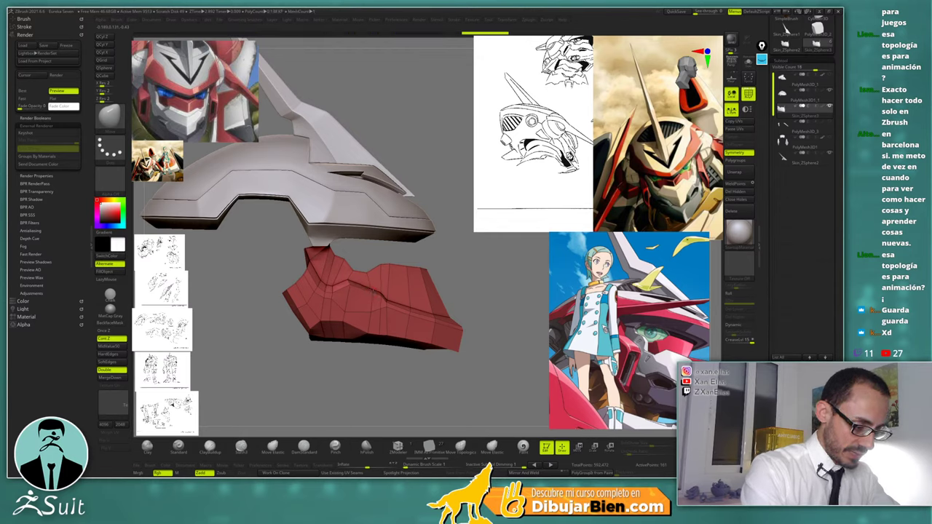
pyautogui.moveTo(464, 250); pyautogui.dragTo(420, 263)
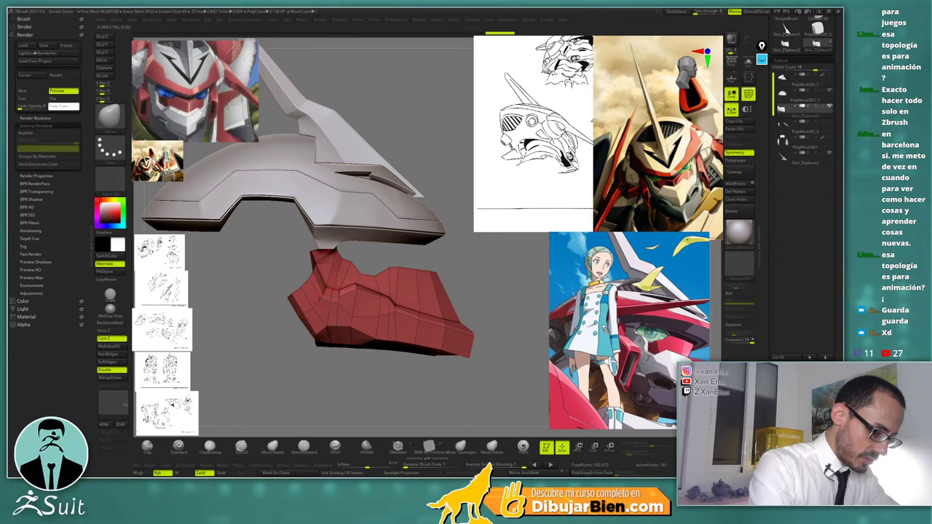
pyautogui.moveTo(513, 306); pyautogui.dragTo(437, 282)
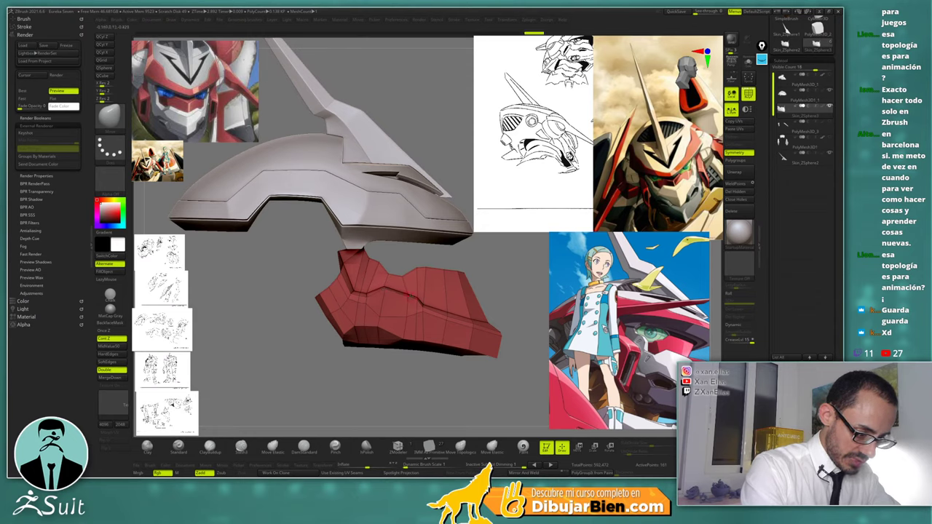
pyautogui.keyDown('alt'); pyautogui.moveTo(439, 297); pyautogui.dragTo(411, 288, button='right'); pyautogui.keyUp('alt')
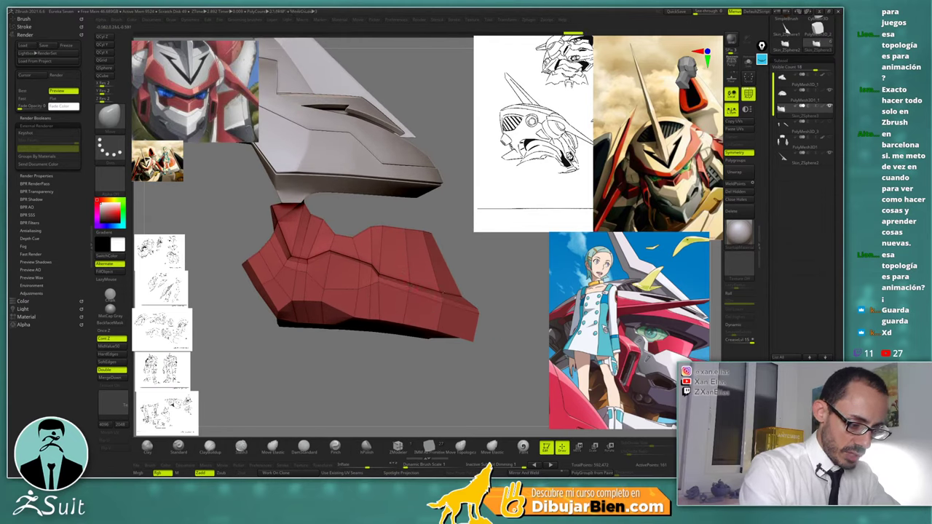
pyautogui.moveTo(437, 292)
pyautogui.mouseDown(button='right')
pyautogui.moveTo(397, 284)
pyautogui.moveTo(441, 306)
pyautogui.mouseUp(button='right')
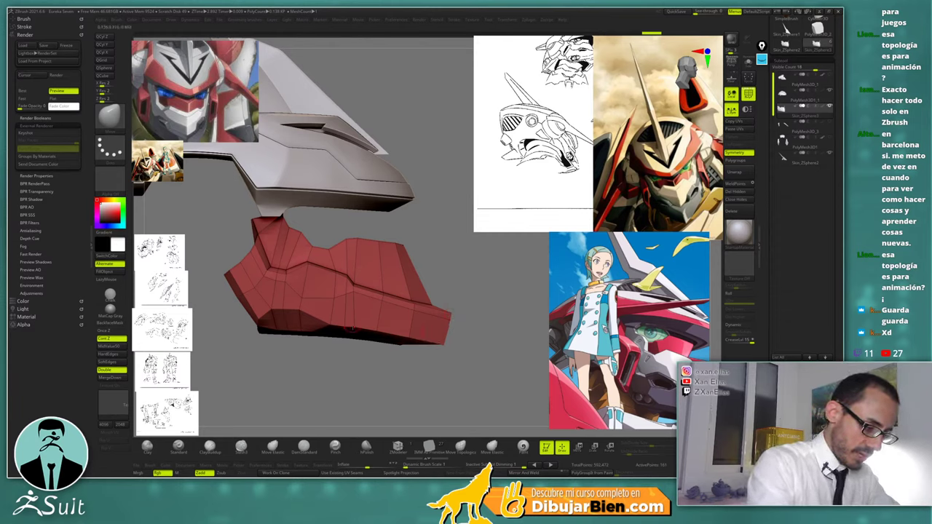
# Switch to Flat rendering and refine the jaw's silhouette along its upper and front edges with the Move brush
pyautogui.hotkey('shift', 'f')
pyautogui.keyDown('alt'); pyautogui.moveTo(466, 276); pyautogui.dragTo(496, 271); pyautogui.keyUp('alt')
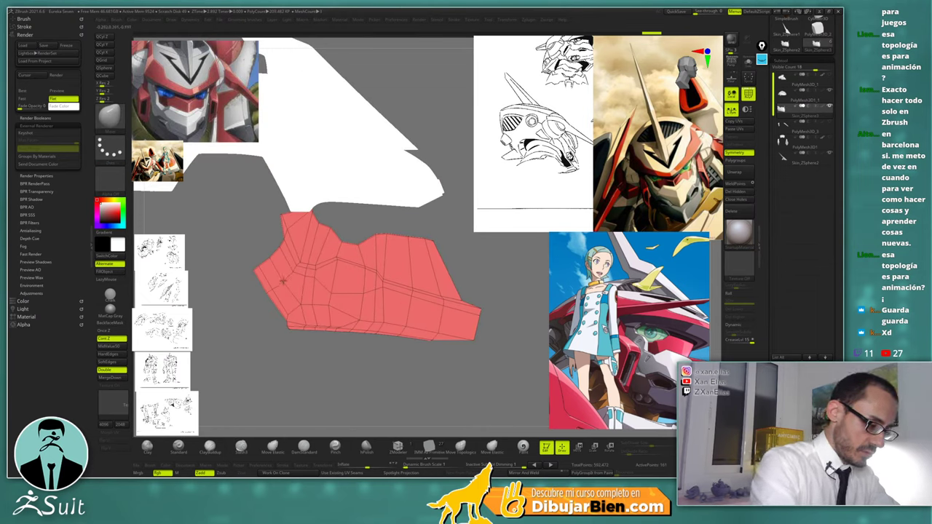
pyautogui.keyDown('shift'); pyautogui.moveTo(485, 264); pyautogui.dragTo(481, 289); pyautogui.keyUp('shift')
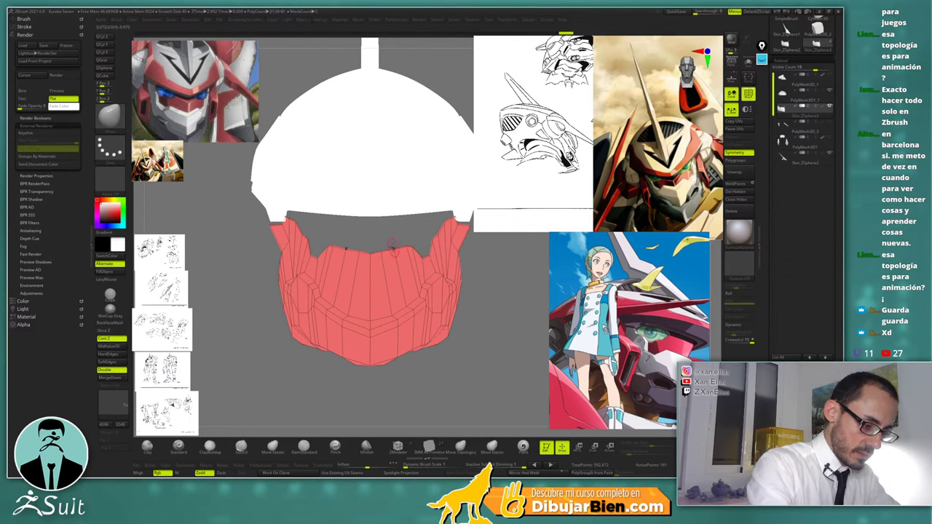
pyautogui.moveTo(400, 229); pyautogui.dragTo(433, 231)
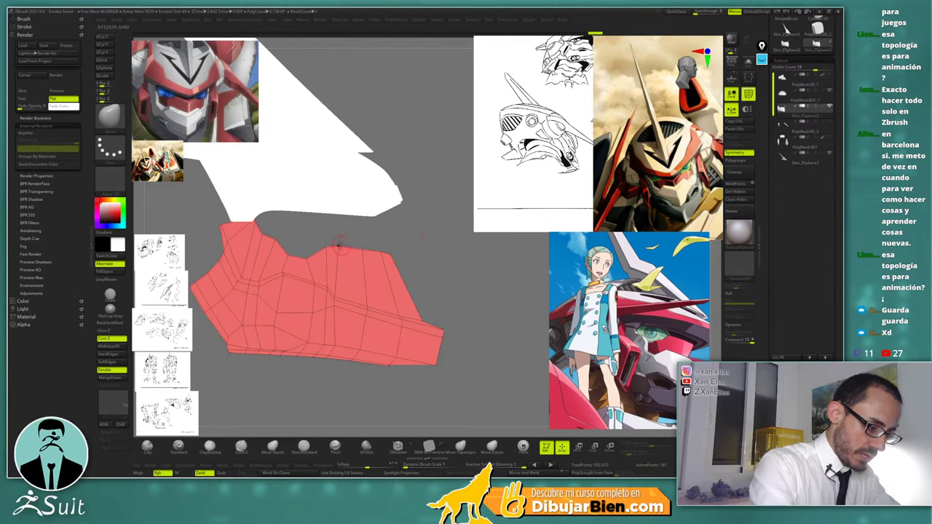
pyautogui.moveTo(418, 262); pyautogui.dragTo(431, 306)
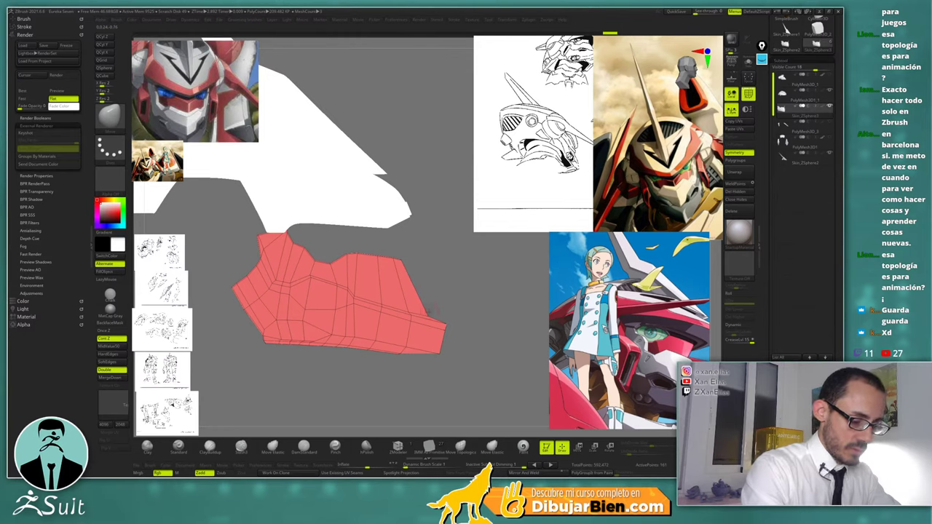
pyautogui.moveTo(428, 313)
pyautogui.mouseDown()
pyautogui.moveTo(444, 253)
pyautogui.moveTo(437, 271)
pyautogui.moveTo(447, 284)
pyautogui.moveTo(498, 266)
pyautogui.moveTo(500, 277)
pyautogui.mouseUp()
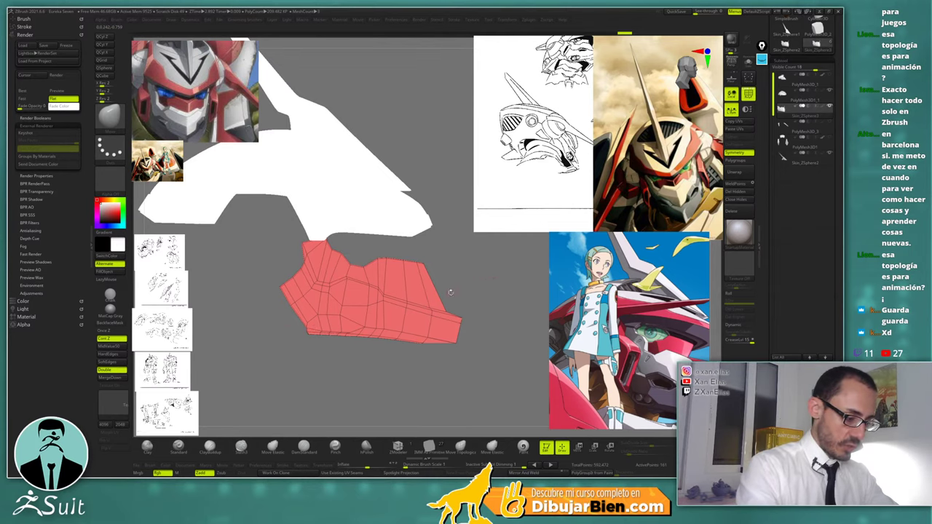
# Flatten the jaw's underside with a ClipCurve line running along its lower edge from front to rear
pyautogui.keyDown('ctrl'); pyautogui.keyDown('shift'); pyautogui.click(107, 117); pyautogui.keyUp('shift'); pyautogui.keyUp('ctrl')
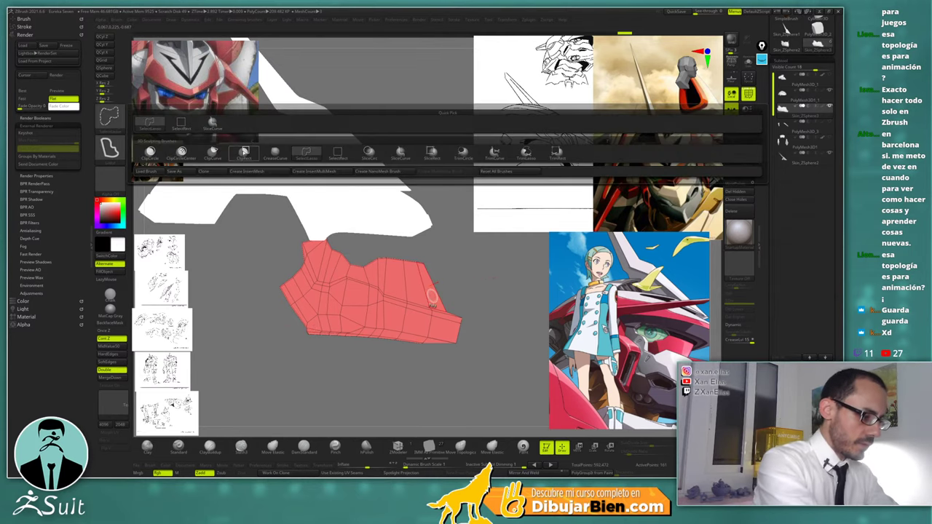
pyautogui.keyDown('ctrl'); pyautogui.keyDown('shift'); pyautogui.click(213, 154); pyautogui.keyUp('shift'); pyautogui.keyUp('ctrl')
pyautogui.moveTo(454, 353)
pyautogui.keyDown('ctrl'); pyautogui.keyDown('shift'); pyautogui.mouseDown()
pyautogui.moveTo(401, 333)
pyautogui.moveTo(320, 333)
pyautogui.moveTo(409, 341)
pyautogui.moveTo(406, 353)
pyautogui.moveTo(412, 344)
pyautogui.moveTo(399, 339)
pyautogui.moveTo(277, 333)
pyautogui.mouseUp(); pyautogui.keyUp('shift'); pyautogui.keyUp('ctrl')
pyautogui.moveTo(486, 294)
pyautogui.mouseDown()
pyautogui.moveTo(487, 217)
pyautogui.moveTo(497, 246)
pyautogui.mouseUp()
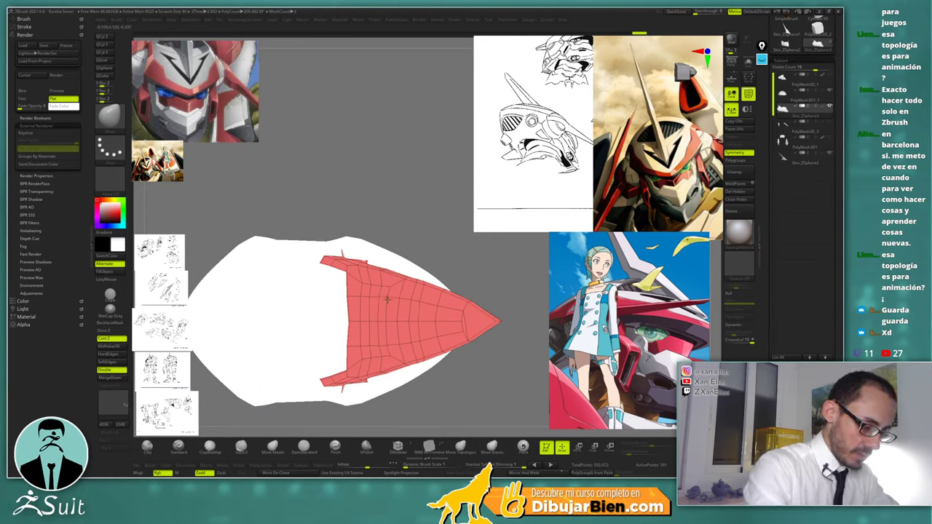
# Smooth the topology on the jaw's underside and return to Preview rendering
pyautogui.moveTo(386, 298)
pyautogui.keyDown('shift'); pyautogui.mouseDown()
pyautogui.moveTo(372, 298)
pyautogui.moveTo(422, 300)
pyautogui.mouseUp(); pyautogui.keyUp('shift')
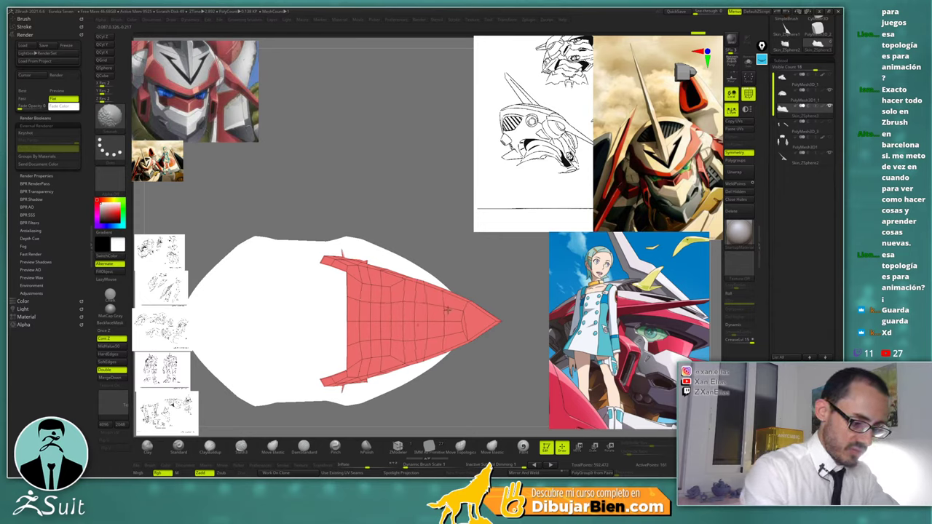
pyautogui.moveTo(438, 307)
pyautogui.mouseDown(button='right')
pyautogui.moveTo(447, 361)
pyautogui.moveTo(438, 294)
pyautogui.moveTo(405, 299)
pyautogui.moveTo(411, 239)
pyautogui.mouseUp(button='right')
pyautogui.hotkey('ctrl', 'p')
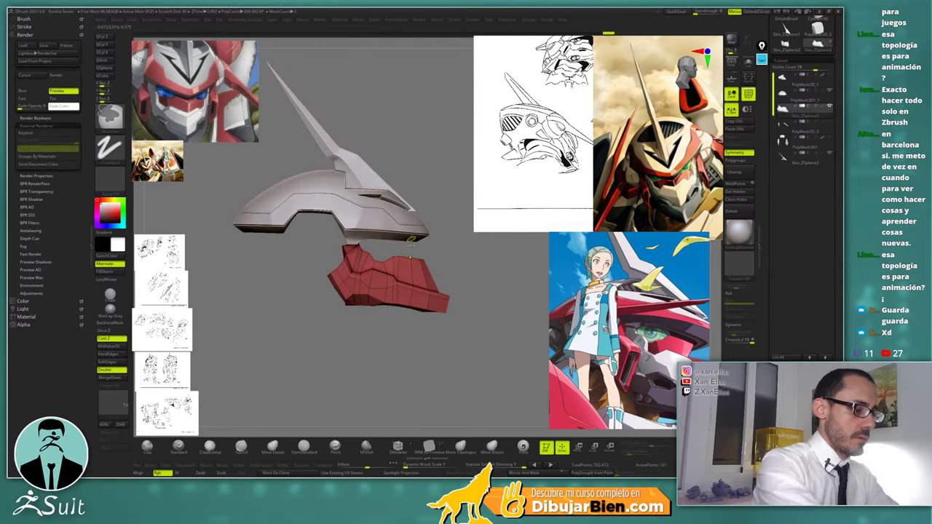
# Check the jaw's surface with dynamic subdivision and the wireframe toggled on and off
pyautogui.hotkey('shift', 'f')
pyautogui.moveTo(518, 246)
pyautogui.mouseDown(button='right')
pyautogui.moveTo(440, 256)
pyautogui.moveTo(444, 309)
pyautogui.moveTo(411, 298)
pyautogui.moveTo(431, 294)
pyautogui.moveTo(410, 277)
pyautogui.moveTo(400, 291)
pyautogui.mouseUp(button='right')
pyautogui.press('d')
pyautogui.hotkey('shift', 'f')
pyautogui.hotkey('shift', 'd')
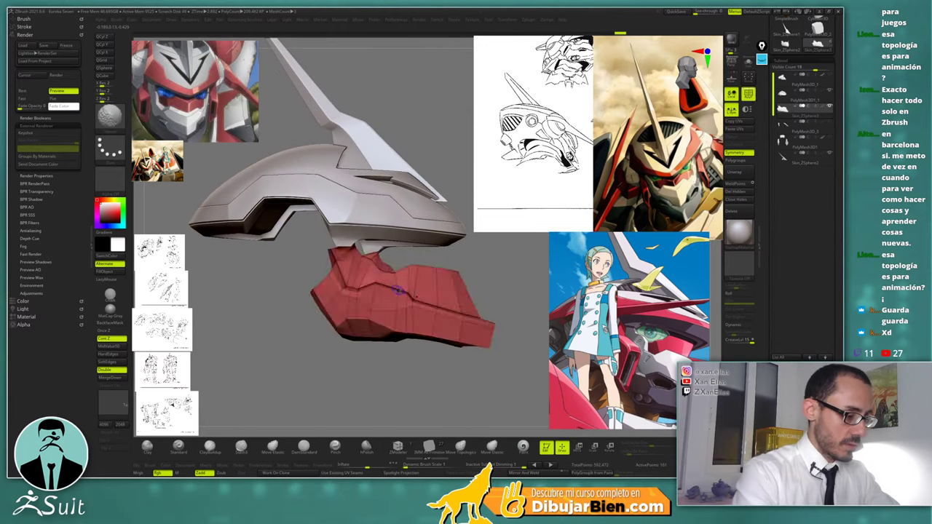
pyautogui.hotkey('shift', 'f')
pyautogui.hotkey('shift', 'f')
# With the ZModeler brush, mark the central polygons on the jaw's side as a temporary polygroup
pyautogui.keyDown('ctrl'); pyautogui.moveTo(392, 297); pyautogui.dragTo(366, 300, button='right'); pyautogui.keyUp('ctrl')
pyautogui.press('b')
pyautogui.press('z')
pyautogui.press('m')
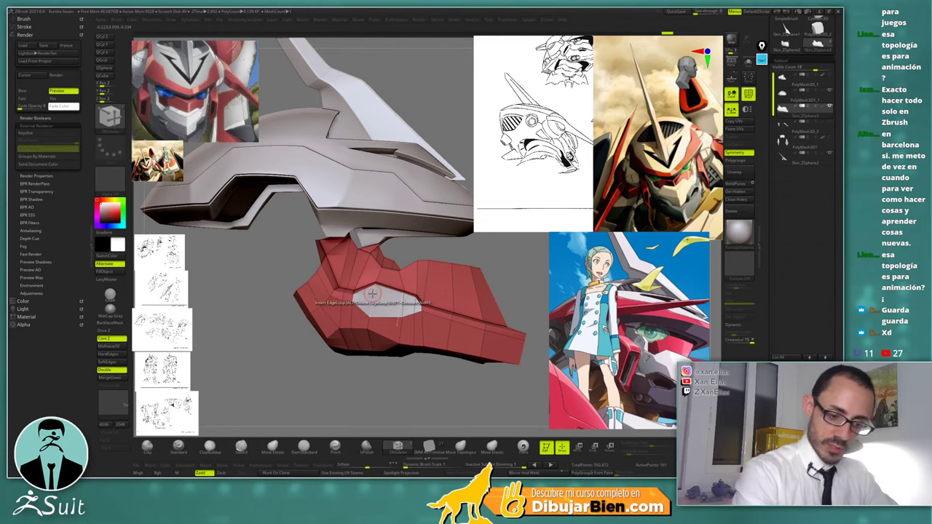
pyautogui.moveTo(376, 298); pyautogui.dragTo(379, 298, button='right')
# Inset the marked panel on the jaw's side using the ZModeler Inset action with the Polygroup Island target
pyautogui.press('space')
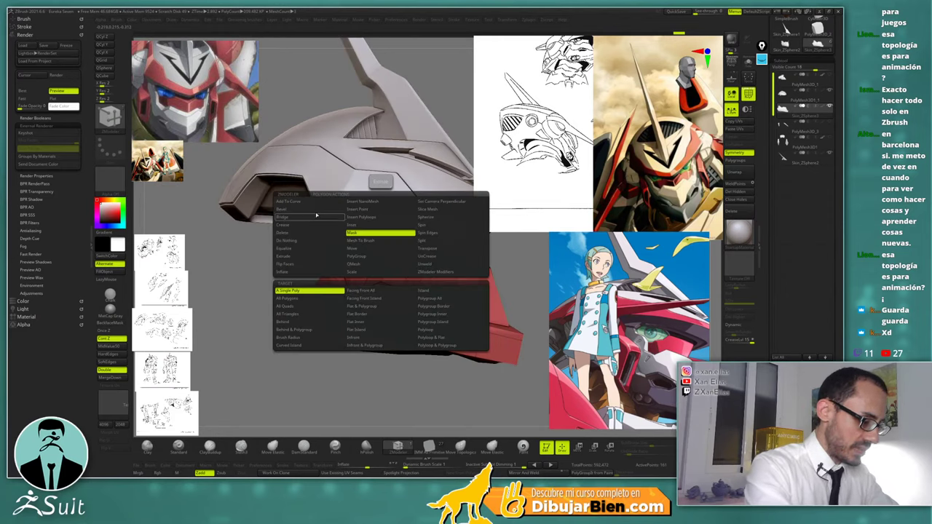
pyautogui.click(378, 225)
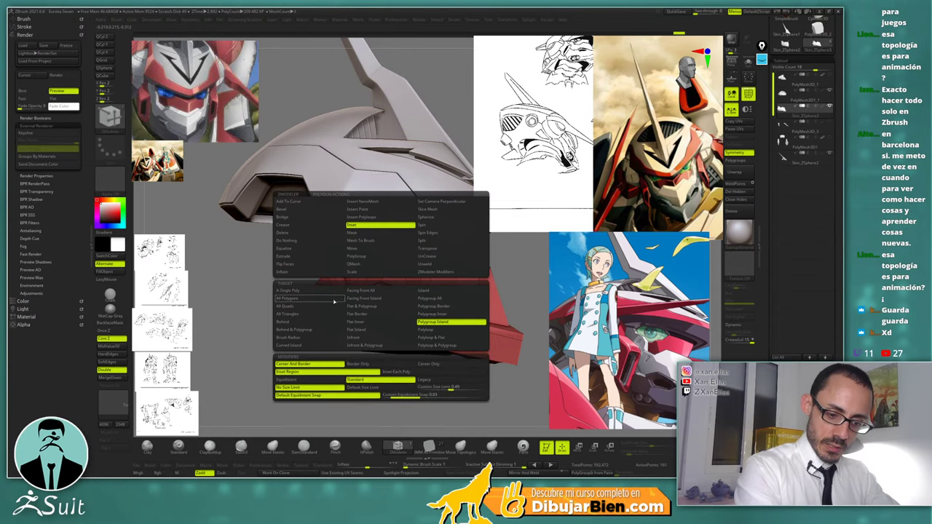
pyautogui.moveTo(382, 262); pyautogui.dragTo(390, 298, button='right')
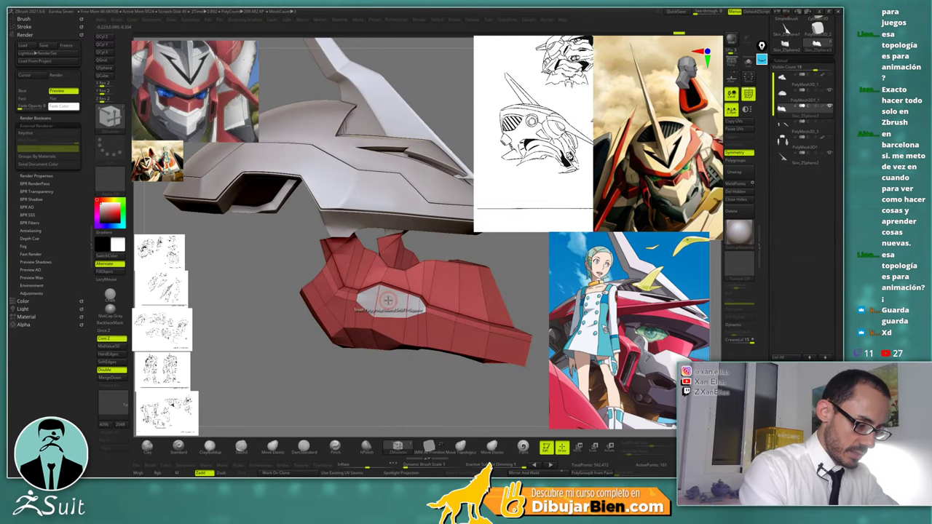
pyautogui.press('space')
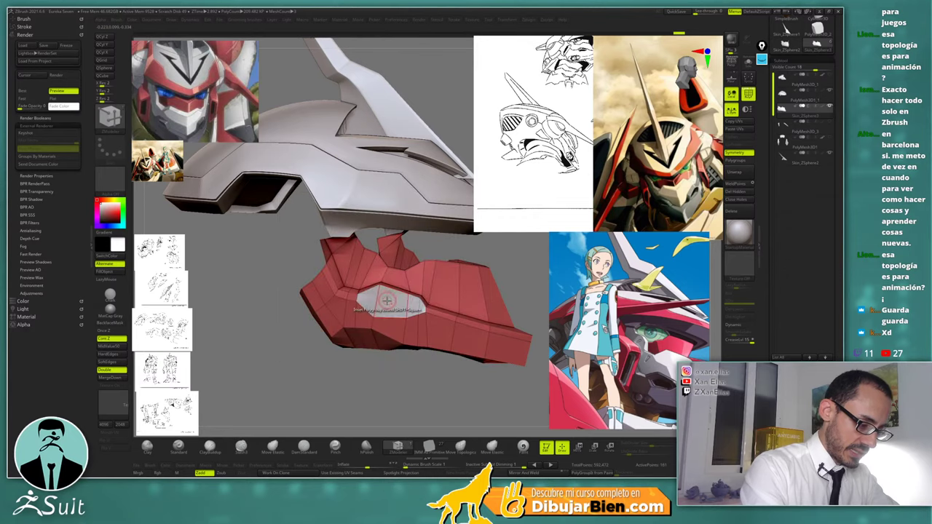
pyautogui.moveTo(388, 301); pyautogui.dragTo(386, 302)
pyautogui.moveTo(386, 302); pyautogui.dragTo(379, 300, button='right')
pyautogui.click(386, 299)
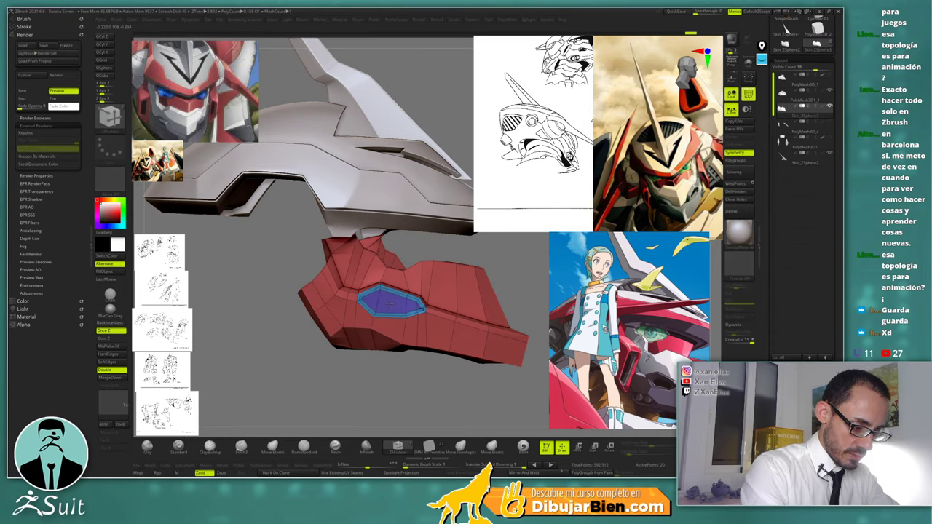
# Scale down the inner polygons of the jaw's side panel using the ZModeler Scale action with Polygroup Island and Polygon Center
pyautogui.press('space')
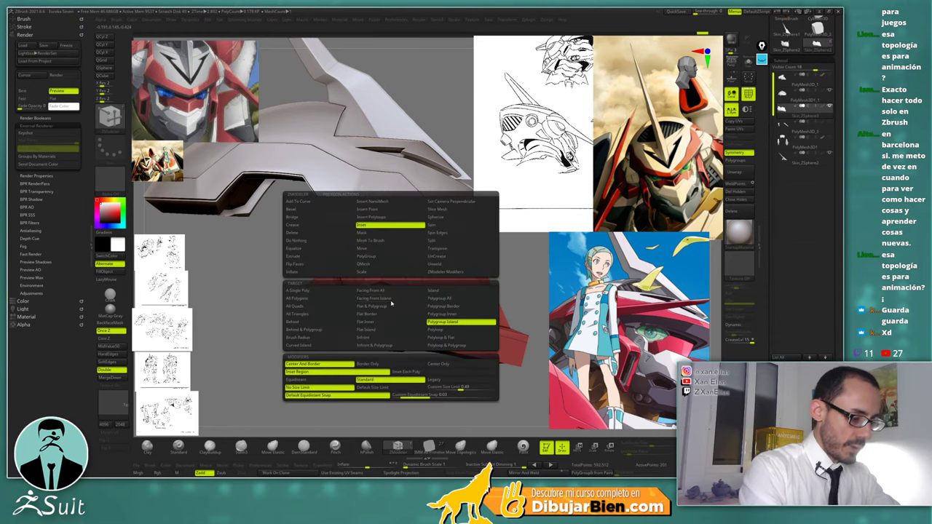
pyautogui.click(373, 271)
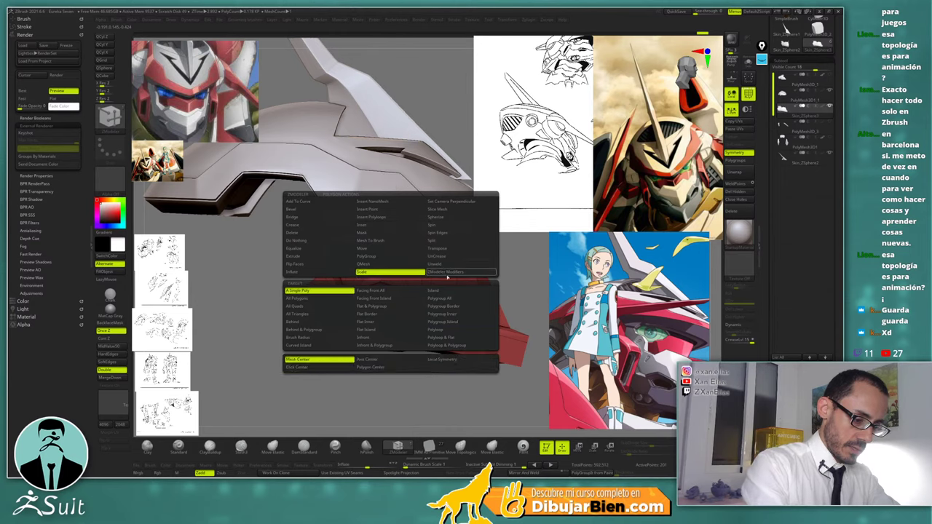
pyautogui.click(445, 321)
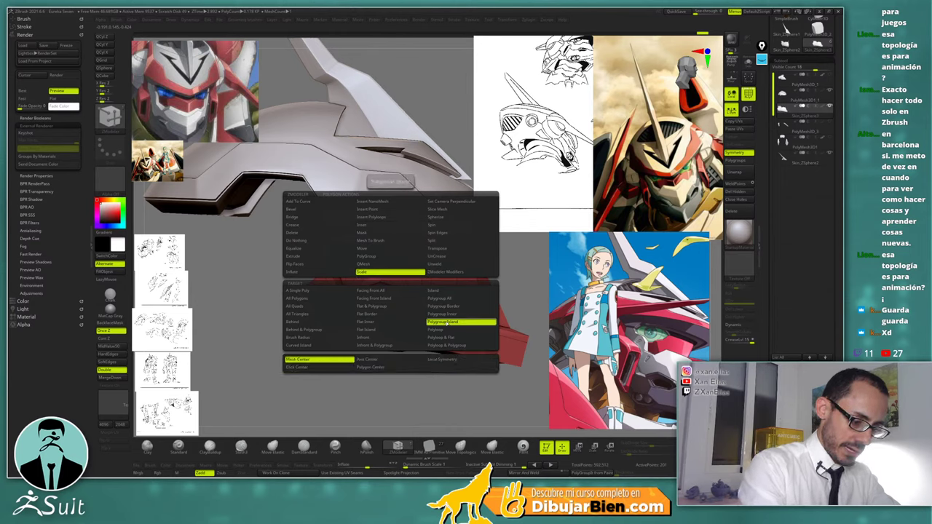
pyautogui.click(378, 367)
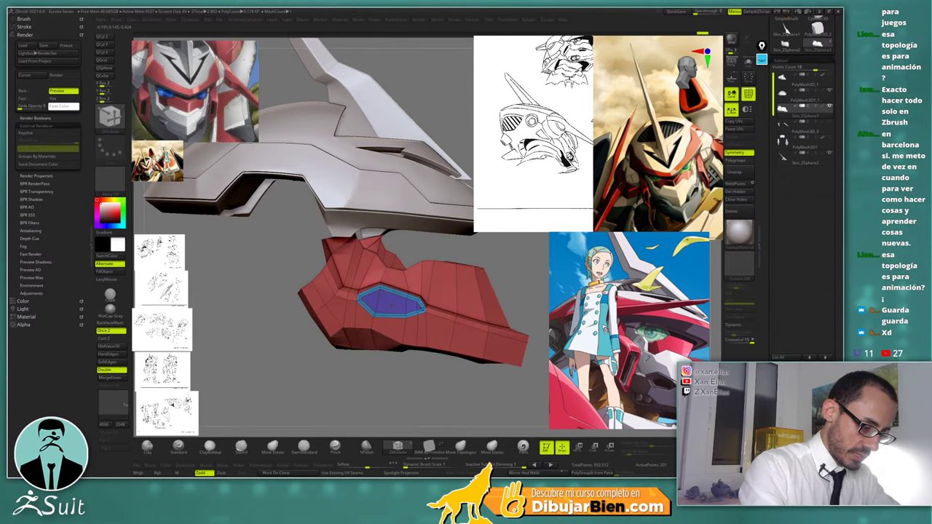
pyautogui.moveTo(391, 304); pyautogui.dragTo(393, 280)
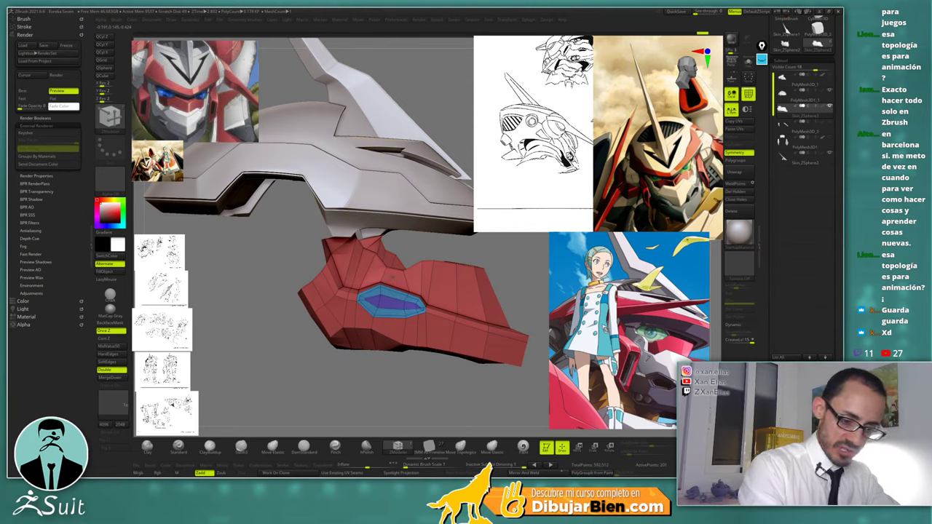
pyautogui.hotkey('ctrl', 'z')
pyautogui.keyDown('ctrl'); pyautogui.moveTo(393, 277); pyautogui.dragTo(386, 313, button='right'); pyautogui.keyUp('ctrl')
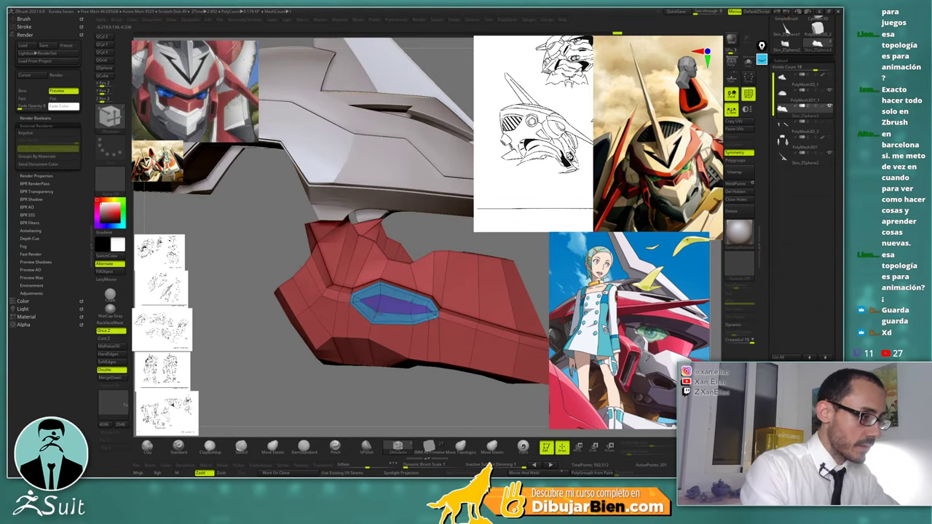
pyautogui.press('b')
pyautogui.press('m')
pyautogui.press('v')
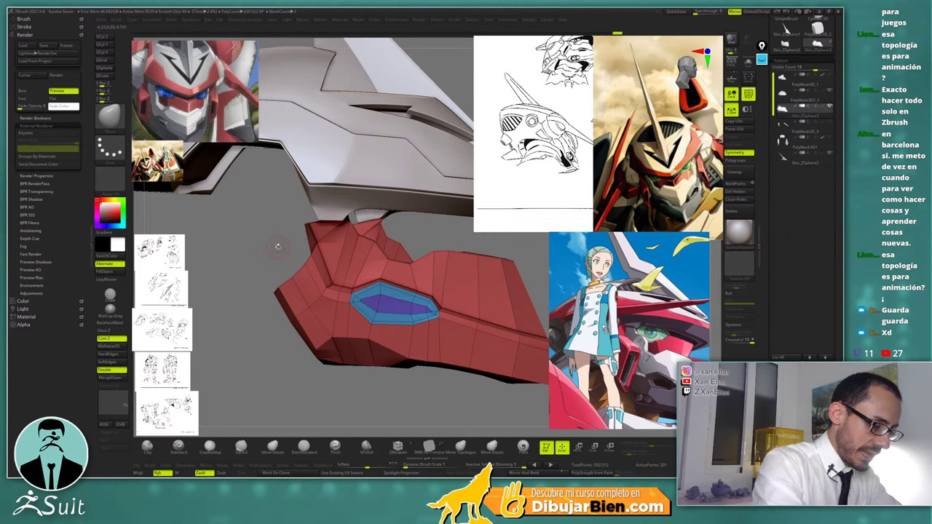
pyautogui.rightClick(277, 246)
pyautogui.keyDown('ctrl'); pyautogui.moveTo(276, 246); pyautogui.dragTo(277, 276, button='right'); pyautogui.keyUp('ctrl')
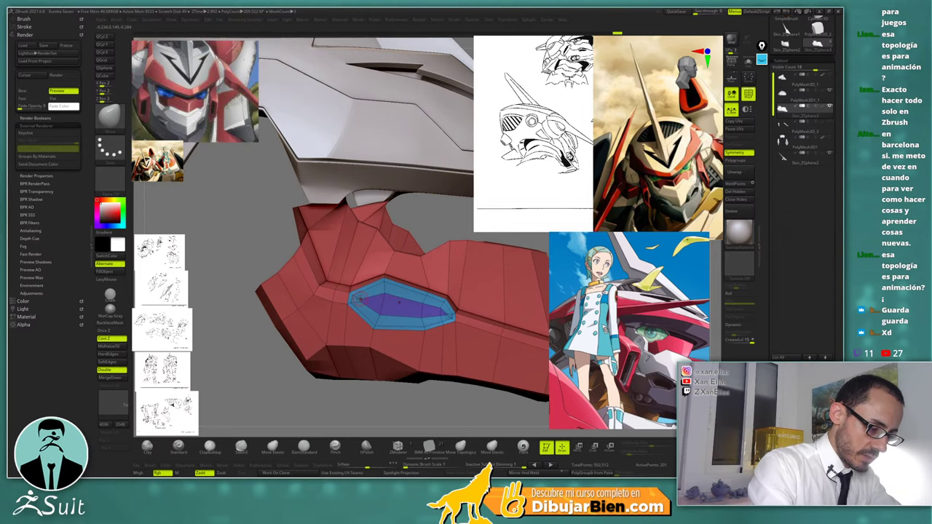
# Reshape the inner side panel by sliding its points with the ZModeler Slide action
pyautogui.press('space')
pyautogui.press('b')
pyautogui.press('z')
pyautogui.press('m')
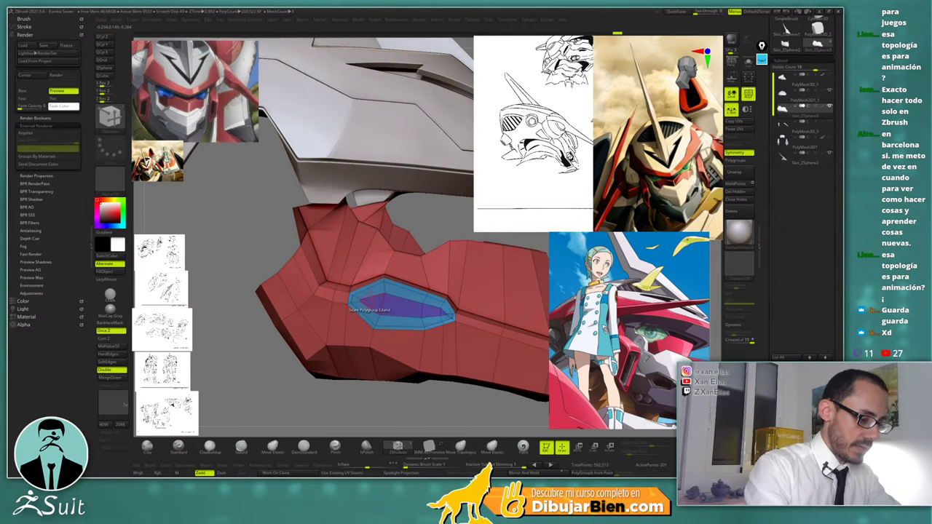
pyautogui.press('space')
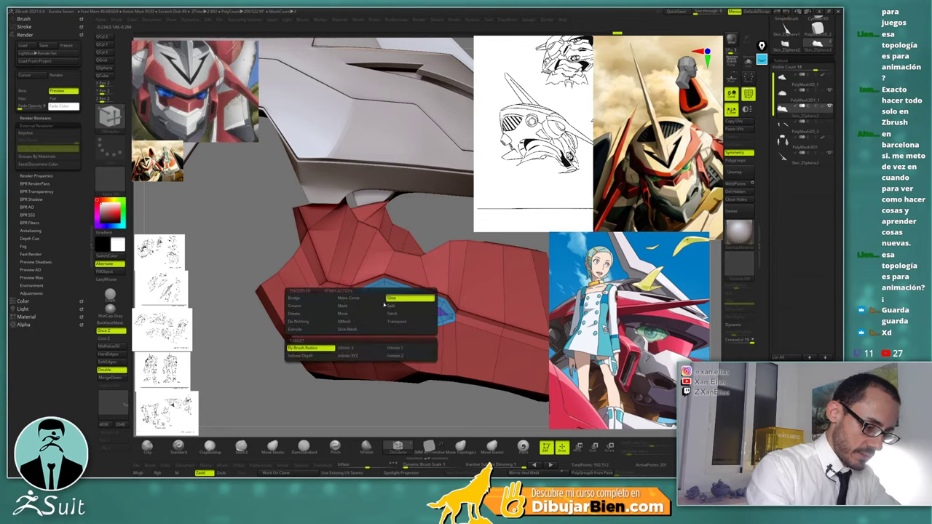
pyautogui.click(395, 300)
pyautogui.press('space')
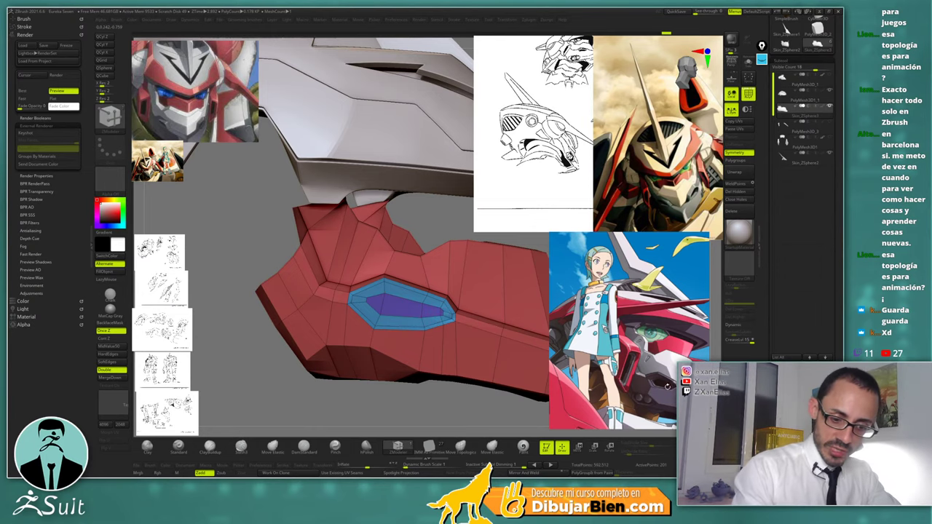
pyautogui.moveTo(421, 298); pyautogui.dragTo(432, 298, button='right')
pyautogui.moveTo(434, 297); pyautogui.dragTo(423, 302, button='right')
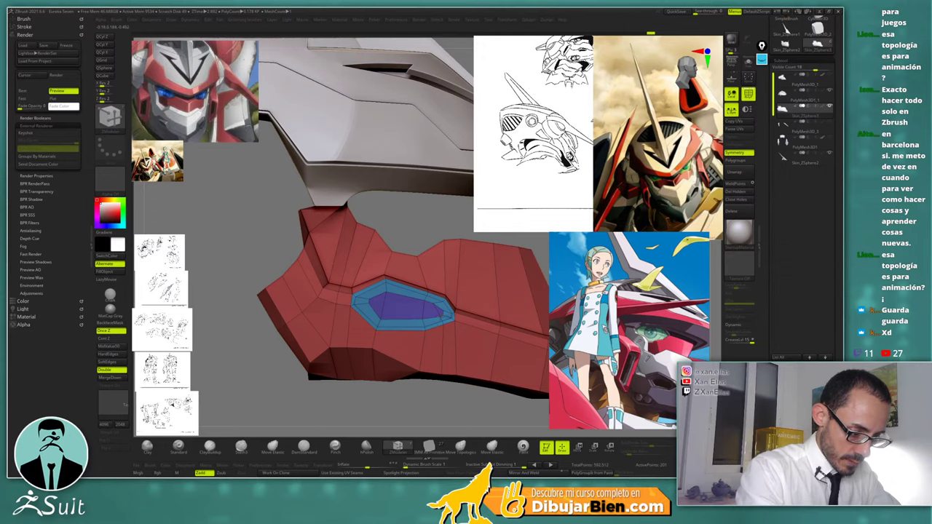
# Refine the outline of the inner side panel with the Move brush
pyautogui.press('b')
pyautogui.press('m')
pyautogui.press('v')
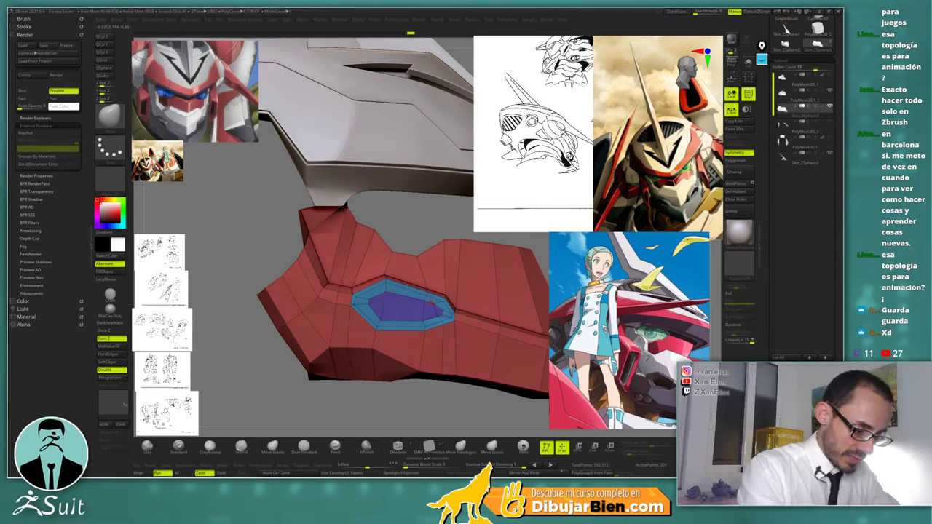
pyautogui.moveTo(328, 306); pyautogui.dragTo(414, 307, button='right')
# Isolate the inner side panel for moving using the ZModeler Transpose action with the Polygroup Island target
pyautogui.press('b')
pyautogui.press('z')
pyautogui.press('m')
pyautogui.press('space')
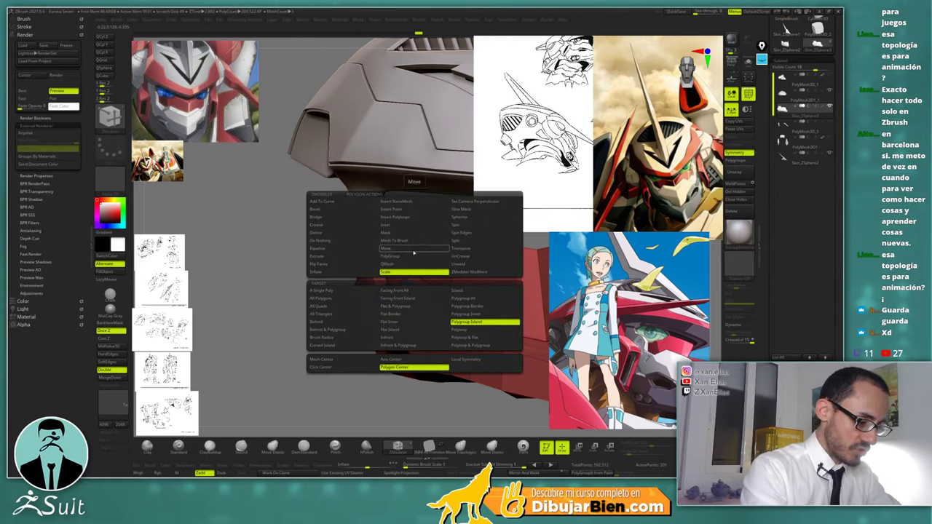
pyautogui.click(466, 248)
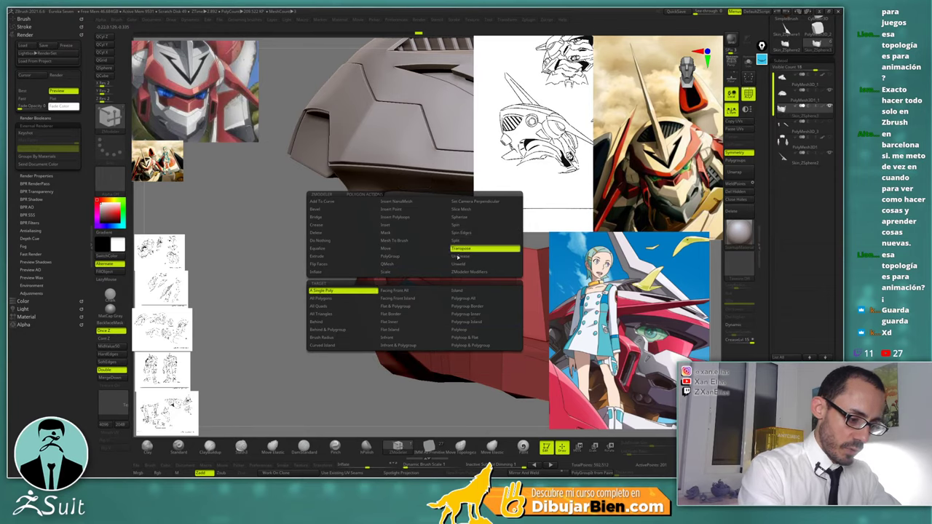
pyautogui.click(474, 321)
pyautogui.click(415, 309)
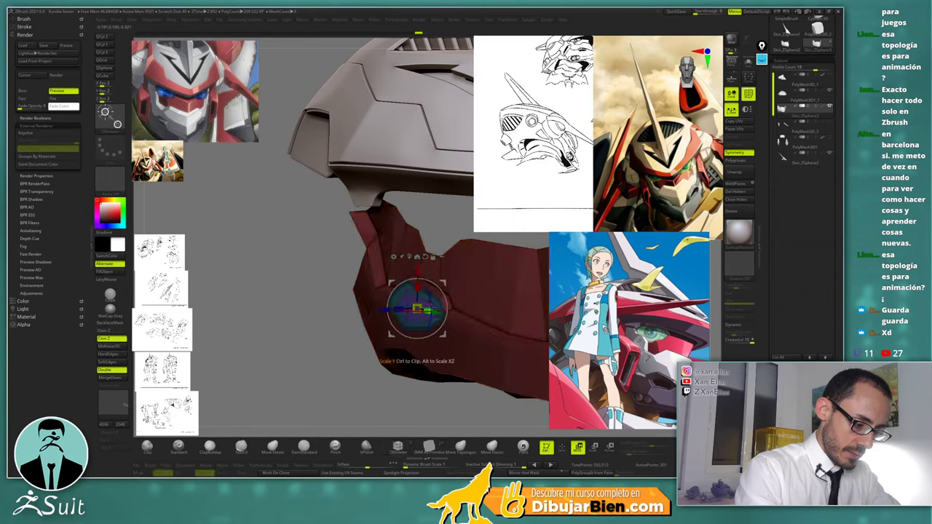
# Push the side panel inward into the jaw with the wireframe hidden, clear the mask and return to Draw mode
pyautogui.moveTo(414, 308)
pyautogui.mouseDown(button='right')
pyautogui.moveTo(510, 283)
pyautogui.moveTo(502, 249)
pyautogui.moveTo(520, 244)
pyautogui.mouseUp(button='right')
pyautogui.hotkey('shift', 'f')
pyautogui.keyDown('ctrl'); pyautogui.moveTo(509, 247); pyautogui.dragTo(517, 241); pyautogui.keyUp('ctrl')
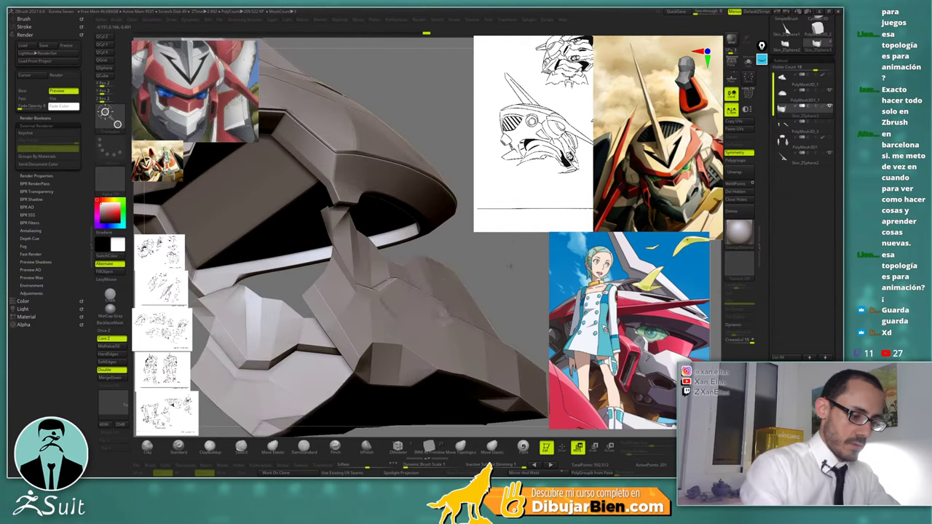
pyautogui.moveTo(510, 245); pyautogui.dragTo(540, 259, button='right')
pyautogui.keyDown('ctrl'); pyautogui.moveTo(444, 297); pyautogui.dragTo(437, 299); pyautogui.keyUp('ctrl')
pyautogui.moveTo(437, 299); pyautogui.dragTo(456, 283, button='right')
pyautogui.moveTo(455, 282); pyautogui.dragTo(476, 278)
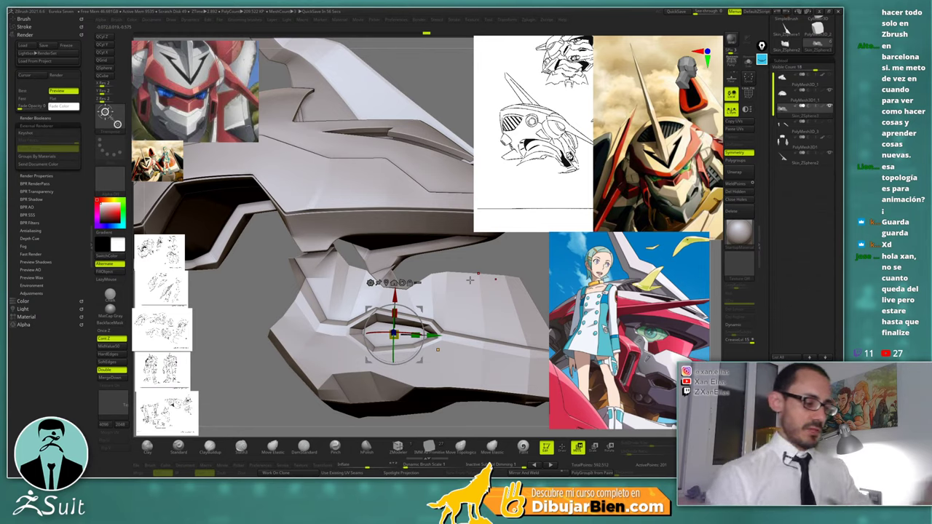
pyautogui.press('q')
pyautogui.press('f')
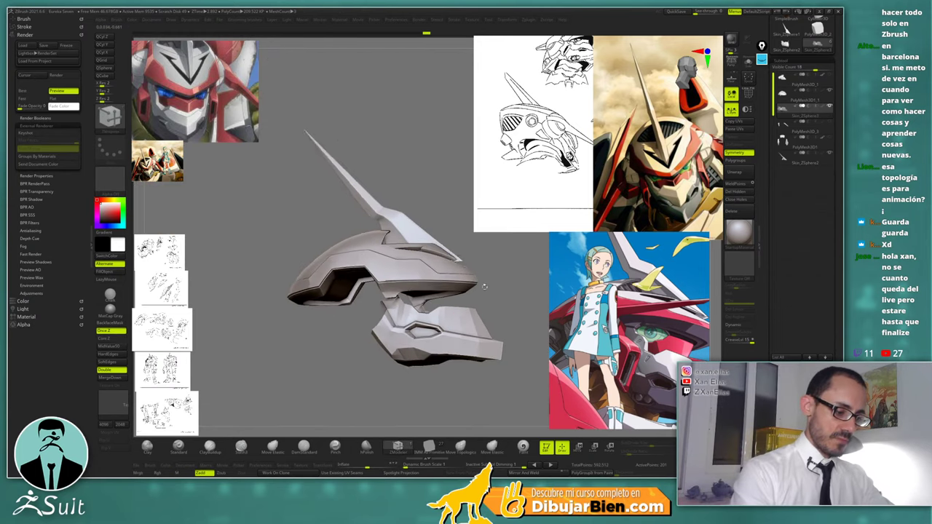
# Mark the polygons on the jaw's lower edge as a temporary polygroup and inset them with Inset Polygroup Island
pyautogui.moveTo(484, 287); pyautogui.dragTo(425, 329)
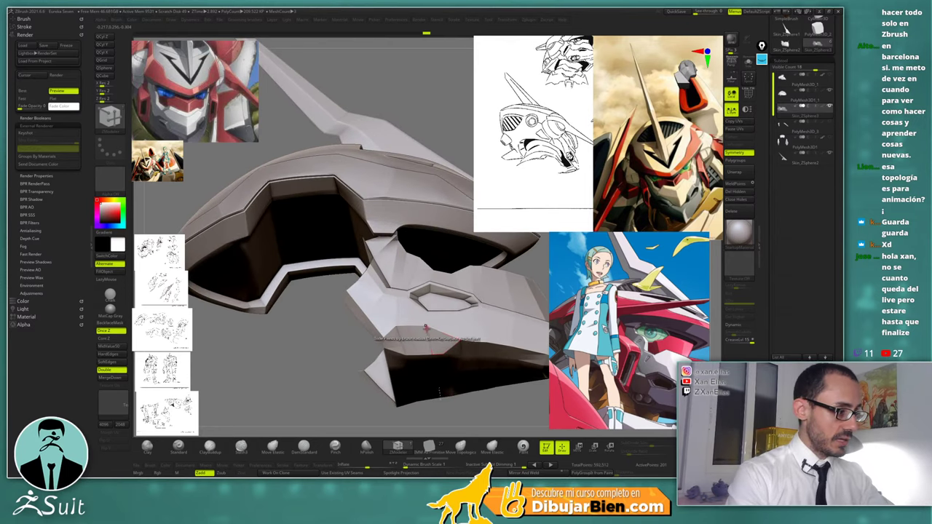
pyautogui.hotkey('shift', 'f')
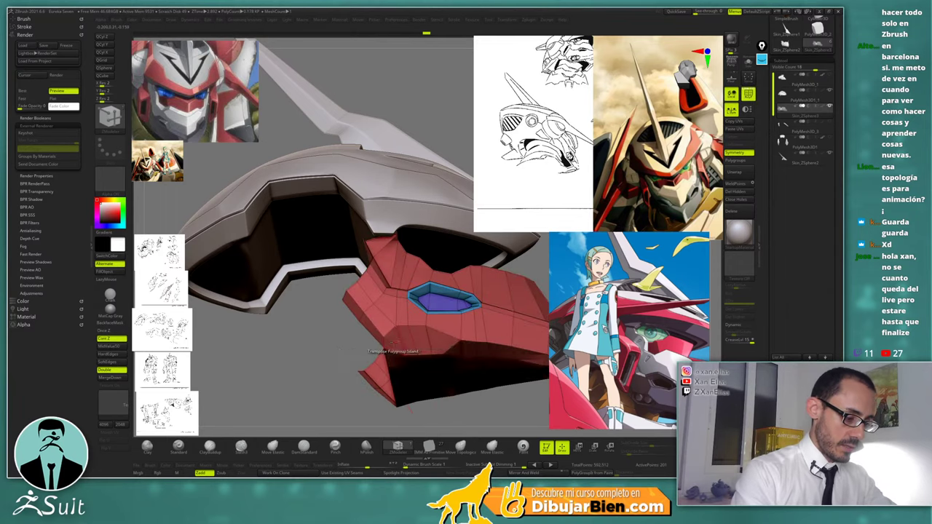
pyautogui.press('space')
pyautogui.click(368, 256)
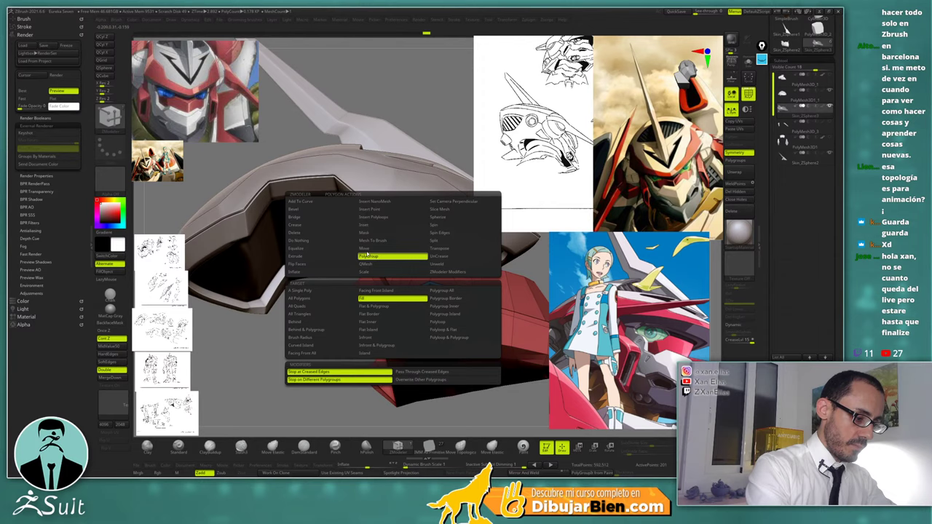
pyautogui.click(322, 257)
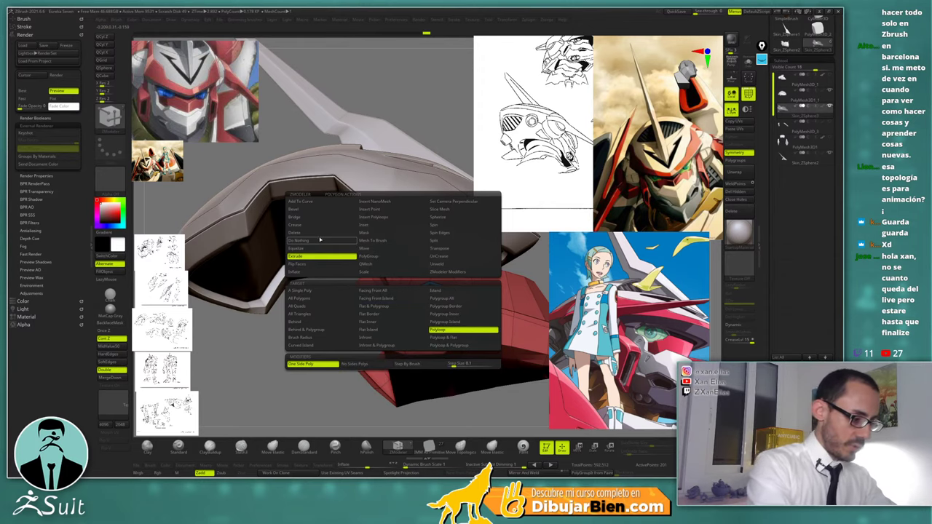
pyautogui.click(384, 226)
pyautogui.click(442, 319)
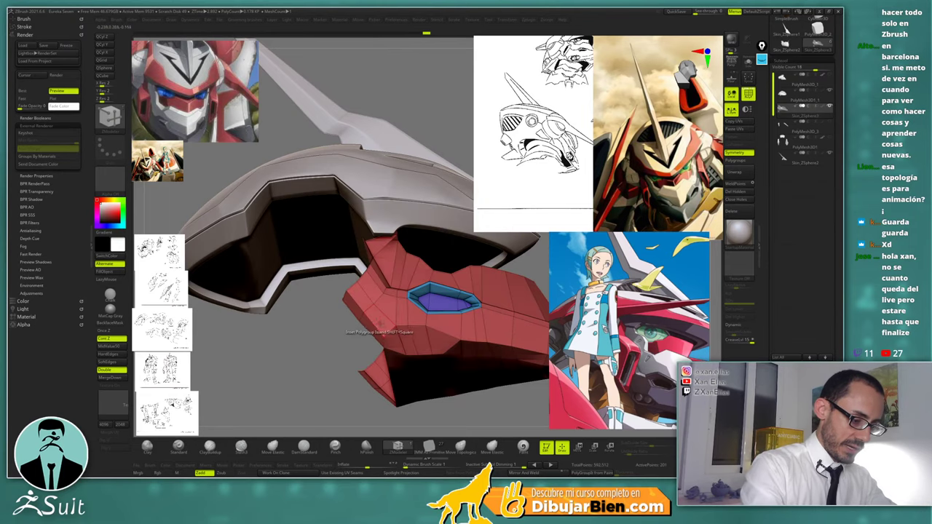
pyautogui.moveTo(417, 331); pyautogui.dragTo(449, 207, button='right')
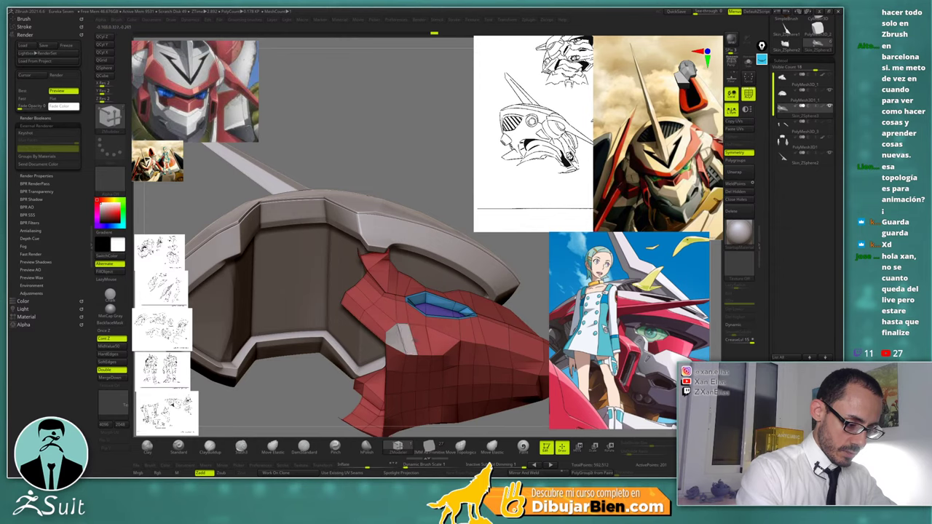
pyautogui.click(435, 342)
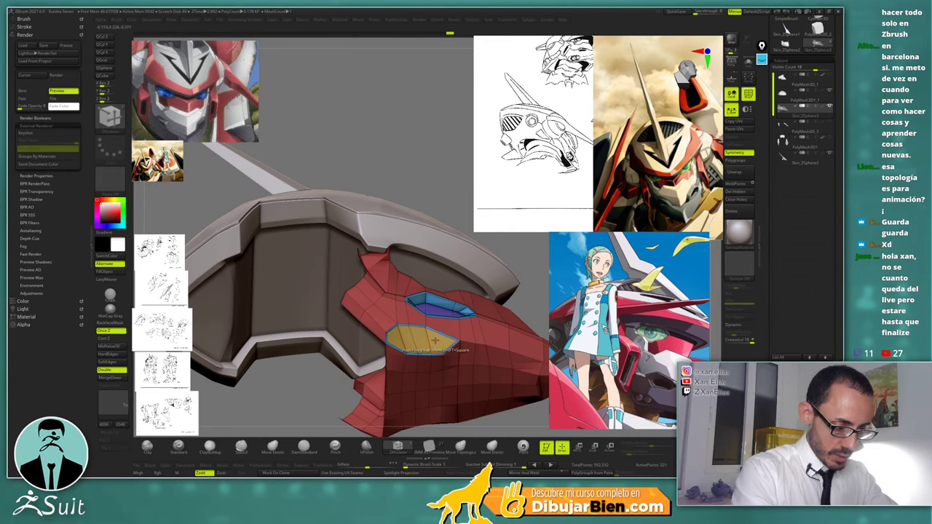
# Recess the lower jaw panel using the ZModeler Extrude action with the Polygroup Island target
pyautogui.keyDown('ctrl'); pyautogui.moveTo(422, 336); pyautogui.dragTo(441, 347, button='right'); pyautogui.keyUp('ctrl')
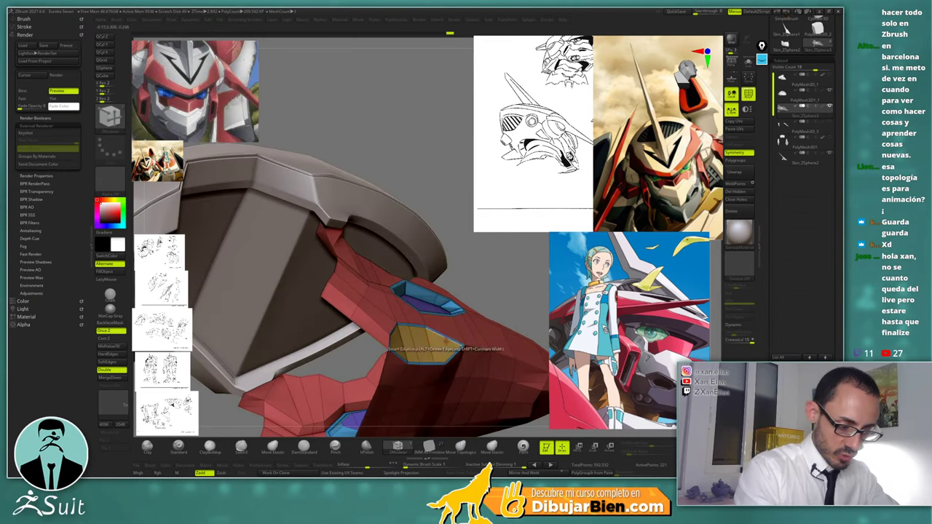
pyautogui.press('space')
pyautogui.click(361, 258)
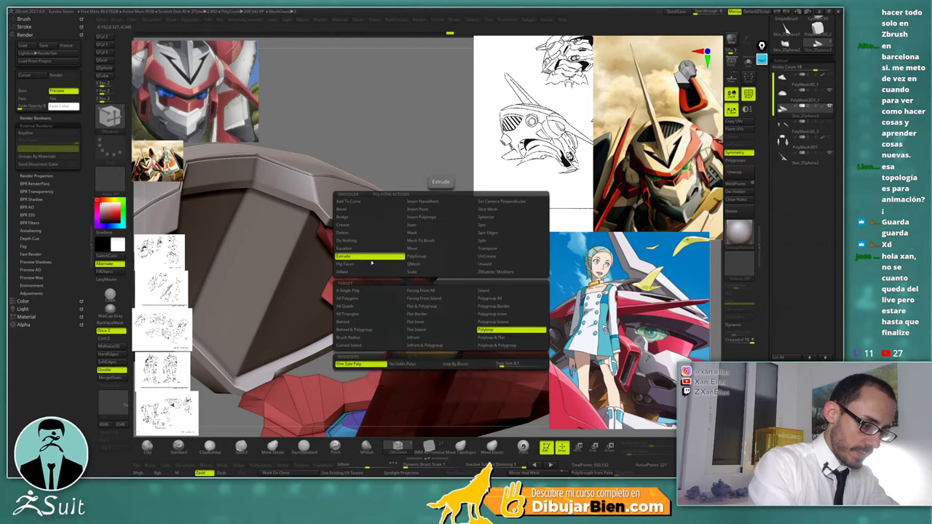
pyautogui.click(492, 322)
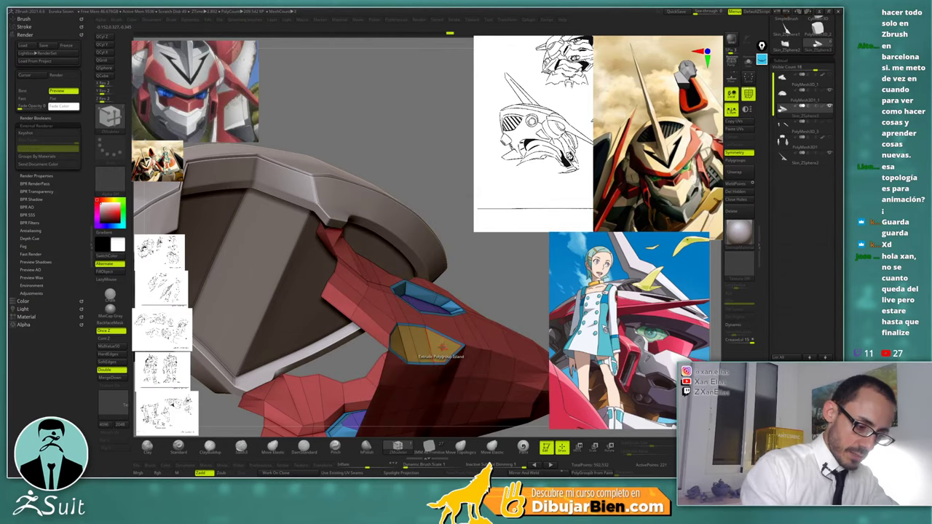
pyautogui.moveTo(438, 349); pyautogui.dragTo(437, 351)
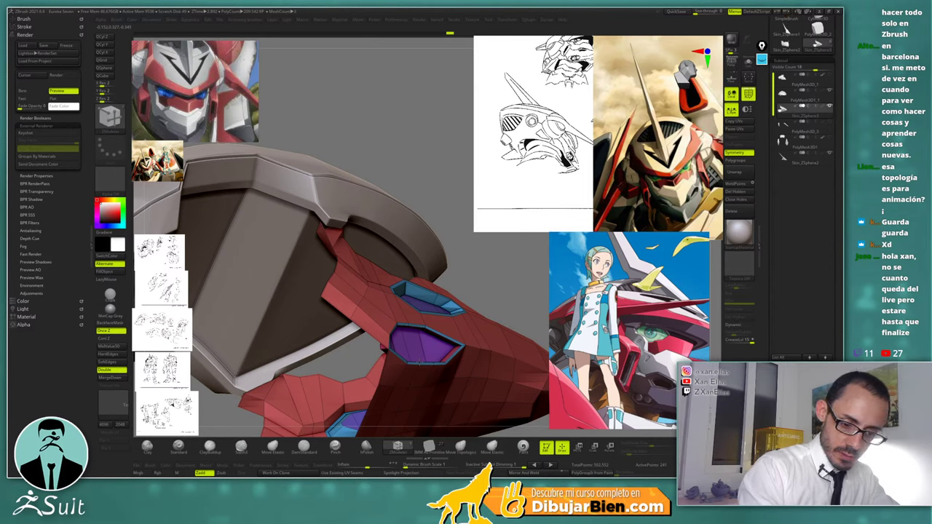
# Scale the recessed lower panel using the ZModeler Scale action with the Polygroup Island target
pyautogui.moveTo(487, 342); pyautogui.dragTo(431, 349, button='right')
pyautogui.press('space')
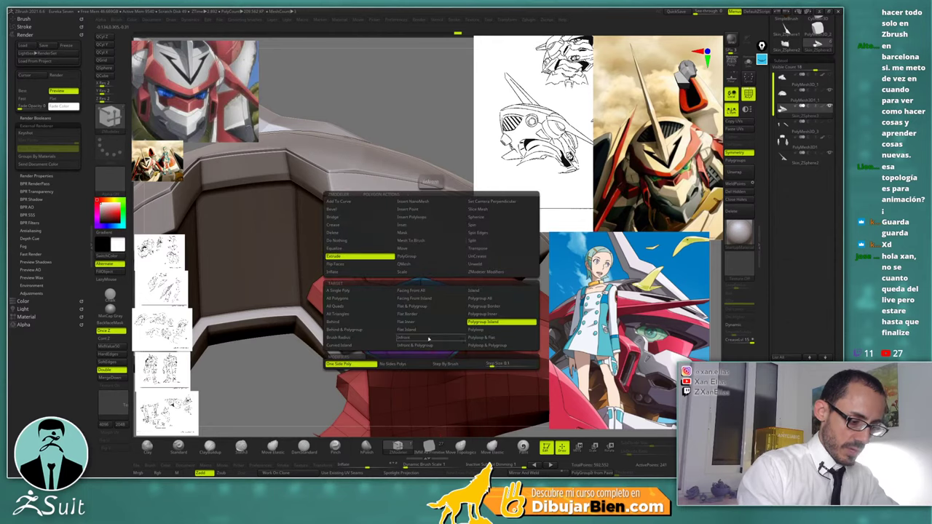
pyautogui.click(411, 272)
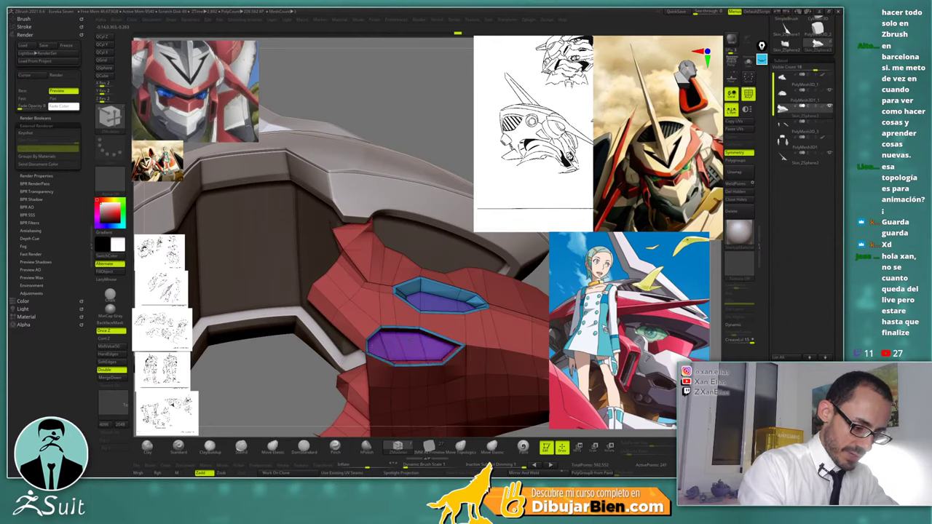
pyautogui.moveTo(472, 348); pyautogui.dragTo(433, 347, button='right')
# Inset the floor of the recessed lower panel using the Inset action with the Polygroup Island target
pyautogui.press('space')
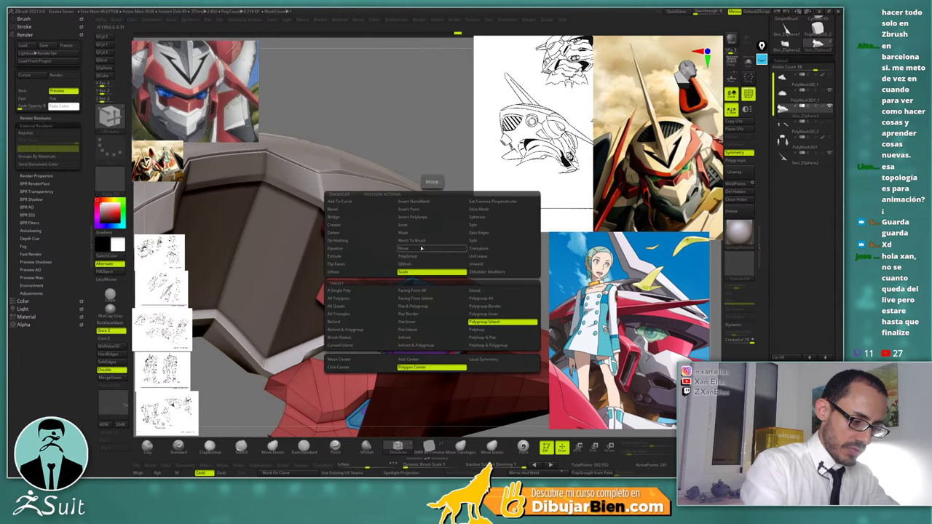
pyautogui.click(420, 225)
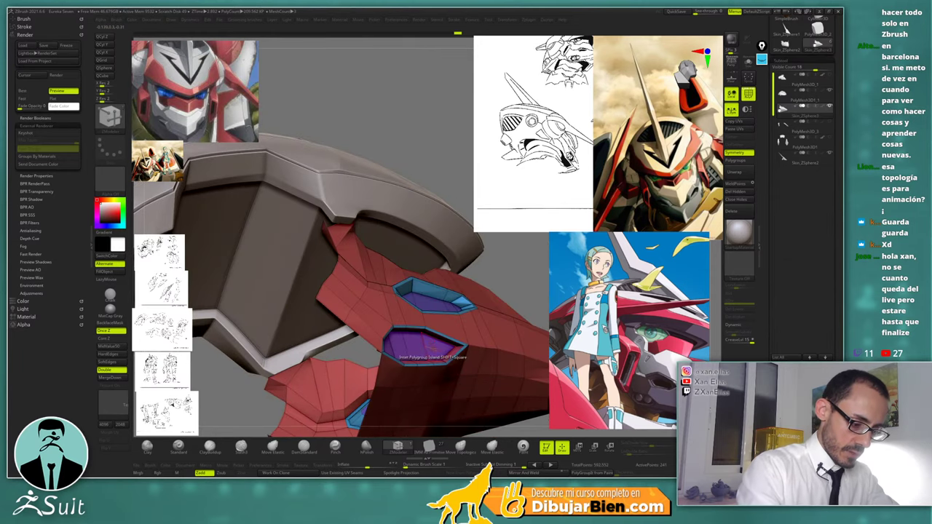
pyautogui.moveTo(423, 350); pyautogui.dragTo(427, 352)
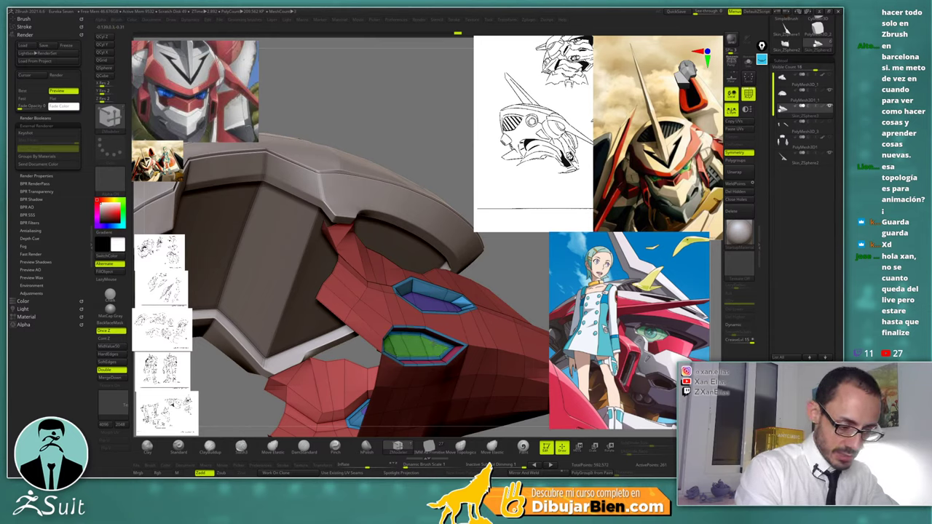
# Recess the inset floor of the lower jaw panel using the ZModeler Extrude action with the Polygroup Island target
pyautogui.press('space')
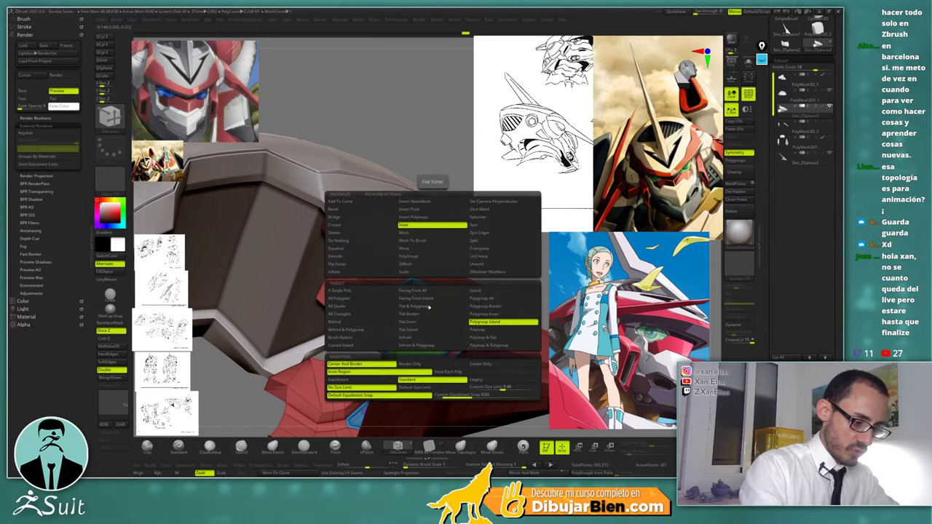
pyautogui.click(495, 323)
pyautogui.moveTo(455, 356); pyautogui.dragTo(441, 350, button='right')
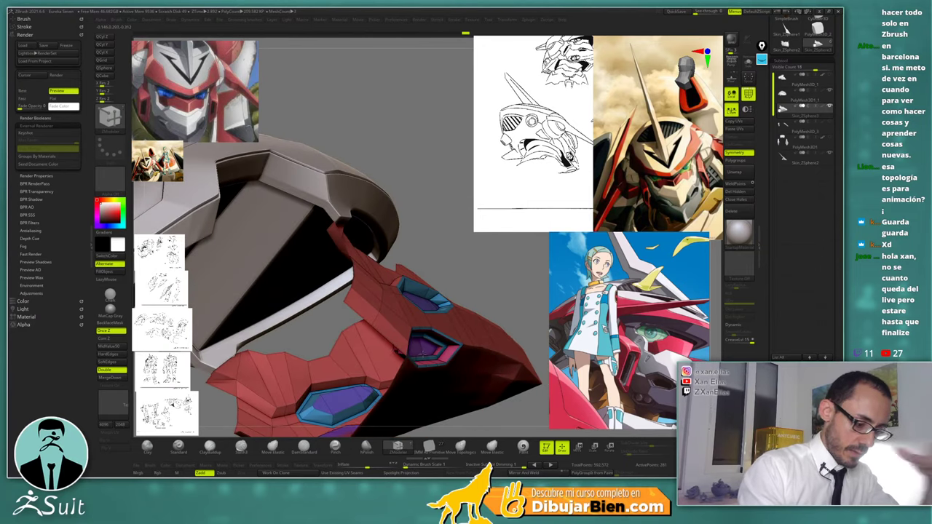
pyautogui.moveTo(421, 355); pyautogui.dragTo(393, 351, button='right')
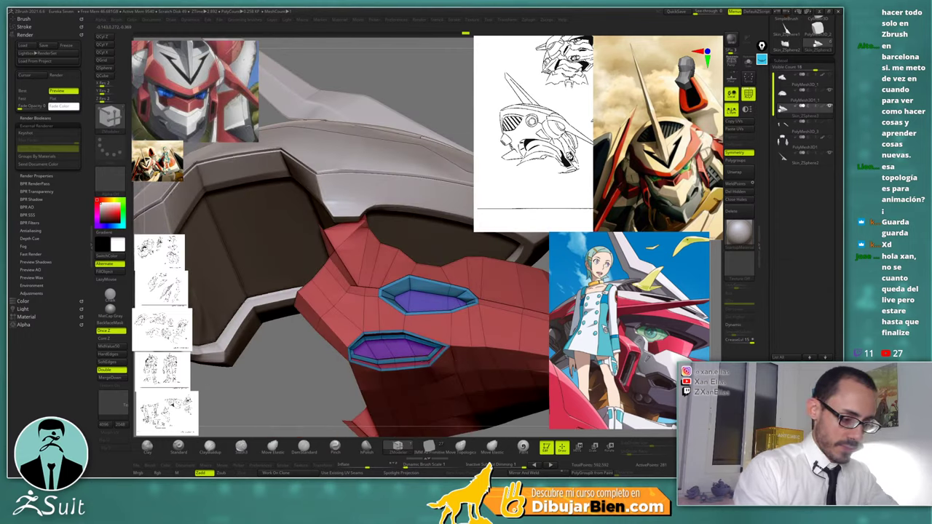
# Check the lower panel without the polyframe and undo its recess back to the flat inset on the jaw's lower edge
pyautogui.keyDown('ctrl'); pyautogui.moveTo(439, 318); pyautogui.dragTo(430, 284, button='right'); pyautogui.keyUp('ctrl')
pyautogui.hotkey('shift', 'f')
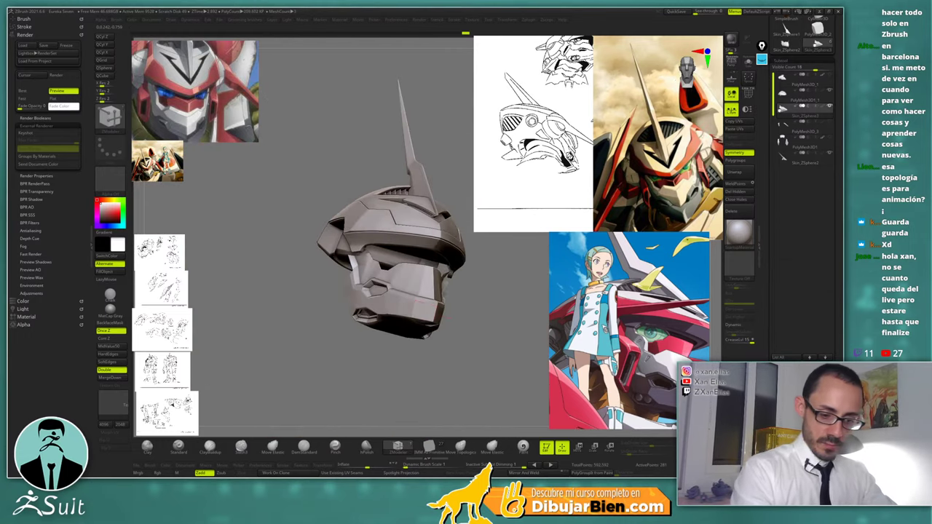
pyautogui.moveTo(486, 307); pyautogui.dragTo(376, 328)
pyautogui.moveTo(377, 329)
pyautogui.keyDown('ctrl'); pyautogui.mouseDown(button='right')
pyautogui.moveTo(393, 345)
pyautogui.moveTo(435, 304)
pyautogui.mouseUp(button='right'); pyautogui.keyUp('ctrl')
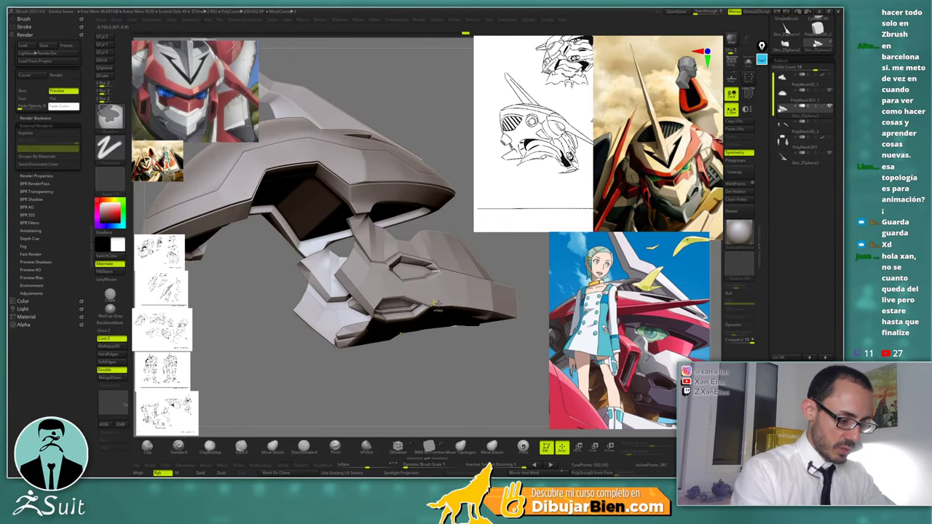
pyautogui.hotkey('ctrl', 'z')
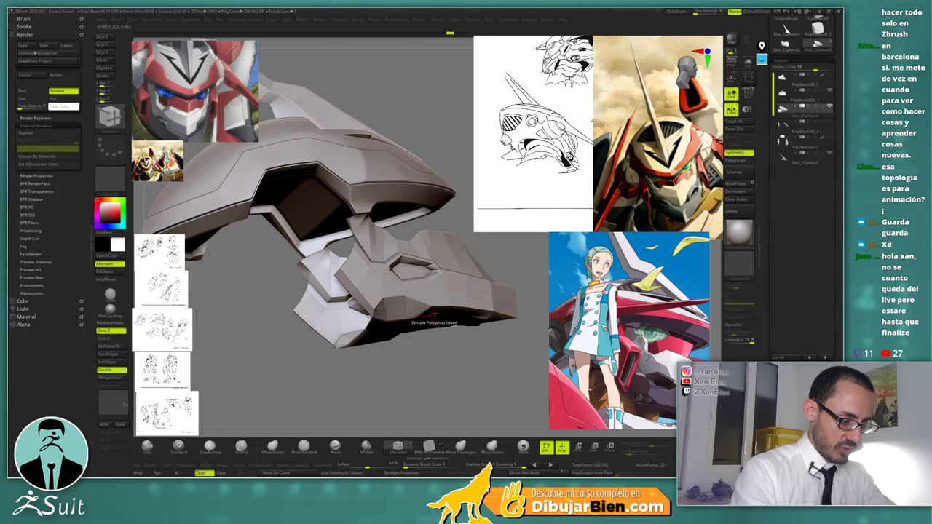
# Recess the lower jaw panel again by extruding its polygroup island inward with the polyframe shown
pyautogui.hotkey('shift', 'f')
pyautogui.moveTo(370, 312); pyautogui.dragTo(413, 309, button='right')
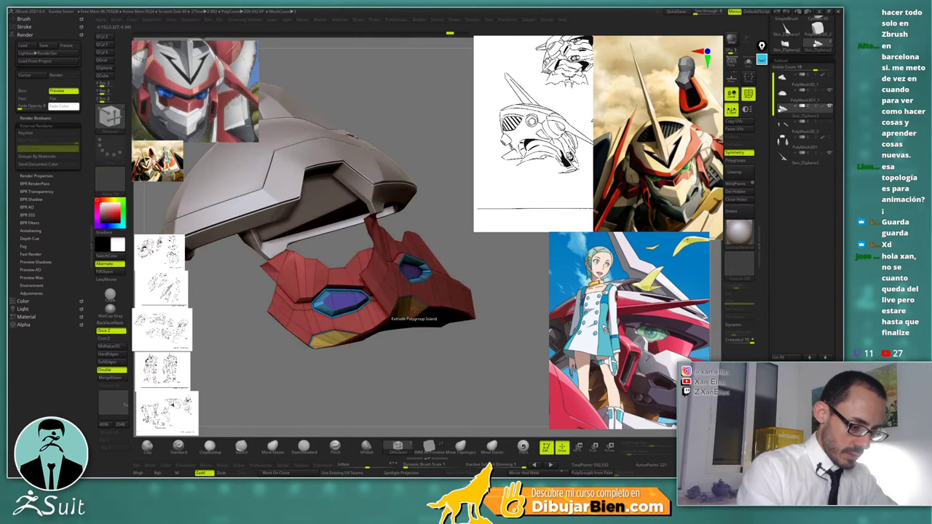
pyautogui.moveTo(413, 309); pyautogui.dragTo(412, 309)
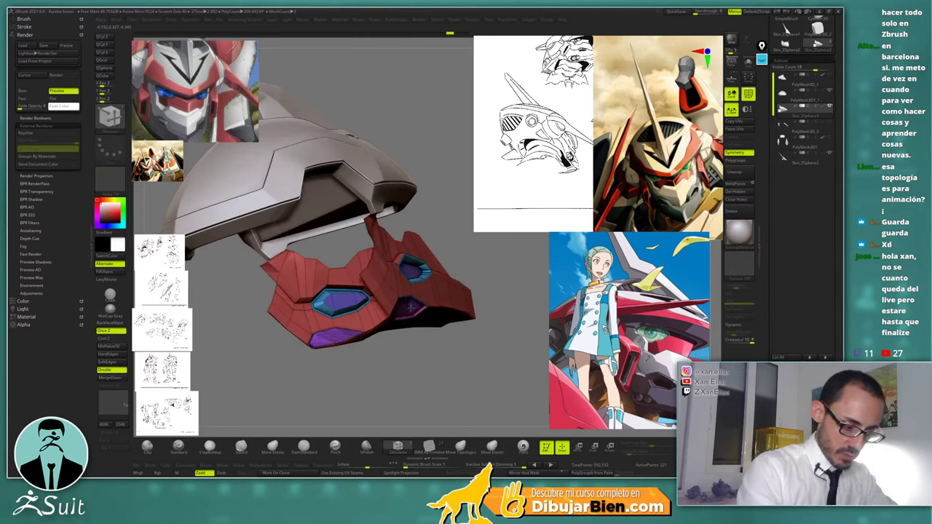
pyautogui.moveTo(411, 308); pyautogui.dragTo(408, 284, button='right')
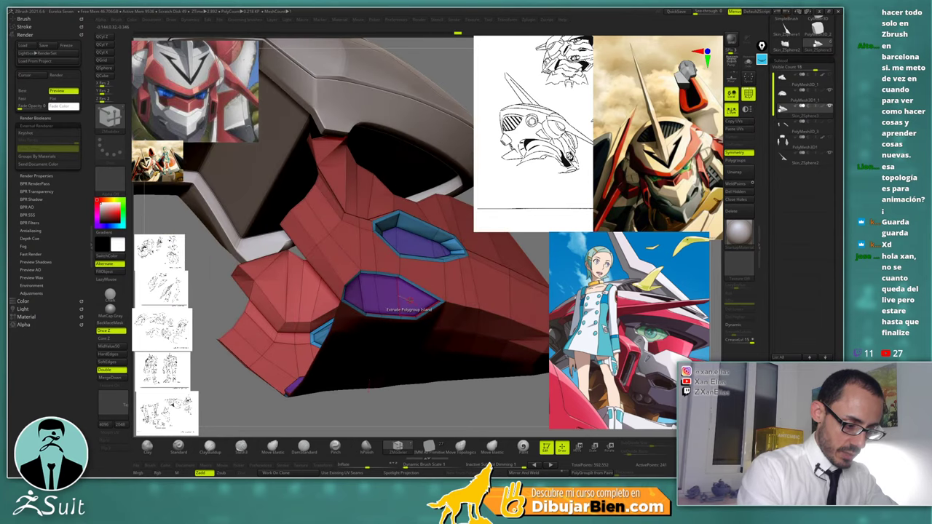
# Inset the floor of the re-recessed lower panel using the ZModeler Inset action with the Polygroup Island target
pyautogui.press('space')
pyautogui.click(388, 226)
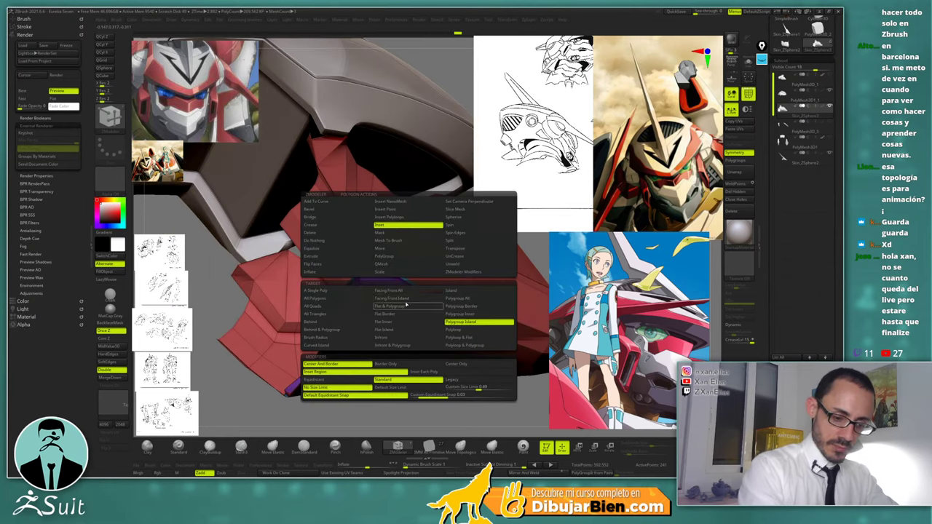
pyautogui.moveTo(413, 305); pyautogui.dragTo(412, 305)
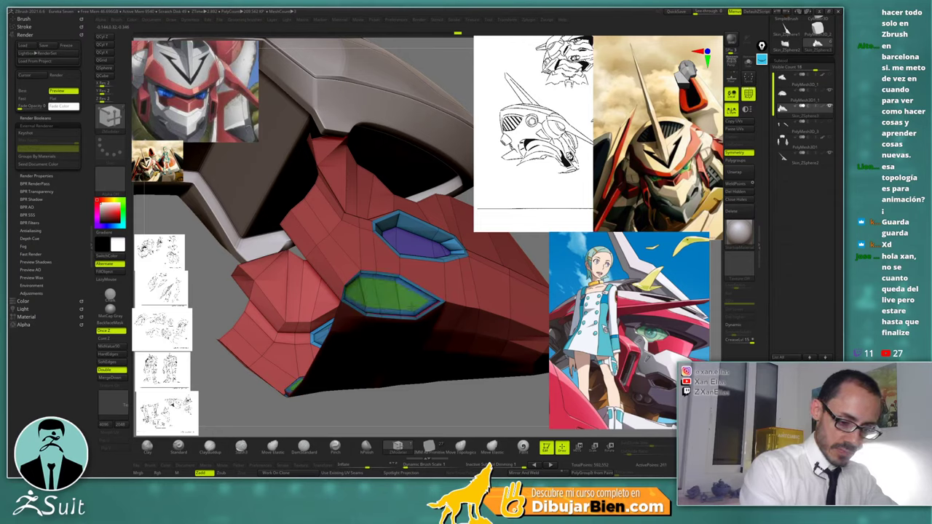
# Switch the polygon action to Extrude with the Polygroup Island target and push the inset lower panel floor deeper into the jaw
pyautogui.press('space')
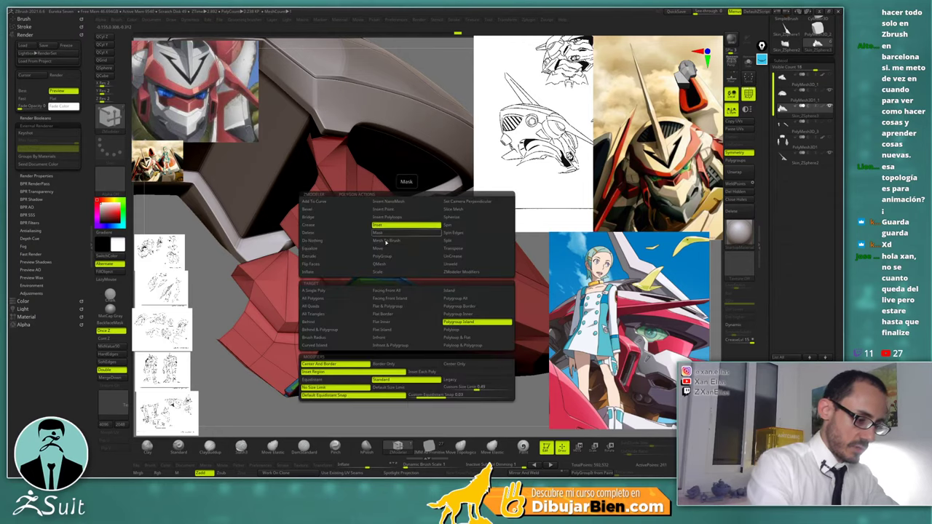
pyautogui.click(326, 259)
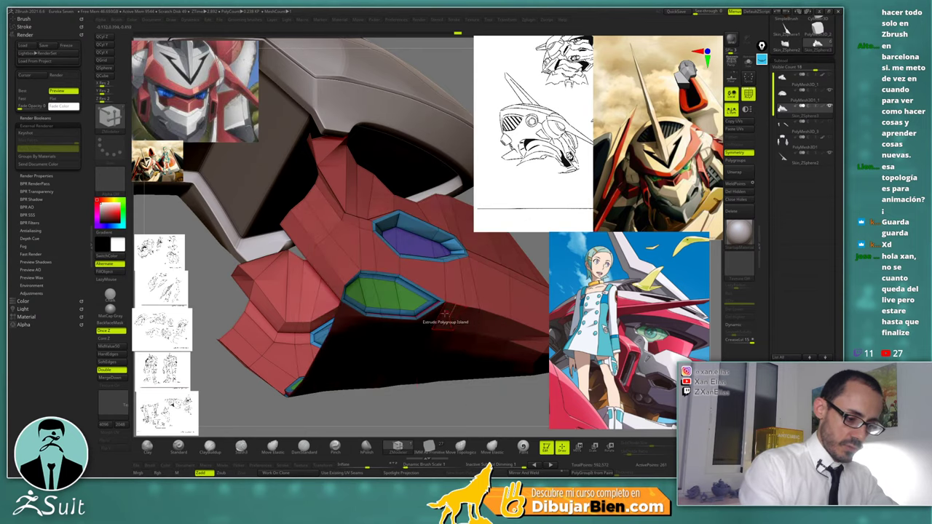
pyautogui.moveTo(441, 317); pyautogui.dragTo(374, 310, button='right')
pyautogui.moveTo(434, 306); pyautogui.dragTo(431, 306)
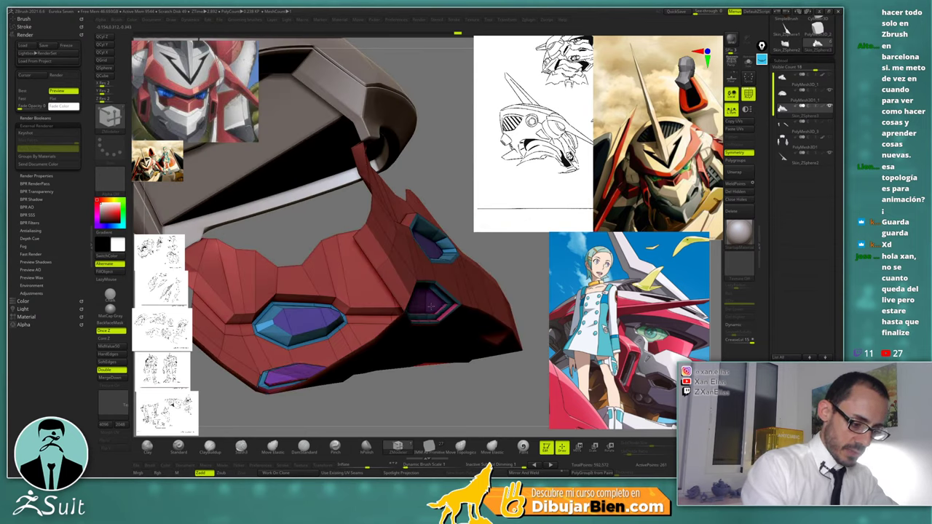
# Hide the polyframe and run Mirror And Weld on the jaw mesh
pyautogui.keyDown('ctrl'); pyautogui.moveTo(436, 301); pyautogui.dragTo(489, 292, button='right'); pyautogui.keyUp('ctrl')
pyautogui.hotkey('shift', 'f')
pyautogui.moveTo(489, 292); pyautogui.dragTo(514, 326)
pyautogui.click(520, 475)
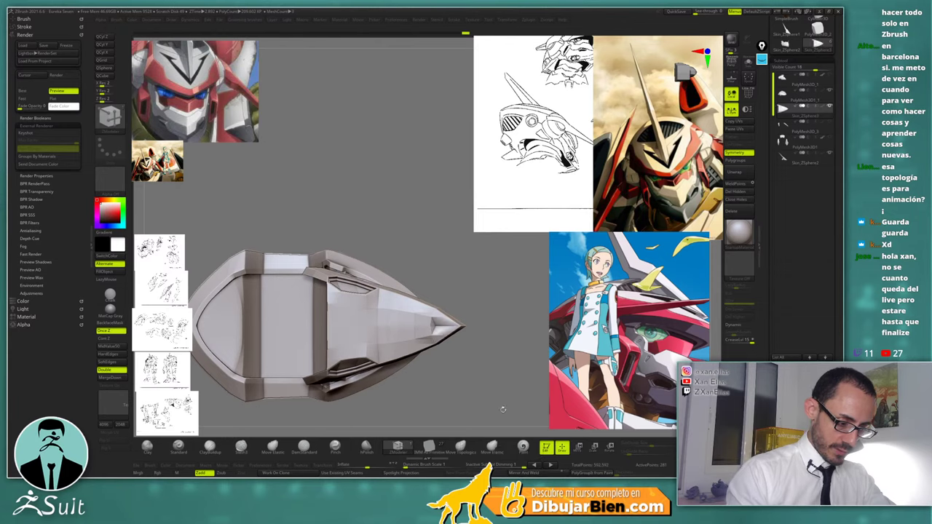
# Smooth the polygons on the jaw's underside near the pointed chin tip
pyautogui.moveTo(476, 293); pyautogui.dragTo(434, 329)
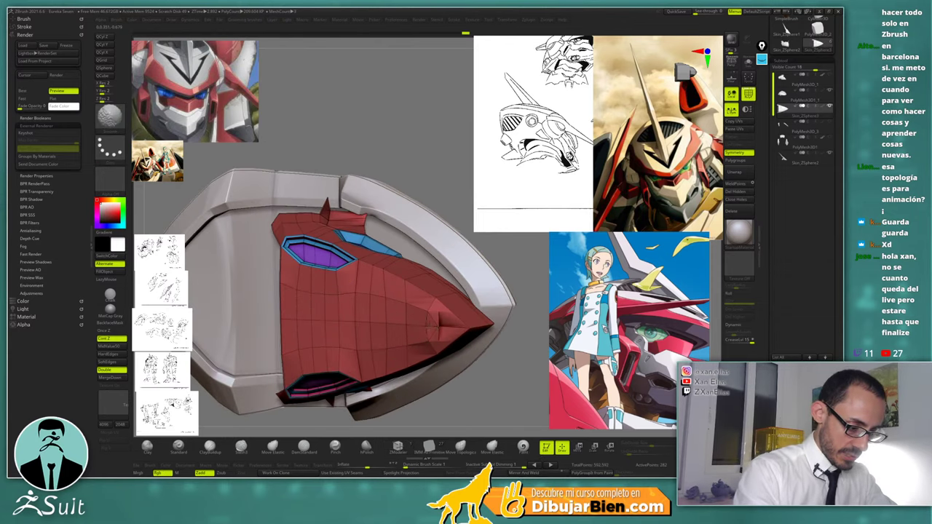
pyautogui.moveTo(489, 303); pyautogui.dragTo(522, 265)
pyautogui.keyDown('shift'); pyautogui.moveTo(429, 336); pyautogui.dragTo(429, 314); pyautogui.keyUp('shift')
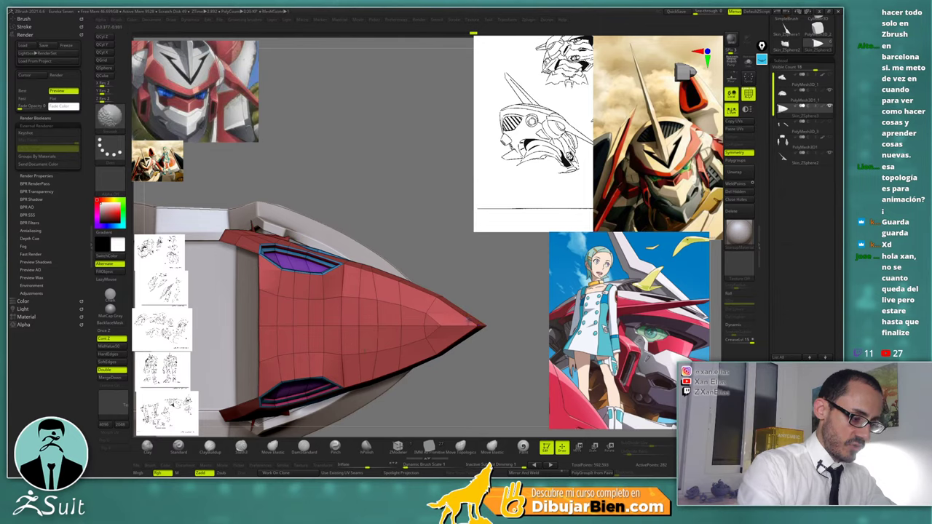
pyautogui.moveTo(501, 322)
pyautogui.keyDown('alt'); pyautogui.mouseDown()
pyautogui.moveTo(505, 299)
pyautogui.moveTo(486, 255)
pyautogui.moveTo(466, 284)
pyautogui.moveTo(485, 350)
pyautogui.moveTo(488, 343)
pyautogui.moveTo(483, 319)
pyautogui.moveTo(459, 336)
pyautogui.mouseUp(); pyautogui.keyUp('alt')
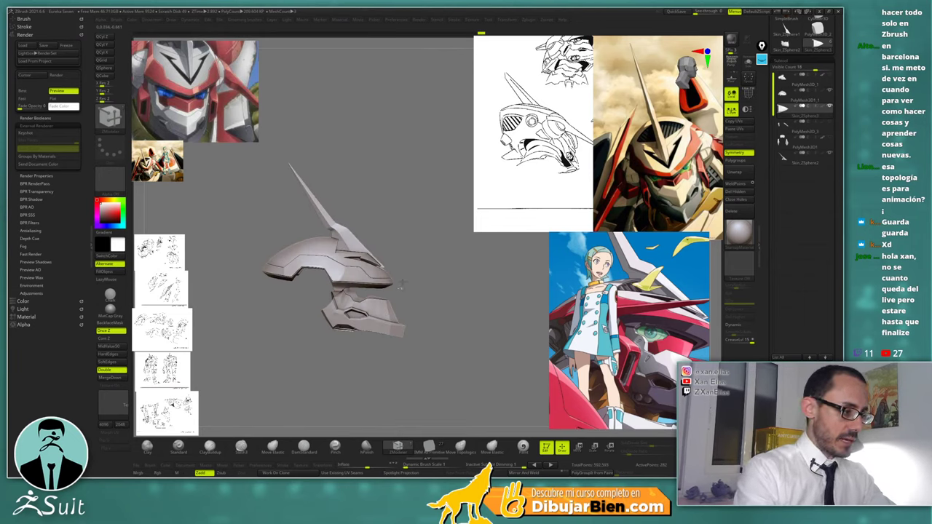
# Isolate the jaw in Solo mode with its polyframe shown and switch to a lighter, whiter material
pyautogui.moveTo(402, 285); pyautogui.dragTo(415, 339)
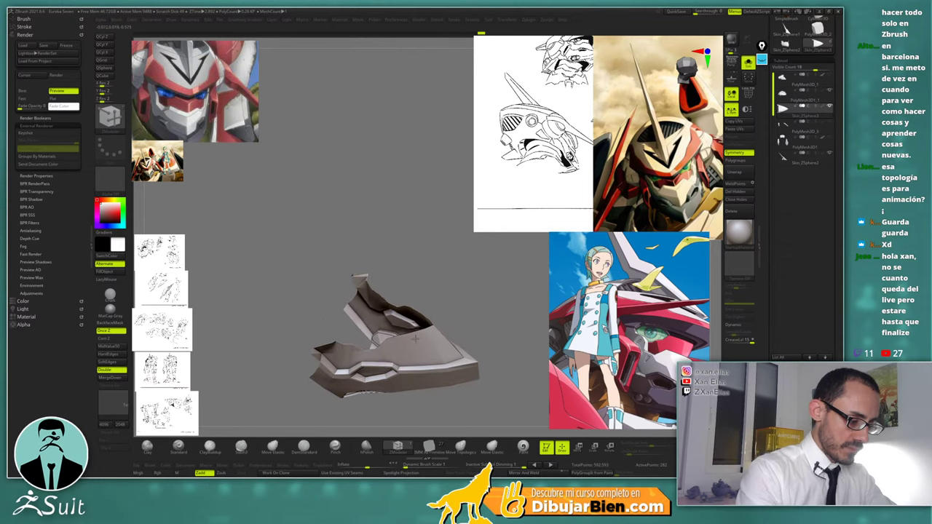
pyautogui.hotkey('shift', 'f')
pyautogui.moveTo(405, 284); pyautogui.dragTo(405, 255)
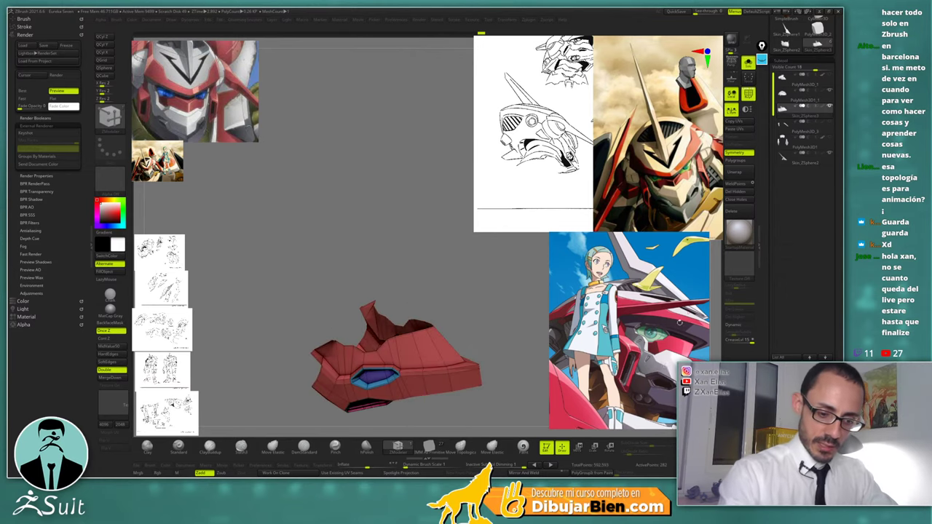
pyautogui.click(737, 236)
pyautogui.click(697, 353)
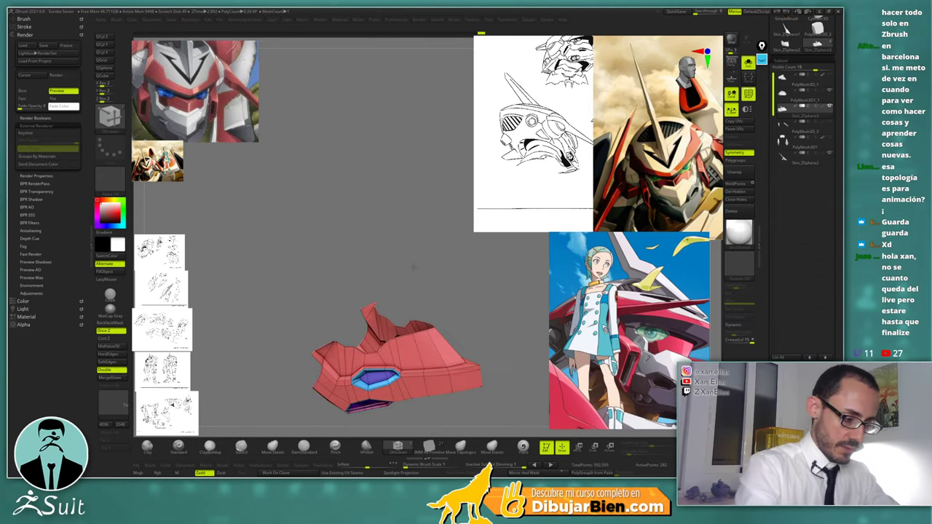
# Set the ZModeler edge Bridge action to the Edges target and bridge two opposite rim edges across the jaw's opening
pyautogui.keyDown('ctrl'); pyautogui.moveTo(412, 269); pyautogui.dragTo(447, 250, button='right'); pyautogui.keyUp('ctrl')
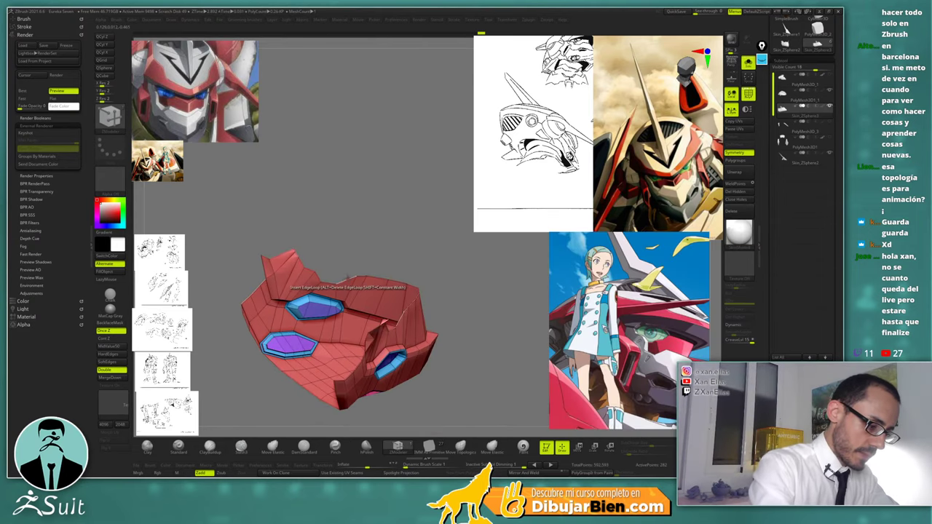
pyautogui.press('space')
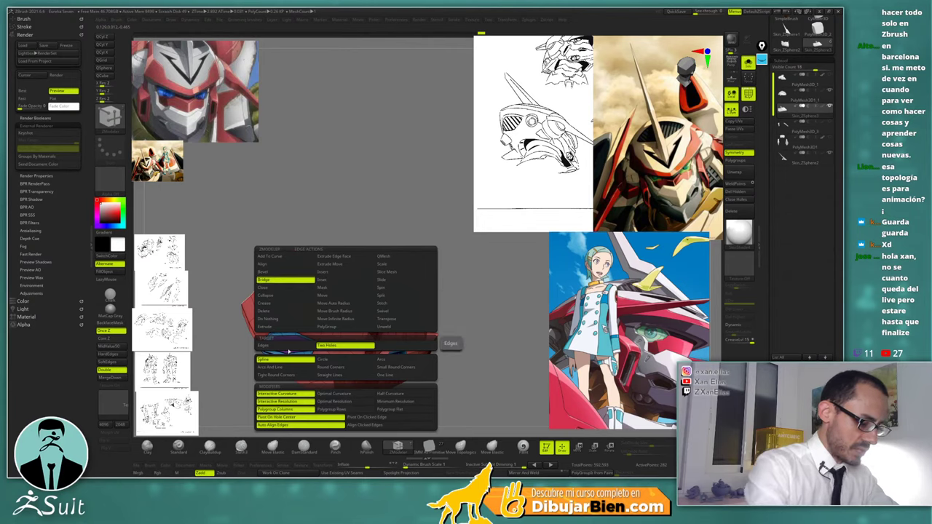
pyautogui.click(295, 347)
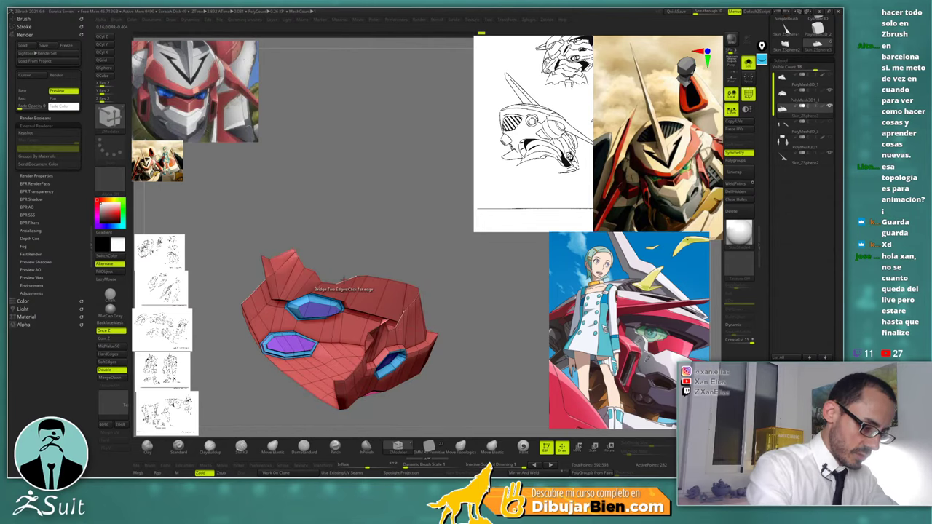
pyautogui.click(344, 279)
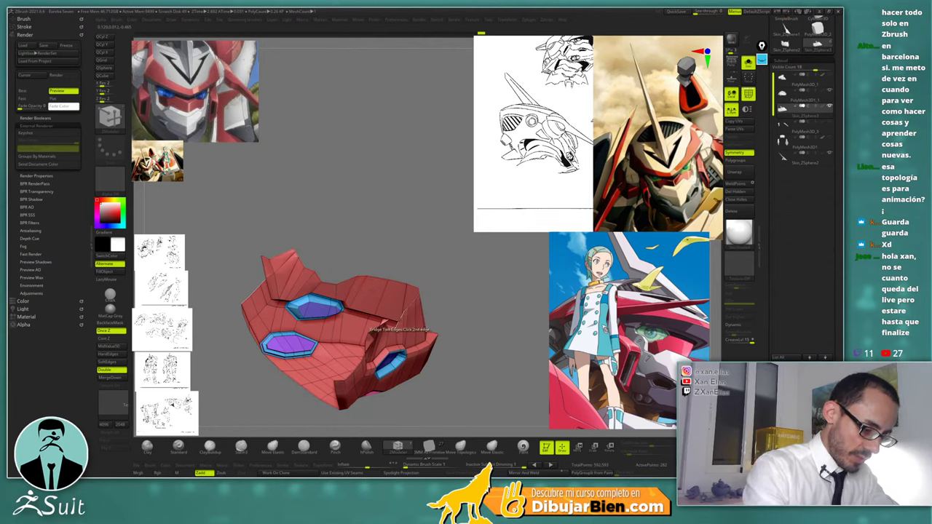
pyautogui.click(400, 321)
# Bridge the adjoining pairs of opposite rim edges beside the first strip, working toward the back of the jaw
pyautogui.moveTo(390, 256)
pyautogui.mouseDown()
pyautogui.moveTo(419, 253)
pyautogui.moveTo(385, 271)
pyautogui.mouseUp()
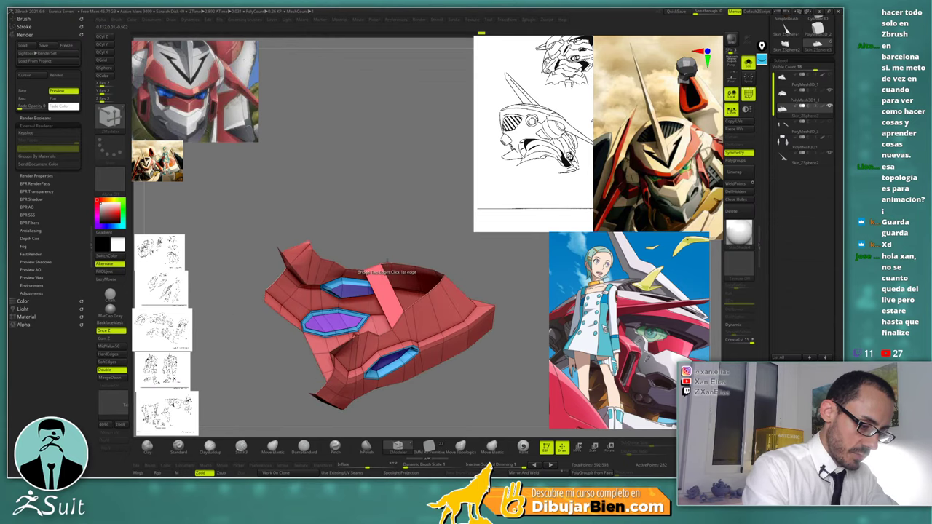
pyautogui.click(357, 273)
pyautogui.click(402, 310)
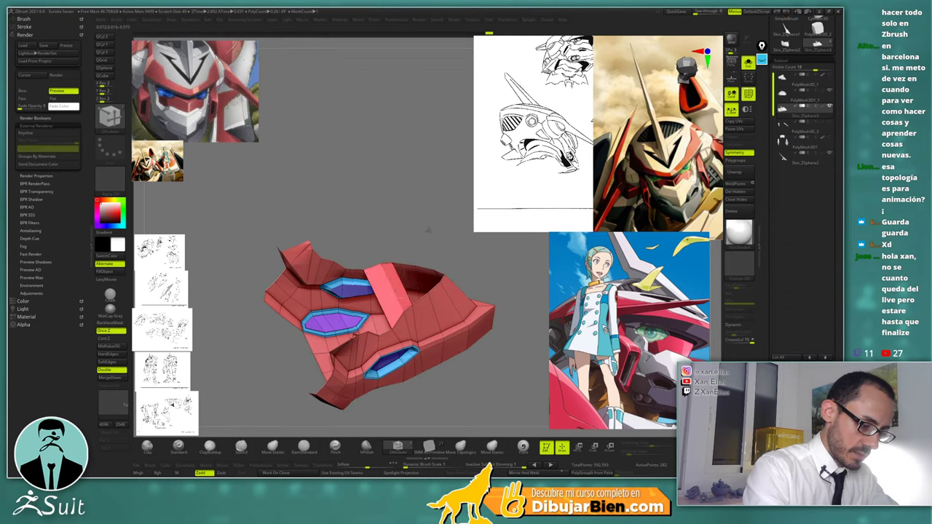
pyautogui.moveTo(426, 229); pyautogui.dragTo(358, 250)
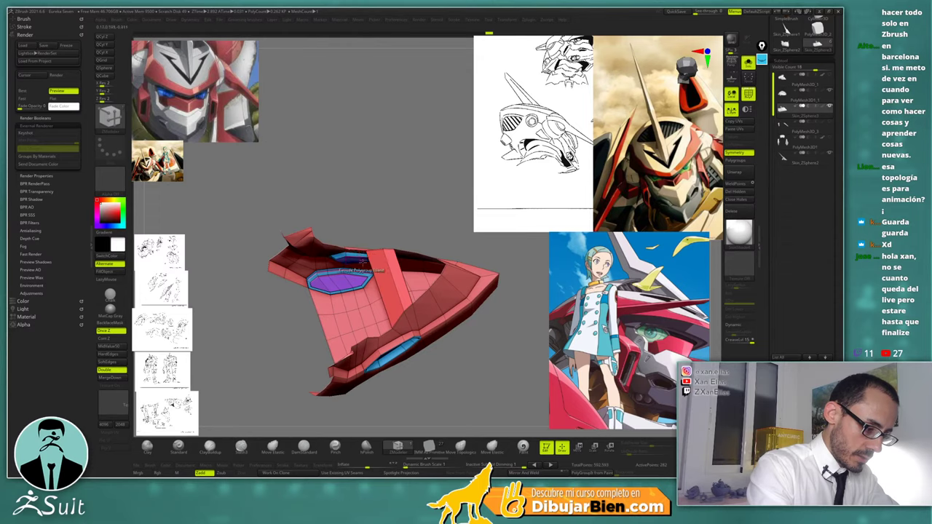
pyautogui.moveTo(364, 264); pyautogui.dragTo(377, 259)
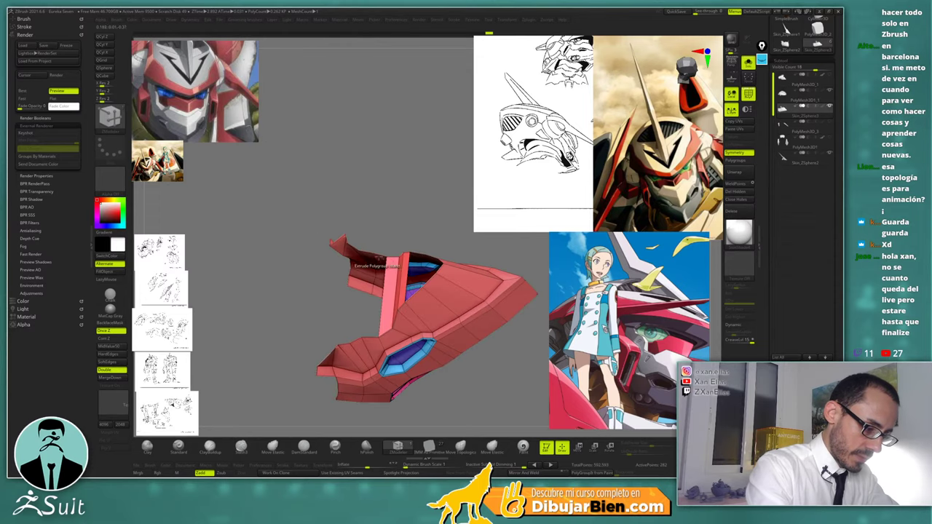
pyautogui.click(379, 254)
pyautogui.click(372, 338)
pyautogui.keyDown('alt'); pyautogui.moveTo(403, 200); pyautogui.dragTo(291, 280); pyautogui.keyUp('alt')
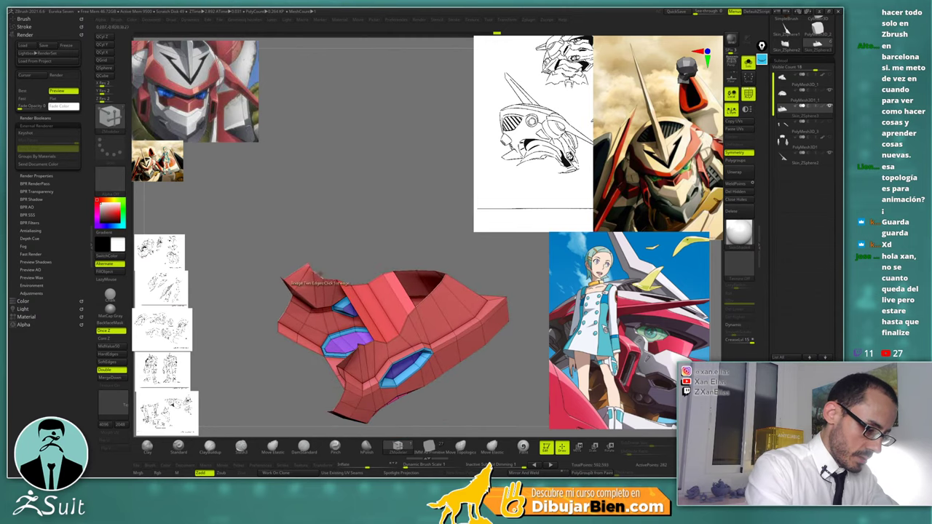
# Bridge another pair of opposite rim edges nearer the jaw's back and fill the gap between the bridged strips
pyautogui.moveTo(330, 254); pyautogui.dragTo(321, 385)
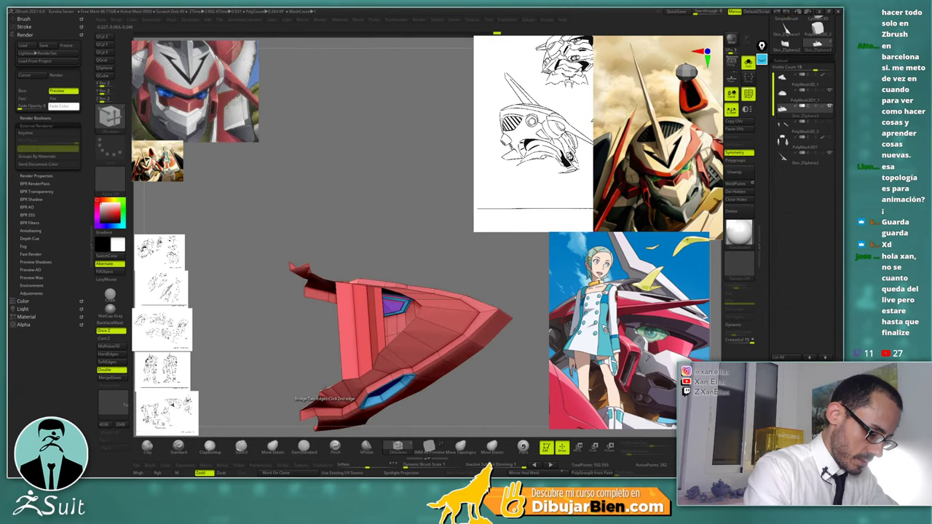
pyautogui.moveTo(351, 258); pyautogui.dragTo(327, 273)
pyautogui.click(333, 369)
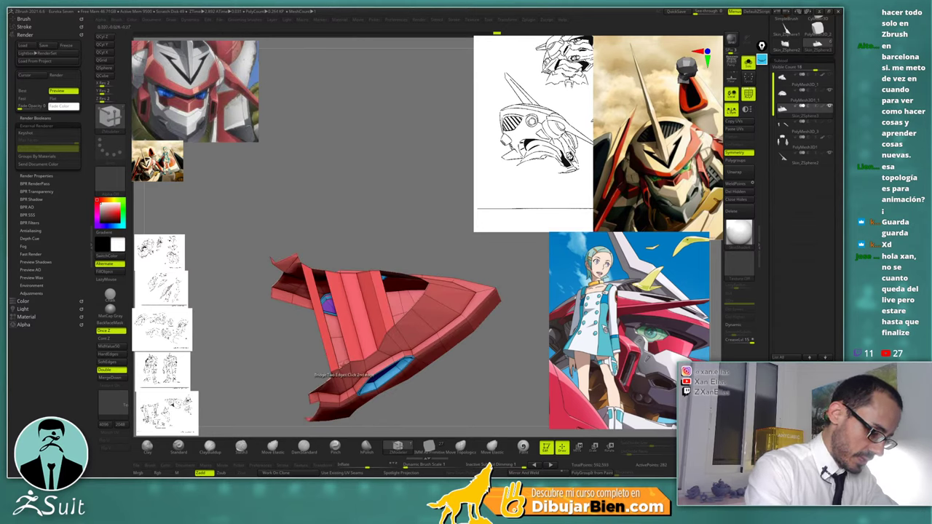
pyautogui.click(343, 364)
# Bridge the rearmost pair of opposite rim edges at the back corners of the jaw
pyautogui.moveTo(361, 237)
pyautogui.mouseDown()
pyautogui.moveTo(362, 205)
pyautogui.moveTo(350, 224)
pyautogui.mouseUp()
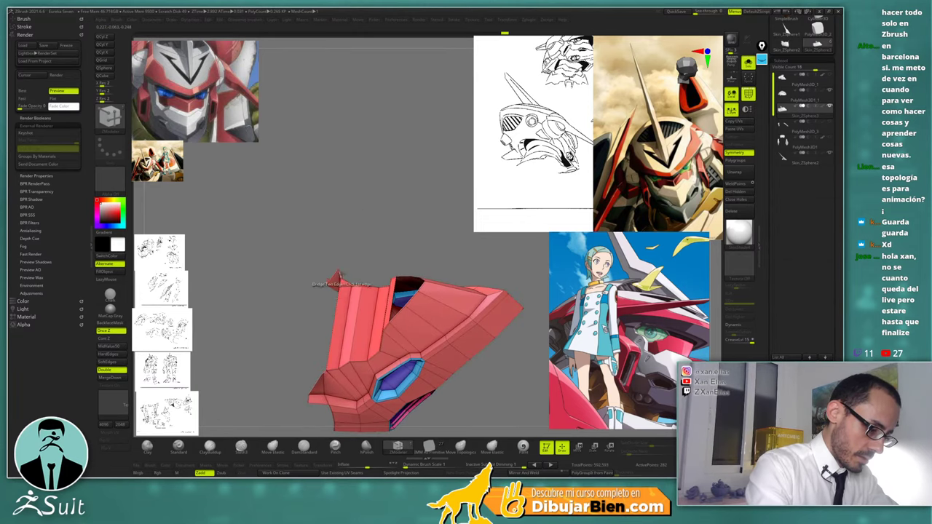
pyautogui.moveTo(336, 276); pyautogui.dragTo(361, 257)
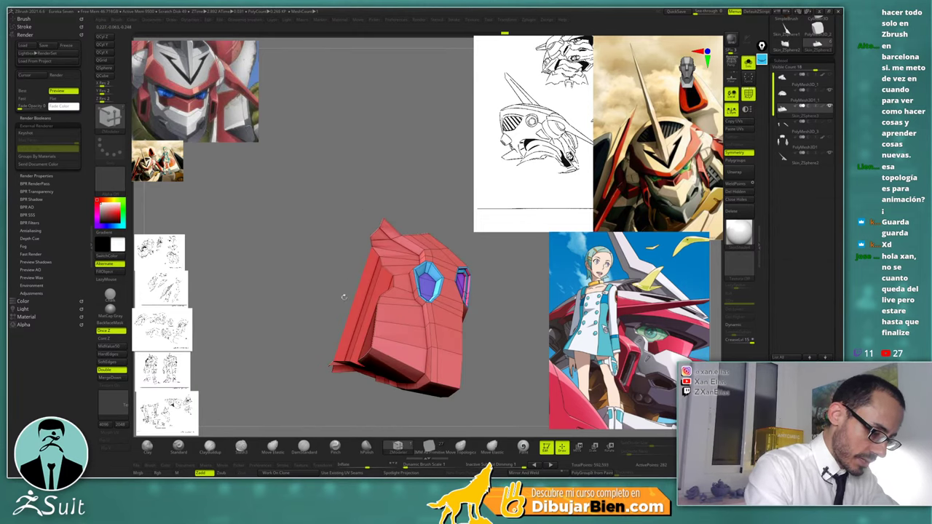
pyautogui.moveTo(344, 297); pyautogui.dragTo(326, 375)
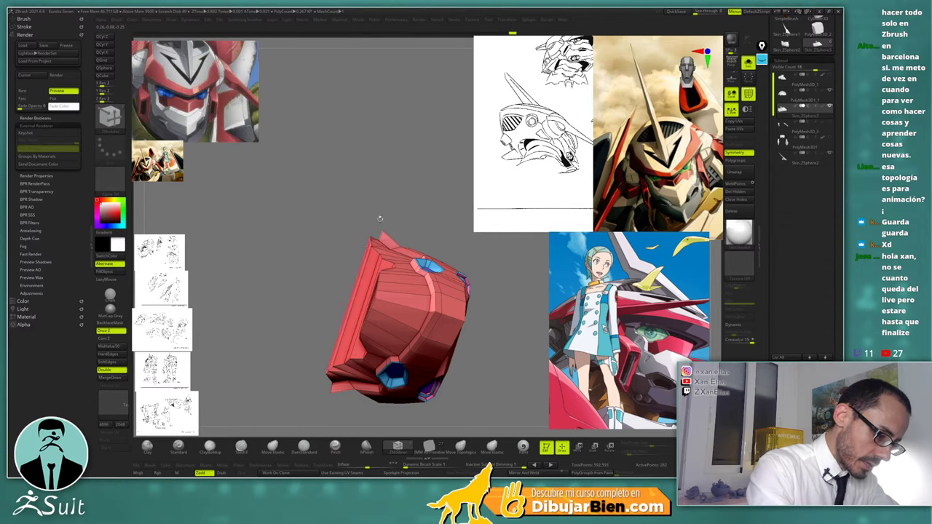
# Insert lengthwise edge loops across the bridged strips inside the jaw, using the Multiple EdgeLoops target
pyautogui.moveTo(379, 218); pyautogui.dragTo(389, 215)
pyautogui.click(355, 239)
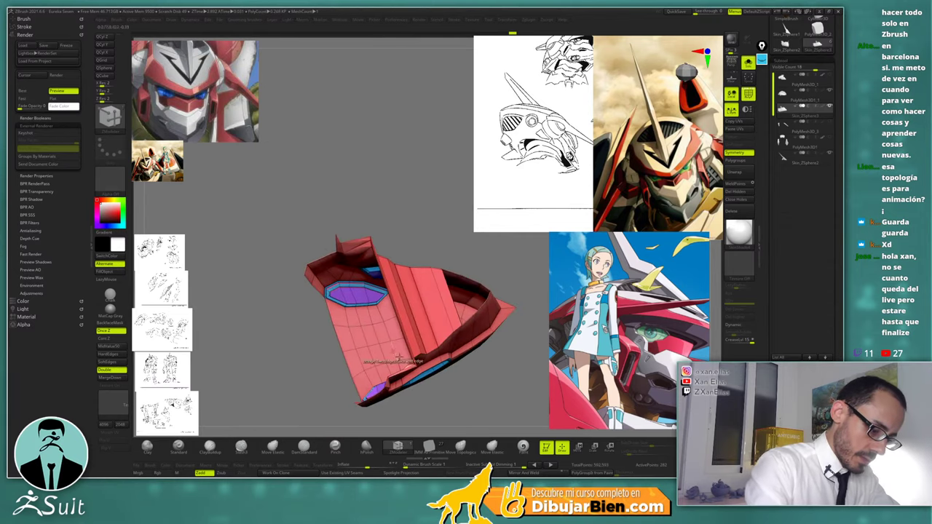
pyautogui.moveTo(460, 393); pyautogui.dragTo(431, 302)
pyautogui.click(419, 370)
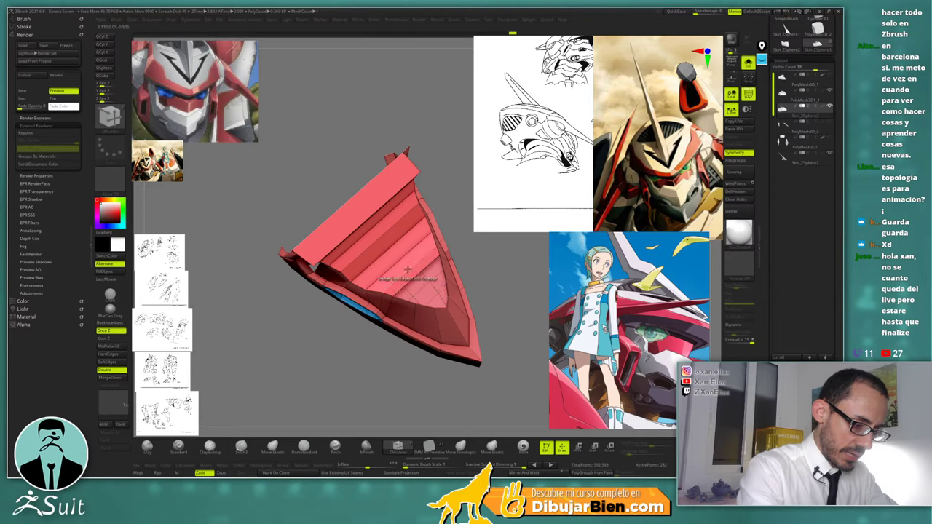
pyautogui.press('space')
pyautogui.click(391, 272)
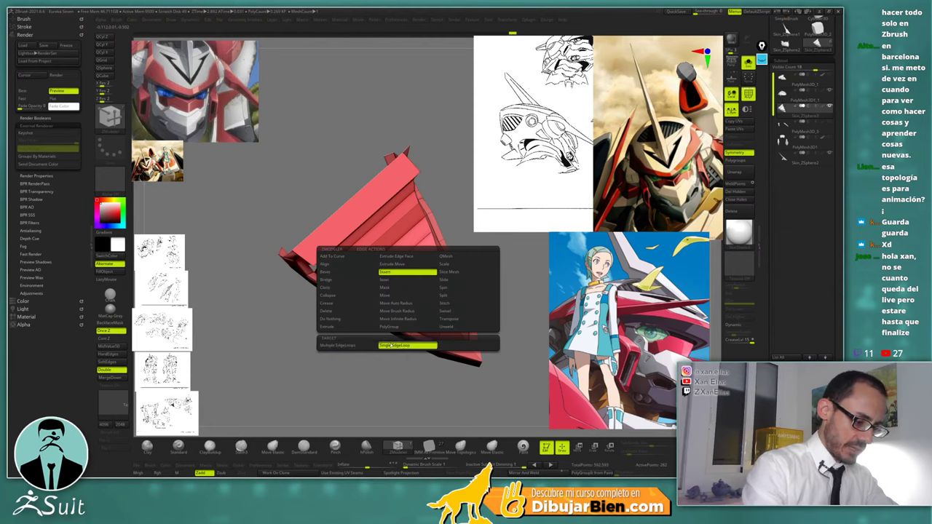
pyautogui.click(412, 260)
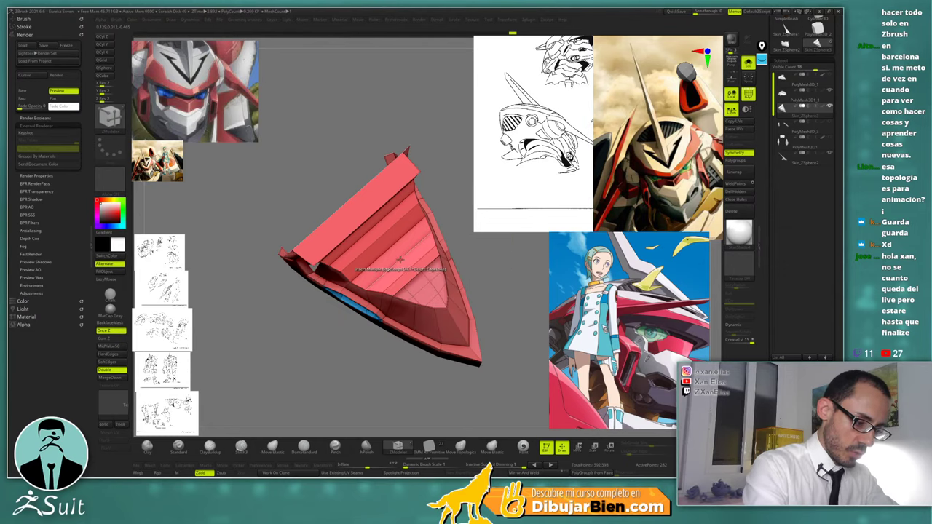
pyautogui.keyDown('shift'); pyautogui.moveTo(481, 253); pyautogui.dragTo(449, 246); pyautogui.keyUp('shift')
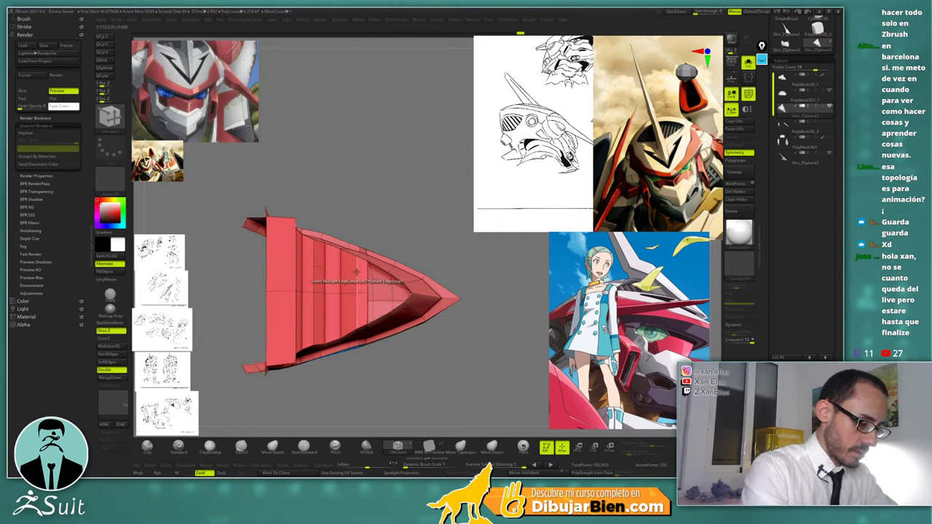
pyautogui.moveTo(427, 245); pyautogui.dragTo(436, 220)
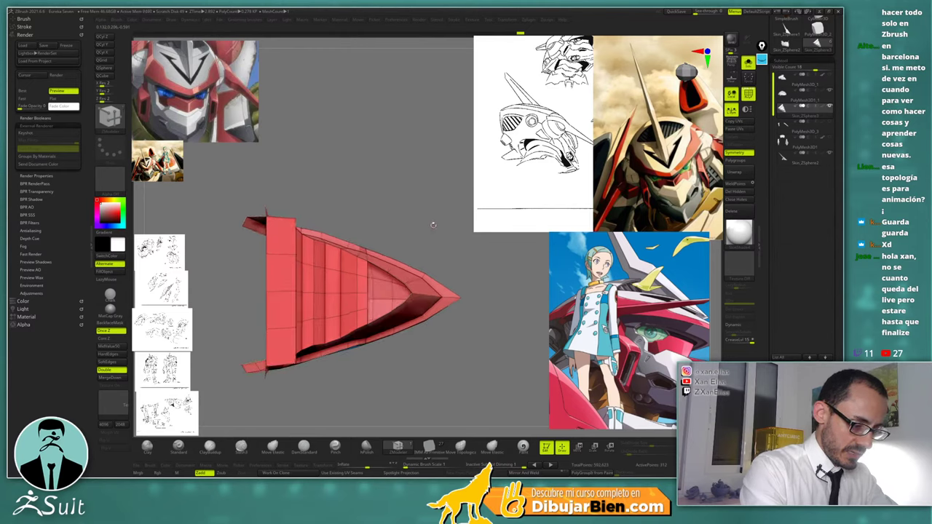
# Delete the frontmost bridged polygons one at a time and bridge the middle of the opened gap toward the jaw's tip
pyautogui.press('space')
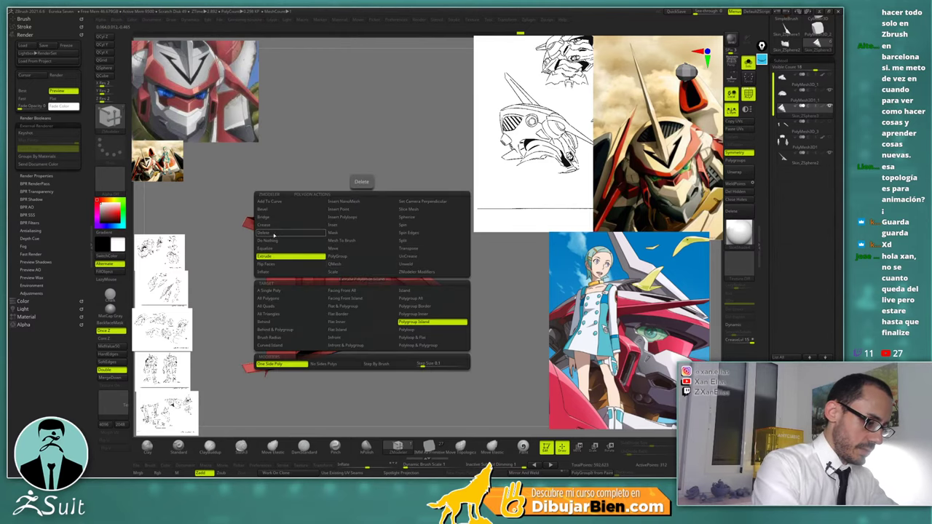
pyautogui.click(274, 233)
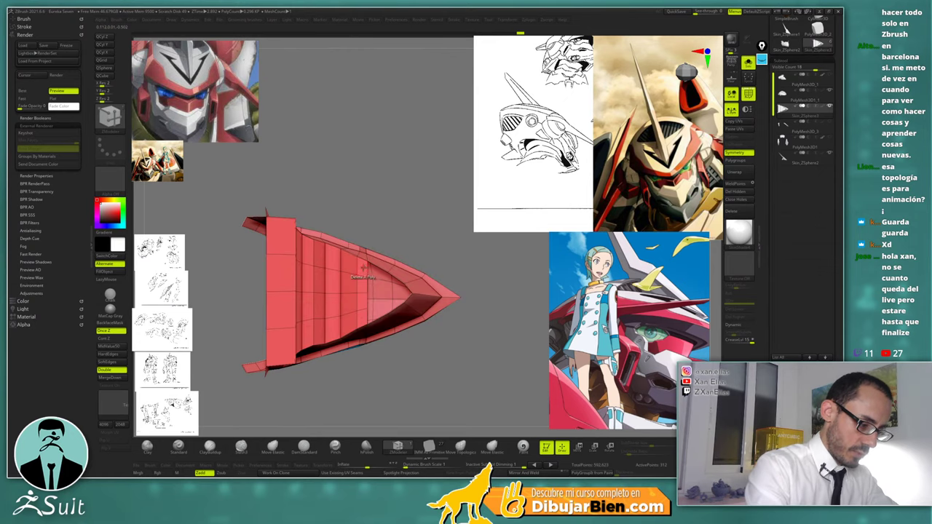
pyautogui.press('space')
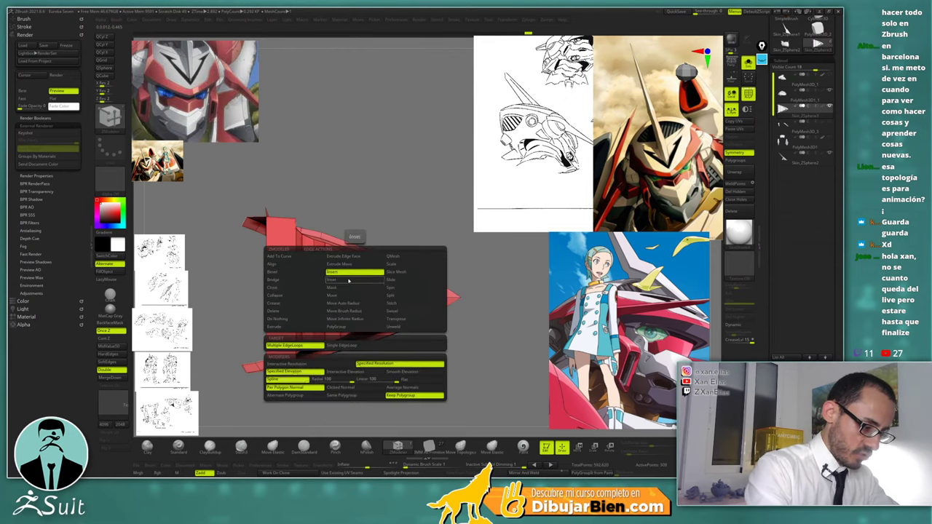
pyautogui.click(351, 280)
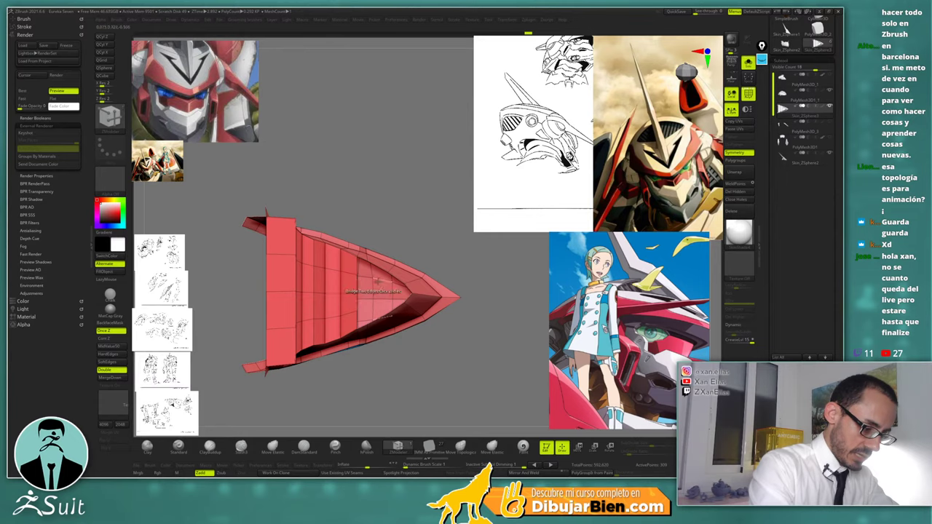
pyautogui.click(375, 281)
pyautogui.moveTo(416, 263); pyautogui.dragTo(427, 236)
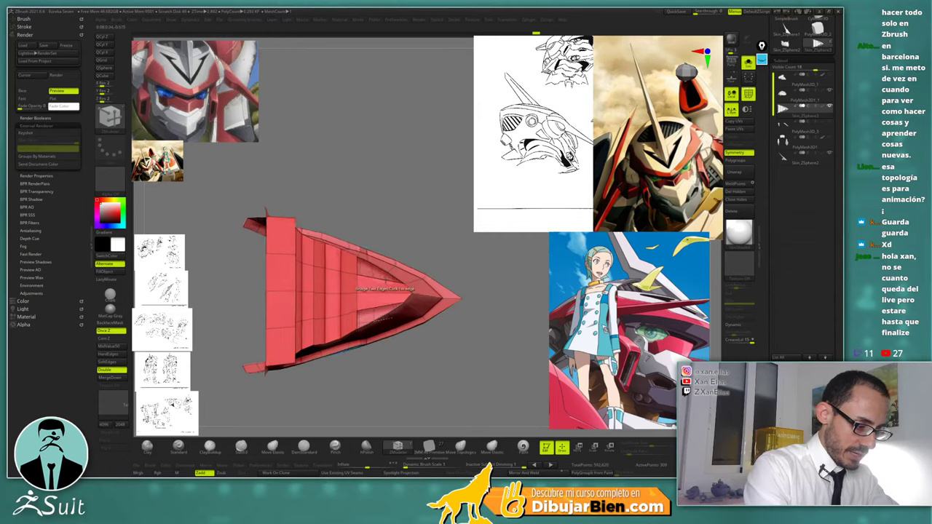
# Insert an edge loop in the new front bridge with the Single EdgeLoop target
pyautogui.press('space')
pyautogui.click(369, 273)
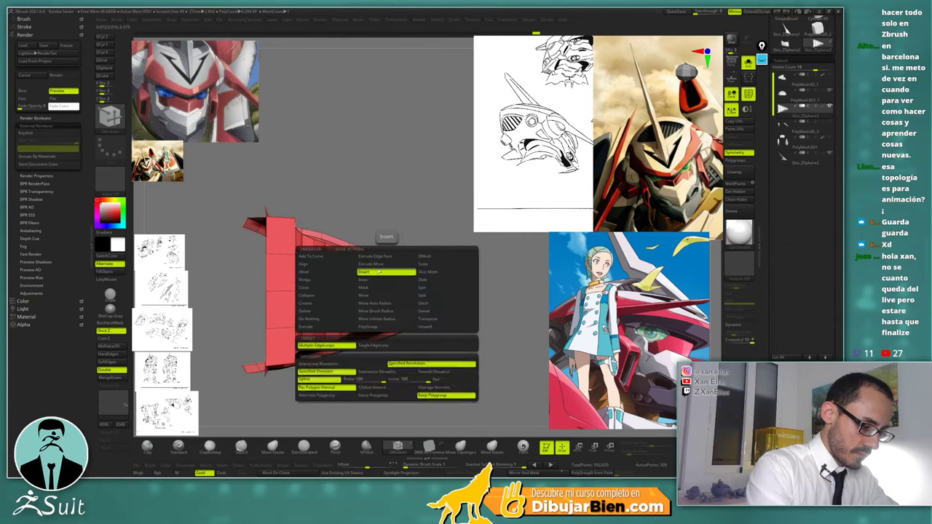
pyautogui.click(327, 364)
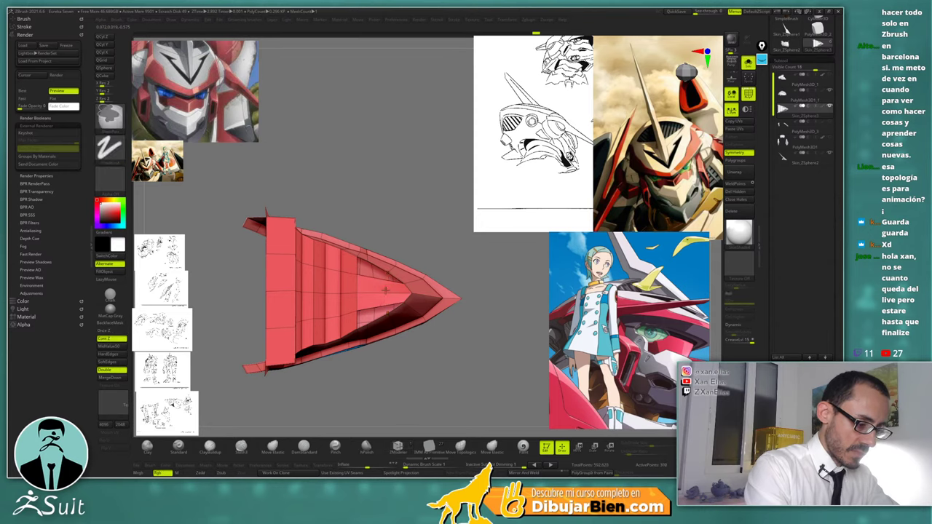
pyautogui.press('space')
pyautogui.click(382, 347)
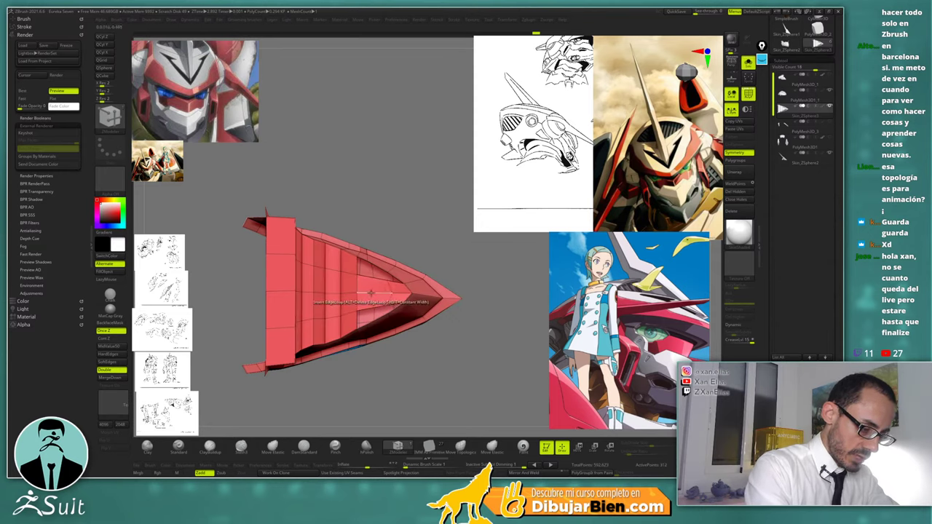
# Bridge the edge pairs at both sides of the front bridge to fill the gaps along the jaw's rim
pyautogui.press('space')
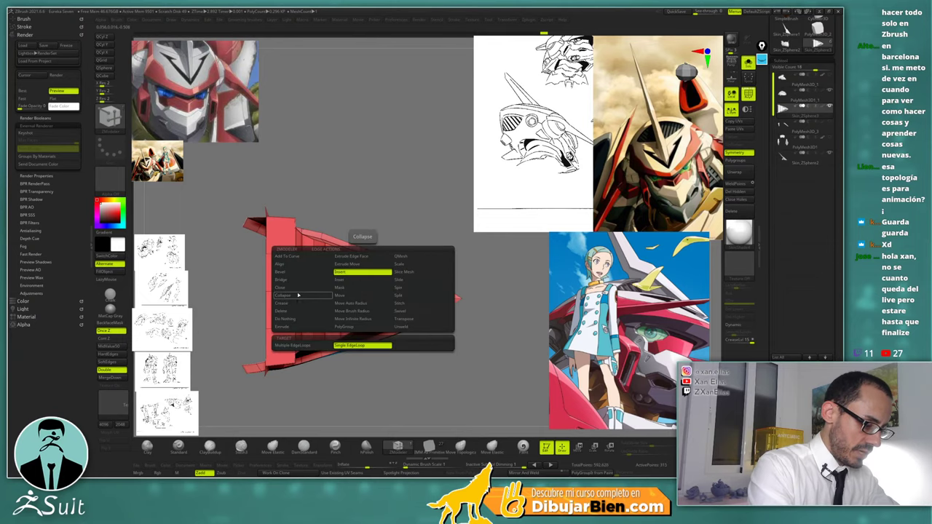
pyautogui.click(302, 280)
pyautogui.click(347, 345)
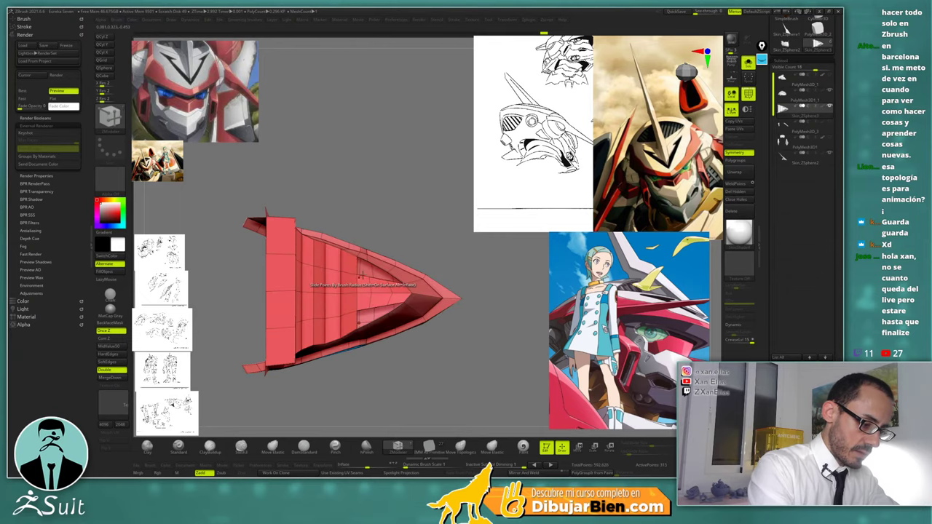
pyautogui.moveTo(361, 260); pyautogui.dragTo(369, 252, button='right')
pyautogui.click(371, 263)
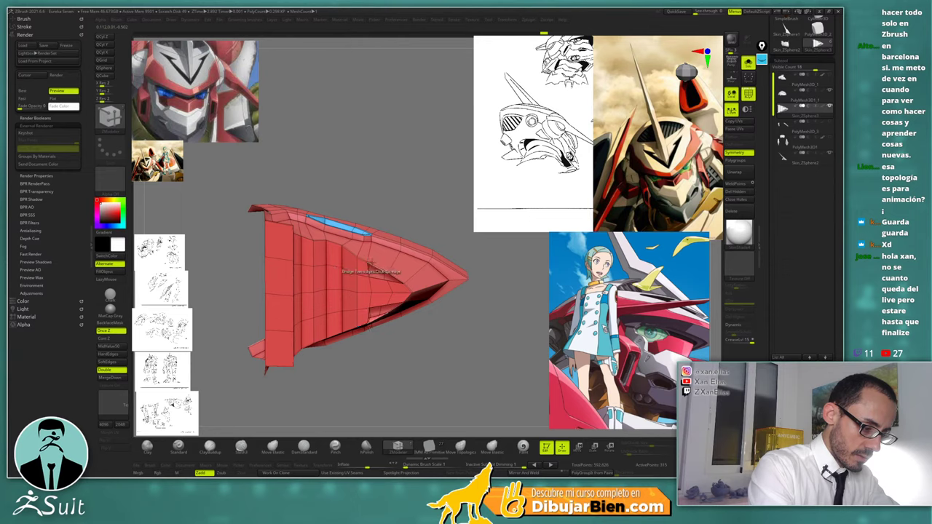
# Close the remaining triangular gaps near the jaw's tip with the edge Close action and Concave Hole target
pyautogui.press('space')
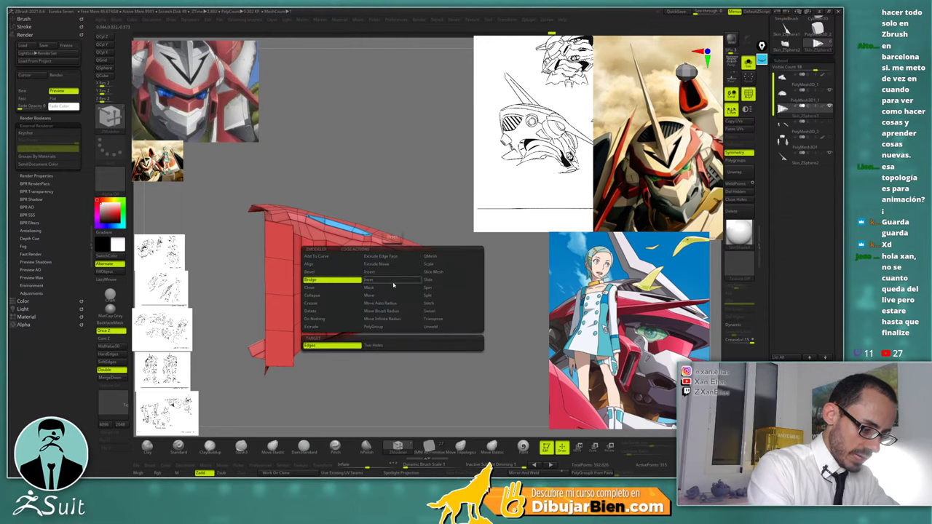
pyautogui.click(337, 288)
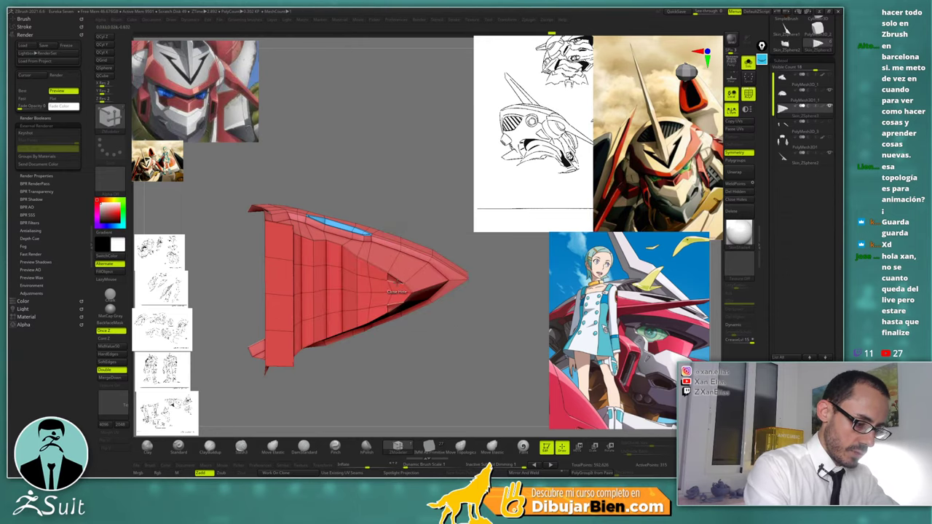
pyautogui.keyDown('shift'); pyautogui.moveTo(432, 227); pyautogui.dragTo(449, 199); pyautogui.keyUp('shift')
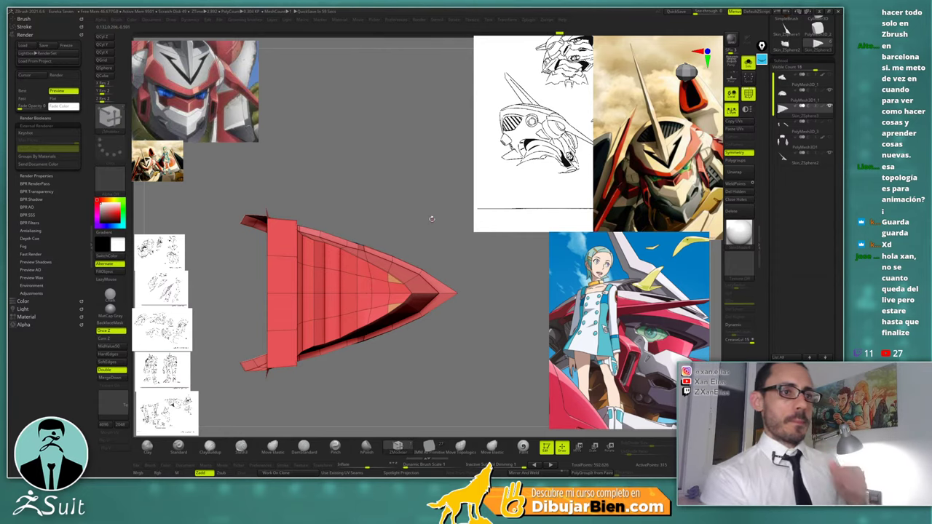
# Assign the whole jaw to a single polygroup and show it together with the rest of the head
pyautogui.press('space')
pyautogui.moveTo(424, 187)
pyautogui.mouseDown()
pyautogui.moveTo(430, 165)
pyautogui.moveTo(412, 211)
pyautogui.moveTo(439, 235)
pyautogui.moveTo(425, 225)
pyautogui.moveTo(470, 226)
pyautogui.moveTo(439, 228)
pyautogui.moveTo(448, 224)
pyautogui.moveTo(453, 268)
pyautogui.moveTo(447, 216)
pyautogui.moveTo(451, 231)
pyautogui.moveTo(471, 229)
pyautogui.moveTo(426, 235)
pyautogui.mouseUp()
pyautogui.press('ctrl')
pyautogui.hotkey('ctrl', 'w')
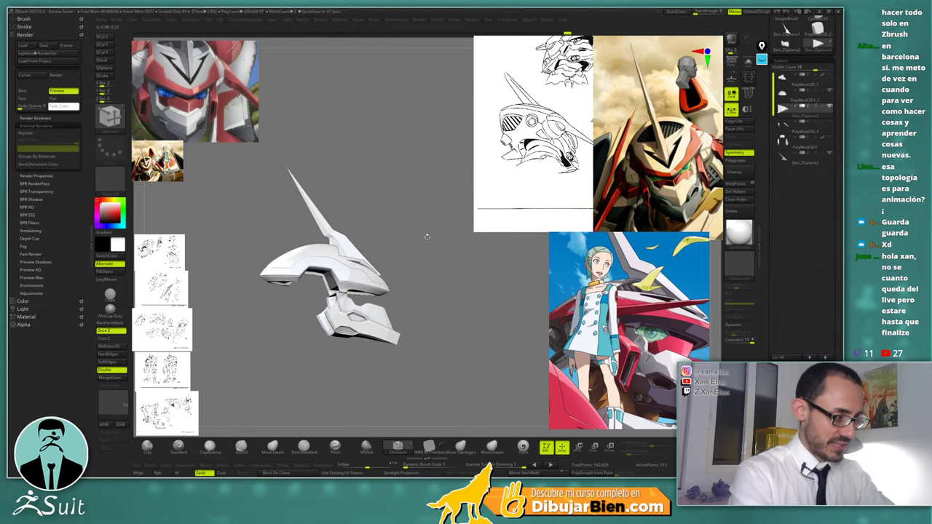
pyautogui.press('d')
pyautogui.hotkey('shift', 'f')
pyautogui.keyDown('ctrl'); pyautogui.moveTo(406, 333); pyautogui.dragTo(422, 354, button='right'); pyautogui.keyUp('ctrl')
pyautogui.hotkey('shift', 'd')
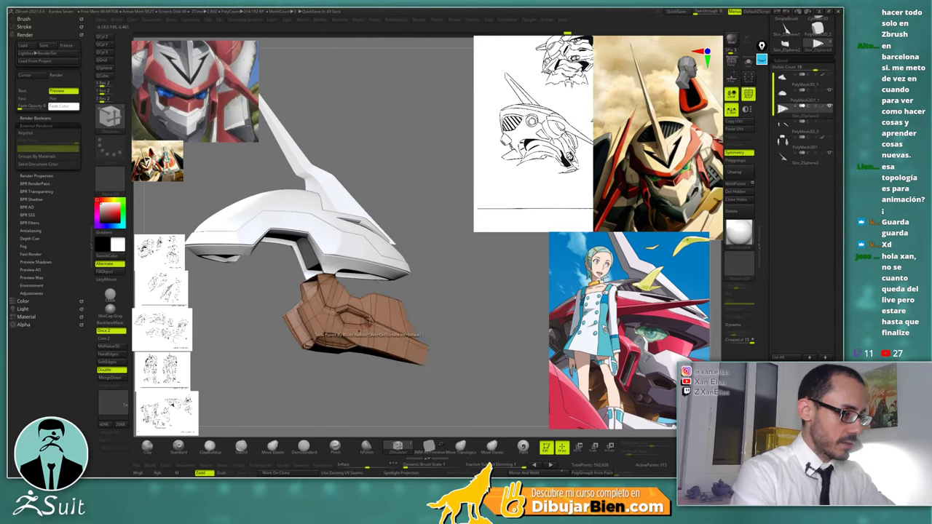
# Isolate the jaw and insert an edge loop around the floor of its recessed side panel
pyautogui.hotkey('shift', 'f')
pyautogui.moveTo(342, 309); pyautogui.dragTo(386, 331, button='right')
pyautogui.hotkey('ctrl', 'shift', 's')
pyautogui.hotkey('shift', 'f')
pyautogui.moveTo(423, 313); pyautogui.dragTo(407, 306)
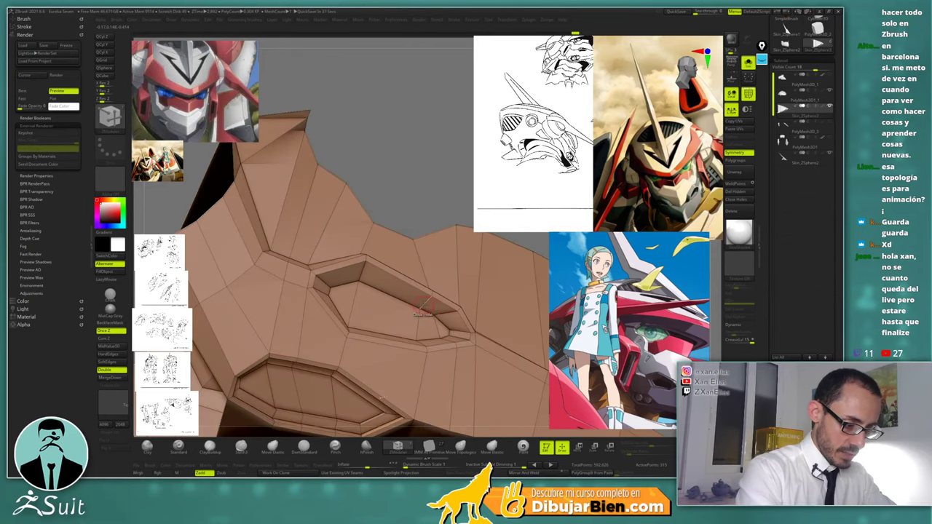
pyautogui.press('space')
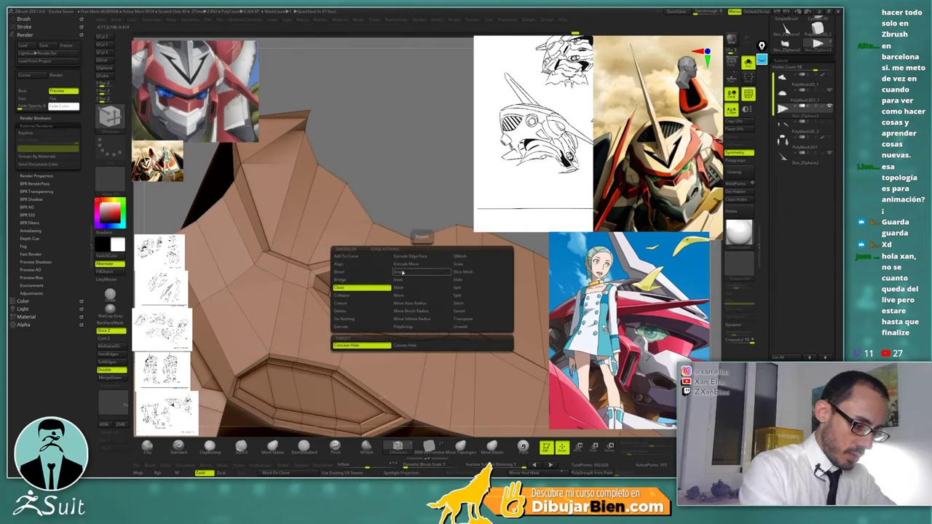
pyautogui.click(407, 274)
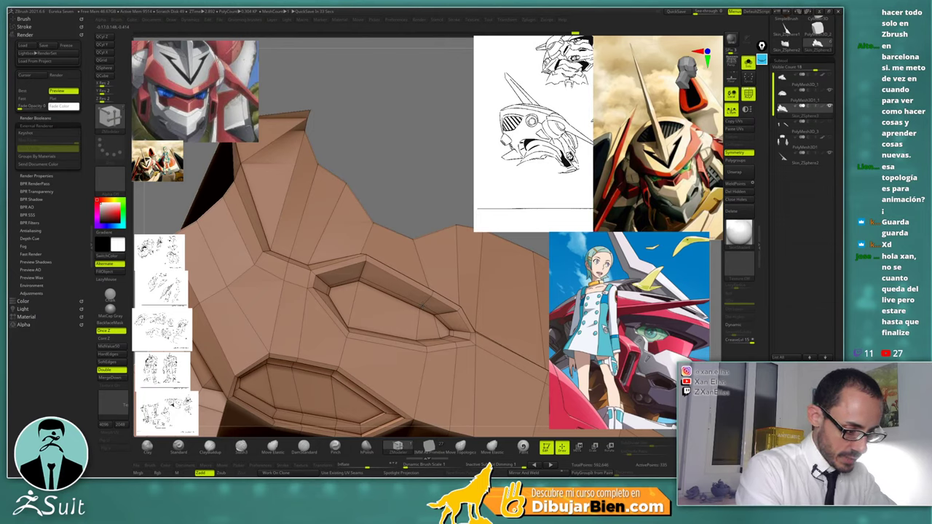
# Extrude the polyloop around the recessed side panel's floor and check the resulting rim from several angles
pyautogui.press('space')
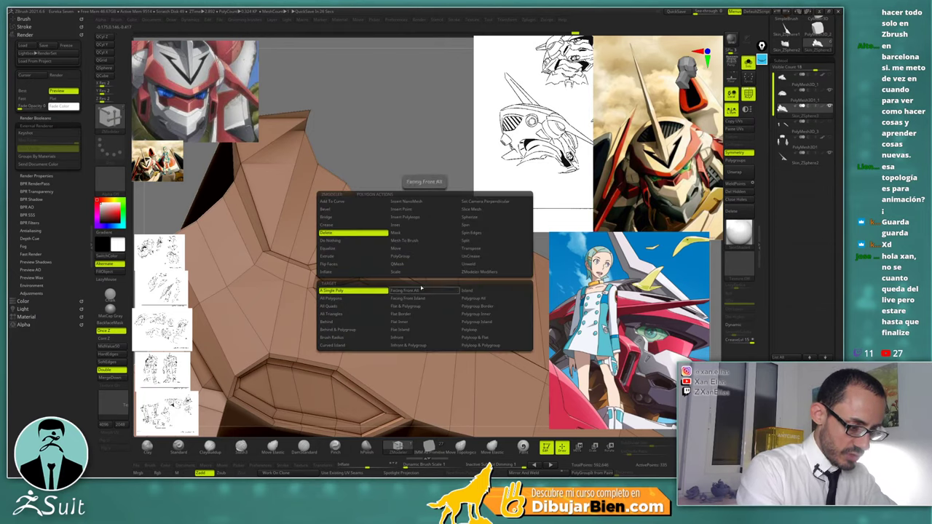
pyautogui.click(353, 256)
pyautogui.click(472, 330)
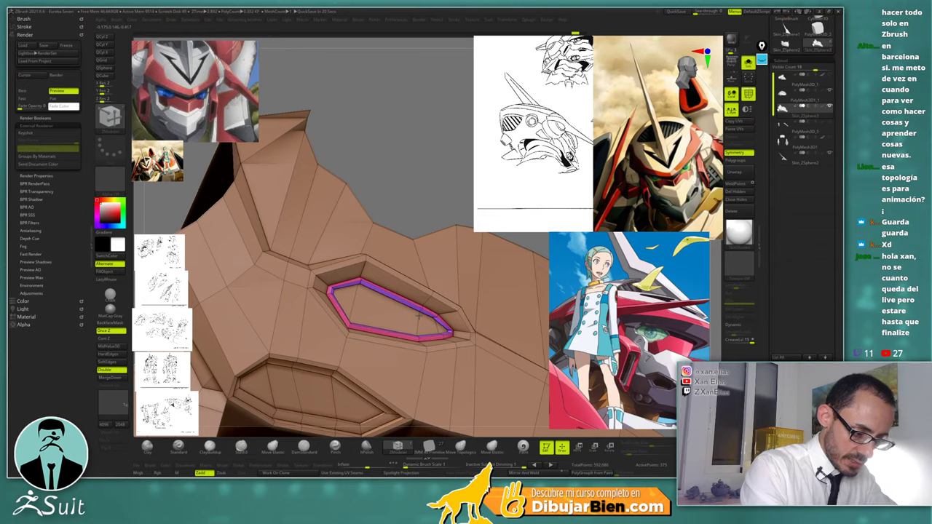
pyautogui.keyDown('ctrl'); pyautogui.moveTo(393, 304); pyautogui.dragTo(418, 290, button='right'); pyautogui.keyUp('ctrl')
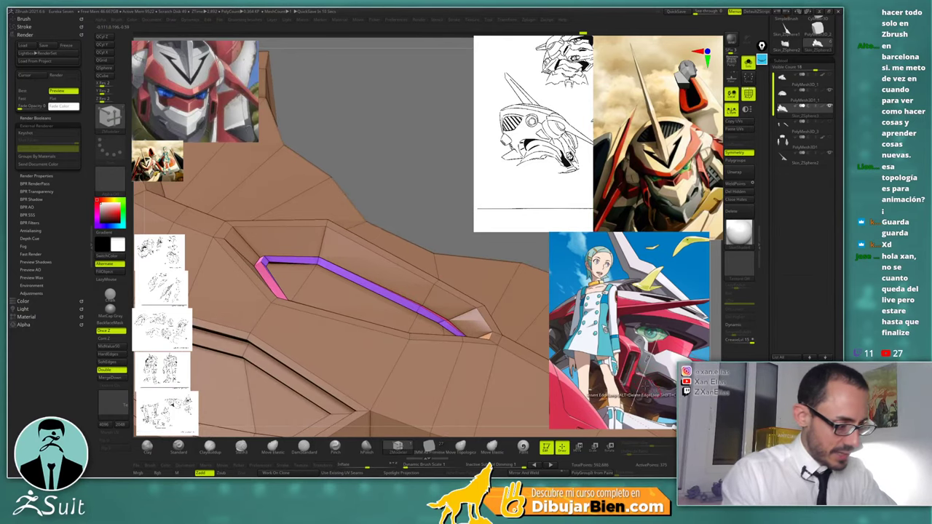
pyautogui.moveTo(597, 378); pyautogui.dragTo(592, 413, button='right')
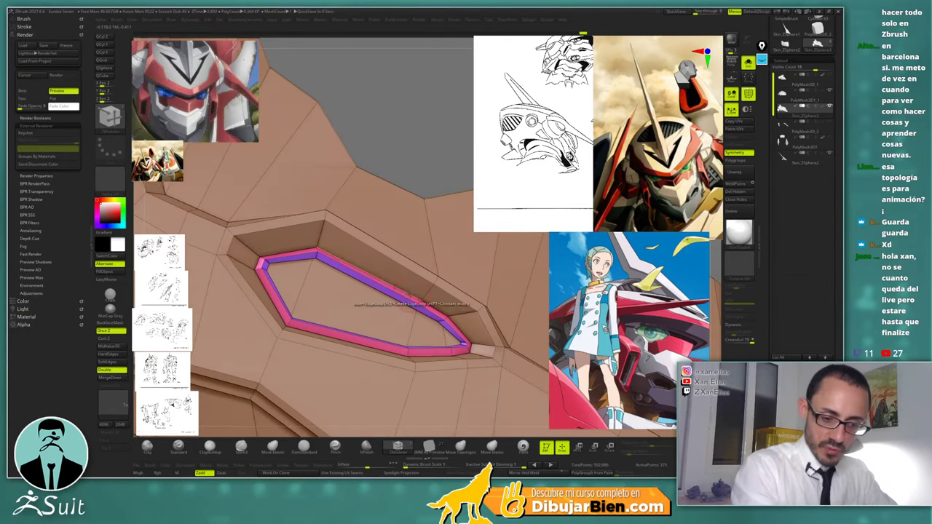
pyautogui.moveTo(468, 345); pyautogui.dragTo(461, 228, button='right')
# Preview the jaw in StartupMaterial and switch back to the white sketch-style material
pyautogui.hotkey('shift', 'f')
pyautogui.click(738, 236)
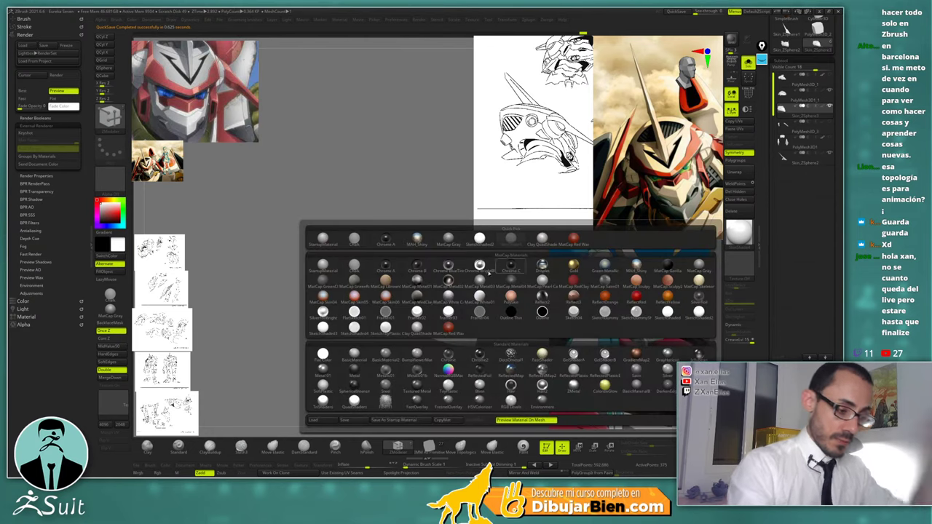
pyautogui.click(325, 239)
pyautogui.moveTo(441, 221)
pyautogui.mouseDown(button='right')
pyautogui.moveTo(464, 241)
pyautogui.moveTo(465, 227)
pyautogui.moveTo(468, 257)
pyautogui.moveTo(444, 233)
pyautogui.moveTo(487, 251)
pyautogui.moveTo(447, 218)
pyautogui.moveTo(481, 233)
pyautogui.mouseUp(button='right')
pyautogui.click(737, 232)
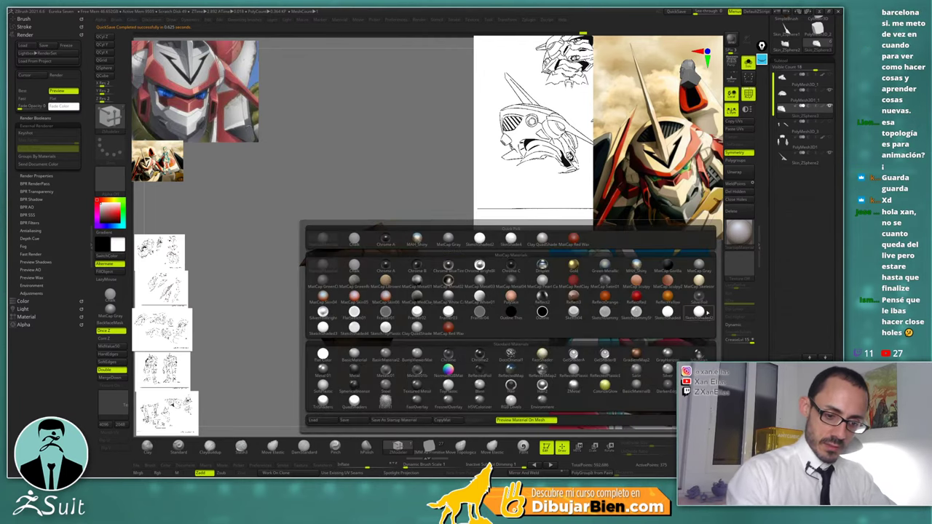
pyautogui.click(699, 355)
# Adjust the vertices at the raised rear tip of the jaw's side wall with the Move brush in side view
pyautogui.moveTo(458, 297); pyautogui.dragTo(462, 272, button='right')
pyautogui.rightClick(483, 291)
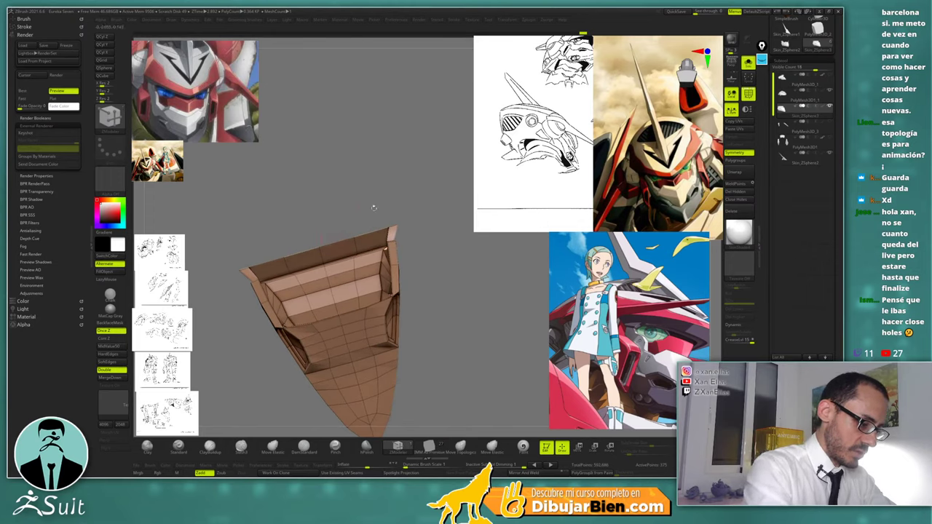
pyautogui.moveTo(373, 208)
pyautogui.mouseDown(button='right')
pyautogui.moveTo(427, 223)
pyautogui.moveTo(424, 253)
pyautogui.moveTo(396, 249)
pyautogui.moveTo(426, 214)
pyautogui.moveTo(443, 236)
pyautogui.mouseUp(button='right')
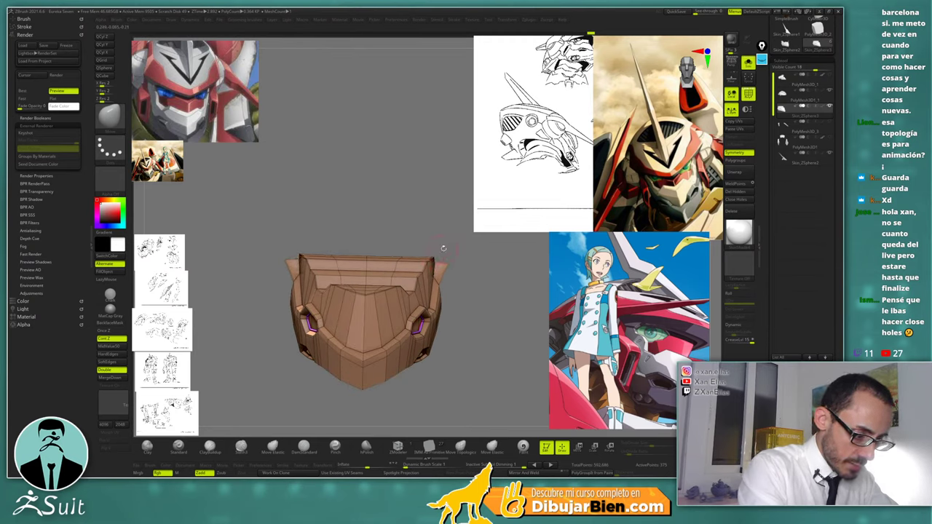
pyautogui.moveTo(442, 248); pyautogui.dragTo(446, 206, button='right')
pyautogui.moveTo(444, 216); pyautogui.dragTo(446, 202)
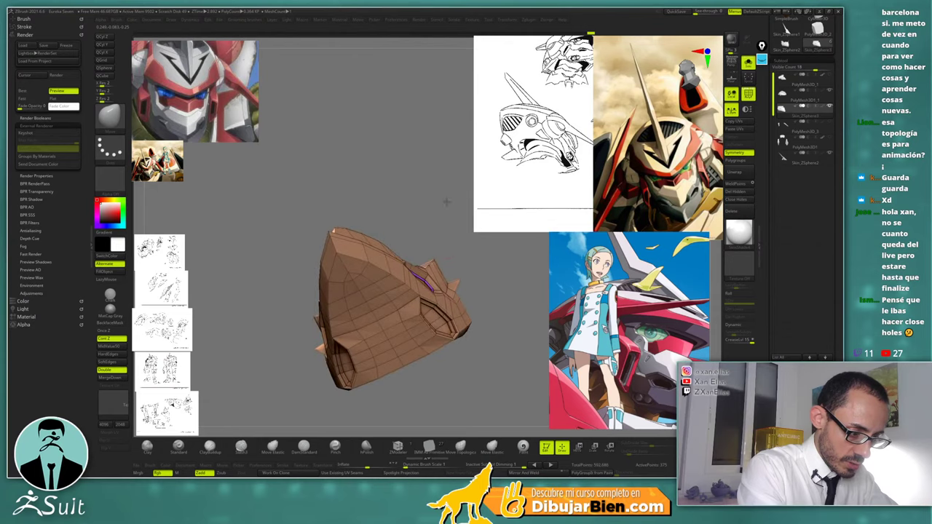
pyautogui.moveTo(447, 242); pyautogui.dragTo(461, 300)
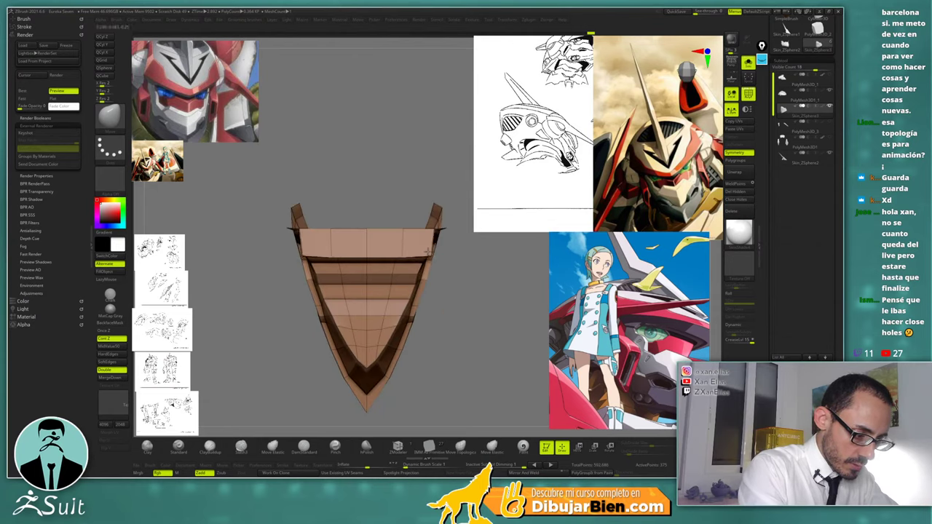
pyautogui.moveTo(457, 263); pyautogui.dragTo(441, 216)
pyautogui.rightClick(441, 216)
pyautogui.keyDown('ctrl'); pyautogui.moveTo(441, 216); pyautogui.dragTo(446, 240, button='right'); pyautogui.keyUp('ctrl')
pyautogui.rightClick(446, 239)
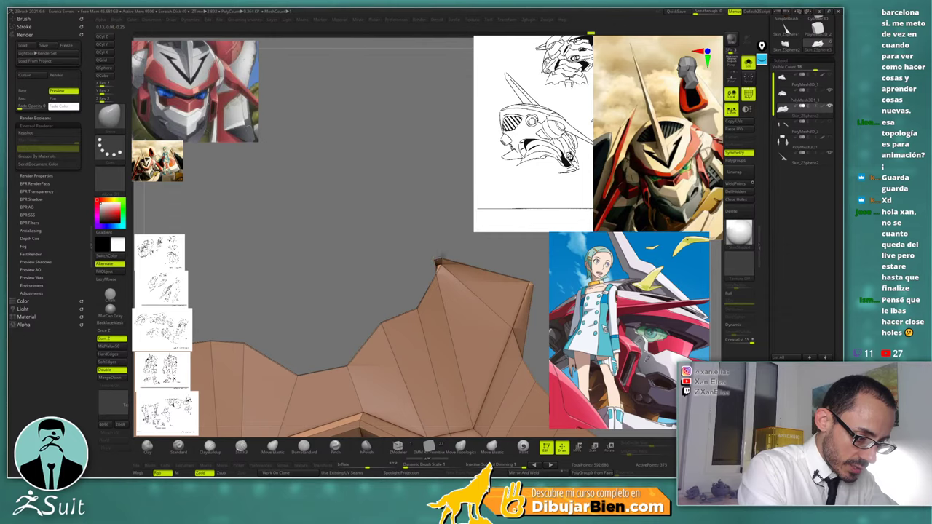
pyautogui.rightClick(437, 261)
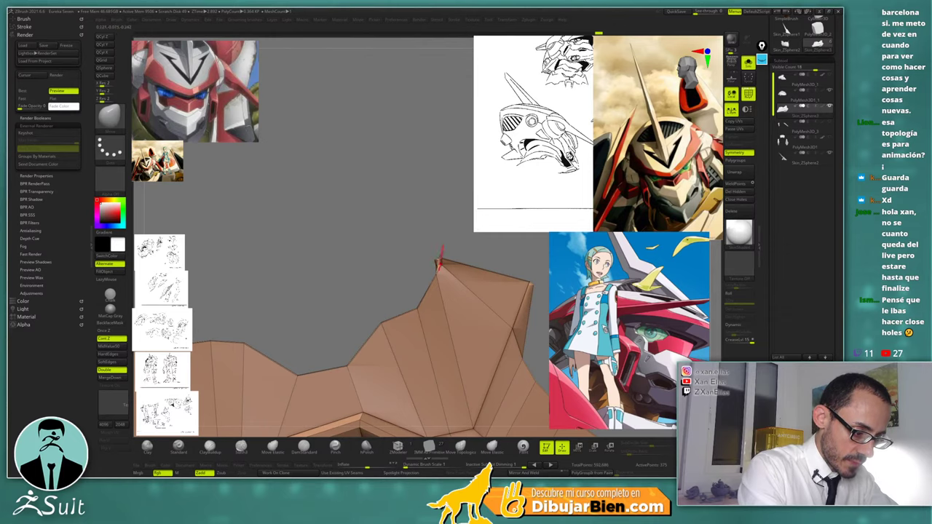
pyautogui.rightClick(441, 263)
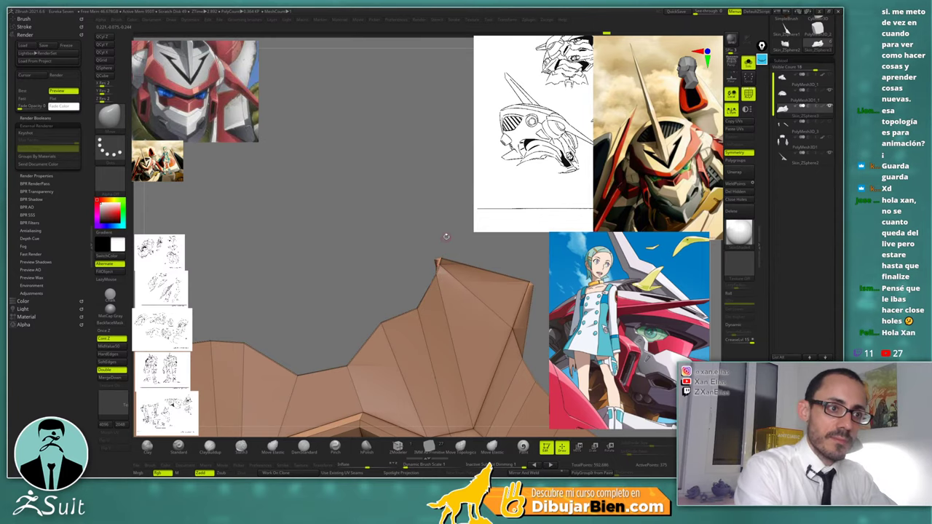
# Reposition the vertices at the upper corner of the jaw's stepped inner back wall with the Move brush
pyautogui.moveTo(447, 237)
pyautogui.keyDown('ctrl'); pyautogui.mouseDown(button='right')
pyautogui.moveTo(445, 229)
pyautogui.moveTo(454, 247)
pyautogui.mouseUp(button='right'); pyautogui.keyUp('ctrl')
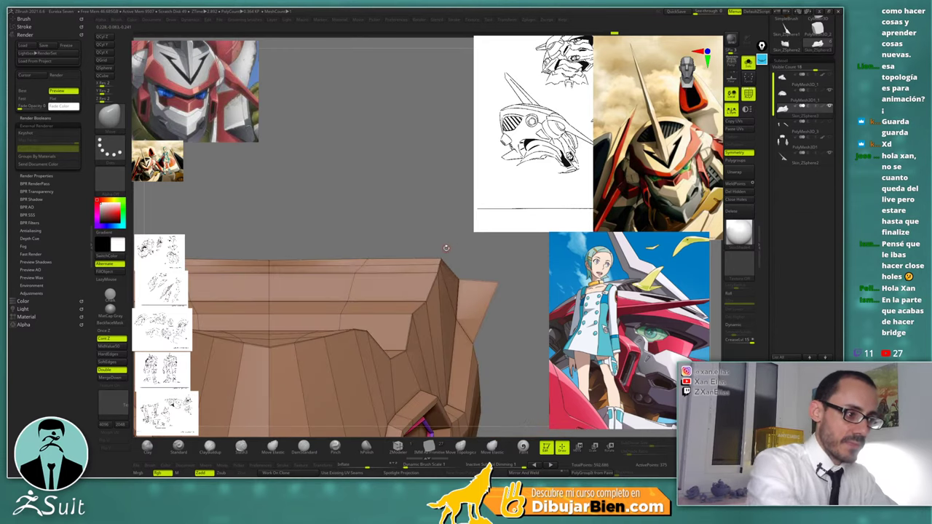
pyautogui.moveTo(440, 262); pyautogui.dragTo(442, 266, button='right')
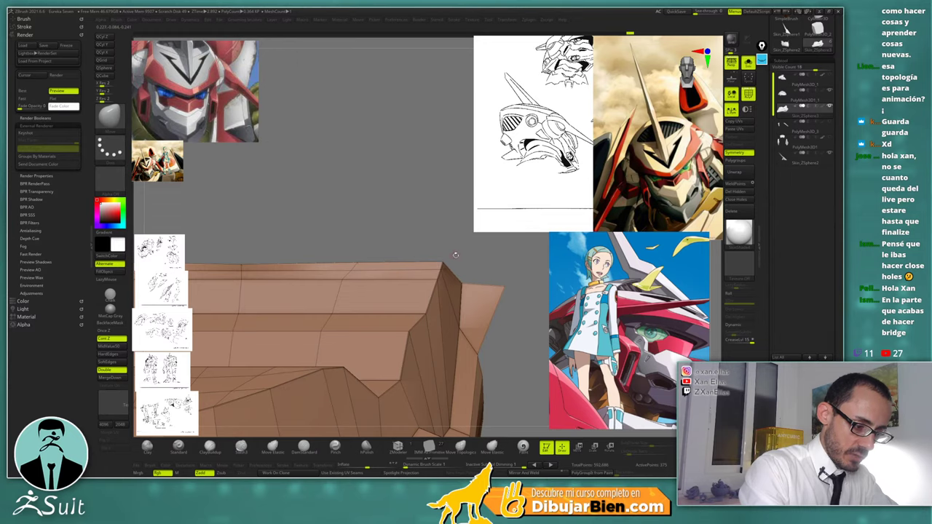
pyautogui.moveTo(456, 255)
pyautogui.mouseDown()
pyautogui.moveTo(451, 234)
pyautogui.moveTo(455, 252)
pyautogui.mouseUp()
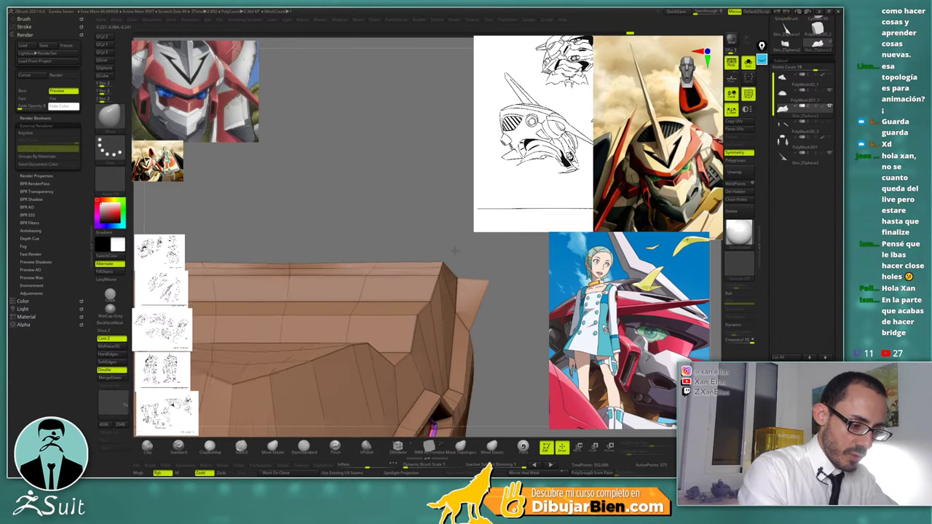
pyautogui.moveTo(455, 249); pyautogui.dragTo(445, 262, button='right')
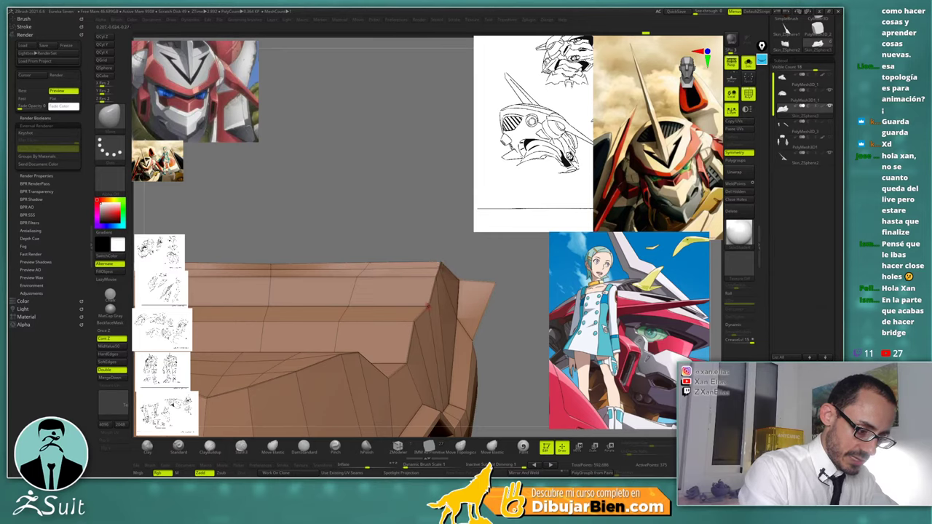
pyautogui.moveTo(446, 282); pyautogui.dragTo(473, 255, button='right')
# Turn off perspective and examine the jaw's back wall and side profile from above, the side and the front
pyautogui.moveTo(366, 238); pyautogui.dragTo(340, 298, button='right')
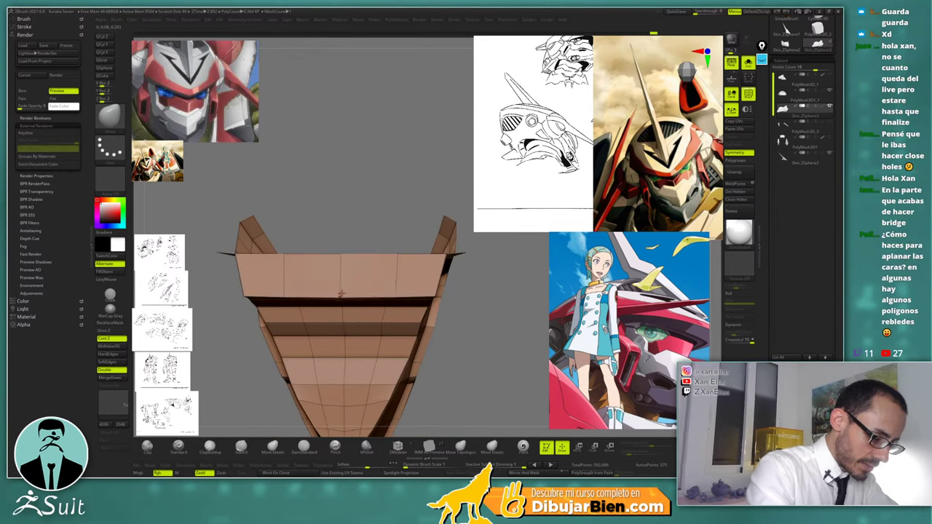
pyautogui.press('p')
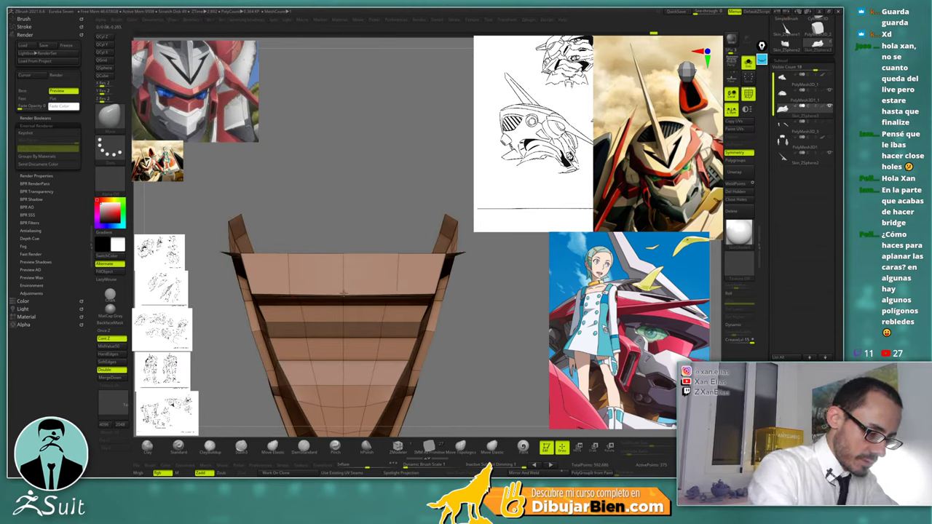
pyautogui.moveTo(397, 218); pyautogui.dragTo(390, 301, button='right')
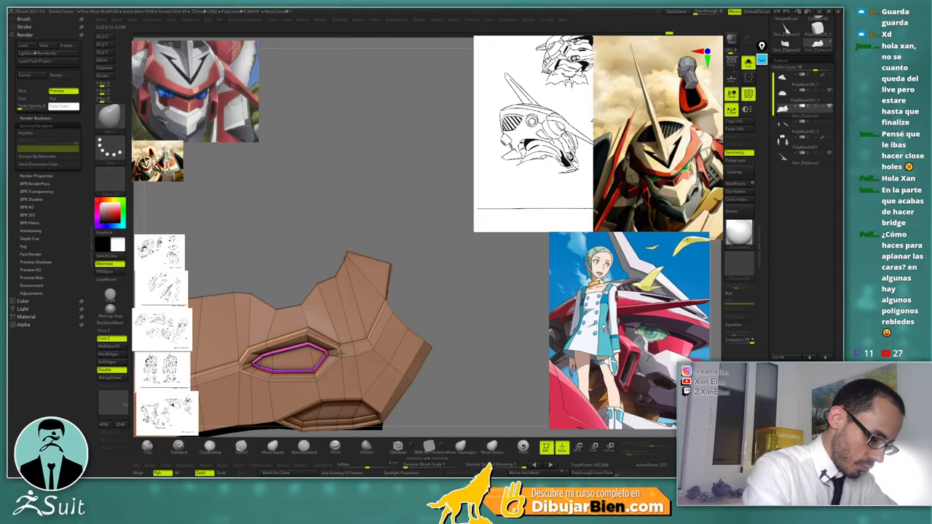
pyautogui.moveTo(391, 301)
pyautogui.mouseDown(button='right')
pyautogui.moveTo(427, 298)
pyautogui.moveTo(494, 265)
pyautogui.mouseUp(button='right')
pyautogui.moveTo(472, 248); pyautogui.dragTo(466, 247)
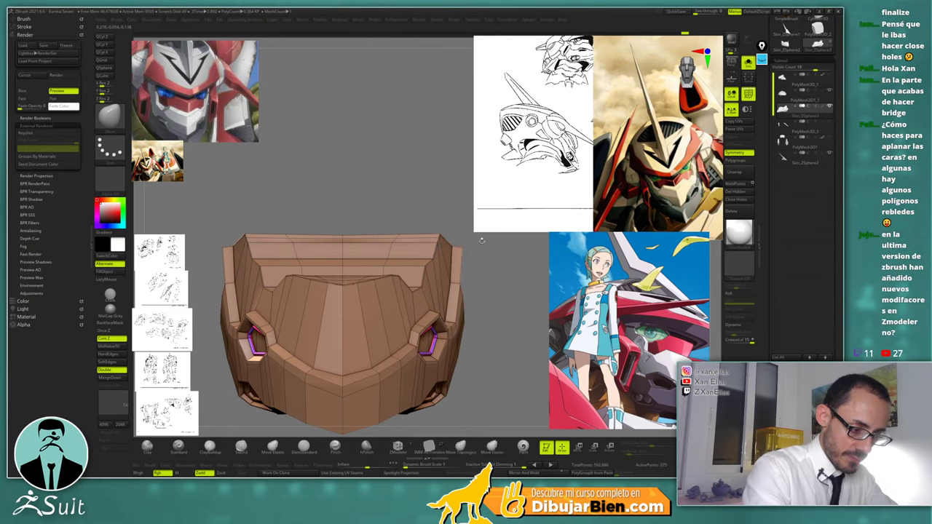
pyautogui.keyDown('shift'); pyautogui.moveTo(482, 240); pyautogui.dragTo(481, 318, button='right'); pyautogui.keyUp('shift')
pyautogui.moveTo(478, 267); pyautogui.dragTo(443, 251, button='right')
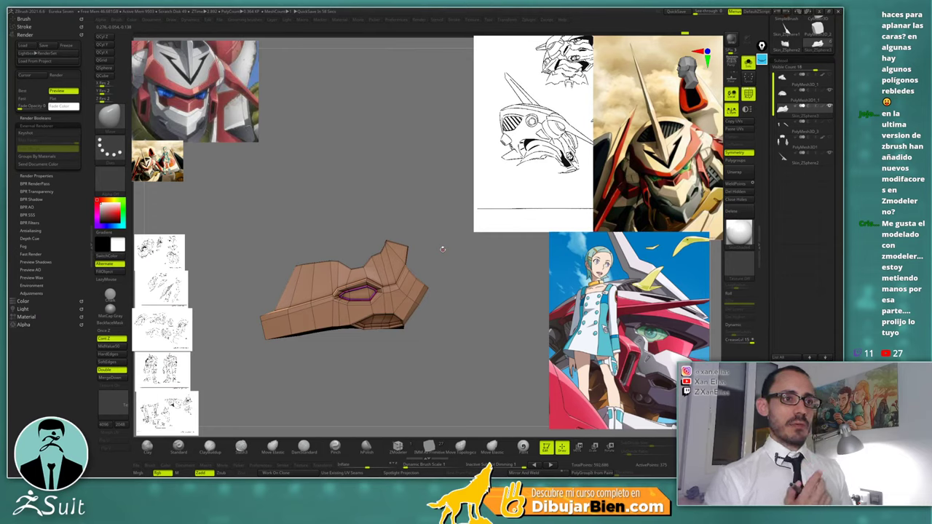
# Extrude the rear edges of the jaw's side walls backward with ZModeler's edge Extrude action
pyautogui.moveTo(439, 229)
pyautogui.mouseDown()
pyautogui.moveTo(466, 243)
pyautogui.moveTo(443, 246)
pyautogui.moveTo(449, 275)
pyautogui.moveTo(468, 270)
pyautogui.mouseUp()
pyautogui.press('space')
pyautogui.click(446, 247)
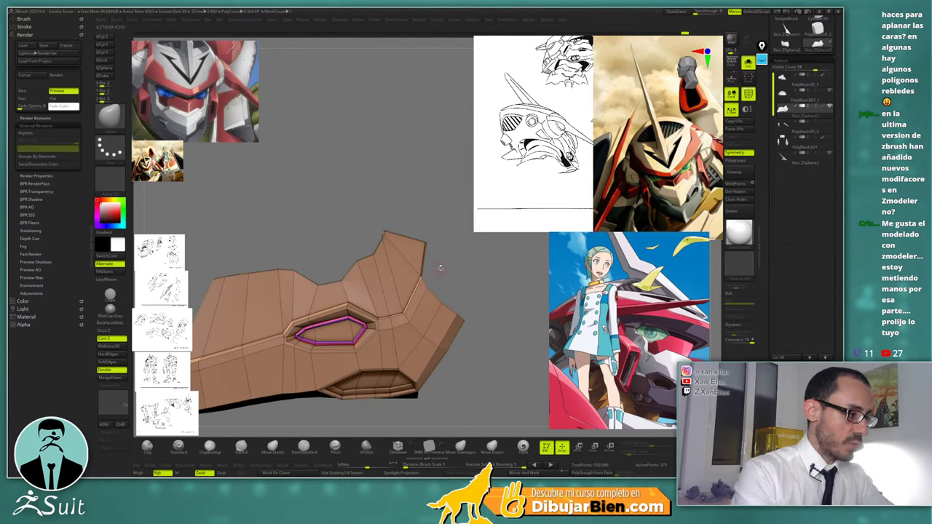
pyautogui.press('b')
pyautogui.press('z')
pyautogui.press('m')
pyautogui.press('space')
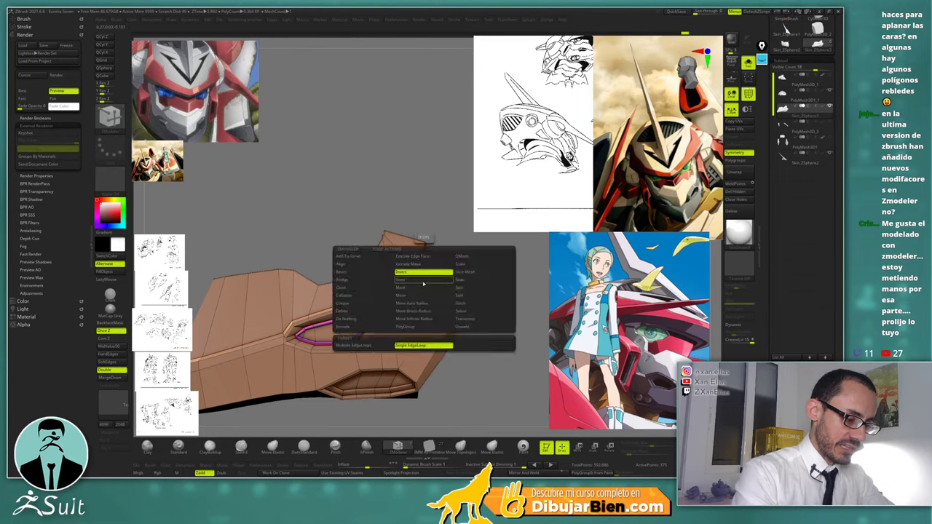
pyautogui.click(362, 327)
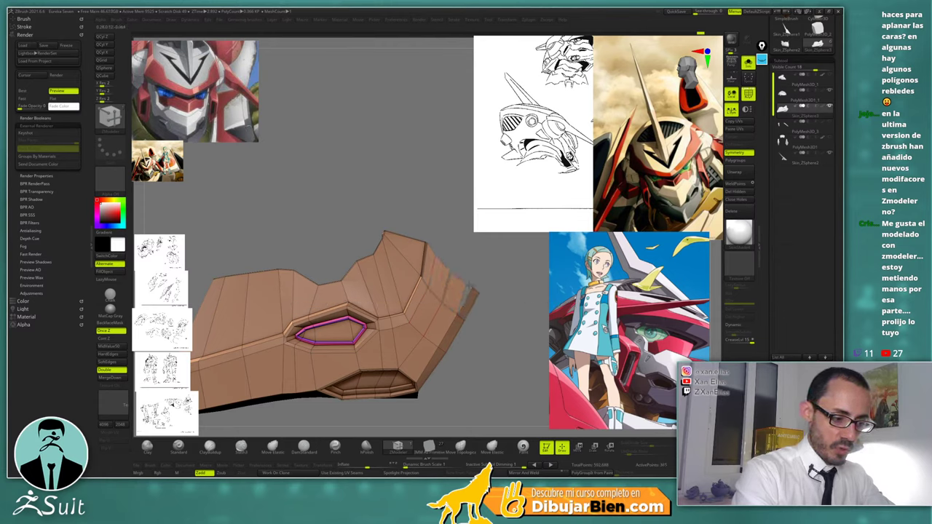
pyautogui.click(460, 286)
# Round the outline of the extruded rear side flaps with the Move brush, following the jaw's curve
pyautogui.press('shift')
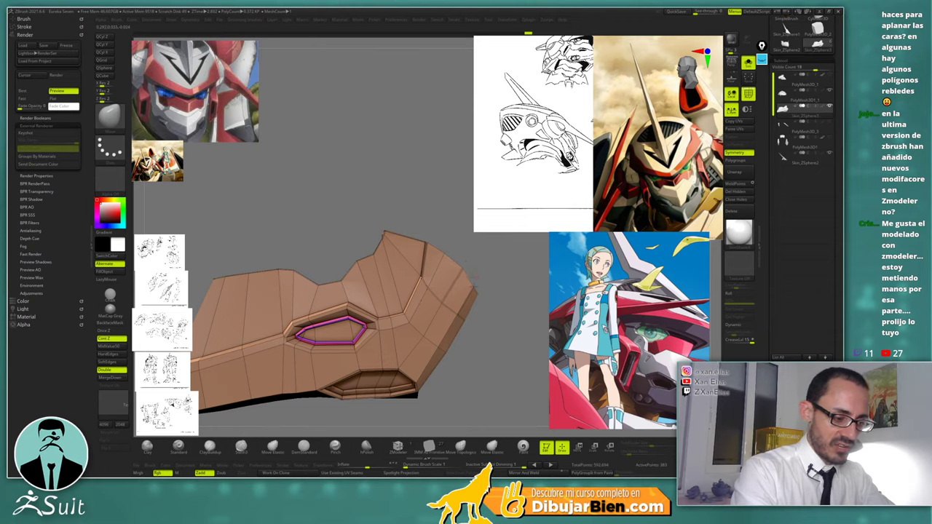
pyautogui.moveTo(479, 293); pyautogui.dragTo(356, 280)
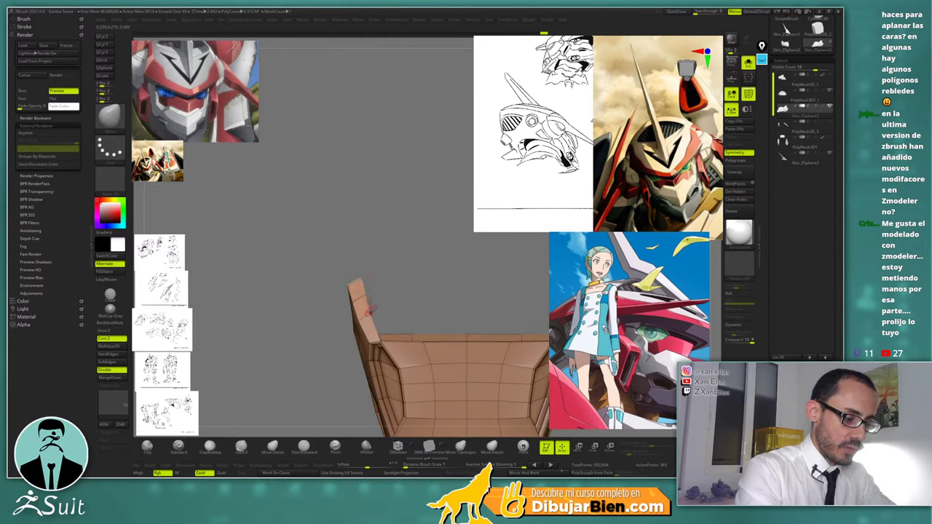
pyautogui.moveTo(407, 236); pyautogui.dragTo(503, 285)
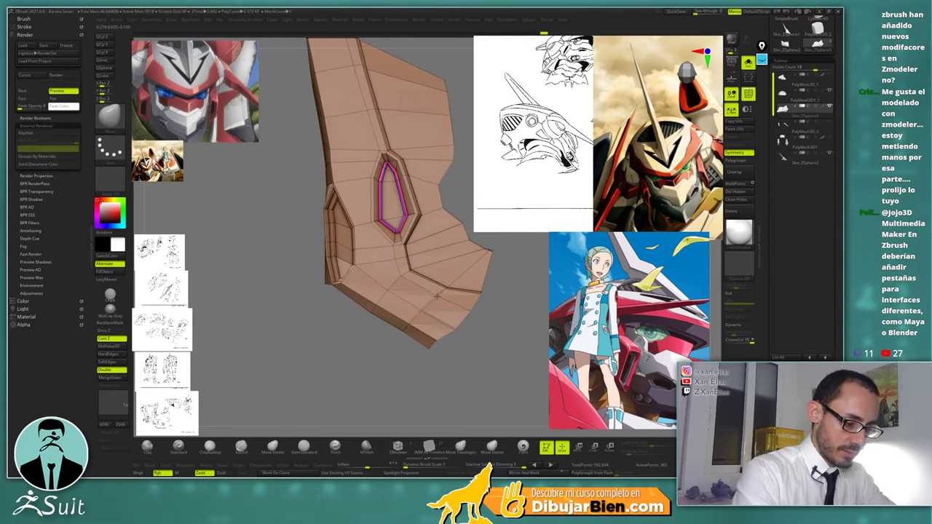
# Set ZModeler's edge action to Crease and crease an edge on the extruded rear side flap
pyautogui.press('space')
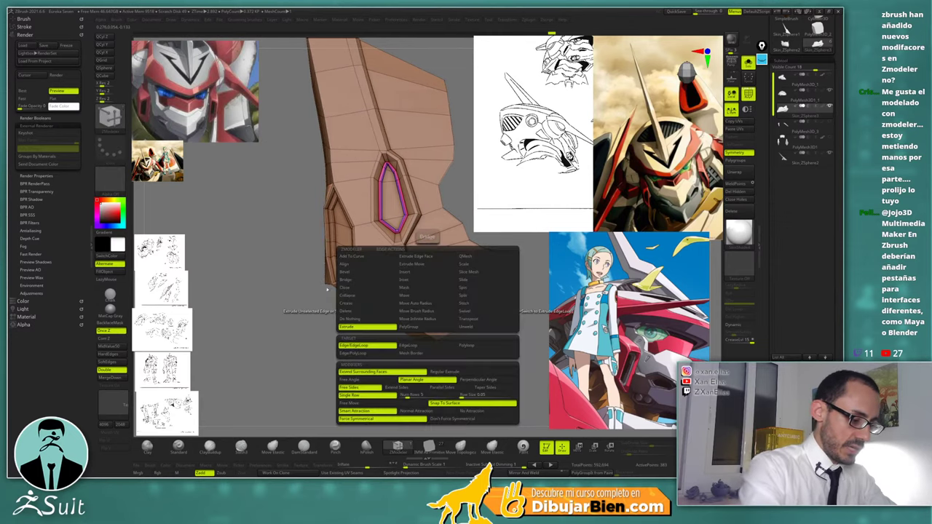
pyautogui.click(357, 303)
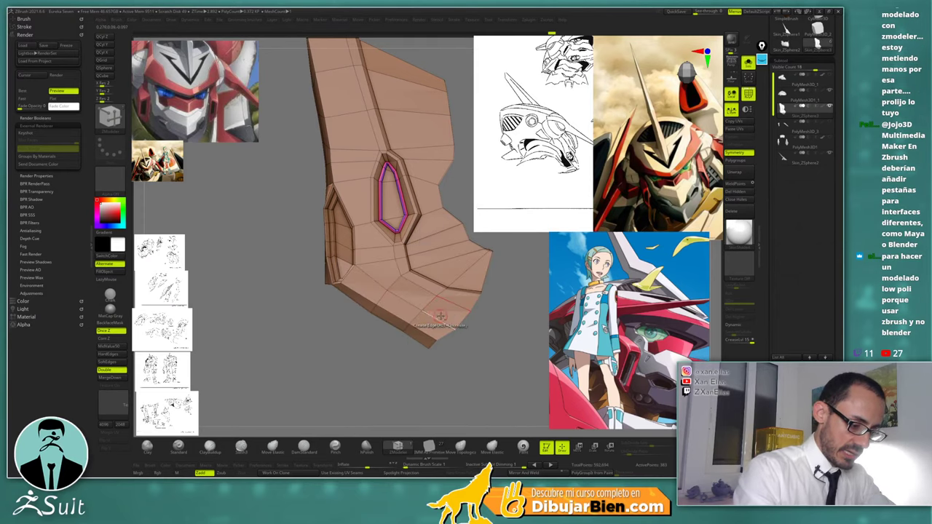
pyautogui.click(441, 316)
pyautogui.keyDown('ctrl'); pyautogui.moveTo(475, 324); pyautogui.dragTo(471, 294, button='right'); pyautogui.keyUp('ctrl')
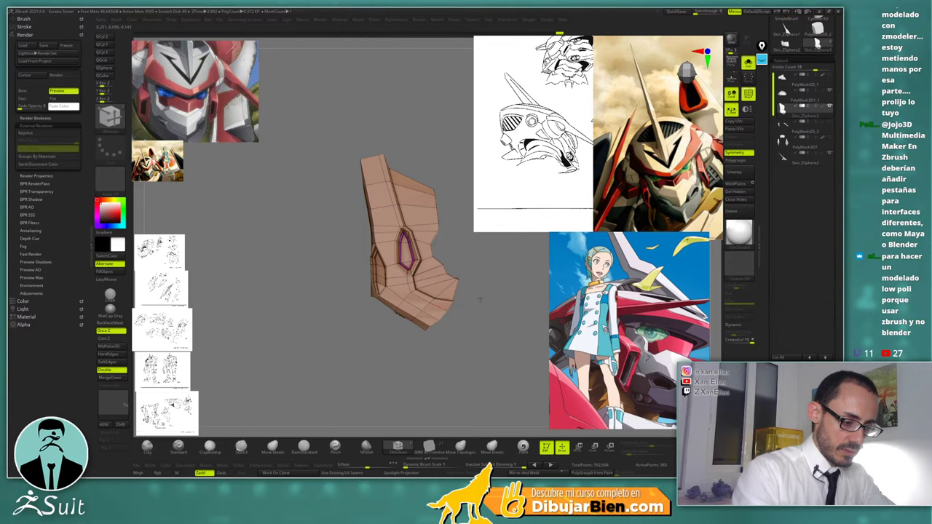
# Refine the bend and tips of both rear side flaps with the Move brush from several angles
pyautogui.moveTo(446, 298); pyautogui.dragTo(536, 258)
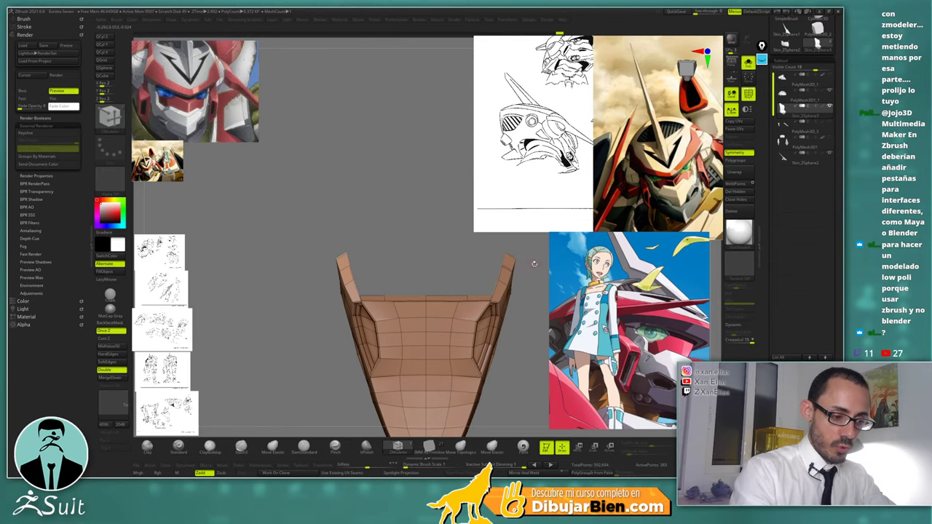
pyautogui.moveTo(531, 264); pyautogui.dragTo(467, 238)
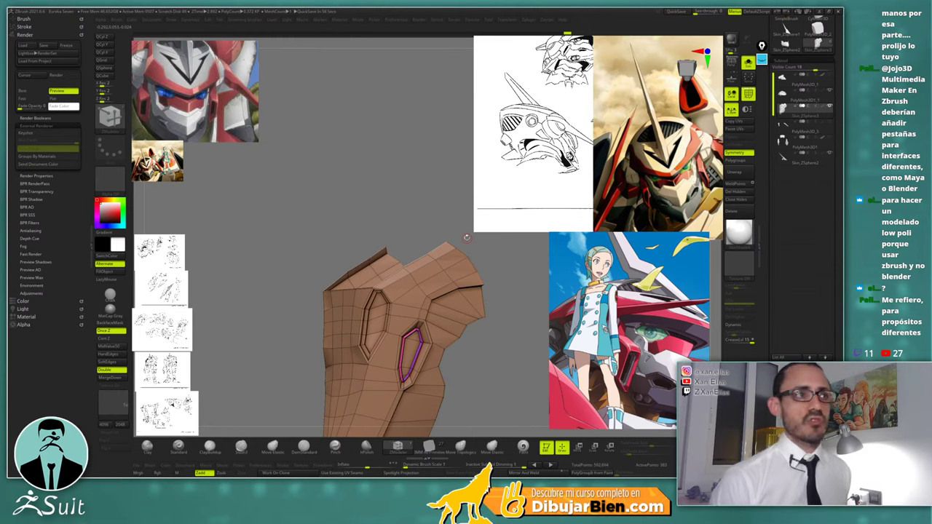
pyautogui.moveTo(517, 268); pyautogui.dragTo(505, 262)
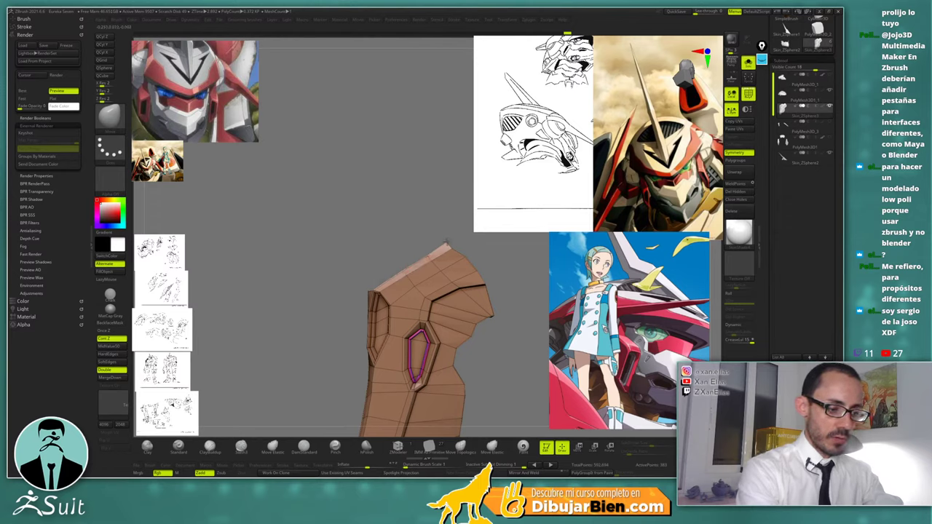
pyautogui.moveTo(449, 244); pyautogui.dragTo(462, 247)
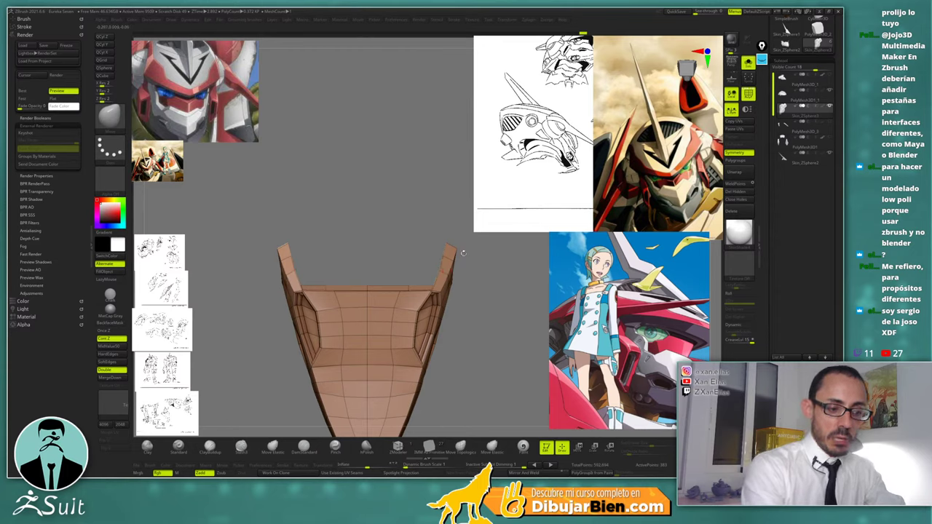
pyautogui.moveTo(463, 252)
pyautogui.mouseDown()
pyautogui.moveTo(475, 324)
pyautogui.moveTo(478, 260)
pyautogui.mouseUp()
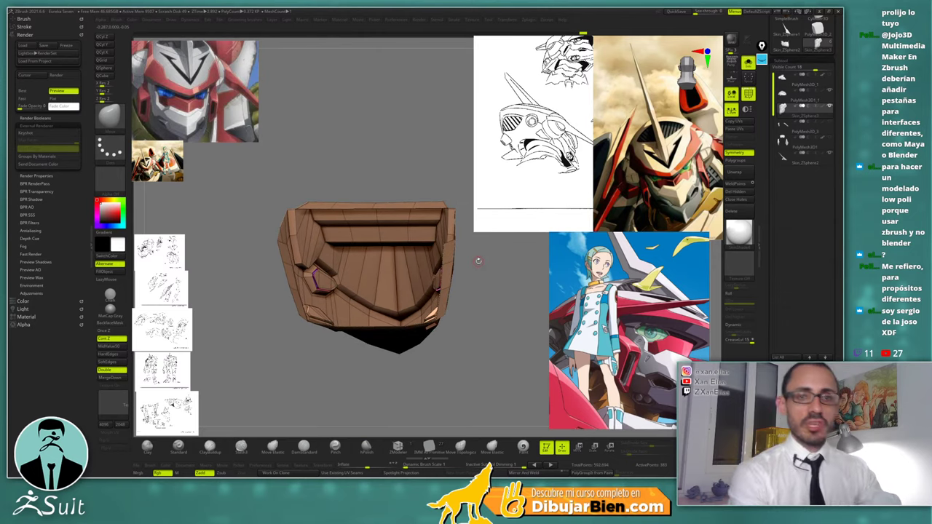
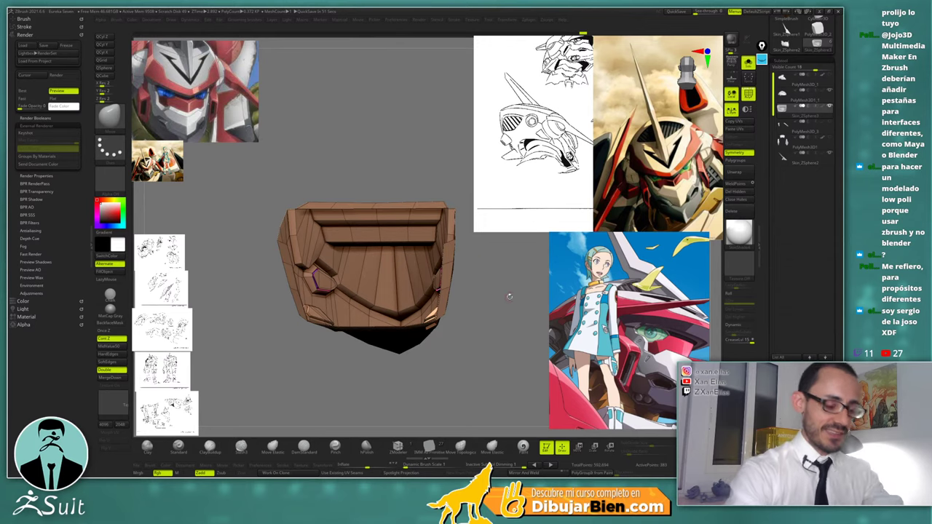
pyautogui.moveTo(508, 296); pyautogui.dragTo(487, 277)
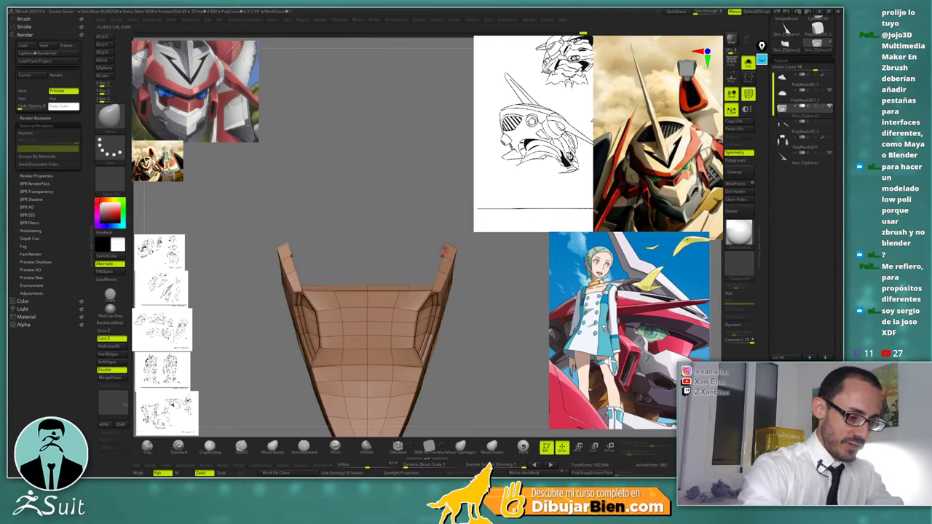
pyautogui.moveTo(441, 253); pyautogui.dragTo(465, 265)
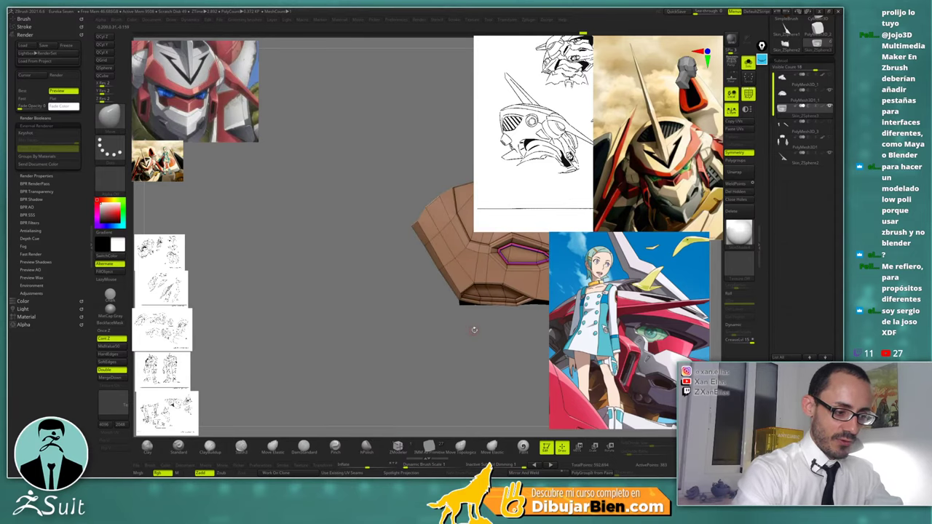
pyautogui.keyDown('alt'); pyautogui.moveTo(469, 336); pyautogui.dragTo(377, 392); pyautogui.keyUp('alt')
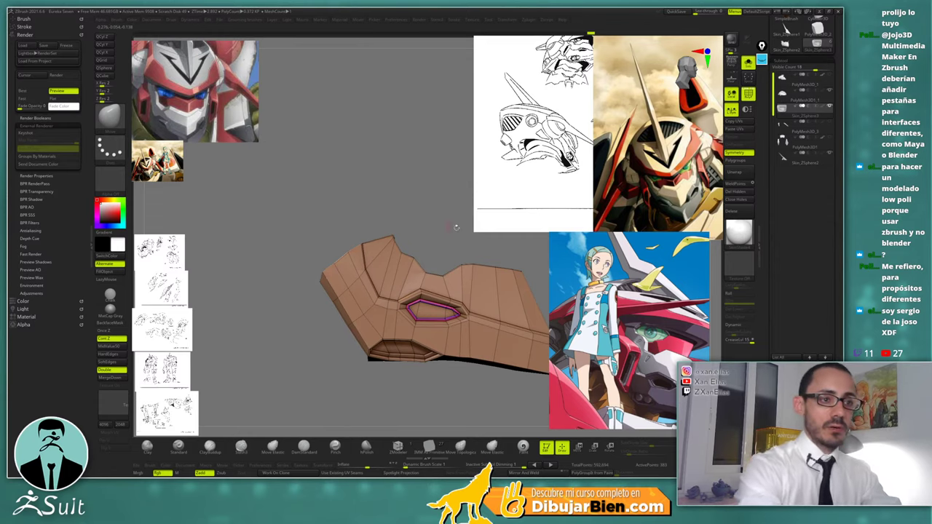
# Set ZModeler's edge action to Bridge and bridge the rear edges of the two side flaps with a strip across the jaw's back
pyautogui.moveTo(429, 218); pyautogui.dragTo(444, 235)
pyautogui.moveTo(444, 267); pyautogui.dragTo(380, 260)
pyautogui.press('b')
pyautogui.press('z')
pyautogui.press('m')
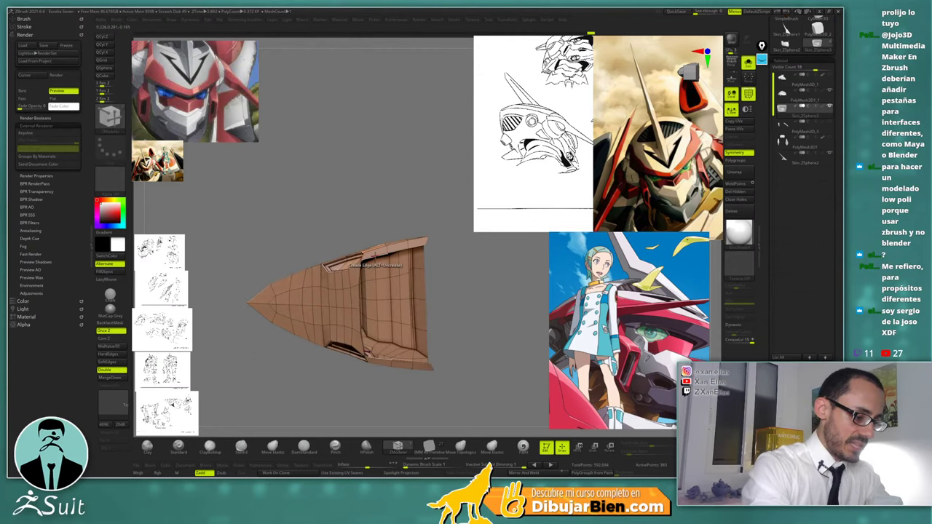
pyautogui.press('space')
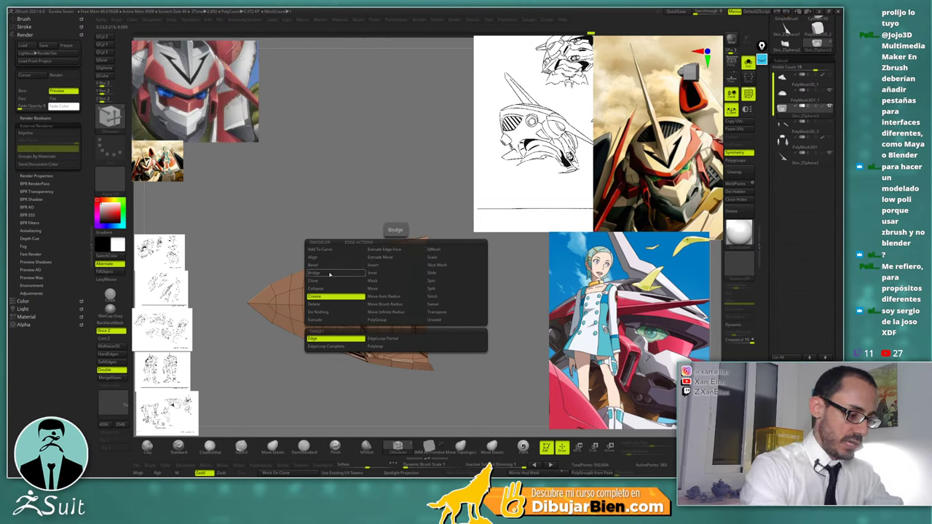
pyautogui.click(329, 273)
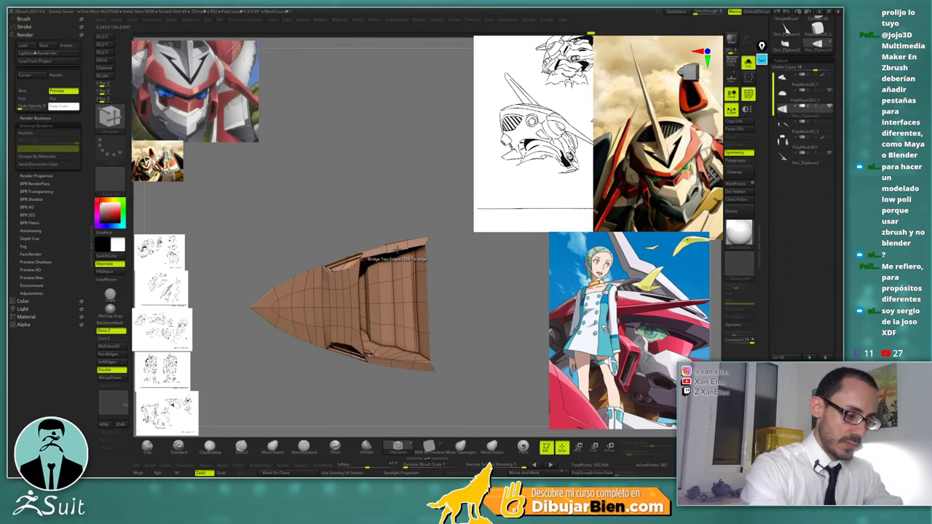
pyautogui.click(404, 362)
pyautogui.moveTo(466, 341); pyautogui.dragTo(411, 254)
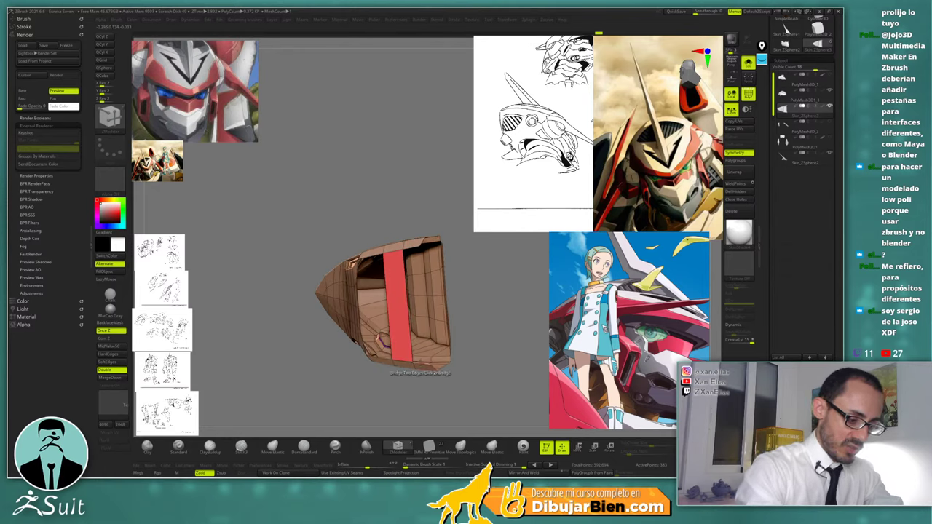
pyautogui.moveTo(491, 328); pyautogui.dragTo(485, 302)
pyautogui.moveTo(403, 240)
pyautogui.mouseDown()
pyautogui.moveTo(386, 246)
pyautogui.moveTo(407, 246)
pyautogui.mouseUp()
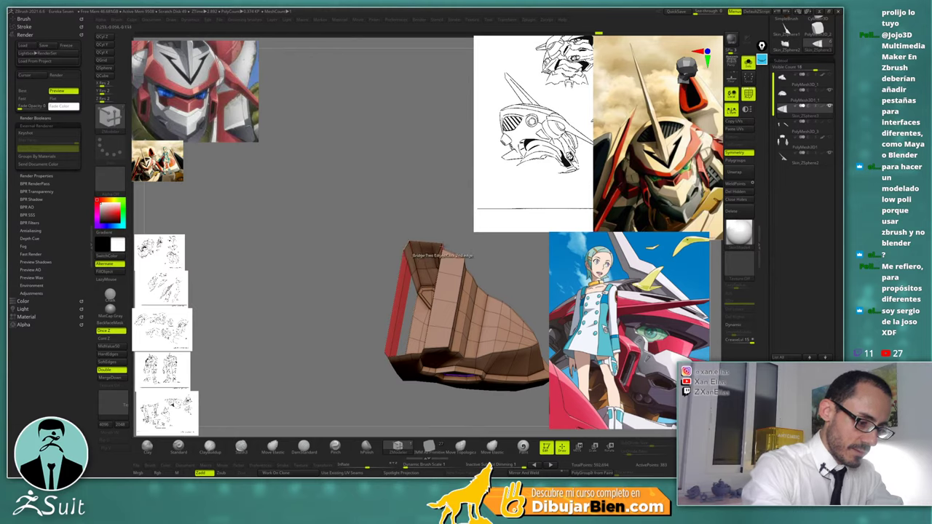
# Set ZModeler's edge action to Insert and insert a lengthwise edge loop along the strip joining the two rear flaps
pyautogui.moveTo(444, 245); pyautogui.dragTo(449, 373)
pyautogui.press('b')
pyautogui.press('z')
pyautogui.press('m')
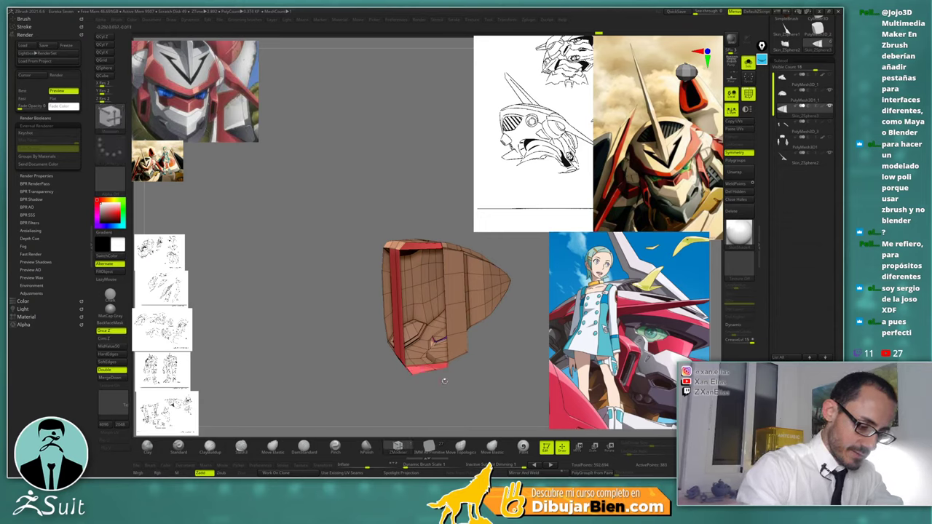
pyautogui.moveTo(444, 379); pyautogui.dragTo(420, 310)
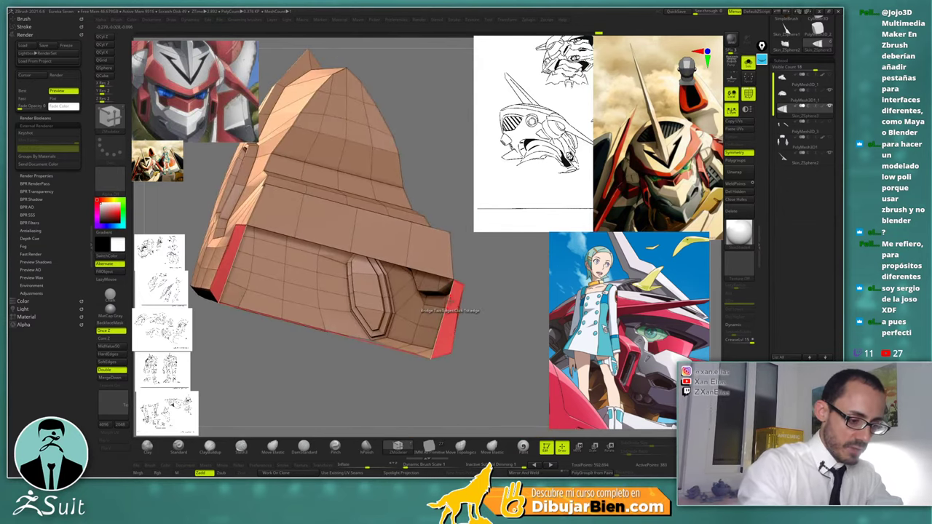
pyautogui.press('space')
pyautogui.click(446, 271)
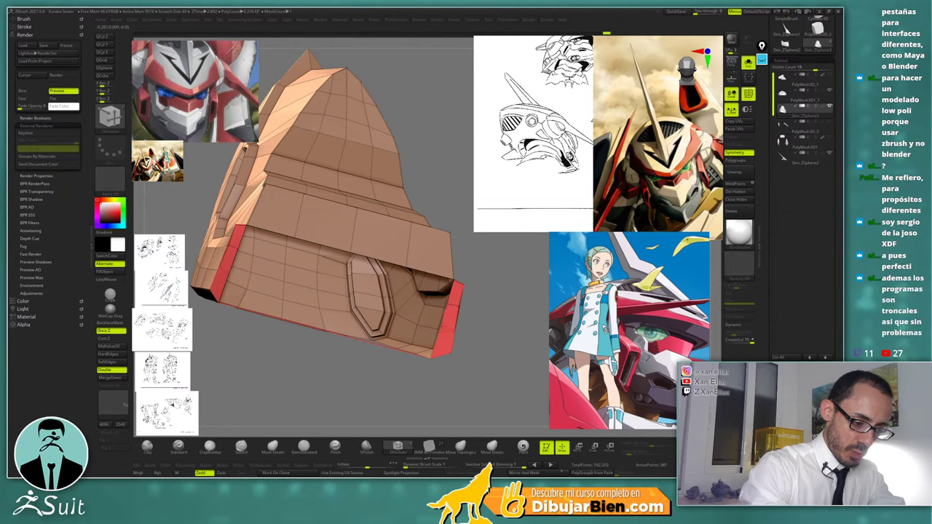
pyautogui.moveTo(466, 320)
pyautogui.mouseDown(button='right')
pyautogui.moveTo(509, 313)
pyautogui.moveTo(451, 291)
pyautogui.moveTo(462, 327)
pyautogui.moveTo(471, 304)
pyautogui.mouseUp(button='right')
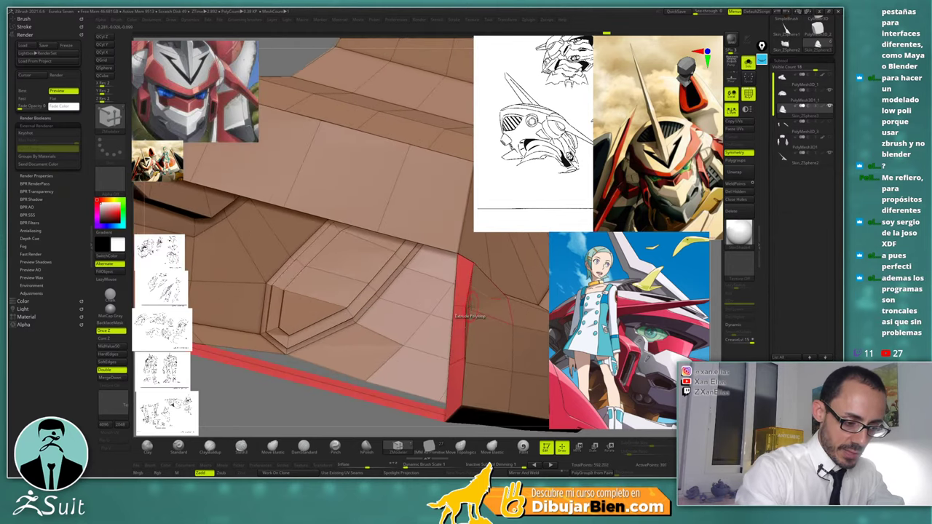
pyautogui.press('space')
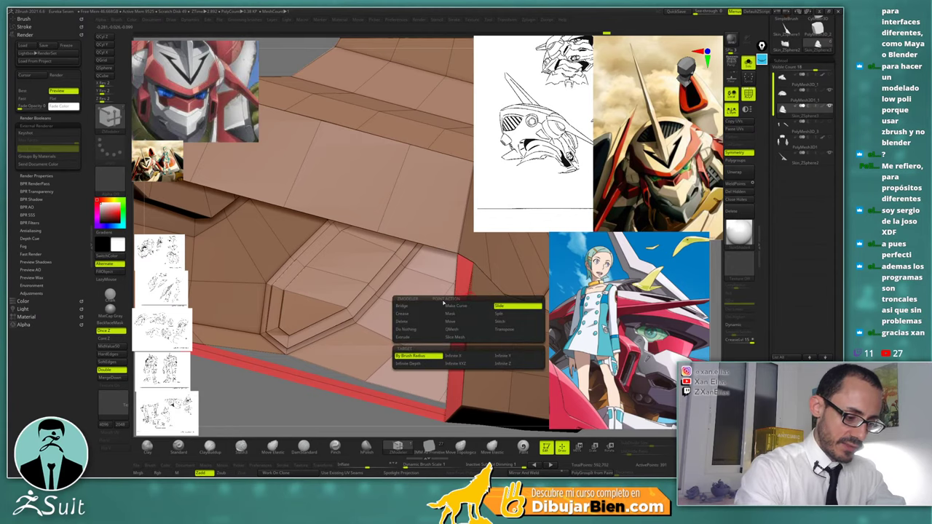
pyautogui.click(497, 322)
pyautogui.click(463, 329)
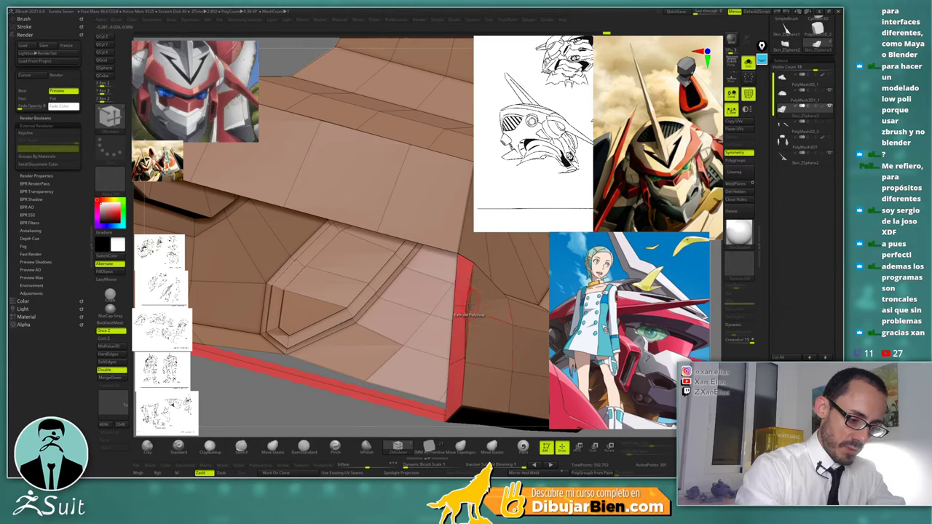
pyautogui.hotkey('ctrl', 'z')
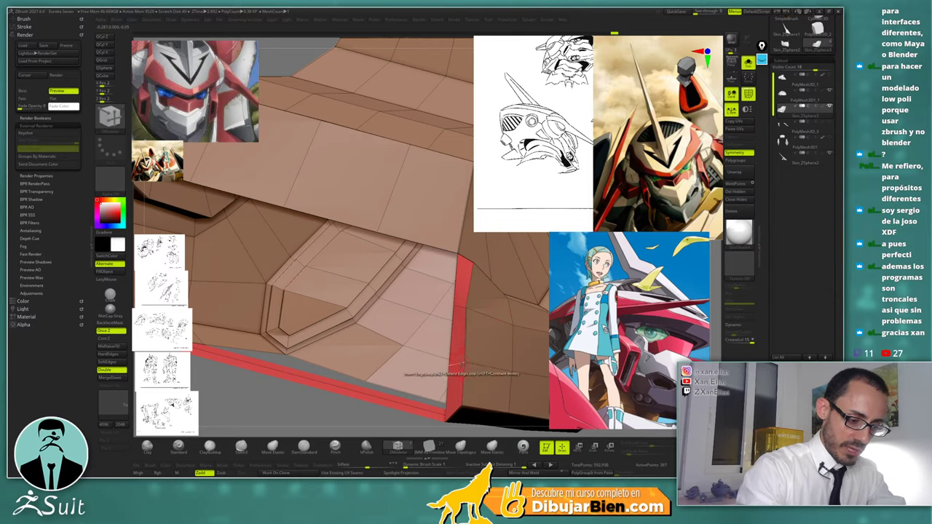
# Adjust the outline of the rear side flaps with the Move brush, in front and side views
pyautogui.keyDown('ctrl'); pyautogui.moveTo(492, 371); pyautogui.dragTo(493, 329, button='right'); pyautogui.keyUp('ctrl')
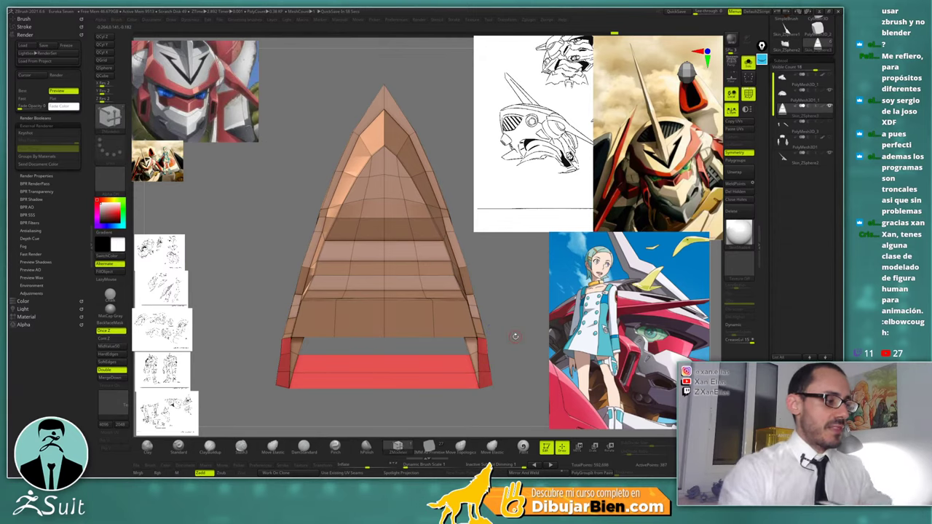
pyautogui.moveTo(510, 260); pyautogui.dragTo(493, 281)
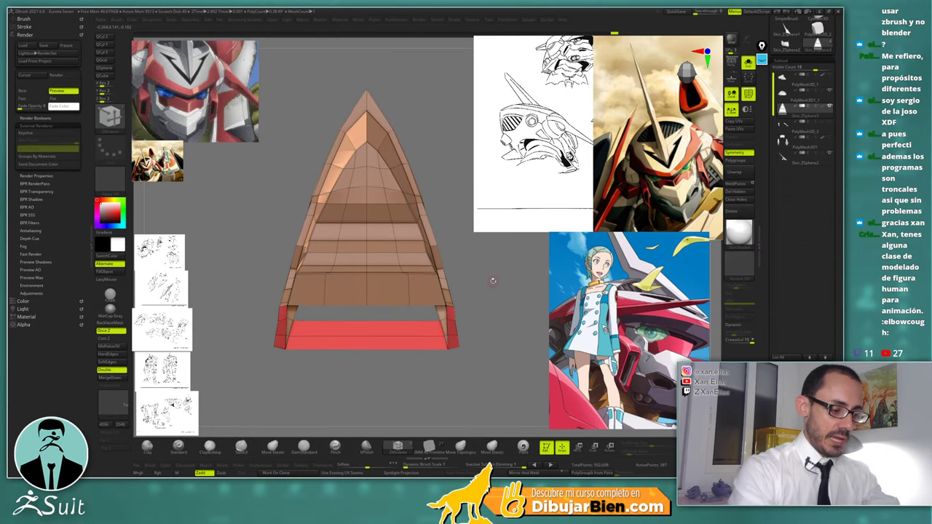
pyautogui.press('b')
pyautogui.press('m')
pyautogui.press('v')
pyautogui.press('space')
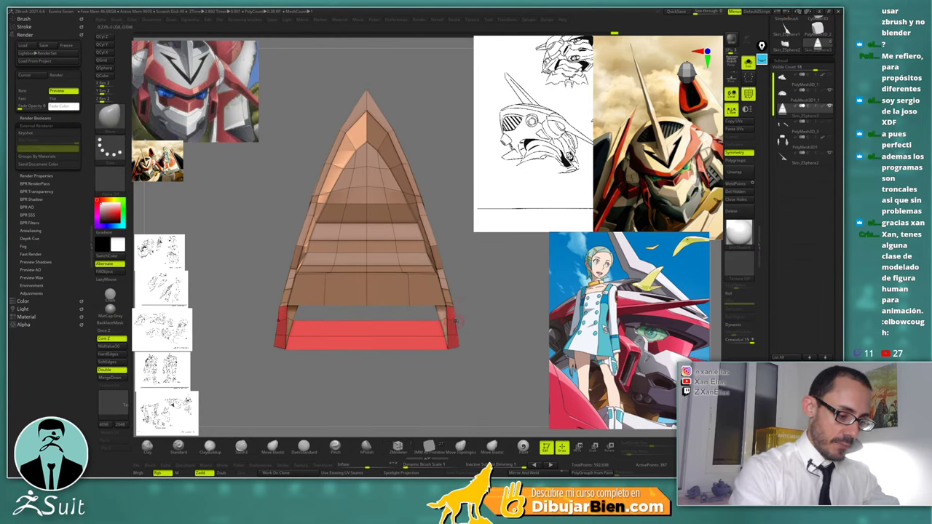
pyautogui.moveTo(461, 335); pyautogui.dragTo(454, 320)
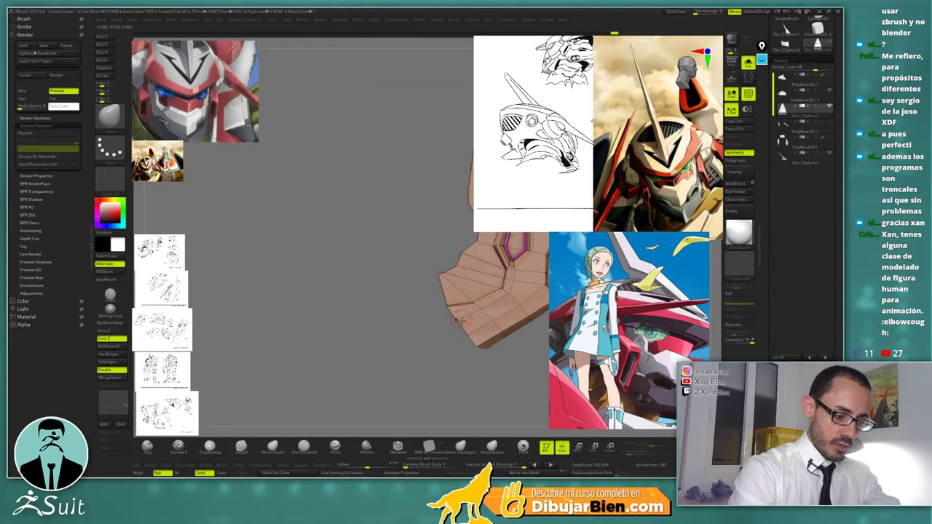
pyautogui.keyDown('shift'); pyautogui.moveTo(453, 342); pyautogui.dragTo(481, 337); pyautogui.keyUp('shift')
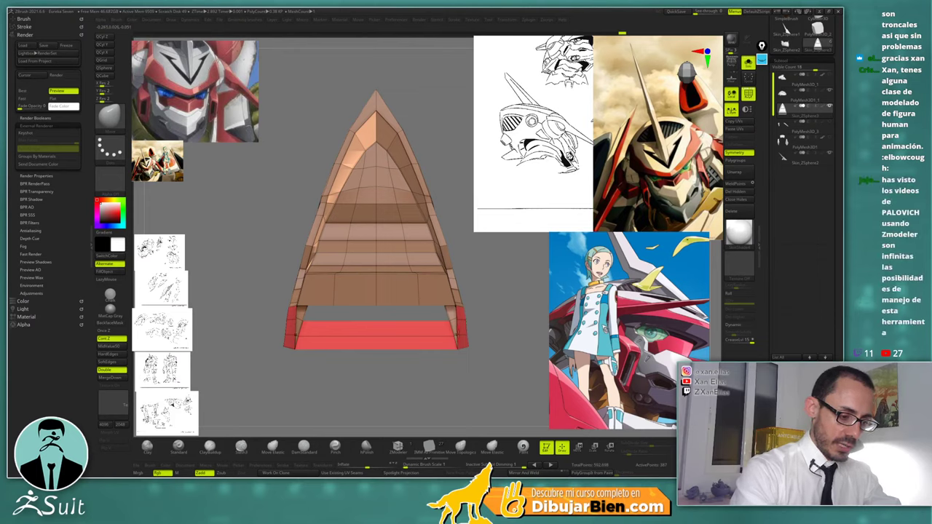
# Set ZModeler's Insert to Multiple EdgeLoops with Specified Resolution and divide the rear strip crosswise with evenly spaced edge loops
pyautogui.moveTo(483, 318); pyautogui.dragTo(430, 308)
pyautogui.press('b')
pyautogui.press('z')
pyautogui.press('m')
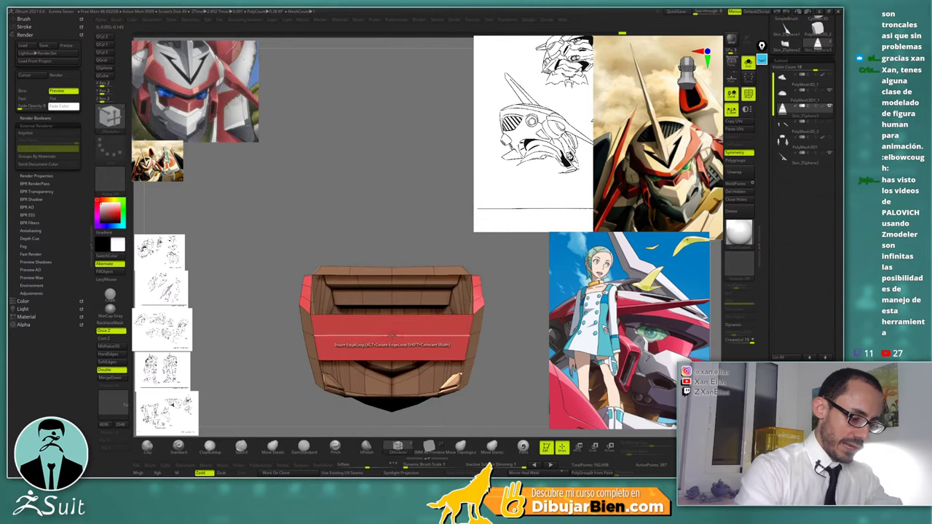
pyautogui.press('space')
pyautogui.click(332, 345)
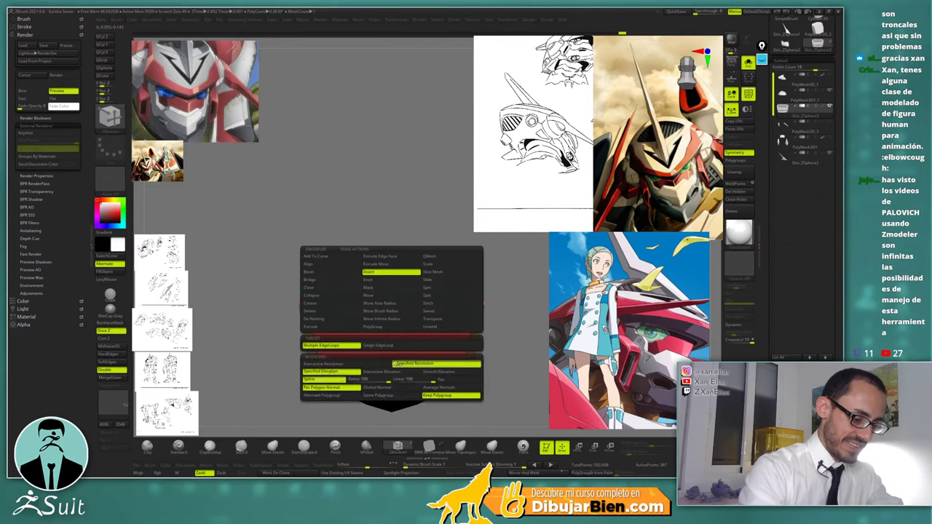
pyautogui.click(388, 363)
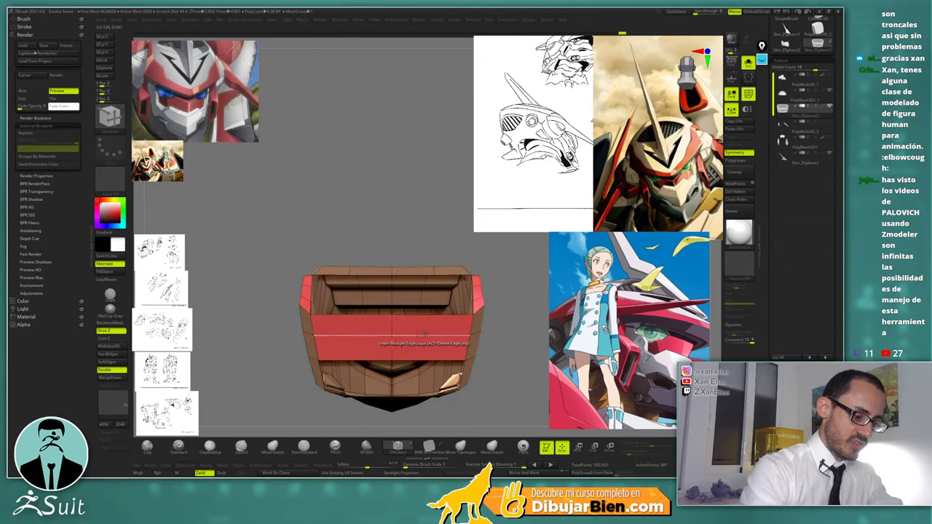
pyautogui.moveTo(512, 266); pyautogui.dragTo(521, 289)
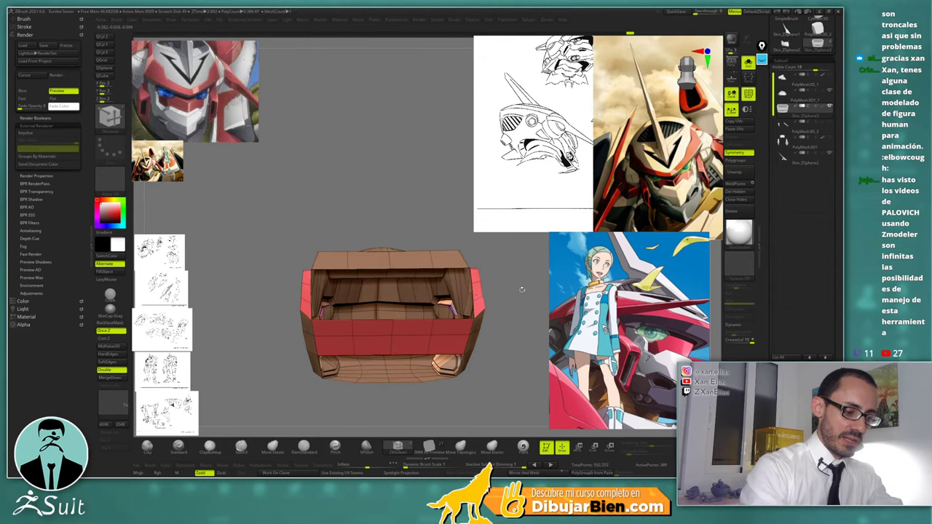
# Set ZModeler's edge action to Bridge and bridge the central edges of the rear strip to the facing edges of the jaw panel
pyautogui.press('space')
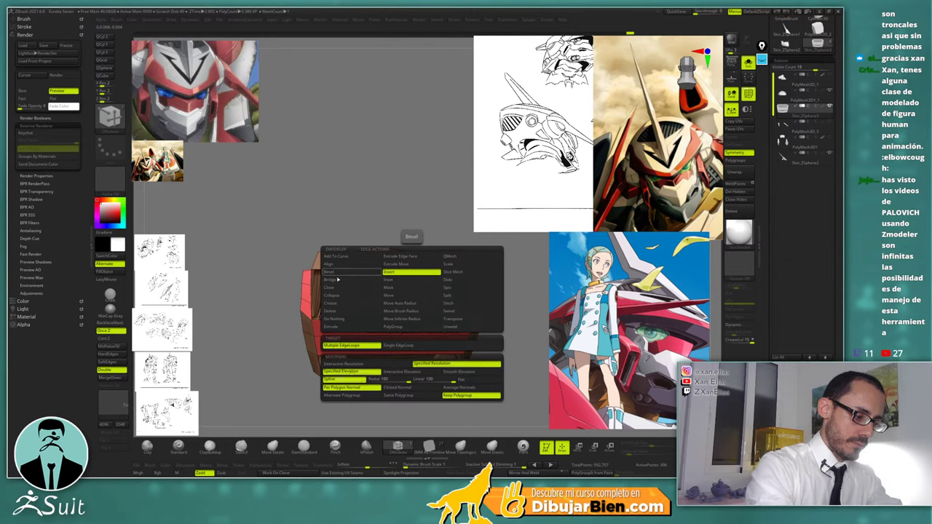
pyautogui.click(353, 345)
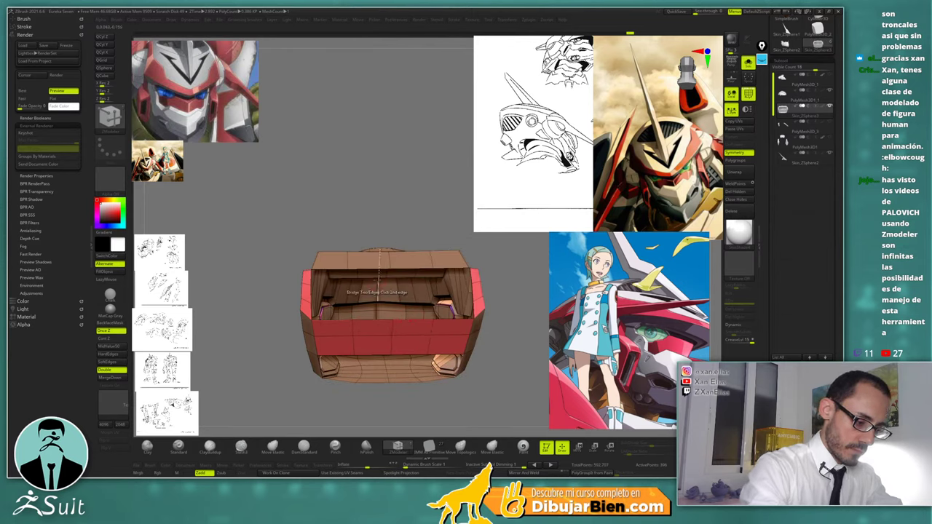
pyautogui.click(375, 268)
pyautogui.moveTo(410, 234); pyautogui.dragTo(397, 300)
pyautogui.click(398, 302)
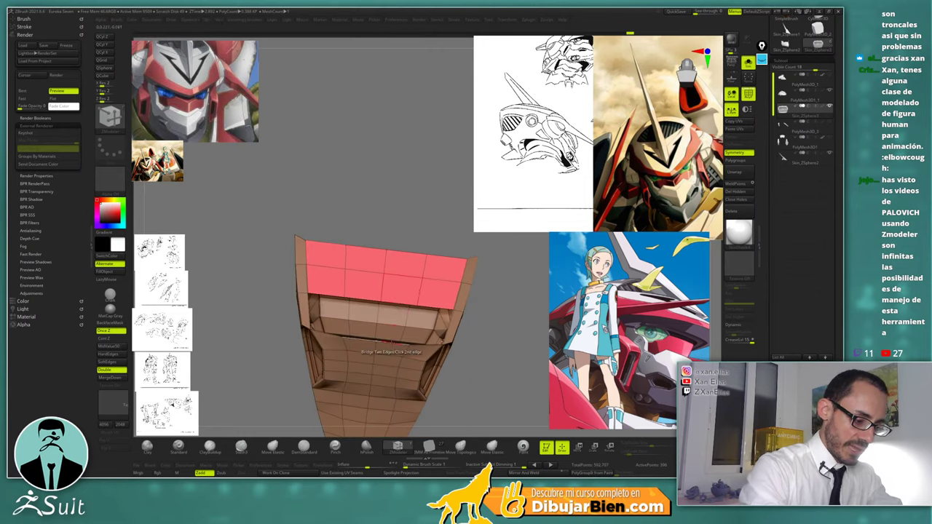
pyautogui.click(391, 342)
pyautogui.moveTo(404, 229); pyautogui.dragTo(412, 299)
pyautogui.click(415, 337)
pyautogui.moveTo(415, 336)
pyautogui.mouseDown()
pyautogui.moveTo(435, 341)
pyautogui.moveTo(428, 324)
pyautogui.moveTo(414, 334)
pyautogui.mouseUp()
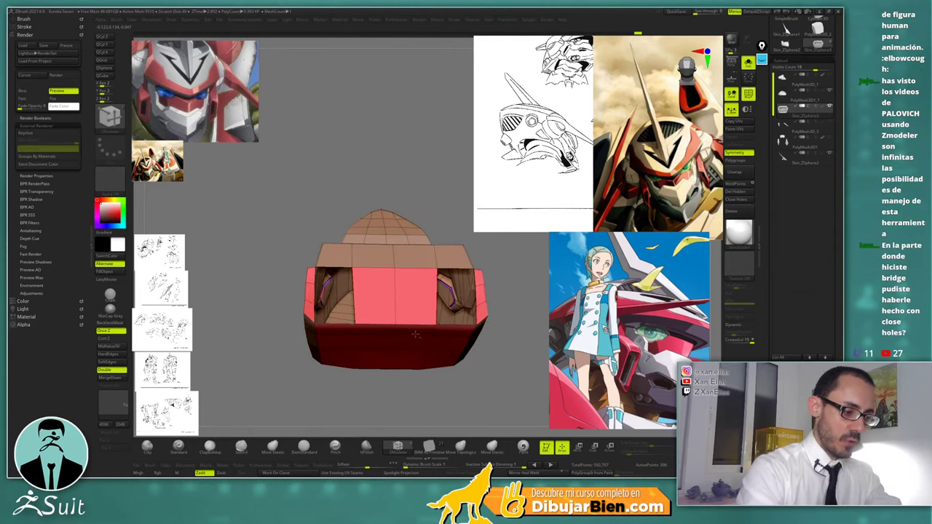
# Set ZModeler's Insert to Single EdgeLoop and insert edge loops across the newly bridged central panel
pyautogui.press('space')
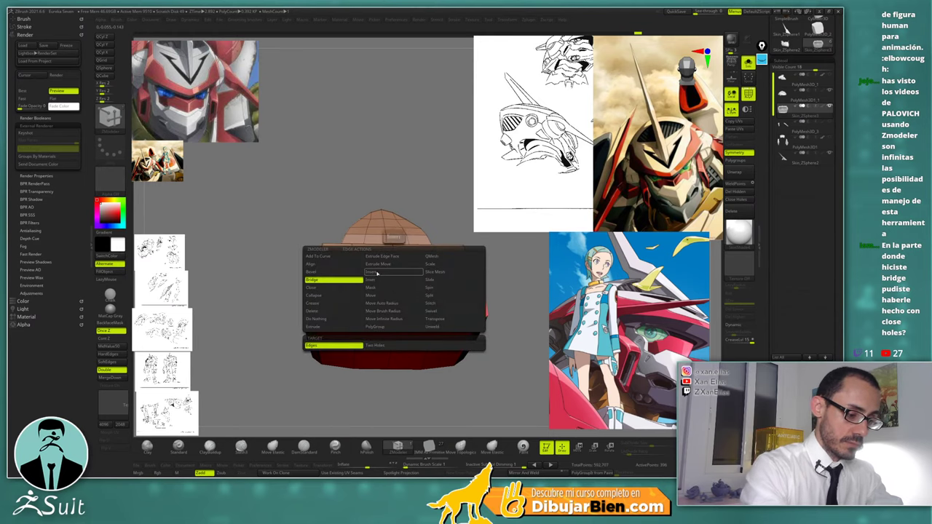
pyautogui.click(377, 273)
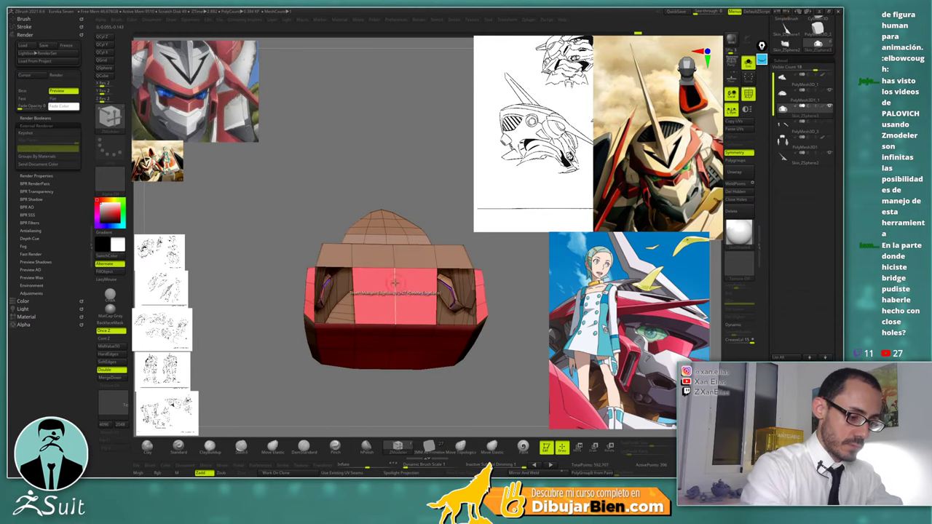
pyautogui.press('space')
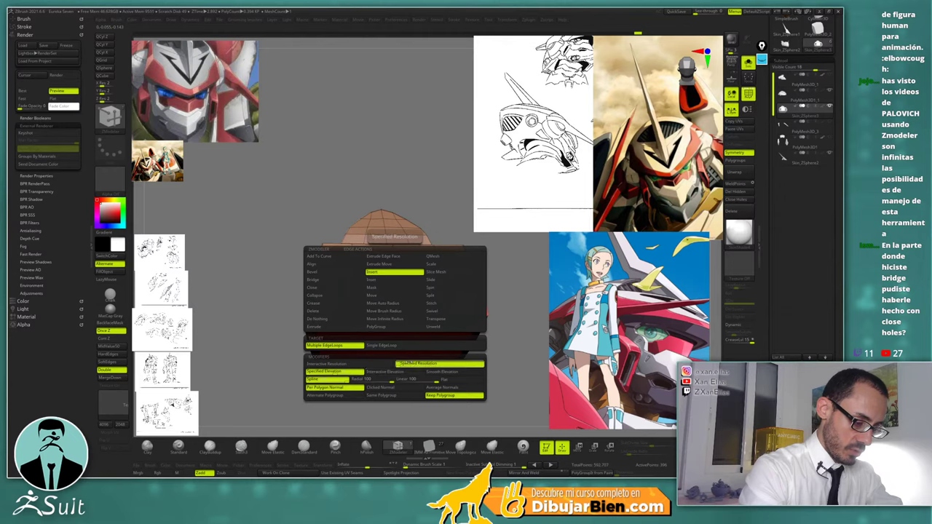
pyautogui.click(384, 345)
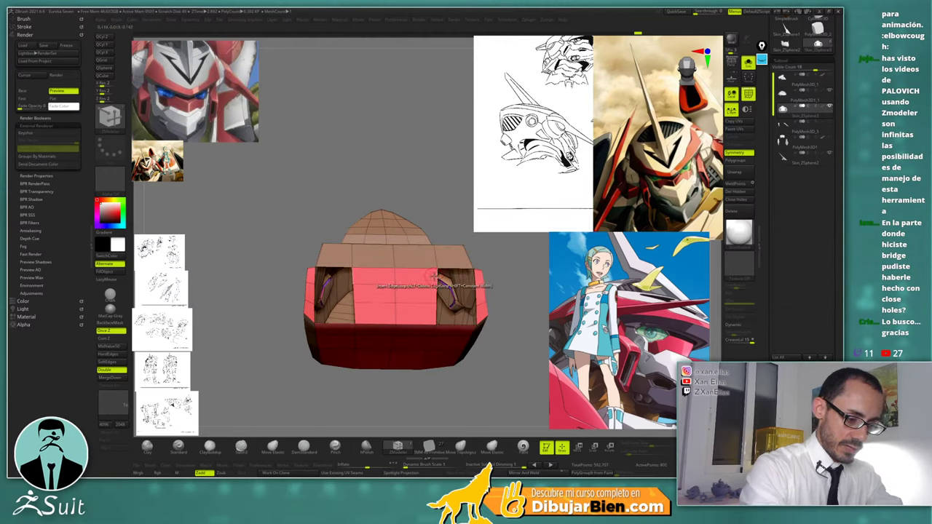
# Try to fill the openings beside the central panel by bridging their edges to the side flaps
pyautogui.press('space')
pyautogui.click(363, 282)
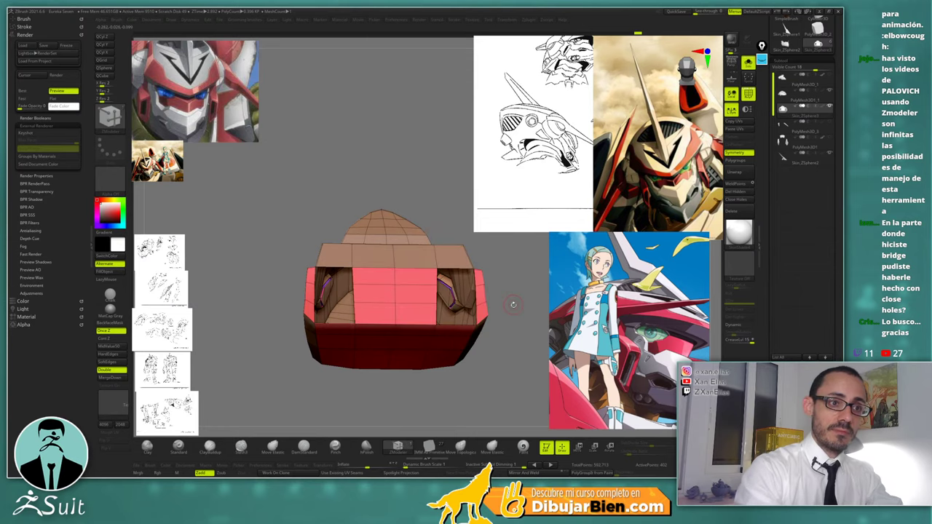
pyautogui.moveTo(514, 303); pyautogui.dragTo(488, 322)
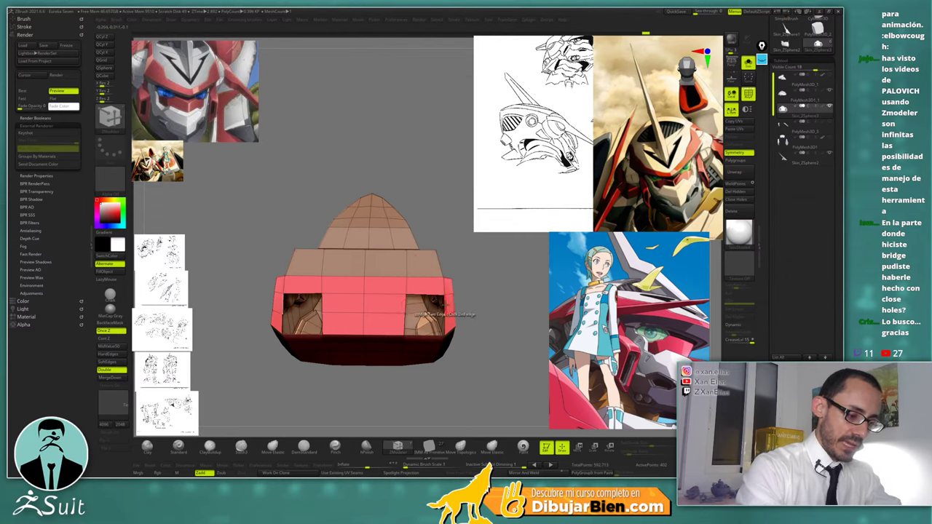
pyautogui.click(445, 305)
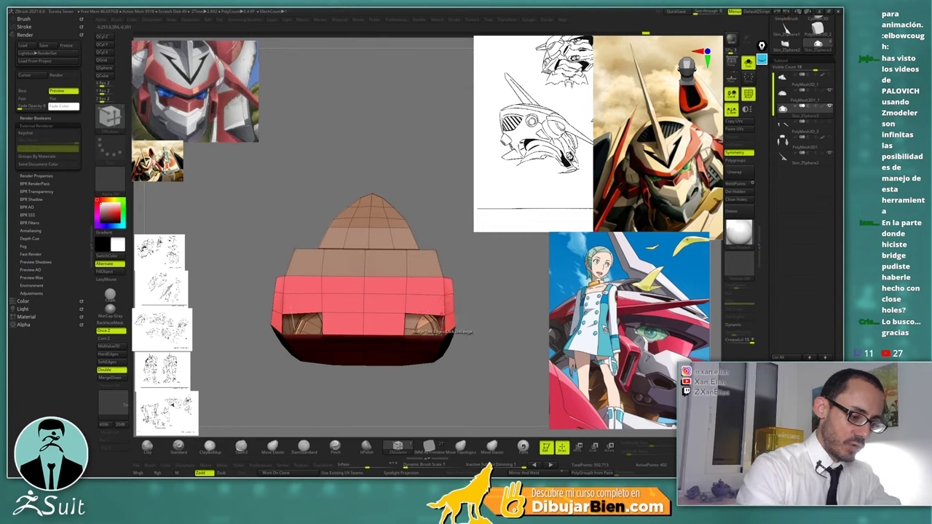
pyautogui.click(445, 326)
pyautogui.hotkey('ctrl', 'z')
pyautogui.hotkey('ctrl', 'z')
pyautogui.hotkey('ctrl', 'z')
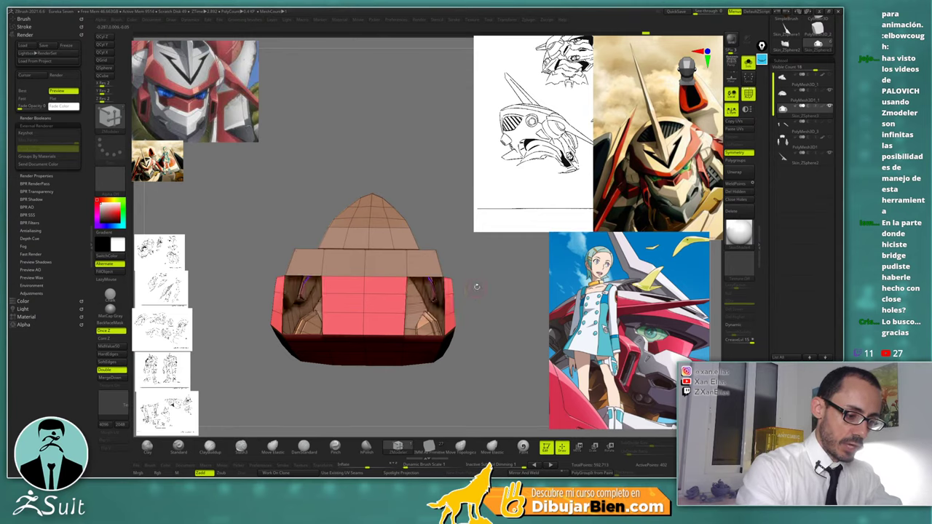
# Set ZModeler's edge action to Close and close the two openings beside the central panel
pyautogui.moveTo(476, 285); pyautogui.dragTo(443, 280)
pyautogui.press('space')
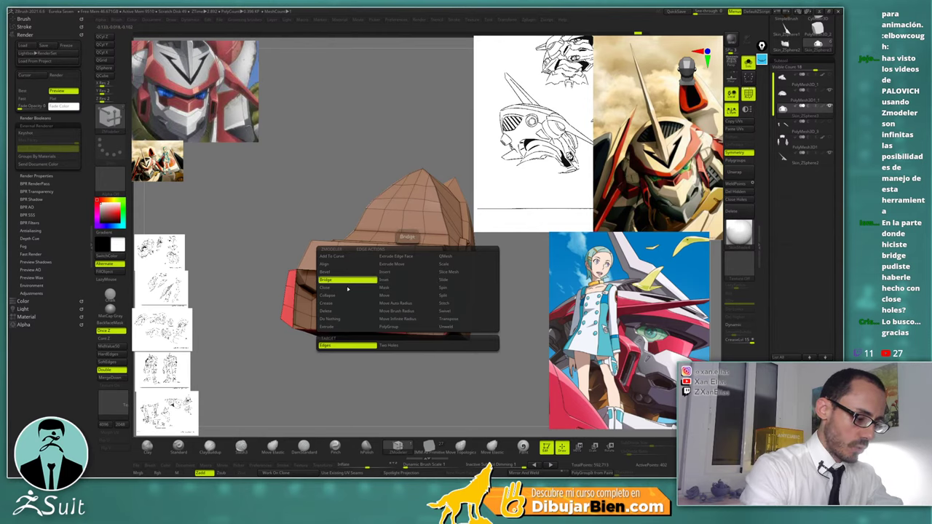
pyautogui.click(347, 287)
pyautogui.click(412, 286)
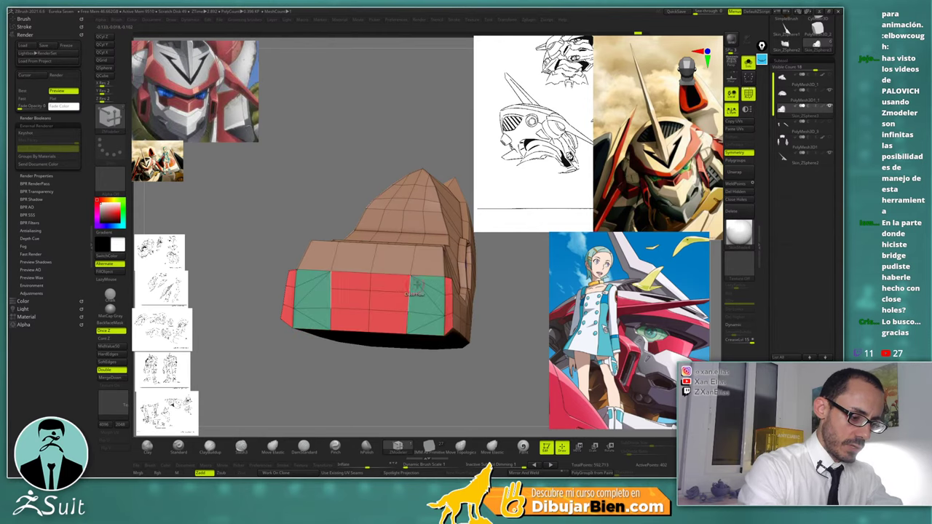
# Undo the closed openings beside the central rear panel and fill them by bridging their edges with ZModeler's Bridge action
pyautogui.moveTo(416, 289); pyautogui.dragTo(482, 271)
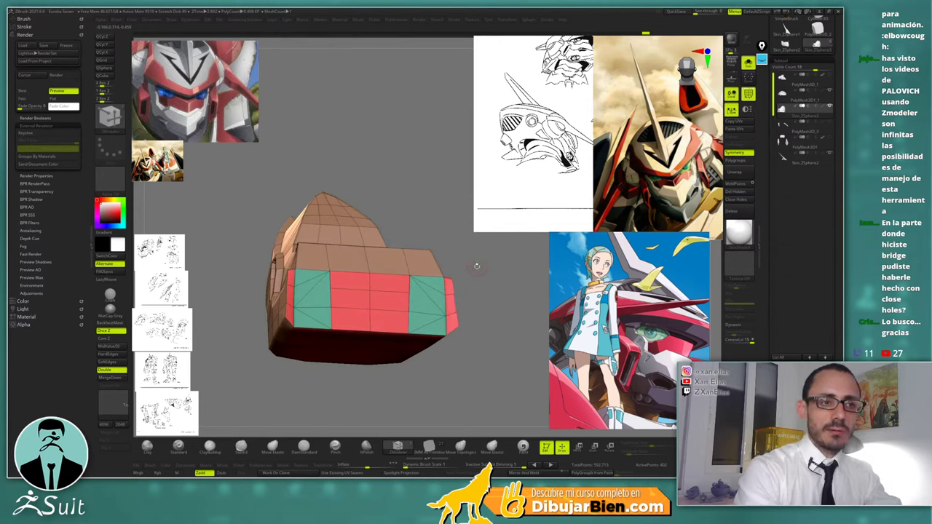
pyautogui.hotkey('ctrl', 'z')
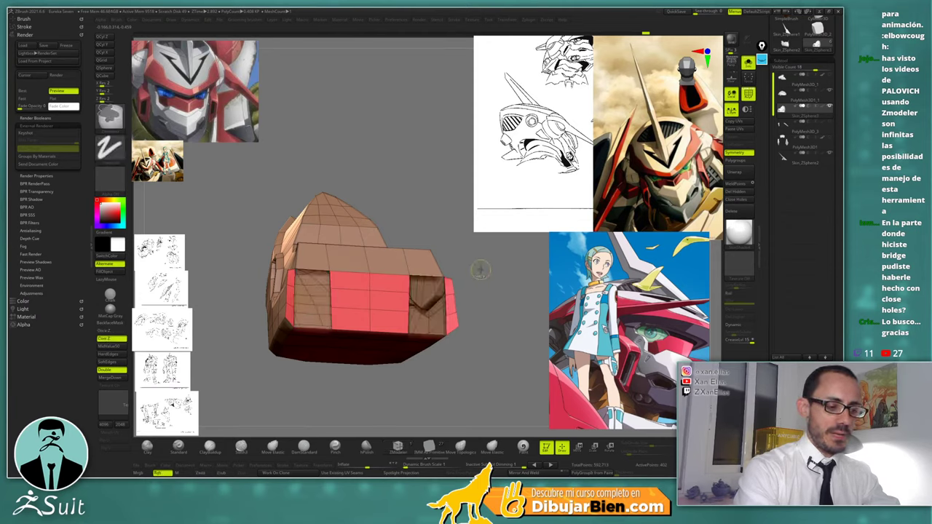
pyautogui.moveTo(480, 270); pyautogui.dragTo(452, 274)
pyautogui.press('space')
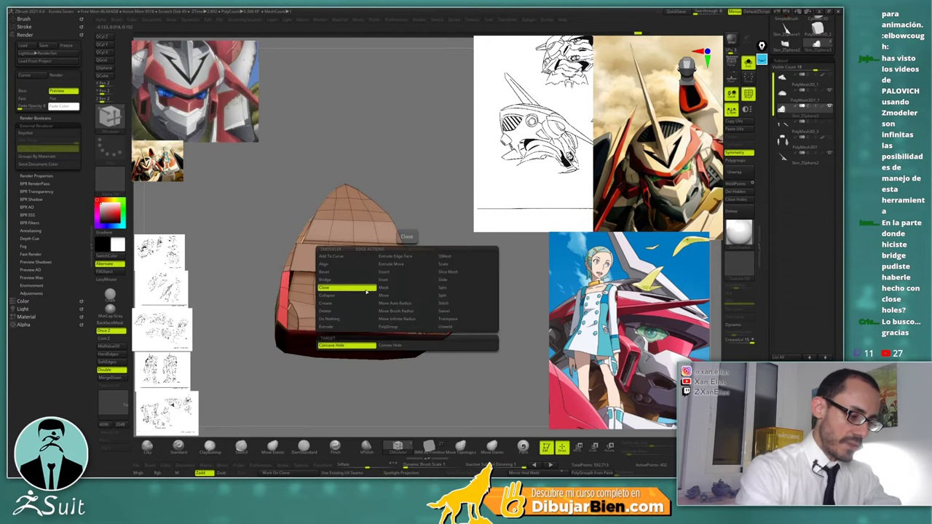
pyautogui.click(345, 280)
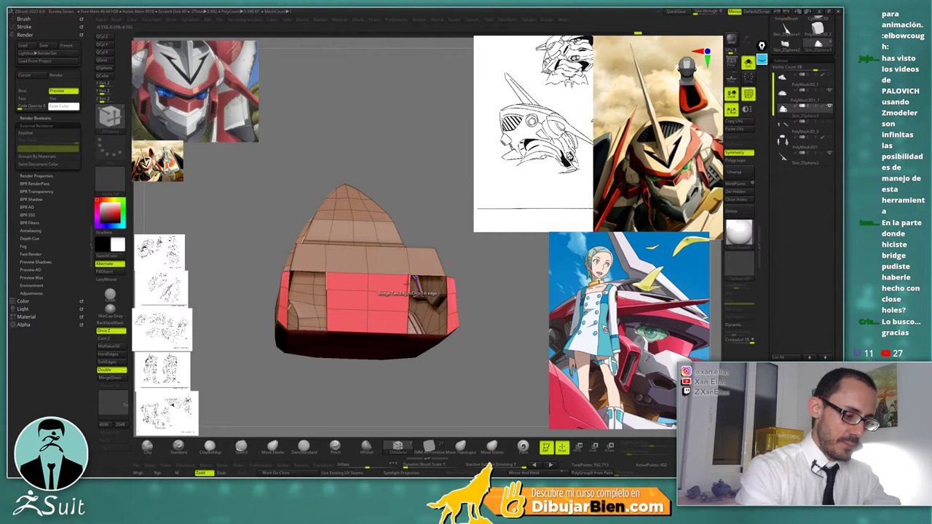
pyautogui.click(412, 293)
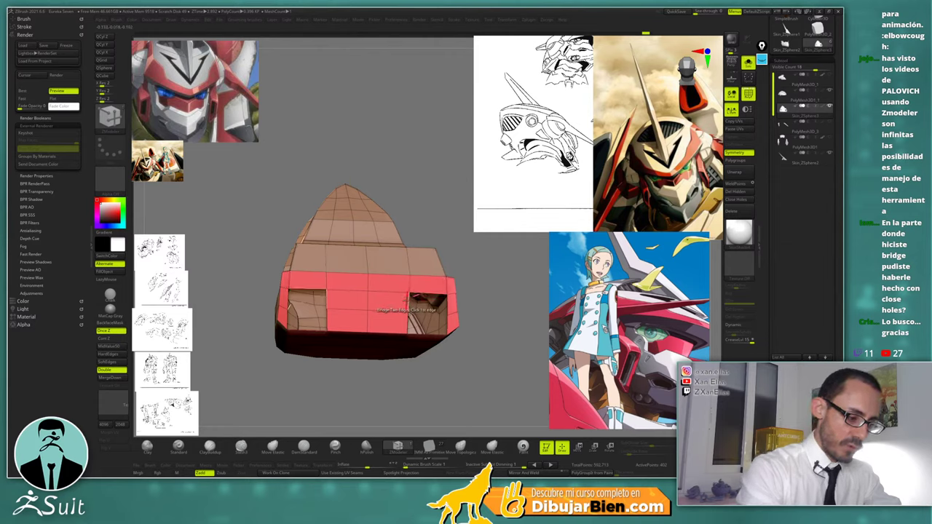
pyautogui.click(412, 309)
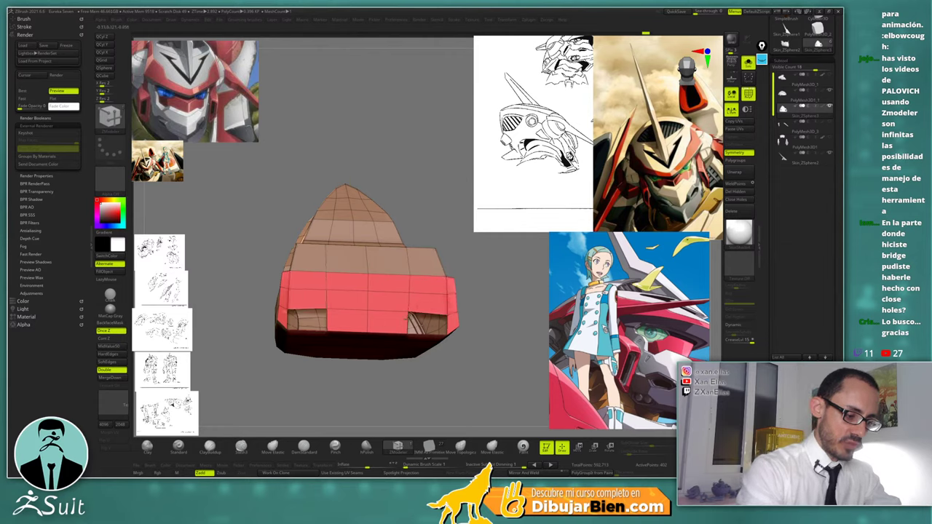
pyautogui.moveTo(444, 332); pyautogui.dragTo(493, 276)
# Preview the jaw smoothed with dynamic subdivision and return to the low-poly wireframe
pyautogui.press('d')
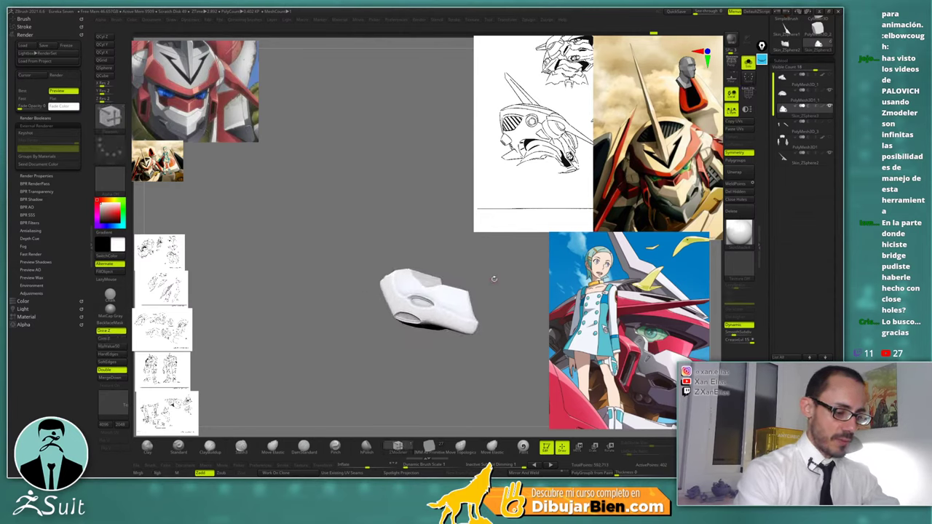
pyautogui.hotkey('shift', 'd')
pyautogui.hotkey('shift', 'f')
pyautogui.moveTo(444, 305)
pyautogui.keyDown('ctrl'); pyautogui.mouseDown(button='right')
pyautogui.moveTo(449, 337)
pyautogui.moveTo(420, 341)
pyautogui.moveTo(432, 299)
pyautogui.mouseUp(button='right'); pyautogui.keyUp('ctrl')
# Set ZModeler's edge action to Crease and crease the edges bordering the jaw's rear panel and its adjoining sides
pyautogui.moveTo(393, 217); pyautogui.dragTo(329, 284, button='right')
pyautogui.press('space')
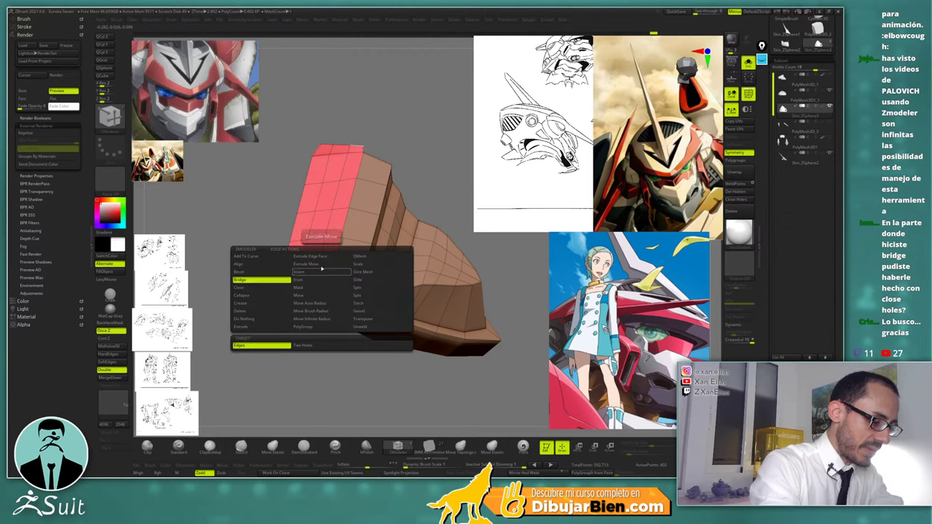
pyautogui.click(254, 299)
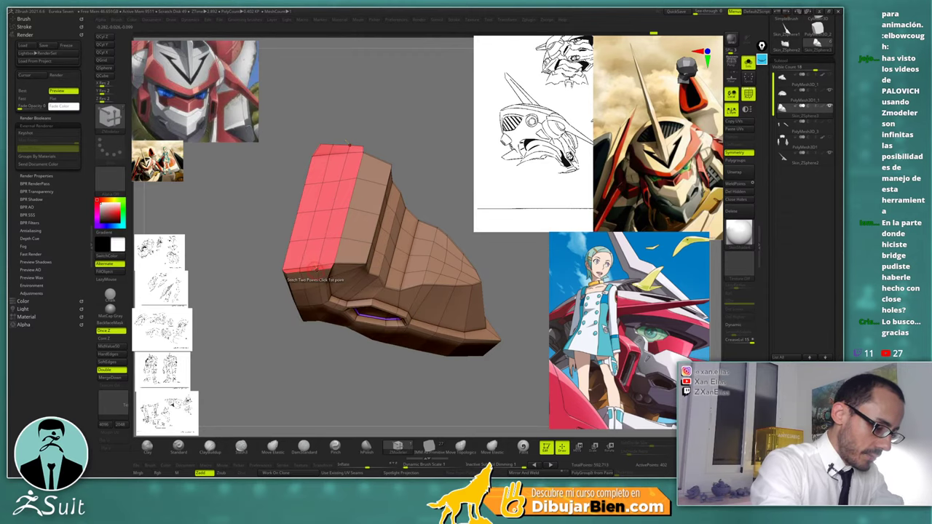
pyautogui.moveTo(336, 259); pyautogui.dragTo(273, 274)
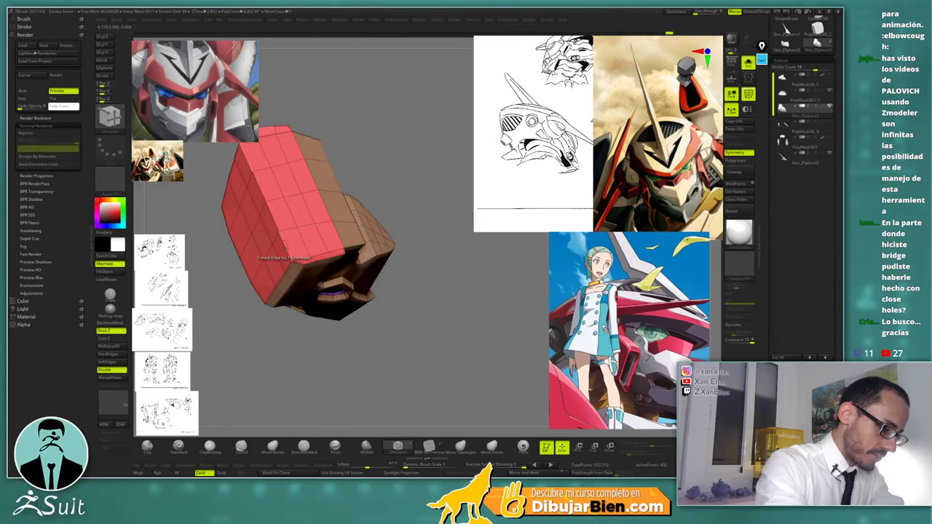
pyautogui.moveTo(274, 222); pyautogui.dragTo(338, 274)
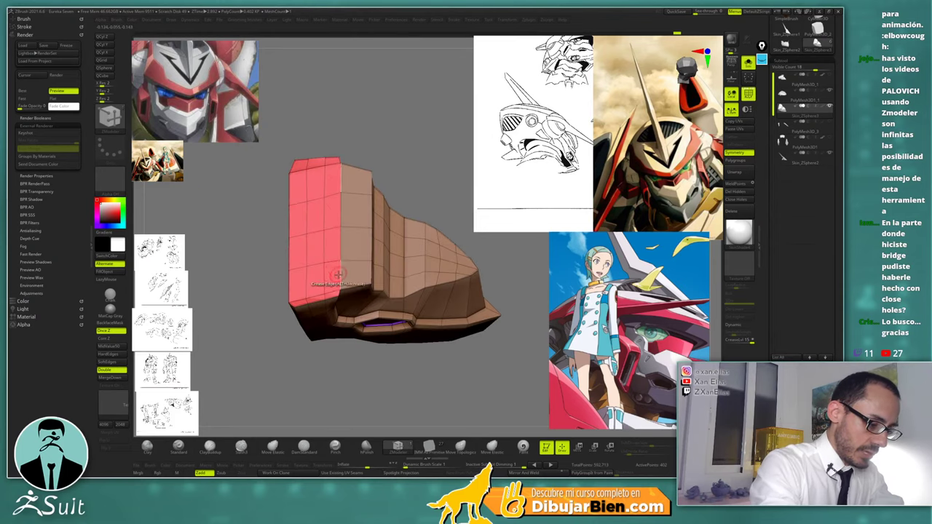
pyautogui.moveTo(341, 239); pyautogui.dragTo(353, 254)
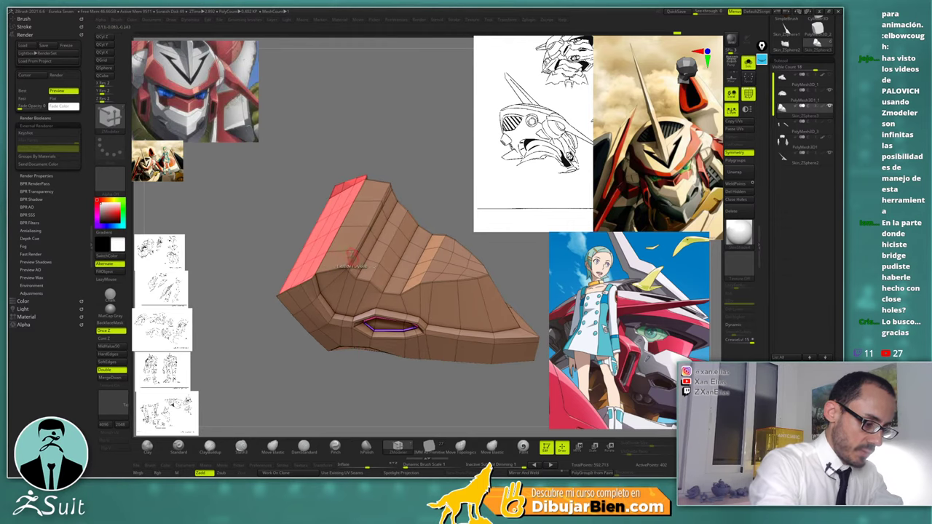
pyautogui.moveTo(361, 238); pyautogui.dragTo(410, 279, button='right')
pyautogui.moveTo(428, 269); pyautogui.dragTo(386, 292)
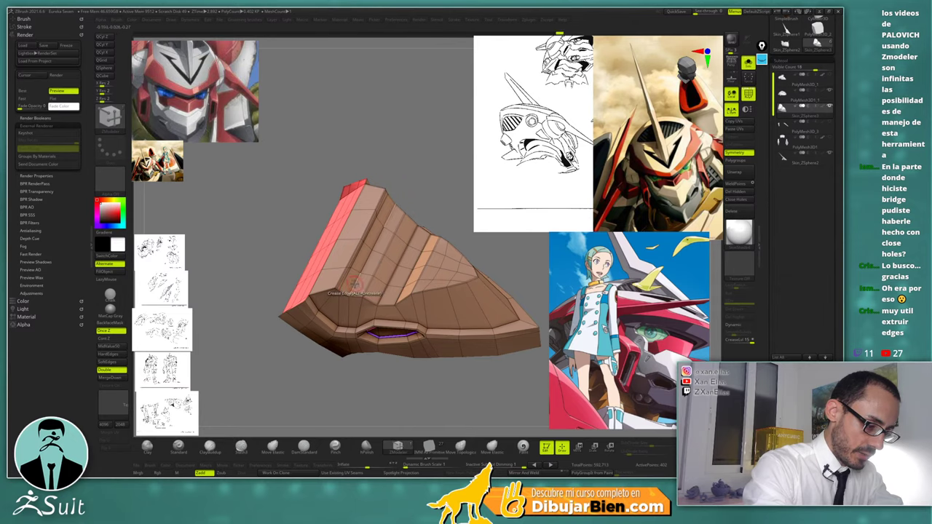
# Crease individual edges along the jaw's side ridge and near the upper slot
pyautogui.moveTo(372, 259); pyautogui.dragTo(309, 268, button='right')
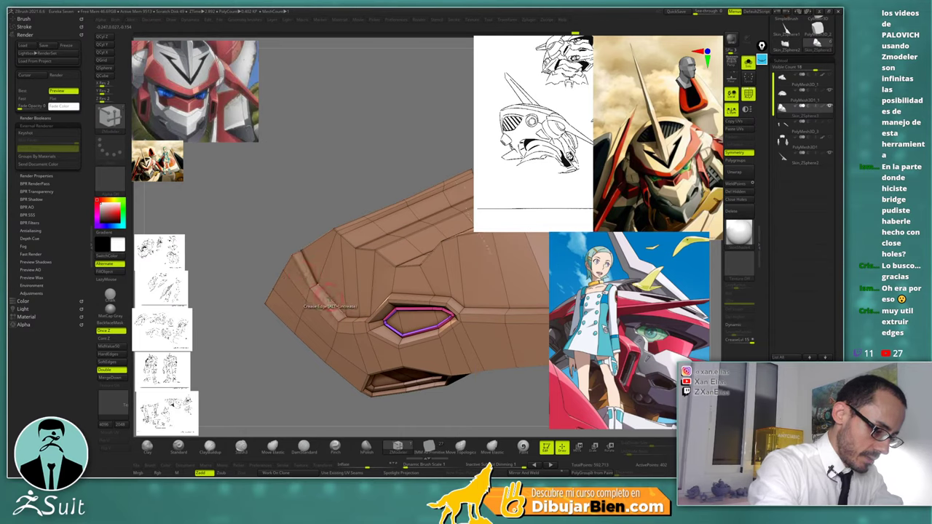
pyautogui.moveTo(352, 313); pyautogui.dragTo(352, 324)
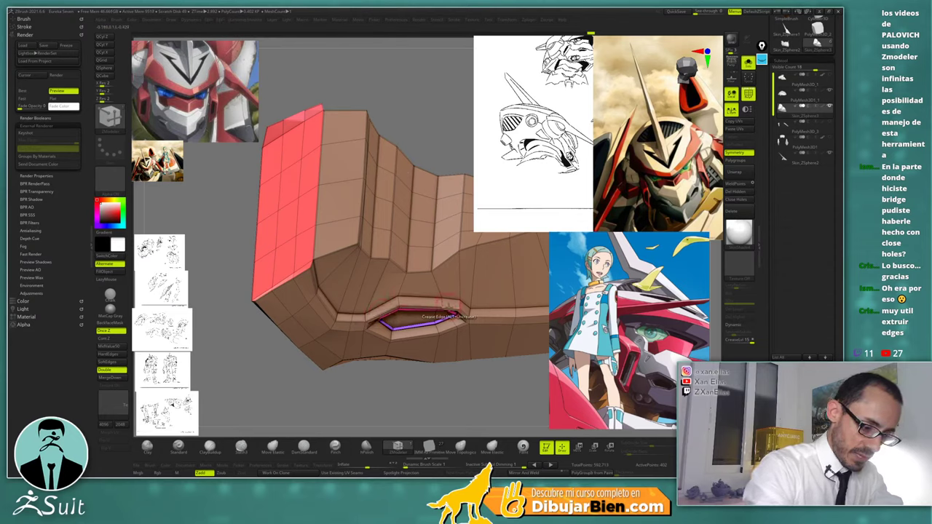
pyautogui.moveTo(459, 297)
pyautogui.mouseDown(button='right')
pyautogui.moveTo(393, 270)
pyautogui.moveTo(413, 294)
pyautogui.moveTo(439, 270)
pyautogui.moveTo(475, 284)
pyautogui.moveTo(430, 318)
pyautogui.mouseUp(button='right')
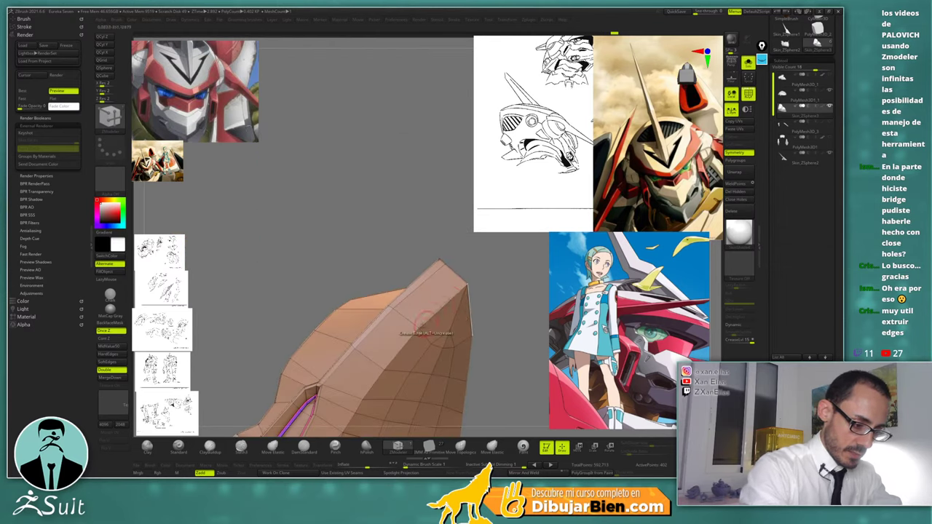
pyautogui.keyDown('alt'); pyautogui.moveTo(395, 359); pyautogui.dragTo(432, 209, button='right'); pyautogui.keyUp('alt')
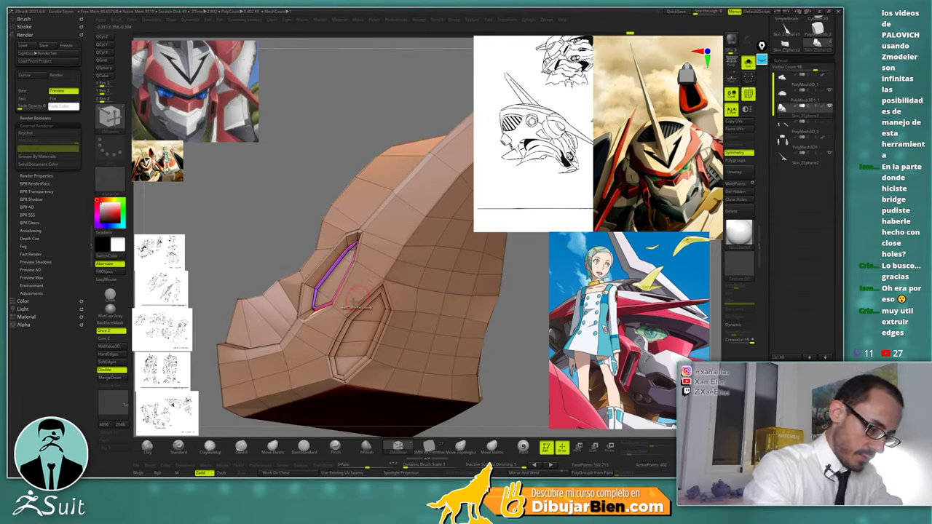
pyautogui.moveTo(368, 317); pyautogui.dragTo(339, 324, button='right')
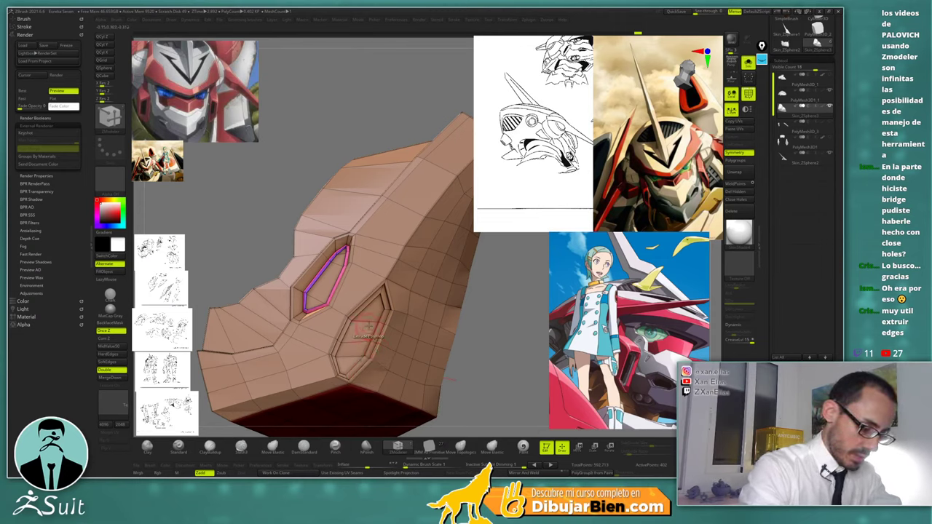
# Undo the accidental edit beside the lower recess and set ZModeler's polygon action to Do Nothing
pyautogui.press('ctrl')
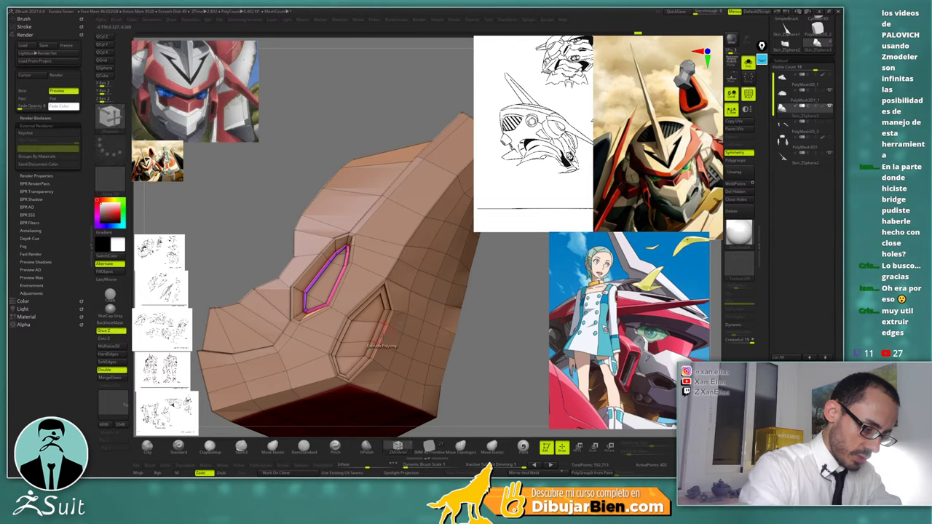
pyautogui.click(381, 341)
pyautogui.hotkey('ctrl', 'z')
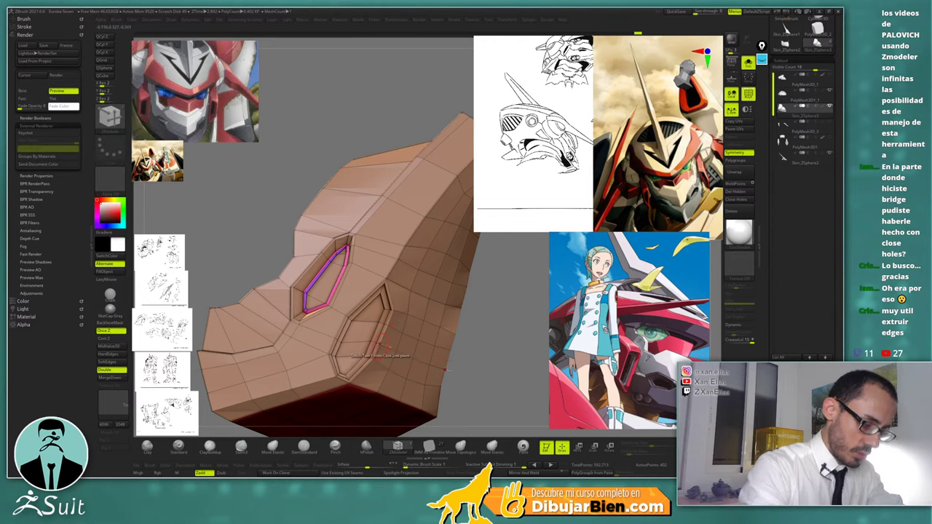
pyautogui.press('space')
pyautogui.click(320, 240)
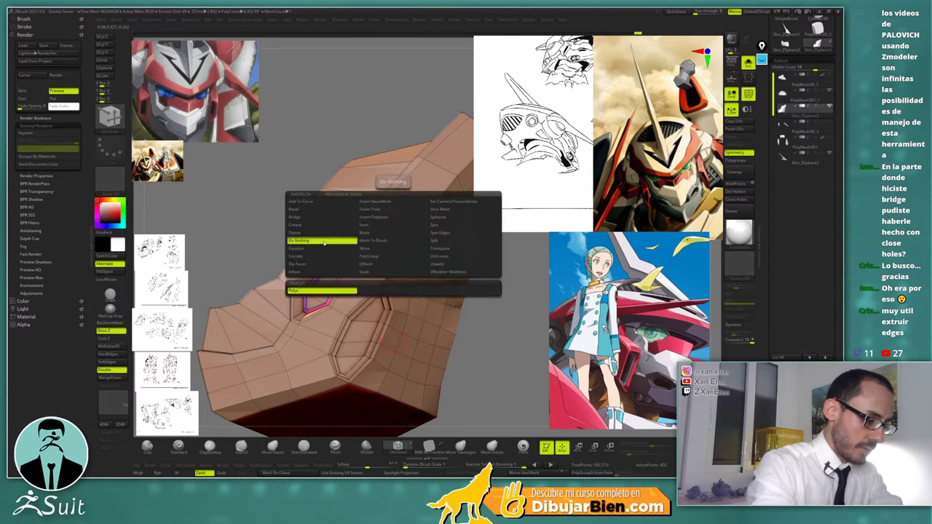
pyautogui.press('space')
pyautogui.click(356, 336)
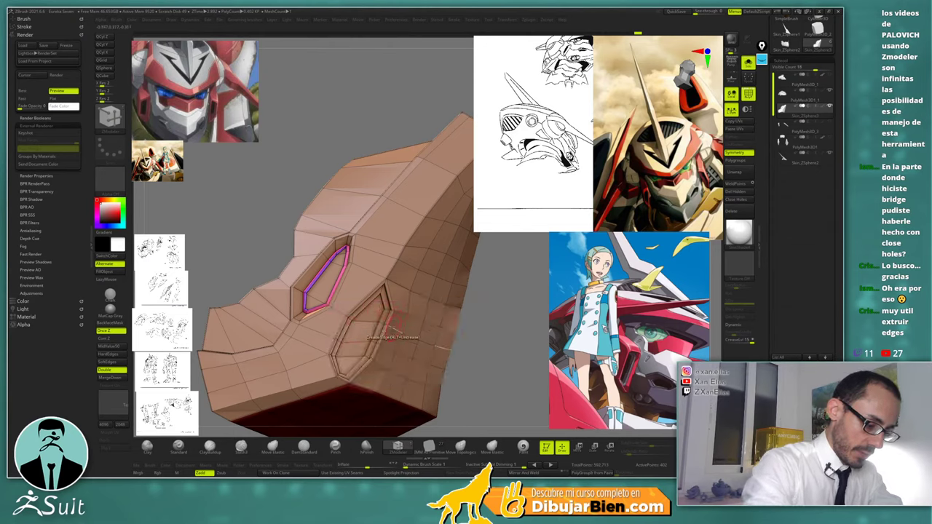
# Set the Crease target to EdgeLoop Complete and crease the edge loops around the lower recess
pyautogui.moveTo(391, 293)
pyautogui.keyDown('ctrl'); pyautogui.mouseDown(button='right')
pyautogui.moveTo(391, 320)
pyautogui.moveTo(393, 295)
pyautogui.mouseUp(button='right'); pyautogui.keyUp('ctrl')
pyautogui.press('space')
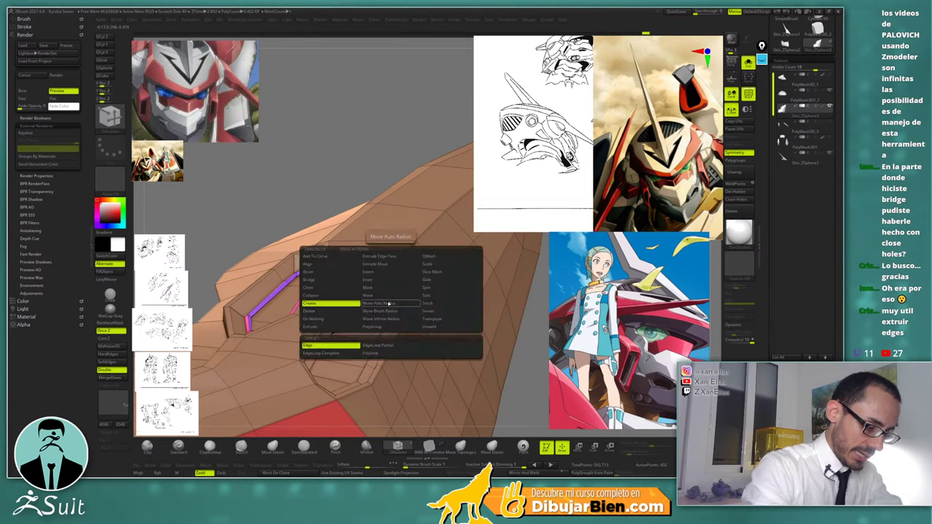
pyautogui.click(340, 353)
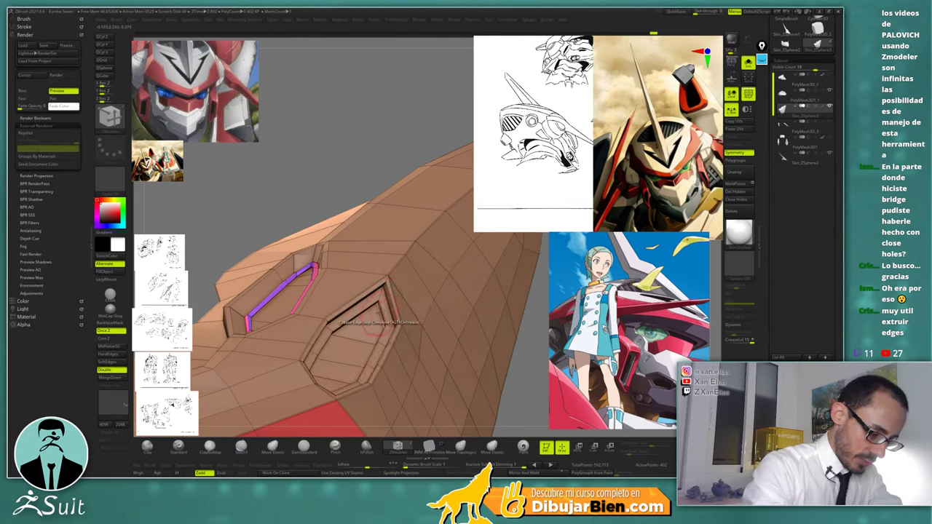
pyautogui.keyDown('ctrl'); pyautogui.moveTo(367, 253); pyautogui.dragTo(350, 312, button='right'); pyautogui.keyUp('ctrl')
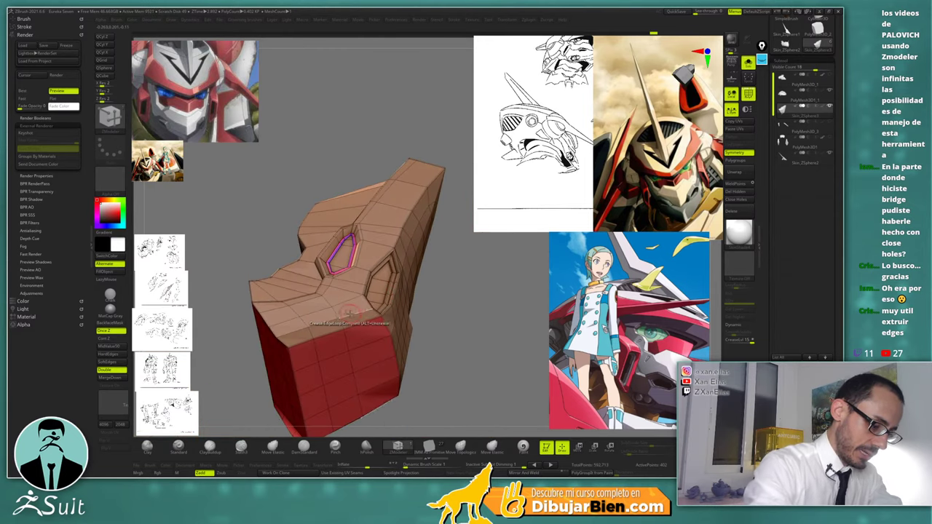
# Set the Crease target to Edge and crease edges along the border of the jaw's rear panel
pyautogui.press('space')
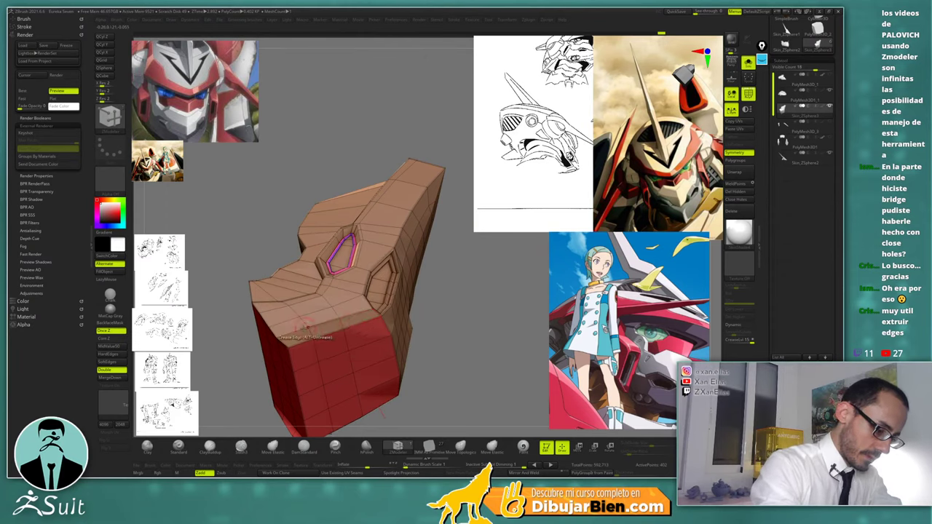
pyautogui.moveTo(305, 327); pyautogui.dragTo(314, 349, button='right')
pyautogui.keyDown('ctrl'); pyautogui.moveTo(342, 313); pyautogui.dragTo(379, 275, button='right'); pyautogui.keyUp('ctrl')
# Set the Crease target to EdgeLoop Complete and crease the edge loops around the upper slot
pyautogui.press('space')
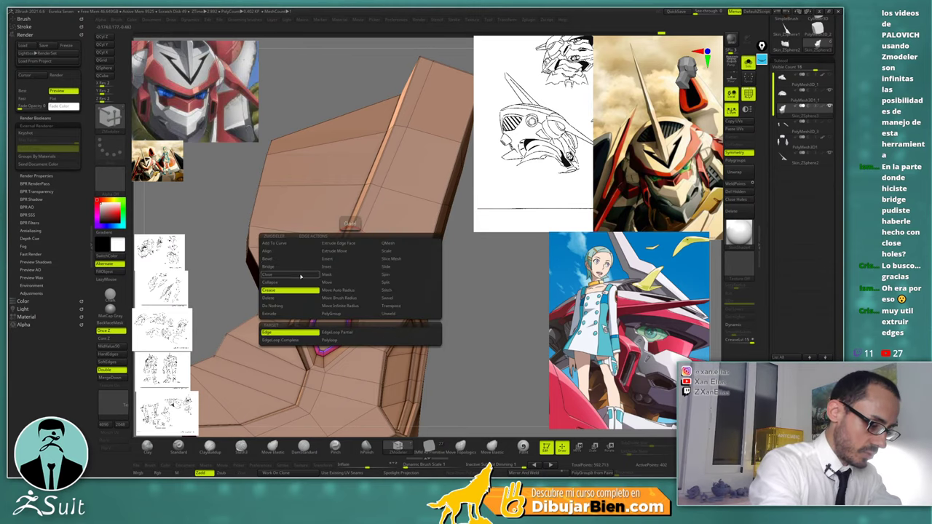
pyautogui.click(289, 340)
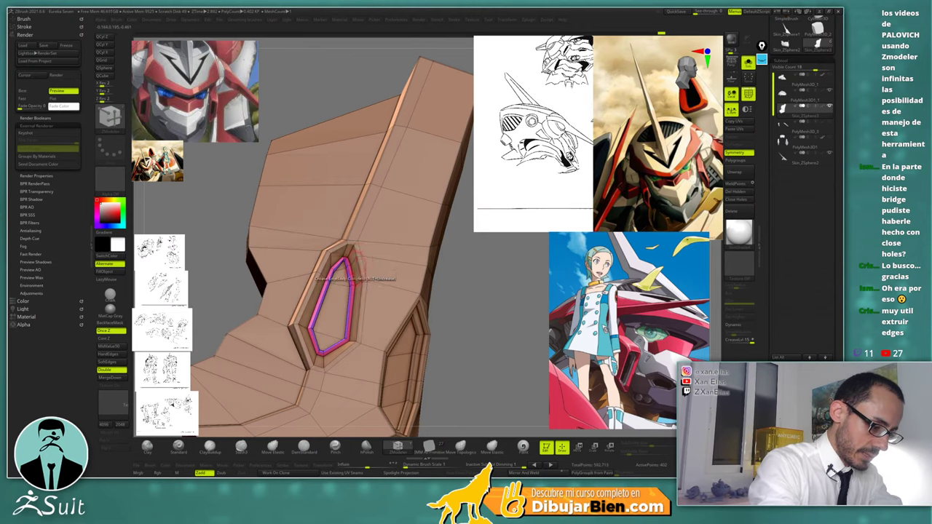
pyautogui.moveTo(355, 268); pyautogui.dragTo(379, 238, button='right')
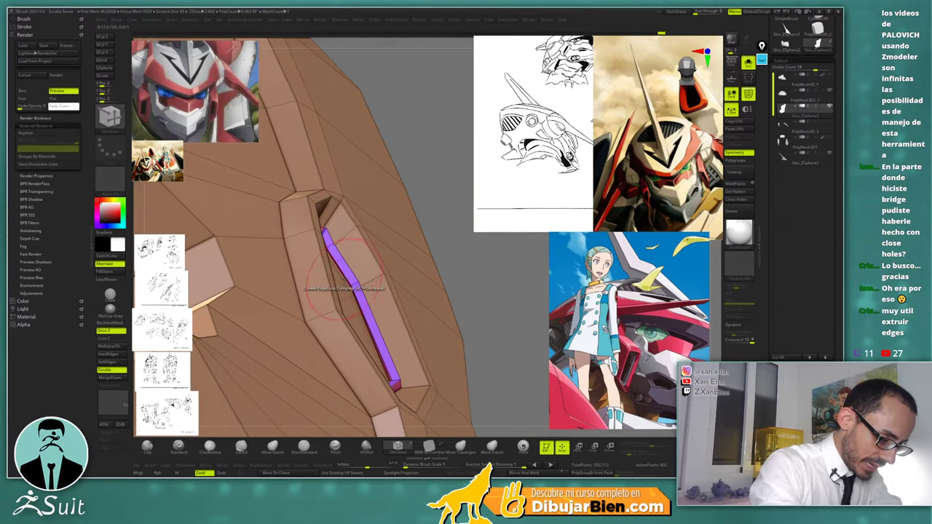
pyautogui.moveTo(349, 287)
pyautogui.keyDown('ctrl'); pyautogui.mouseDown(button='right')
pyautogui.moveTo(341, 265)
pyautogui.moveTo(355, 237)
pyautogui.moveTo(415, 216)
pyautogui.moveTo(449, 224)
pyautogui.moveTo(456, 177)
pyautogui.moveTo(423, 214)
pyautogui.moveTo(437, 201)
pyautogui.mouseUp(button='right'); pyautogui.keyUp('ctrl')
# Preview the creased jaw with dynamic subdivision and the wireframe hidden, and return to the low-poly view
pyautogui.press('d')
pyautogui.hotkey('shift', 'f')
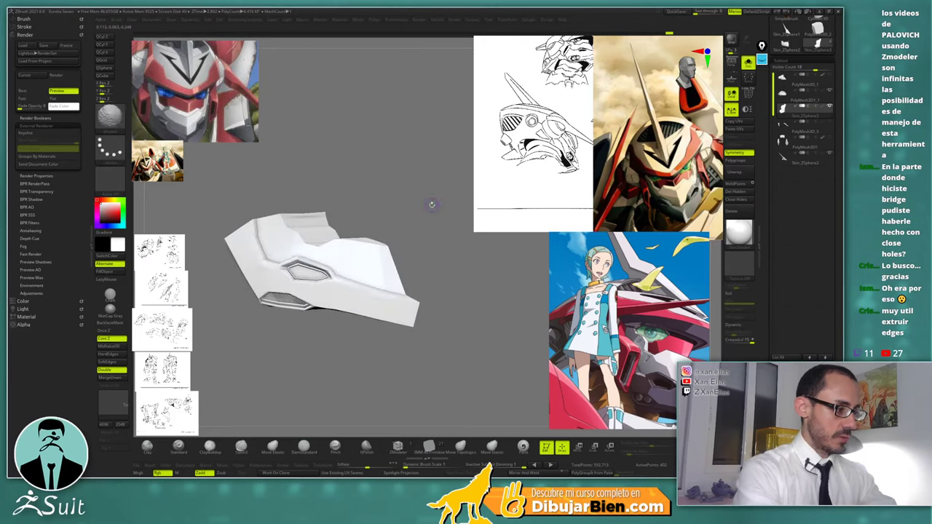
pyautogui.press('d')
pyautogui.hotkey('shift', 'f')
# Set the Crease target to Edge and crease the edges at the front corner of the upper slot's rim
pyautogui.moveTo(354, 277); pyautogui.dragTo(338, 315, button='right')
pyautogui.press('space')
pyautogui.click(265, 340)
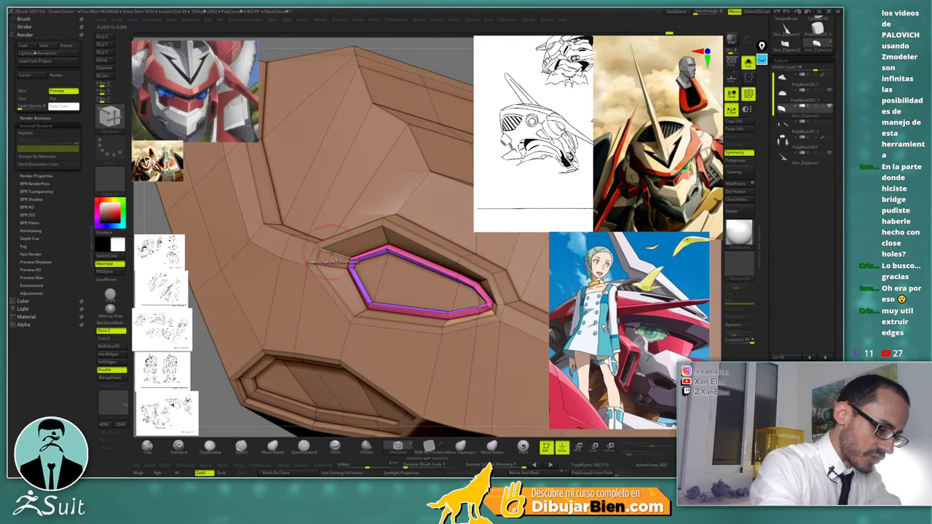
pyautogui.moveTo(336, 256); pyautogui.dragTo(342, 296, button='right')
# Set the Crease target to EdgeLoop Partial and crease the partial edge loops inside the upper slot
pyautogui.press('space')
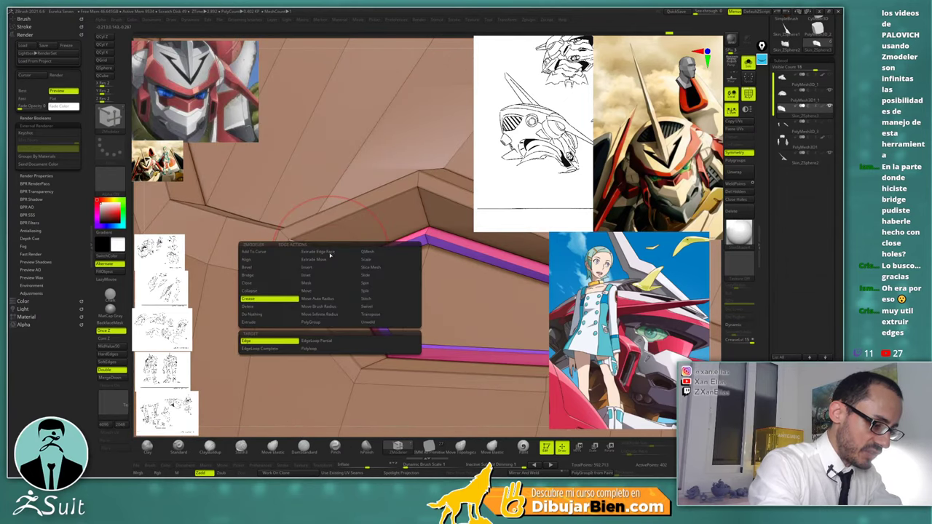
pyautogui.click(316, 340)
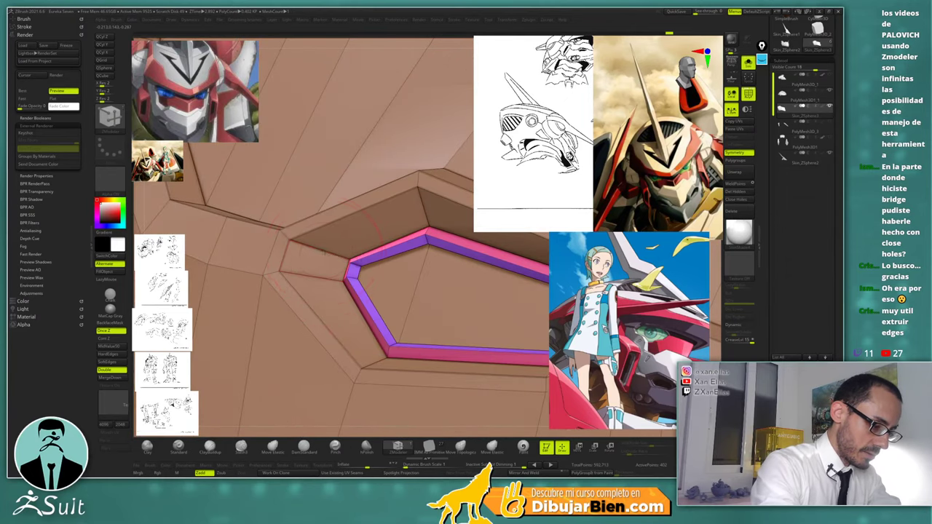
pyautogui.moveTo(332, 272); pyautogui.dragTo(391, 271, button='right')
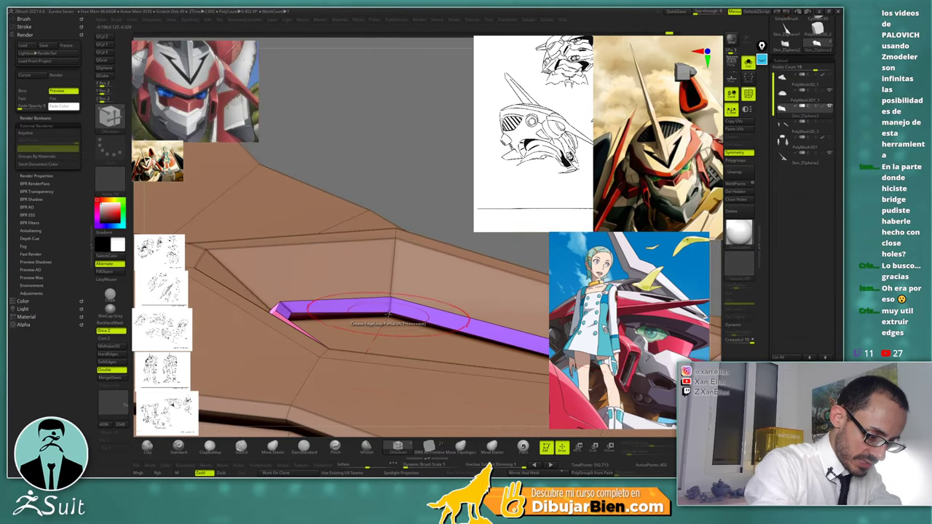
# Set the Crease target to Edge and crease individual edges around the upper slot, using flat rendering to see the wireframe clearly
pyautogui.press('space')
pyautogui.click(330, 348)
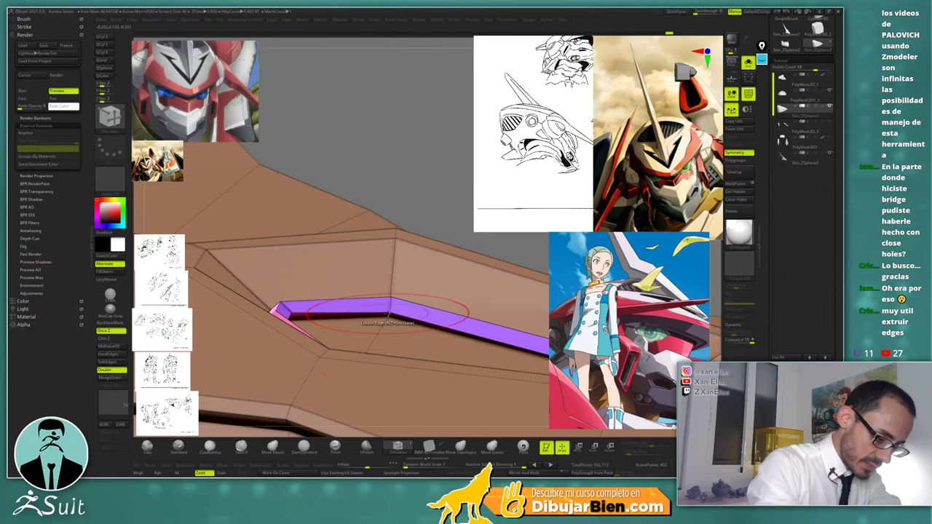
pyautogui.moveTo(390, 299); pyautogui.dragTo(393, 349, button='right')
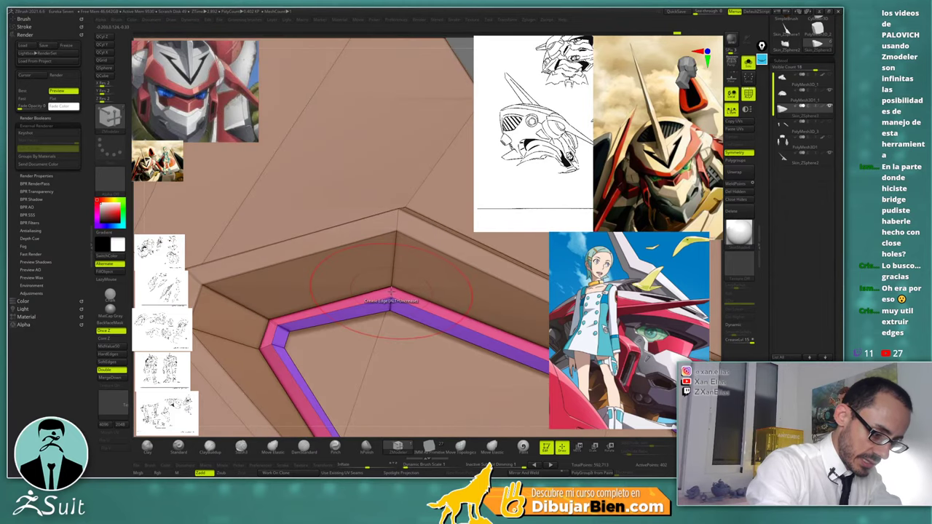
pyautogui.moveTo(393, 259)
pyautogui.keyDown('alt'); pyautogui.mouseDown(button='right')
pyautogui.moveTo(379, 304)
pyautogui.moveTo(380, 272)
pyautogui.moveTo(419, 246)
pyautogui.moveTo(393, 253)
pyautogui.moveTo(435, 314)
pyautogui.moveTo(414, 418)
pyautogui.moveTo(397, 371)
pyautogui.moveTo(436, 298)
pyautogui.mouseUp(button='right'); pyautogui.keyUp('alt')
pyautogui.hotkey('ctrl', 'f')
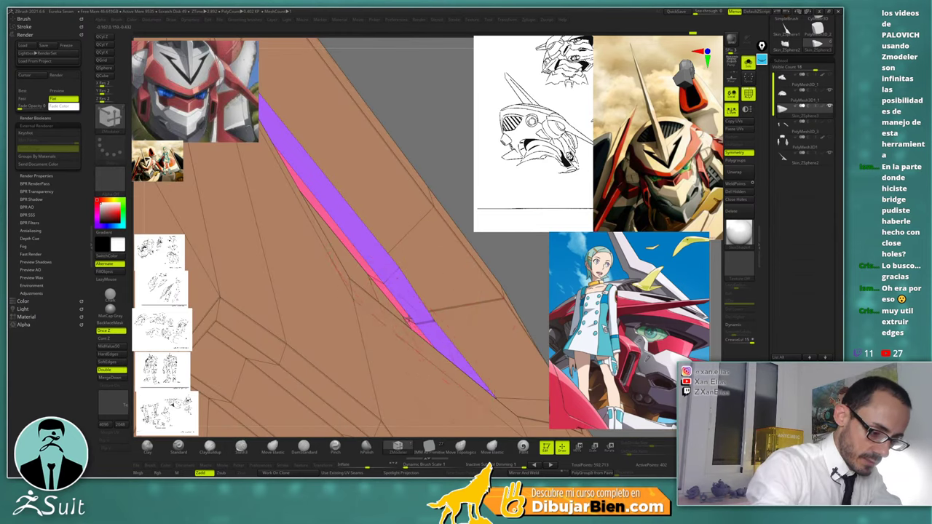
pyautogui.moveTo(446, 311); pyautogui.dragTo(430, 291, button='right')
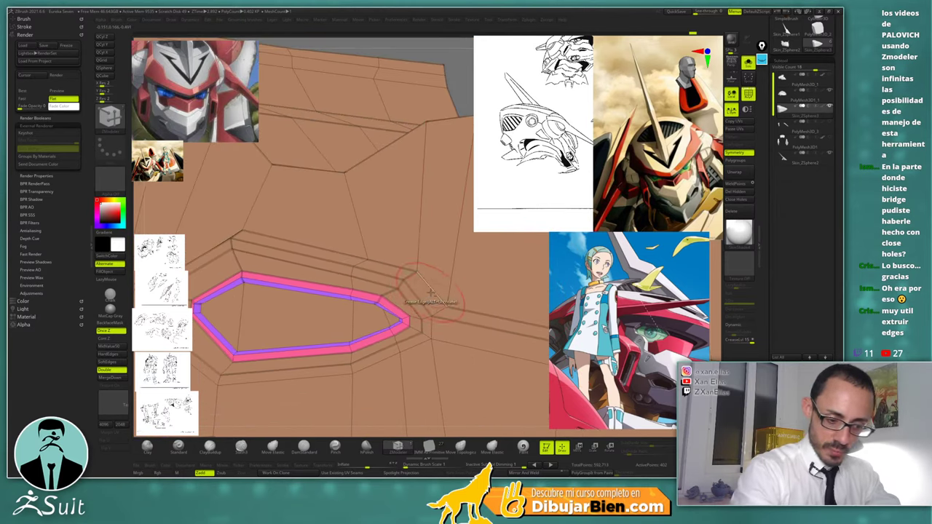
pyautogui.moveTo(431, 327)
pyautogui.mouseDown(button='right')
pyautogui.moveTo(380, 322)
pyautogui.moveTo(388, 320)
pyautogui.moveTo(377, 332)
pyautogui.moveTo(419, 313)
pyautogui.moveTo(424, 295)
pyautogui.moveTo(402, 295)
pyautogui.moveTo(426, 285)
pyautogui.moveTo(411, 297)
pyautogui.mouseUp(button='right')
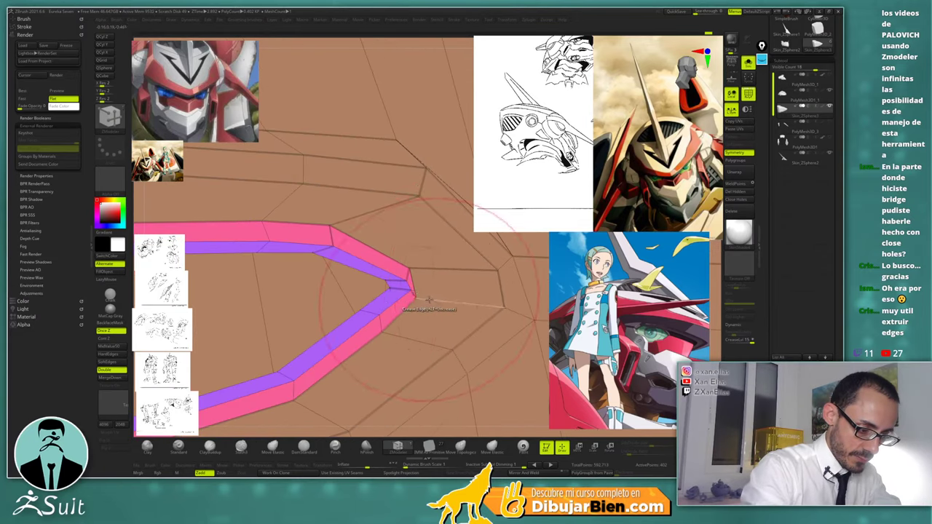
pyautogui.moveTo(476, 304)
pyautogui.keyDown('ctrl'); pyautogui.mouseDown(button='right')
pyautogui.moveTo(483, 269)
pyautogui.moveTo(506, 272)
pyautogui.moveTo(466, 321)
pyautogui.mouseUp(button='right'); pyautogui.keyUp('ctrl')
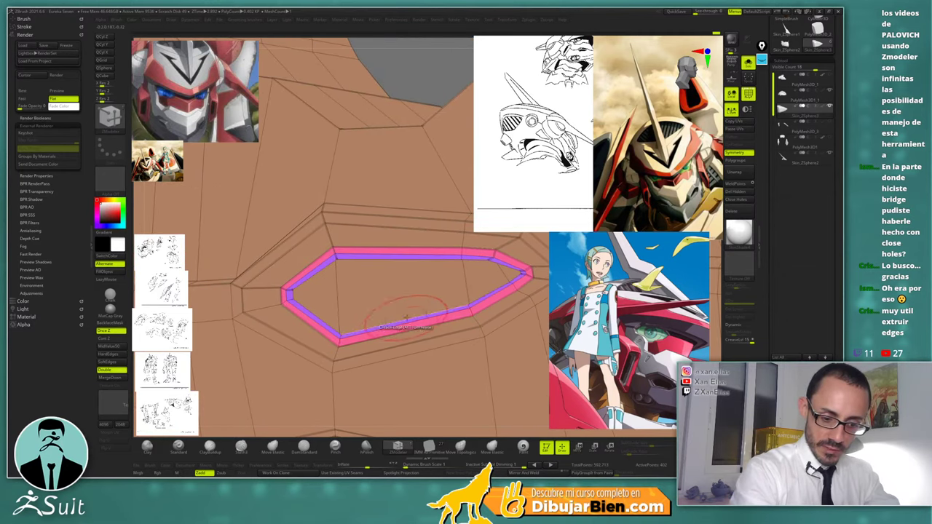
pyautogui.moveTo(406, 317)
pyautogui.mouseDown(button='right')
pyautogui.moveTo(469, 306)
pyautogui.moveTo(474, 340)
pyautogui.moveTo(460, 275)
pyautogui.moveTo(447, 328)
pyautogui.moveTo(355, 386)
pyautogui.moveTo(356, 352)
pyautogui.mouseUp(button='right')
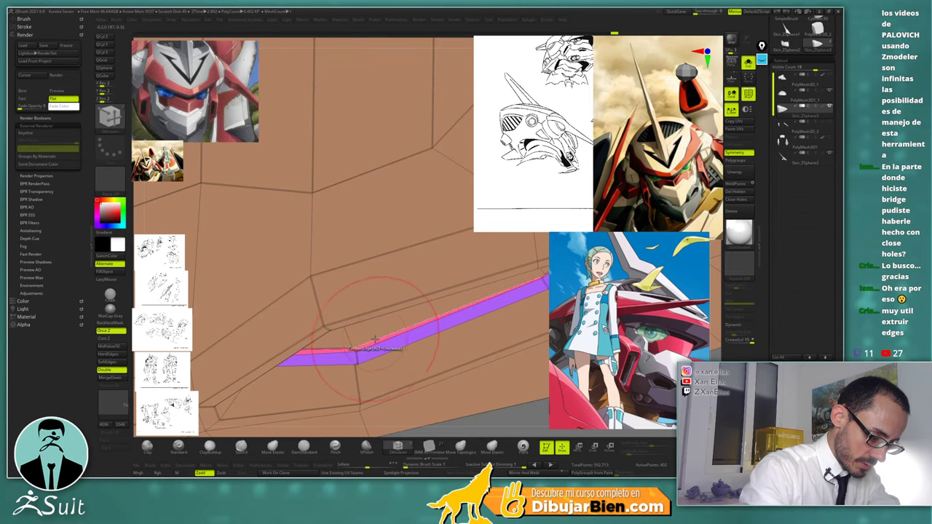
pyautogui.moveTo(448, 334)
pyautogui.mouseDown(button='right')
pyautogui.moveTo(379, 303)
pyautogui.moveTo(338, 299)
pyautogui.moveTo(359, 299)
pyautogui.moveTo(371, 277)
pyautogui.moveTo(446, 294)
pyautogui.moveTo(440, 209)
pyautogui.mouseUp(button='right')
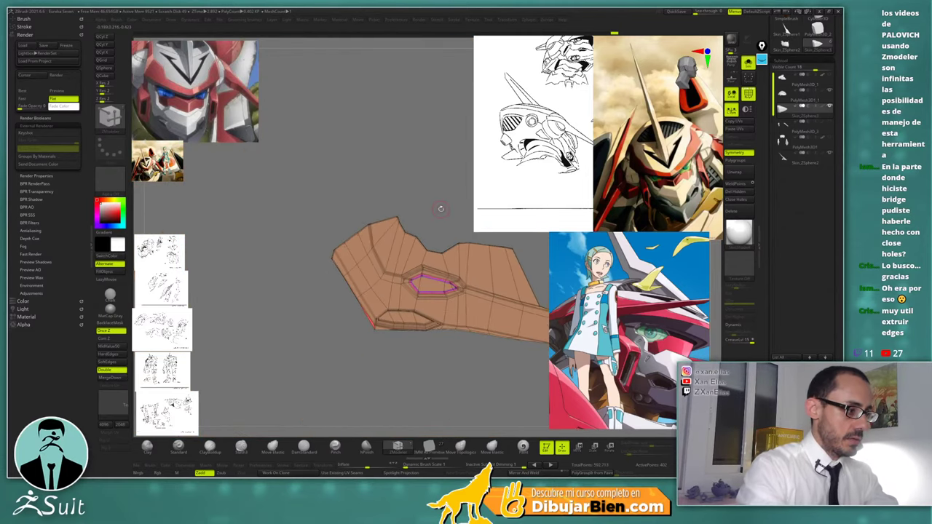
# Preview the jaw with dynamic subdivision and the wireframe hidden, and return to the low-poly view
pyautogui.hotkey('shift', 'f')
pyautogui.press('d')
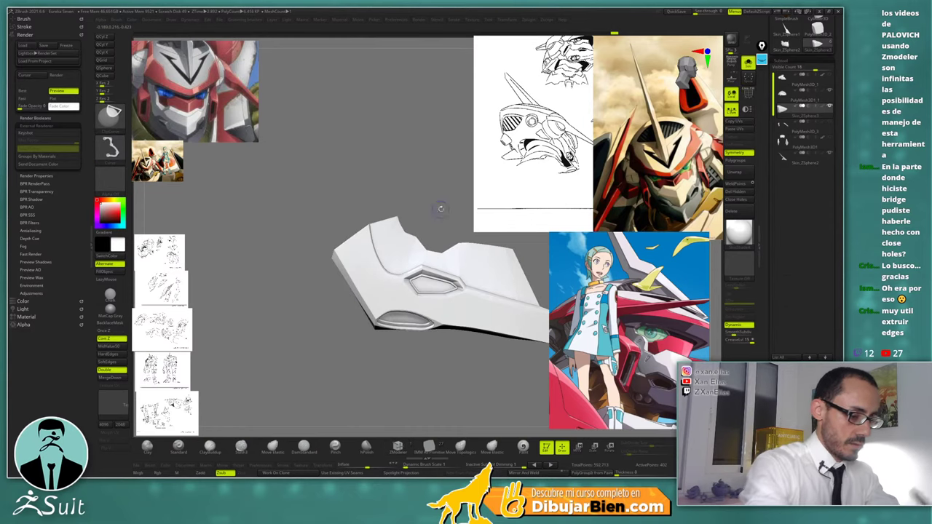
pyautogui.moveTo(468, 272); pyautogui.dragTo(378, 344, button='right')
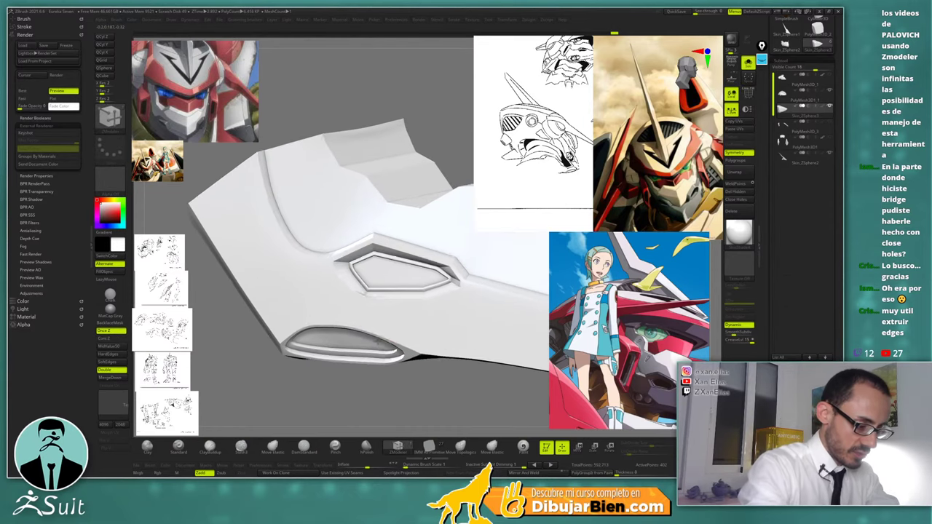
pyautogui.hotkey('shift', 'd')
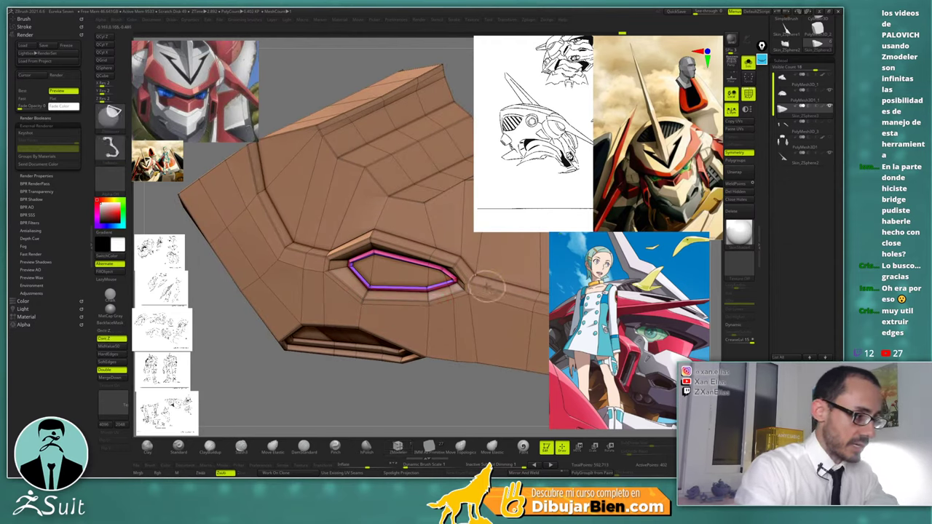
# Lower the jaw's crease level to 3 and inspect the softened slots with dynamic subdivision and no wireframe
pyautogui.press('d')
pyautogui.hotkey('shift', 'f')
pyautogui.keyDown('ctrl'); pyautogui.moveTo(481, 316); pyautogui.dragTo(455, 278, button='right'); pyautogui.keyUp('ctrl')
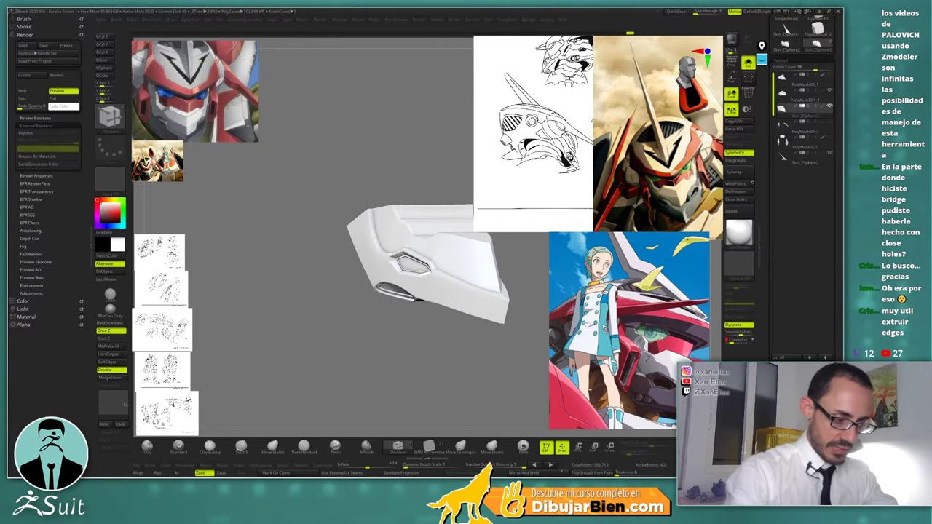
pyautogui.moveTo(500, 266); pyautogui.dragTo(425, 279, button='right')
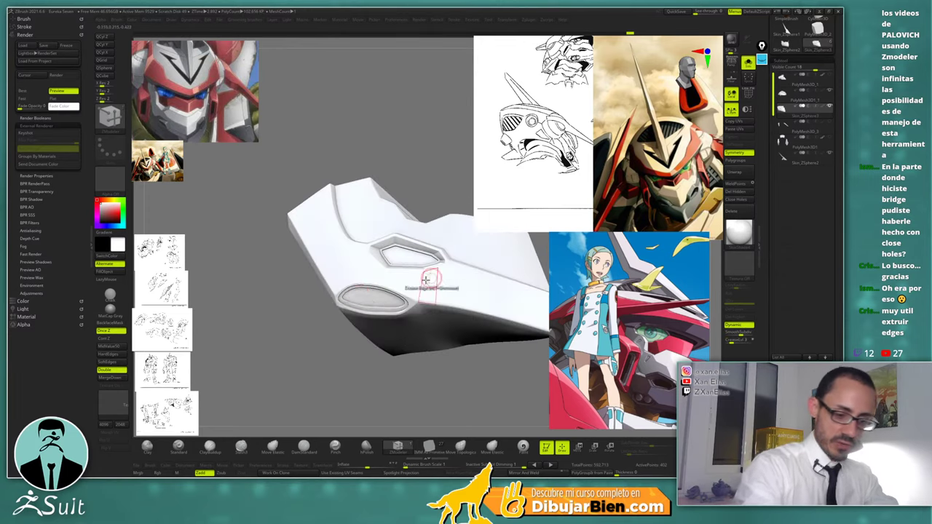
pyautogui.moveTo(356, 290); pyautogui.dragTo(343, 244, button='right')
# Return to the low-poly wireframe and crease individual edges around the jaw's lower slot
pyautogui.hotkey('shift', 'd')
pyautogui.hotkey('shift', 'f')
pyautogui.moveTo(347, 313); pyautogui.dragTo(321, 324, button='right')
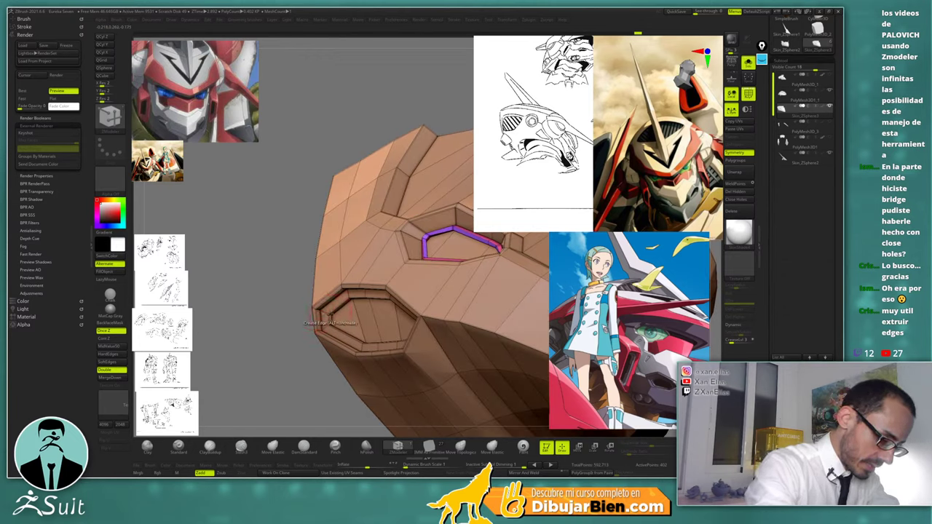
pyautogui.moveTo(313, 319); pyautogui.dragTo(349, 294, button='right')
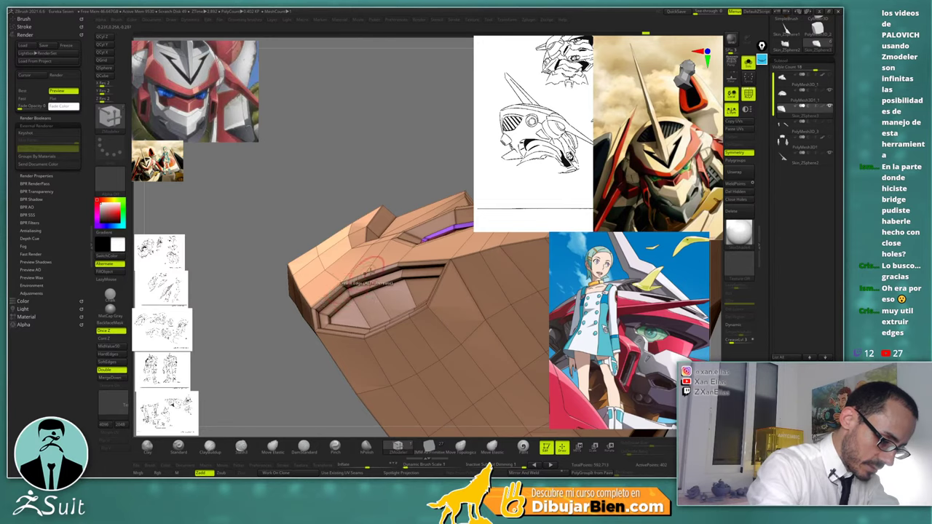
pyautogui.moveTo(370, 267); pyautogui.dragTo(366, 329, button='right')
pyautogui.moveTo(366, 310); pyautogui.dragTo(356, 330, button='right')
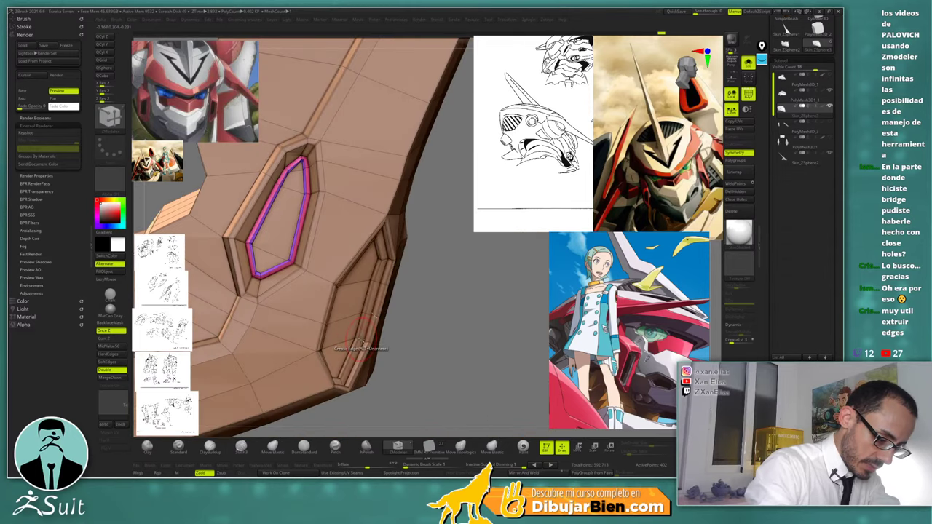
pyautogui.moveTo(367, 348); pyautogui.dragTo(450, 276, button='right')
# Enable the jaw's dynamic subdivision without wireframe and leave solo mode to show the whole head
pyautogui.press('d')
pyautogui.hotkey('shift', 'f')
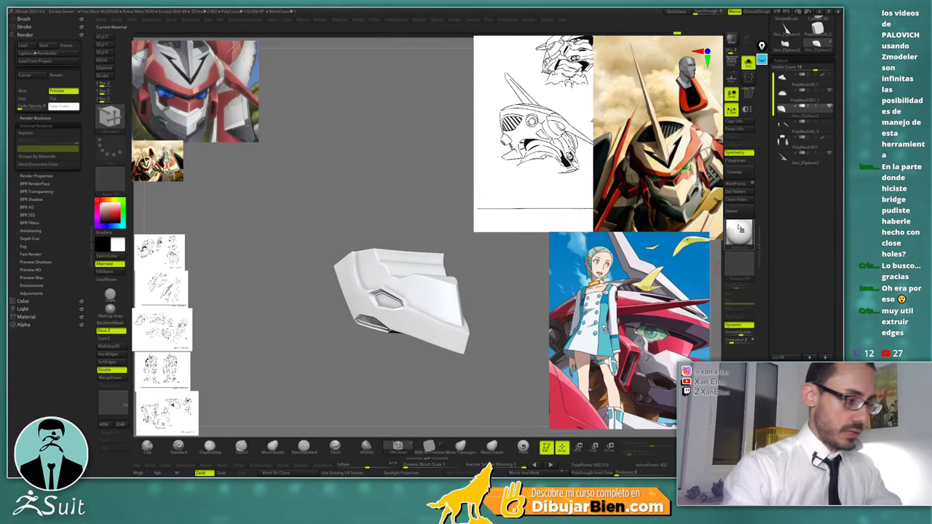
pyautogui.click(747, 62)
pyautogui.keyDown('shift'); pyautogui.moveTo(505, 304); pyautogui.dragTo(521, 299, button='right'); pyautogui.keyUp('shift')
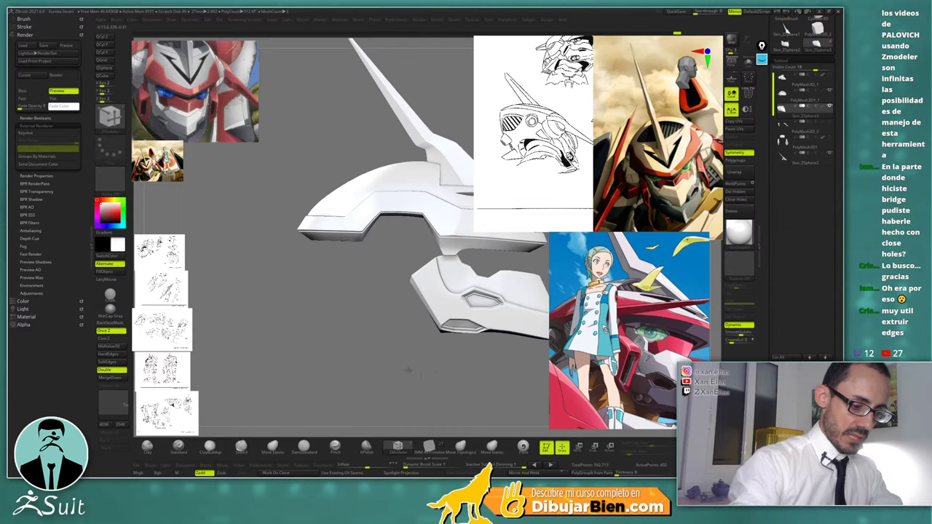
pyautogui.moveTo(408, 370); pyautogui.dragTo(567, 284, button='right')
# Apply the MAH_Shiny material to the head
pyautogui.click(739, 233)
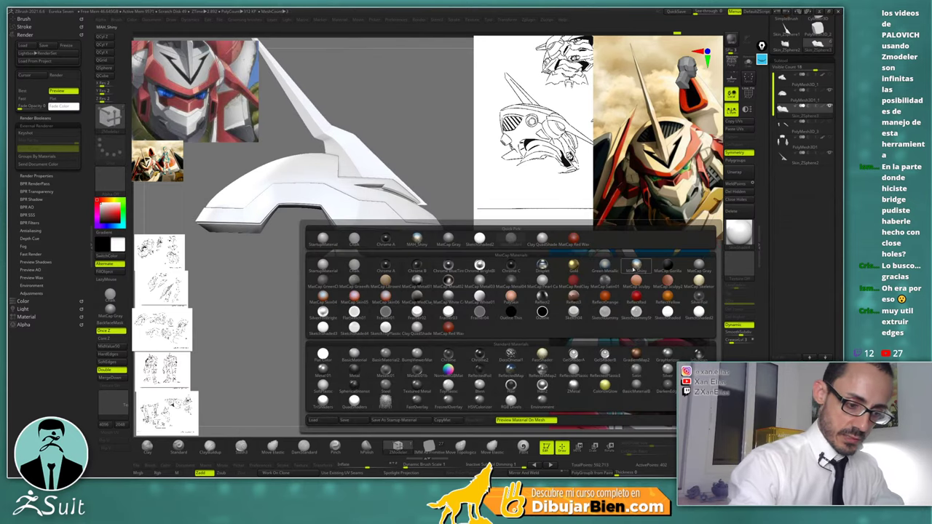
pyautogui.click(635, 265)
pyautogui.moveTo(490, 327); pyautogui.dragTo(429, 337, button='right')
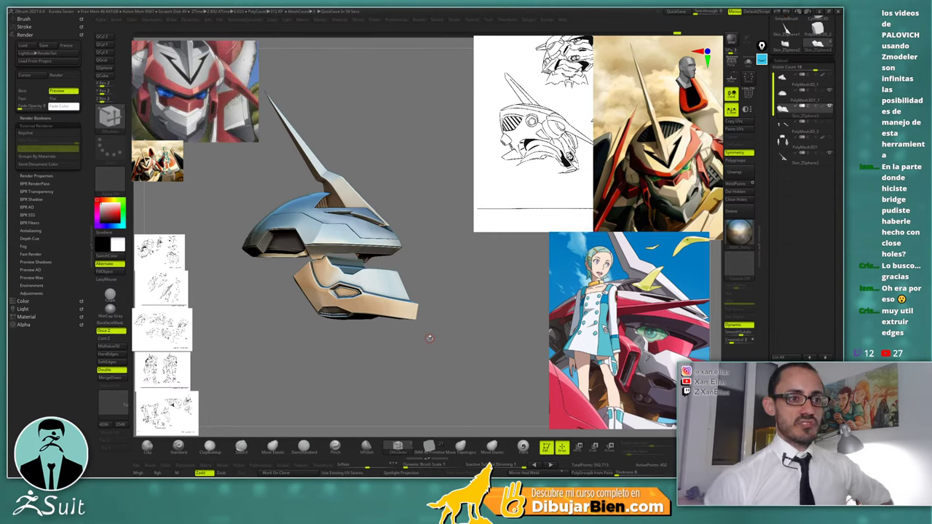
# Turn on perspective and inspect the helmet and jaw together from several angles
pyautogui.moveTo(430, 338); pyautogui.dragTo(466, 362)
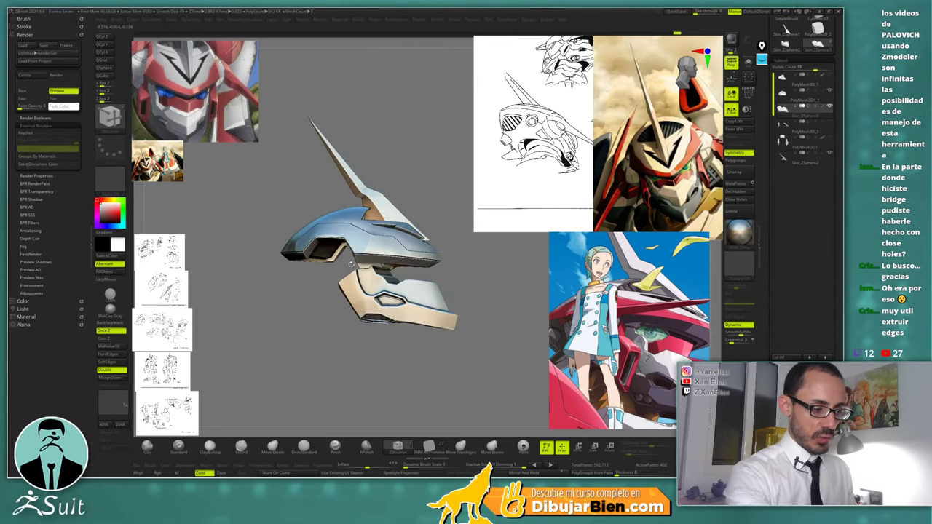
pyautogui.moveTo(469, 293)
pyautogui.mouseDown()
pyautogui.moveTo(476, 287)
pyautogui.moveTo(412, 291)
pyautogui.mouseUp()
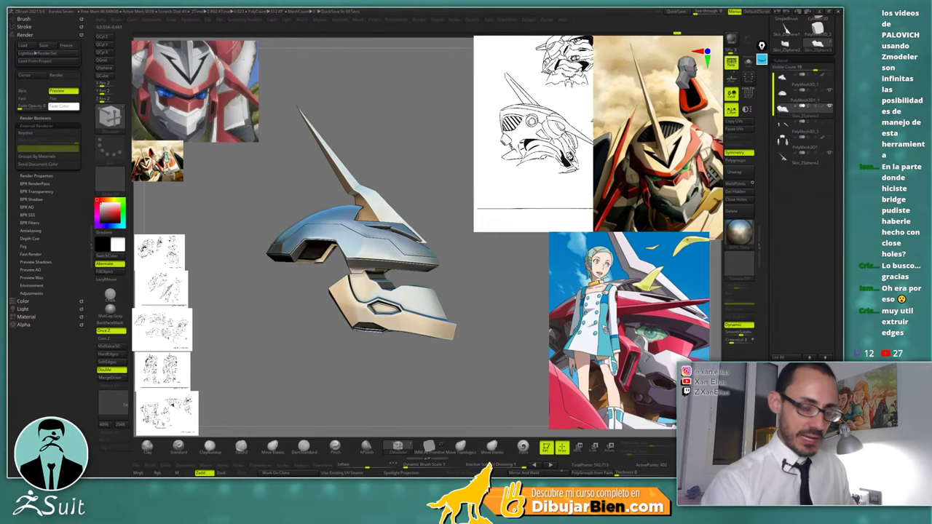
pyautogui.moveTo(418, 291); pyautogui.dragTo(342, 284)
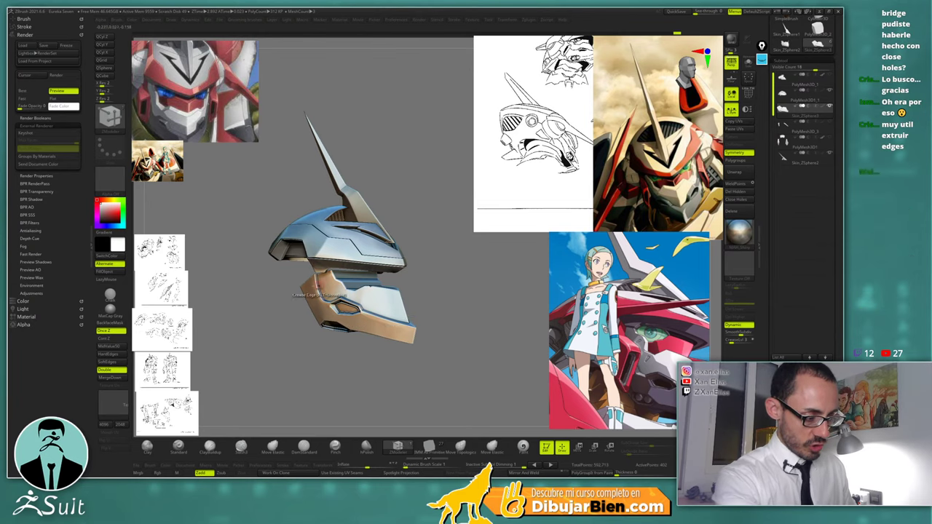
pyautogui.moveTo(426, 307); pyautogui.dragTo(369, 294)
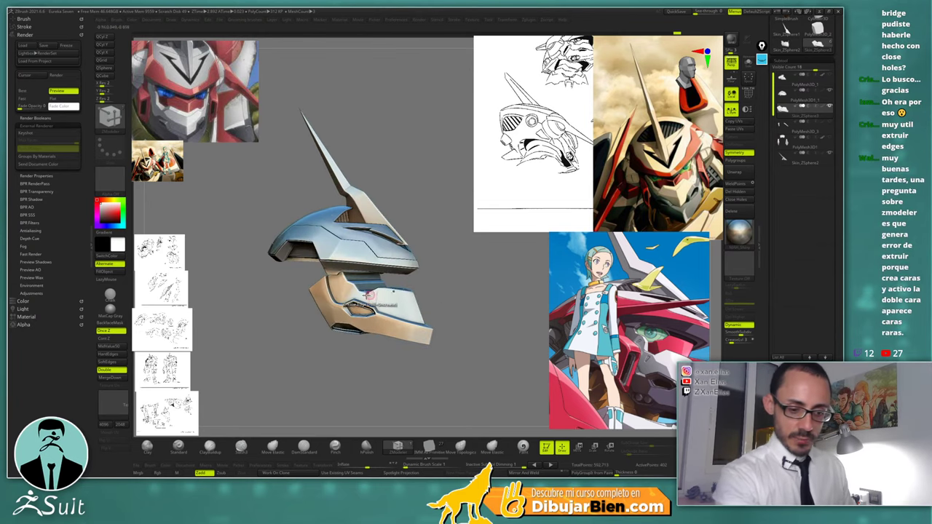
# Compare the jaw's low-poly wireframe with its smooth dynamic subdivision preview
pyautogui.hotkey('shift', 'f')
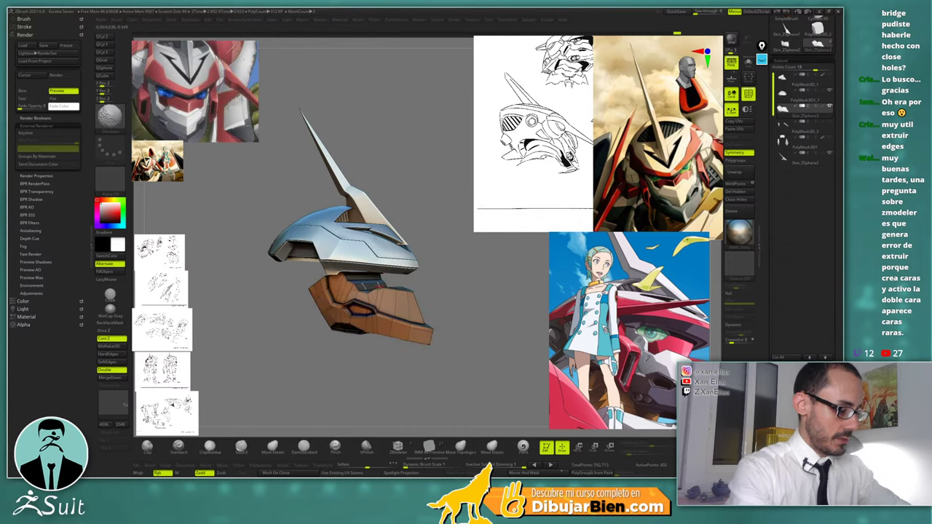
pyautogui.hotkey('shift', 'd')
pyautogui.keyDown('ctrl'); pyautogui.moveTo(391, 262); pyautogui.dragTo(367, 253, button='right'); pyautogui.keyUp('ctrl')
pyautogui.hotkey('shift', 'f')
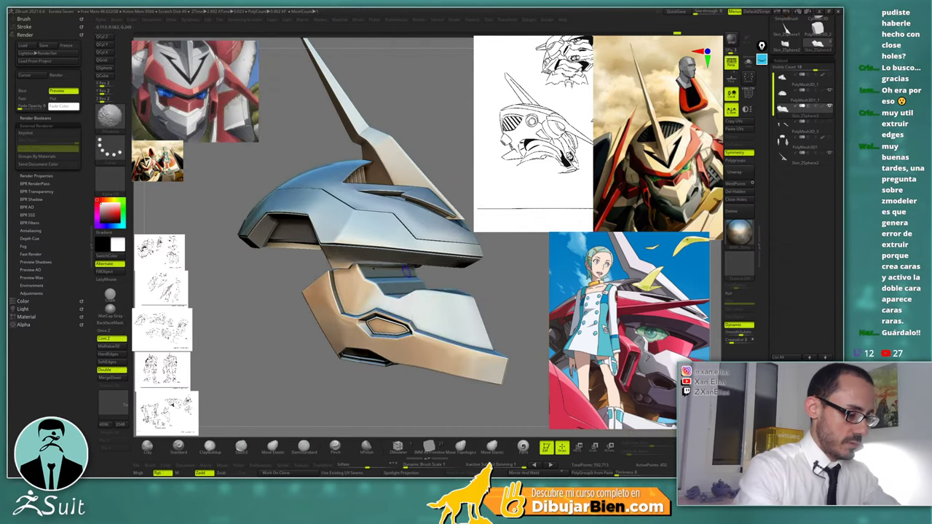
pyautogui.press('d')
# Save the project over the existing Eureka Seven.zpr file
pyautogui.moveTo(471, 371)
pyautogui.keyDown('ctrl'); pyautogui.mouseDown(button='right')
pyautogui.moveTo(471, 305)
pyautogui.moveTo(482, 317)
pyautogui.mouseUp(button='right'); pyautogui.keyUp('ctrl')
pyautogui.hotkey('ctrl', 's')
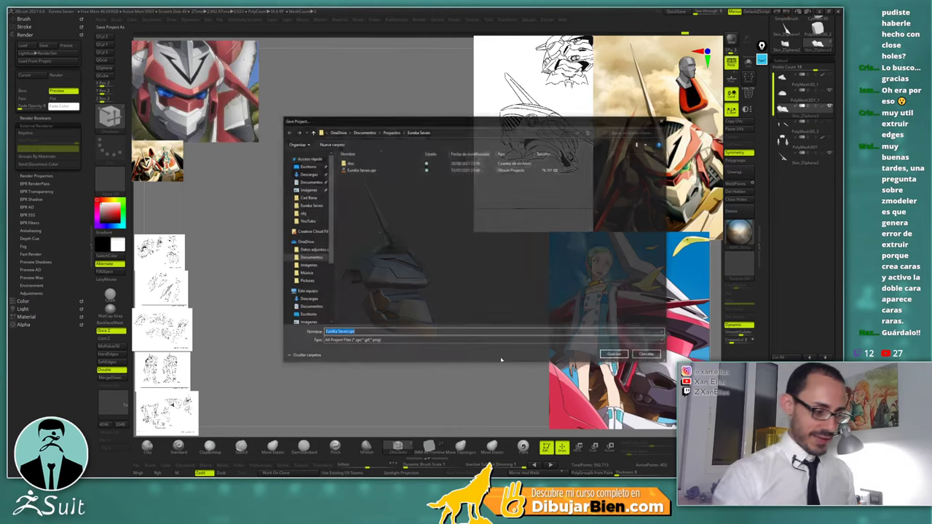
pyautogui.doubleClick(353, 169)
pyautogui.click(442, 240)
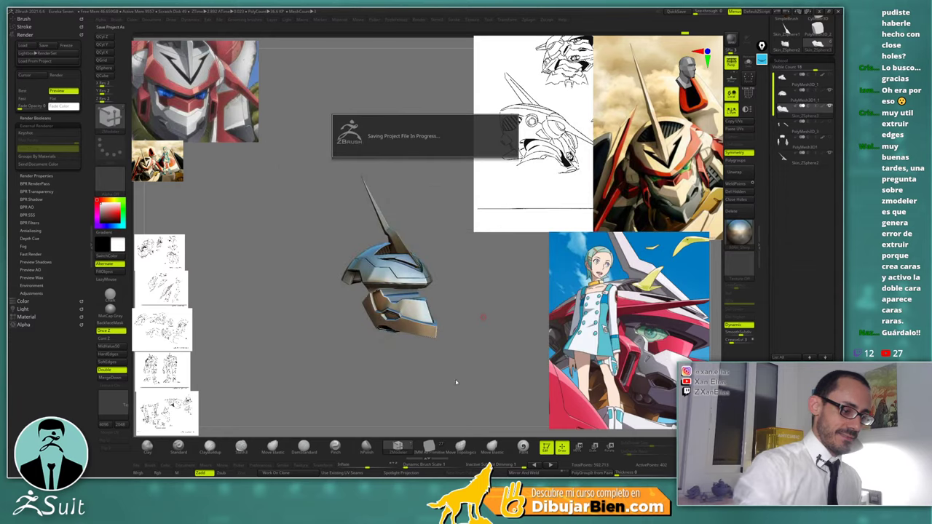
pyautogui.moveTo(469, 396); pyautogui.dragTo(470, 396, button='right')
# Switch the head to a neutral grey material
pyautogui.click(739, 233)
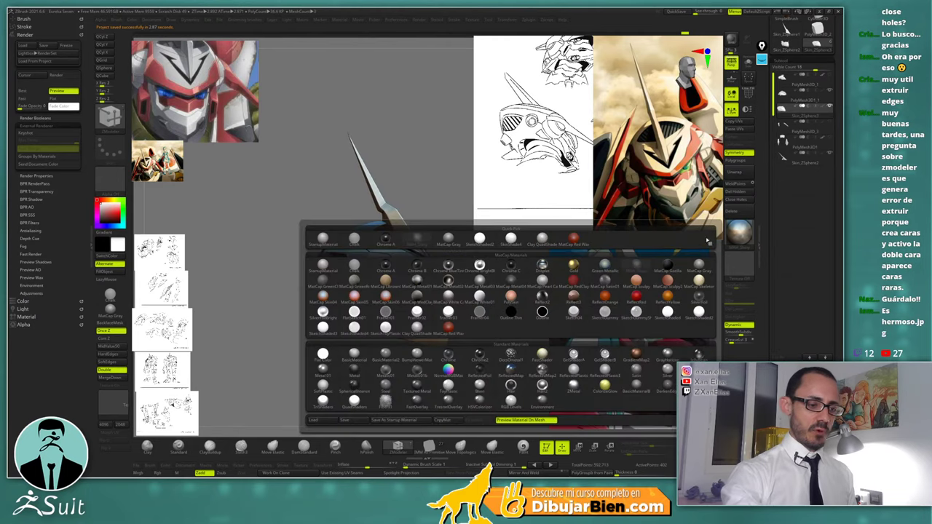
pyautogui.click(355, 238)
pyautogui.moveTo(505, 343); pyautogui.dragTo(486, 342, button='right')
# Make a BPR render of the head with its wireframe shown, then hide the wireframe
pyautogui.hotkey('shift', 'f')
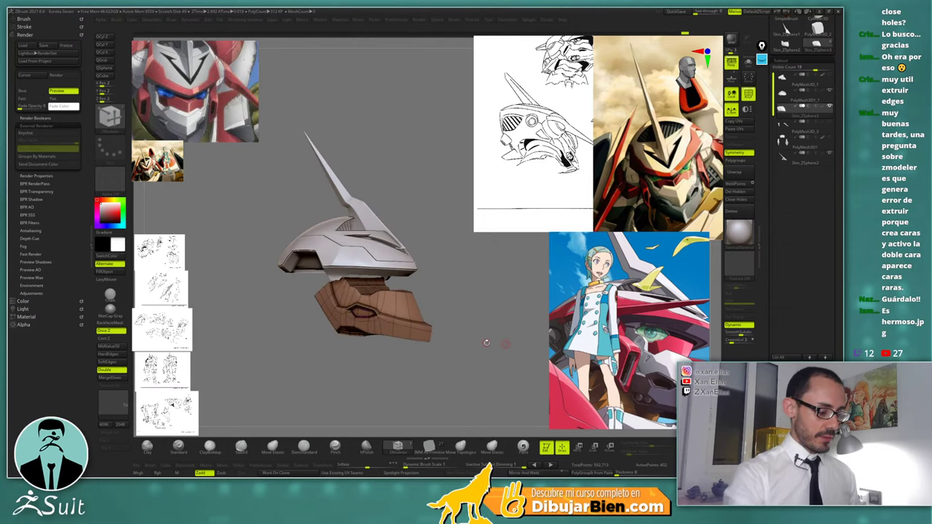
pyautogui.hotkey('shift', 'r')
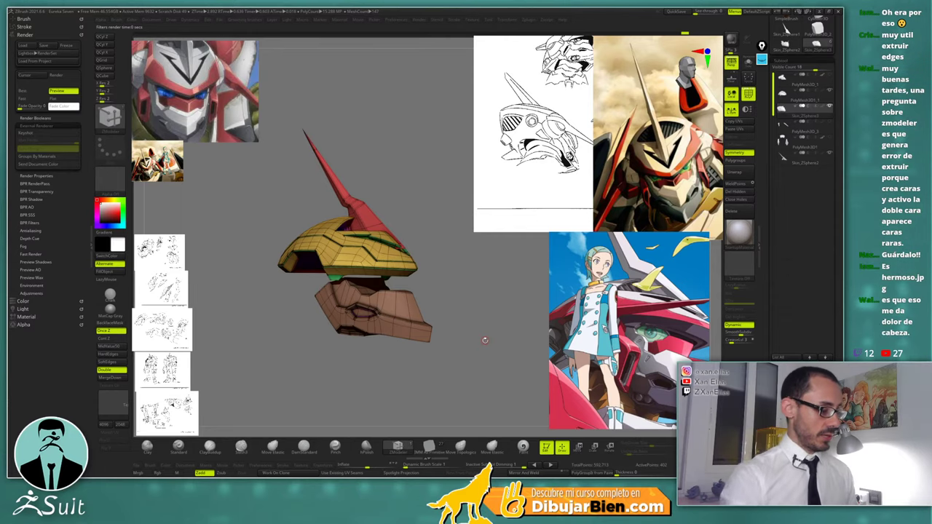
pyautogui.moveTo(498, 313); pyautogui.dragTo(492, 321)
pyautogui.hotkey('shift', 'f')
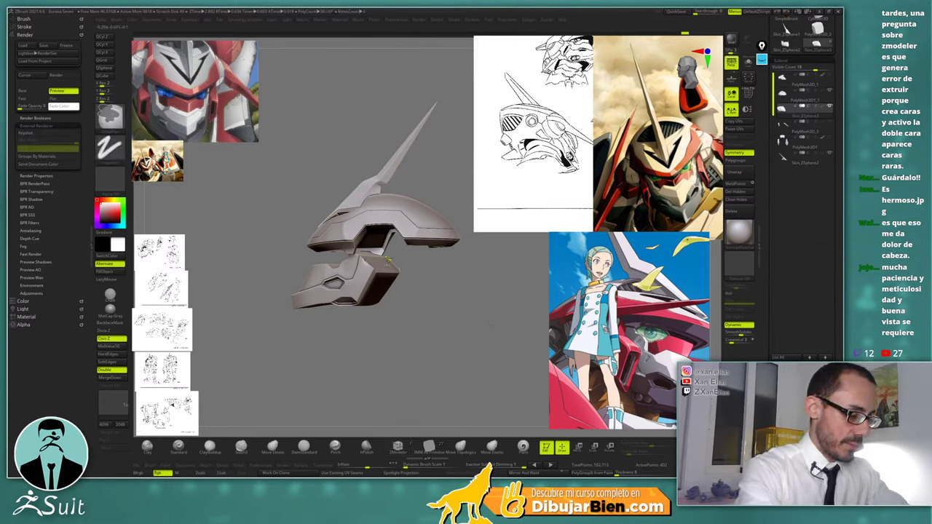
# Isolate the jaw, turn off its dynamic subdivision and show its low-poly wireframe around the front edges
pyautogui.hotkey('shift', 's')
pyautogui.keyDown('alt'); pyautogui.moveTo(493, 322); pyautogui.dragTo(400, 342); pyautogui.keyUp('alt')
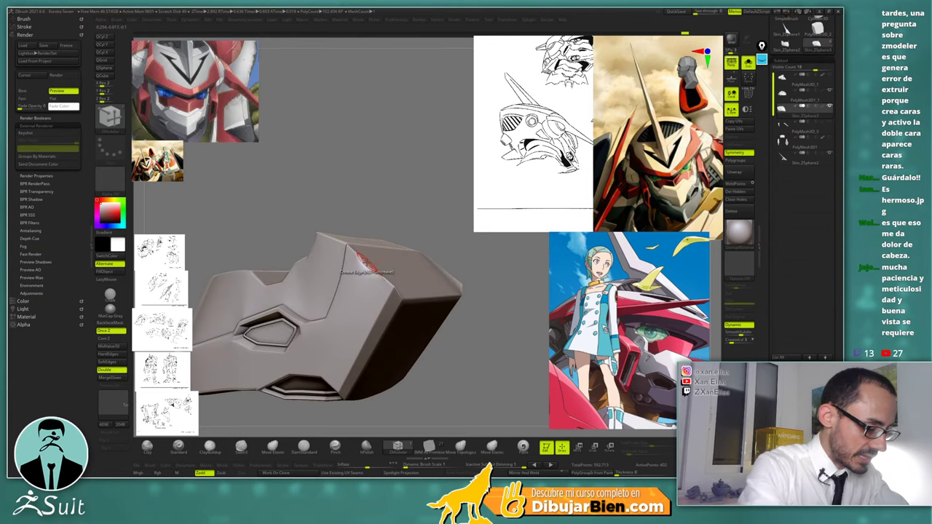
pyautogui.moveTo(362, 272); pyautogui.dragTo(363, 289, button='right')
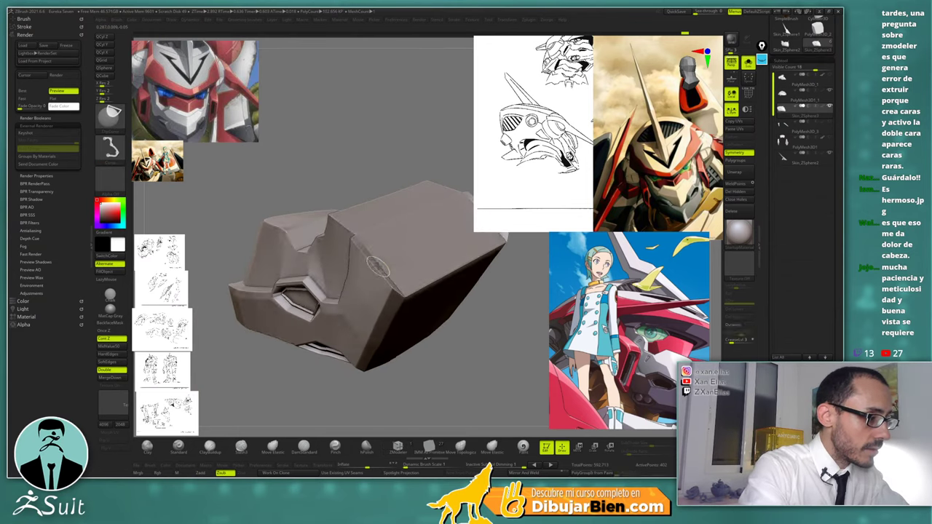
pyautogui.hotkey('shift', 'f')
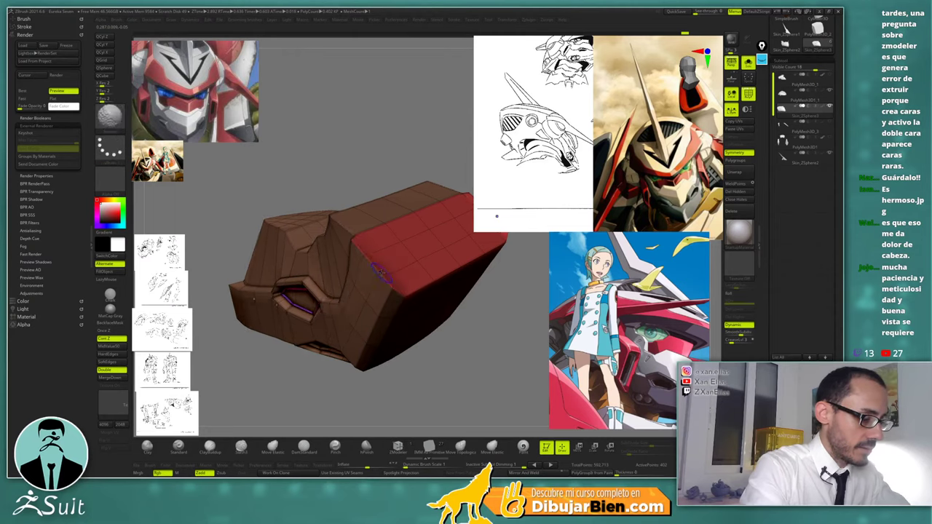
# Hide the jaw's wireframe with its dynamic subdivision turned back on, and show the jaw together with the rest of the helmet
pyautogui.hotkey('shift', 'f')
pyautogui.press('d')
pyautogui.keyDown('ctrl'); pyautogui.moveTo(396, 313); pyautogui.dragTo(386, 180, button='right'); pyautogui.keyUp('ctrl')
pyautogui.moveTo(499, 309); pyautogui.dragTo(508, 302)
pyautogui.keyDown('ctrl'); pyautogui.keyDown('shift'); pyautogui.click(508, 302); pyautogui.keyUp('shift'); pyautogui.keyUp('ctrl')
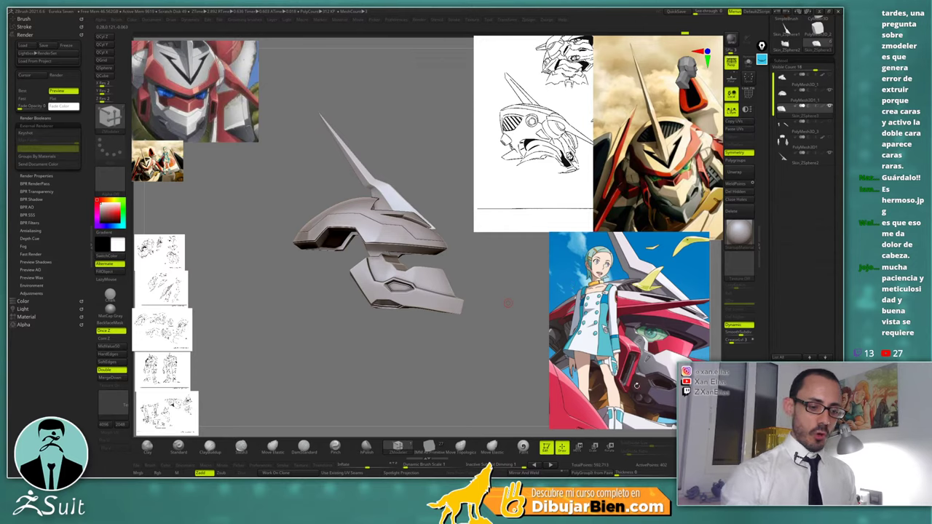
pyautogui.moveTo(636, 385); pyautogui.dragTo(394, 219)
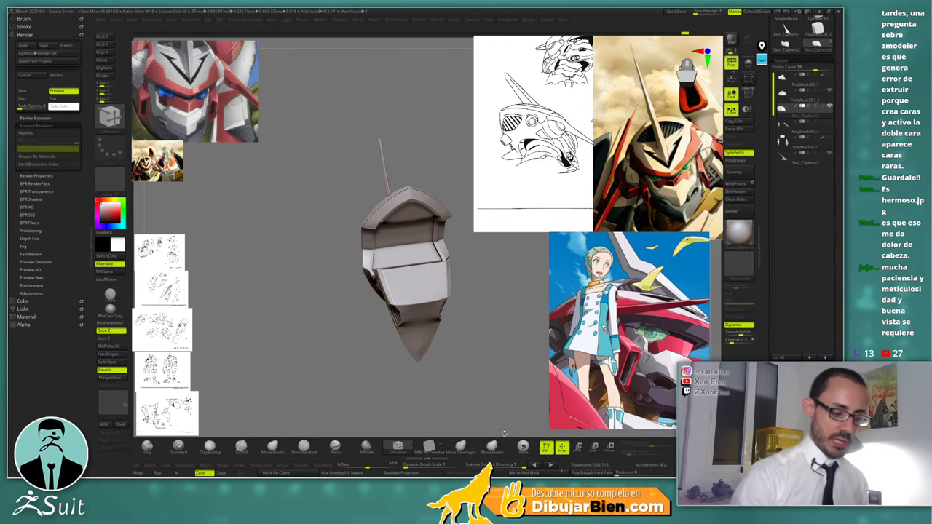
pyautogui.moveTo(511, 415); pyautogui.dragTo(517, 405)
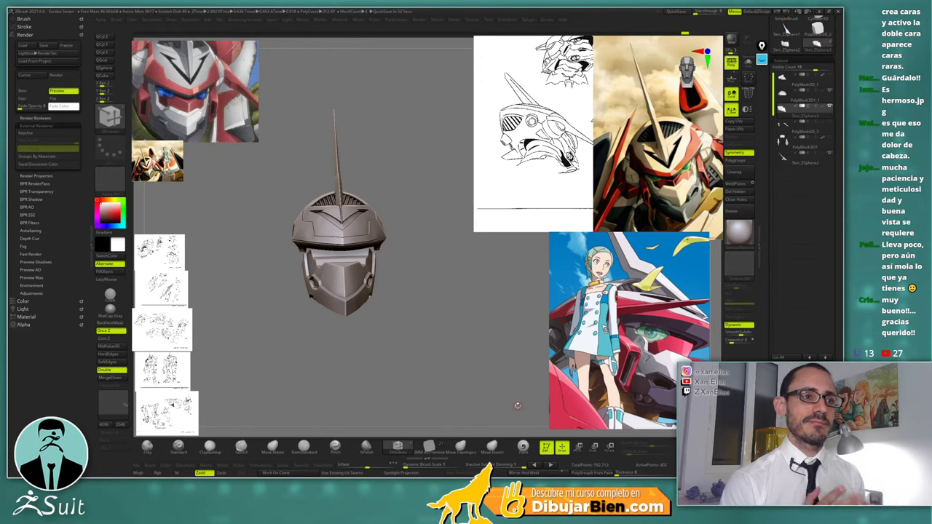
pyautogui.moveTo(518, 405)
pyautogui.mouseDown()
pyautogui.moveTo(418, 405)
pyautogui.moveTo(517, 405)
pyautogui.mouseUp()
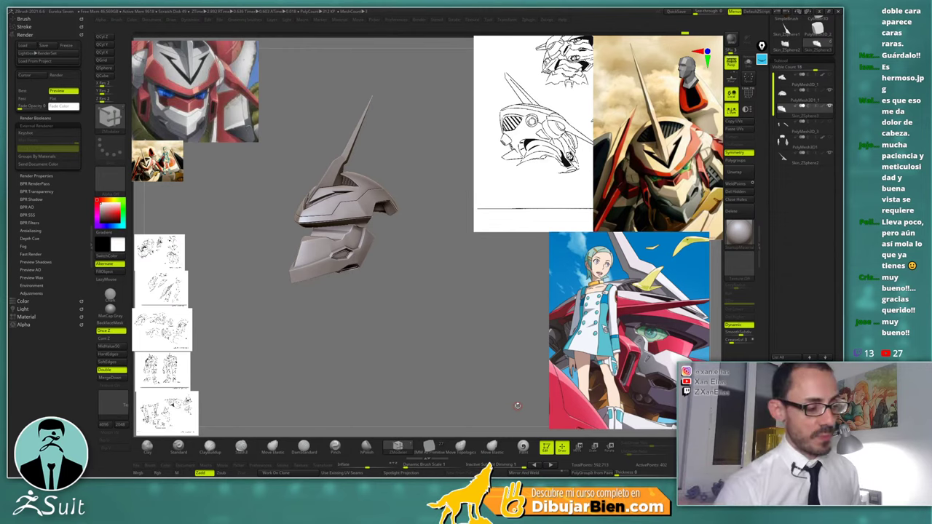
pyautogui.moveTo(517, 405)
pyautogui.mouseDown()
pyautogui.moveTo(633, 405)
pyautogui.moveTo(513, 405)
pyautogui.mouseUp()
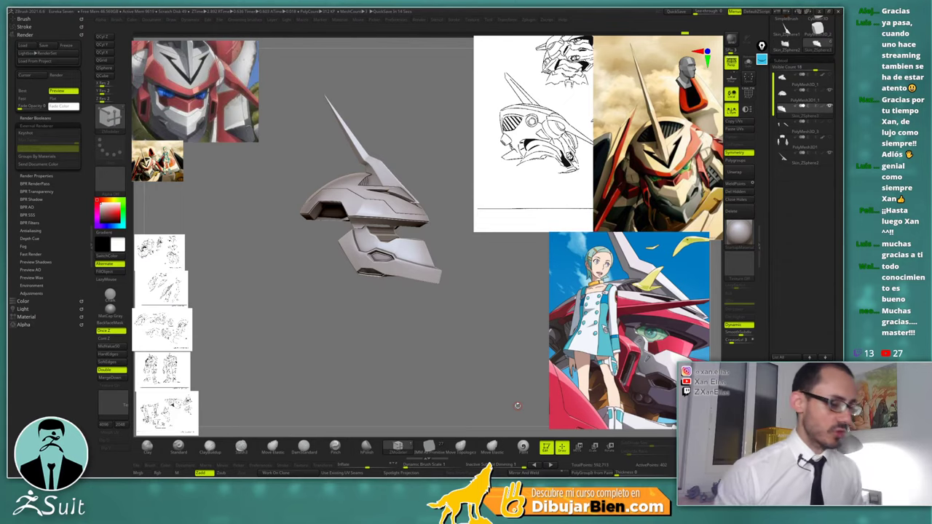
pyautogui.moveTo(517, 405); pyautogui.dragTo(517, 405)
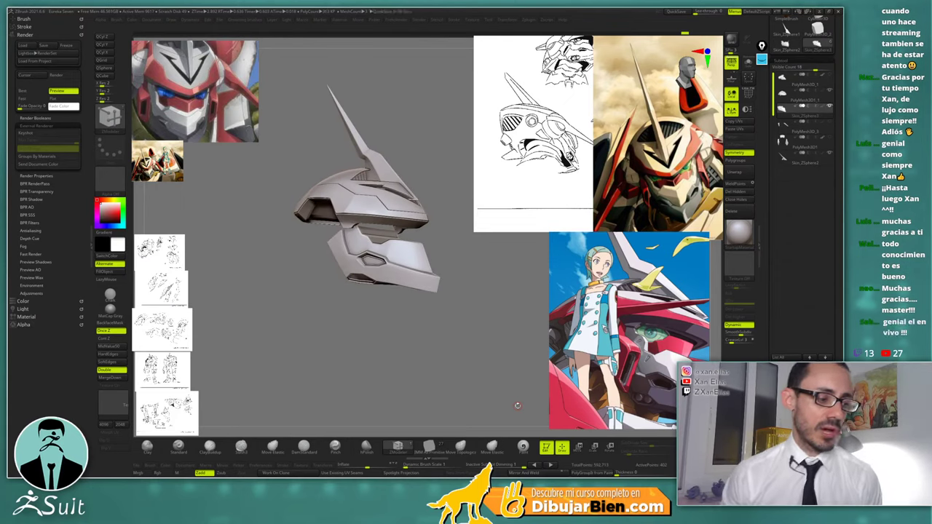